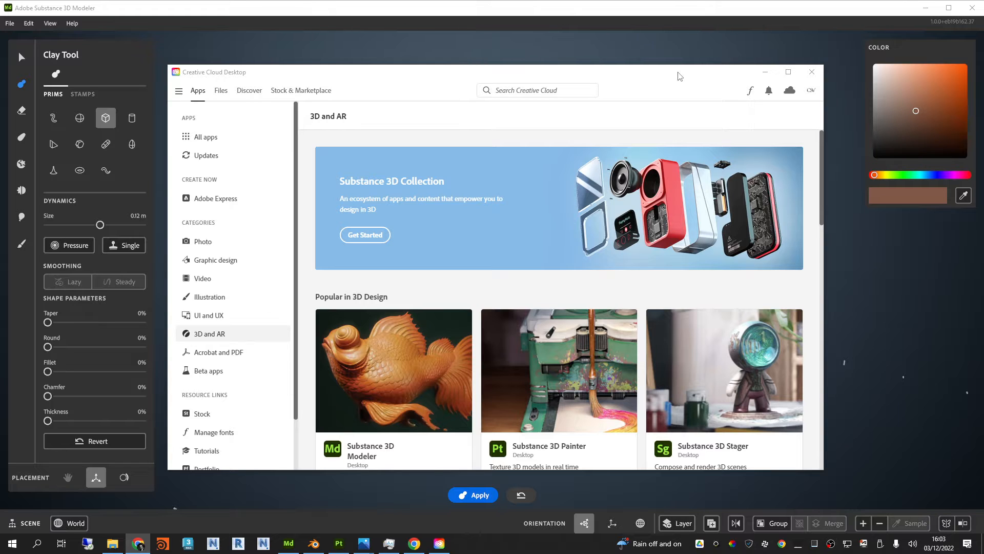
Step: Review the Substance 3D apps in the 3D and AR category of Creative Cloud Desktop
left_click_drag(680, 65, 680, 46)
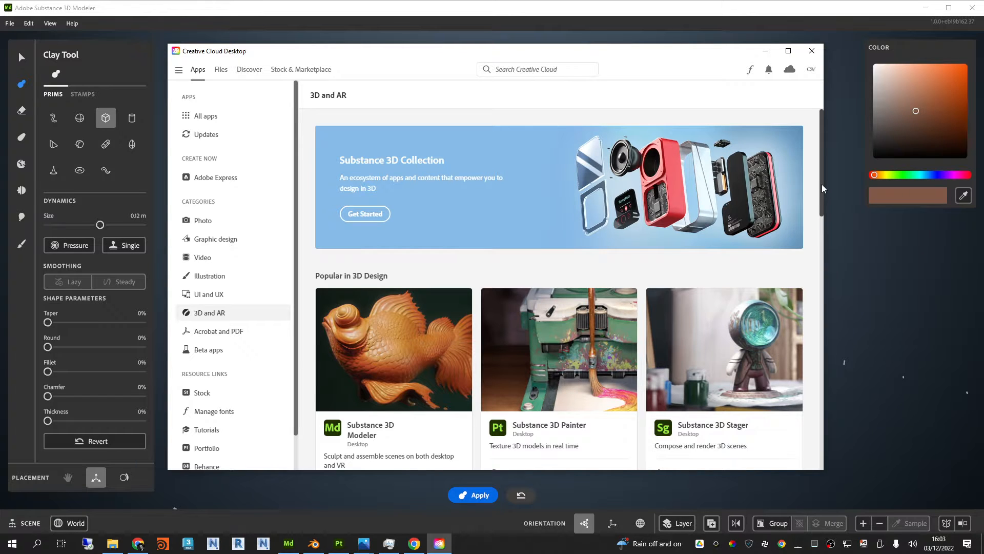
left_click_drag(823, 184, 837, 227)
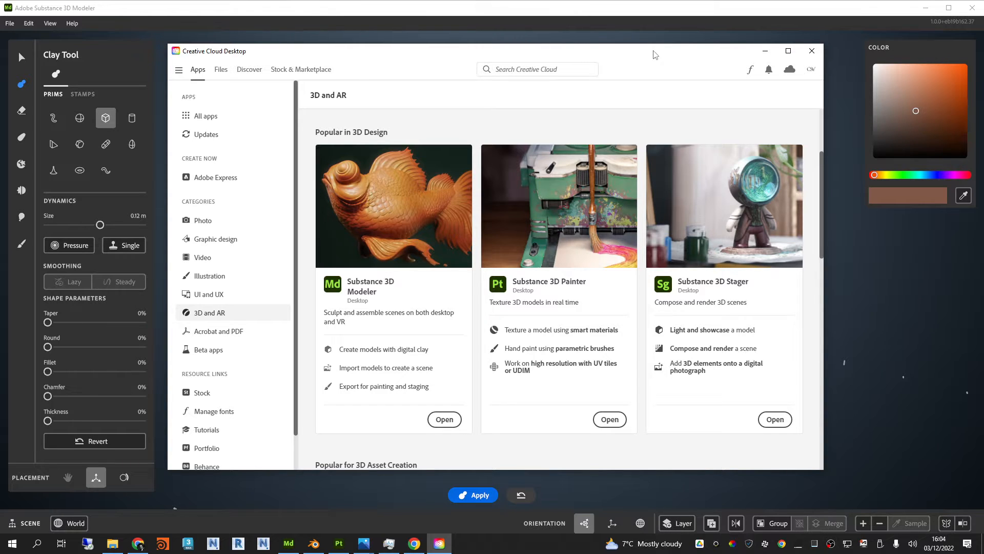
left_click_drag(619, 56, 617, 58)
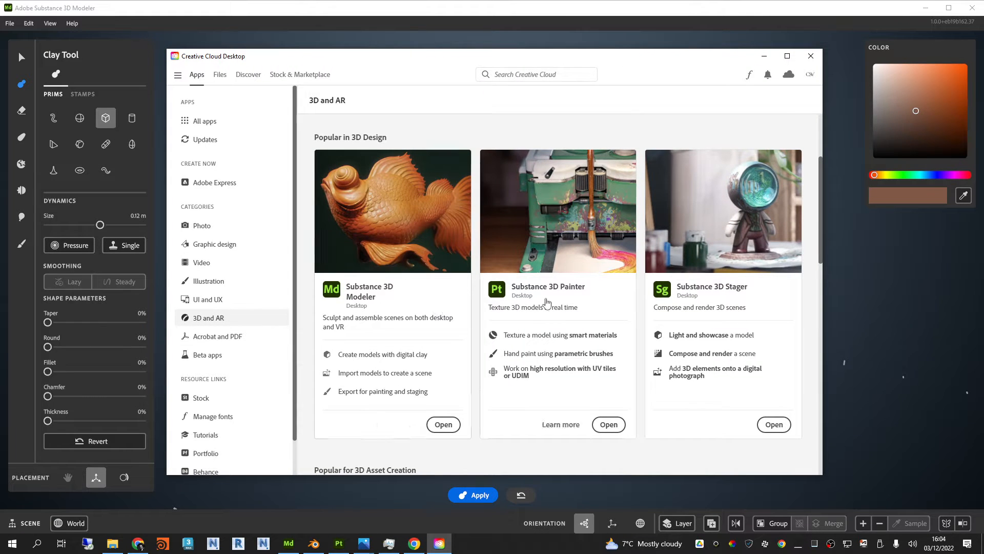
Step: Check the installed programs in the All apps list and return to the popular 3D design apps in the 3D and AR category
left_click(207, 123)
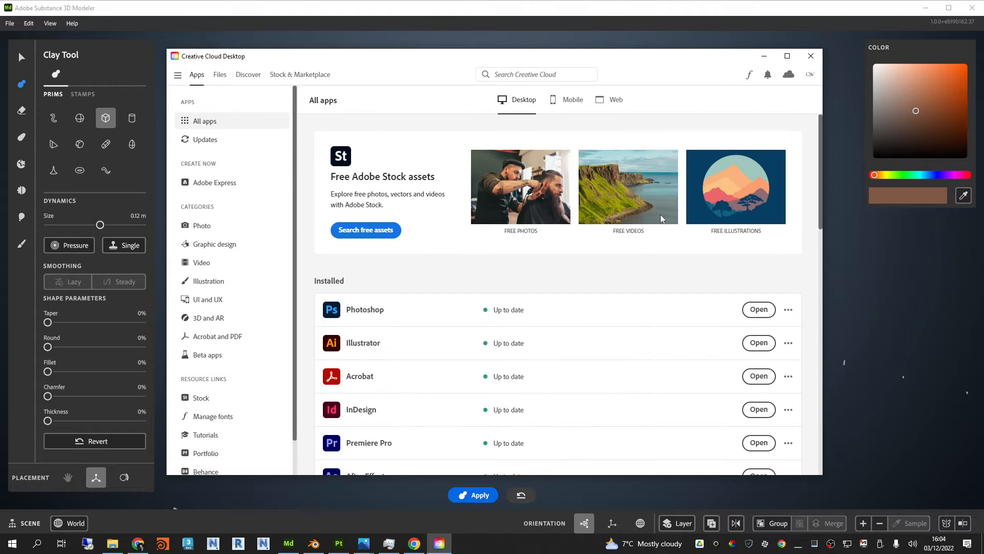
scroll(446, 313, "down", 2)
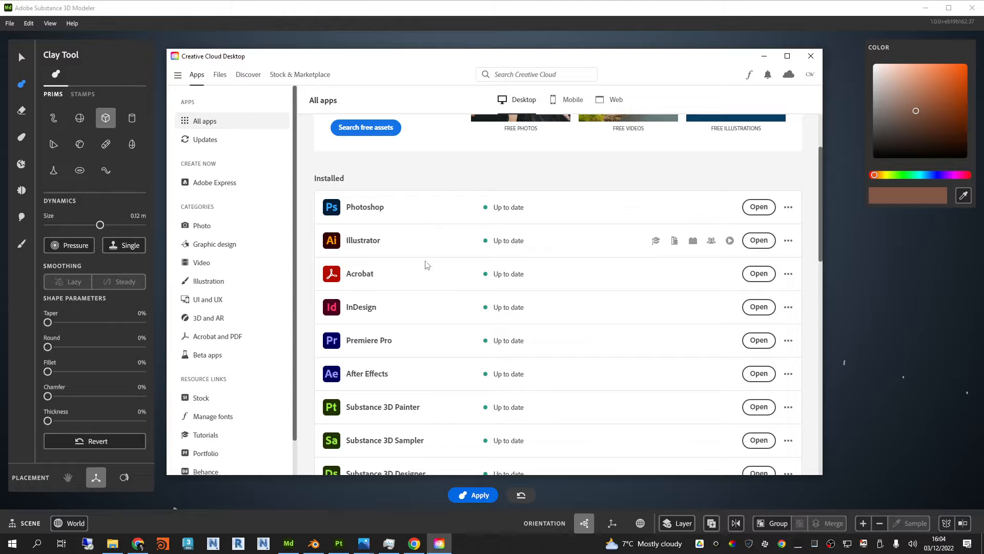
scroll(562, 308, "down", 1)
scroll(563, 309, "up", 3)
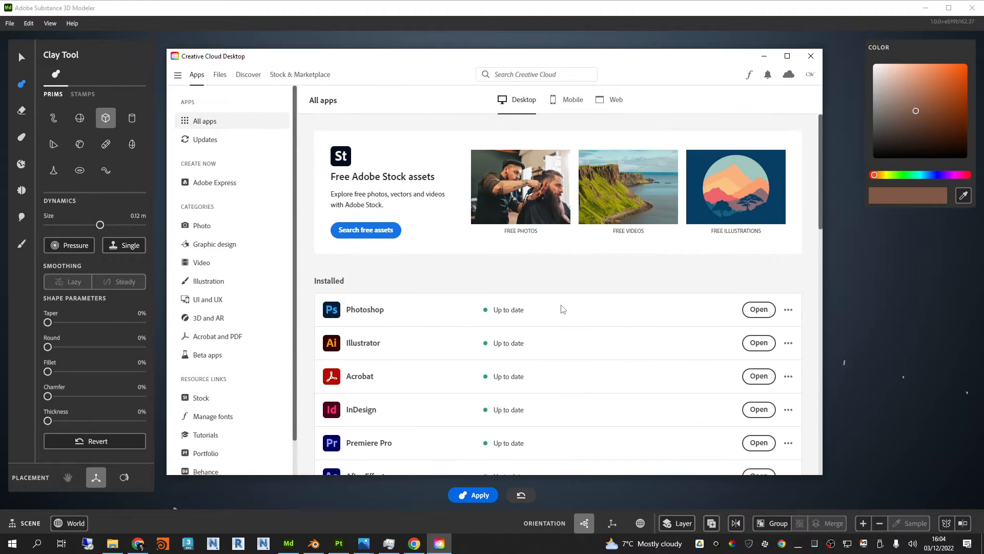
left_click(218, 317)
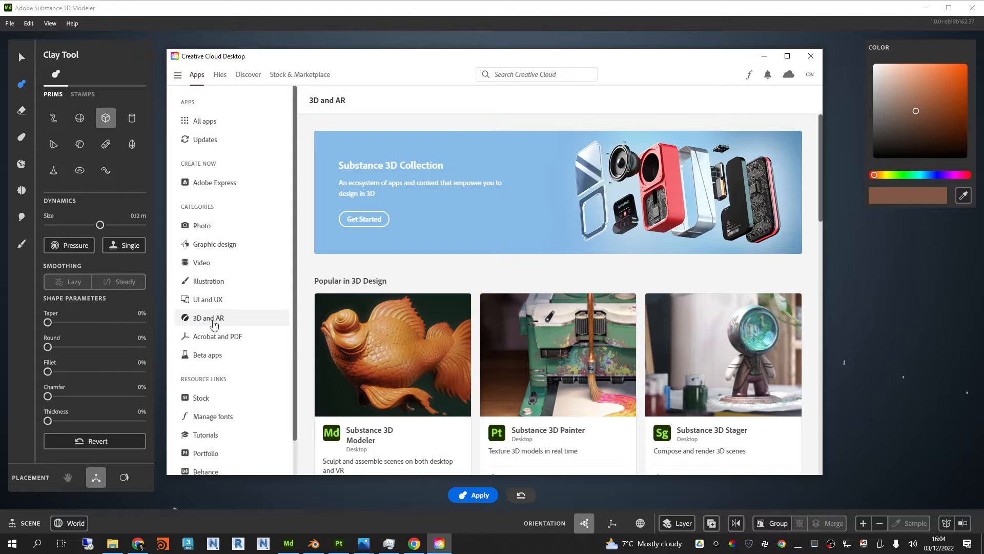
left_click_drag(820, 193, 826, 237)
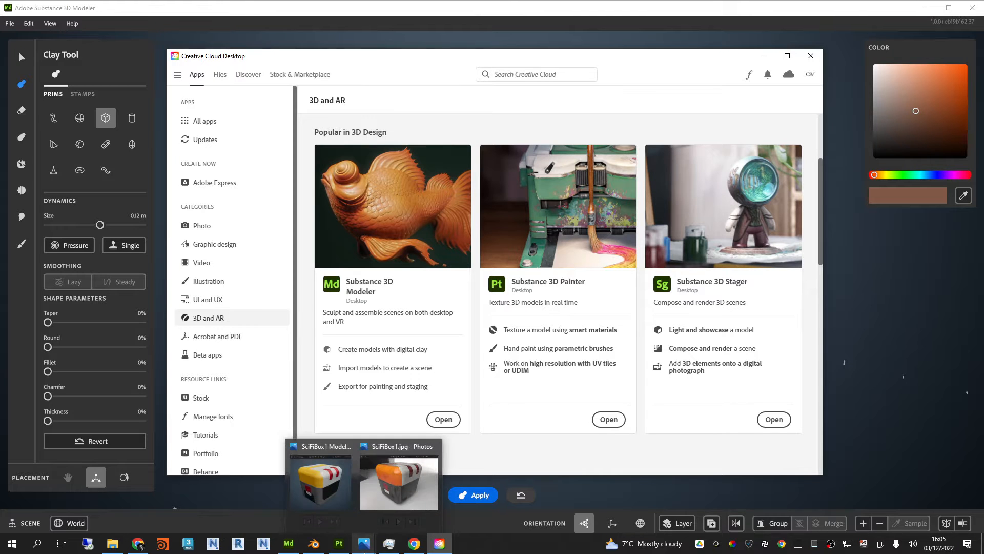
Step: View the reference images SciFiBox1 Modeller.jpg and SciFiBox1.jpg, and close them
left_click(365, 552)
left_click(329, 489)
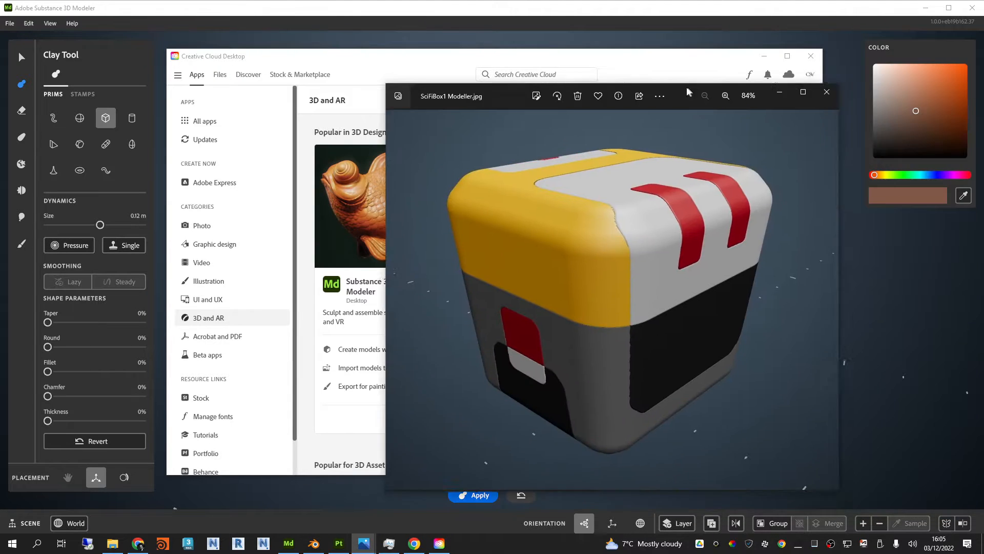
left_click_drag(686, 87, 577, 74)
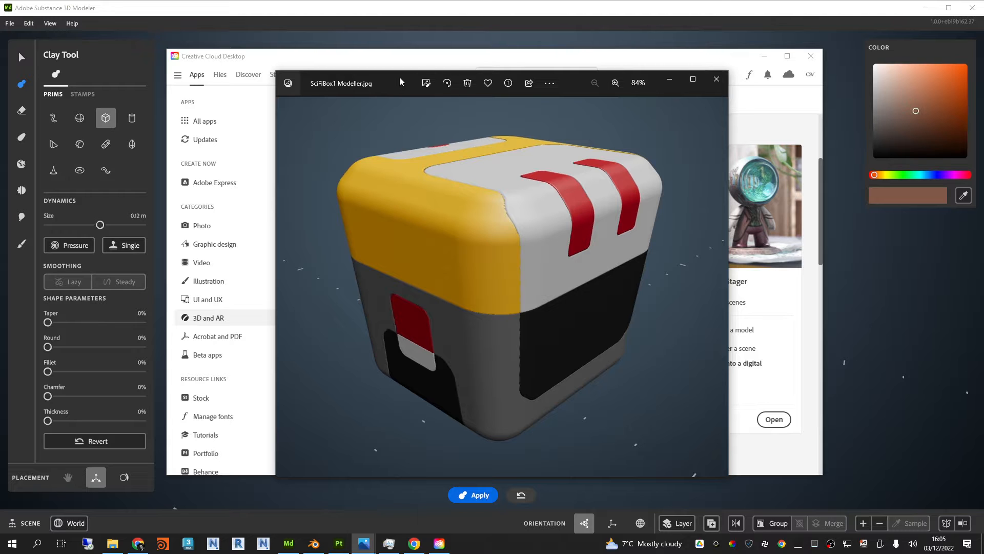
left_click_drag(399, 77, 393, 50)
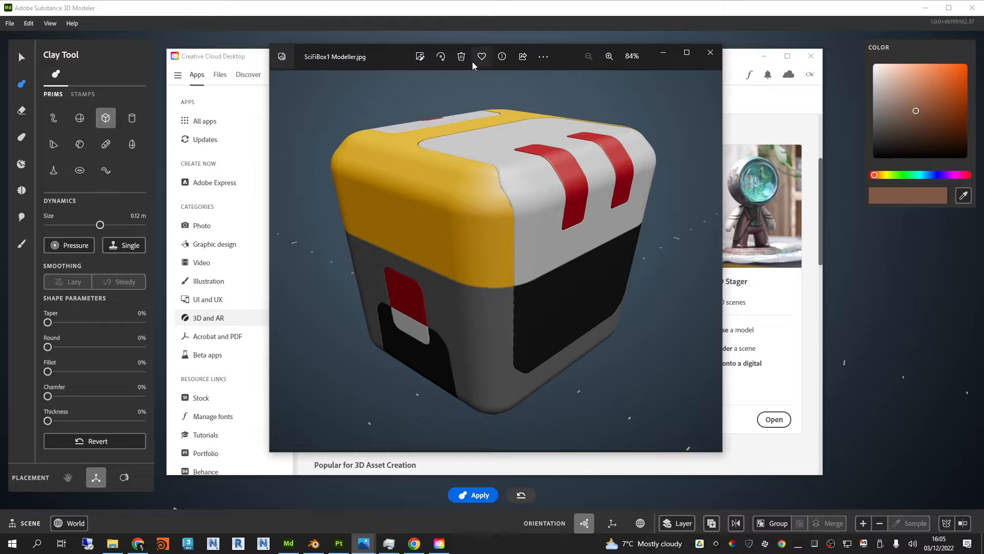
left_click_drag(392, 51, 471, 54)
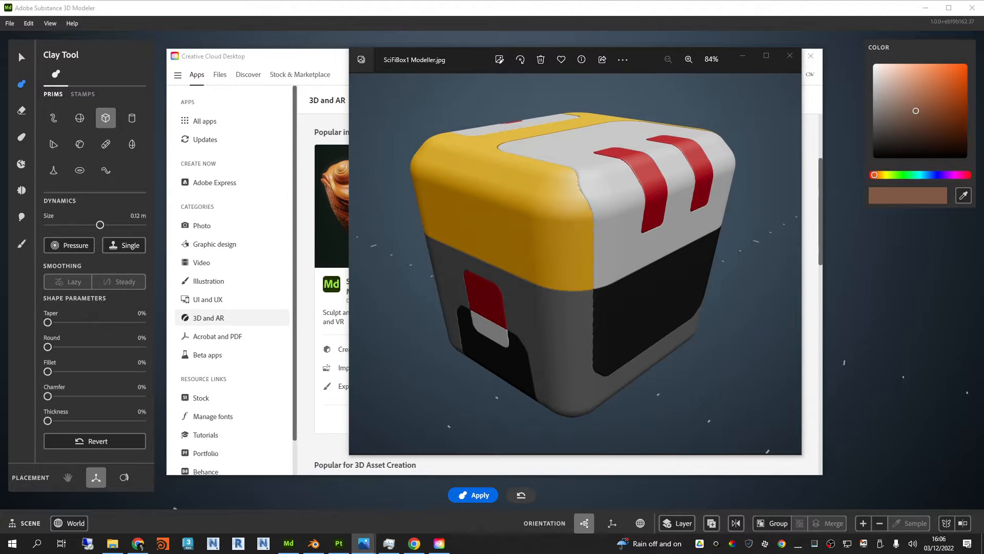
left_click_drag(983, 39, 610, 48)
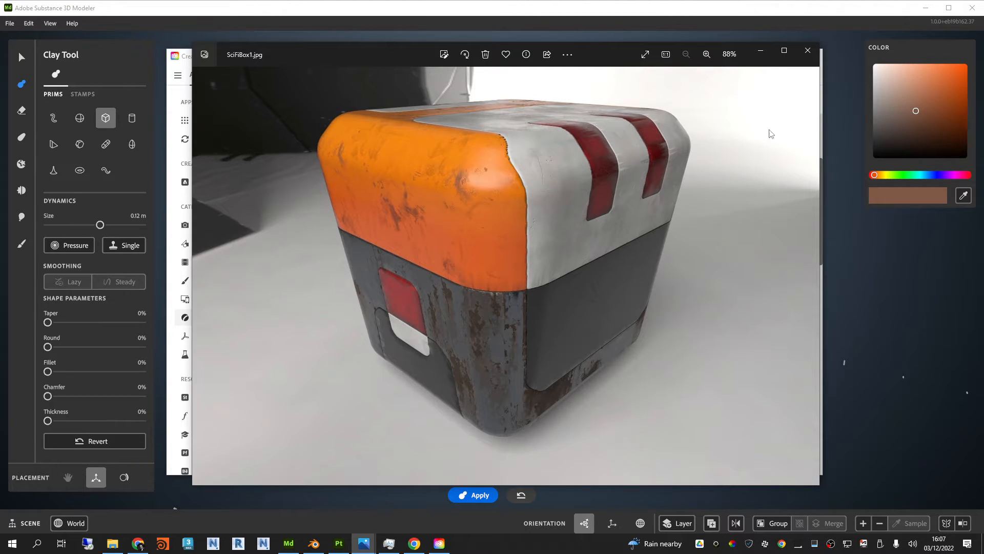
left_click(807, 51)
left_click(788, 56)
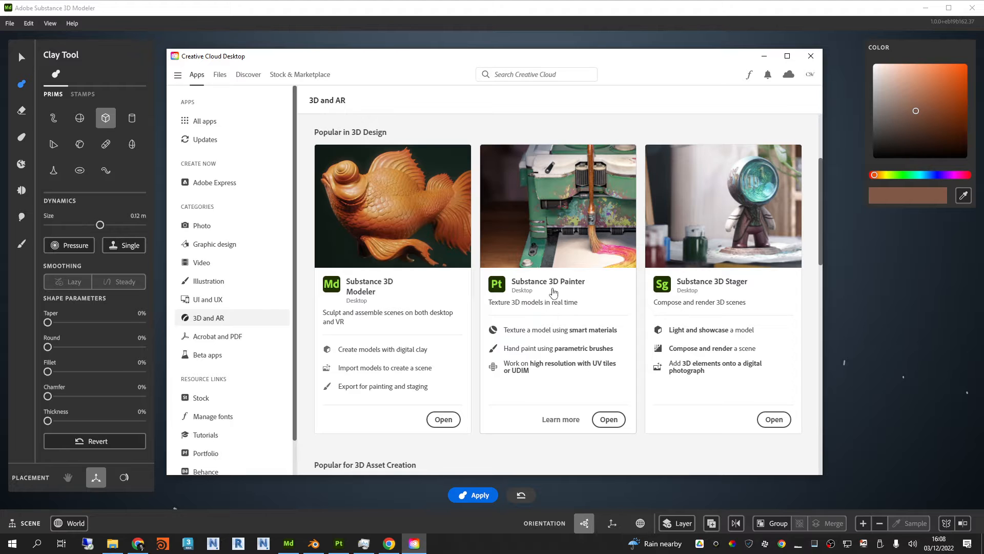
Step: Look through the apps listed for 3D design, 3D asset creation and AR in the 3D and AR category
mouse_move(283, 551)
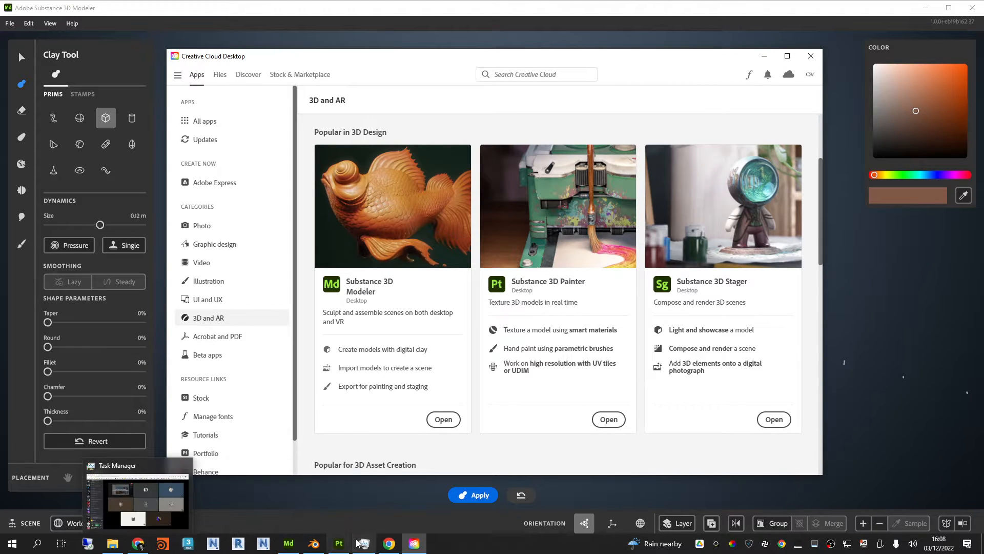
mouse_move(360, 547)
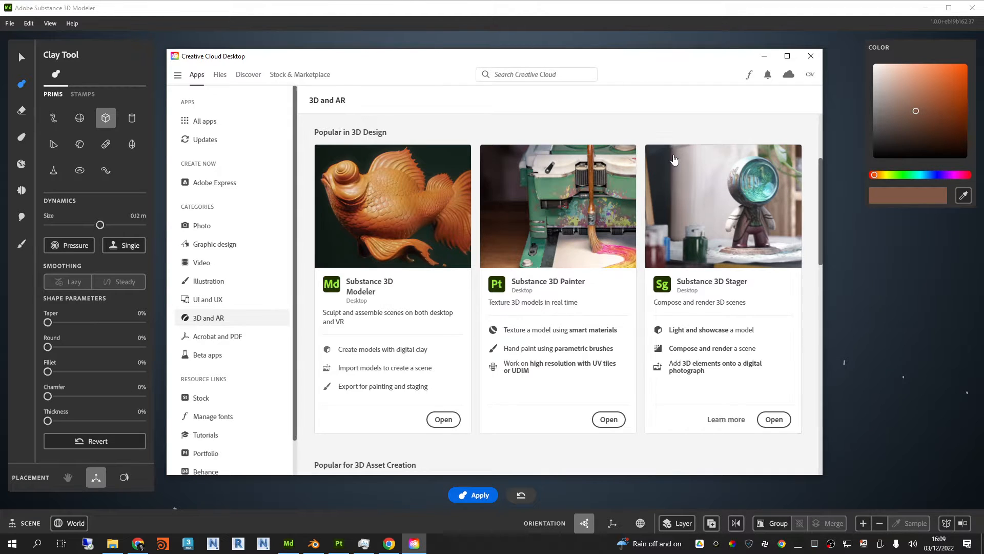
scroll(670, 224, "down", 3)
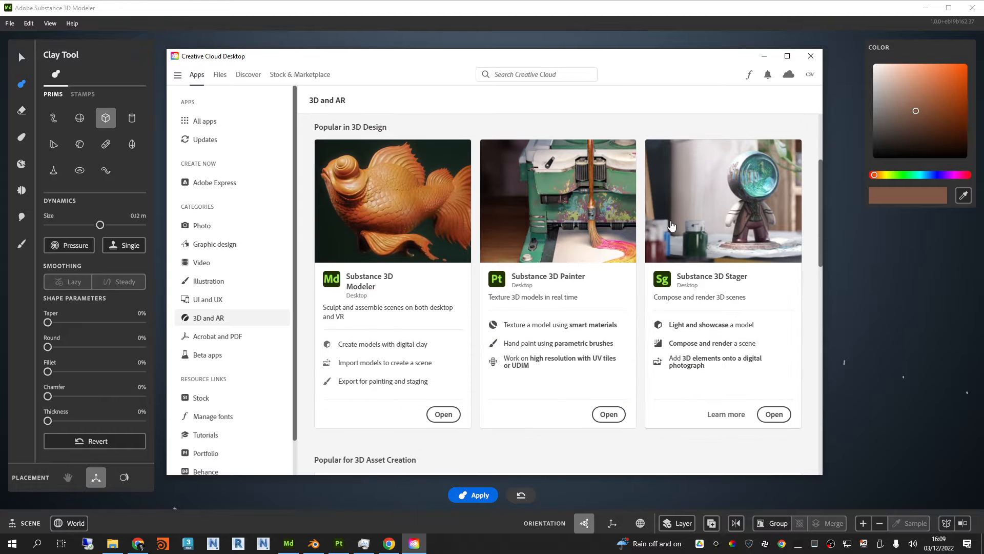
scroll(471, 398, "down", 5)
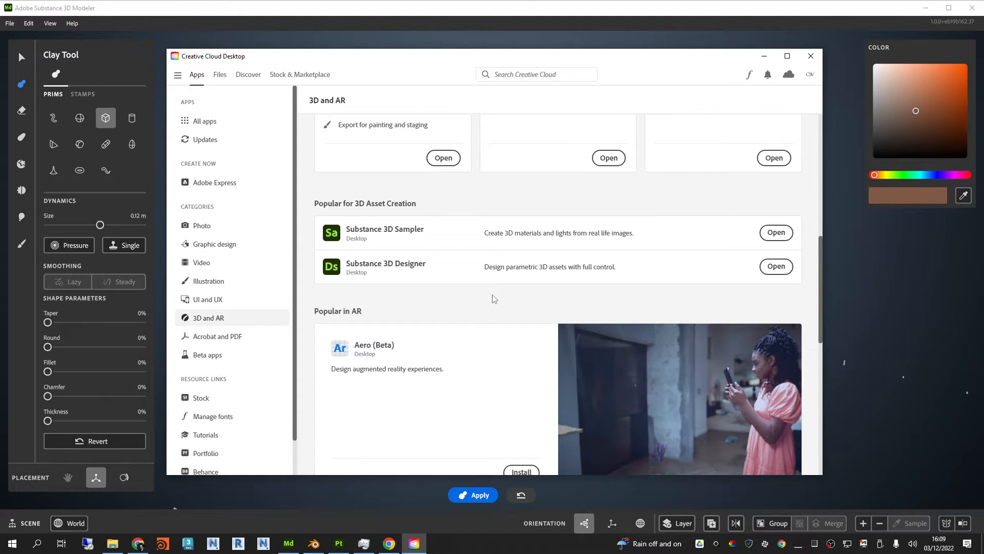
scroll(494, 299, "up", 5)
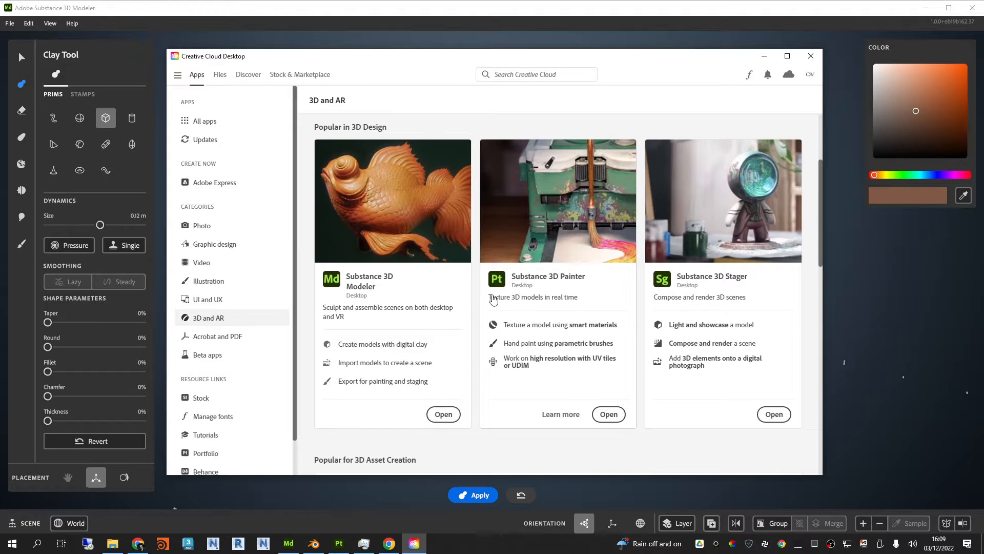
scroll(458, 228, "down", 1)
left_click_drag(820, 169, 822, 167)
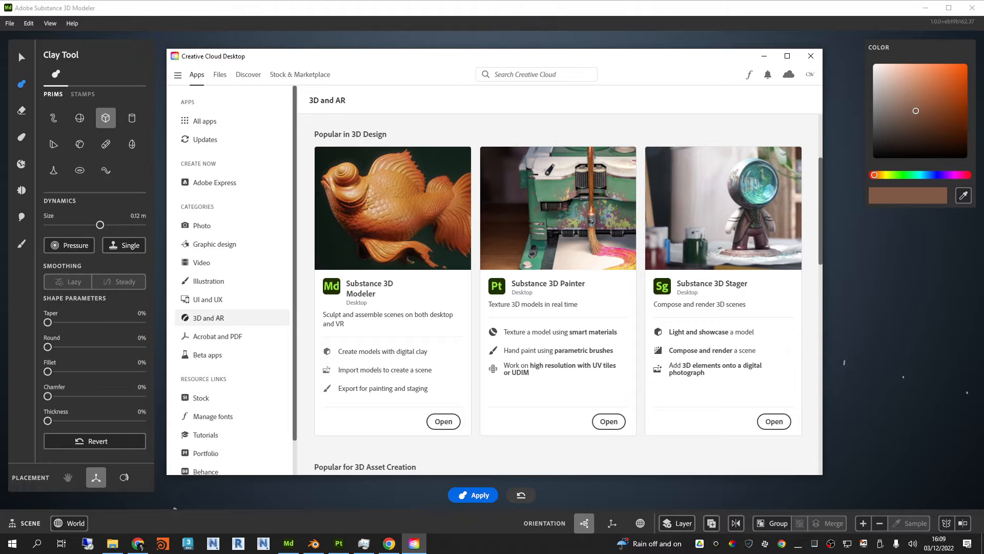
Step: Switch to Chrome to look over the Substance 3D Painter product page, and return to Creative Cloud Desktop
left_click(139, 544)
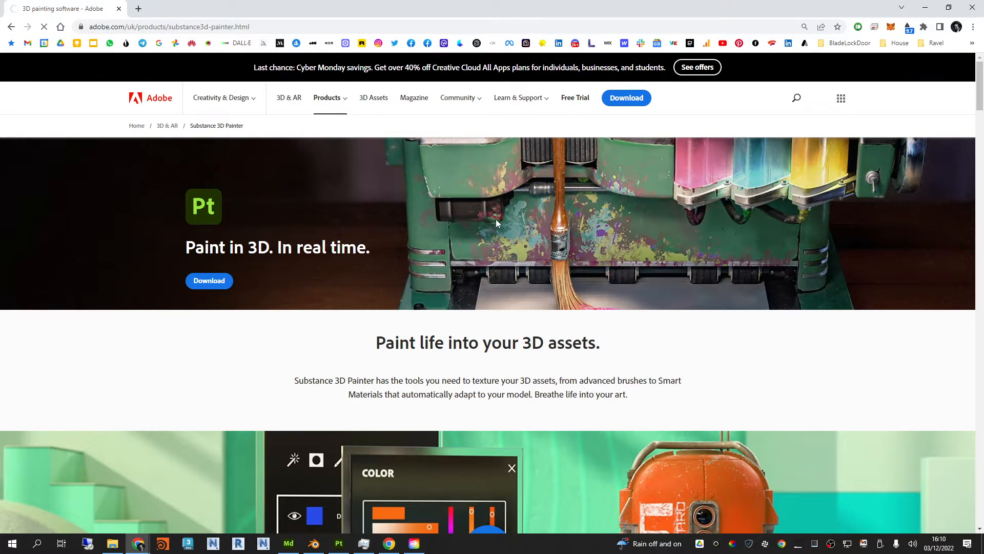
scroll(580, 266, "down", 6)
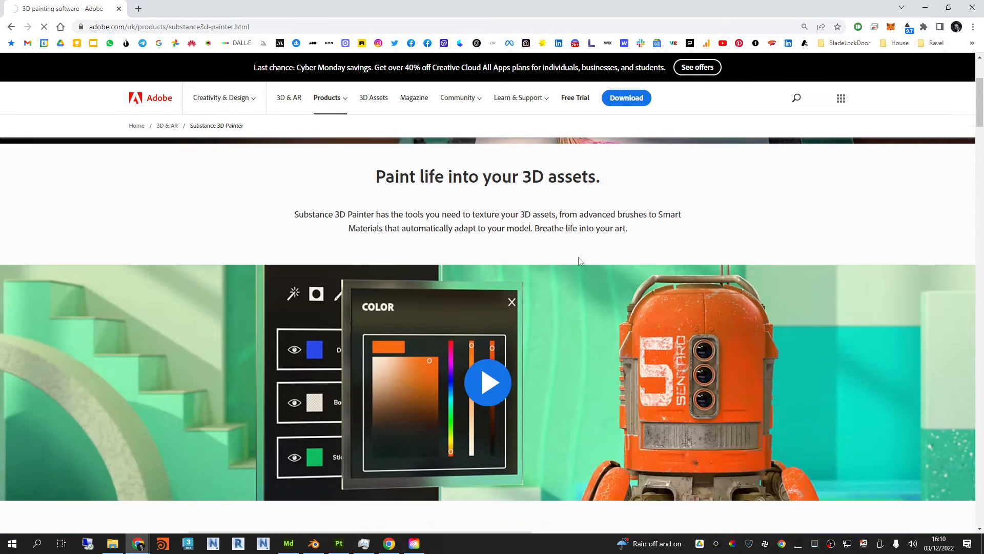
scroll(580, 282, "up", 6)
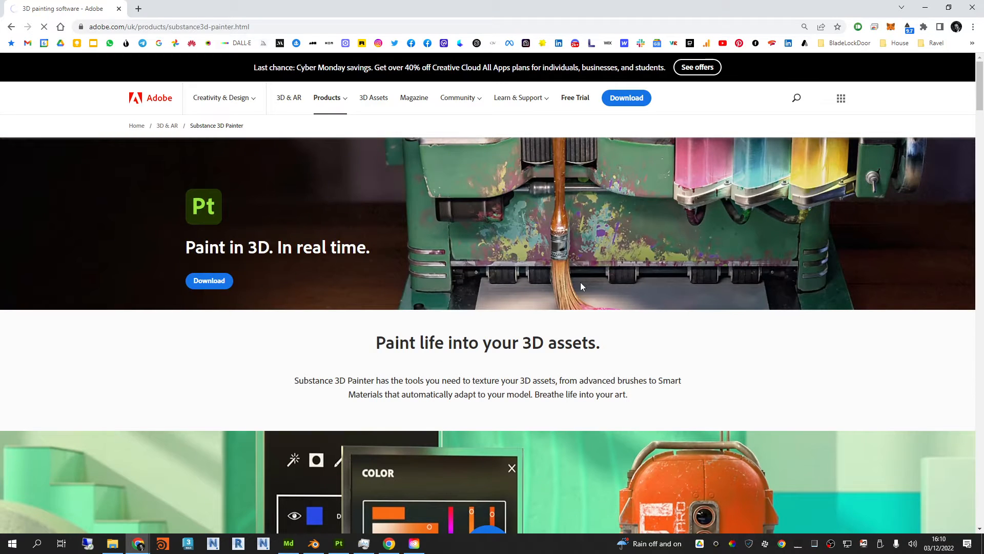
left_click_drag(25, 7, 983, 177)
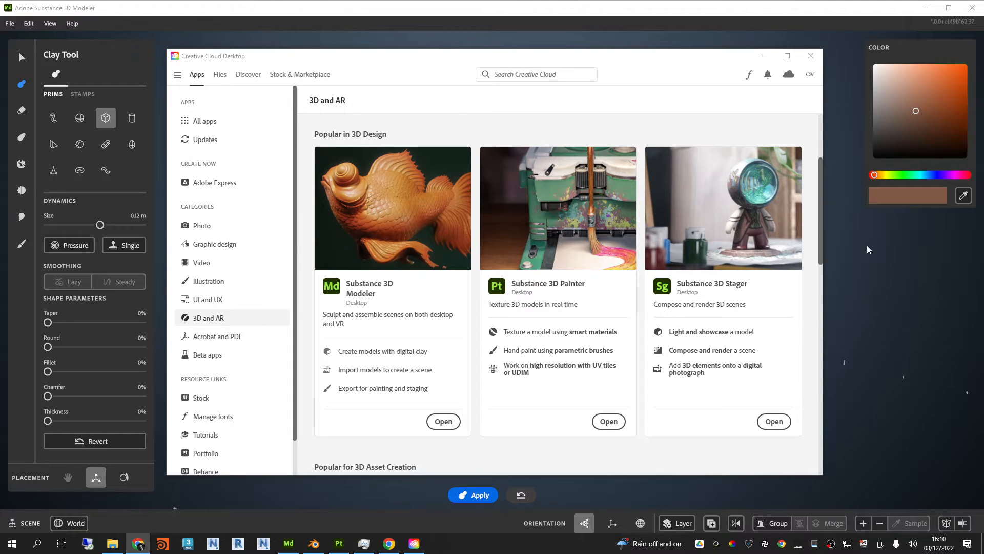
Step: Close Creative Cloud Desktop and dismiss the welcome screen in Substance 3D Modeler
left_click(810, 56)
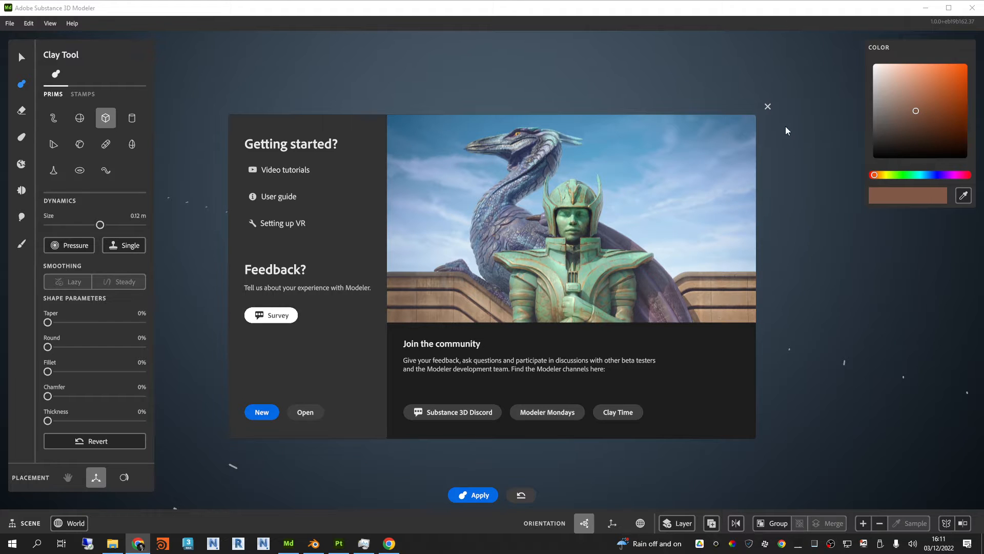
left_click(767, 107)
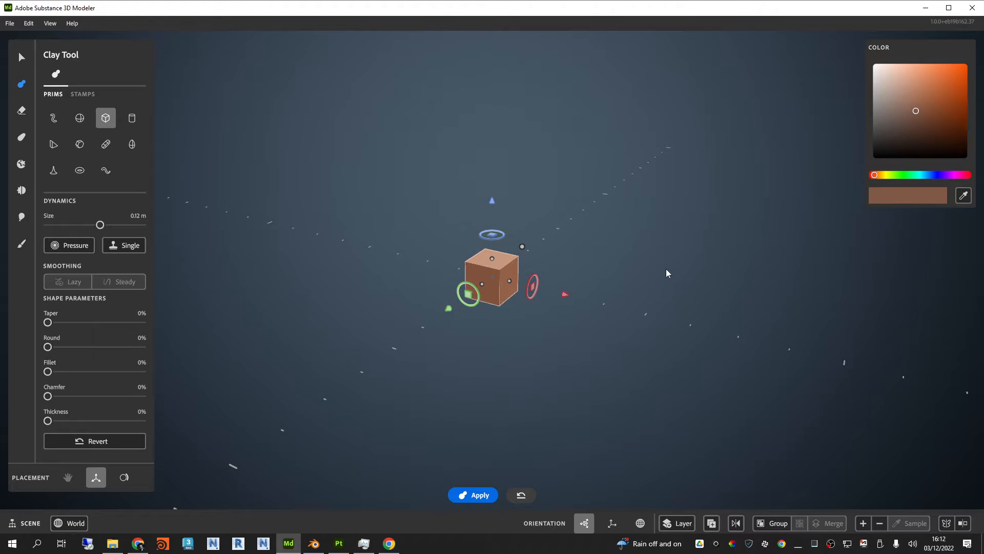
Step: Examine the cube primitive from different angles and distances, and bring up its available actions
left_click_drag(667, 269, 639, 213, "alt")
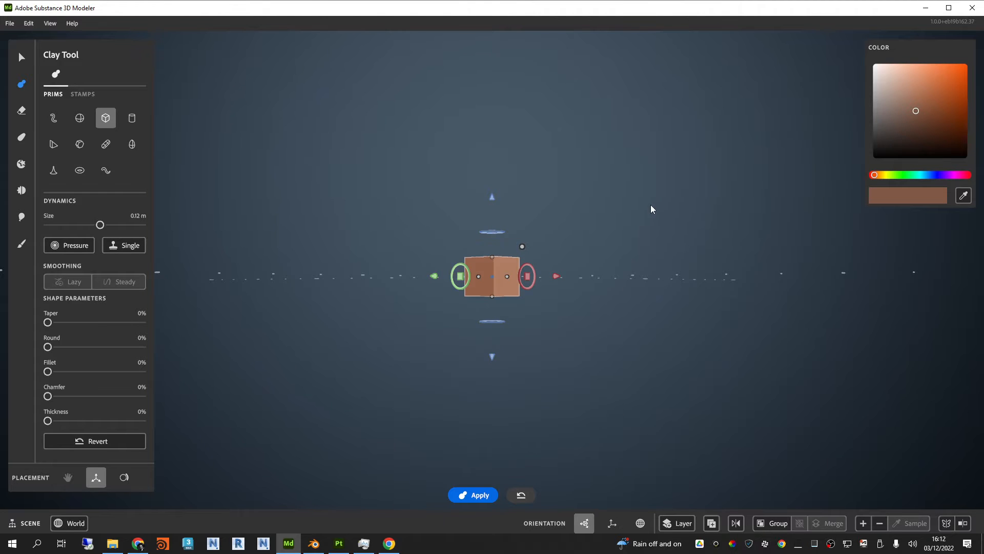
left_click_drag(650, 208, 623, 255, "alt")
middle_click_drag(596, 263, 616, 254, "alt")
right_click_drag(616, 254, 663, 246, "alt")
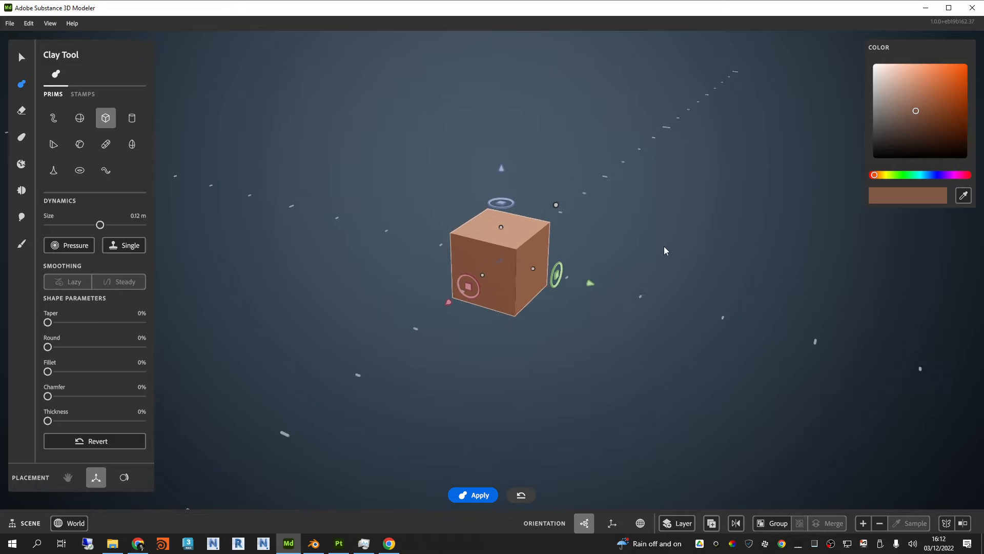
left_click_drag(663, 246, 656, 277, "alt")
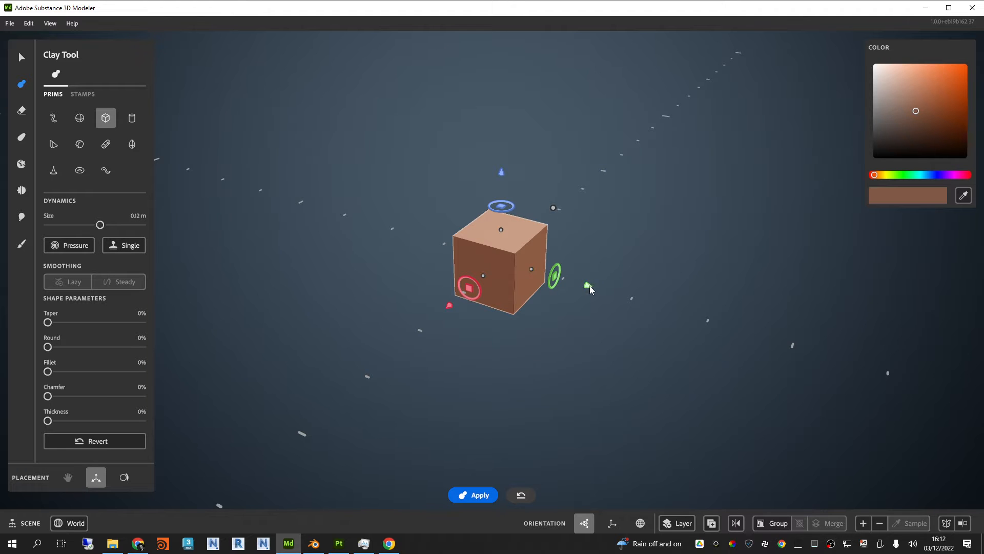
left_click_drag(587, 284, 610, 288)
right_click(611, 313)
left_click(599, 314)
scroll(596, 291, "up", 5)
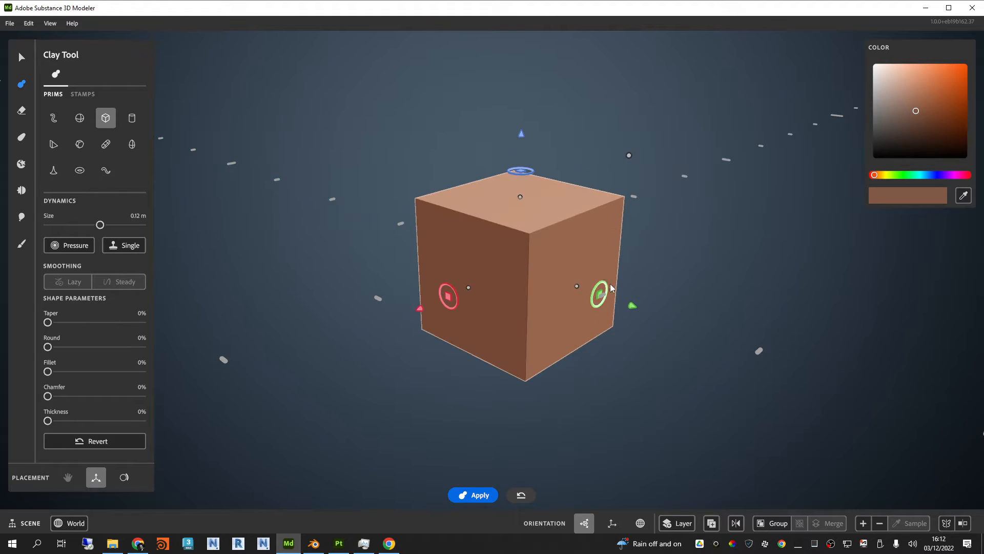
scroll(595, 259, "down", 3)
right_click(632, 257)
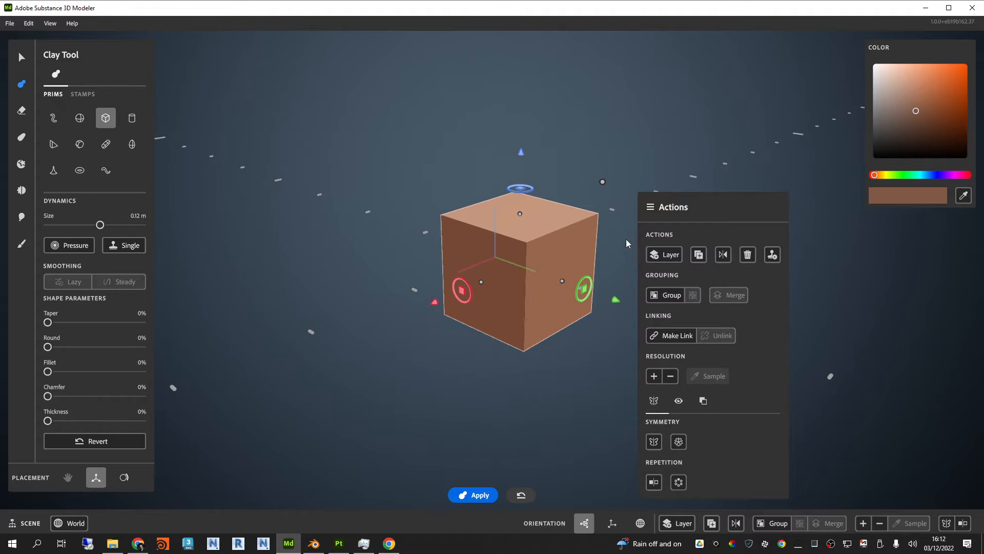
left_click_drag(616, 235, 588, 201, "alt")
left_click_drag(672, 227, 672, 223, "alt")
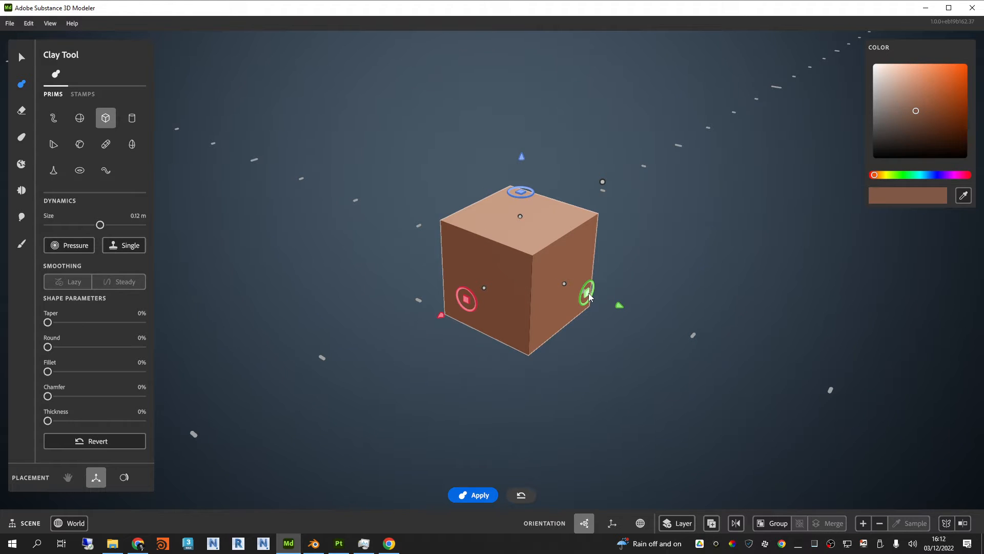
Step: Reposition the cube in the scene and scale it uniformly to a size of 0.15 m
left_click_drag(588, 293, 566, 221)
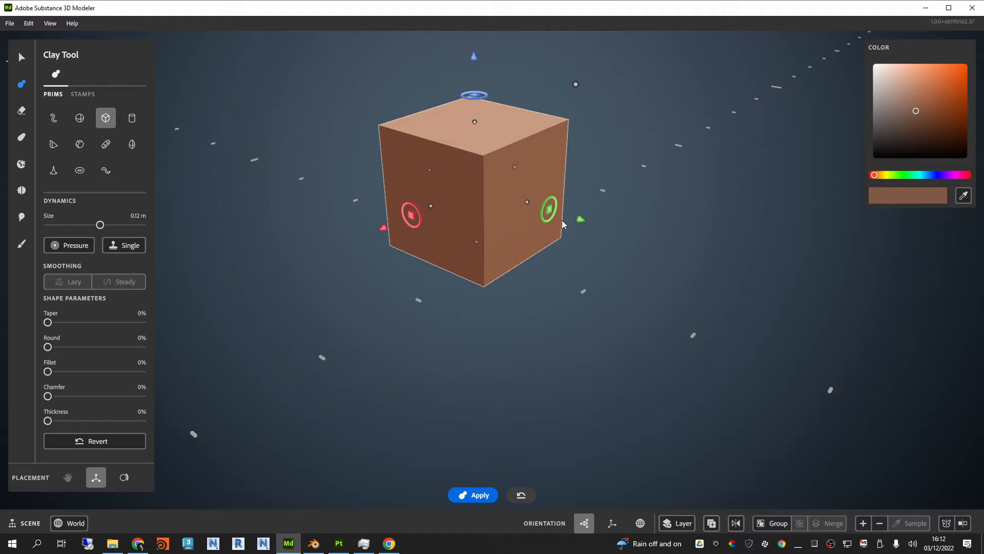
left_click_drag(549, 210, 566, 252)
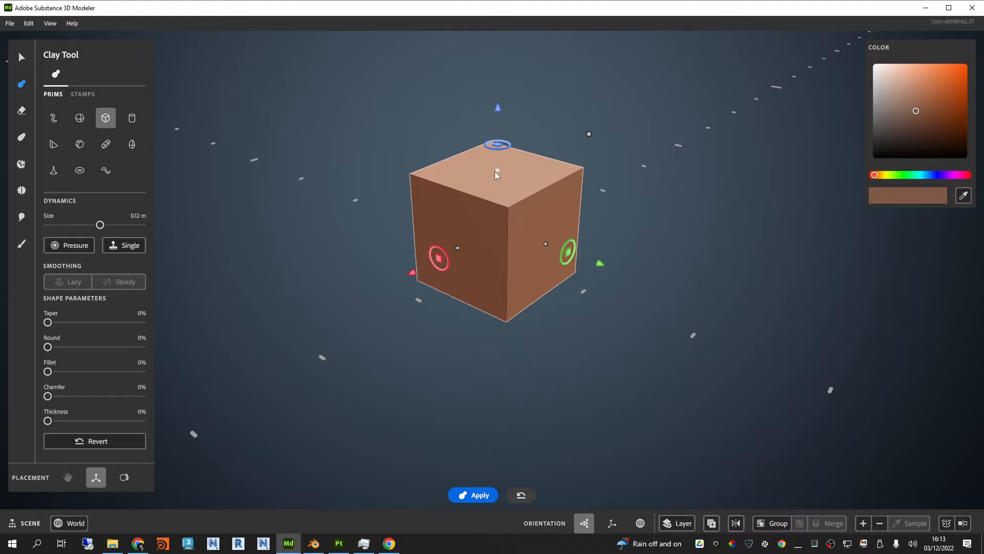
mouse_move(567, 251)
left_mouse_down()
mouse_move(619, 259)
mouse_move(538, 231)
mouse_move(642, 257)
mouse_move(536, 223)
mouse_move(555, 248)
left_mouse_up()
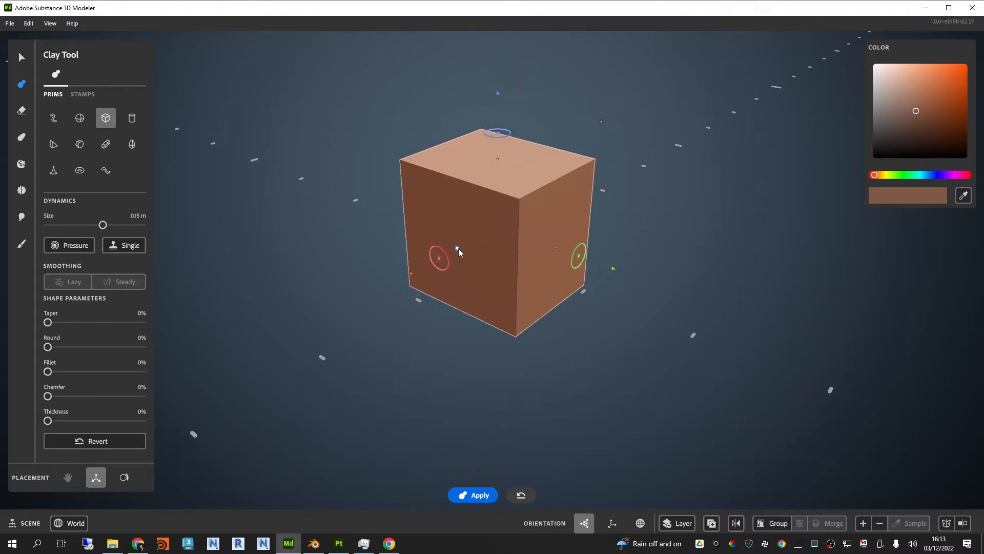
left_click_drag(606, 118, 647, 135)
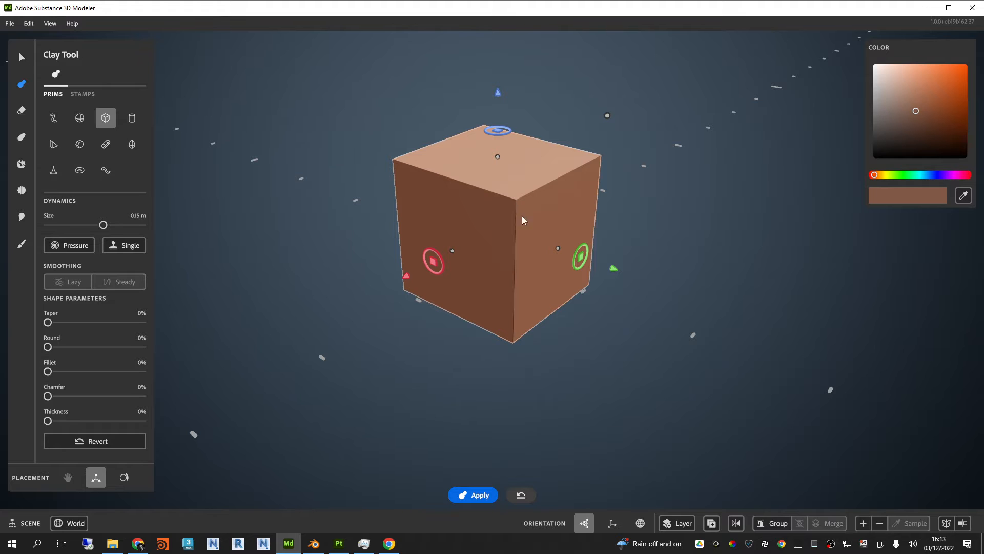
Step: Preview the other clay primitives, including the sphere, wedge, capsule and torus, and switch back to the cube
left_click(78, 119)
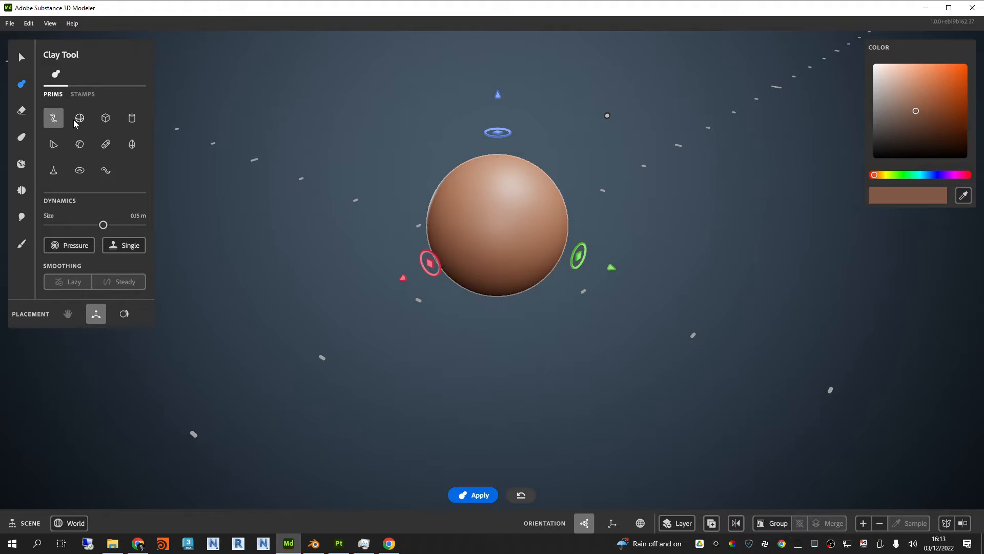
left_click(106, 118)
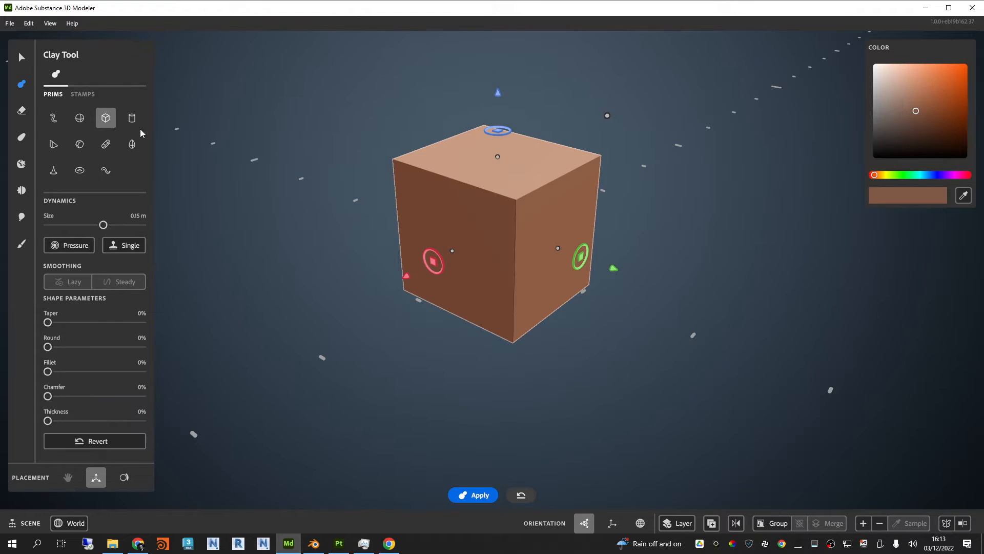
left_click(131, 118)
left_click(57, 145)
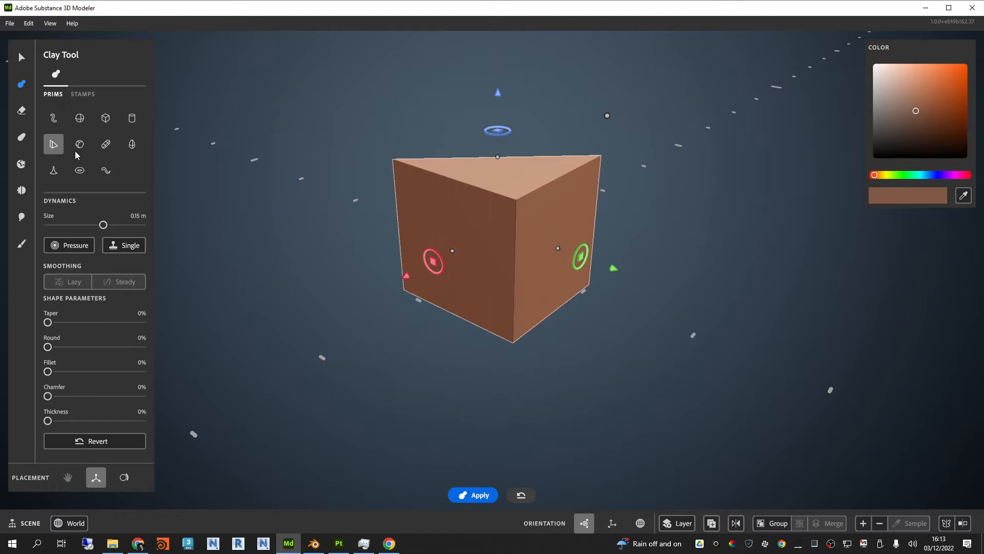
left_click(82, 146)
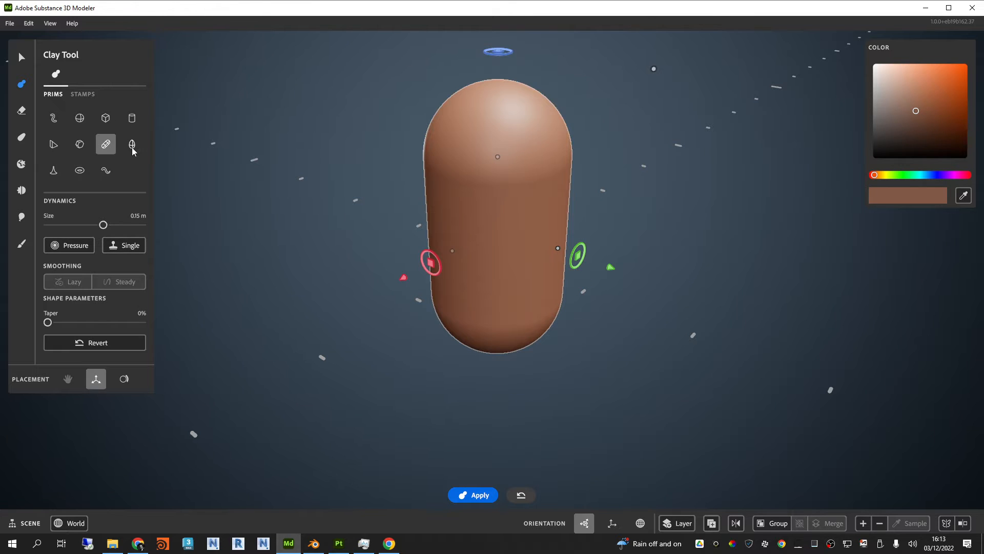
left_click(132, 145)
left_click(54, 170)
left_click(80, 170)
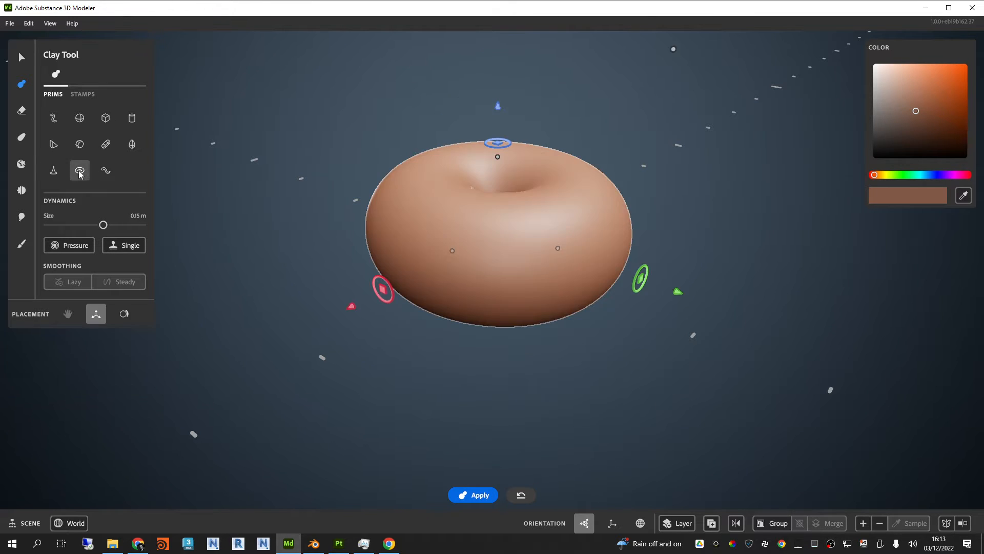
left_click(106, 171)
left_click(54, 119)
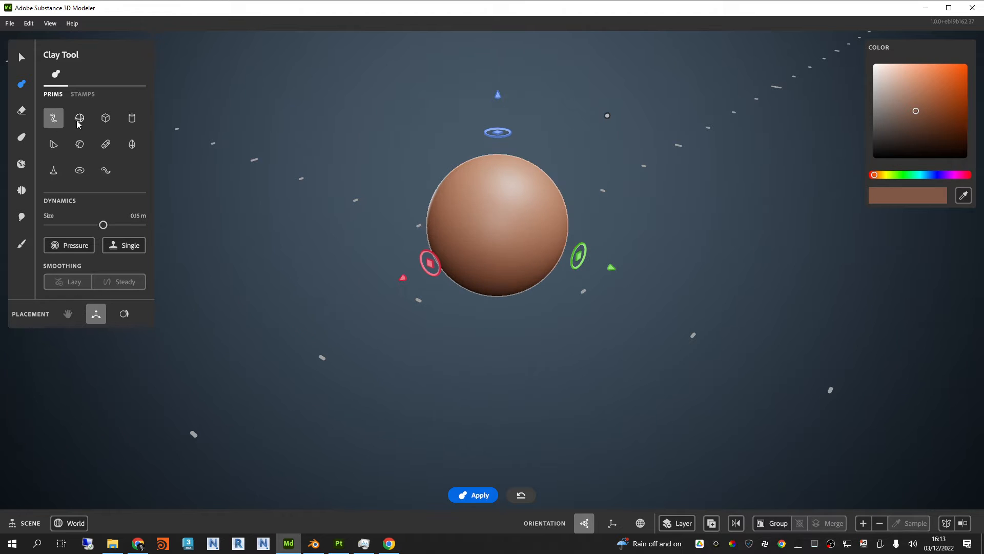
left_click(80, 118)
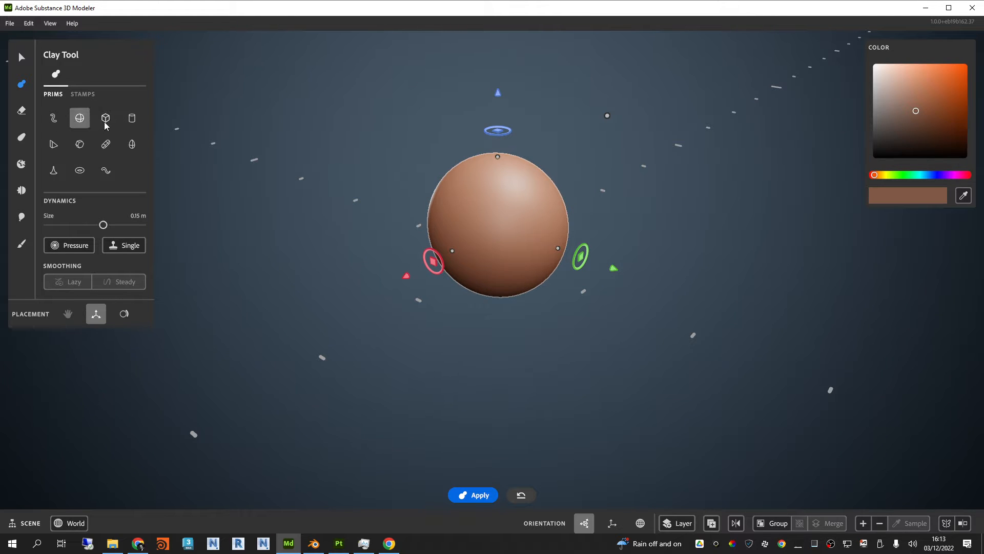
left_click(106, 119)
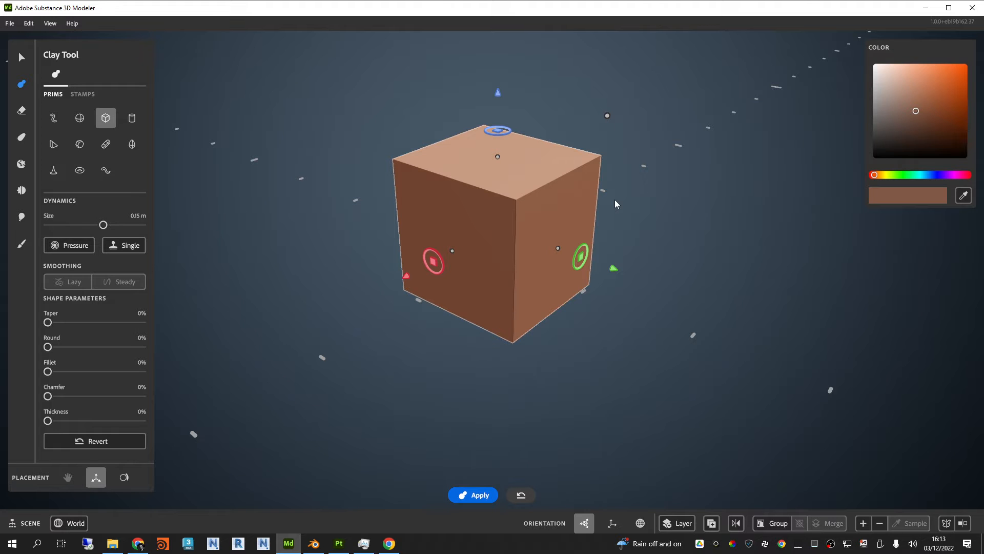
Step: Shift the cube slightly down along the vertical axis and a little along the green axis
left_click_drag(498, 93, 509, 125)
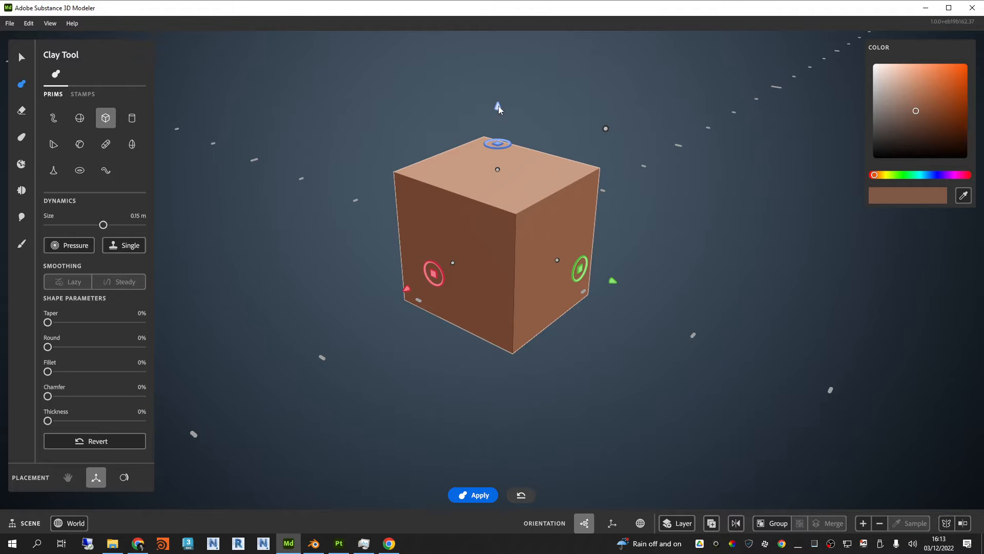
left_click_drag(498, 105, 499, 103)
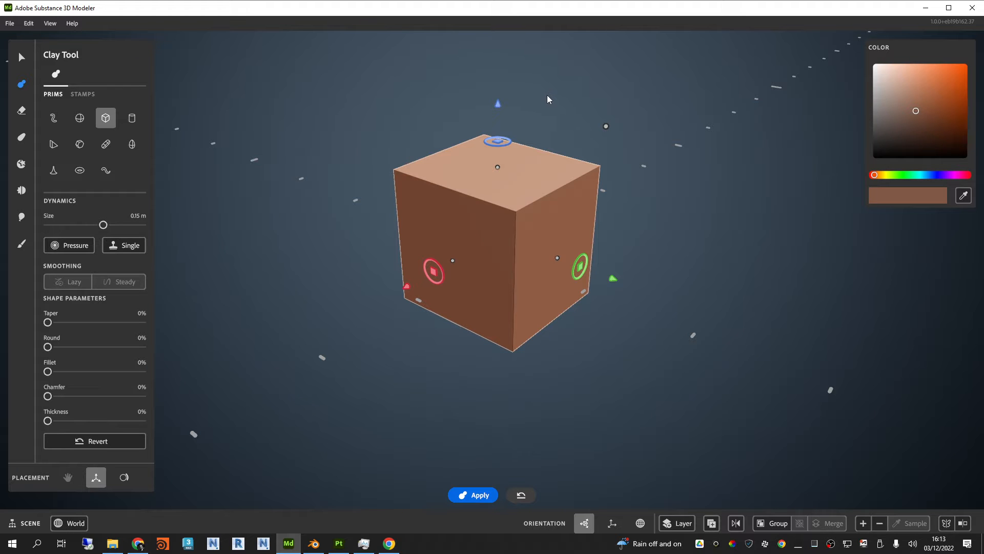
left_click_drag(500, 106, 499, 106)
mouse_move(611, 280)
left_mouse_down()
mouse_move(461, 242)
mouse_move(651, 285)
mouse_move(422, 232)
mouse_move(622, 259)
mouse_move(437, 232)
mouse_move(610, 279)
mouse_move(571, 266)
mouse_move(599, 278)
left_mouse_up()
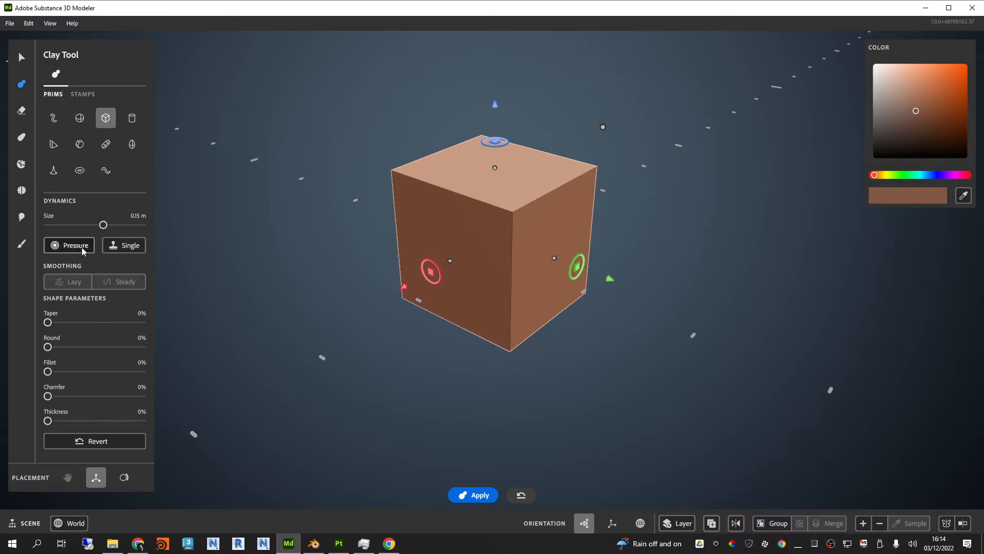
Step: Try the Pressure option and a 0.13 m size, and settle on Single without Pressure at a size of 0.15 m
left_click_drag(104, 224, 101, 225)
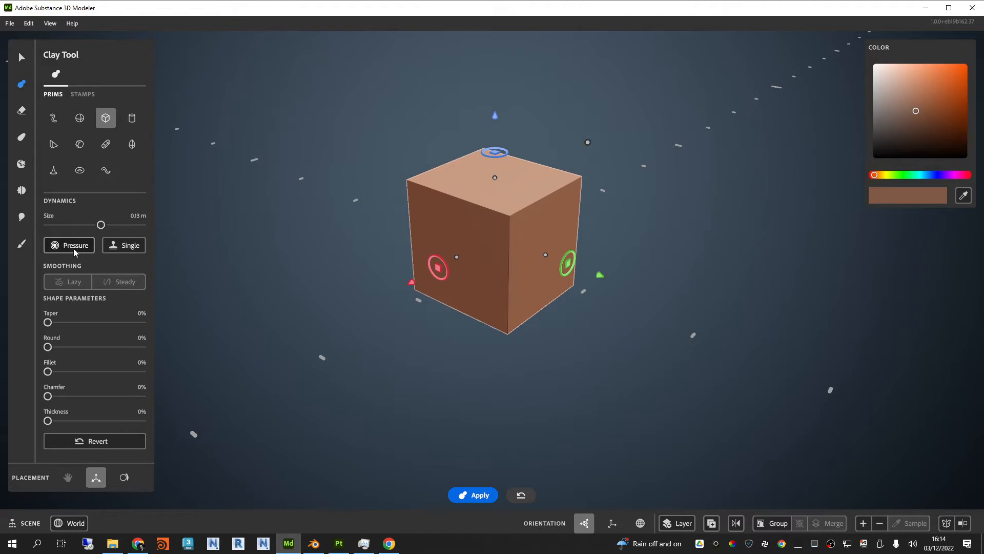
left_click(121, 250)
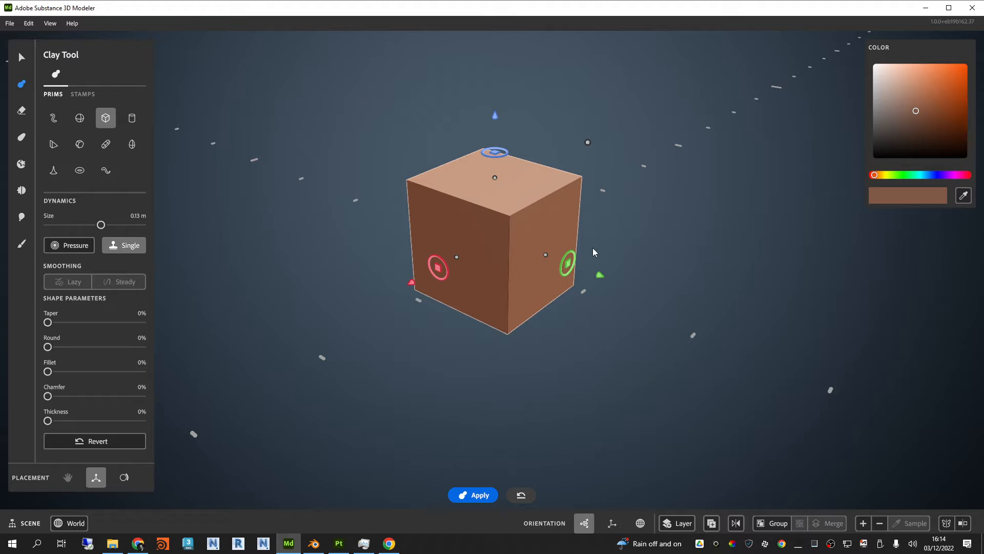
left_click(76, 248)
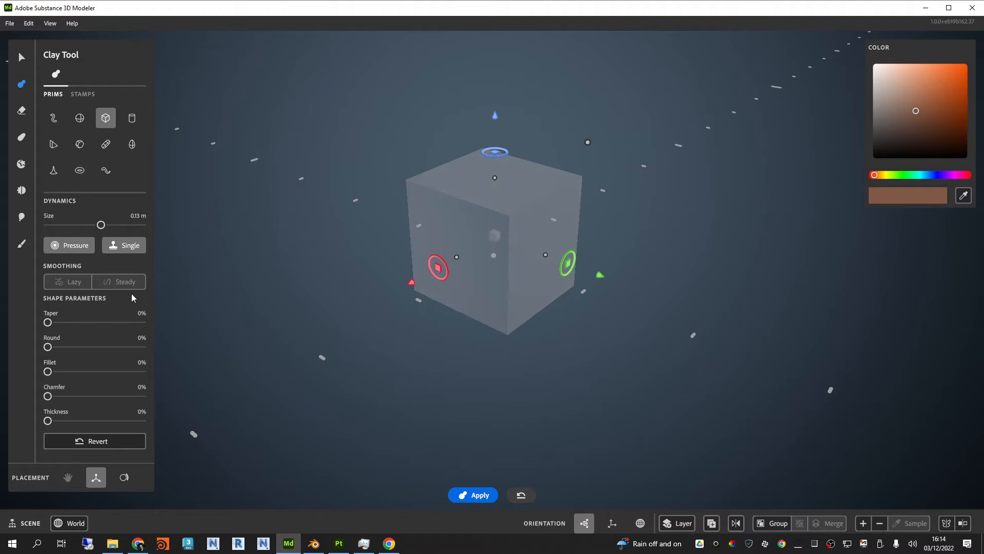
left_click(128, 246)
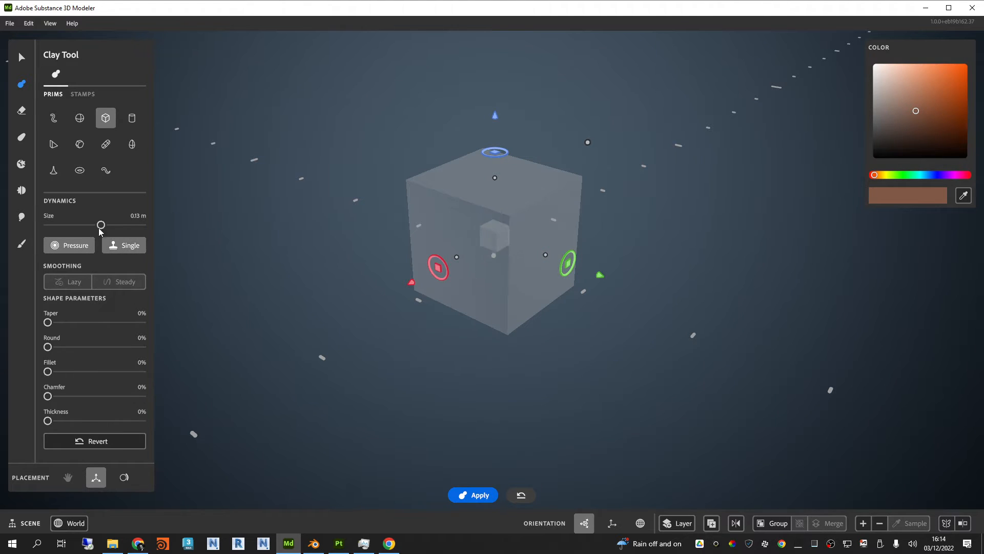
mouse_move(100, 225)
left_mouse_down()
mouse_move(91, 226)
mouse_move(103, 225)
left_mouse_up()
left_click(69, 246)
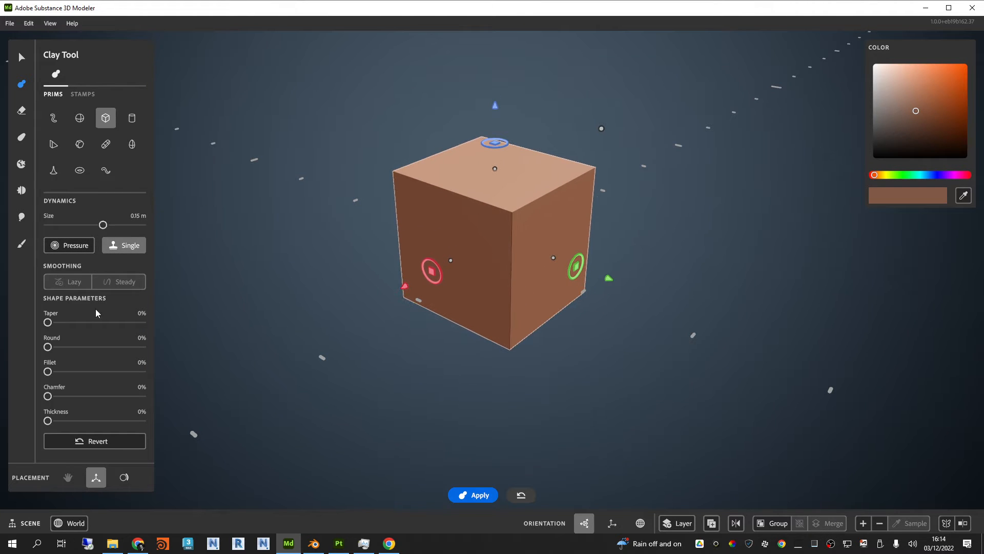
Step: Soften the cube's edges with Round at 16% and Fillet at 13%
left_click_drag(47, 320, 60, 372)
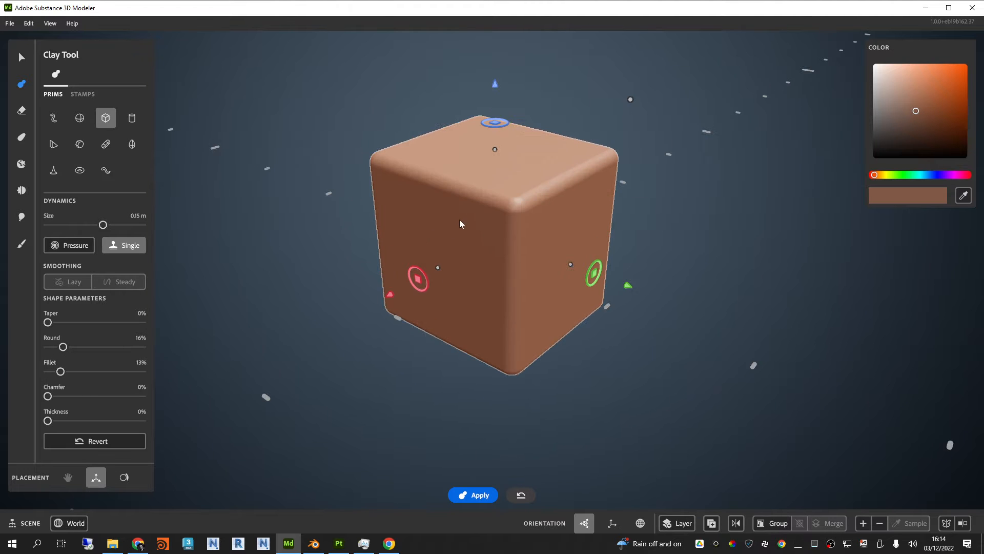
scroll(460, 220, "up", 2)
scroll(460, 219, "up", 2)
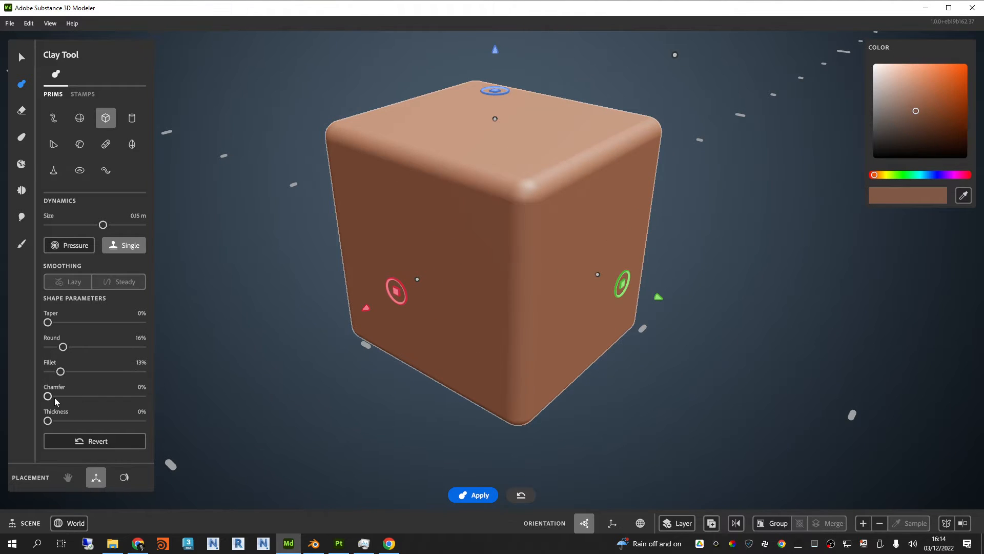
Step: Chamfer the cube by 40% and reset its Round and Fillet to 0%
left_click_drag(48, 395, 86, 396)
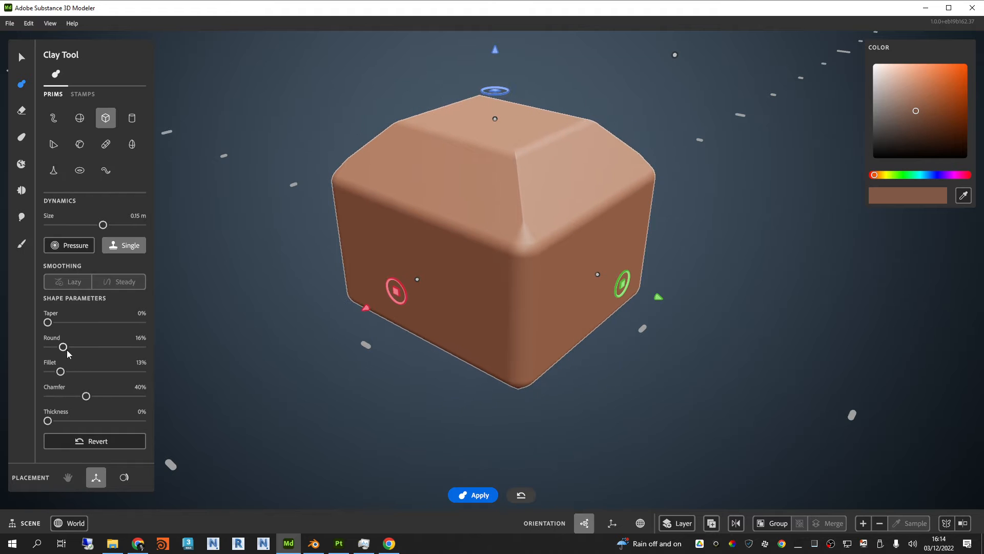
left_click_drag(66, 350, 30, 346)
left_click_drag(59, 376, 24, 365)
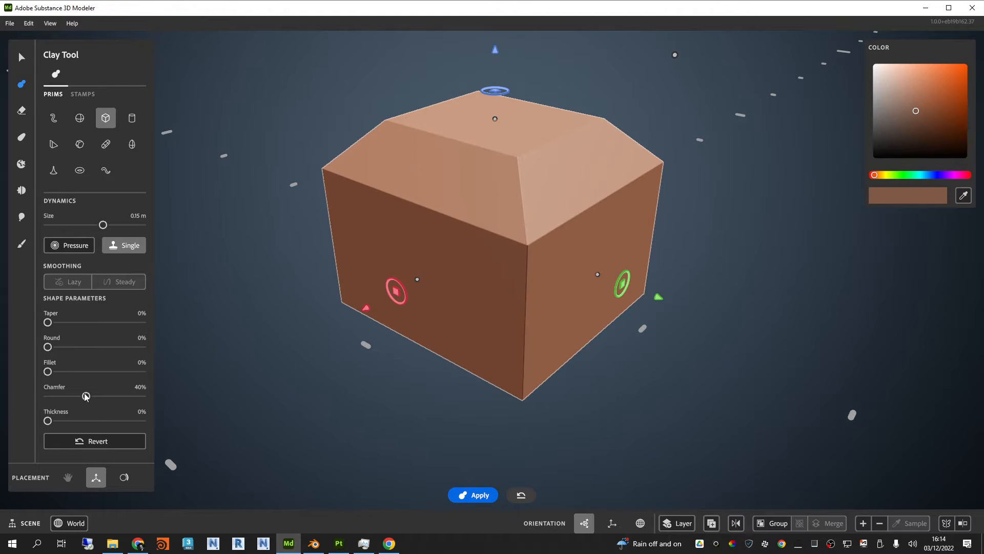
Step: Increase the cube's Chamfer to 71%, check its underside, and reset the Chamfer to 0%
left_click_drag(86, 395, 114, 395)
left_click_drag(748, 256, 751, 227, "alt")
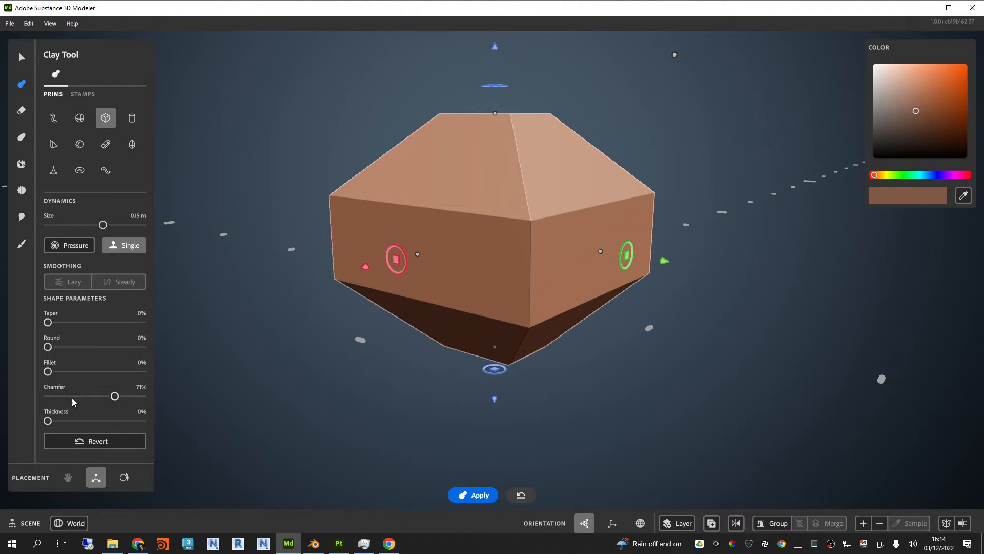
left_click_drag(72, 398, 47, 396)
left_click_drag(742, 237, 751, 295, "alt")
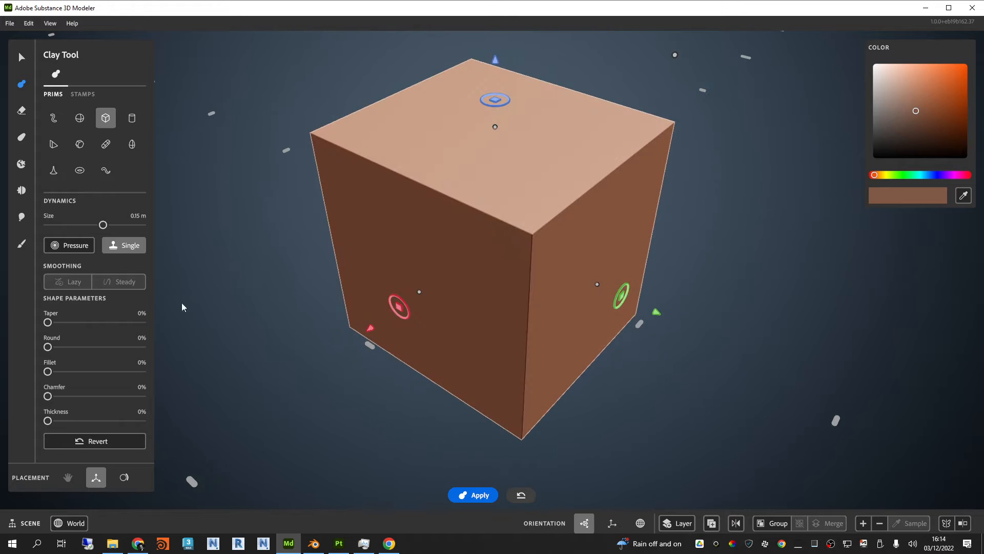
Step: Set the cube's Round to 26% and Fillet to 19%, and hollow it with a Thickness of 9%, increased to 61%
left_click_drag(48, 346, 67, 372)
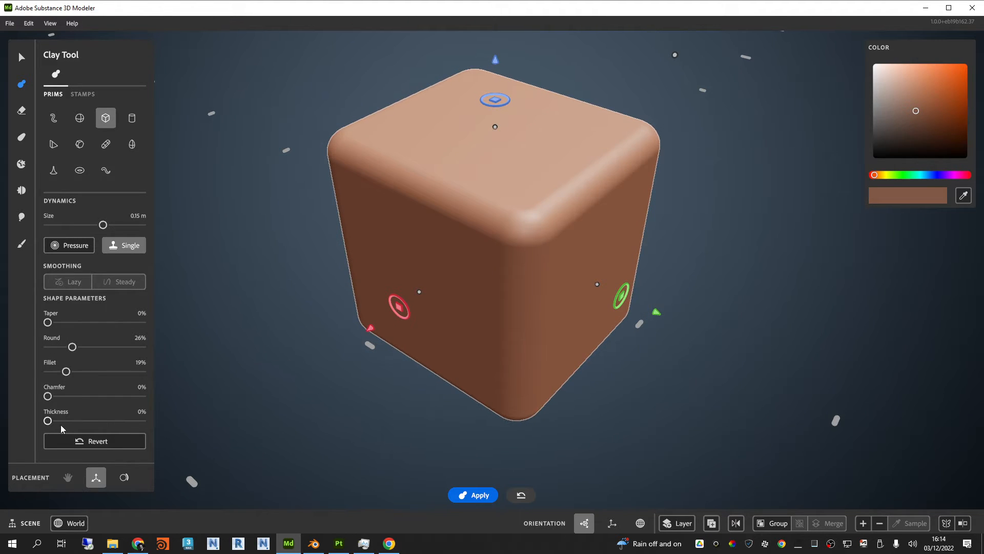
mouse_move(56, 423)
left_mouse_down()
mouse_move(72, 421)
mouse_move(58, 422)
left_mouse_up()
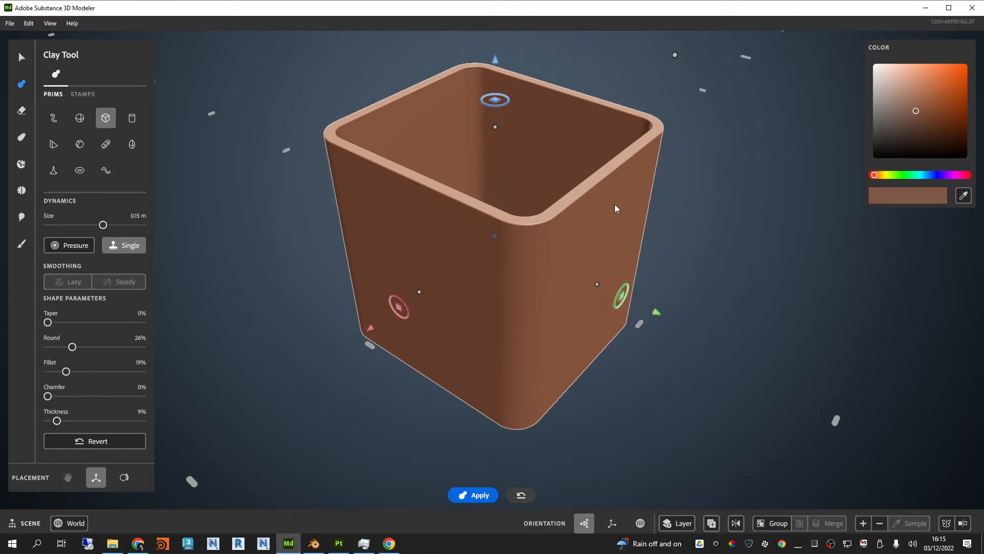
right_click_drag(614, 204, 694, 192)
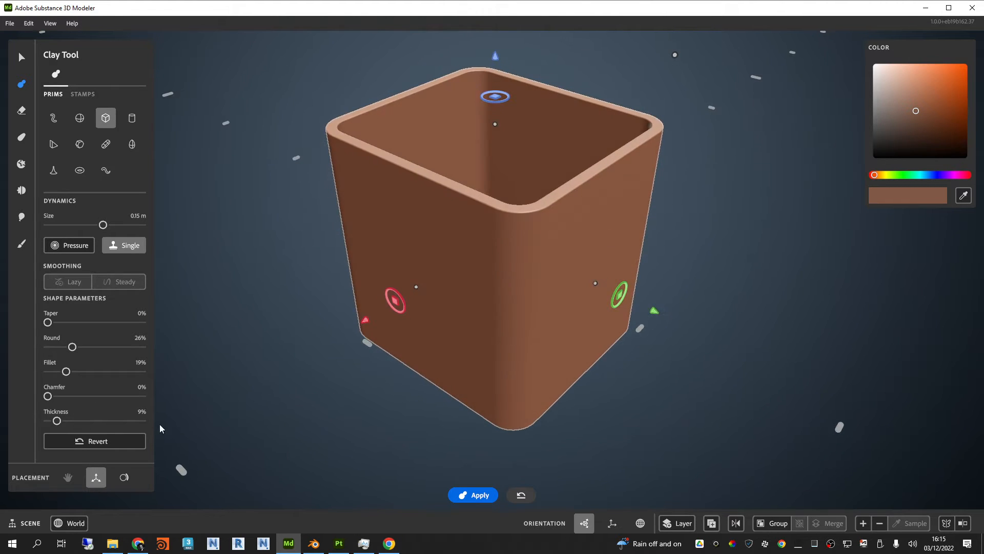
left_click_drag(58, 422, 106, 422)
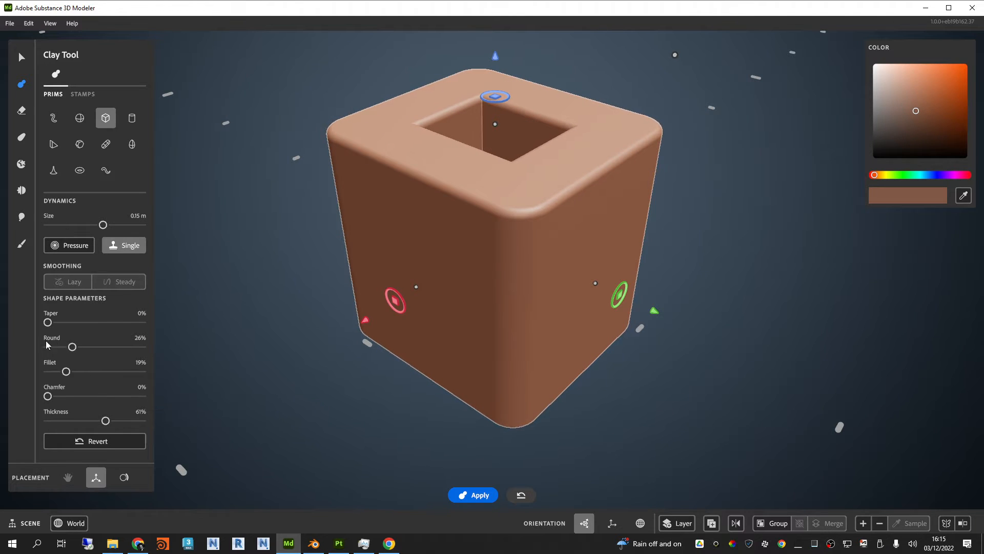
Step: Reset Round and Fillet to 0% to give the hollow cube sharp edges
left_click_drag(72, 347, 31, 364)
mouse_move(505, 282)
left_mouse_down("alt")
mouse_move(532, 402)
mouse_move(475, 394)
mouse_move(492, 275)
left_mouse_up("alt")
scroll(481, 280, "down", 2)
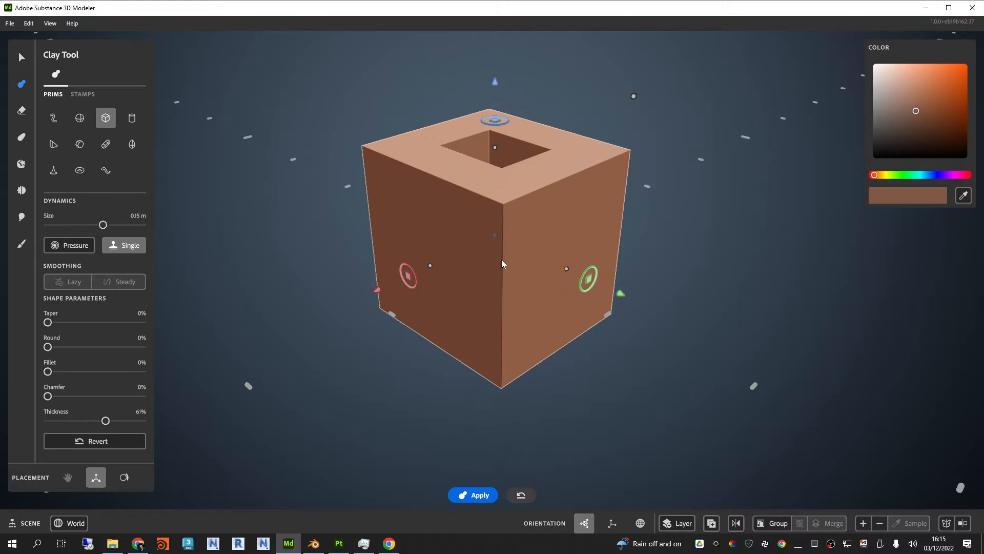
mouse_move(501, 259)
left_mouse_down("alt")
mouse_move(499, 279)
mouse_move(502, 270)
left_mouse_up("alt")
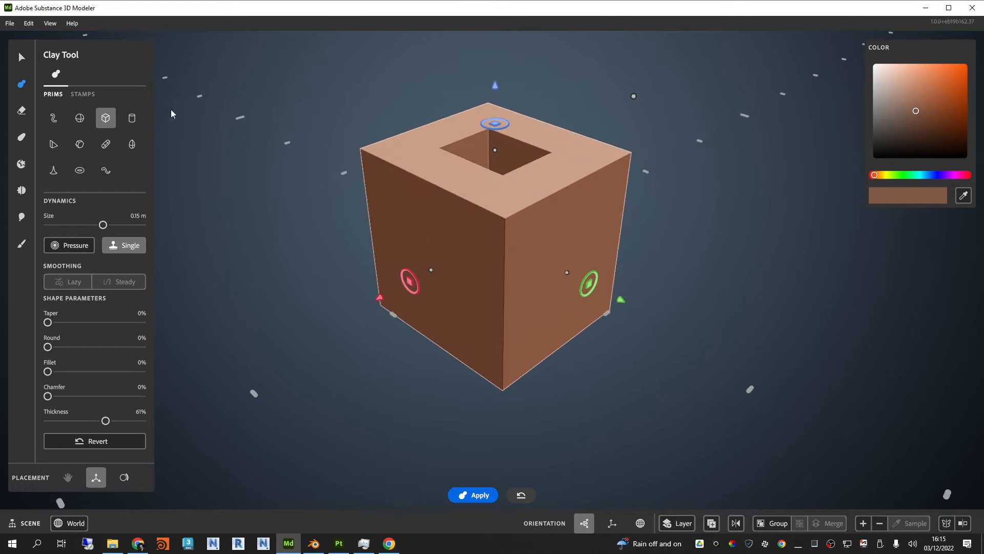
Step: Look at the available stamps, return to the primitives, and reset the cube's Thickness to 0%
left_click(87, 96)
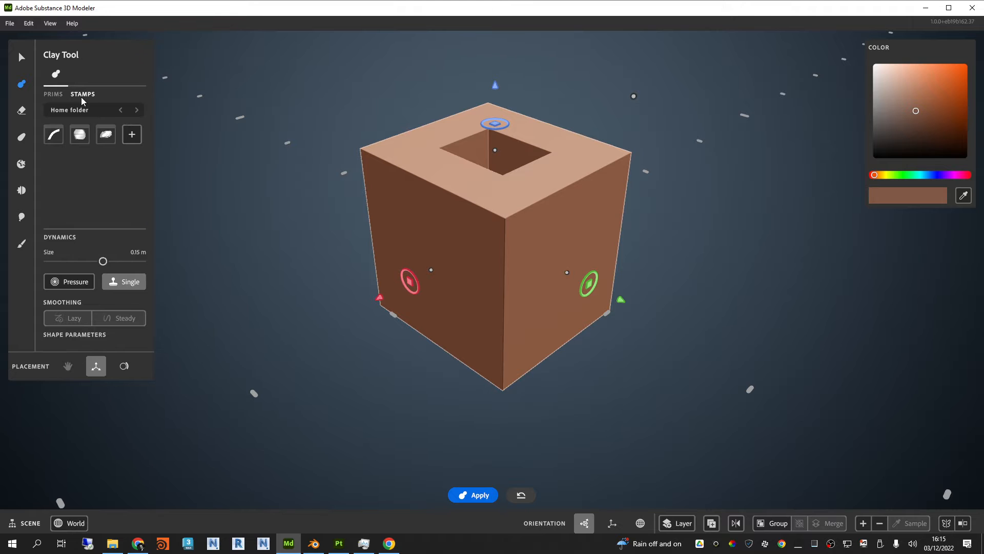
left_click(54, 94)
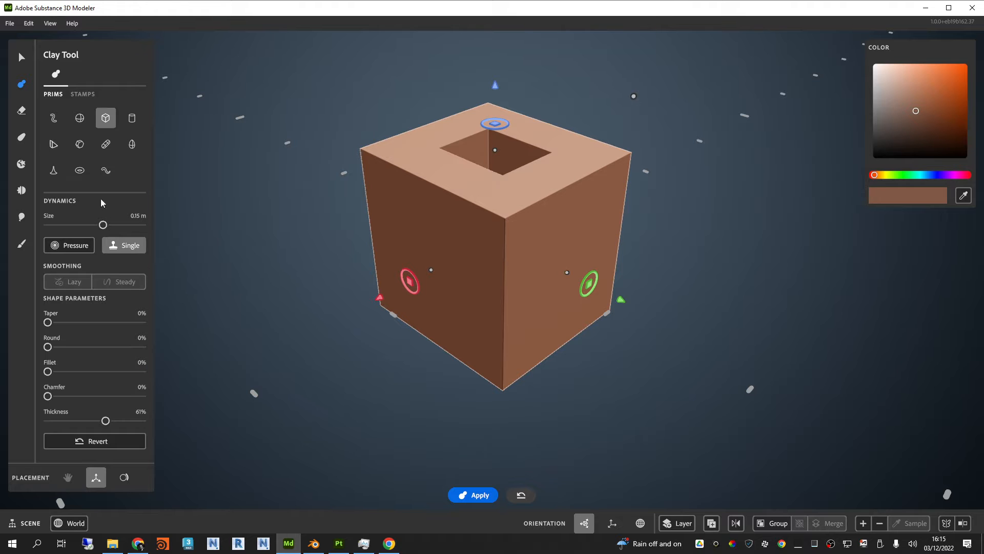
left_click_drag(106, 422, 41, 420)
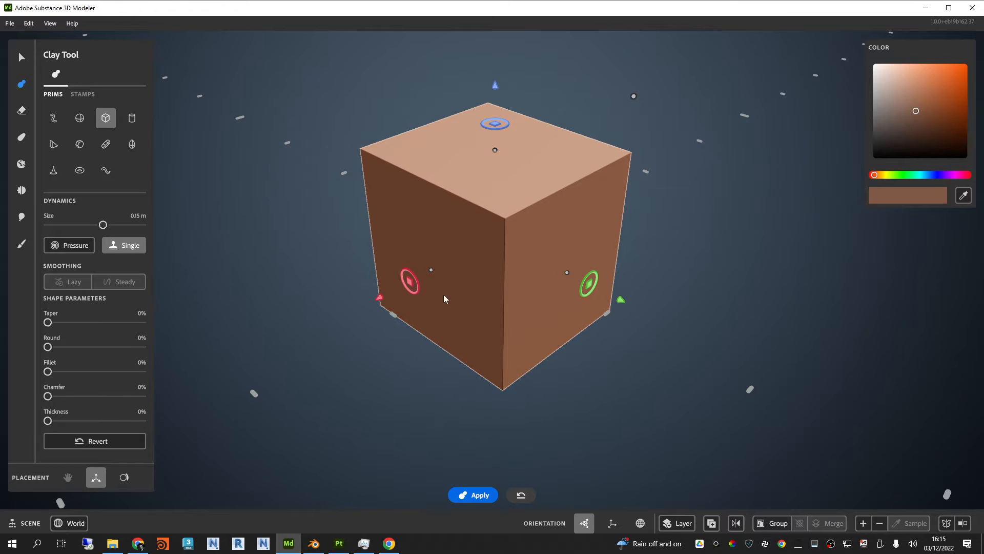
Step: Stamp the 0.15 m cube as clay and shift the cube primitive away along the green axis, then back toward it
scroll(482, 251, "down", 2)
left_click_drag(518, 251, 536, 238, "alt")
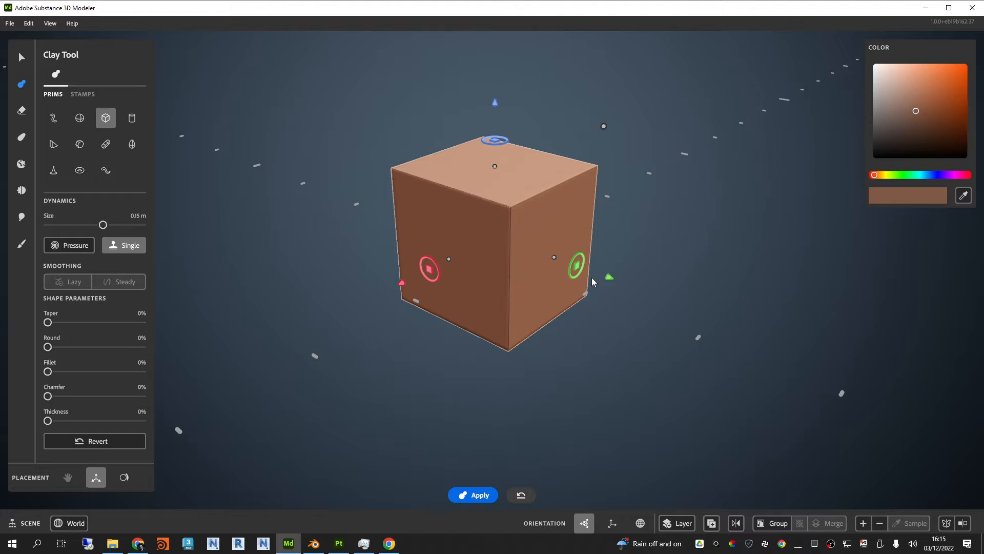
left_click_drag(609, 279, 412, 223)
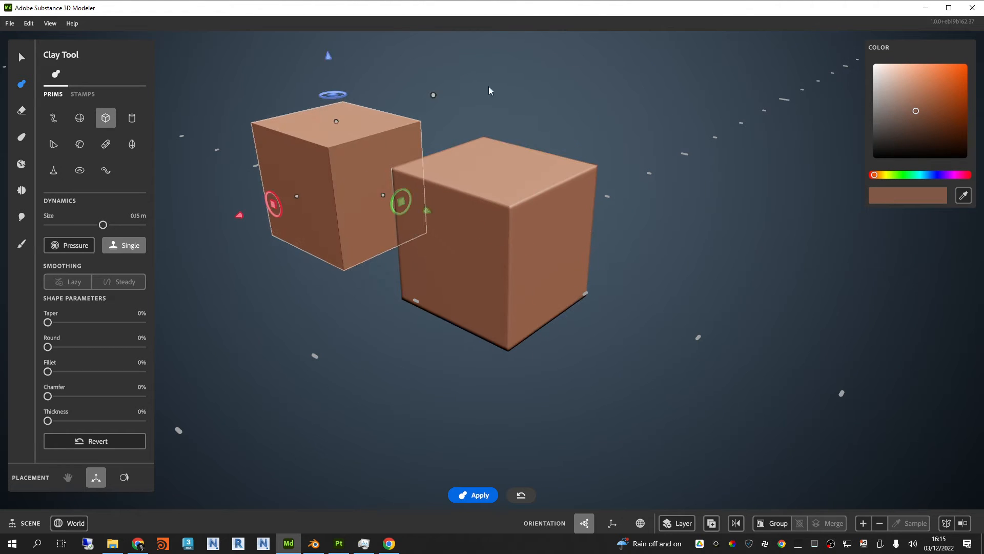
scroll(529, 201, "up", 2)
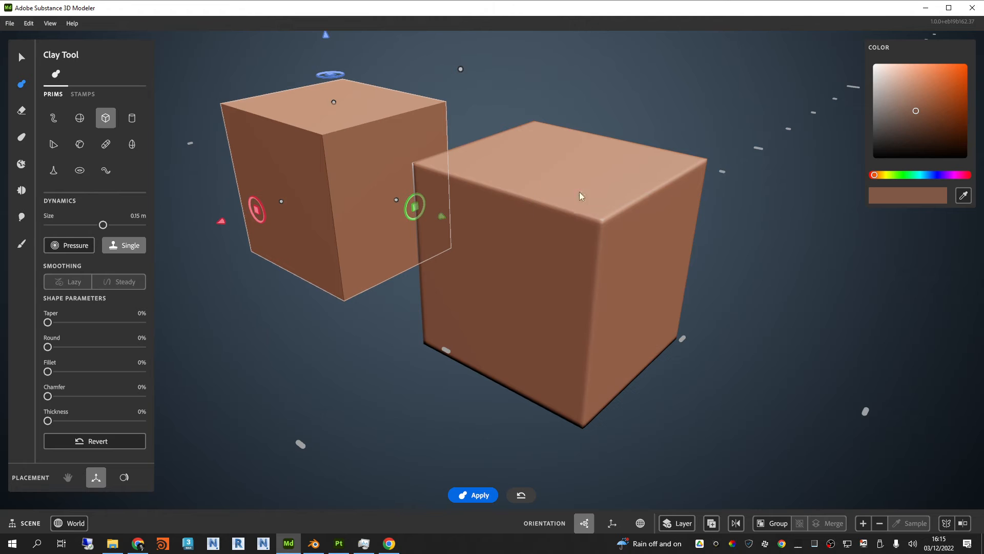
scroll(504, 195, "down", 2)
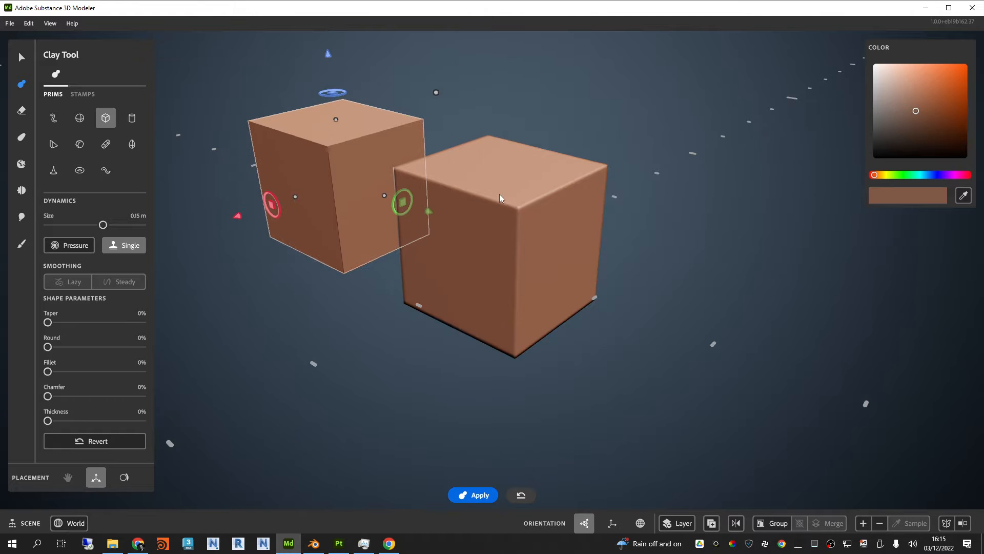
left_click_drag(428, 211, 492, 232)
Step: Turn off Single mode and sweep the cube along several axes and across its plane to lay down continuous clay
left_click(118, 245)
left_click_drag(388, 109, 381, 58)
scroll(496, 262, "down", 4)
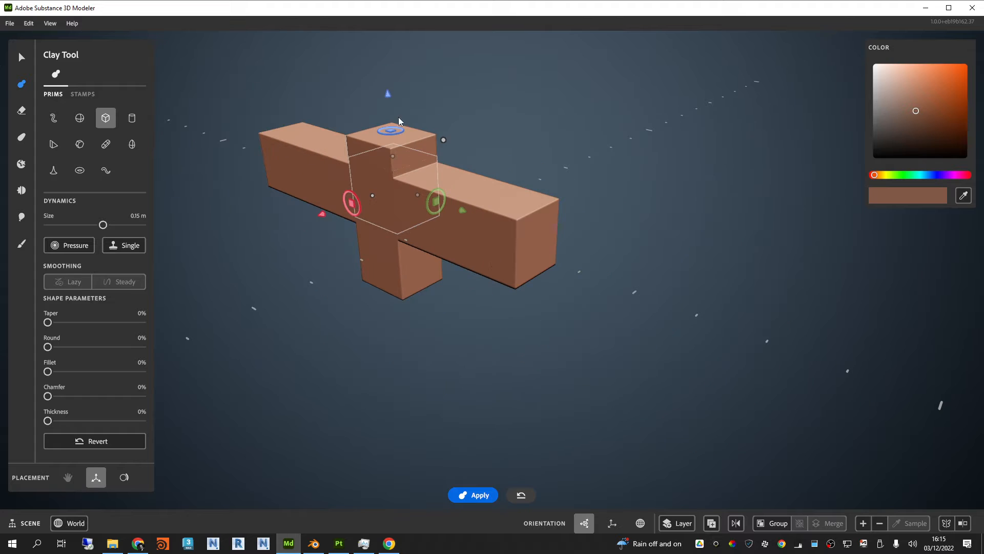
left_click_drag(390, 98, 403, 219)
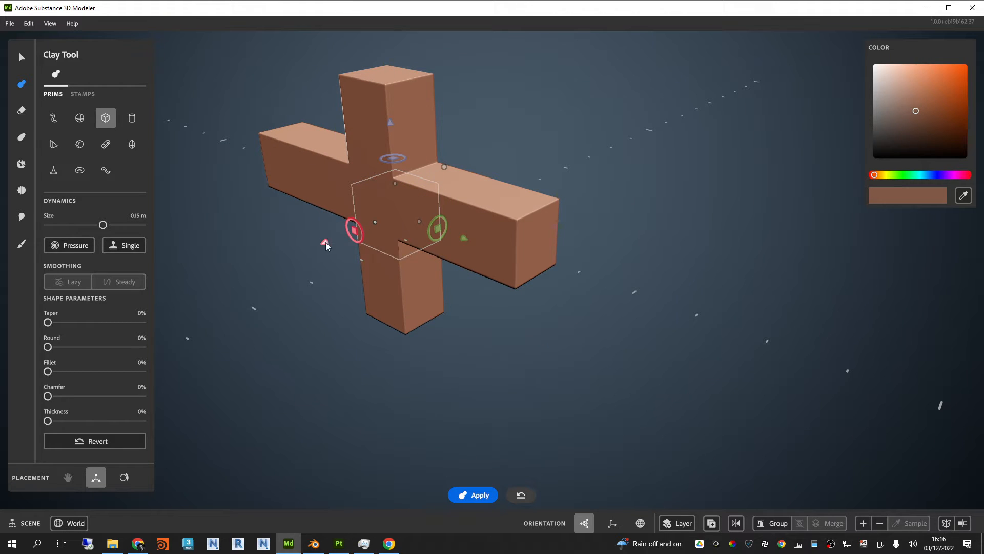
left_click_drag(325, 243, 231, 281)
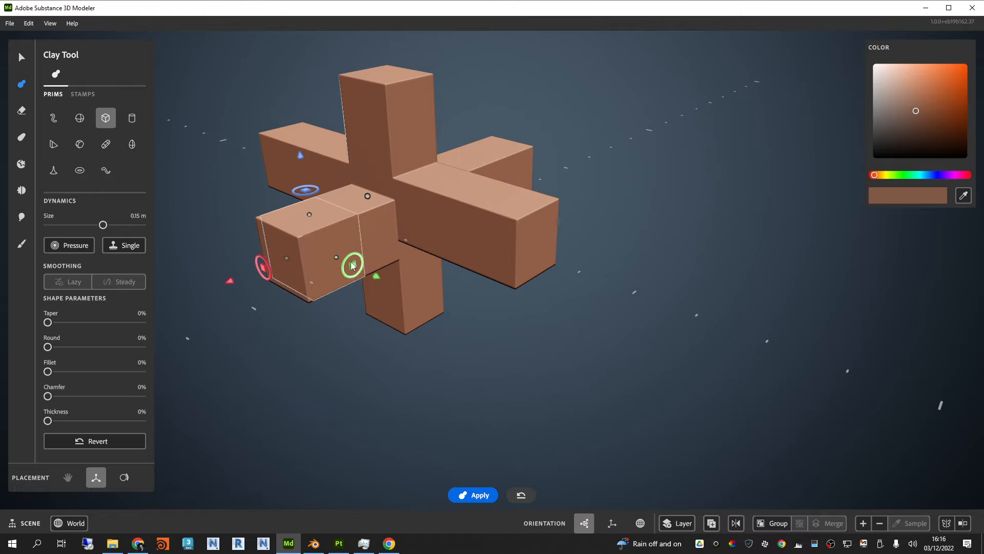
left_click_drag(353, 265, 512, 195)
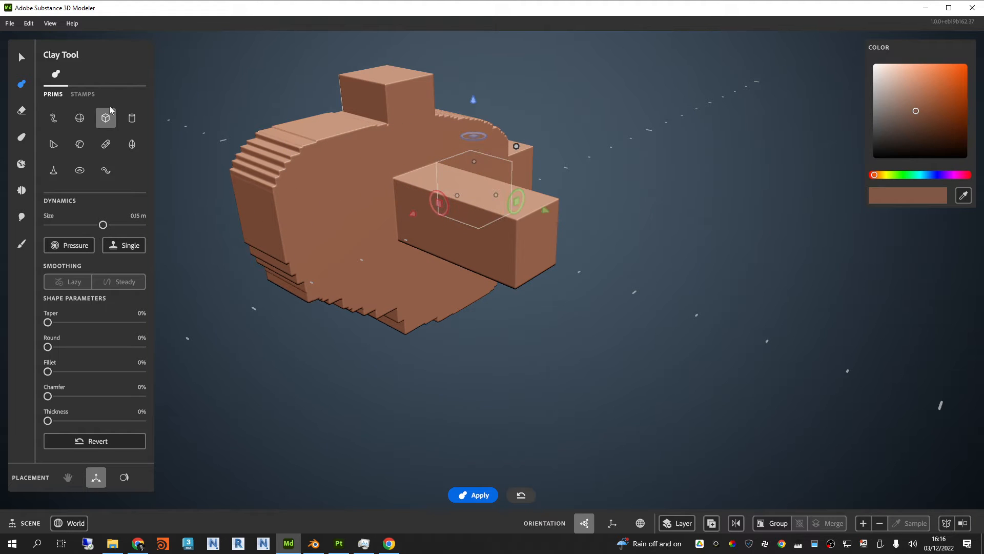
Step: Discard the current model by resetting to a new scene
left_click(10, 23)
left_click(15, 41)
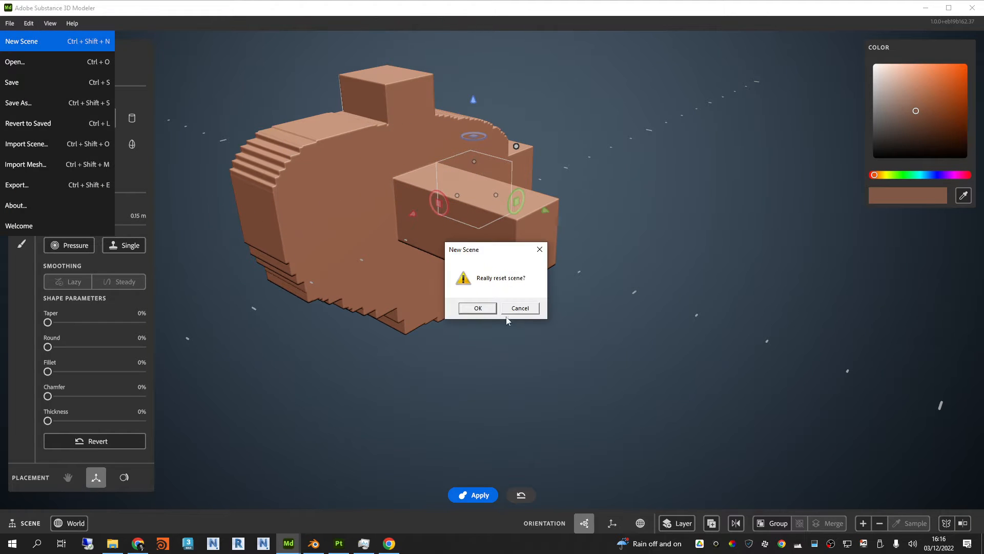
left_click(478, 308)
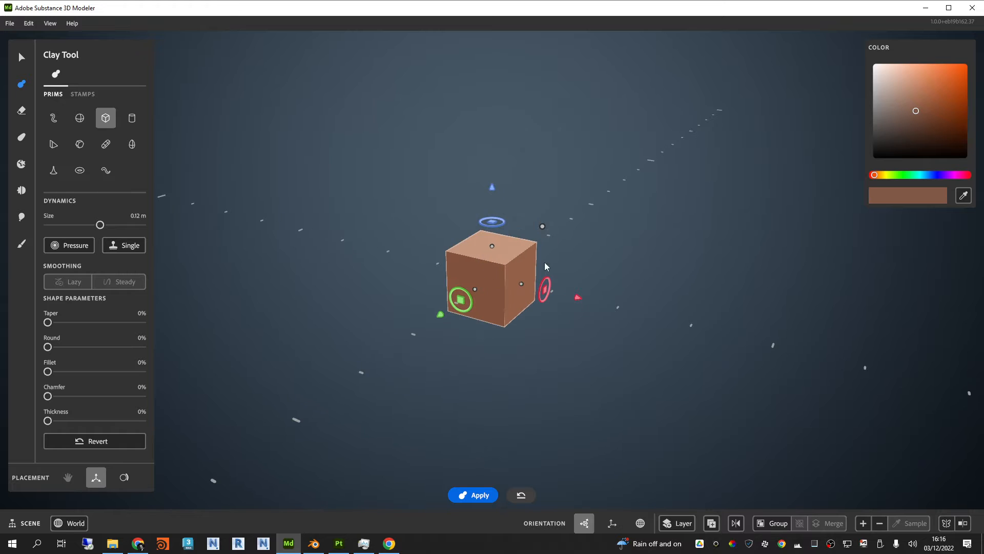
Step: With gizmo placement, sweep the 0.12 m cube along the red axis into a rectangular block and shrink the primitive to 8.83 cm
scroll(559, 264, "up", 4)
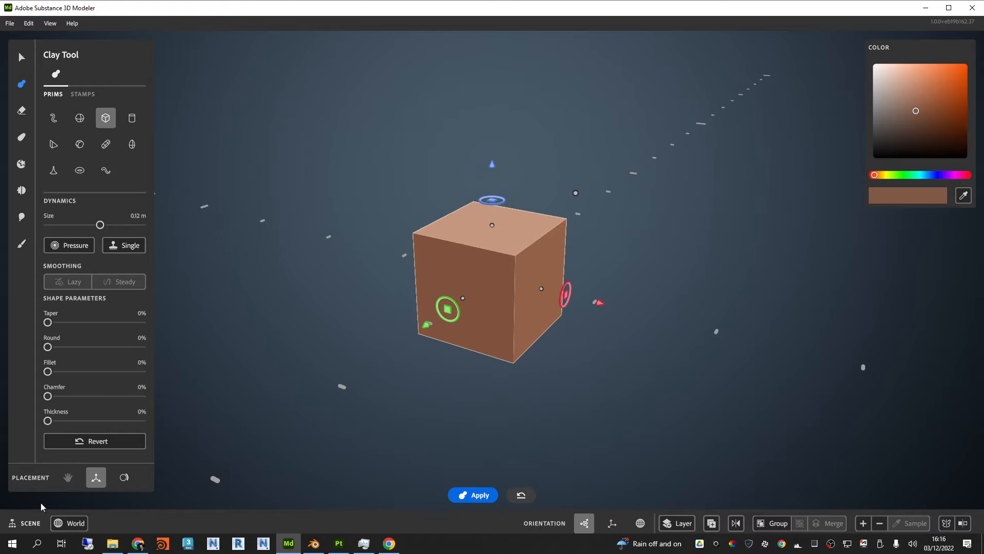
left_click(124, 476)
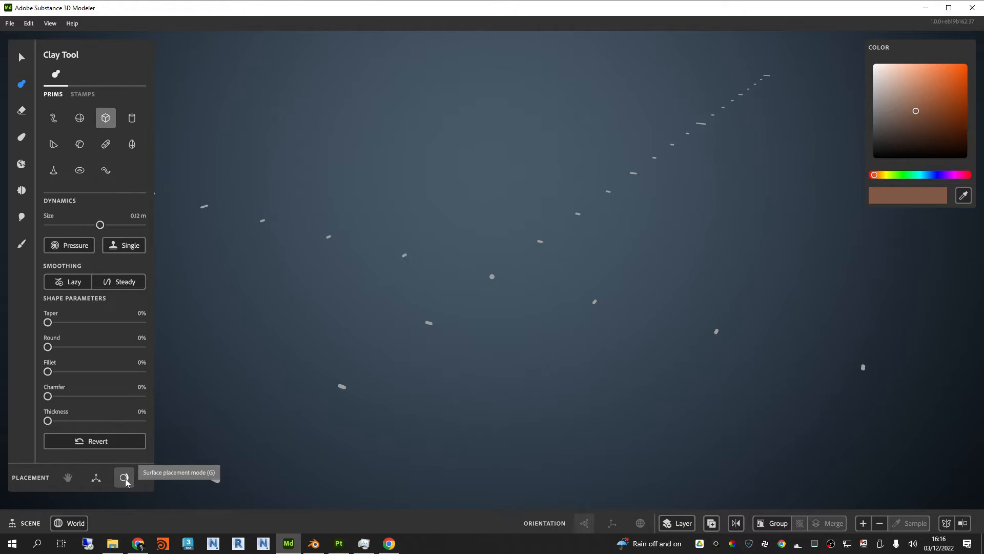
left_click(96, 476)
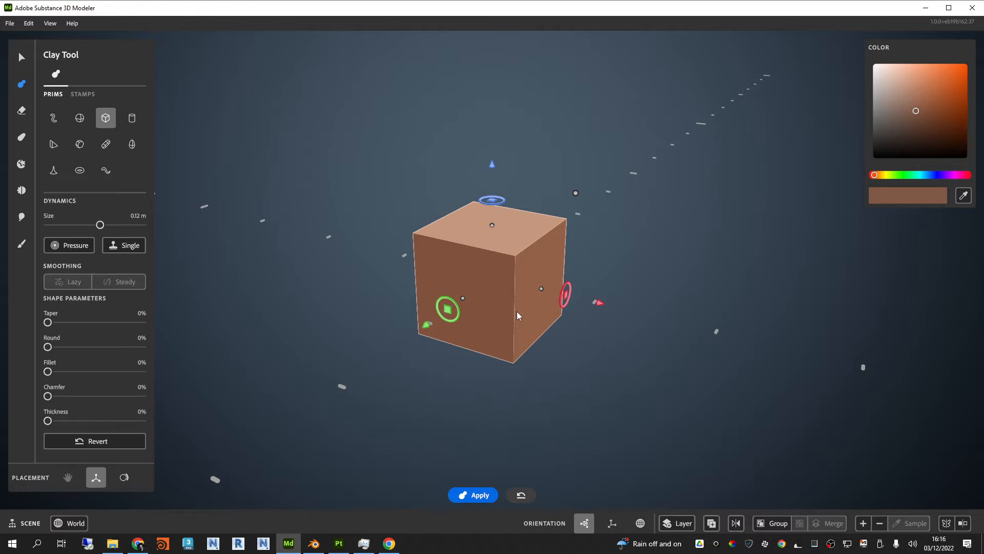
left_click_drag(598, 302, 630, 310)
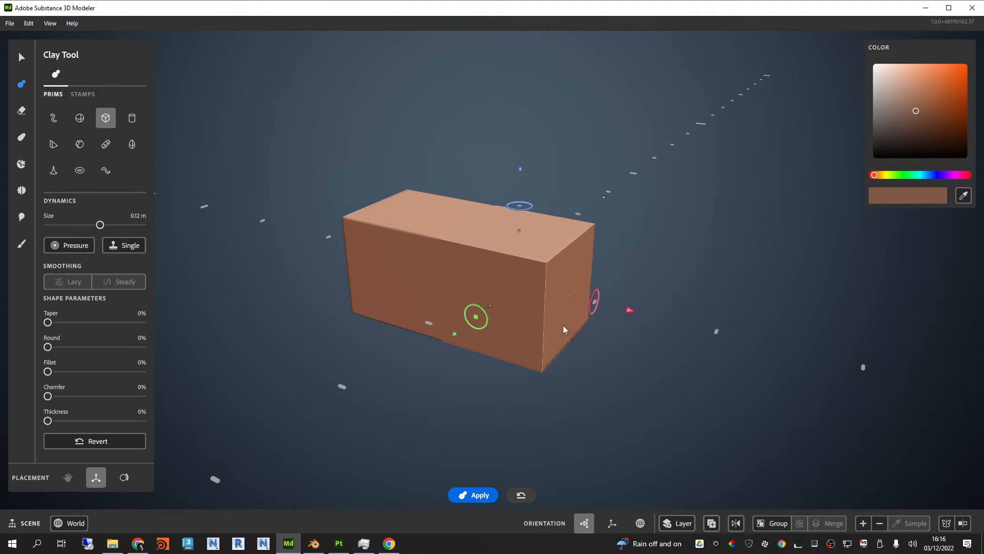
left_click_drag(604, 198, 581, 223)
Step: Try laying the 8.83 cm cube onto the block with surface placement, then undo the additions back to the original single cube
left_click(124, 477)
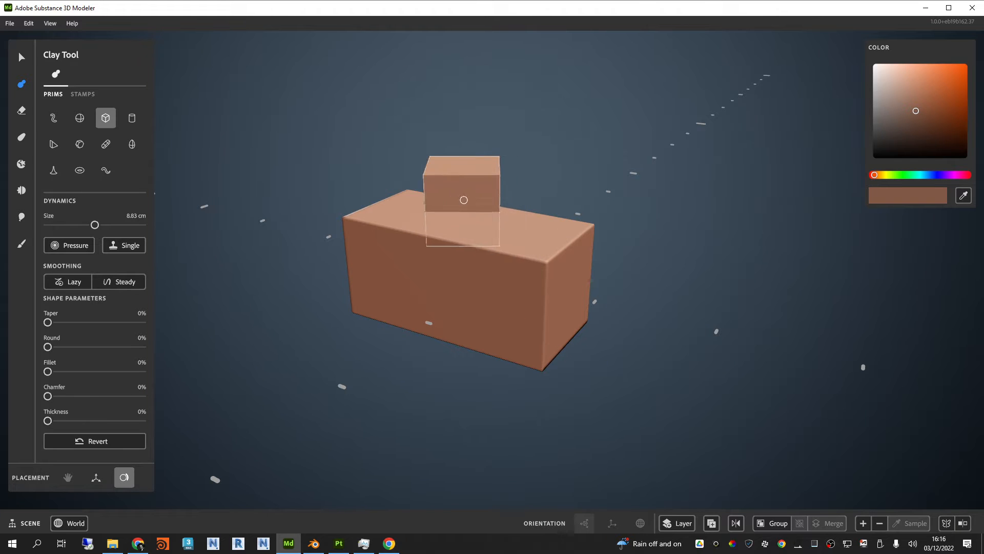
mouse_move(463, 200)
left_mouse_down()
mouse_move(466, 217)
mouse_move(498, 226)
mouse_move(464, 210)
mouse_move(426, 256)
mouse_move(435, 271)
mouse_move(446, 270)
mouse_move(448, 244)
mouse_move(440, 256)
left_mouse_up()
key("ctrl+z")
key("ctrl+z")
key("ctrl+z")
key("ctrl+z")
key("ctrl+z")
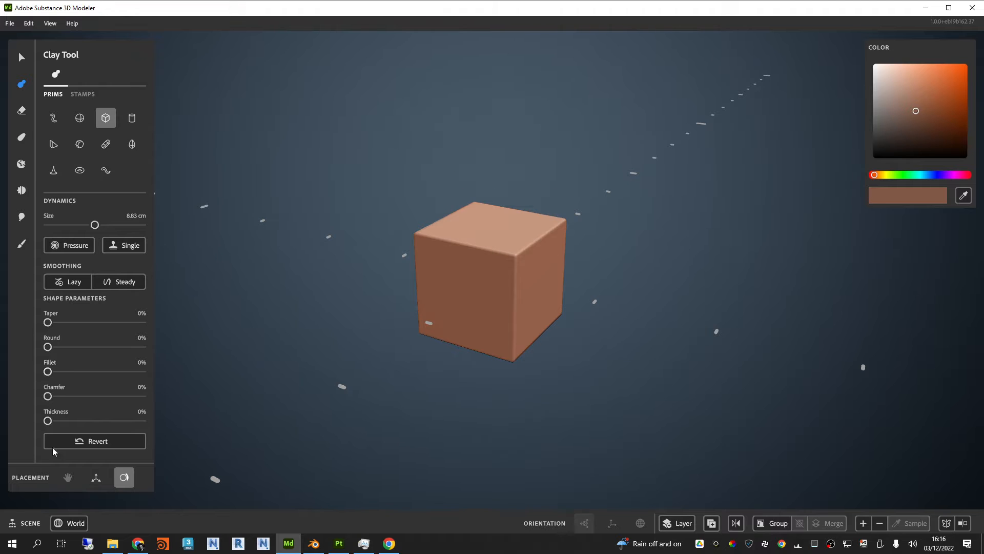
Step: Return to gizmo placement, position the 8.83 cm cube partly inside the clay cube's side, and switch it to the Erase tool
left_click(95, 481)
left_click_drag(613, 307, 567, 279)
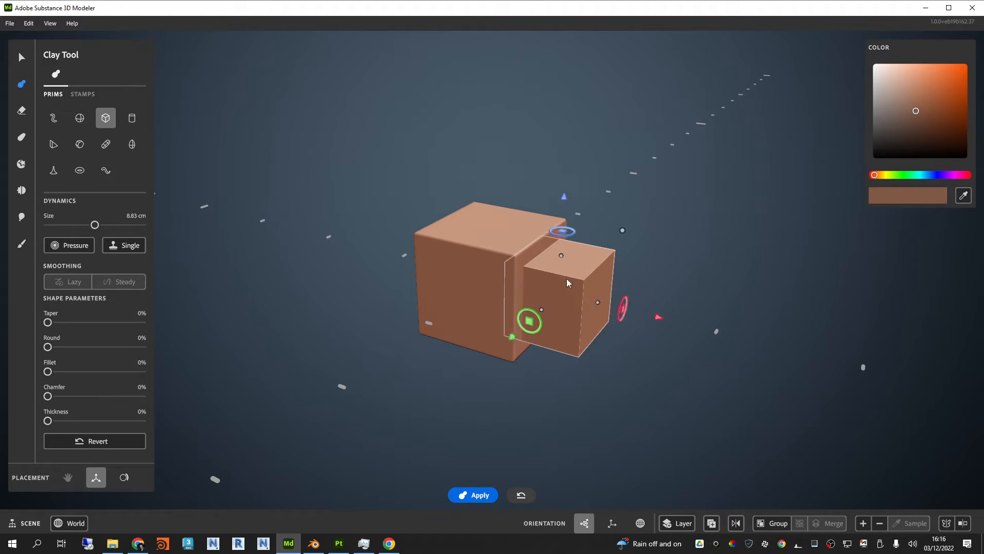
scroll(579, 282, "up", 3)
left_click(22, 110)
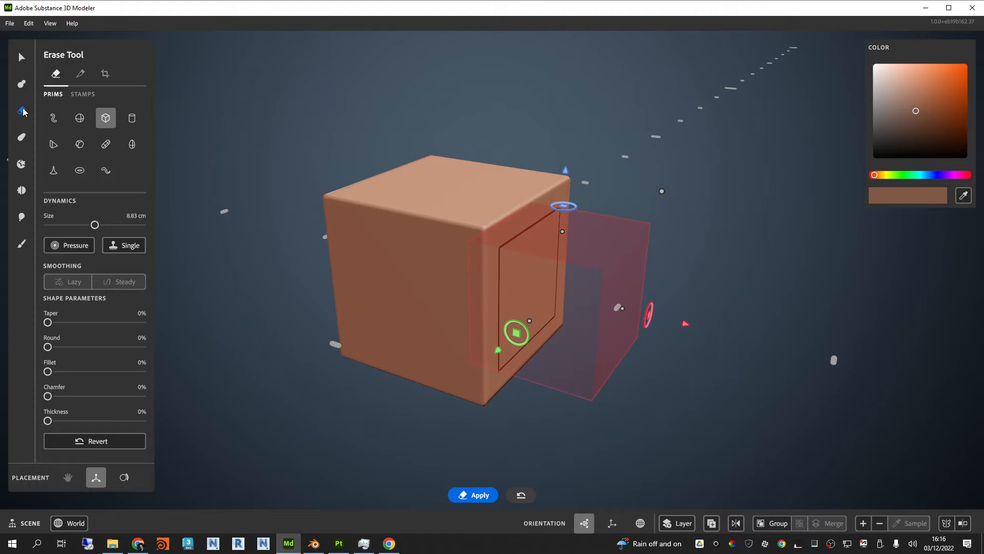
Step: Sweep the erasing cube into the side and up through the top face to carve an open notch, then move it clear
mouse_move(687, 326)
left_mouse_down()
mouse_move(771, 339)
mouse_move(708, 321)
left_mouse_up()
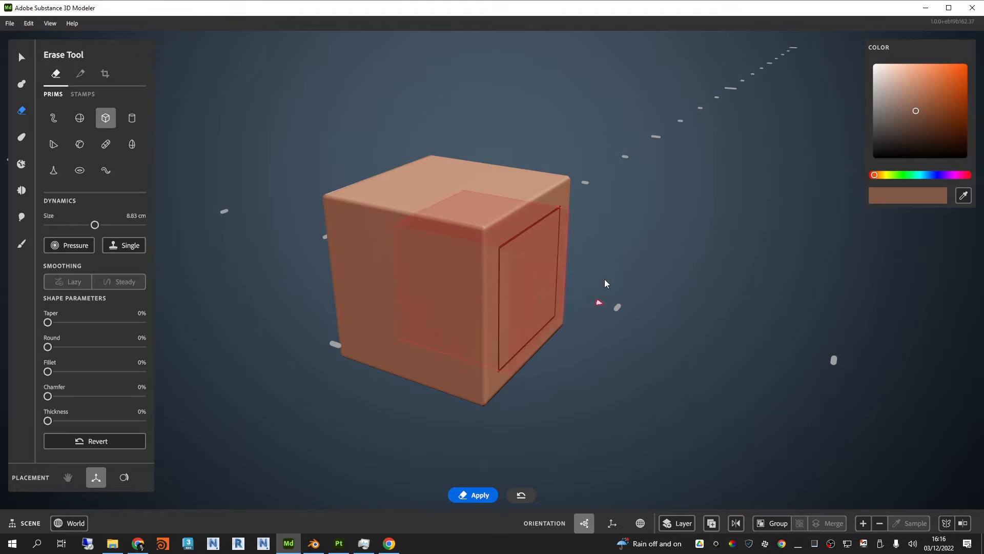
left_click_drag(513, 164, 521, 106)
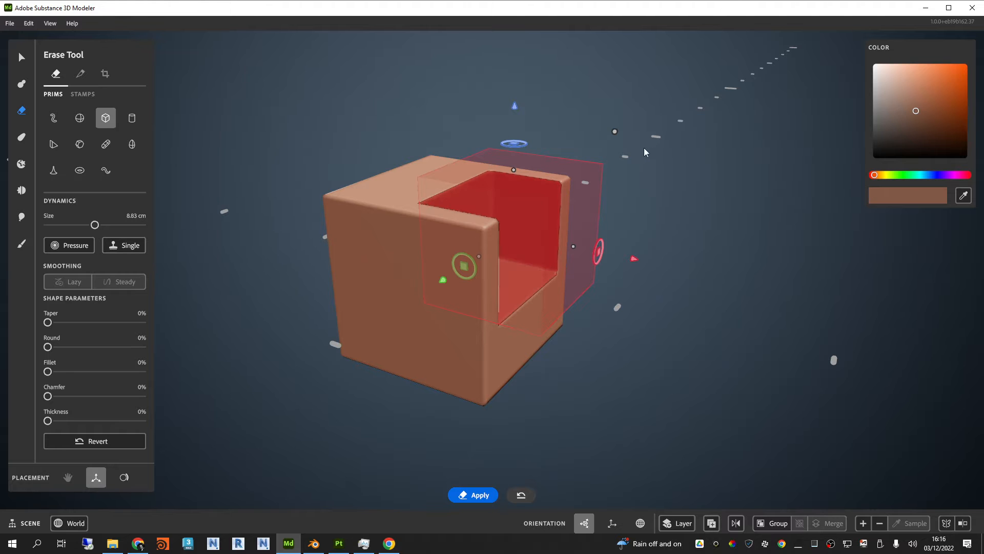
mouse_move(634, 260)
left_mouse_down()
mouse_move(791, 292)
mouse_move(861, 323)
left_mouse_up()
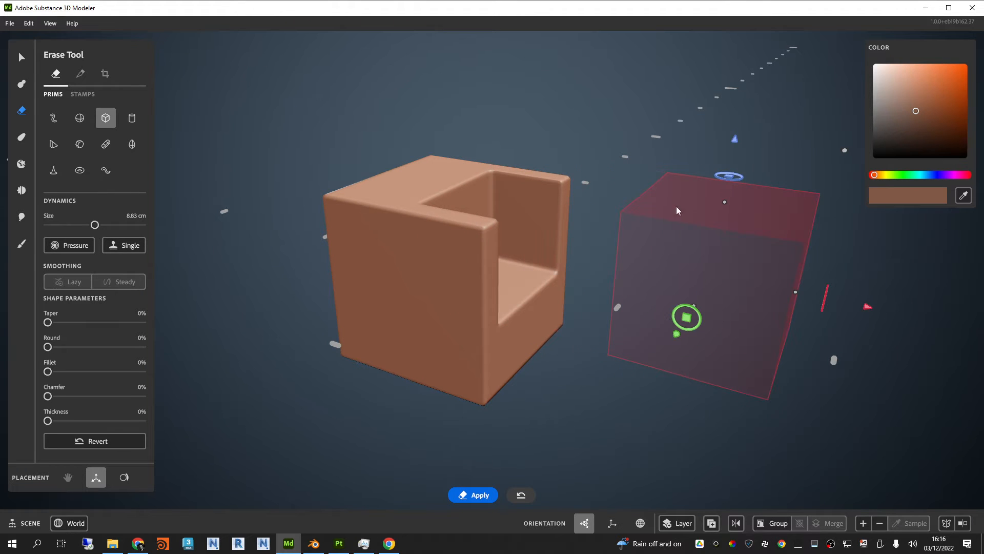
mouse_move(610, 121)
left_mouse_down("alt")
mouse_move(586, 164)
mouse_move(605, 122)
left_mouse_up("alt")
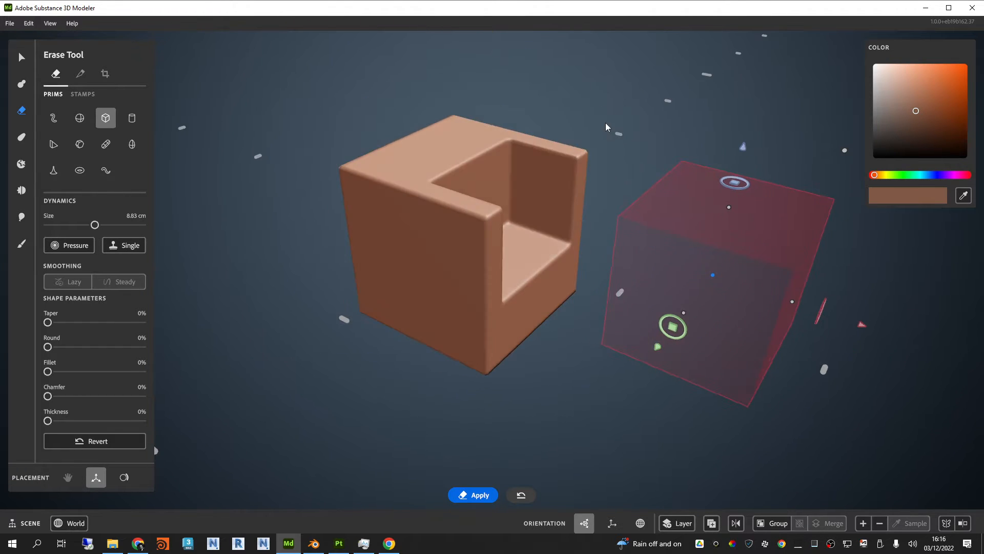
middle_click_drag(605, 122, 627, 143, "alt")
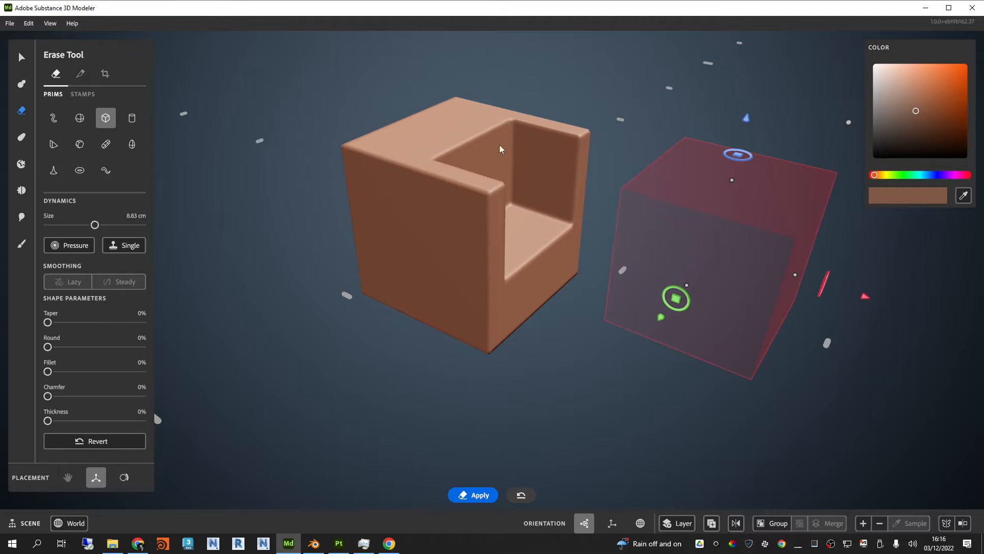
left_click_drag(636, 175, 649, 191, "alt")
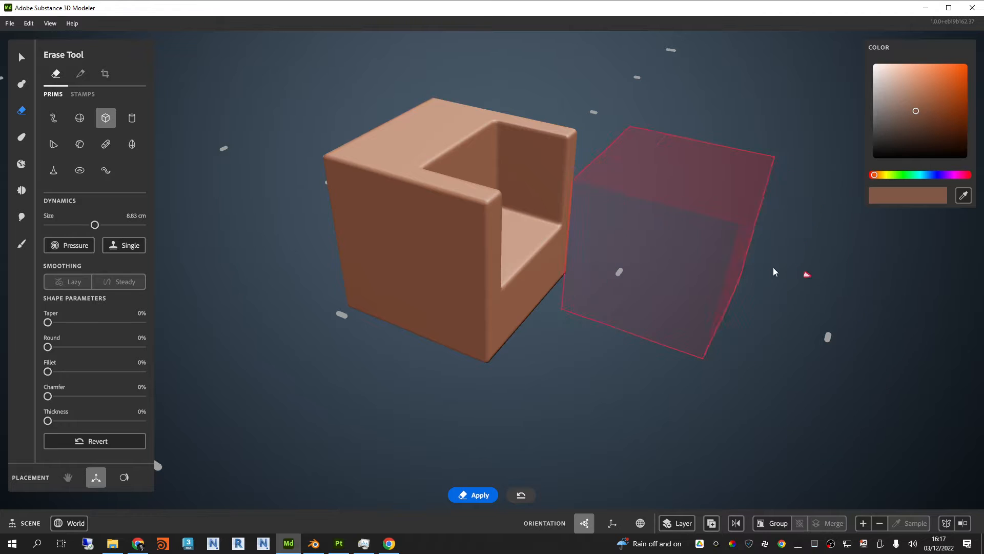
Step: Erase further through the block between its two side walls, above and below the middle, and pull the erasing cube back out
mouse_move(774, 272)
left_mouse_down()
mouse_move(512, 193)
mouse_move(553, 213)
mouse_move(784, 269)
mouse_move(880, 280)
mouse_move(779, 273)
mouse_move(692, 243)
left_mouse_up()
mouse_move(574, 82)
left_mouse_down()
mouse_move(560, 232)
mouse_move(610, 58)
left_mouse_up()
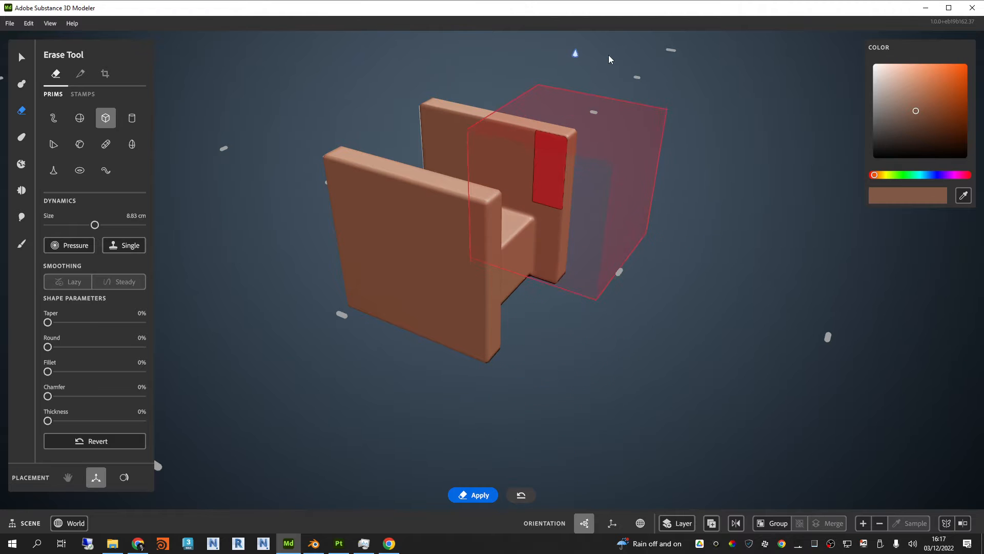
mouse_move(768, 201)
left_mouse_down("alt")
mouse_move(716, 282)
mouse_move(523, 176)
mouse_move(761, 204)
left_mouse_up("alt")
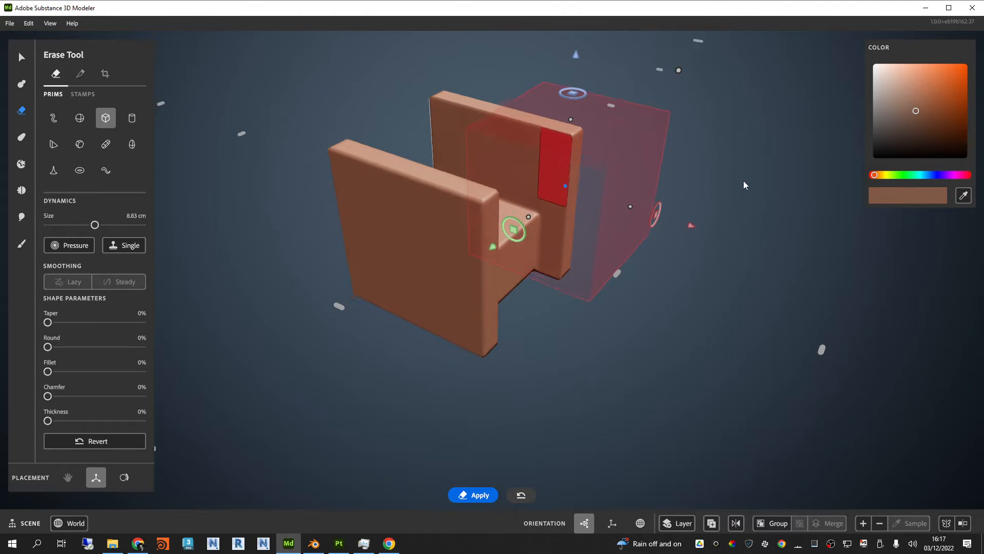
left_click_drag(691, 222, 784, 270)
mouse_move(576, 275)
left_mouse_down("alt")
mouse_move(540, 226)
mouse_move(534, 267)
left_mouse_up("alt")
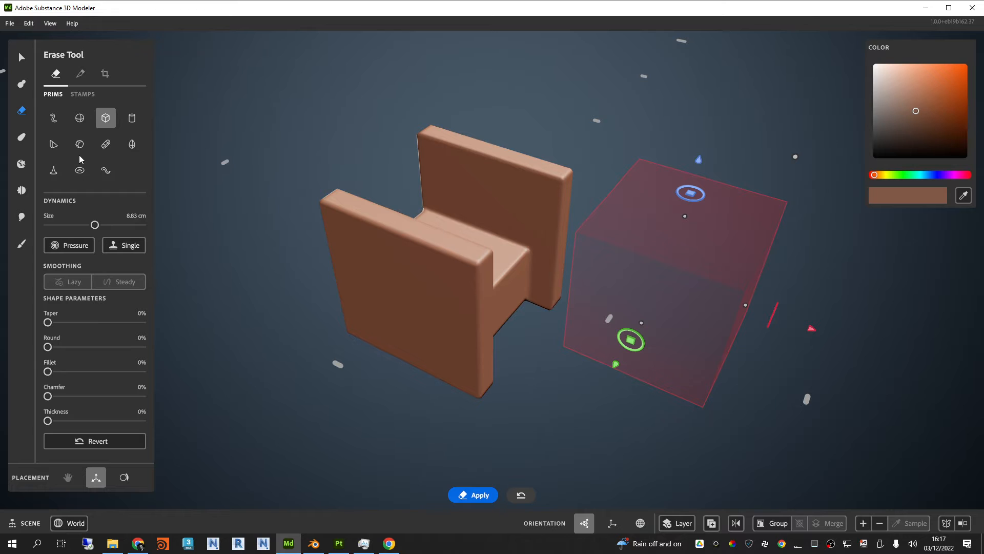
Step: Use the Warp tool with gizmo placement to pass the 0.12 m sphere through the model, deforming the walls' upper front corners
left_click(21, 137)
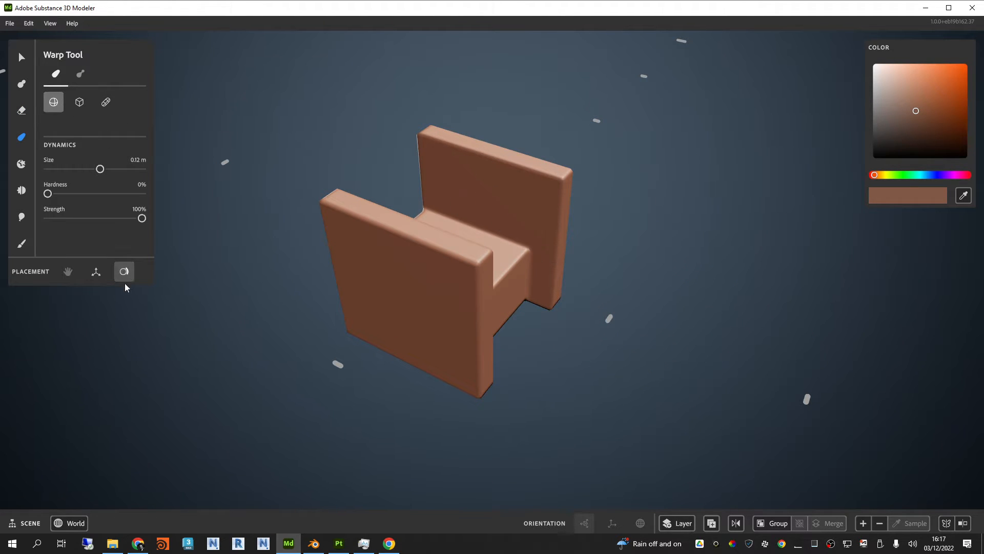
left_click(95, 271)
left_click_drag(849, 342, 642, 269)
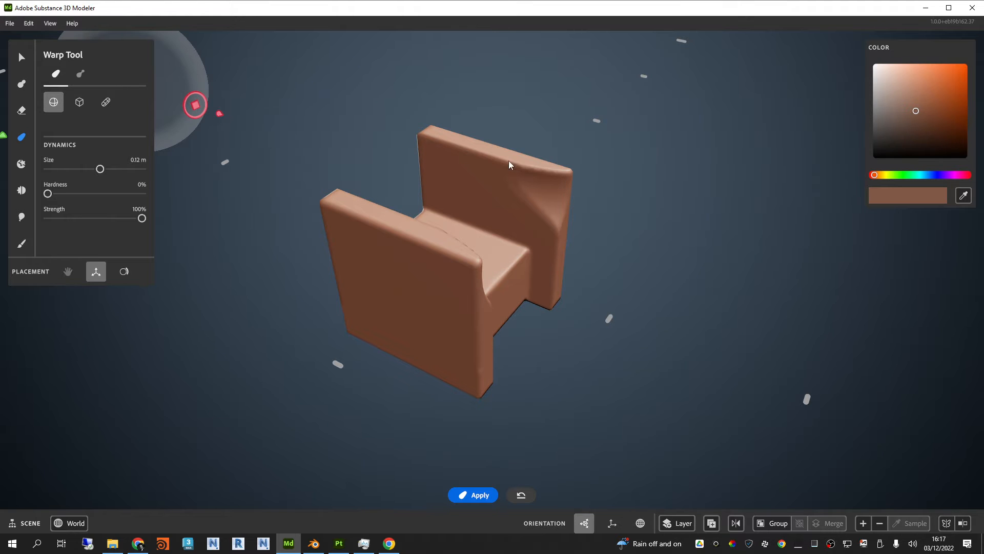
scroll(516, 165, "up", 2)
middle_click_drag(712, 269, 531, 257)
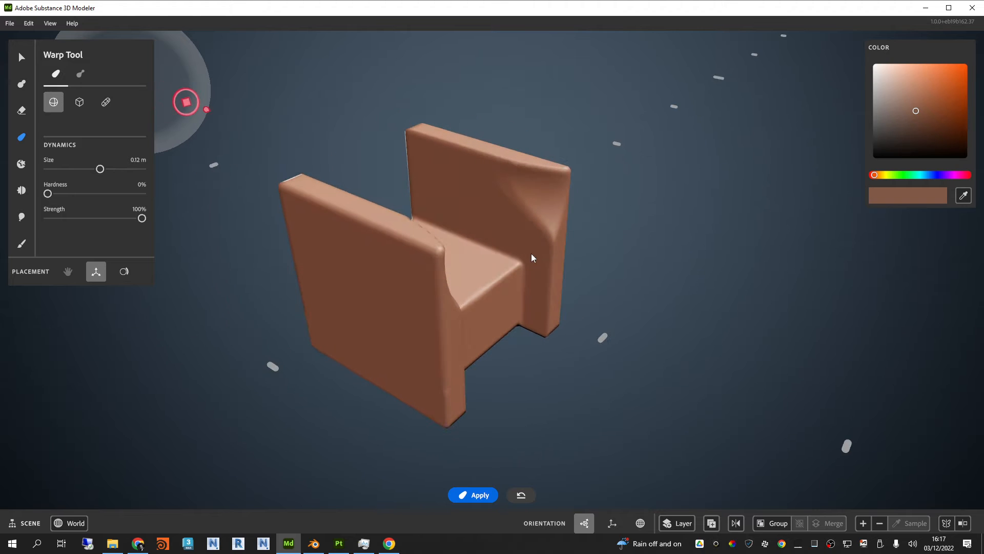
Step: Bring the warp sphere back over the model and enlarge it to 0.26 m
left_click_drag(208, 109, 557, 237)
scroll(585, 256, "down", 3)
left_click_drag(518, 93, 654, 21)
scroll(564, 260, "down", 3)
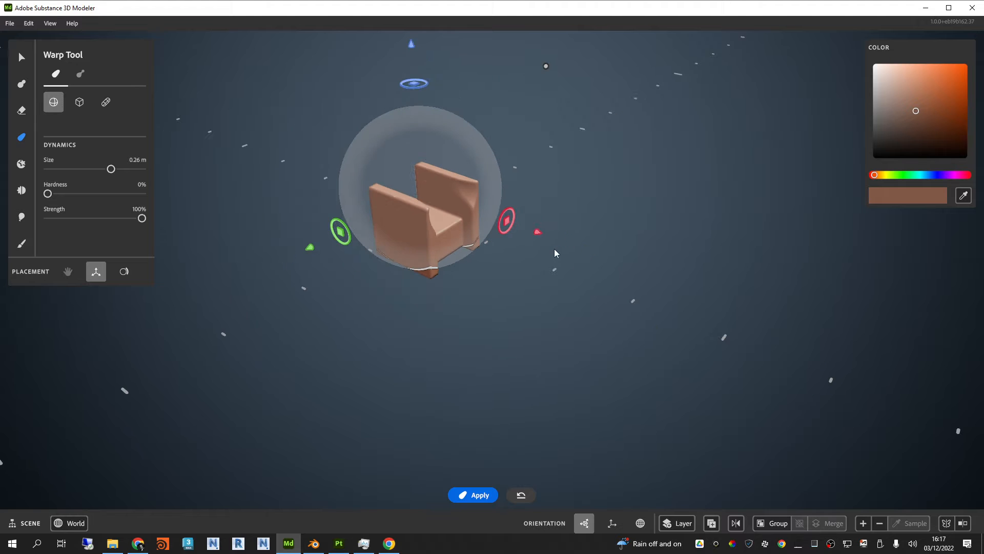
Step: Pull both walls and the middle block upward into rounded peaks with the 0.26 m warp sphere, and check the shape from several angles
middle_click_drag(545, 185, 672, 360)
left_click_drag(483, 143, 487, 41)
scroll(500, 237, "up", 4)
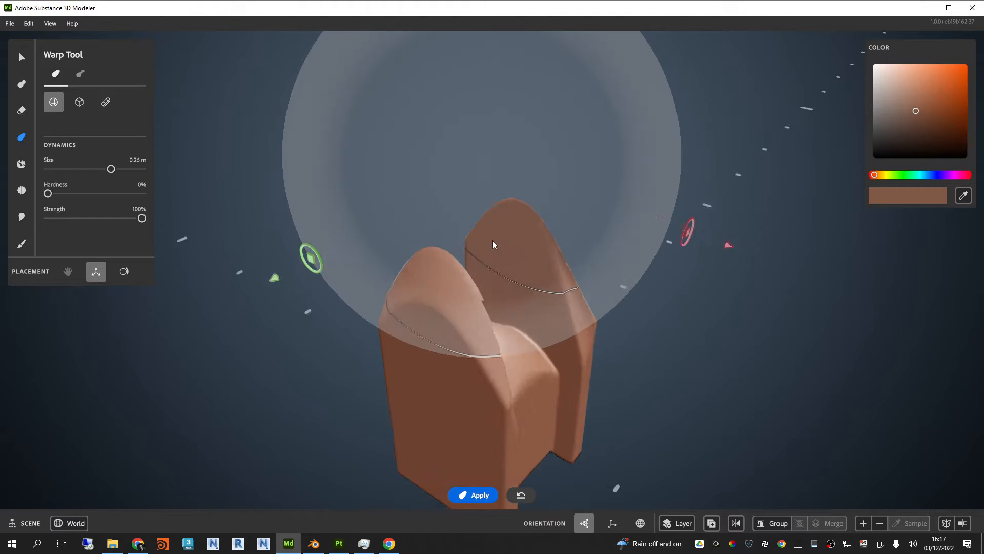
left_click_drag(492, 240, 517, 223, "alt")
left_click_drag(736, 221, 539, 233, "alt")
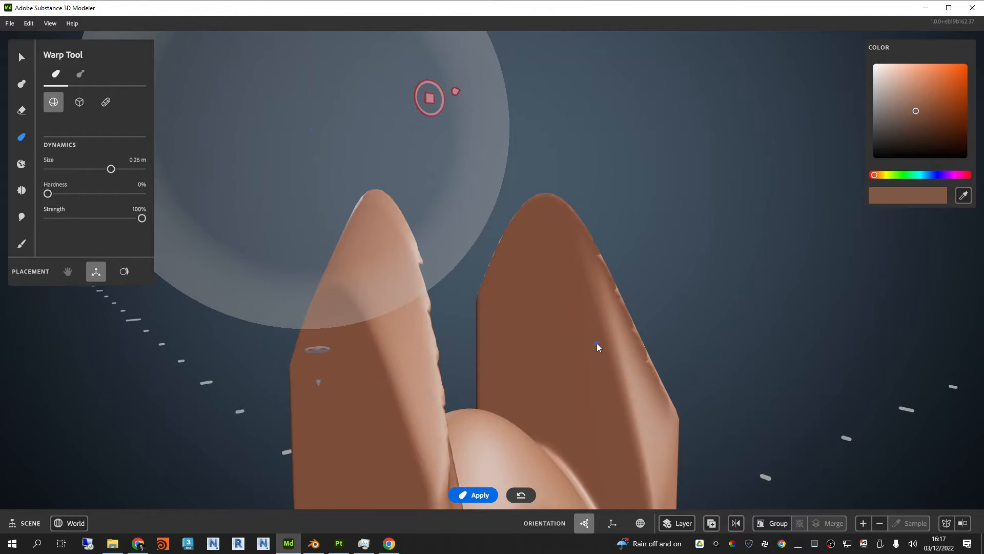
left_click_drag(596, 345, 569, 194, "alt")
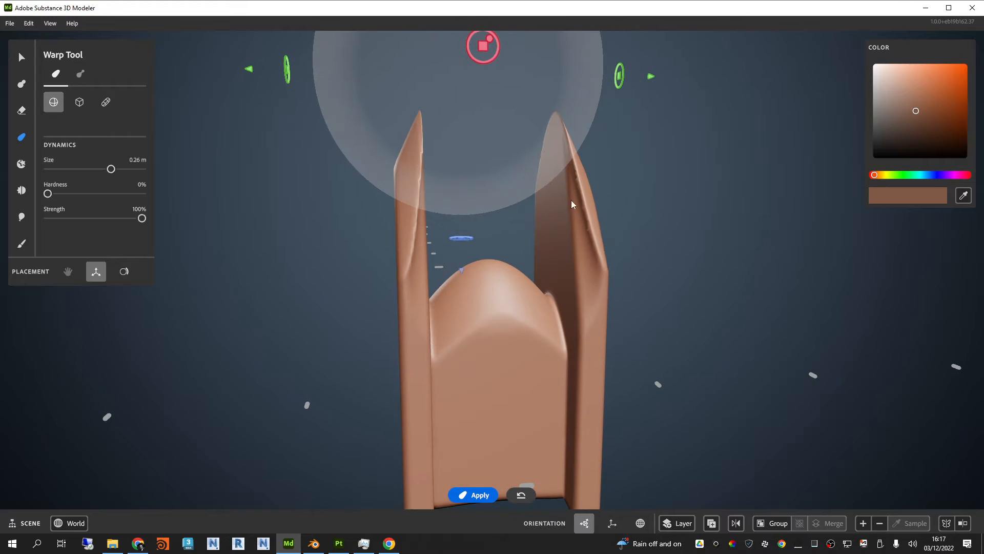
left_click_drag(495, 211, 585, 166, "alt")
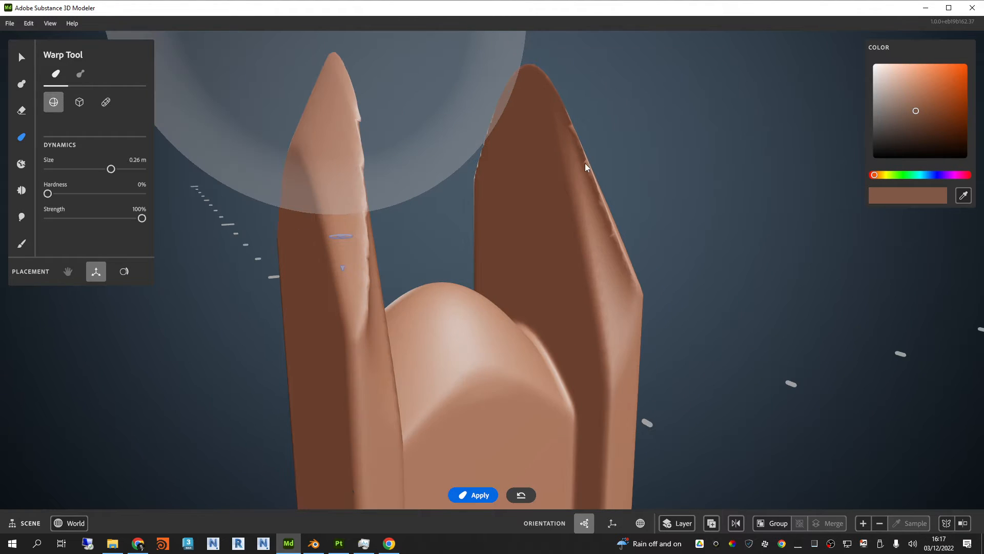
Step: Undo the warp, erase and clay edits until the scene is empty
scroll(460, 201, "down", 5)
left_click_drag(460, 202, 487, 225, "alt")
key("ctrl+z")
key("ctrl+z")
key("ctrl+z")
key("ctrl+z")
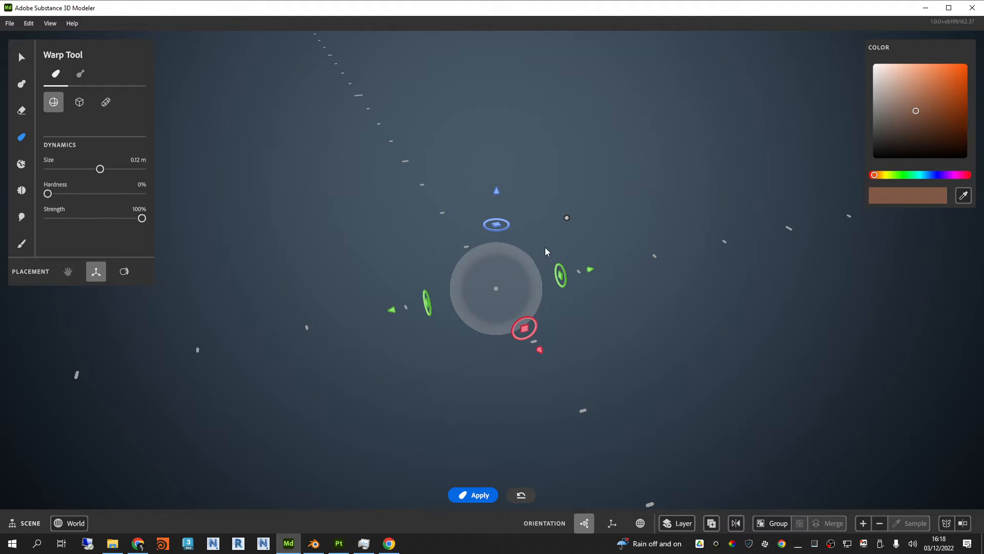
Step: Add a 0.12 m clay cube at the scene's centre using gizmo placement, and move the placement cube away from it
left_click(21, 57)
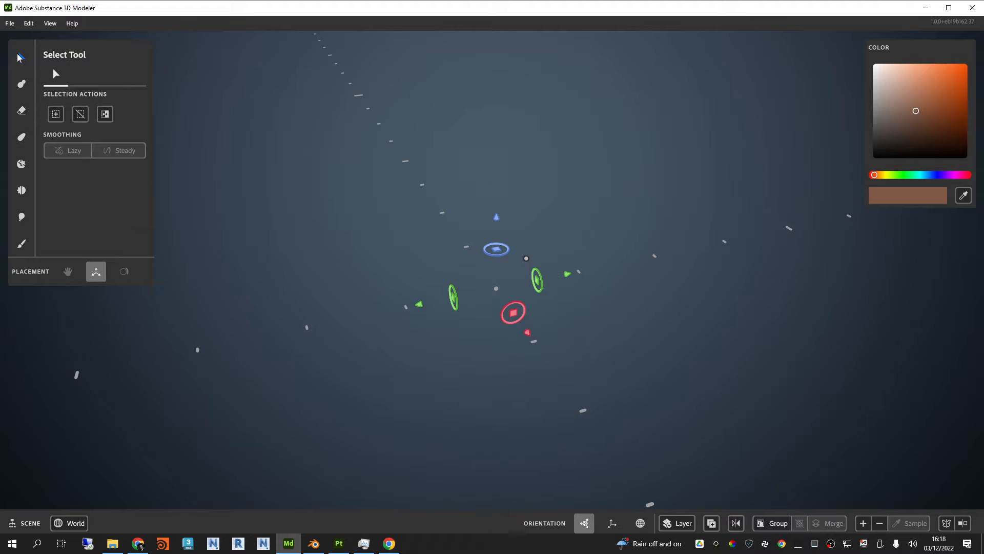
left_click(21, 83)
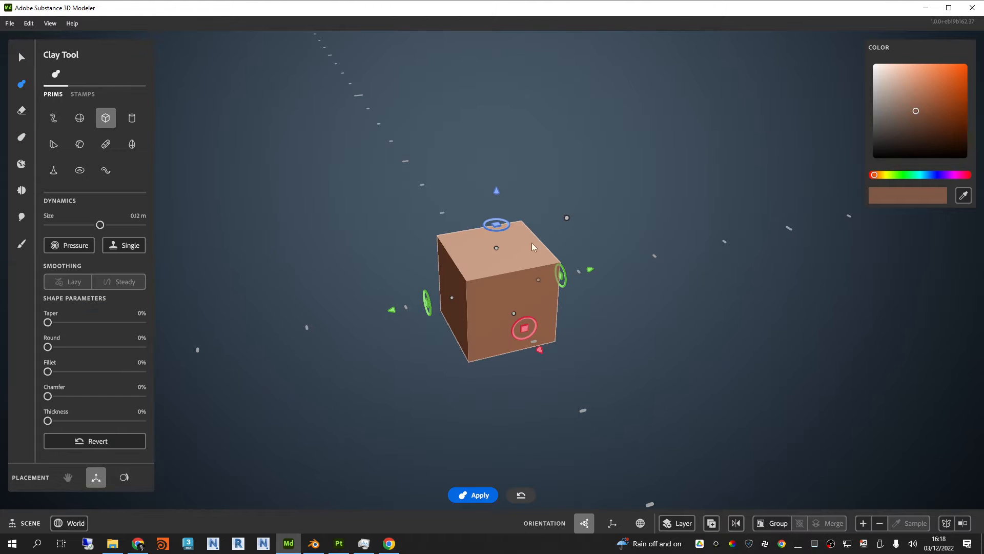
left_click_drag(582, 238, 567, 264, "alt")
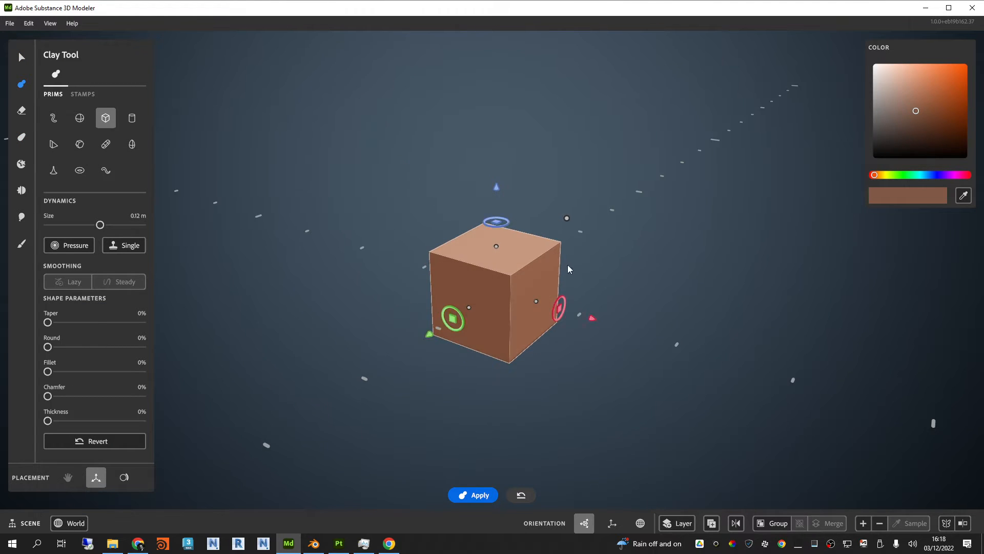
scroll(568, 264, "up", 3)
left_click_drag(608, 342, 403, 304)
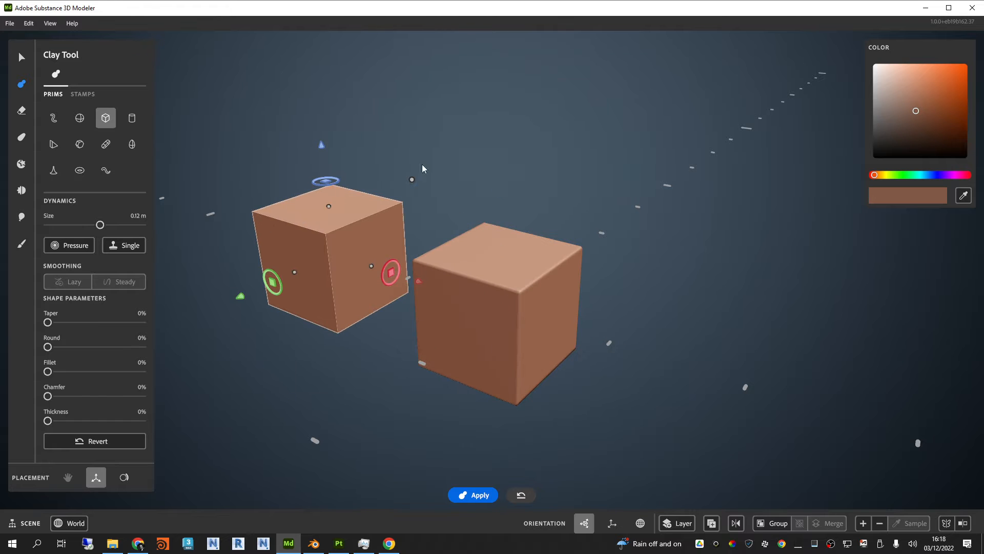
left_click_drag(559, 188, 604, 178, "alt")
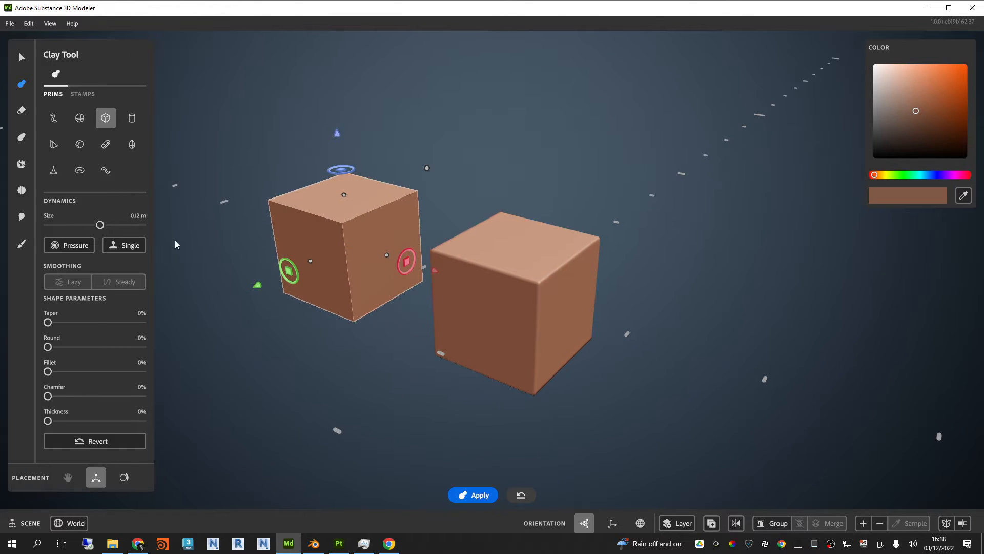
Step: Try the Buildup tool on the cube's upper and side faces with 0.12 m size and 20% strength, then undo the strokes
left_click(23, 138)
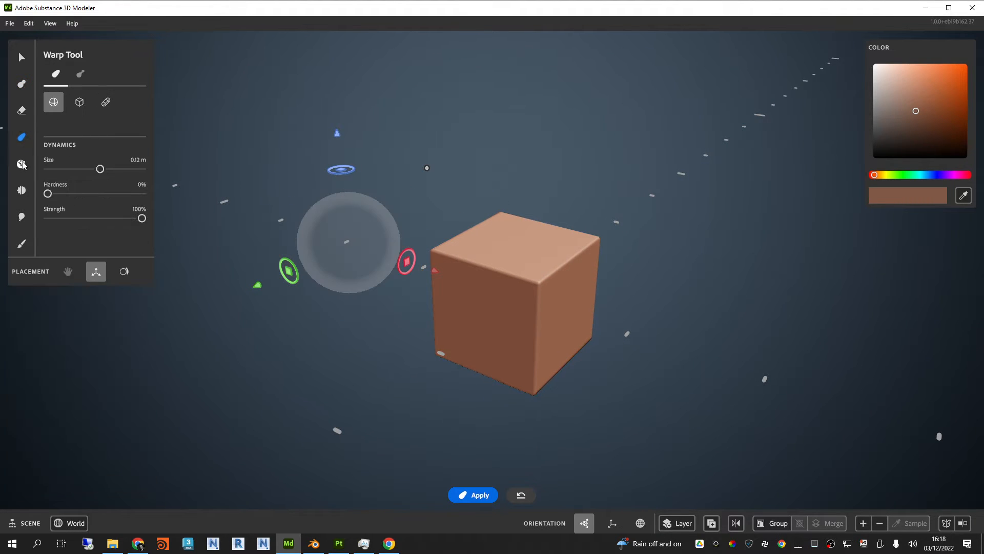
left_click(22, 165)
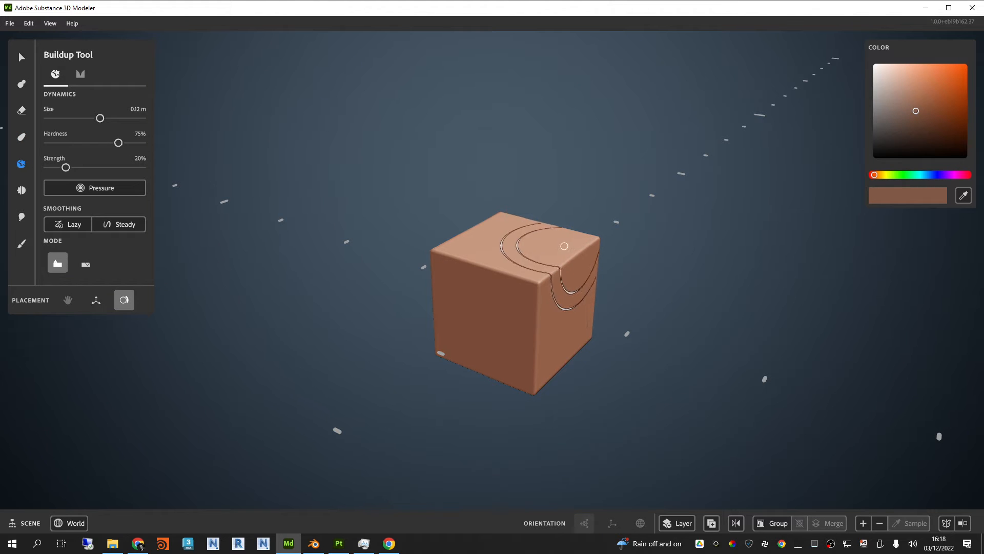
mouse_move(562, 246)
left_mouse_down()
mouse_move(571, 225)
mouse_move(543, 228)
mouse_move(570, 276)
mouse_move(550, 249)
left_mouse_up()
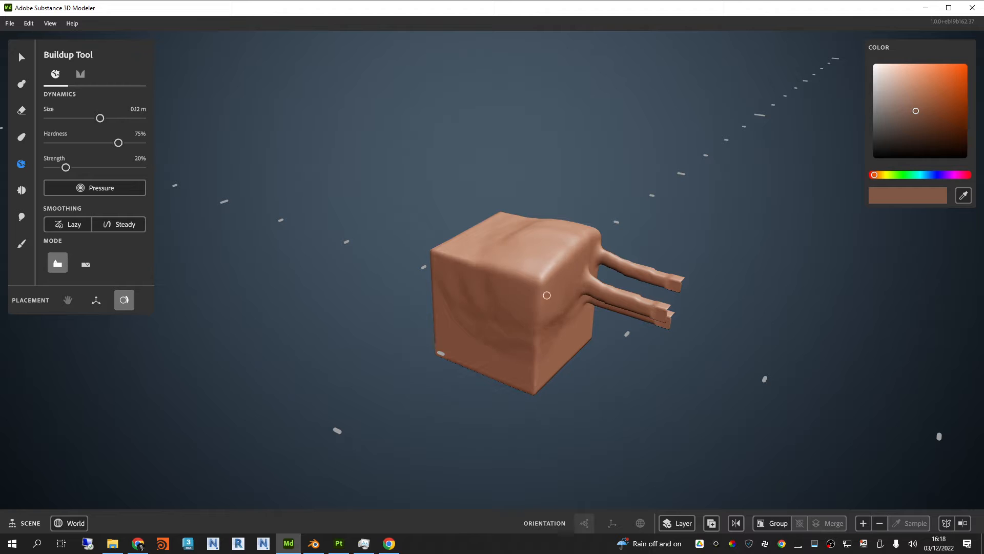
mouse_move(547, 295)
left_mouse_down()
mouse_move(567, 276)
mouse_move(798, 289)
left_mouse_up()
key("ctrl+z")
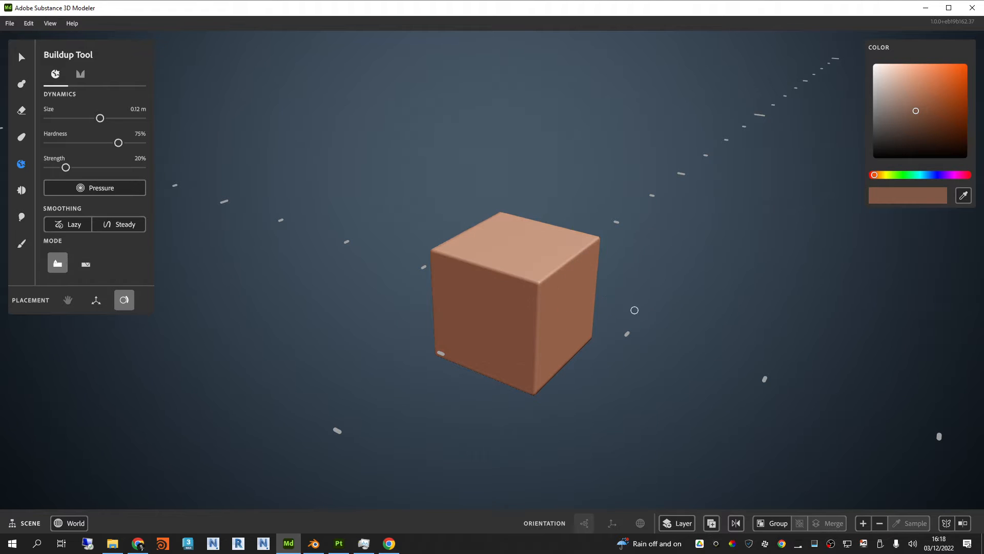
Step: Round the cube's edges with the Smooth tool at 75% strength and swell its front corner with the Inflate tool at 100% strength
left_click(21, 190)
left_click(85, 214)
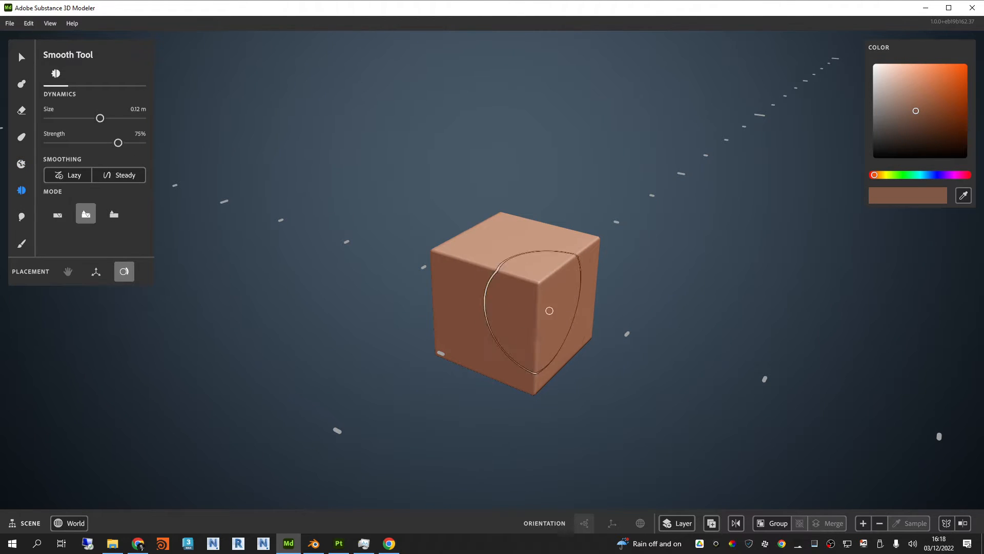
mouse_move(549, 308)
left_mouse_down()
mouse_move(497, 294)
mouse_move(488, 237)
mouse_move(598, 237)
mouse_move(534, 333)
mouse_move(559, 328)
mouse_move(587, 286)
mouse_move(539, 233)
mouse_move(494, 232)
mouse_move(507, 281)
mouse_move(491, 246)
mouse_move(590, 282)
left_mouse_up()
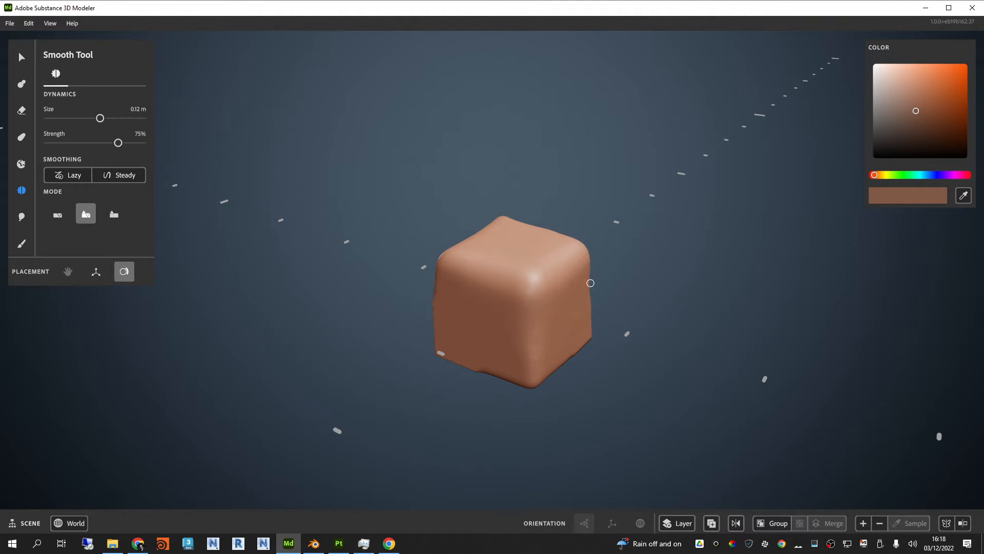
mouse_move(573, 341)
left_mouse_down()
mouse_move(512, 356)
mouse_move(450, 330)
mouse_move(474, 252)
mouse_move(507, 224)
mouse_move(523, 338)
left_mouse_up()
mouse_move(570, 307)
left_mouse_down()
mouse_move(528, 233)
mouse_move(512, 333)
left_mouse_up()
left_click(22, 217)
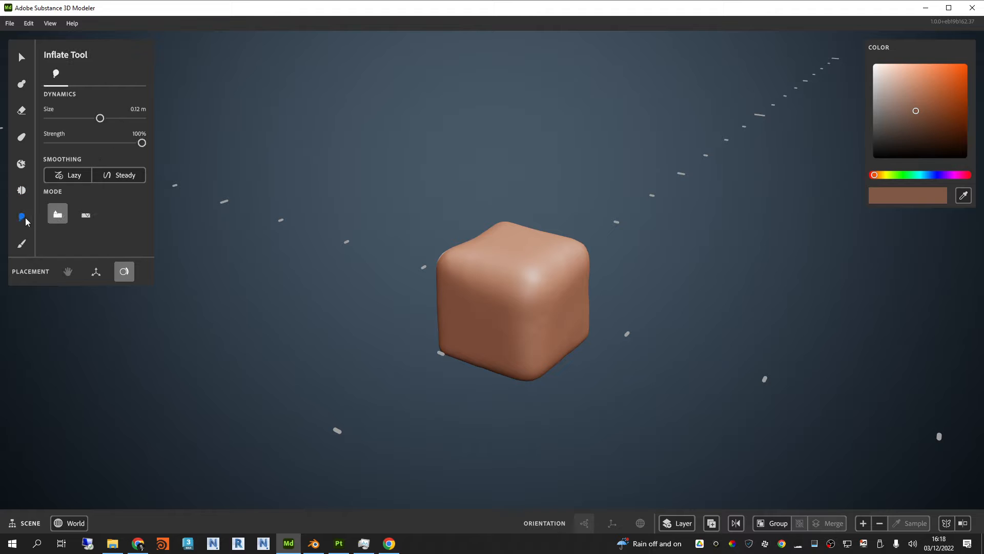
mouse_move(588, 247)
left_mouse_down()
mouse_move(559, 325)
mouse_move(515, 287)
mouse_move(538, 241)
mouse_move(589, 260)
mouse_move(564, 345)
mouse_move(575, 325)
mouse_move(555, 339)
left_mouse_up()
Step: Switch to the Paint tool and choose a lighter tan colour
left_click(21, 244)
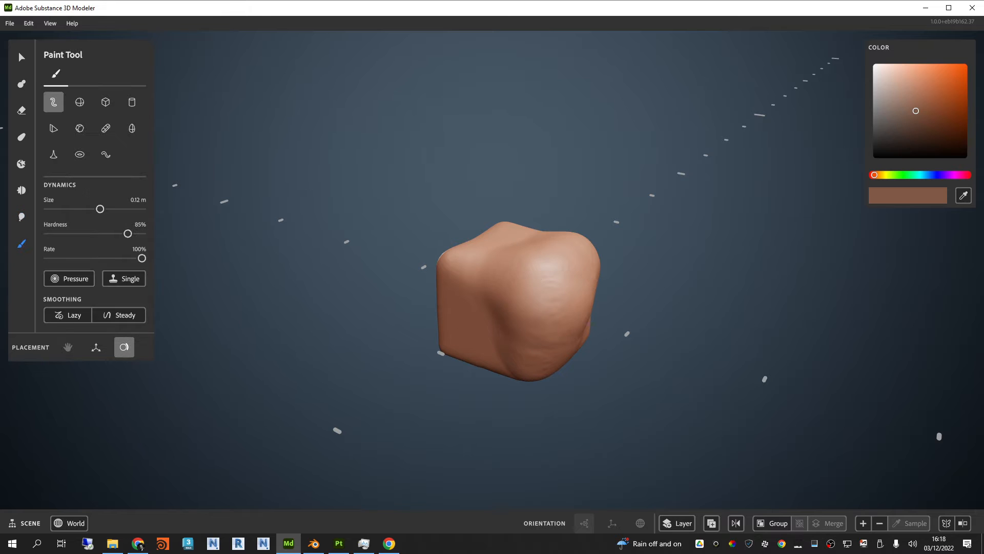
left_click_drag(937, 86, 929, 81)
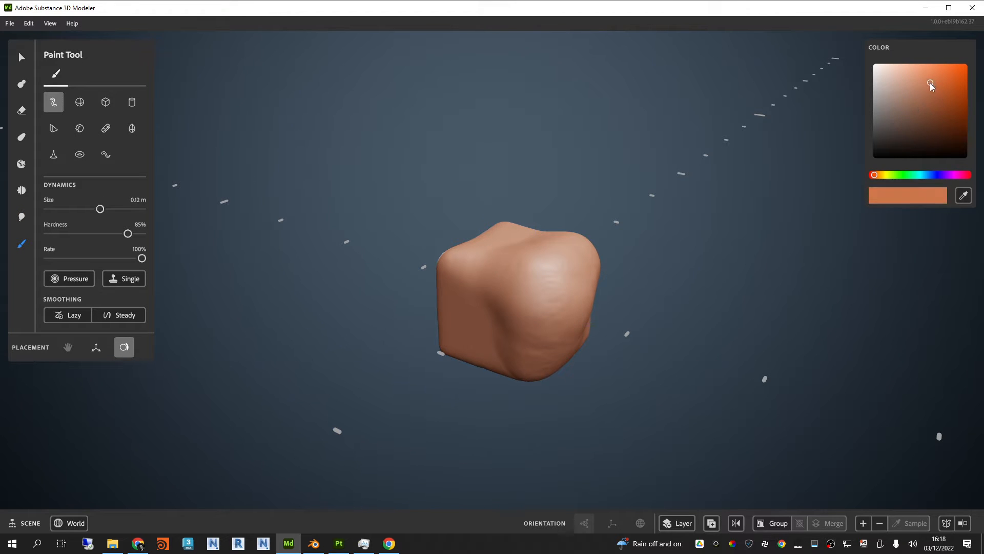
left_click(912, 90)
Step: Paint the lighter tan over the deformed cube from several sides with a 0.12 m brush at 85% hardness
mouse_move(537, 312)
left_mouse_down()
mouse_move(582, 238)
mouse_move(457, 323)
mouse_move(549, 341)
mouse_move(570, 264)
left_mouse_up()
left_click_drag(583, 302, 460, 197, "alt")
mouse_move(584, 359)
left_mouse_down()
mouse_move(628, 398)
mouse_move(628, 459)
mouse_move(582, 450)
mouse_move(703, 483)
mouse_move(637, 341)
mouse_move(342, 405)
mouse_move(462, 267)
left_mouse_up()
mouse_move(472, 315)
left_mouse_down("alt")
mouse_move(551, 335)
mouse_move(401, 393)
mouse_move(410, 382)
left_mouse_up("alt")
scroll(553, 329, "up", 2)
left_click_drag(562, 356, 576, 373, "alt")
middle_click_drag(576, 372, 597, 308, "alt")
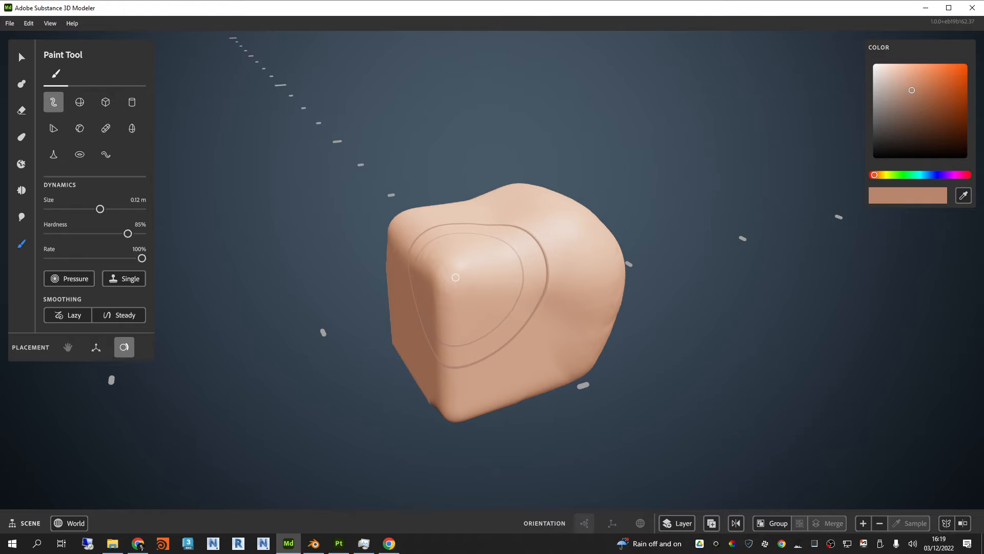
left_click_drag(455, 277, 534, 262, "alt")
Step: Undo the paint, inflate and smooth strokes back to the plain cube
key("ctrl+z")
key("ctrl+z")
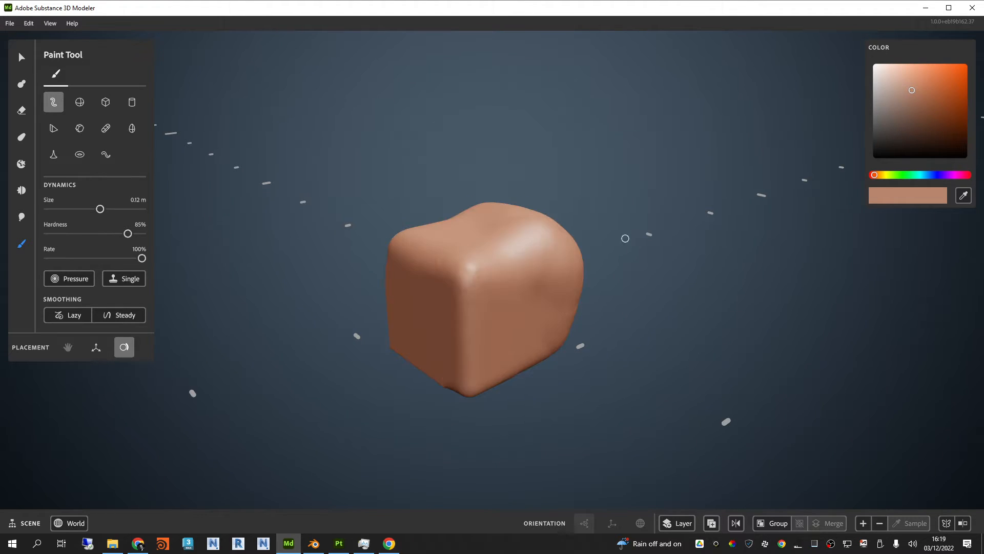
key("ctrl+z")
key("ctrl+z")
scroll(579, 258, "down", 2)
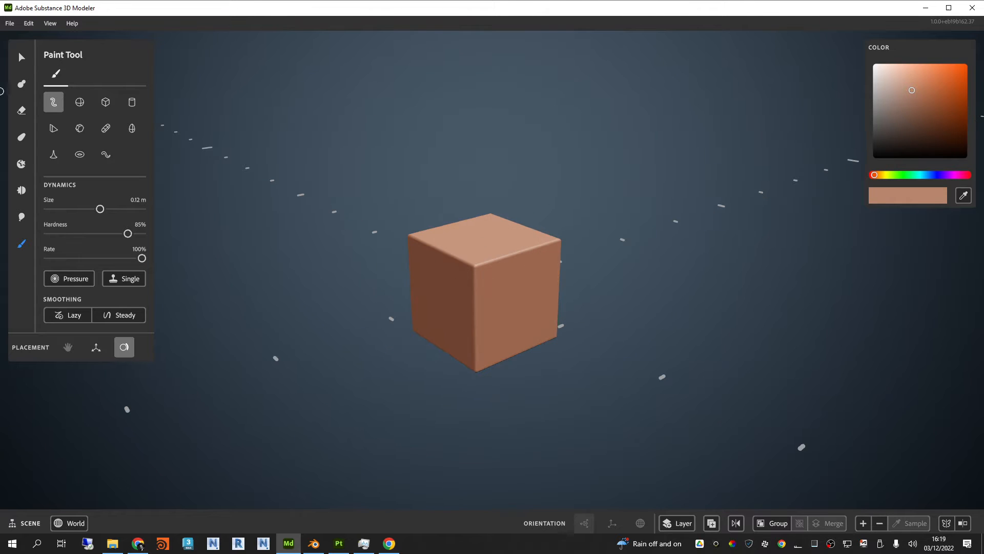
Step: Select the cube and examine the gizmo orientation options
left_click(22, 56)
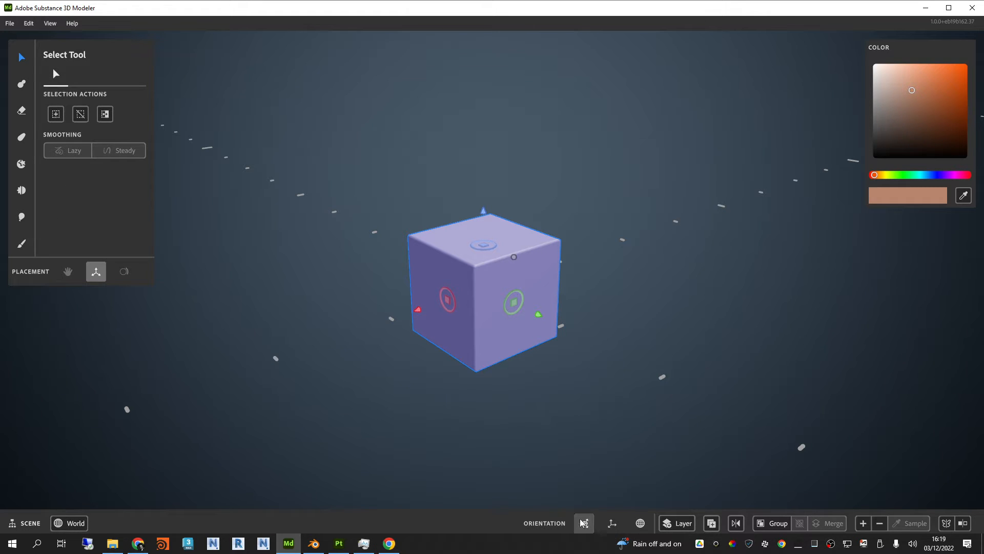
left_click(613, 523)
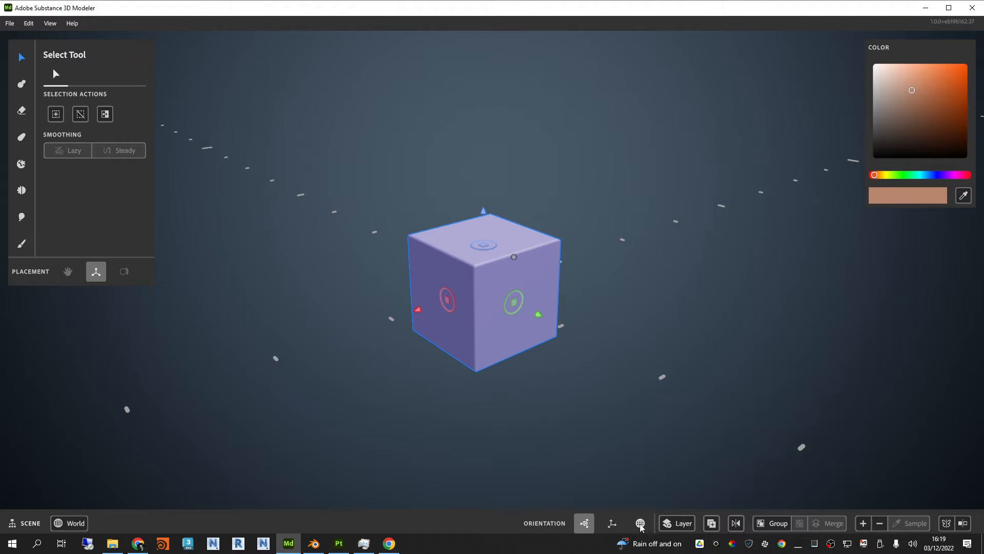
scroll(489, 248, "down", 2)
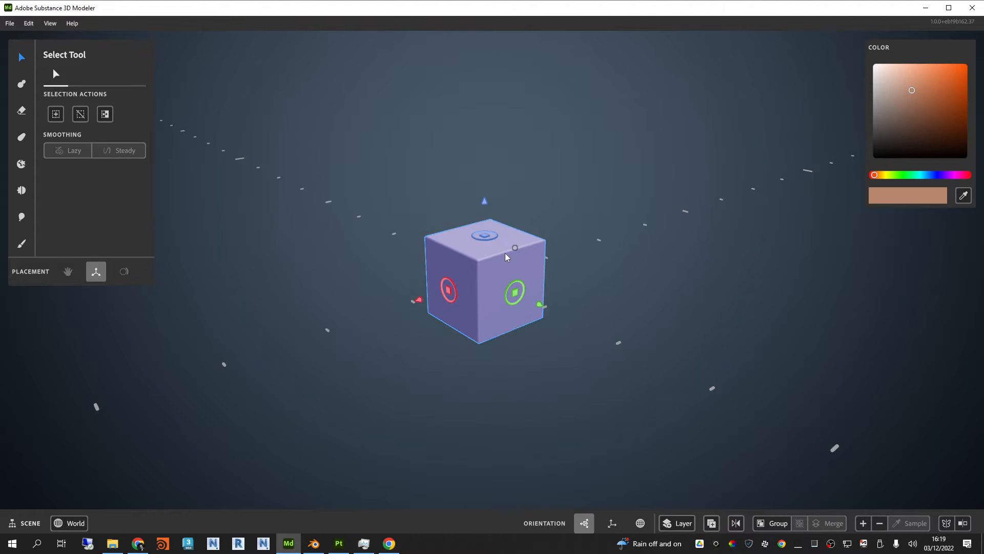
left_click_drag(506, 255, 536, 243, "alt")
mouse_move(538, 309)
left_mouse_down("alt")
mouse_move(512, 288)
mouse_move(534, 292)
left_mouse_up("alt")
Step: Create a new layer and add a 0.12 m tan clay cube on it, beside and behind the first cube
left_click(20, 83)
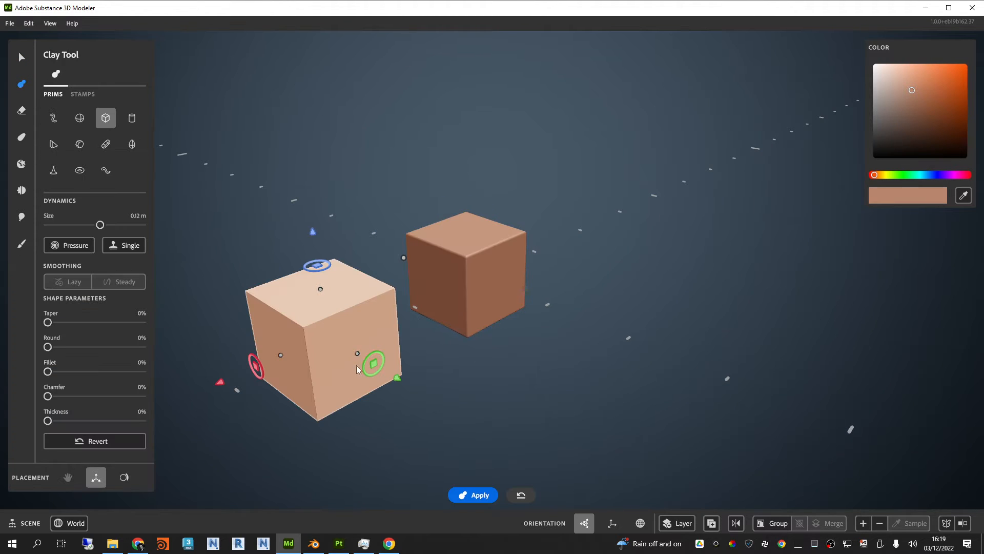
left_click_drag(221, 381, 522, 284)
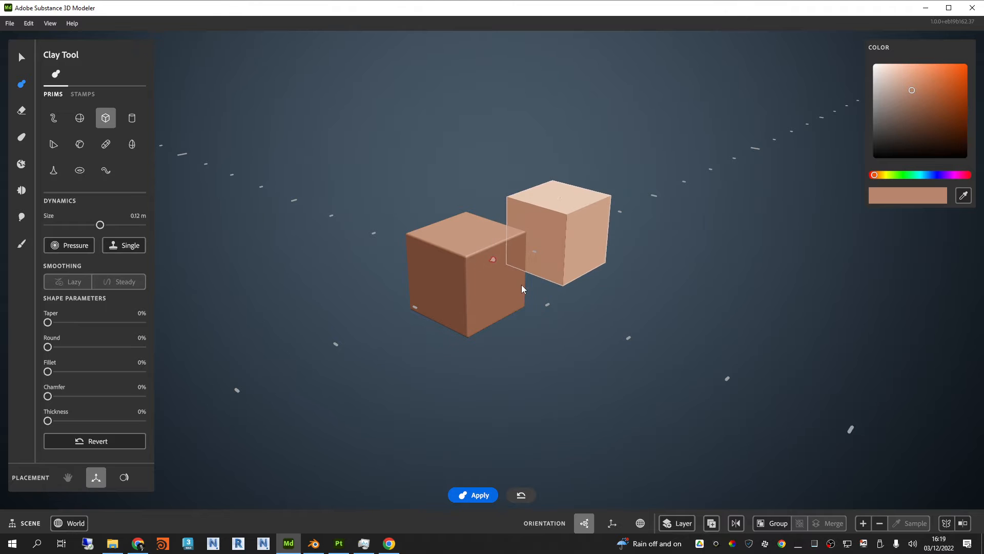
left_click(683, 526)
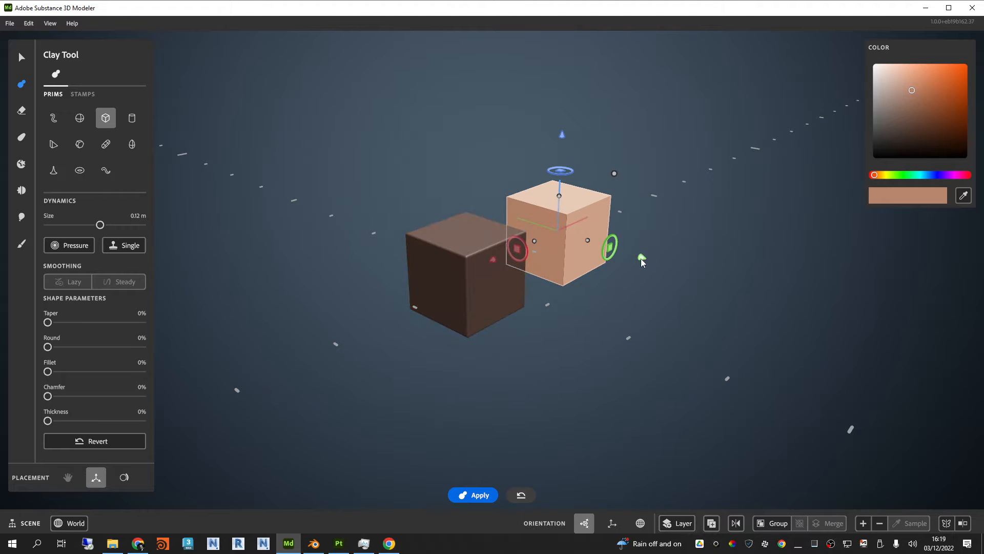
left_click_drag(641, 258, 874, 325)
key("Return")
Step: Select the two cubes alternately to check they are separate layers, and move the lighter cube slightly further from the darker one
left_click(24, 56)
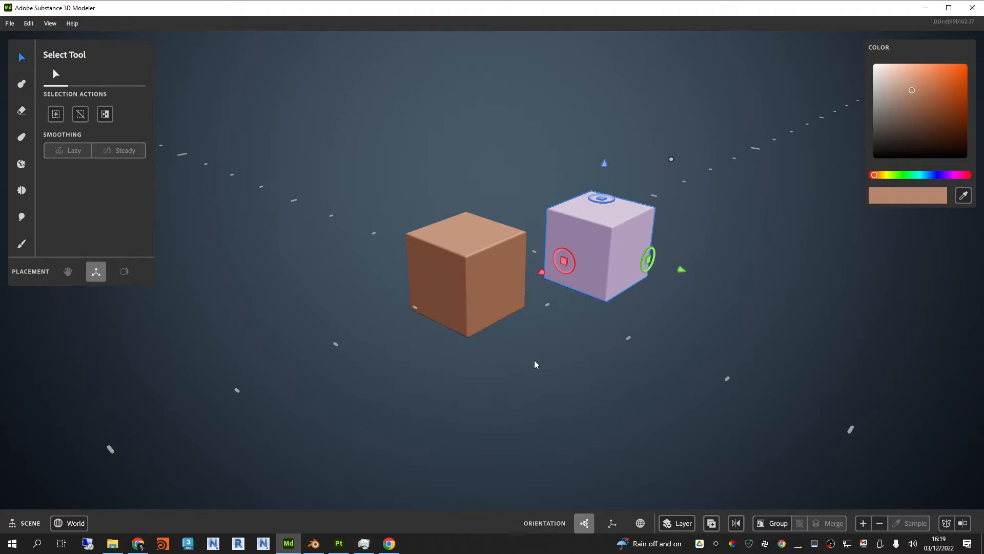
left_click(553, 376)
left_click(605, 232)
left_click(463, 263)
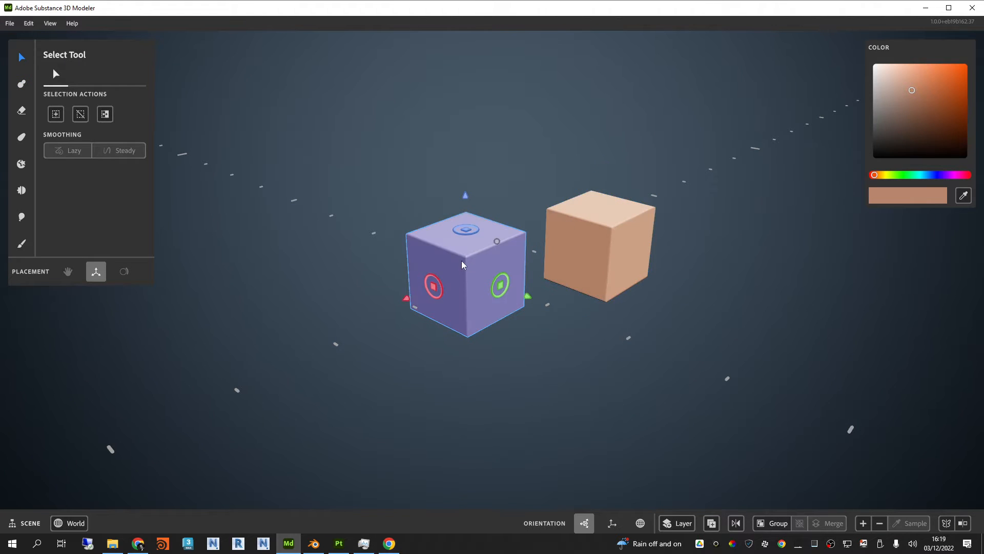
left_click(603, 230)
left_click(502, 246)
left_click(576, 230)
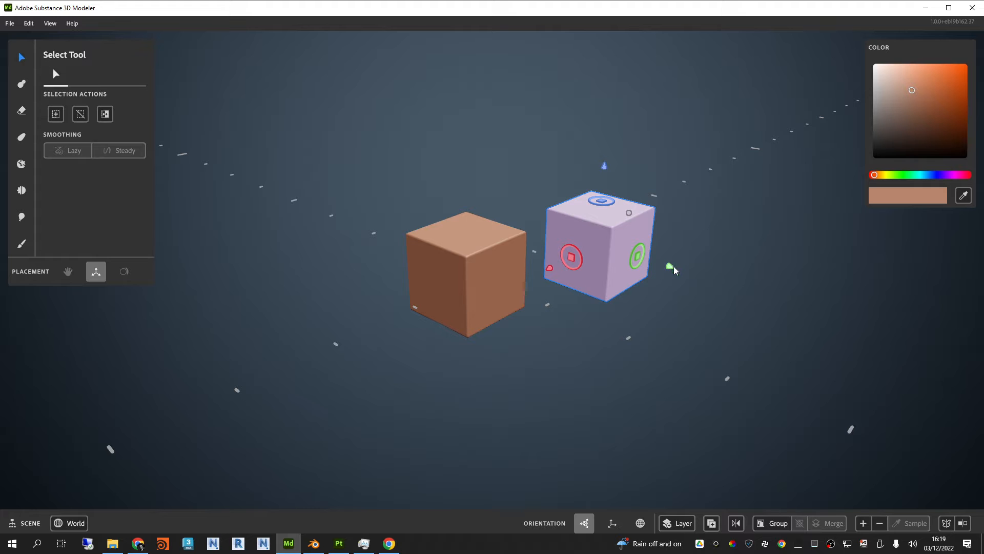
left_click_drag(673, 267, 693, 272)
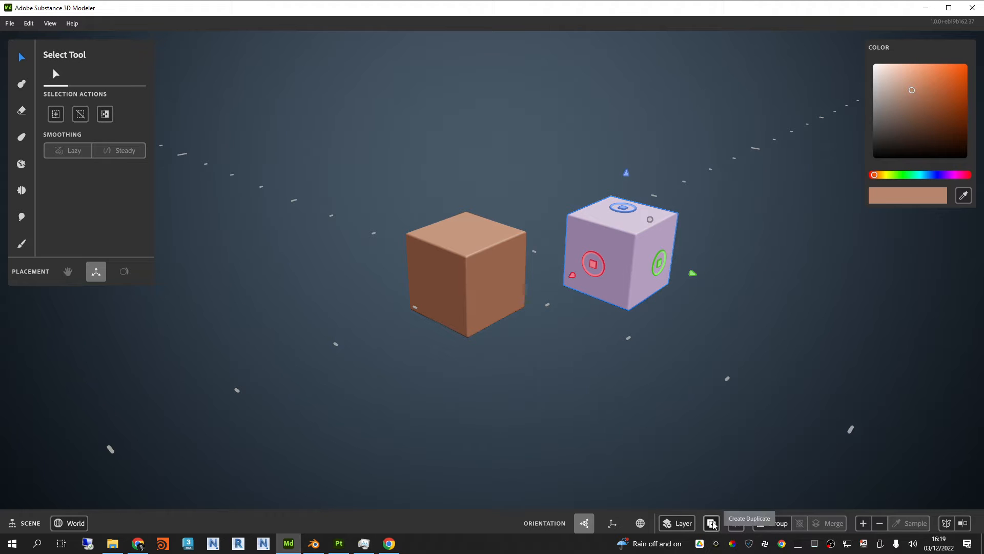
Step: Increase the resolution of the darker cube and compare its edges with those of the lighter cube up close
left_click(730, 526)
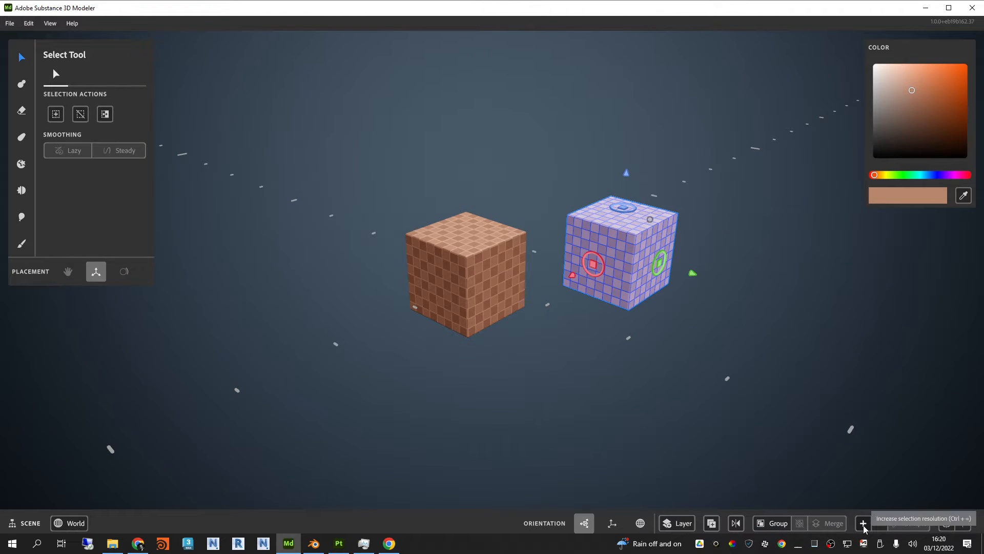
scroll(589, 223, "up", 3)
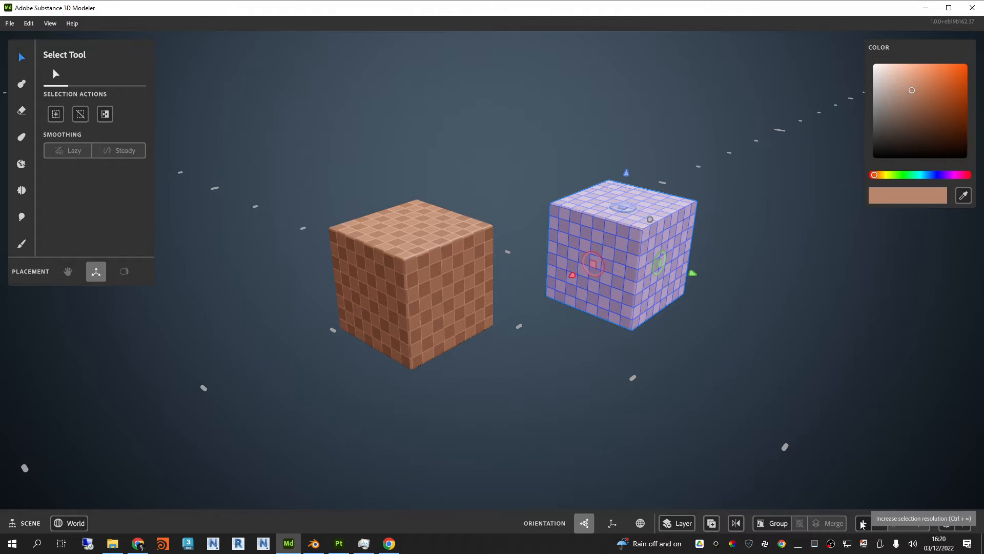
scroll(484, 251, "up", 3)
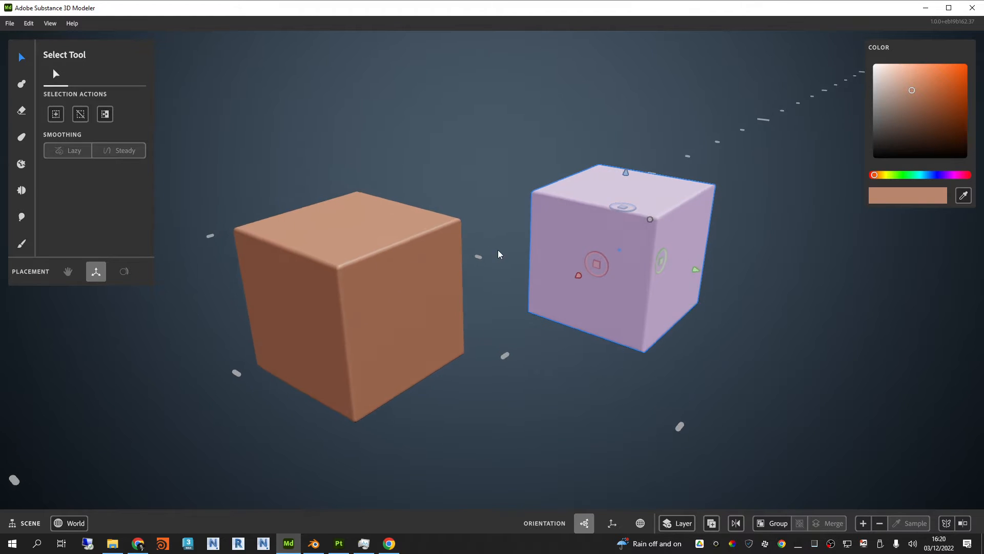
middle_click_drag(498, 254, 576, 235)
left_click(407, 236)
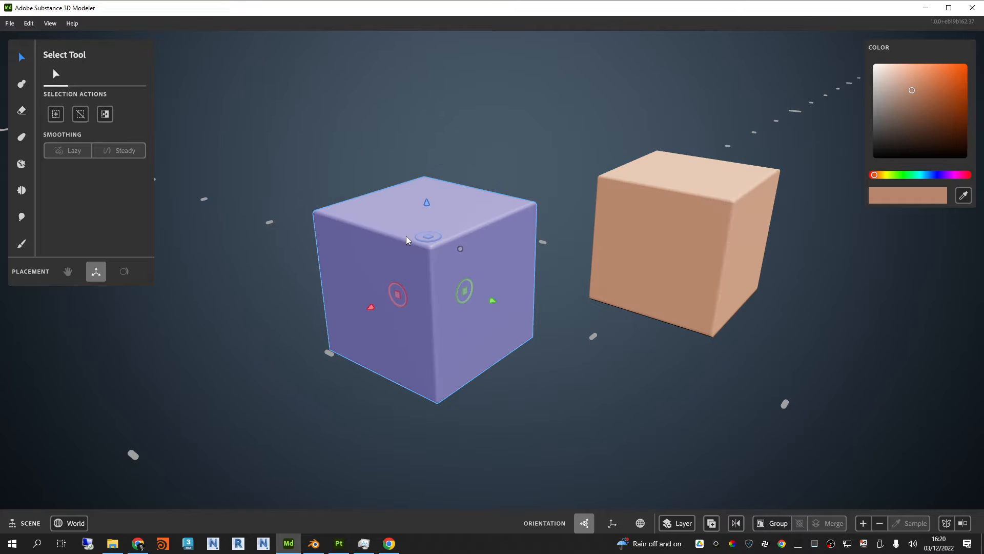
left_click(863, 523)
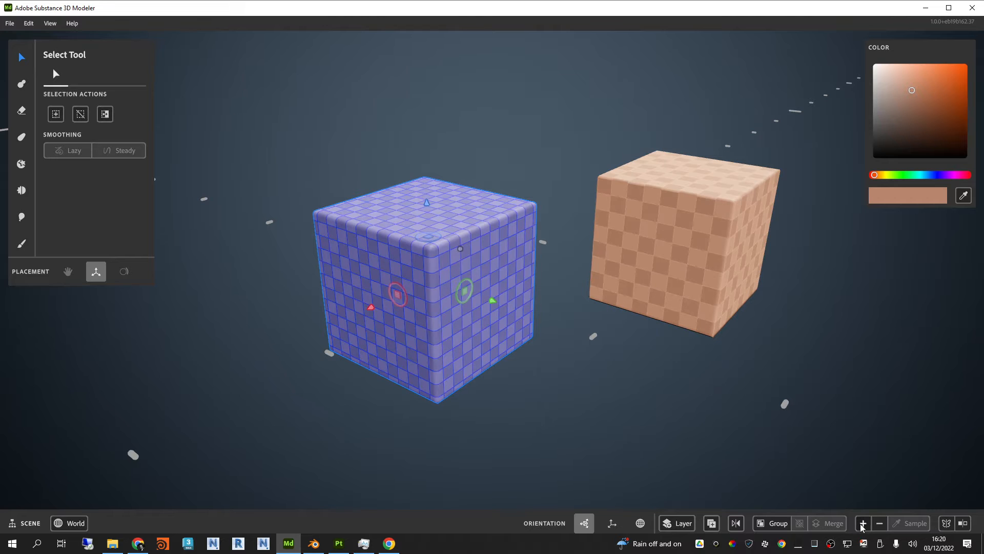
left_click(863, 524)
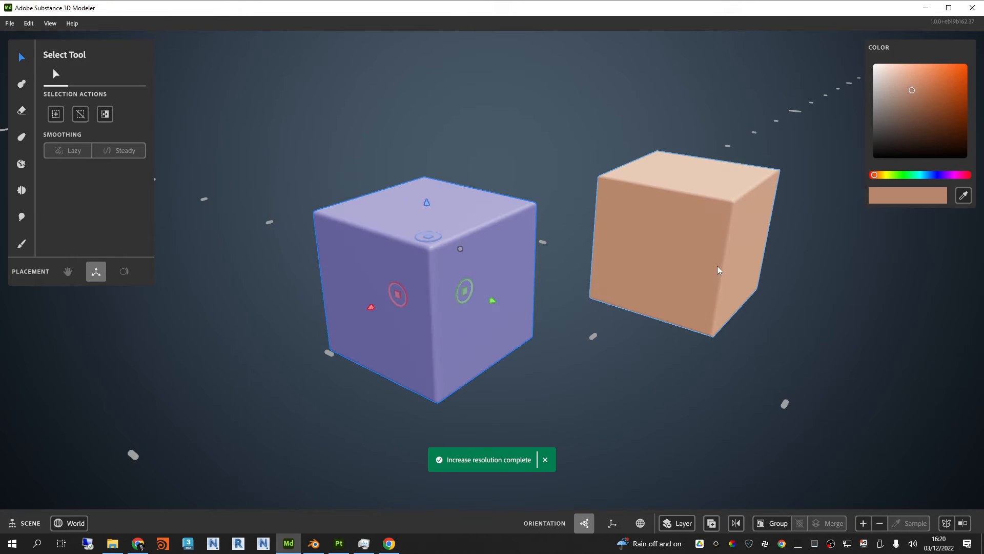
scroll(693, 229, "up", 2)
scroll(693, 229, "down", 2)
mouse_move(693, 229)
left_mouse_down("alt")
mouse_move(687, 251)
mouse_move(694, 246)
left_mouse_up("alt")
middle_click_drag(694, 246, 661, 255, "alt")
scroll(660, 254, "up", 2)
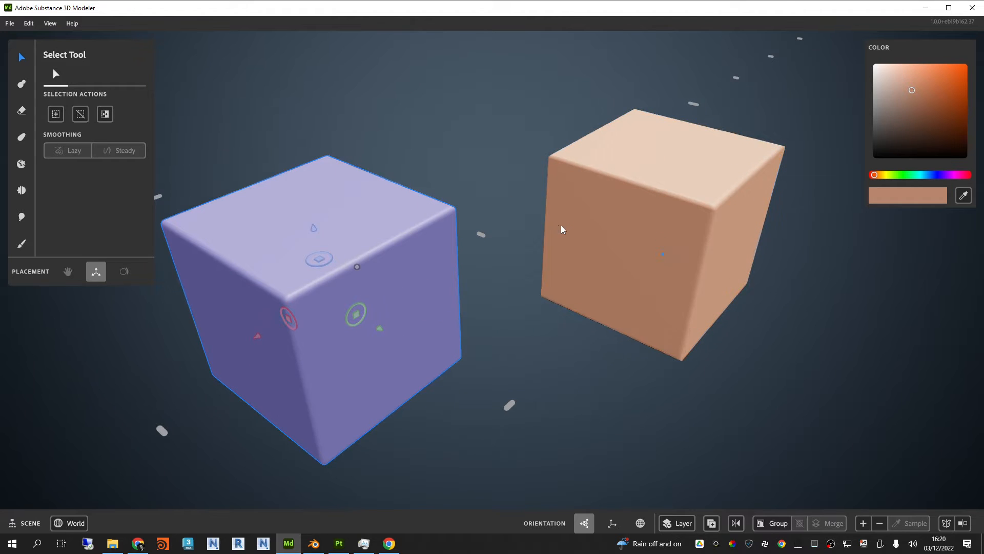
Step: Soften the upper edge of the darker cube with the Smooth tool at 0.12 m size and 75% strength
left_click_drag(561, 226, 602, 223, "alt")
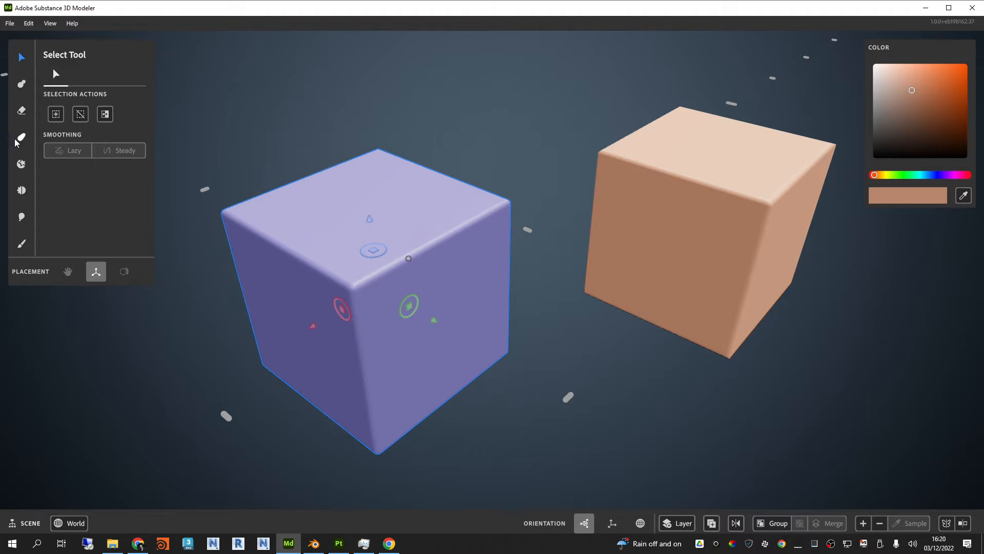
left_click(21, 191)
mouse_move(369, 187)
left_mouse_down()
mouse_move(461, 244)
mouse_move(481, 220)
mouse_move(472, 220)
mouse_move(487, 221)
mouse_move(430, 193)
mouse_move(497, 229)
left_mouse_up()
left_click_drag(628, 154, 618, 162)
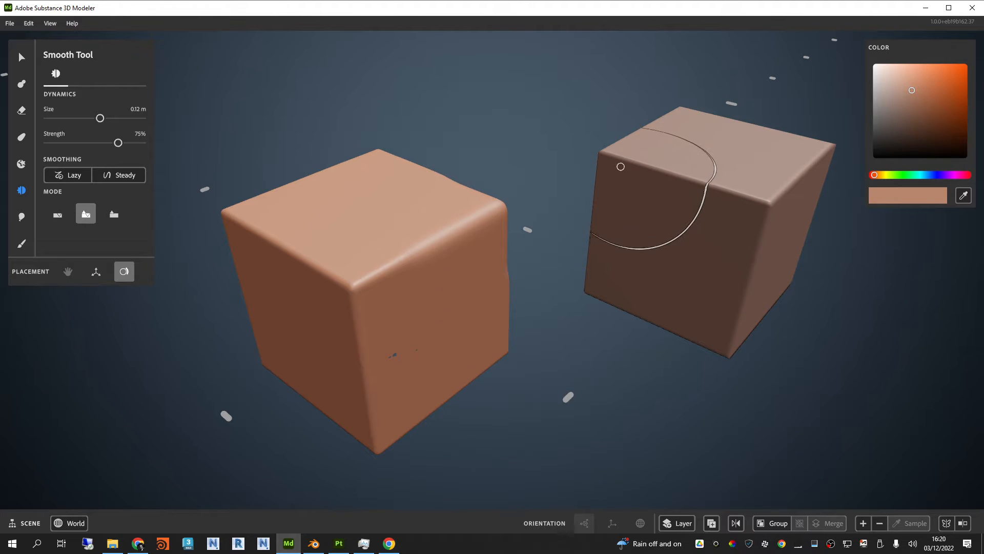
Step: Select the lighter cube and round off its edges and corners with the Smooth tool at 75% strength
left_click(19, 58)
left_click(620, 217)
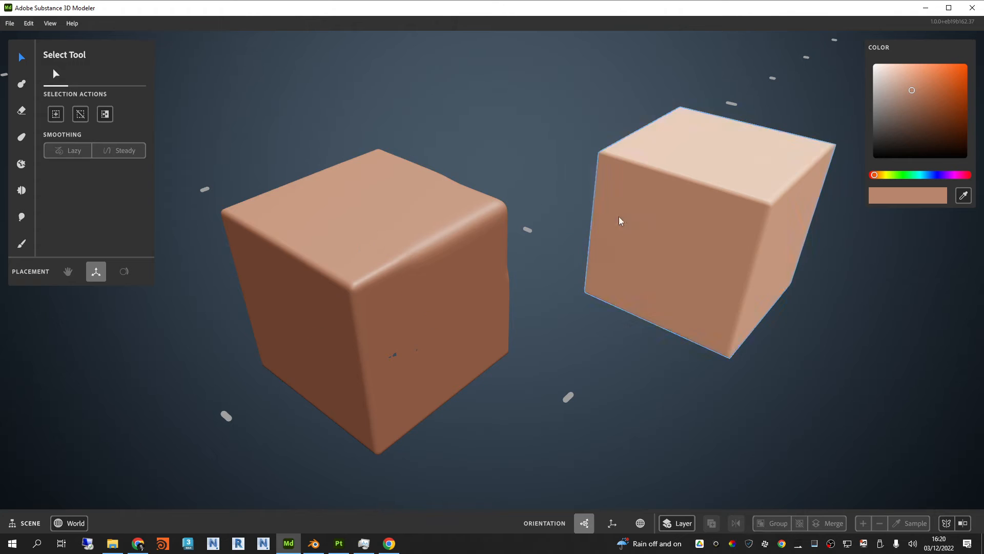
left_click(21, 164)
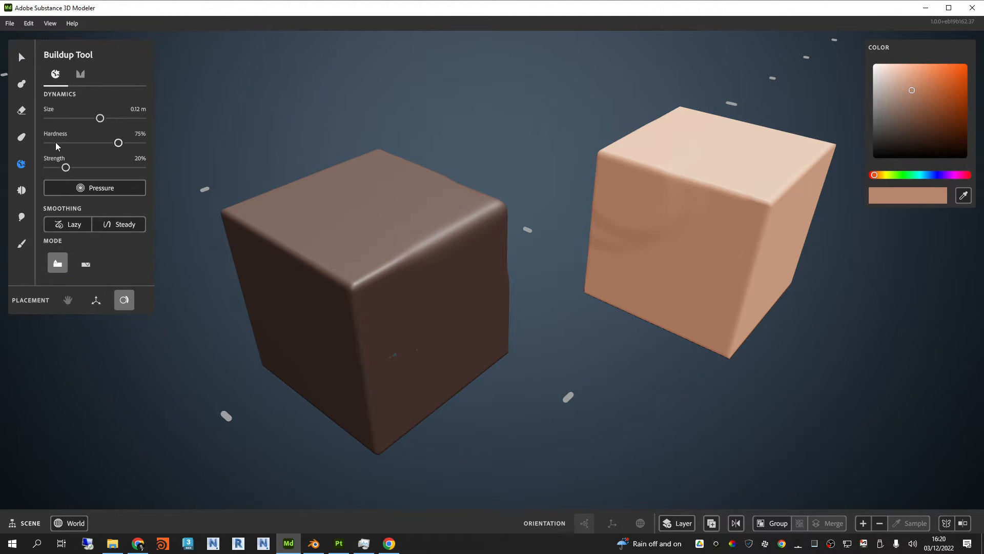
left_click(21, 190)
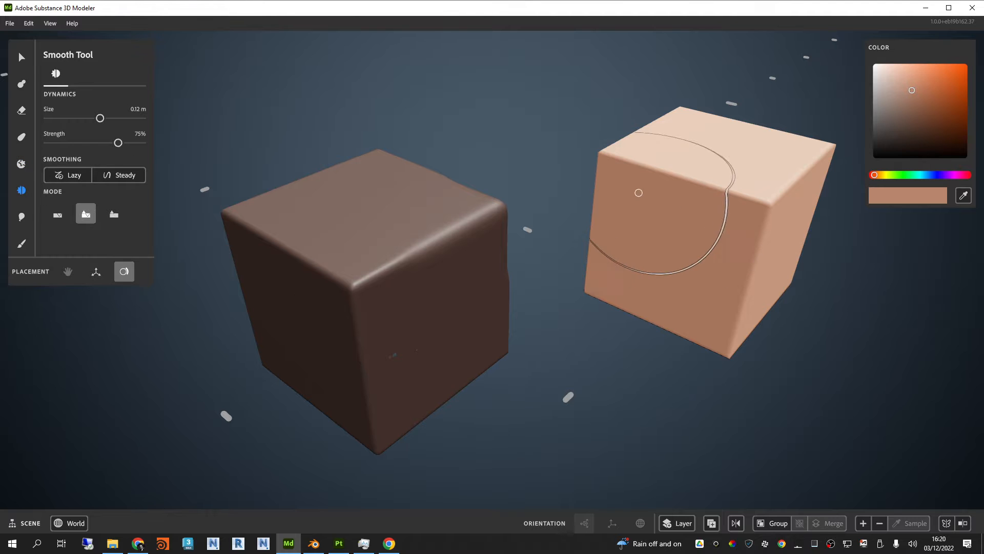
mouse_move(646, 210)
left_mouse_down()
mouse_move(623, 190)
mouse_move(659, 157)
mouse_move(723, 195)
mouse_move(661, 167)
mouse_move(677, 164)
left_mouse_up()
mouse_move(865, 527)
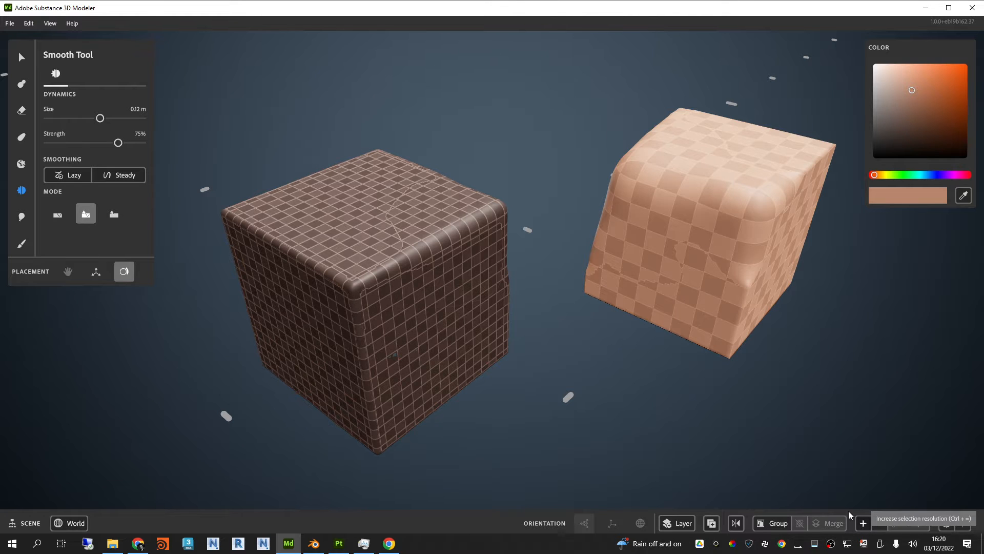
mouse_move(666, 236)
left_mouse_down()
mouse_move(674, 283)
mouse_move(738, 341)
left_mouse_up()
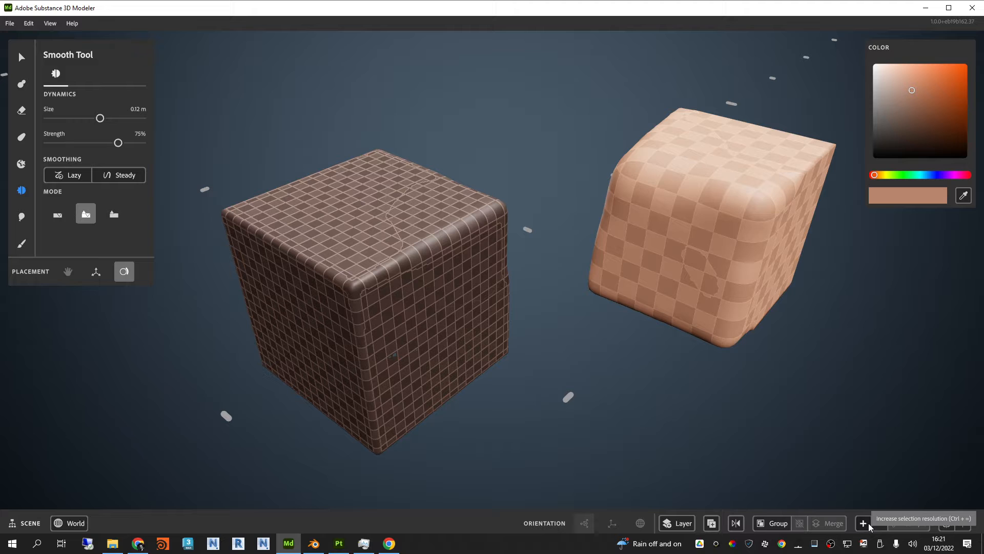
mouse_move(797, 283)
left_mouse_down()
mouse_move(754, 304)
mouse_move(802, 215)
mouse_move(750, 116)
left_mouse_up()
mouse_move(671, 124)
left_mouse_down()
mouse_move(637, 257)
mouse_move(780, 275)
left_mouse_up()
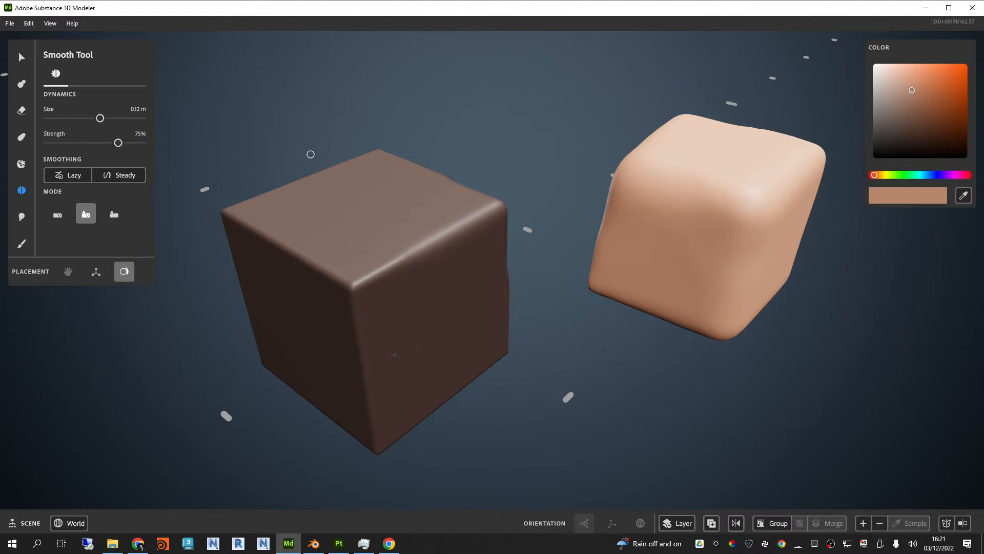
Step: Warp the lower part of the lighter cube outward with a 0.12 m spherical Warp at 0% hardness and 100% strength
scroll(465, 256, "down", 4)
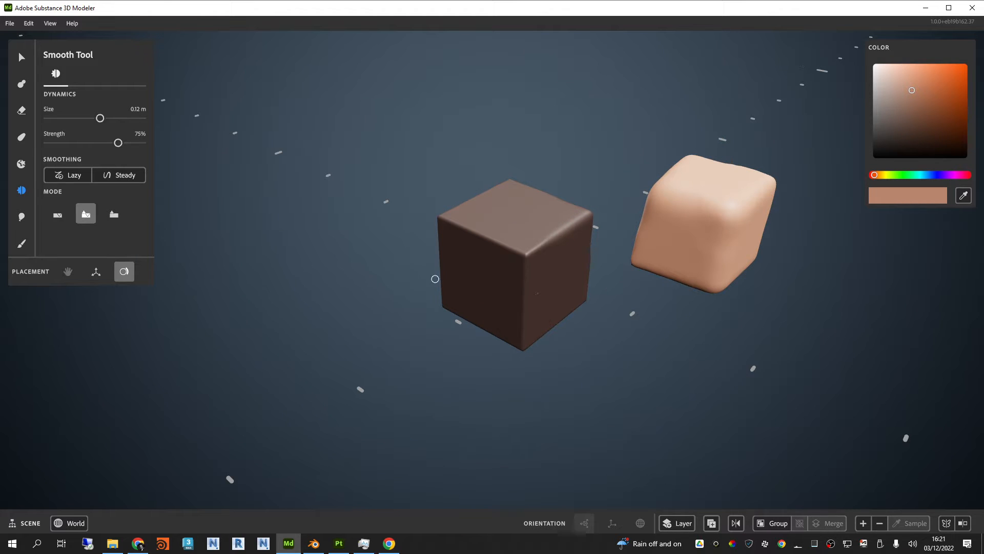
scroll(635, 230, "up", 3)
scroll(516, 259, "up", 2)
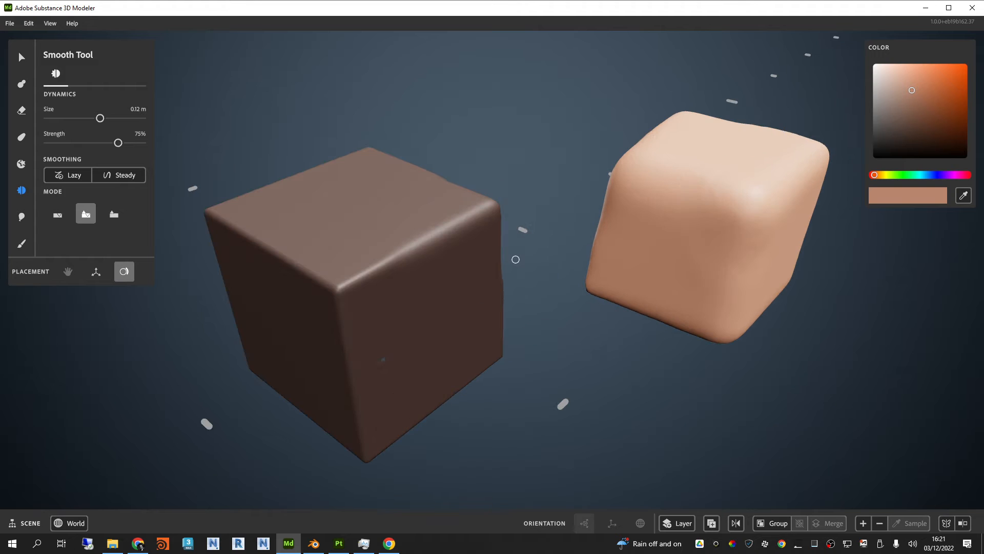
mouse_move(863, 530)
left_click(22, 137)
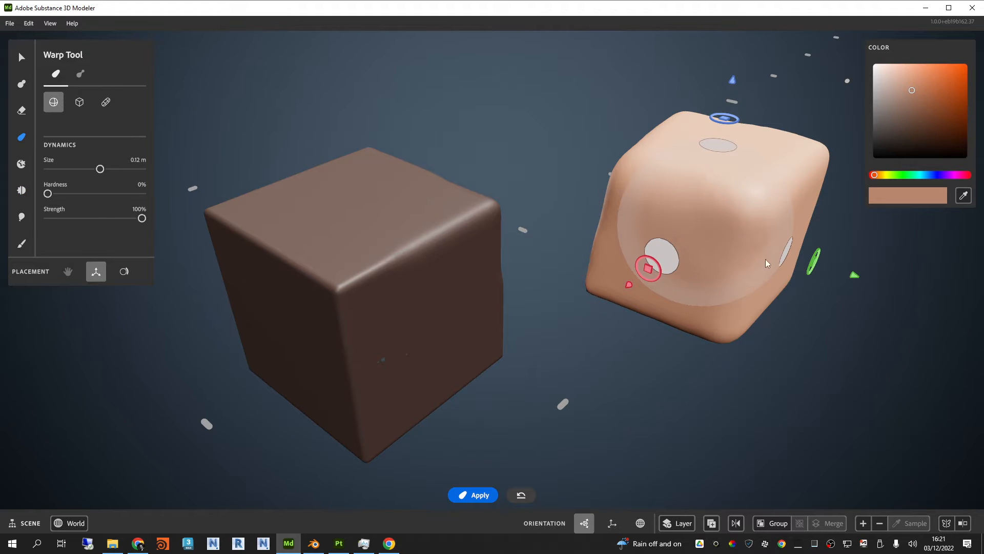
mouse_move(630, 286)
left_mouse_down()
mouse_move(677, 247)
mouse_move(607, 308)
left_mouse_up()
left_click_drag(718, 94, 752, 149)
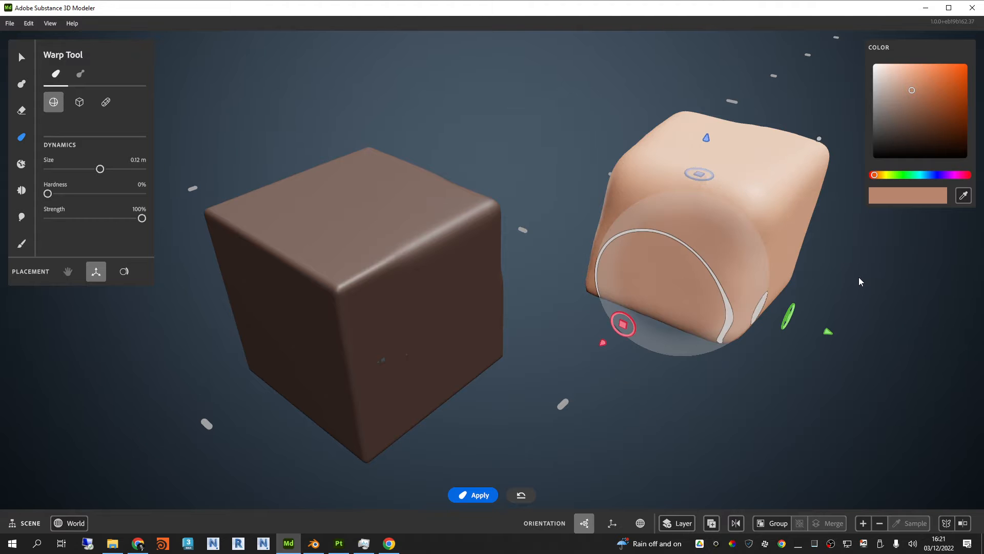
mouse_move(858, 277)
right_mouse_down()
mouse_move(795, 251)
mouse_move(711, 265)
right_mouse_up()
left_click_drag(724, 304, 905, 405)
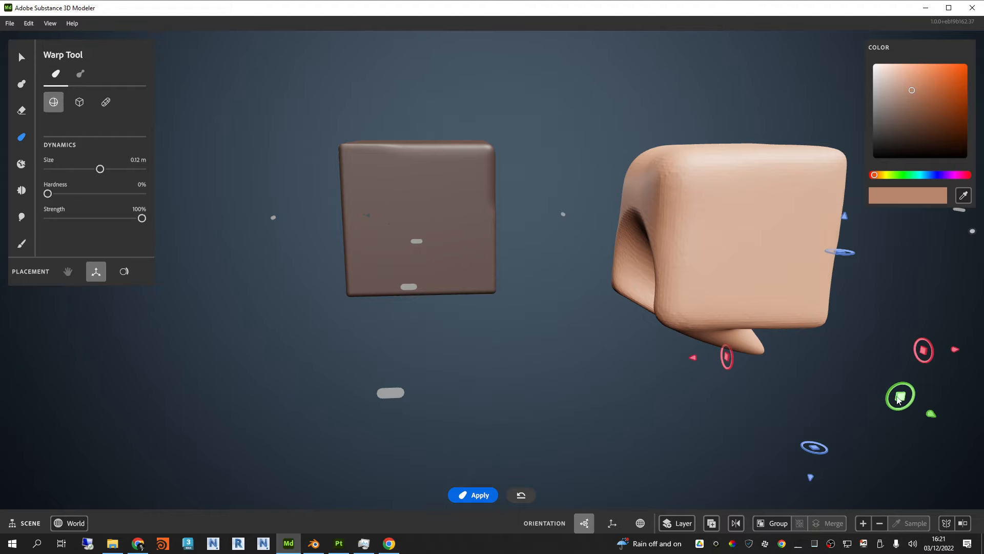
Step: Stretch more clay downward from the underside of the lighter cube with Warp to form a long leg
scroll(647, 198, "up", 3)
left_click_drag(666, 196, 837, 361, "alt")
left_click_drag(906, 471, 792, 463)
left_click_drag(767, 351, 749, 282, "alt")
left_click_drag(754, 372, 754, 528)
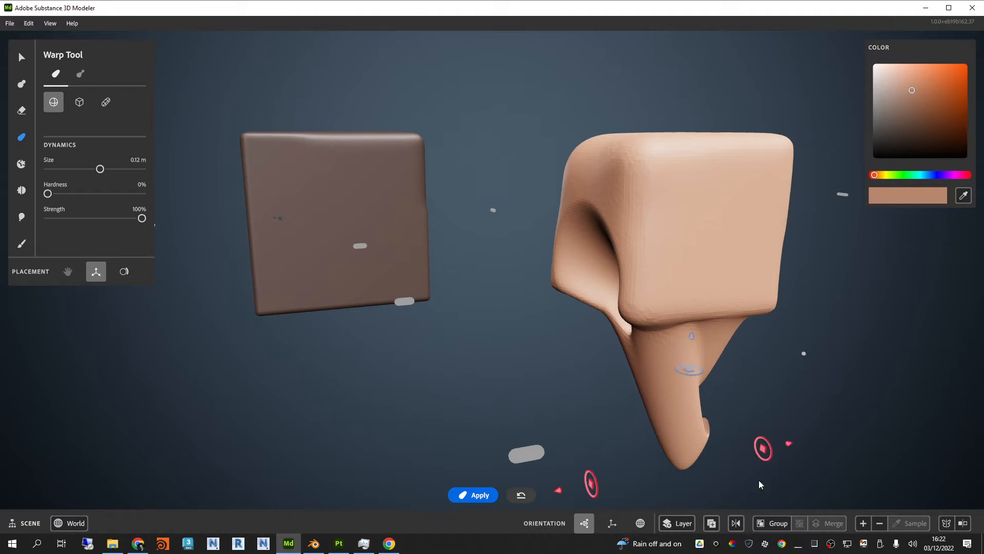
left_click_drag(760, 483, 762, 482)
Step: Move the warp sphere to the upper part of the lighter cube and pull out a tall slanted horn
left_click_drag(848, 283, 686, 282, "alt")
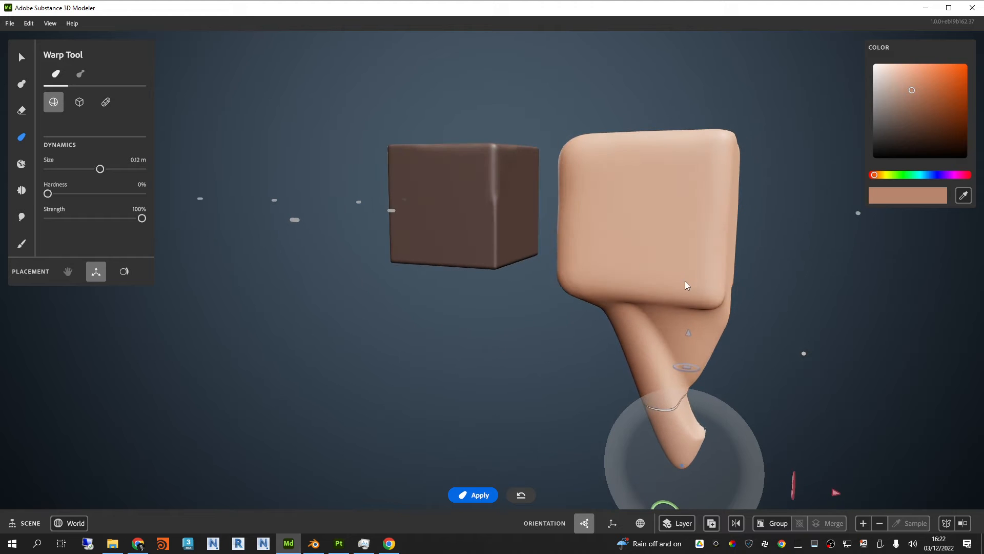
scroll(689, 394, "down", 2)
left_click_drag(671, 505, 818, 57)
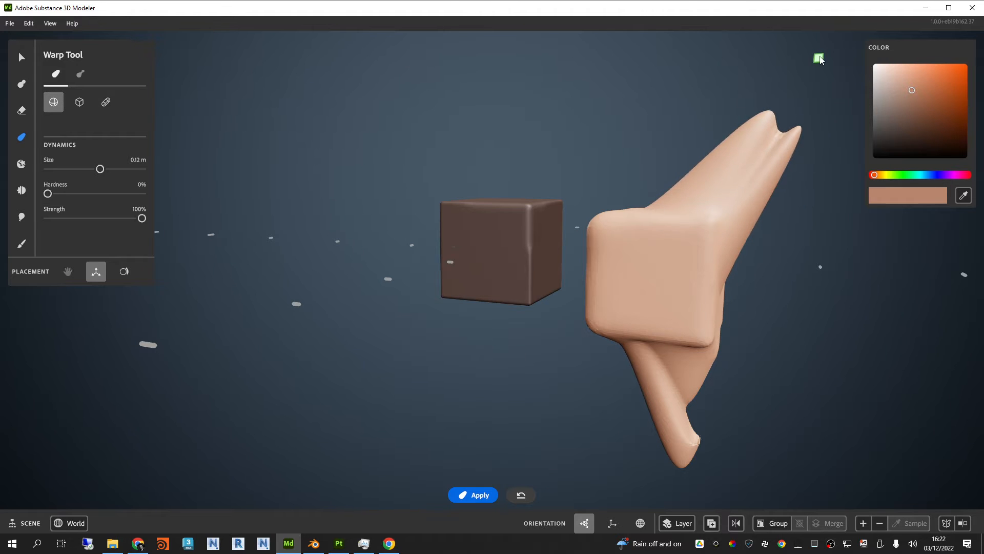
Step: Smooth the jagged tip of the lower leg with the Smooth tool at 0.10 m size and 27% strength
scroll(709, 442, "up", 2)
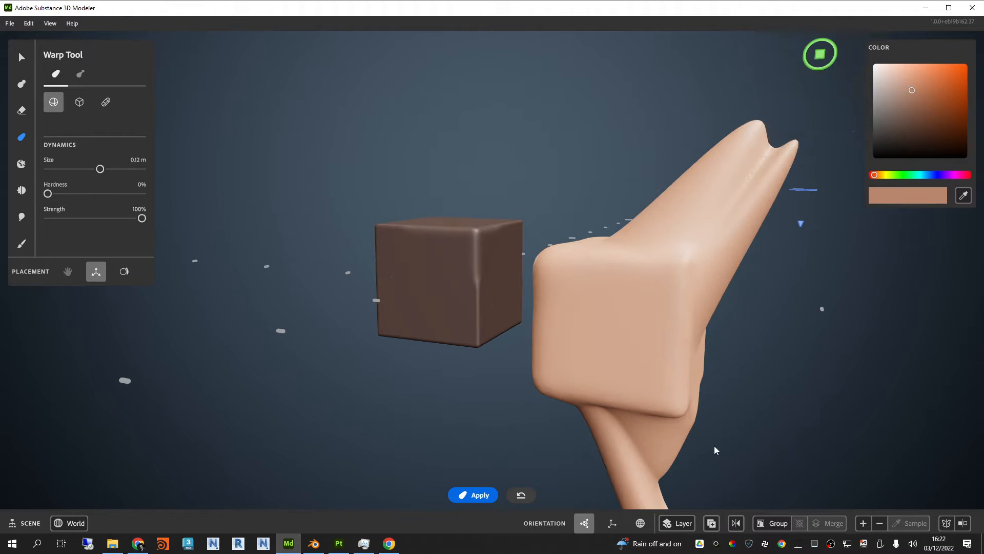
middle_click_drag(728, 393, 630, 260)
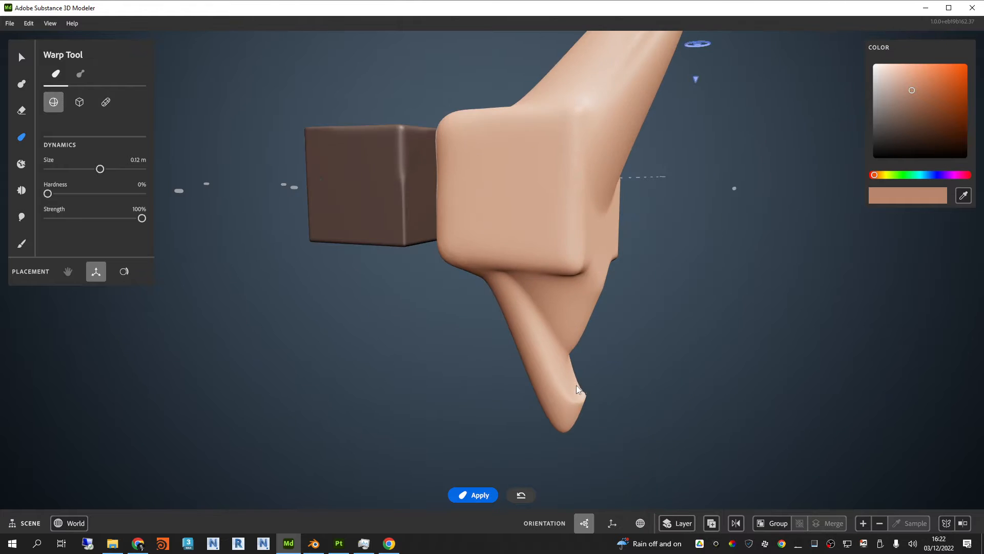
scroll(581, 402, "up", 4)
left_click_drag(592, 387, 658, 410, "alt")
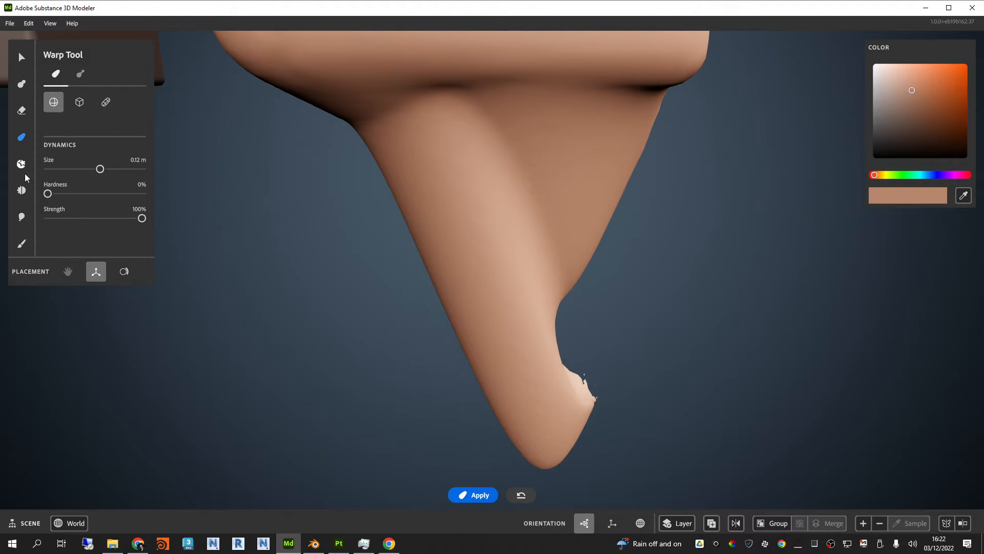
left_click(21, 190)
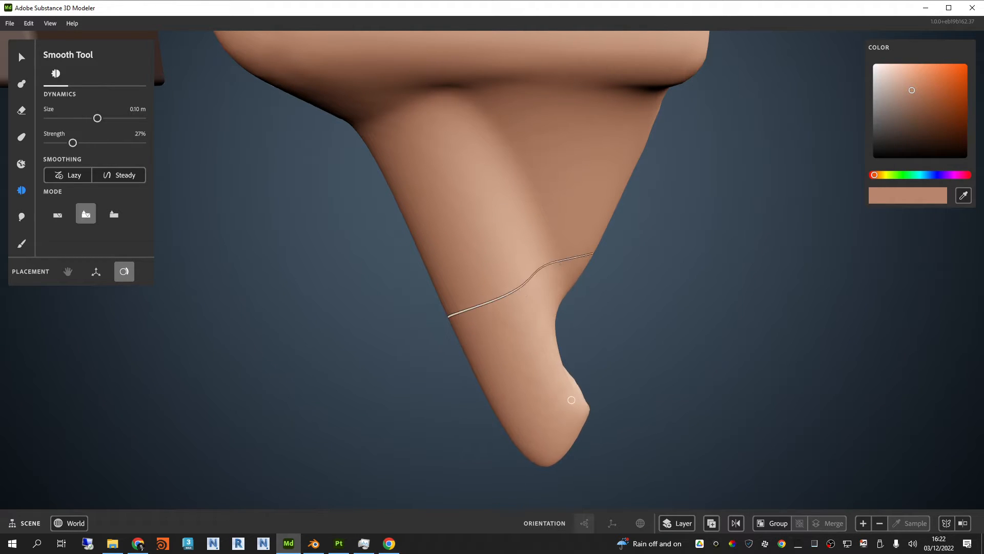
left_click_drag(585, 392, 846, 326, "alt")
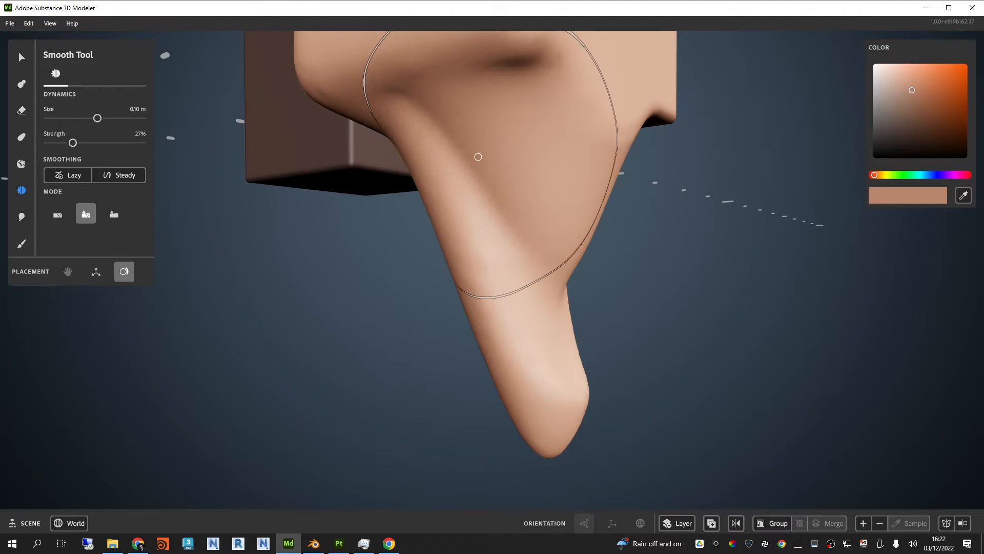
Step: Smooth the leg's base and the adjoining lower corners and edges of the lighter shape
mouse_move(552, 293)
left_mouse_down("alt")
mouse_move(760, 286)
mouse_move(507, 241)
left_mouse_up("alt")
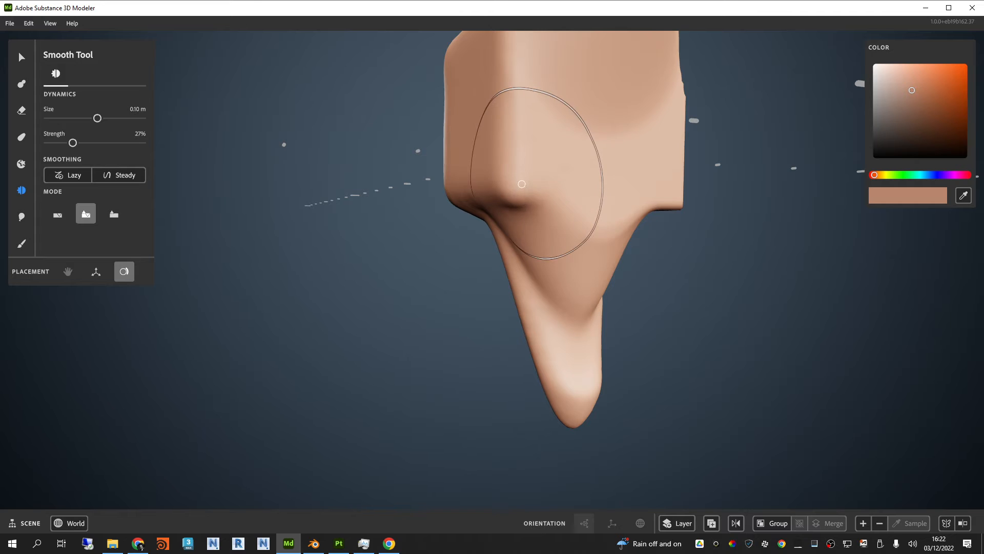
mouse_move(528, 187)
left_mouse_down("alt")
mouse_move(718, 314)
mouse_move(686, 208)
mouse_move(613, 270)
left_mouse_up("alt")
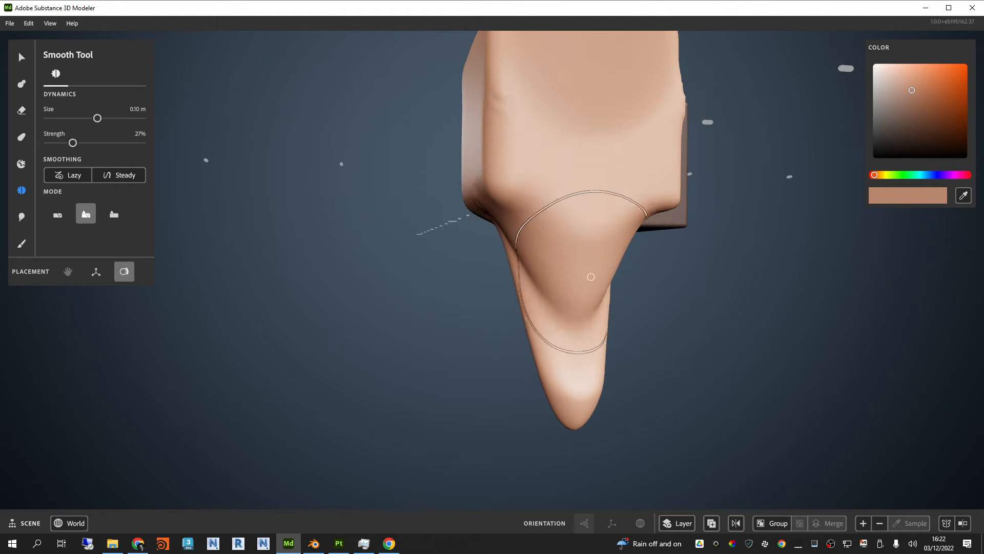
left_click_drag(613, 231, 526, 303, "alt")
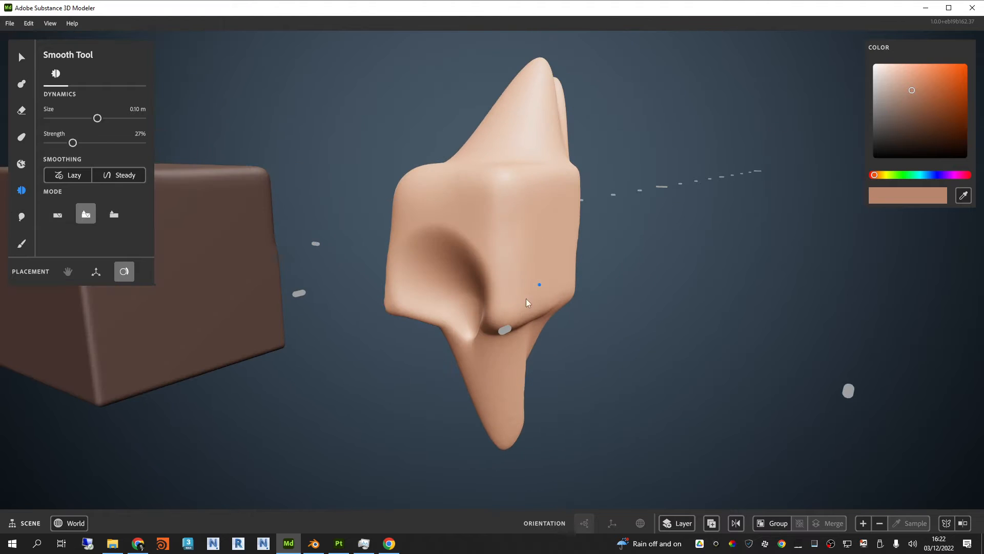
mouse_move(472, 226)
left_mouse_down("alt")
mouse_move(589, 246)
mouse_move(693, 203)
left_mouse_up("alt")
mouse_move(523, 369)
left_mouse_down("alt")
mouse_move(329, 309)
mouse_move(293, 105)
left_mouse_up("alt")
Step: Select the darker cube and pull a long tapered horn out of its upper part with the Warp tool
left_click(22, 58)
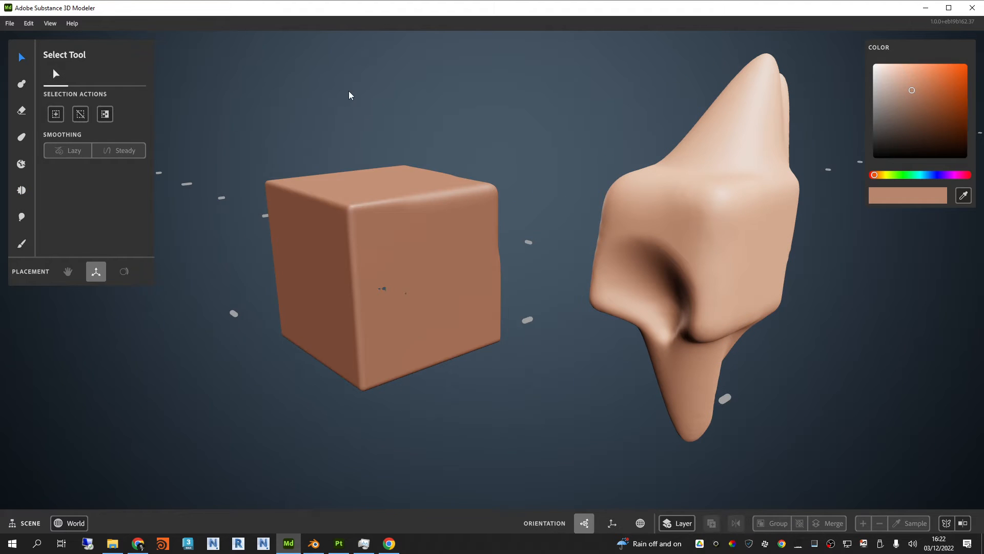
left_click(292, 214)
left_click(21, 138)
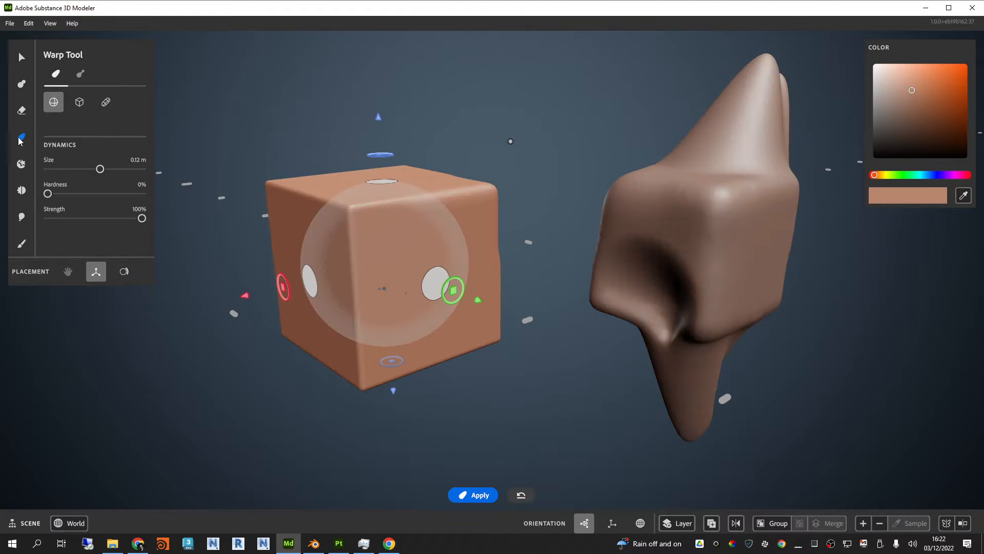
left_click_drag(606, 276, 605, 318, "alt")
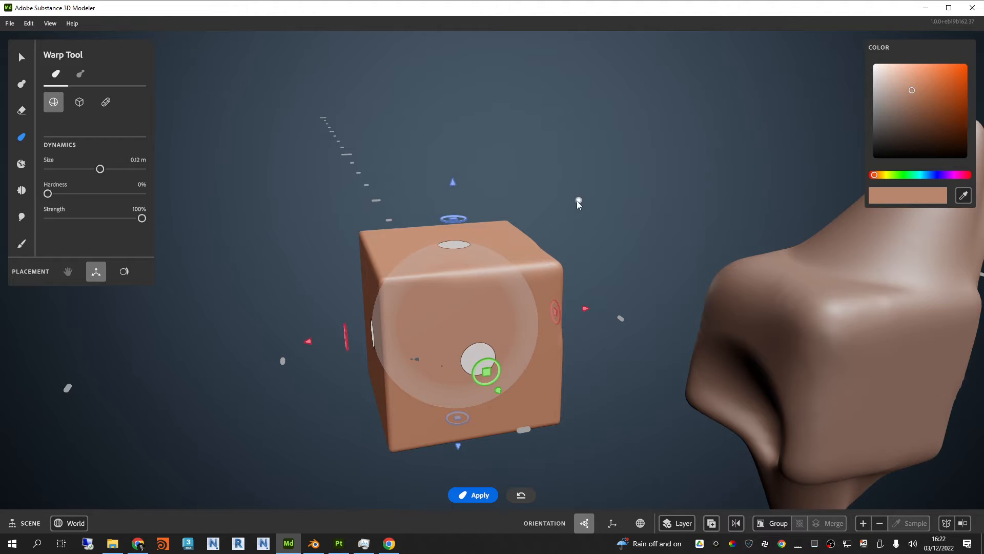
left_click_drag(579, 200, 594, 184)
left_click_drag(490, 378, 215, 125)
Step: Move the warp sphere to the darker cube's opposite upper corner and pull that corner outward with a 0.14 m Warp
right_click_drag(215, 125, 450, 252)
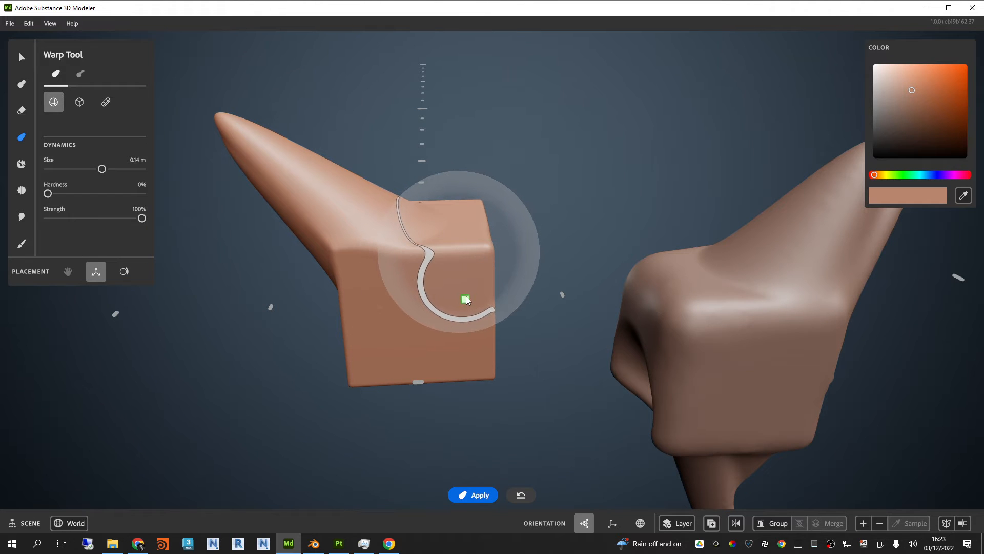
left_click_drag(472, 311, 585, 411)
mouse_move(533, 260)
right_mouse_down()
mouse_move(552, 374)
mouse_move(580, 364)
mouse_move(644, 304)
mouse_move(592, 250)
mouse_move(471, 234)
mouse_move(439, 283)
mouse_move(507, 195)
mouse_move(525, 242)
right_mouse_up()
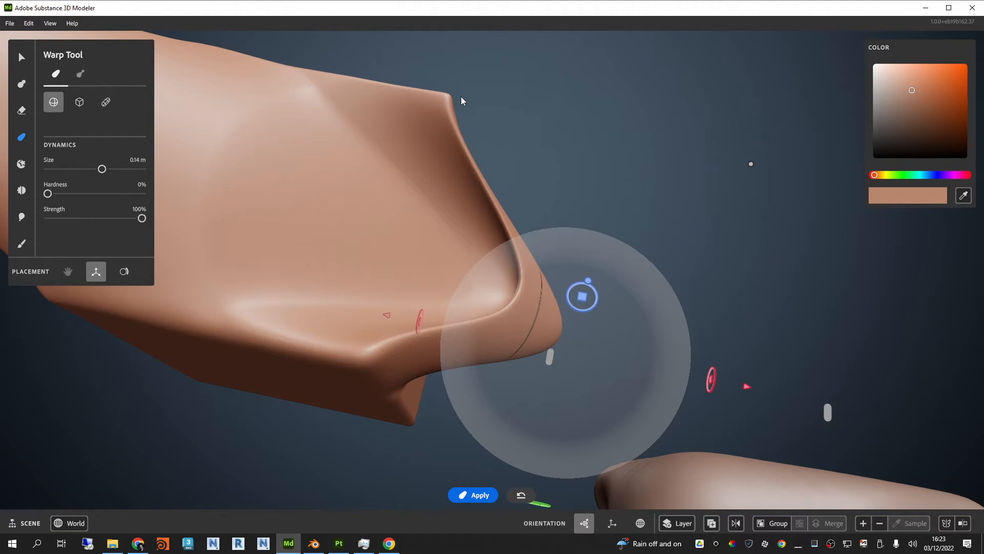
Step: Try to pull a rounded bulge out of the darker cube's thin upper ridge with Warp, and undo it
right_click_drag(453, 336, 599, 421)
left_click_drag(598, 420, 604, 105)
scroll(585, 117, "up", 2)
right_click_drag(586, 117, 573, 181)
left_click_drag(482, 183, 551, 158, "alt")
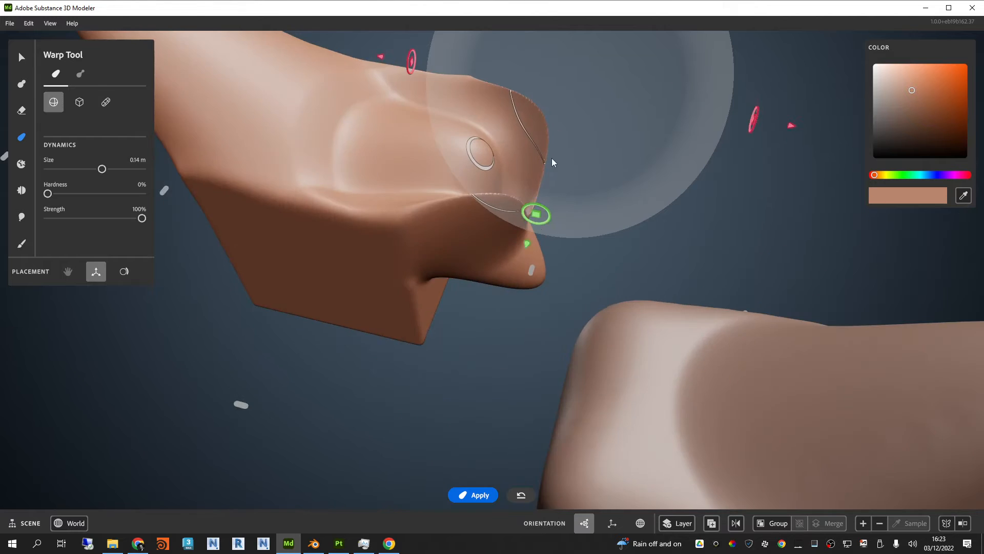
right_click_drag(552, 158, 580, 134, "alt")
left_click_drag(581, 134, 435, 277, "alt")
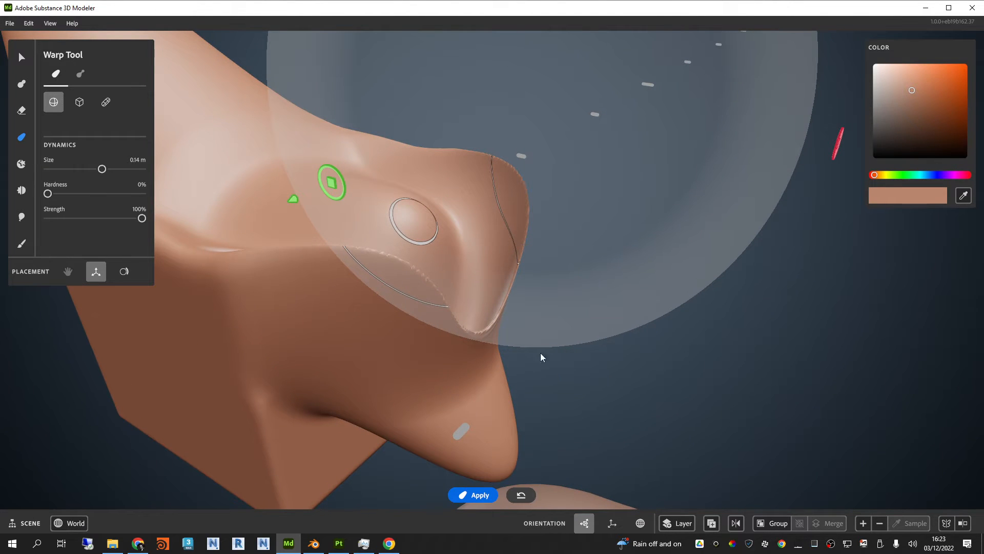
key("ctrl+z")
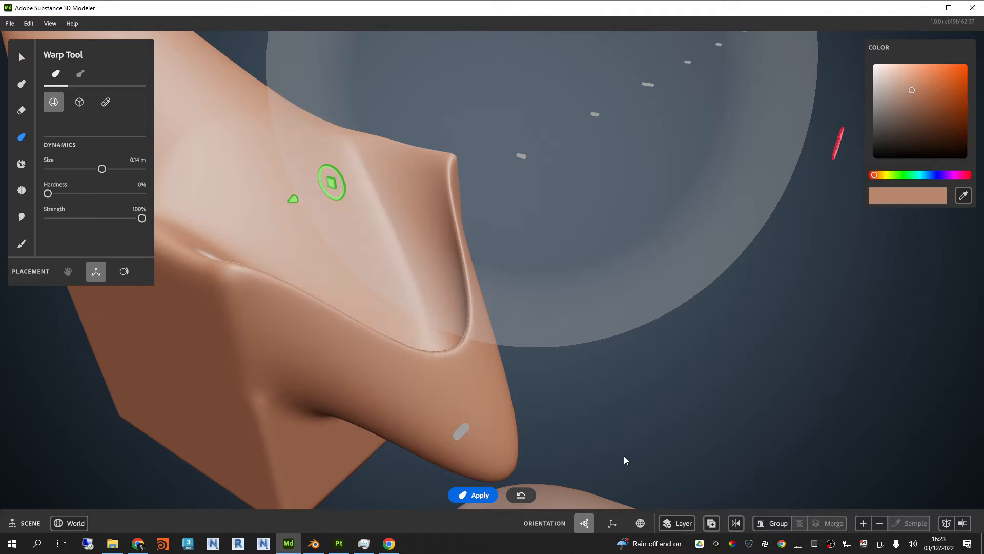
Step: Increase the darker cube's resolution and warp its thin upper ridge outward into a curved lip
left_click(864, 522)
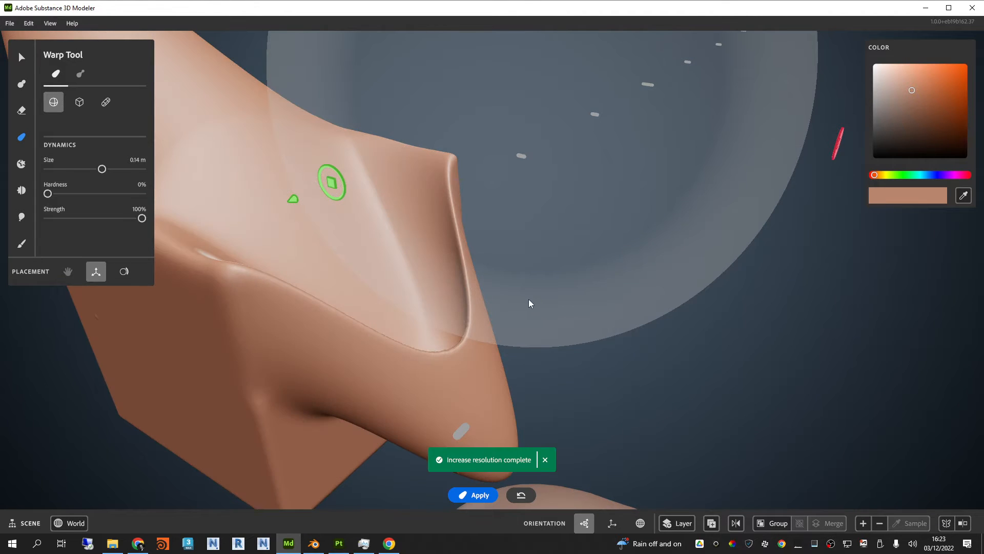
scroll(570, 280, "up", 5)
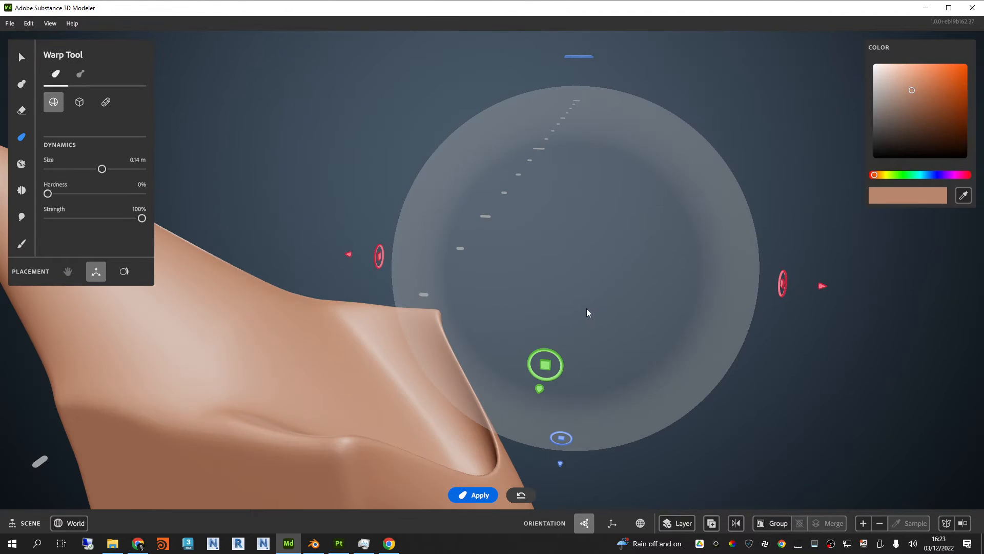
left_click_drag(546, 364, 459, 463)
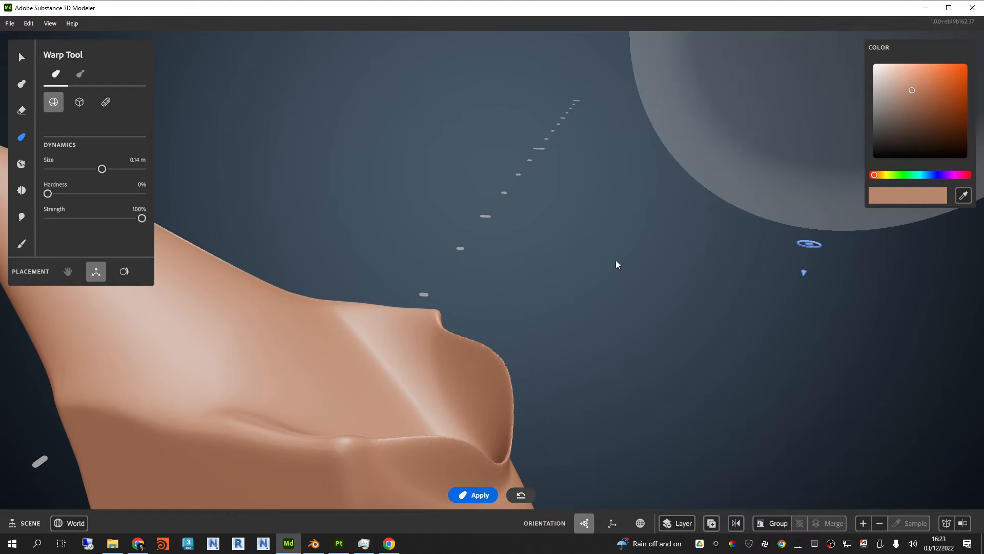
left_click_drag(617, 266, 404, 306, "alt")
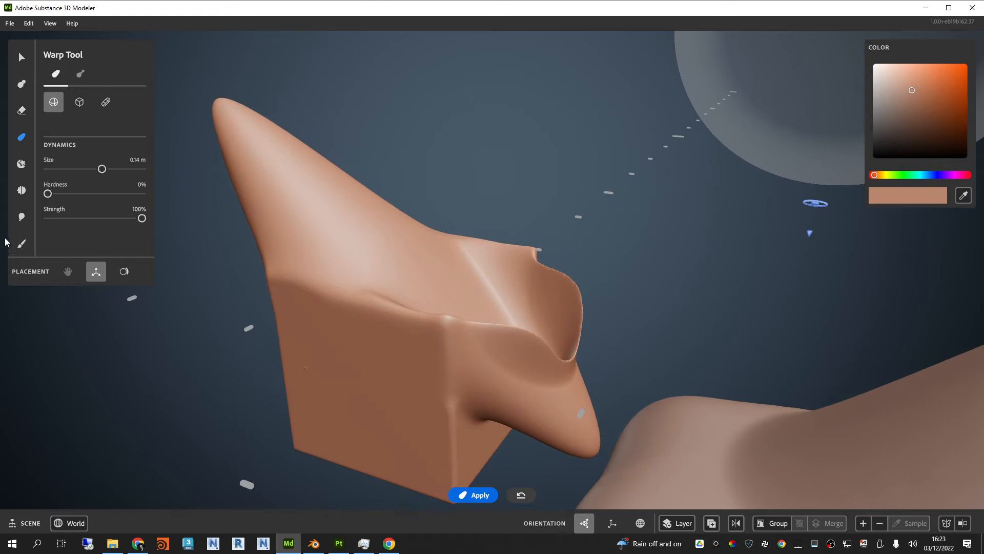
Step: Smooth the rim of the darker cube's curved lip with the Smooth tool at 2.89 cm size and 17% strength
left_click(21, 191)
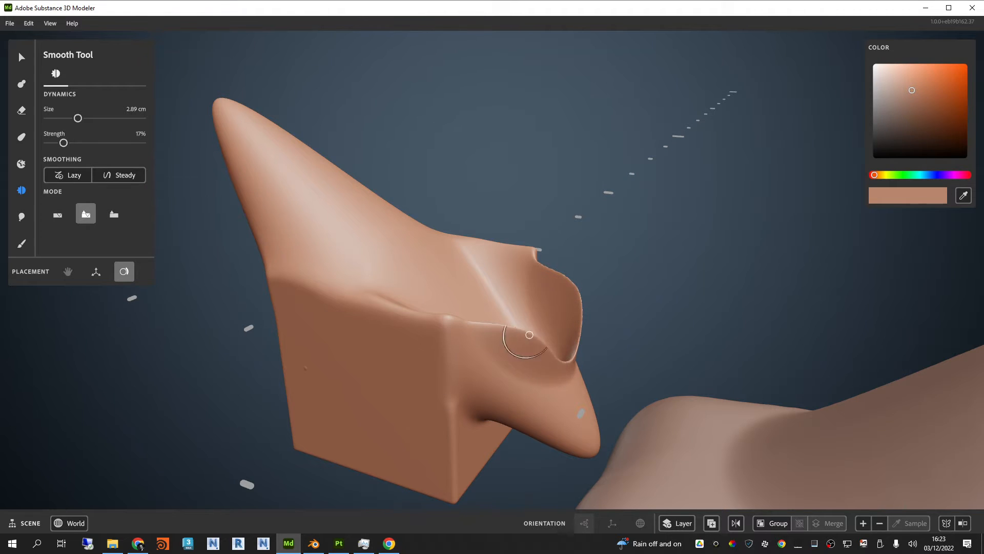
scroll(533, 344, "up", 3)
mouse_move(469, 384)
left_mouse_down()
mouse_move(480, 395)
mouse_move(472, 447)
mouse_move(436, 482)
mouse_move(381, 452)
left_mouse_up()
scroll(546, 367, "down", 3)
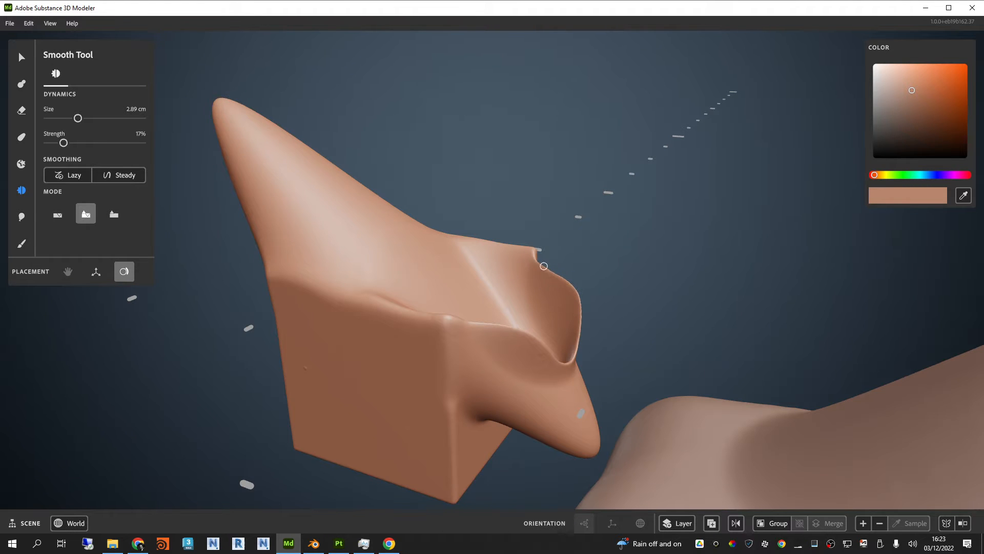
mouse_move(543, 266)
left_mouse_down()
mouse_move(570, 289)
mouse_move(564, 373)
left_mouse_up()
mouse_move(577, 321)
left_mouse_down("alt")
mouse_move(510, 332)
mouse_move(538, 423)
mouse_move(646, 344)
mouse_move(609, 263)
mouse_move(649, 269)
left_mouse_up("alt")
scroll(620, 260, "down", 4)
scroll(543, 259, "up", 3)
mouse_move(543, 259)
left_mouse_down("alt")
mouse_move(653, 250)
mouse_move(580, 263)
mouse_move(534, 255)
mouse_move(554, 258)
left_mouse_up("alt")
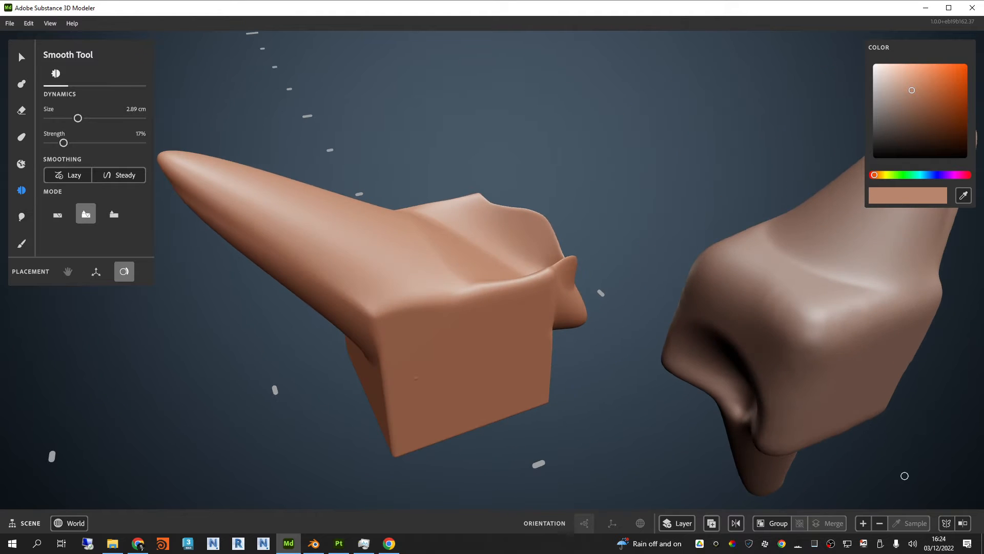
Step: Decrease the selected cube's resolution several levels and smooth the jagged edge of its curved lip
scroll(547, 321, "up", 5)
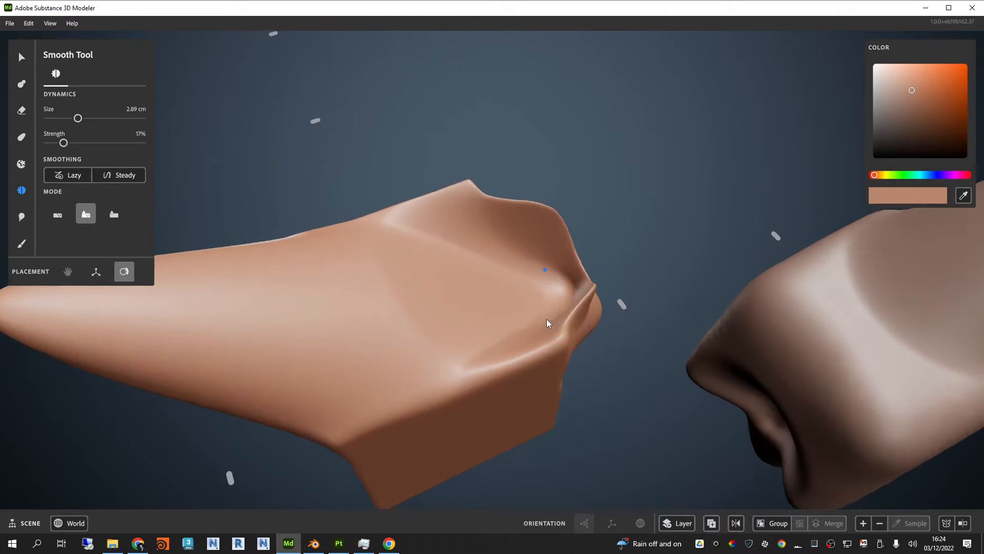
left_click_drag(546, 318, 607, 232, "alt")
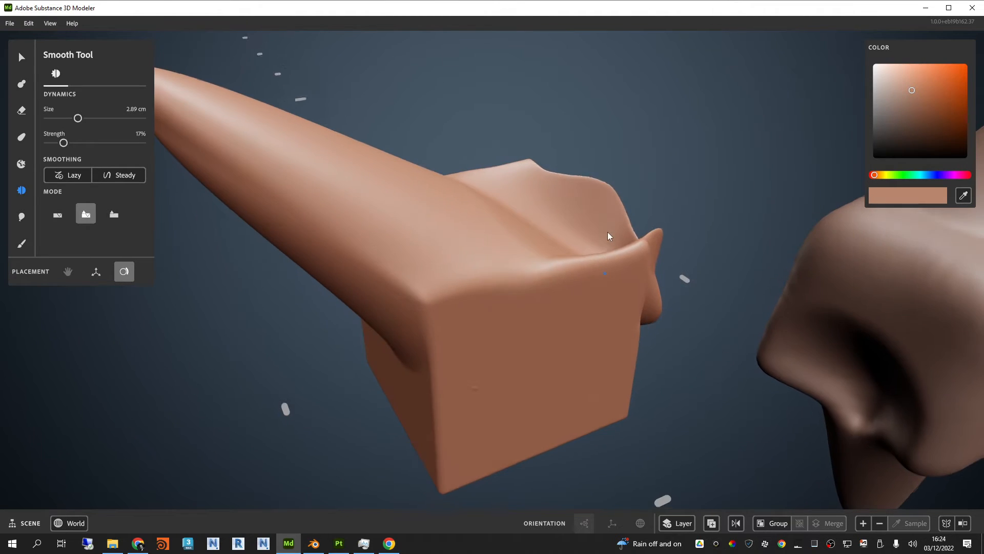
left_click(879, 523)
scroll(602, 212, "up", 3)
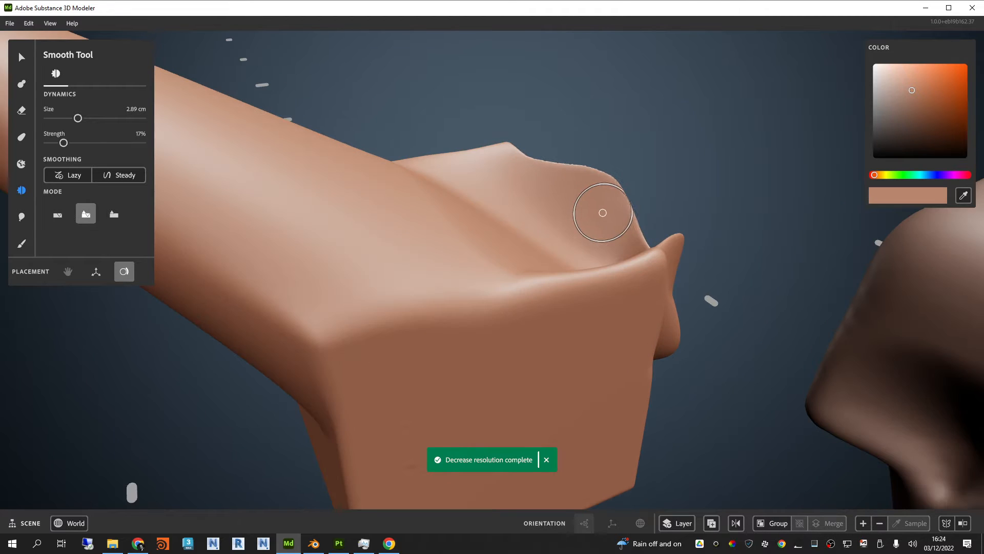
left_click(879, 528)
left_click(880, 524)
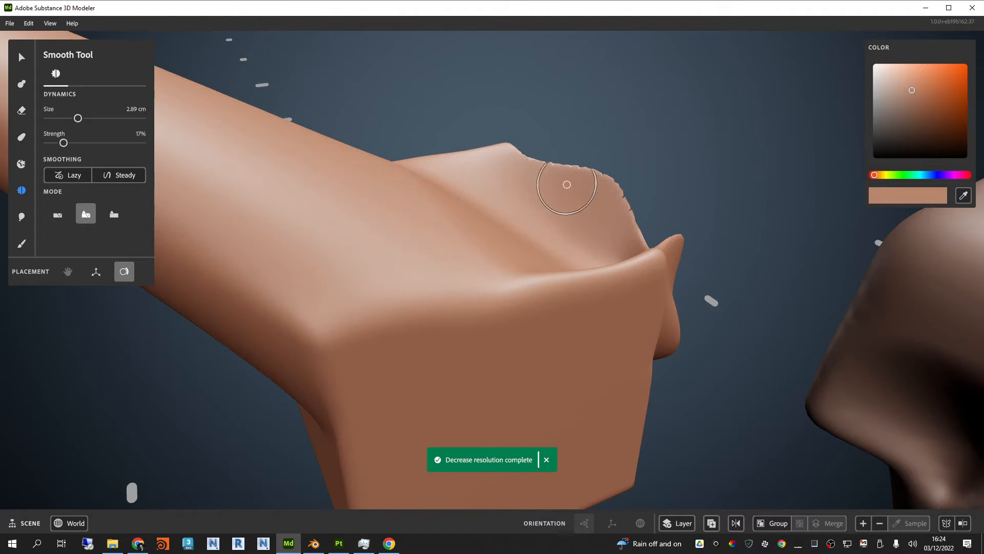
mouse_move(566, 184)
right_mouse_down()
mouse_move(646, 252)
mouse_move(588, 226)
mouse_move(605, 205)
right_mouse_up()
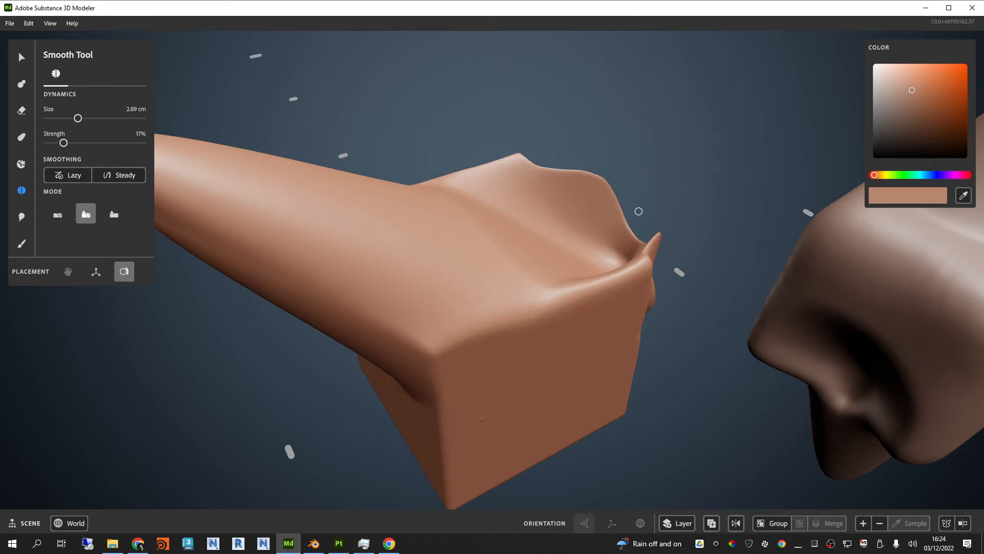
right_click_drag(604, 180, 627, 189)
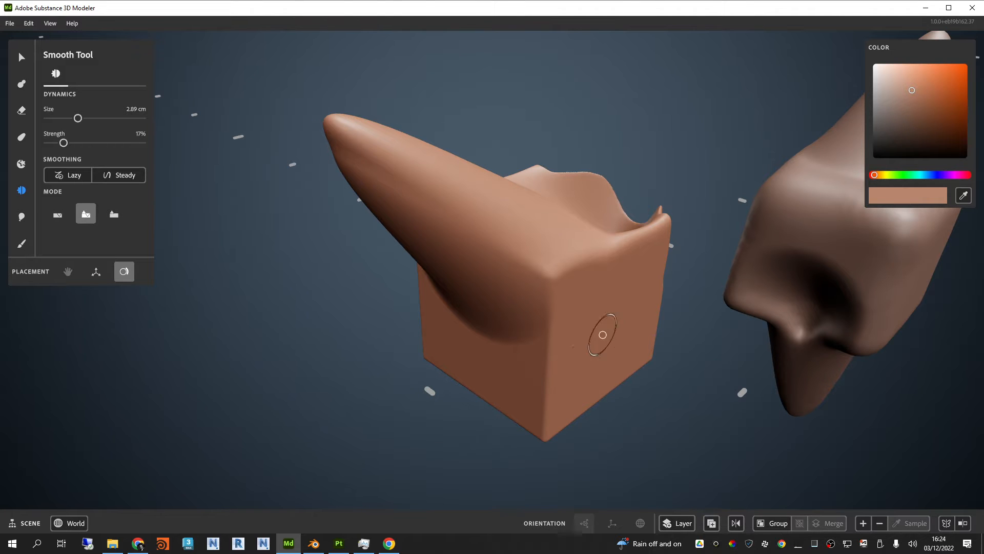
Step: Examine the two warped cubes from several sides and distances to compare their shapes and surface detail
scroll(598, 328, "down", 3)
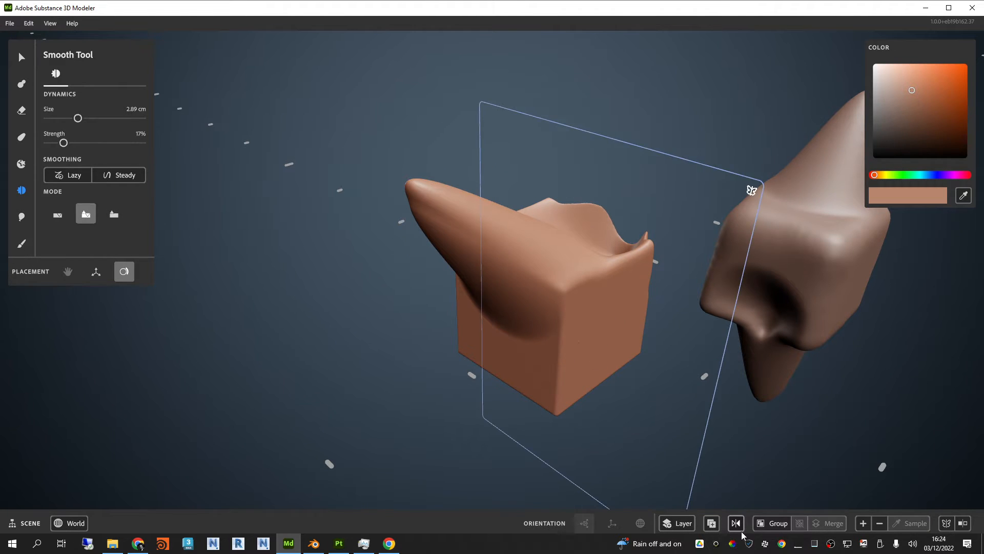
mouse_move(875, 523)
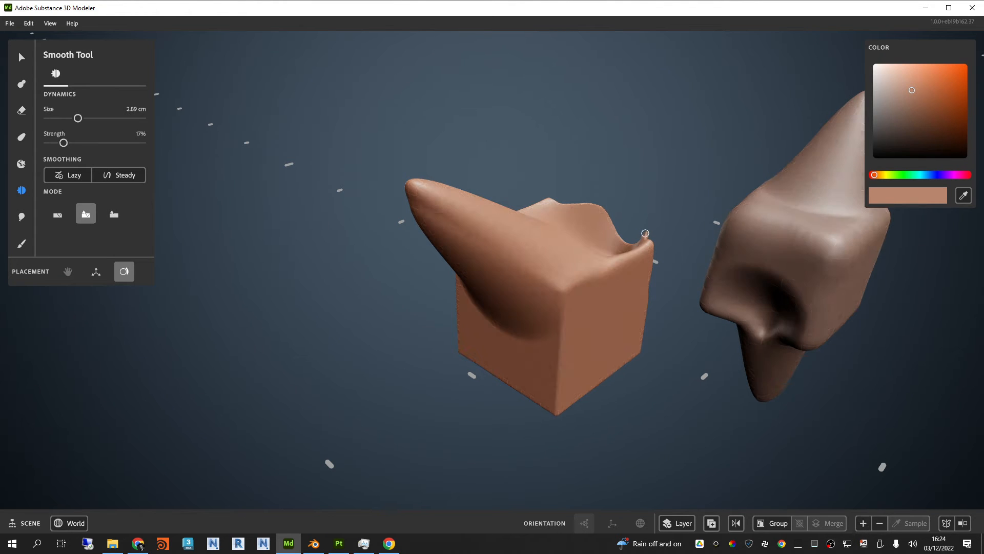
left_click_drag(644, 234, 702, 235, "alt")
middle_click_drag(701, 236, 514, 274, "alt")
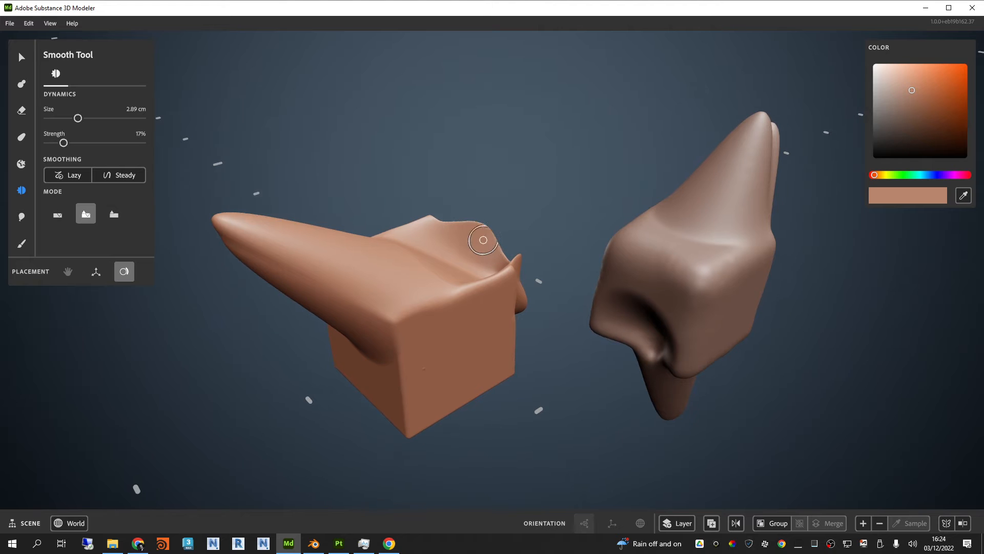
scroll(514, 274, "up", 2)
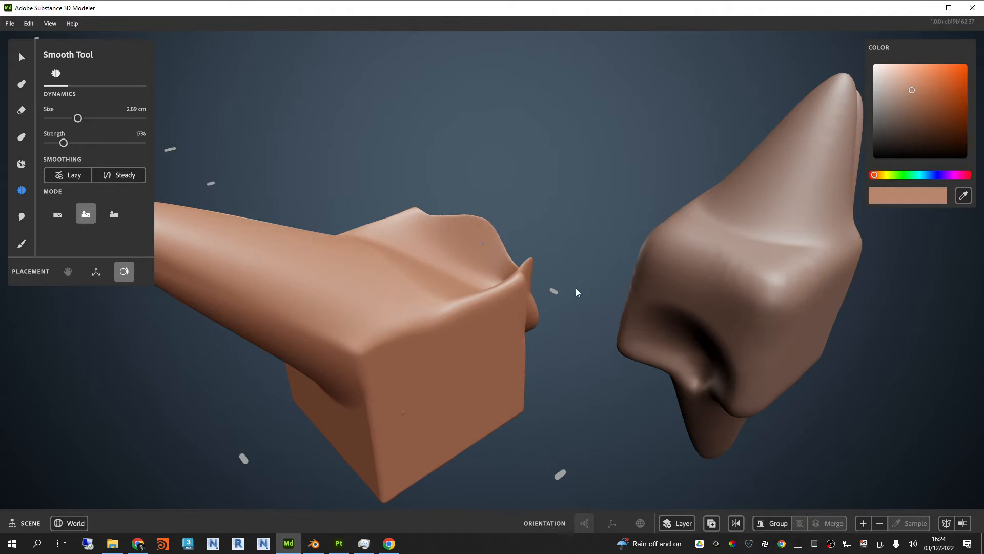
left_click_drag(578, 291, 493, 292, "alt")
scroll(472, 261, "down", 4)
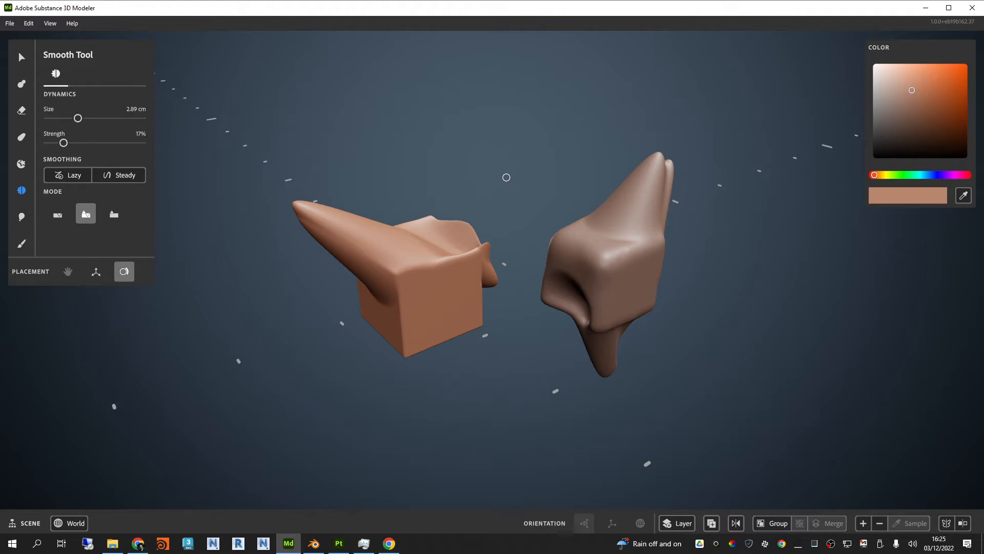
right_click_drag(534, 233, 559, 238)
Step: Start a new scene with the Clay tool's cube primitive
left_click(10, 23)
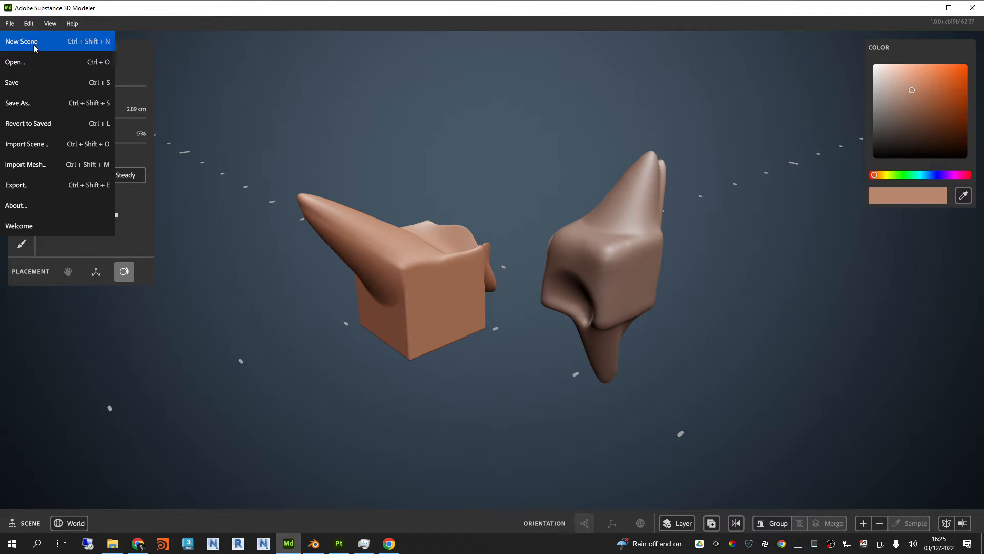
left_click(20, 45)
left_click(484, 309)
scroll(499, 269, "up", 3)
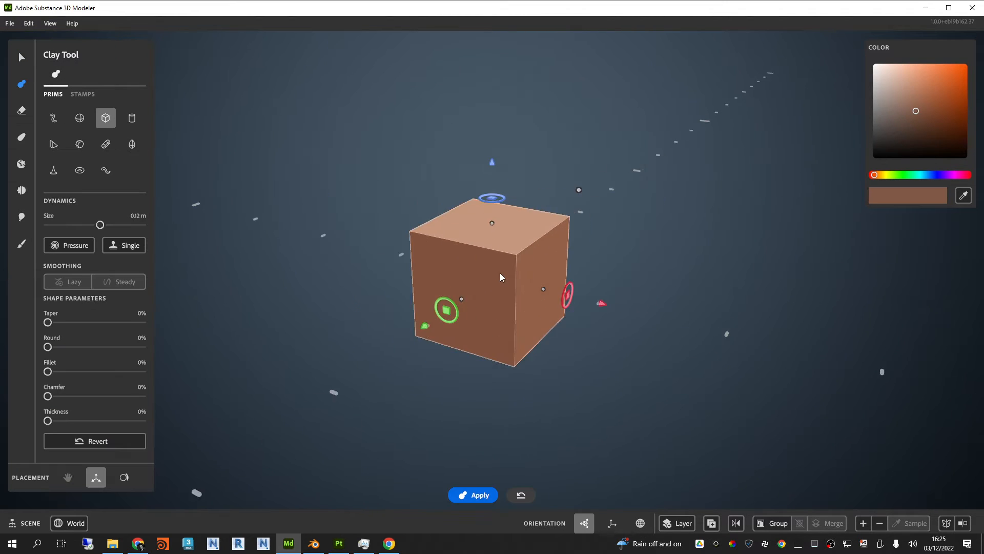
Step: Set the cube primitive's taper to 19% and raise it along the vertical axis
right_click_drag(666, 251, 633, 253)
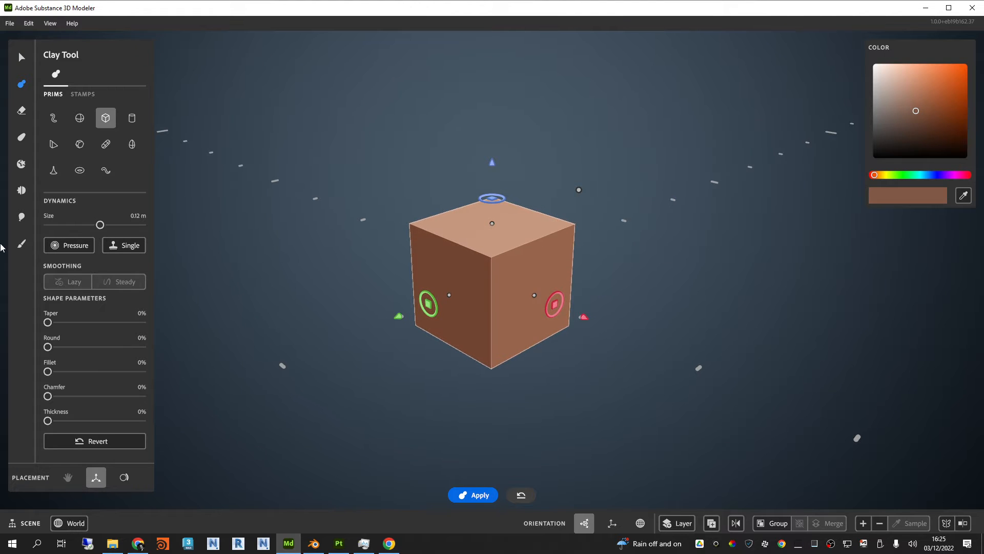
left_click_drag(48, 323, 66, 323)
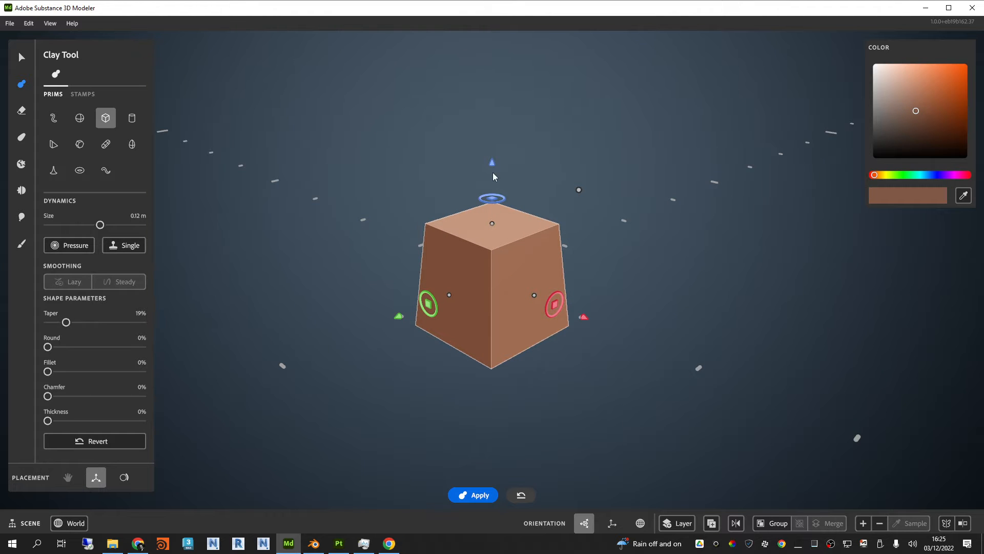
left_click_drag(493, 165, 504, 106)
Step: Rotate the tapered cube upside down so that its wider end faces up
right_click_drag(663, 336, 491, 238)
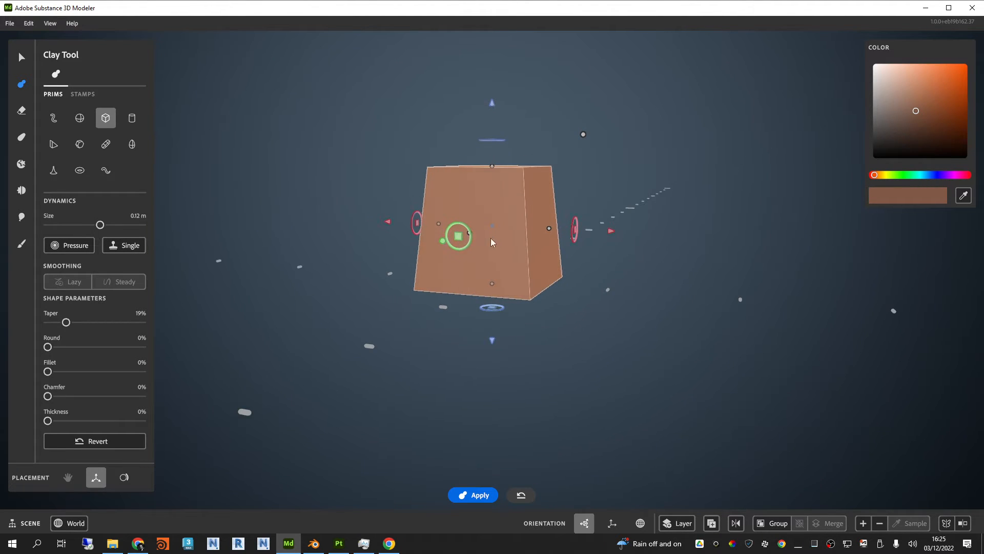
left_click_drag(464, 229, 424, 317)
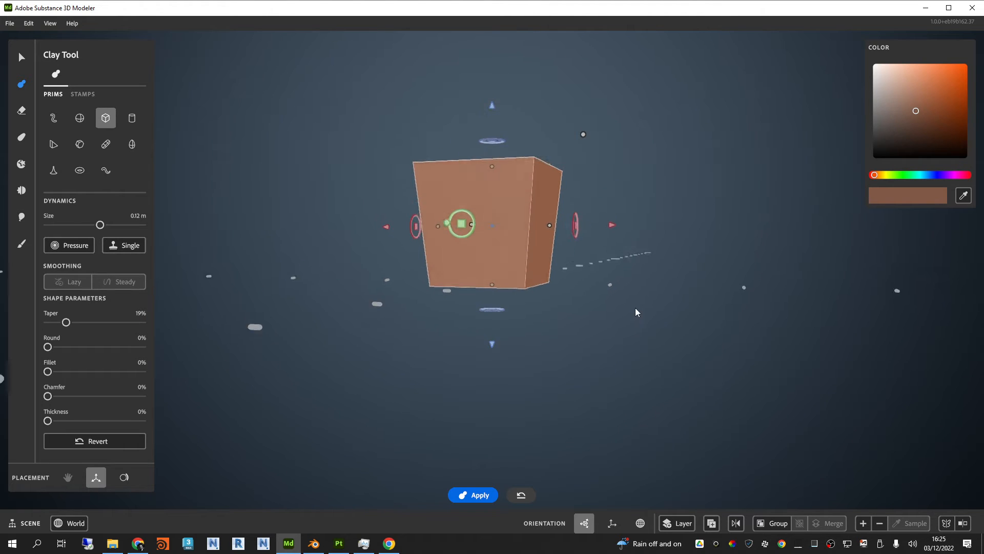
right_click_drag(492, 343, 437, 392)
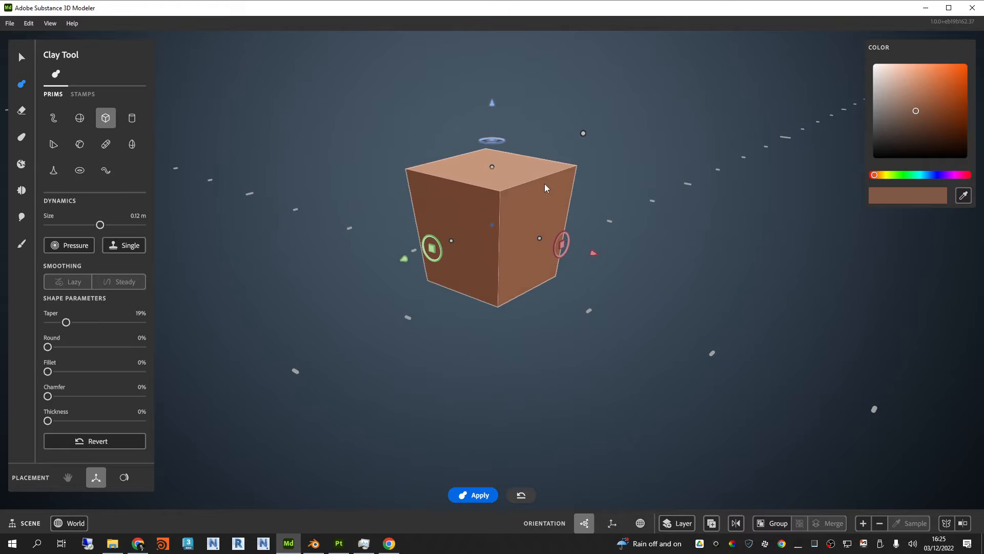
middle_click_drag(544, 184, 531, 275)
right_click_drag(531, 274, 547, 295)
Step: Set the tapered cube's Round to 33% and its Fillet to 18%
scroll(540, 285, "up", 2)
mouse_move(547, 296)
middle_mouse_down()
mouse_move(542, 271)
mouse_move(544, 285)
middle_mouse_up()
left_click_drag(56, 348, 80, 348)
right_click_drag(437, 374, 478, 362)
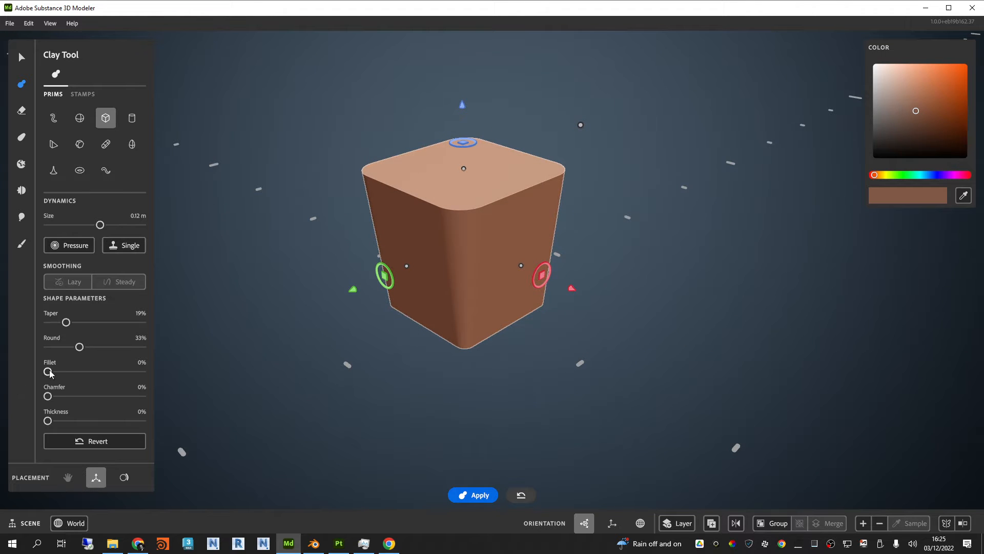
left_click_drag(49, 373, 65, 372)
scroll(433, 247, "up", 2)
right_click_drag(433, 248, 480, 245)
Step: Open the reference image SciFiBox1.jpg, move its window out of the way, and return to the rounded cube
left_click(111, 547)
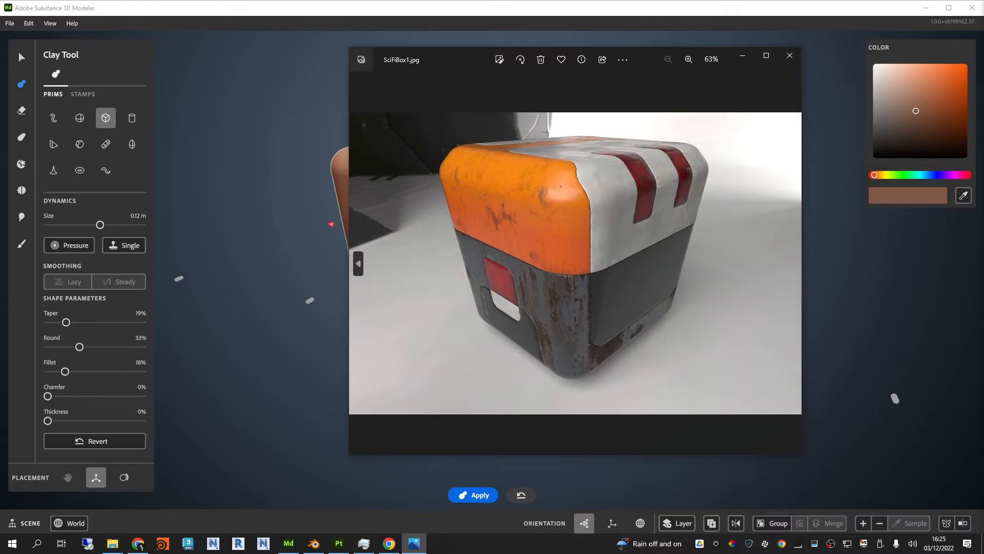
left_click_drag(646, 59, 983, 113)
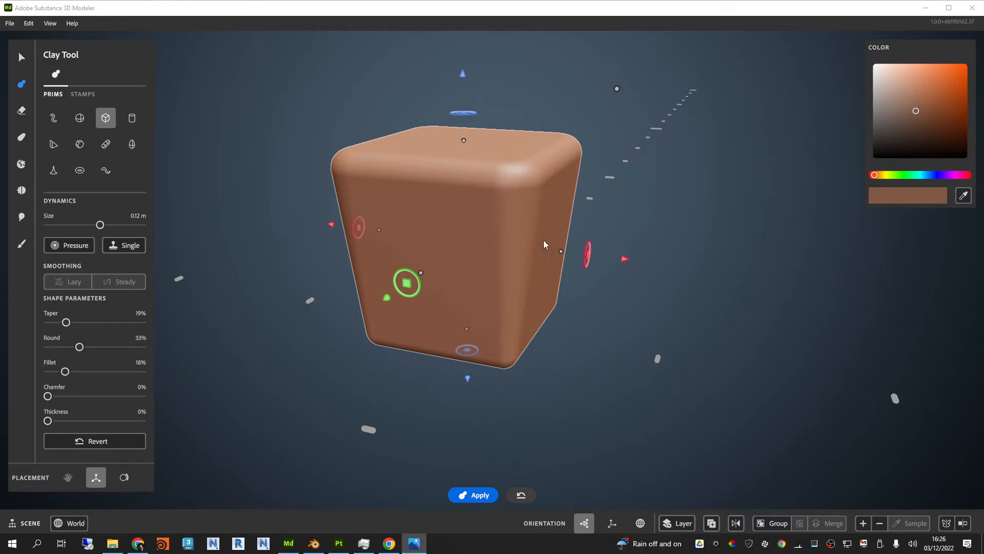
left_click(578, 217)
left_click_drag(552, 219, 519, 211, "alt")
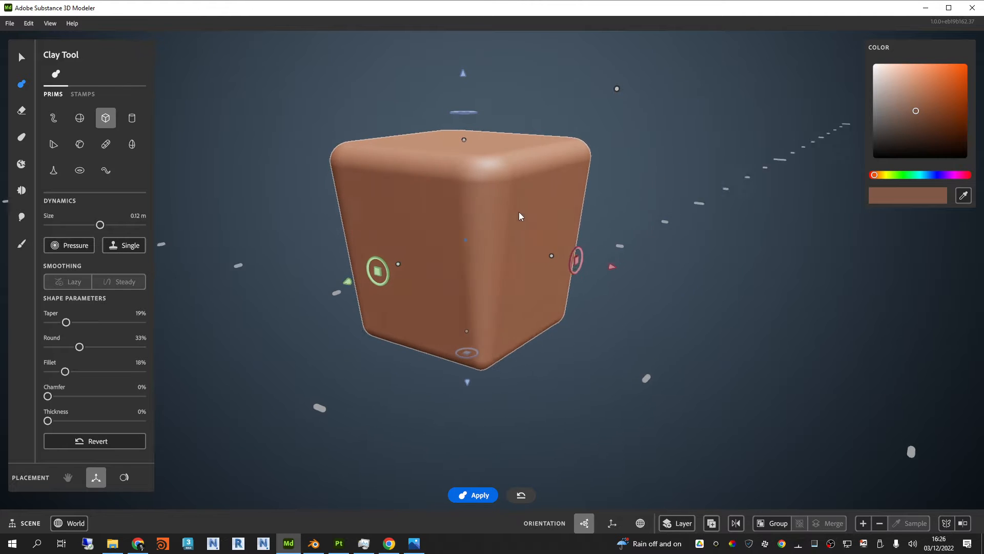
middle_click_drag(518, 211, 512, 231, "alt")
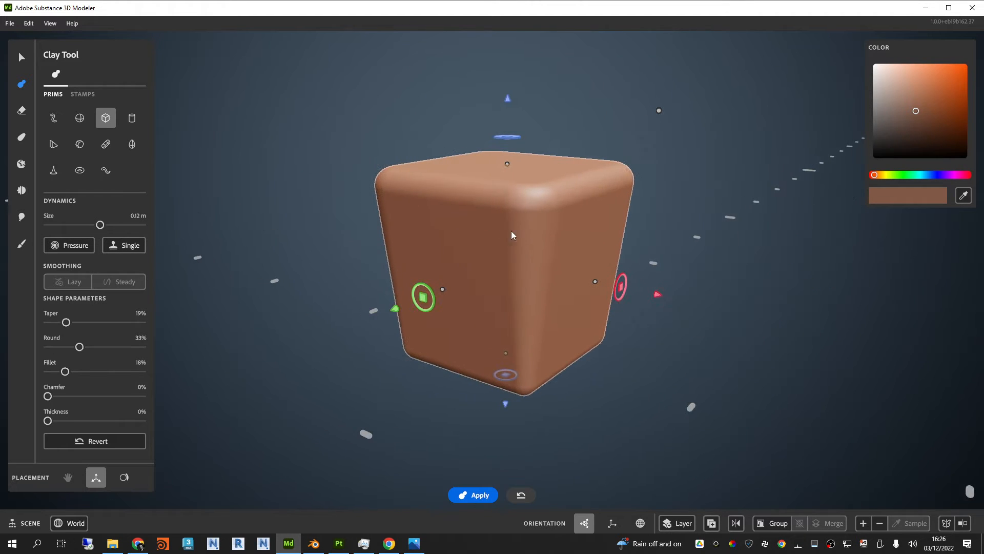
Step: Increase the rounded cube's resolution by two levels
scroll(502, 235, "up", 3)
mouse_move(502, 235)
left_mouse_down("alt")
mouse_move(503, 278)
mouse_move(496, 273)
mouse_move(506, 254)
left_mouse_up("alt")
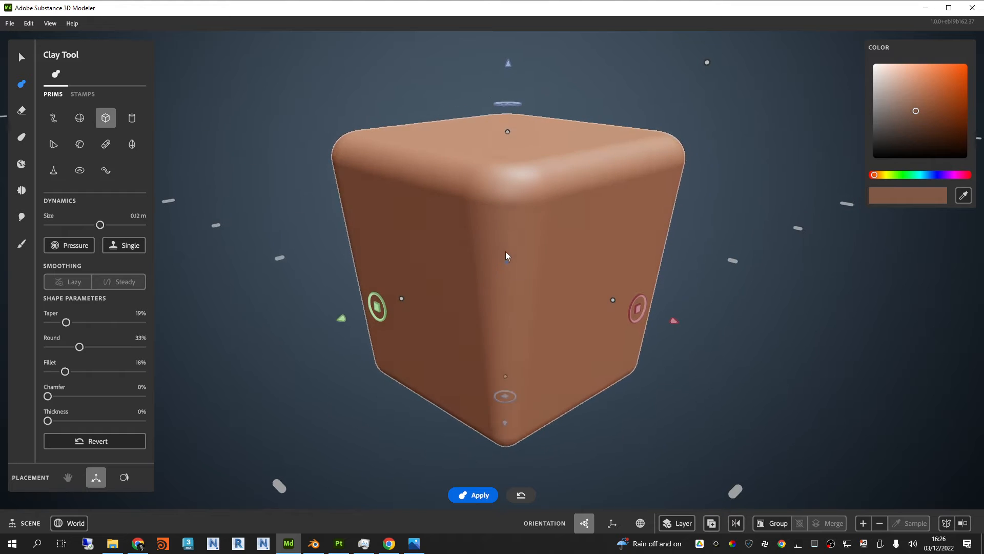
left_click(863, 523)
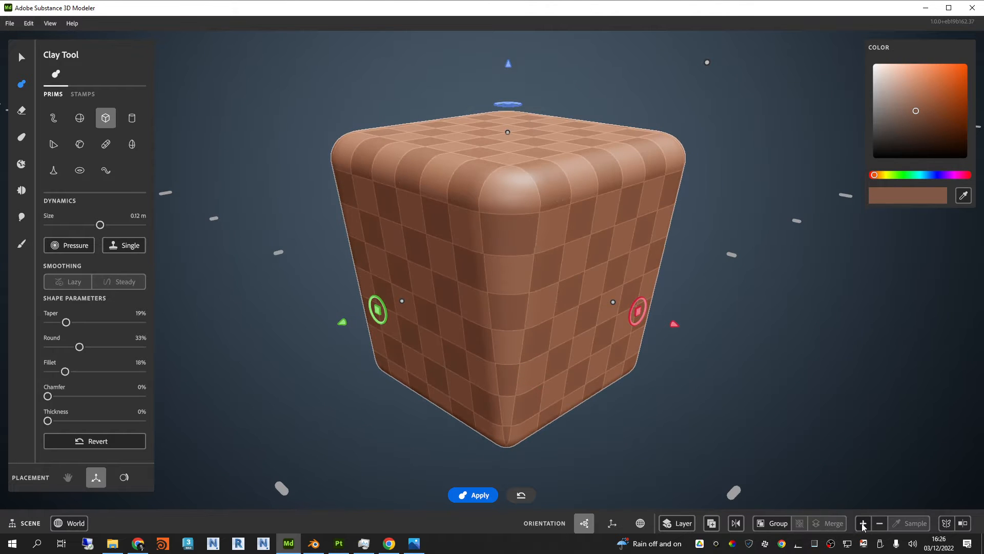
left_click(863, 523)
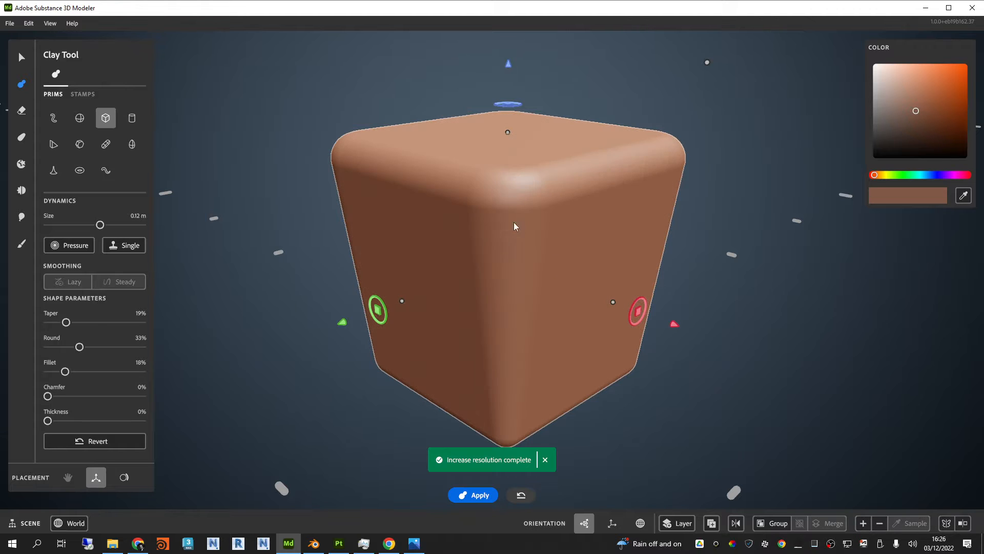
scroll(564, 246, "down", 2)
mouse_move(565, 246)
left_mouse_down("alt")
mouse_move(581, 255)
mouse_move(565, 249)
left_mouse_up("alt")
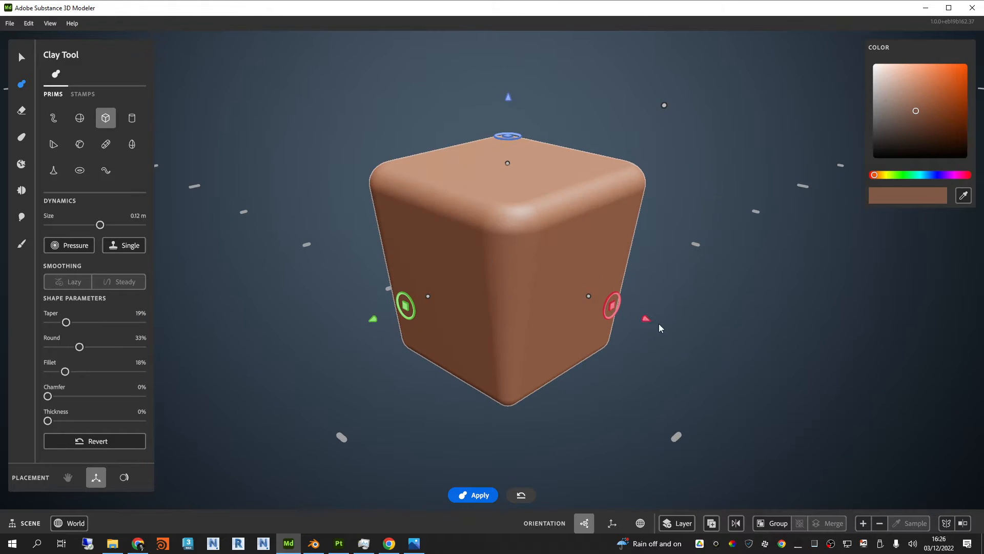
Step: Try moving the cube along its red axis, undo that, and increase its resolution one more level
left_click_drag(652, 322, 715, 342)
key("ctrl+z")
left_click(866, 523)
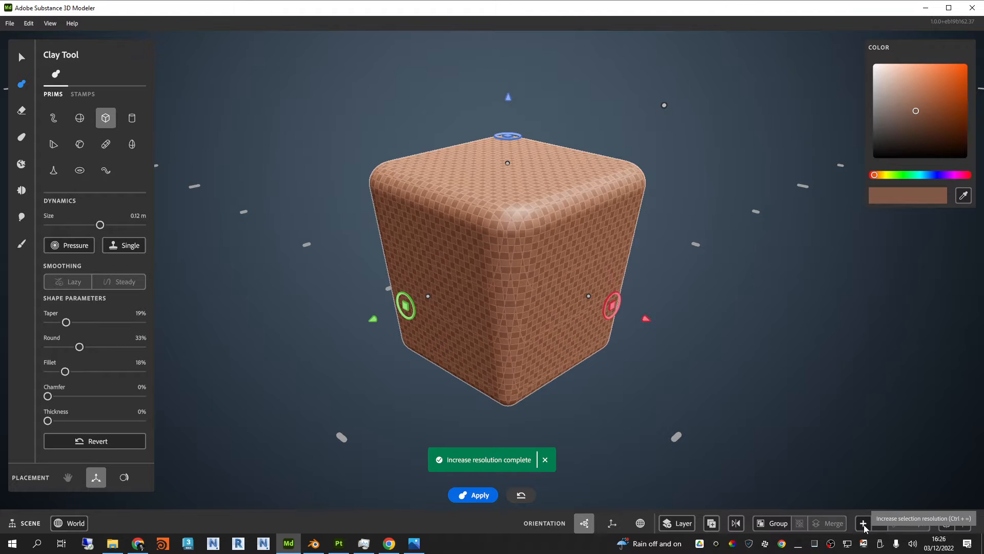
Step: Set the cube's Chamfer to 10% to bevel its edges
scroll(533, 317, "up", 2)
mouse_move(533, 317)
left_mouse_down("alt")
mouse_move(551, 292)
mouse_move(529, 316)
left_mouse_up("alt")
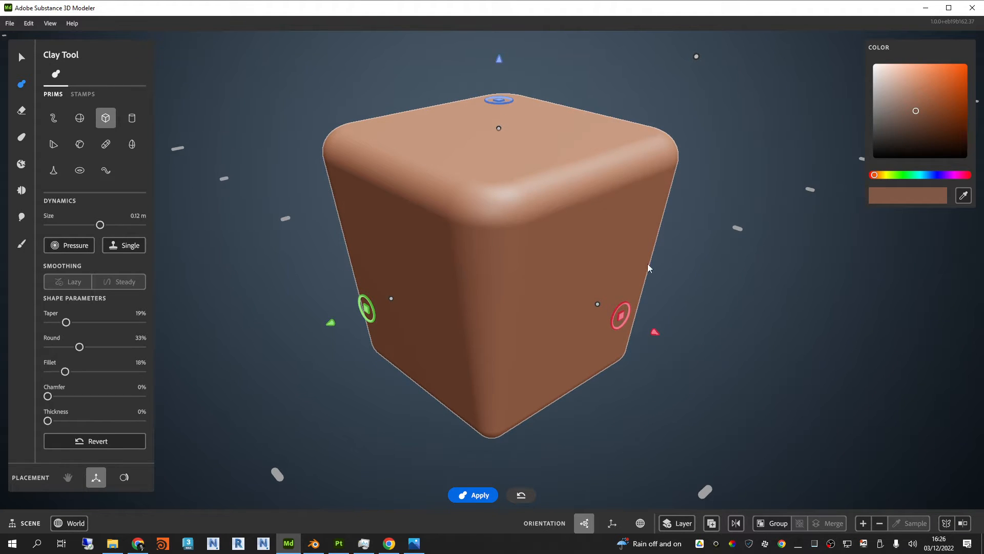
mouse_move(569, 242)
right_mouse_down()
mouse_move(590, 358)
mouse_move(577, 227)
mouse_move(585, 246)
right_mouse_up()
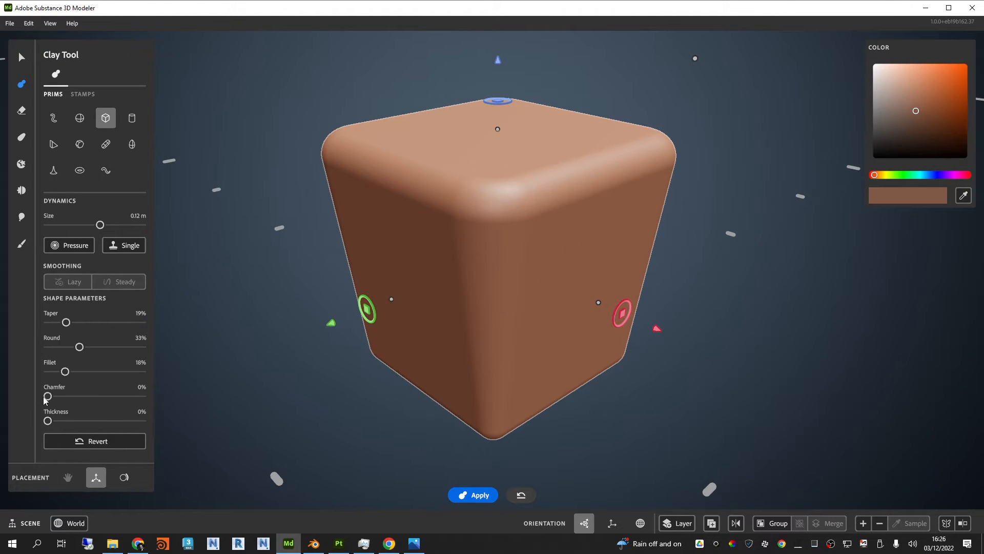
left_click_drag(50, 397, 58, 397)
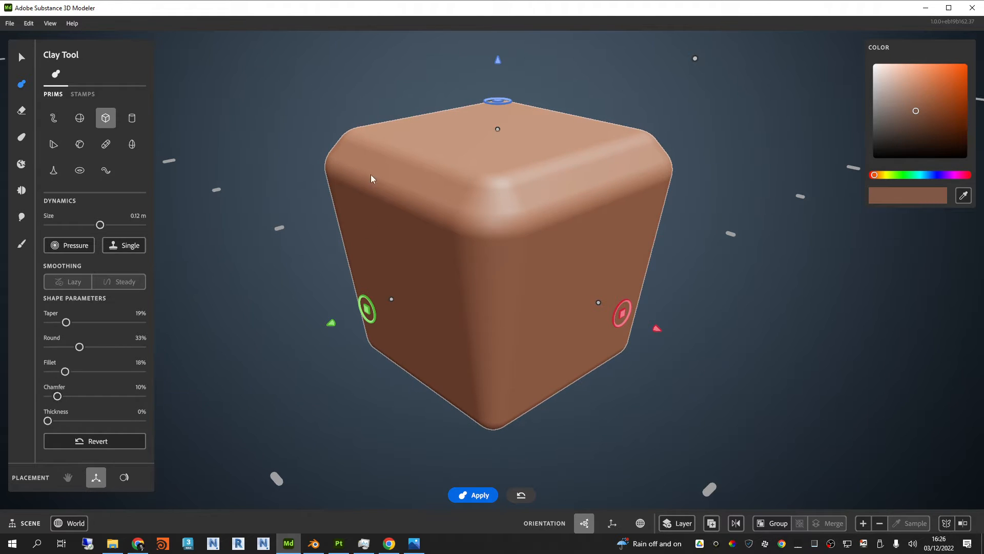
Step: Set the cube's Round to 51% and widen it slightly along its red axis to a size of 0.14 m
right_click_drag(775, 363, 783, 229)
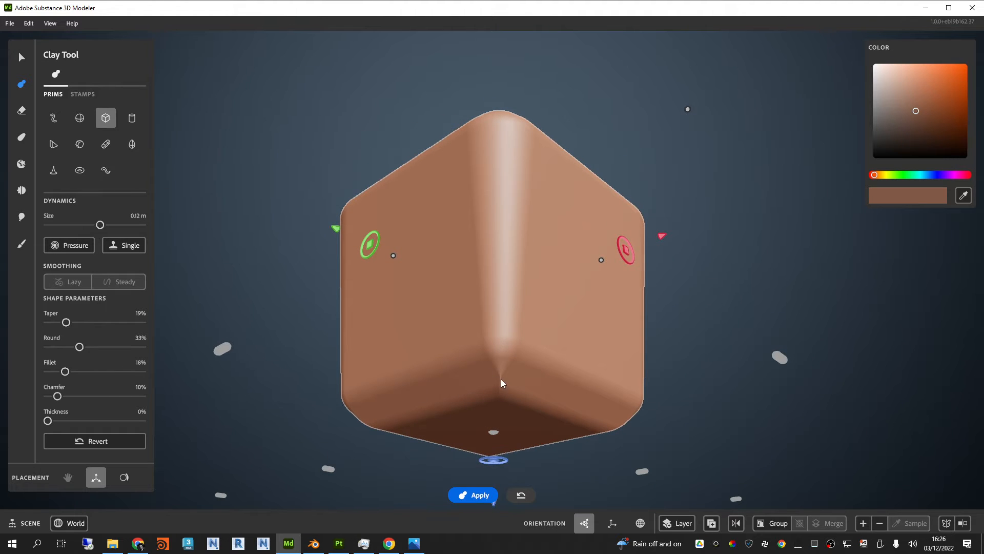
left_click_drag(80, 348, 97, 348)
right_click_drag(646, 300, 741, 364)
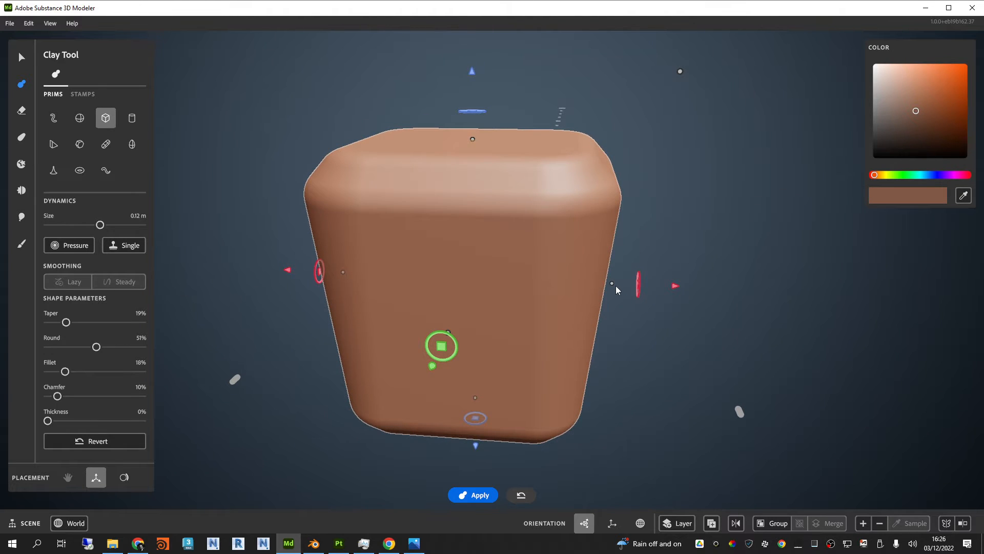
left_click_drag(612, 285, 628, 283)
left_click_drag(820, 283, 739, 291, "alt")
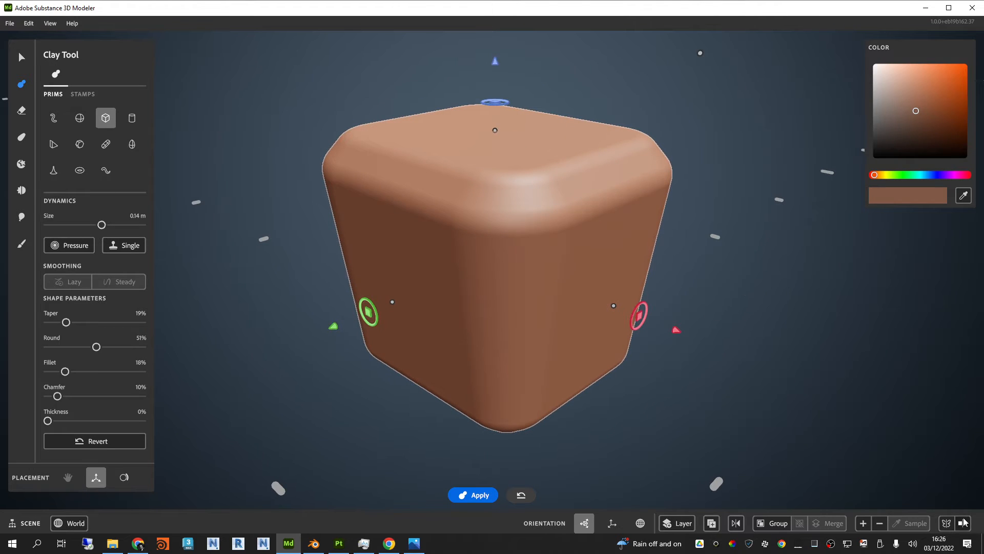
Step: Try the symmetry toggle on the rounded cube, view the shape from several angles, and switch the toggle off again
left_click(949, 525)
scroll(716, 304, "down", 2)
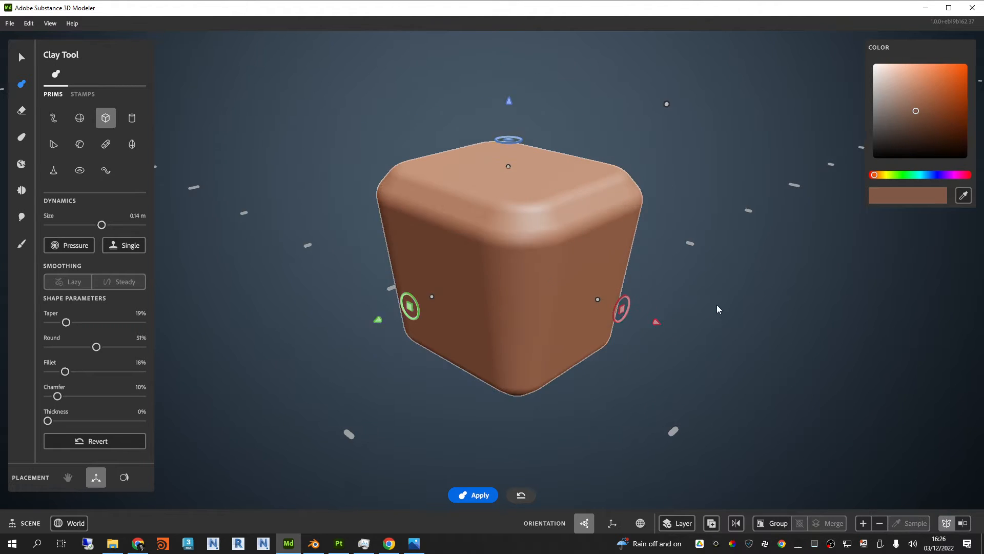
left_click_drag(717, 304, 771, 292, "alt")
scroll(576, 259, "down", 2)
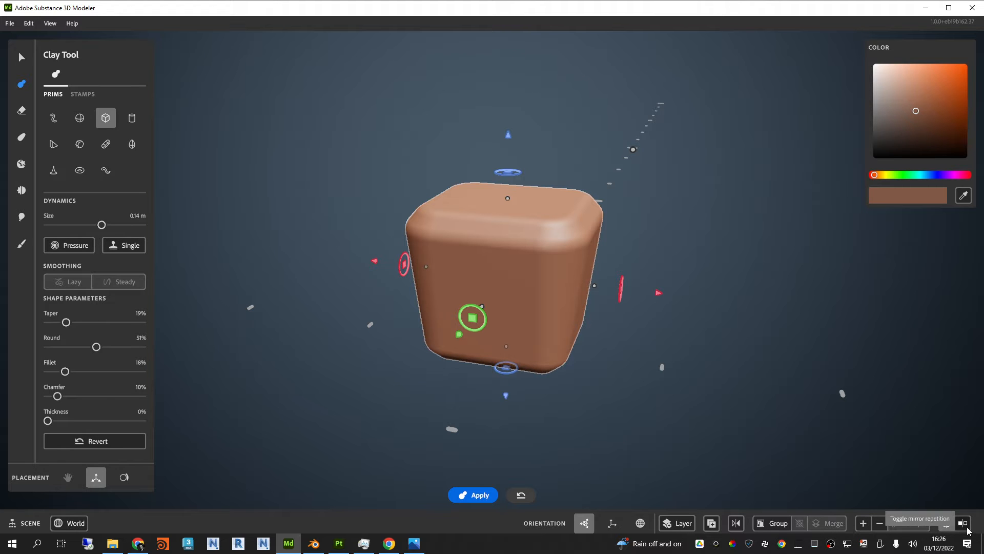
left_click_drag(742, 340, 671, 297, "alt")
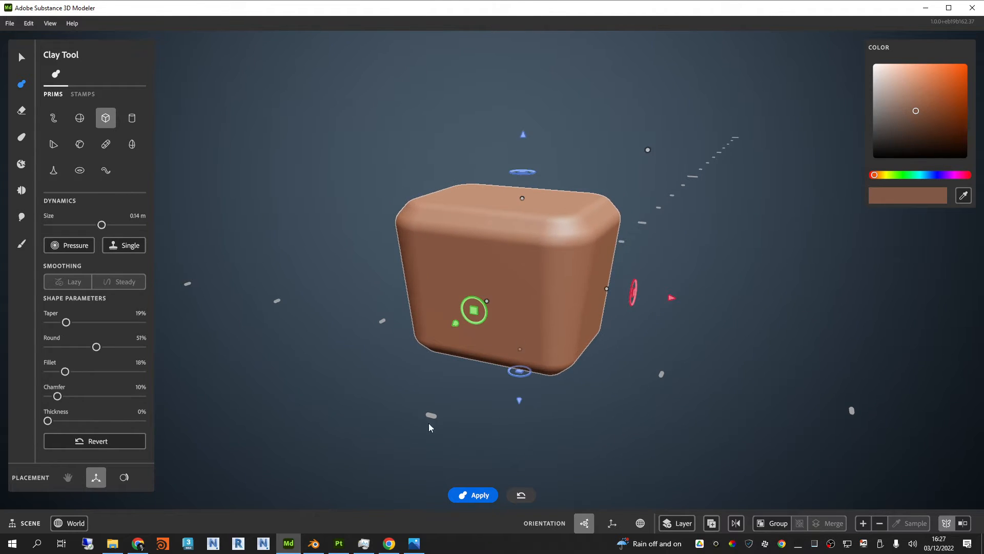
left_click_drag(787, 297, 715, 282, "alt")
right_click_drag(494, 276, 945, 463, "alt")
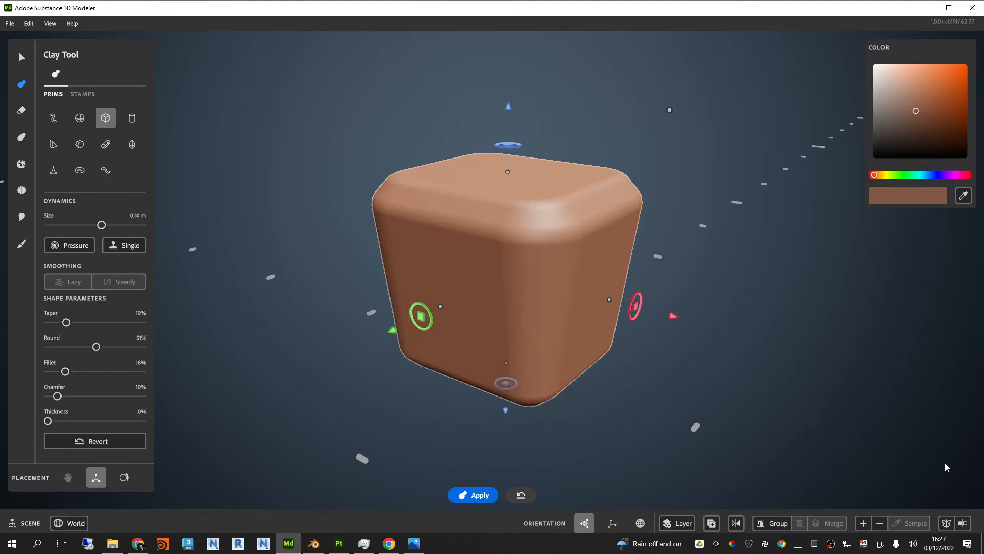
Step: Apply the cube, try moving its shape away from the clay, and undo back past the Round and Chamfer changes
left_click_drag(743, 289, 724, 310, "alt")
left_click_drag(670, 333, 429, 257)
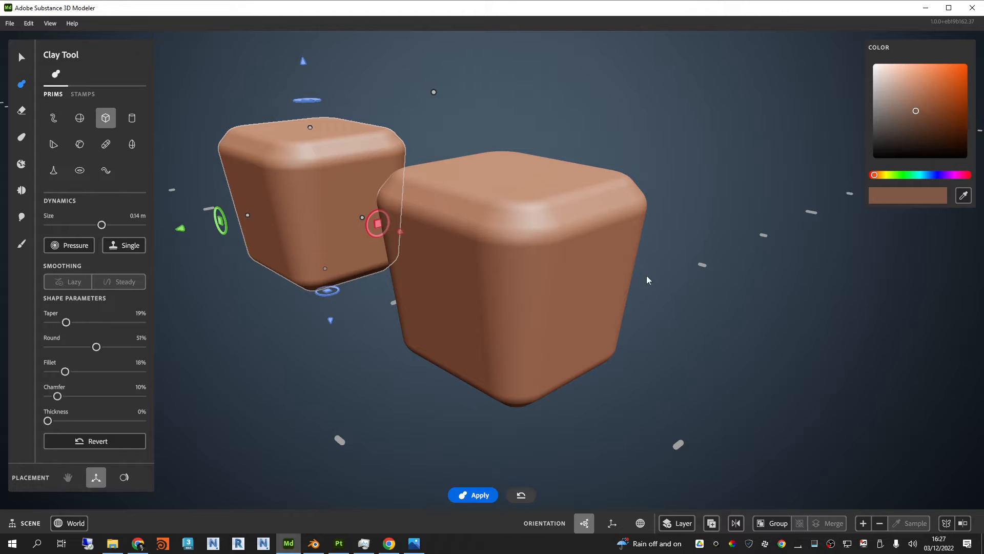
key("ctrl+z")
key("ctrl+z")
left_click_drag(657, 327, 564, 299)
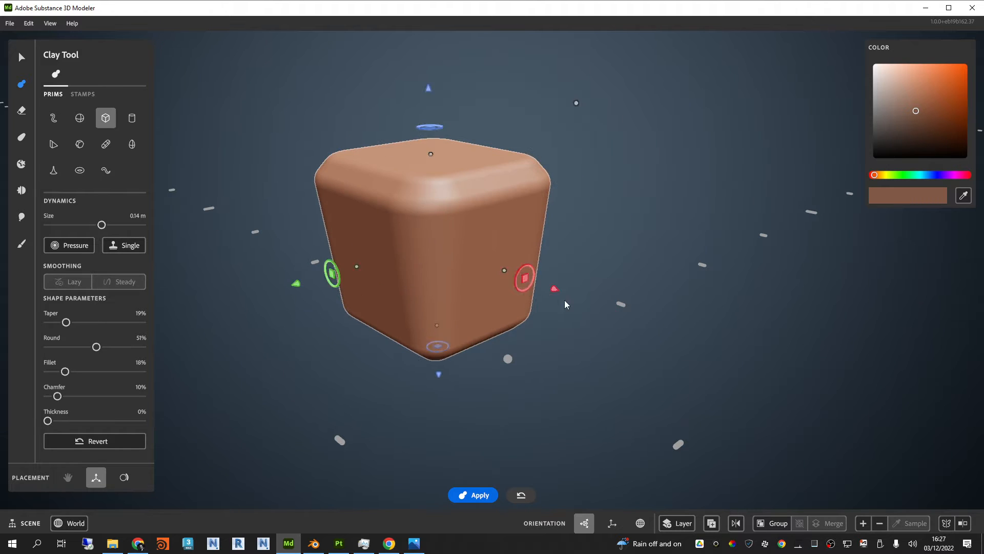
key("ctrl+z")
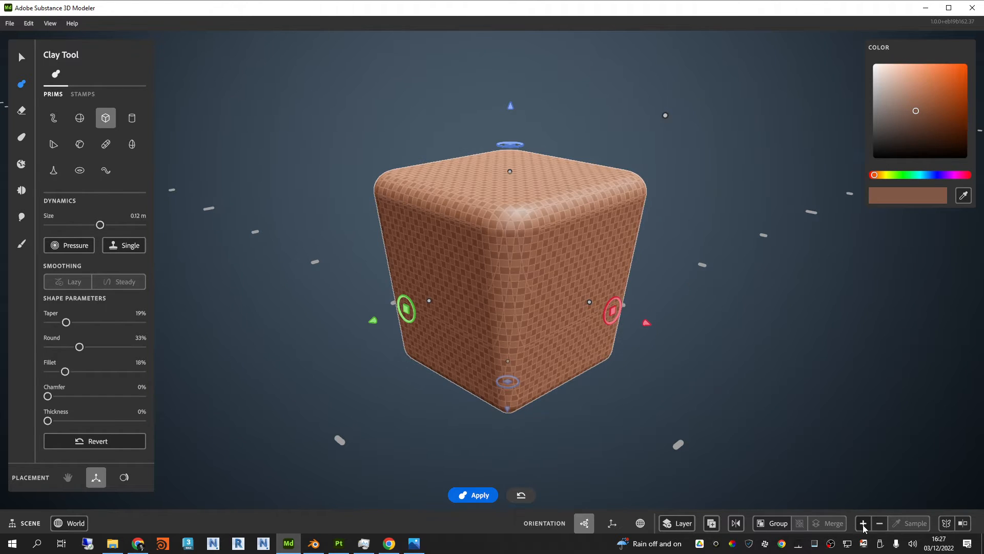
Step: Increase the cube's resolution two more levels, undoing a trial move, and nudge the cube shape slightly along its red axis
left_click(863, 524)
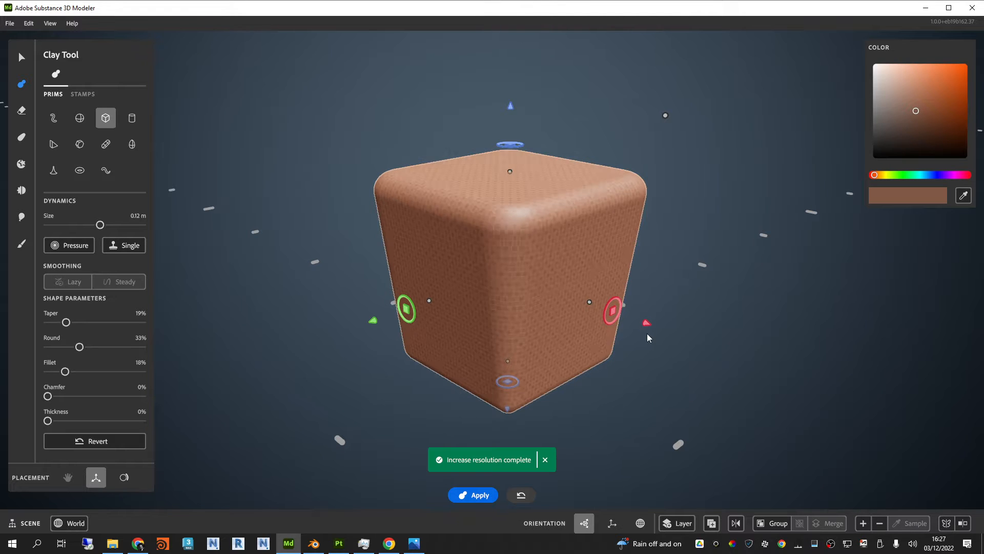
left_click_drag(645, 324, 858, 412)
key("ctrl+z")
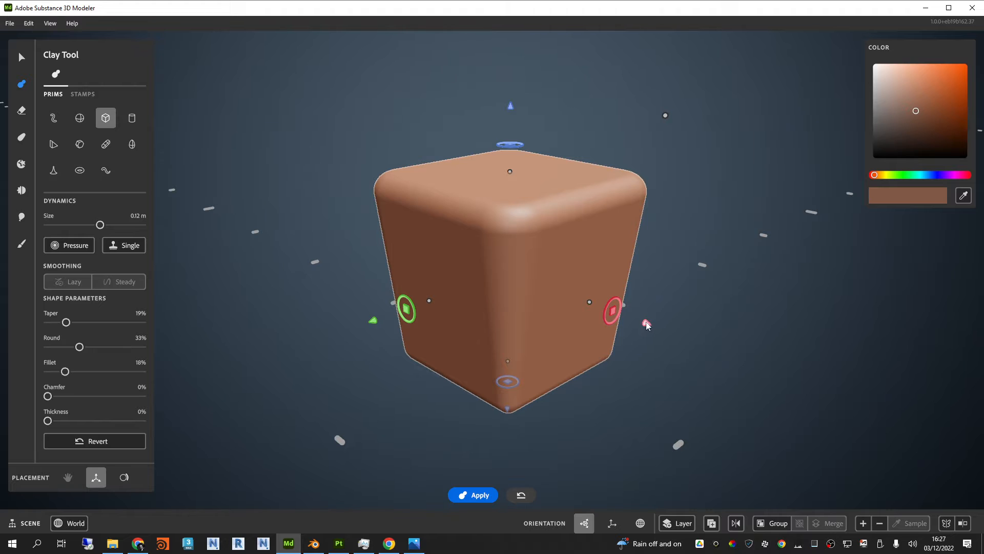
mouse_move(646, 325)
left_mouse_down()
mouse_move(713, 344)
mouse_move(651, 318)
left_mouse_up()
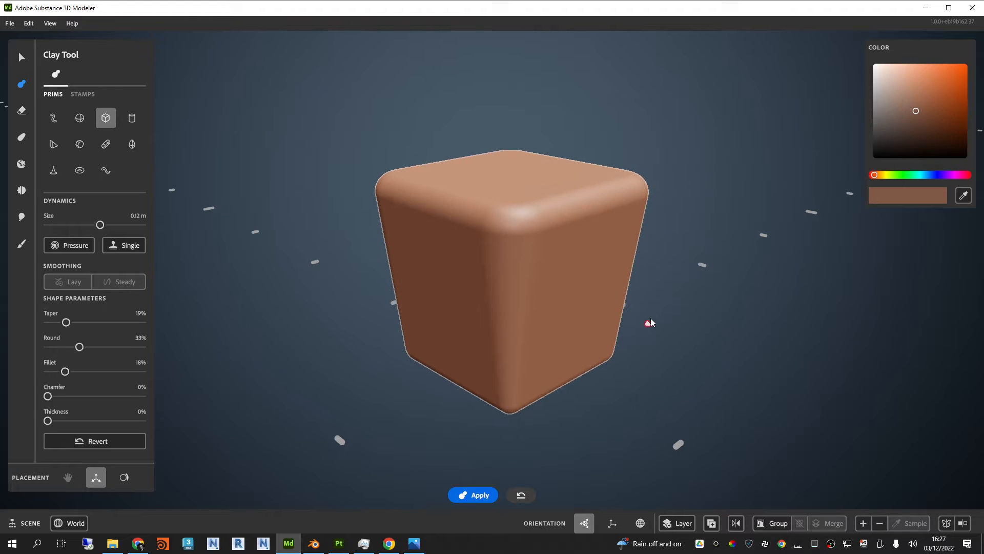
left_click(863, 523)
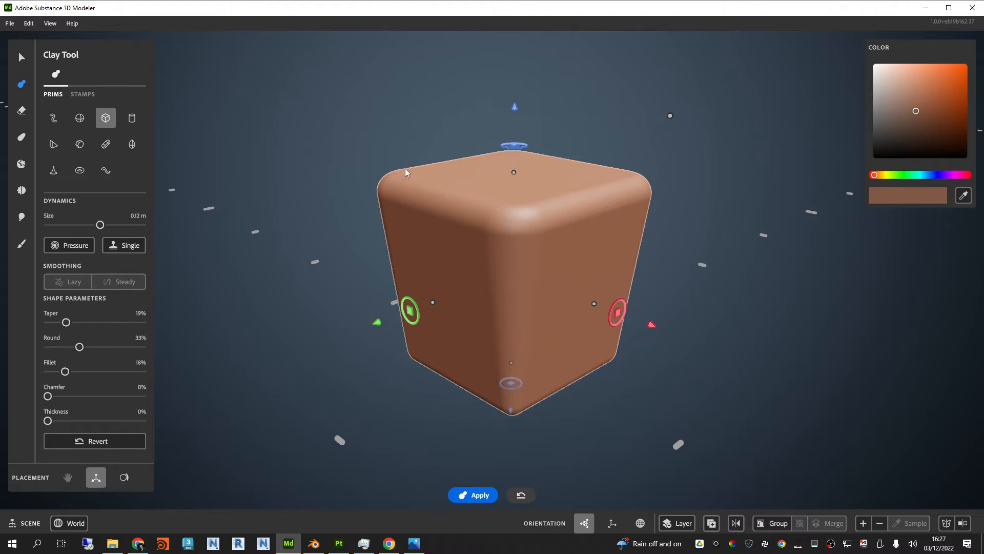
Step: Switch to the Erase tool, shrink the cube-shaped eraser to 0.11 m, and move it along the red axis partly out of the clay
left_click(21, 111)
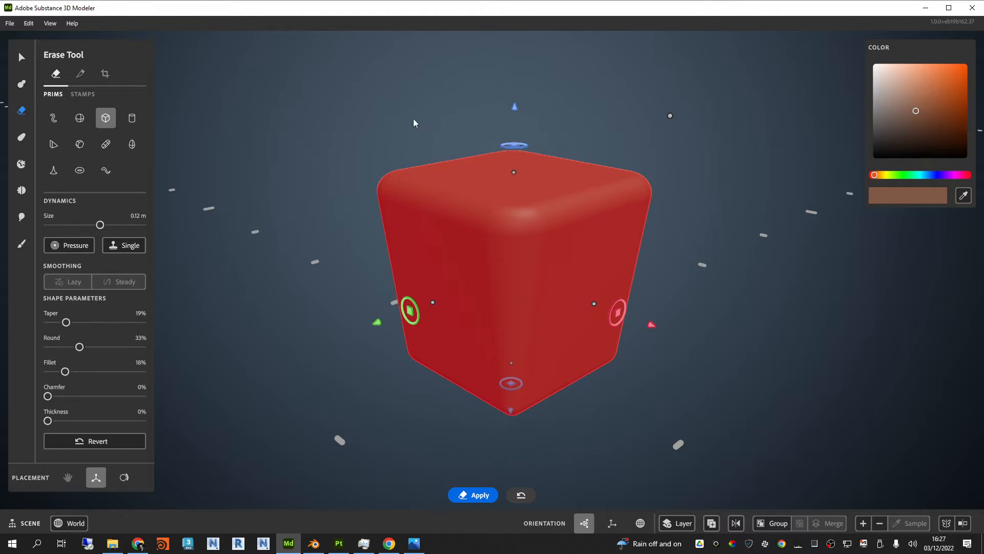
left_click_drag(669, 118, 649, 145)
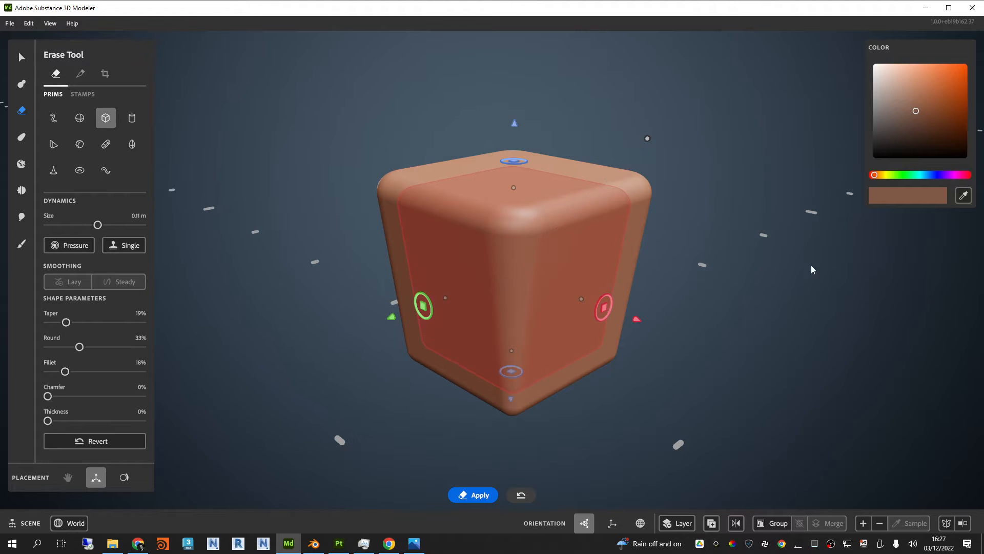
mouse_move(811, 266)
right_mouse_down()
mouse_move(739, 222)
mouse_move(715, 222)
mouse_move(777, 250)
mouse_move(882, 269)
mouse_move(797, 275)
mouse_move(801, 262)
right_mouse_up()
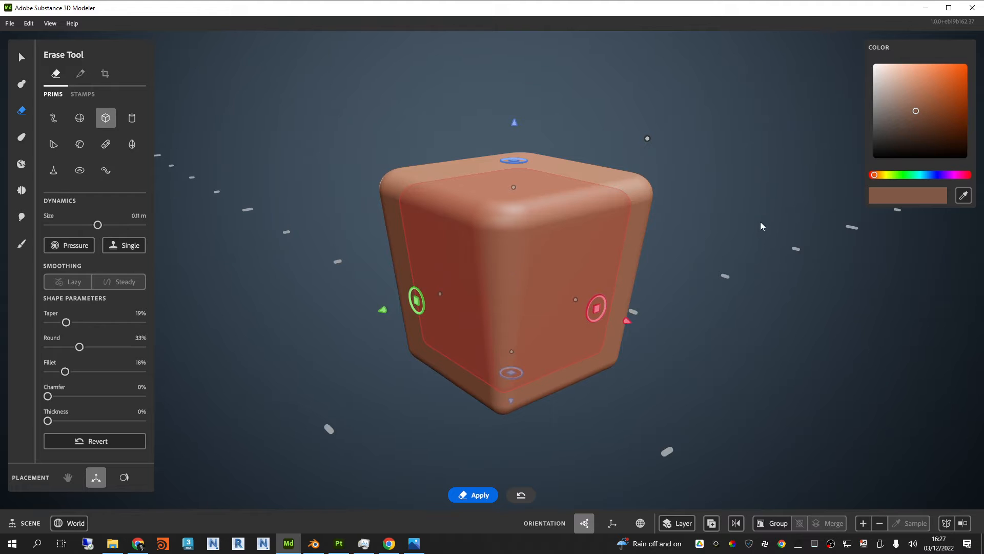
key("super")
key("super")
right_click_drag(712, 246, 720, 265)
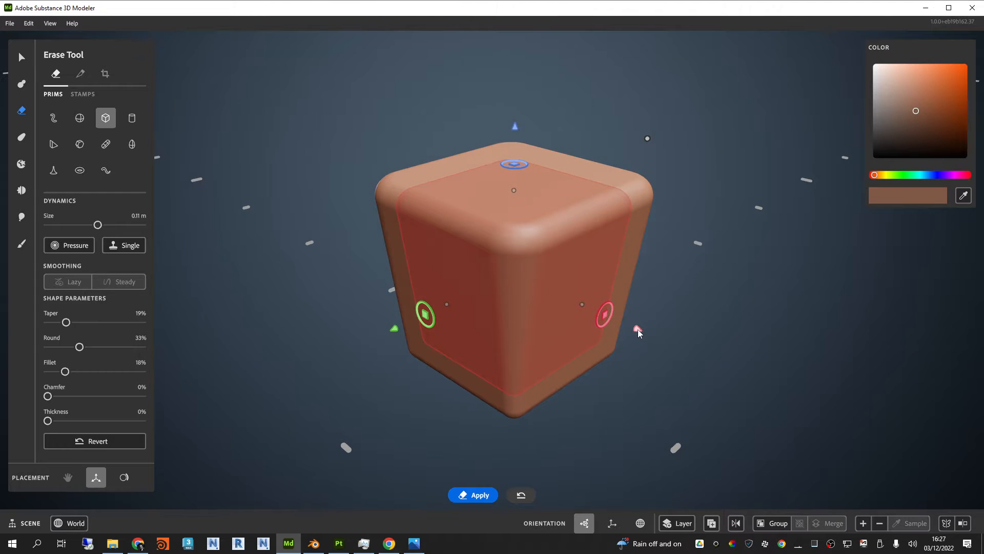
mouse_move(639, 328)
left_mouse_down()
mouse_move(892, 445)
mouse_move(815, 401)
mouse_move(879, 427)
mouse_move(856, 416)
left_mouse_up()
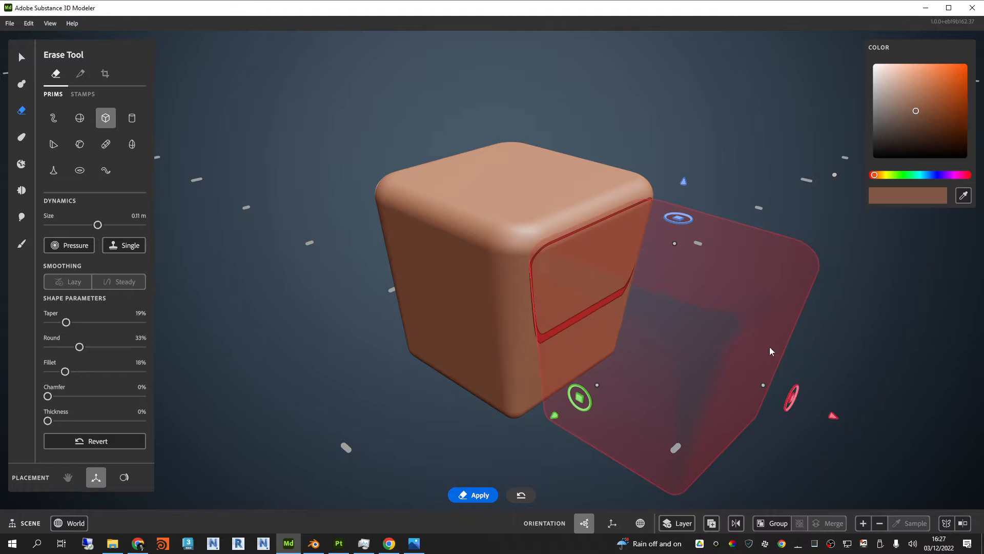
mouse_move(633, 229)
right_mouse_down()
mouse_move(621, 203)
mouse_move(625, 227)
mouse_move(625, 213)
right_mouse_up()
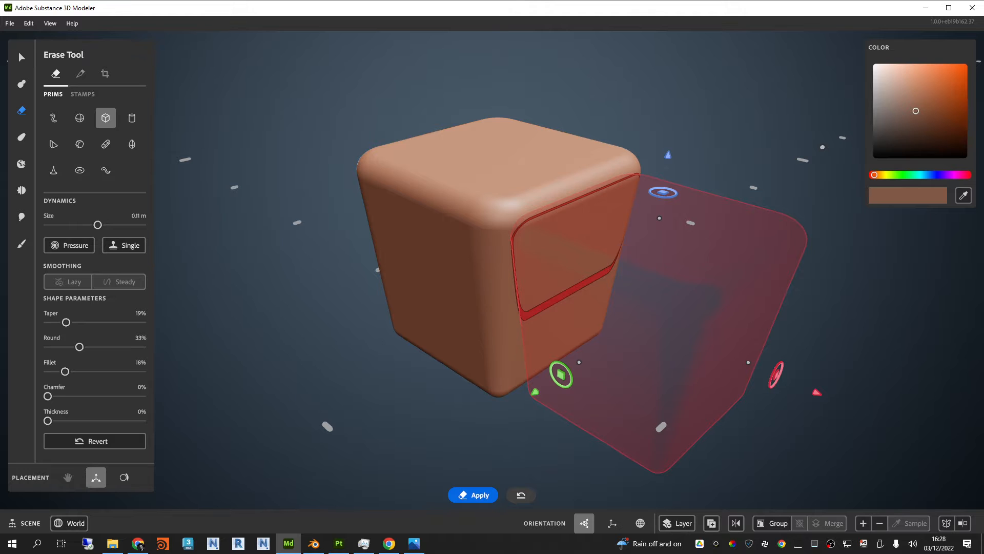
Step: Following the reference image, move the eraser shape deeper into the cube's side along the red axis and raise it above the top
key("alt+Tab")
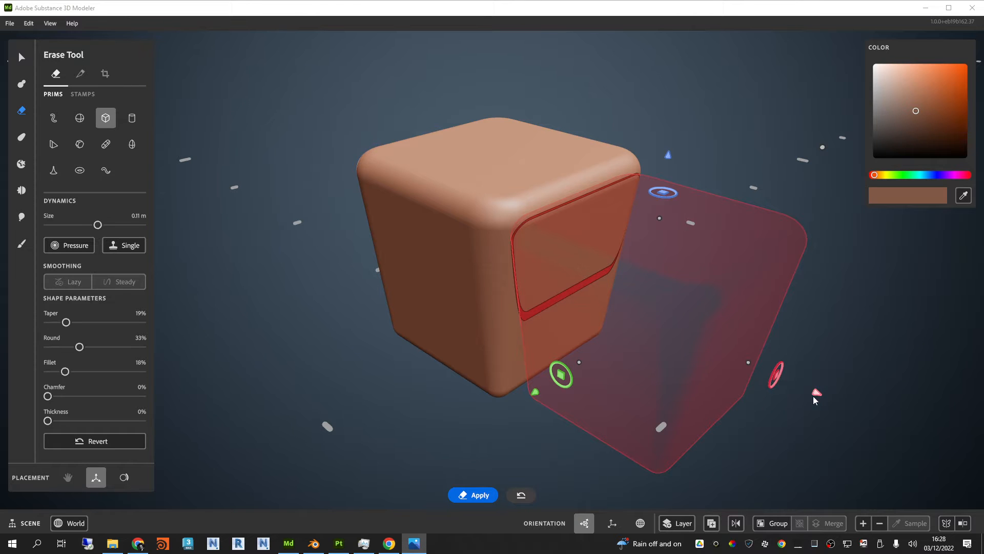
mouse_move(815, 398)
left_mouse_down()
mouse_move(468, 196)
mouse_move(733, 301)
left_mouse_up()
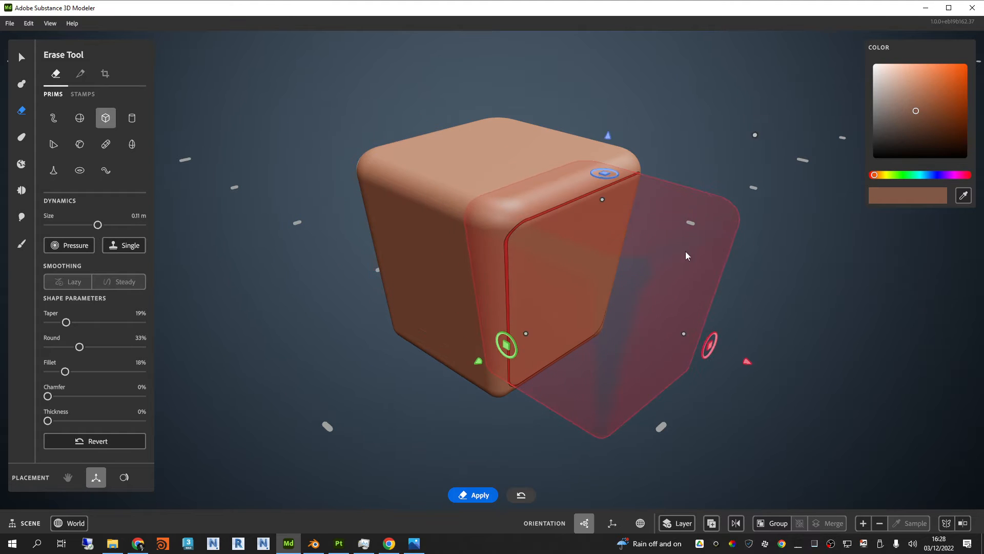
left_click_drag(607, 135, 623, 51)
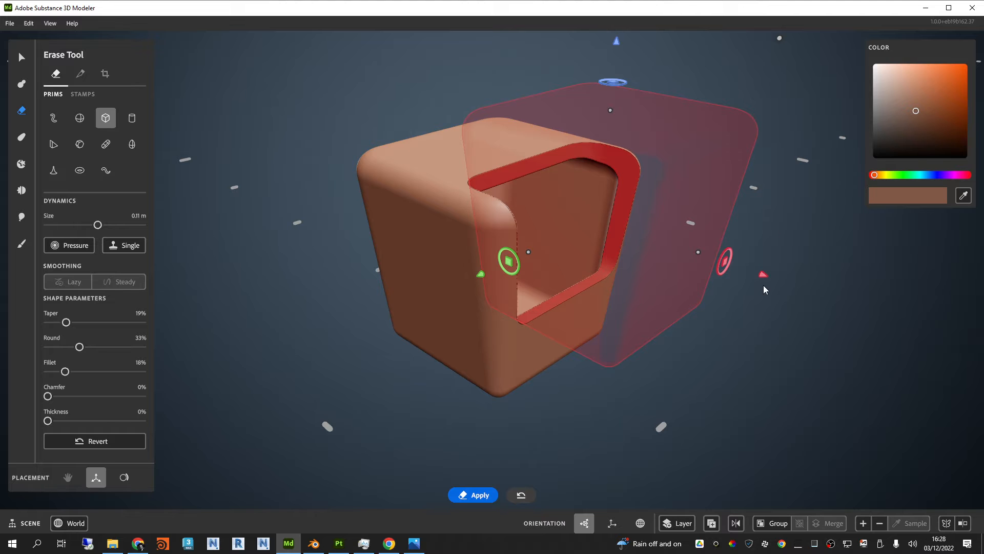
Step: Try cutting the cube with the eraser shape, move the shape aside to inspect the recess, and undo the cut
left_click_drag(764, 277, 965, 345)
mouse_move(659, 424)
left_mouse_down("alt")
mouse_move(620, 431)
mouse_move(675, 417)
mouse_move(764, 458)
mouse_move(738, 482)
mouse_move(647, 459)
left_mouse_up("alt")
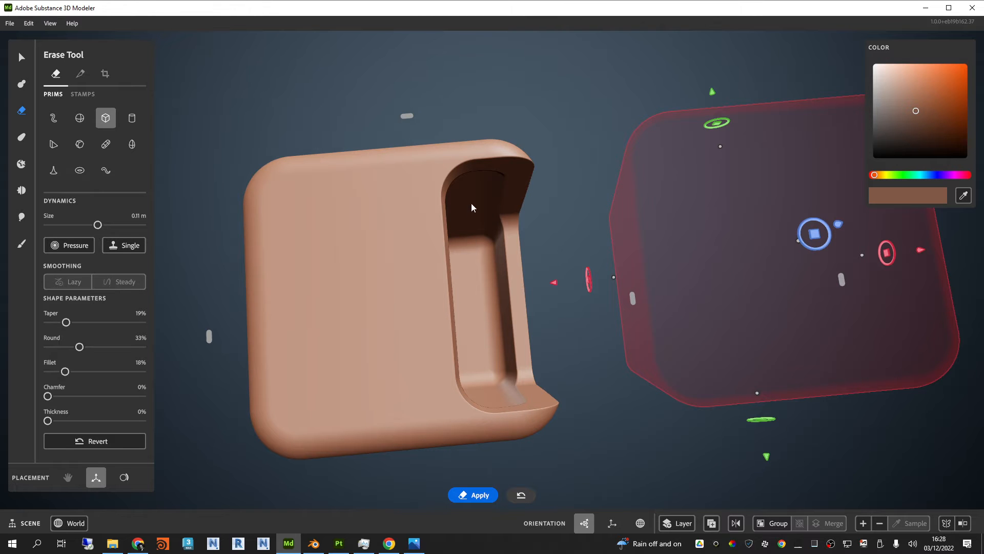
mouse_move(494, 346)
left_mouse_down("alt")
mouse_move(531, 378)
mouse_move(485, 292)
mouse_move(424, 275)
mouse_move(401, 236)
mouse_move(237, 252)
mouse_move(394, 278)
mouse_move(468, 326)
mouse_move(501, 413)
mouse_move(549, 398)
mouse_move(488, 316)
mouse_move(486, 294)
left_mouse_up("alt")
key("ctrl+z")
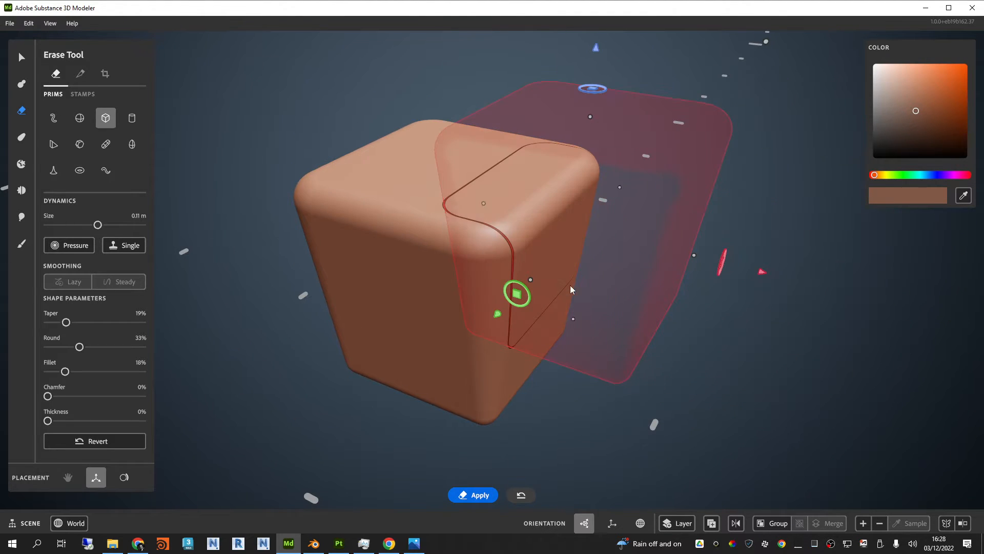
mouse_move(809, 404)
left_mouse_down("alt")
mouse_move(656, 301)
mouse_move(684, 332)
mouse_move(600, 280)
mouse_move(603, 300)
left_mouse_up("alt")
Step: Check the panel divisions in the SciFiBox1.jpg reference and switch from erasing to the Split tool
key("alt+Tab")
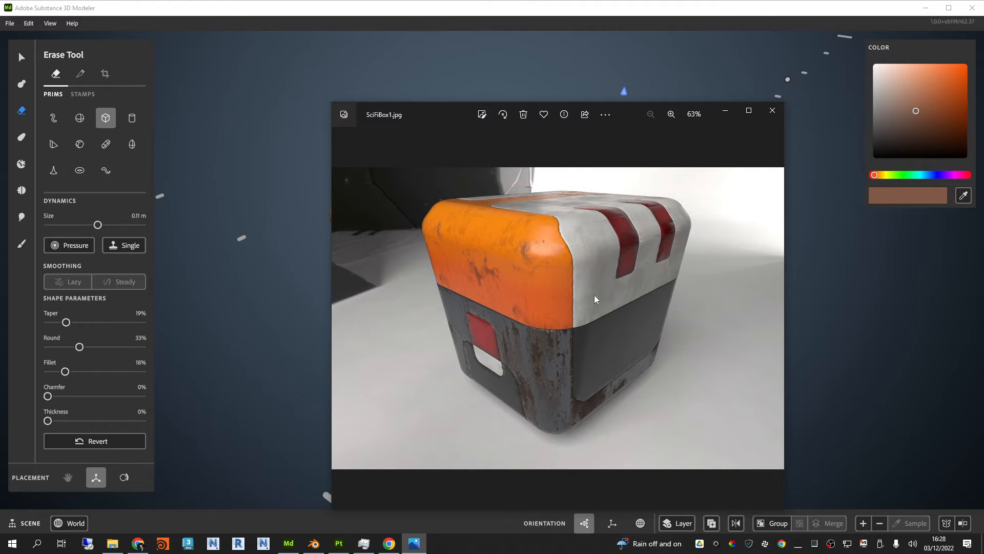
key("alt+Tab")
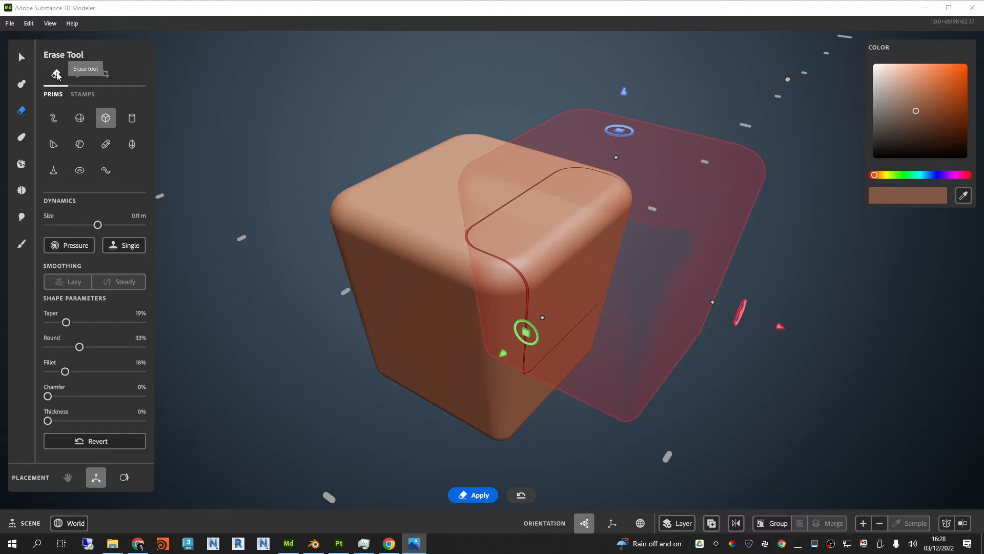
left_click(80, 75)
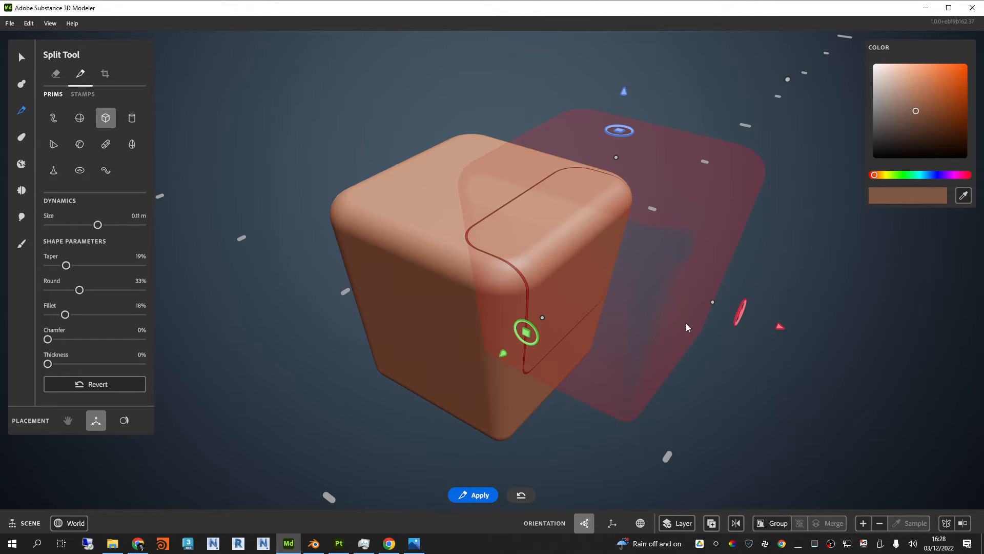
Step: Narrow the split shape along its green axis and stretch it to a size of 0.17 m
right_click_drag(884, 324, 713, 306)
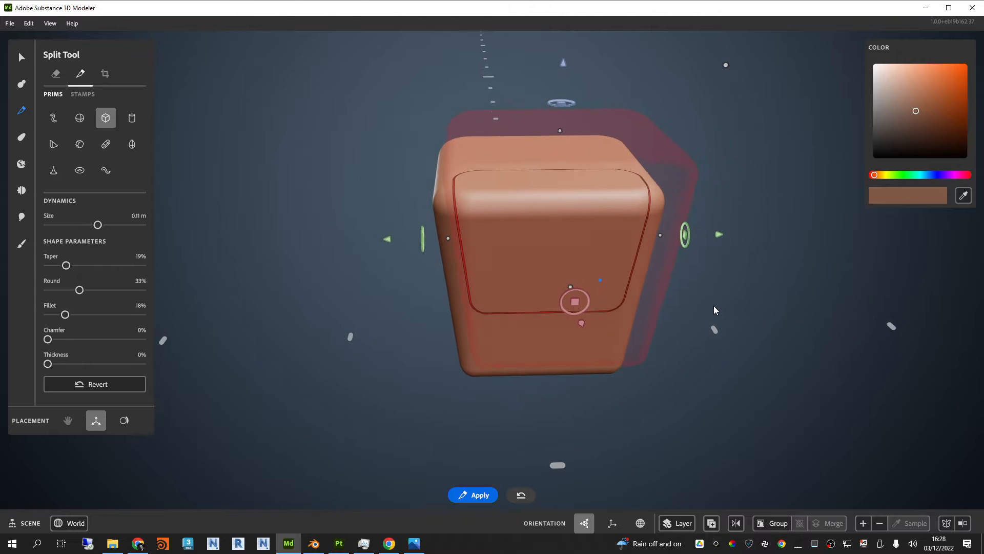
left_click_drag(660, 235, 635, 235)
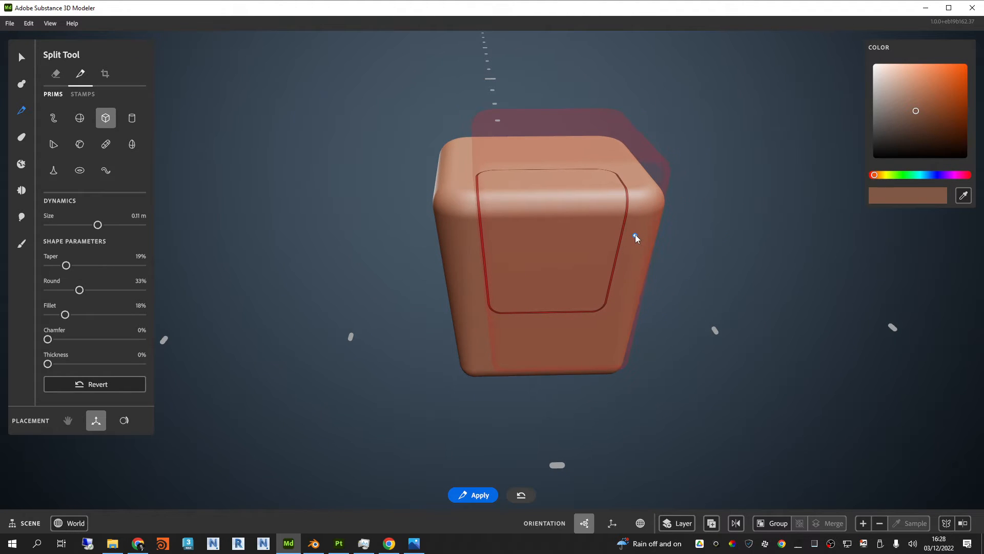
right_click_drag(537, 311, 702, 299)
left_click_drag(488, 218, 435, 209)
right_click_drag(436, 209, 554, 272)
Step: Lower the split shape along the blue axis and shift it along the red axis over the cube's top and side, matching the reference
left_click_drag(561, 47, 569, 91)
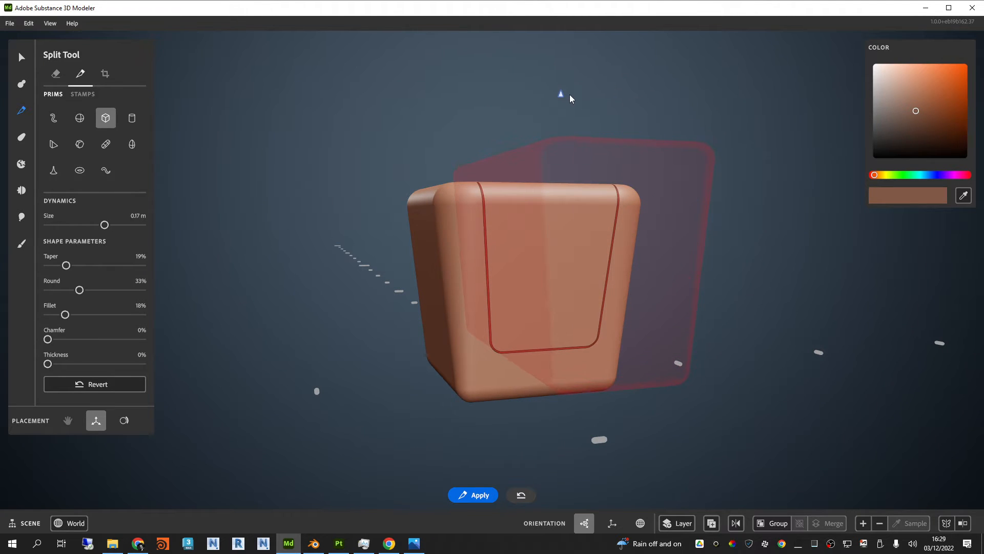
right_click_drag(570, 95, 605, 269)
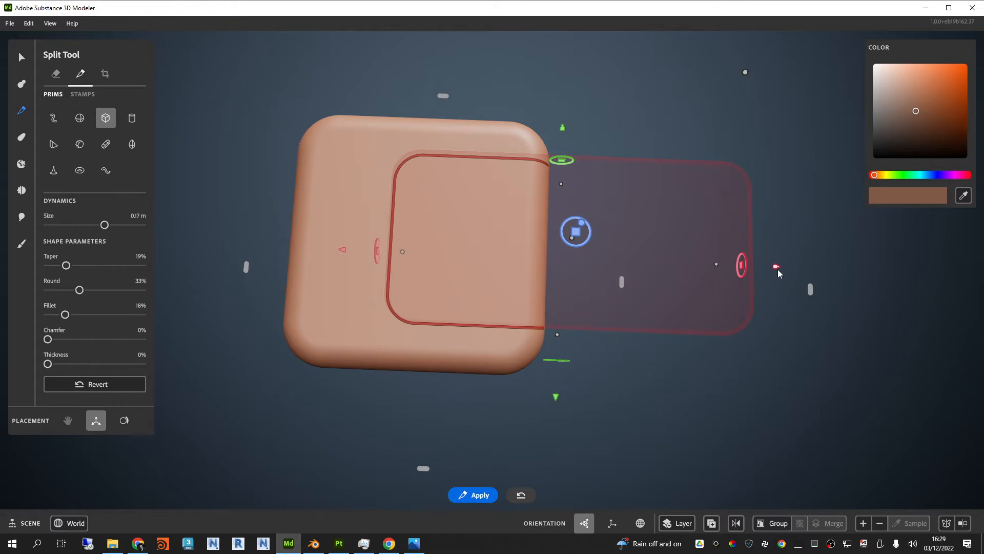
right_click_drag(777, 269, 671, 348)
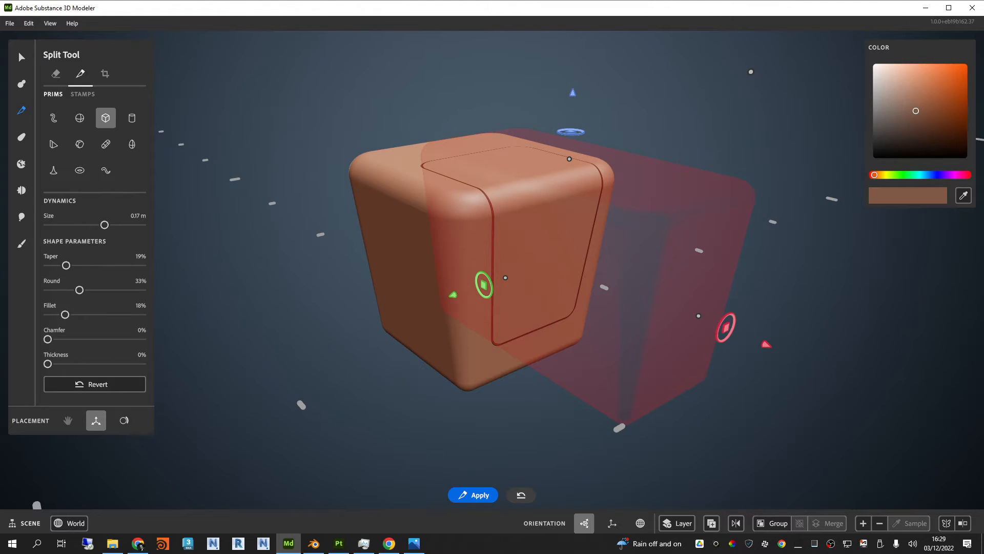
key("alt+Tab")
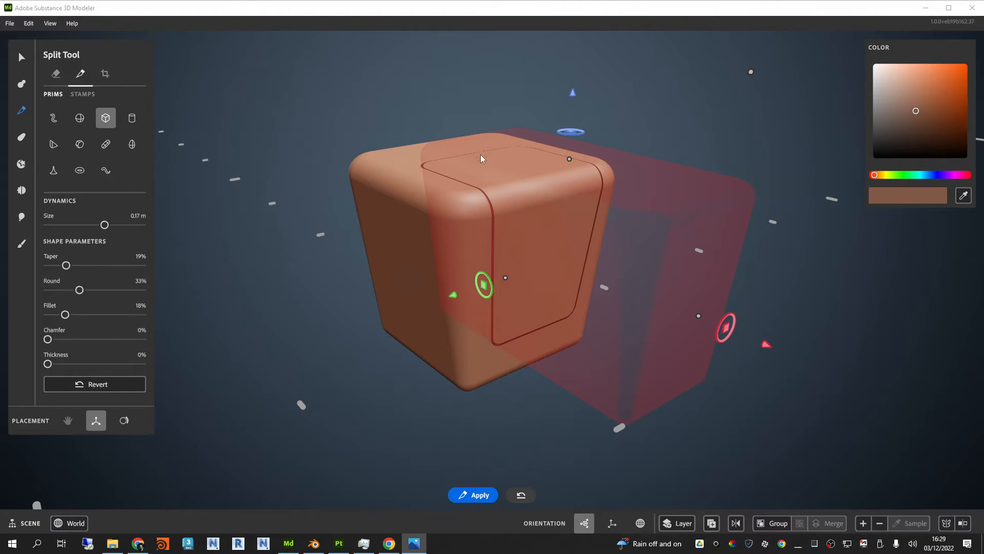
scroll(556, 179, "up", 2)
left_click(576, 194)
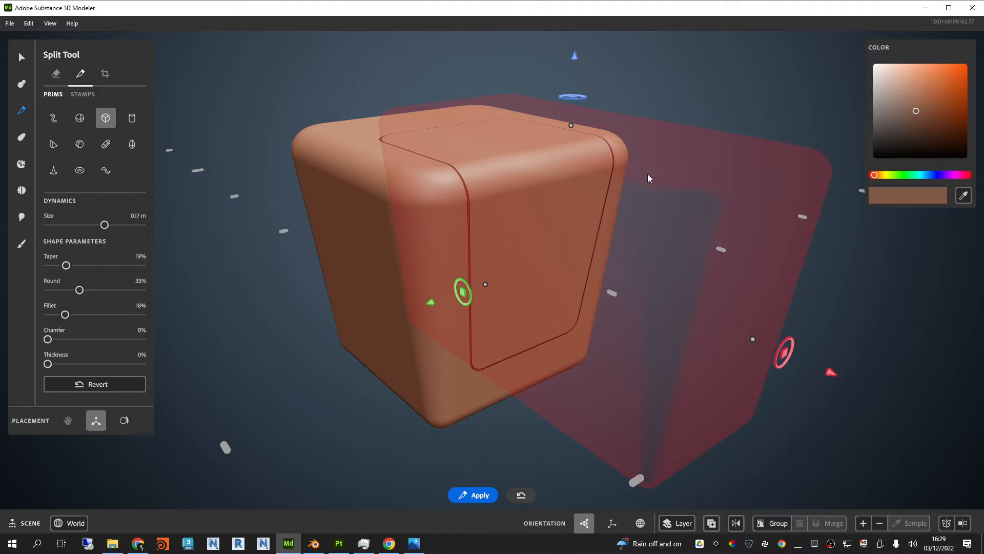
Step: Apply the split over the cube's top and side, move the split shape away along the red axis, and leave the Split tool
mouse_move(679, 121)
left_mouse_down("alt")
mouse_move(685, 132)
mouse_move(700, 127)
mouse_move(671, 122)
left_mouse_up("alt")
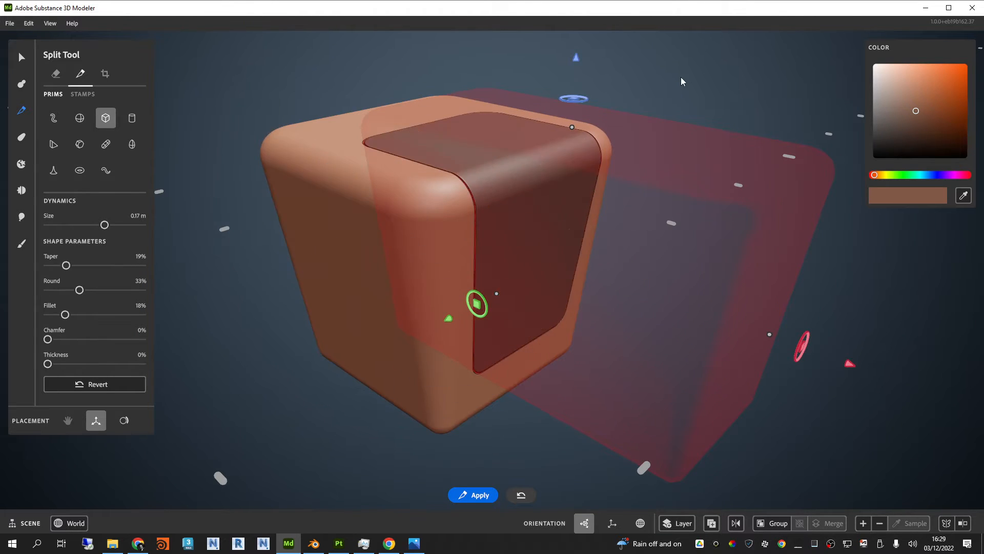
scroll(566, 238, "down", 1)
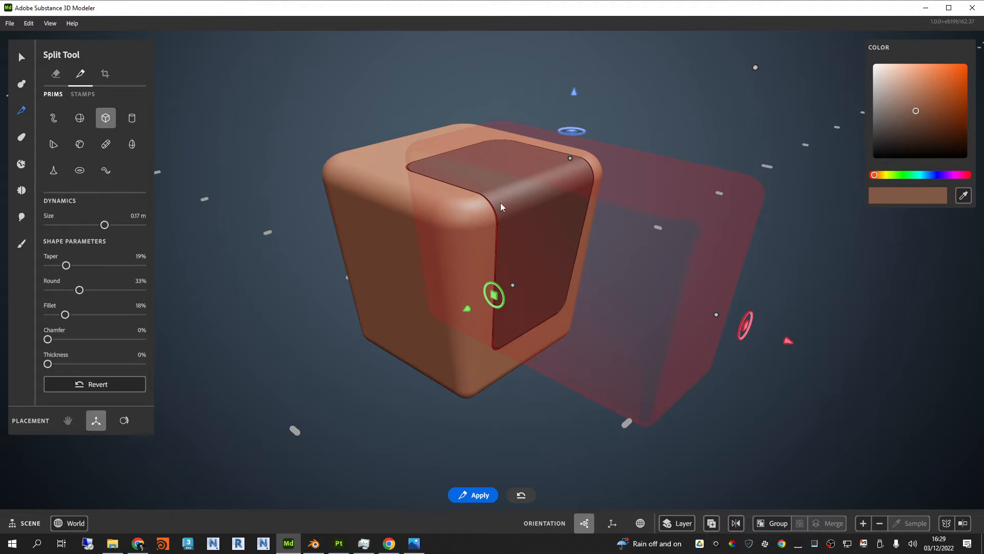
left_click_drag(788, 341, 982, 407)
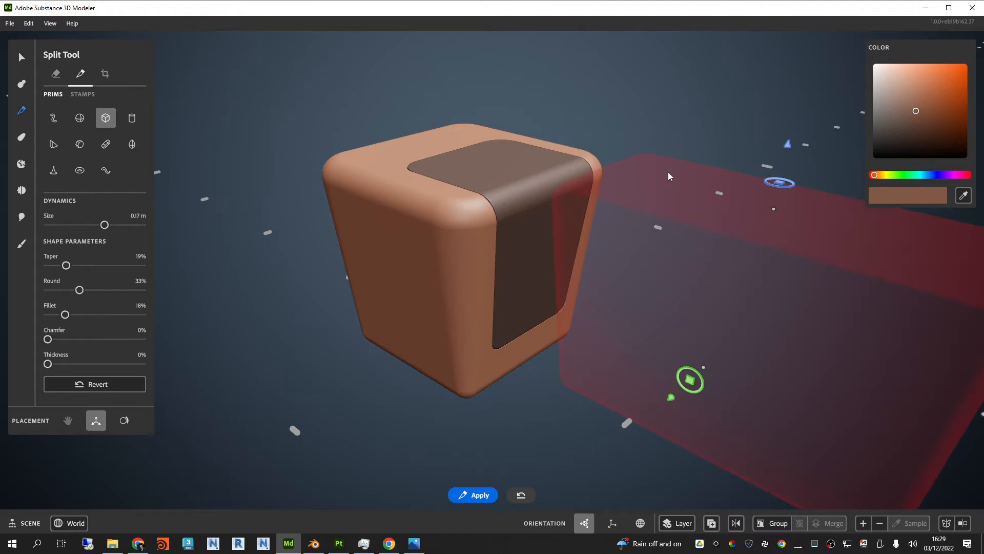
left_click_drag(669, 172, 581, 85, "alt")
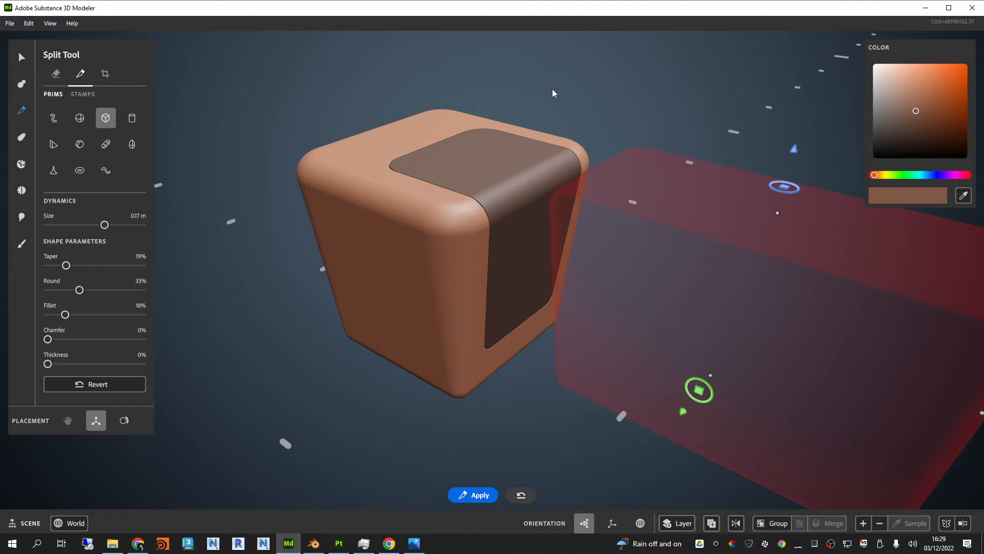
key("Return")
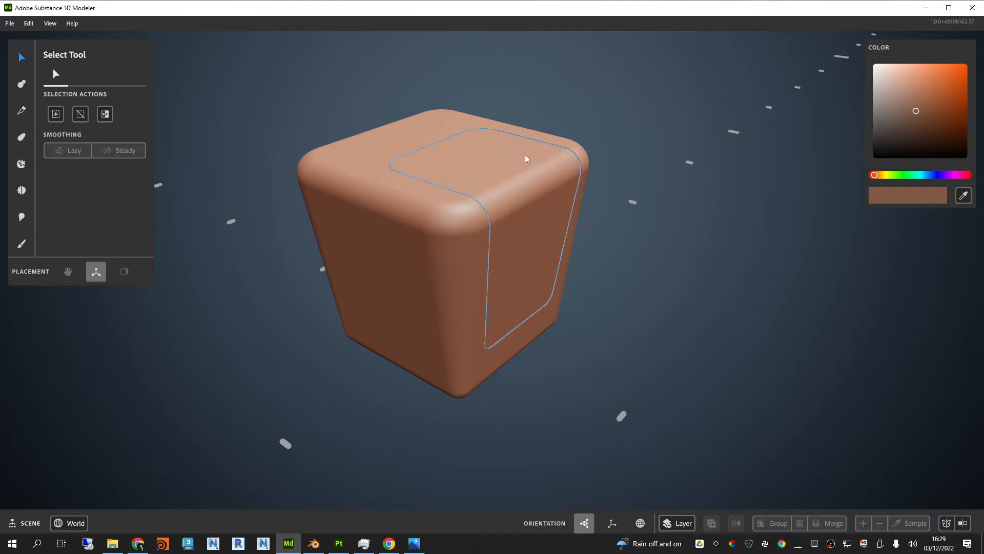
Step: Select the split-off panel, pull it out of the cube along the red axis to inspect both pieces, and undo the move
left_click(511, 186)
left_click(413, 266)
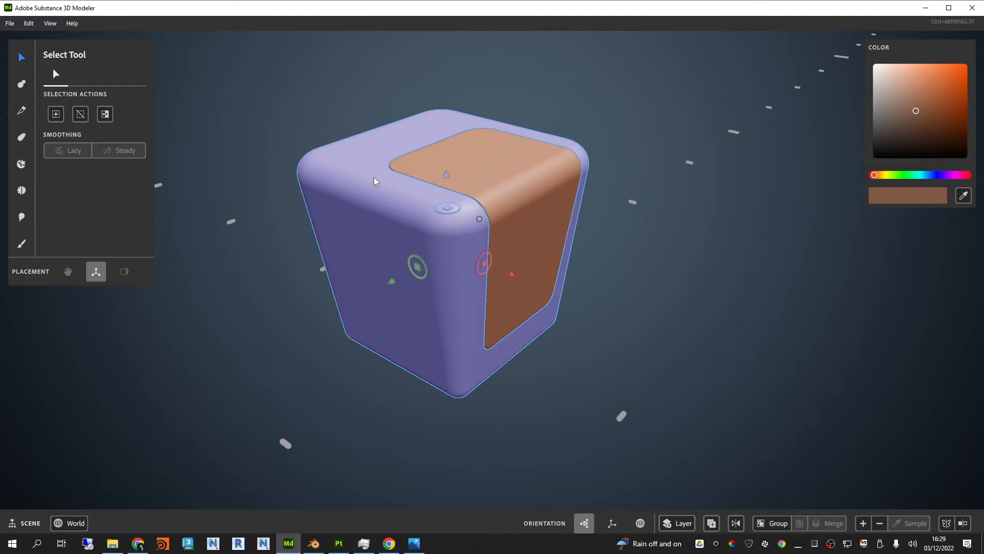
left_click(483, 164)
left_click_drag(549, 264, 792, 328)
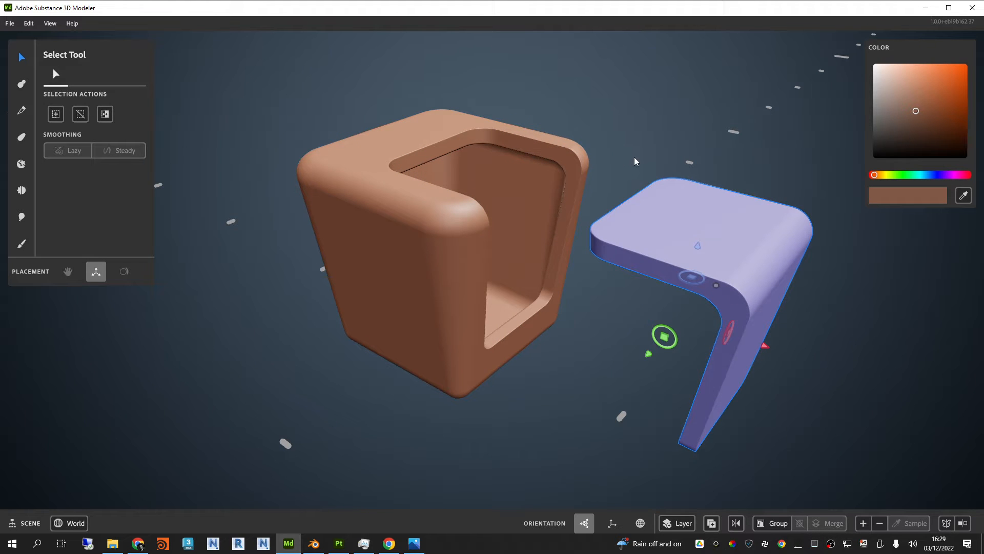
middle_click_drag(634, 157, 653, 122)
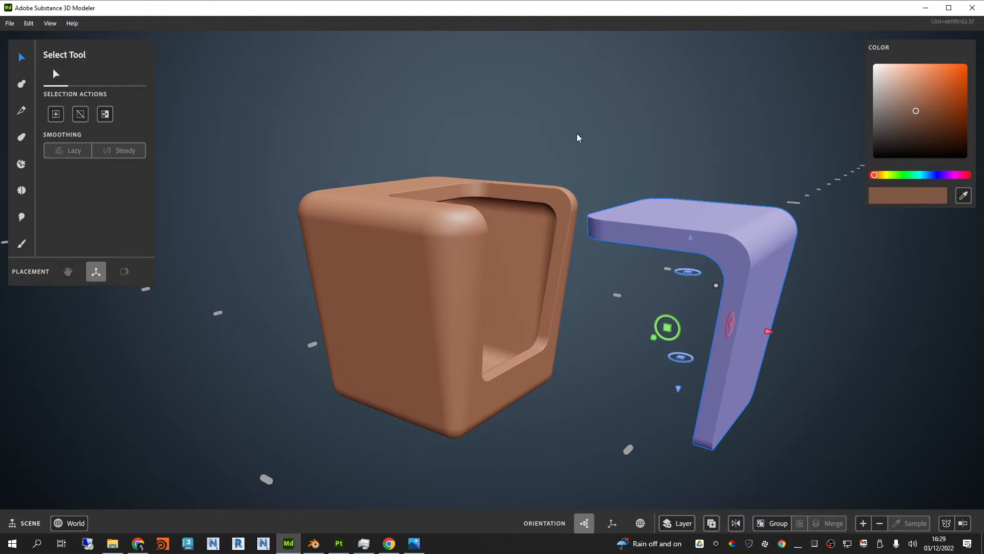
key("ctrl+z")
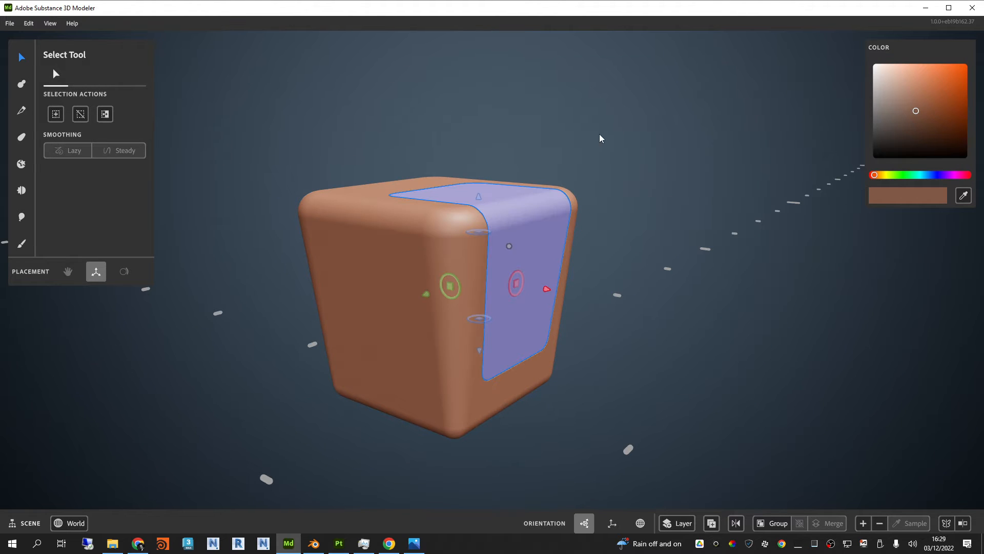
Step: Deselect the panel and return to the Split tool, placing its cube shape over the opposite side of the box
middle_click_drag(595, 175, 482, 298)
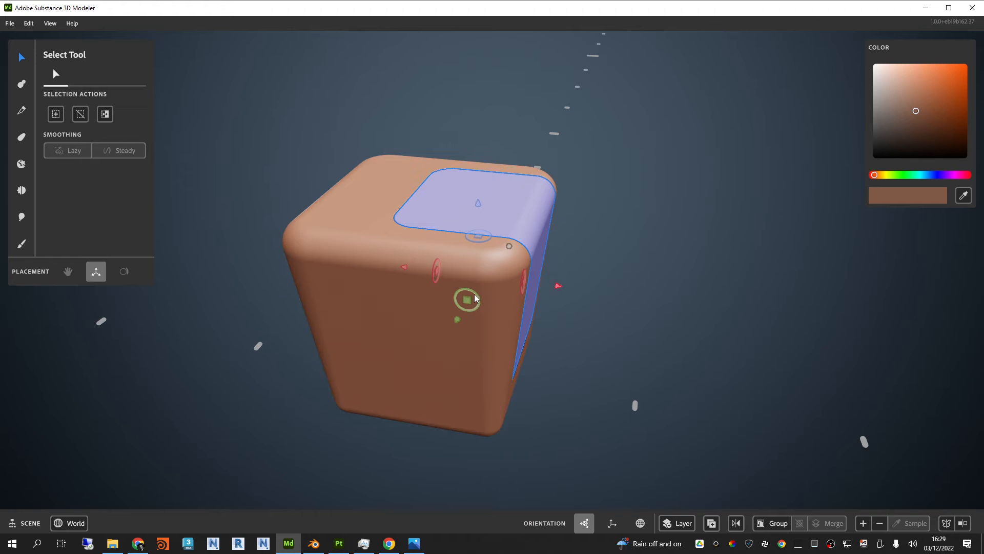
left_click_drag(475, 293, 515, 219)
middle_click_drag(514, 218, 549, 335)
middle_click_drag(611, 180, 699, 286)
left_click(561, 98)
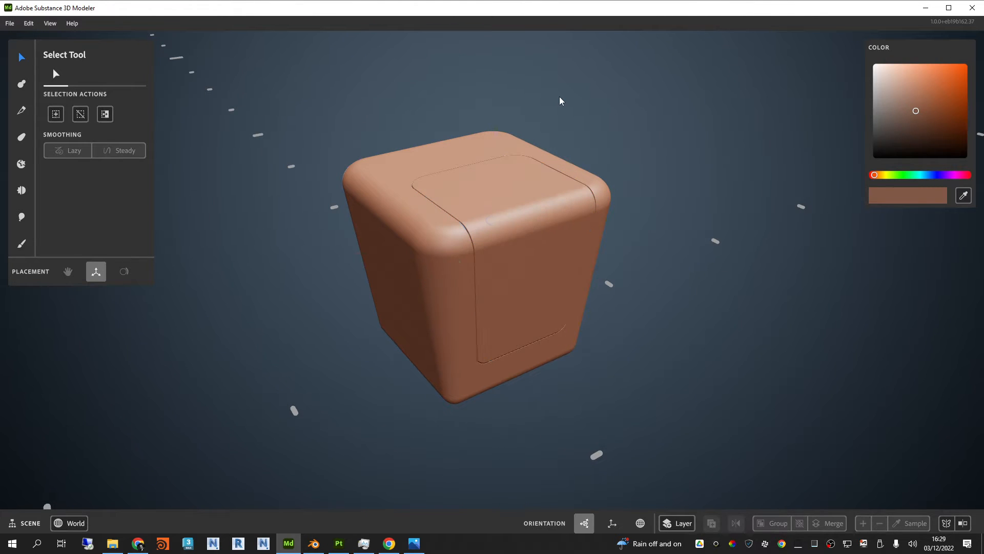
left_click(21, 112)
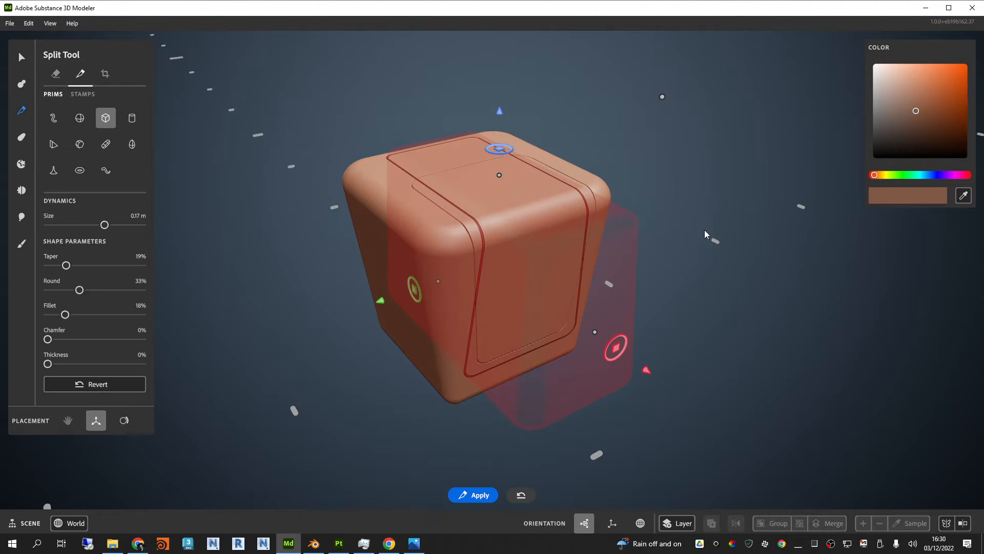
middle_click_drag(702, 262, 642, 287)
left_click_drag(653, 304, 562, 276, "alt")
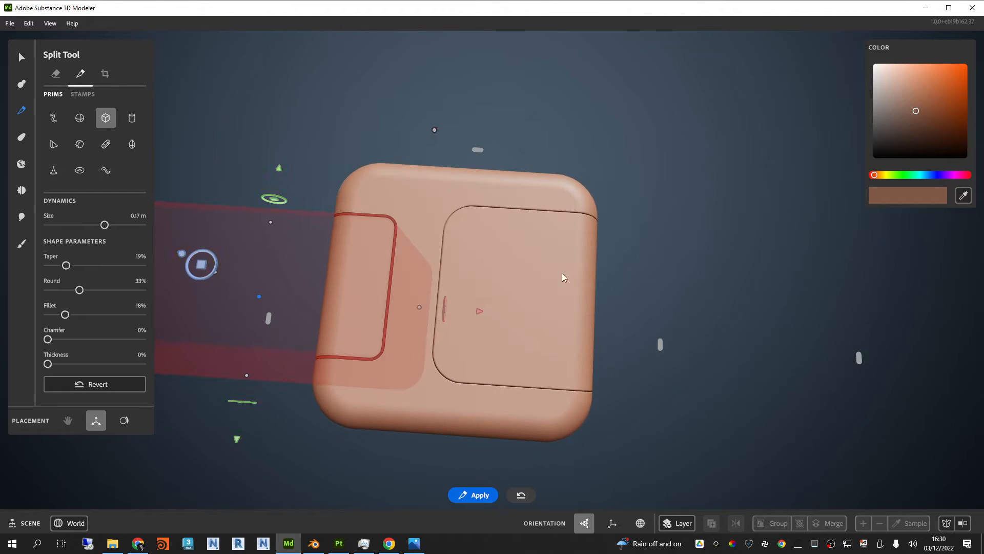
Step: Narrow the split shape along its green axis and shorten it along its blue axis to fit a smaller panel
left_click_drag(274, 224, 408, 273)
left_click_drag(574, 275, 673, 254, "alt")
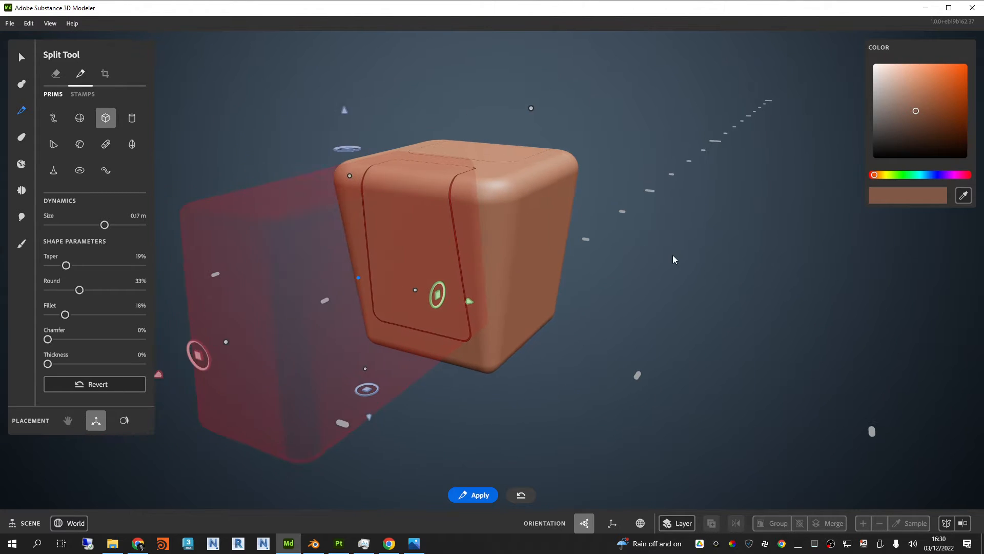
left_click_drag(199, 344, 210, 439)
left_click_drag(537, 303, 580, 246, "alt")
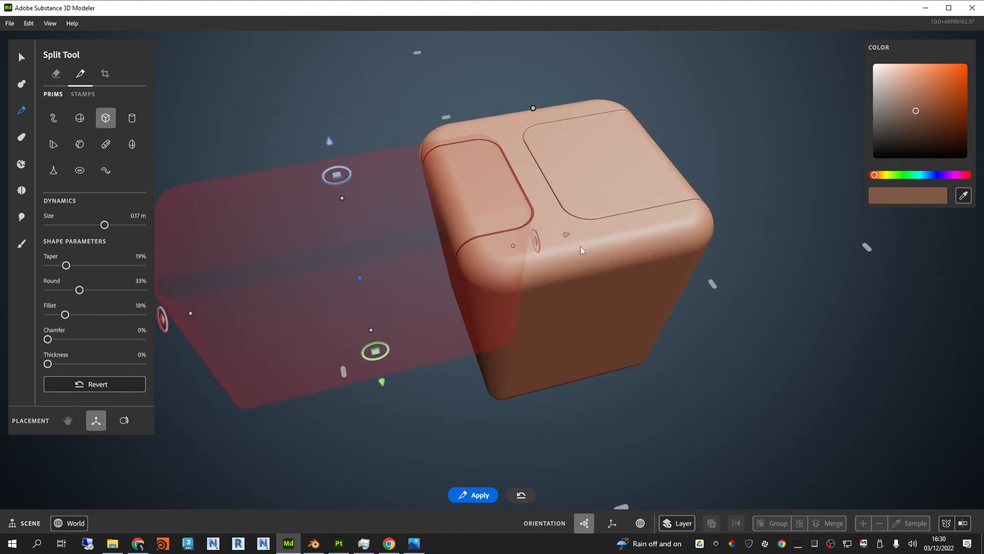
left_click_drag(369, 329, 366, 317)
left_click_drag(647, 340, 851, 256, "alt")
left_click_drag(362, 378, 366, 368)
left_click_drag(605, 287, 441, 313, "alt")
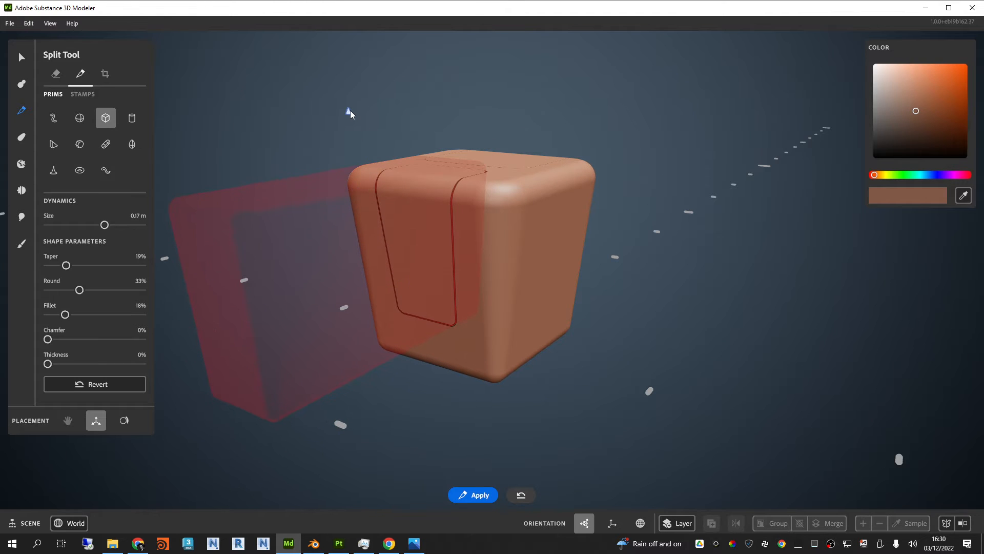
Step: Adjust the split shape along the blue and red axes, then split off the smaller panel and move the shape clear of the box
left_click_drag(350, 109, 567, 340, "alt")
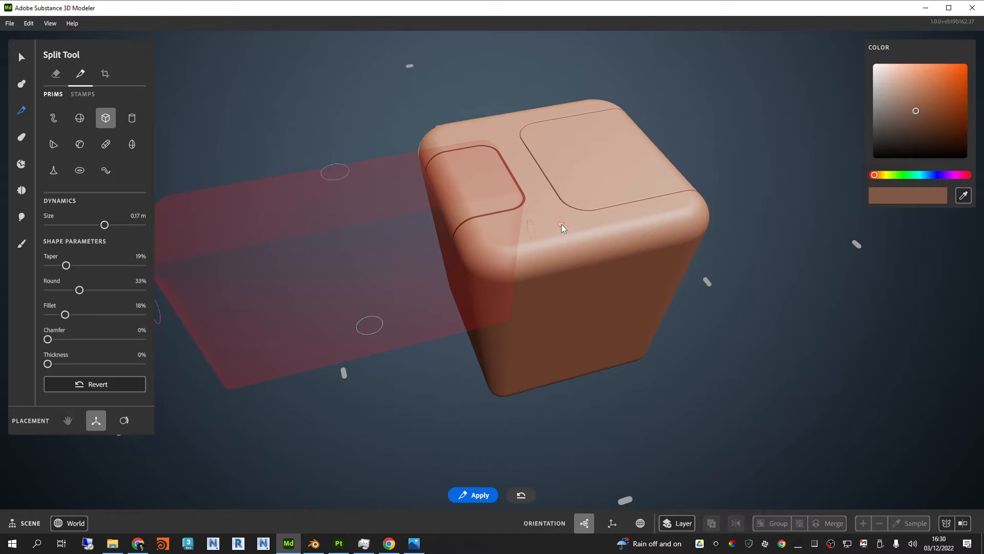
left_click_drag(561, 224, 669, 370, "alt")
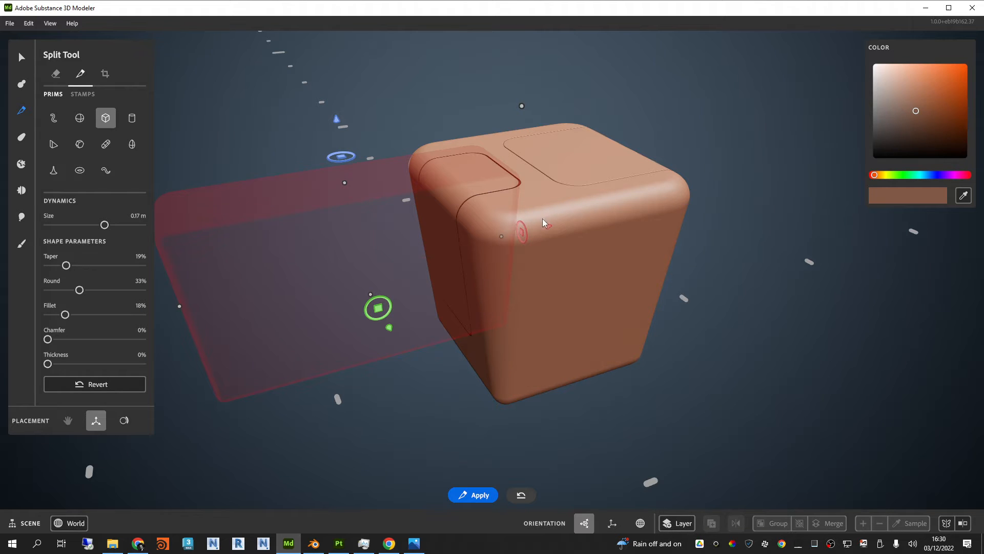
left_click_drag(548, 229, 432, 246)
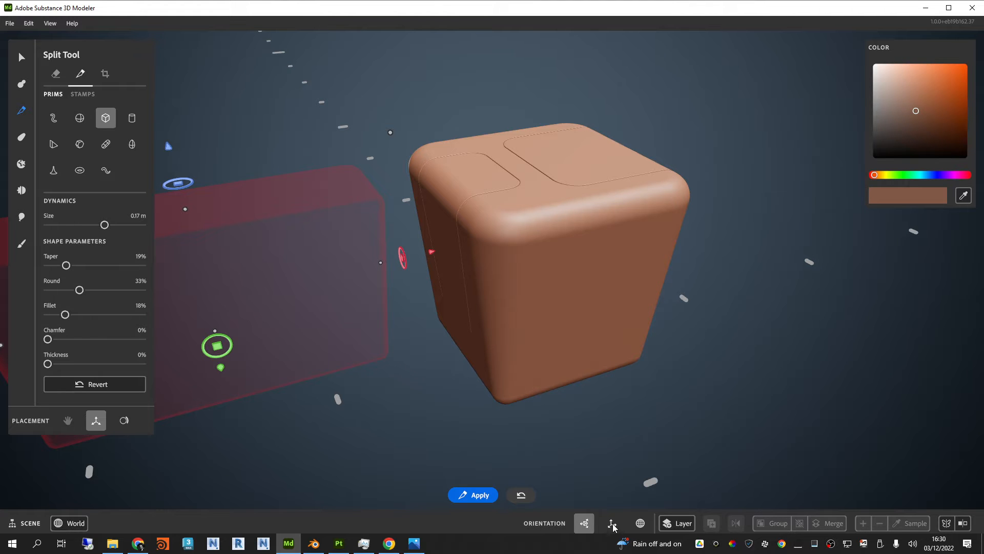
scroll(517, 206, "down", 2)
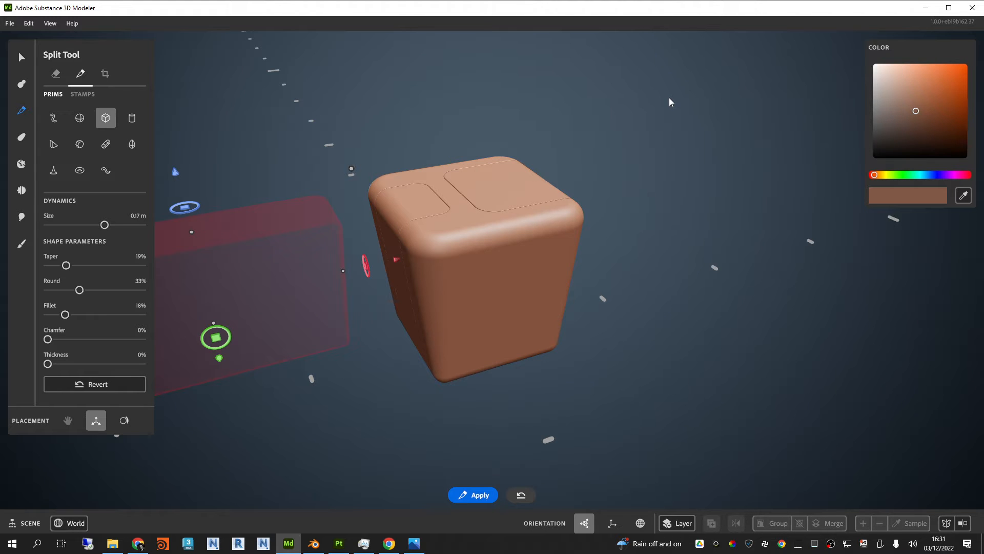
Step: Move the split shape along its red axis over the box, then widen and raise it to enclose the whole upper half
left_click_drag(543, 193, 451, 239, "alt")
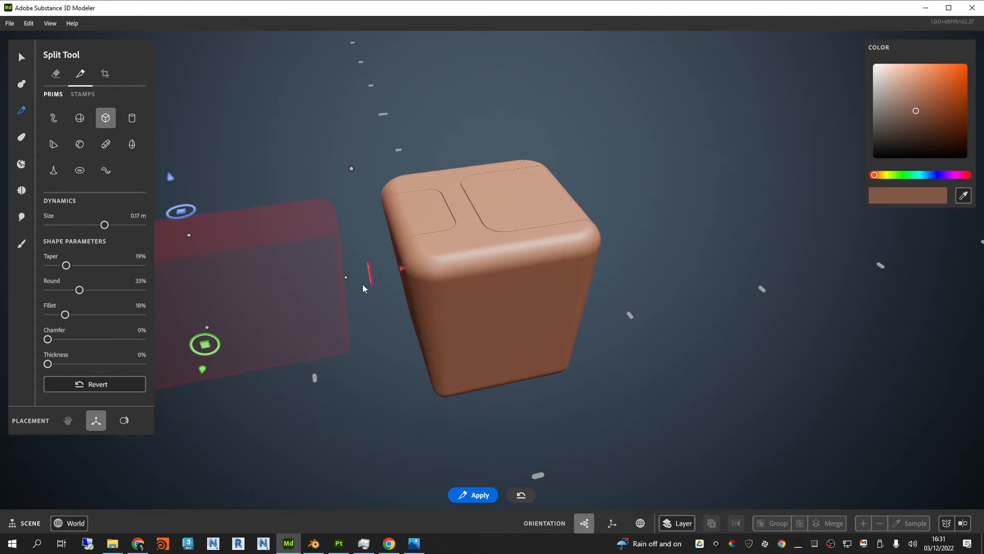
left_click_drag(401, 269, 567, 299, "alt")
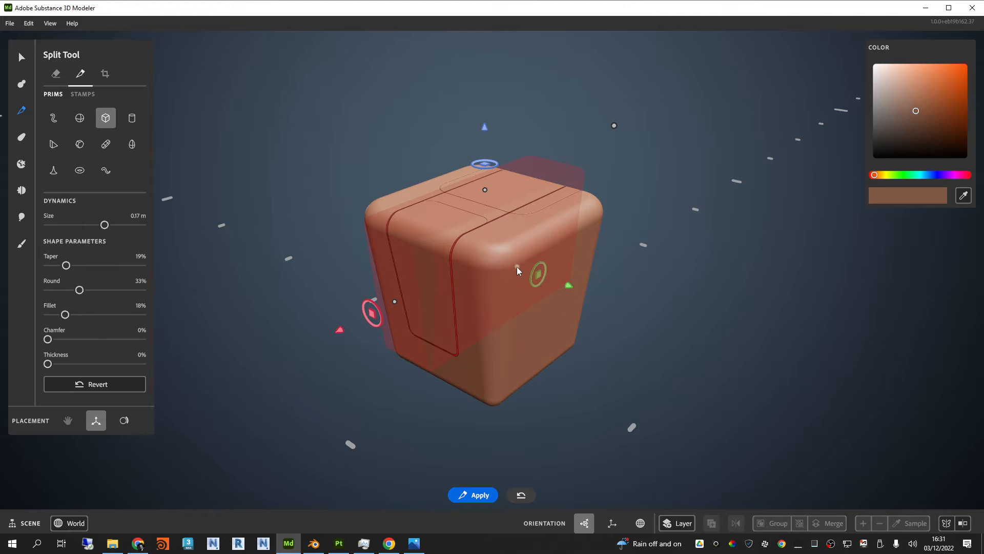
left_click_drag(516, 267, 590, 277)
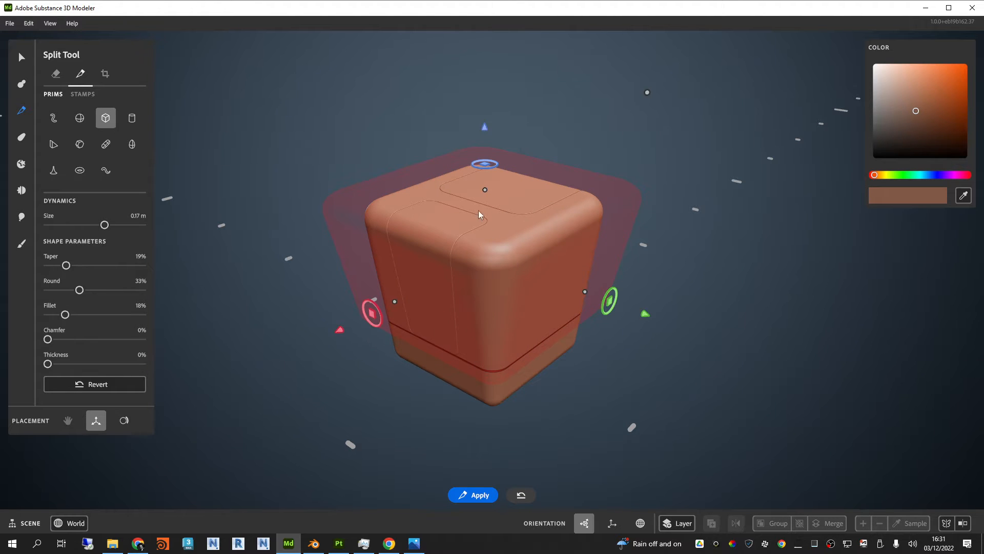
left_click_drag(487, 132, 499, 67)
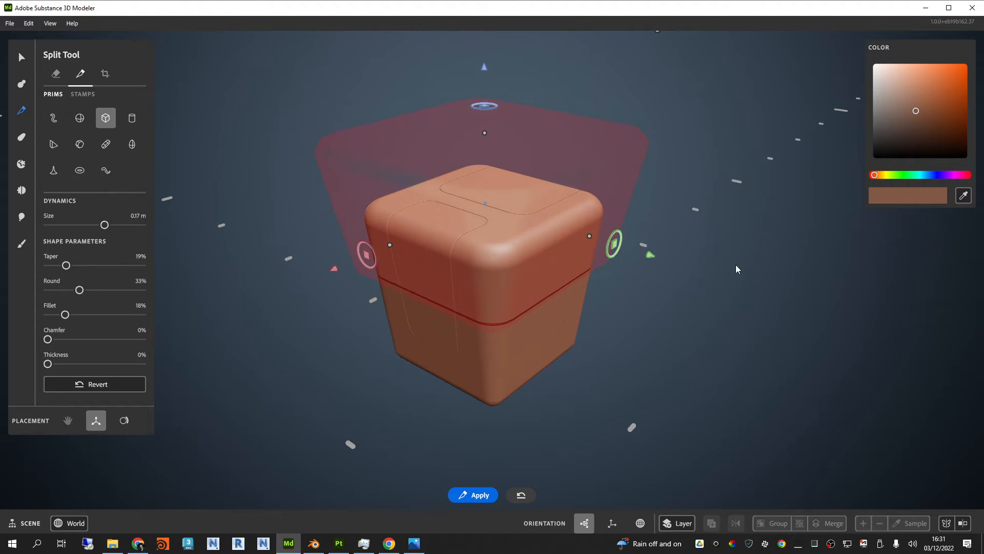
left_click_drag(736, 265, 544, 215, "alt")
left_click_drag(484, 67, 485, 76)
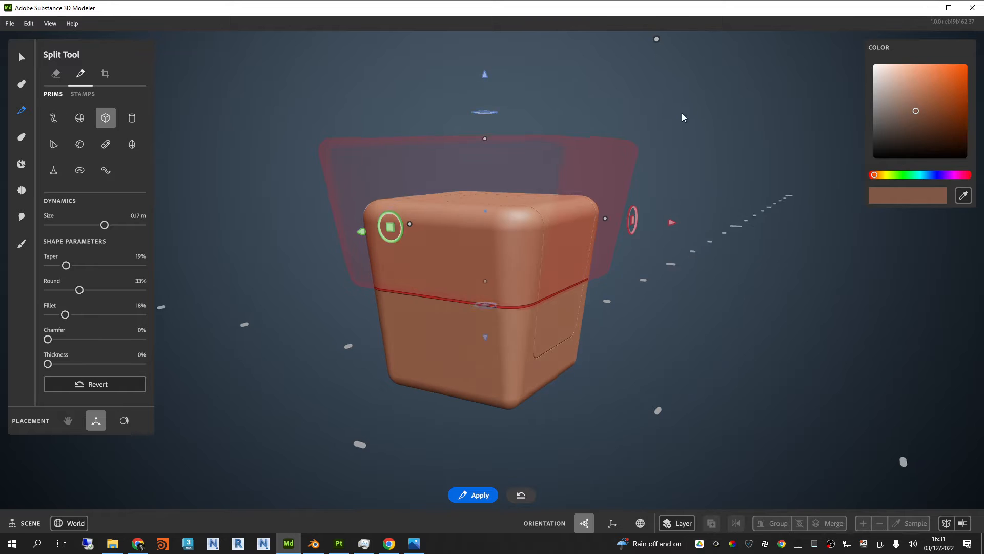
Step: Split off the box's upper half horizontally and move the split shape up and clear of the box
left_click_drag(682, 113, 689, 145, "alt")
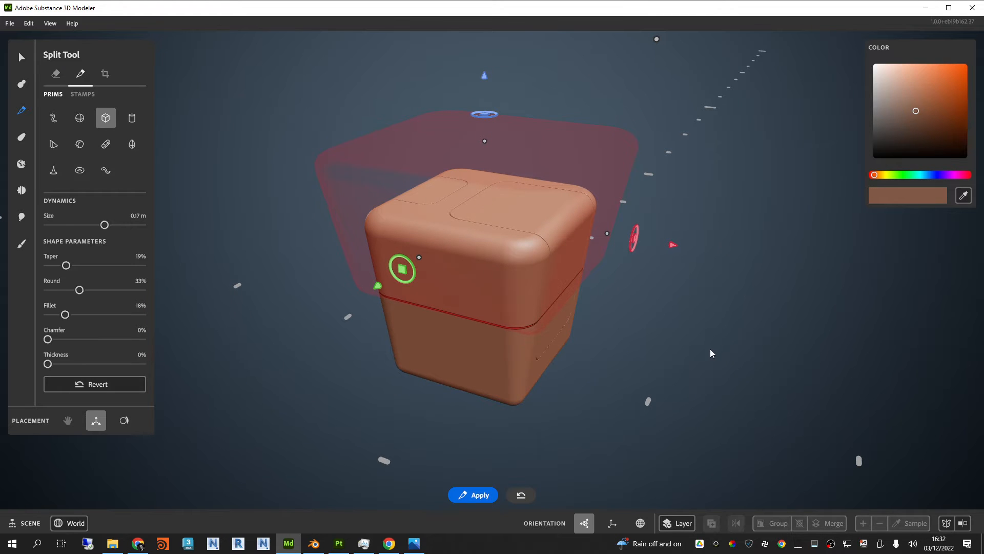
left_click_drag(647, 343, 691, 335, "alt")
left_click_drag(486, 60, 495, 16)
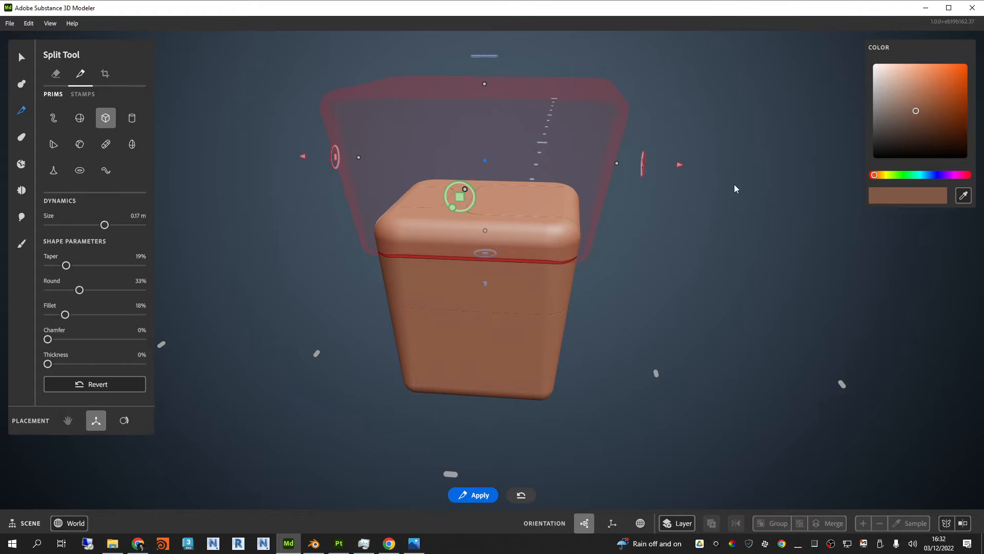
left_click_drag(733, 183, 661, 221, "alt")
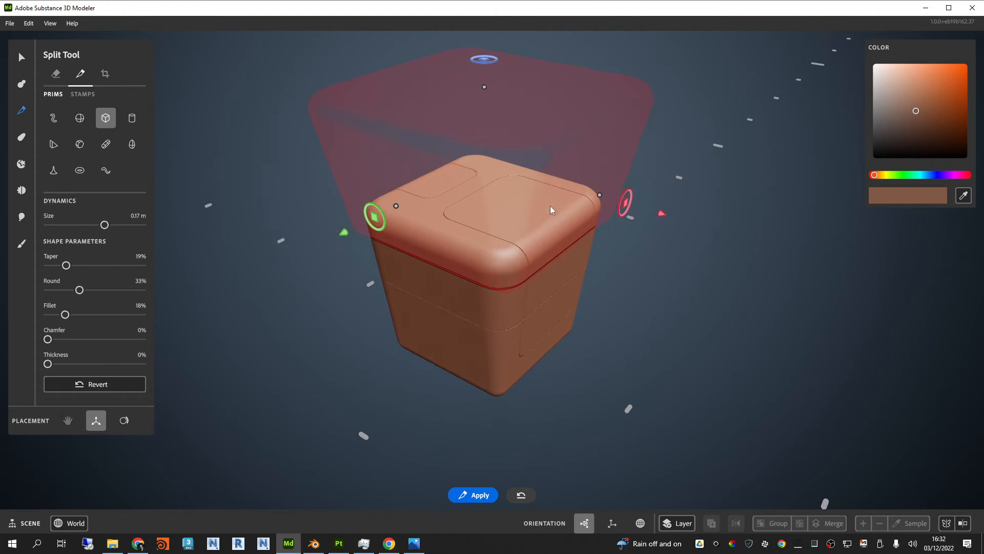
scroll(550, 207, "up", 2)
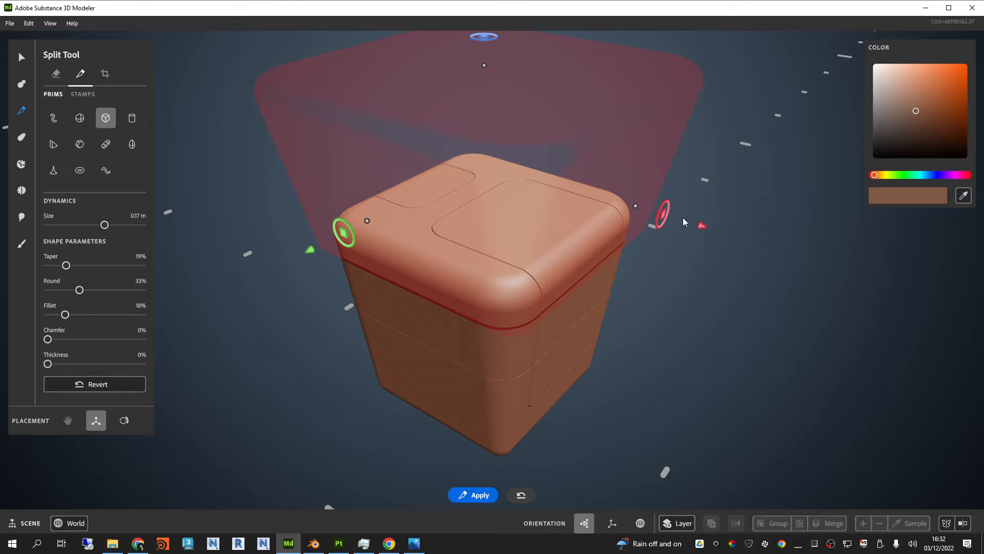
left_click_drag(663, 213, 390, 132)
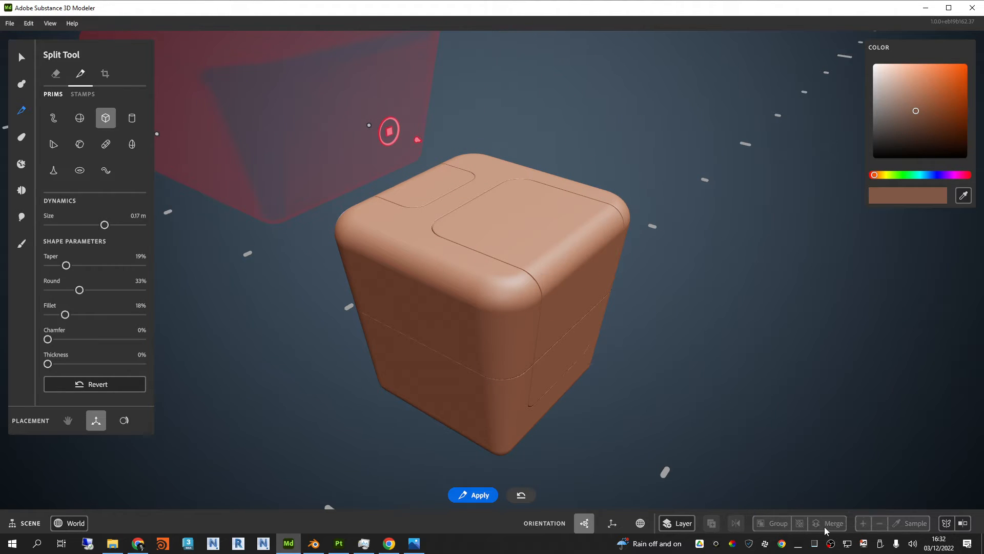
mouse_move(961, 520)
left_click(29, 23)
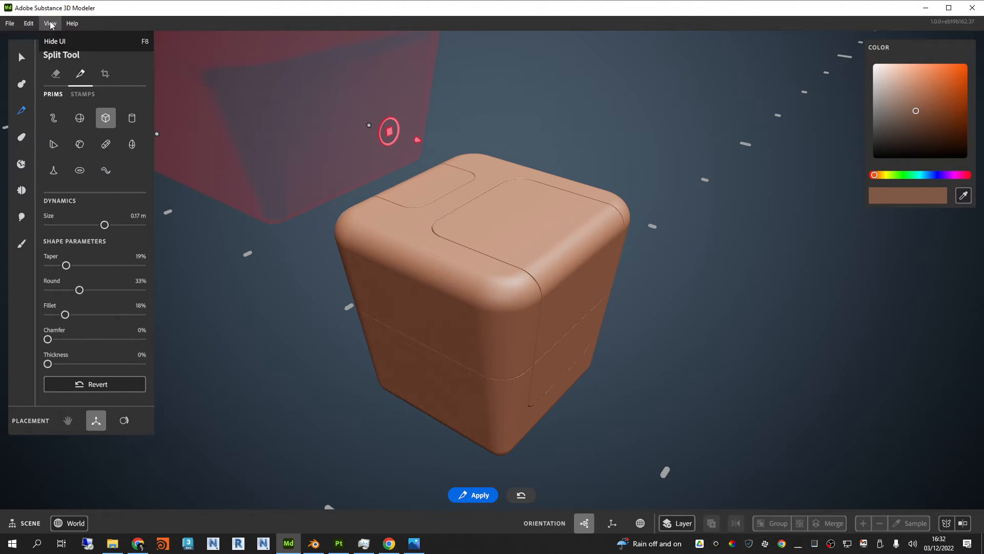
left_click(54, 26)
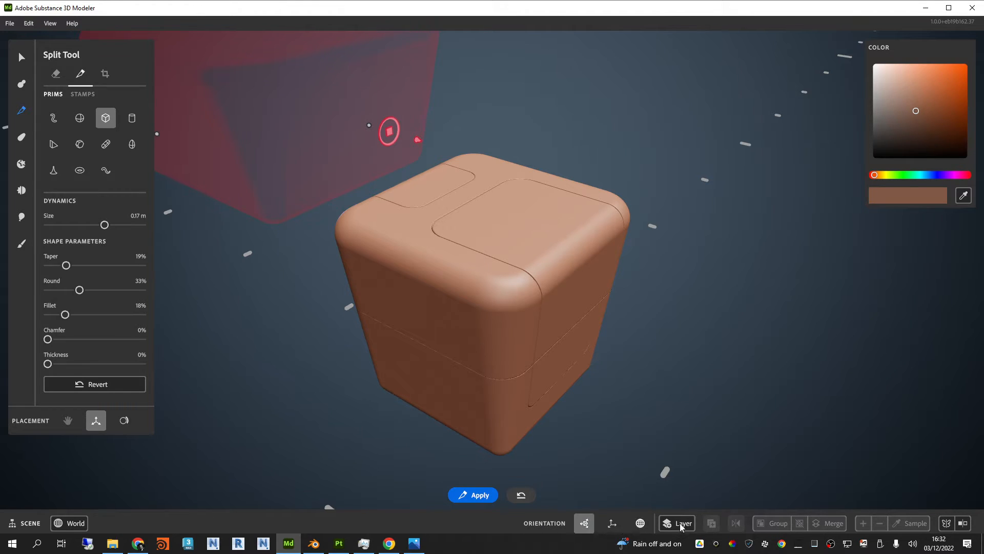
Step: Examine the horizontal seam and the panel seams from several sides of the box
scroll(505, 247, "down", 3)
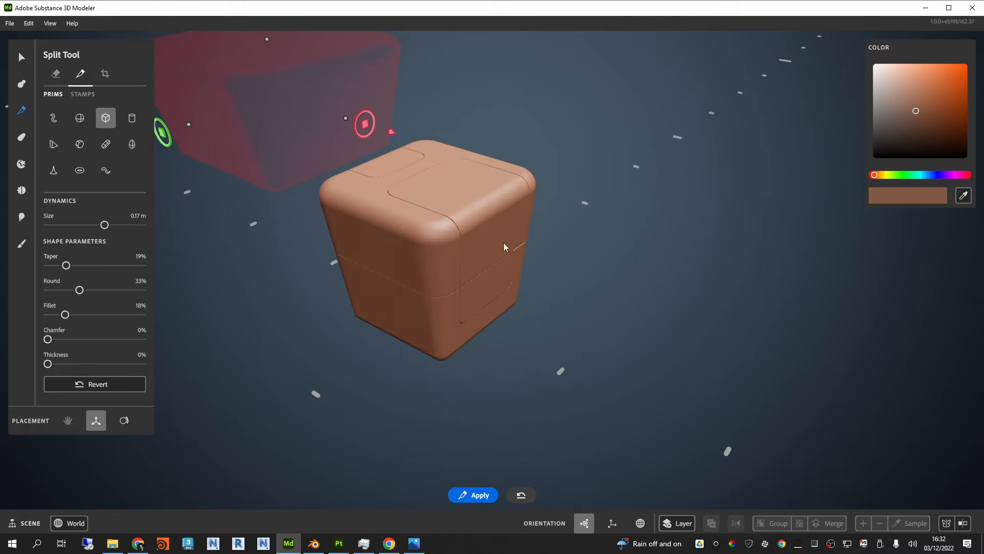
left_click_drag(656, 283, 638, 265, "alt")
middle_click_drag(511, 232, 570, 281, "alt")
scroll(431, 211, "up", 3)
left_click_drag(432, 211, 504, 273, "alt")
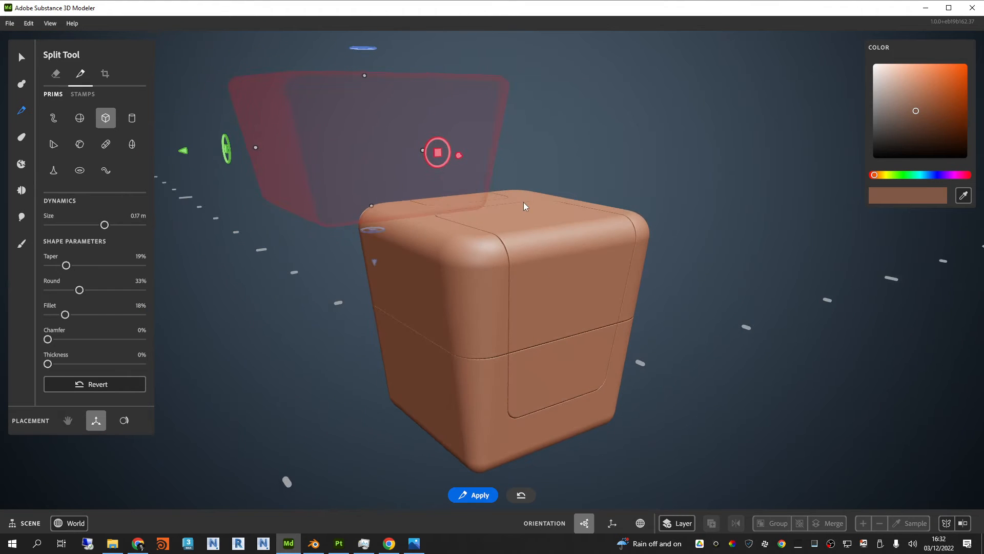
left_click_drag(524, 202, 619, 220, "alt")
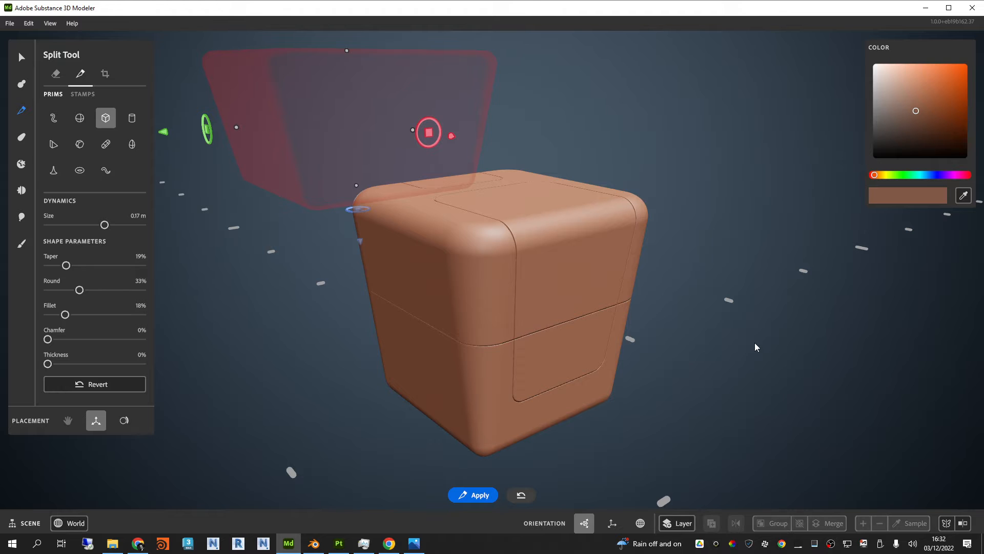
key("super")
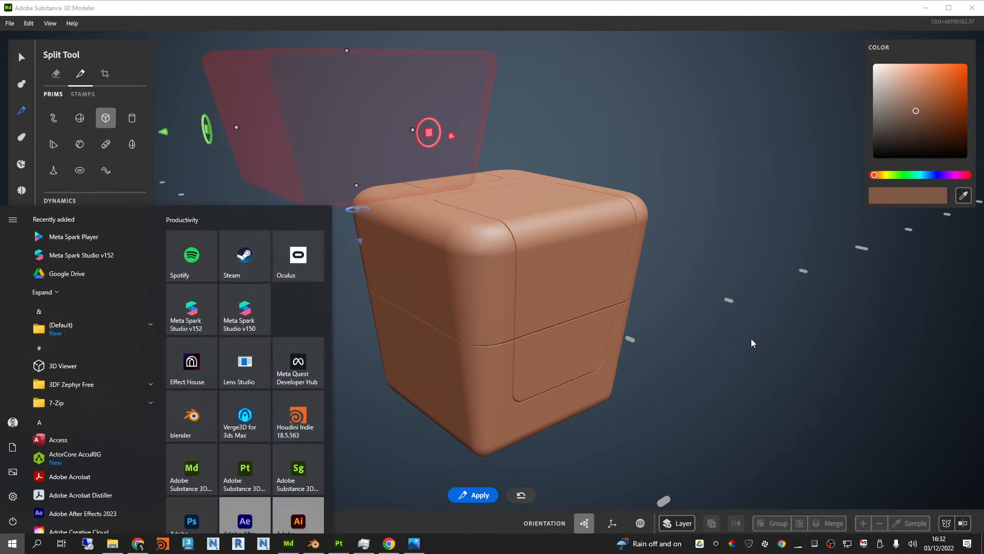
key("super")
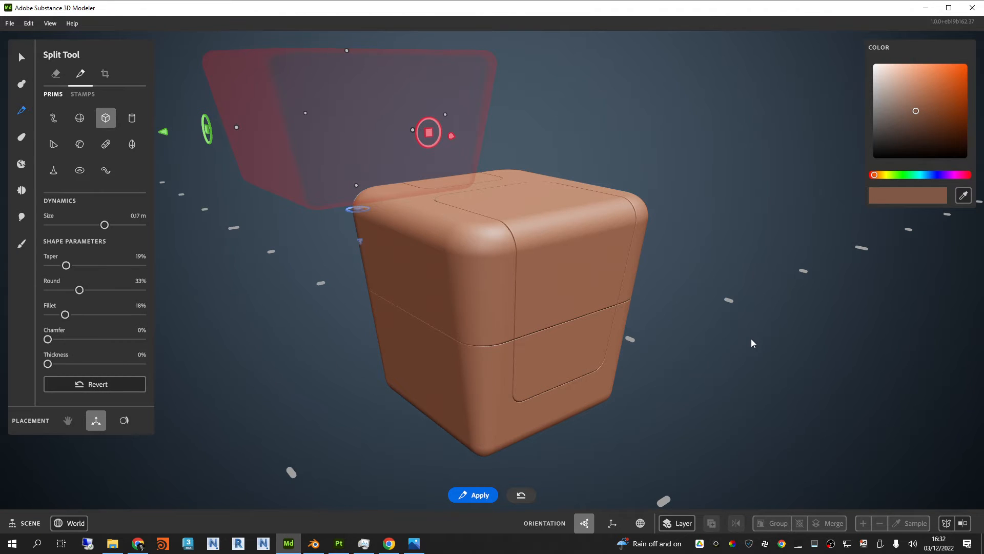
Step: Shrink the split shape along its red and green axes and bring it down beside the box's lower part
left_click_drag(677, 218, 602, 272, "alt")
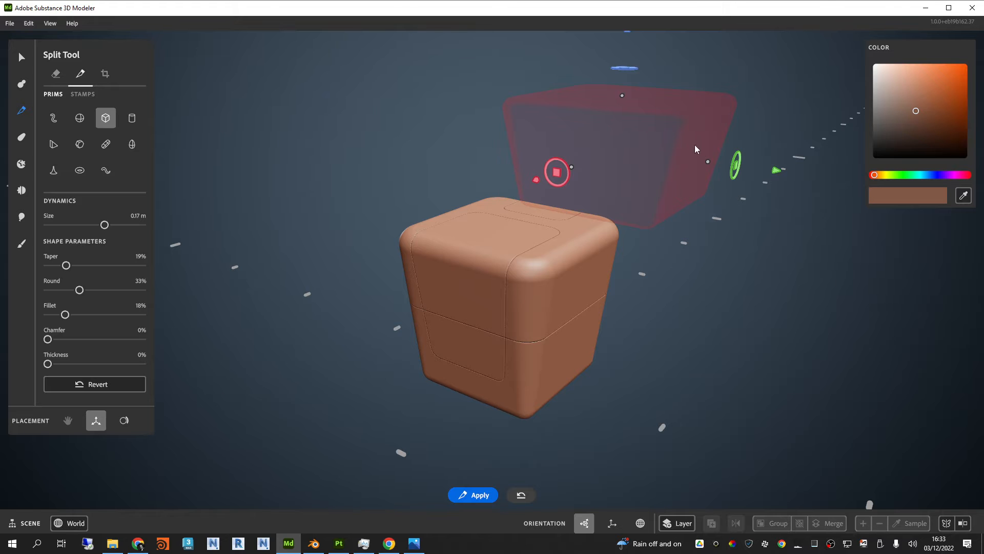
left_click_drag(574, 167, 595, 159)
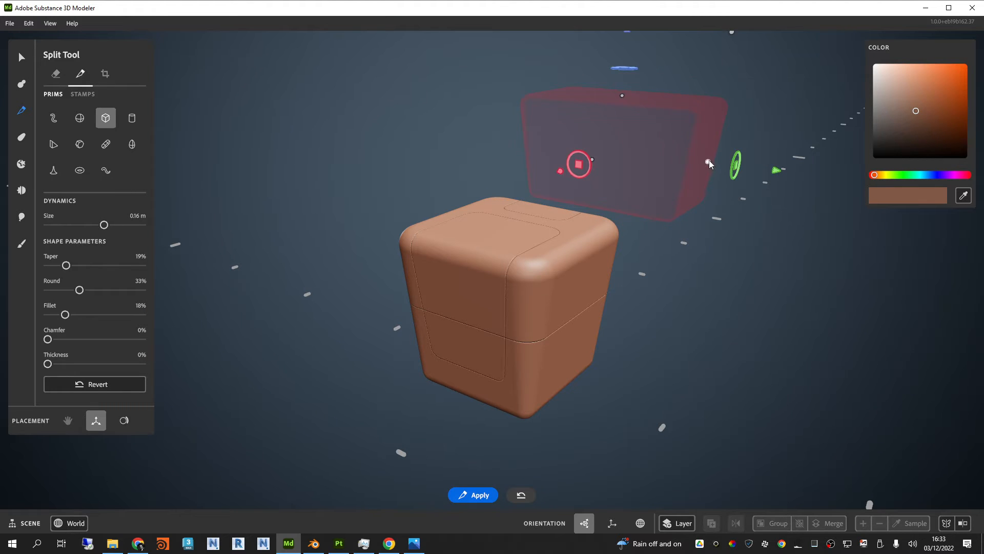
left_click_drag(708, 161, 685, 160)
left_click_drag(554, 174, 512, 380)
left_click_drag(764, 339, 524, 344, "alt")
left_click_drag(684, 382, 733, 329, "alt")
Step: Fit the split shape over the bottom edge of an unpanelled box side and fine-tune its height along the blue axis
left_click_drag(563, 215, 585, 303)
left_click_drag(813, 292, 750, 347, "alt")
scroll(569, 345, "up", 6)
left_click_drag(580, 348, 580, 327, "alt")
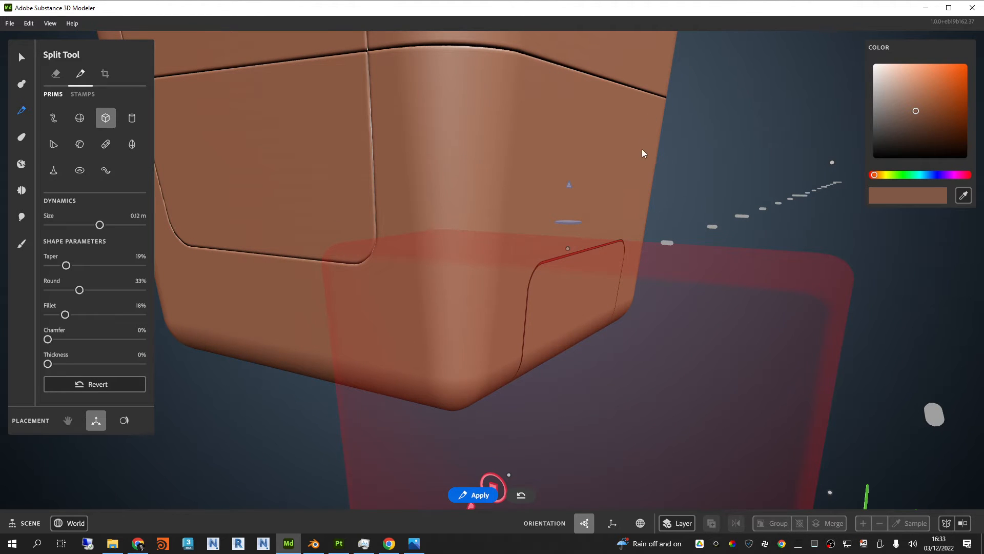
Step: Narrow the split shape along its green axis to a size of 9.44 cm and shift it at the box's bottom edge
left_click_drag(642, 149, 640, 195, "alt")
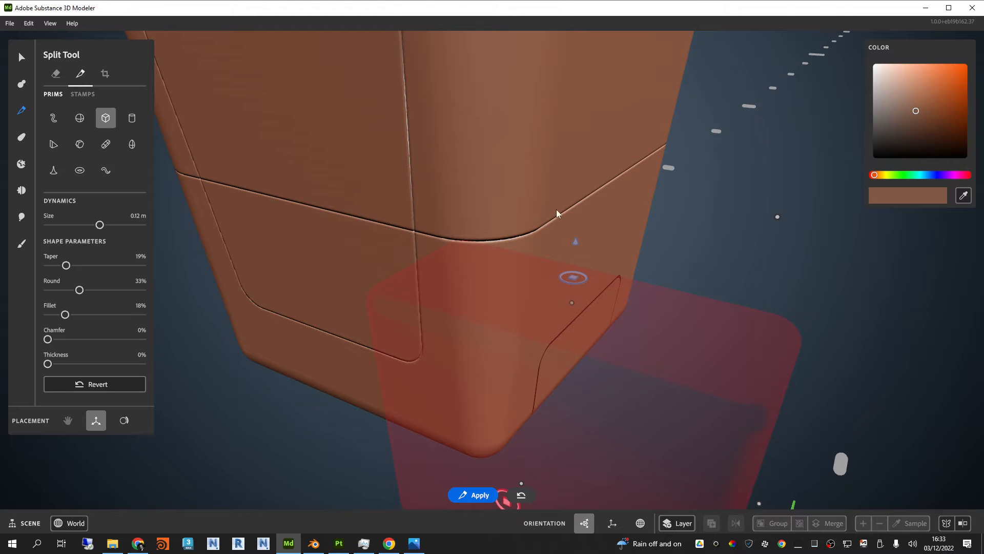
left_click_drag(564, 230, 723, 392, "alt")
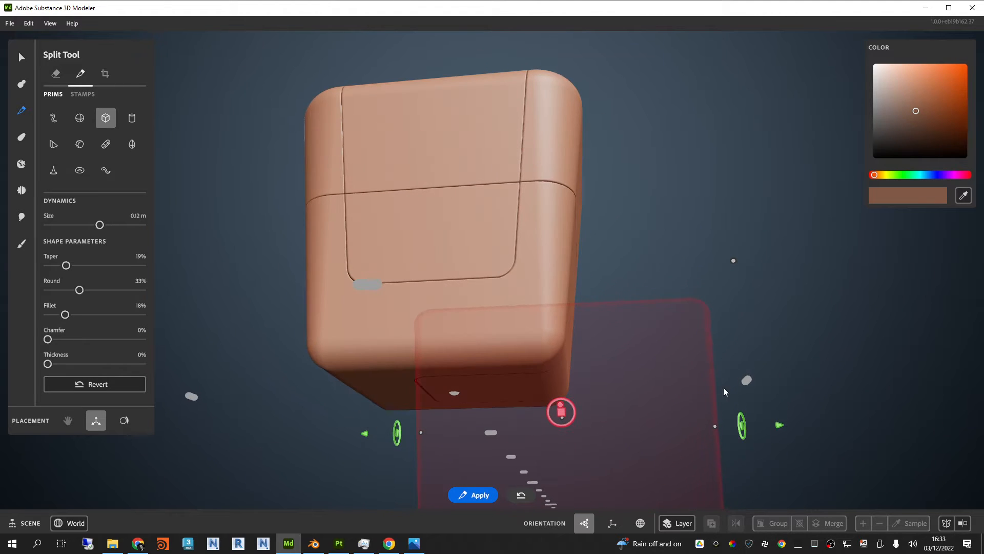
left_click_drag(421, 433, 483, 430)
mouse_move(560, 413)
left_mouse_down("alt")
mouse_move(614, 390)
mouse_move(567, 402)
left_mouse_up("alt")
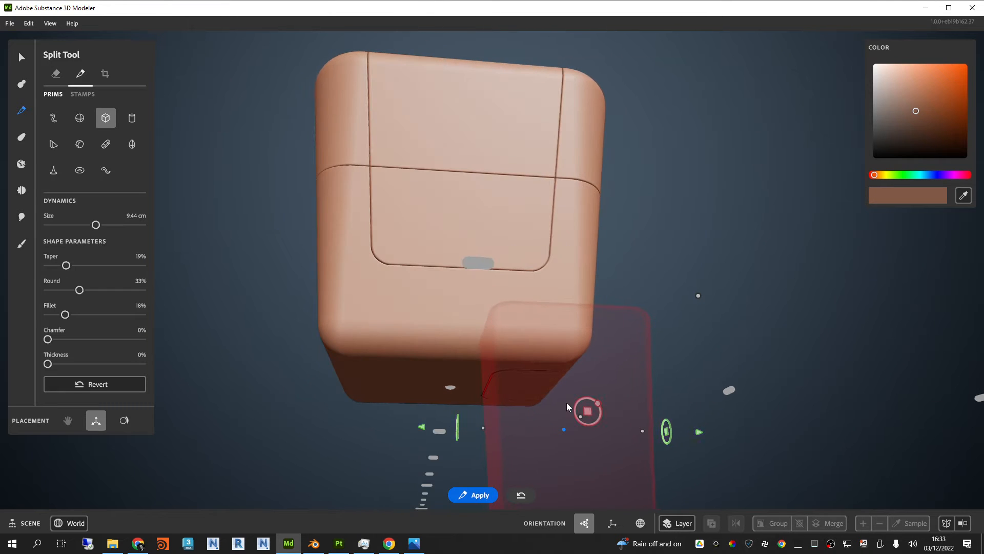
Step: Try a 19% thickness on the split shape, compare it with the SciFiBox1.jpg reference, and reset the thickness to 0%
left_click_drag(47, 364, 66, 363)
left_click_drag(661, 322, 558, 271, "alt")
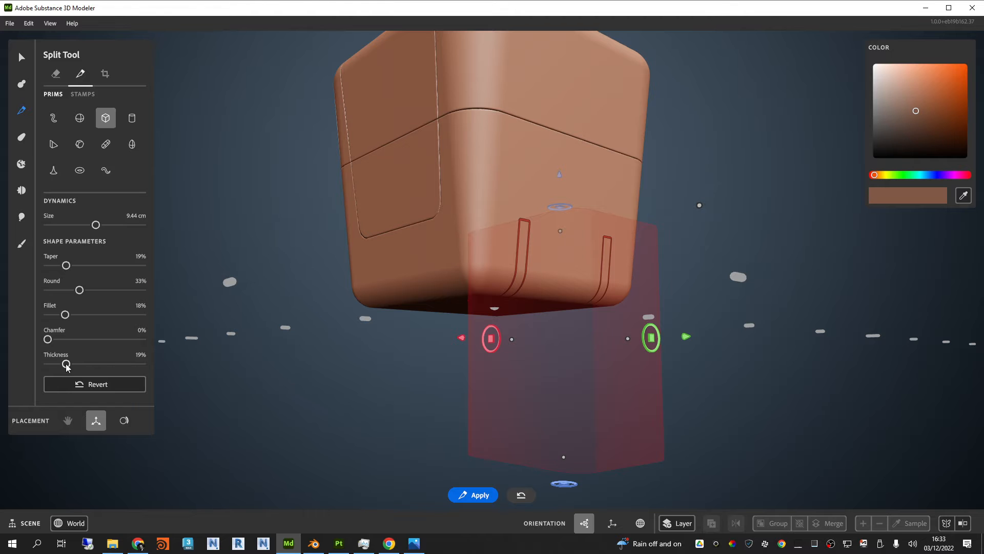
key("alt+Tab")
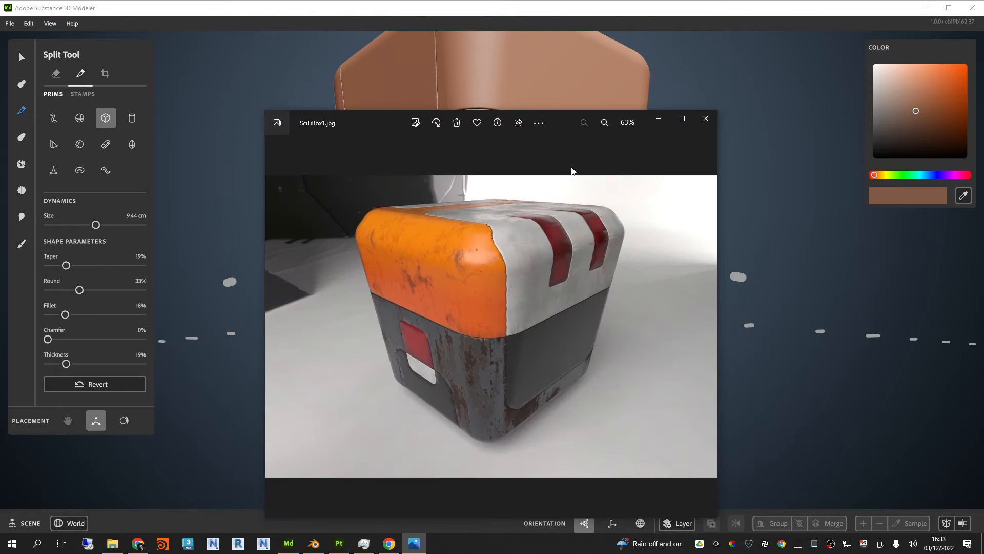
key("alt+Tab")
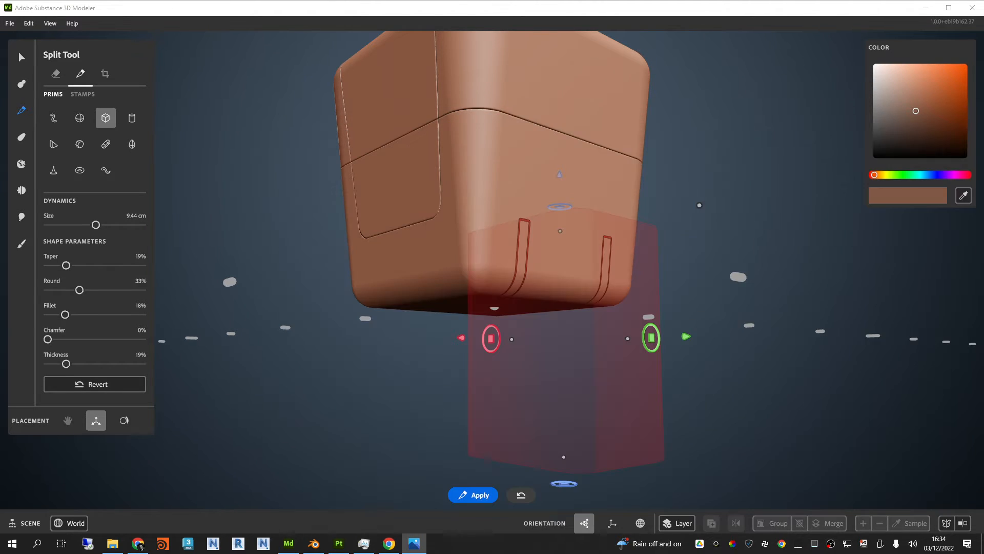
left_click_drag(750, 242, 706, 226, "alt")
left_click_drag(66, 364, 31, 367)
Step: Raise the split shape slightly along the blue axis and turn on symmetry for the small bottom panel cut
left_click_drag(488, 319, 548, 328, "alt")
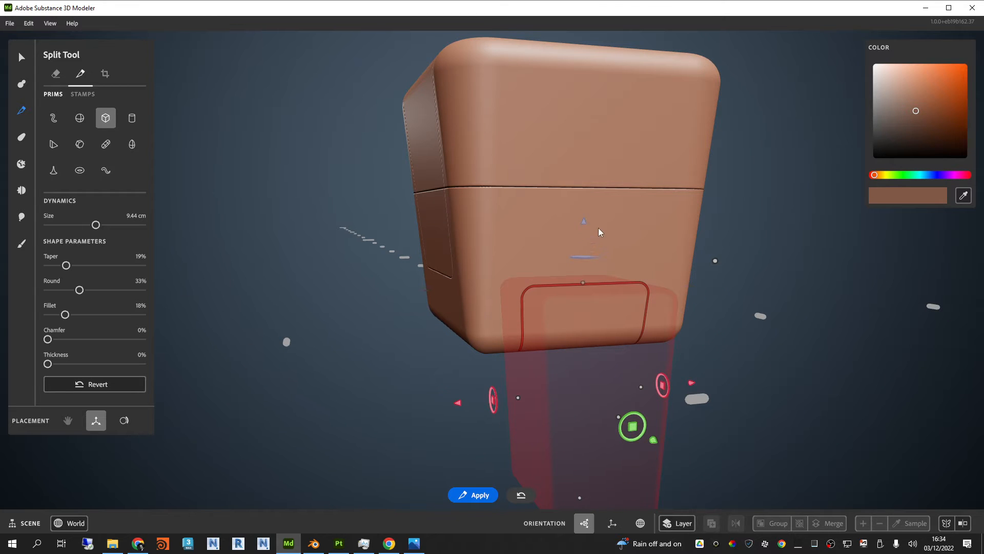
mouse_move(584, 223)
left_mouse_down()
mouse_move(589, 239)
mouse_move(592, 211)
left_mouse_up()
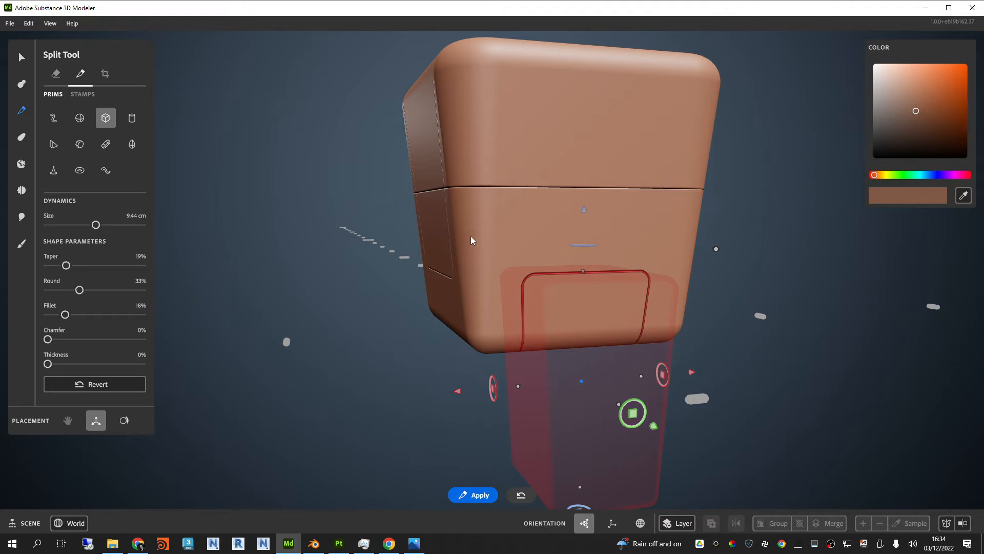
left_click_drag(470, 236, 718, 240, "alt")
left_click(948, 522)
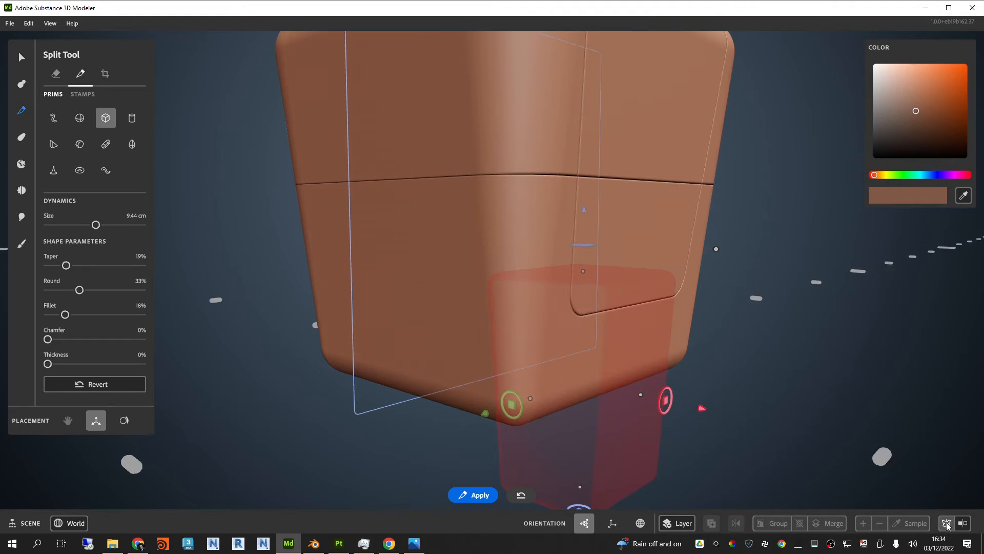
left_click_drag(823, 320, 787, 312, "alt")
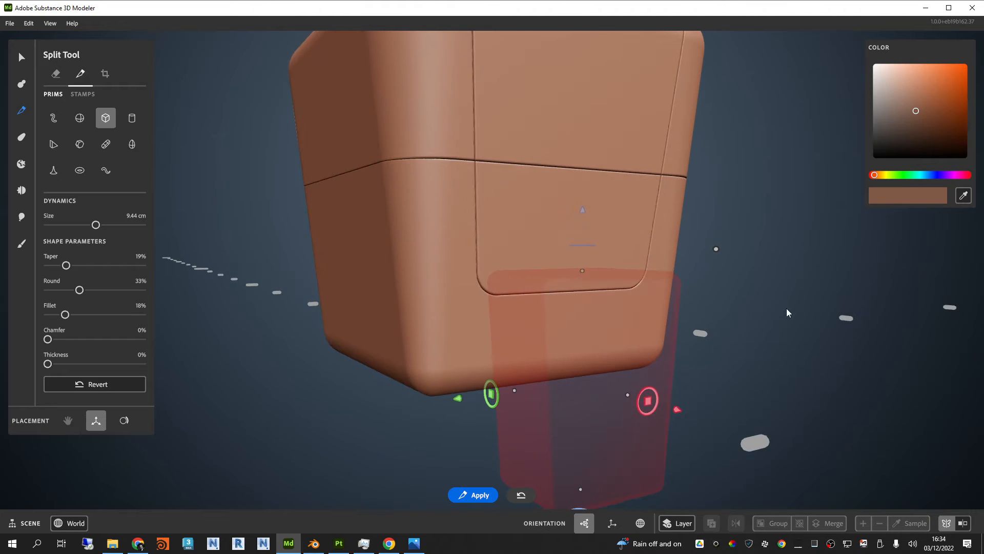
scroll(699, 287, "down", 5)
left_click_drag(699, 287, 568, 297, "alt")
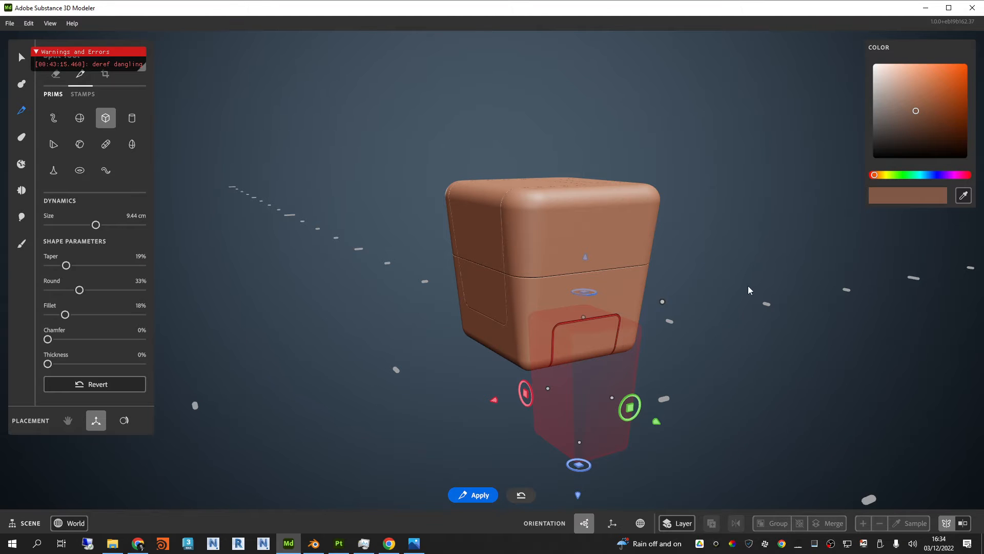
Step: Pull the split shape away along the red axis and undo the recent operations back to before the box's horizontal split
left_click_drag(748, 285, 699, 325, "alt")
key("ctrl+z")
middle_click_drag(700, 324, 697, 325, "alt")
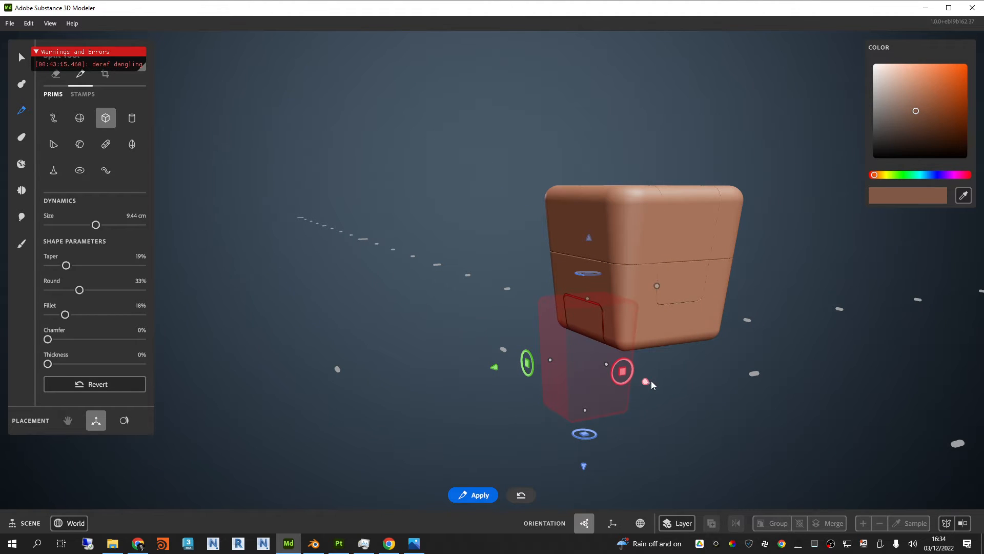
left_click_drag(650, 381, 833, 410)
key("ctrl+z")
key("ctrl+z")
key("ctrl+z")
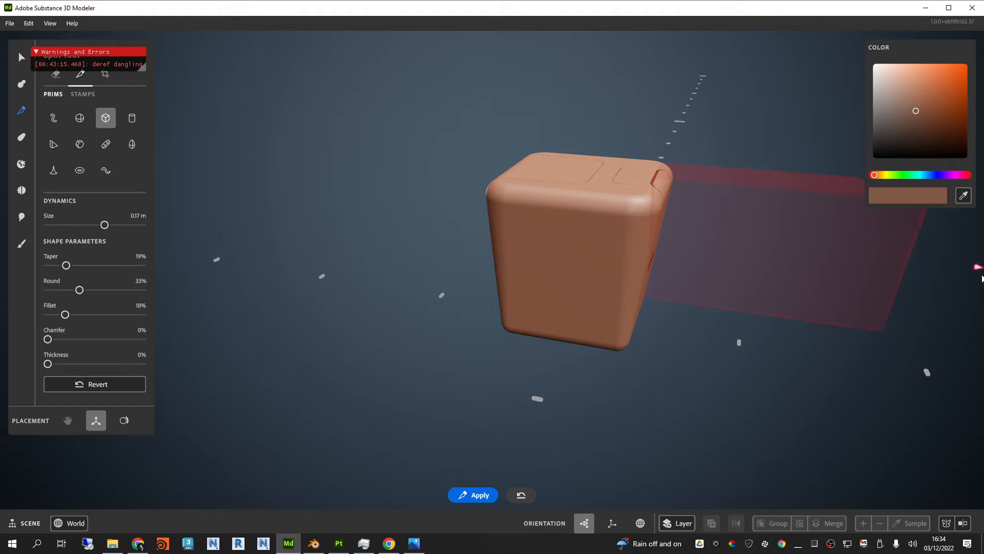
Step: Slide the split shape along the red axis until it stands clear of the box
left_click_drag(662, 398, 783, 396, "alt")
left_click_drag(679, 358, 533, 307, "alt")
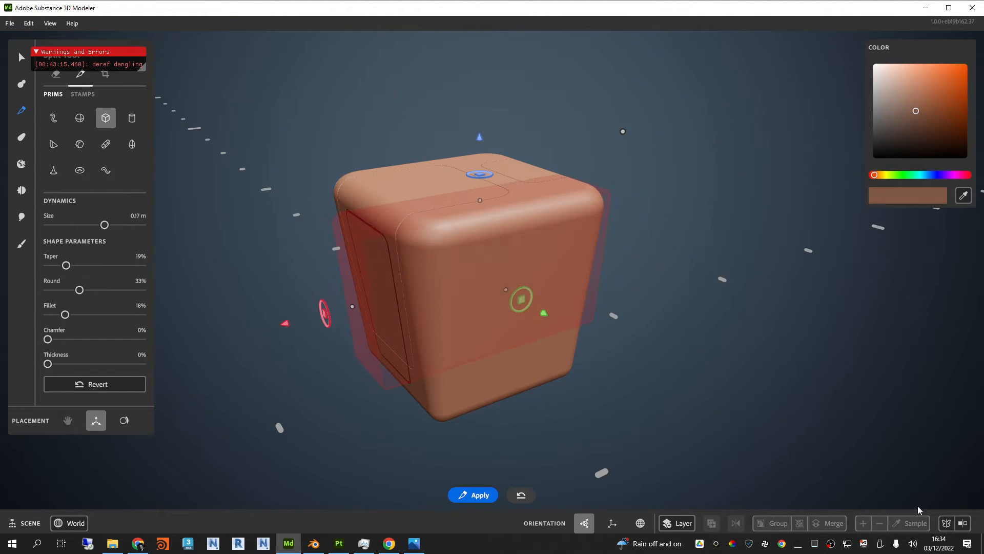
left_click_drag(693, 363, 620, 333, "alt")
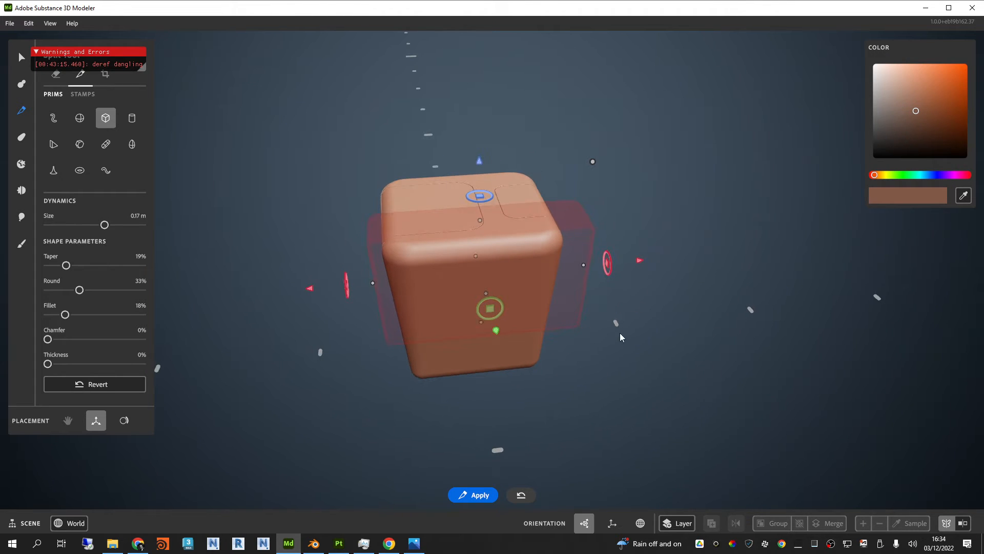
left_click_drag(641, 266, 549, 238, "alt")
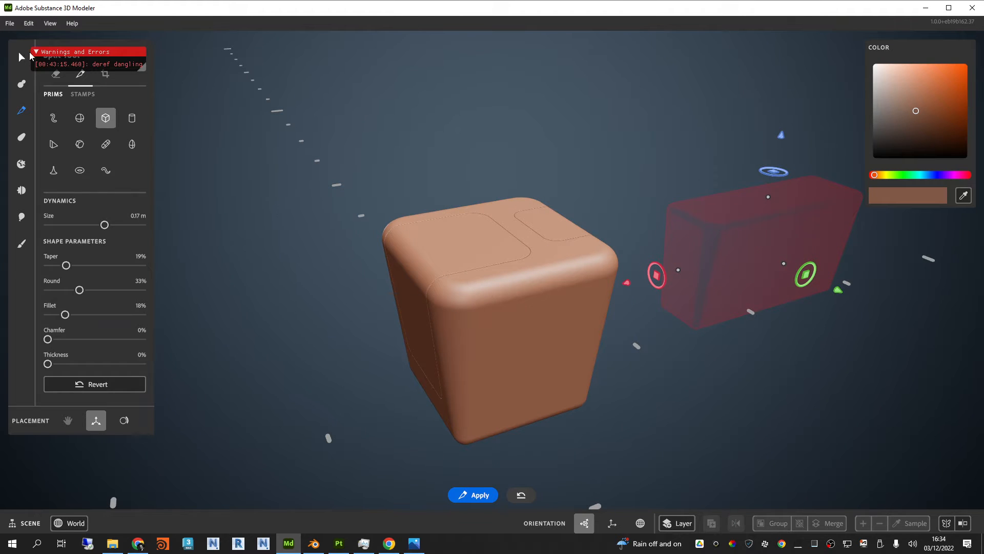
Step: Select the box's main body and small top panel to check the separated pieces, and clear the selection
left_click(24, 56)
left_click(489, 234)
left_click(551, 259, "shift")
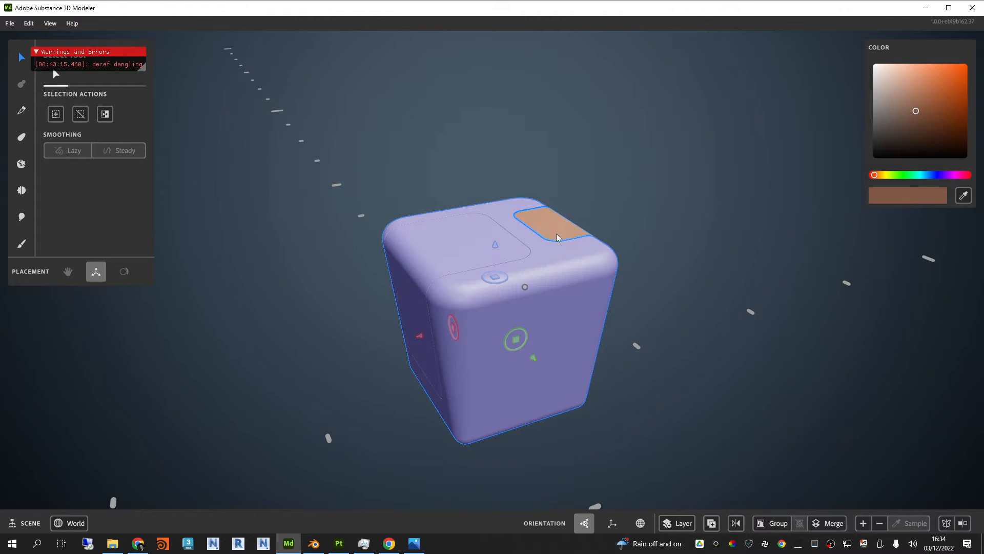
left_click(557, 236, "shift")
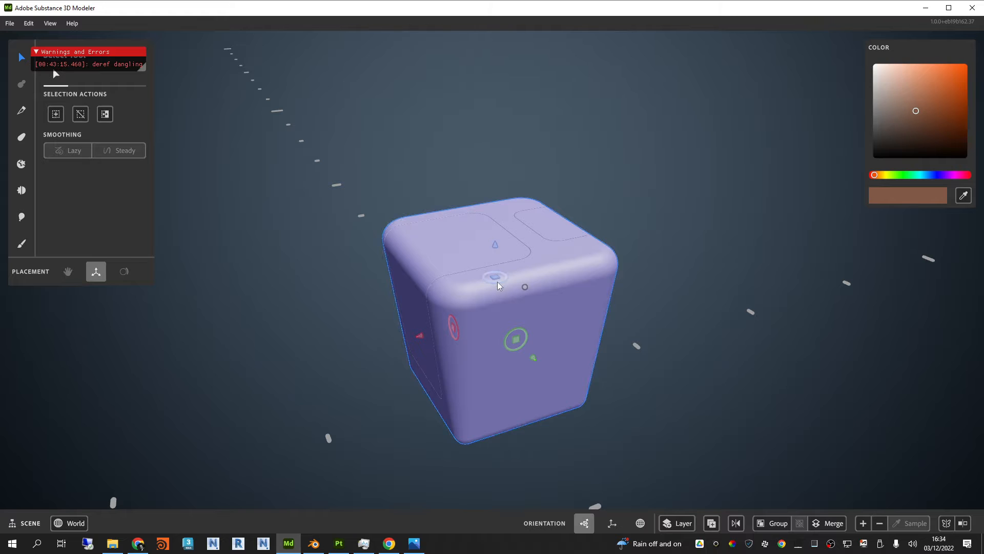
left_click_drag(496, 278, 686, 256)
scroll(575, 275, "down", 2)
left_click(690, 200)
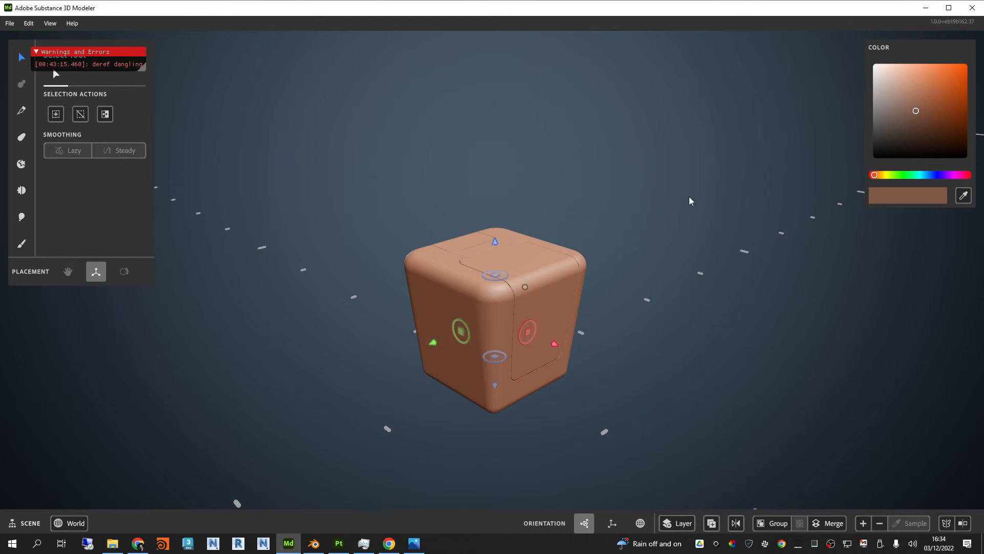
Step: Return to the split tool's cube and slide its shape along the red axis back through the box
left_click(21, 111)
left_click(23, 58)
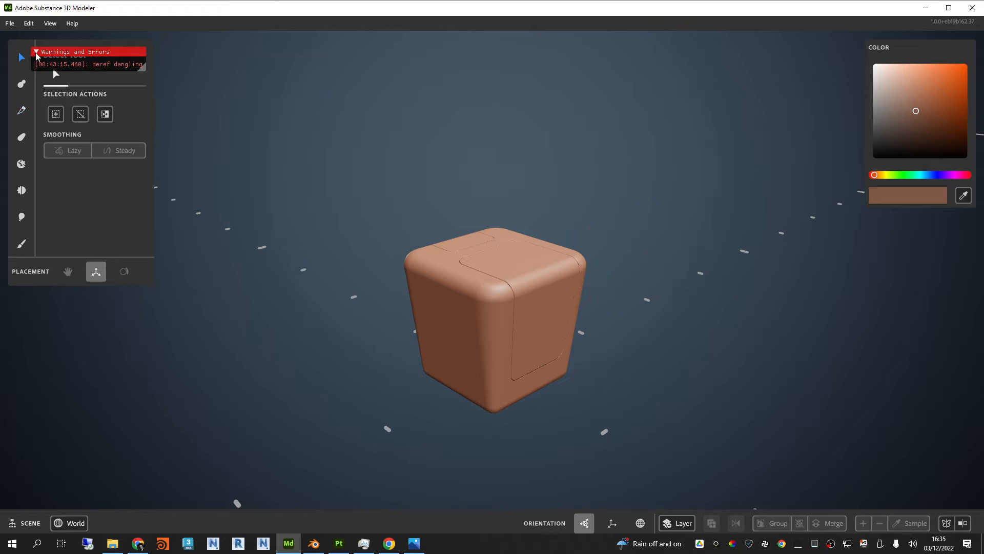
left_click(23, 109)
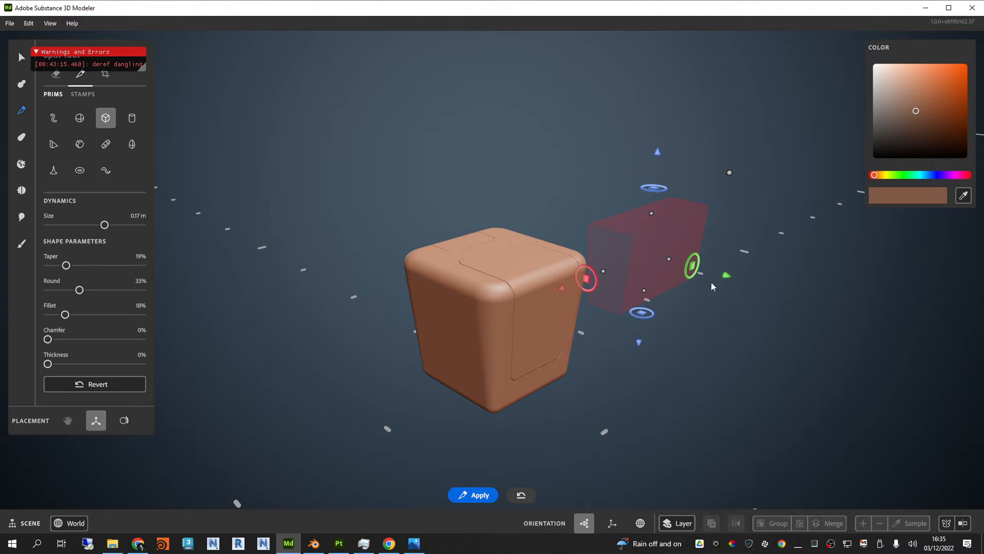
scroll(503, 333, "up", 3)
left_click_drag(503, 334, 516, 349, "alt")
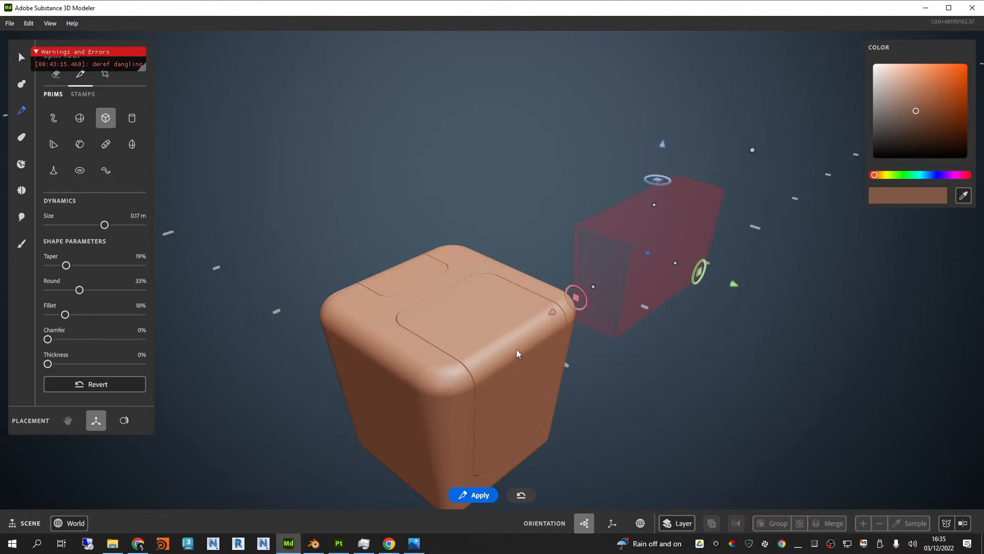
middle_click_drag(515, 349, 562, 288, "alt")
left_click_drag(610, 255, 310, 397)
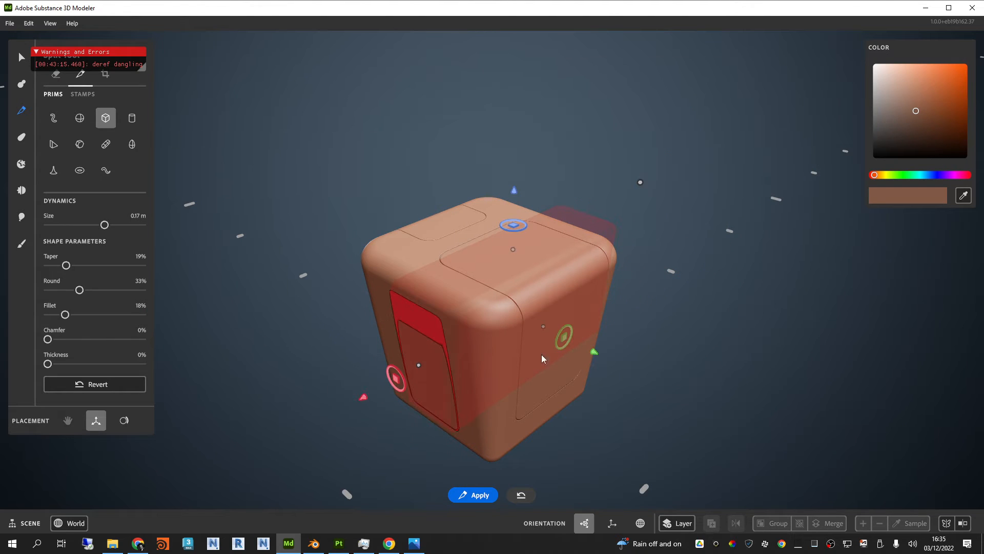
Step: Enlarge the split shape to 0.22 m around the box, raise it along the blue axis, and split the box horizontally near mid-height
left_click_drag(564, 336, 637, 373)
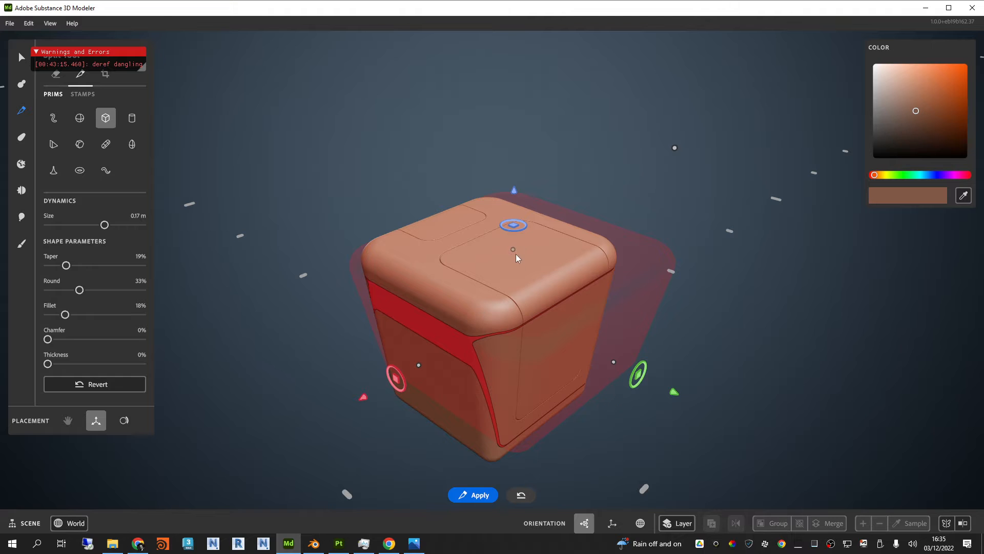
left_click_drag(513, 249, 513, 239)
left_click_drag(419, 366, 400, 375)
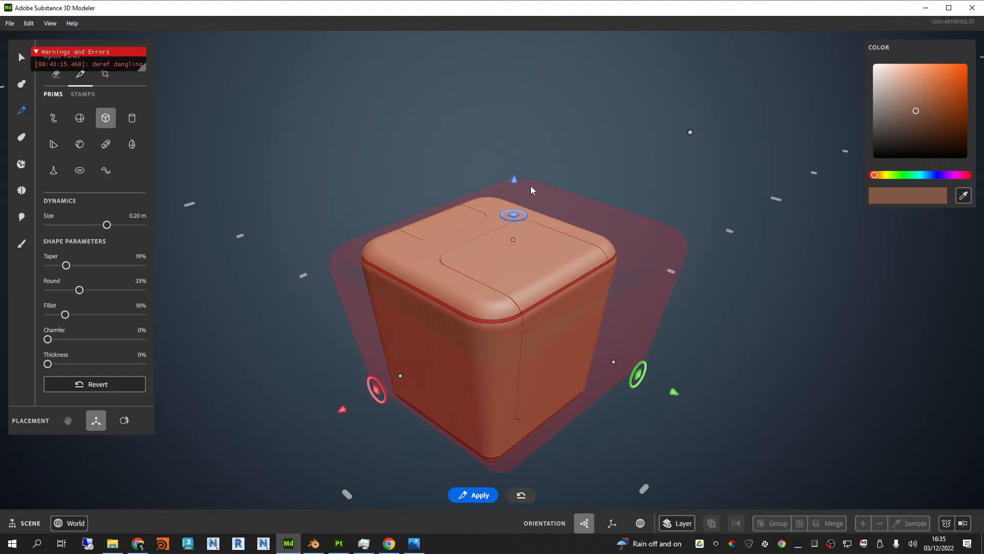
left_click_drag(514, 182, 517, 82)
left_click_drag(386, 288, 377, 296)
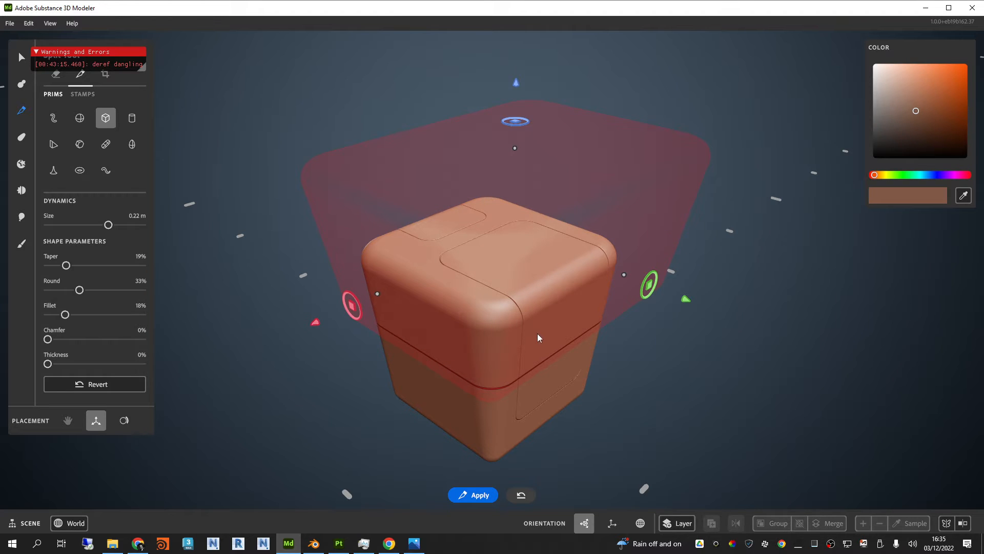
right_click_drag(537, 333, 559, 310)
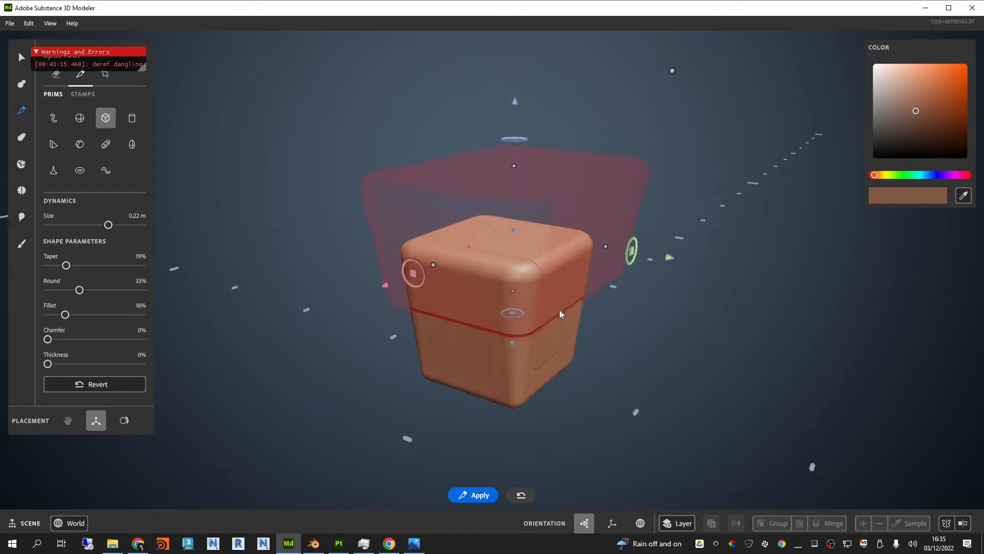
right_click_drag(693, 304, 571, 270)
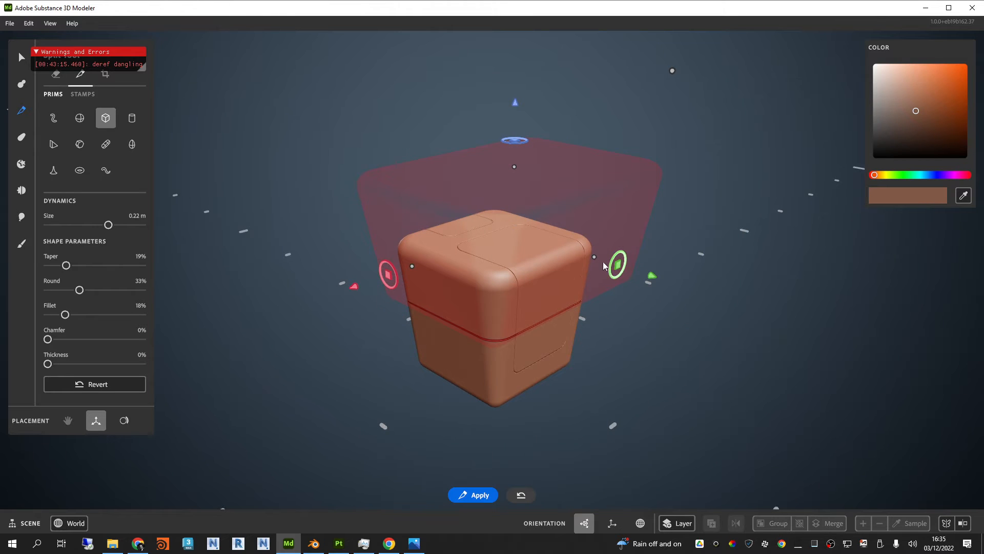
Step: Narrow the split shape to 0.17 m and position it at the box's bottom edge
left_click_drag(594, 257, 541, 238)
left_click_drag(376, 266, 434, 263)
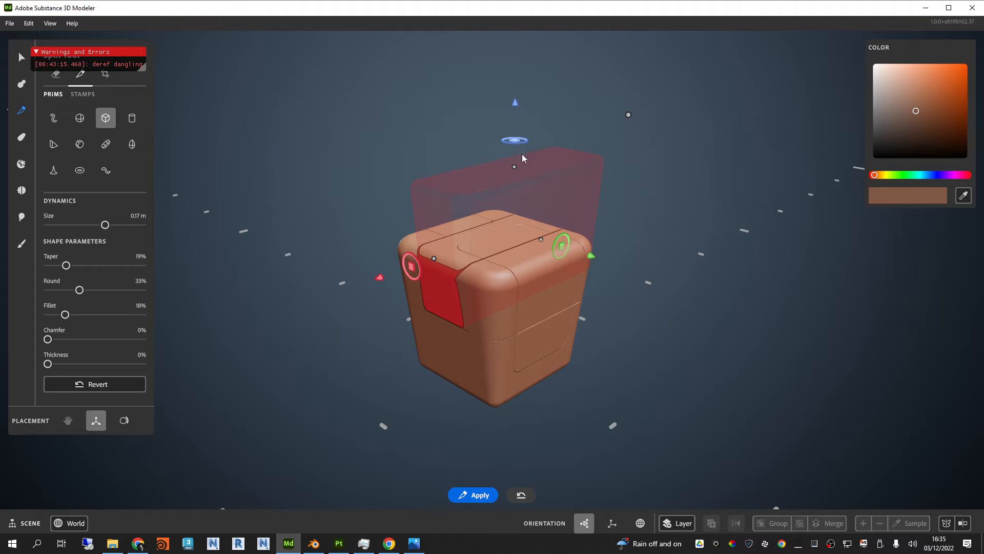
left_click_drag(568, 252, 610, 355)
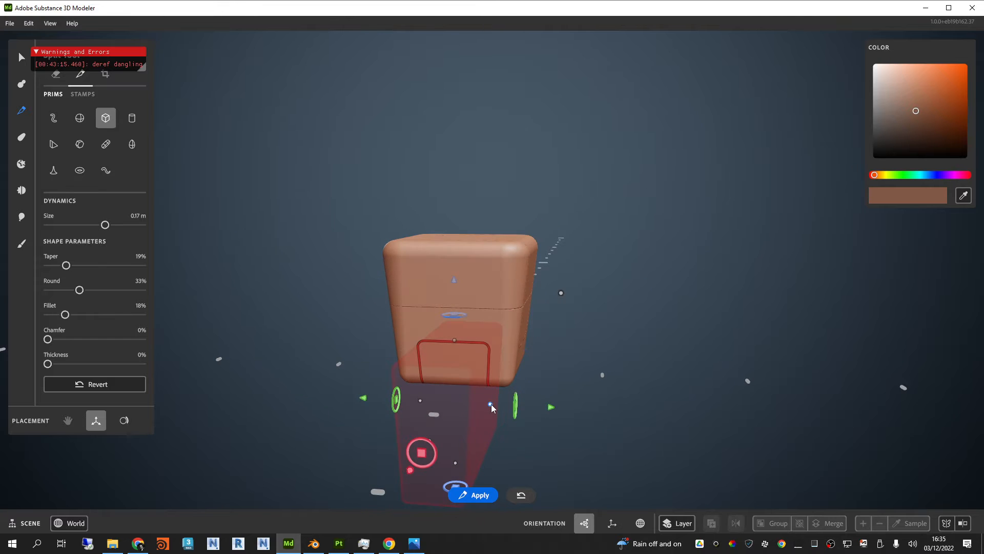
left_click_drag(490, 404, 486, 406)
left_click_drag(633, 338, 393, 343, "alt")
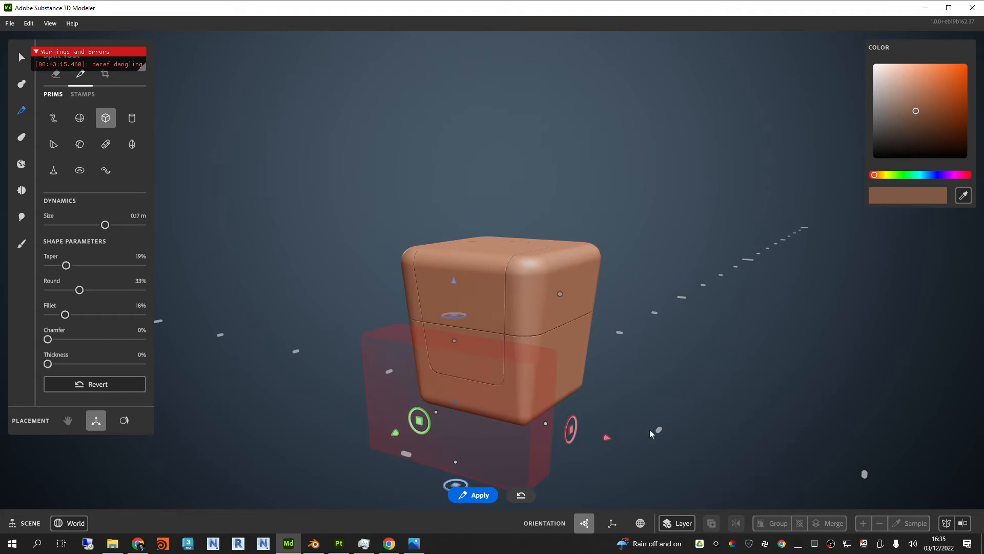
Step: Toggle symmetry and shift the split shape along the red axis to one end of the box's base
left_click(946, 523)
left_click_drag(559, 365, 683, 383, "alt")
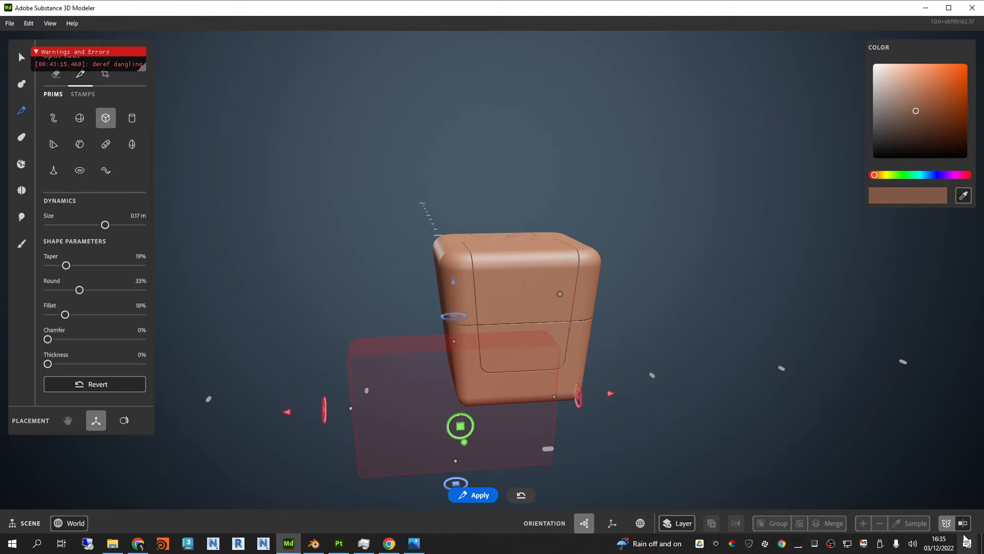
left_click_drag(674, 308, 627, 283, "alt")
scroll(628, 284, "up", 3)
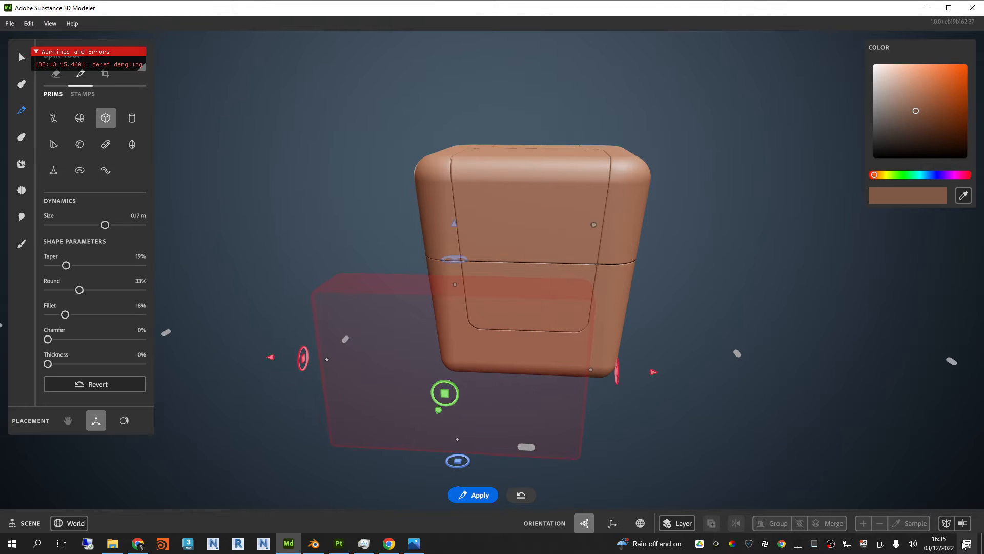
left_click_drag(783, 300, 704, 320, "alt")
left_click_drag(644, 422, 636, 321, "alt")
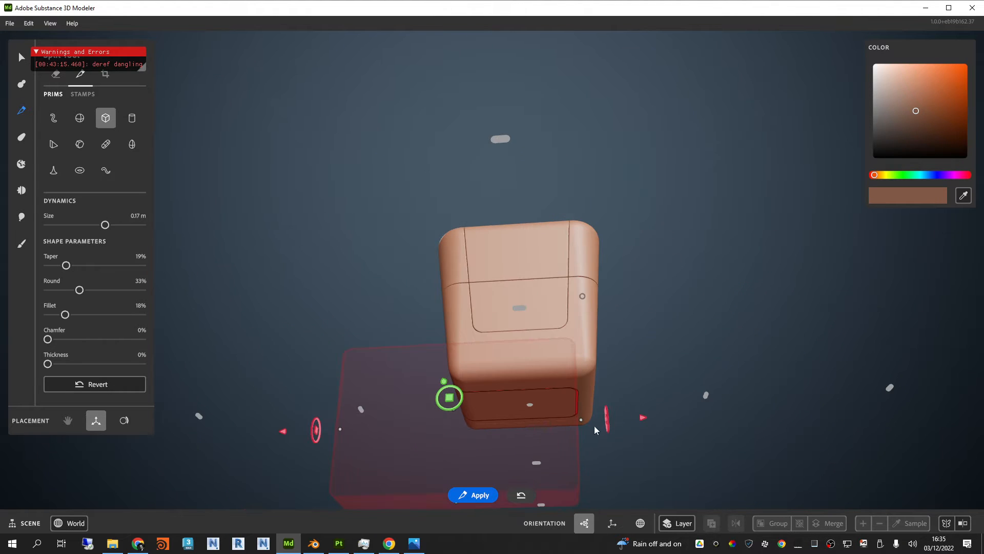
left_click_drag(581, 421, 541, 428)
key("ctrl+z")
left_click_drag(641, 418, 565, 426)
key("ctrl+z")
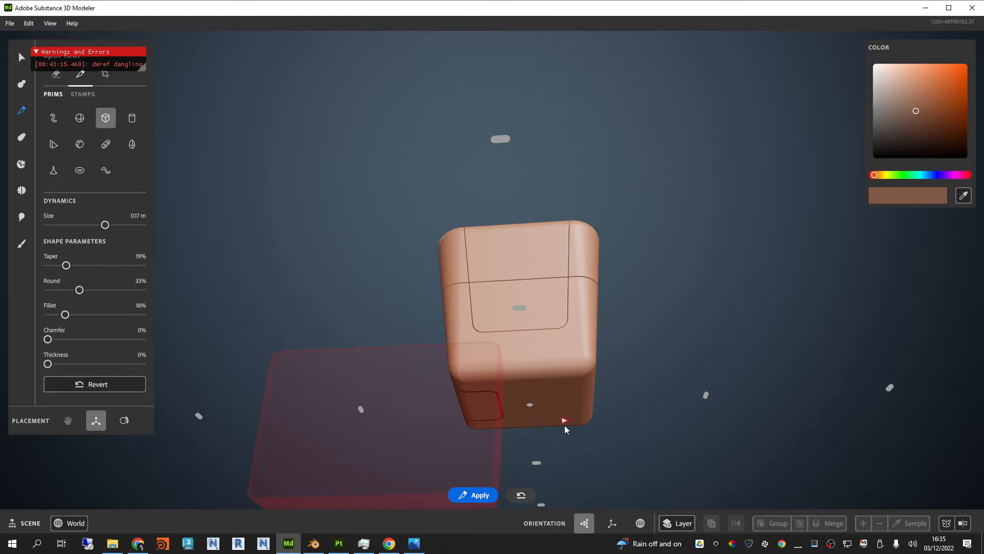
Step: Cut the first small bottom panel and slide the split shape along the red axis to the opposite end of the base
left_click_drag(572, 308, 692, 359, "alt")
left_click(948, 526)
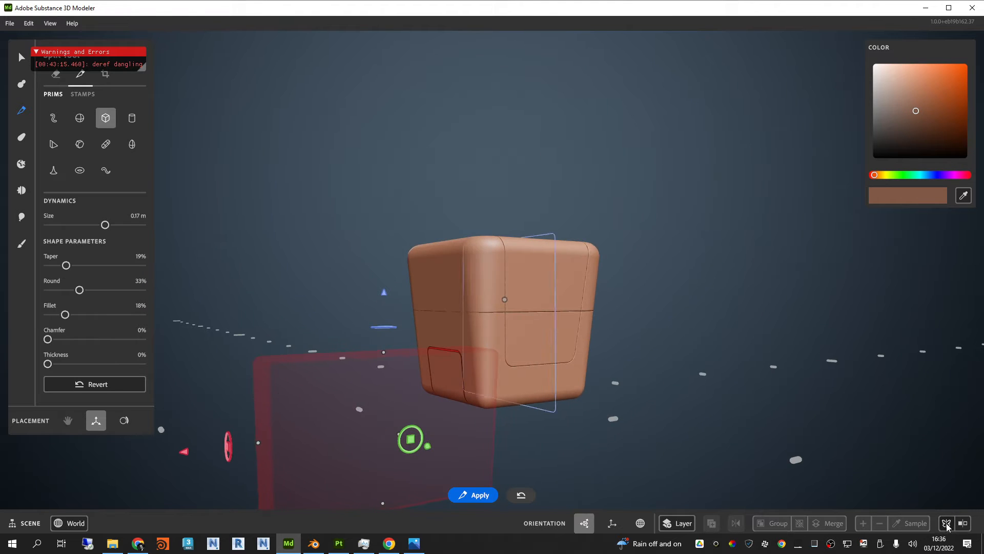
left_click(947, 524)
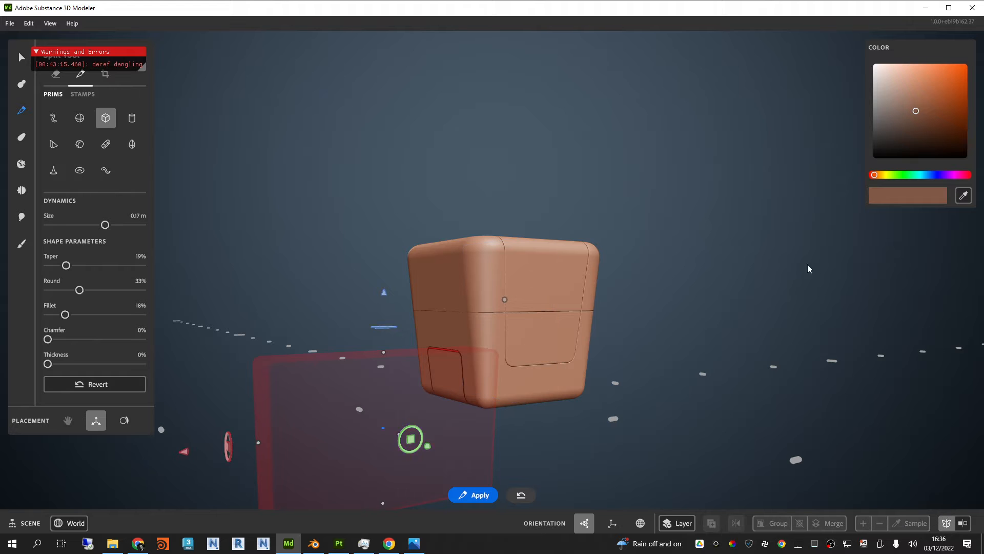
left_click_drag(808, 263, 699, 207, "alt")
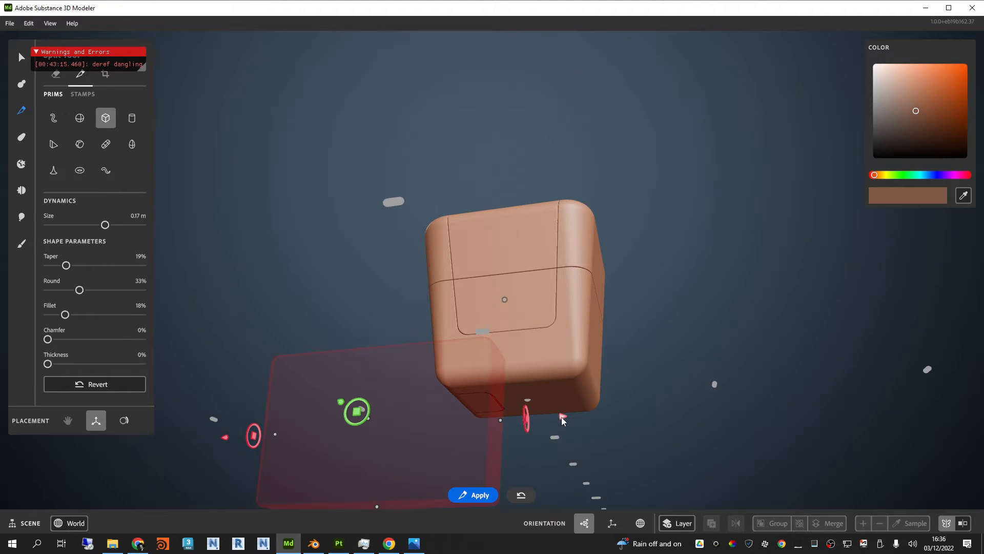
left_click_drag(508, 416, 903, 205)
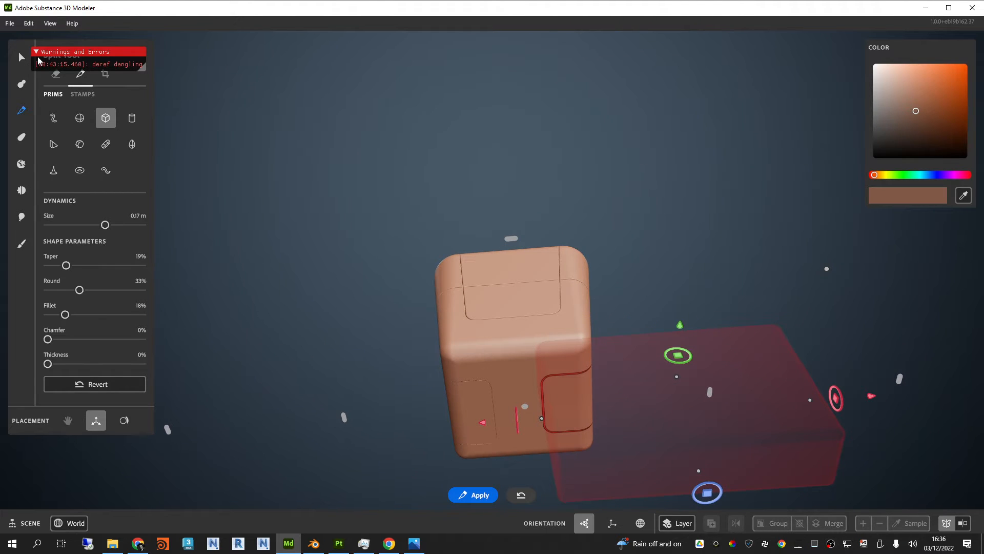
Step: Fine-tune the split shape along the red axis and cut the second small bottom panel
left_click_drag(871, 396, 869, 397)
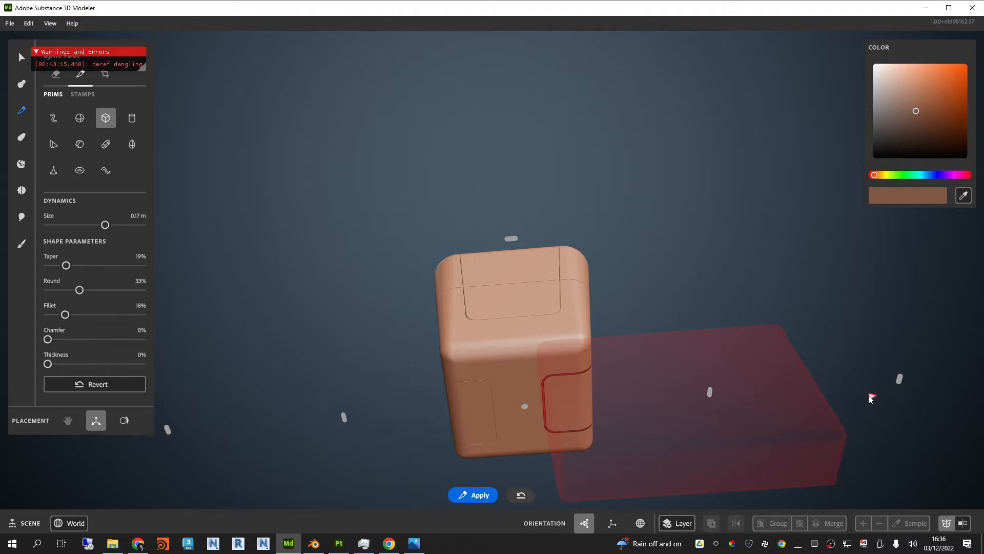
left_click_drag(865, 348, 578, 303, "alt")
right_click(578, 302)
right_click_drag(567, 88, 595, 263, "alt")
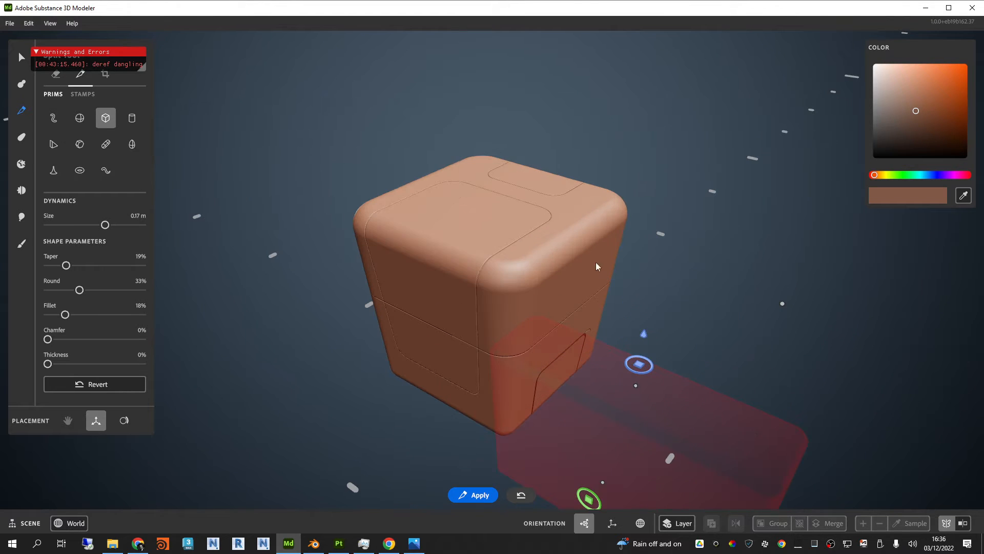
right_click_drag(750, 487, 808, 440, "alt")
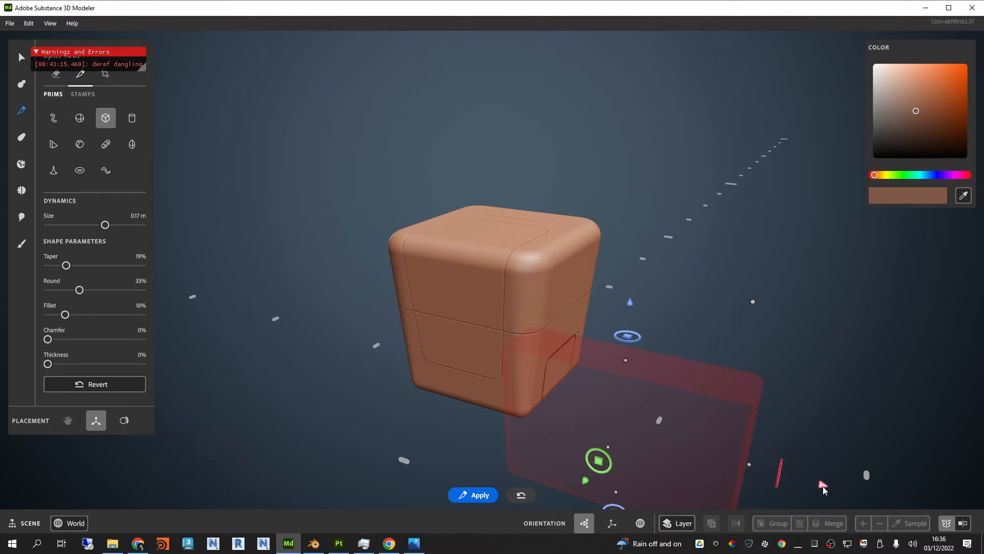
Step: Try a narrower 0.11 m split shape raised to the front of the box's top panel, and undo the changes
left_click_drag(823, 487, 610, 420)
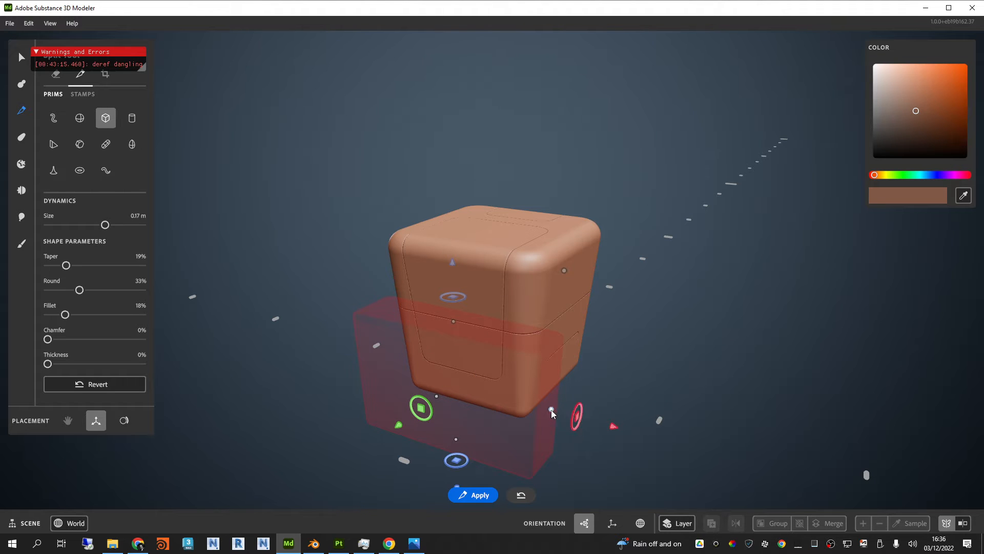
left_click_drag(551, 410, 481, 387)
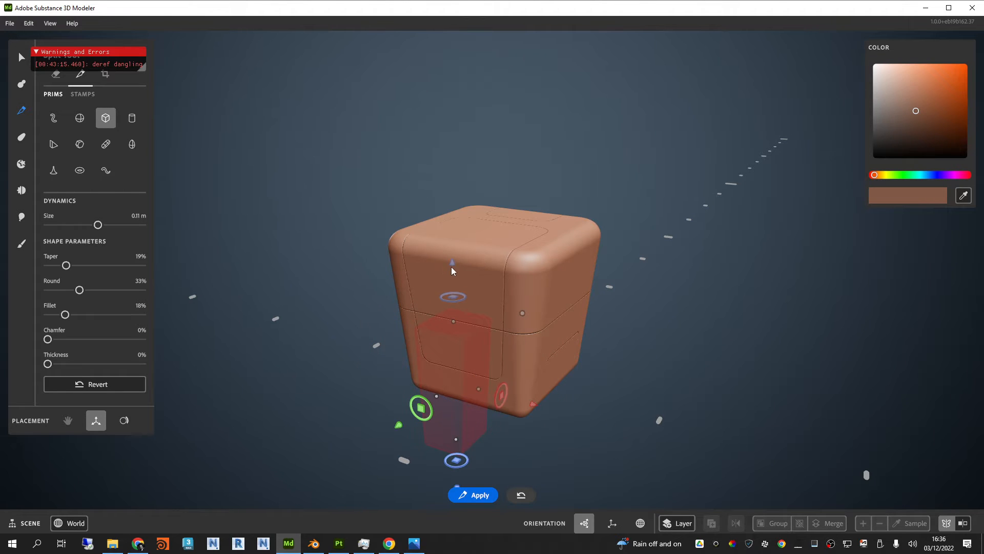
left_click_drag(451, 267, 504, 246)
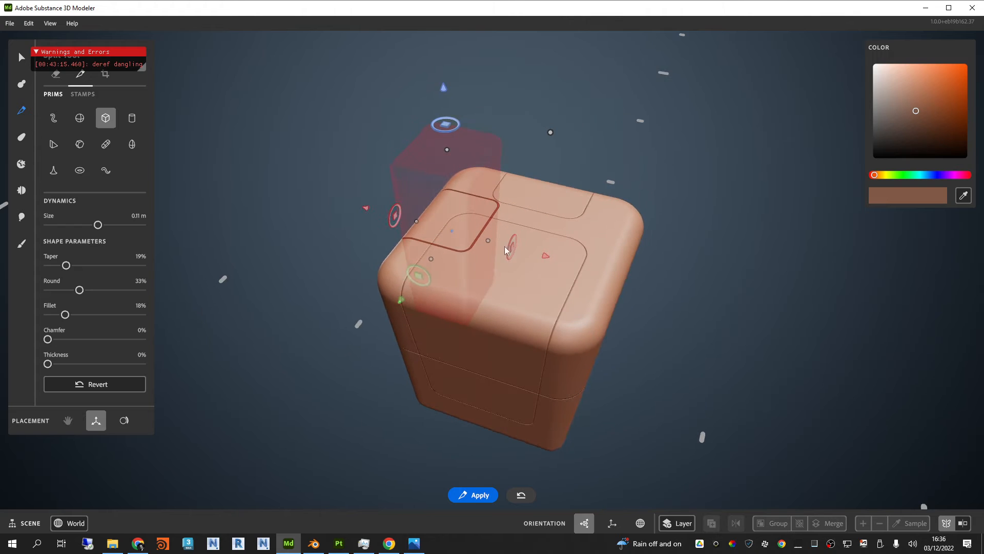
left_click_drag(447, 124, 487, 194)
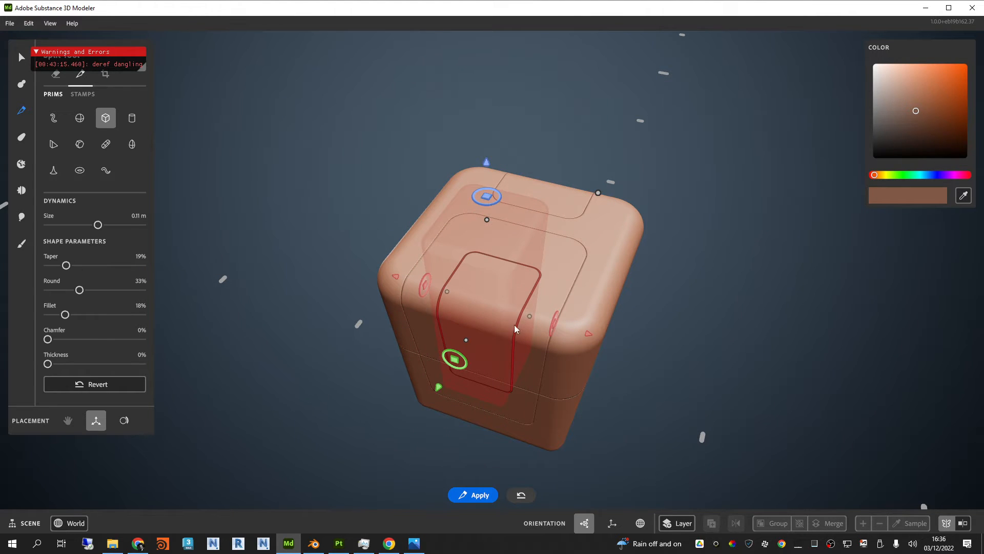
left_click_drag(468, 339, 471, 321)
left_click(687, 370)
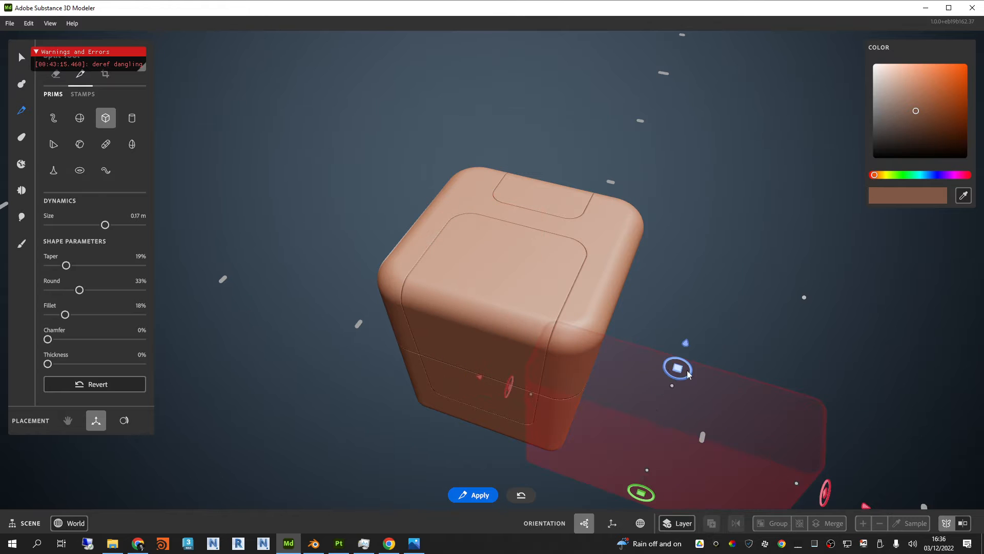
Step: Raise the split shape through the box's top, narrow it to 0.11 m and slide it to the large top panel's outer edge
left_click_drag(686, 370, 640, 306, "alt")
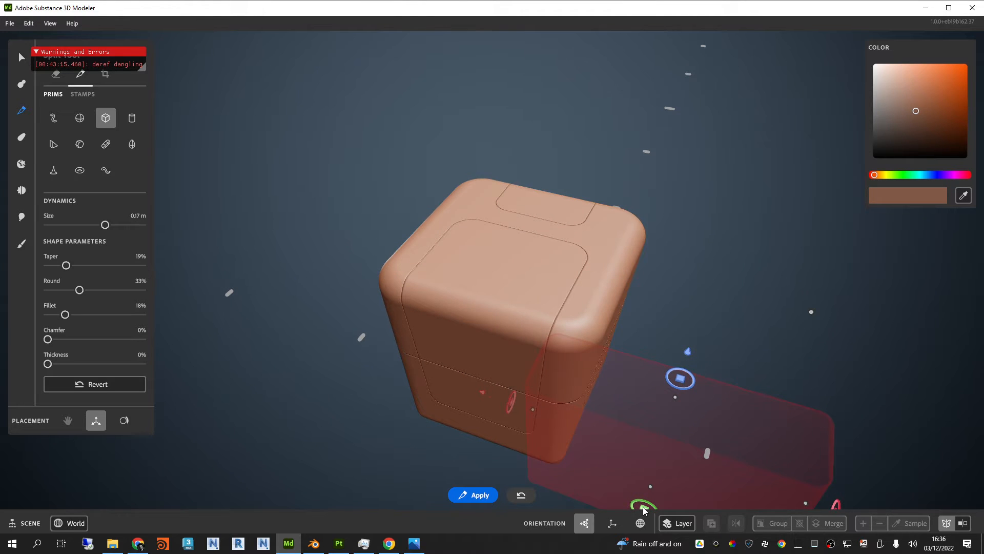
left_click_drag(645, 509, 482, 243)
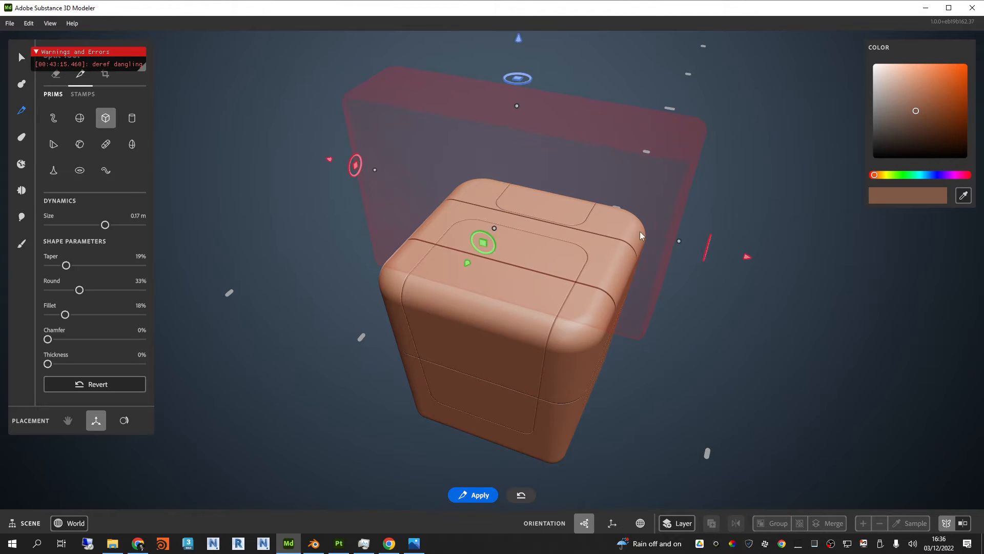
left_click_drag(677, 242, 559, 213)
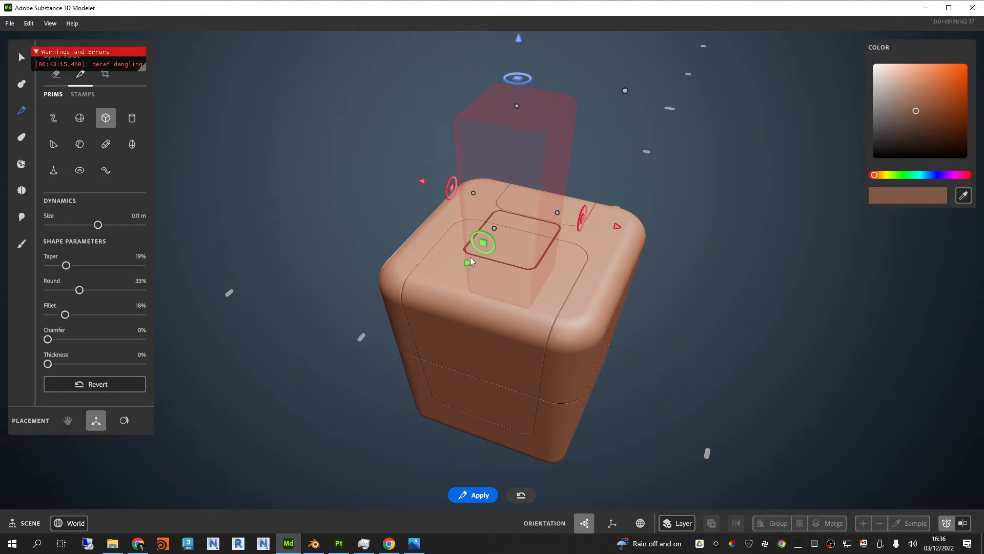
left_click_drag(471, 258, 414, 357)
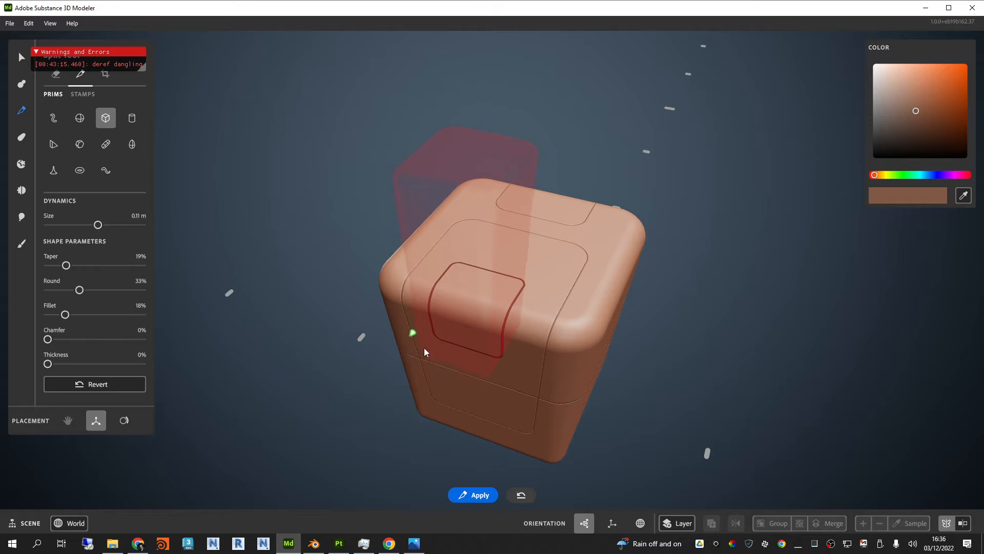
Step: Widen the split shape slightly, set its thickness to 0%, and adjust its position along the red axis over the large top panel
left_click(438, 343)
left_click_drag(523, 273, 529, 275)
left_click_drag(59, 363, 5, 359)
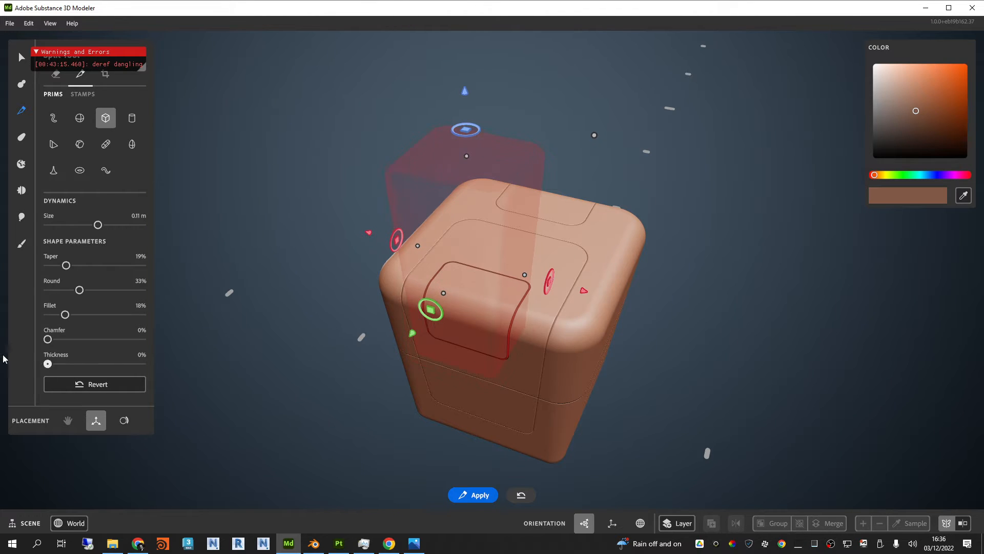
left_click_drag(659, 425, 695, 386, "alt")
mouse_move(584, 264)
left_mouse_down("alt")
mouse_move(627, 292)
mouse_move(600, 260)
left_mouse_up("alt")
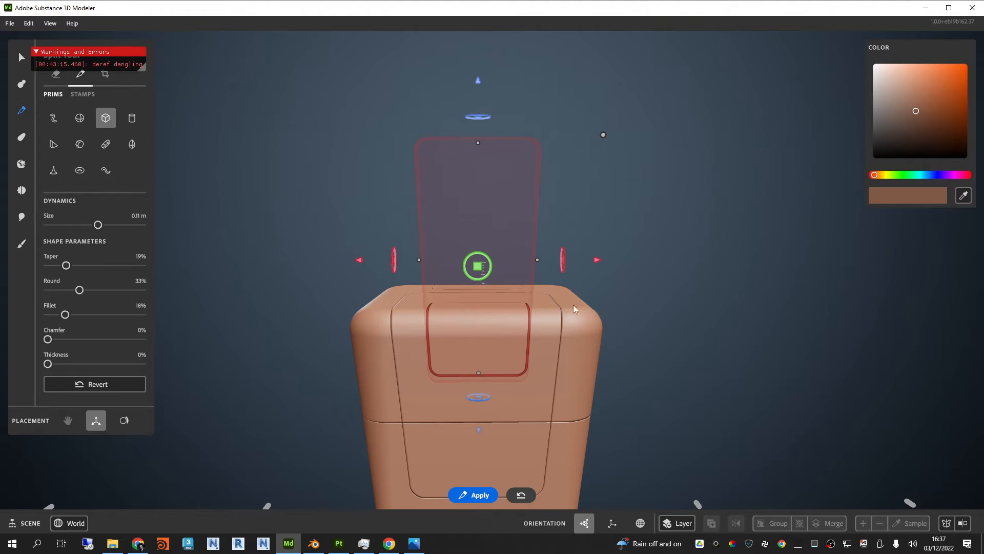
Step: Try a much narrower split shape shifted sideways along the red axis, and undo the changes
left_click_drag(594, 262, 611, 264)
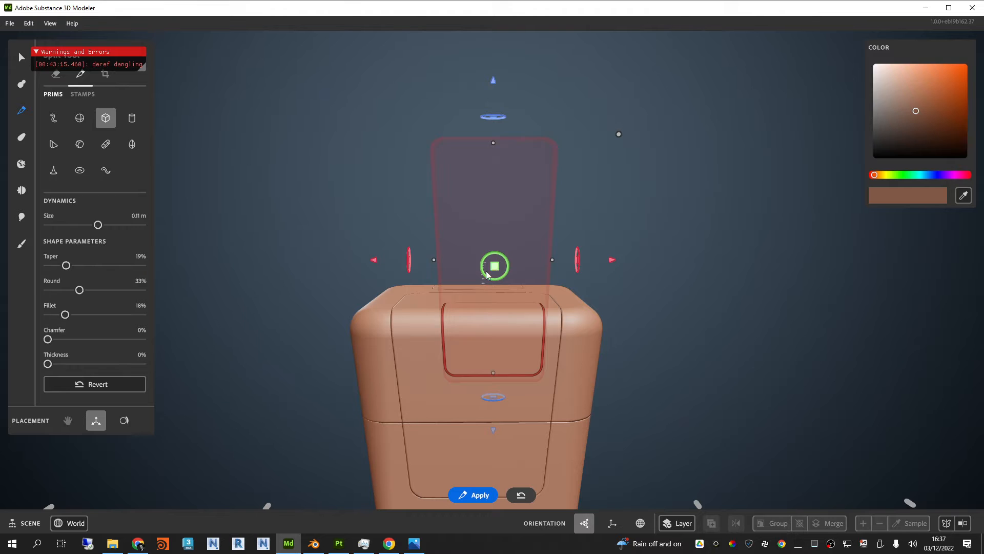
left_click_drag(434, 261, 472, 259)
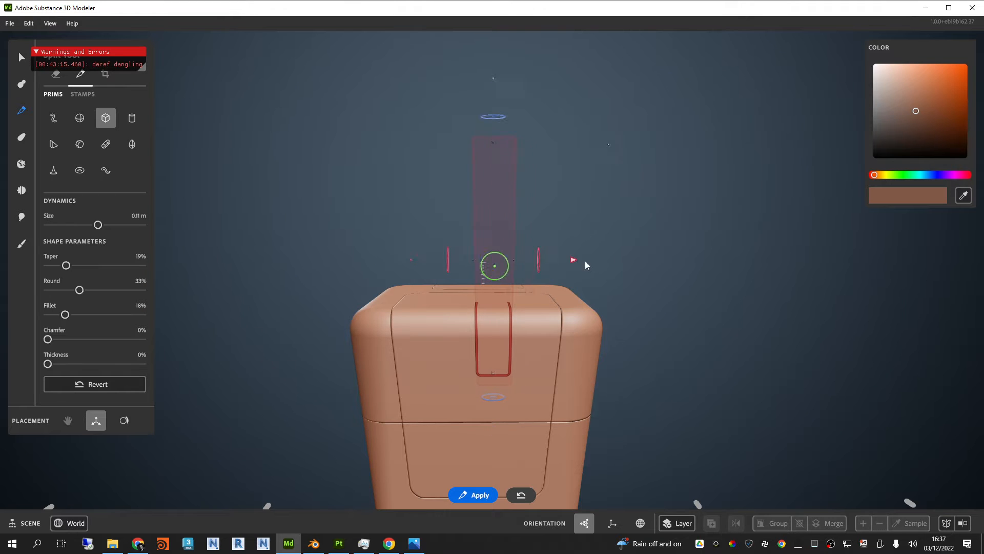
left_click_drag(576, 259, 599, 263)
key("ctrl+z")
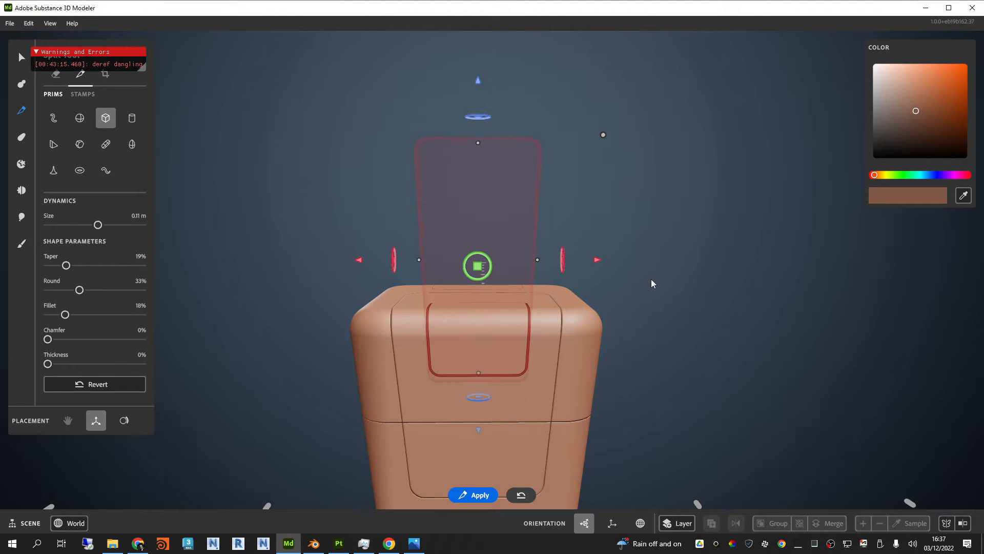
Step: Centre the split shape with 23% thickness on the large top panel and cut a U-shaped strip into it
left_click_drag(651, 280, 625, 314, "alt")
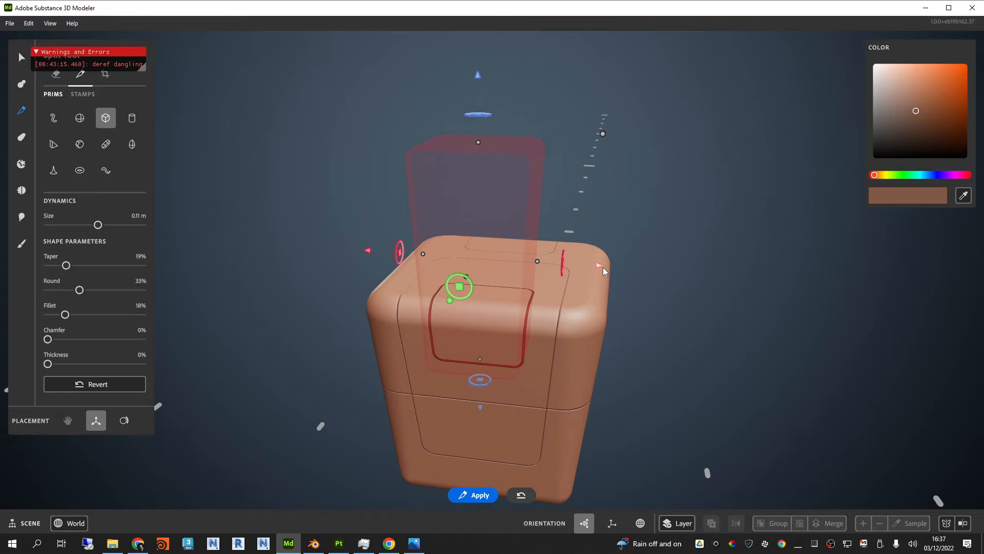
mouse_move(599, 264)
left_mouse_down()
mouse_move(818, 278)
mouse_move(600, 261)
left_mouse_up()
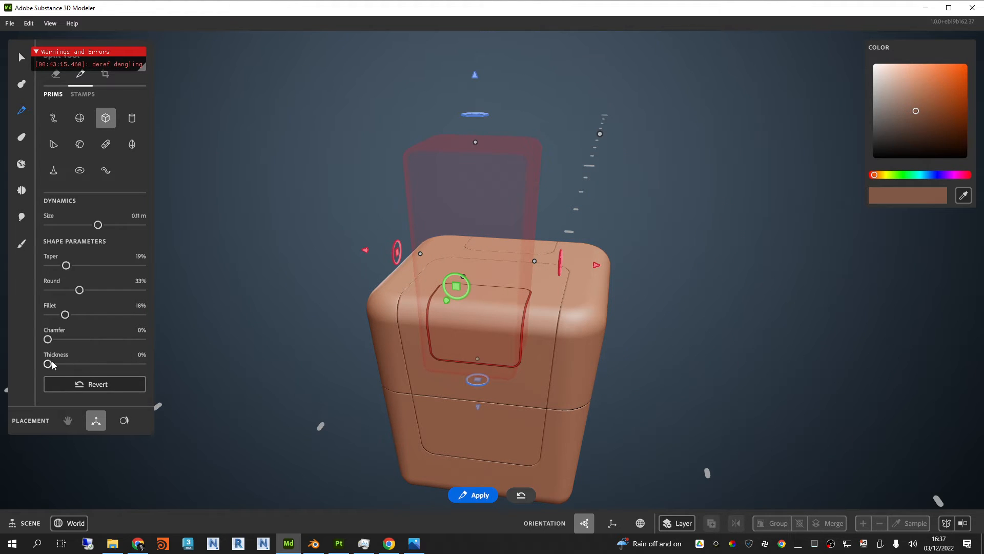
mouse_move(53, 365)
left_mouse_down()
mouse_move(89, 365)
mouse_move(70, 364)
left_mouse_up()
left_click_drag(568, 377, 526, 325, "alt")
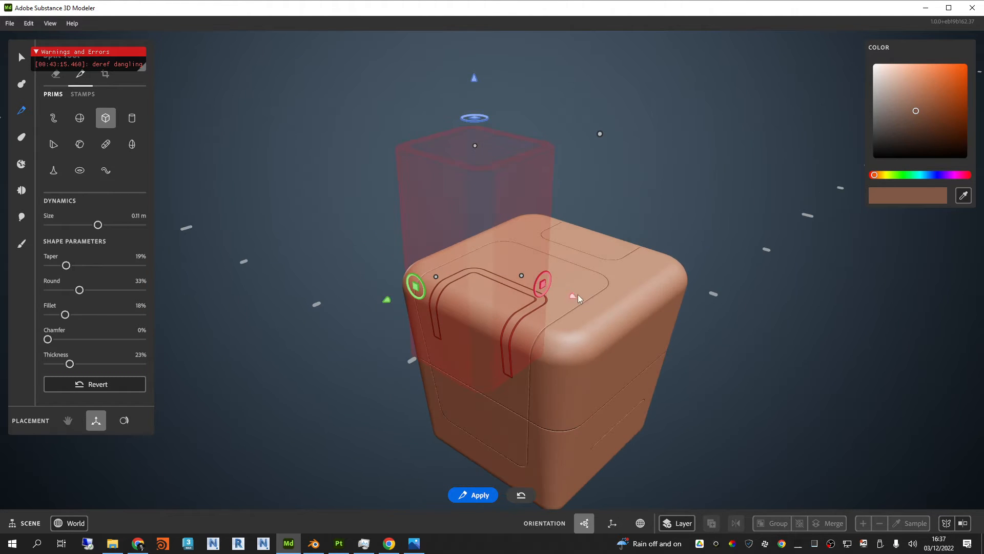
left_click_drag(574, 296, 575, 296)
mouse_move(592, 340)
left_mouse_down("alt")
mouse_move(643, 330)
mouse_move(589, 332)
left_mouse_up("alt")
mouse_move(378, 293)
left_mouse_down()
mouse_move(363, 298)
mouse_move(424, 280)
mouse_move(394, 301)
left_mouse_up()
Step: Slide the split shape along the green axis to the small top panel, narrow it, and cut a smaller U-shaped strip
left_click_drag(679, 283, 855, 283, "alt")
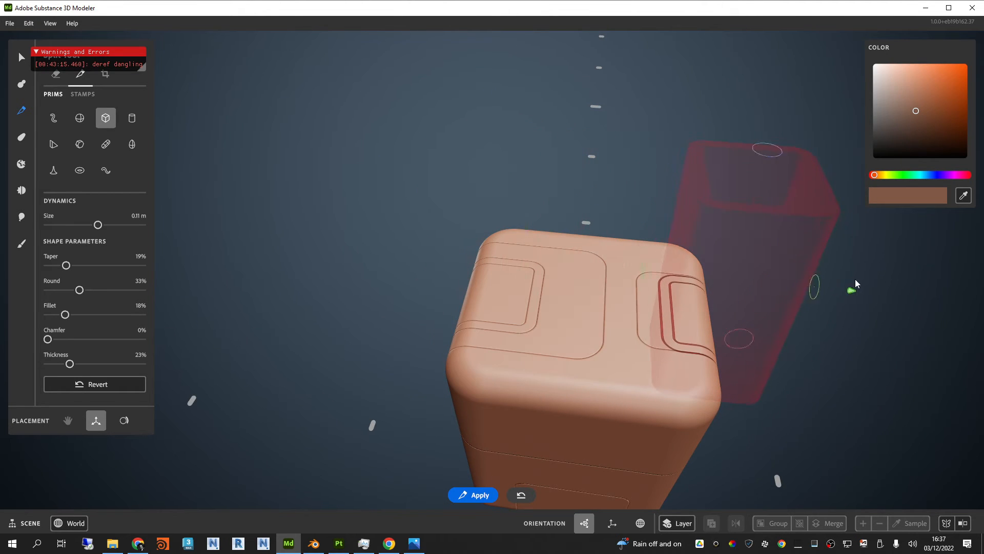
left_click_drag(735, 321, 733, 296)
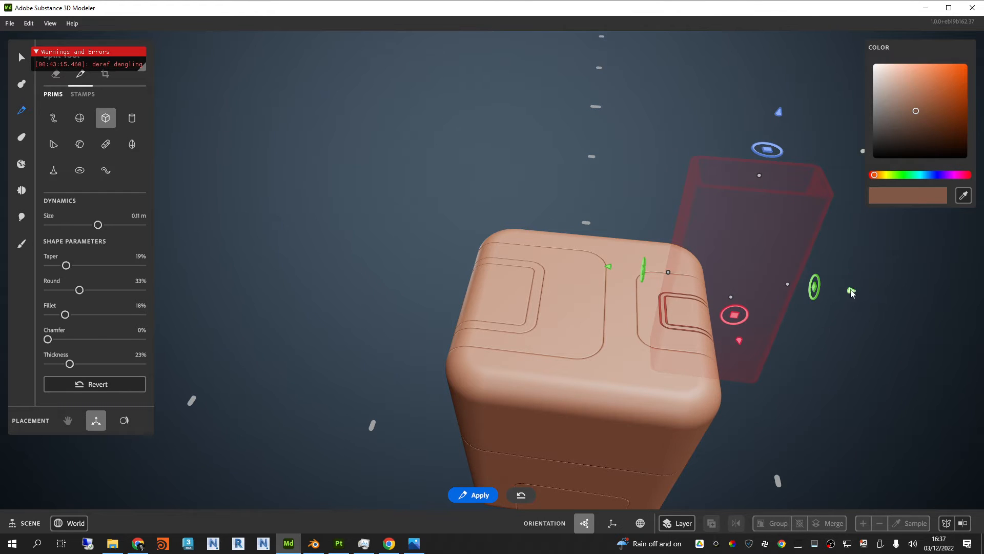
left_click_drag(851, 292, 859, 292)
left_click_drag(845, 394, 732, 286, "alt")
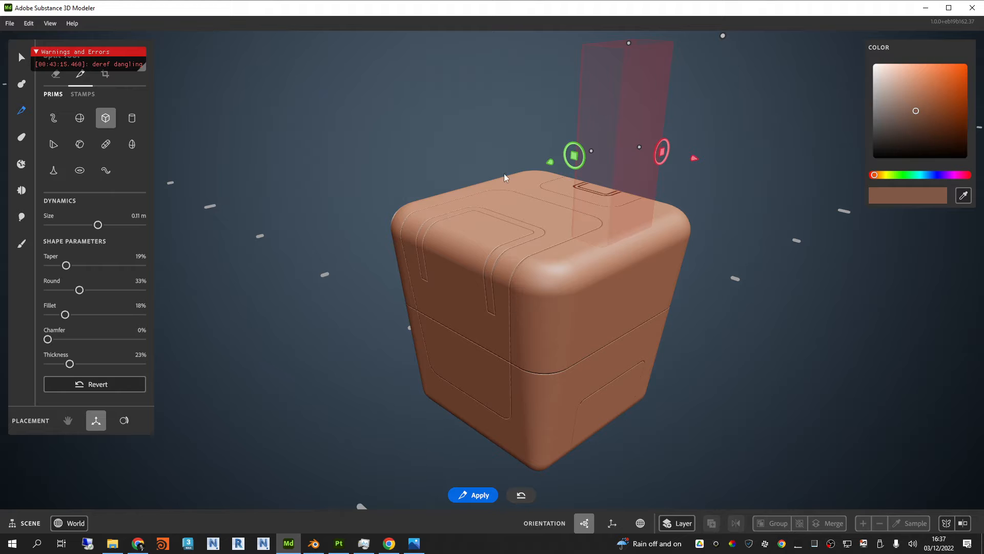
scroll(832, 215, "down", 3)
left_click_drag(665, 290, 631, 295, "alt")
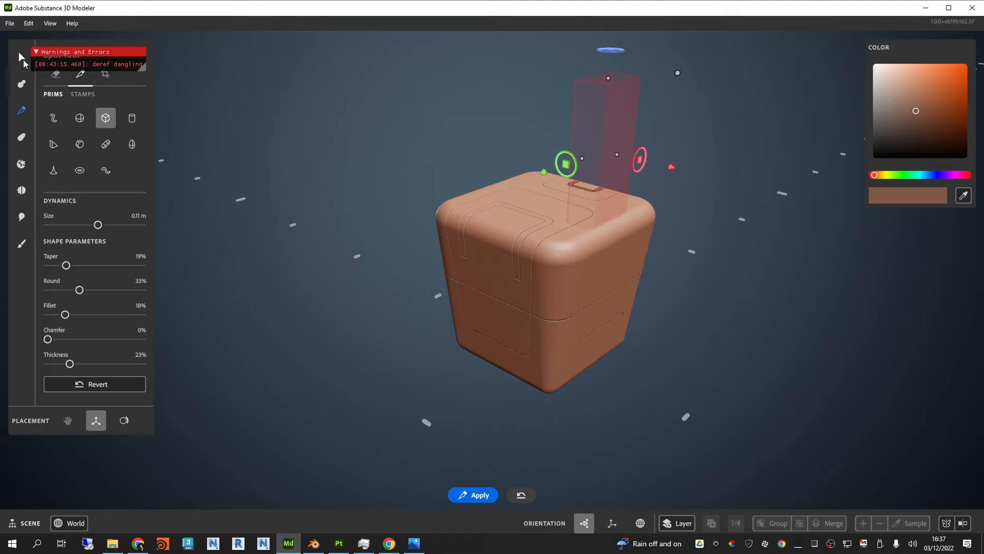
Step: Select the box's upper body and paint it orange with a 2.00 m Paint brush in Single mode
left_click(21, 57)
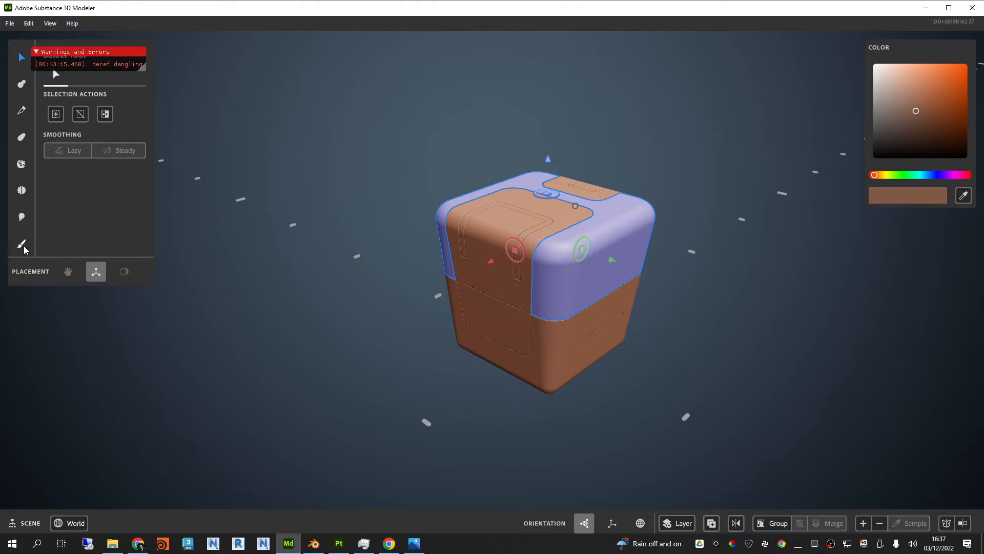
left_click(22, 245)
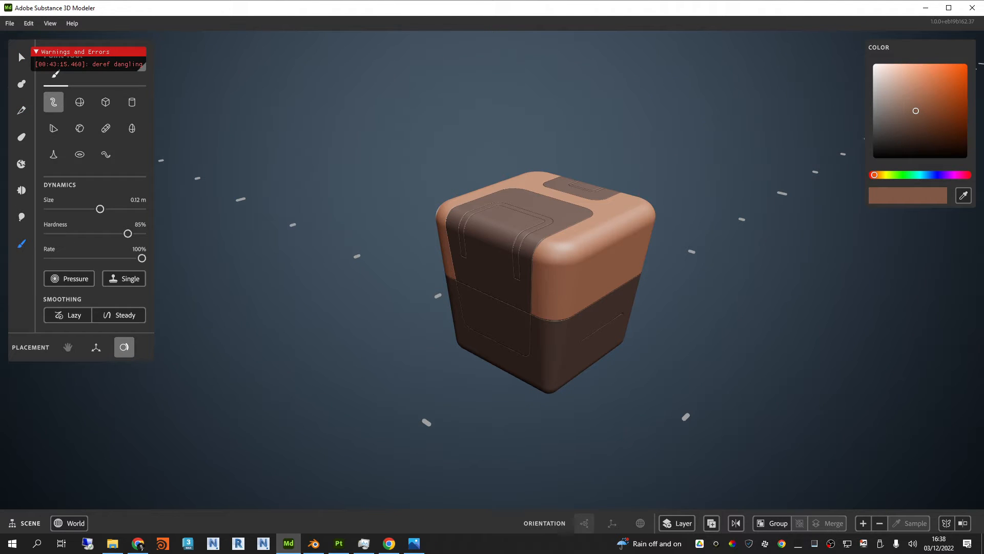
left_click(878, 175)
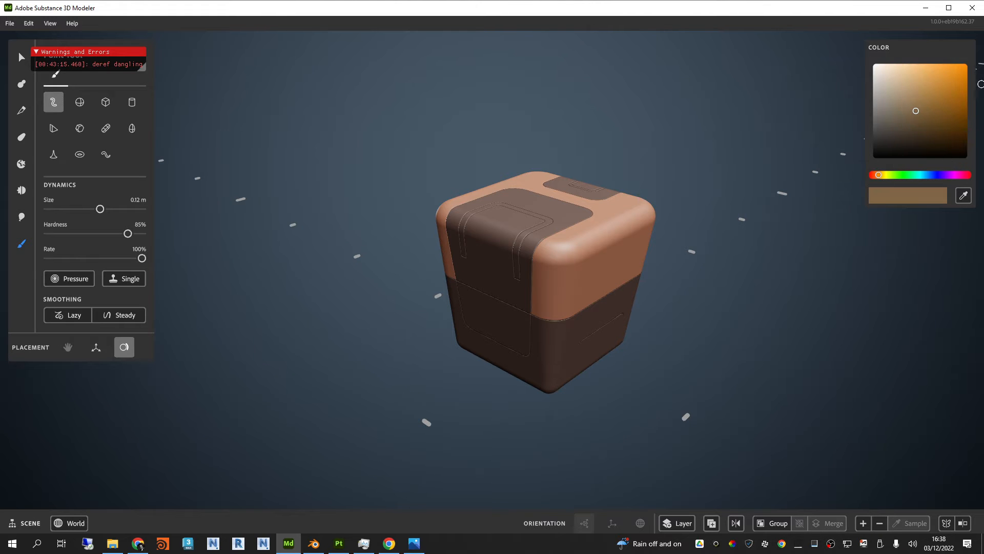
left_click(967, 88)
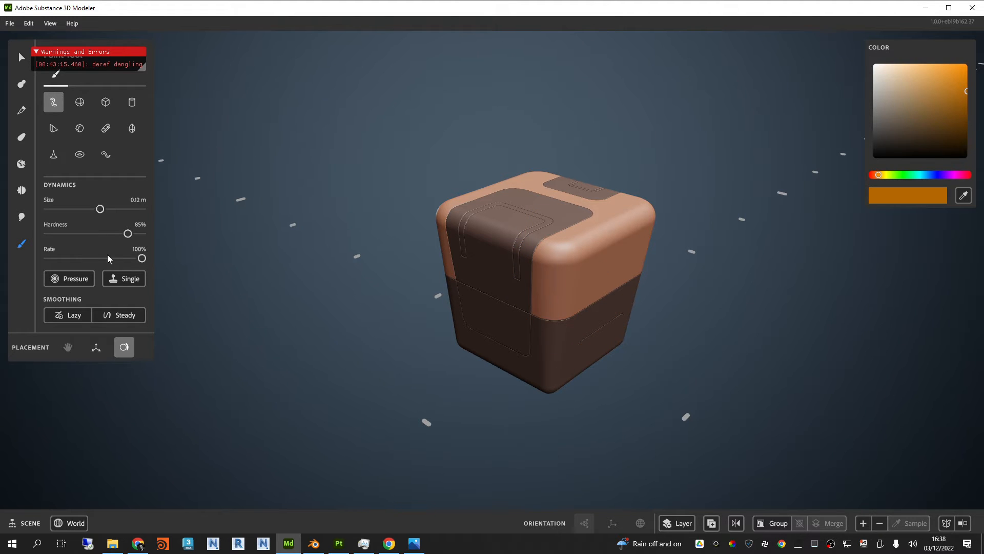
left_click_drag(96, 209, 234, 210)
left_click(124, 278)
left_click(592, 242)
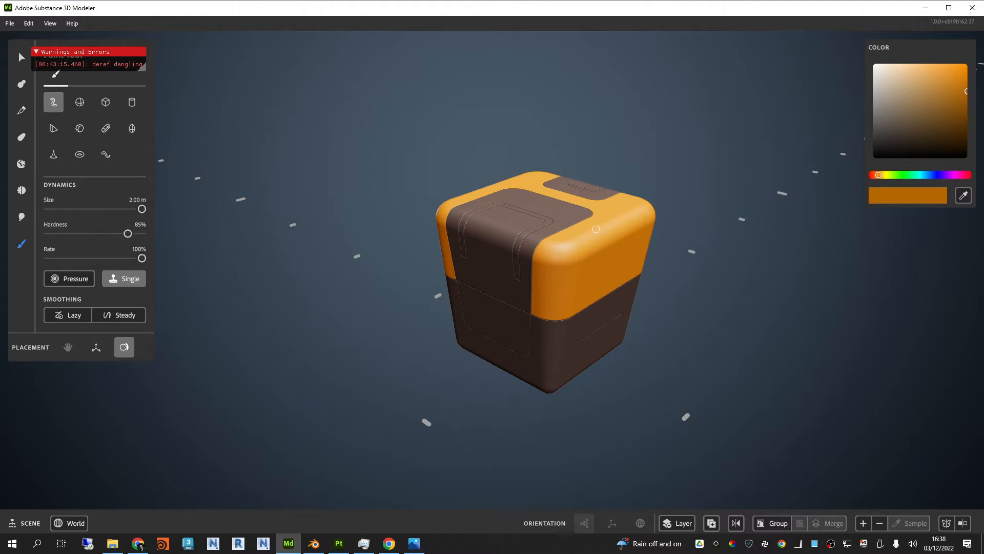
Step: Try pulling the large top panel out of the box to inspect the split pieces, undo the move, and clear the selection
scroll(599, 227, "up", 3)
mouse_move(621, 226)
left_mouse_down("alt")
mouse_move(800, 247)
mouse_move(622, 312)
mouse_move(489, 249)
mouse_move(622, 193)
mouse_move(644, 241)
mouse_move(817, 226)
mouse_move(797, 289)
mouse_move(872, 179)
mouse_move(779, 203)
mouse_move(770, 243)
left_mouse_up("alt")
left_click(22, 58)
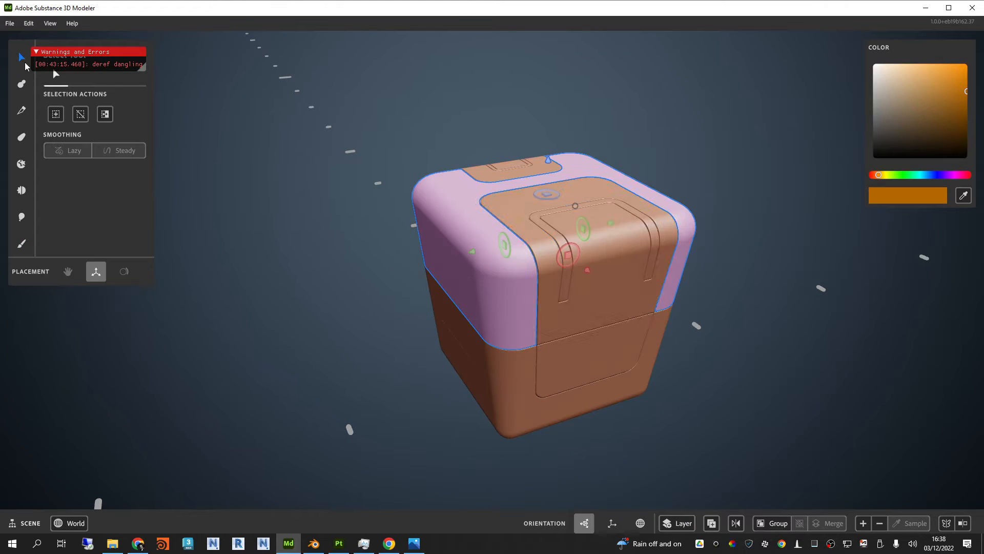
left_click(629, 274)
left_click_drag(633, 279, 769, 315, "alt")
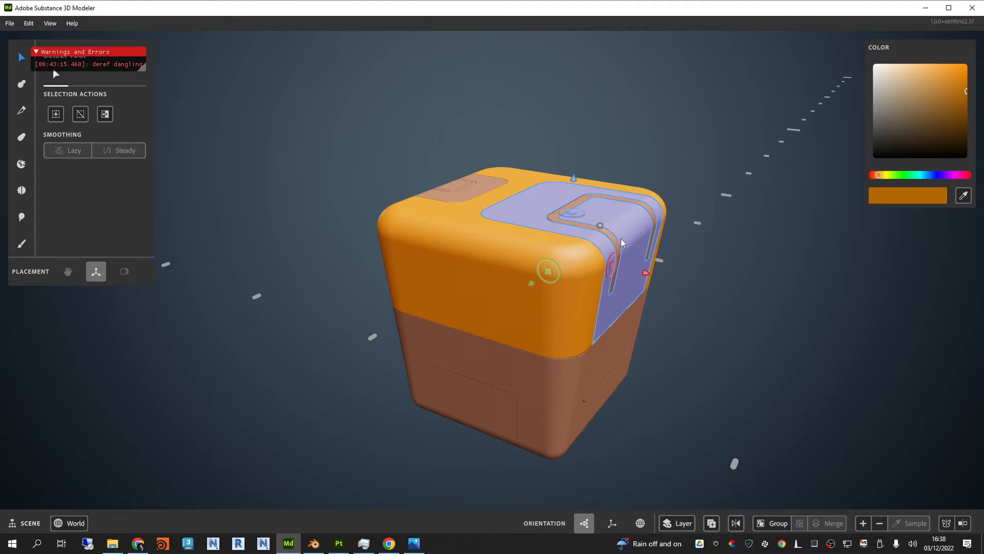
left_click_drag(535, 280, 780, 331)
scroll(780, 332, "up", 4)
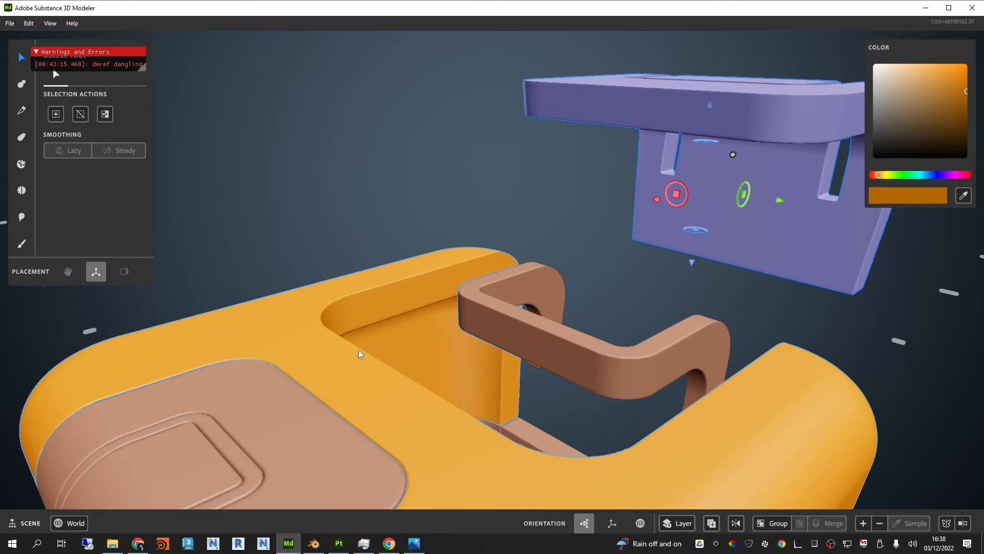
left_click_drag(587, 273, 764, 341, "alt")
key("ctrl+z")
left_click_drag(681, 231, 740, 299, "alt")
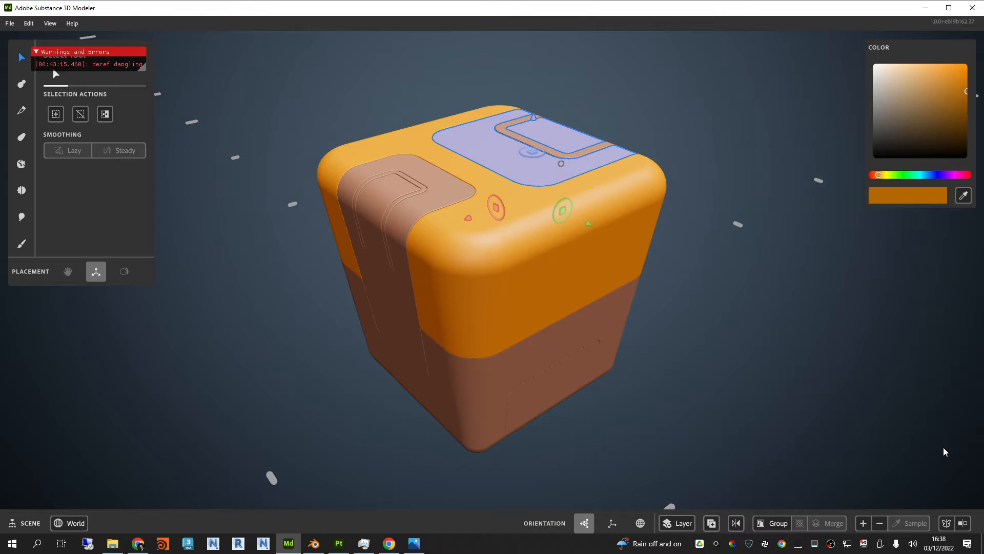
left_click(714, 114)
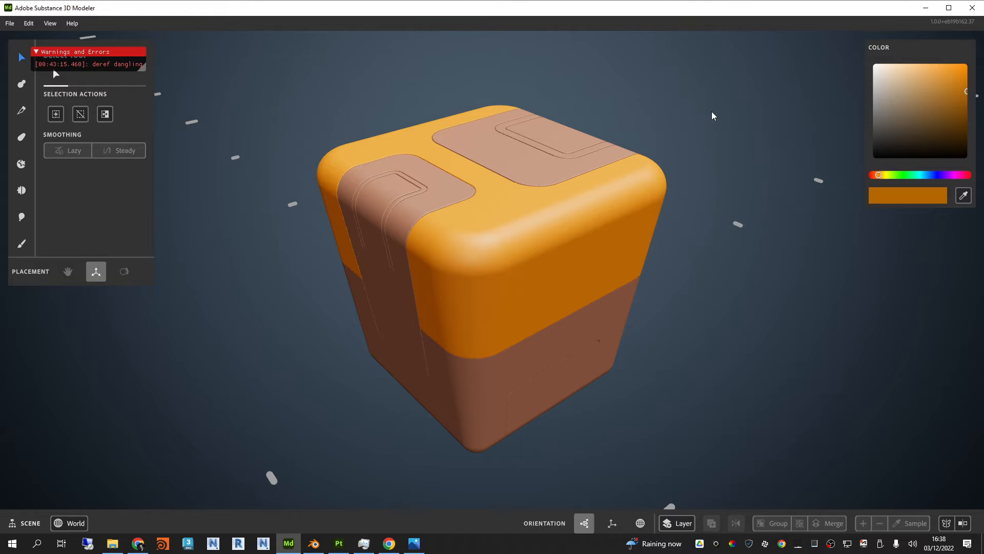
middle_click_drag(711, 104, 729, 191)
Step: Save the scene in the Saves folder as SciFiBox2
left_click(10, 23)
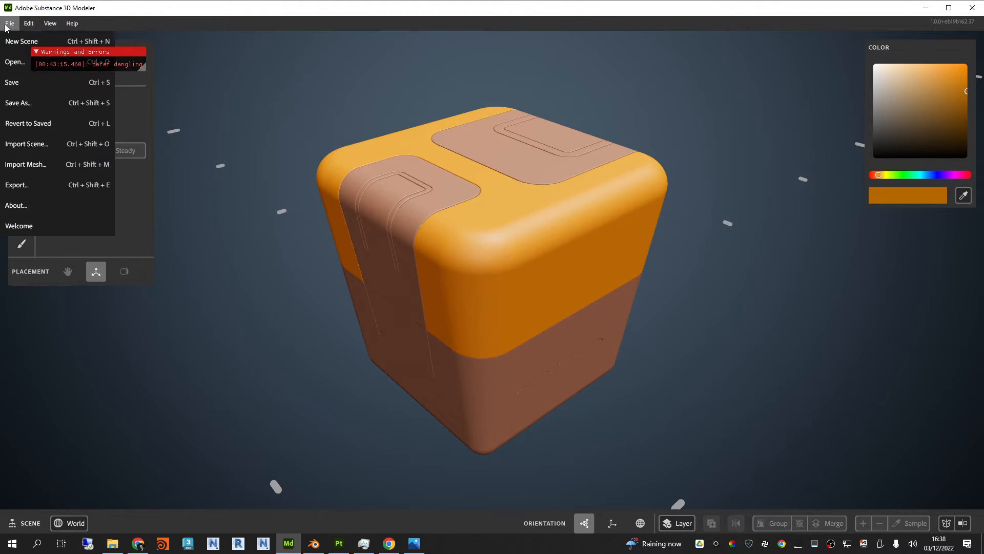
left_click(17, 82)
left_click_drag(299, 19, 515, 68)
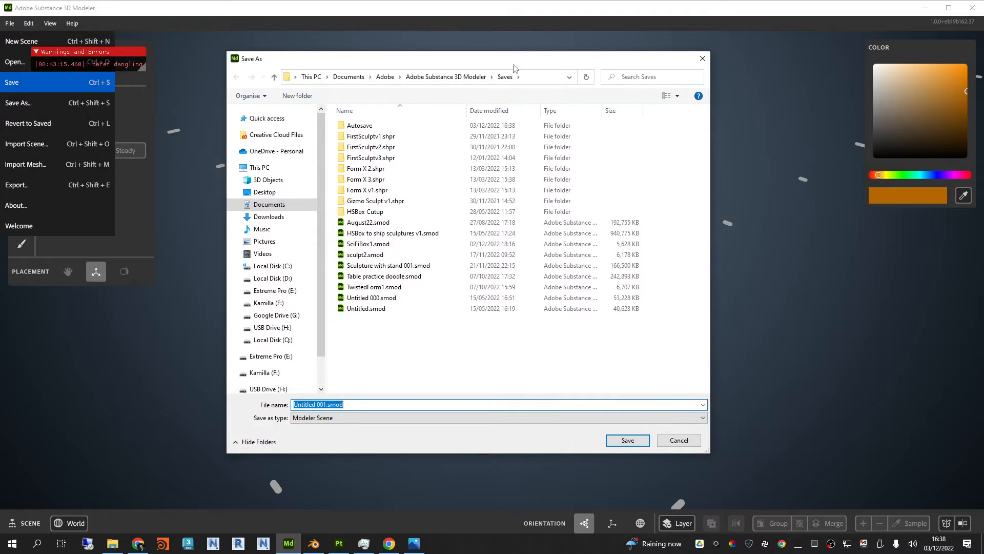
left_click_drag(327, 405, 277, 405)
type("SC")
key("BackSpace")
key("BackSpace")
type("ciFiBox2")
key("Return")
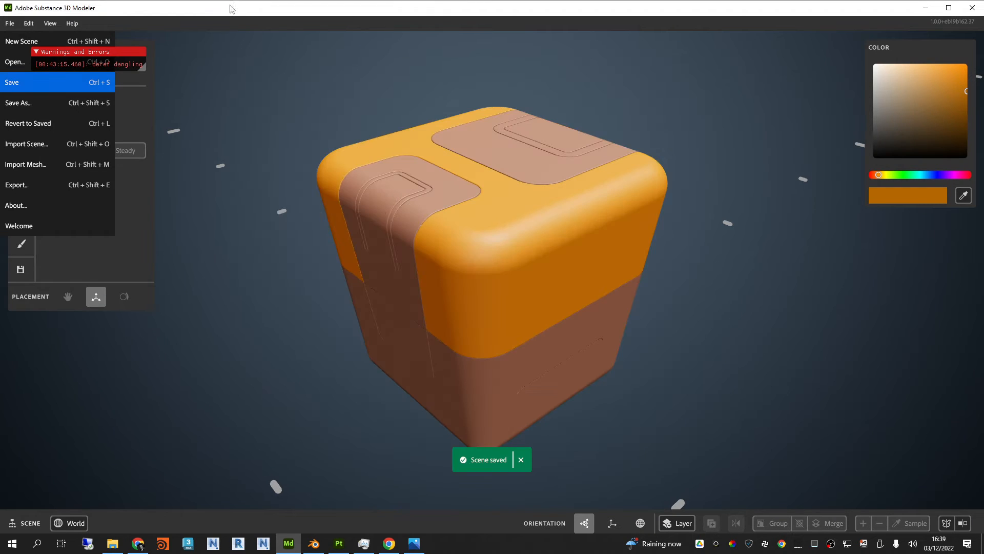
left_click(230, 5)
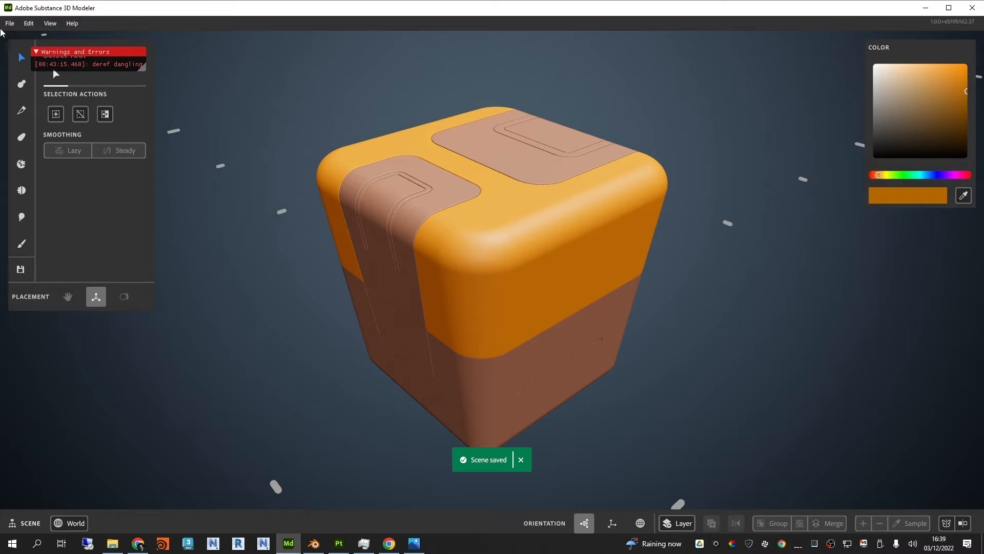
Step: Start a mesh export with the format set to FBX, up axis Auto, and all layers as export content
left_click(10, 24)
left_click(32, 184)
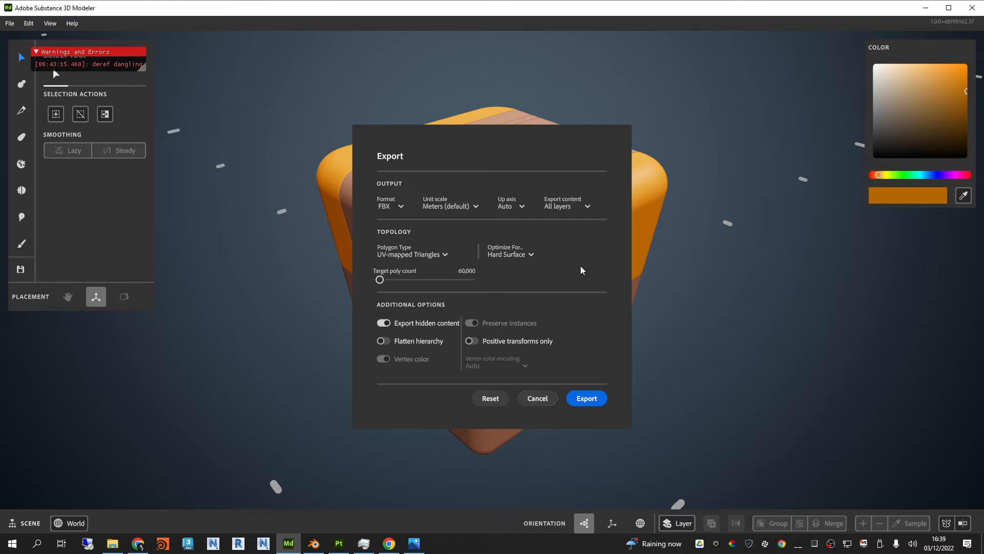
left_click(402, 204)
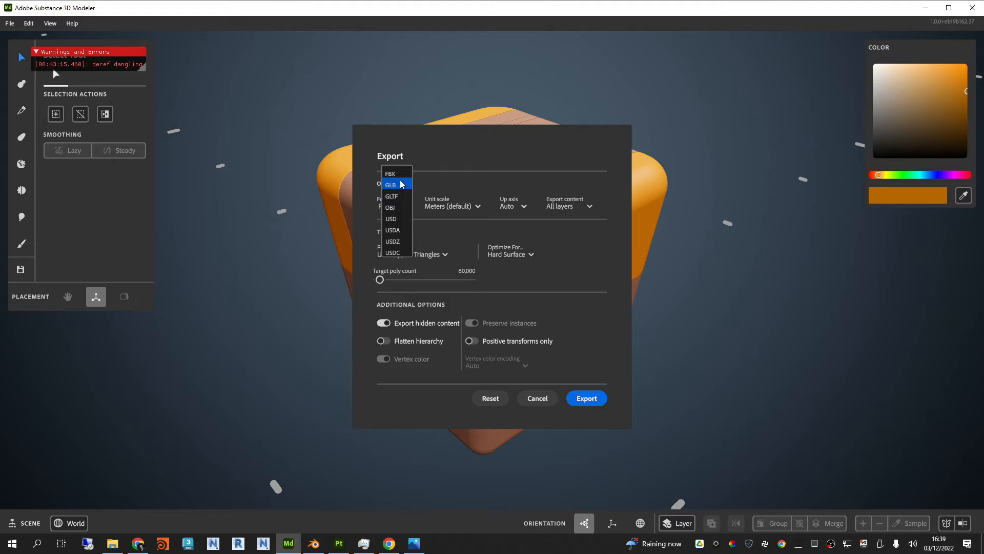
left_click(371, 212)
left_click(400, 208)
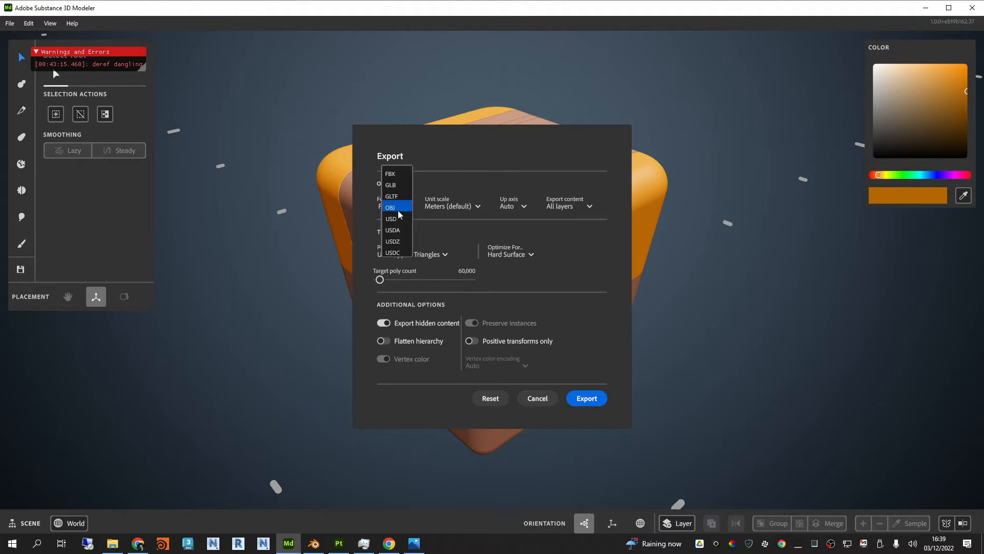
left_click(398, 175)
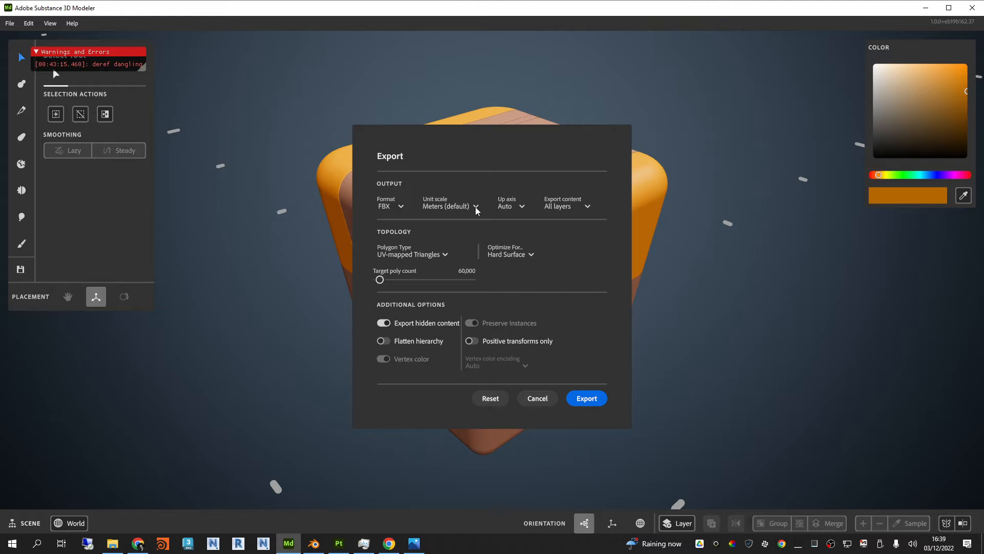
left_click(521, 207)
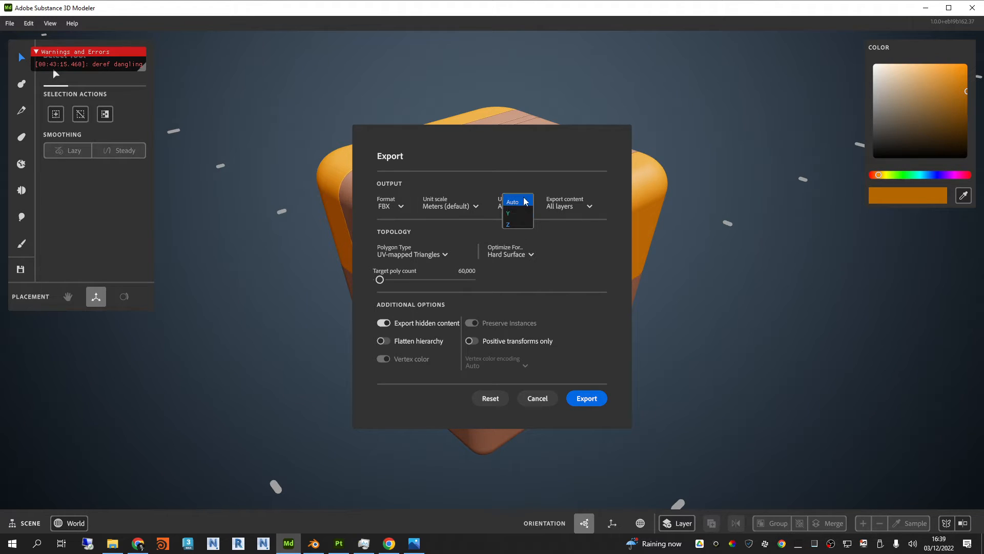
left_click(517, 200)
left_click(587, 207)
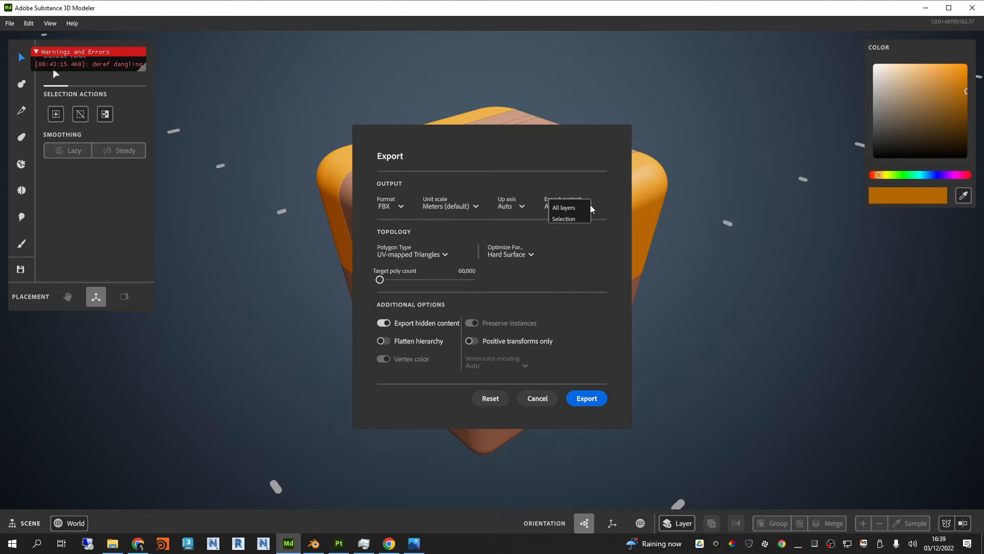
left_click(609, 197)
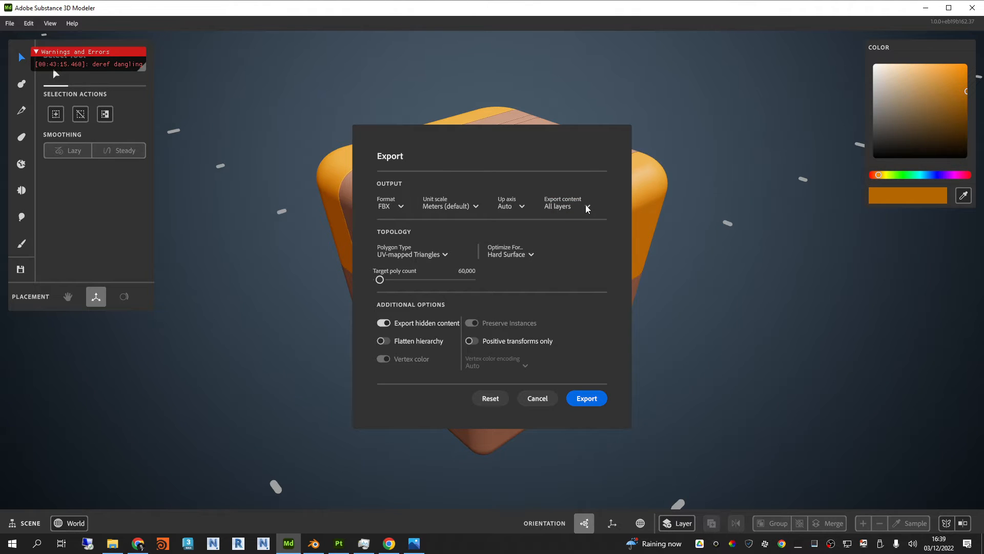
Step: Set the export topology to UV-mapped Triangles, optimized for Hard Surface
left_click(399, 255)
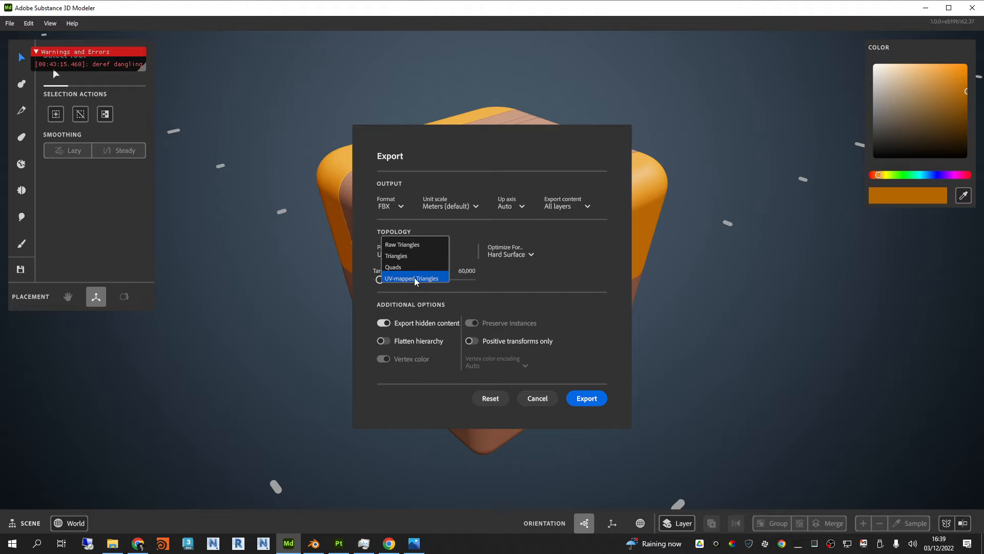
left_click(415, 280)
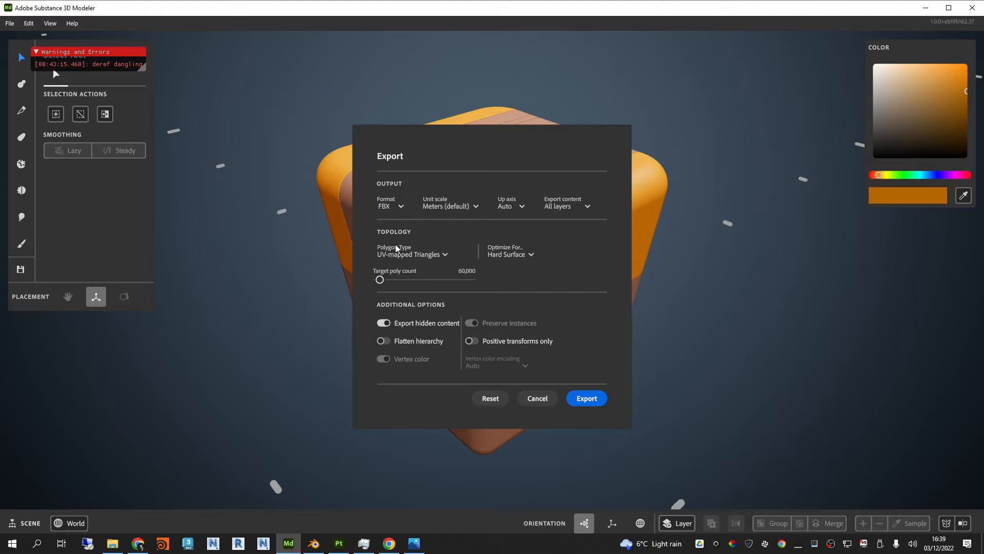
left_click(435, 255)
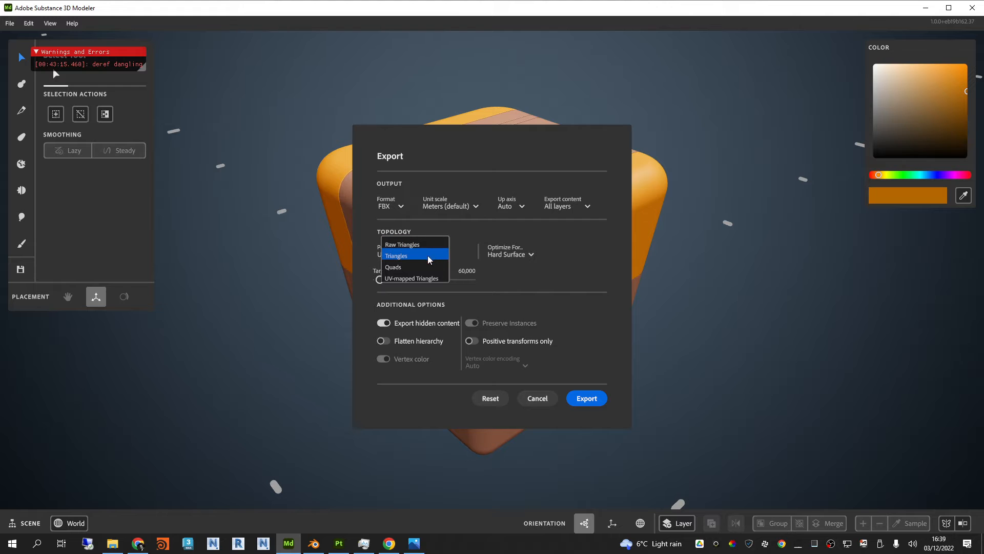
left_click(532, 254)
left_click(531, 255)
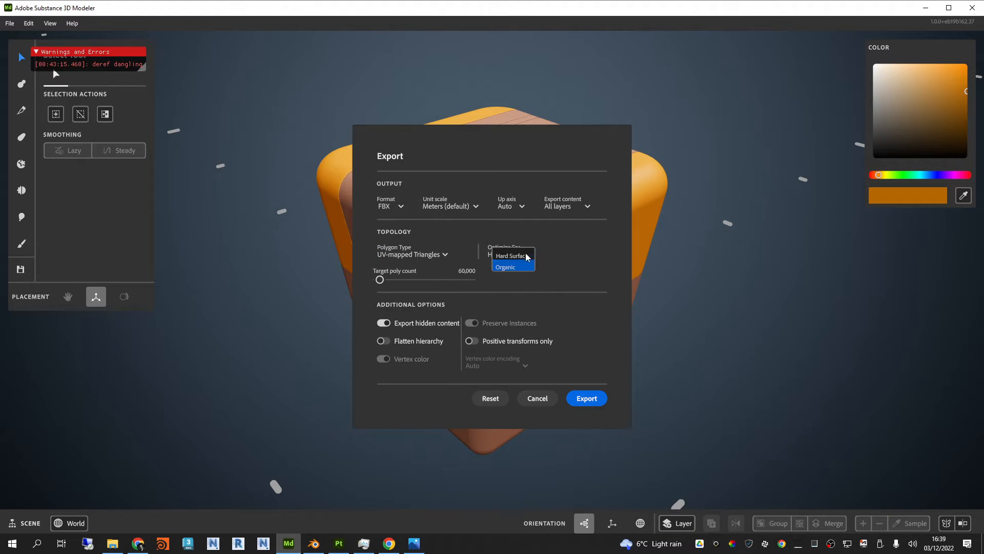
left_click(522, 255)
Step: Set the target poly count to 256,306 and export the mesh to the Exports folder as SciFiBox2 Low.fbx
left_click_drag(380, 280, 423, 285)
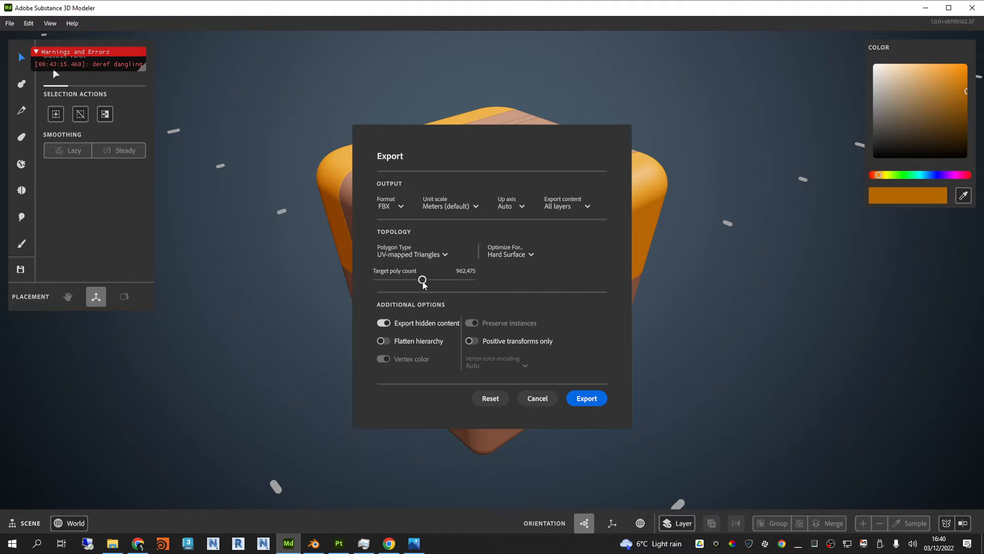
left_click_drag(423, 280, 390, 284)
mouse_move(390, 279)
left_mouse_down()
mouse_move(453, 281)
mouse_move(389, 285)
left_mouse_up()
left_click(588, 399)
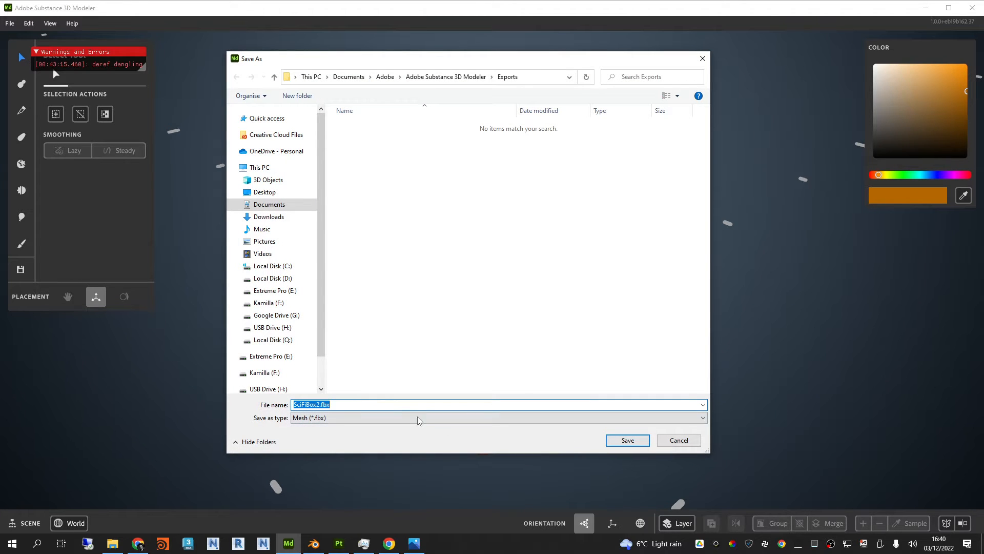
left_click(318, 405)
type("Low")
key("Return")
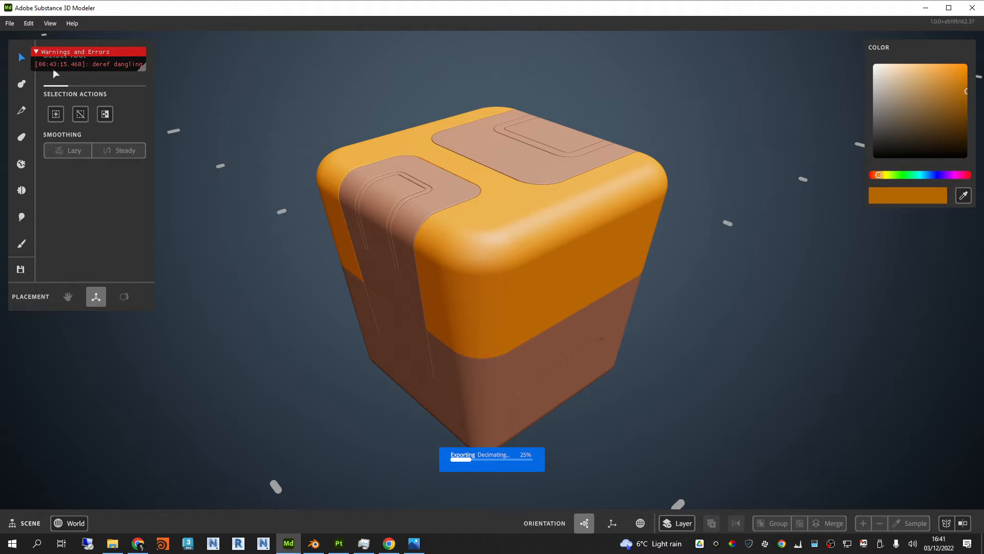
left_click(138, 545)
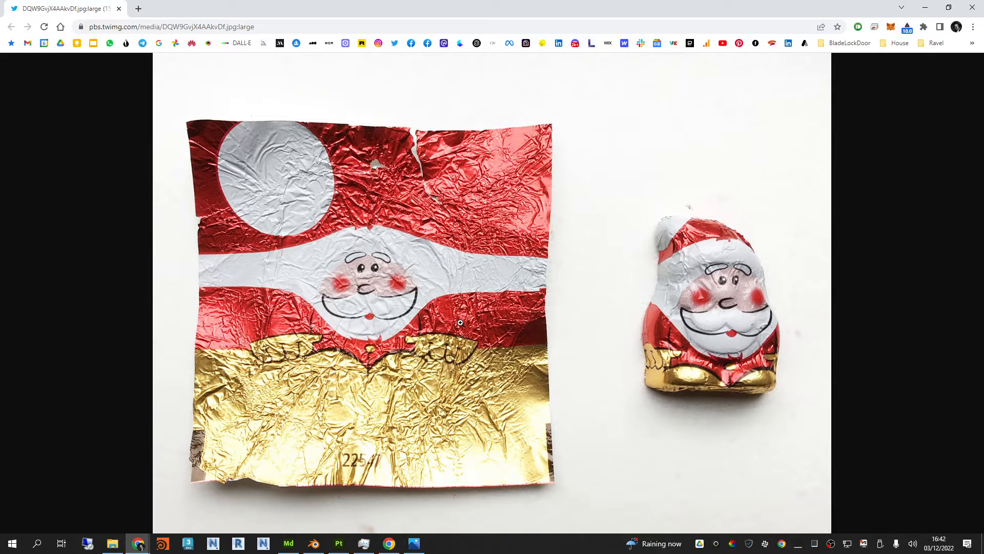
left_click(925, 11)
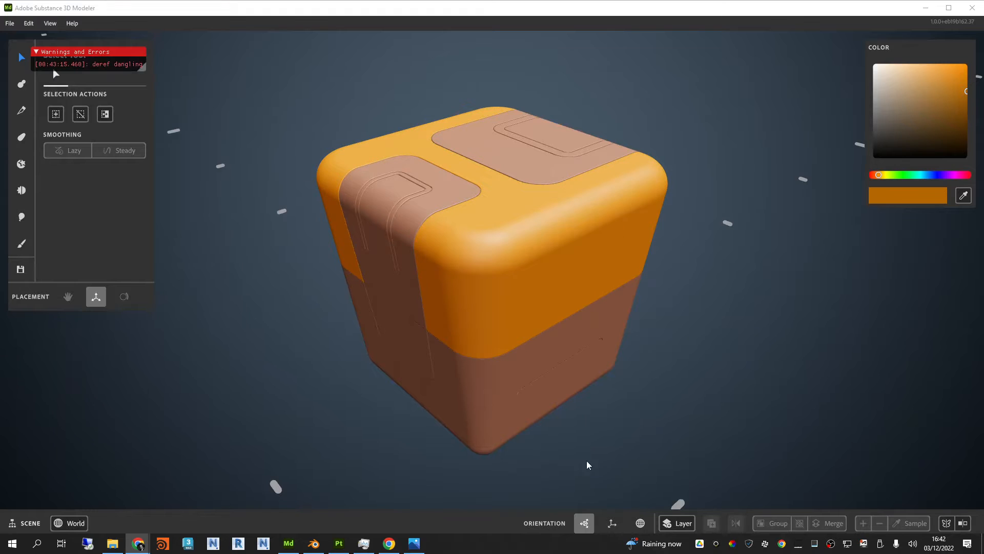
Step: Export the box again with the target poly count raised to roughly three quarters of its range, naming the file SciFiBox2 High.fbx
left_click(10, 23)
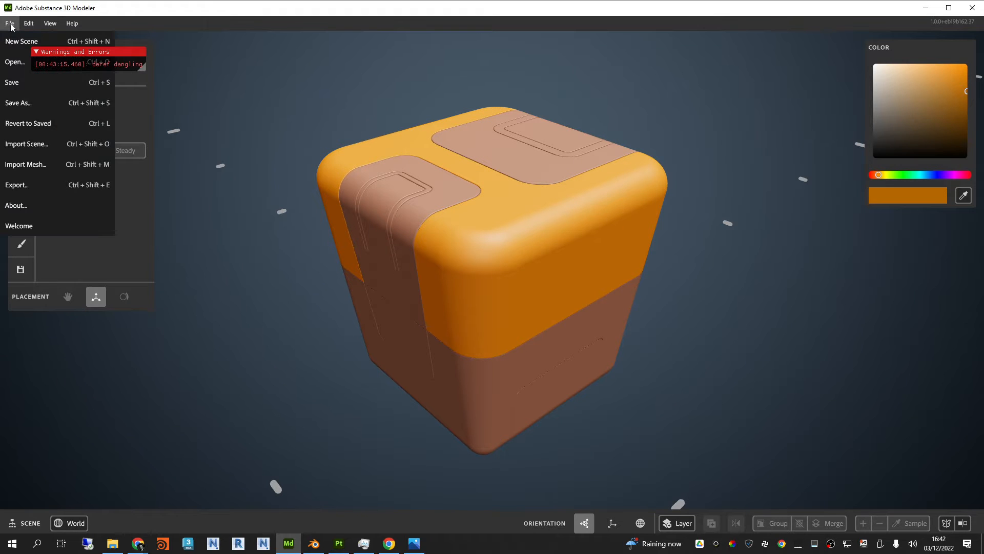
left_click(33, 186)
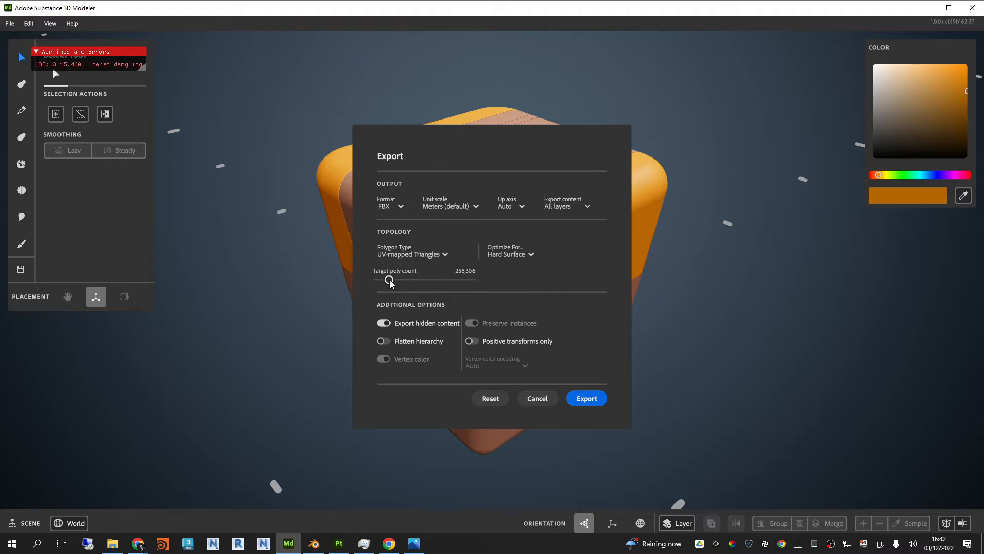
left_click_drag(389, 280, 448, 280)
left_click(588, 399)
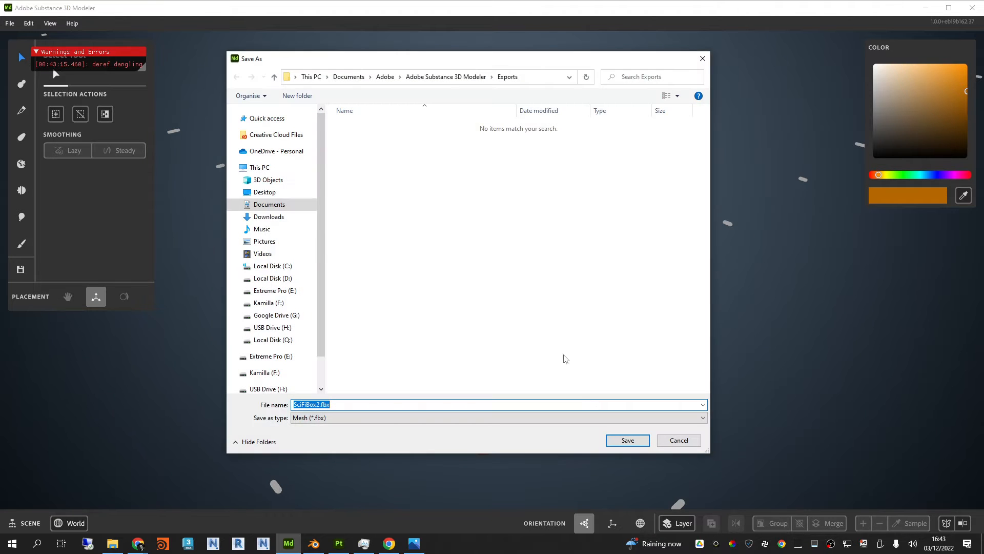
left_click(319, 405)
type("High")
left_click(633, 442)
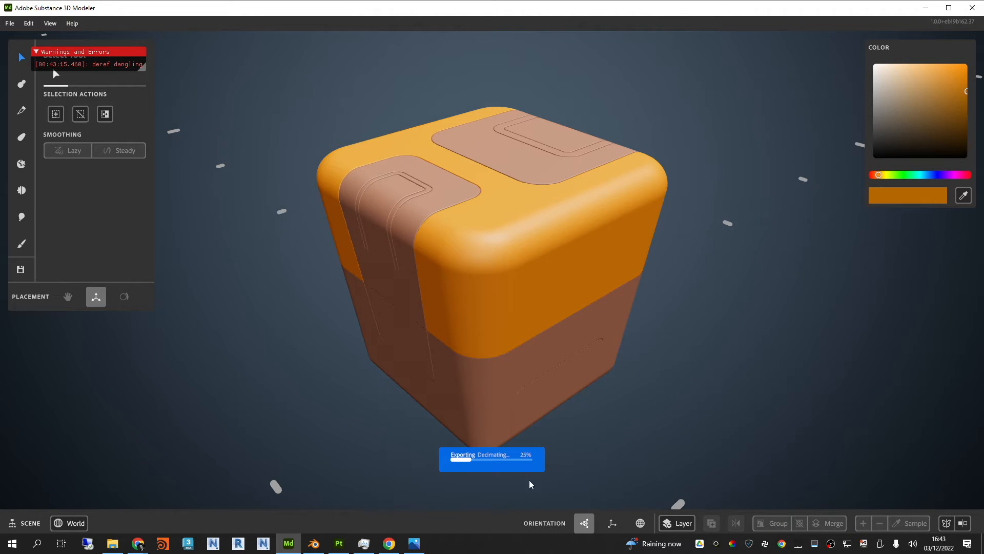
Step: Switch to Substance 3D Painter and slightly adjust the widths of the two viewports and the asset library
left_click(344, 546)
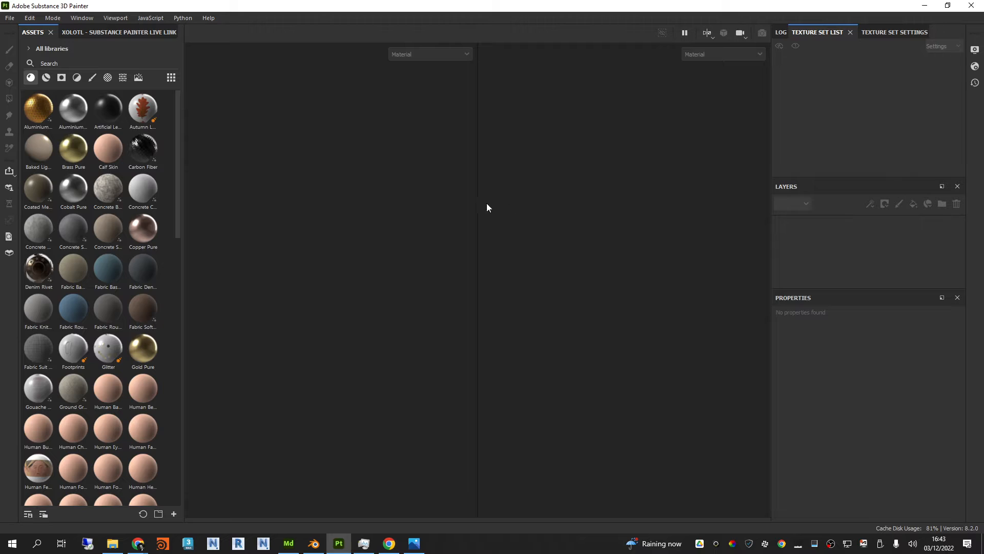
left_click_drag(477, 188, 480, 189)
left_click_drag(185, 136, 182, 136)
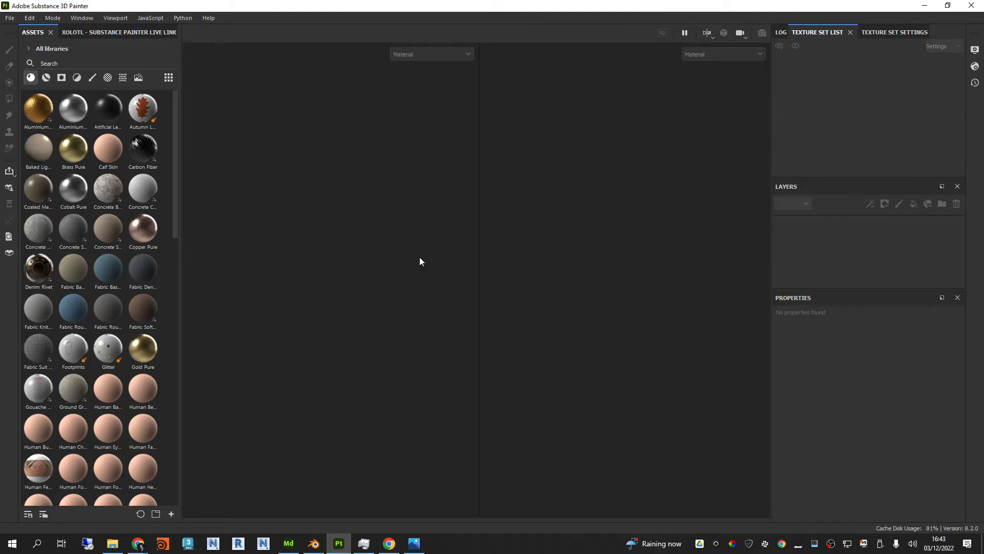
Step: Look through the materials, smart materials, smart masks, filters and brushes in the asset library, previewing several of the masks
scroll(90, 115, "down", 12)
scroll(90, 198, "up", 12)
left_click(46, 77)
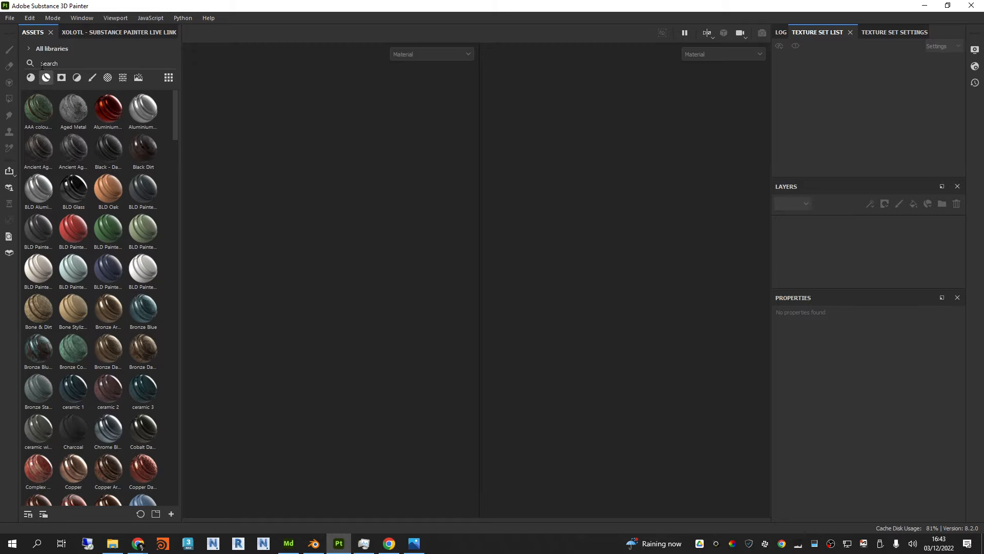
mouse_move(51, 143)
left_click(61, 77)
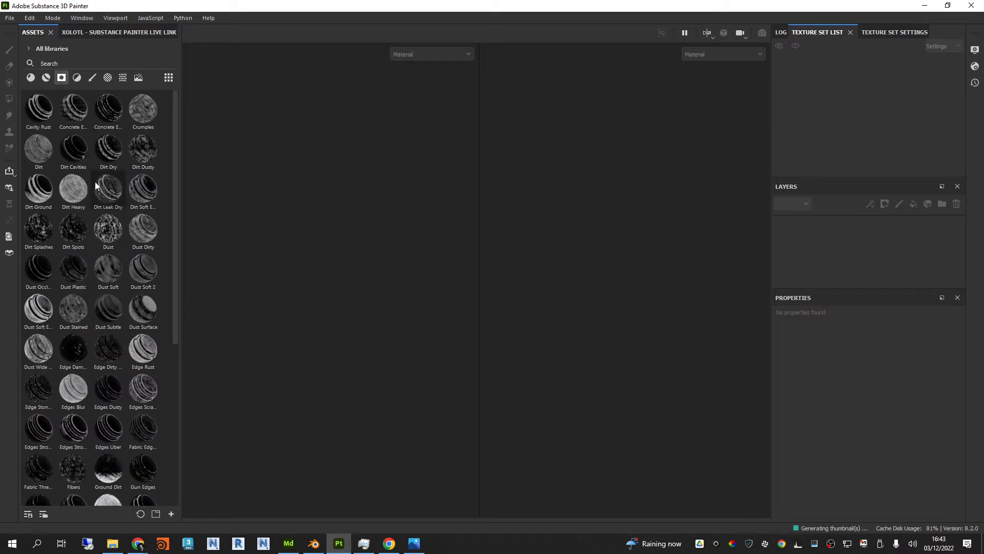
mouse_move(42, 184)
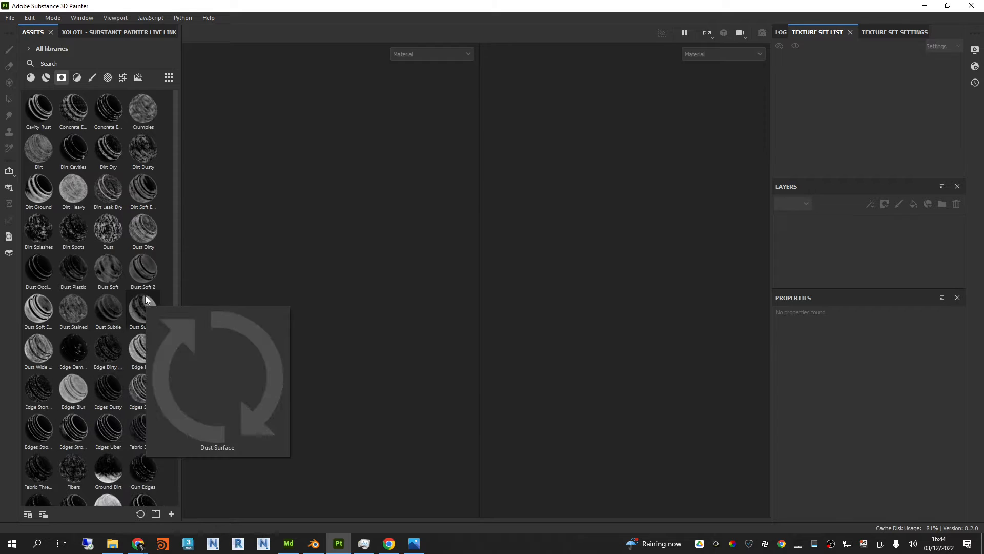
mouse_move(148, 284)
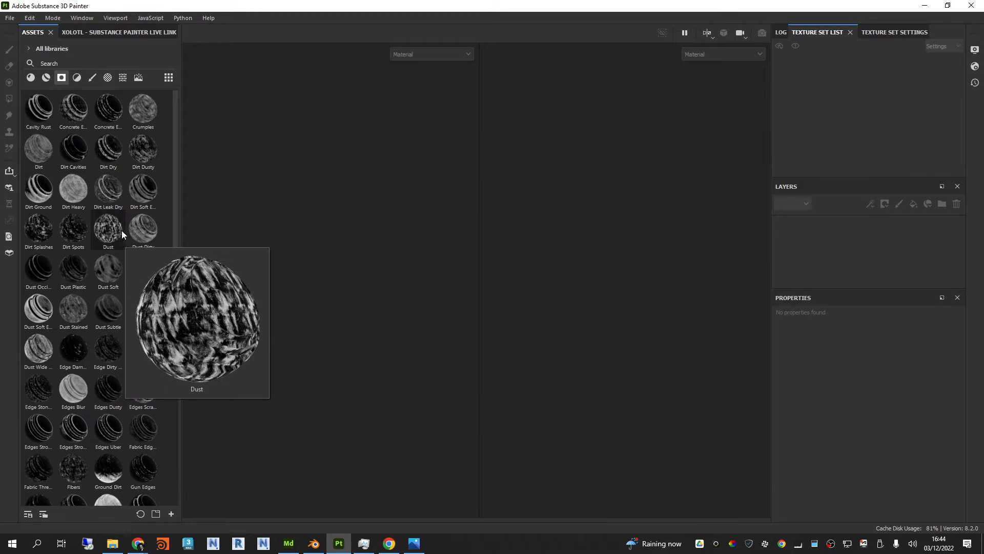
mouse_move(118, 199)
mouse_move(109, 155)
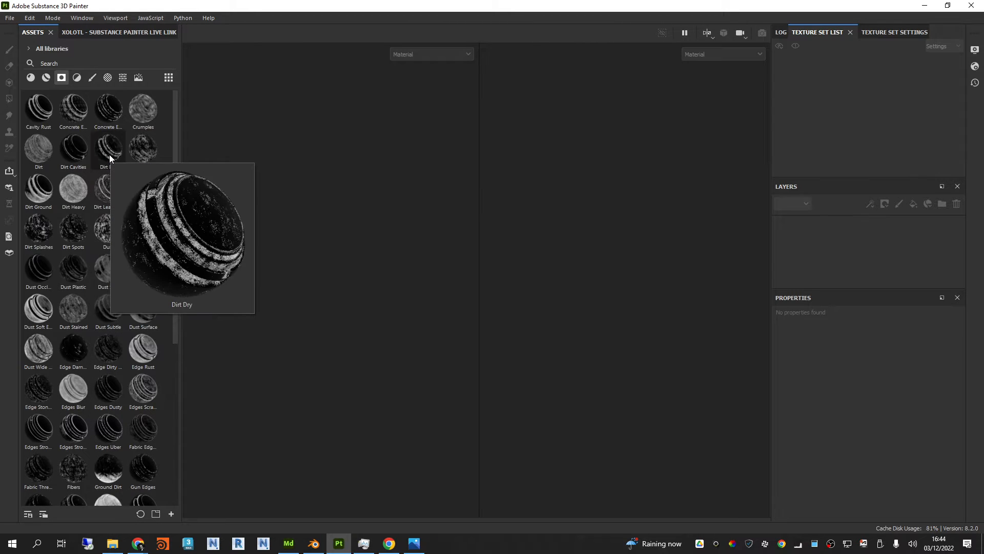
left_click(77, 79)
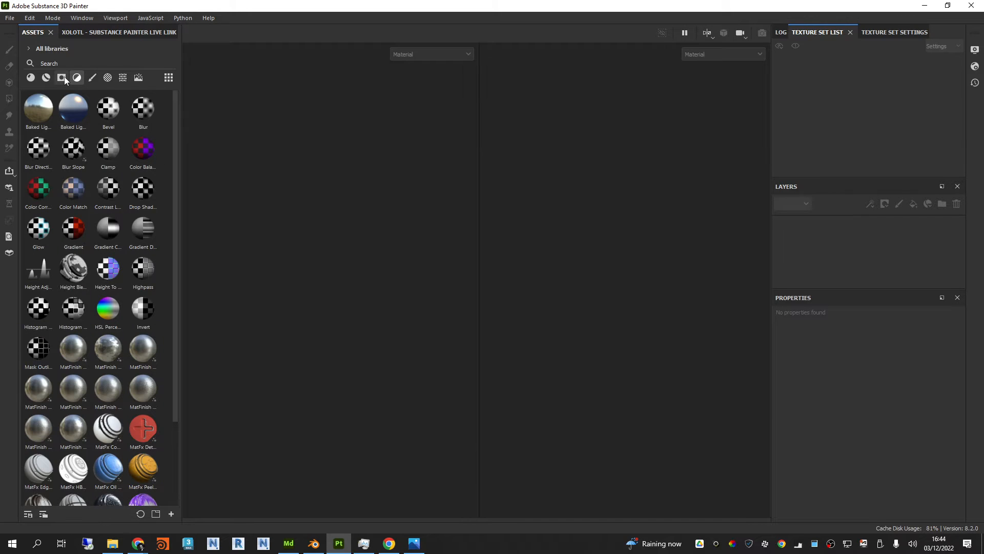
left_click(91, 77)
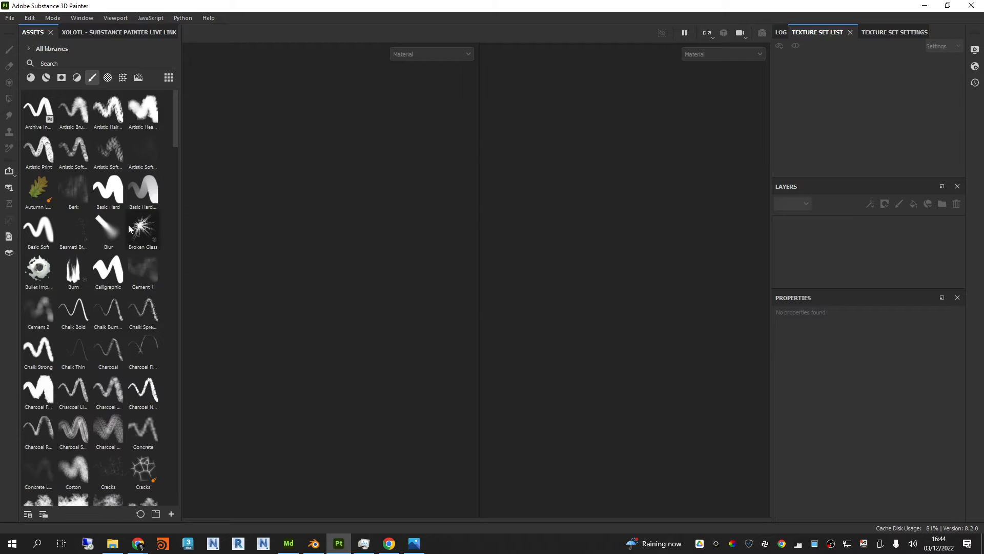
Step: Browse the alphas in the asset library and preview the Cross Thin shape
left_click(107, 77)
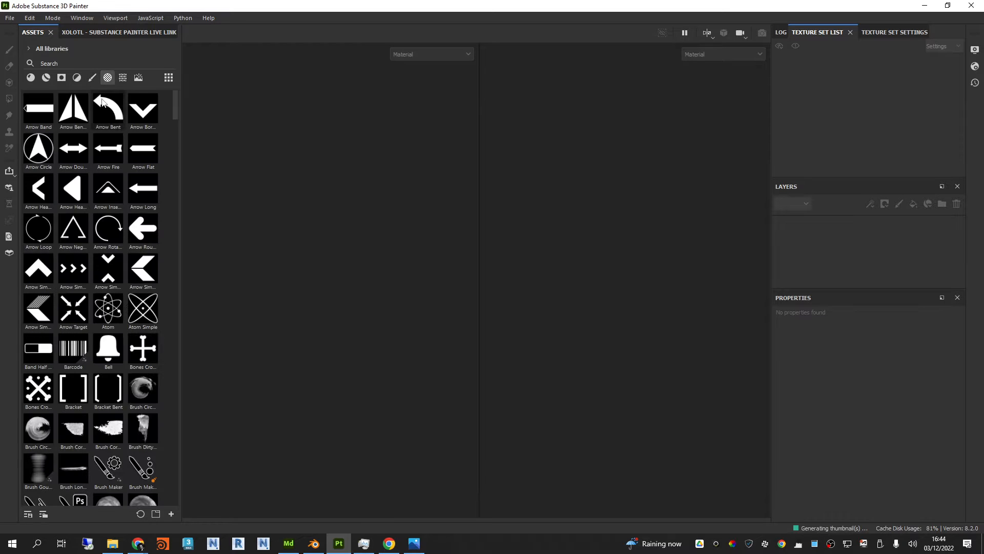
scroll(97, 366, "down", 10)
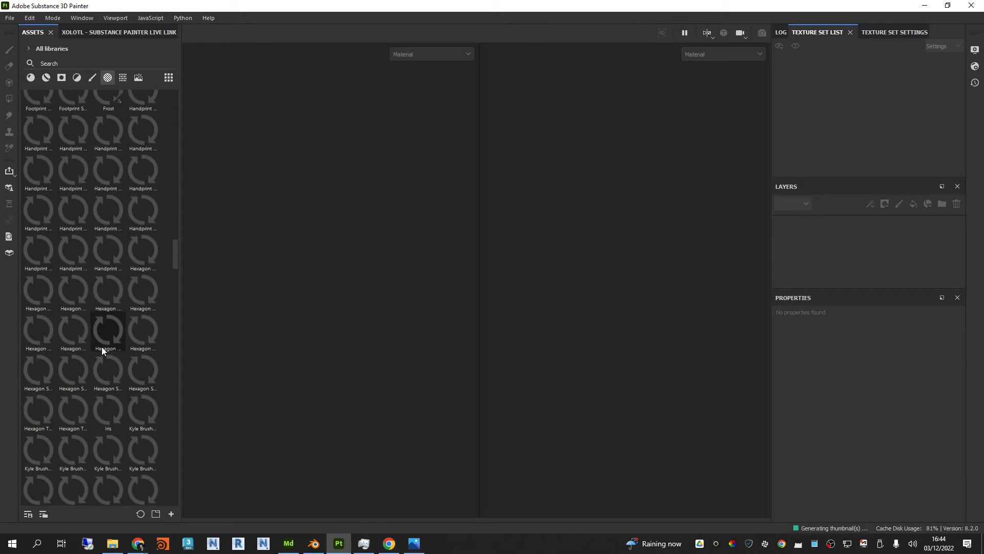
scroll(136, 281, "down", 3)
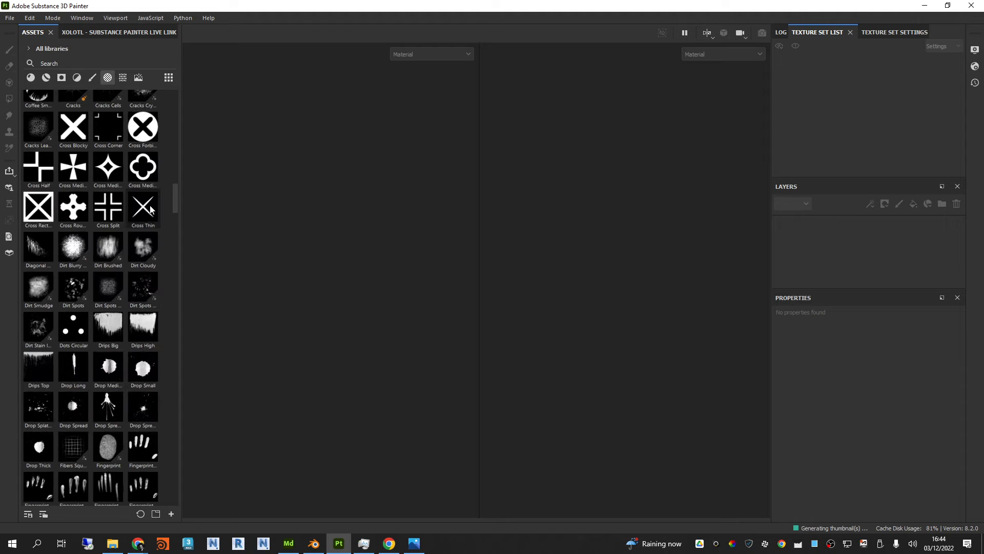
mouse_move(151, 208)
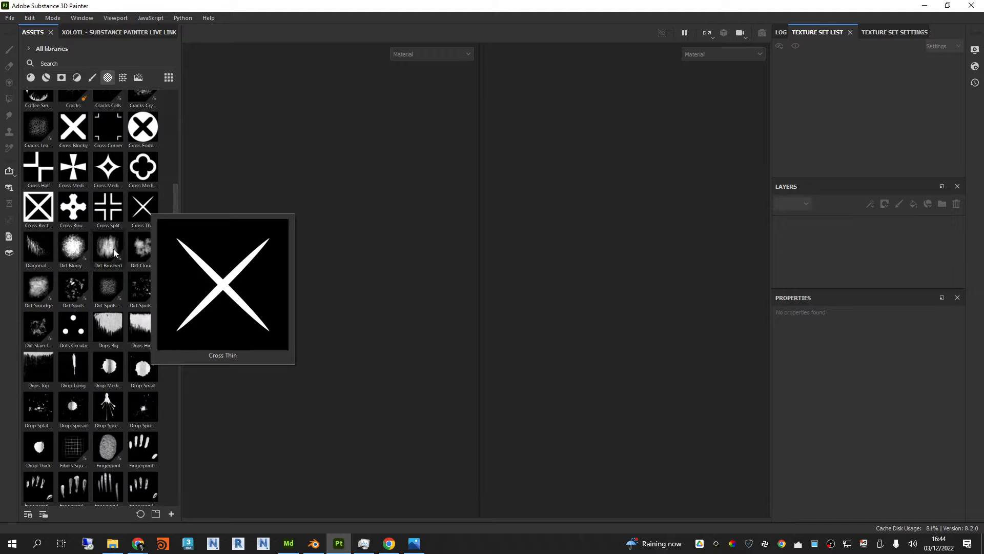
scroll(126, 223, "down", 3)
scroll(131, 287, "down", 6)
scroll(134, 359, "up", 6)
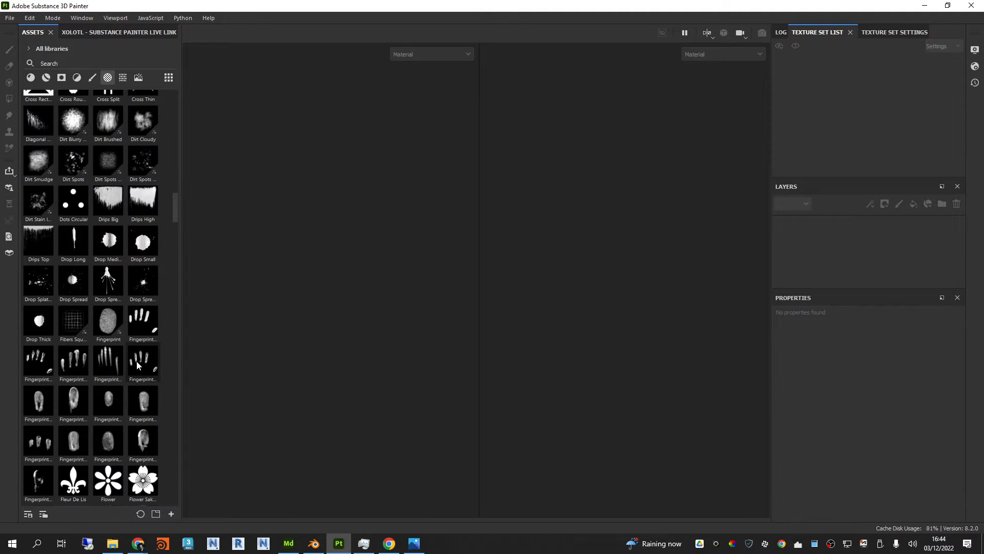
scroll(121, 325, "down", 4)
scroll(115, 359, "up", 10)
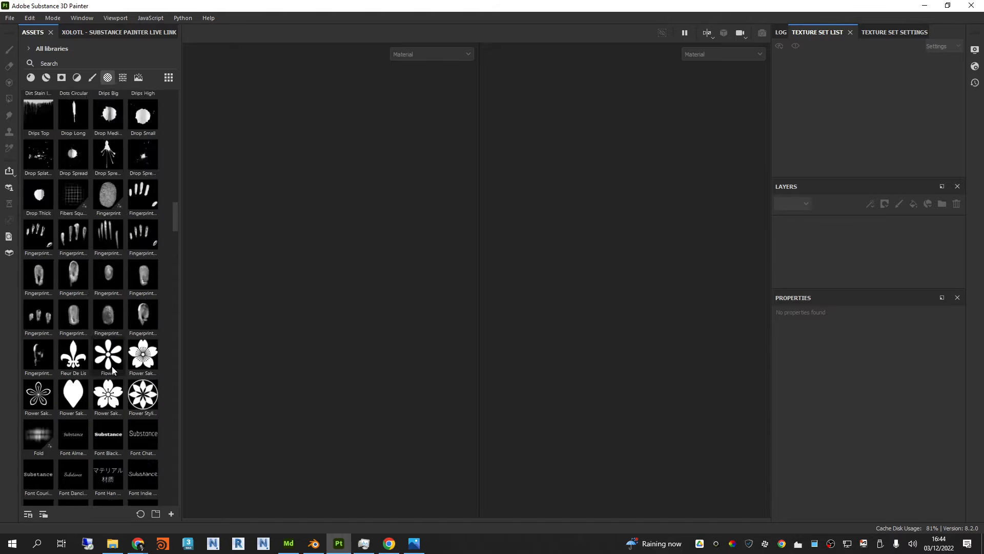
Step: Look through the remaining alphas, the textures and the environment maps in the asset library, and return to the materials
scroll(112, 370, "up", 5)
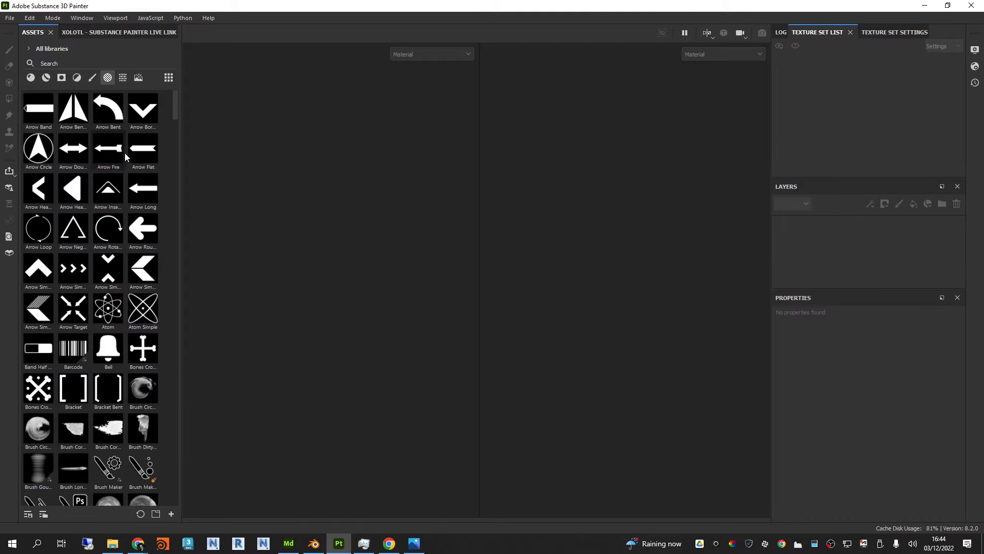
mouse_move(125, 153)
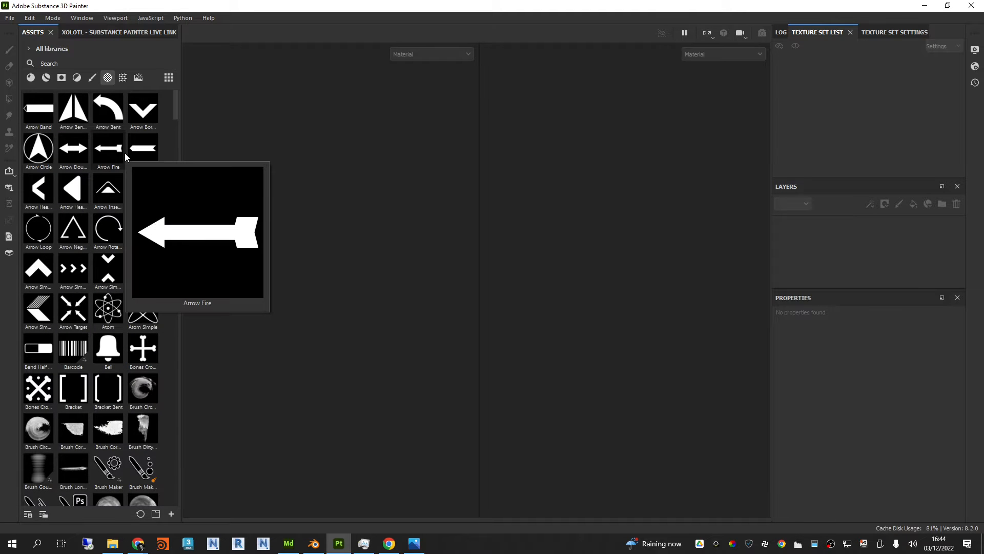
left_click(122, 78)
scroll(91, 392, "down", 3)
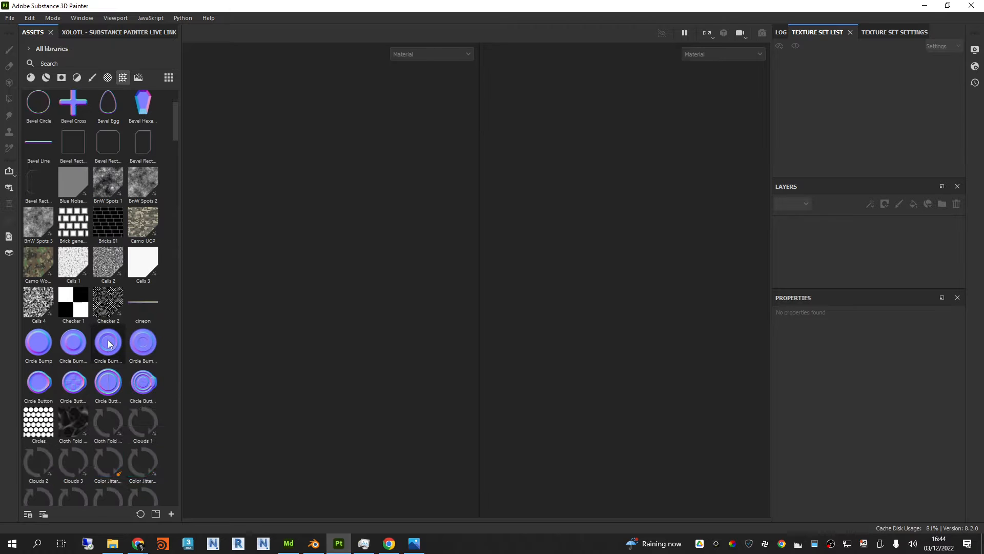
scroll(91, 392, "down", 3)
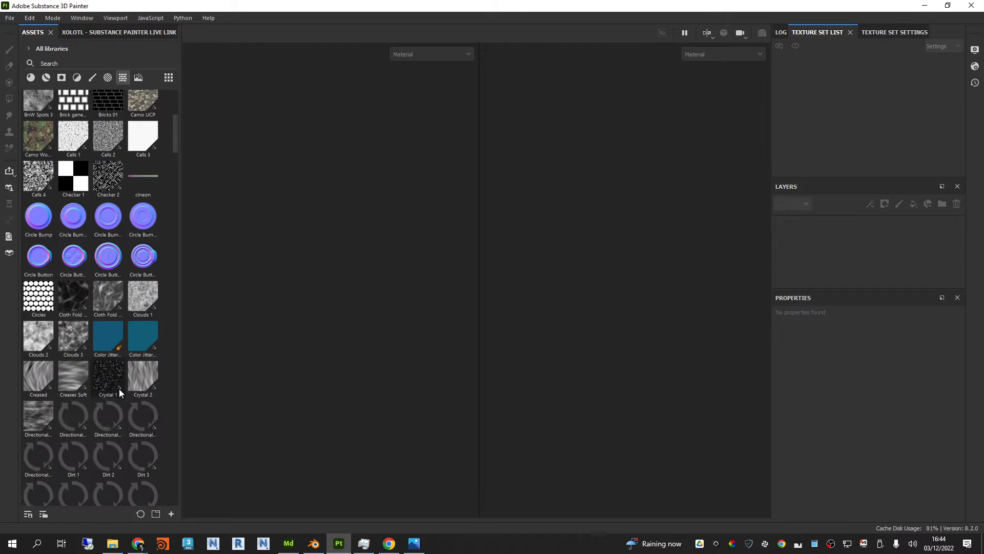
scroll(120, 271, "down", 5)
scroll(121, 283, "up", 8)
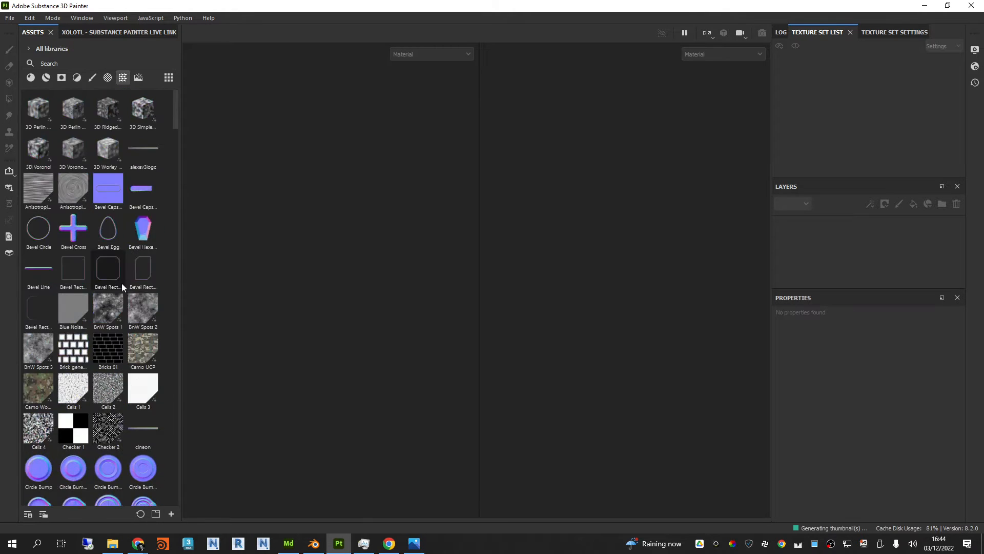
left_click(138, 77)
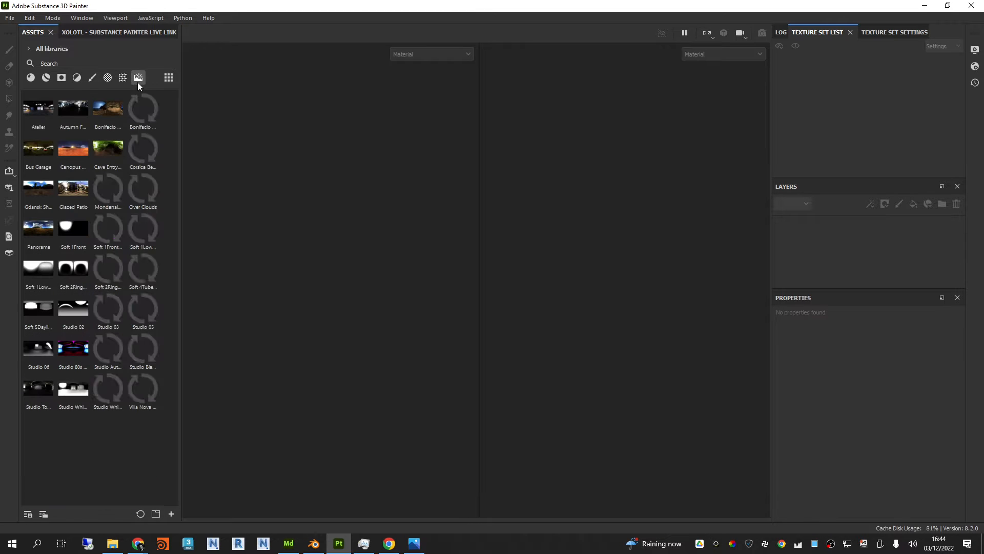
left_click(31, 78)
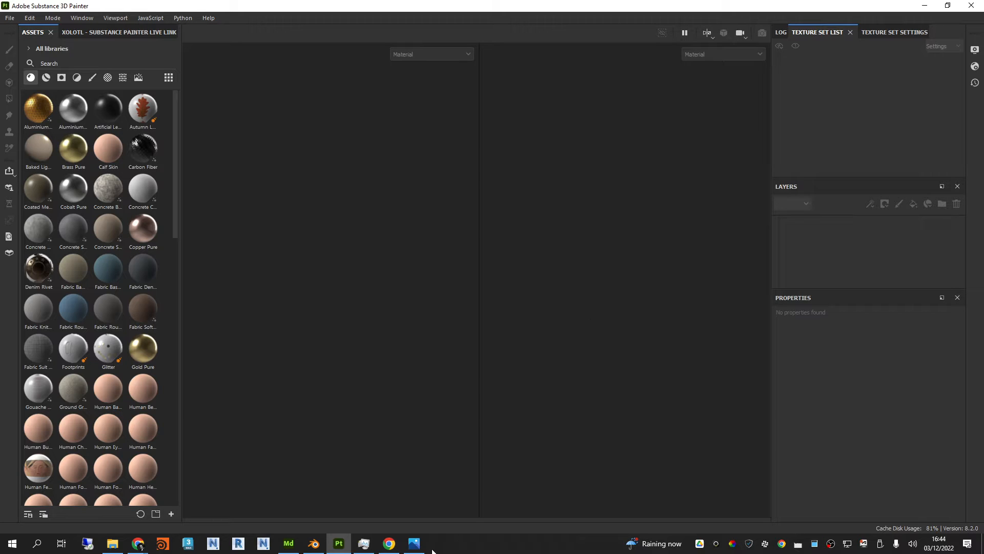
Step: Bring up the SciFiBox1.jpg reference image to examine its surface finish, and move it out of the workspace
left_click(414, 543)
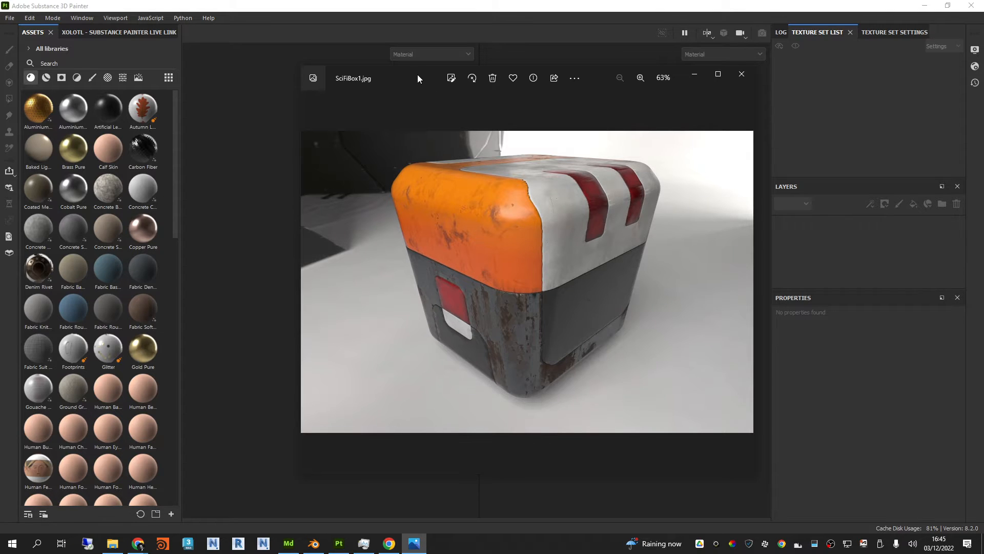
left_click_drag(417, 75, 983, 77)
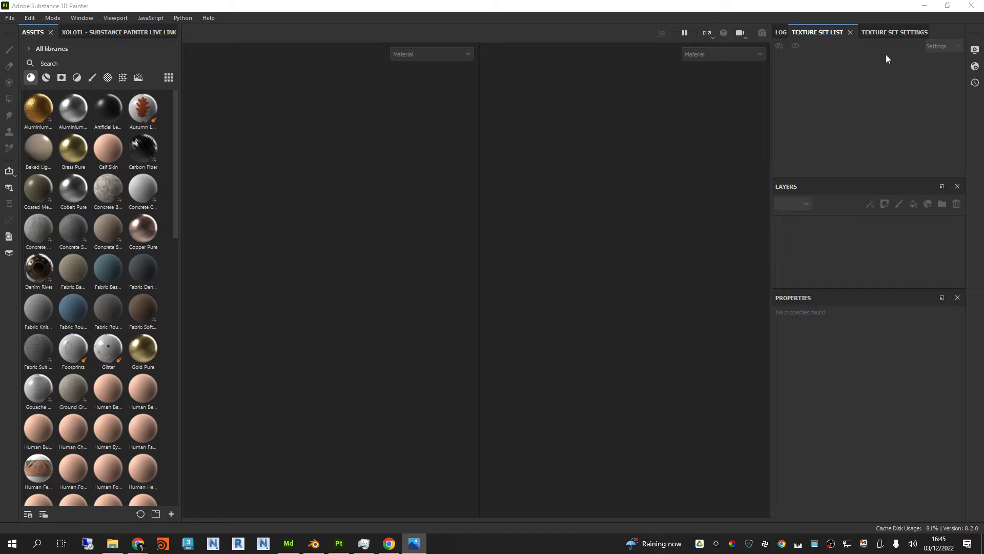
Step: Examine the texture set settings and the texture set list, alternating between the two
left_click(893, 32)
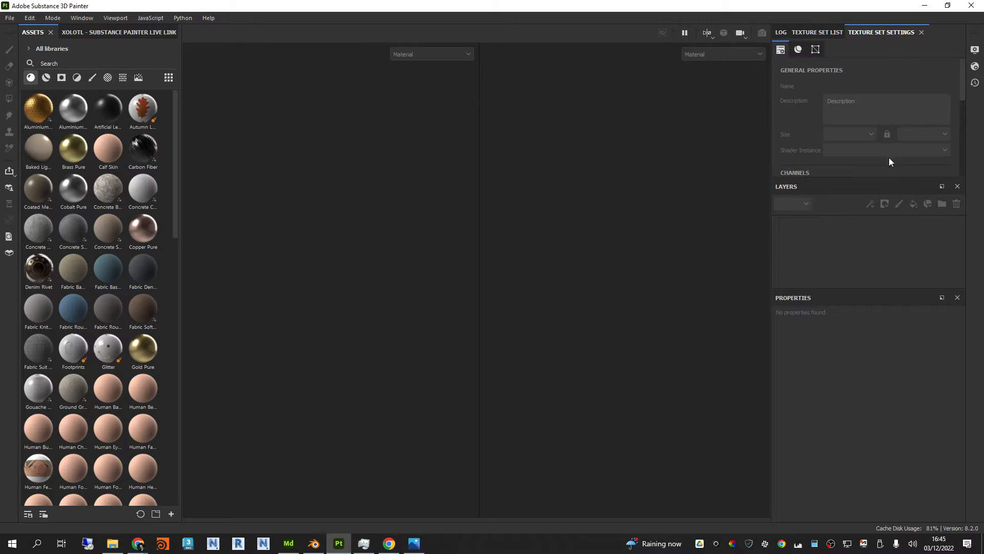
left_click_drag(885, 177, 889, 180)
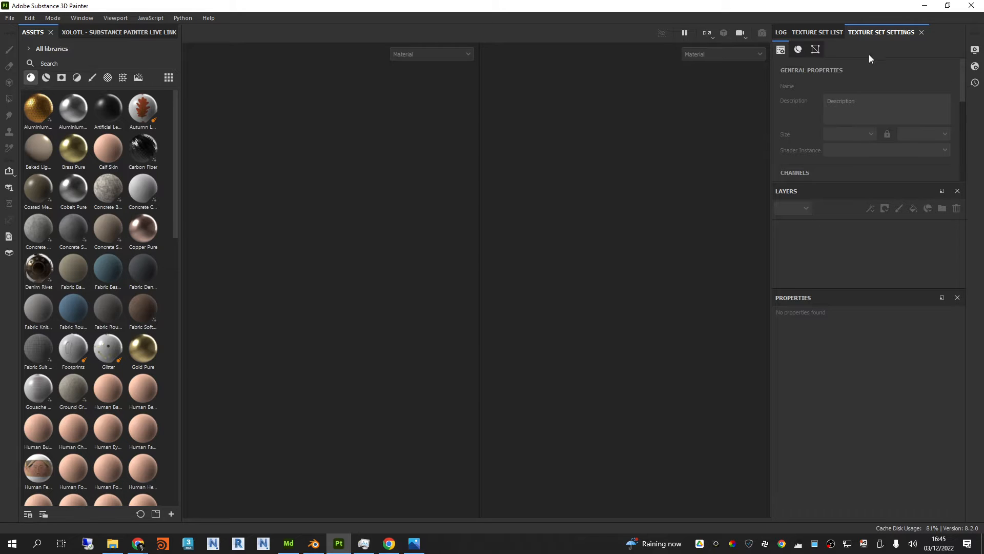
left_click(827, 32)
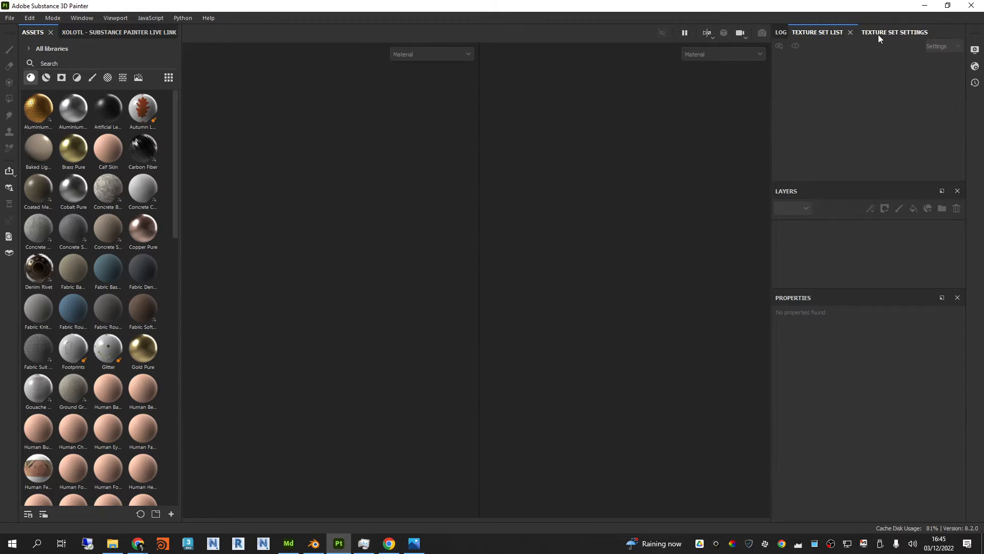
left_click(880, 33)
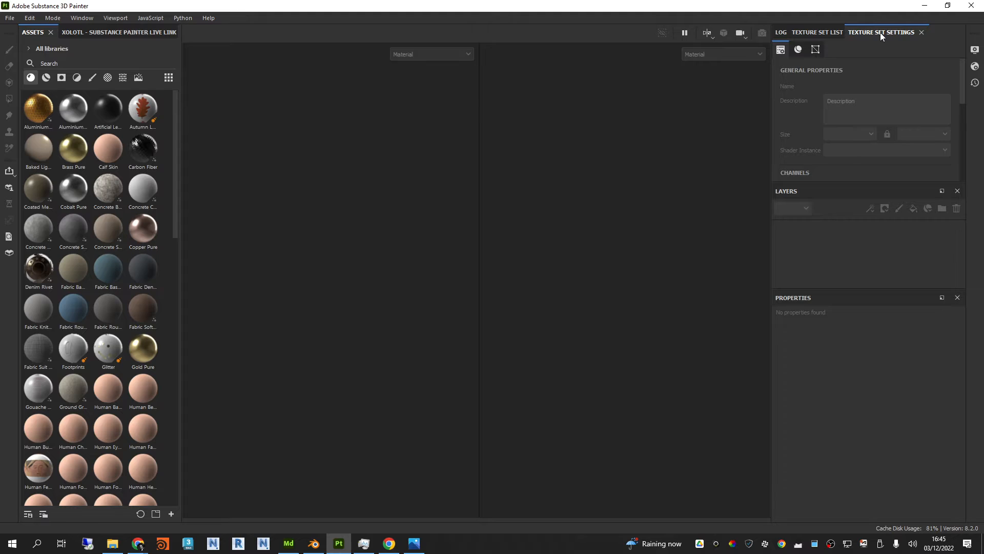
left_click(828, 30)
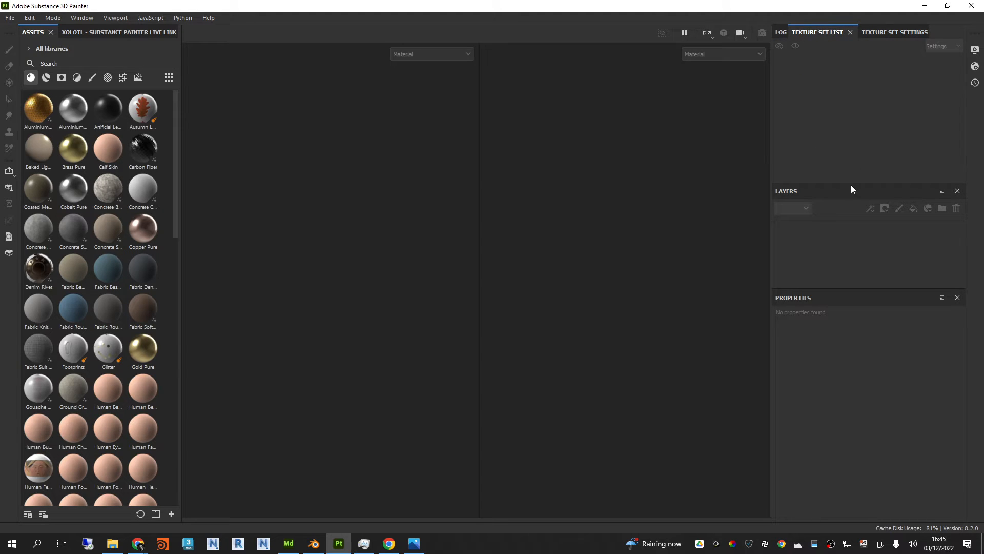
Step: Shorten the texture set list and enlarge the area for the layers, slightly reducing the properties area
left_click_drag(863, 183, 866, 143)
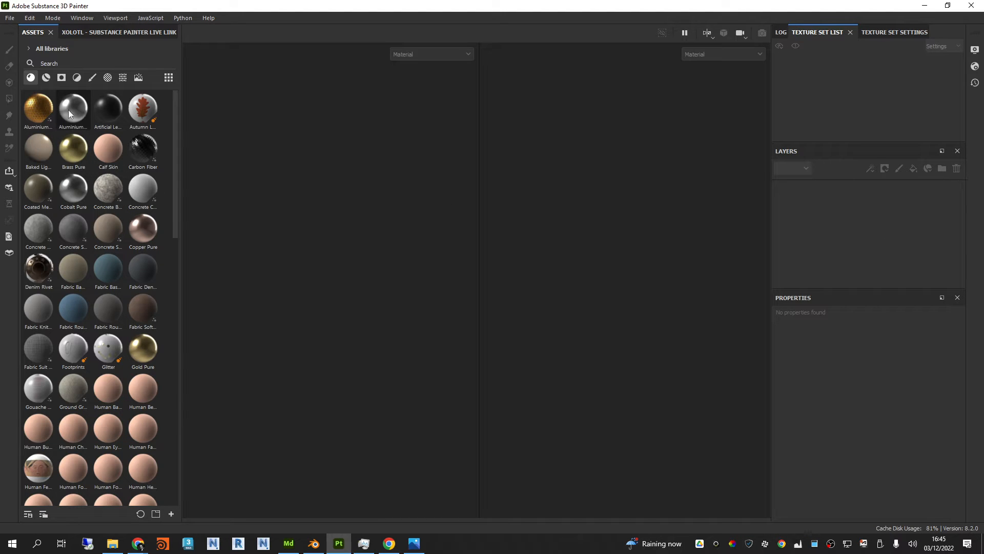
left_click_drag(872, 288, 867, 305)
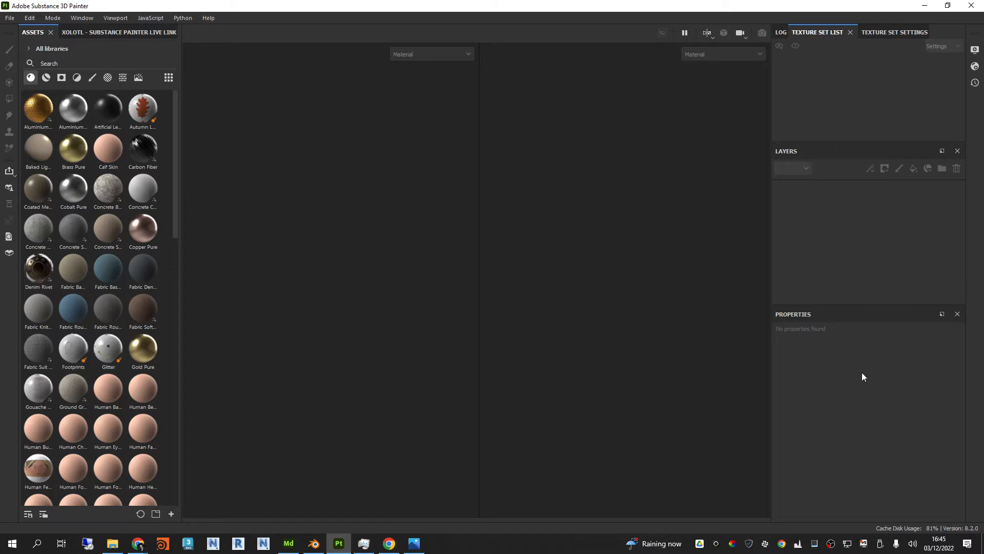
left_click_drag(854, 144, 853, 146)
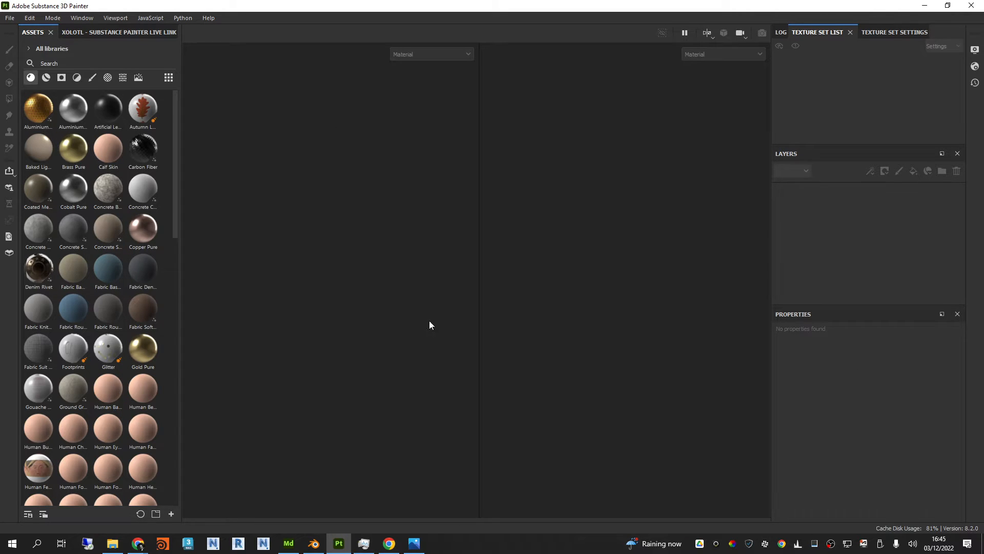
Step: Try the 3D only and 2D only viewport layouts and return to the combined 3D/2D layout
left_click(709, 37)
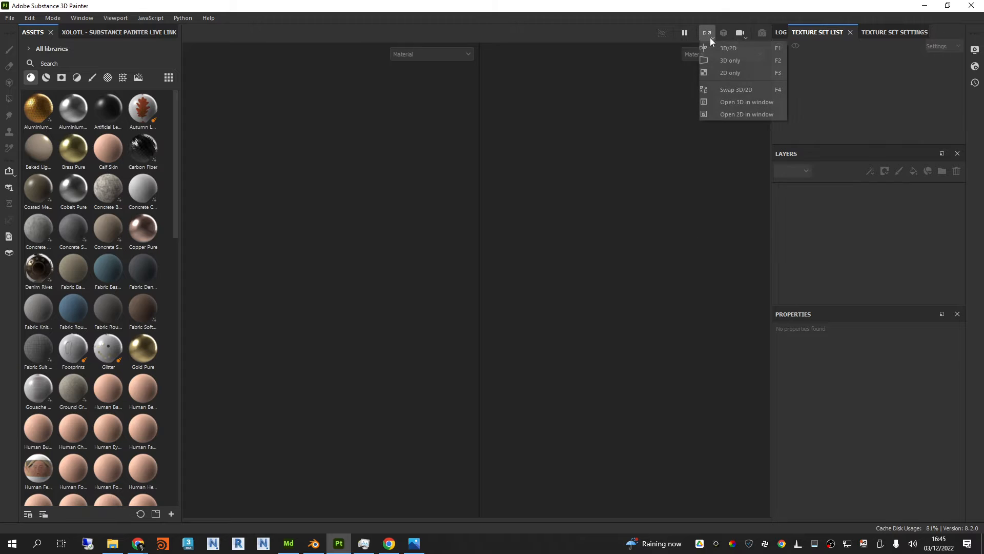
left_click(722, 59)
left_click(709, 37)
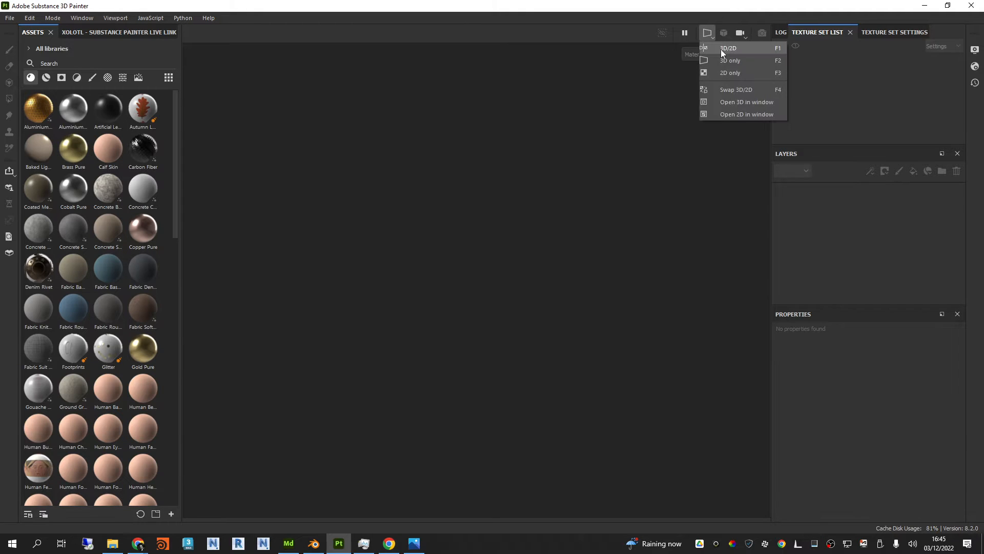
left_click(721, 60)
left_click(709, 35)
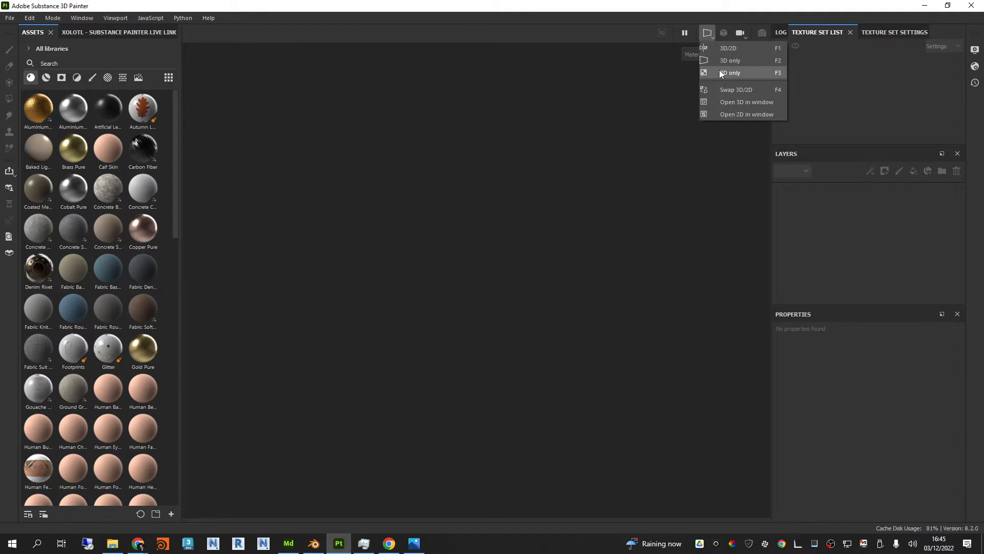
left_click(718, 70)
left_click(709, 35)
left_click(729, 48)
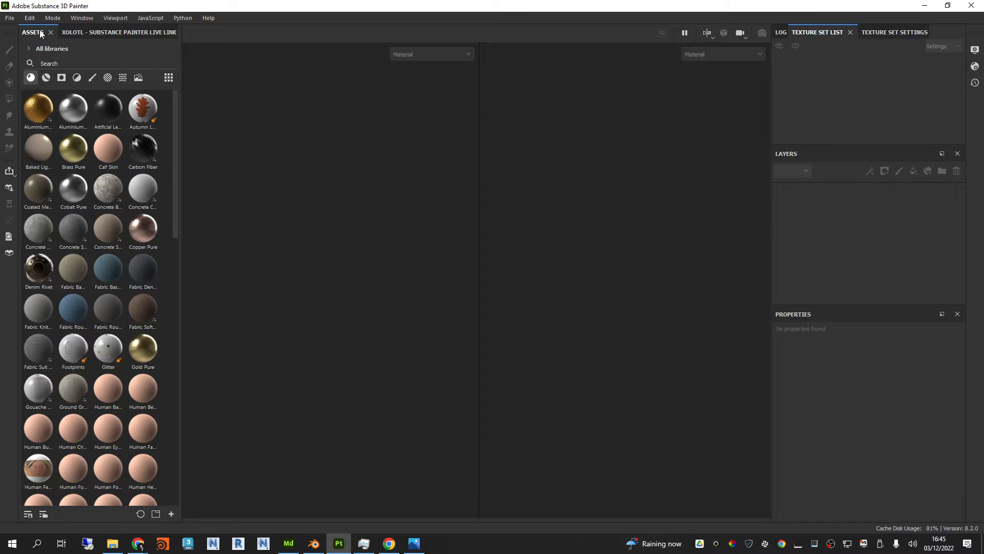
Step: Start a new project and check the available templates without choosing one
left_click(10, 17)
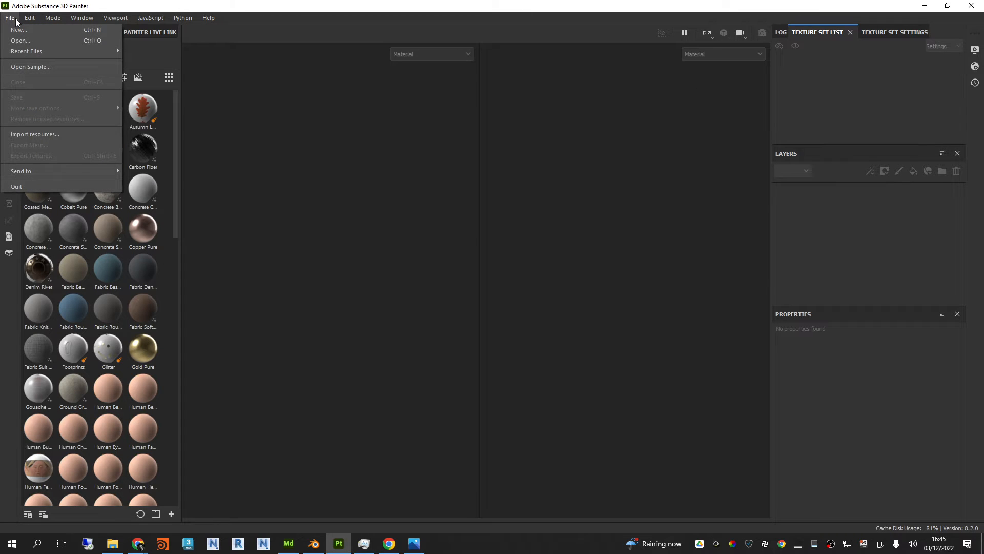
left_click(15, 30)
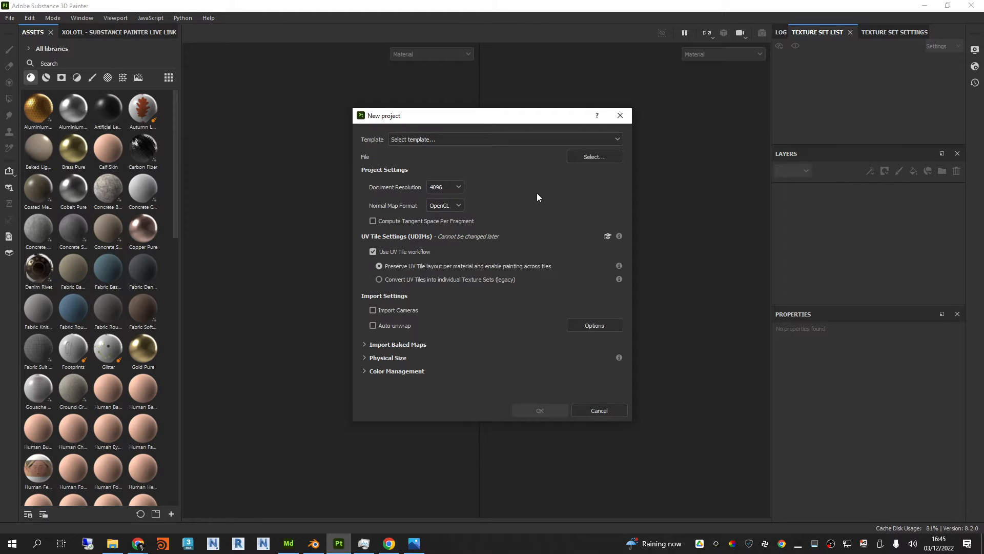
left_click(448, 140)
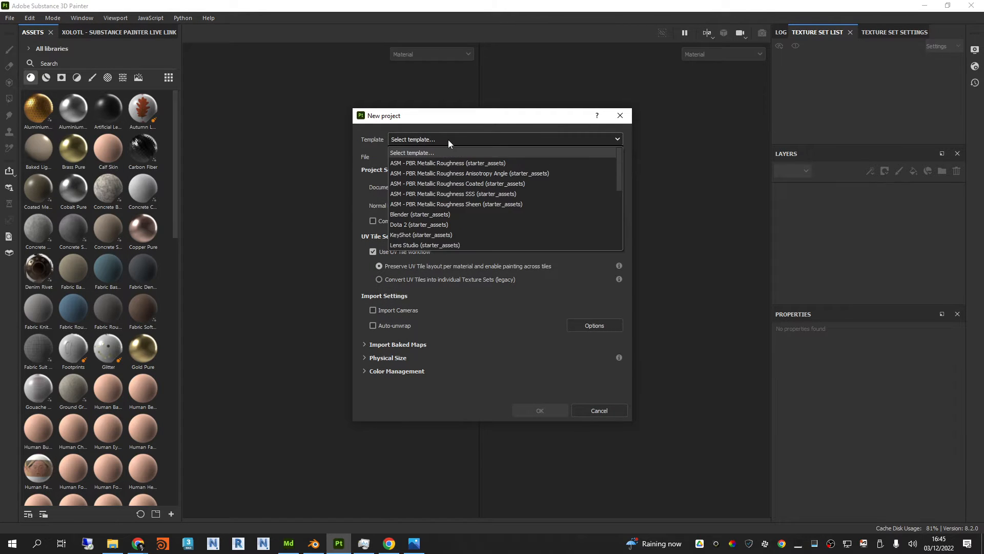
left_click(564, 143)
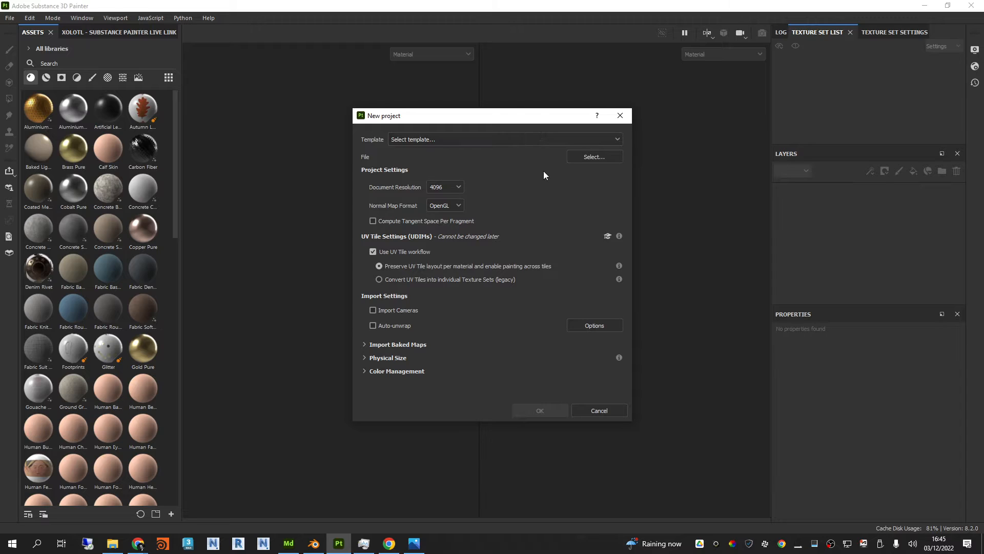
Step: Review the document resolution options for the new project against the SciFiBox1.jpg reference image, keeping 4096
left_click(454, 189)
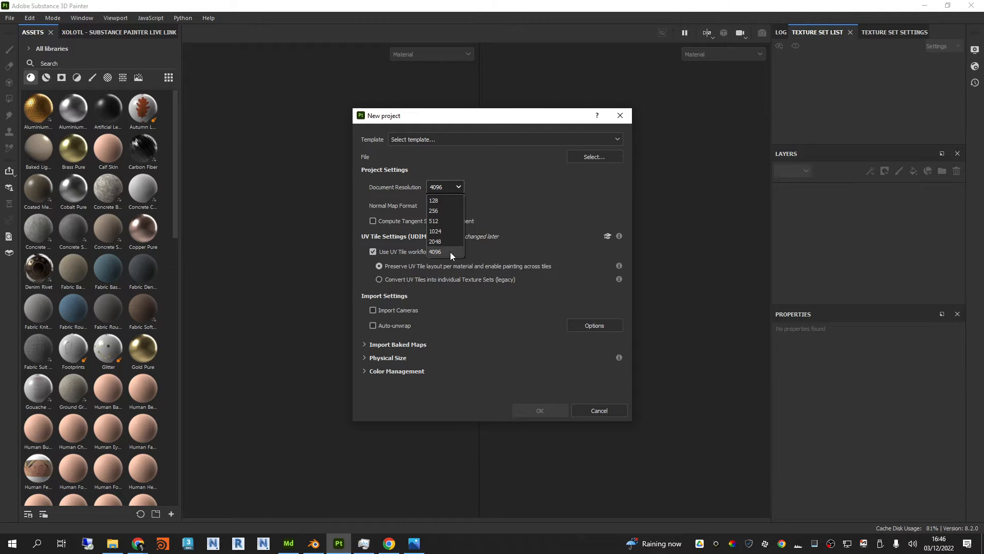
left_click_drag(983, 80, 352, 76)
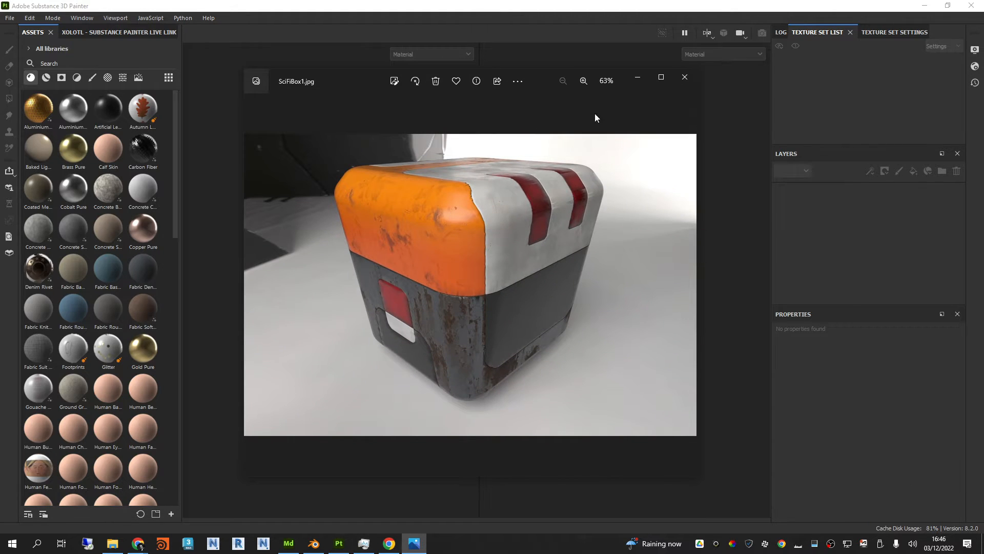
left_click_drag(355, 74, 983, 101)
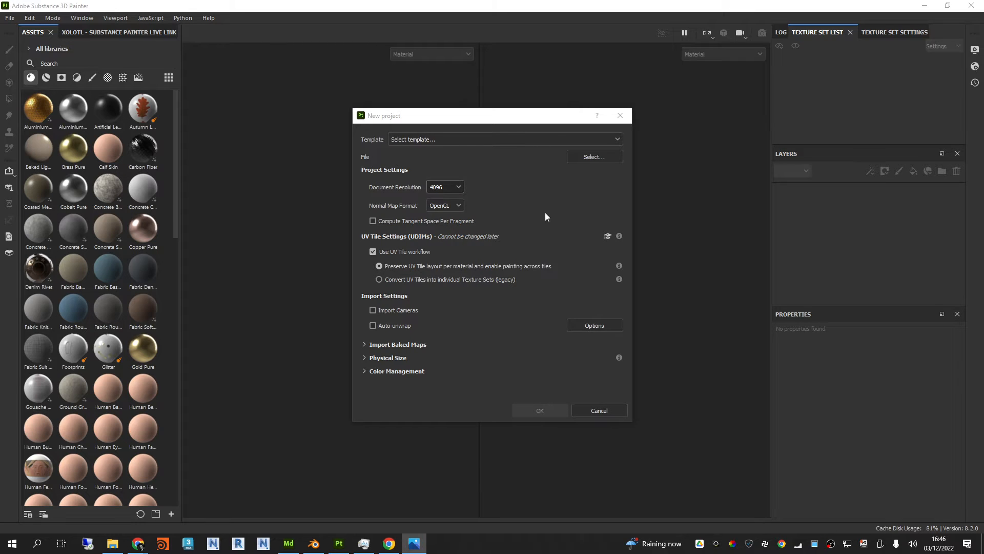
left_click(459, 186)
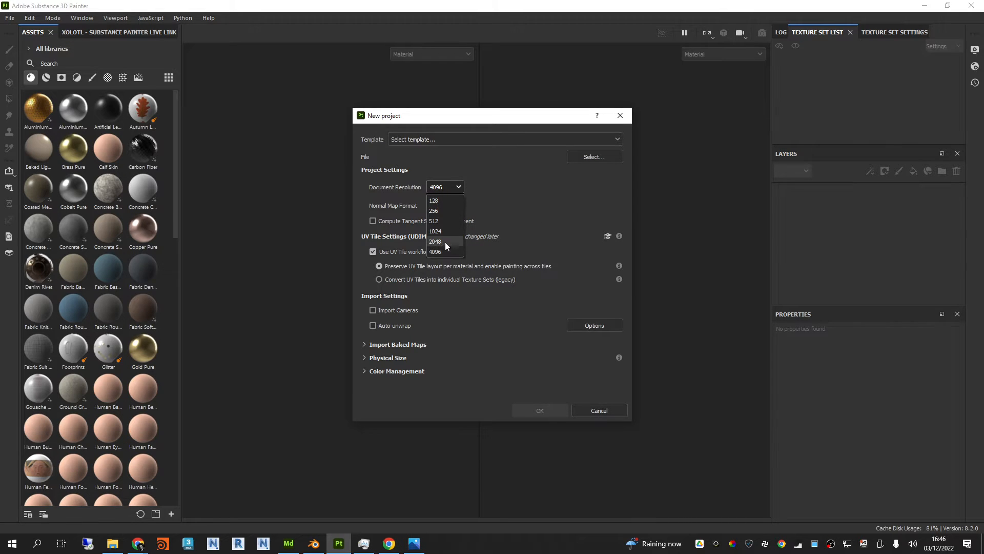
left_click(460, 186)
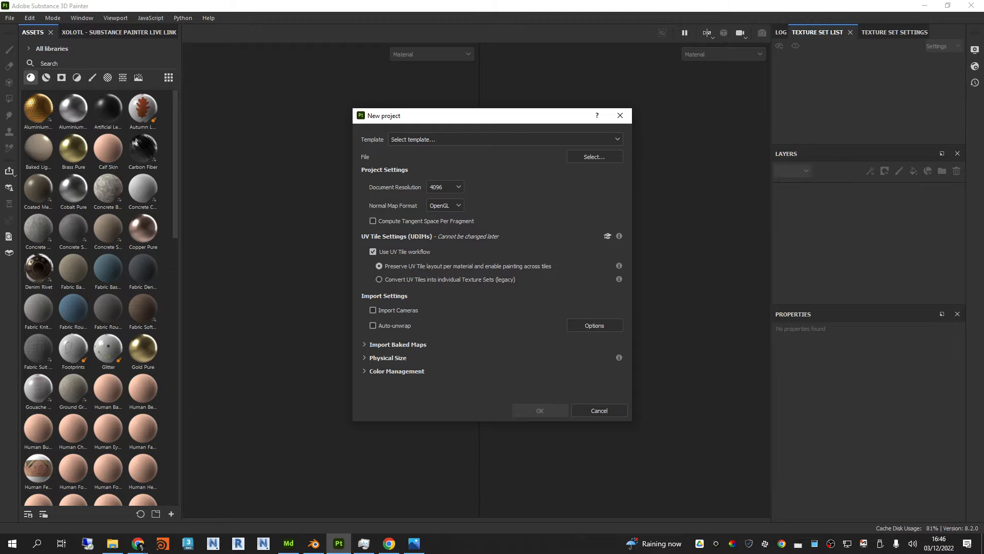
left_click_drag(983, 102, 392, 72)
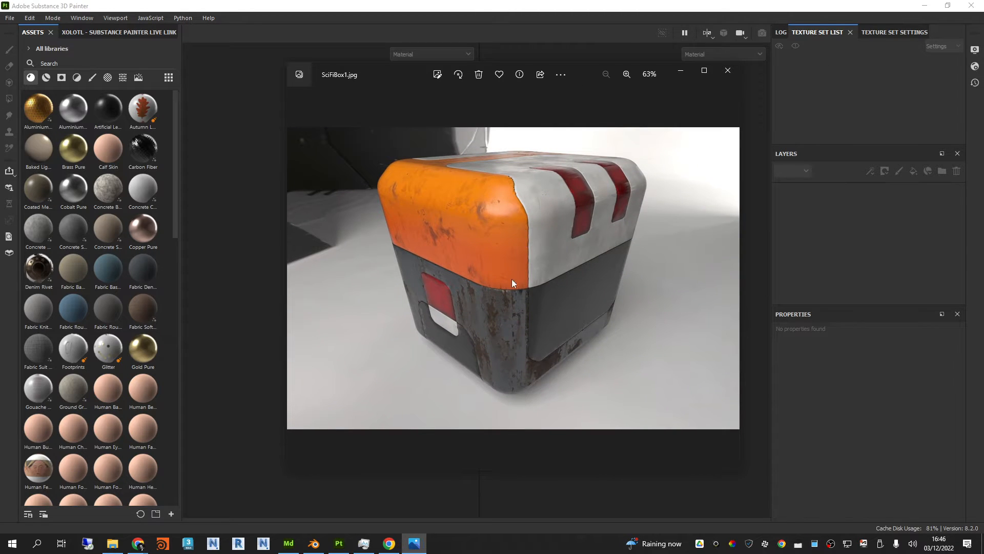
left_click_drag(405, 73, 983, 98)
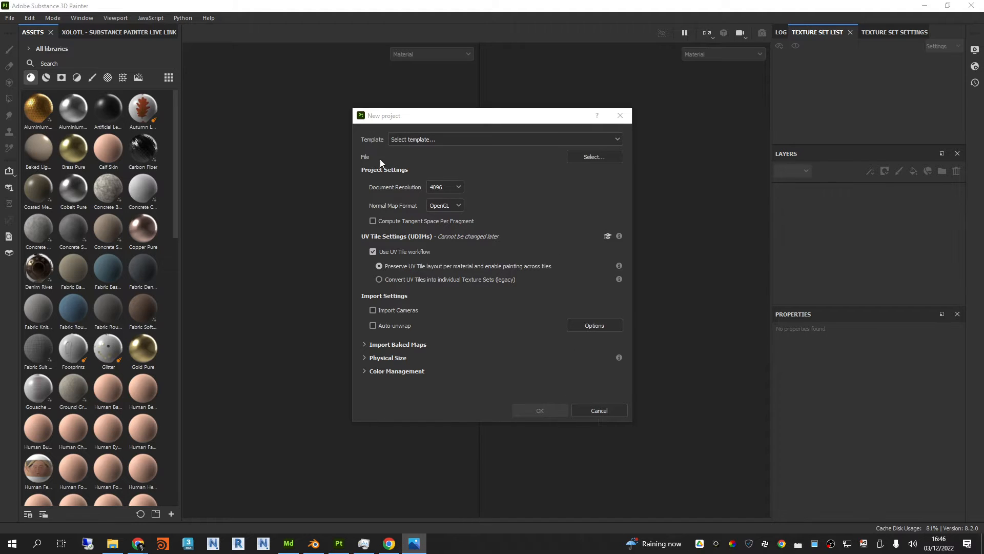
Step: Choose SciFiBox2 Low.fbx from the Modeler Exports folder as the mesh and create the project with the current settings
left_click(590, 157)
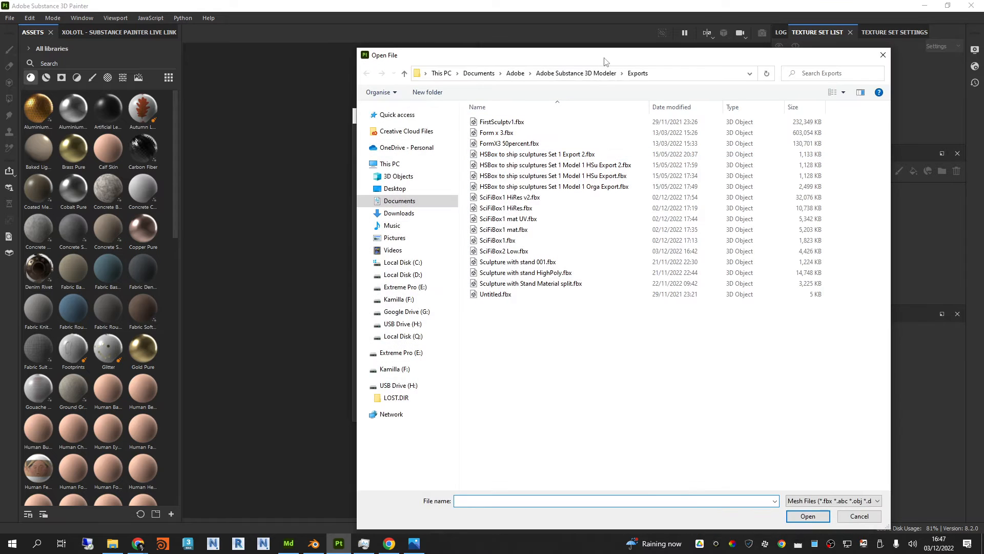
left_click_drag(599, 58, 689, 51)
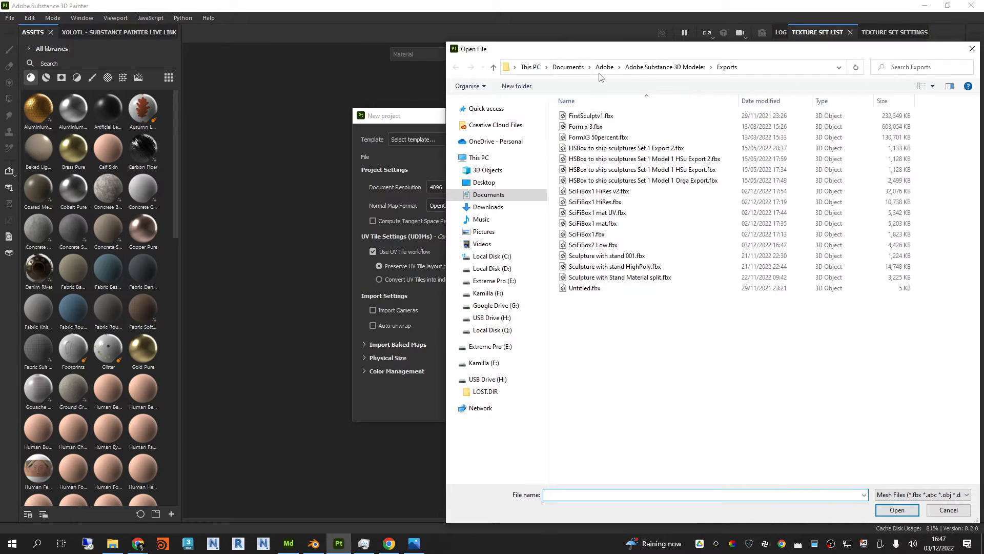
left_click_drag(614, 51, 459, 46)
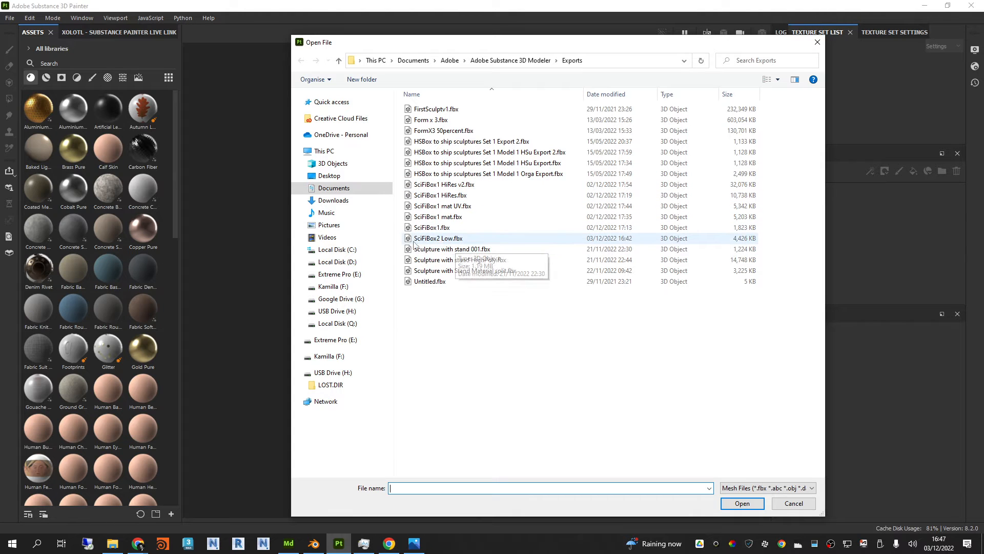
left_click(454, 239)
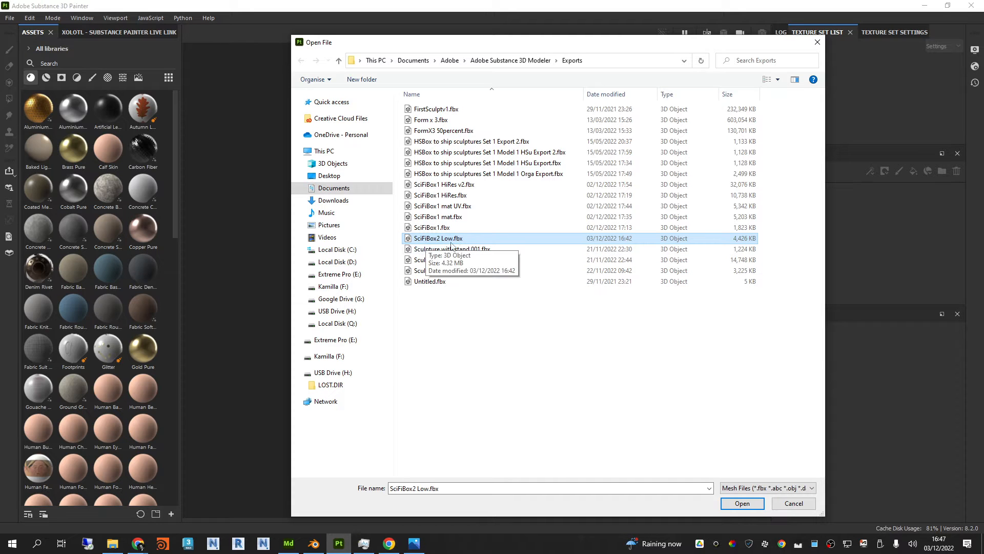
left_click(751, 507)
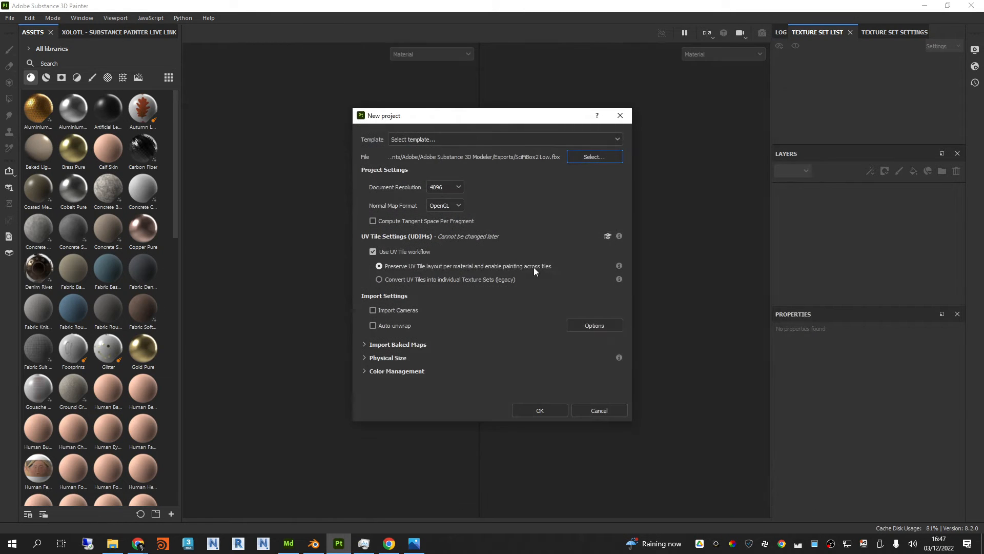
left_click(543, 410)
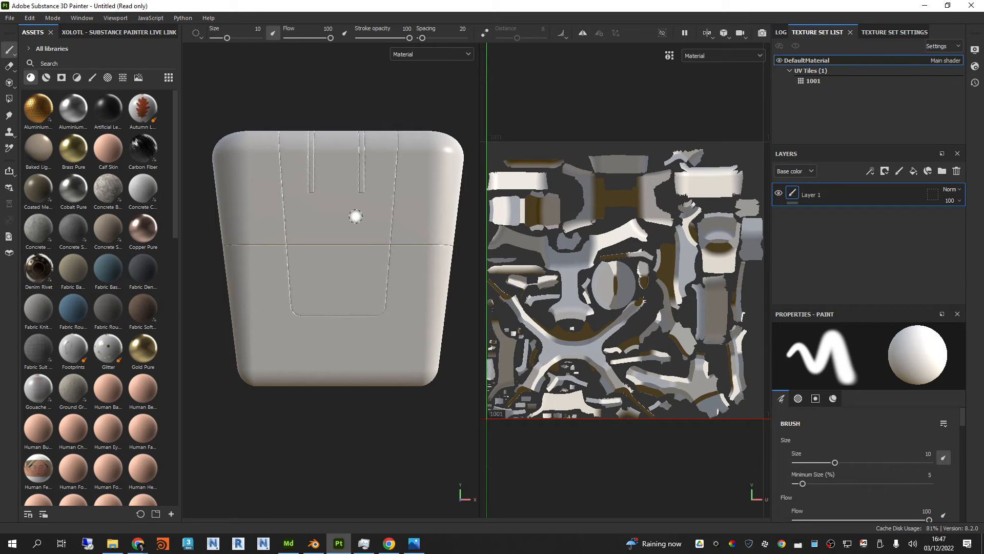
Step: Examine the imported low-poly box's rounded edges and panel grooves in a wider 3D view, close up and from several angles
left_click_drag(327, 77, 277, 178, "alt")
middle_click_drag(276, 177, 368, 236, "alt")
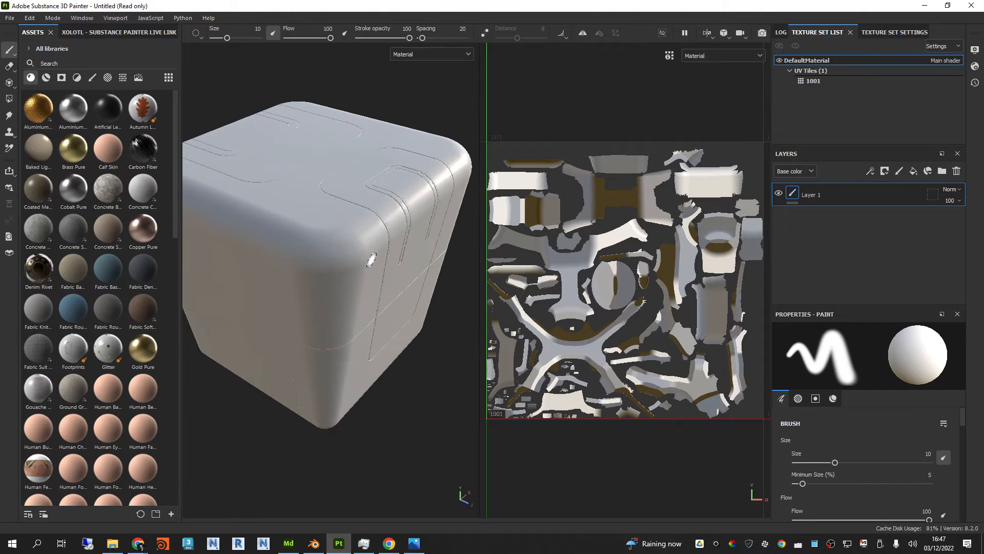
mouse_move(356, 286)
middle_mouse_down("alt")
mouse_move(378, 293)
mouse_move(375, 285)
middle_mouse_up("alt")
left_click_drag(386, 315, 544, 253, "alt")
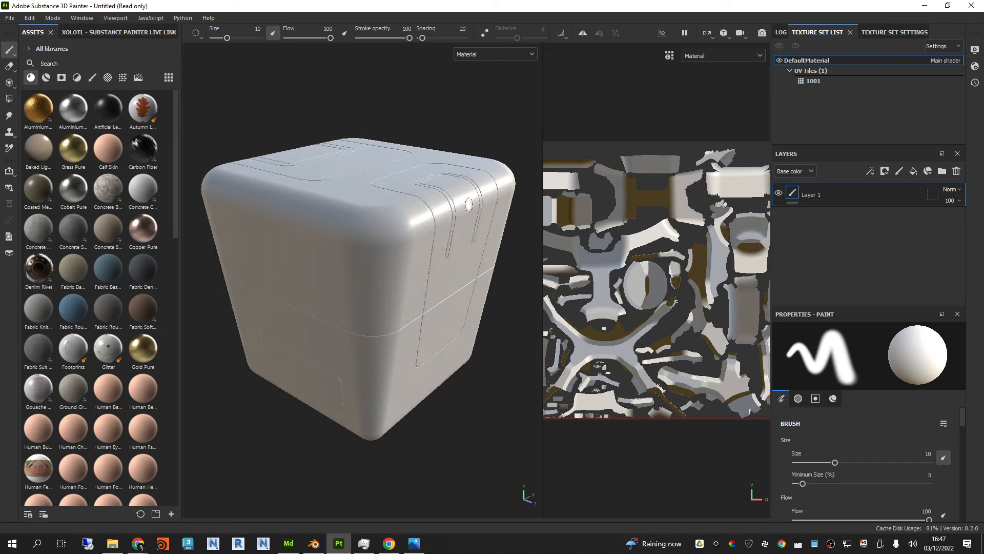
left_click_drag(469, 205, 463, 191, "alt")
scroll(481, 209, "up", 3)
right_click_drag(478, 236, 495, 238, "shift")
scroll(445, 190, "up", 4)
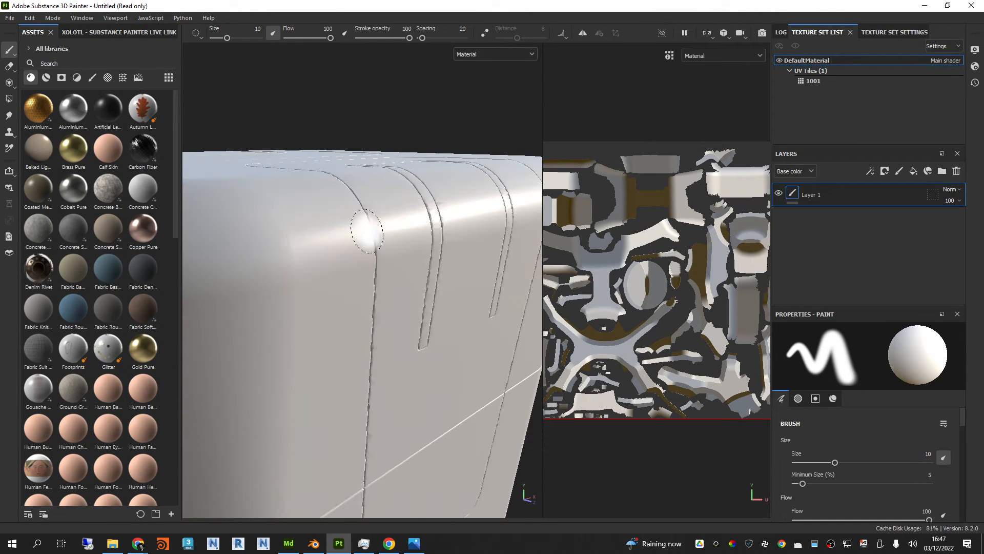
scroll(383, 238, "down", 3)
mouse_move(380, 236)
left_mouse_down("alt")
mouse_move(377, 275)
mouse_move(391, 231)
left_mouse_up("alt")
scroll(388, 222, "down", 2)
middle_click_drag(406, 240, 451, 248, "alt")
mouse_move(451, 248)
left_mouse_down("alt")
mouse_move(421, 222)
mouse_move(447, 255)
mouse_move(435, 252)
left_mouse_up("alt")
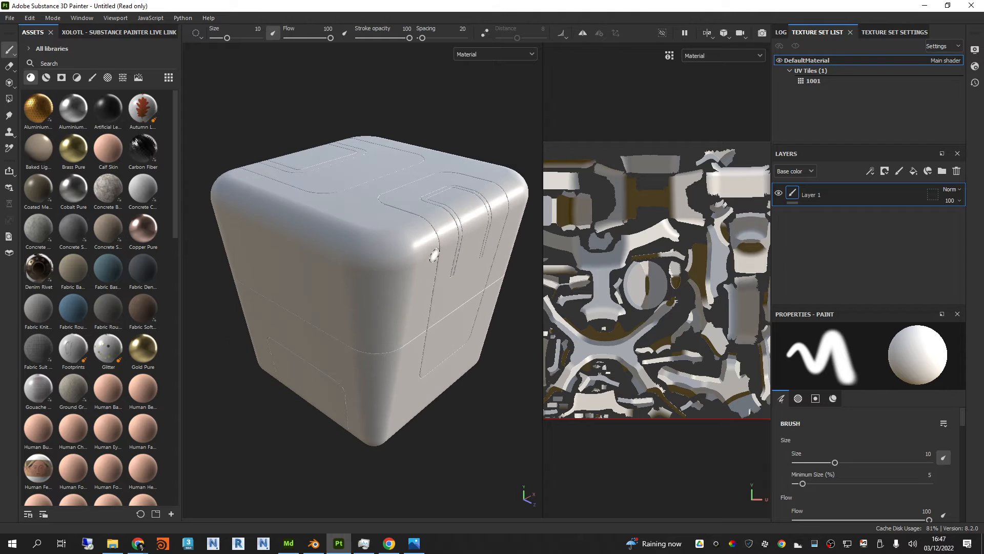
Step: Rotate the environment lighting on the box and narrow the 3D view to give the UV layout more room
mouse_move(435, 252)
right_mouse_down("shift")
mouse_move(505, 257)
mouse_move(393, 255)
mouse_move(412, 254)
right_mouse_up("shift")
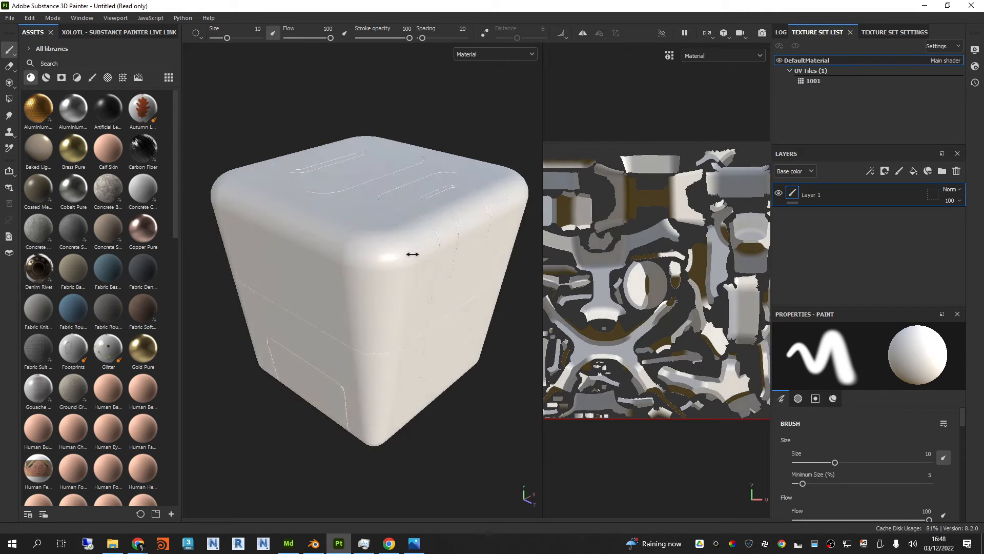
mouse_move(414, 259)
left_mouse_down("alt")
mouse_move(423, 245)
mouse_move(428, 253)
left_mouse_up("alt")
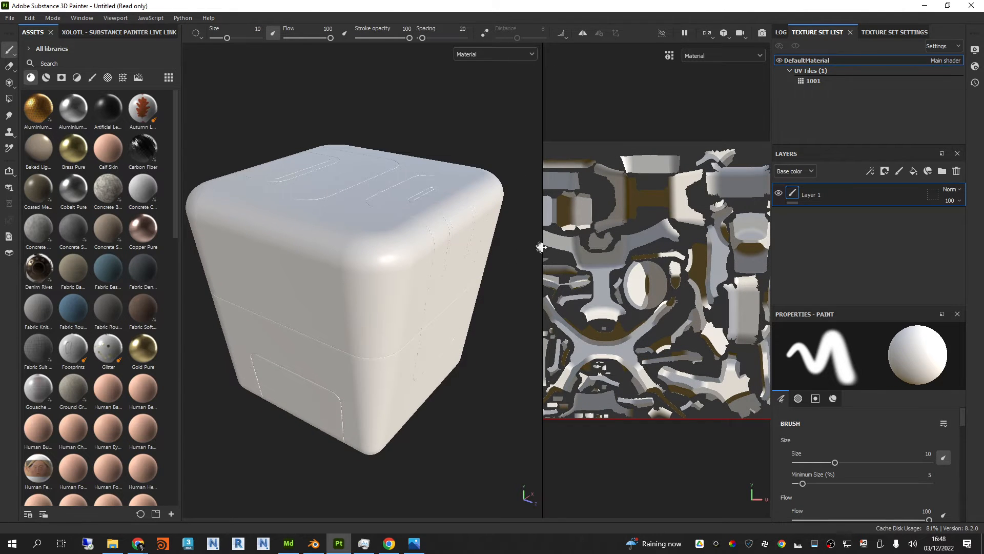
left_click_drag(544, 254, 472, 254)
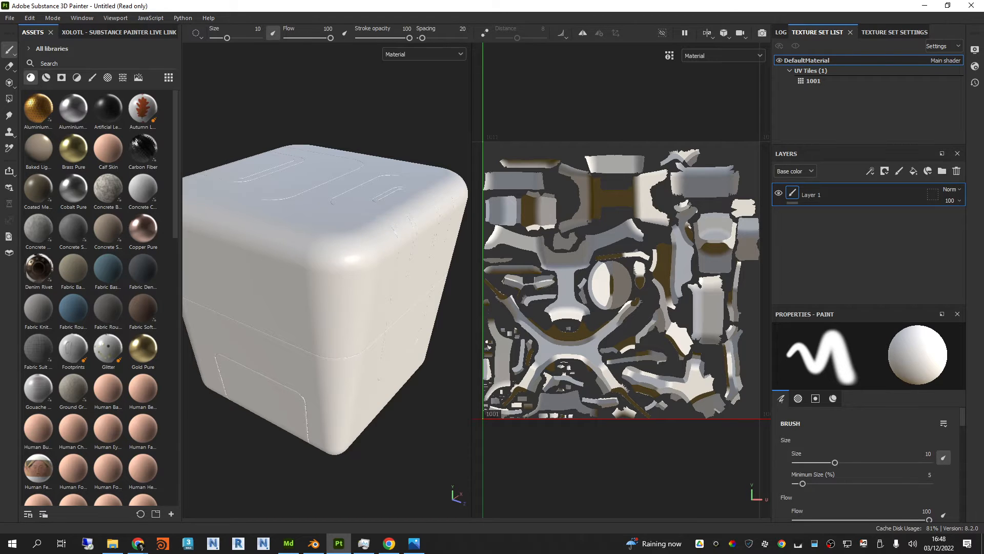
Step: Switch to Substance 3D Modeler to check the progress of the running export, and return to Substance 3D Painter
key("alt+Tab")
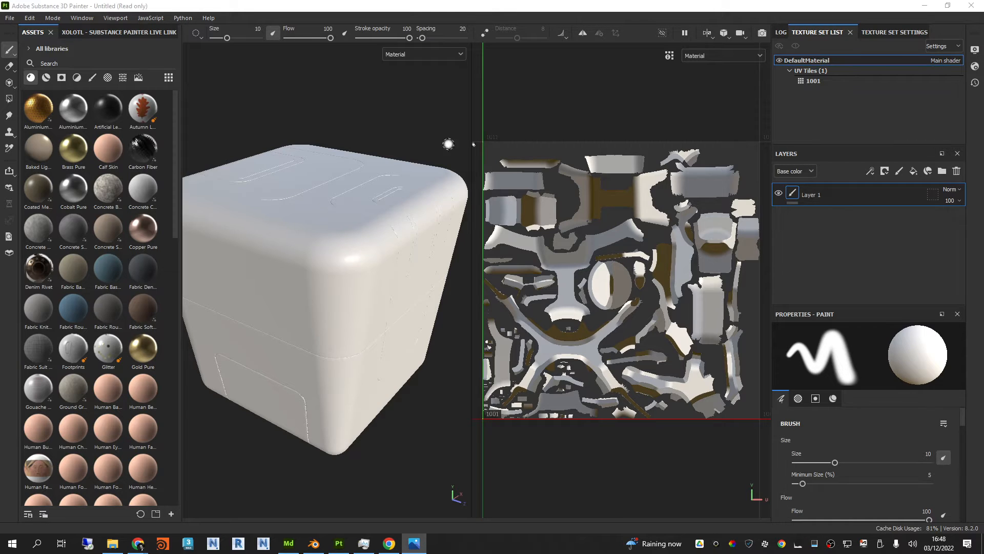
left_click(289, 543)
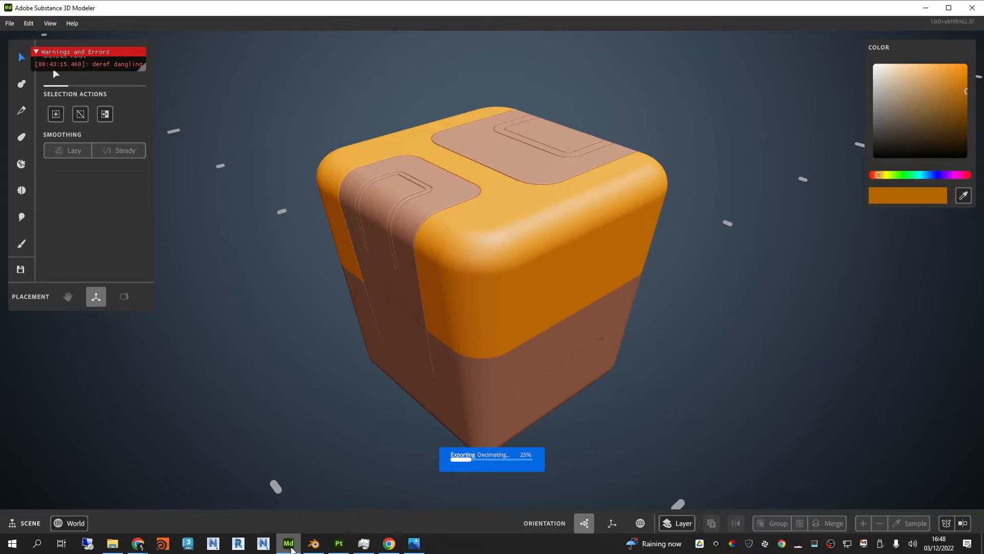
mouse_move(738, 318)
middle_mouse_down()
mouse_move(745, 187)
mouse_move(749, 418)
mouse_move(746, 284)
mouse_move(859, 283)
mouse_move(728, 301)
middle_mouse_up()
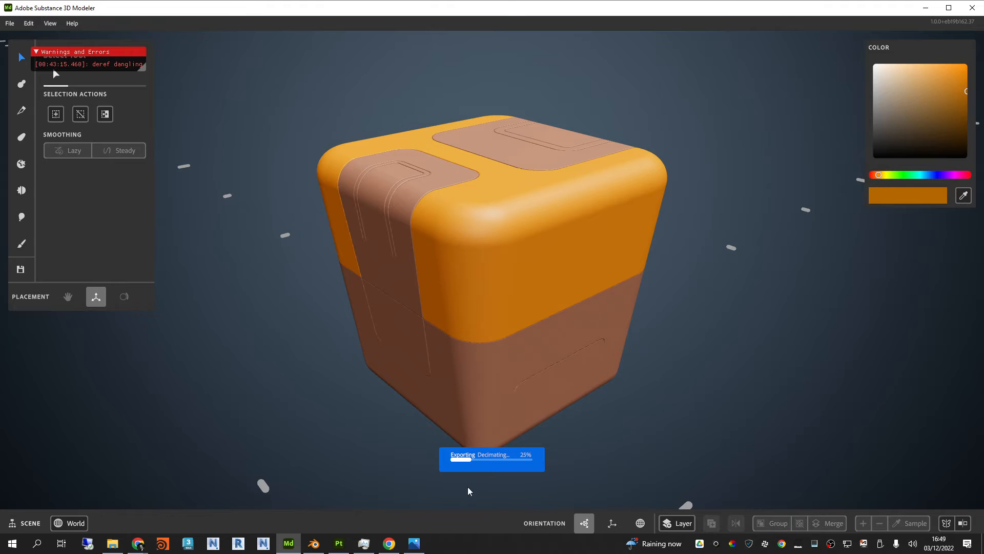
left_click(339, 543)
left_click_drag(406, 283, 427, 316, "alt")
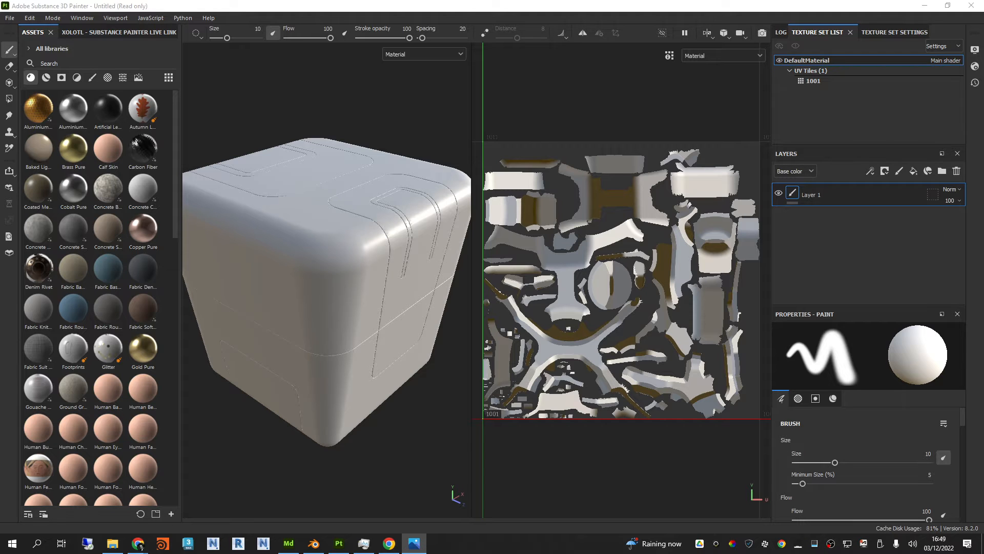
mouse_move(332, 189)
left_mouse_down("alt")
mouse_move(325, 268)
mouse_move(330, 229)
mouse_move(350, 225)
mouse_move(356, 213)
mouse_move(351, 228)
left_mouse_up("alt")
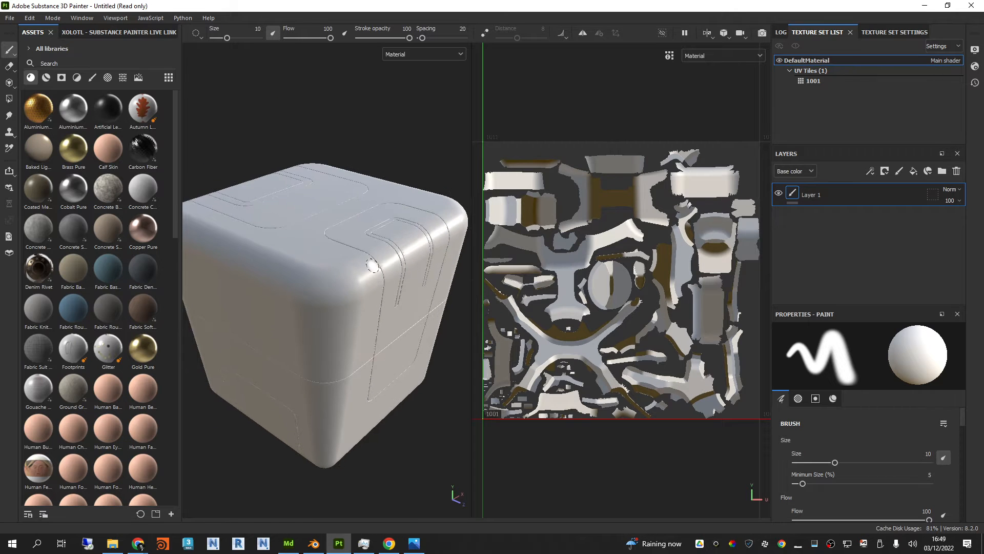
left_click_drag(373, 265, 383, 211, "alt")
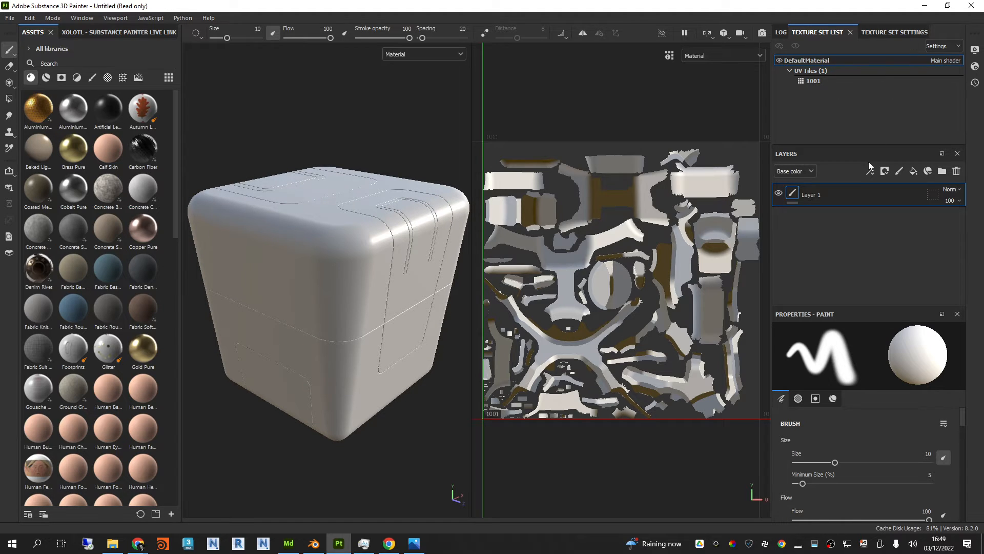
Step: Slightly enlarge the texture set list area and check the display channels available for the 3D view, keeping Material
left_click_drag(871, 145, 871, 149)
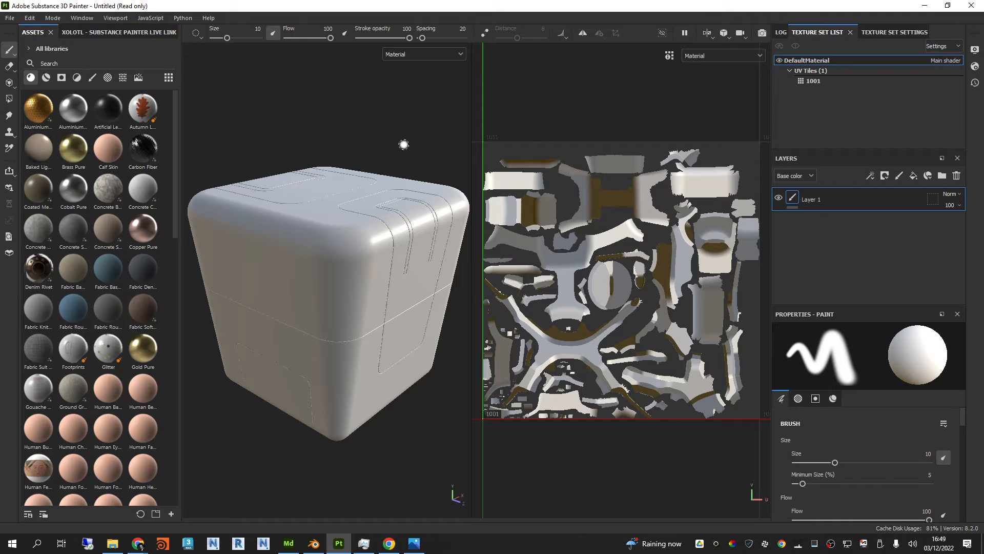
left_click(441, 54)
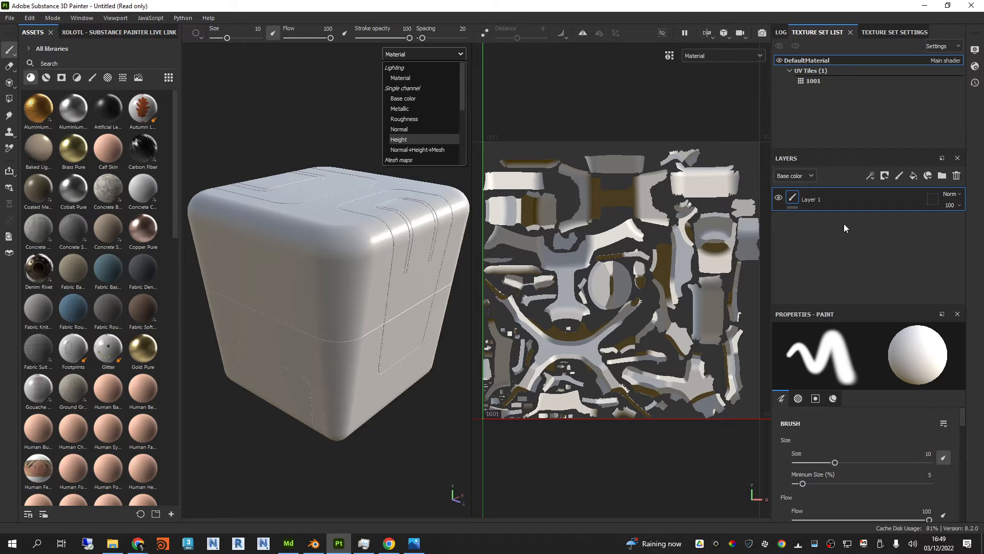
left_click(860, 148)
left_click_drag(859, 149, 857, 154)
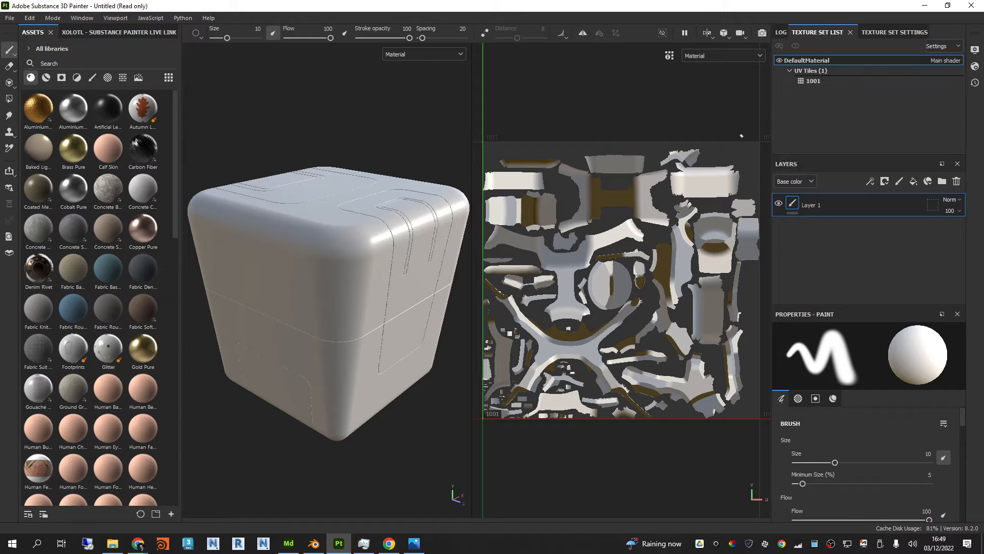
left_click(806, 81)
Step: Enlarge the texture set settings area and set the output size for mesh map baking to 4096
left_click(882, 34)
left_click_drag(886, 155, 886, 173)
scroll(801, 119, "down", 1)
scroll(800, 103, "down", 5)
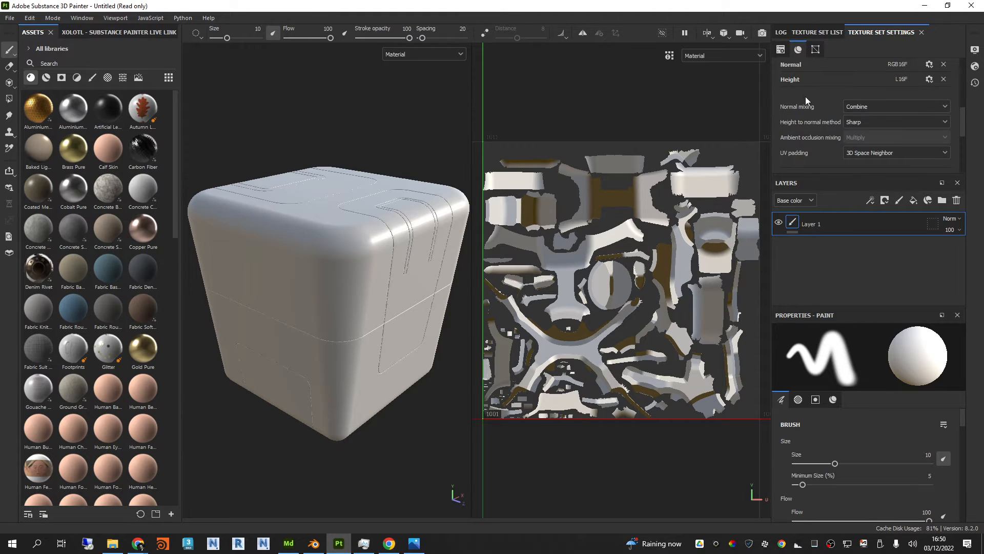
scroll(817, 93, "down", 3)
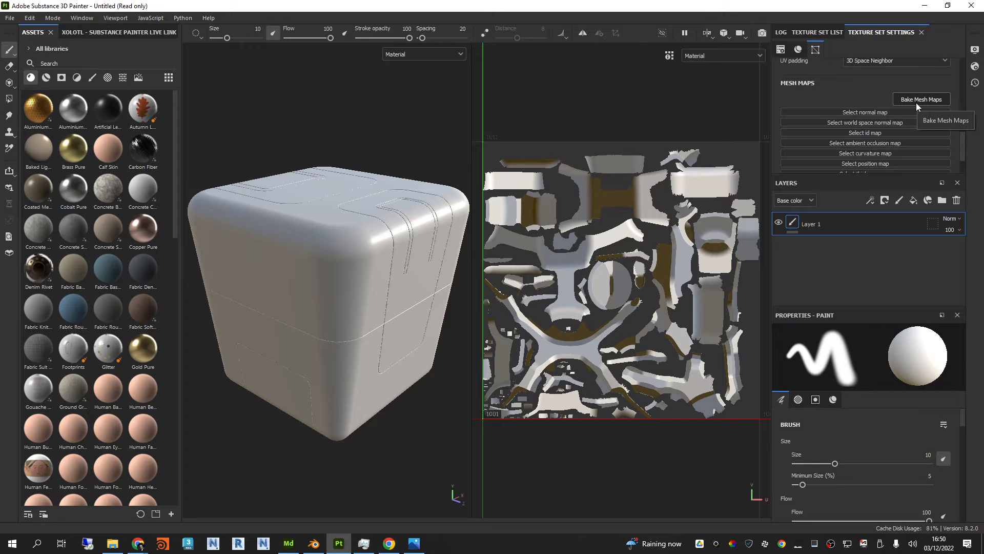
left_click(915, 101)
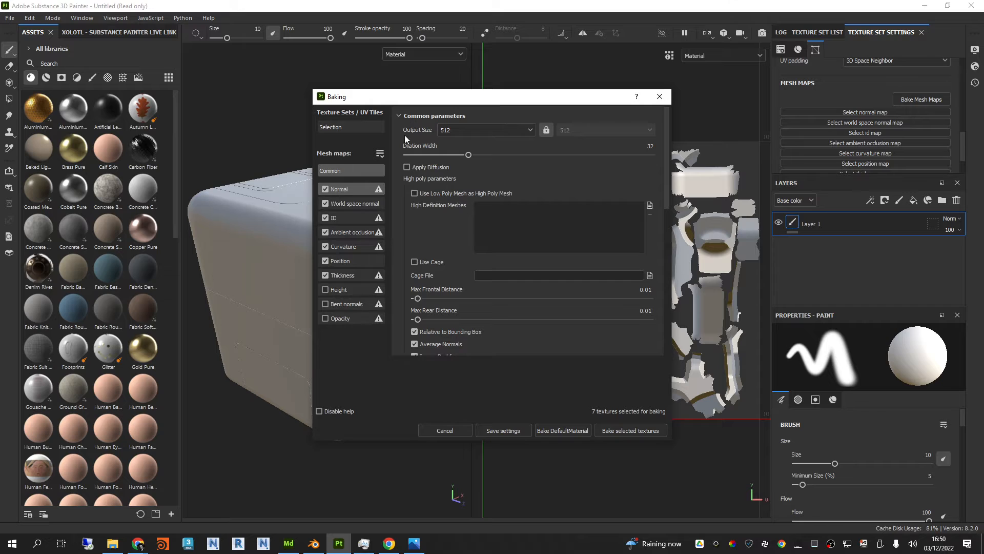
left_click(528, 131)
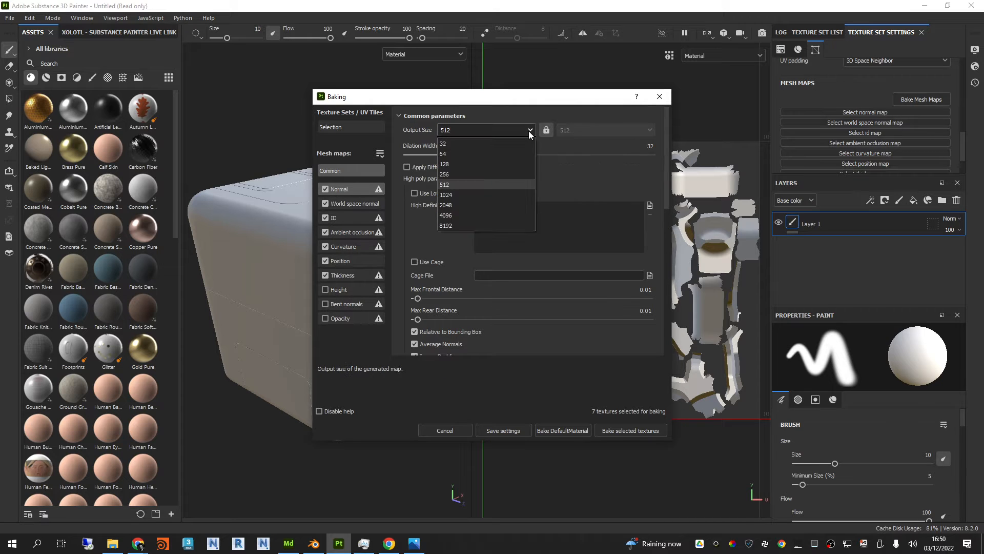
left_click(454, 216)
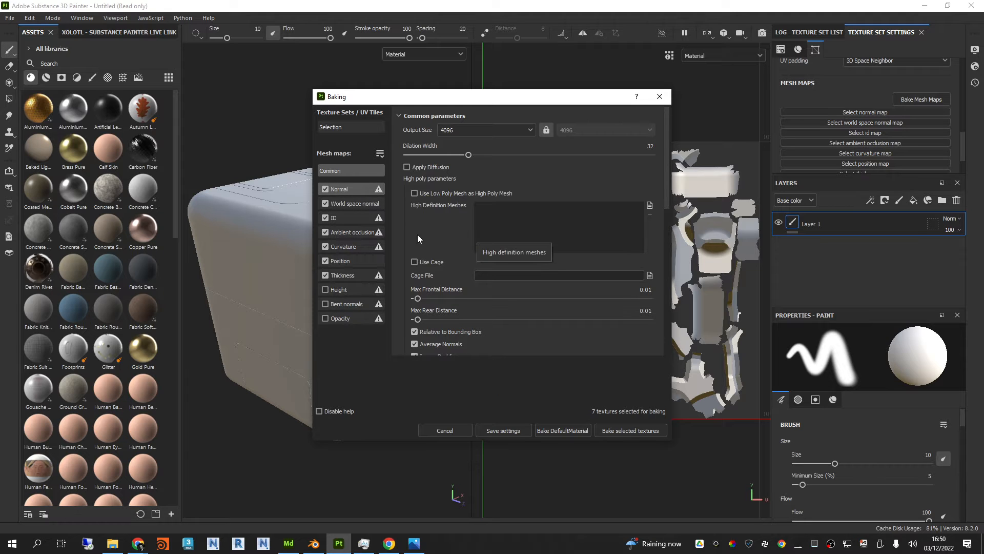
Step: Review the ambient occlusion baking parameters and set the secondary rays to 132 for curvature and 130 for thickness
left_click(349, 231)
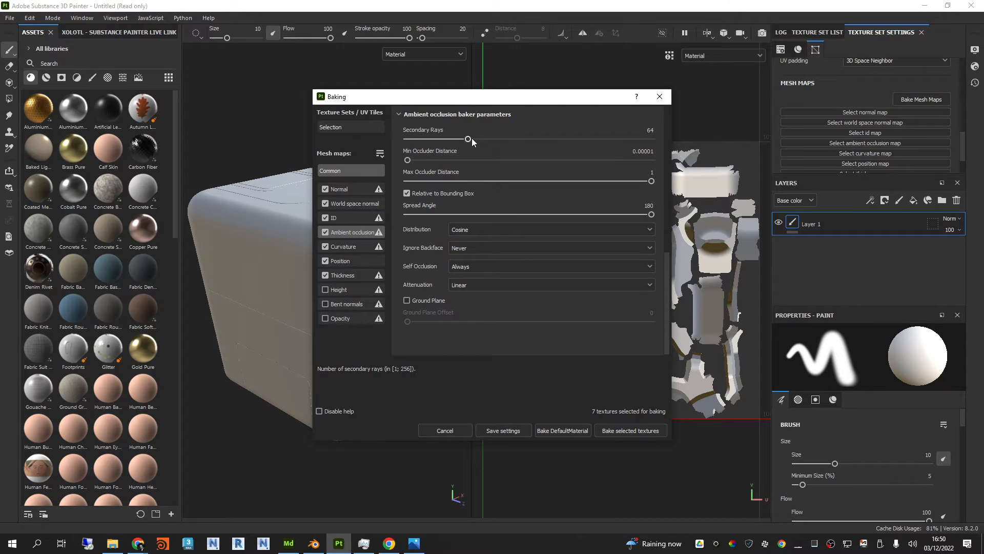
left_click(345, 246)
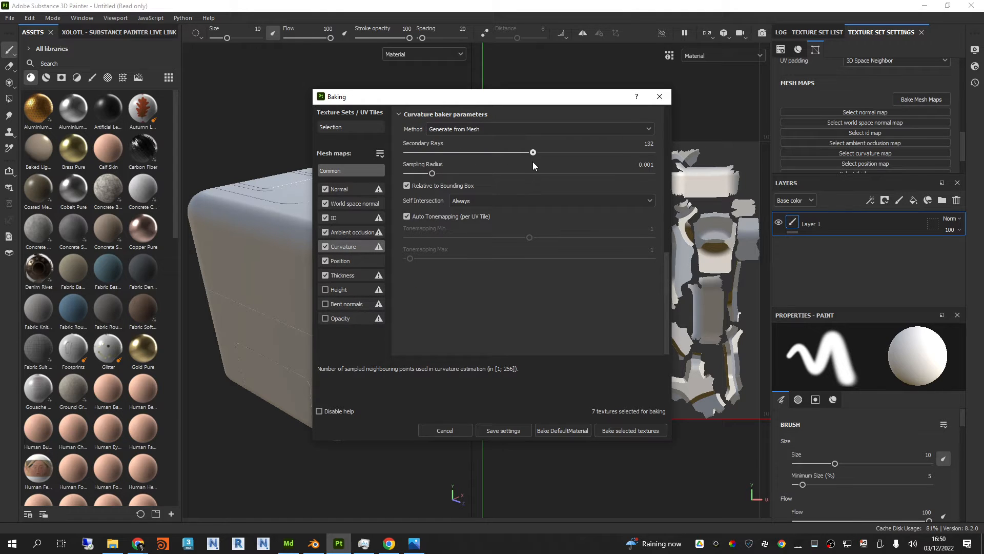
left_click(346, 274)
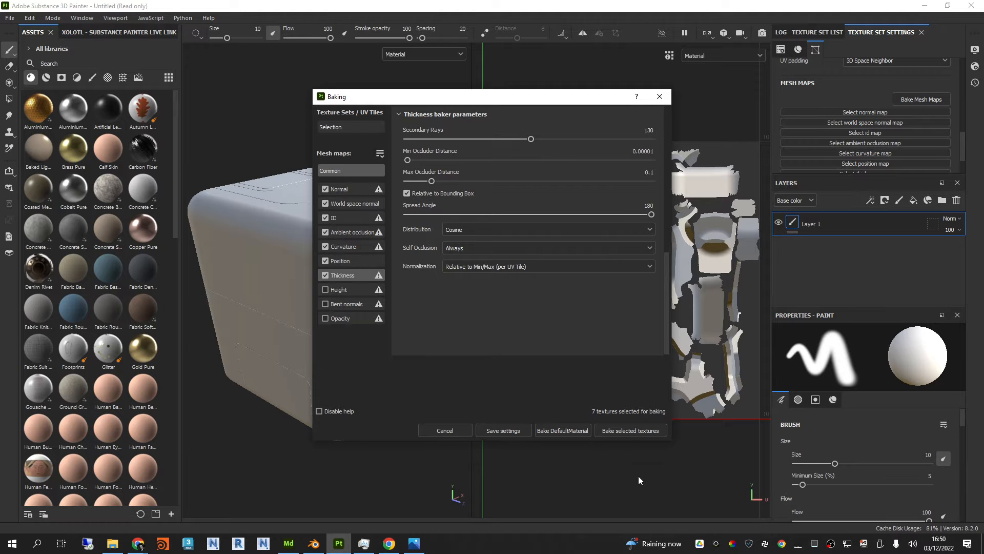
Step: Bake the selected mesh maps for DefaultMaterial, look through the baking report and close it
left_click(641, 432)
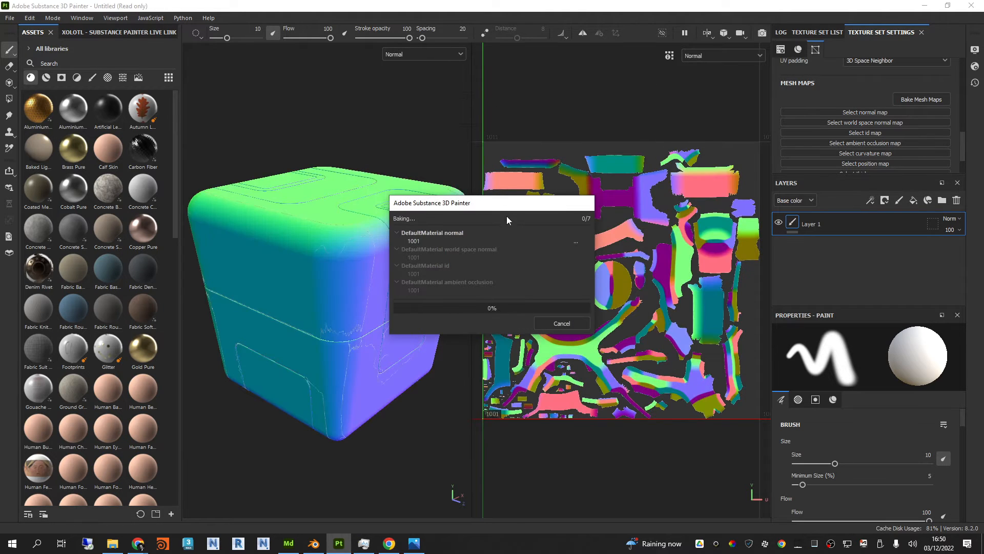
left_click_drag(504, 207, 386, 21)
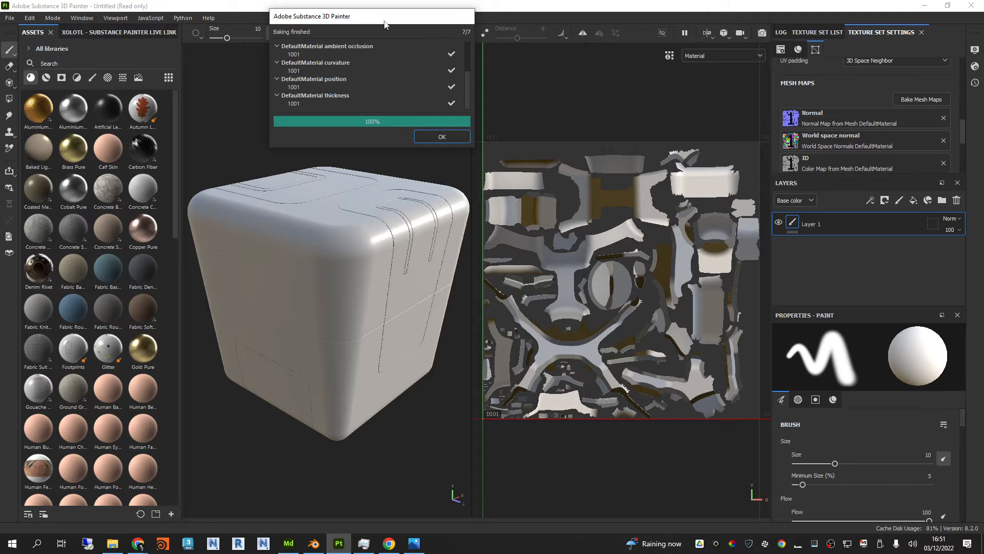
scroll(425, 104, "up", 2)
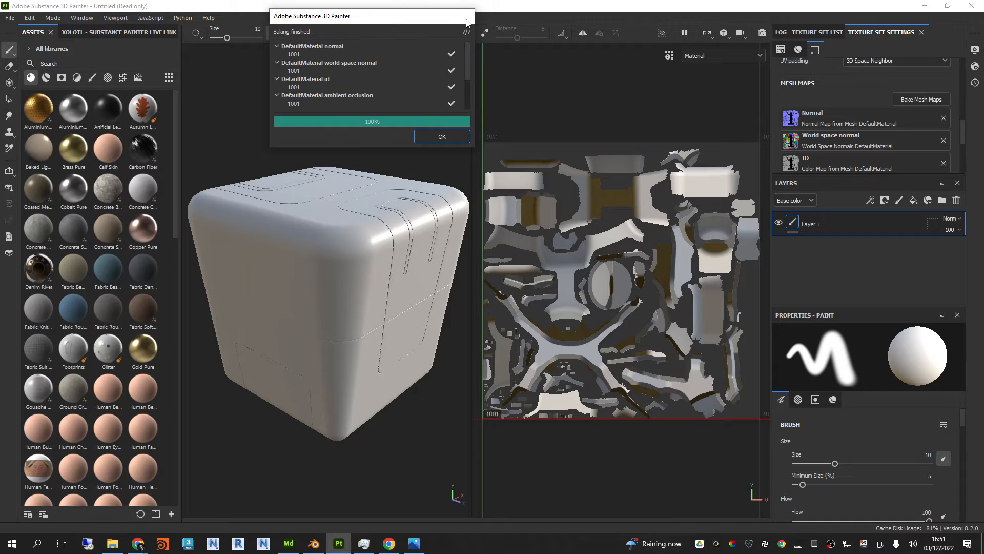
left_click(442, 137)
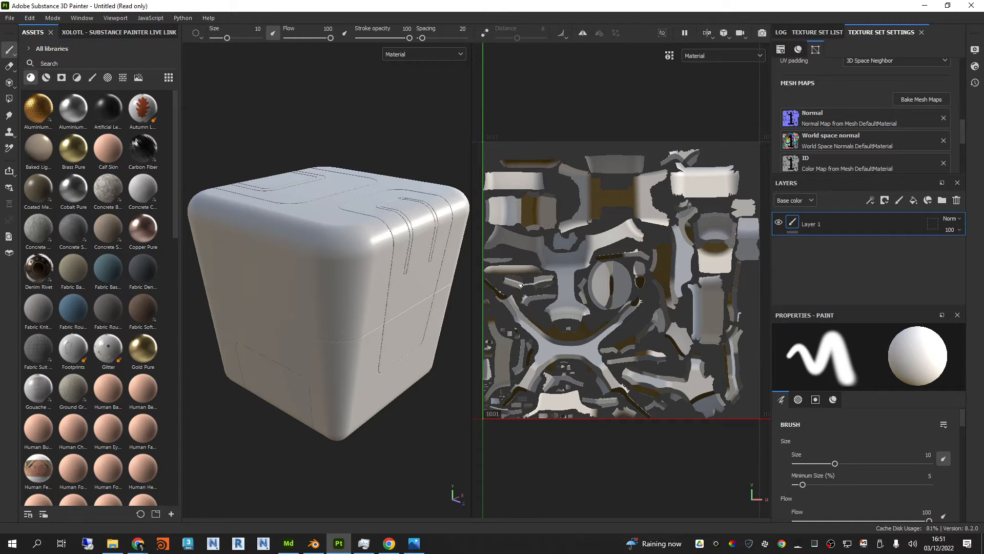
Step: Widen the 3D view relative to the UV view and examine the baked box up close in Material display
right_click_drag(401, 340, 379, 339, "shift")
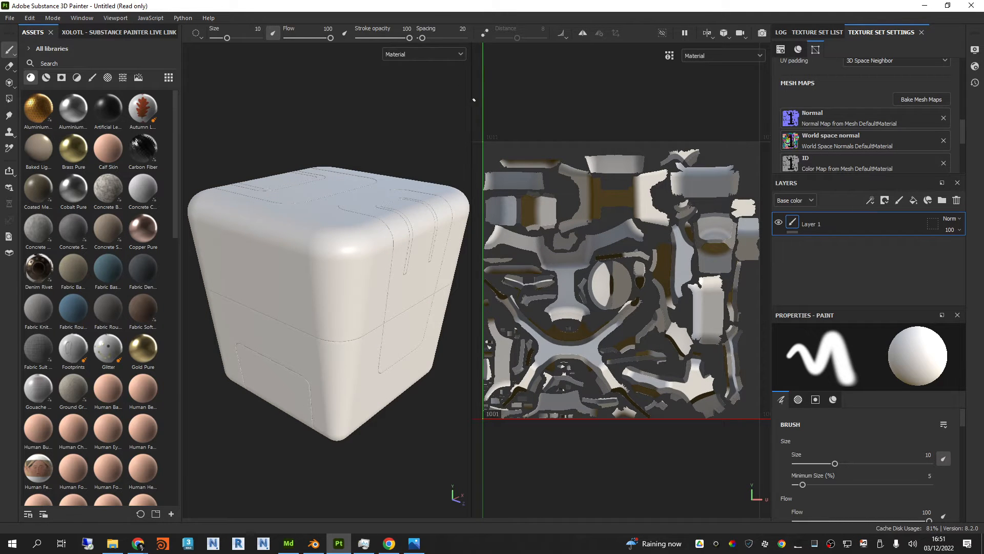
left_click_drag(471, 100, 629, 100)
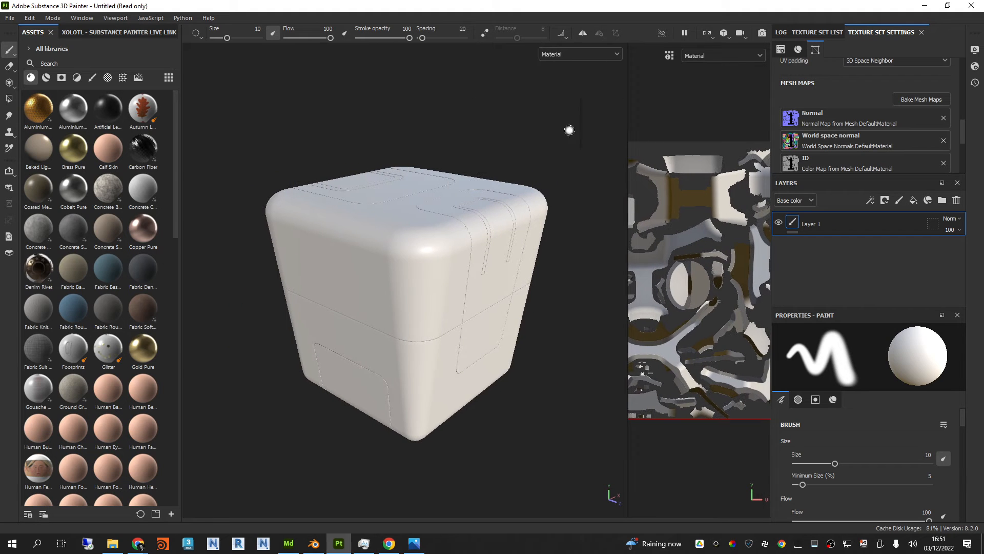
scroll(409, 246, "up", 3)
left_click_drag(420, 249, 422, 277, "alt")
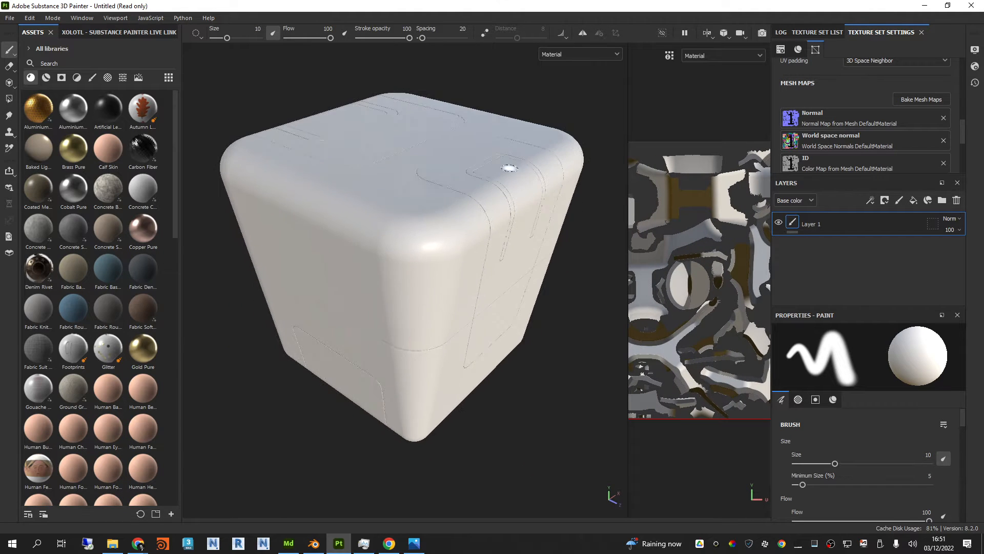
scroll(394, 199, "up", 1)
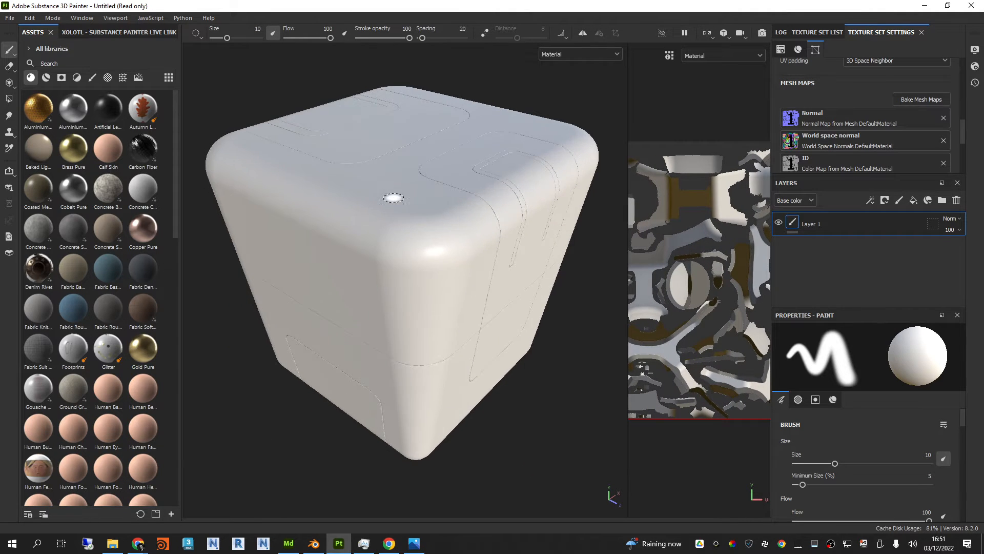
Step: Display the base color channel on the box, followed by the Normal map, and examine each
left_click(618, 55)
left_click(585, 98)
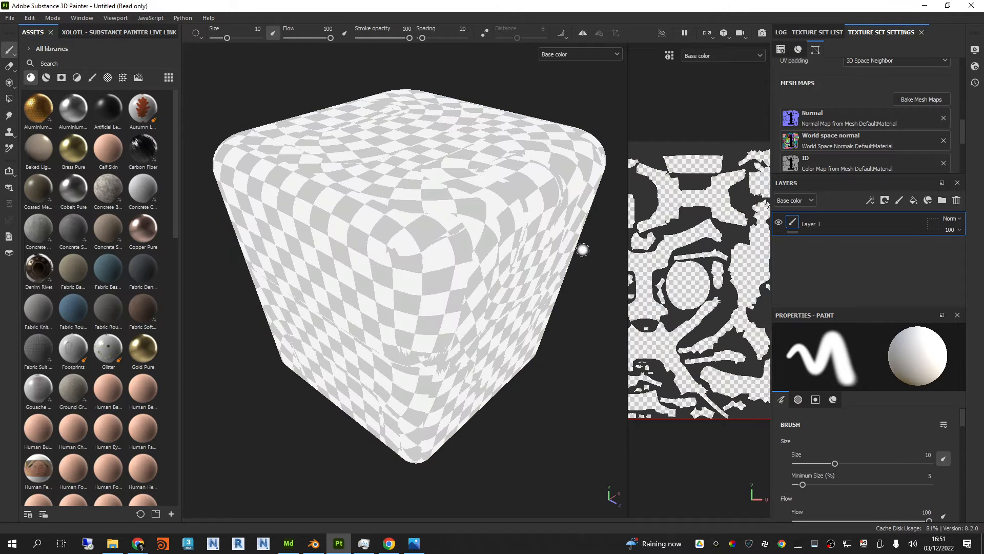
left_click(616, 54)
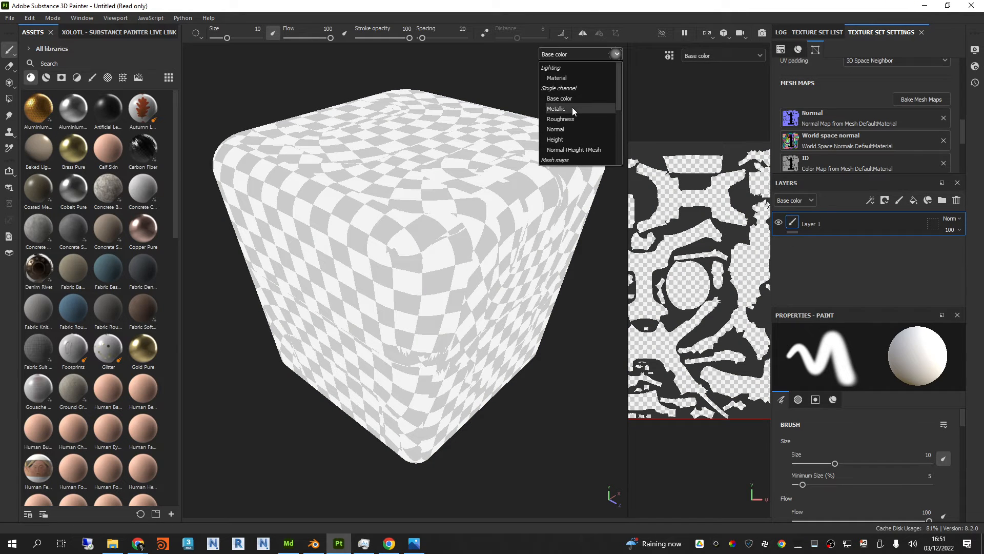
scroll(574, 107, "down", 1)
left_click(569, 140)
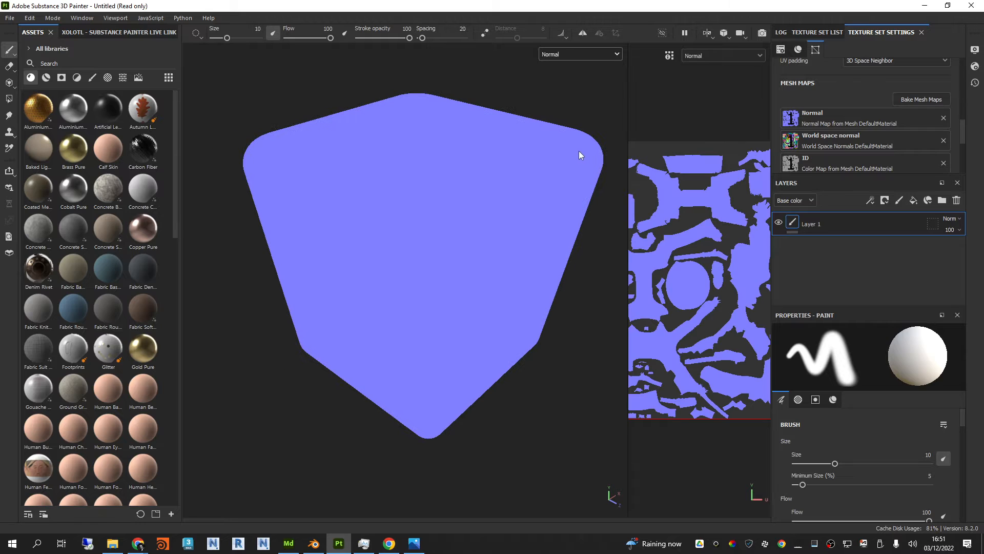
scroll(484, 219, "up", 1)
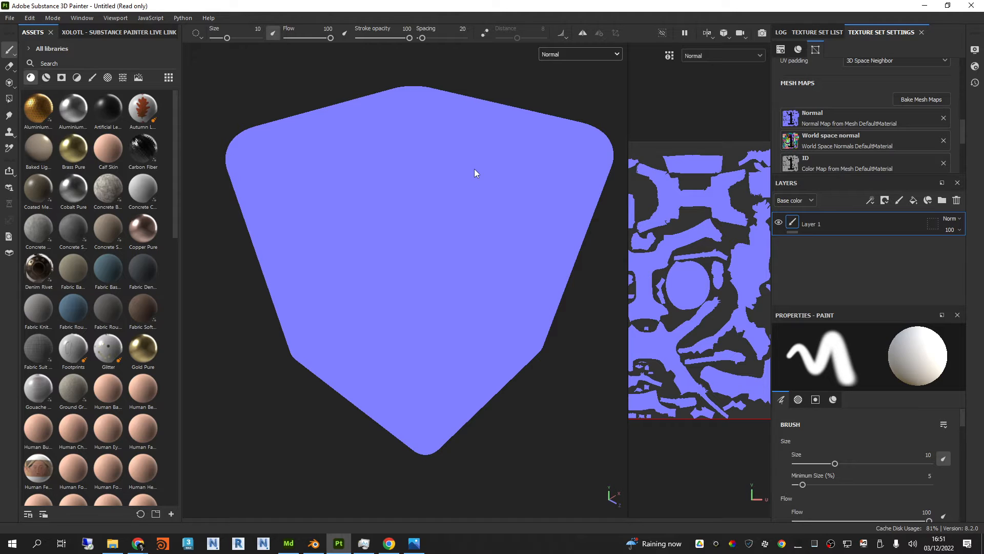
Step: Display the World space normal mesh map and then the ID map to check how each baked onto the box
left_click(574, 56)
scroll(574, 133, "down", 2)
left_click(574, 121)
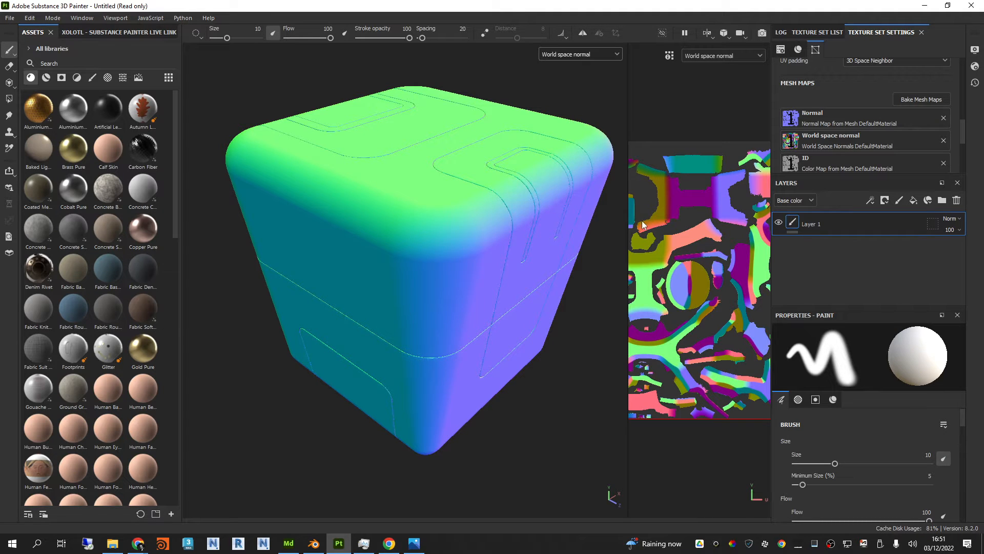
left_click_drag(484, 303, 542, 118, "alt")
left_click(577, 54)
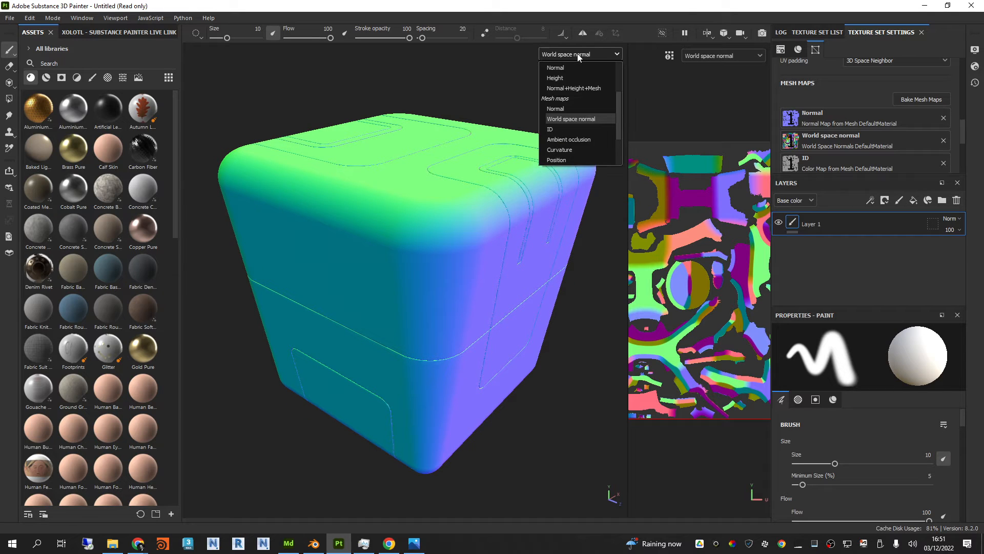
left_click(567, 129)
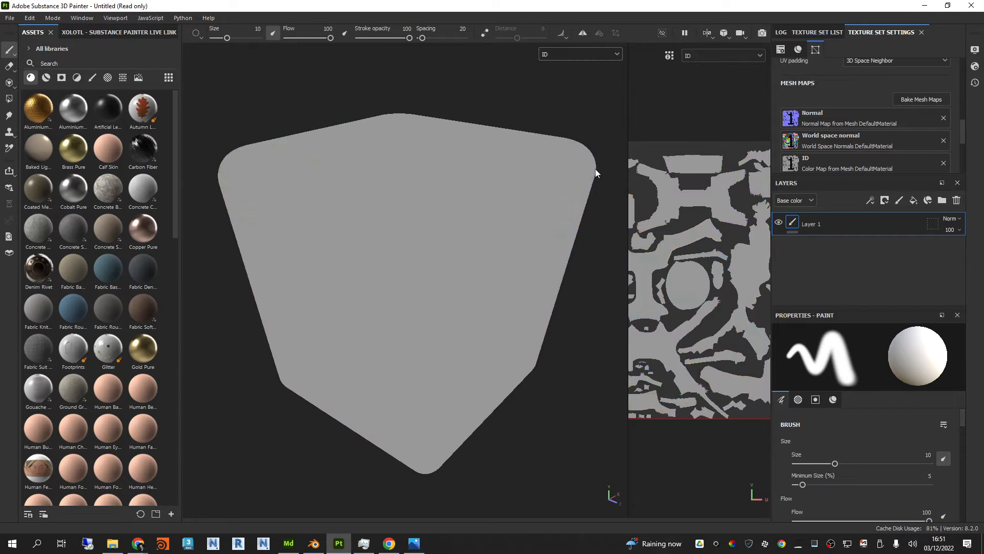
scroll(682, 315, "down", 3)
scroll(668, 297, "up", 3)
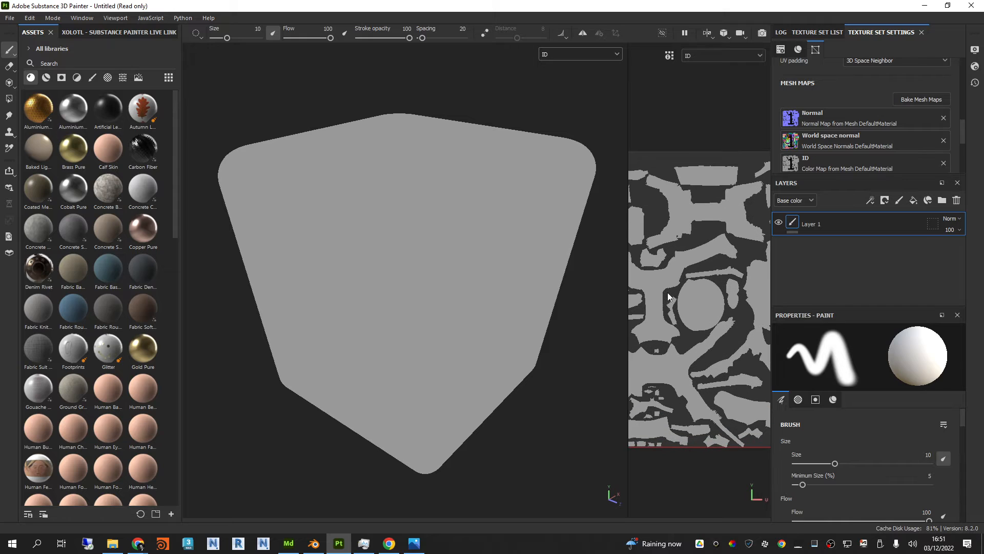
Step: Display the Ambient occlusion mesh map and inspect the box's panel grooves from several angles and distances
left_click(602, 51)
left_click(574, 138)
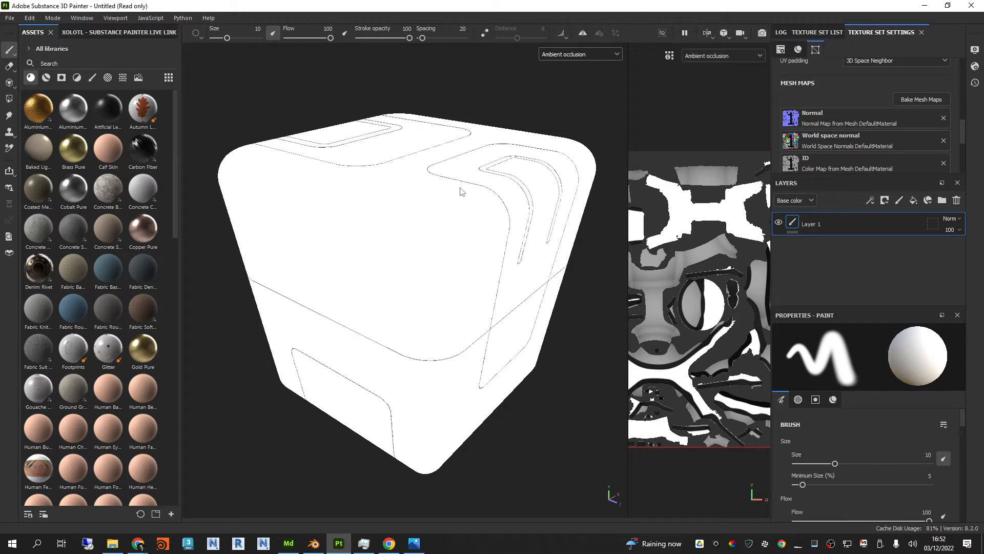
left_click_drag(475, 184, 450, 187, "alt")
scroll(475, 212, "up", 1)
scroll(514, 199, "up", 2)
scroll(481, 178, "down", 3)
scroll(398, 161, "up", 1)
left_click_drag(398, 162, 407, 181, "alt")
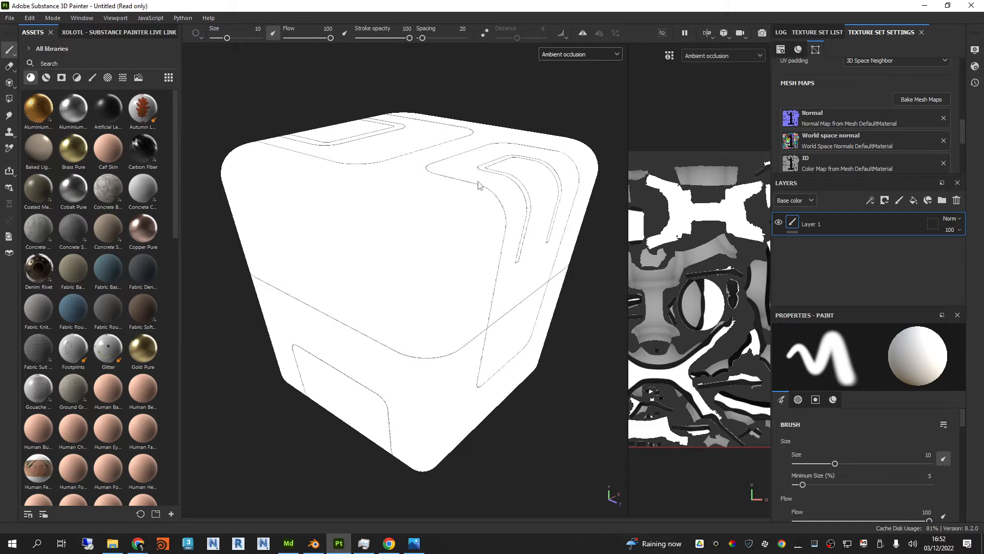
left_click_drag(447, 185, 454, 190, "alt")
Step: Display the Curvature mesh map and then the Position map, examining each on the box
left_click(554, 56)
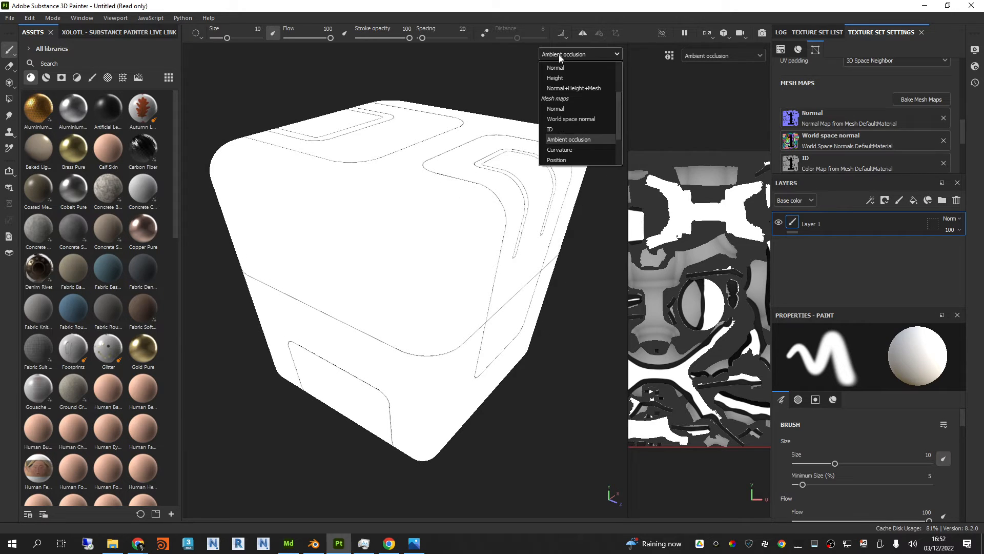
left_click(559, 120)
left_click_drag(397, 255, 396, 161, "alt")
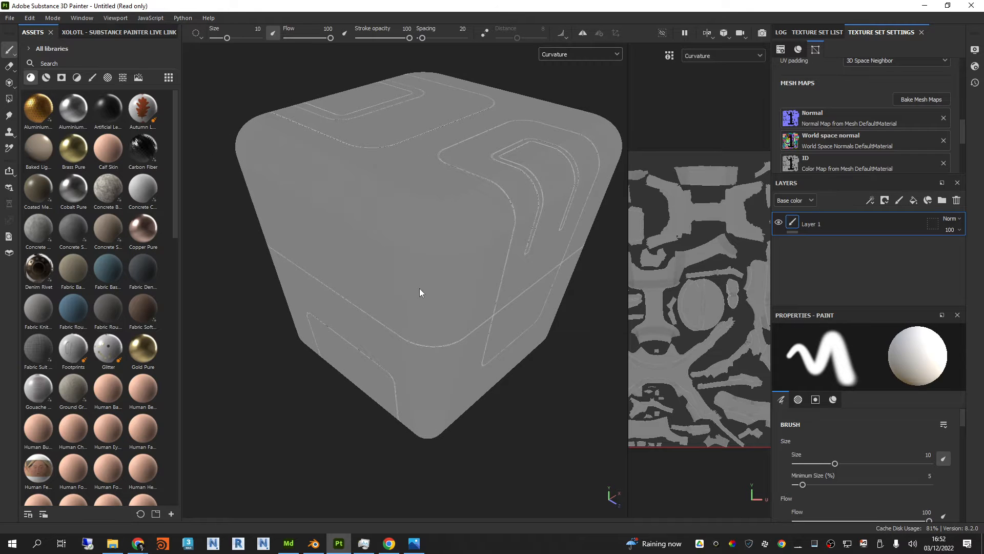
left_click_drag(419, 292, 511, 240, "alt")
left_click(587, 57)
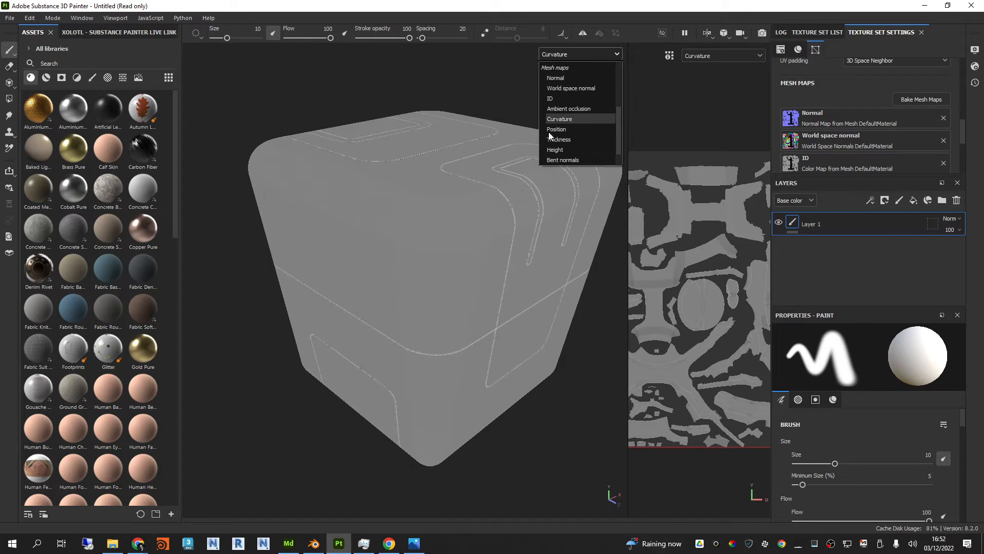
left_click(568, 130)
left_click_drag(529, 167, 546, 168, "alt")
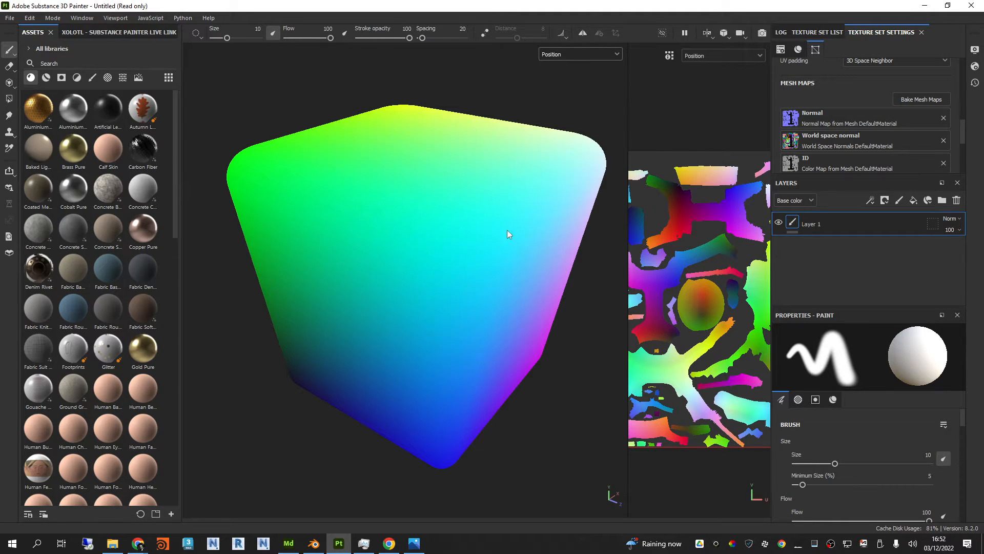
Step: Display the Thickness mesh map and examine the shading along the box's grooves
left_click(577, 56)
left_click(569, 138)
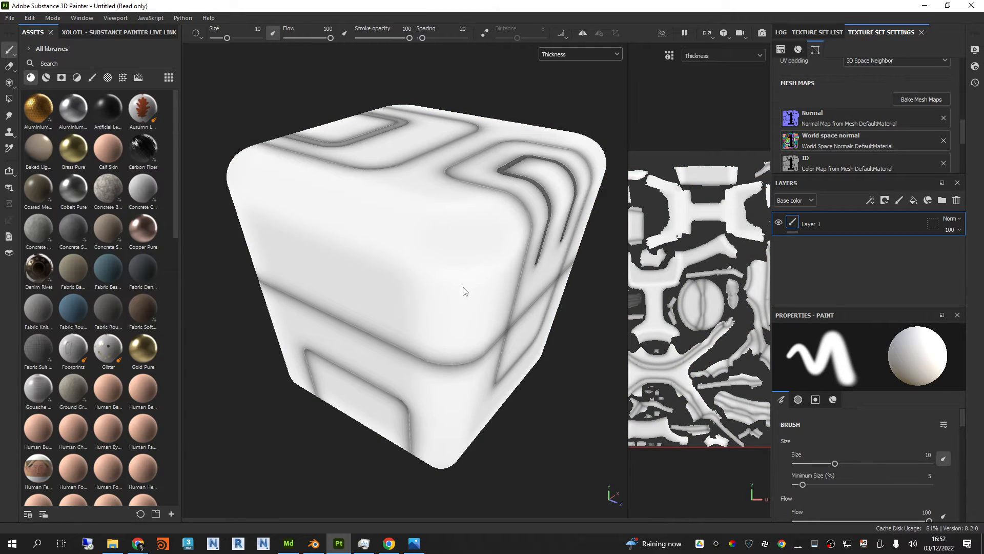
mouse_move(464, 290)
left_mouse_down("alt")
mouse_move(452, 222)
mouse_move(518, 198)
mouse_move(507, 275)
mouse_move(457, 301)
mouse_move(468, 292)
mouse_move(461, 277)
left_mouse_up("alt")
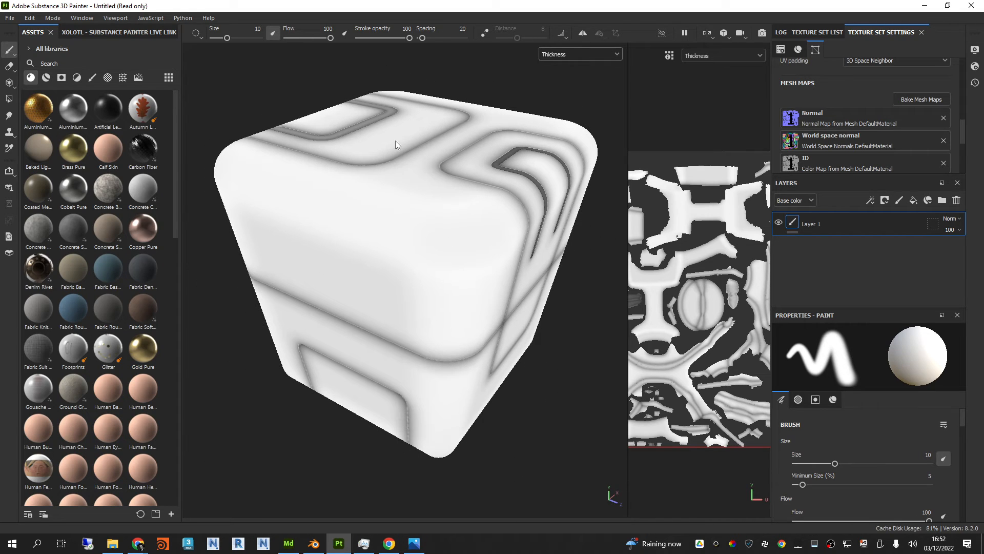
Step: Display the Height mesh map and then the Bent normals map on the box
left_click(601, 57)
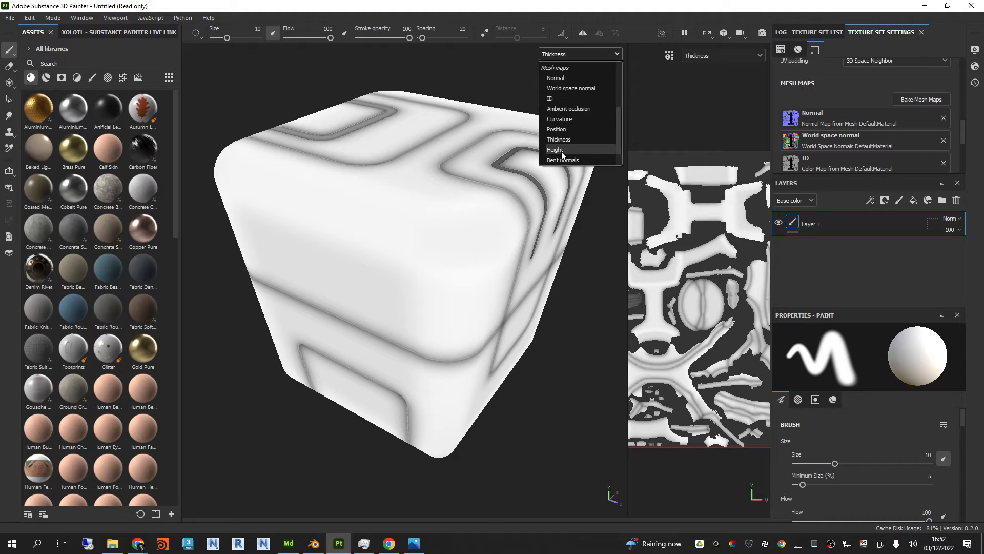
scroll(577, 125, "up", 1)
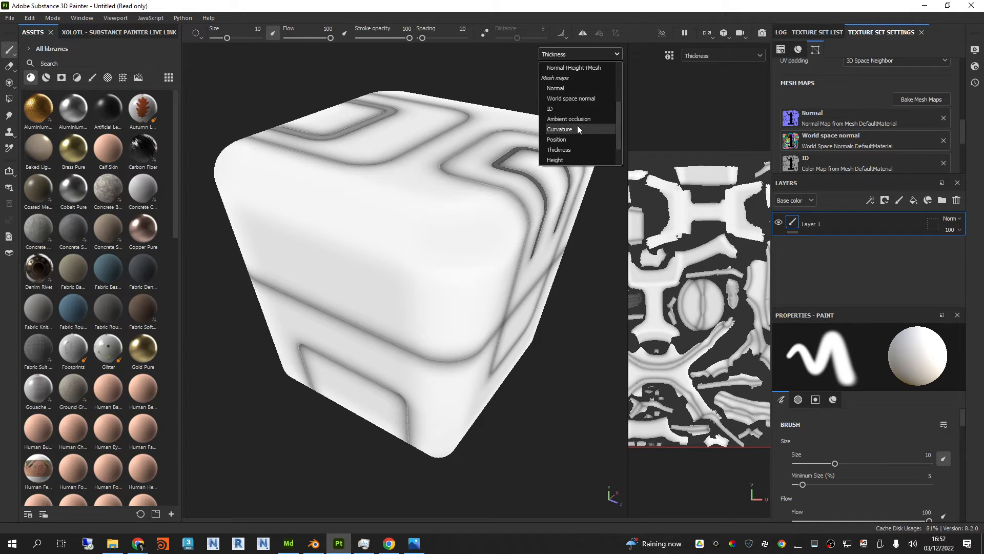
scroll(583, 109, "down", 1)
left_click(567, 133)
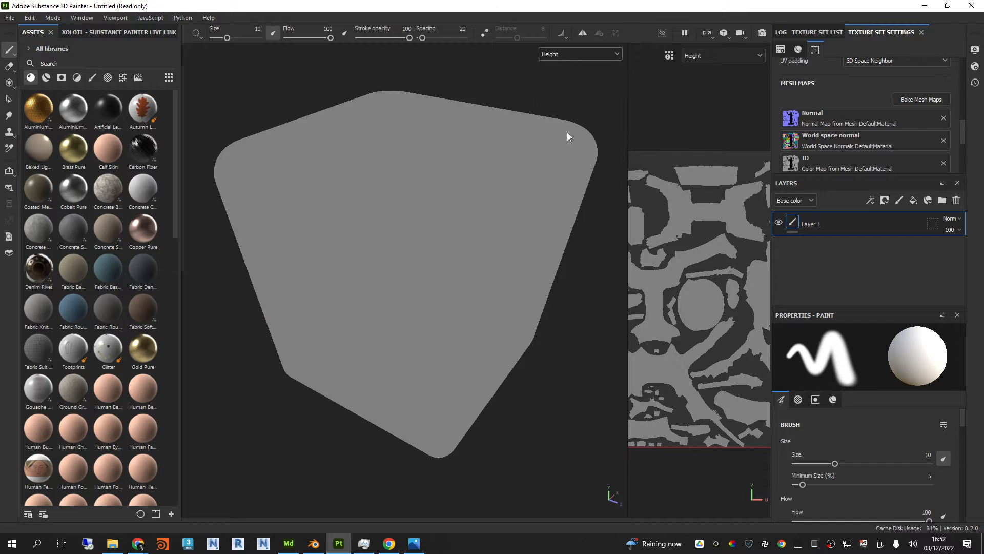
left_click(590, 55)
left_click(572, 142)
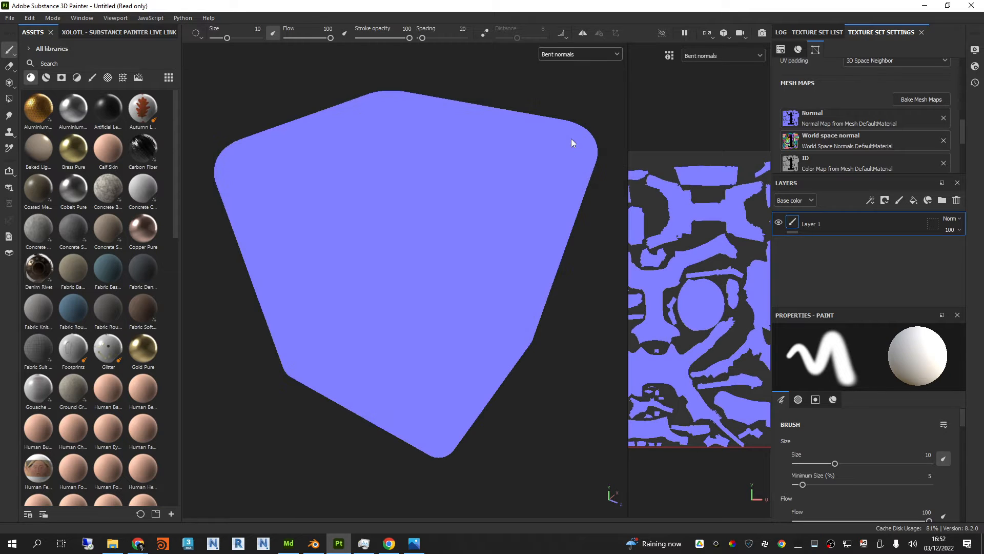
Step: Return the viewport display to Material and look over the lit box from another angle
left_click(586, 53)
scroll(579, 104, "up", 2)
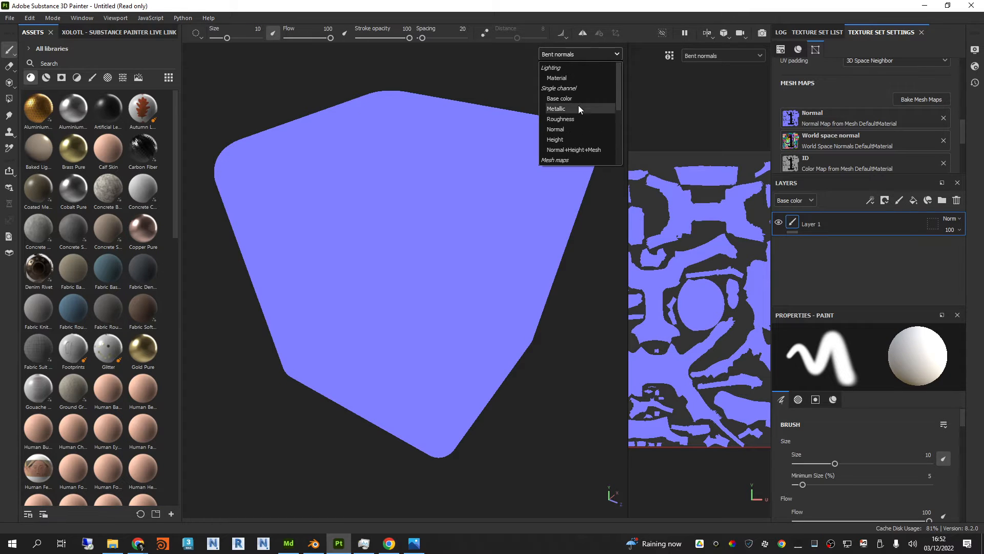
left_click(572, 79)
left_click(567, 58)
left_click(561, 79)
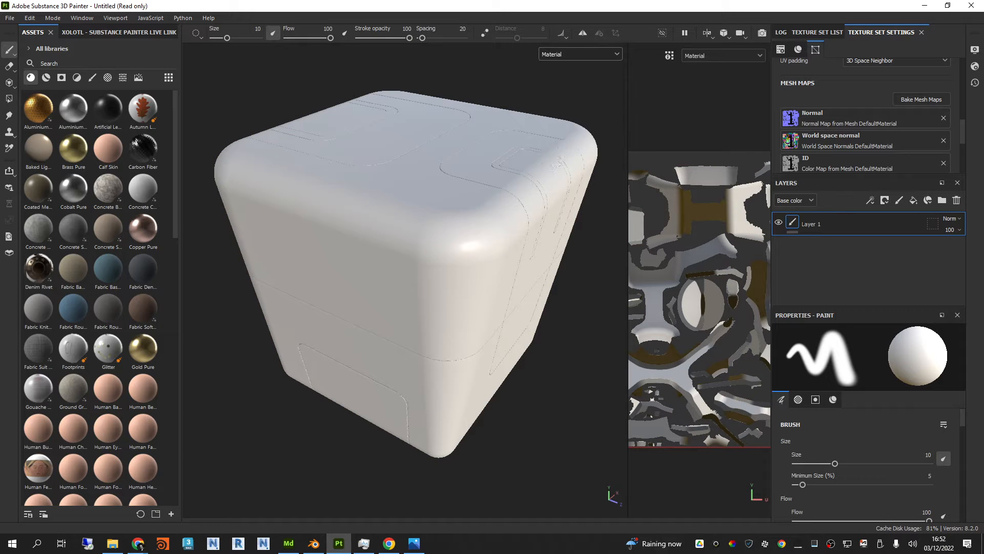
left_click_drag(576, 241, 511, 268, "alt")
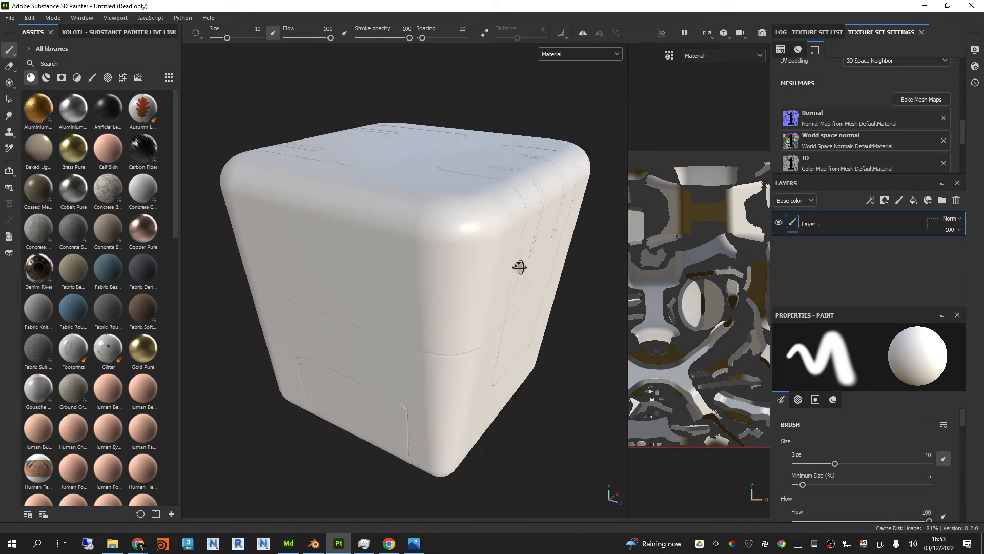
Step: Show the texture set list with a taller layers area below it, and apply the Brass Pure material to the whole box
left_click(806, 32)
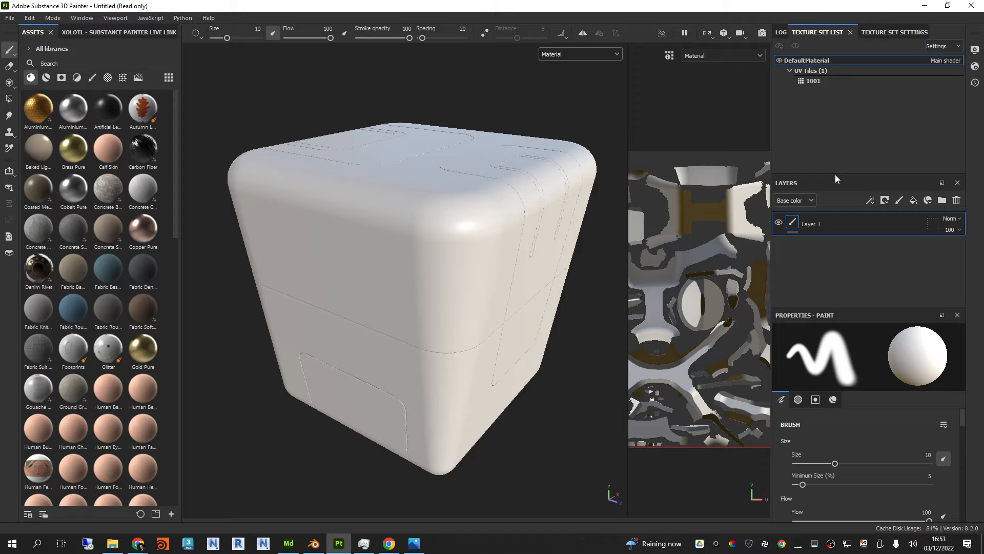
left_click_drag(844, 173, 845, 141)
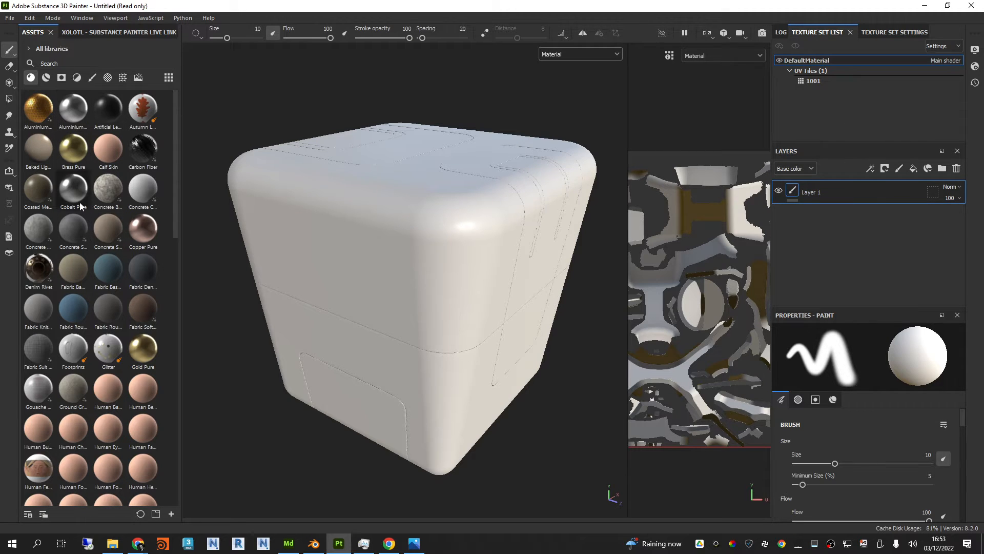
left_click_drag(73, 149, 329, 211)
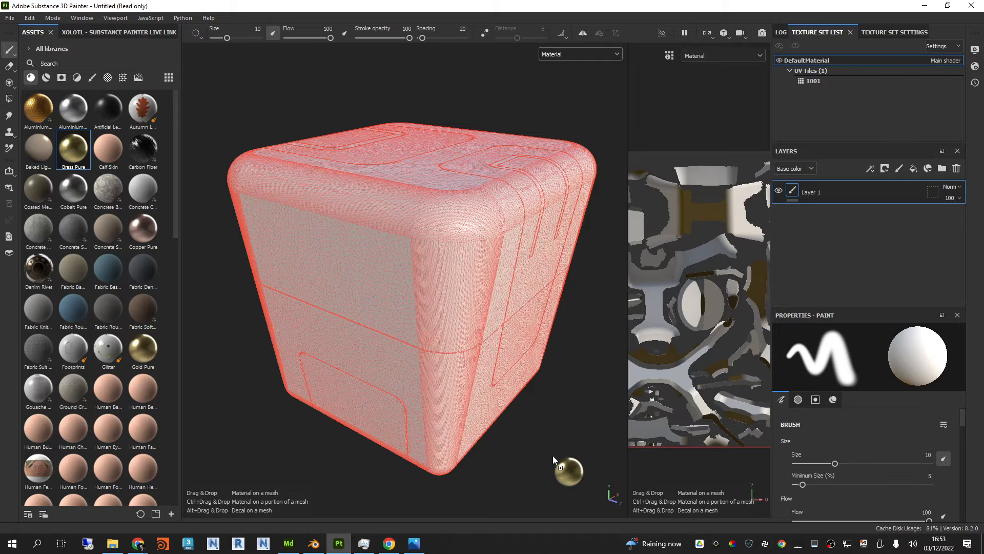
left_click_drag(445, 216, 445, 216)
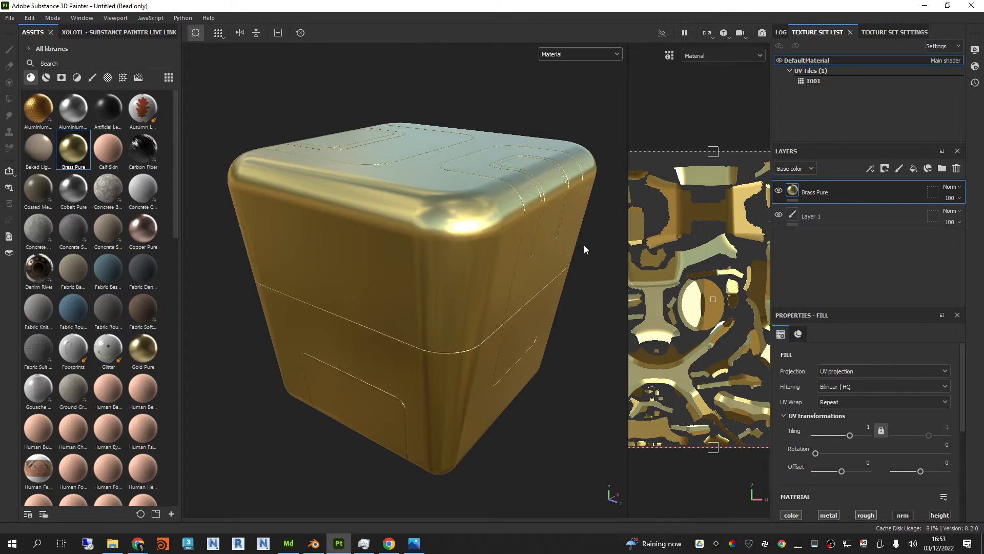
mouse_move(469, 248)
left_mouse_down("alt")
mouse_move(486, 301)
mouse_move(478, 248)
left_mouse_up("alt")
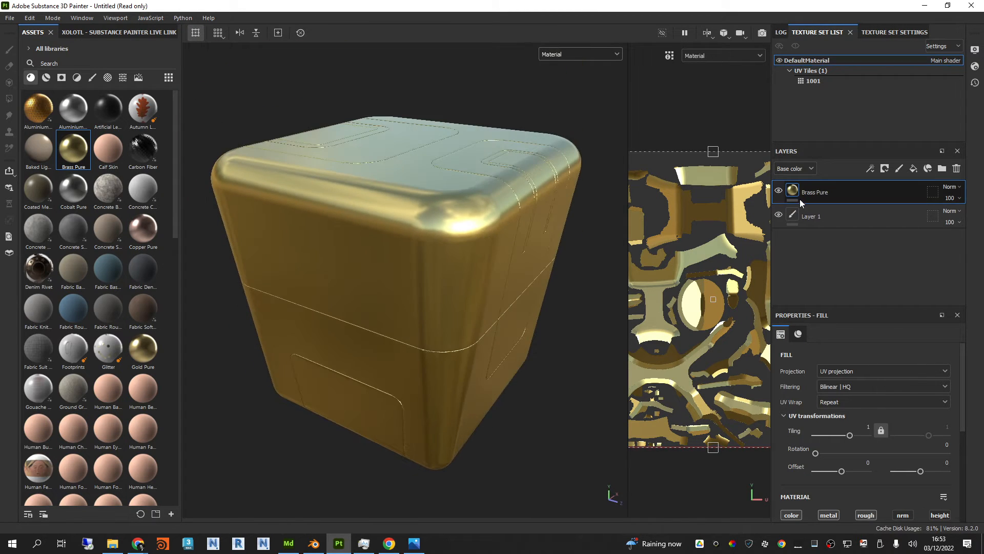
Step: Widen the UV view slightly, toggle the Brass Pure layer's visibility off and on, and examine the box
left_click_drag(627, 212, 611, 209)
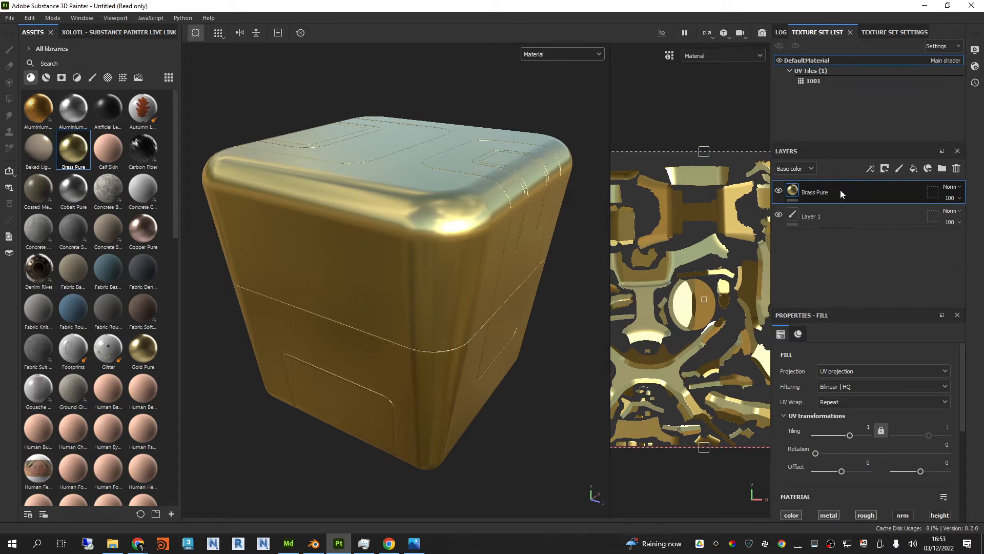
left_click(779, 191)
left_click(779, 191)
right_click_drag(464, 135, 430, 167, "shift")
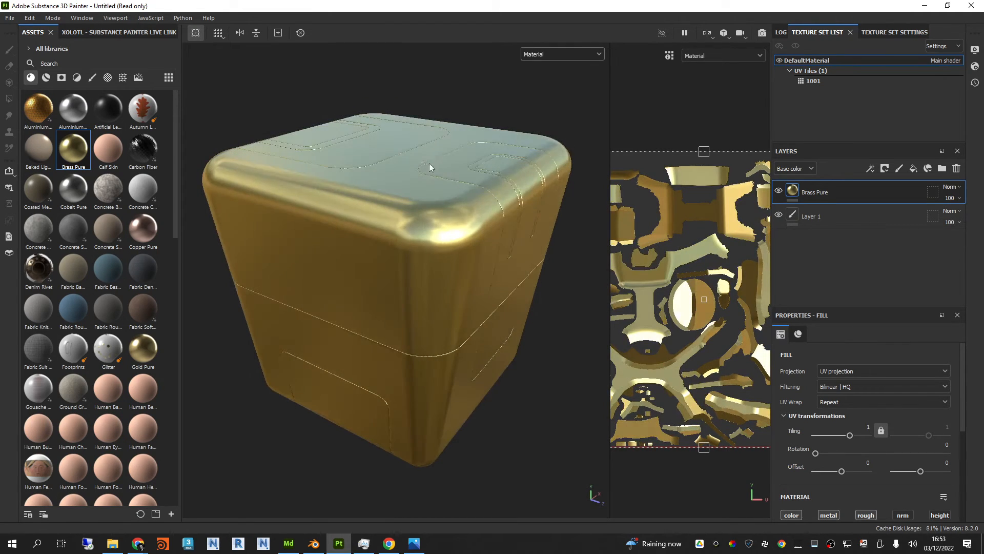
left_click_drag(430, 167, 469, 171, "alt")
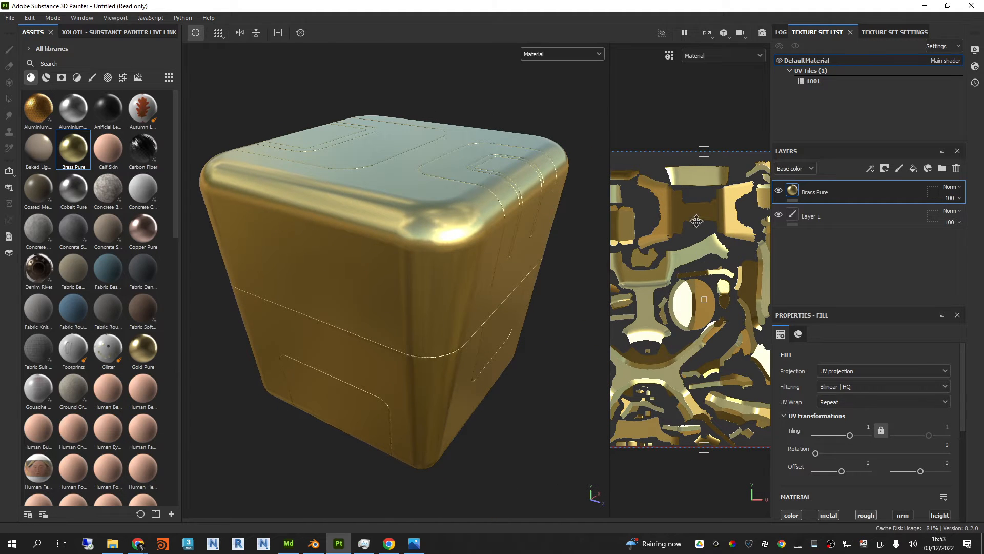
Step: Widen the UV view, fit more of the UV layout in it, and apply the Carbon Fiber material to the whole box
left_click_drag(610, 199, 562, 214)
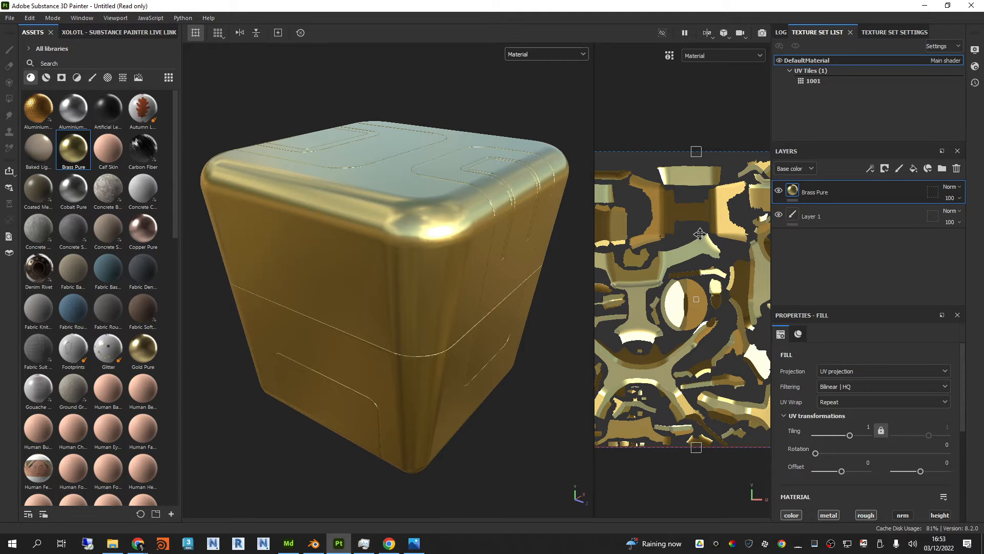
scroll(671, 249, "down", 3)
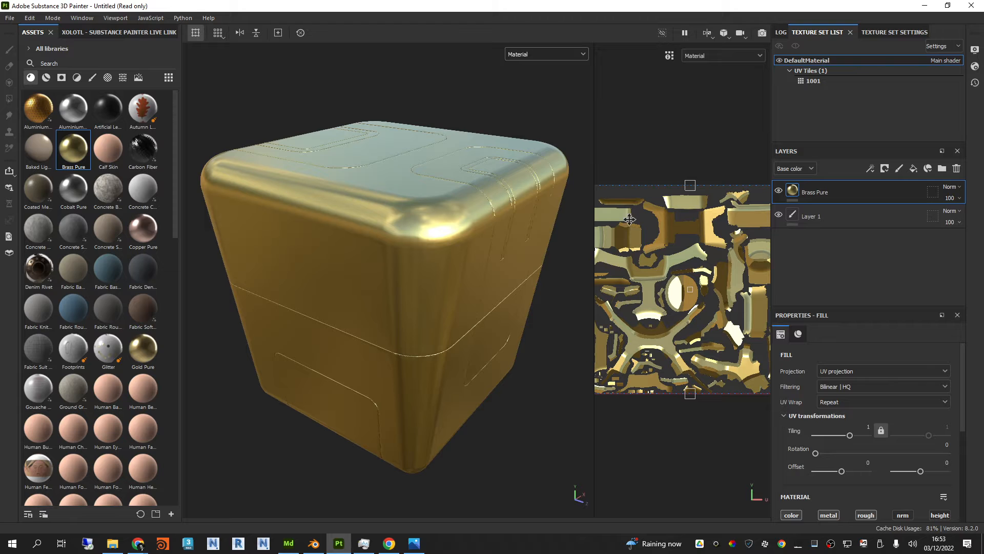
left_click_drag(137, 149, 352, 253)
middle_click_drag(351, 252, 398, 211, "alt")
left_click_drag(397, 211, 307, 307, "alt")
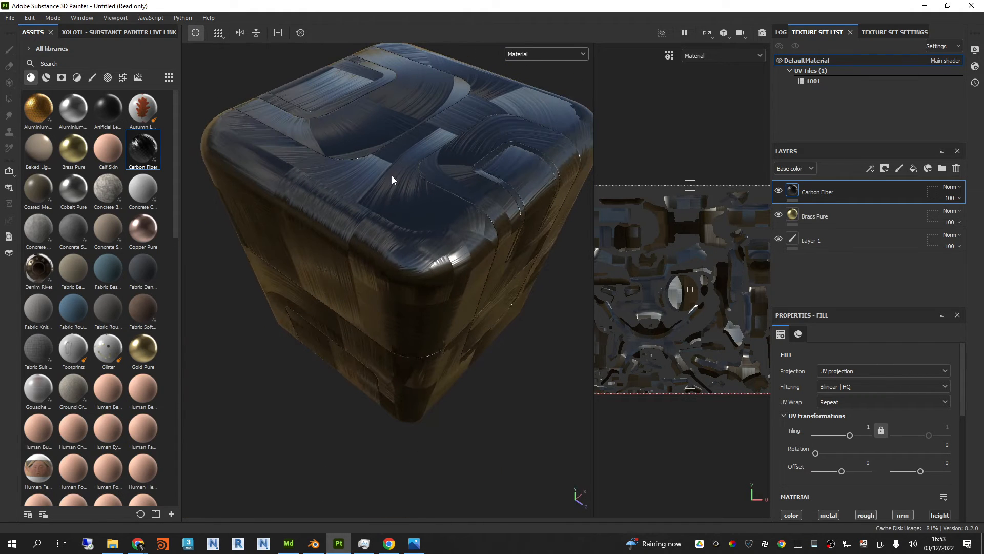
mouse_move(429, 179)
left_mouse_down("alt")
mouse_move(451, 286)
mouse_move(444, 354)
mouse_move(438, 171)
left_mouse_up("alt")
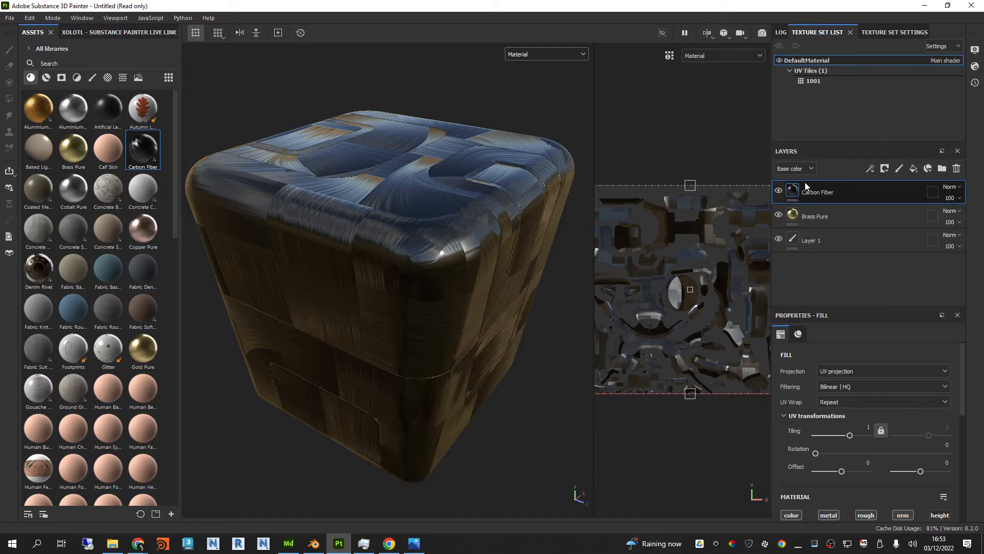
Step: Hide the Brass Pure layer, make the properties area taller, and set the Carbon Fiber layer's Roughness 1 to 0.2
left_click(779, 214)
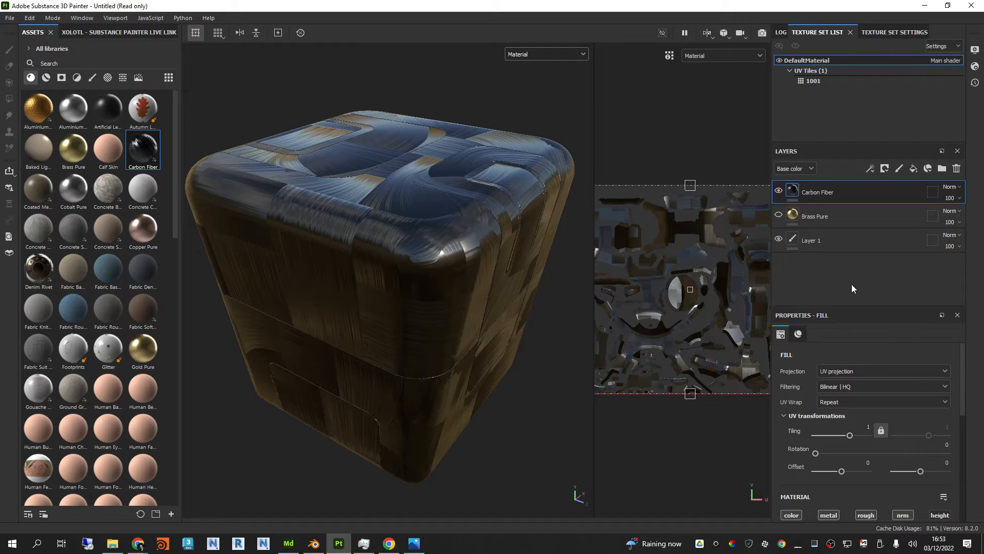
left_click_drag(853, 306, 852, 266)
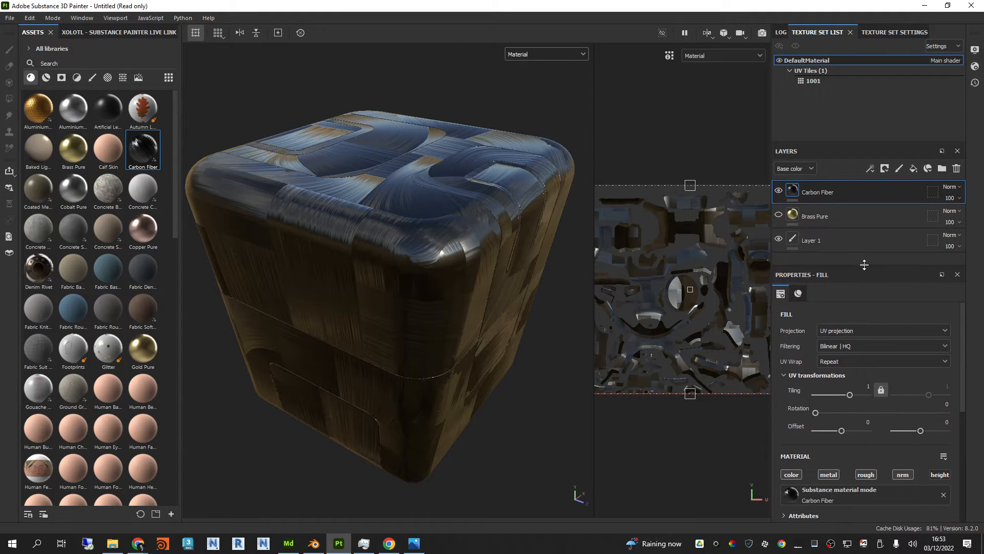
left_click(837, 217)
left_click(827, 200)
scroll(870, 324, "down", 3)
scroll(848, 452, "down", 8)
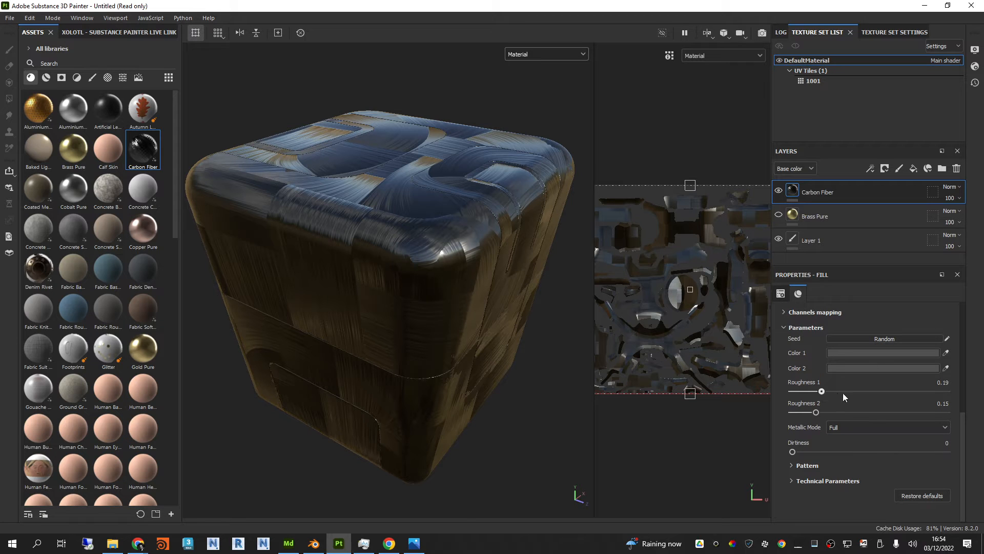
mouse_move(843, 392)
left_mouse_down()
mouse_move(911, 393)
mouse_move(826, 398)
left_mouse_up()
scroll(864, 407, "up", 5)
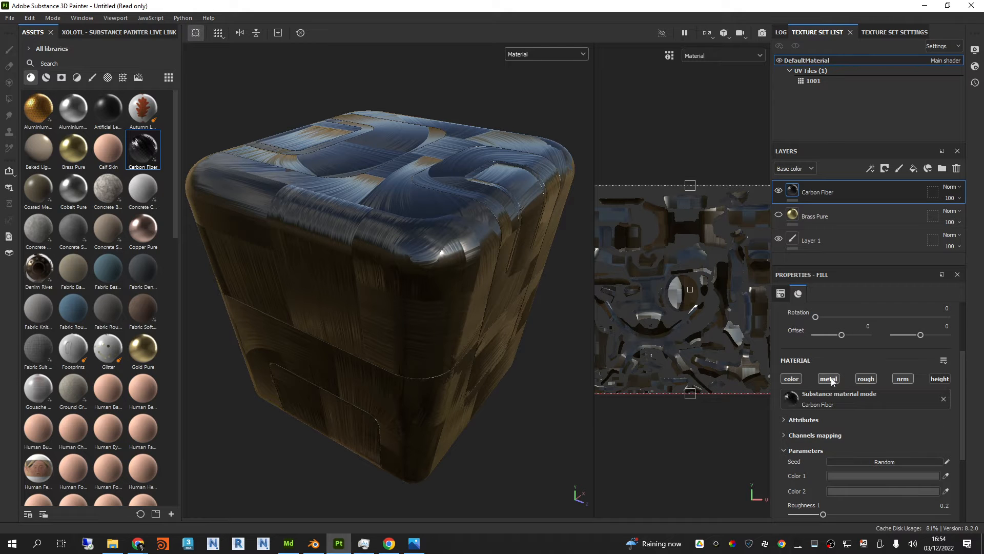
Step: Set the Carbon Fiber layer's UV tiling to 11.26 and look over the weave on the box
scroll(881, 398, "up", 3)
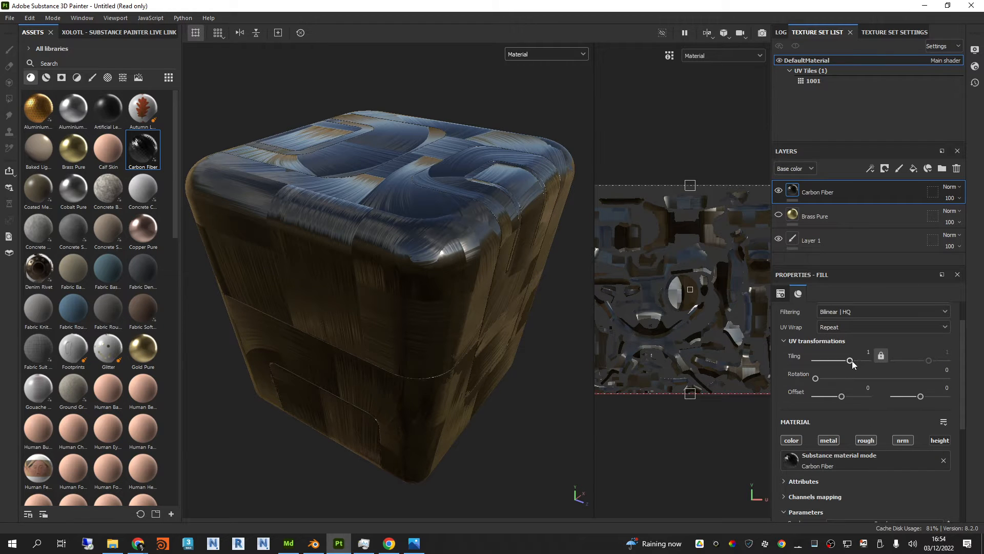
left_click_drag(839, 361, 860, 363)
left_click_drag(419, 330, 501, 255, "alt")
right_click_drag(506, 255, 447, 222, "shift")
left_click_drag(447, 222, 472, 285, "alt")
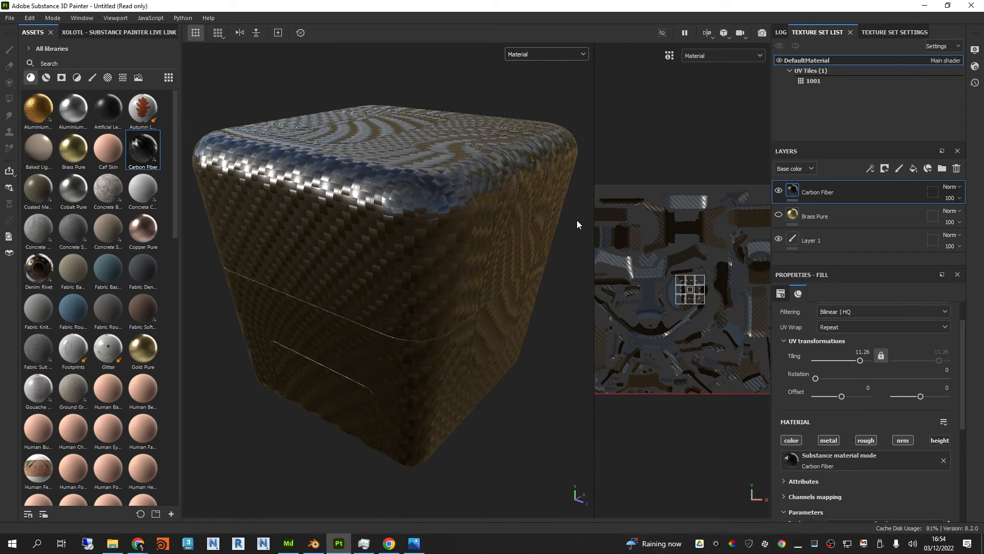
Step: Widen the UV view slightly, show the Brass Pure layer again, and examine the carbon weave from other angles
left_click_drag(593, 217, 576, 216)
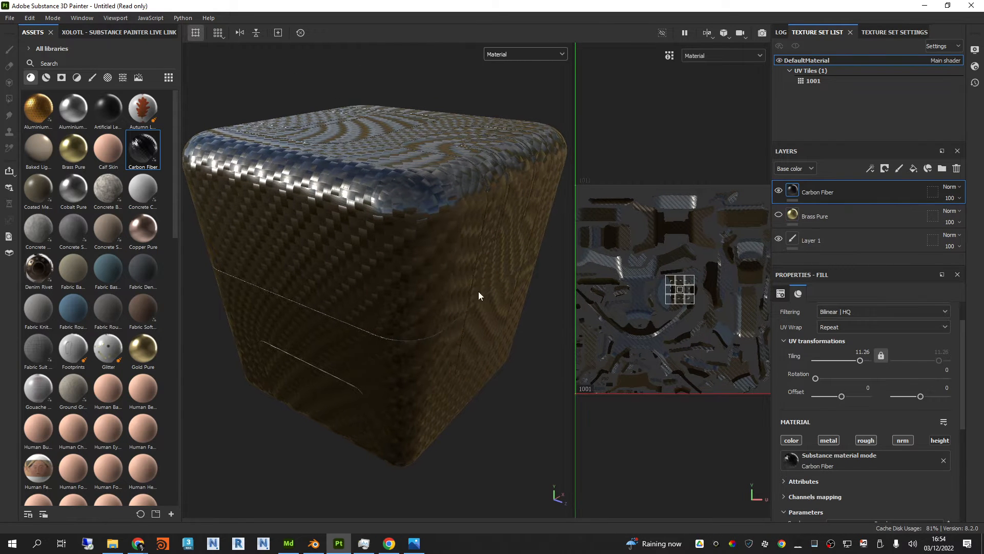
left_click_drag(478, 291, 414, 340, "alt")
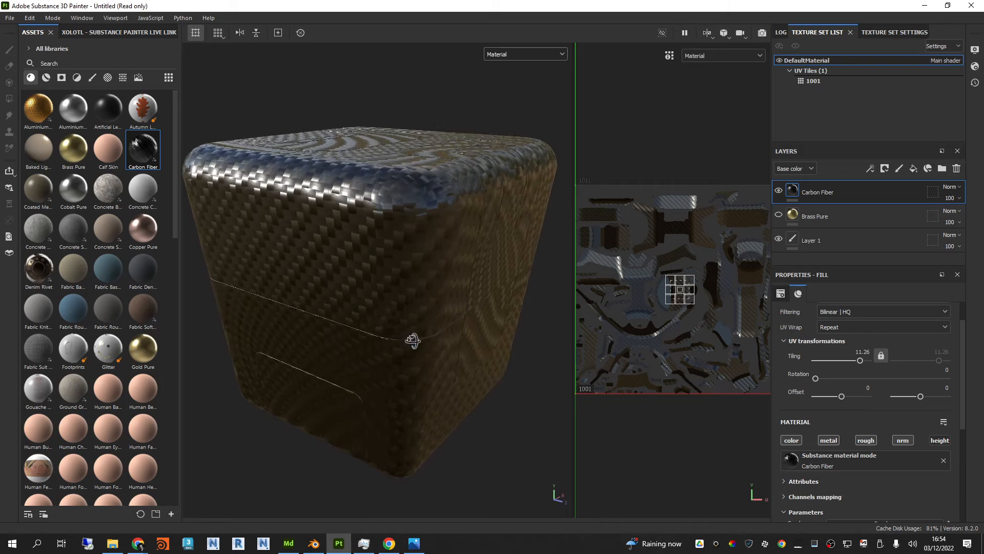
left_click_drag(503, 272, 484, 216, "alt")
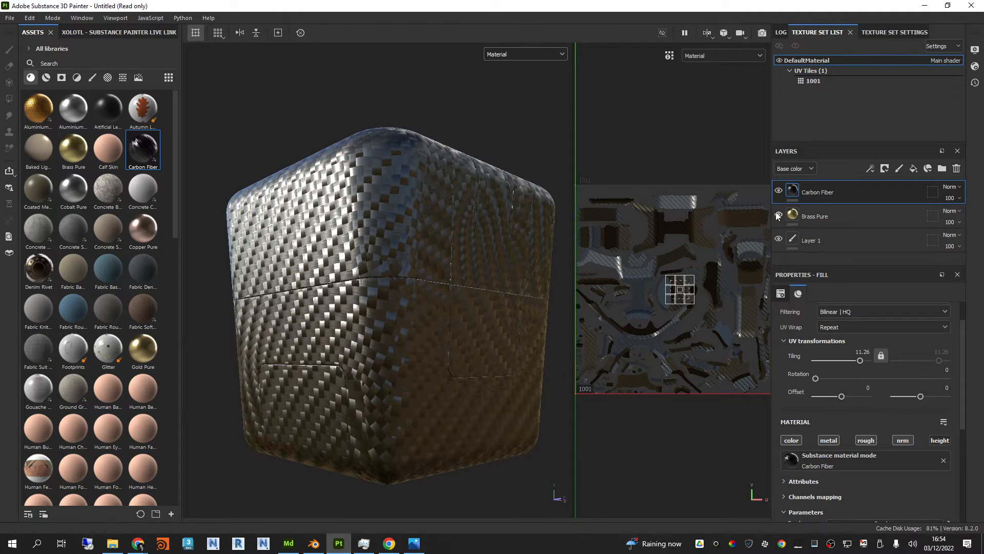
left_click_drag(426, 334, 568, 260, "alt")
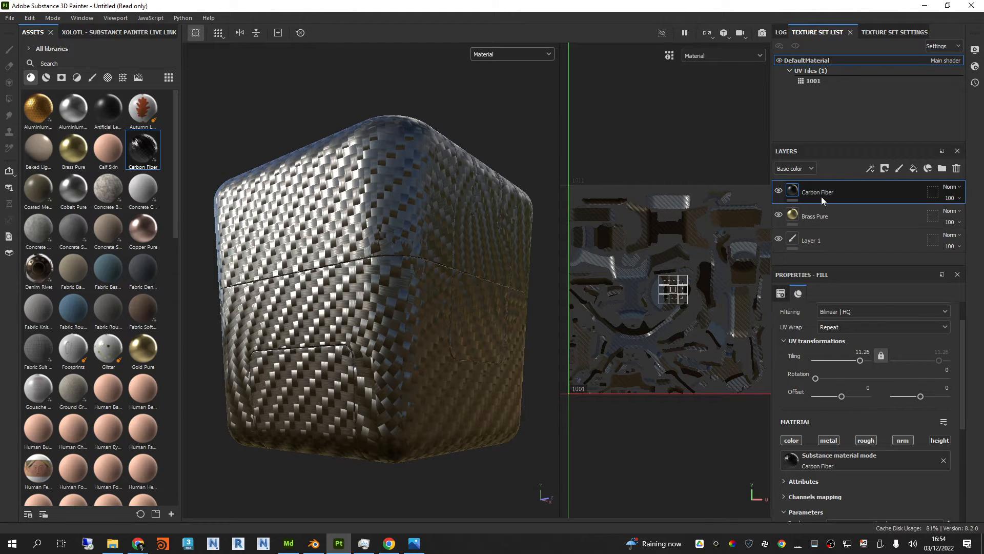
Step: Add a black mask to the Carbon Fiber layer and examine the box from several angles
left_click(888, 171)
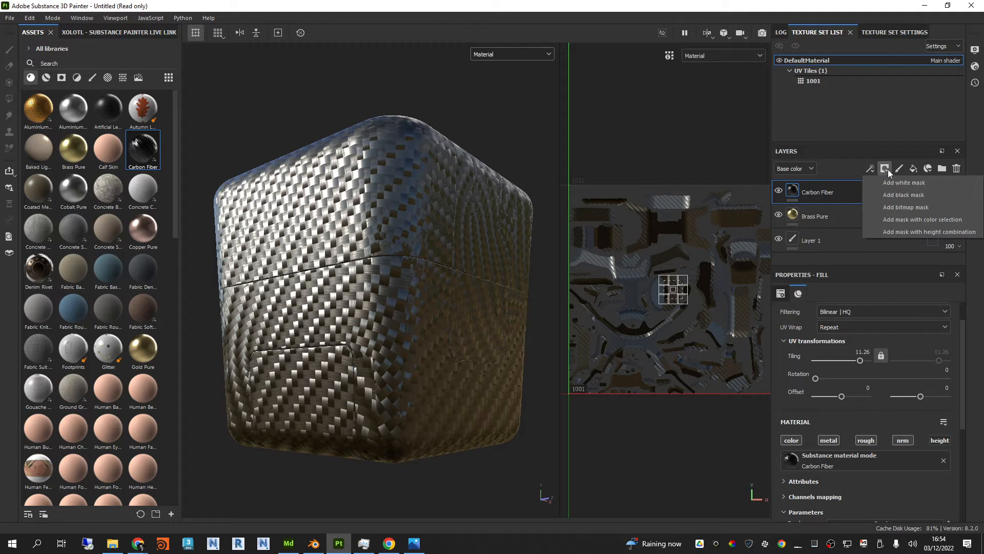
left_click(867, 171)
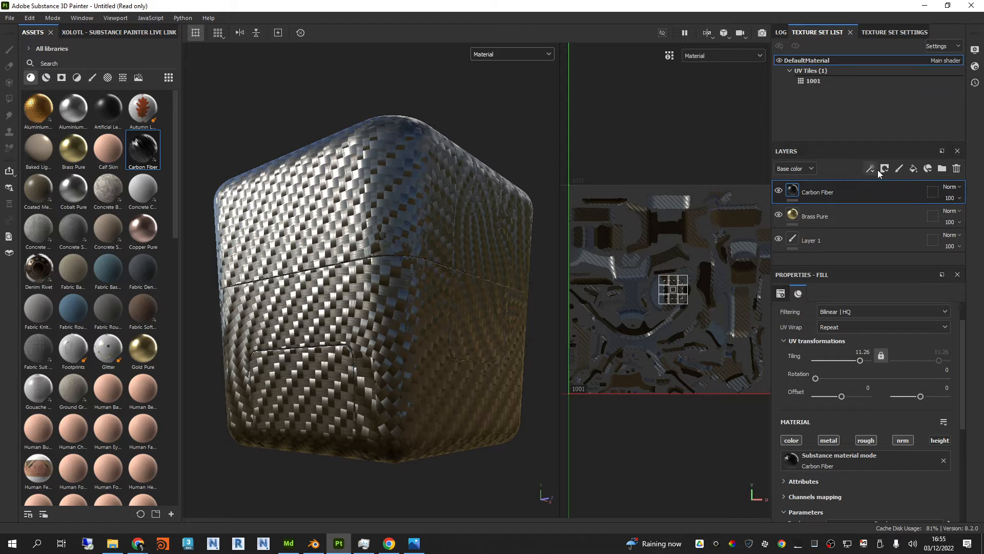
left_click(885, 169)
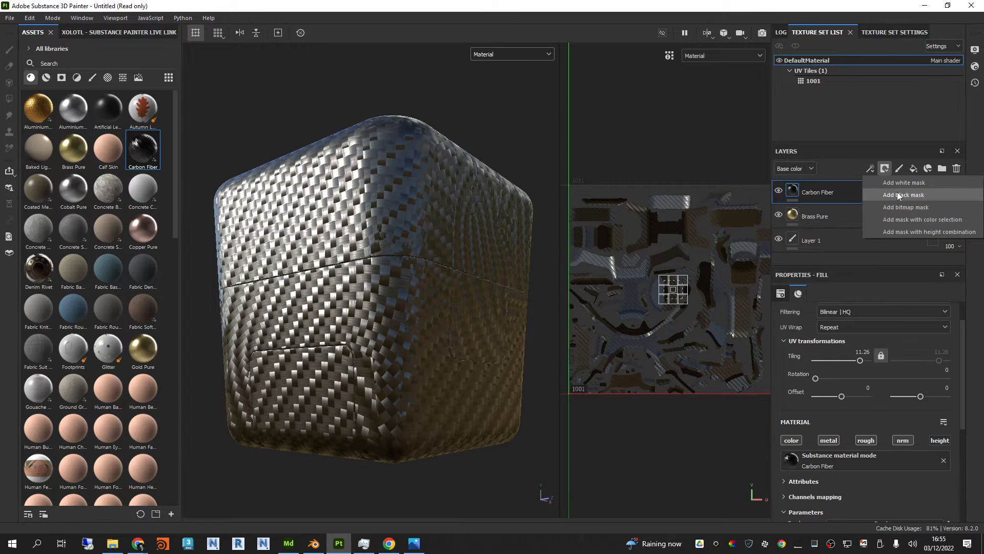
left_click(897, 191)
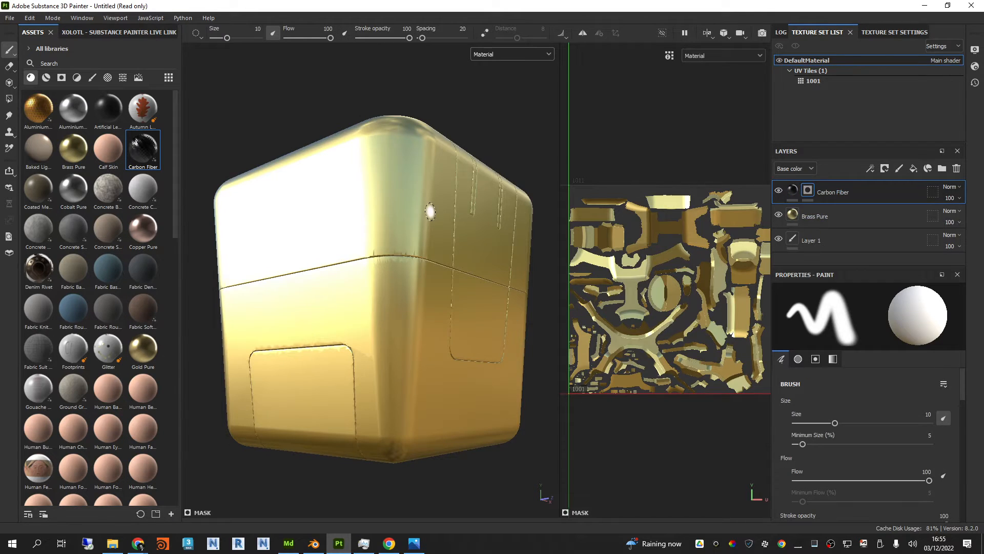
mouse_move(431, 201)
left_mouse_down("alt")
mouse_move(441, 323)
mouse_move(442, 279)
mouse_move(417, 233)
mouse_move(438, 266)
mouse_move(439, 218)
left_mouse_up("alt")
middle_click_drag(457, 285, 458, 268, "alt")
left_click_drag(458, 268, 463, 242, "alt")
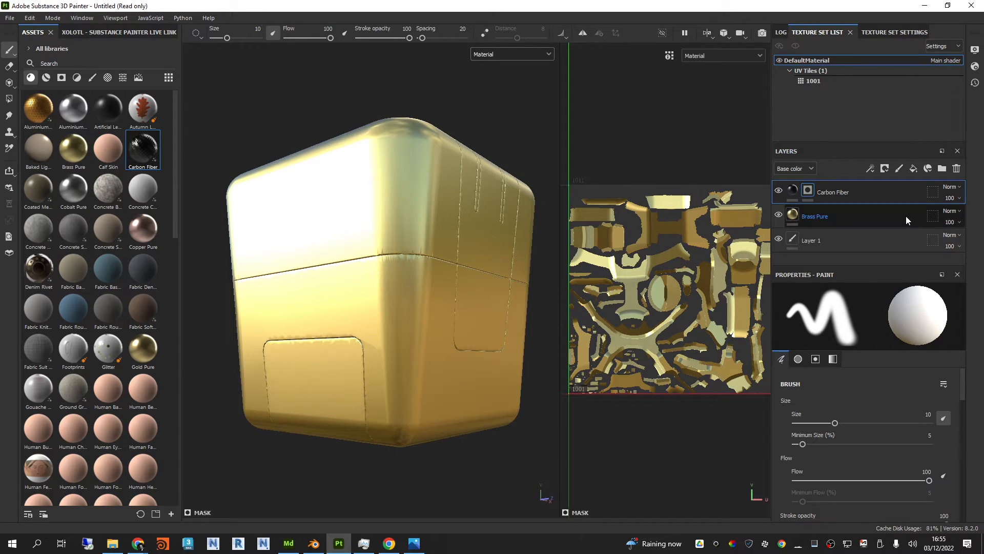
left_click_drag(519, 253, 510, 277, "alt")
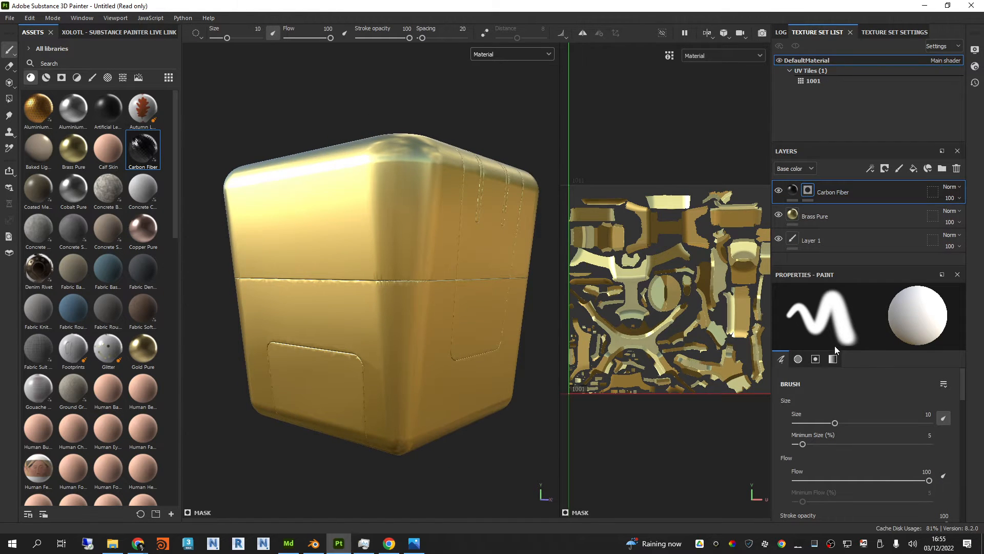
left_click_drag(391, 276, 386, 344, "alt")
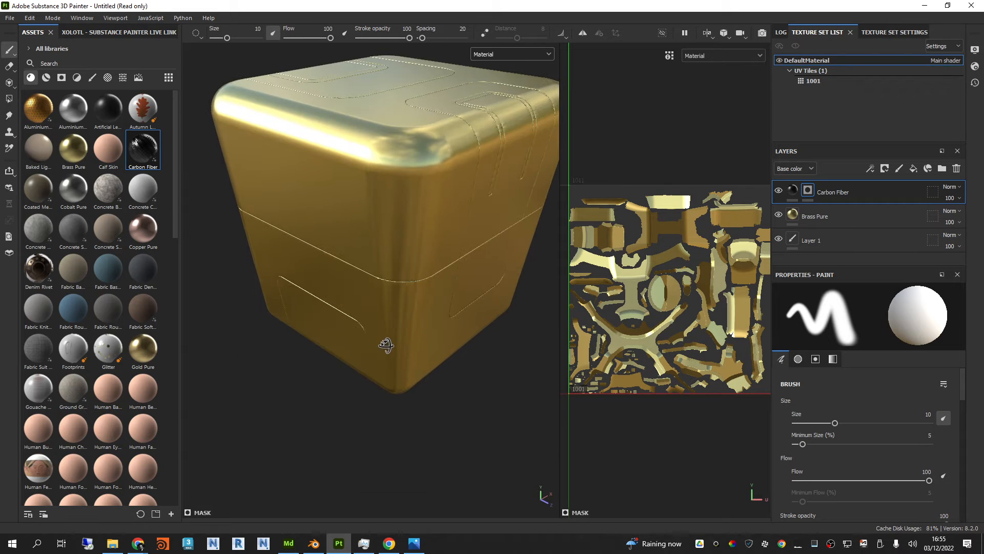
Step: Add a generator to the Carbon Fiber mask, choose Dripping Rust for it, and inspect the pattern up close
left_click_drag(859, 263, 859, 257)
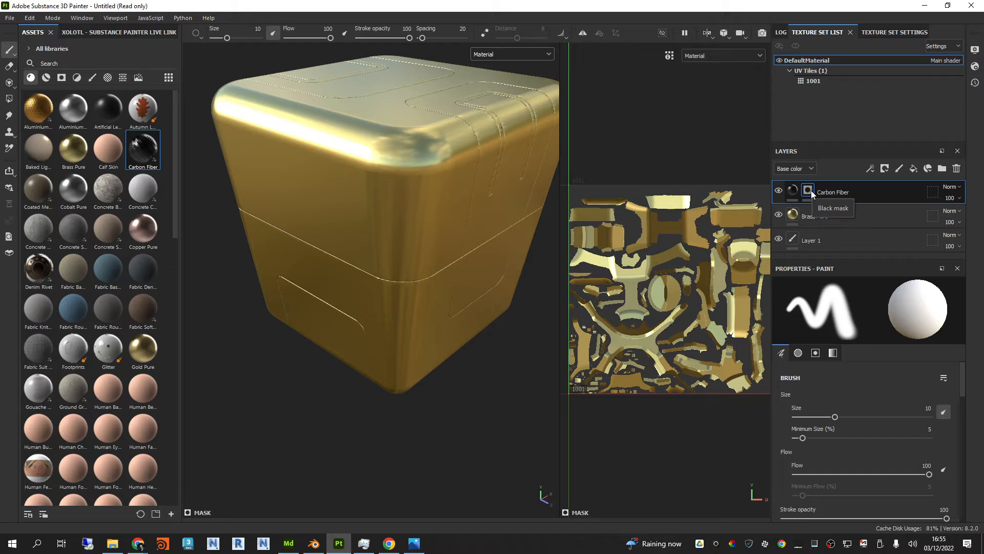
left_click(869, 168)
left_click(878, 180)
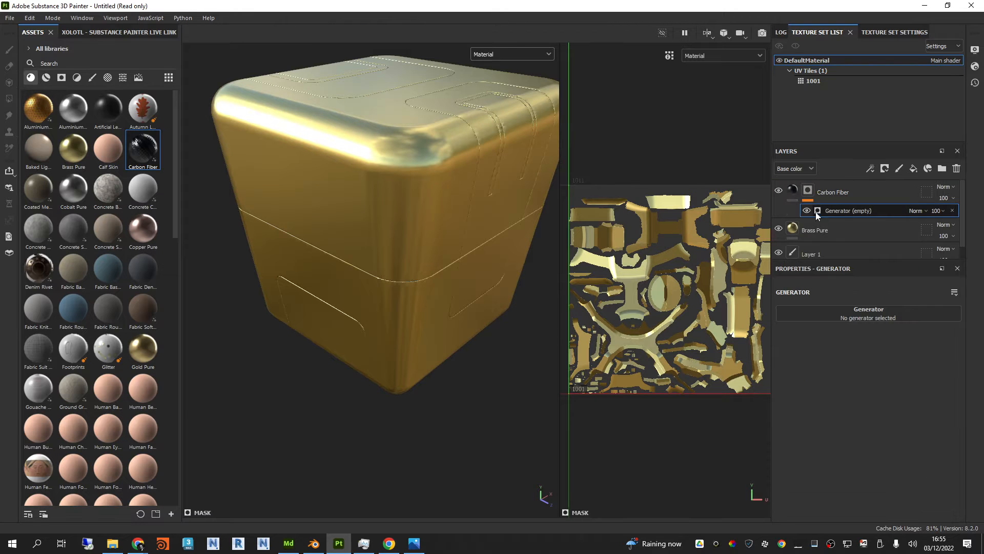
left_click(864, 318)
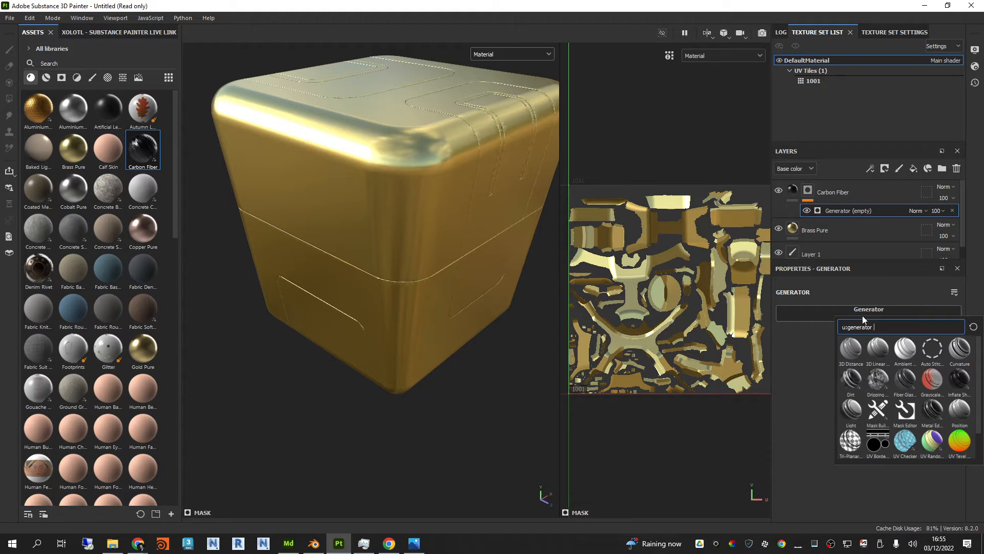
left_click(878, 380)
left_click_drag(483, 198, 443, 231, "alt")
scroll(411, 204, "up", 5)
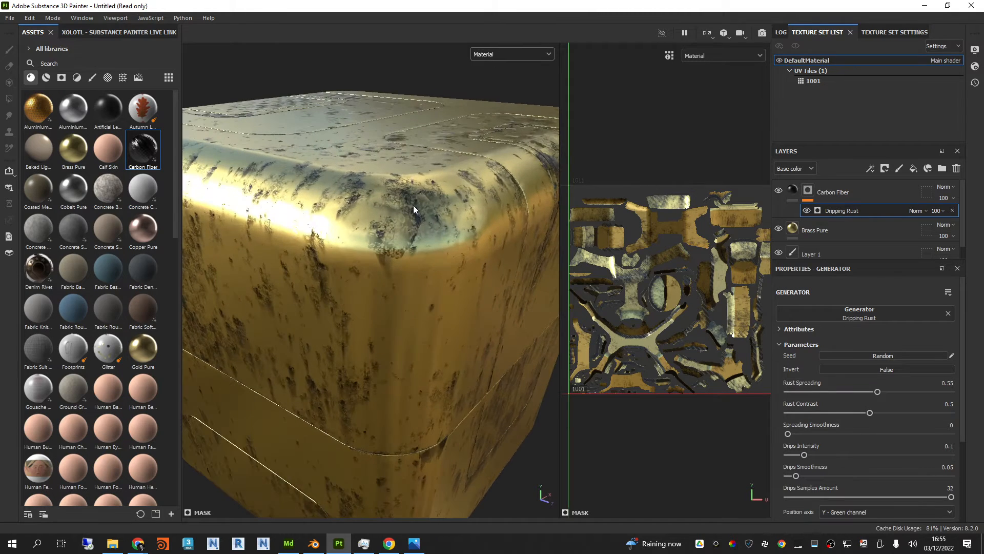
scroll(417, 226, "down", 3)
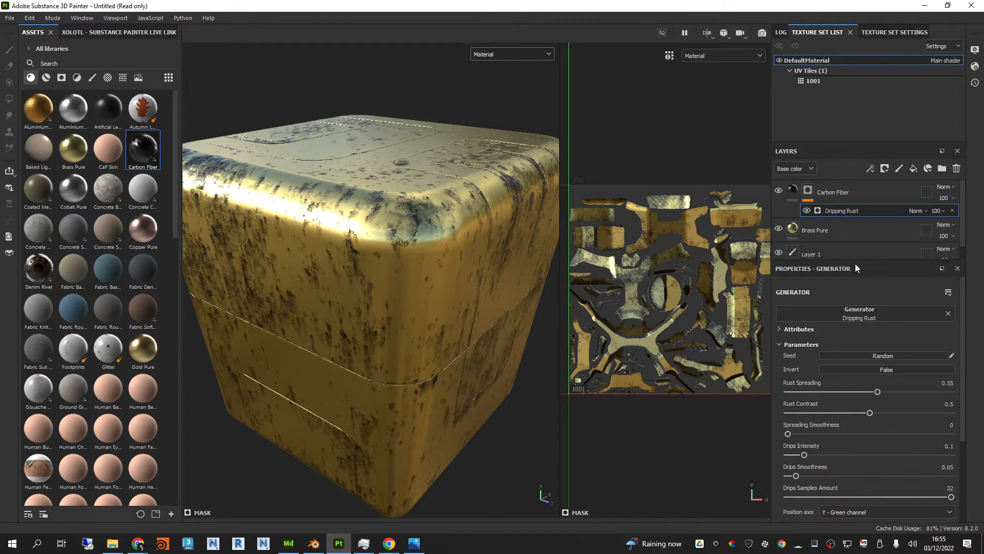
Step: Set the Dripping Rust generator's Rust Spreading to 0.88 and Rust Contrast to 0.39, and look over the result
left_click_drag(855, 263, 855, 250)
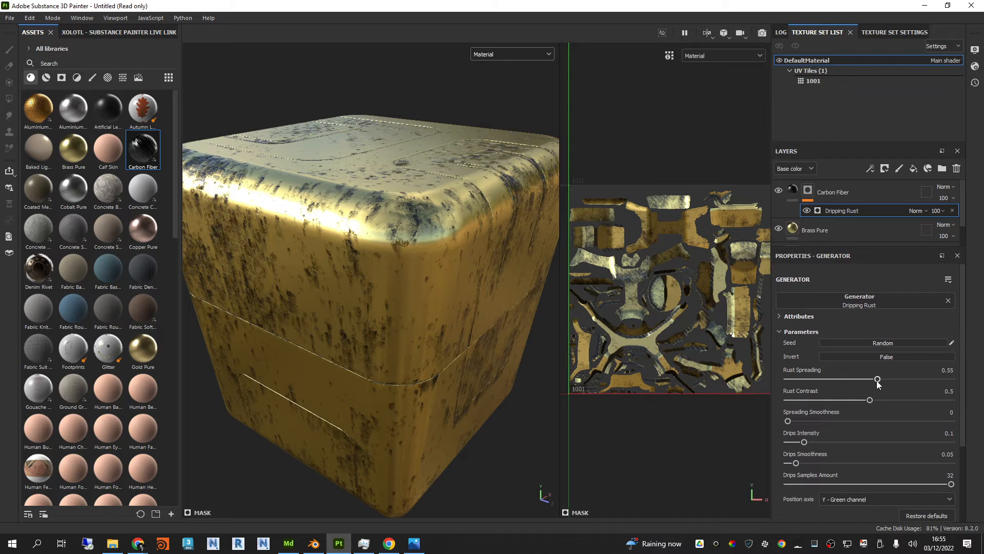
left_click_drag(857, 383, 829, 385)
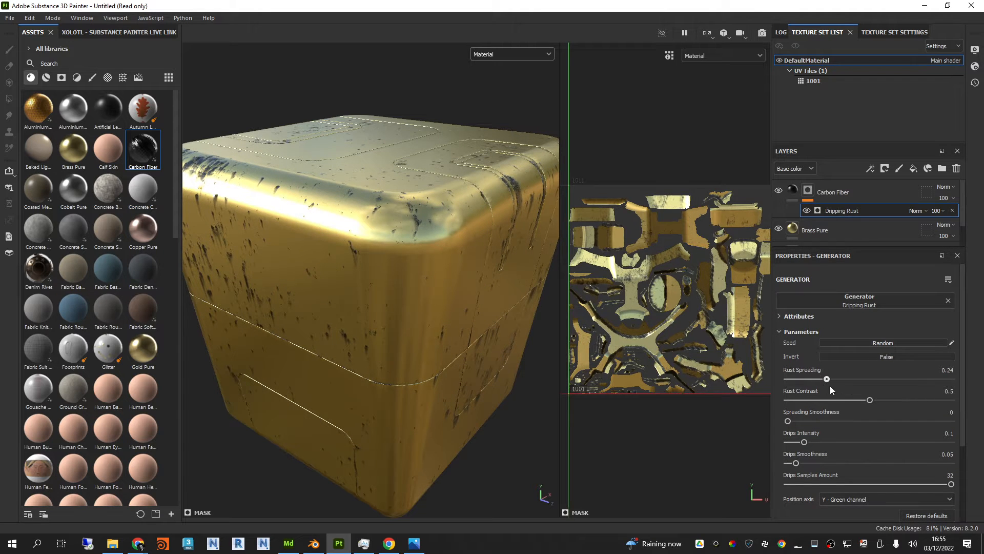
left_click_drag(891, 387, 930, 387)
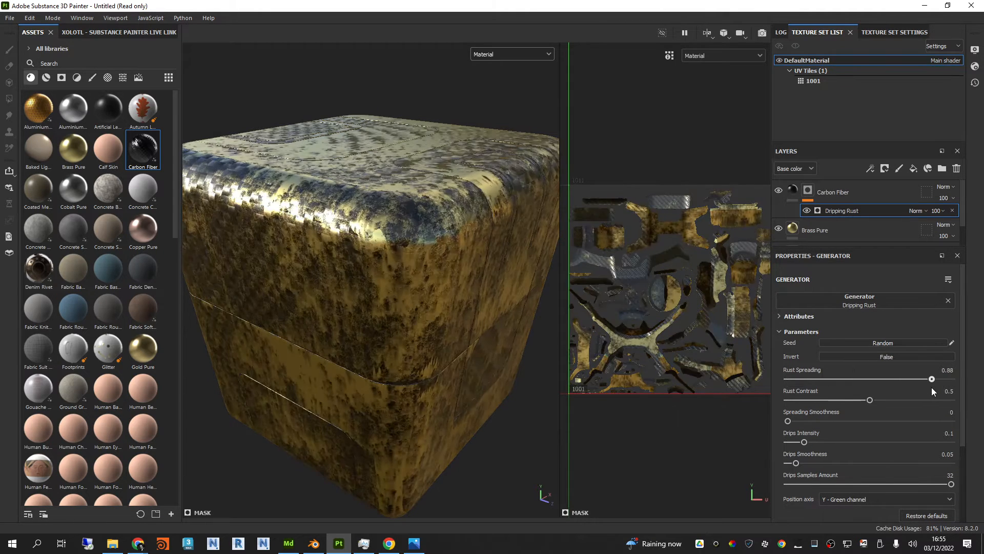
left_click(870, 400)
left_click_drag(864, 403, 851, 404)
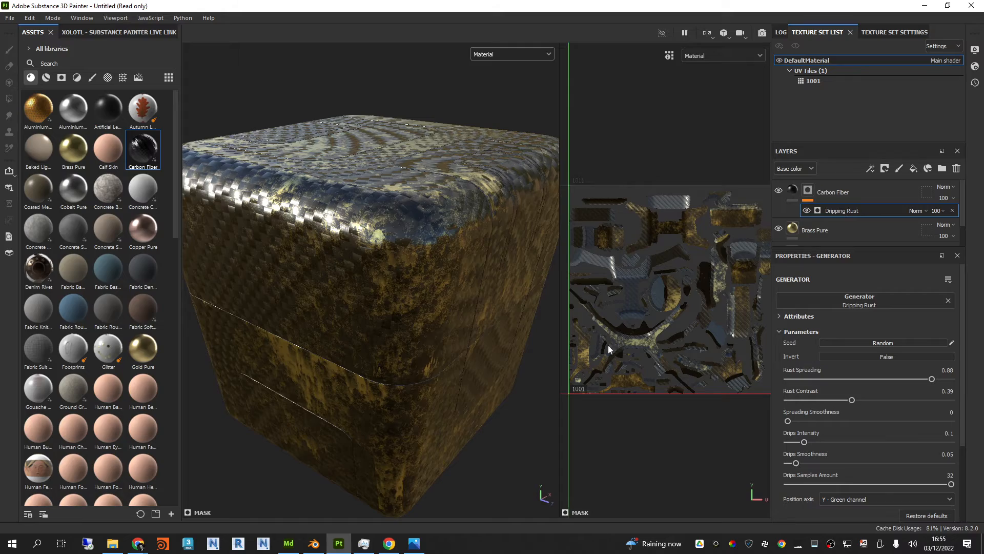
left_click_drag(472, 248, 421, 178, "alt")
mouse_move(461, 197)
right_mouse_down("shift")
mouse_move(436, 198)
mouse_move(455, 197)
mouse_move(446, 198)
right_mouse_up("shift")
mouse_move(445, 241)
left_mouse_down("alt")
mouse_move(435, 185)
mouse_move(442, 214)
mouse_move(445, 199)
left_mouse_up("alt")
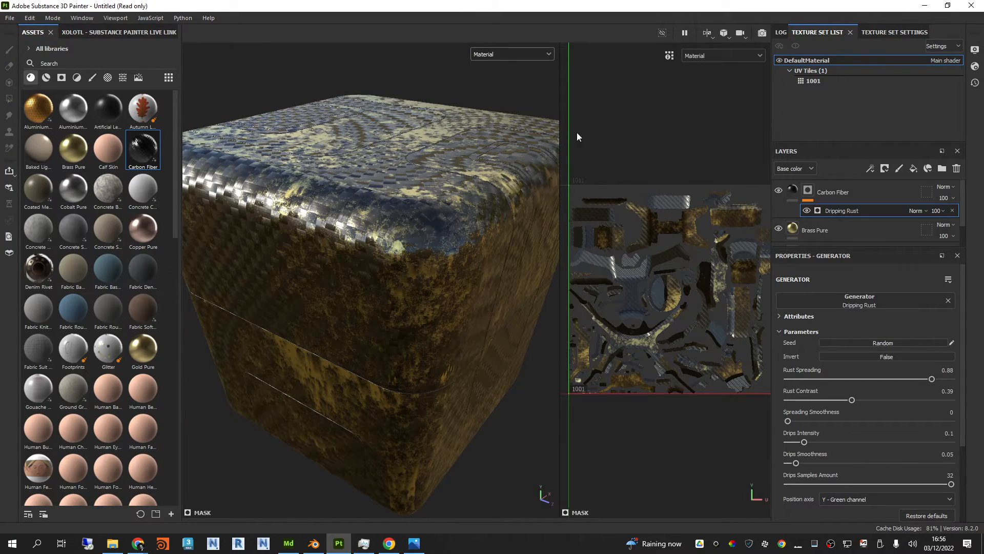
left_click_drag(399, 246, 448, 232, "alt")
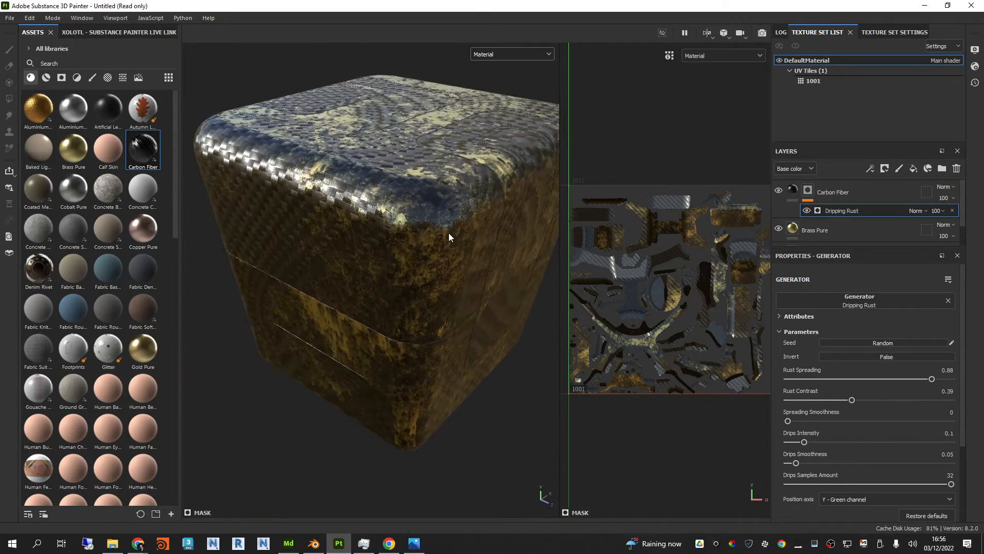
Step: Delete the Carbon Fiber and Brass Pure layers, keeping only Layer 1
left_click(859, 192)
key("Delete")
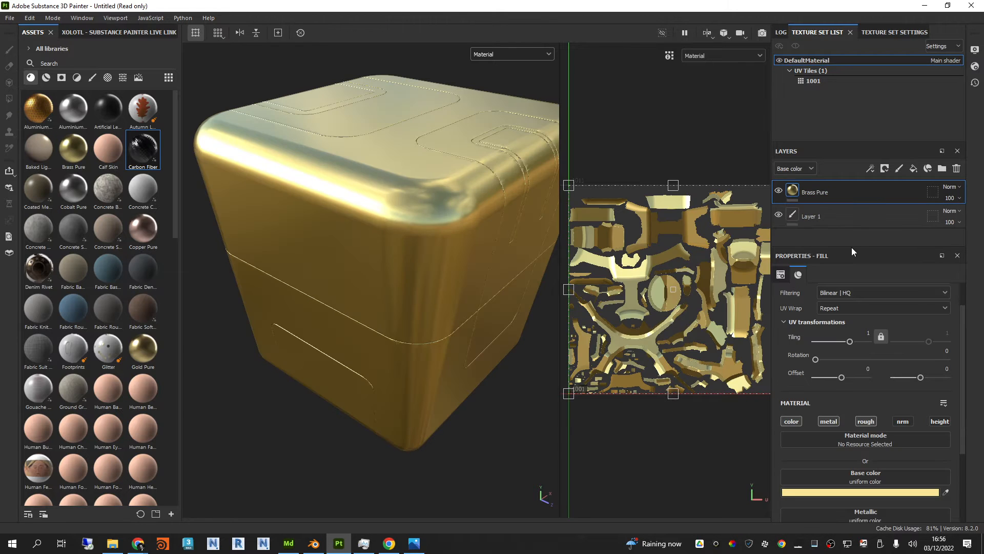
key("Delete")
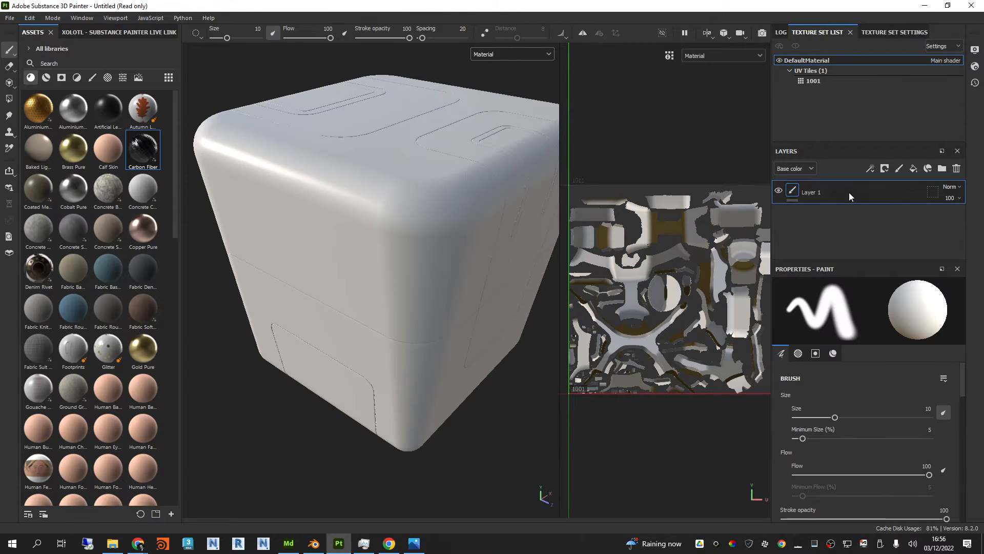
Step: Show the smart materials and apply AAA colour combinations_1 to the box
left_click(47, 78)
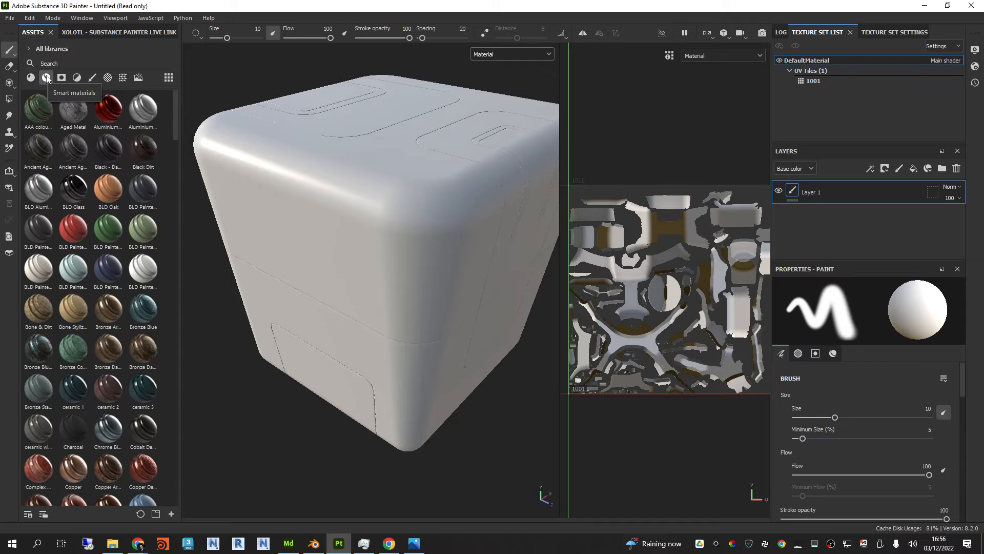
mouse_move(38, 111)
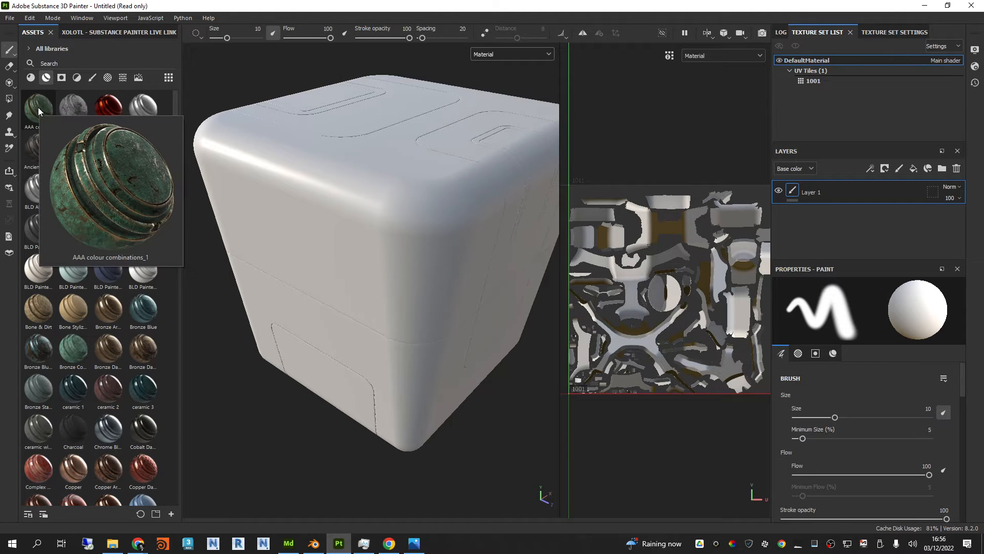
left_click_drag(40, 110, 387, 200)
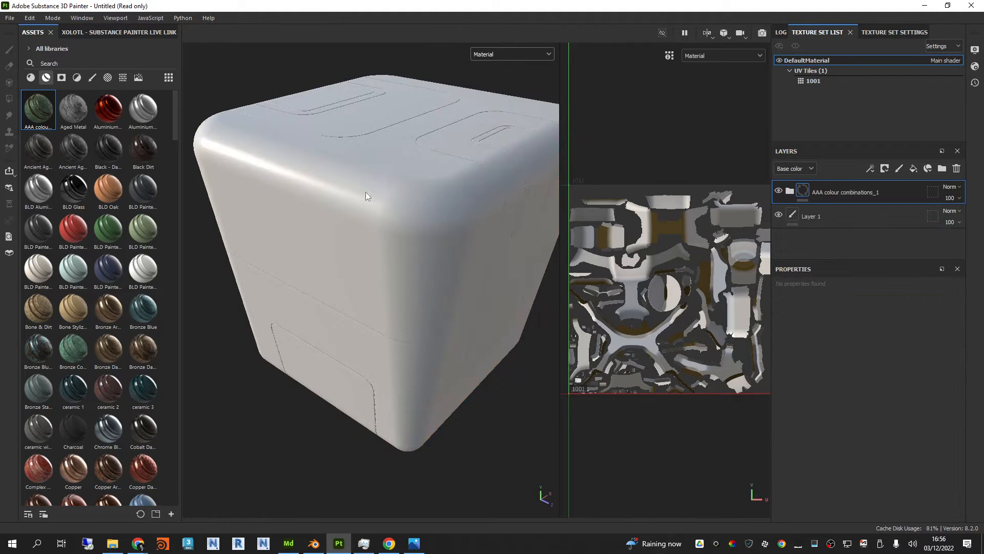
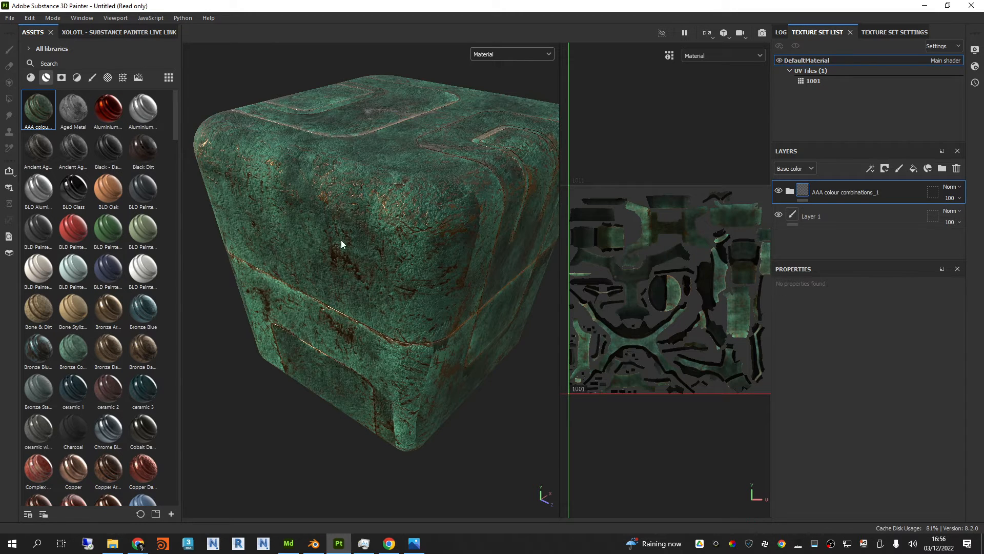
Step: Expand the AAA colour combinations_1 group and look through the layers inside it
left_click_drag(362, 226, 424, 252, "alt")
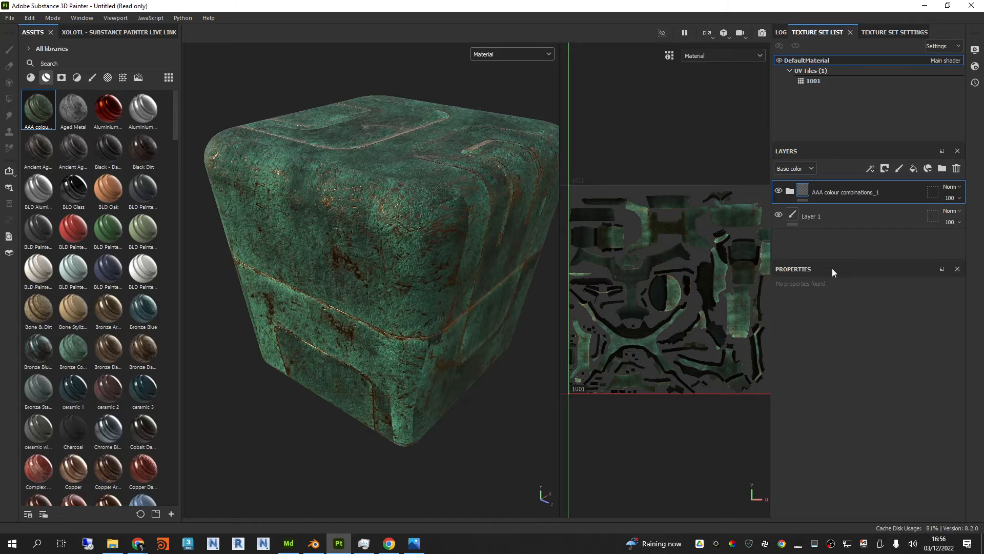
left_click_drag(836, 260, 836, 311)
left_click(790, 192)
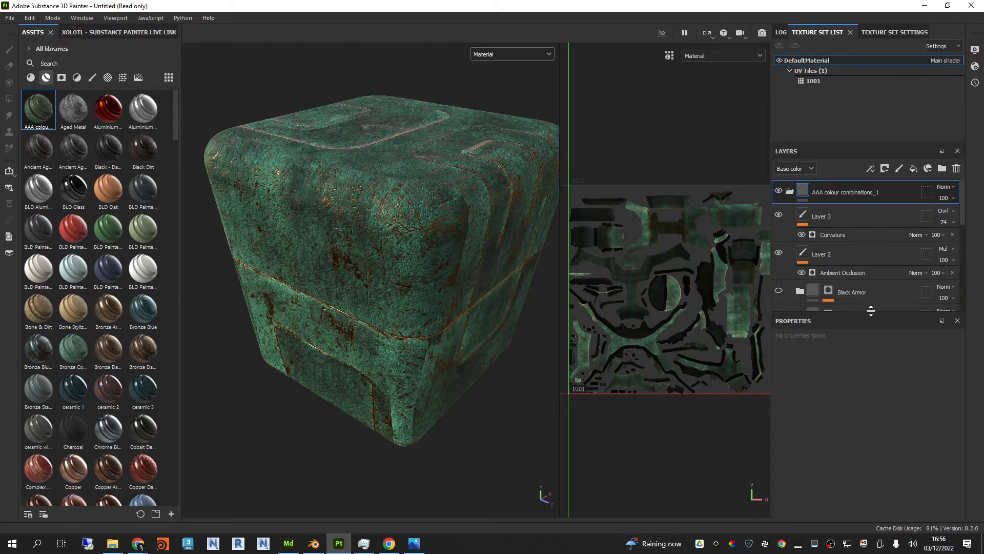
left_click_drag(867, 313, 872, 397)
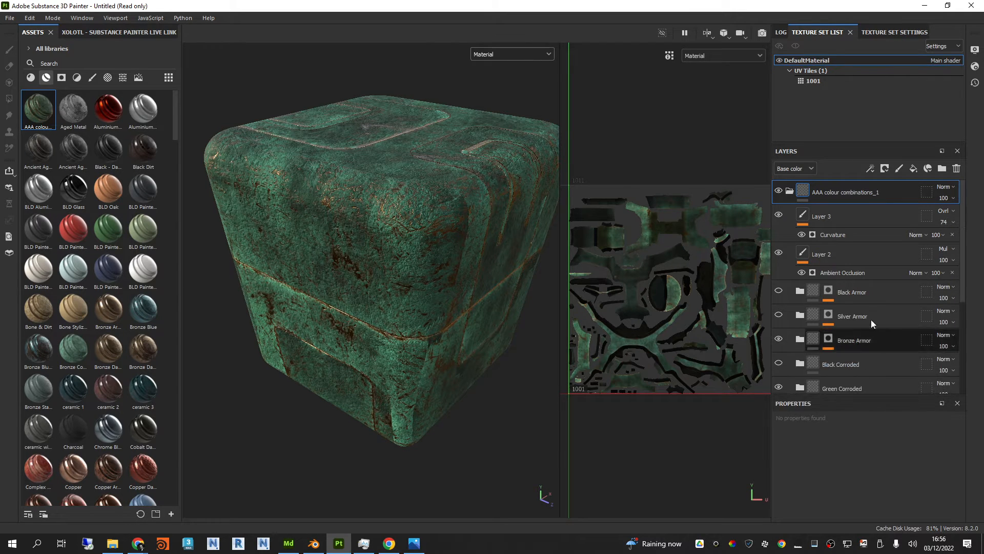
scroll(871, 296, "down", 1)
scroll(863, 281, "up", 1)
scroll(863, 280, "down", 1)
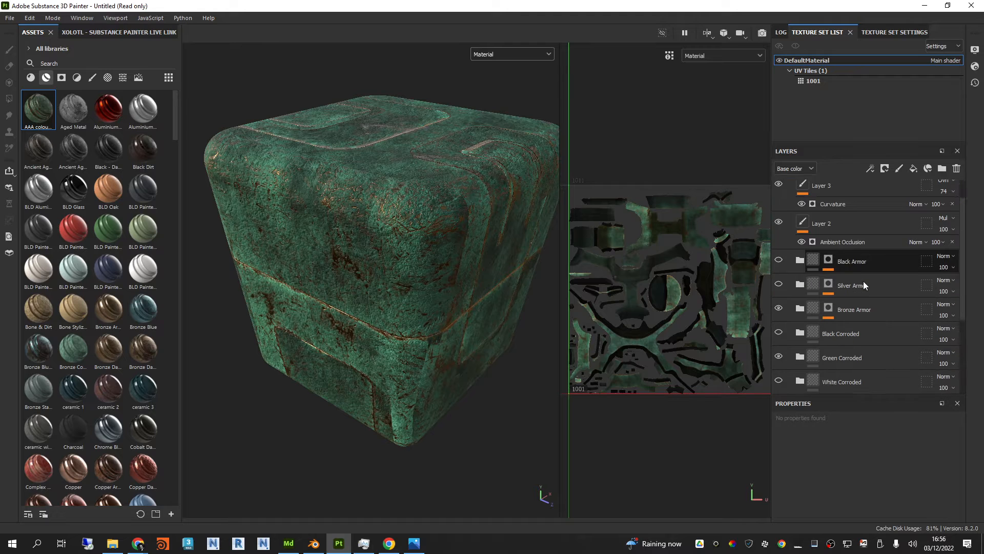
scroll(863, 281, "down", 1)
Step: Open the settings of the Metal Edge Wear generator on the Bronze Armor mask and make room for its parameters
left_click(829, 277)
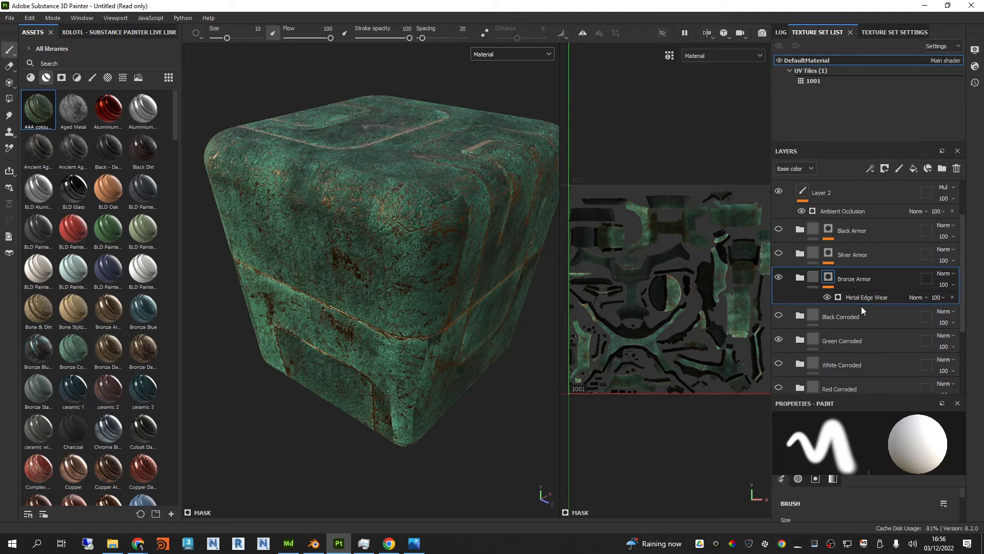
left_click(866, 295)
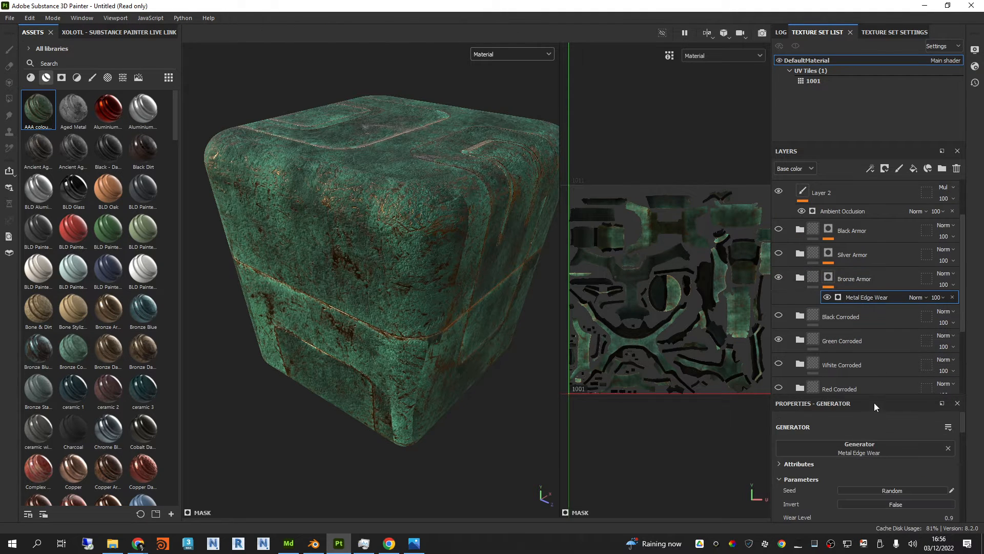
left_click_drag(876, 394, 887, 328)
scroll(885, 403, "down", 2)
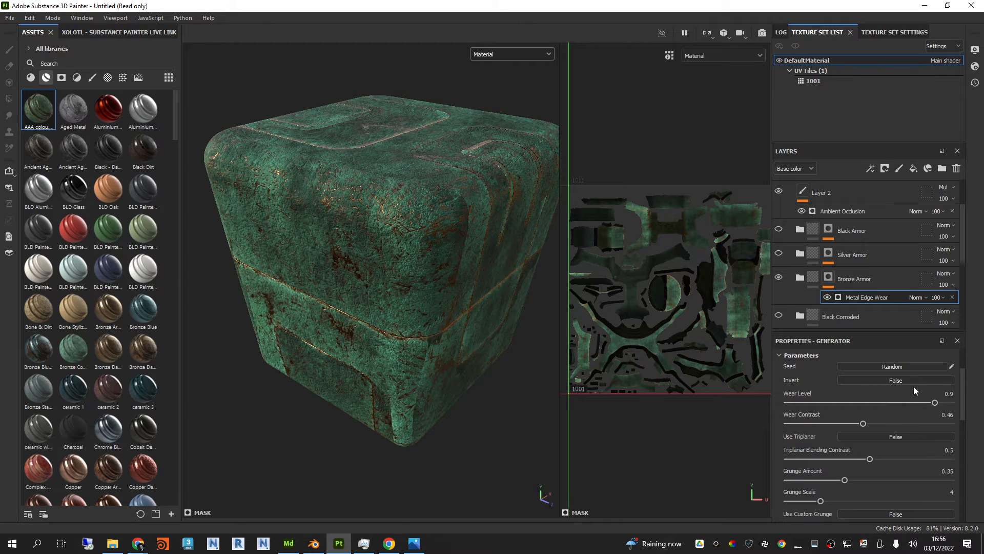
Step: Try inverting the Metal Edge Wear generator with Wear Level at 0.97, and turn the inversion back off
left_click(903, 380)
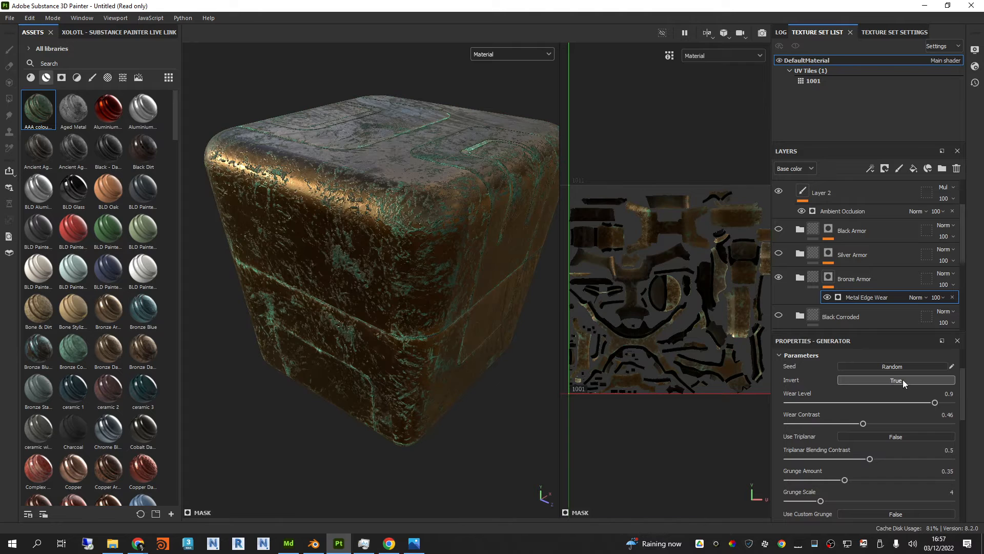
left_click_drag(936, 402, 946, 404)
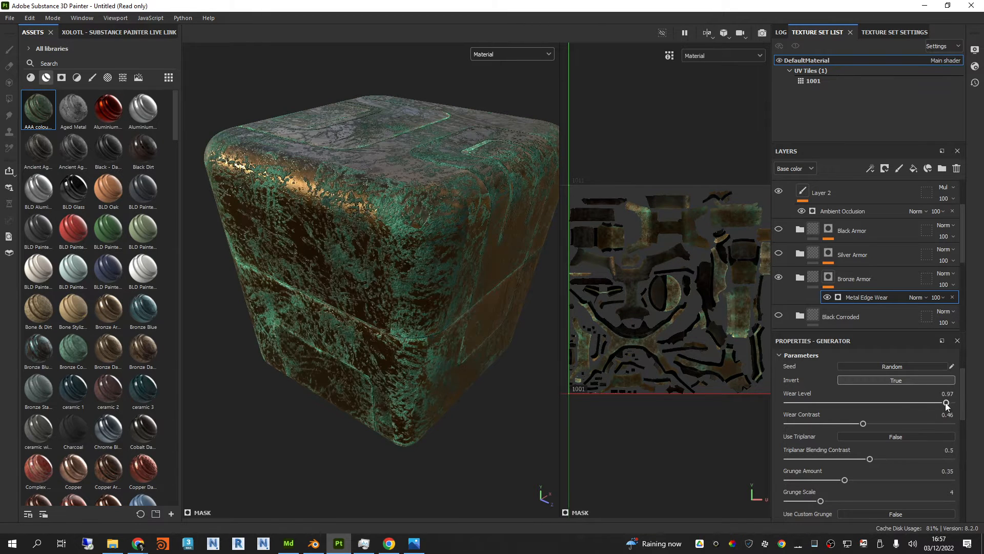
scroll(921, 412, "up", 2)
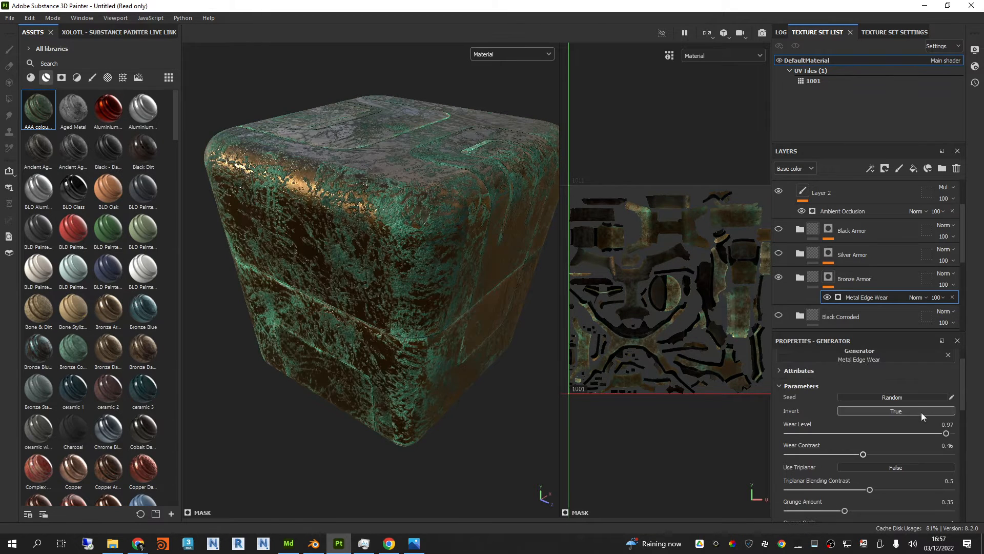
left_click(888, 410)
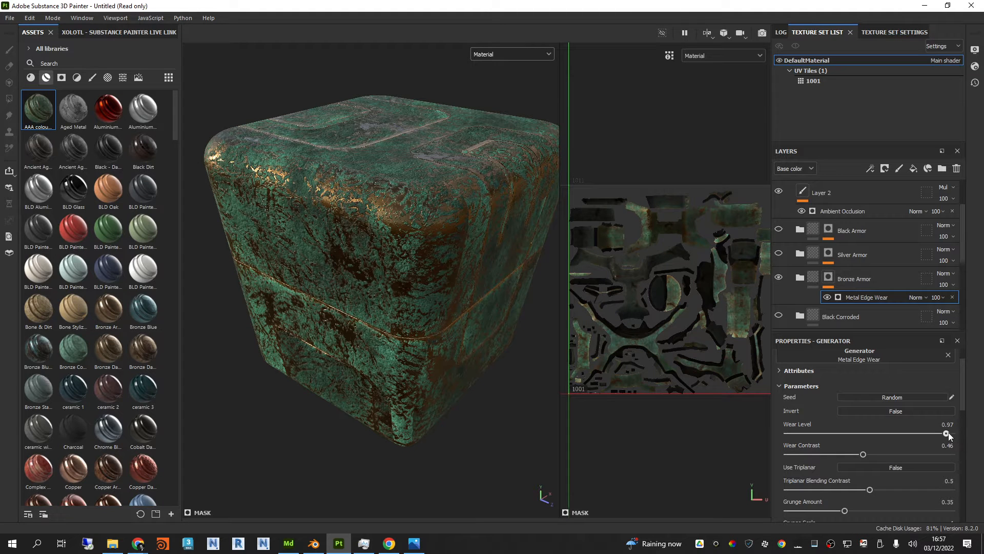
Step: Raise the Metal Edge Wear generator's Wear Level to 0.99 and inspect the box in the 3D and UV views
left_click_drag(949, 433, 950, 435)
left_click_drag(445, 297, 382, 241, "alt")
right_click_drag(382, 241, 422, 245, "shift")
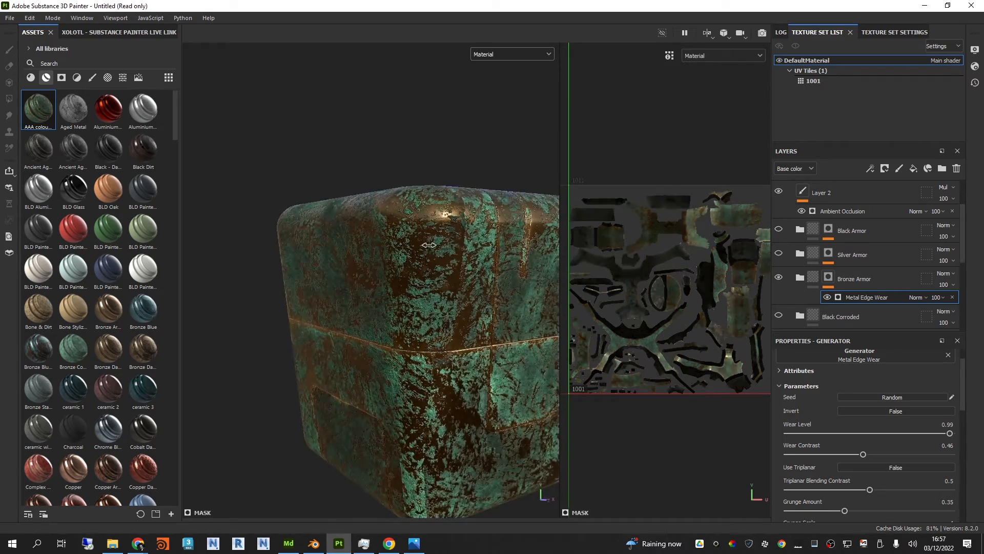
left_click_drag(423, 245, 587, 259, "alt")
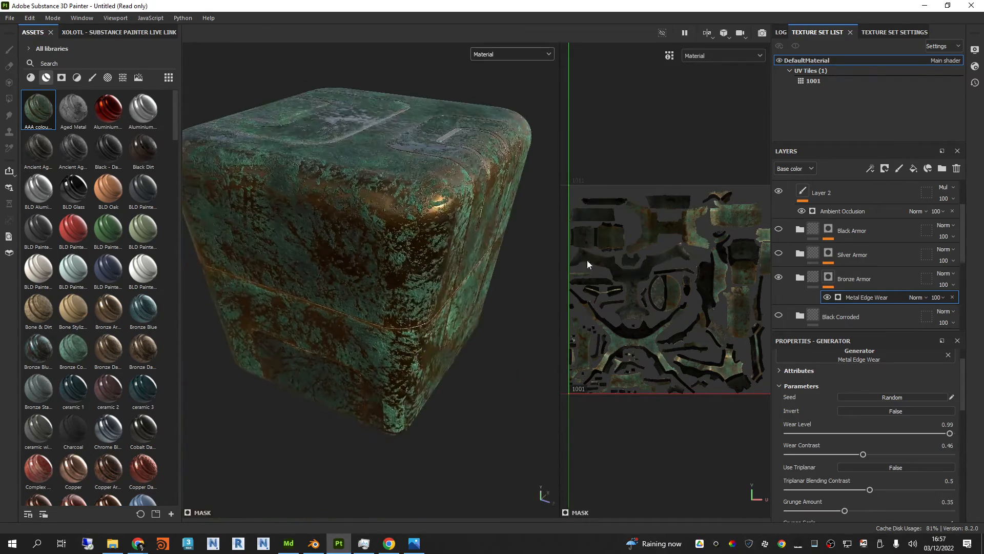
scroll(670, 287, "up", 6)
scroll(722, 212, "up", 2)
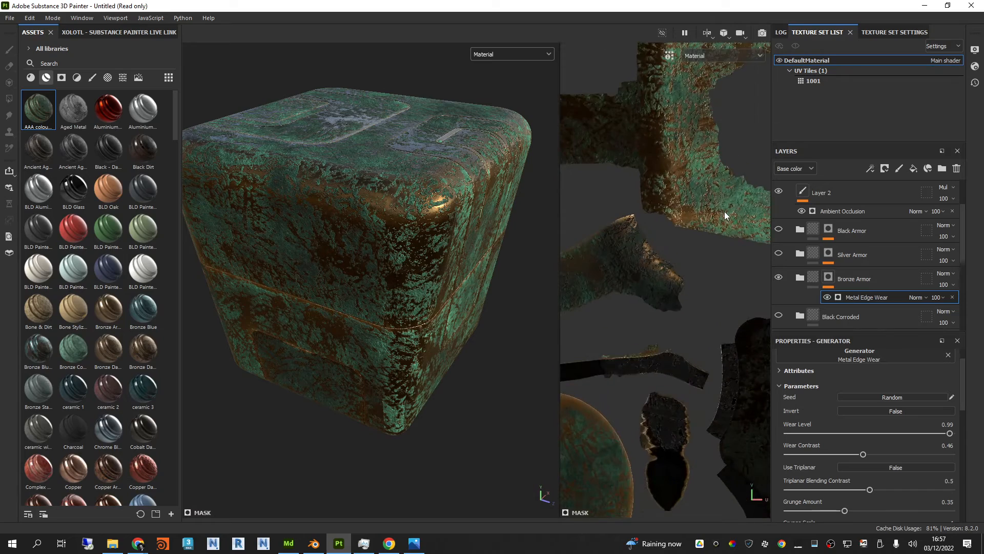
scroll(657, 250, "down", 5)
left_click_drag(417, 290, 410, 241, "alt")
Step: Collapse the AAA colour combinations_1 group and add a new paint layer at the top of the layer stack
scroll(822, 198, "up", 2)
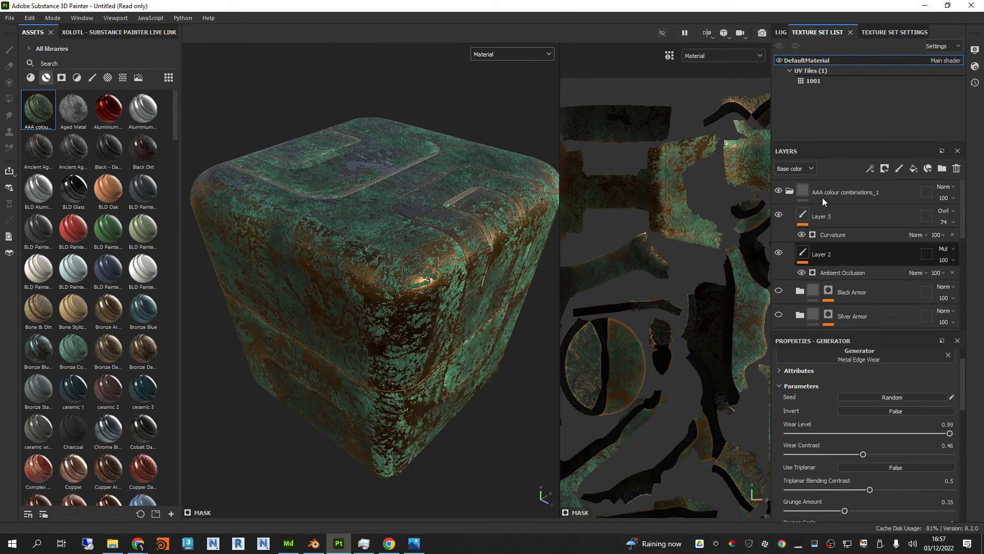
left_click(790, 191)
left_click(901, 170)
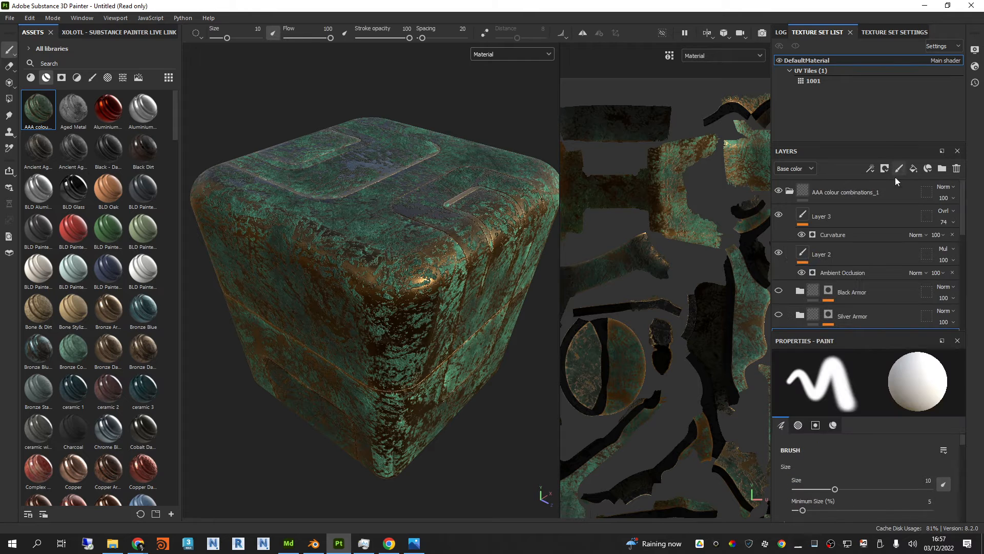
left_click(790, 191)
left_click(829, 190)
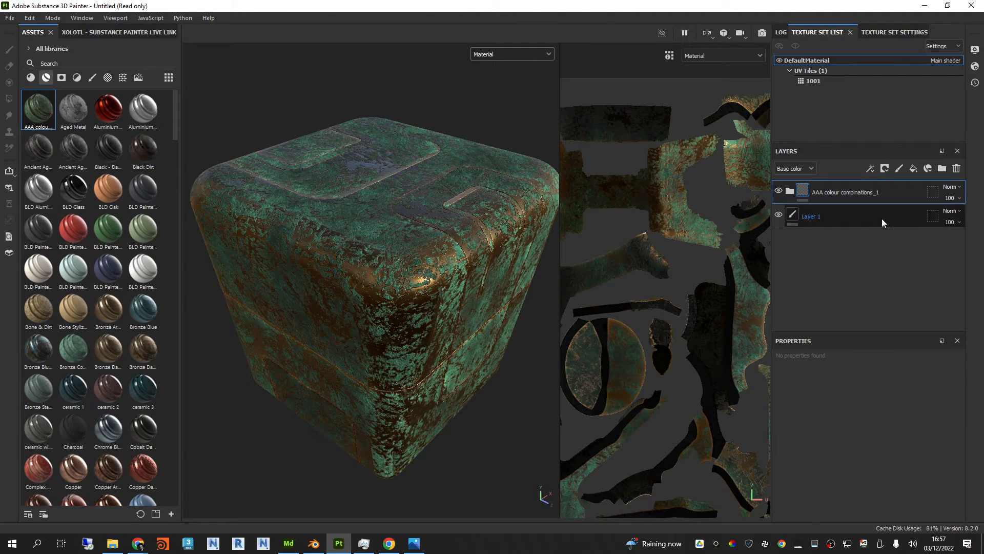
left_click(881, 218)
left_click(899, 168)
left_click_drag(826, 210, 828, 181)
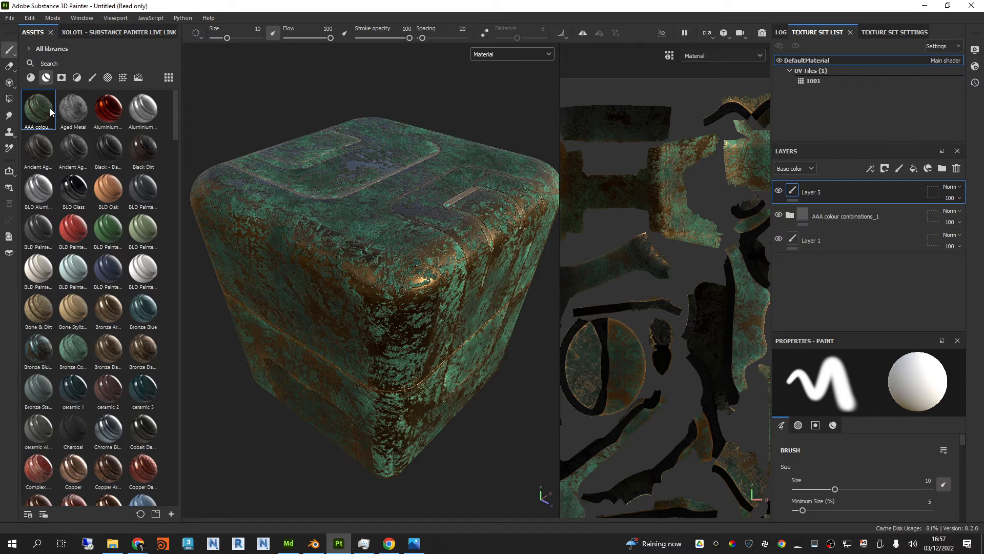
Step: Paint a winding Brass Pure stroke along the upper part of the box's front side and inspect it up close
left_click(30, 77)
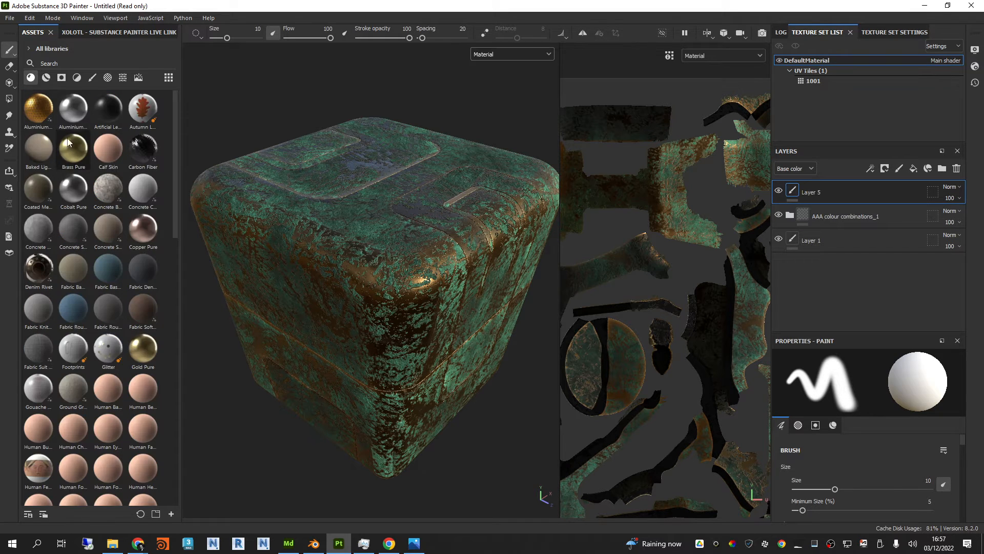
left_click(69, 147)
mouse_move(460, 282)
left_mouse_down("alt")
mouse_move(446, 246)
mouse_move(410, 246)
mouse_move(333, 280)
mouse_move(259, 262)
left_mouse_up("alt")
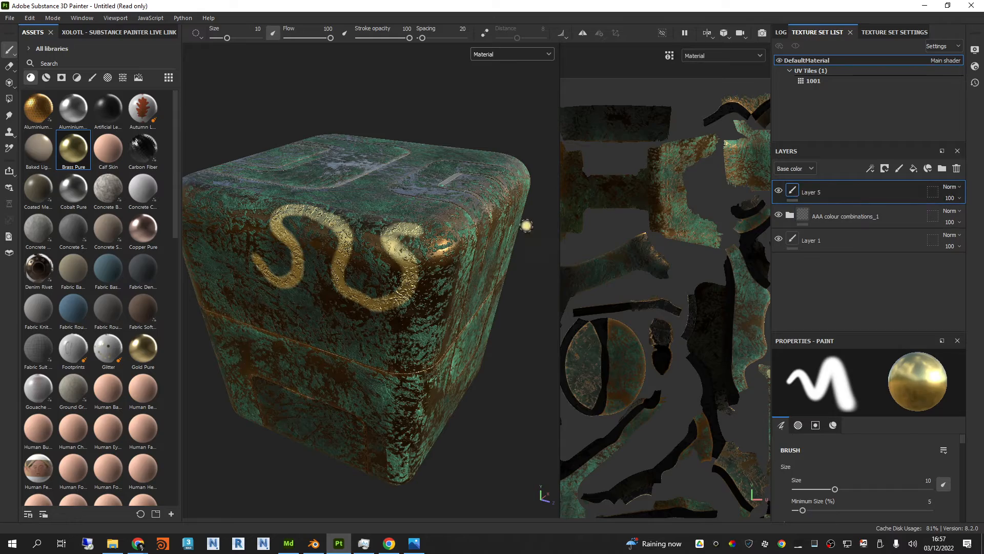
scroll(373, 259, "up", 5)
scroll(434, 272, "up", 3)
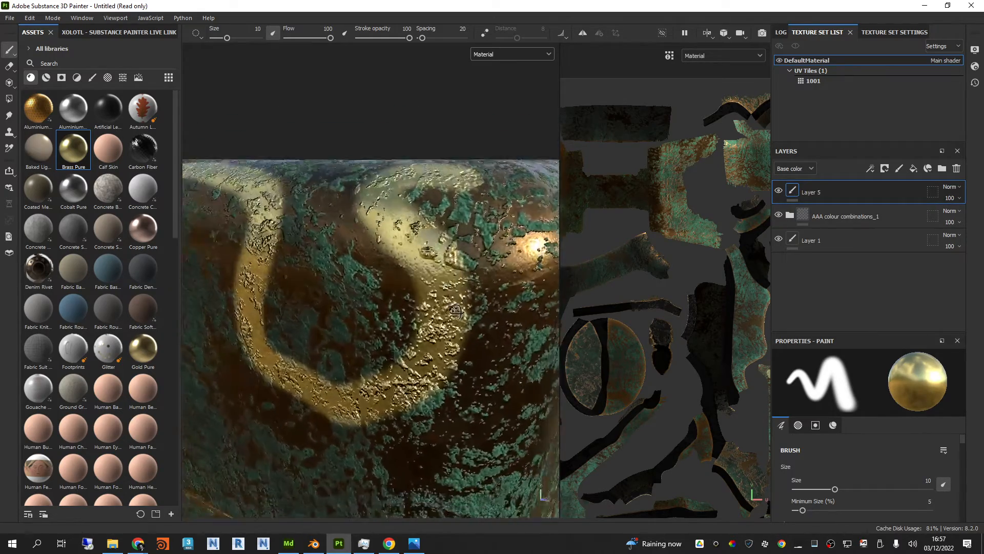
left_click_drag(449, 206, 439, 236, "alt")
scroll(327, 211, "down", 4)
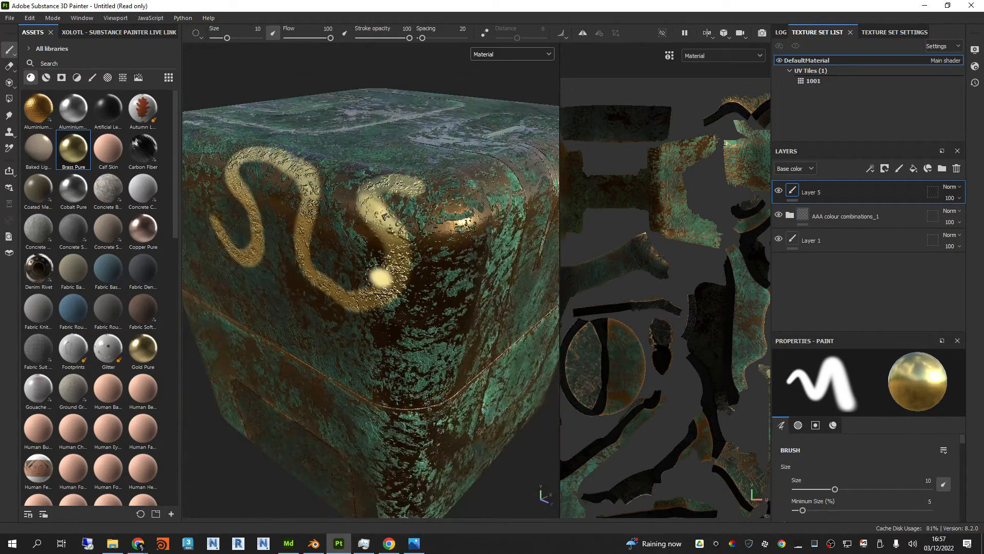
Step: Hide the AAA colour combinations_1 group and paint looping brass strokes around the box's upper corner
mouse_move(359, 246)
left_mouse_down("alt")
mouse_move(392, 239)
mouse_move(457, 316)
left_mouse_up("alt")
scroll(392, 238, "down", 4)
left_click(778, 214)
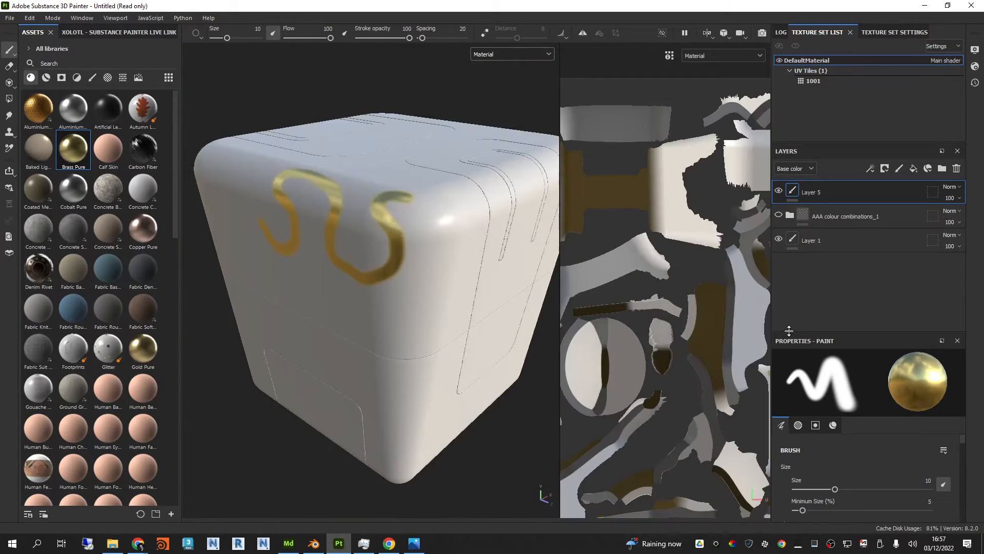
mouse_move(435, 276)
left_mouse_down()
mouse_move(369, 315)
mouse_move(362, 276)
left_mouse_up()
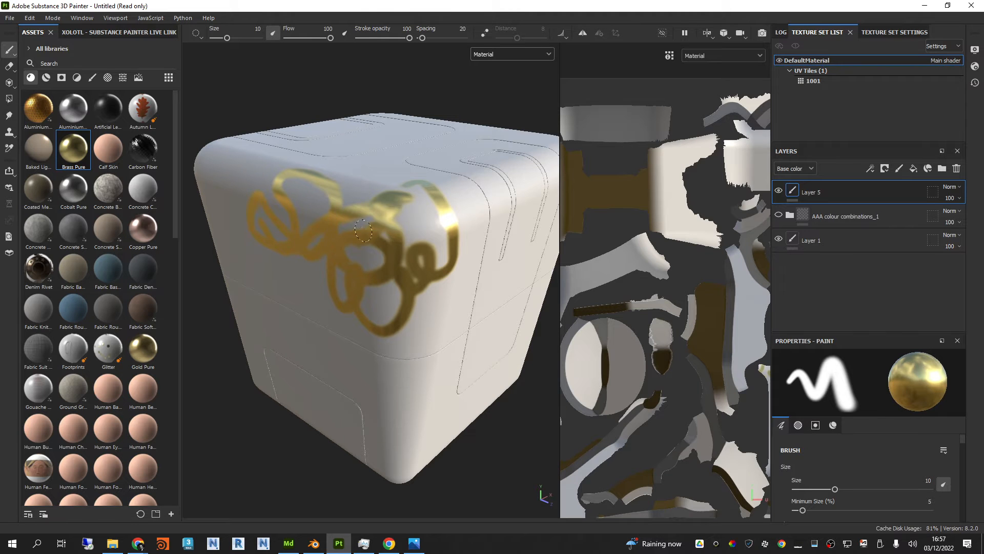
Step: Enlarge the brush size to 38.02 and cover the upper front section's UV islands with brass in the 2D view
scroll(622, 247, "down", 3)
scroll(717, 322, "up", 5)
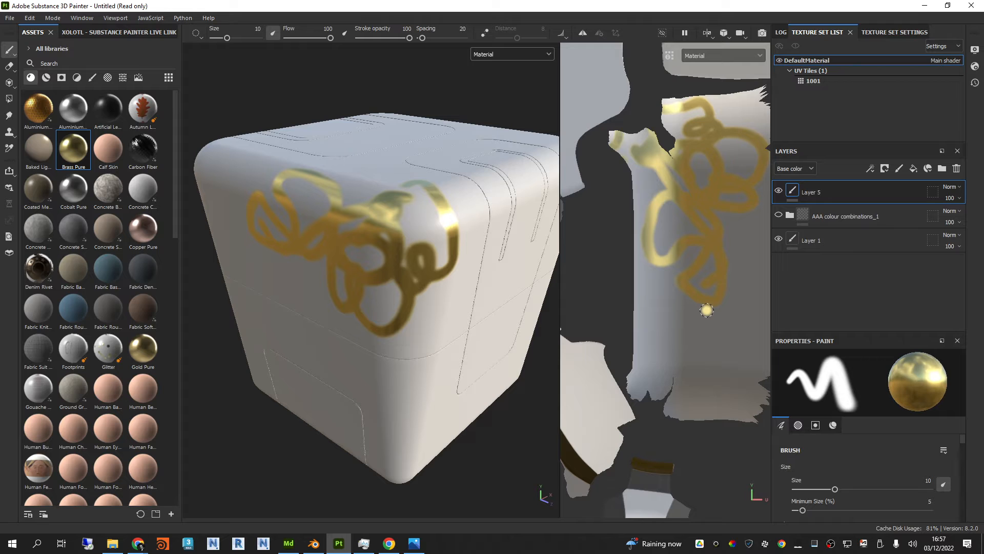
right_click_drag(707, 310, 702, 306, "ctrl")
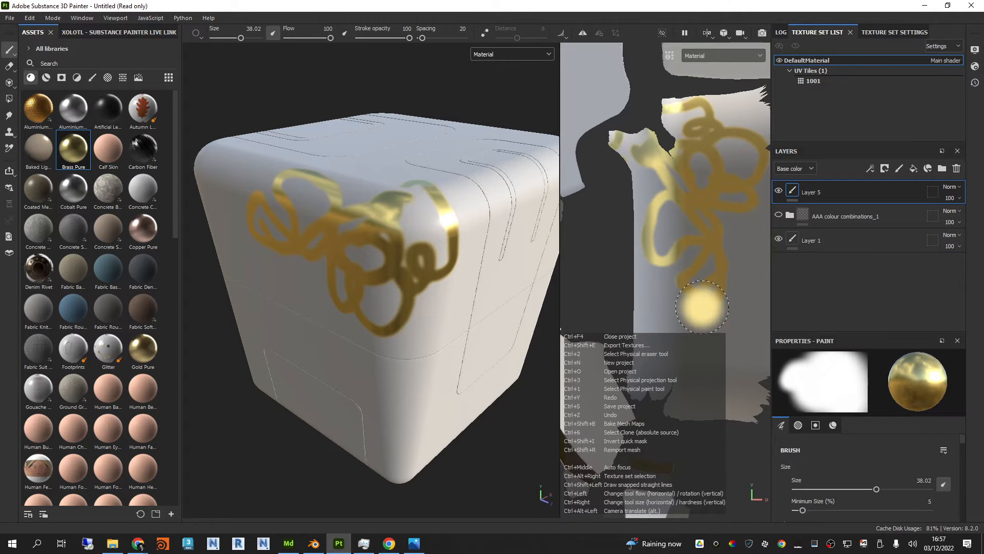
mouse_move(702, 306)
left_mouse_down()
mouse_move(673, 308)
mouse_move(661, 200)
mouse_move(634, 143)
mouse_move(638, 272)
mouse_move(662, 248)
left_mouse_up()
mouse_move(672, 129)
left_mouse_down()
mouse_move(733, 134)
mouse_move(718, 285)
mouse_move(652, 382)
mouse_move(702, 378)
mouse_move(736, 403)
left_mouse_up()
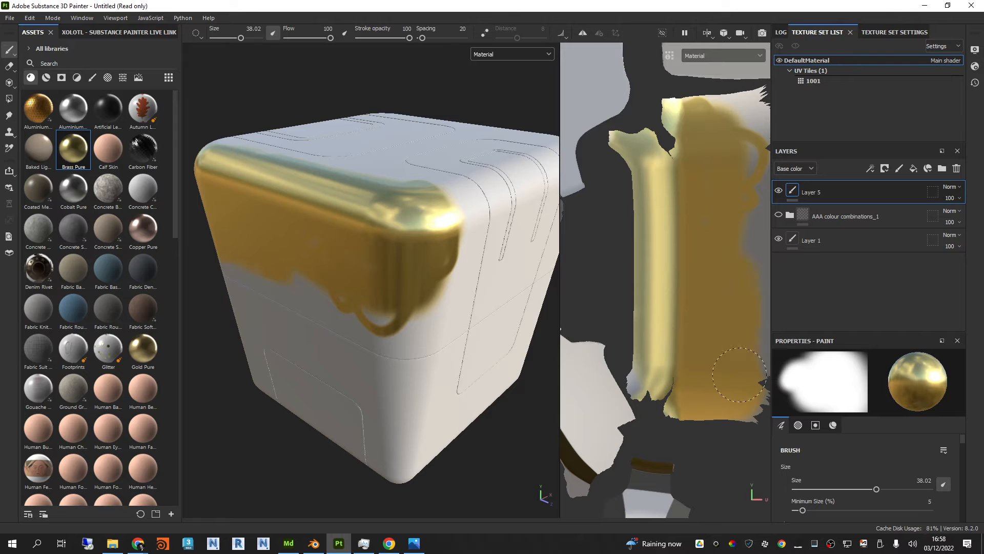
mouse_move(751, 219)
left_mouse_down()
mouse_move(744, 134)
mouse_move(701, 141)
left_mouse_up()
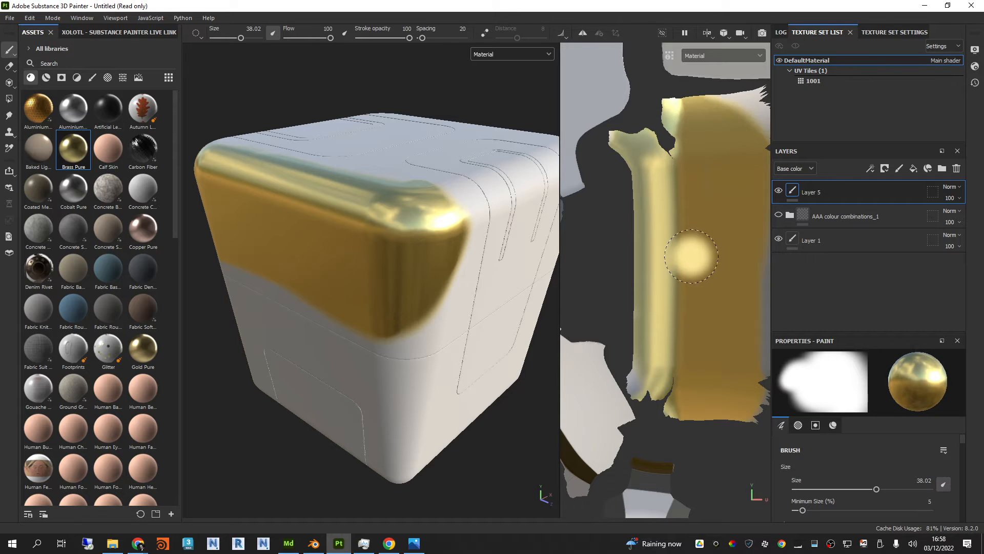
right_click_drag(691, 257, 673, 221, "alt")
Step: Show the AAA colour combinations_1 group again and paint Concrete Bare over the box's upper front corner
left_click_drag(325, 257, 369, 264, "alt")
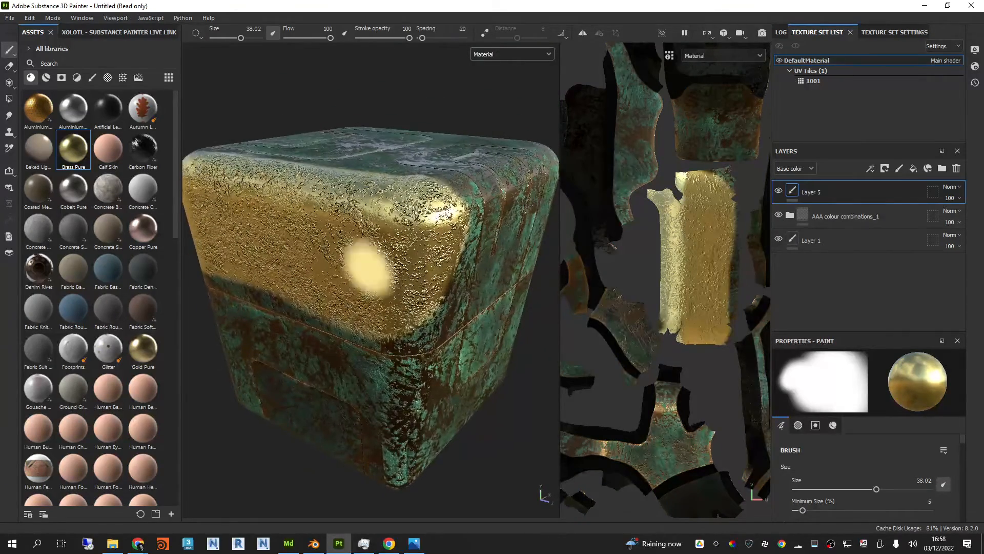
left_click(101, 192)
mouse_move(459, 220)
left_mouse_down()
mouse_move(405, 226)
mouse_move(418, 287)
mouse_move(430, 205)
mouse_move(389, 200)
mouse_move(451, 194)
mouse_move(431, 287)
mouse_move(451, 246)
mouse_move(451, 333)
mouse_move(390, 328)
mouse_move(395, 230)
left_mouse_up()
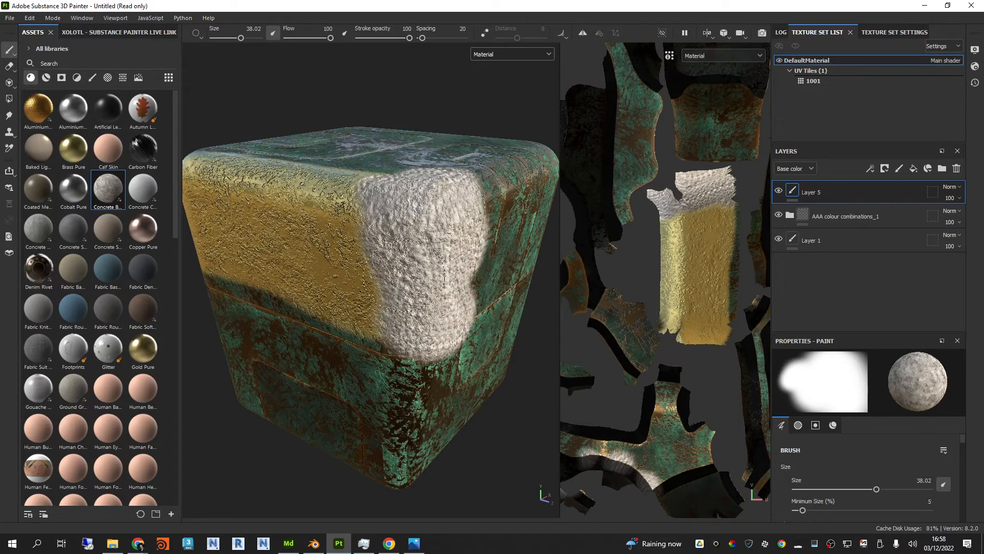
scroll(426, 256, "up", 1)
mouse_move(455, 220)
left_mouse_down("alt")
mouse_move(453, 189)
mouse_move(459, 213)
left_mouse_up("alt")
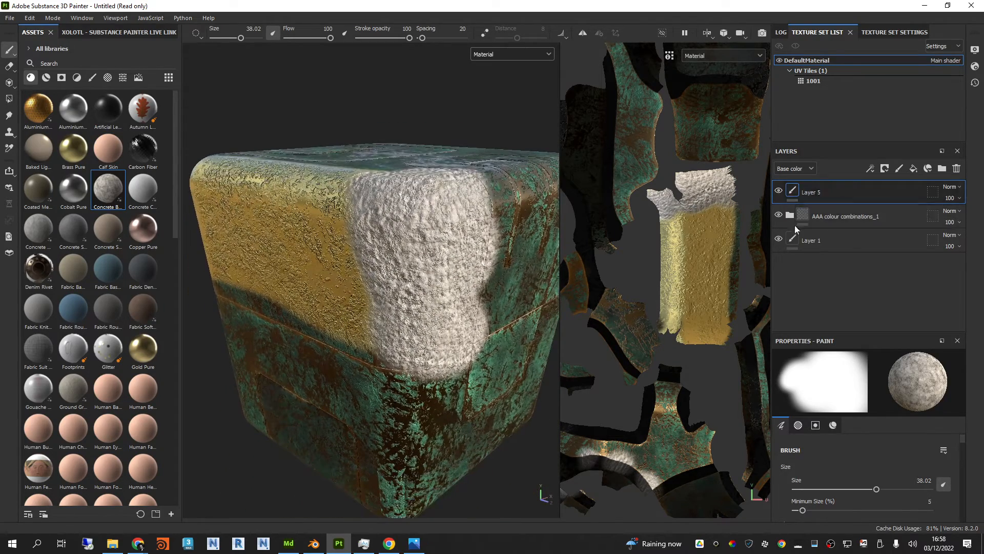
Step: Set the base color blending mode of the top paint layer to Replace
mouse_move(835, 191)
left_mouse_down()
mouse_move(838, 226)
mouse_move(857, 210)
mouse_move(855, 184)
left_mouse_up()
mouse_move(444, 200)
left_mouse_down("alt")
mouse_move(447, 258)
mouse_move(451, 241)
left_mouse_up("alt")
left_click(949, 187)
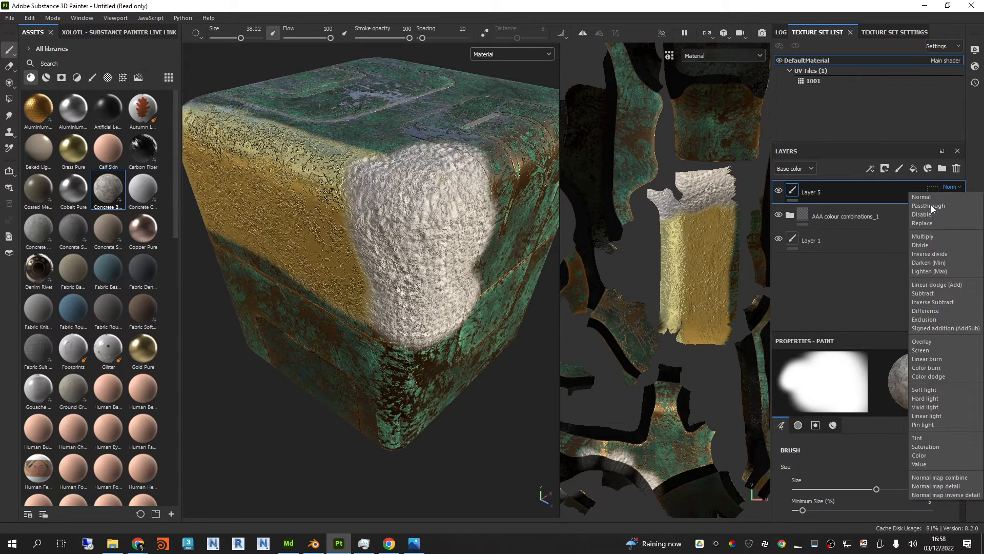
left_click(955, 186)
left_click(955, 186)
left_click(923, 223)
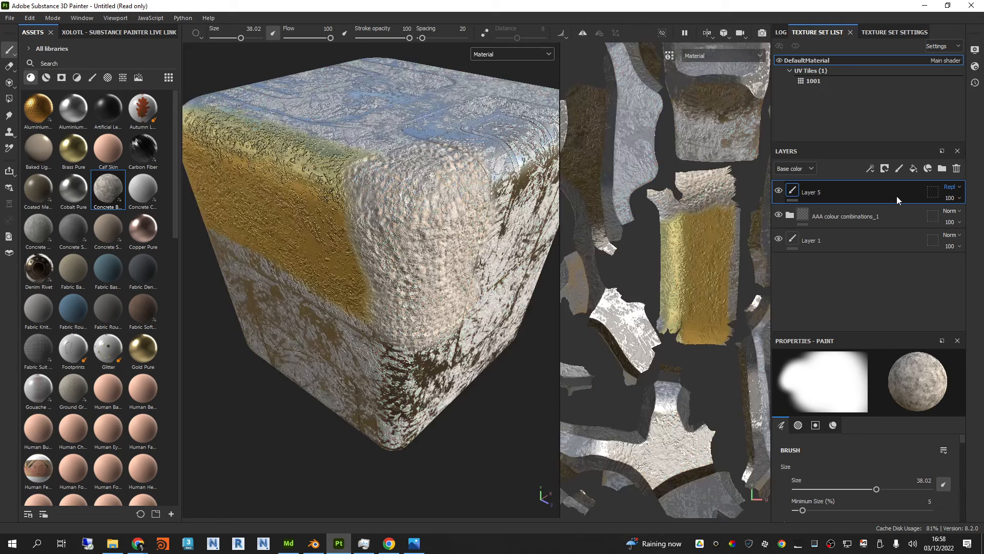
Step: Step the top paint layer's base color blending through the modes from Multiply and Divide to Linear dodge (Add)
key("Down")
key("Down")
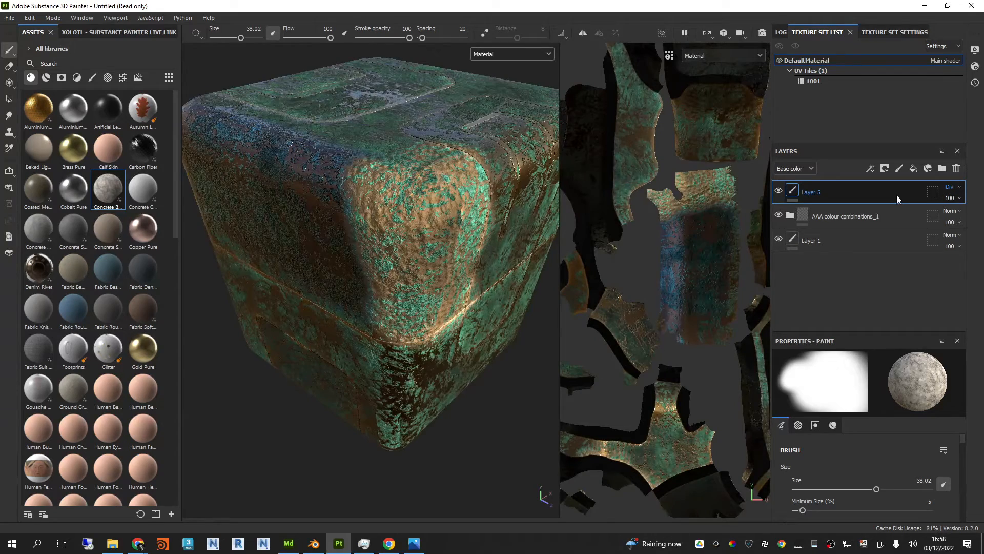
key("Down")
key("Down")
key("Down")
key("Down")
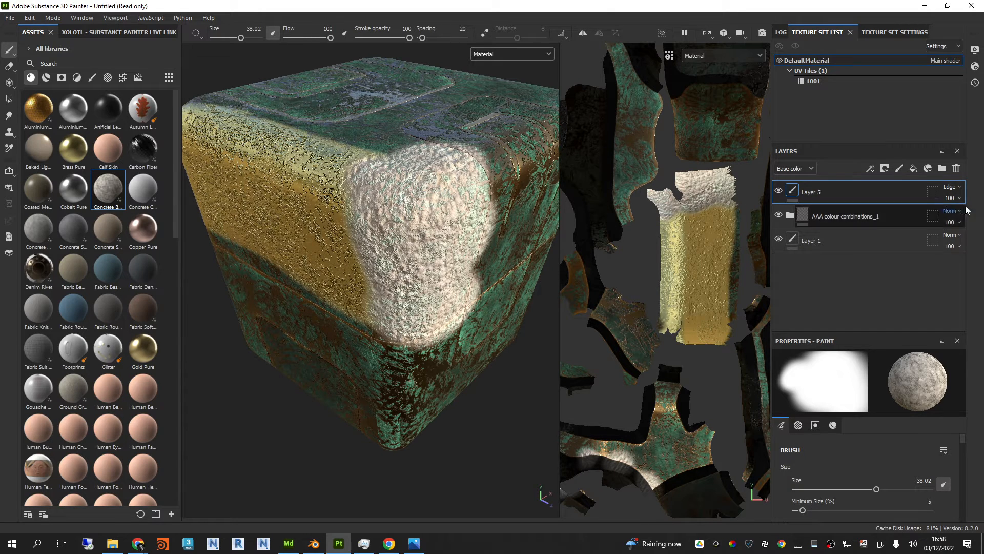
Step: Try the top paint layer's base color blending modes from Difference through Color burn to Color dodge
left_click(955, 187)
left_click(921, 341)
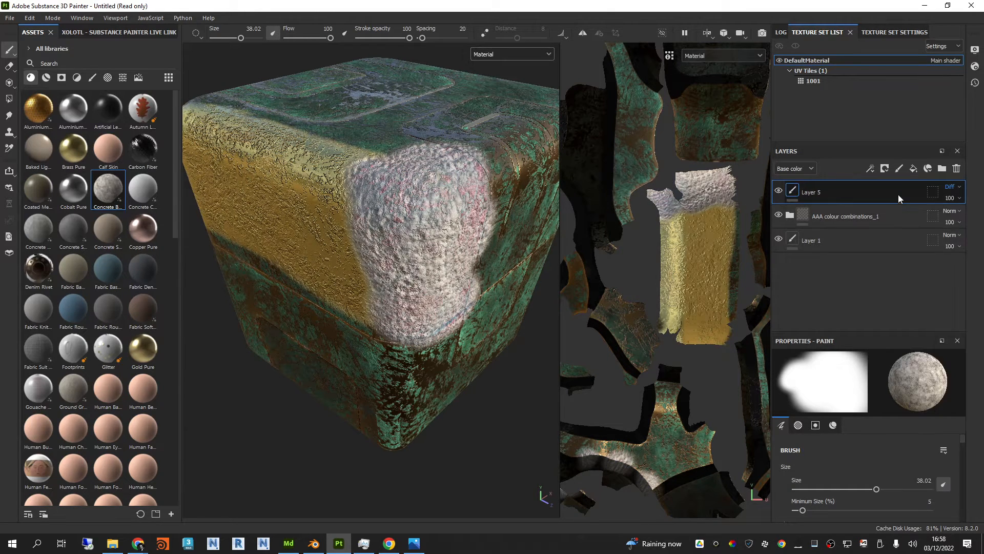
key("Down")
key("Down")
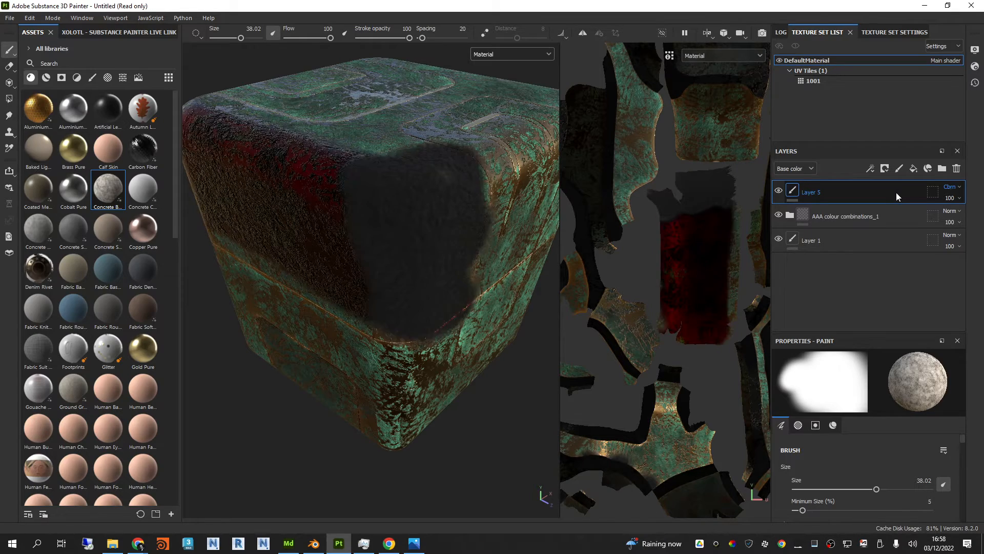
key("Down")
key("Down")
key("Down")
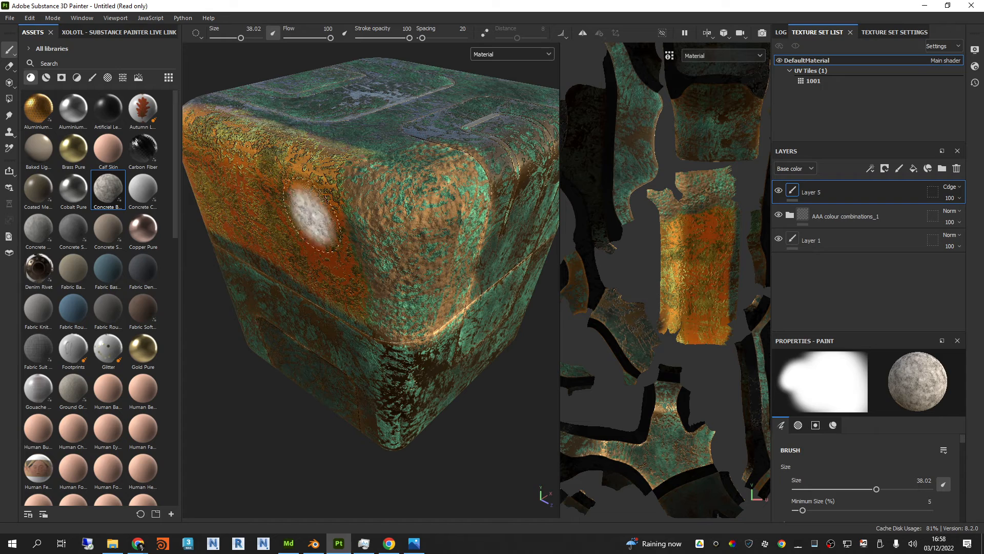
Step: Delete the top paint layer and the AAA colour combinations_1 group, keeping only Layer 1
scroll(440, 213, "up", 1)
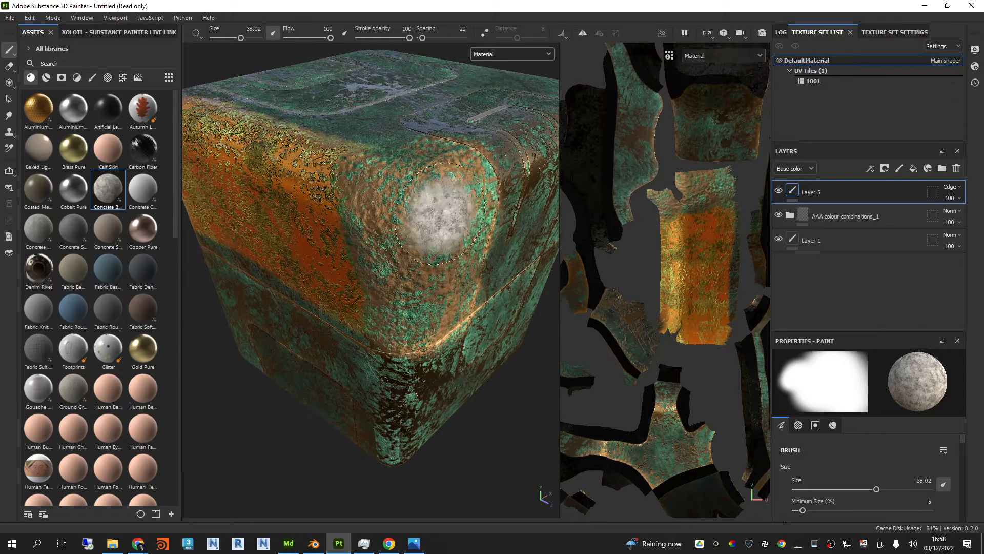
key("Delete")
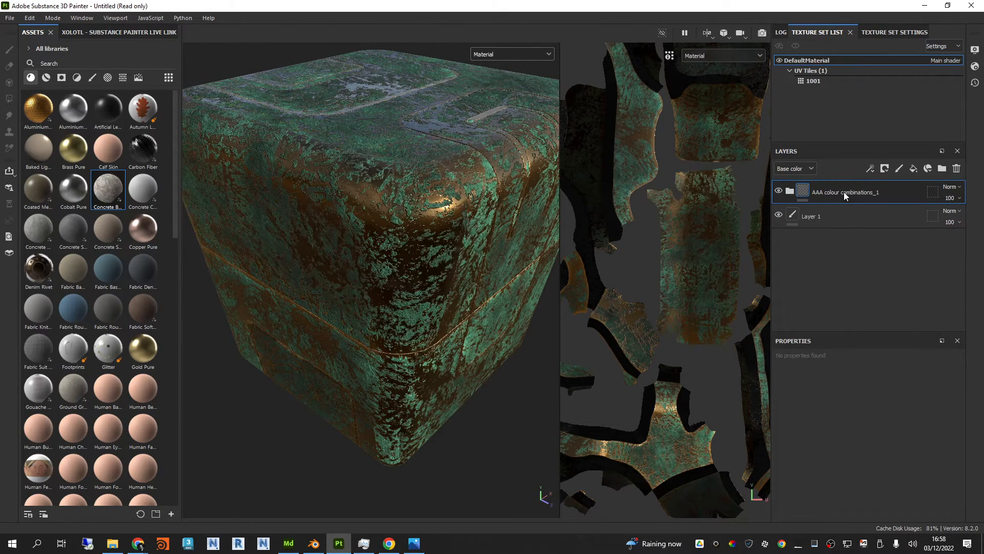
key("Delete")
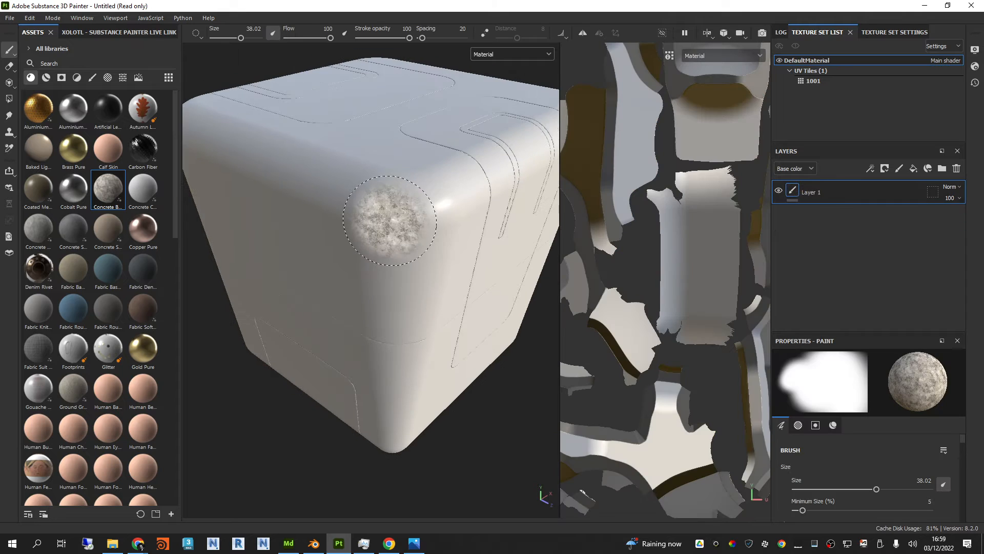
Step: Add Copper Pure and Gold Pure as fill layers above Layer 1 and delete the empty paint layer between them
scroll(659, 217, "down", 3)
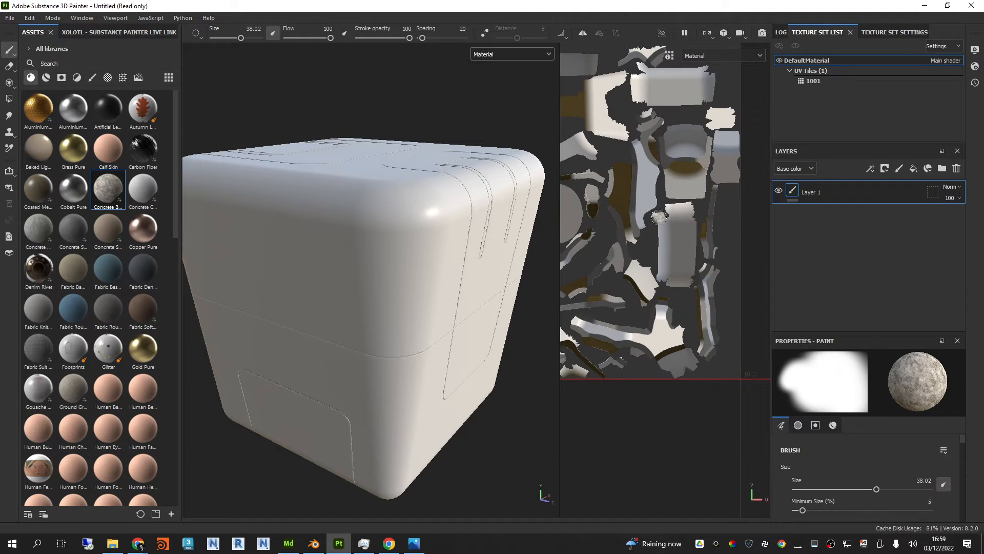
scroll(658, 215, "down", 5)
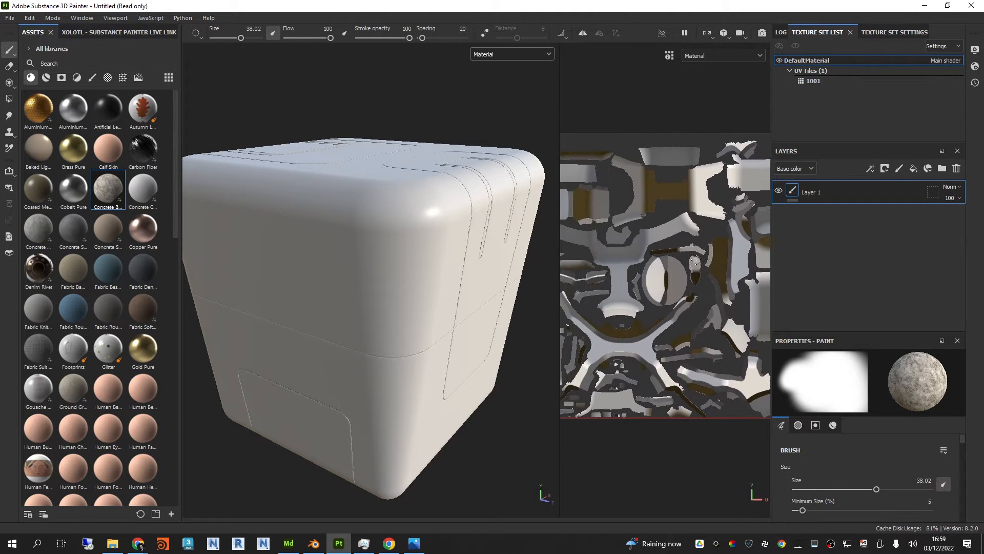
scroll(684, 255, "down", 1)
middle_click_drag(685, 261, 673, 257, "alt")
scroll(670, 256, "up", 1)
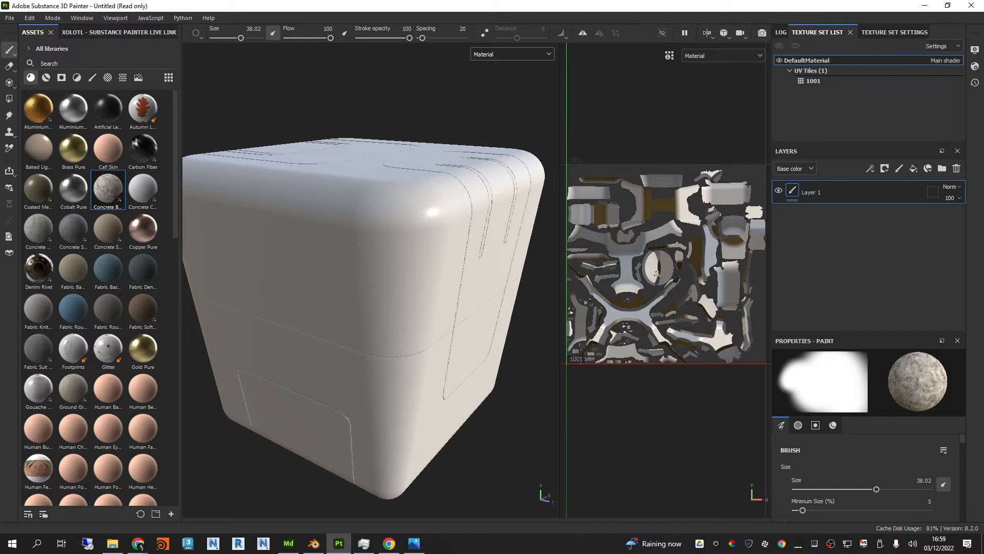
mouse_move(424, 237)
left_mouse_down("alt")
mouse_move(428, 263)
mouse_move(445, 258)
mouse_move(423, 265)
left_mouse_up("alt")
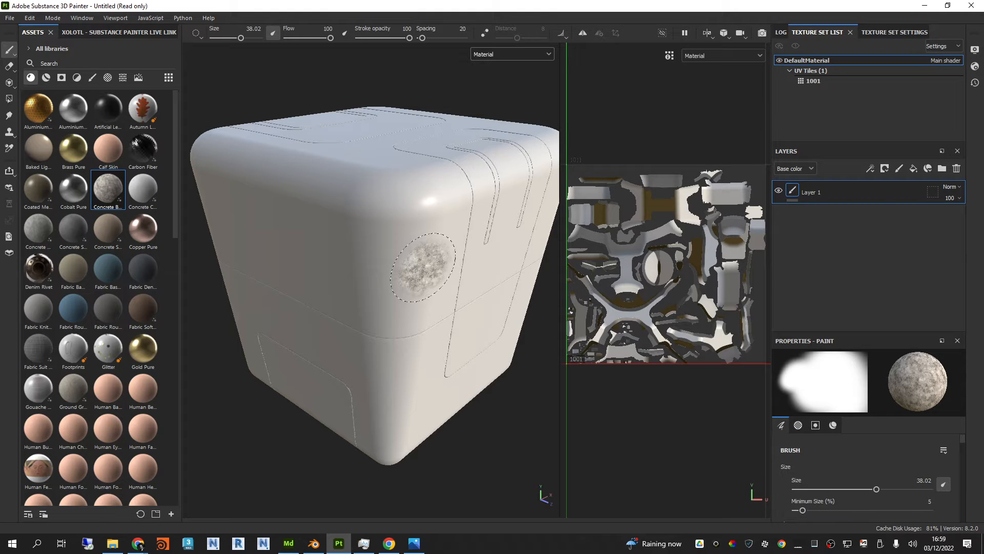
mouse_move(423, 264)
left_mouse_down("alt")
mouse_move(433, 249)
mouse_move(398, 240)
left_mouse_up("alt")
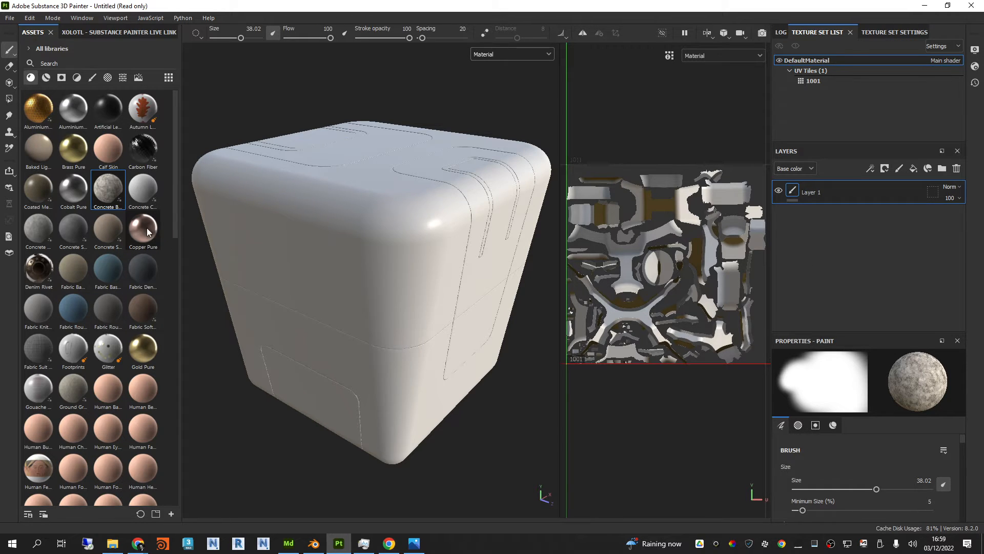
left_click_drag(147, 232, 308, 225)
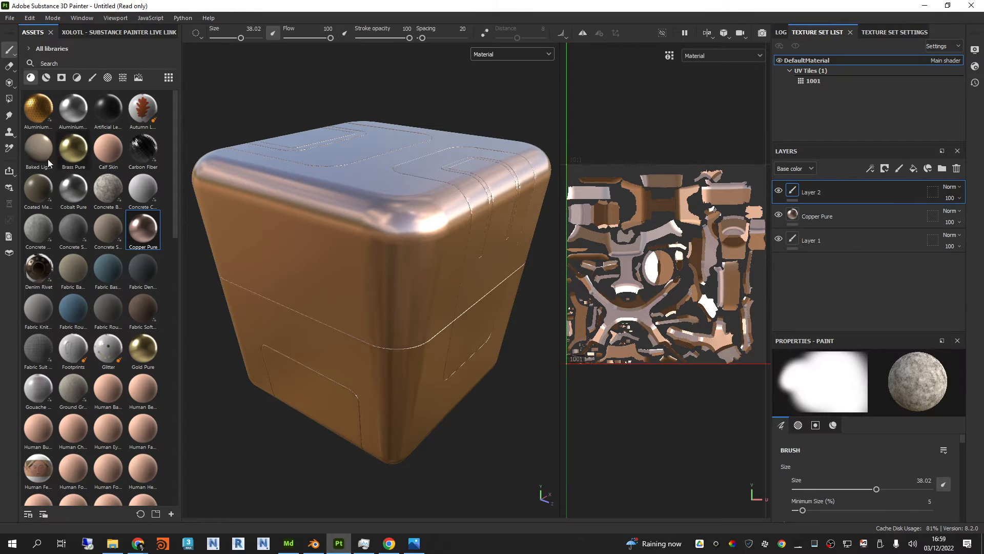
mouse_move(143, 349)
left_mouse_down()
mouse_move(810, 203)
mouse_move(825, 185)
left_mouse_up()
left_click(842, 221)
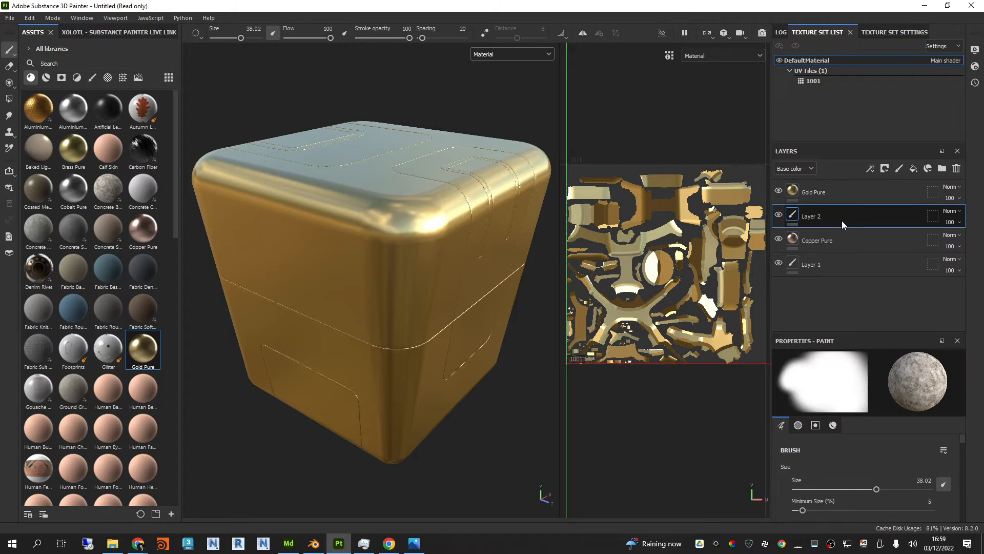
key("Delete")
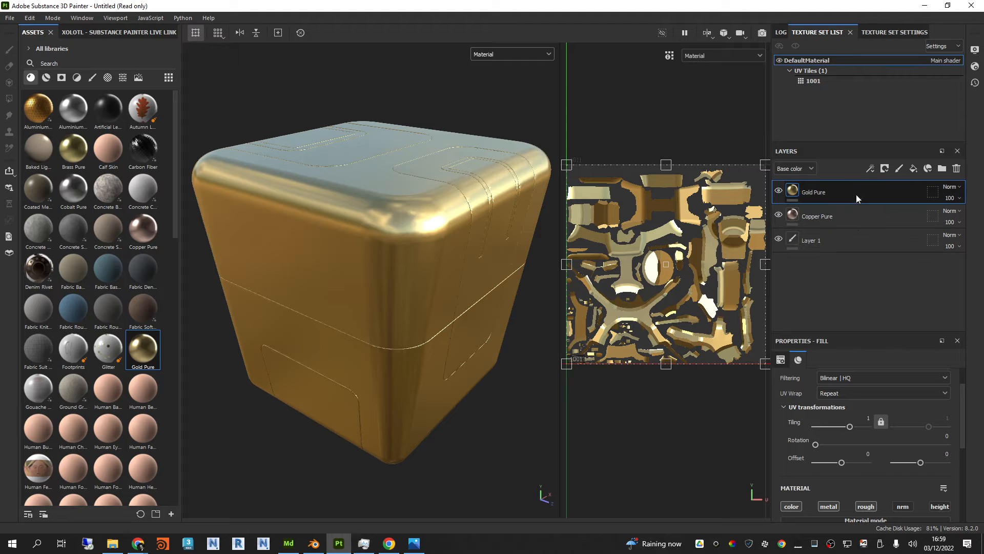
Step: Compare the two metals by toggling the upper layer's visibility before and after moving Copper Pure above Gold Pure
left_click(778, 192)
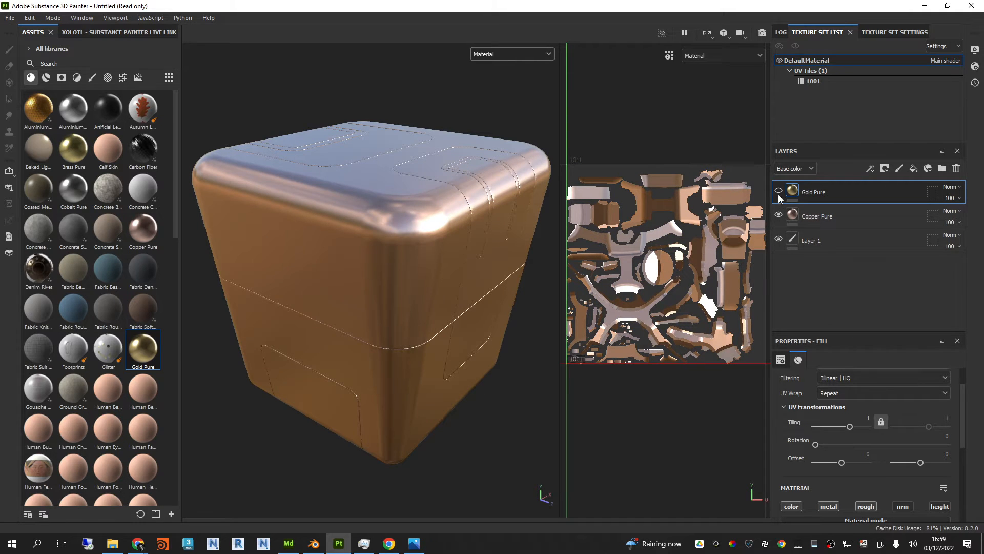
left_click(778, 192)
left_click_drag(841, 214, 841, 183)
left_click(778, 191)
left_click(778, 192)
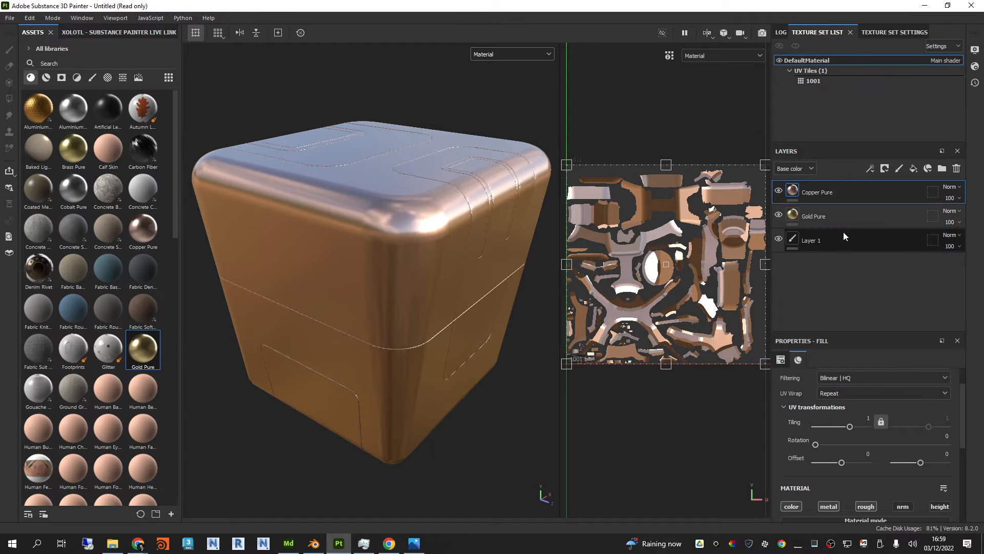
Step: Insert a Carbon Fiber fill layer between Copper Pure and Gold Pure, and select Copper Pure with its properties area enlarged
left_click_drag(143, 154, 838, 206)
scroll(386, 177, "up", 5)
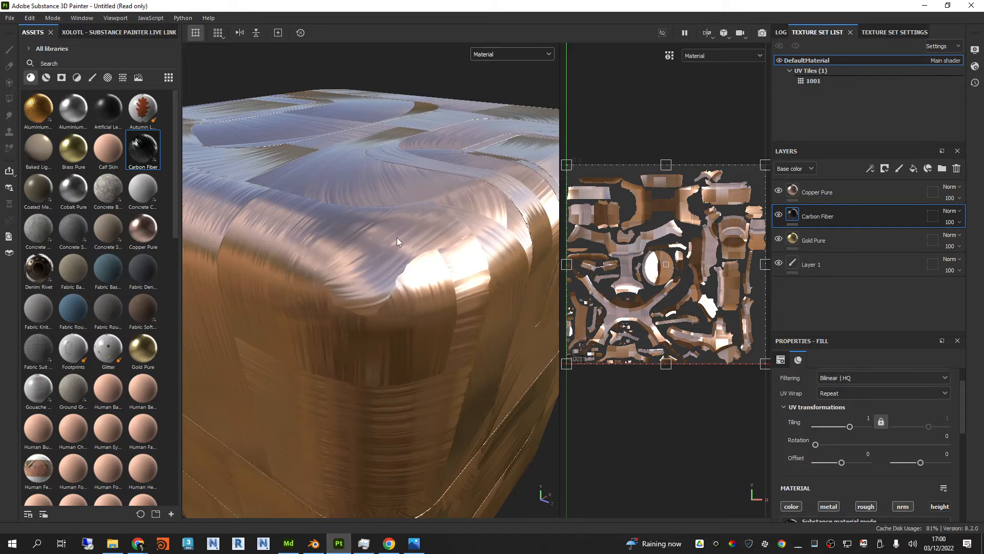
left_click_drag(397, 238, 456, 174, "alt")
left_click_drag(438, 137, 354, 82, "alt")
left_click(852, 197)
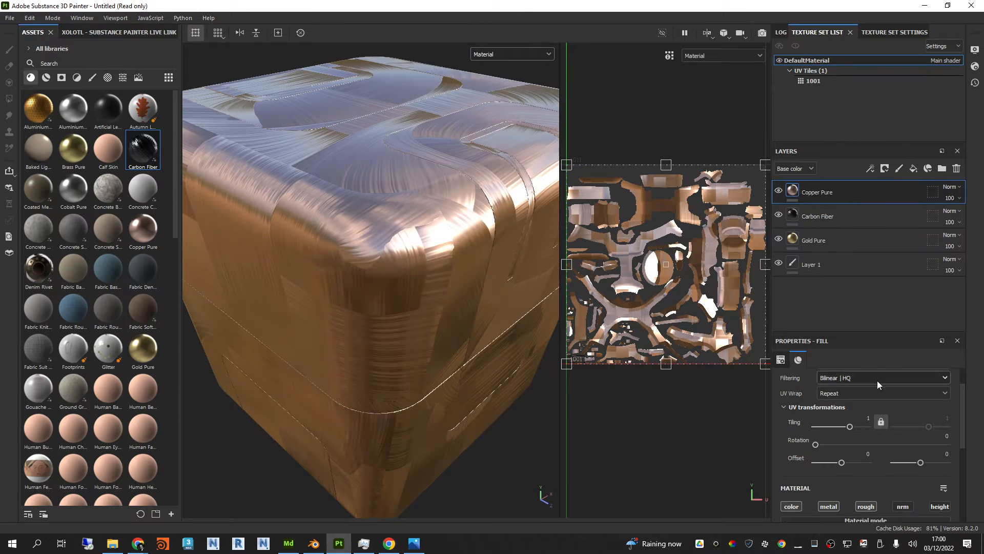
left_click_drag(875, 333, 875, 295)
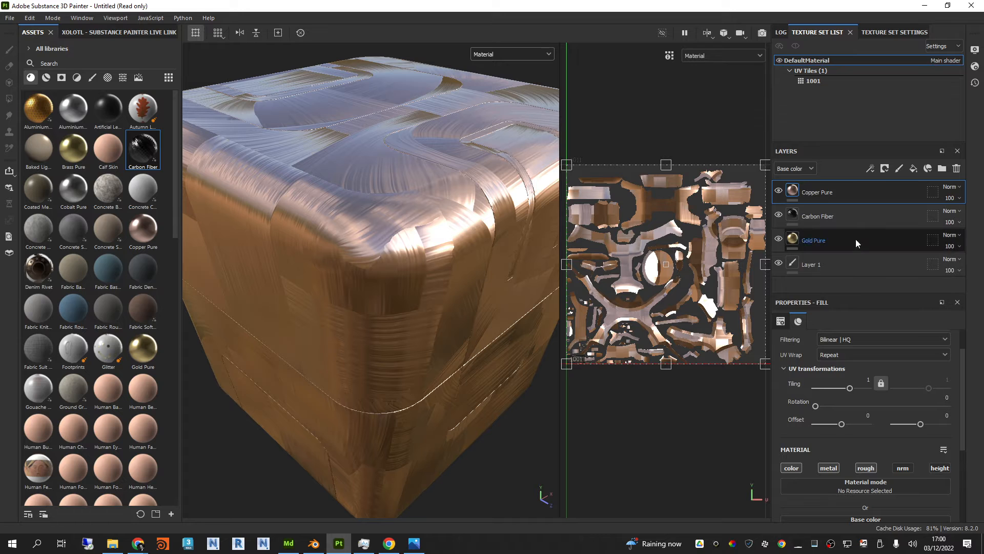
Step: Toggle the Carbon Fiber layer off and on, and hide the Gold Pure and Copper Pure layers
left_click_drag(396, 220, 409, 203, "alt")
left_click(779, 215)
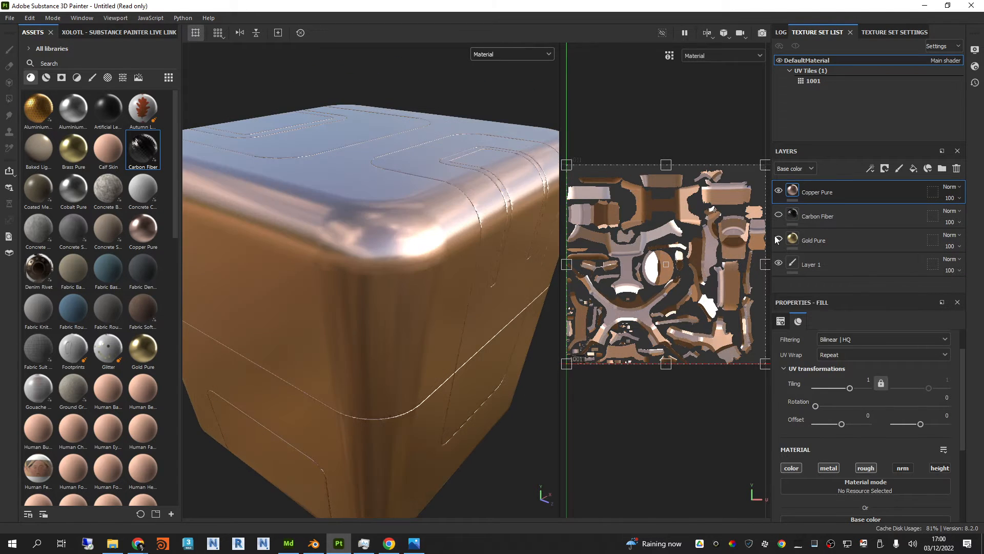
left_click(778, 239)
left_click(779, 215)
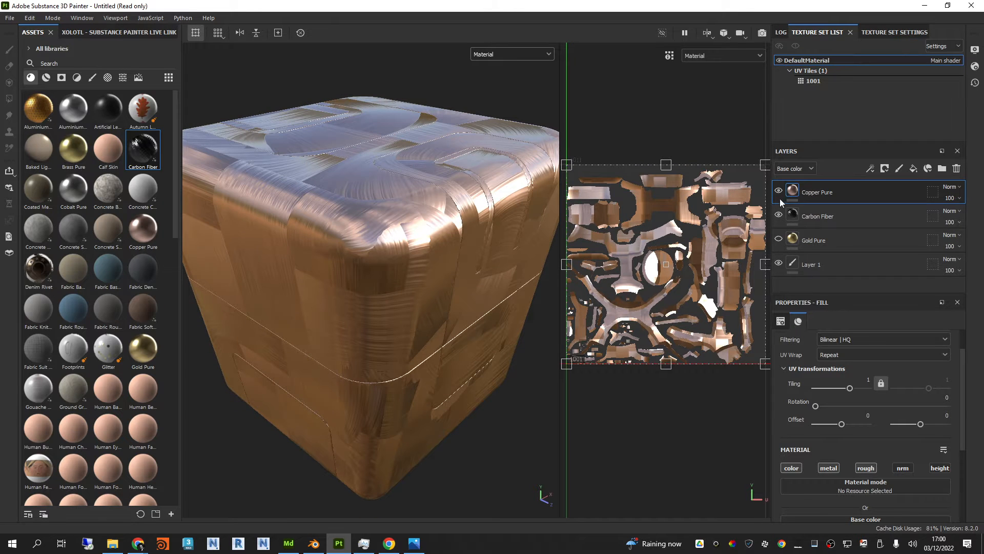
left_click(778, 191)
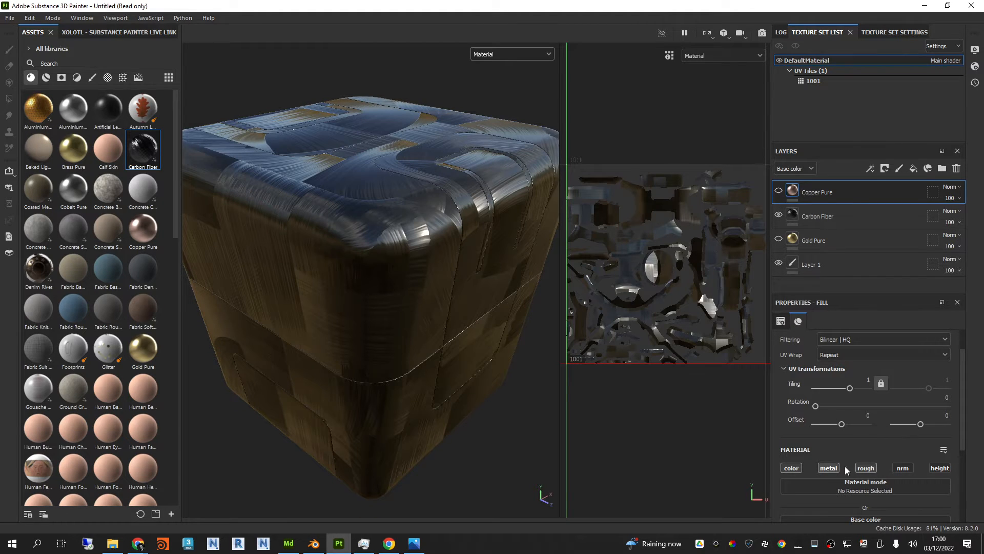
Step: Turn off the normal channel of the Carbon Fiber layer and inspect the box's surface
scroll(851, 462, "down", 3)
scroll(862, 436, "up", 1)
left_click(828, 217)
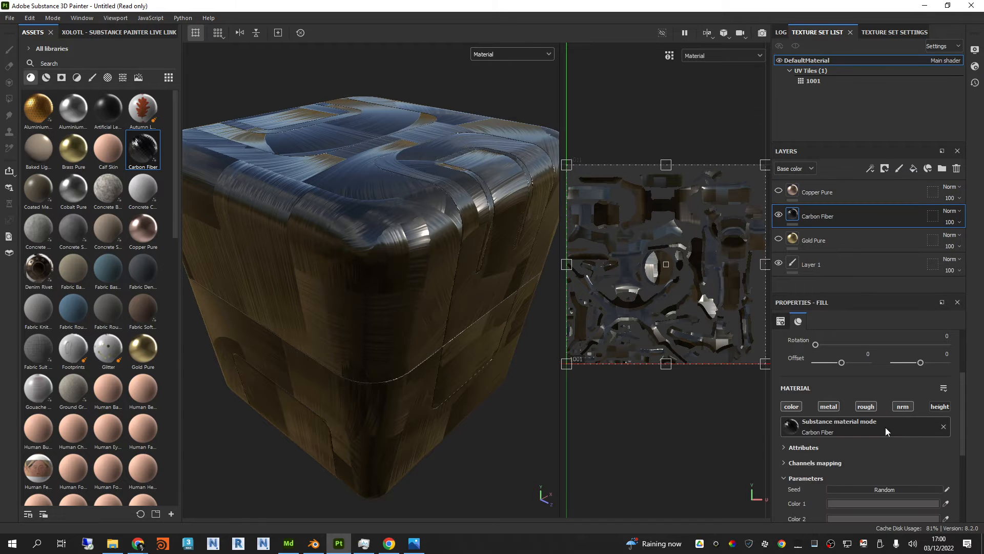
scroll(886, 430, "down", 1)
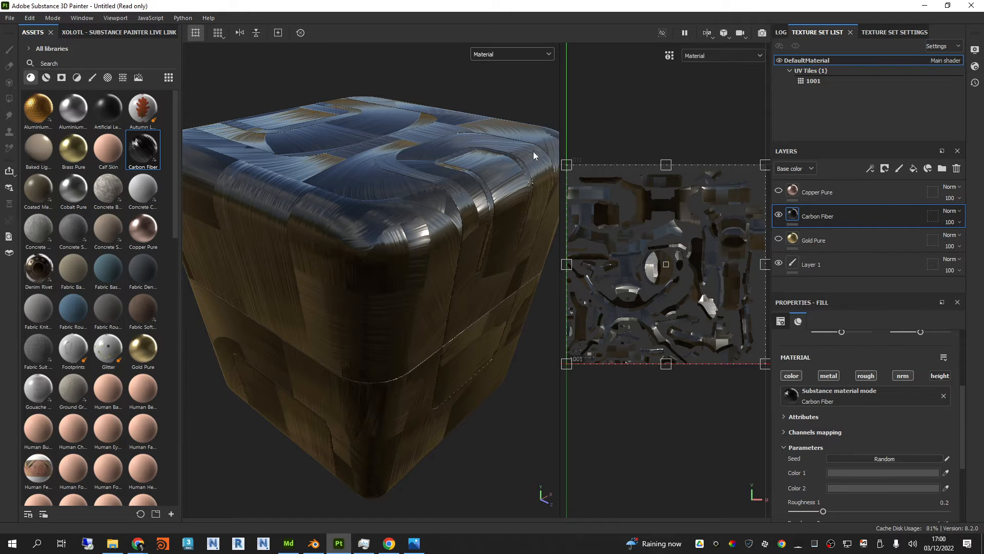
mouse_move(484, 199)
left_mouse_down("alt")
mouse_move(483, 170)
mouse_move(484, 203)
left_mouse_up("alt")
middle_click_drag(471, 201, 482, 192, "alt")
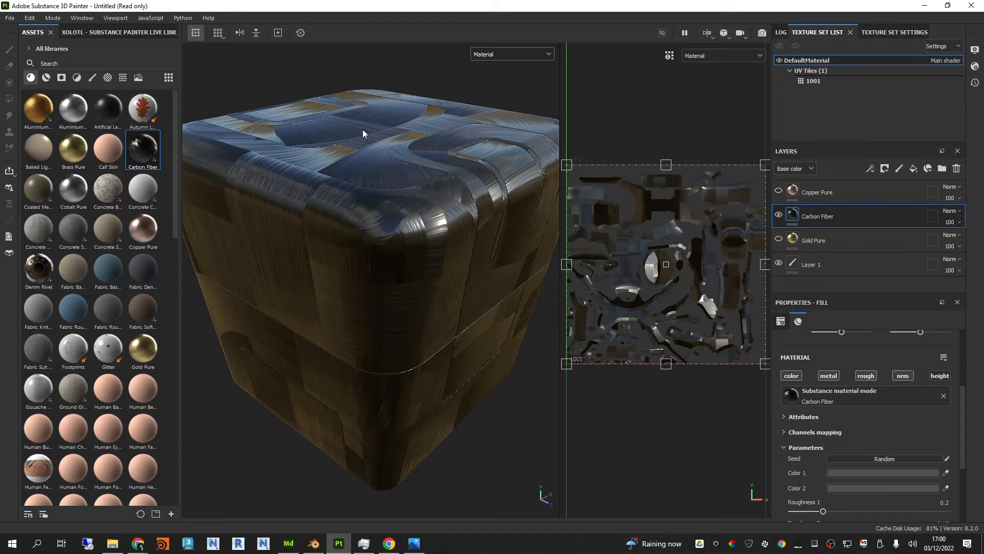
left_click(903, 377)
left_click_drag(440, 182, 489, 224, "alt")
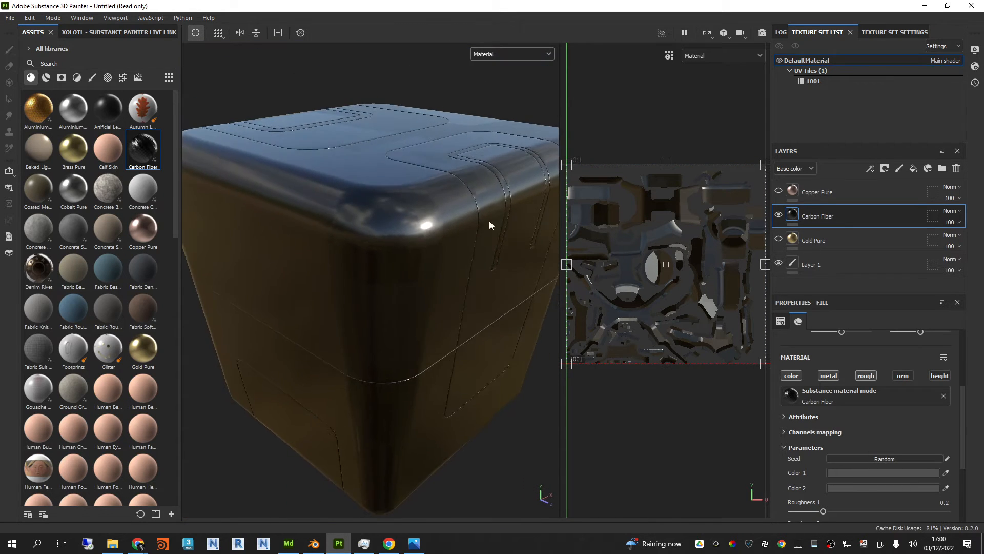
Step: Show the Copper Pure layer and turn the Carbon Fiber layer's normal channel back on
left_click(778, 192)
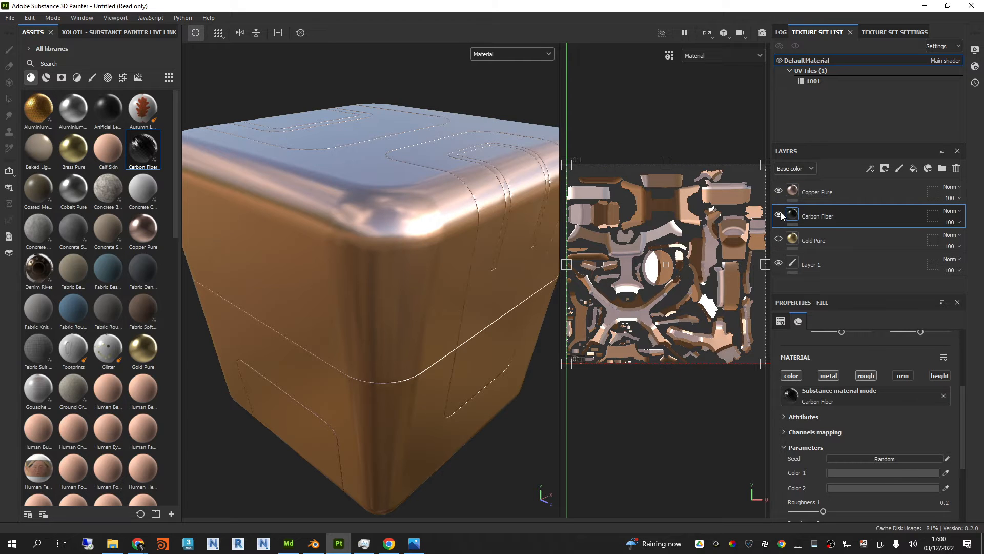
left_click(903, 376)
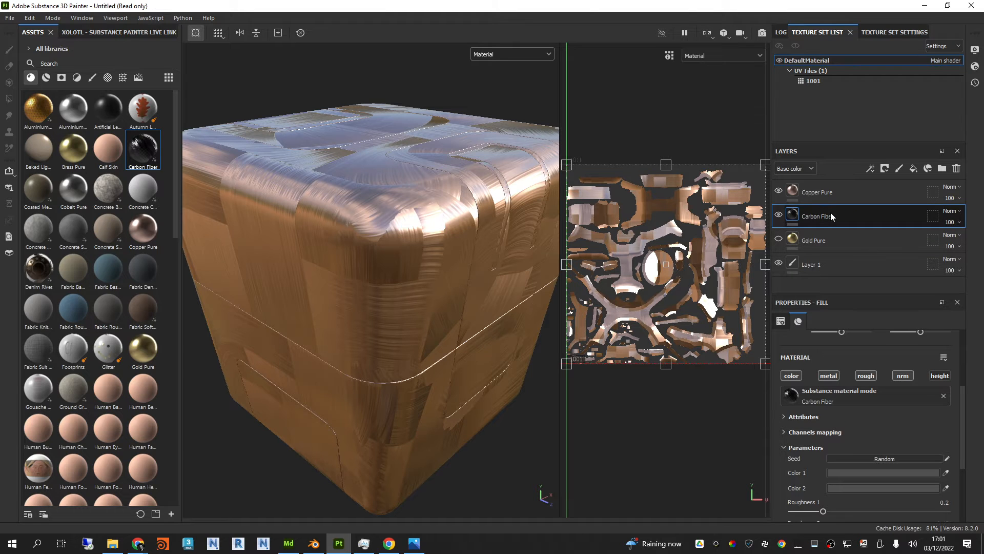
Step: Move the Gold Pure layer to the top of the stack with it visible, and select the Carbon Fiber layer
left_click_drag(827, 241, 824, 187)
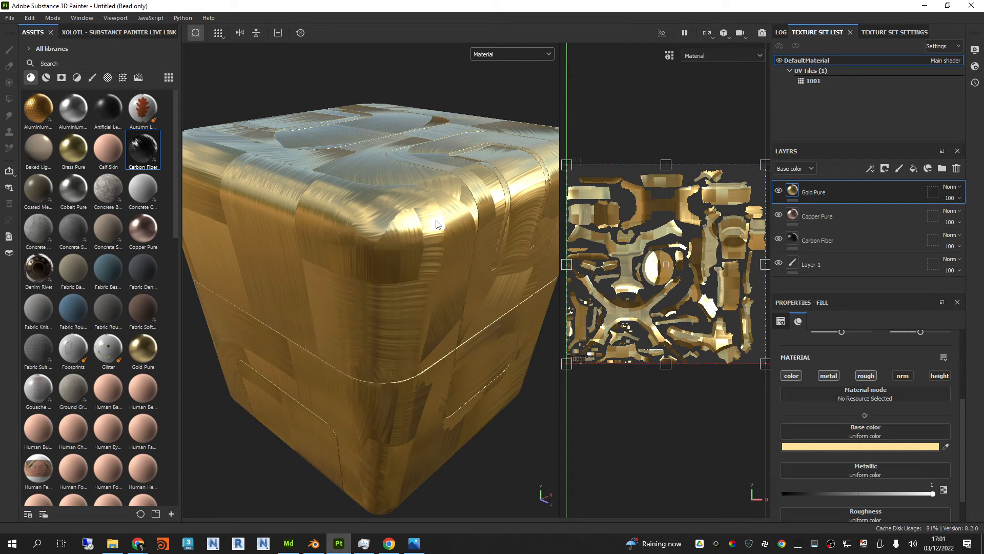
left_click_drag(445, 222, 451, 227, "alt")
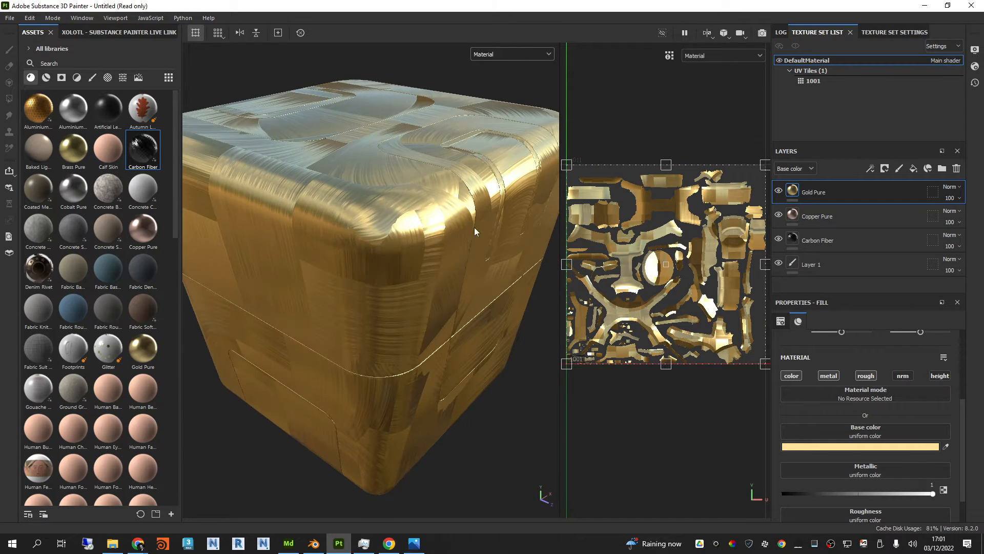
left_click(863, 239)
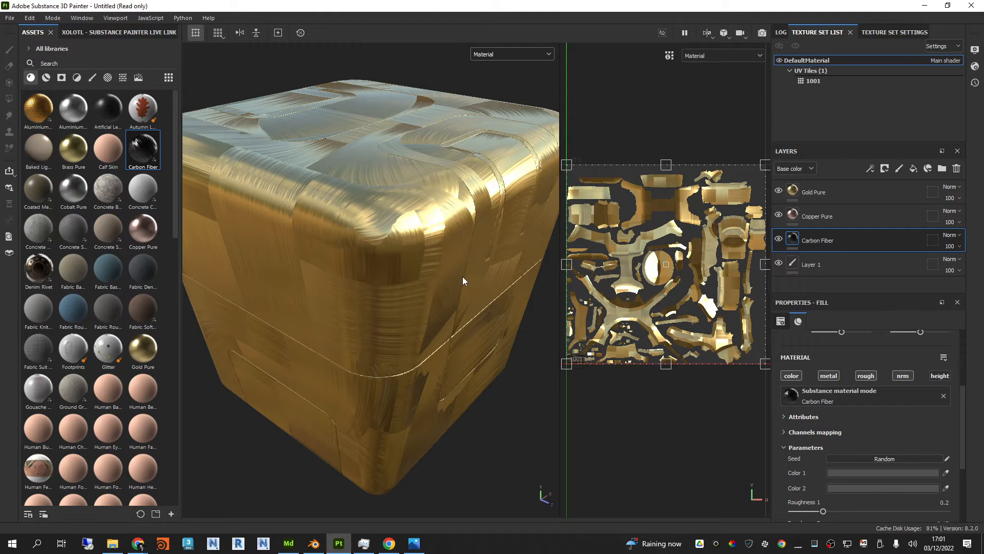
scroll(395, 217, "down", 2)
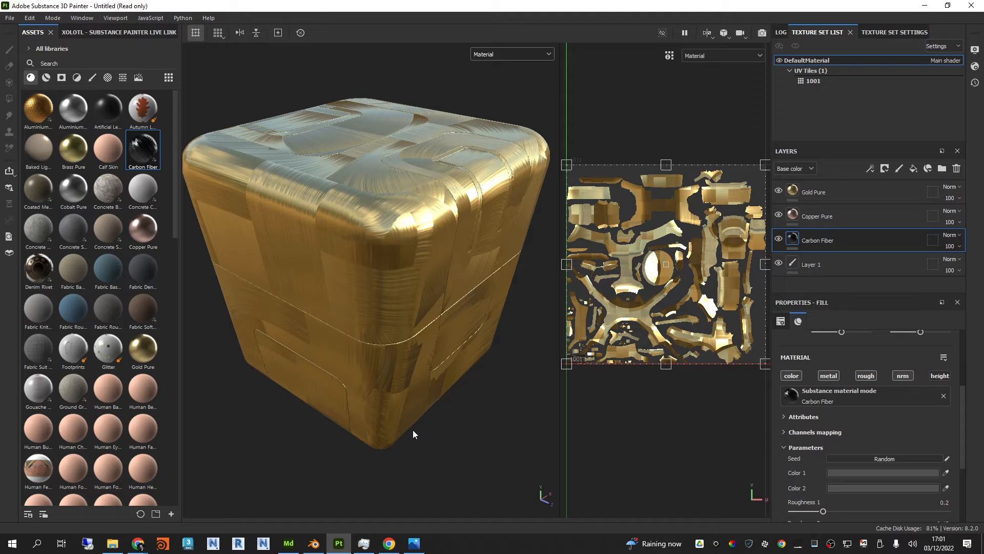
Step: Check the original box in Substance 3D Modeler, return to Painter and select the Gold Pure layer
left_click(297, 547)
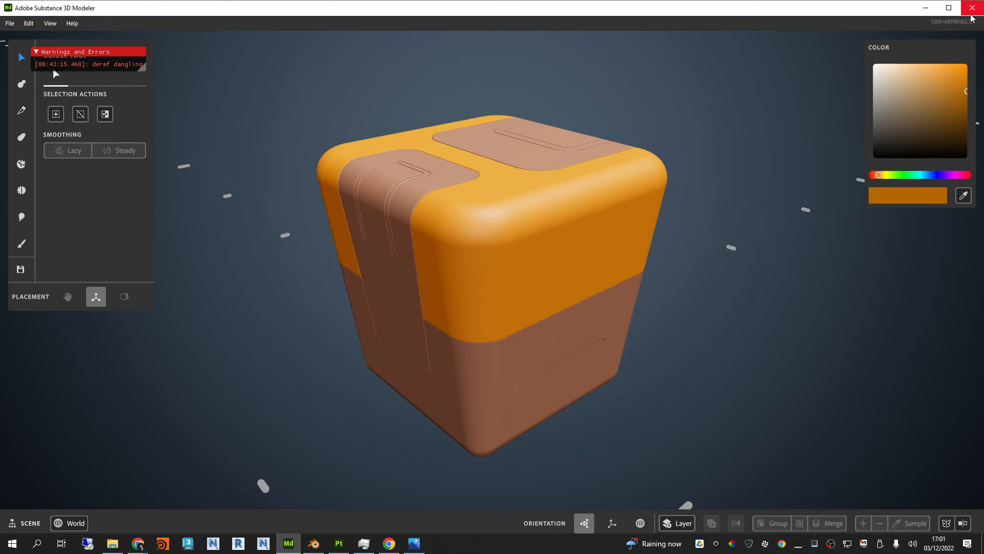
left_click(925, 8)
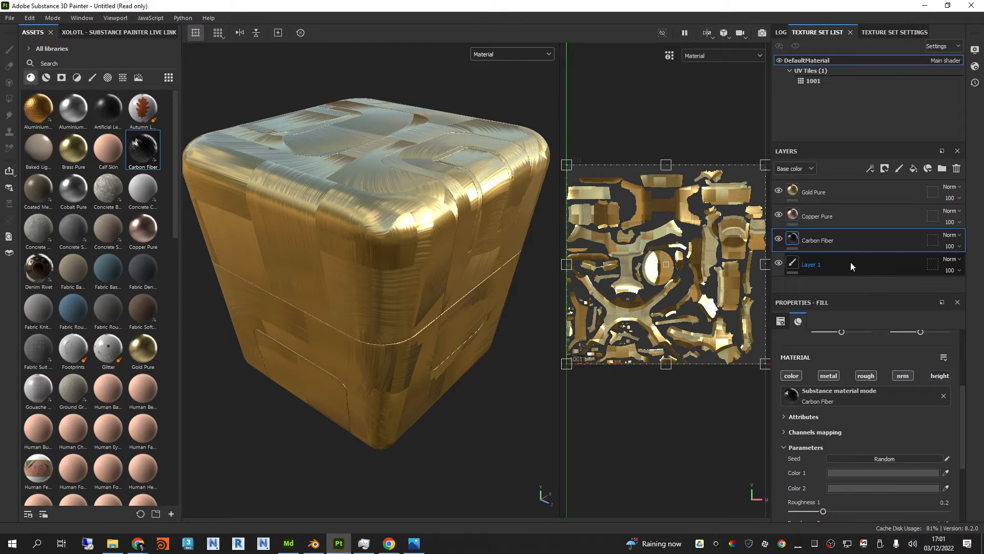
left_click(838, 191)
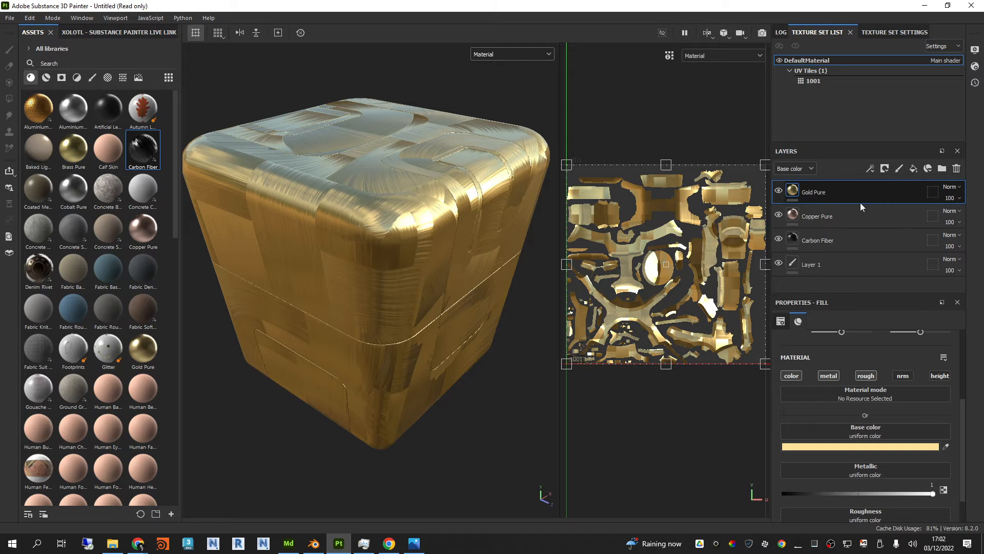
Step: Hide the Gold Pure and Copper Pure layers and review the Carbon Fiber layer's material properties
left_click(779, 190)
left_click(779, 216)
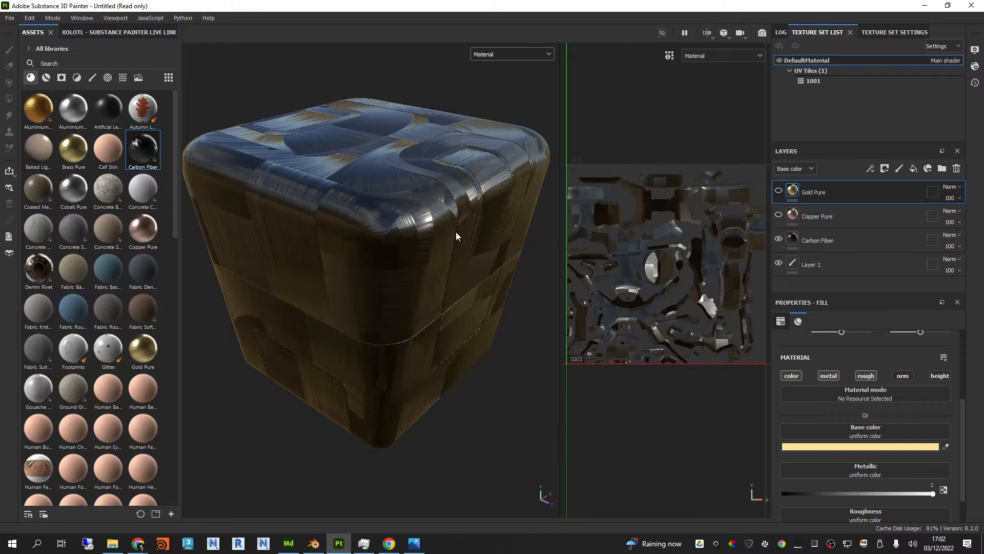
left_click(850, 241)
scroll(841, 441, "up", 3)
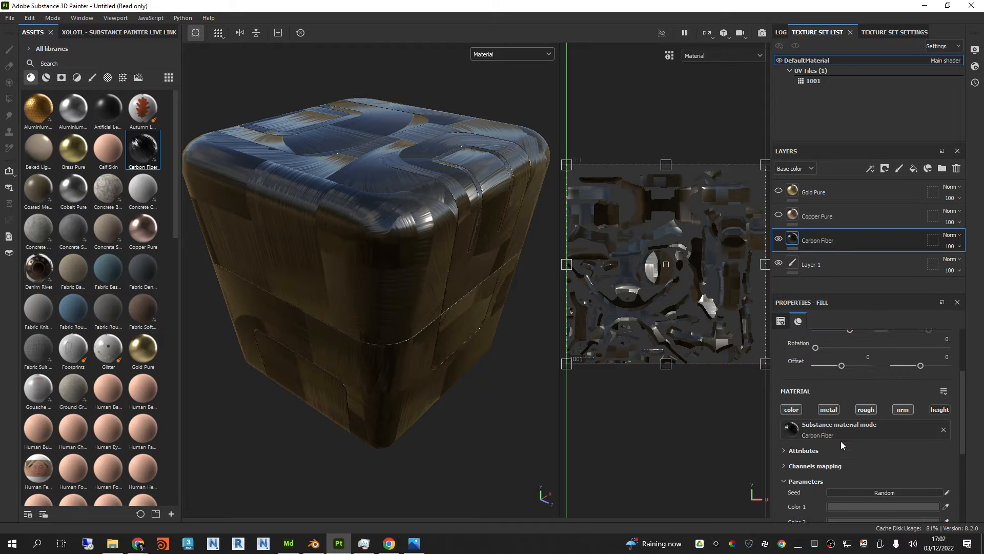
Step: Delete the Copper Pure, Carbon Fiber and Gold Pure fill layers, keeping only Layer 1
left_click(847, 220, "ctrl")
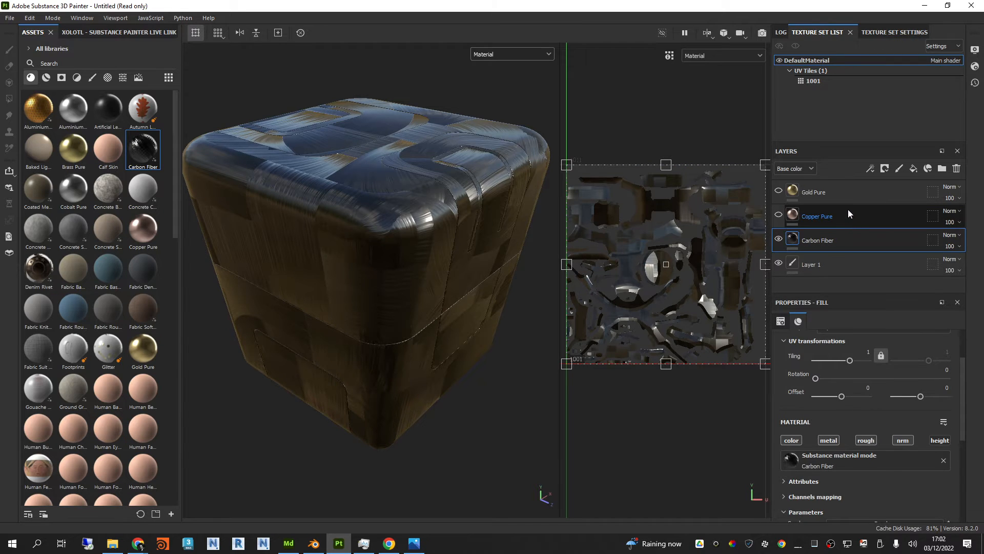
key("Delete")
left_click(847, 197)
key("Delete")
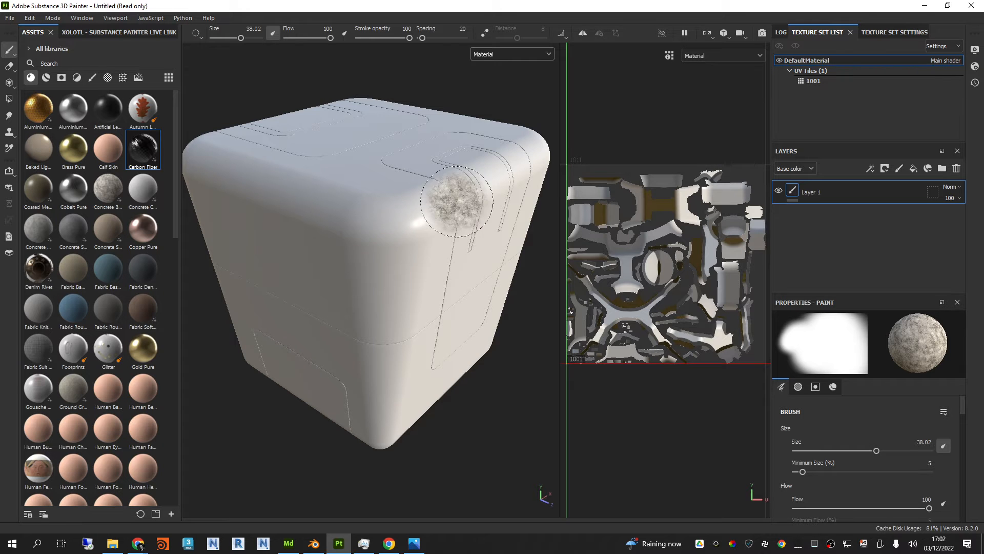
left_click_drag(288, 153, 413, 200, "alt")
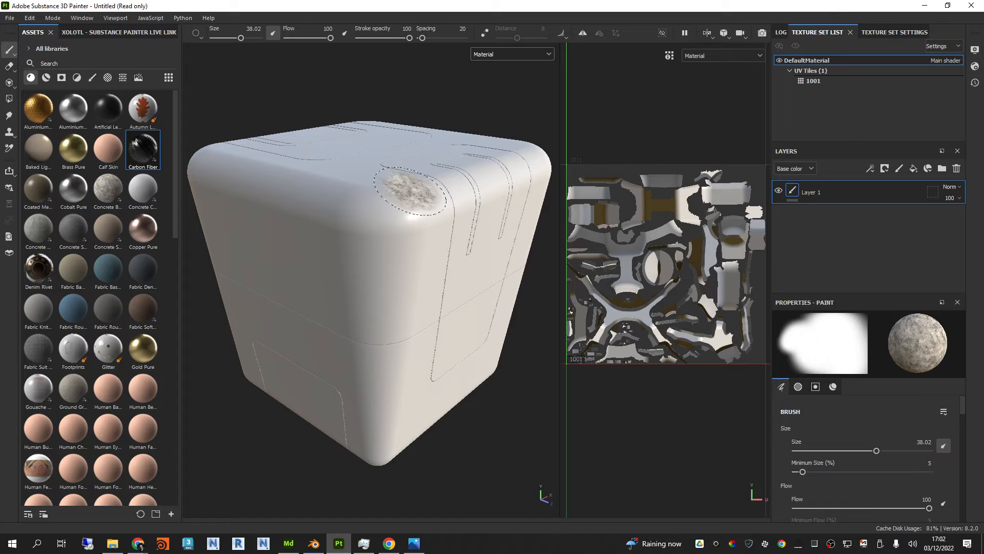
Step: Switch to Blender and start an FBX import
left_click(314, 543)
left_click(23, 19)
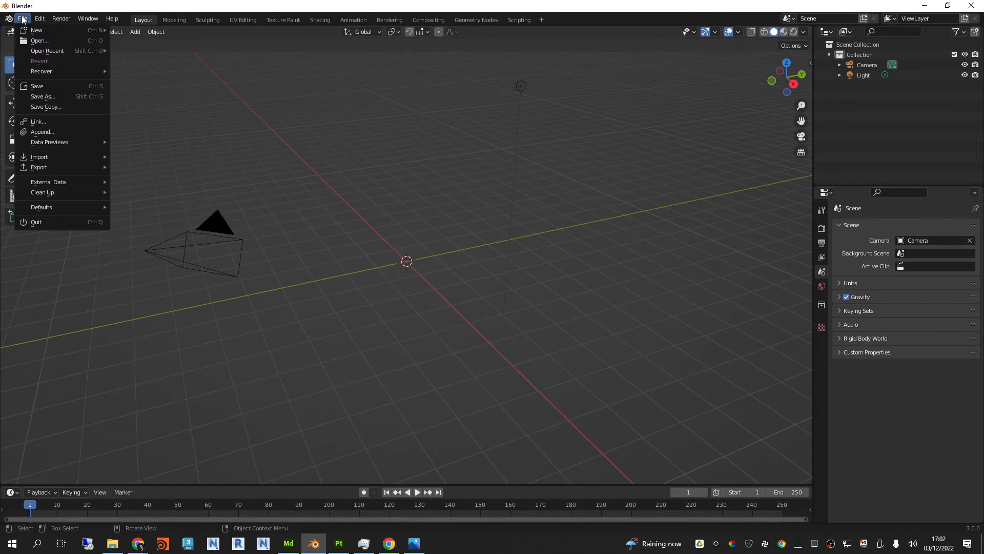
mouse_move(61, 159)
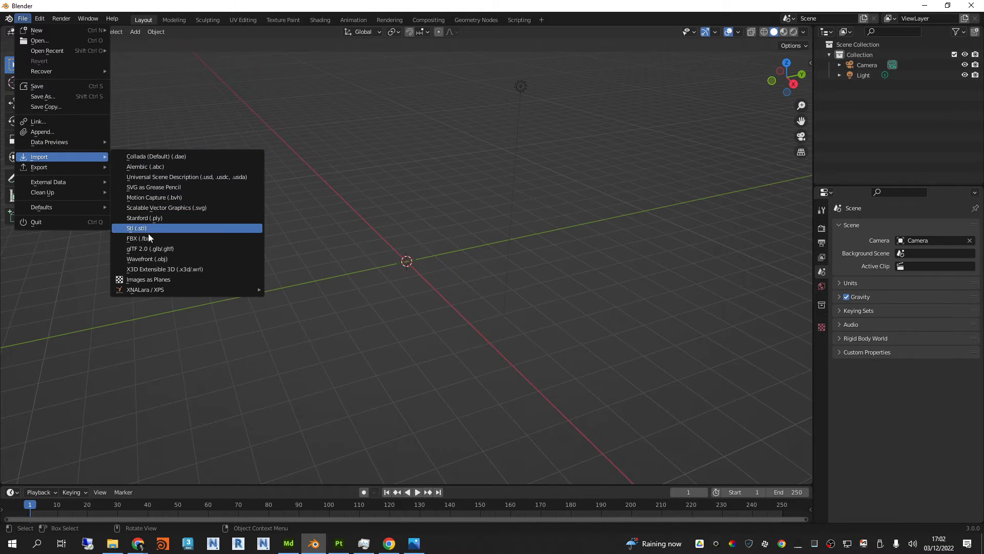
left_click(148, 238)
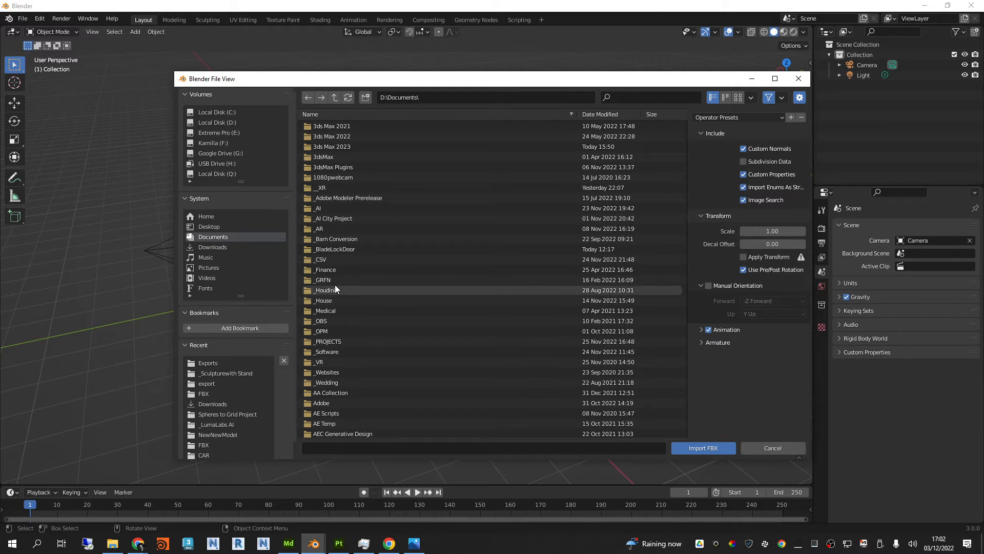
Step: Import SciFiBox2 Low.fbx from the Adobe Substance 3D Modeler Exports folder, and deselect the imported model
left_click(324, 402)
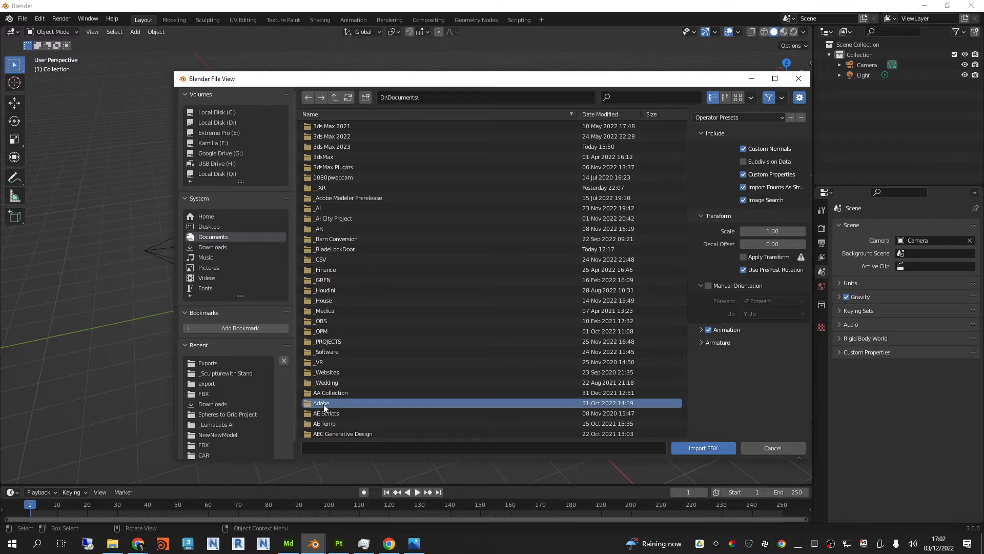
double_click(351, 402)
double_click(398, 144)
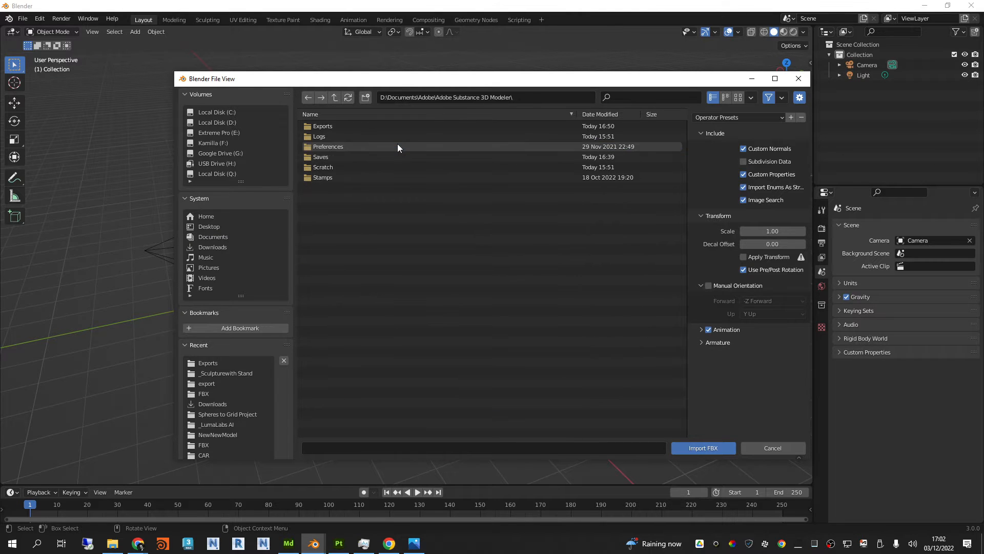
double_click(339, 126)
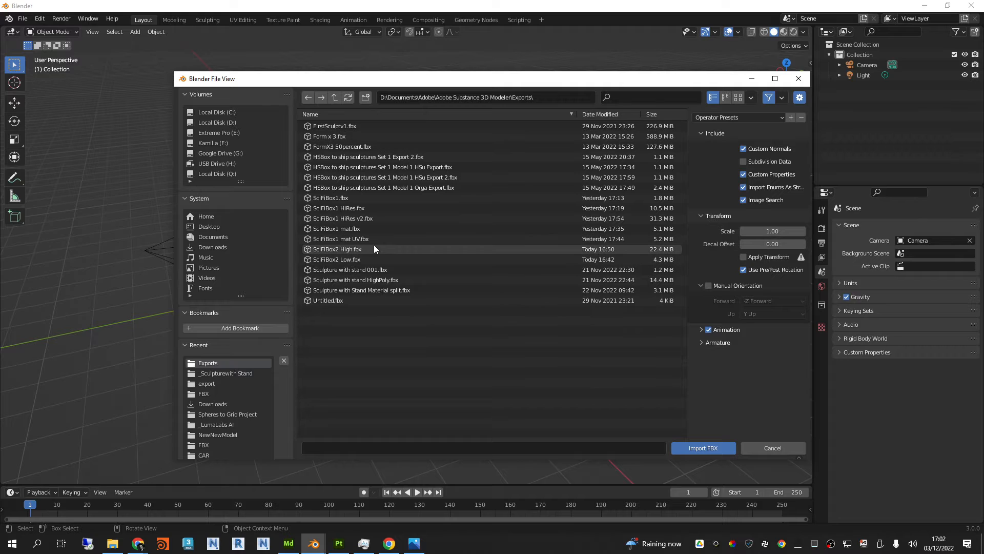
left_click(350, 258)
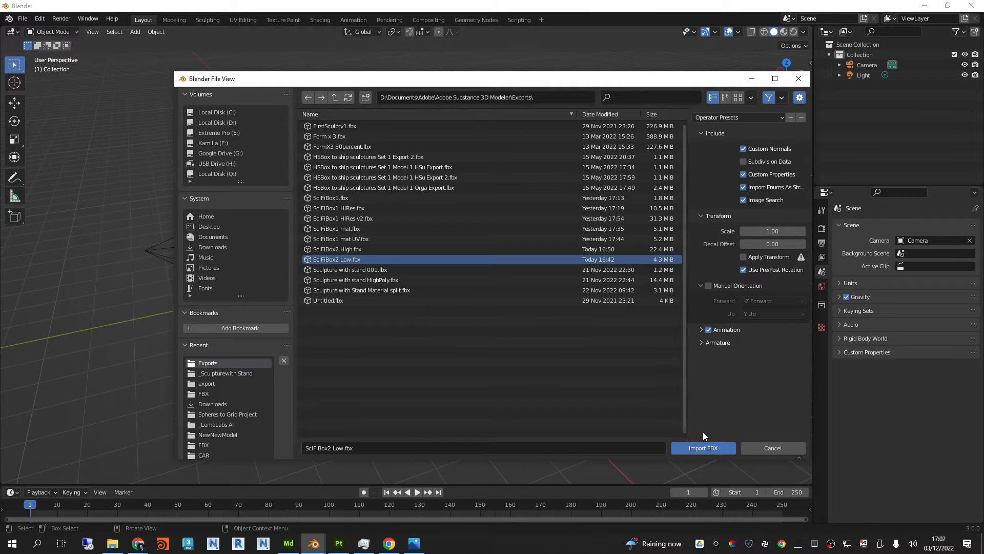
left_click(703, 449)
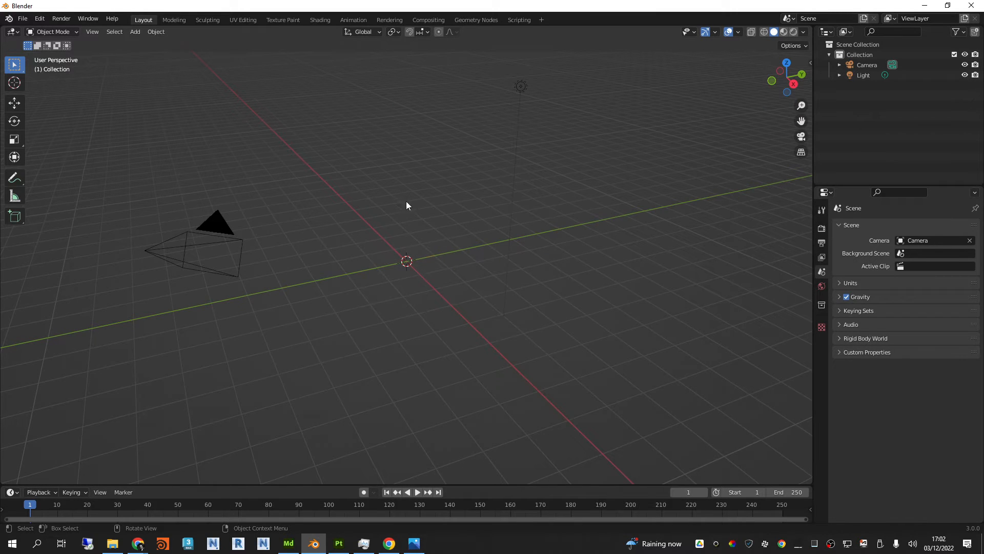
scroll(406, 267, "up", 7)
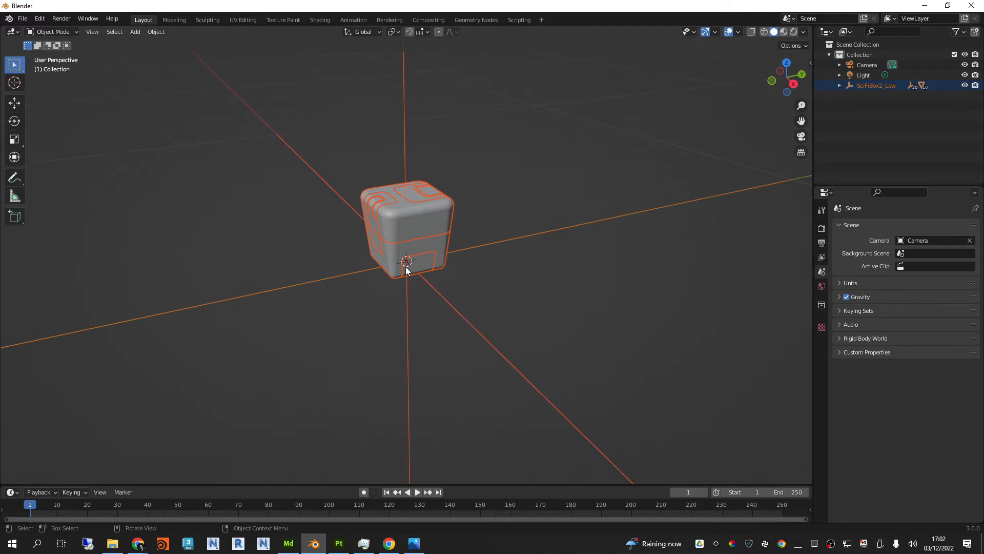
key("alt+a")
Step: Add a new material named Orange to the box's upper shell
scroll(510, 176, "up", 5)
scroll(530, 185, "down", 1)
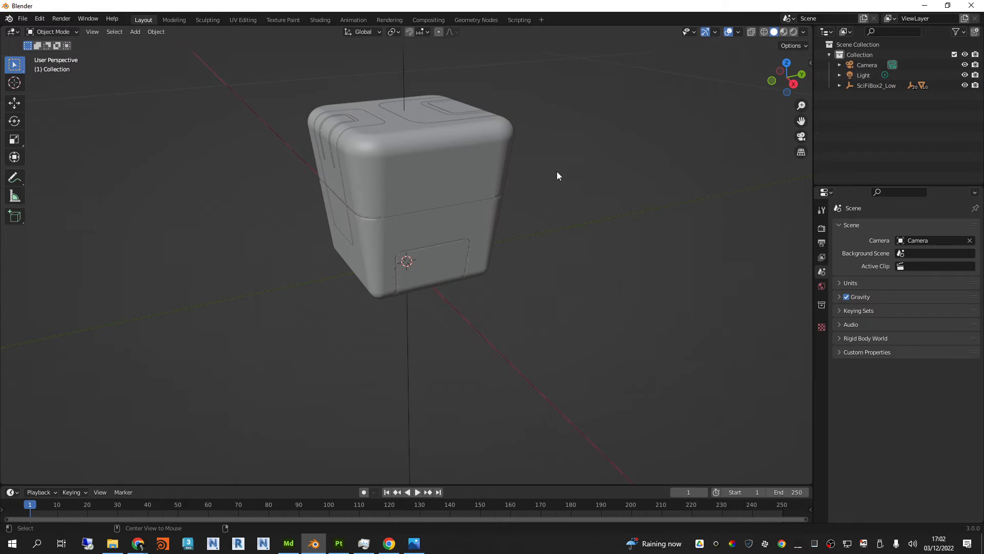
middle_click_drag(558, 175, 666, 272)
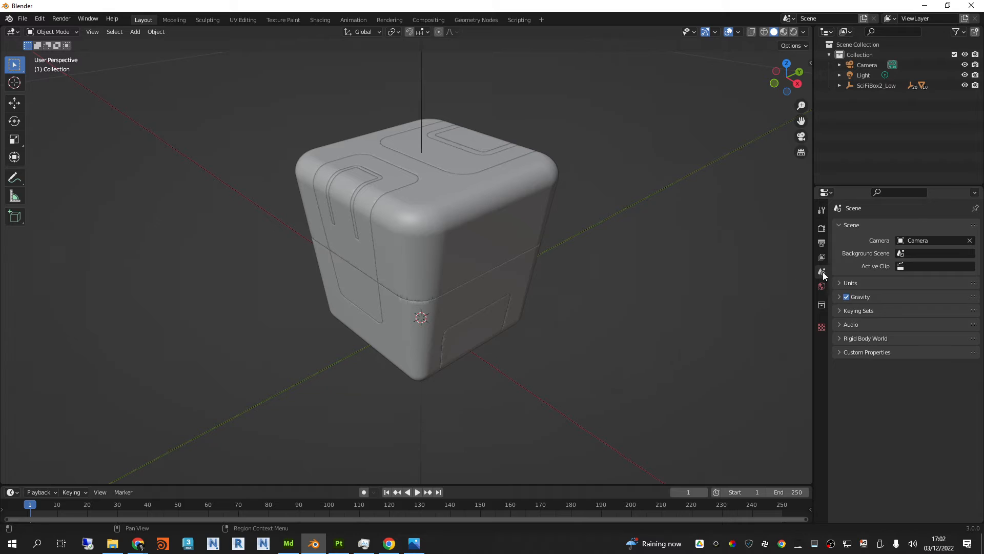
left_click(478, 199)
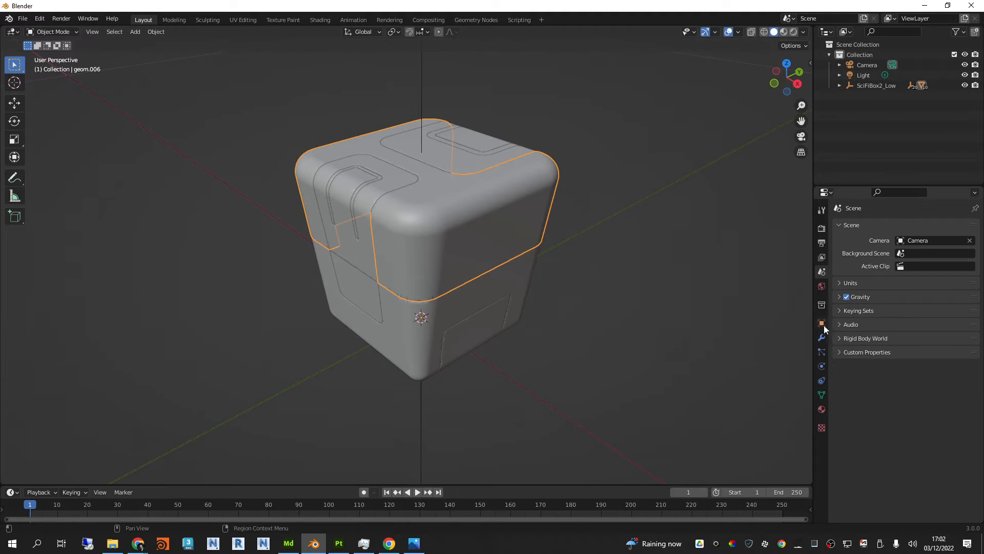
left_click(821, 409)
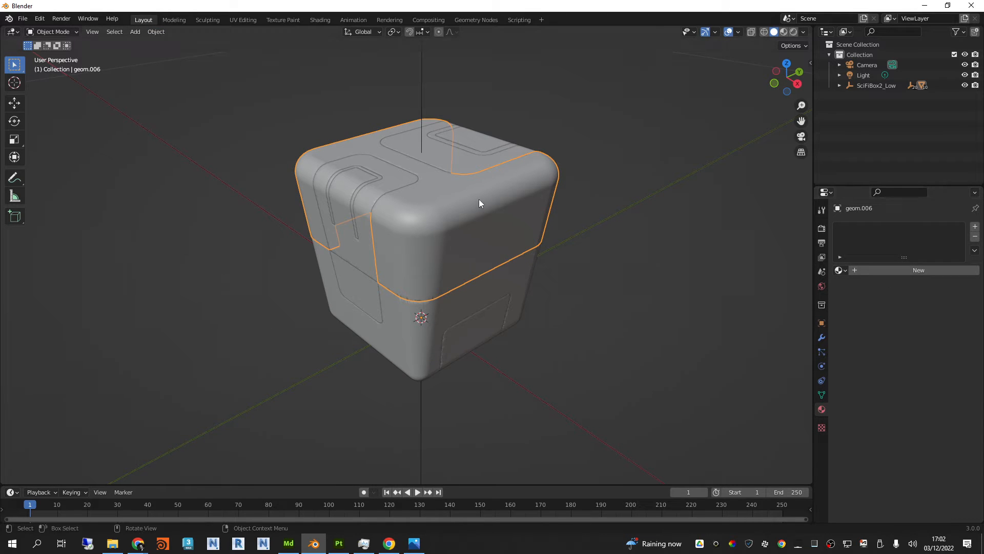
middle_click_drag(479, 200, 523, 215)
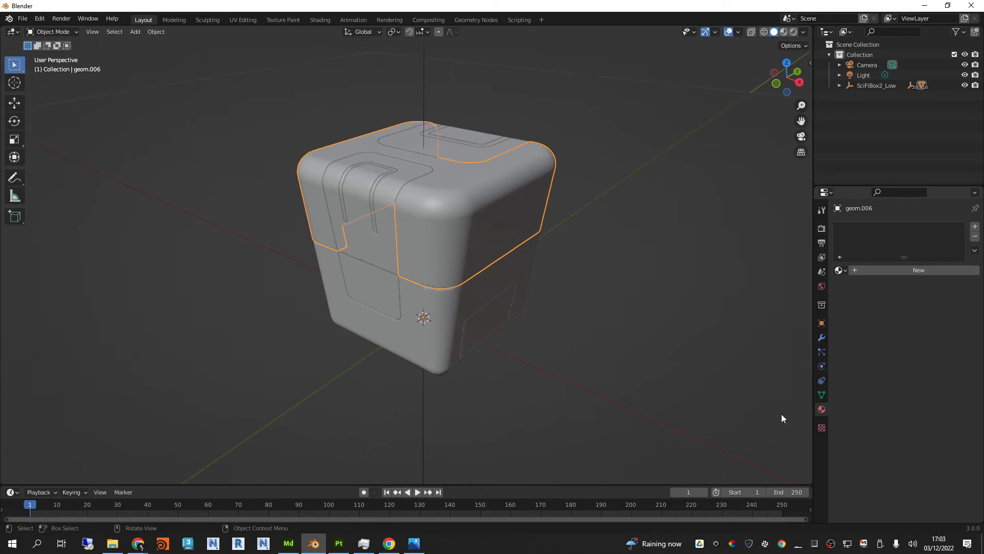
left_click(918, 272)
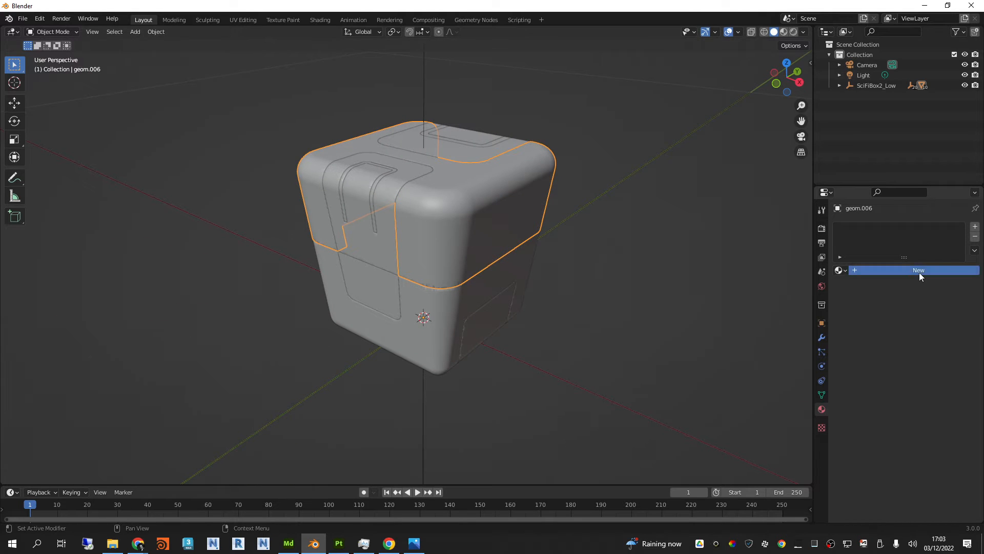
left_click(897, 269)
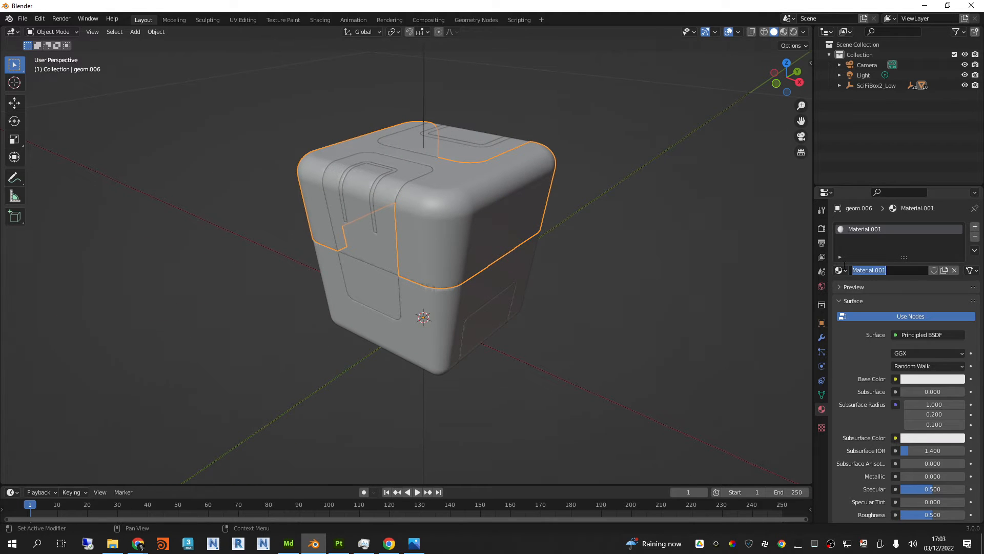
type("Orange")
key("Return")
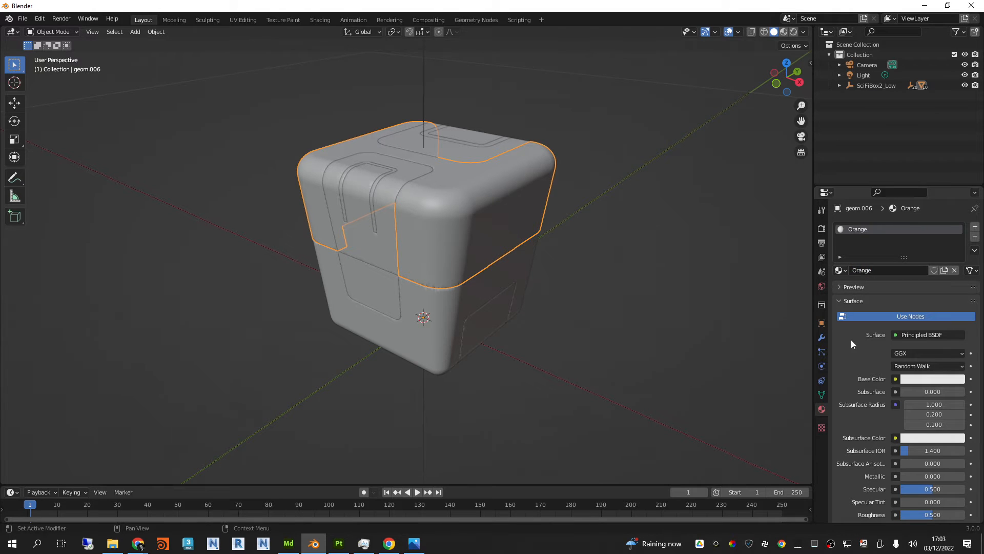
Step: Set the Orange material's base color to orange and switch the viewport to material preview shading
left_click(928, 378)
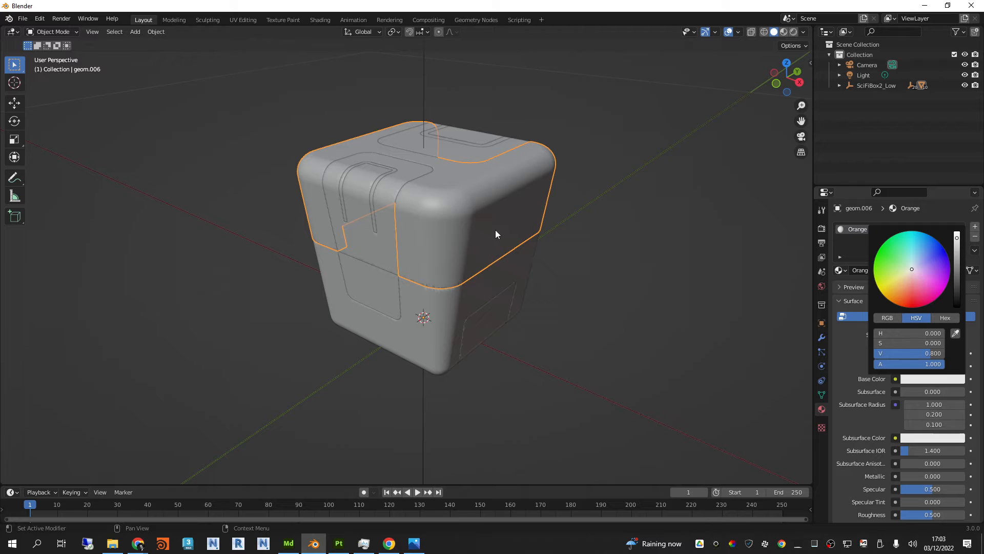
left_click(909, 300)
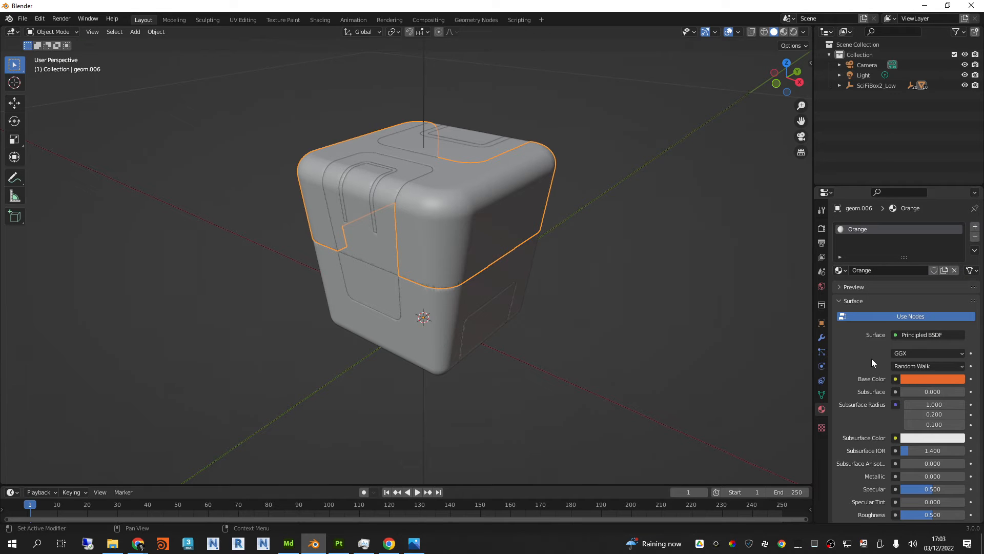
left_click(783, 33)
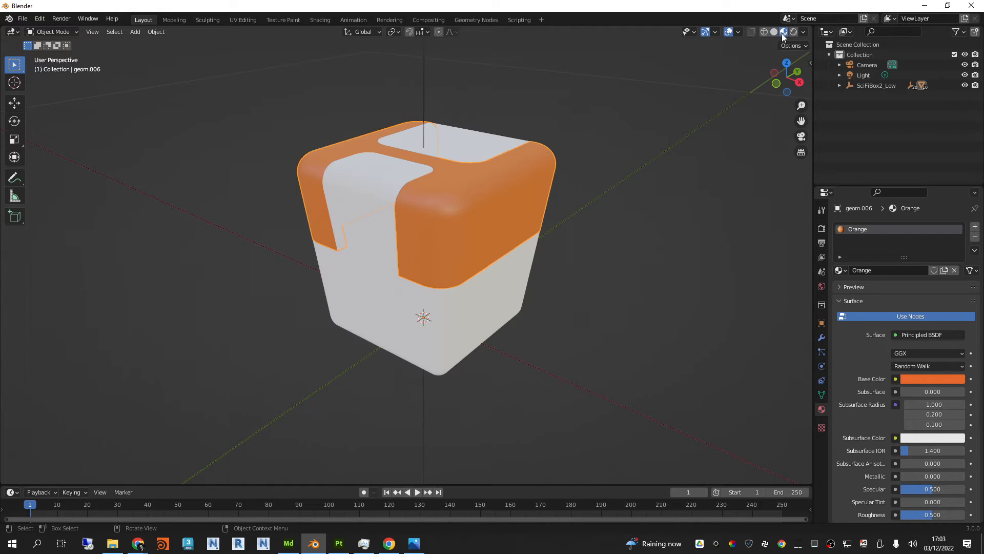
scroll(527, 169, "up", 2)
middle_click_drag(613, 197, 601, 199)
Step: Add a new material named Dark Grety to the box's lower body
left_click(650, 119)
left_click(522, 321)
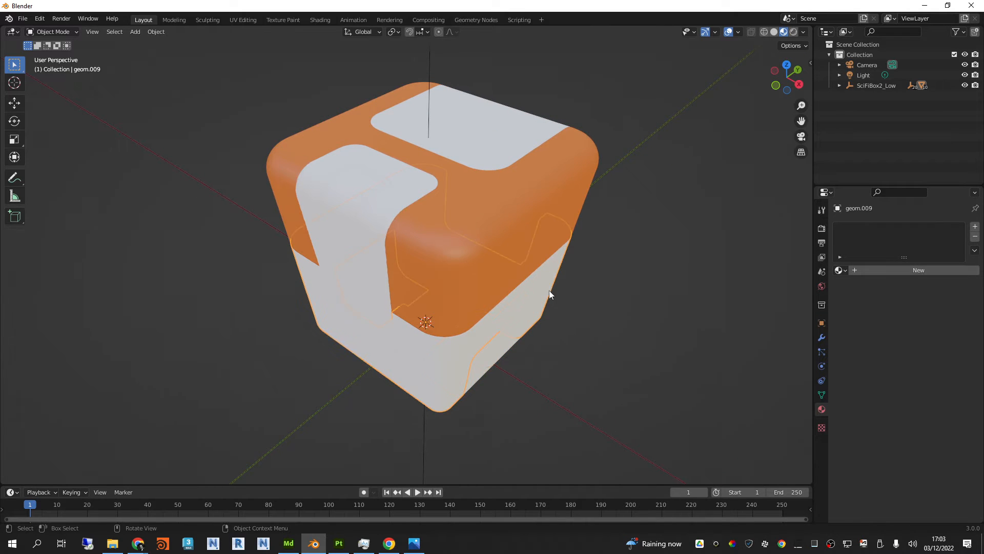
left_click(551, 276)
left_click(875, 270)
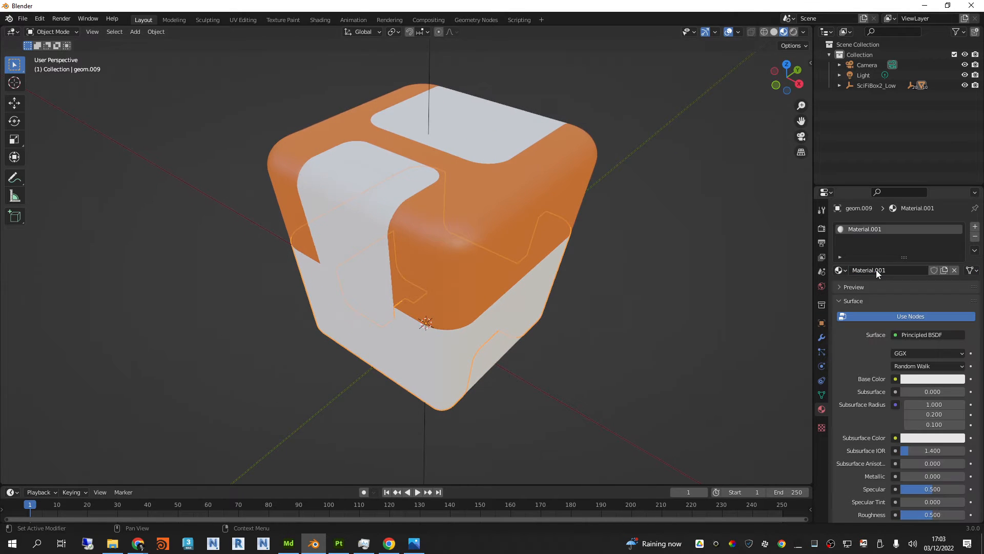
double_click(885, 270)
type("Dark Grety")
Step: Darken the lower body material's base color to a dark grey, and select the small inset panel on the lower body
left_click(916, 380)
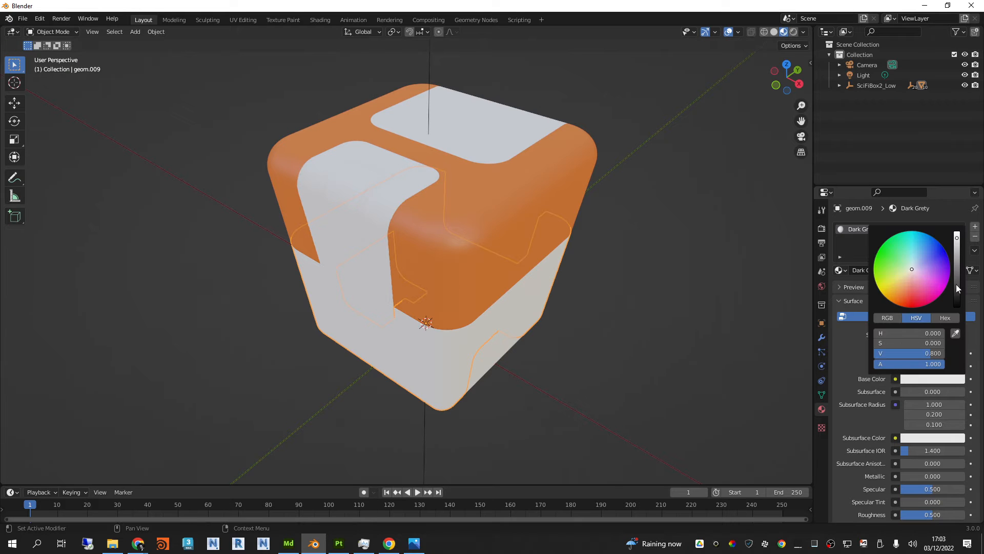
left_click_drag(956, 288, 957, 294)
middle_click_drag(638, 271, 608, 277)
left_click(513, 329)
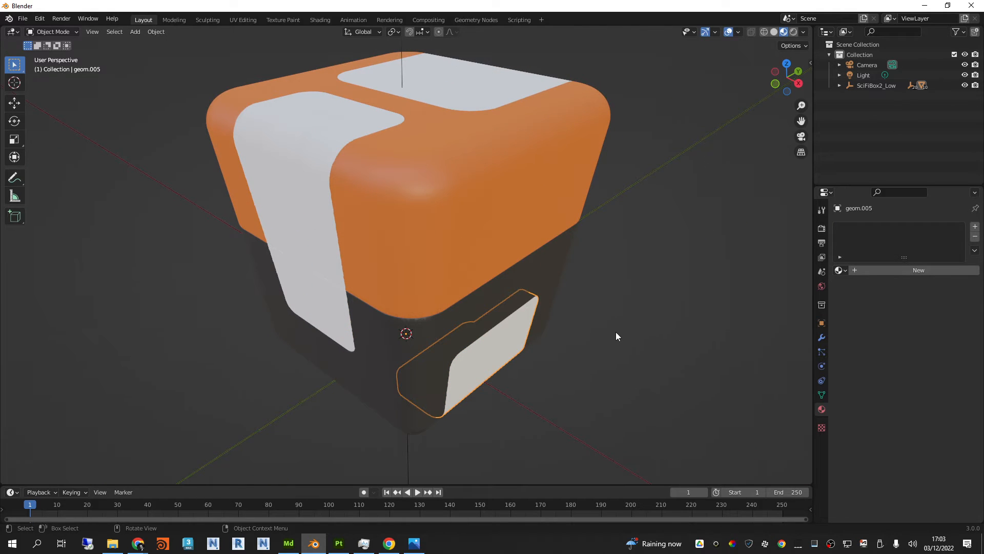
mouse_move(441, 248)
middle_mouse_down()
mouse_move(606, 231)
mouse_move(560, 258)
mouse_move(450, 234)
mouse_move(437, 241)
mouse_move(451, 233)
middle_mouse_up()
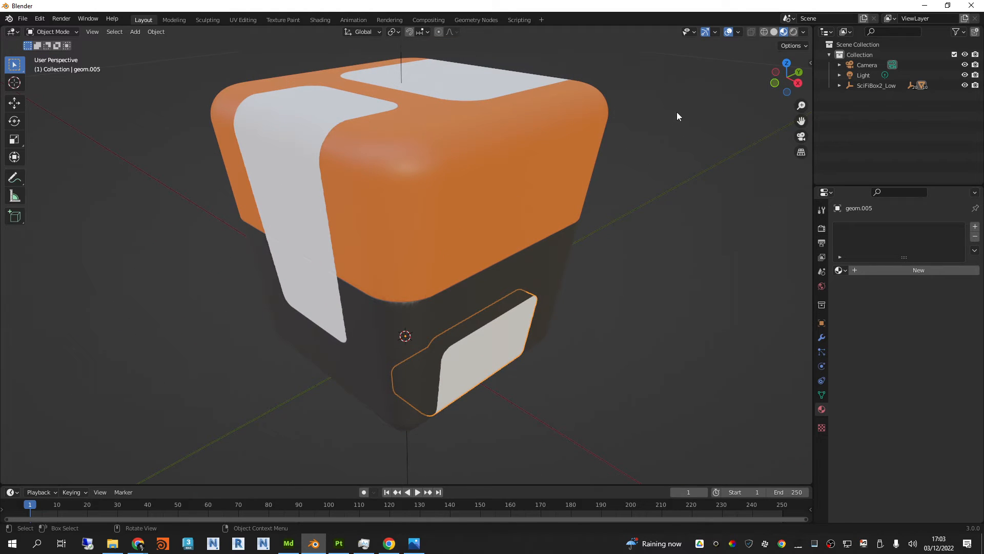
Step: Switch to Substance 3D Painter and paint Brass Pure onto the box near its upper corner with the Fracture brush, found by searching "particle"
left_click(340, 544)
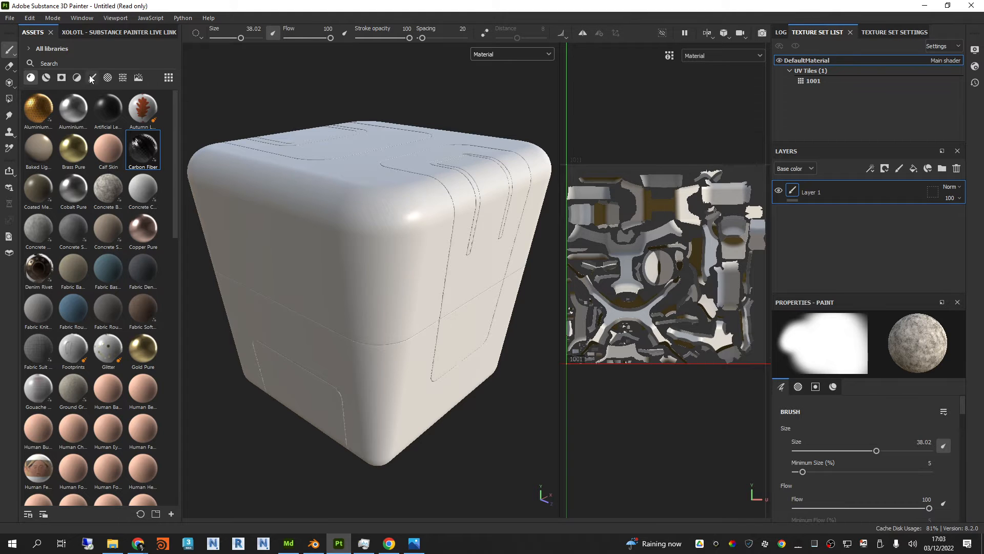
left_click(76, 143)
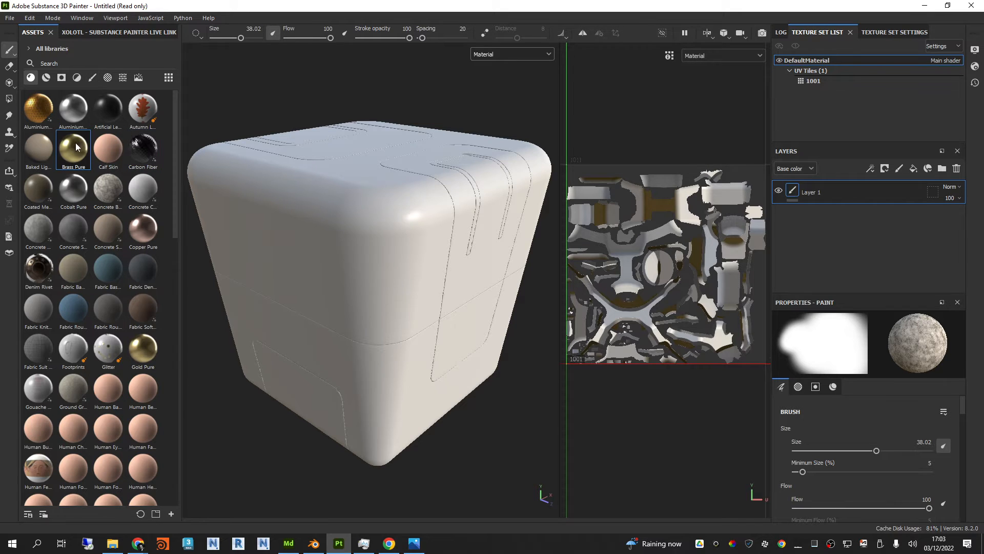
left_click(92, 78)
left_click(98, 63)
type("pa")
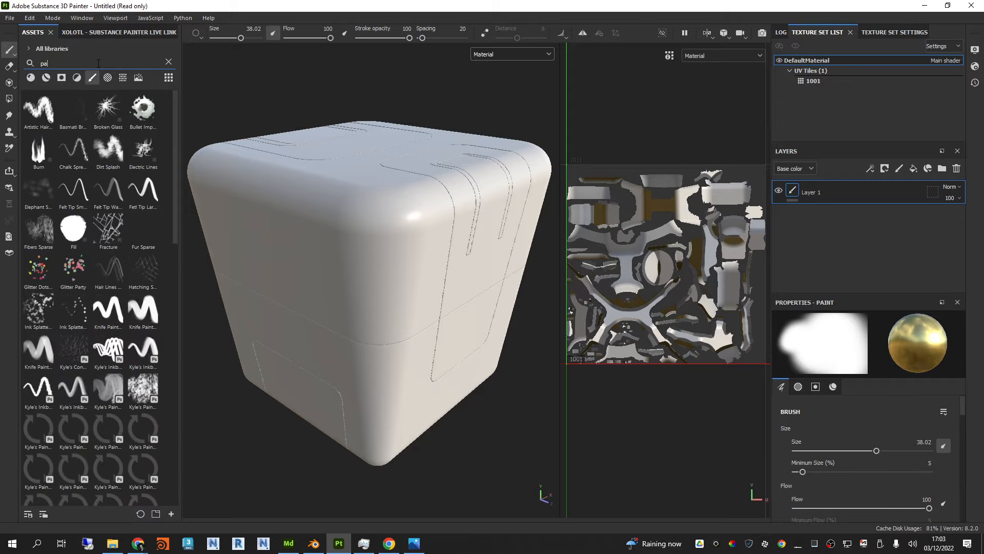
type("rticle")
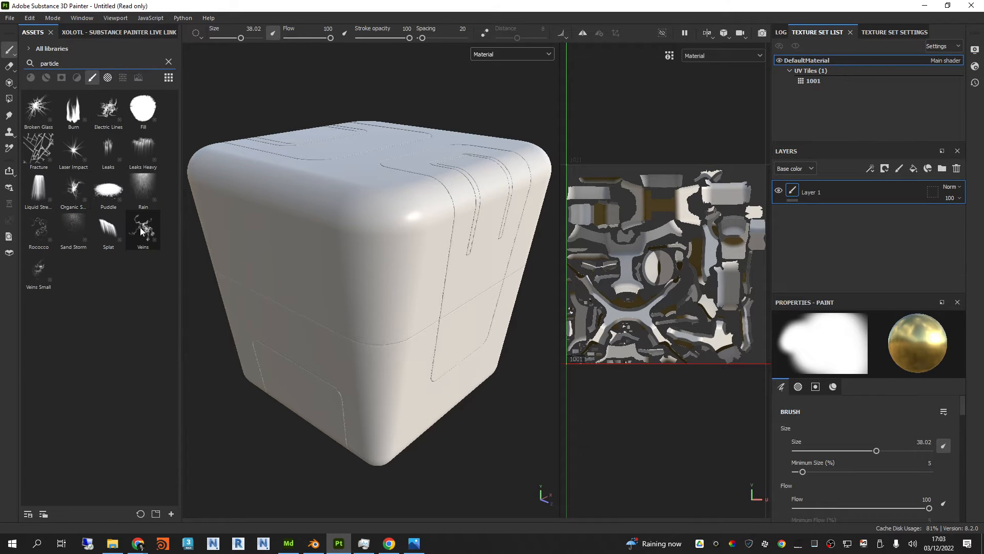
left_click(39, 149)
mouse_move(409, 233)
left_mouse_down("alt")
mouse_move(416, 237)
mouse_move(390, 235)
mouse_move(453, 235)
mouse_move(385, 212)
left_mouse_up("alt")
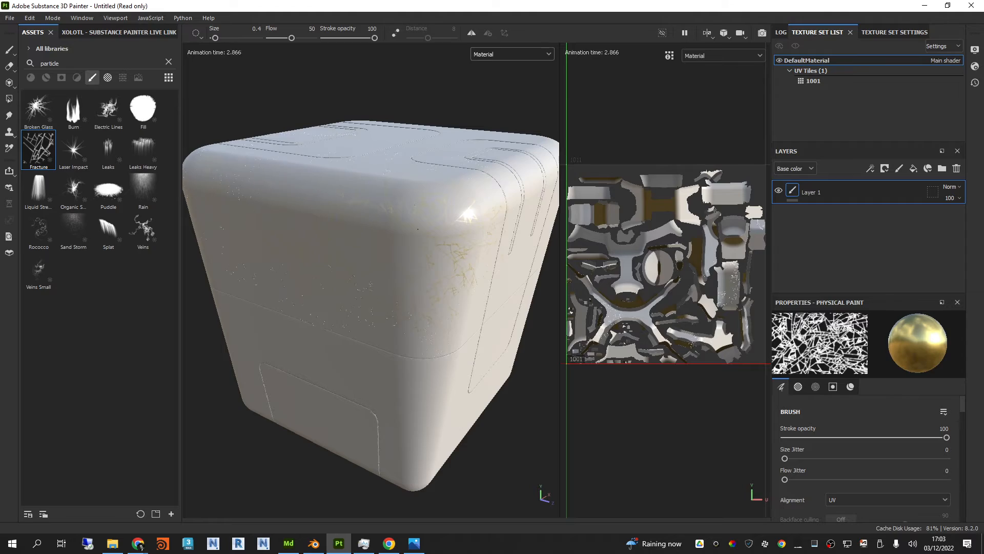
Step: Examine the brass fracture lines around the box's upper corner and sides up close
mouse_move(417, 229)
right_mouse_down("shift")
mouse_move(462, 227)
mouse_move(403, 228)
right_mouse_up("shift")
left_click_drag(375, 248, 422, 221, "alt")
right_click_drag(404, 231, 430, 249, "alt")
left_click_drag(397, 261, 429, 272, "alt")
middle_click_drag(412, 280, 520, 270, "alt")
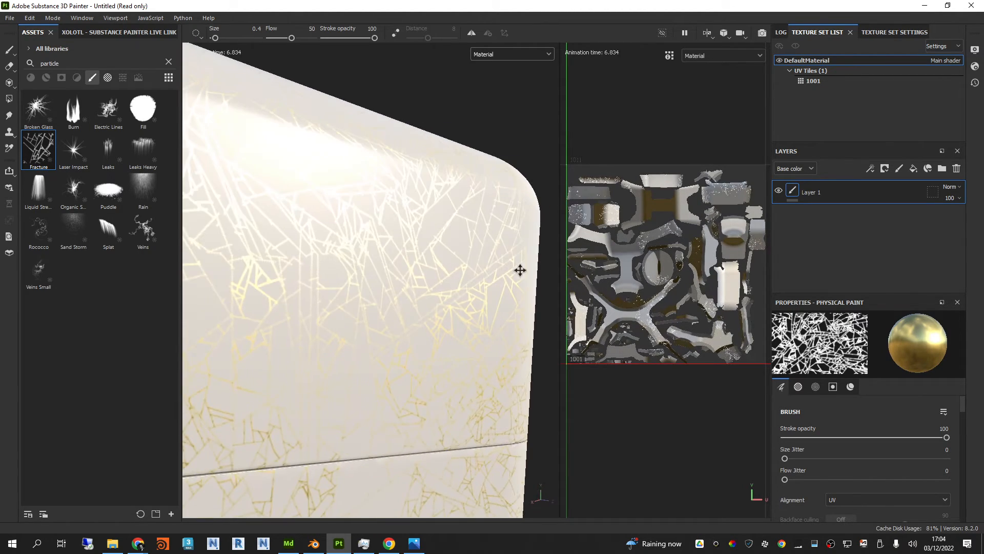
left_click_drag(521, 270, 416, 279, "alt")
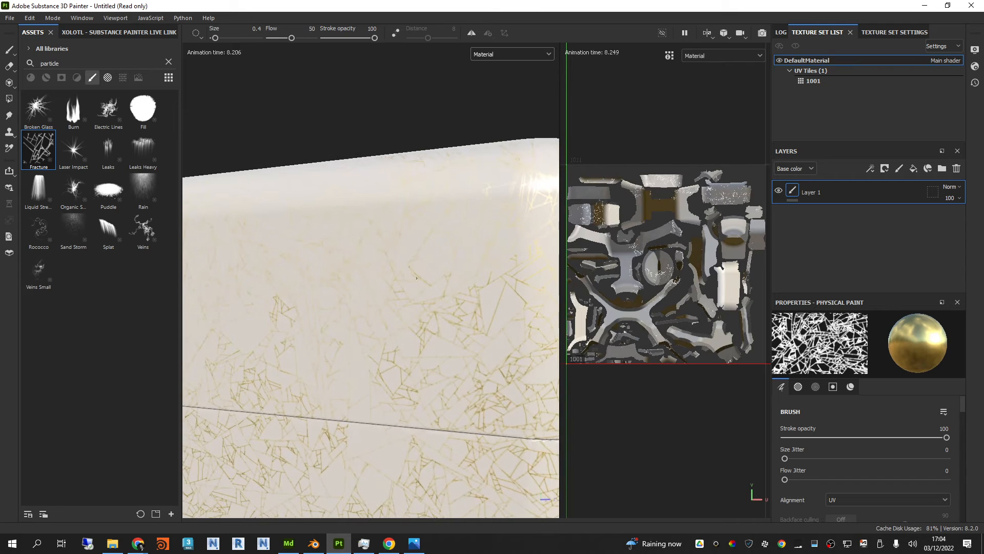
Step: Add the Artificial Leather material as a fill layer beneath Layer 1, and delete the fracture-painted Layer 1
left_click(46, 76)
left_click(168, 62)
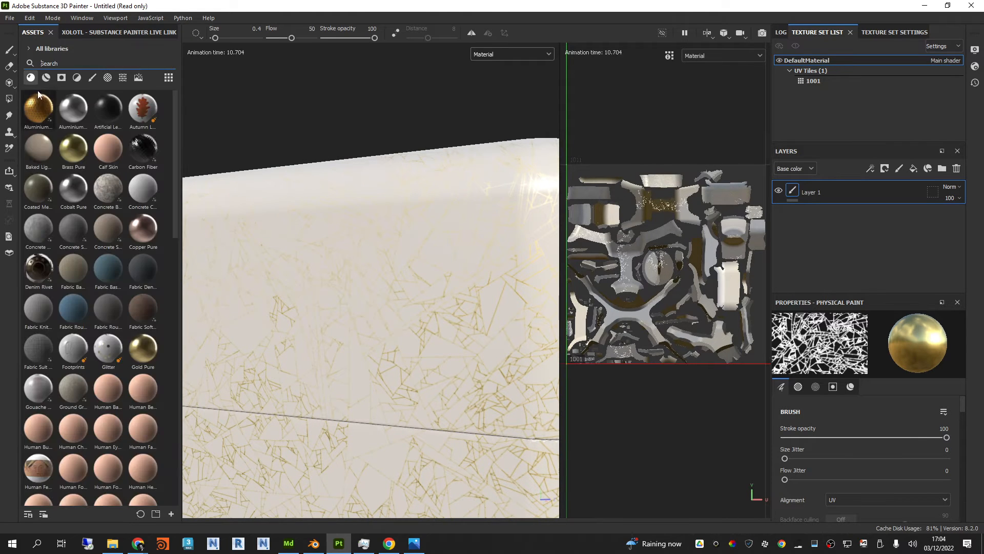
left_click_drag(110, 114, 828, 232)
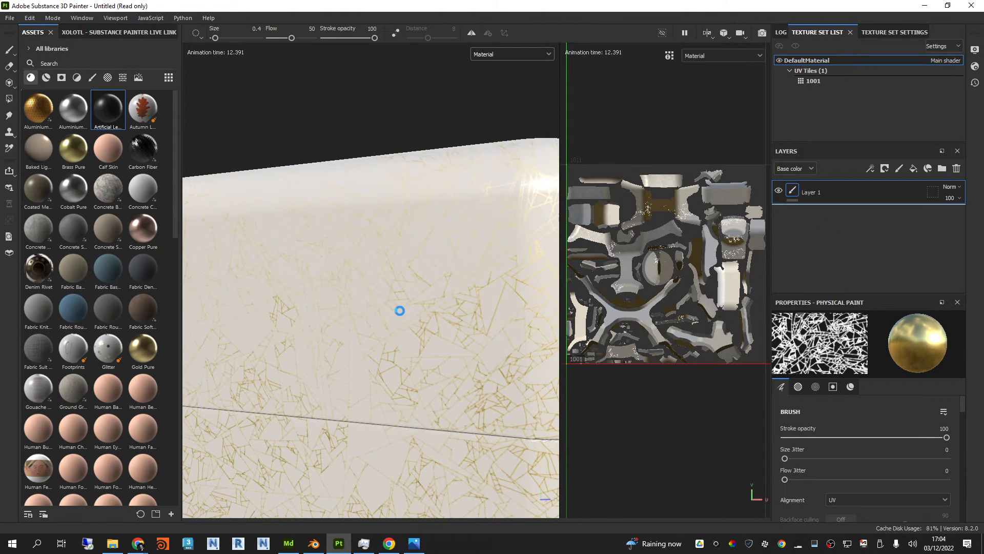
left_click_drag(400, 310, 397, 299)
left_click_drag(418, 245, 479, 308, "alt")
scroll(323, 303, "down", 5)
left_click(844, 194)
key("Delete")
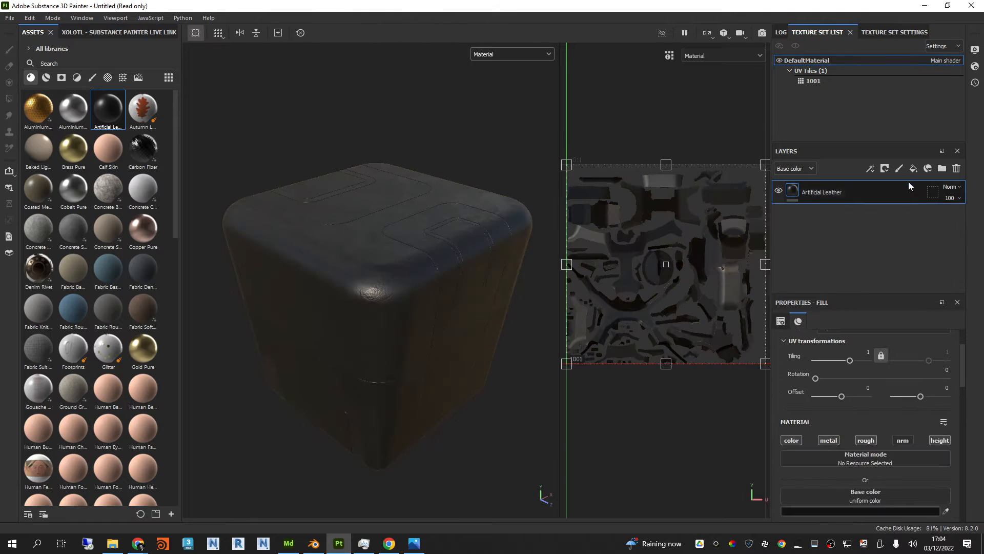
Step: Add a paint layer above Artificial Leather and paint brass tendrils on an upper corner with the organic particle brush, found by searching "partic"
left_click(899, 169)
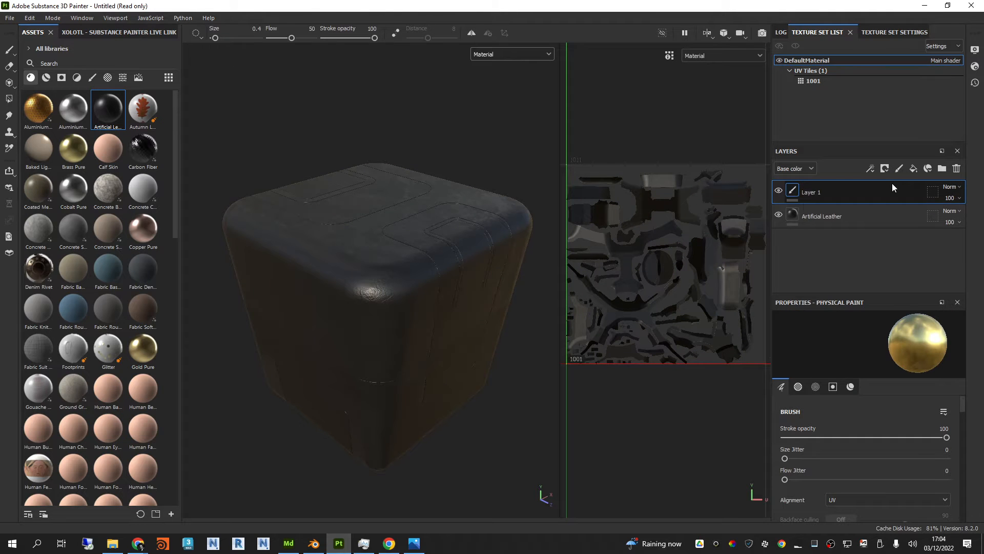
left_click(90, 78)
left_click(78, 60)
type("partic")
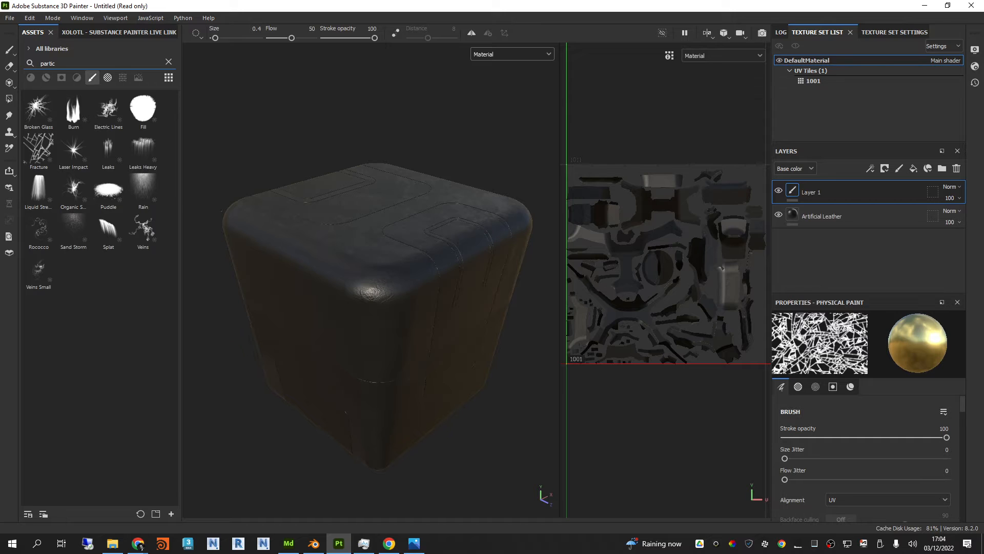
left_click(73, 189)
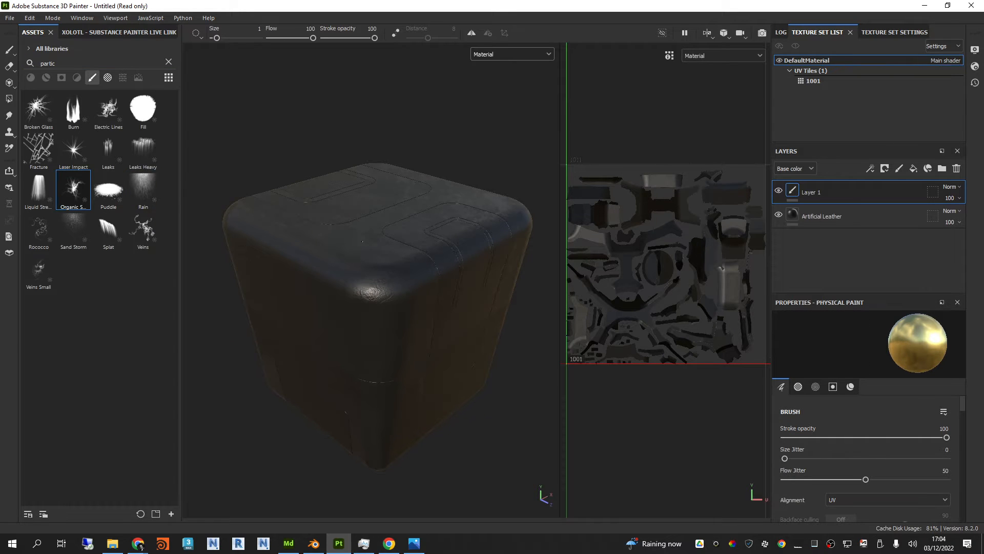
mouse_move(383, 326)
left_mouse_down()
mouse_move(314, 242)
mouse_move(324, 237)
left_mouse_up()
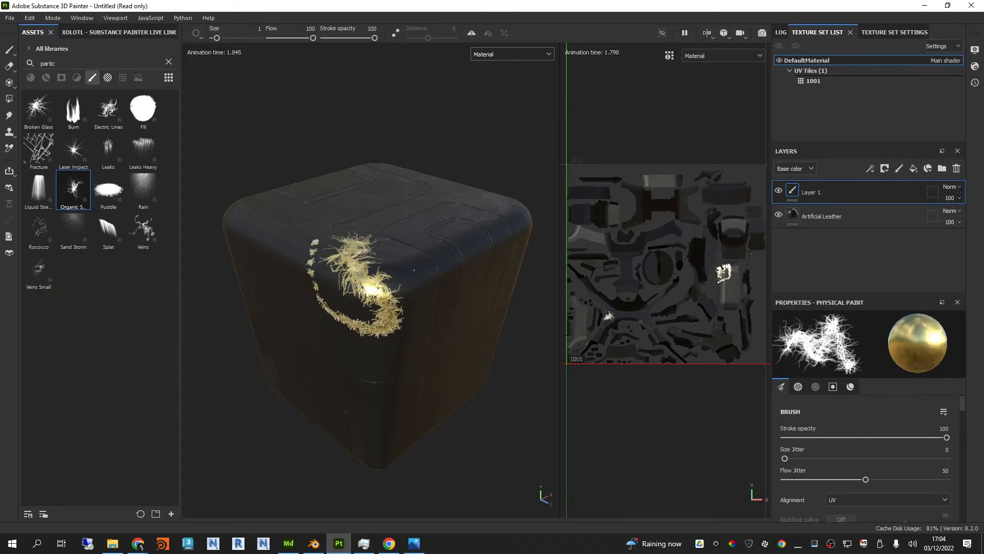
scroll(416, 270, "up", 4)
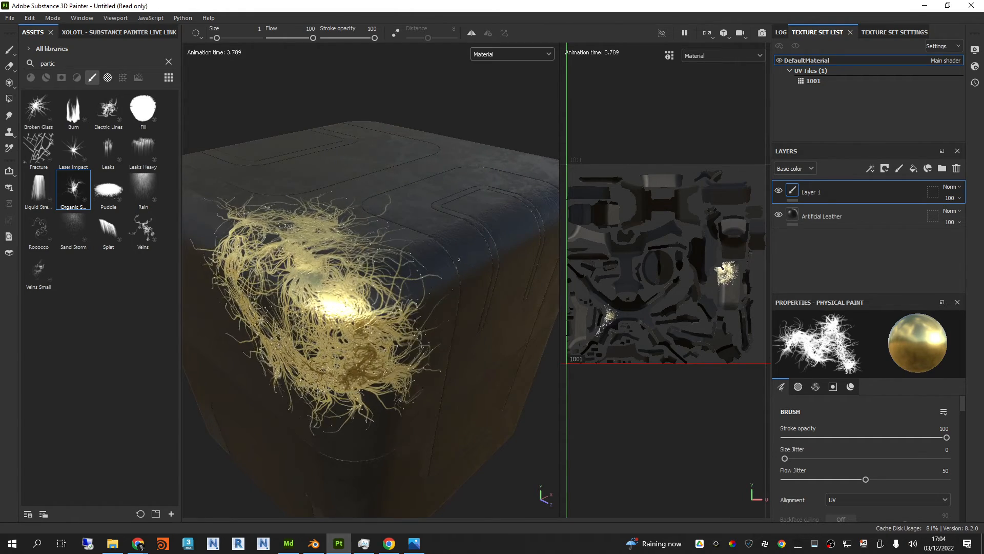
left_click_drag(415, 269, 453, 243, "alt")
scroll(447, 264, "down", 3)
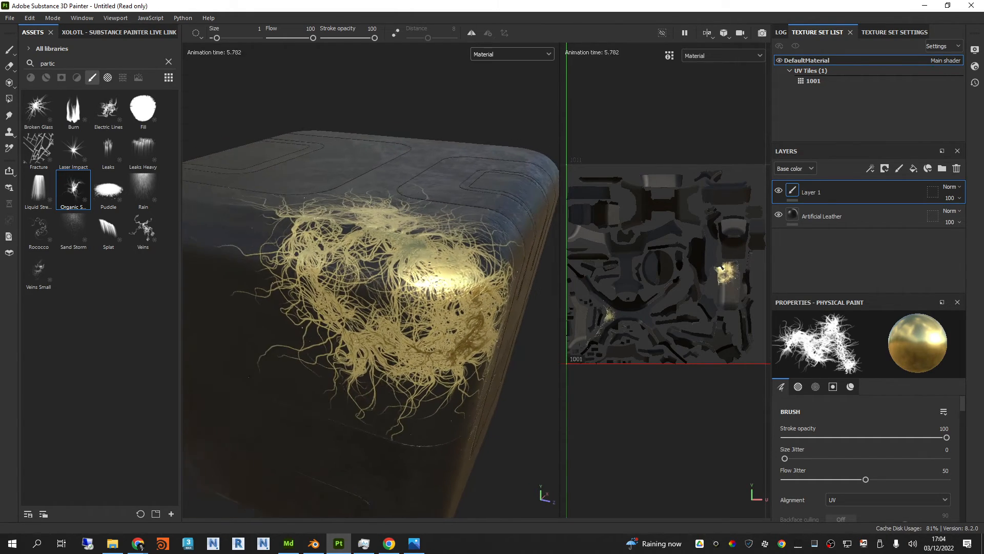
left_click_drag(328, 261, 447, 283, "alt")
scroll(378, 270, "down", 2)
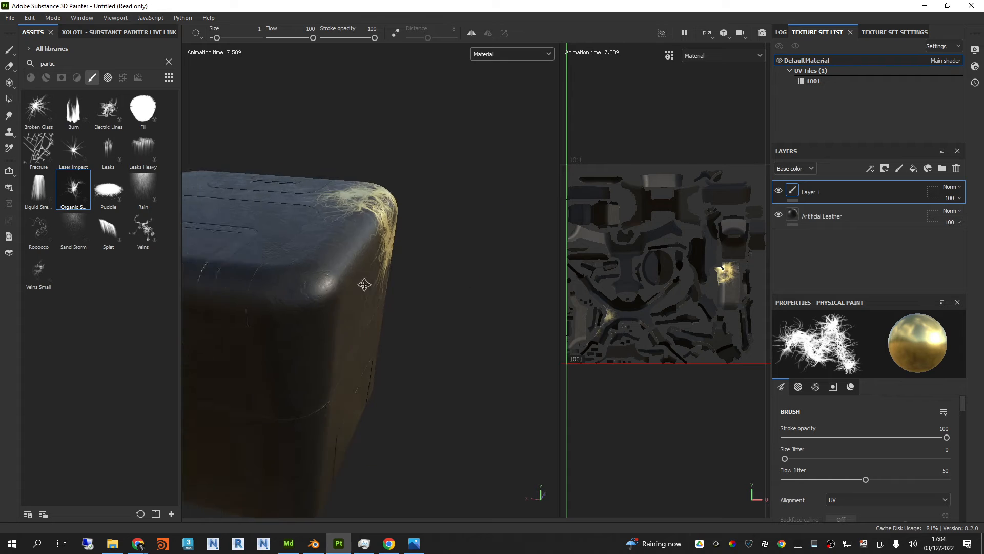
Step: Paint brass veins around another upper corner and along the adjoining edge with the Veins brush
middle_click_drag(365, 283, 426, 272, "alt")
scroll(441, 273, "up", 1)
left_click_drag(442, 273, 405, 284, "alt")
left_click(143, 229)
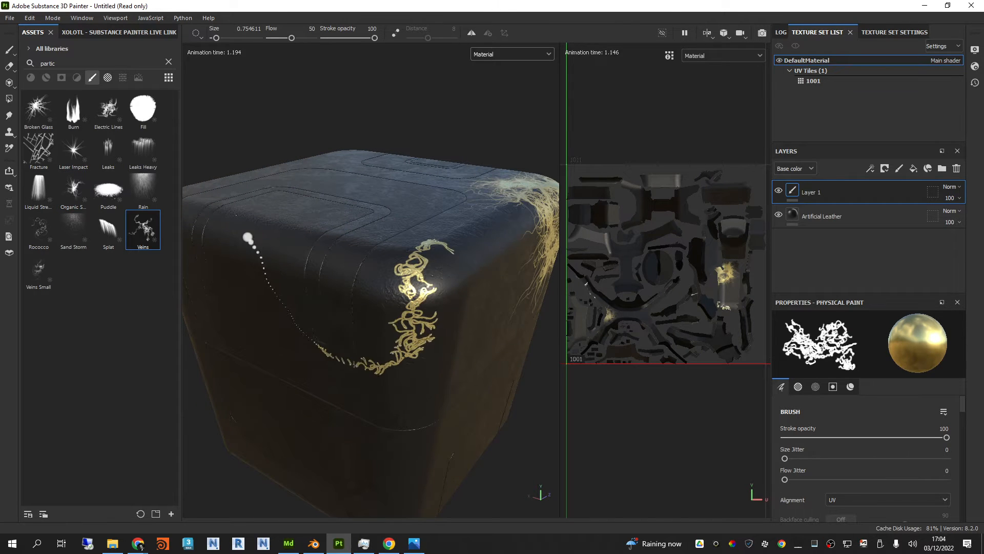
Step: Paint fine brass curls across the box's top face with the Rococco particle brush
left_click(38, 228)
left_click_drag(359, 308, 425, 354, "alt")
left_click(384, 242)
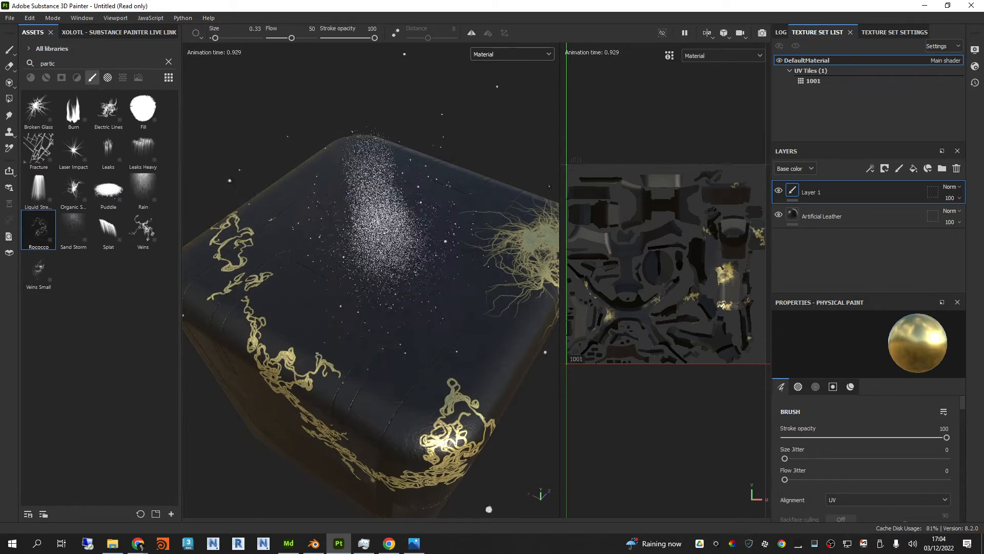
left_click_drag(385, 242, 451, 221, "alt")
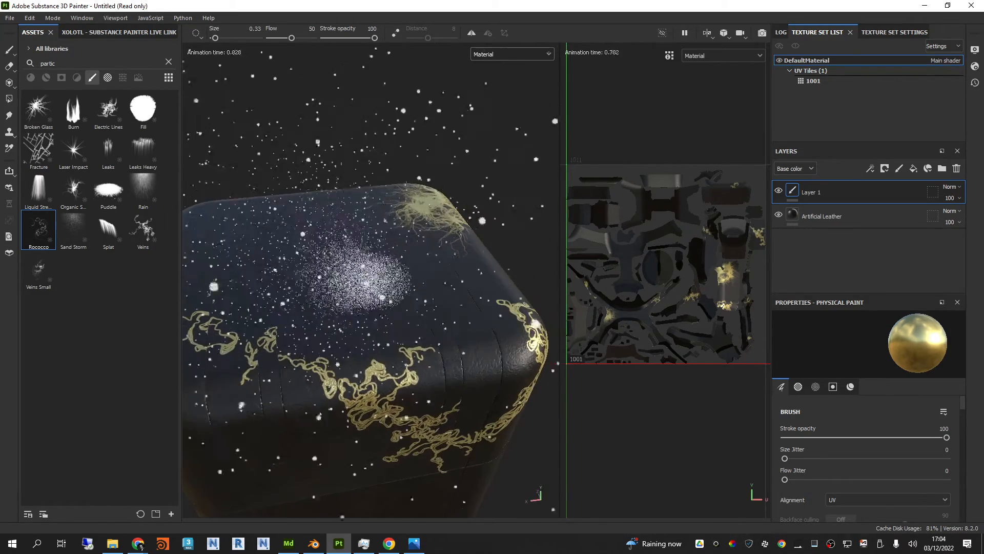
scroll(410, 251, "up", 3)
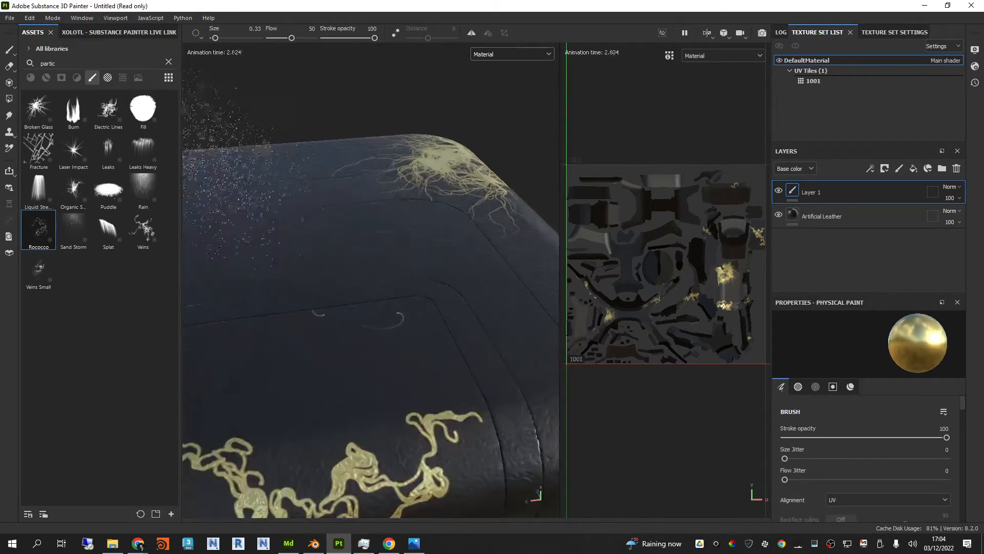
left_click_drag(435, 251, 372, 261, "alt")
left_click(398, 252)
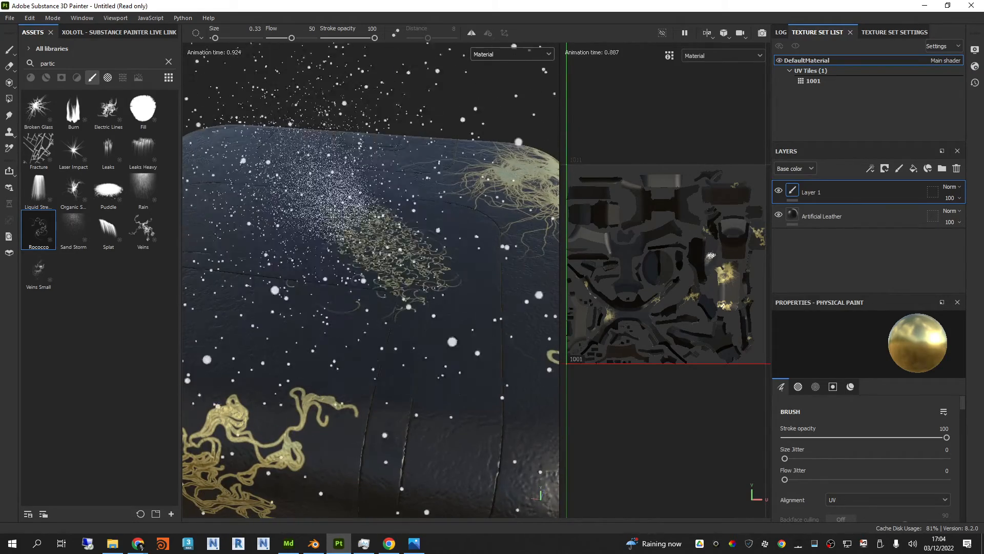
Step: Add brass strokes to the top face with the Veins Small and Laser Impact brushes
left_click(45, 272)
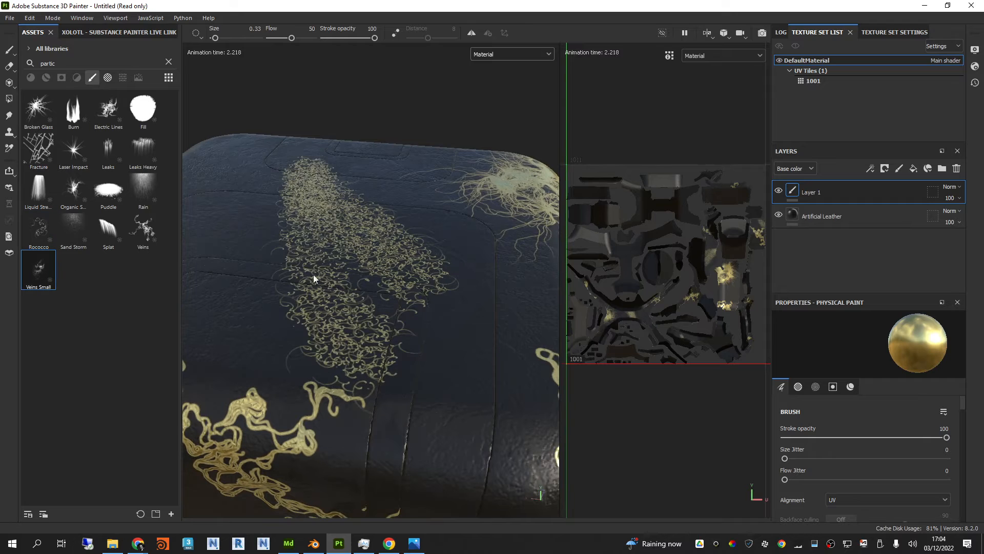
left_click(73, 150)
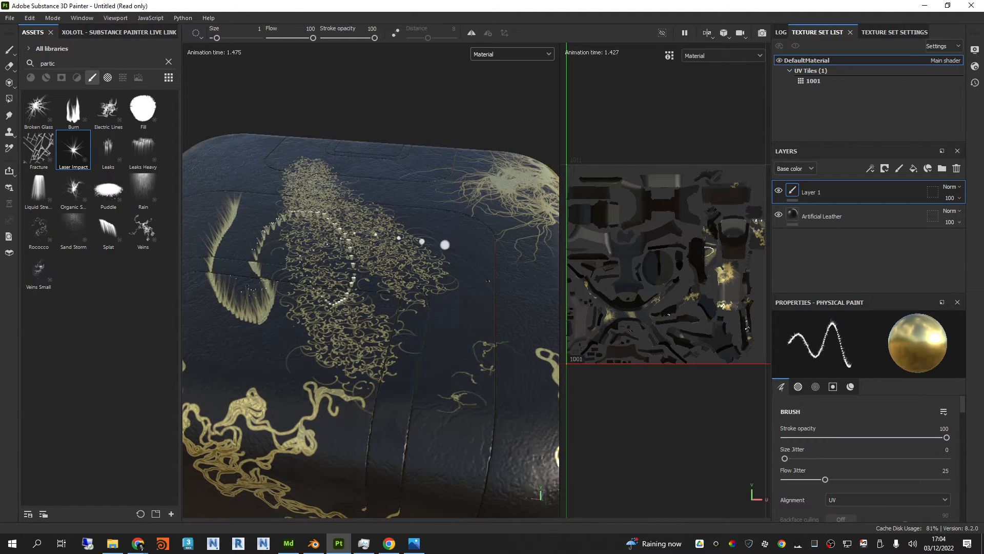
Step: Paint brass drips running down from the box's upper edges and corner with the Leaks Heavy brush
left_click(136, 149)
scroll(435, 266, "down", 3)
left_click_drag(435, 261, 372, 224, "alt")
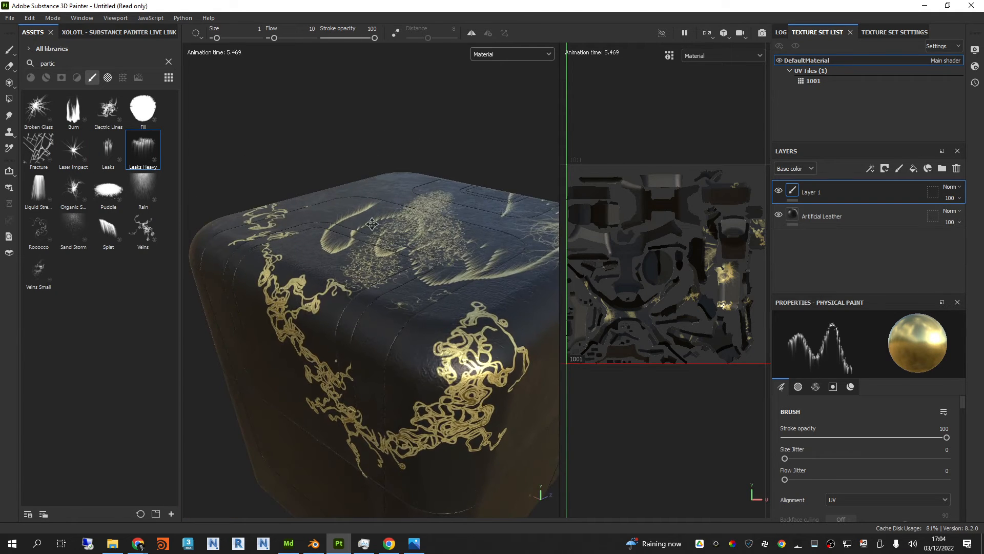
left_click_drag(448, 273, 338, 180, "alt")
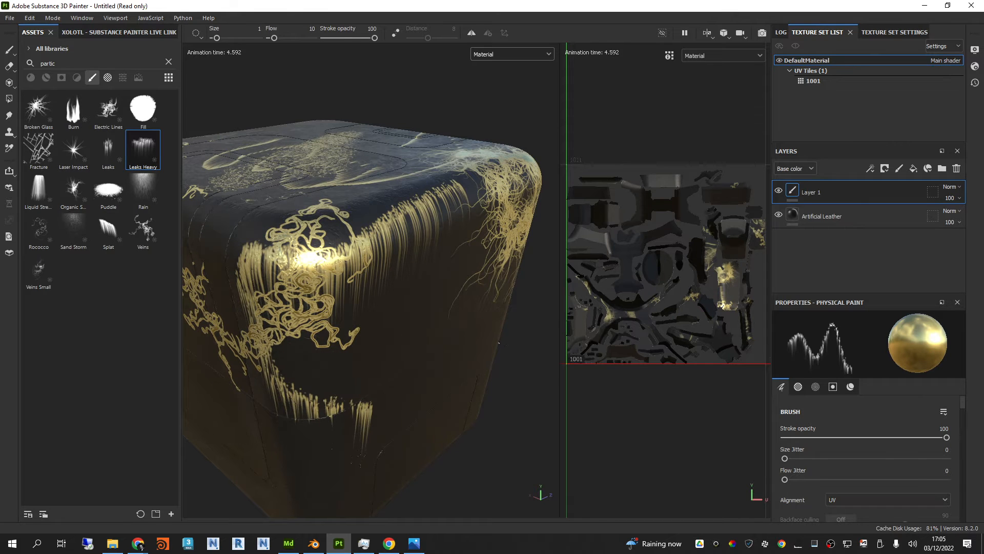
mouse_move(499, 342)
left_mouse_down("alt")
mouse_move(527, 277)
mouse_move(545, 290)
mouse_move(517, 316)
mouse_move(544, 308)
left_mouse_up("alt")
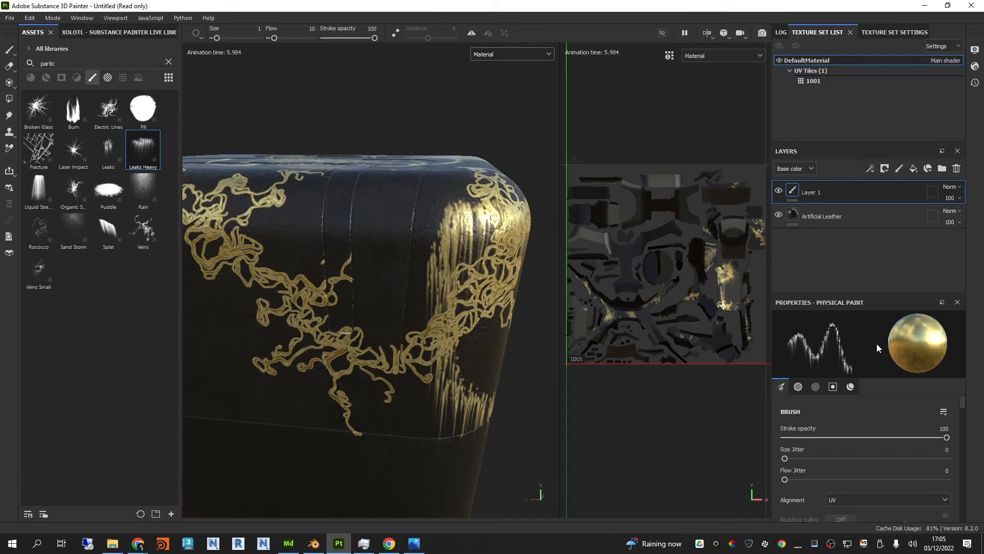
mouse_move(462, 243)
left_mouse_down("alt")
mouse_move(420, 220)
mouse_move(220, 245)
mouse_move(349, 271)
mouse_move(522, 279)
left_mouse_up("alt")
Step: Try the Splat brush and paint thick brass flames along the upper side edge with the Burn brush
left_click(108, 226)
left_click(73, 110)
mouse_move(366, 251)
left_mouse_down()
mouse_move(297, 277)
mouse_move(223, 271)
mouse_move(379, 267)
mouse_move(318, 294)
mouse_move(323, 287)
left_mouse_up()
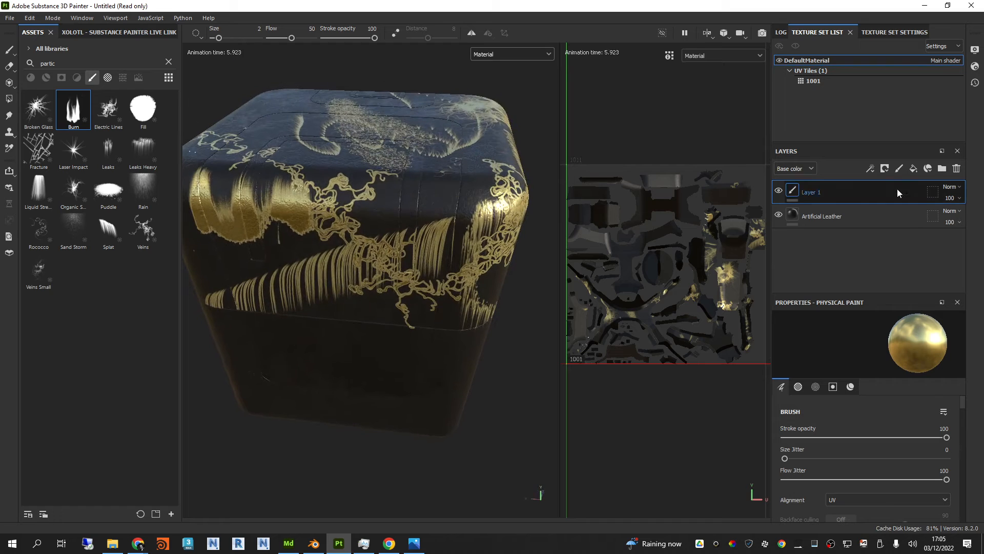
Step: Lower Layer 1's base color opacity to 44
left_click(951, 187)
left_click(902, 207)
left_click_drag(963, 217, 952, 217)
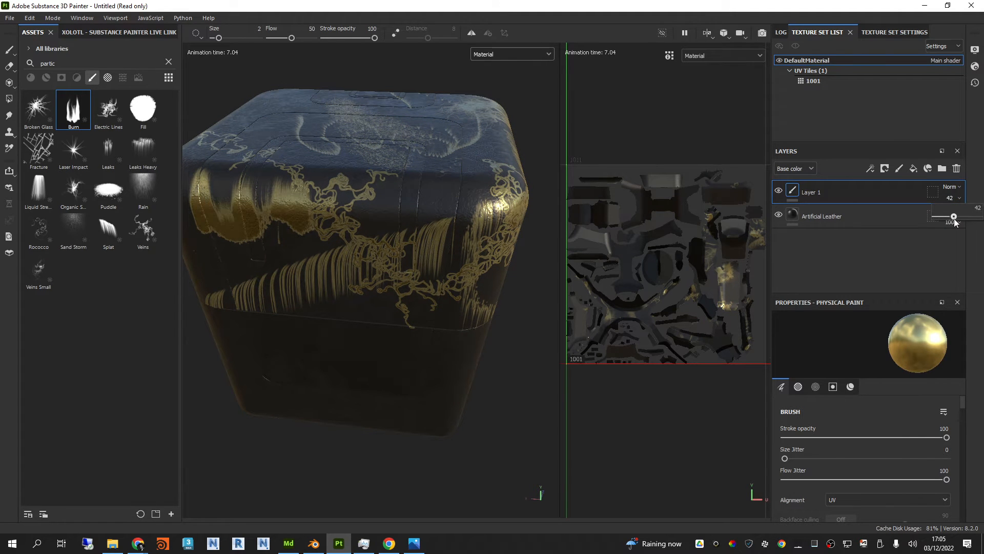
Step: Try Multiply, Lighten (Max), Signed addition and Exclusion as Layer 1's blend mode, and set it back to Normal
left_click(958, 188)
left_click(931, 236)
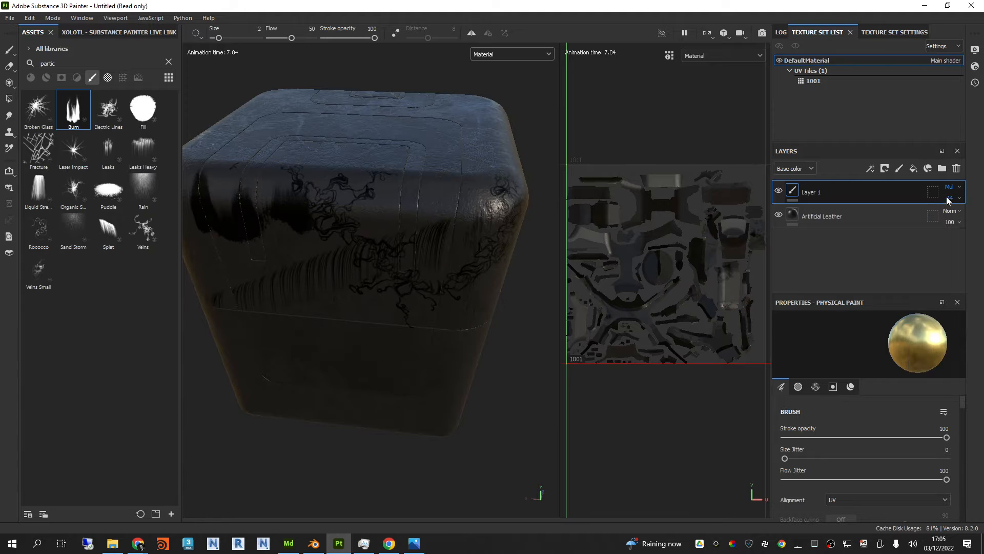
scroll(954, 196, "down", 5)
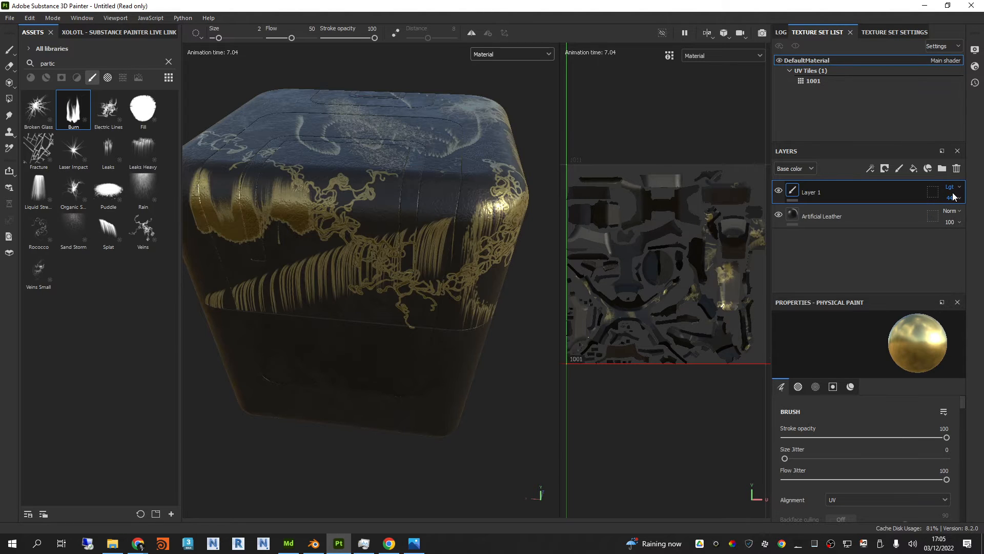
scroll(953, 196, "down", 4)
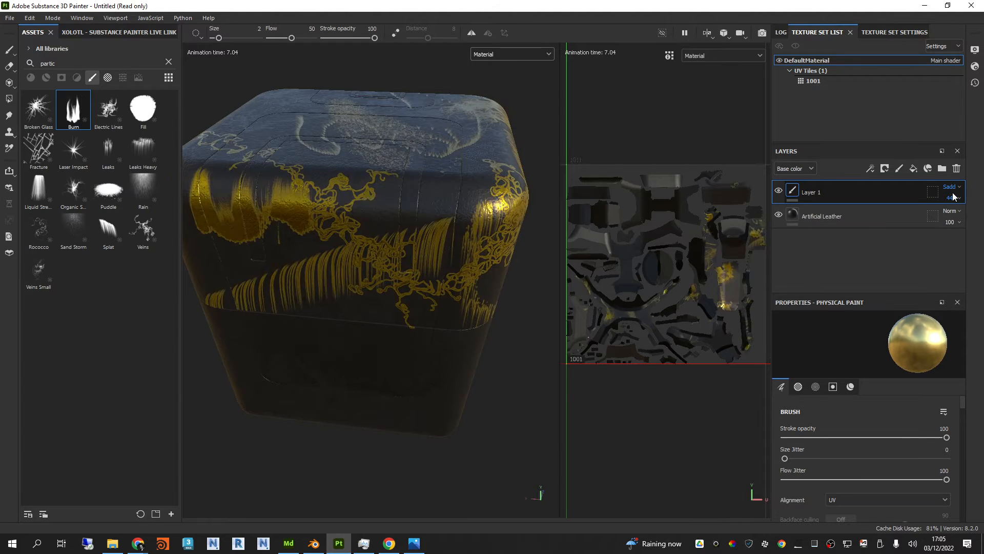
left_click(951, 187)
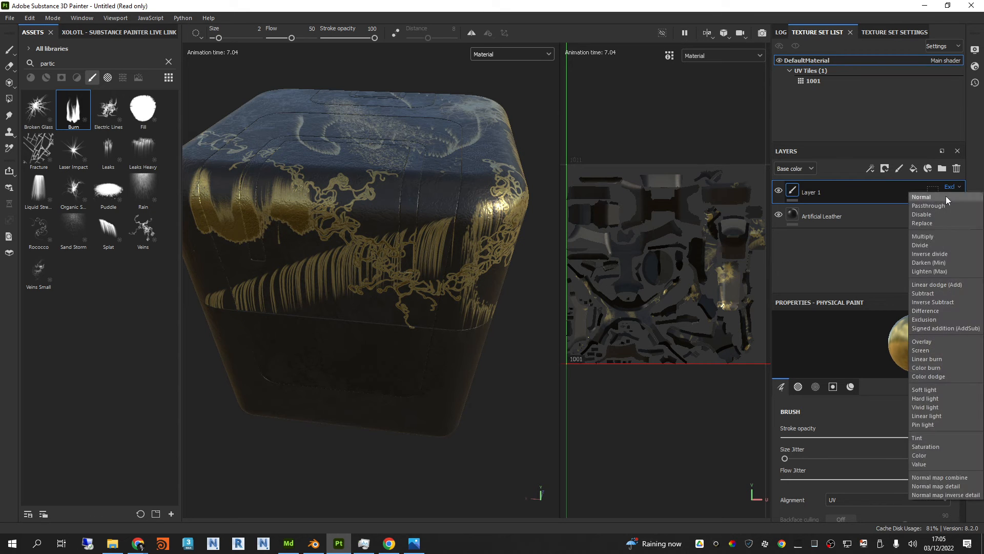
left_click(938, 198)
left_click_drag(443, 188, 352, 224, "alt")
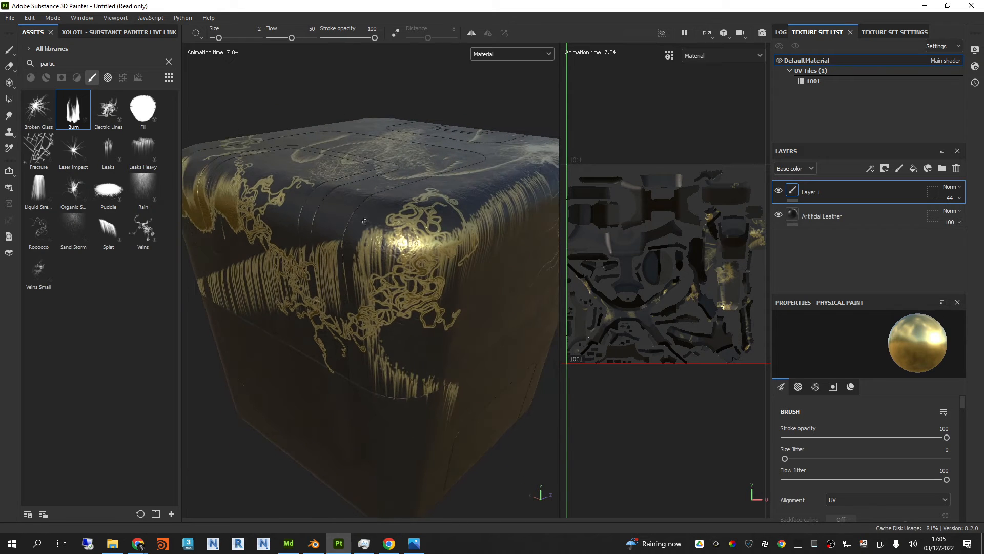
Step: Delete the brass-painted Layer 1 above the Artificial Leather layer
left_click(834, 217)
left_click(845, 193)
key("Delete")
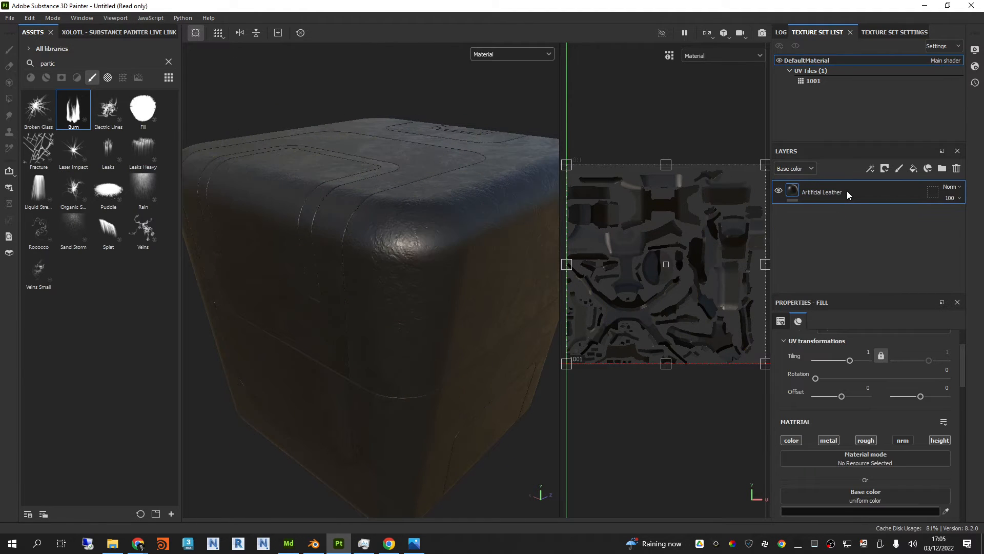
scroll(383, 214, "down", 5)
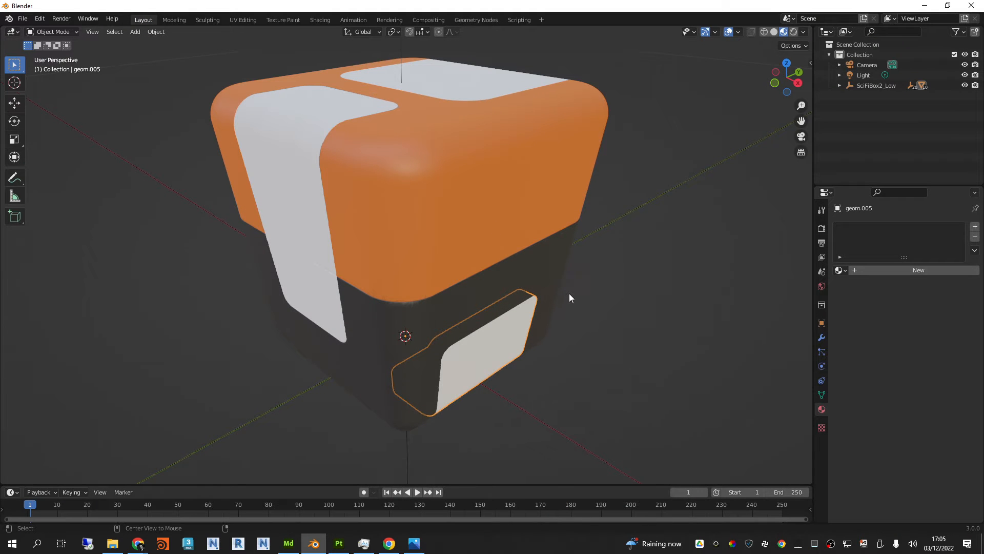
Step: Switch to Blender, select the inset strips in the white top and side panels, and add a material named Red to the side strip
middle_click_drag(569, 297, 391, 205)
left_click(396, 193)
left_click(294, 82, "shift")
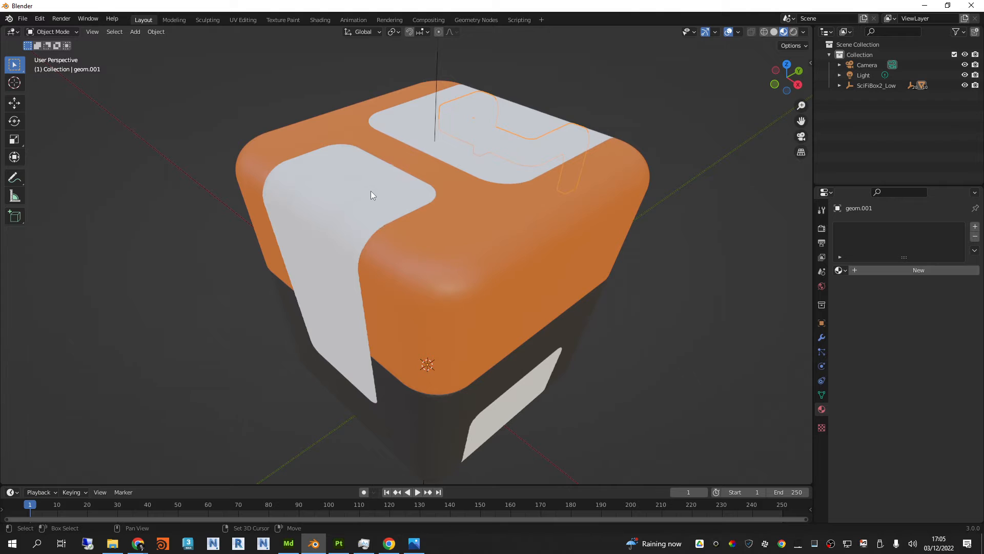
left_click(856, 272)
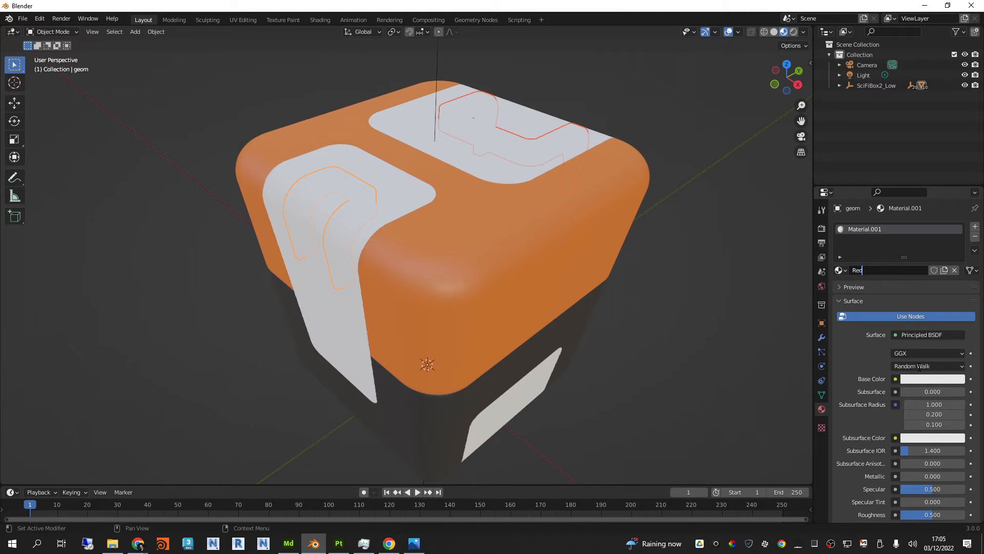
Step: Set the Red material's base color to a fully saturated red and darken it slightly
left_click(922, 381)
left_click(915, 307)
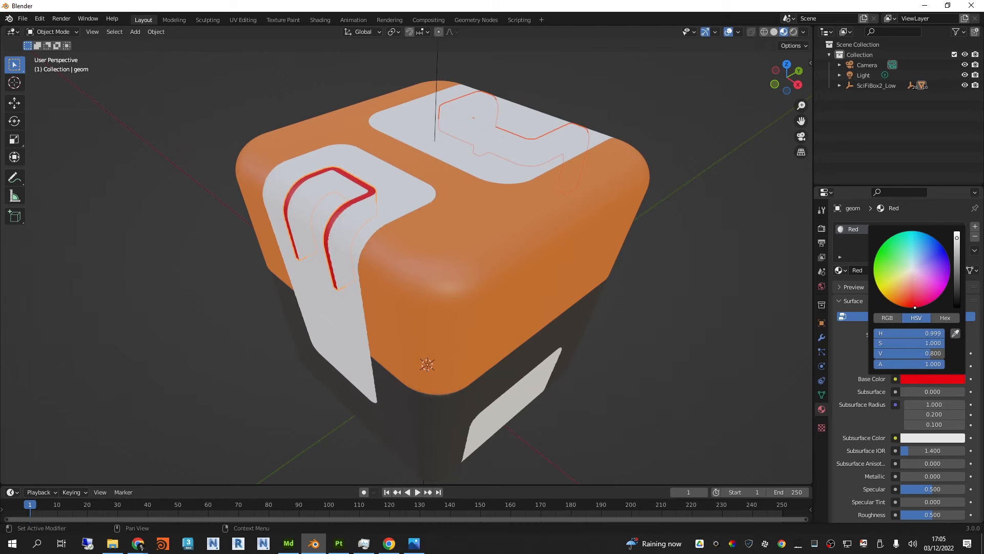
left_click_drag(956, 255, 956, 252)
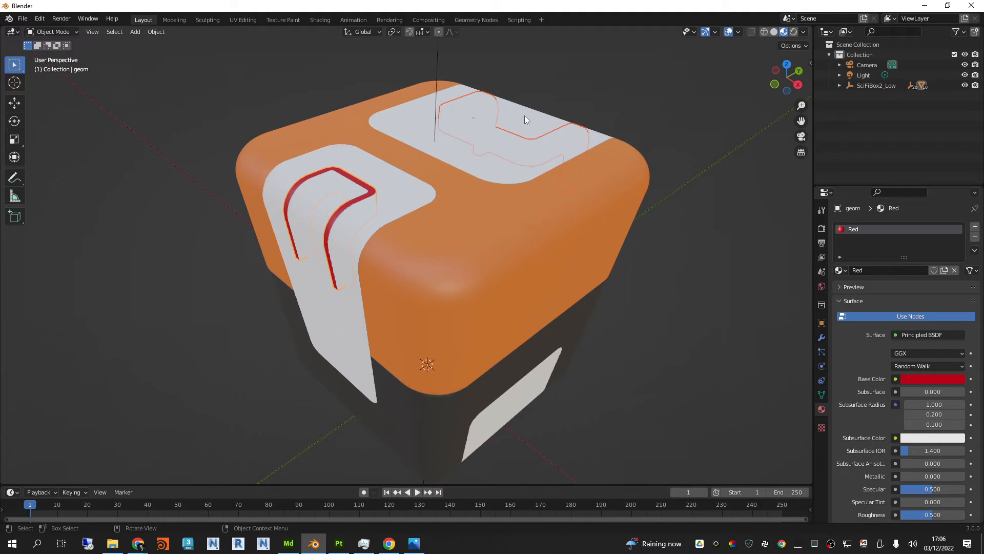
Step: Link the side strip's Red material to the matching inset strip in the large top panel
middle_click_drag(682, 185, 397, 218)
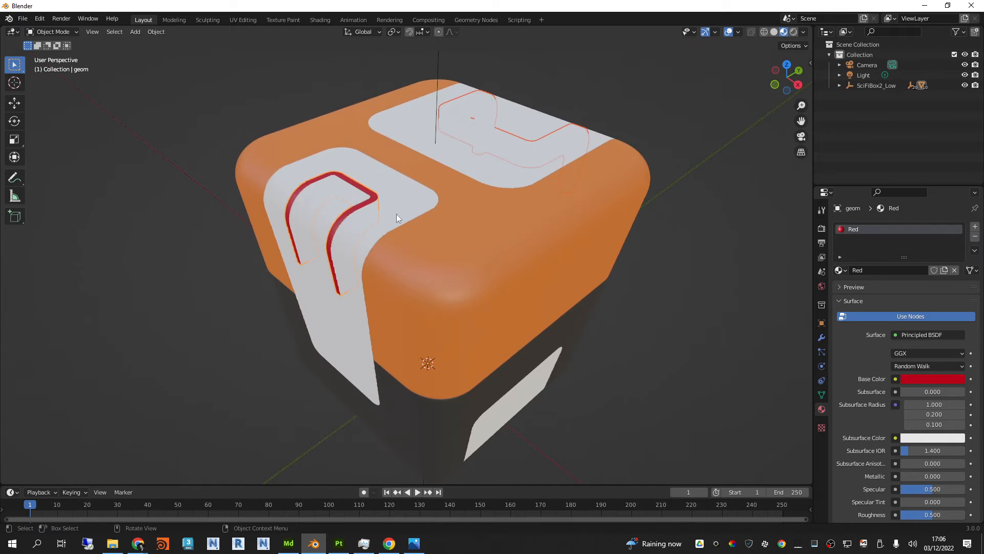
middle_click_drag(643, 205, 691, 211)
key("ctrl+l")
mouse_move(691, 211)
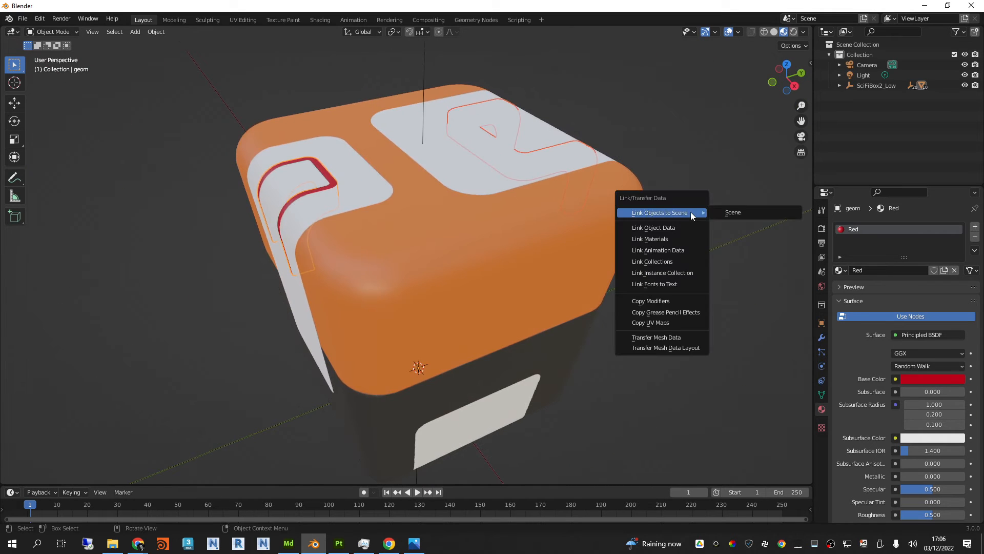
left_click(672, 238)
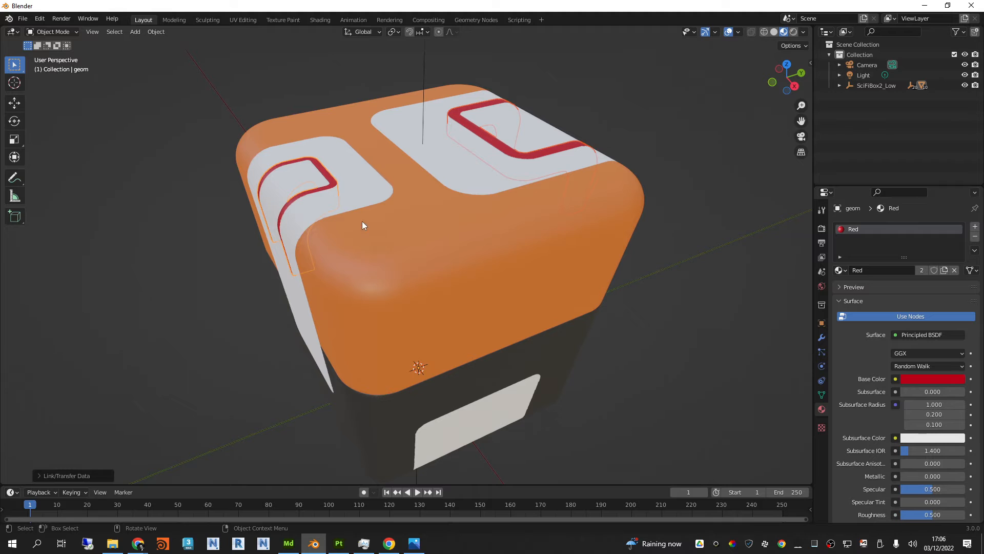
Step: Add a material named White to the smaller upper panel and darken its base color slightly
middle_click_drag(414, 176, 600, 225)
left_click(521, 177)
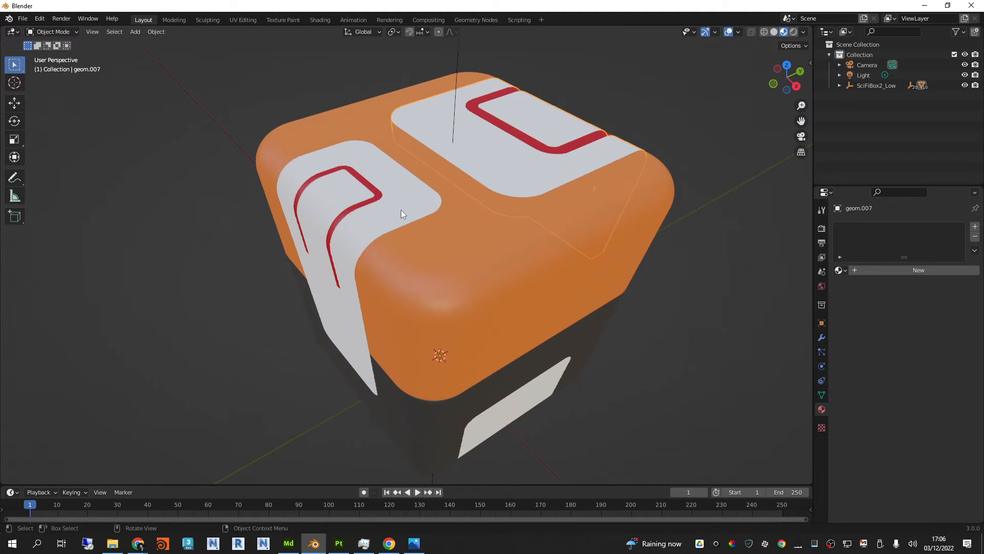
left_click(416, 204)
middle_click_drag(416, 204, 574, 235)
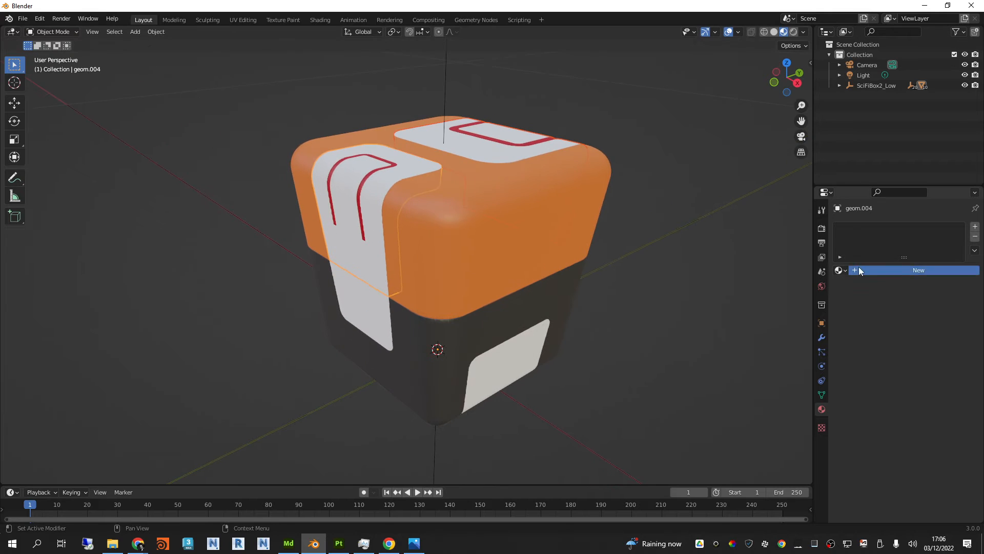
left_click(859, 270)
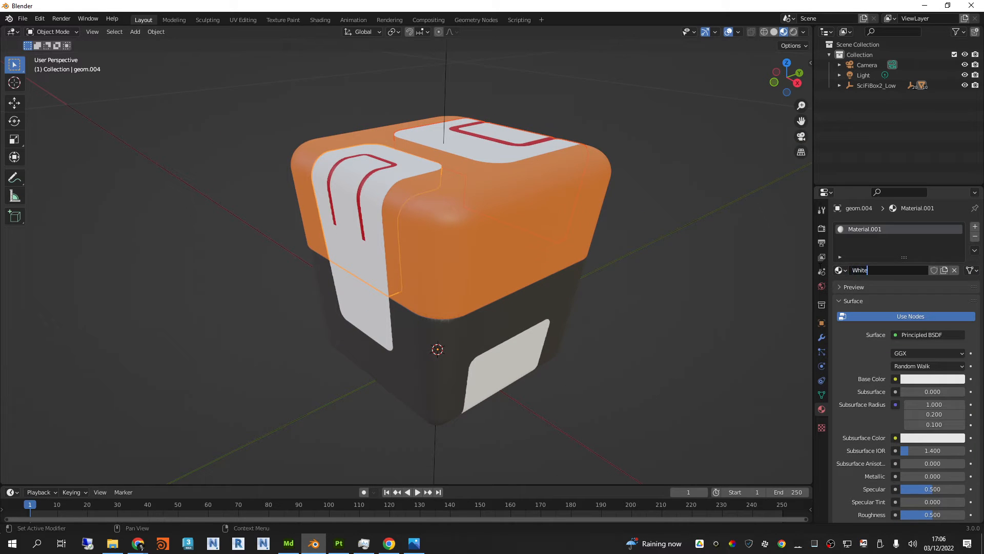
left_click(944, 381)
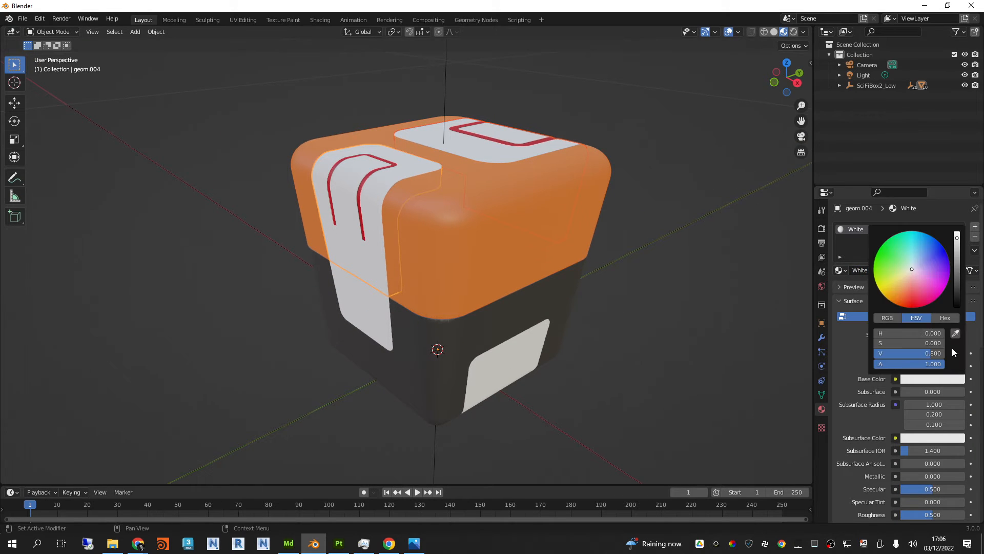
left_click_drag(958, 256, 957, 251)
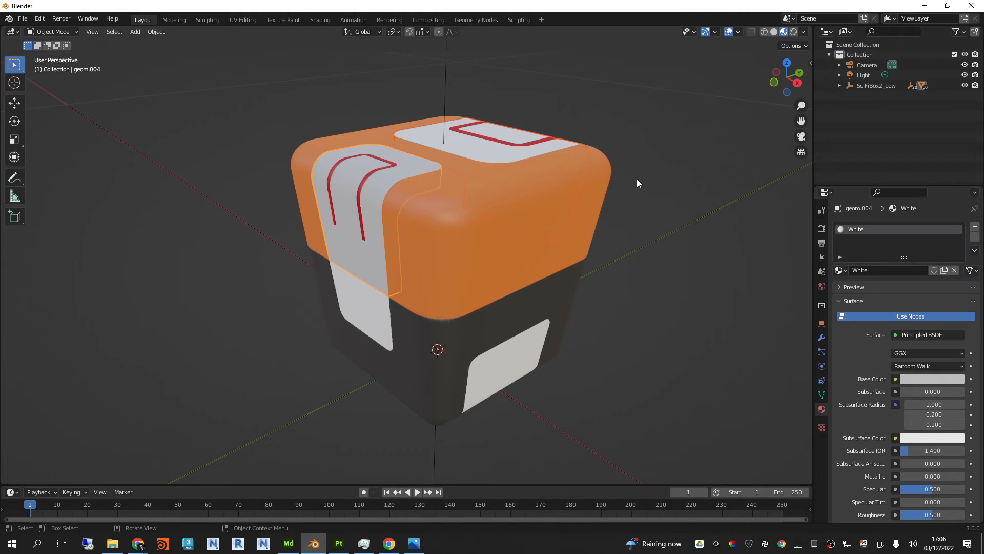
Step: Select the four panels on the dark lower body, add a material named LightGrey to the active one, and darken its base color
left_click(433, 306)
middle_click_drag(433, 305, 536, 345)
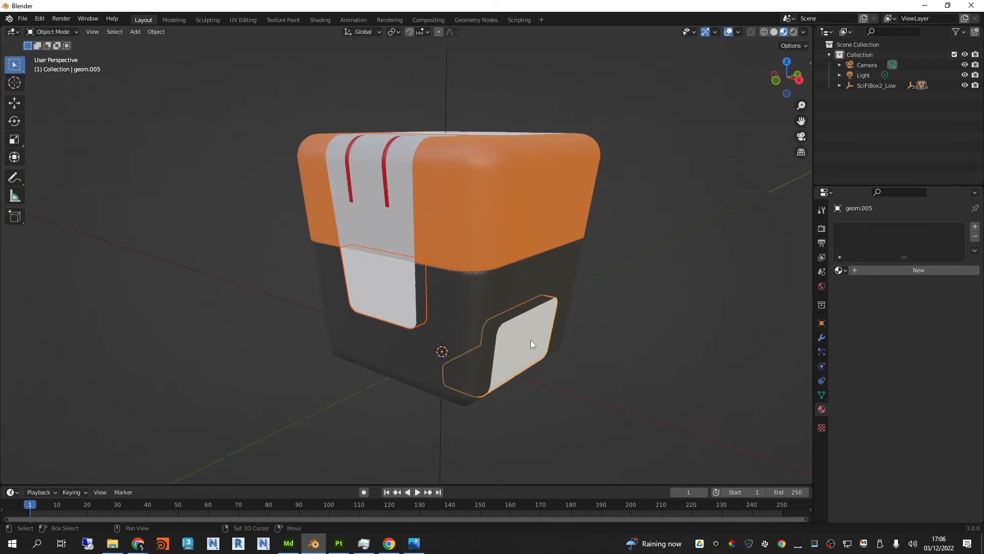
middle_click_drag(624, 318, 420, 316)
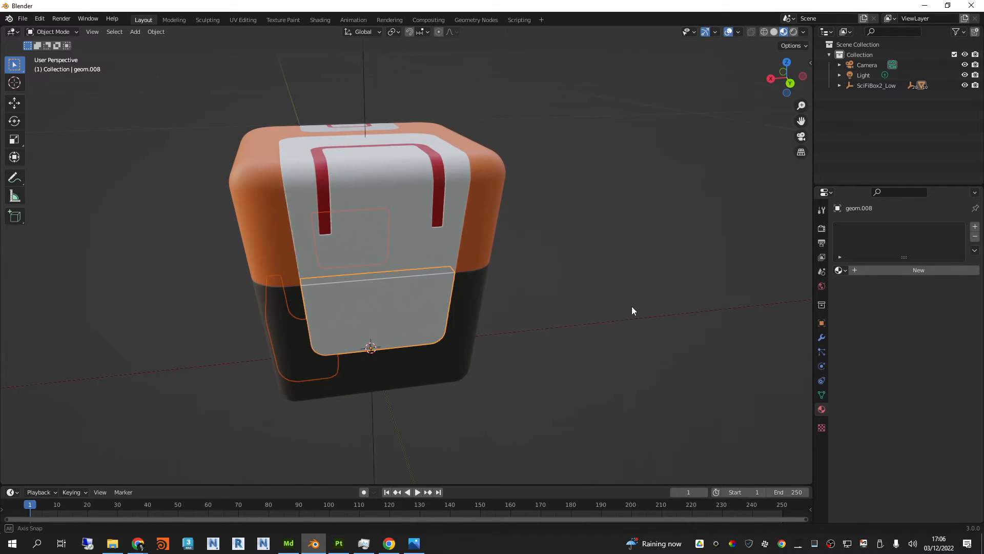
middle_click_drag(631, 306, 533, 282)
left_click(422, 322)
left_click(861, 270)
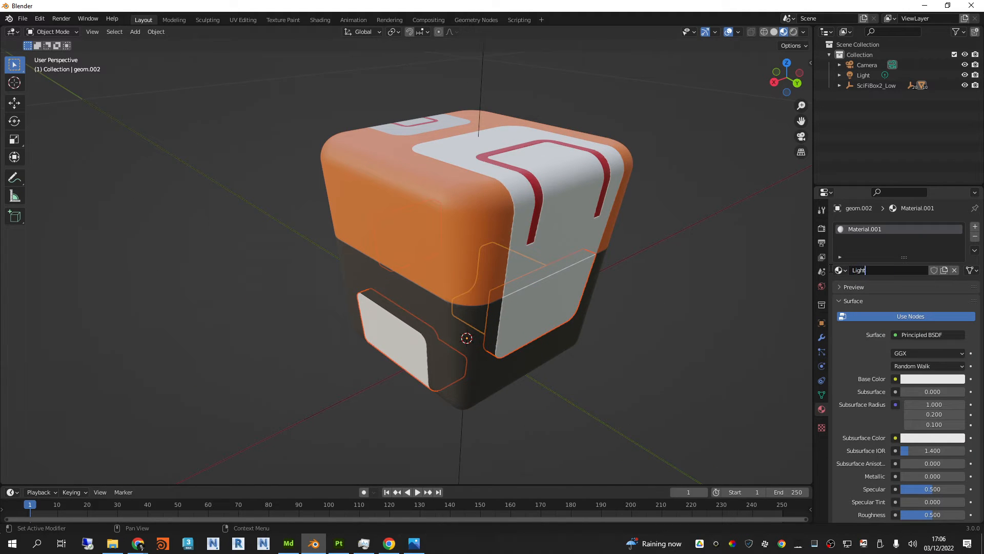
left_click(908, 379)
left_click_drag(920, 353, 891, 353)
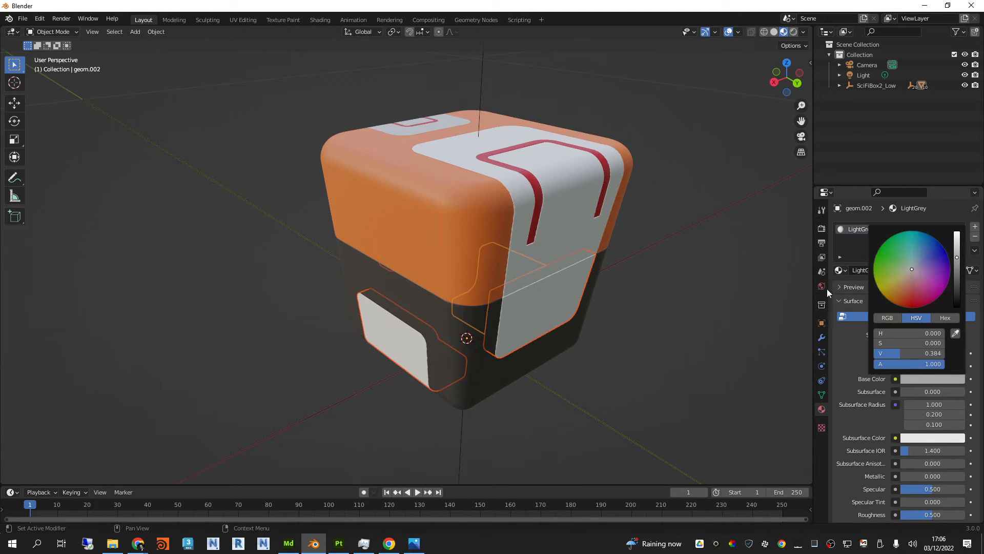
Step: Link the LightGrey material to the other selected lower panels
key("ctrl+l")
left_click(633, 306)
scroll(593, 332, "down", 1, "alt")
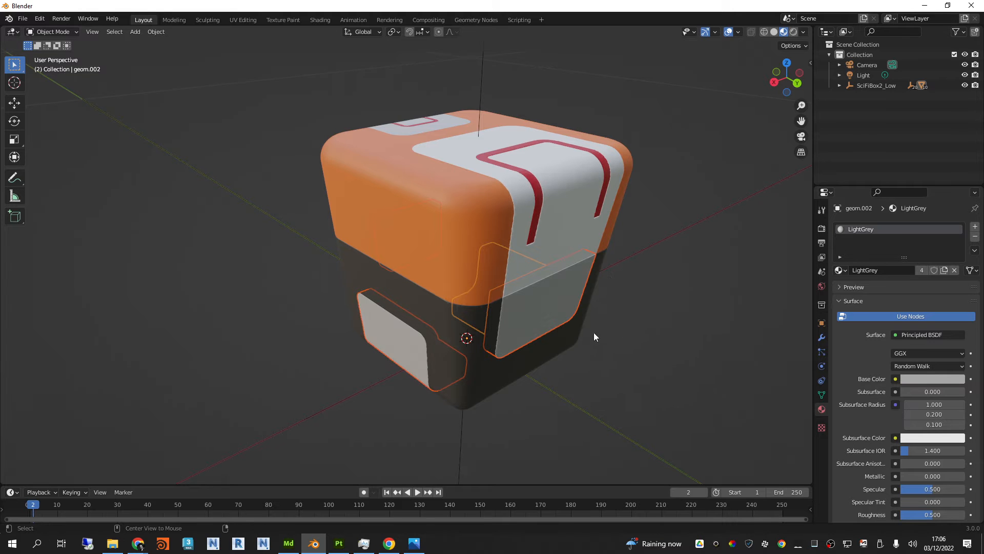
Step: Try moving the large upper white panel along the Y axis with the Move tool, and undo the move
middle_click_drag(594, 333, 642, 221)
middle_click_drag(581, 237, 569, 217)
left_click(540, 233)
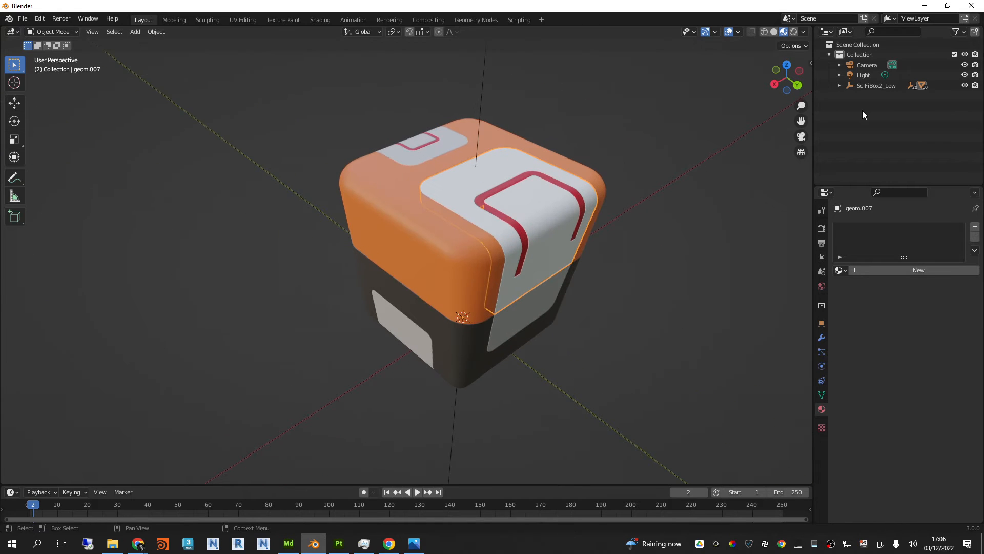
left_click(14, 103)
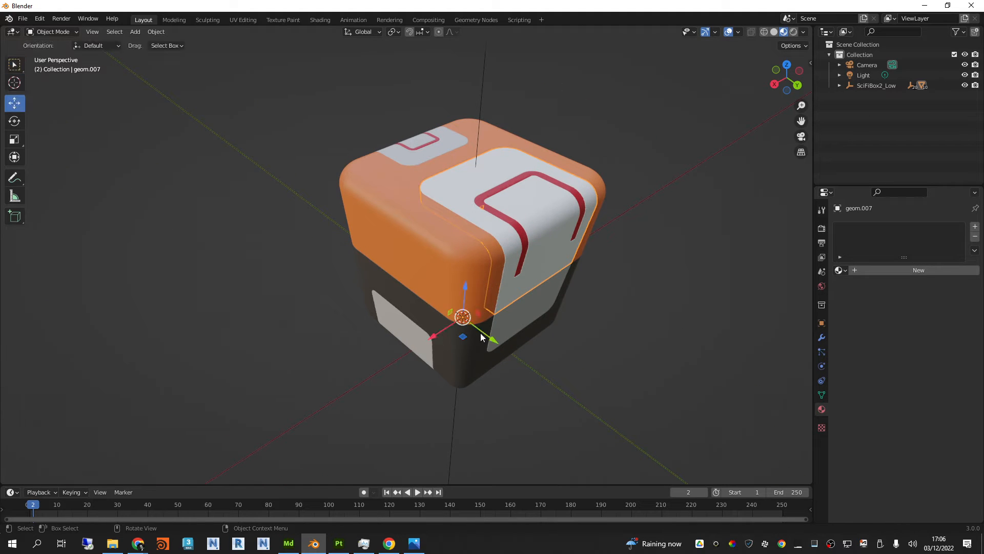
left_click_drag(481, 337, 621, 380)
middle_click_drag(621, 379, 624, 197)
key("ctrl+z")
Step: Try linking materials between the two upper panels with the large, unassigned panel as the active object
scroll(523, 189, "up", 1)
middle_click_drag(522, 188, 632, 217)
left_click(614, 188)
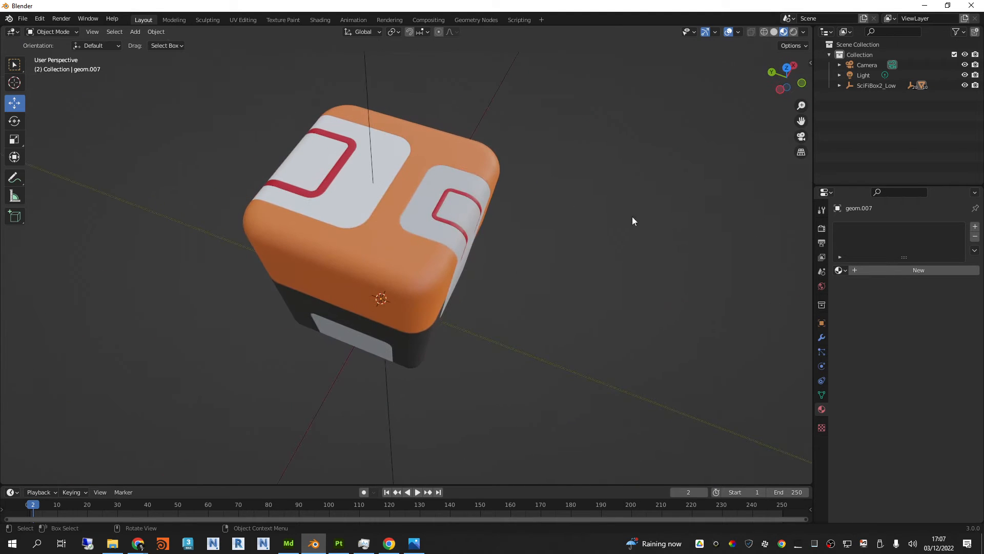
left_click(400, 154)
left_click(401, 154, "shift")
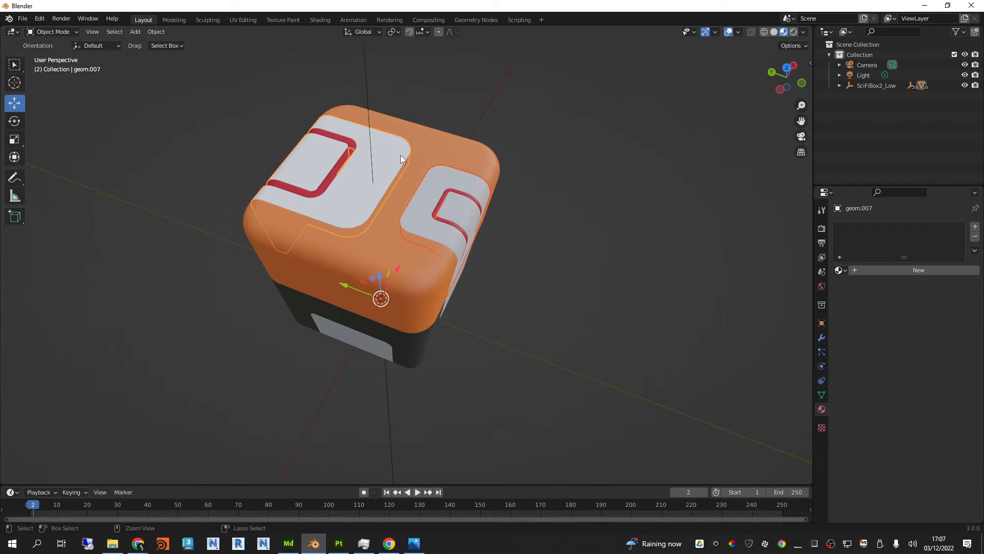
key("ctrl+l")
left_click(401, 154)
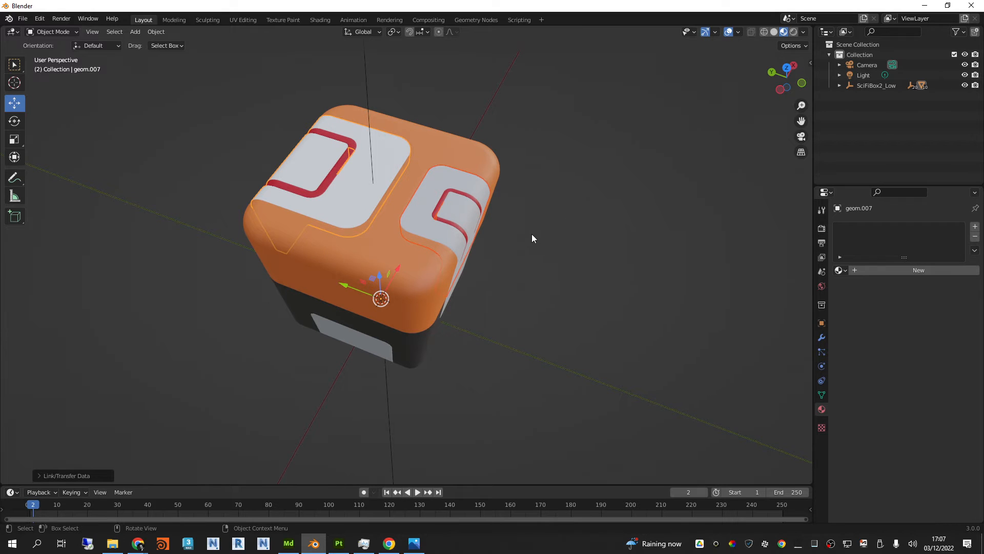
Step: Link the smaller upper panel's White material to the large upper panel, and clear the selection
middle_click_drag(532, 235, 612, 214)
left_click(503, 181)
left_click(444, 165)
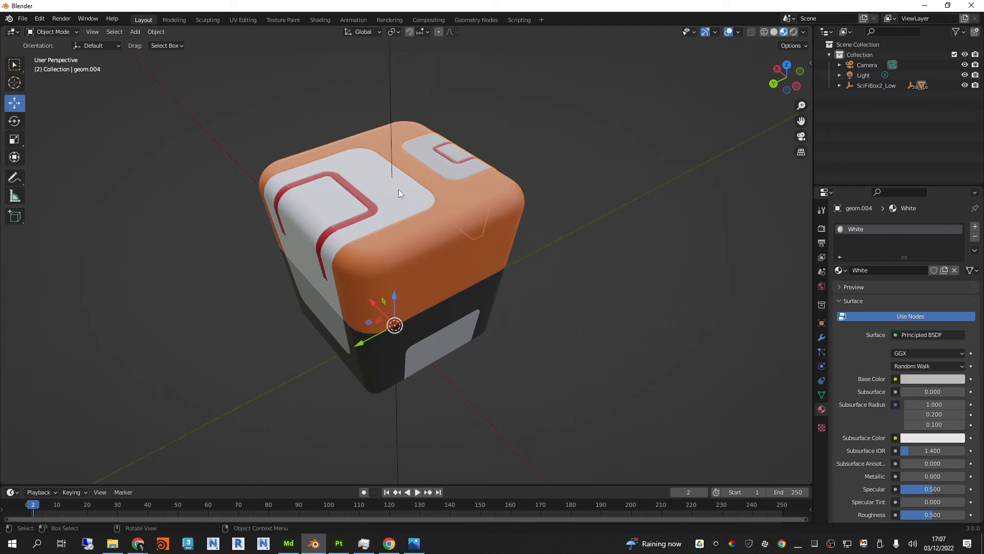
left_click(396, 190)
left_click(457, 174, "shift")
key("ctrl+l")
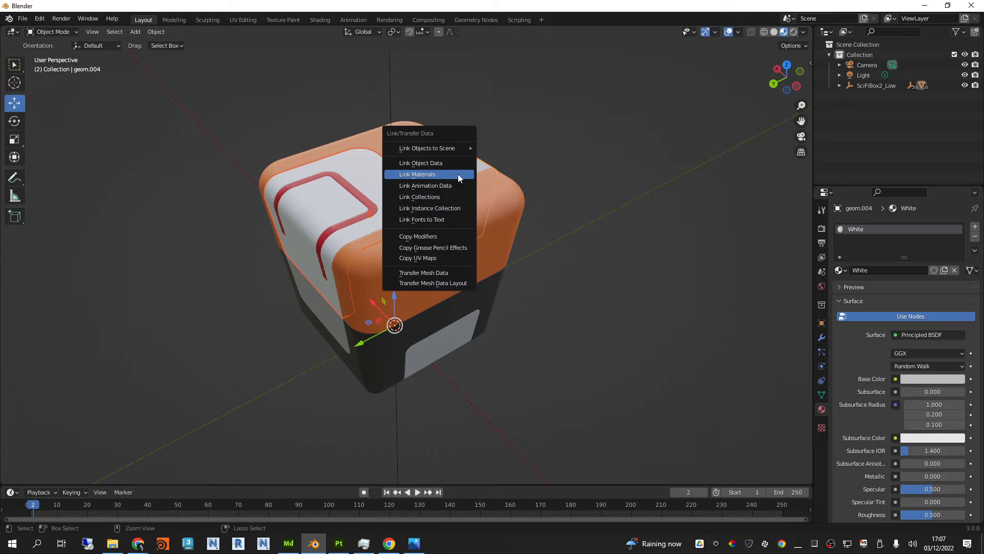
left_click(457, 174)
left_click(665, 170)
Step: Select the orange upper body and open it in the UV Editing workspace
middle_click_drag(664, 171, 508, 240)
middle_click_drag(525, 279, 582, 261)
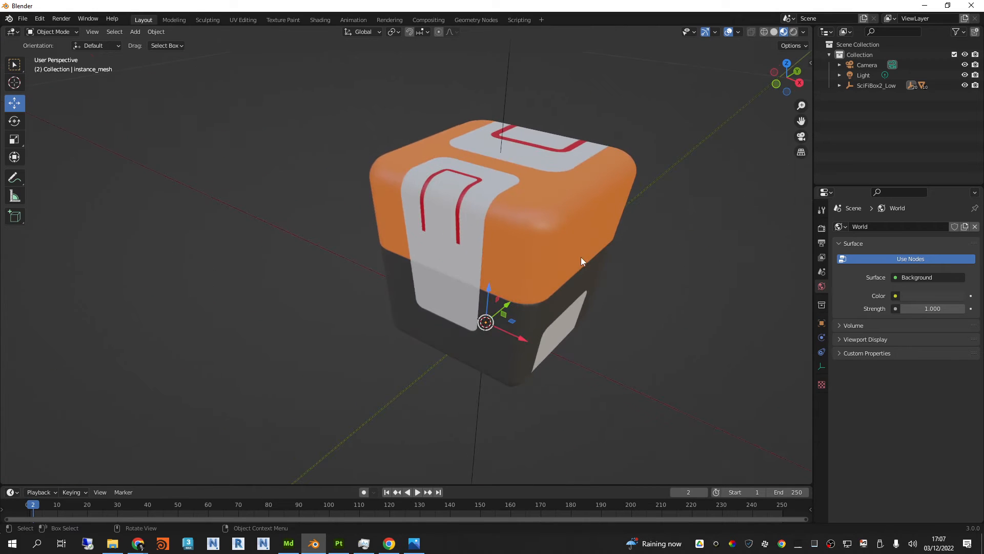
left_click(573, 211)
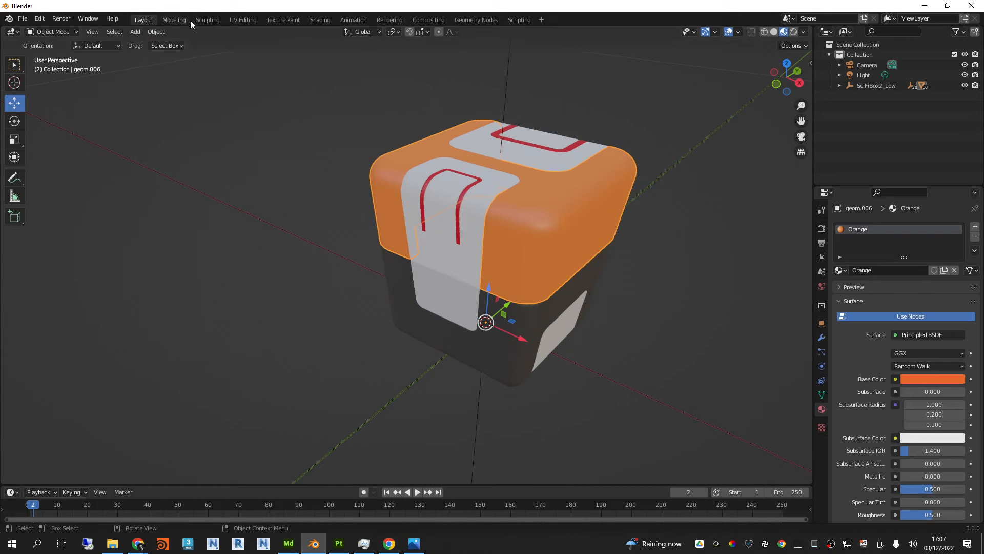
left_click(232, 21)
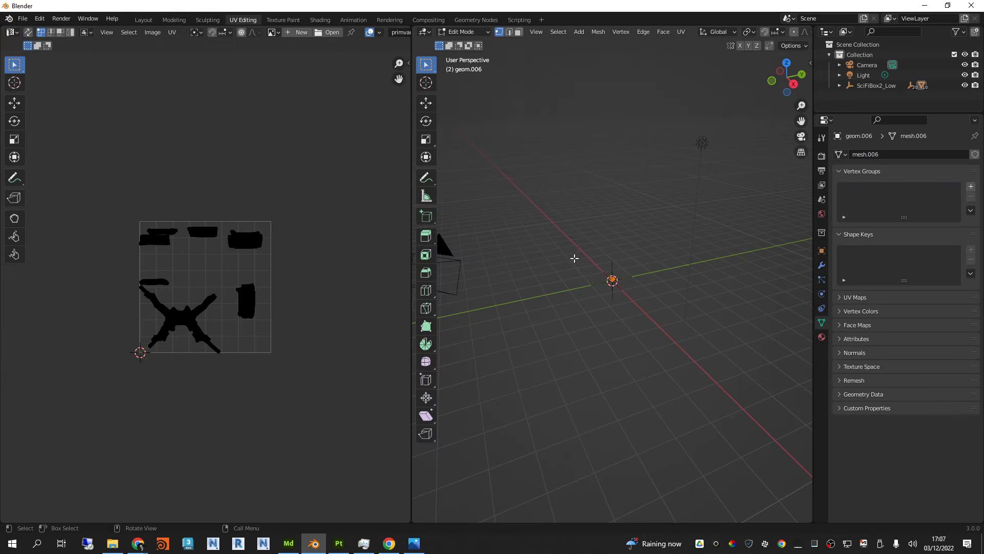
Step: Examine the orange upper body's mesh from several angles and its existing UV islands
scroll(615, 273, "up", 9)
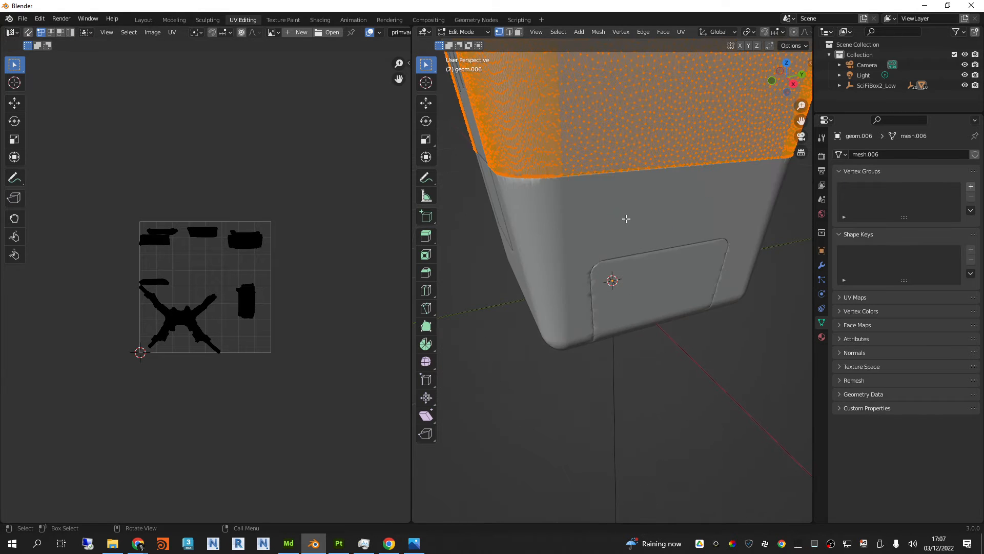
scroll(626, 217, "down", 3)
middle_click_drag(627, 217, 625, 241, "alt")
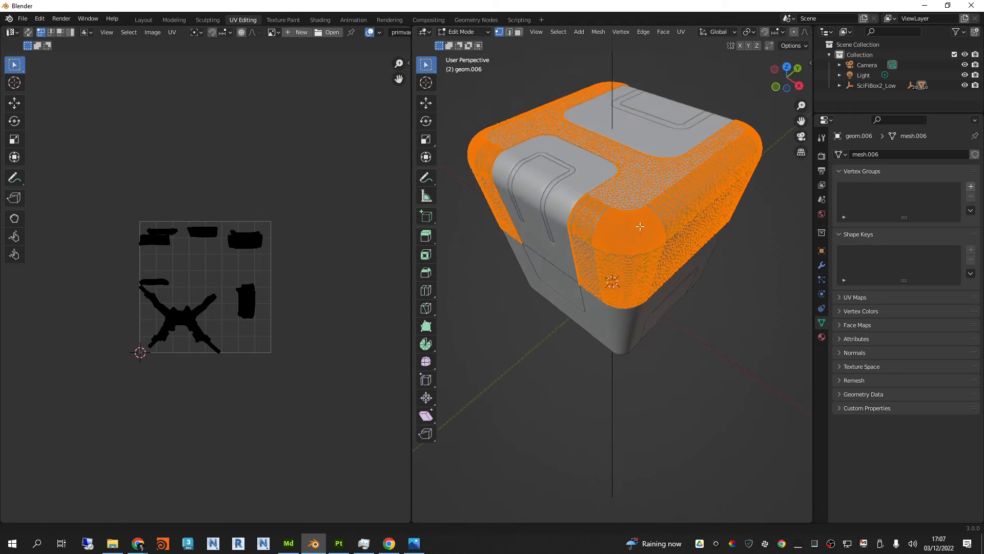
scroll(625, 241, "up", 4)
scroll(198, 281, "up", 3)
scroll(198, 281, "up", 2)
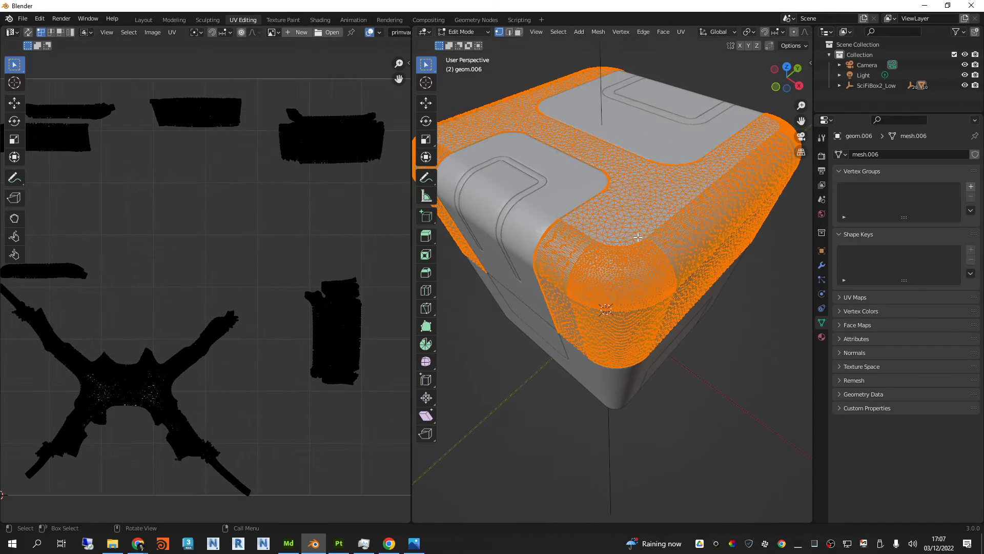
scroll(589, 256, "down", 2)
scroll(264, 251, "up", 1)
scroll(264, 250, "down", 2)
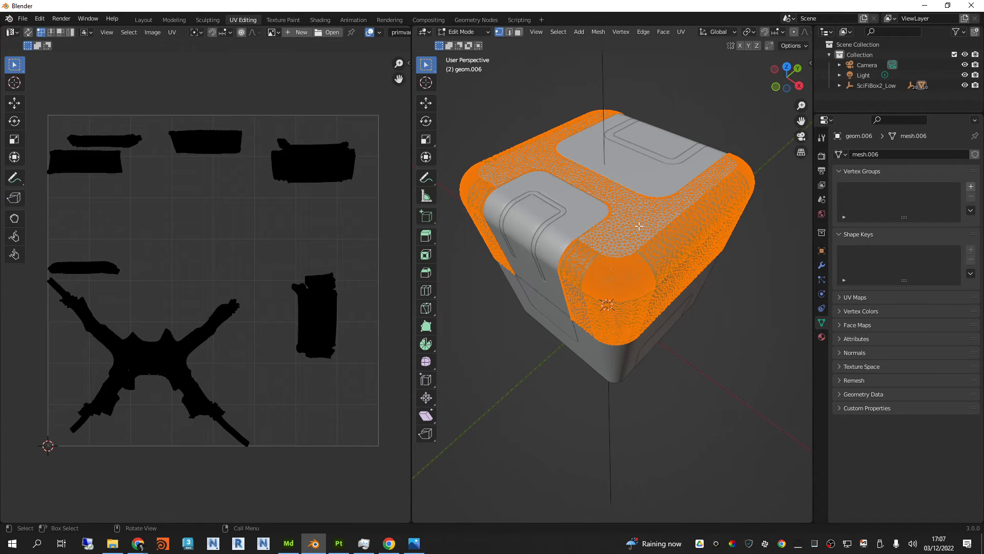
middle_click_drag(636, 246, 667, 215)
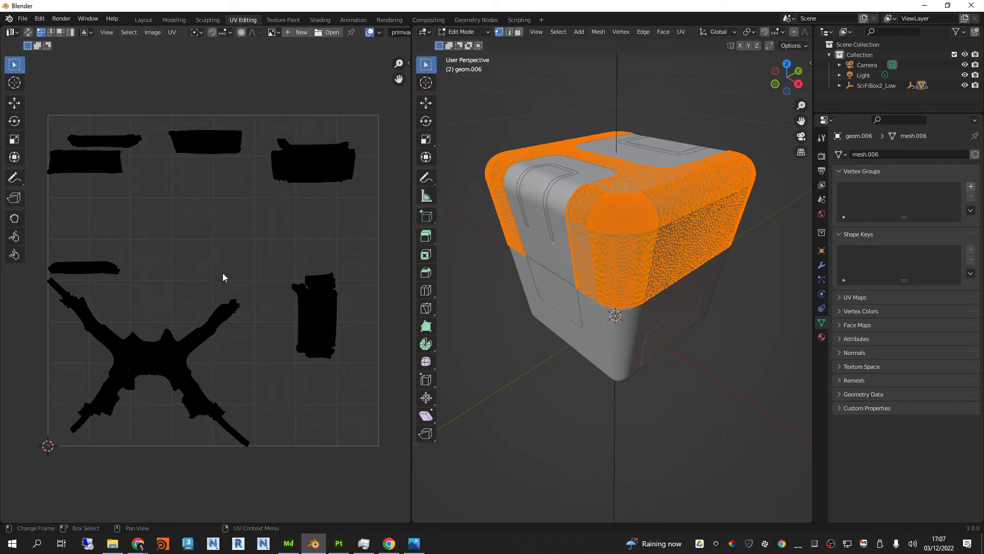
Step: Unwrap all of the orange upper body's UVs with Smart UV Project, using a 66° angle limit, zero island margin and Scale to Bounds
key("a")
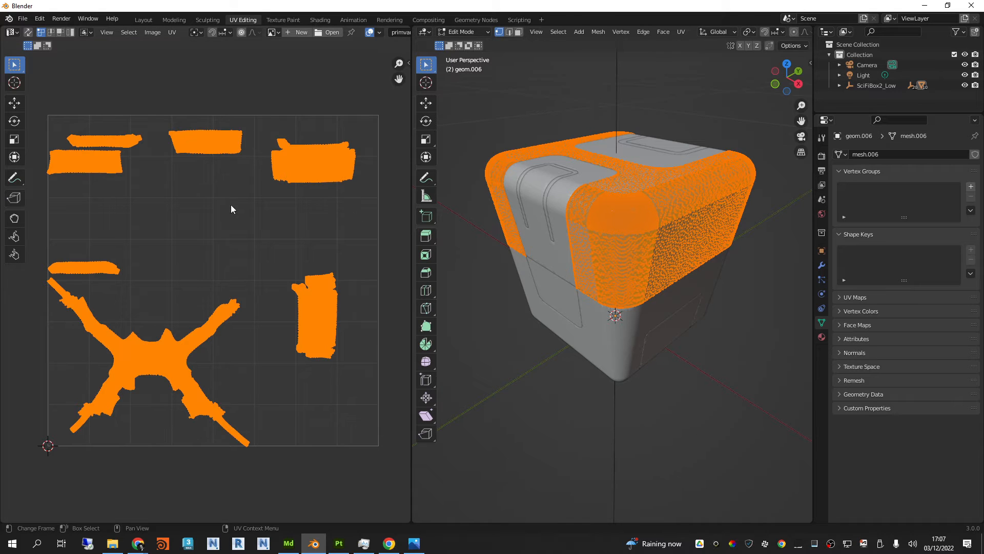
middle_click_drag(250, 232, 256, 228)
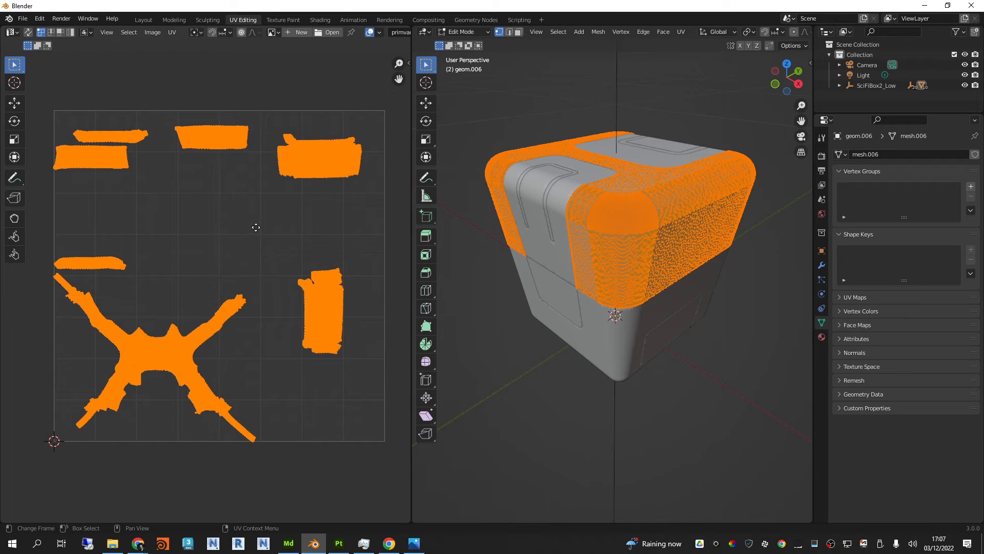
left_click(172, 33)
mouse_move(224, 136)
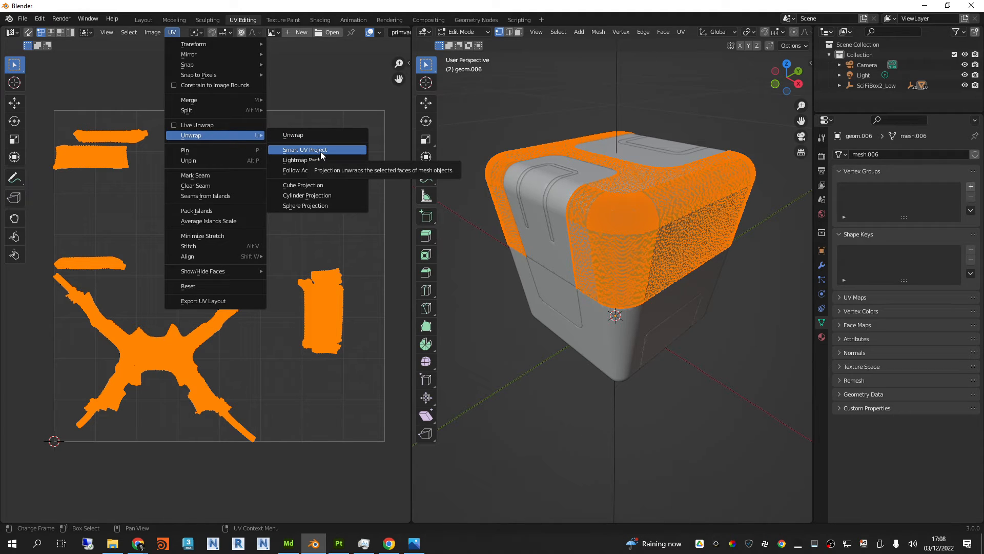
left_click(321, 152)
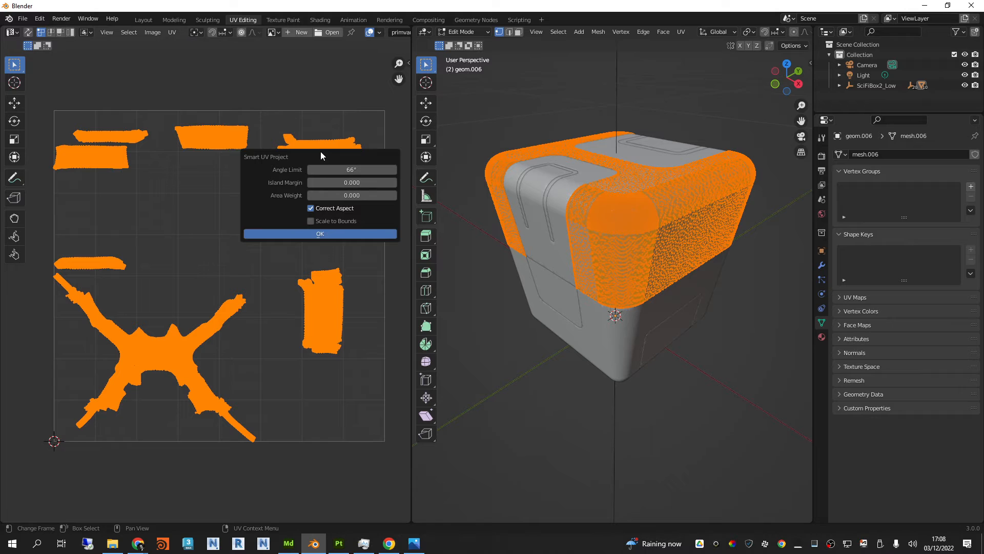
left_click(324, 236)
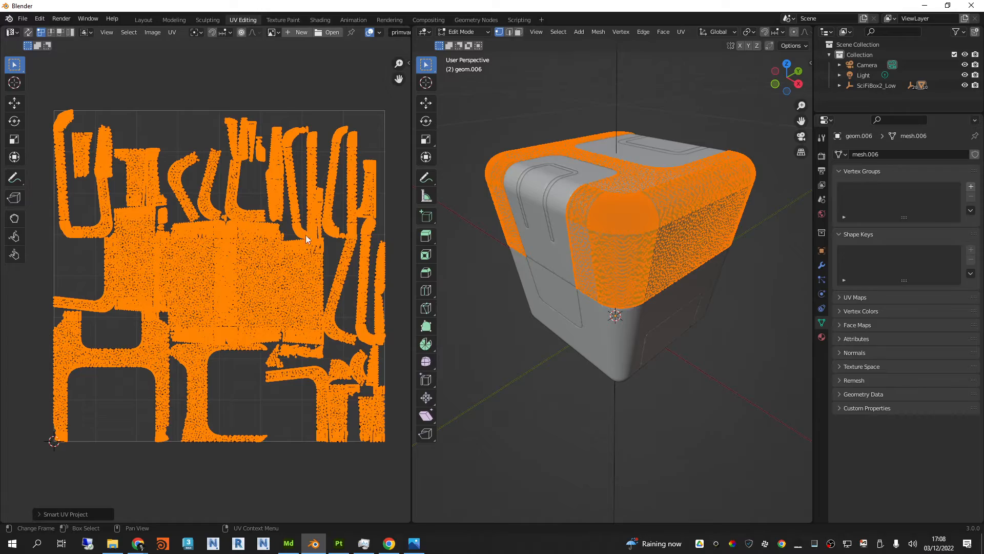
scroll(254, 244, "up", 2)
scroll(261, 288, "up", 5)
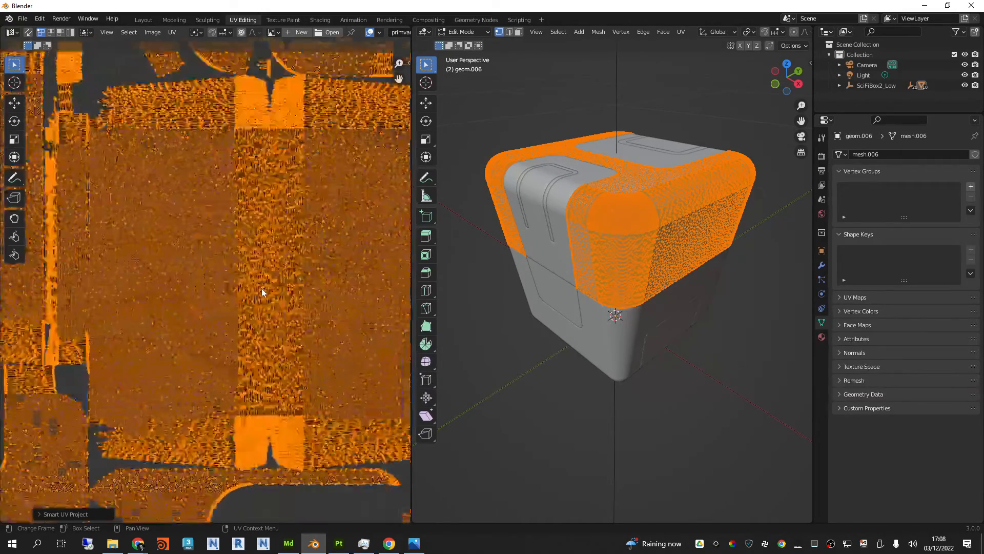
scroll(261, 287, "down", 8)
scroll(246, 285, "up", 1)
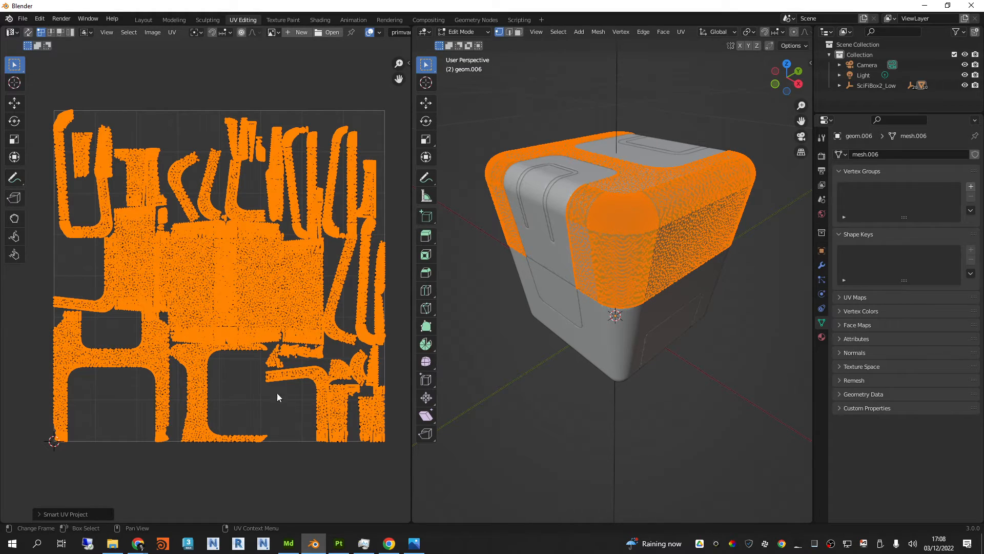
Step: Pack the orange upper body's UV islands within the tile using Blender's Pack Islands
scroll(210, 399, "up", 6)
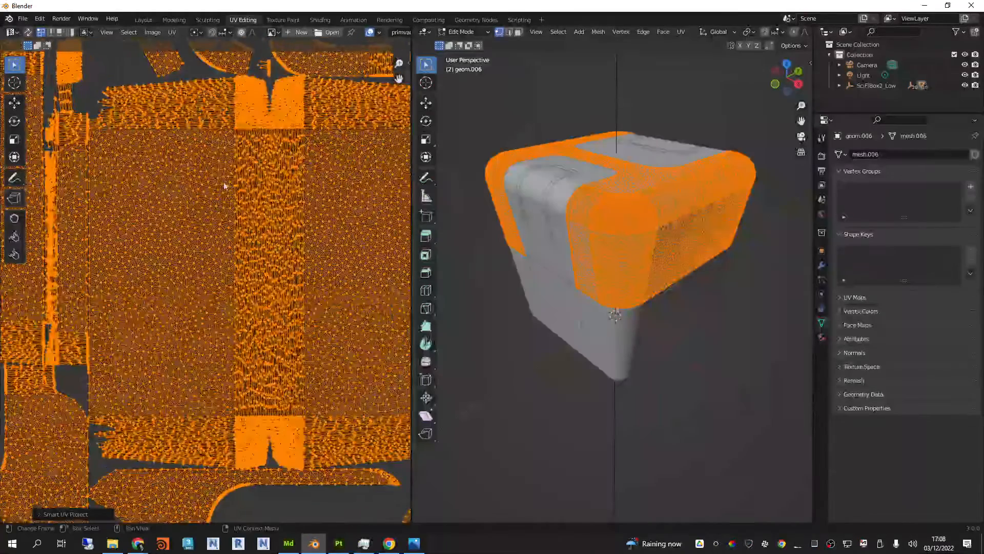
scroll(266, 152, "down", 3)
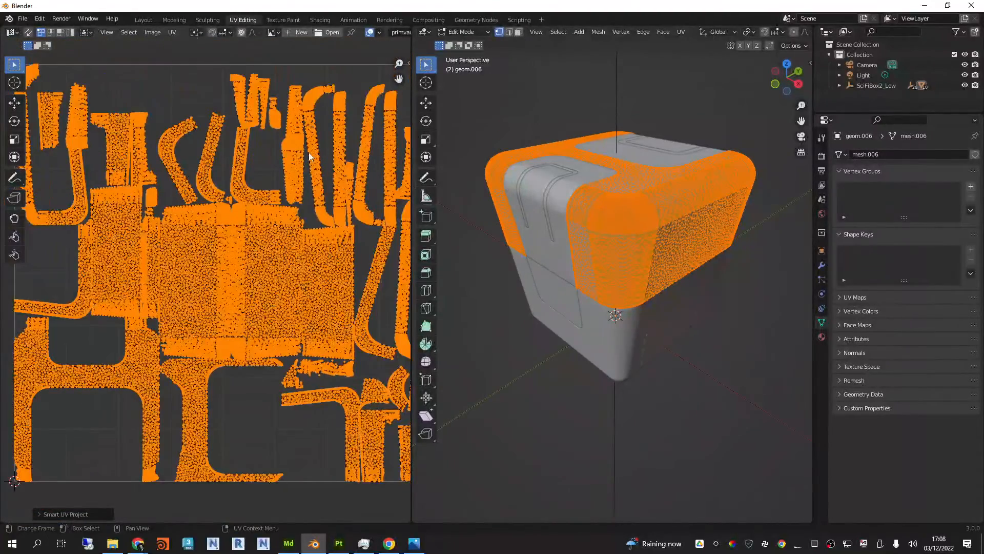
scroll(308, 152, "down", 2)
middle_click_drag(231, 194, 228, 196)
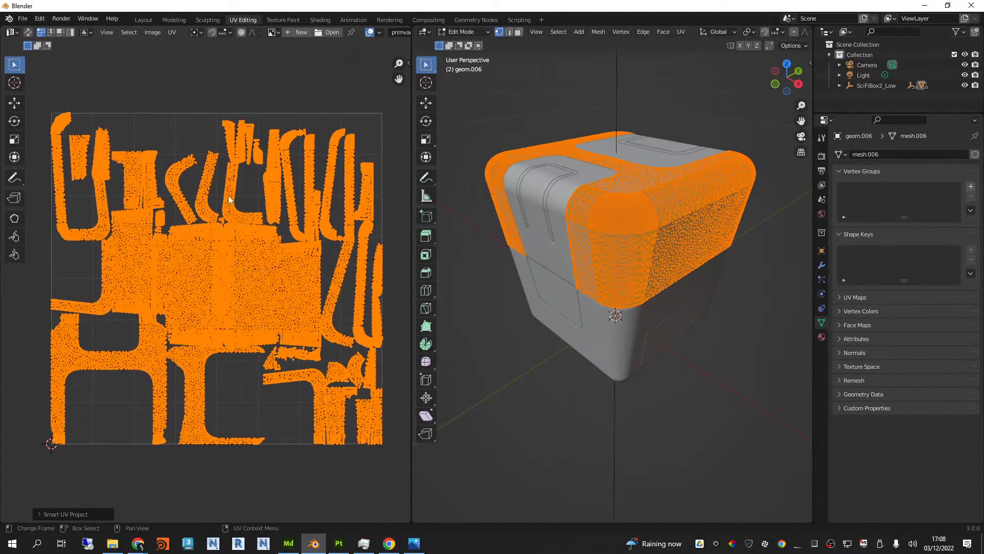
middle_click_drag(227, 255, 229, 250)
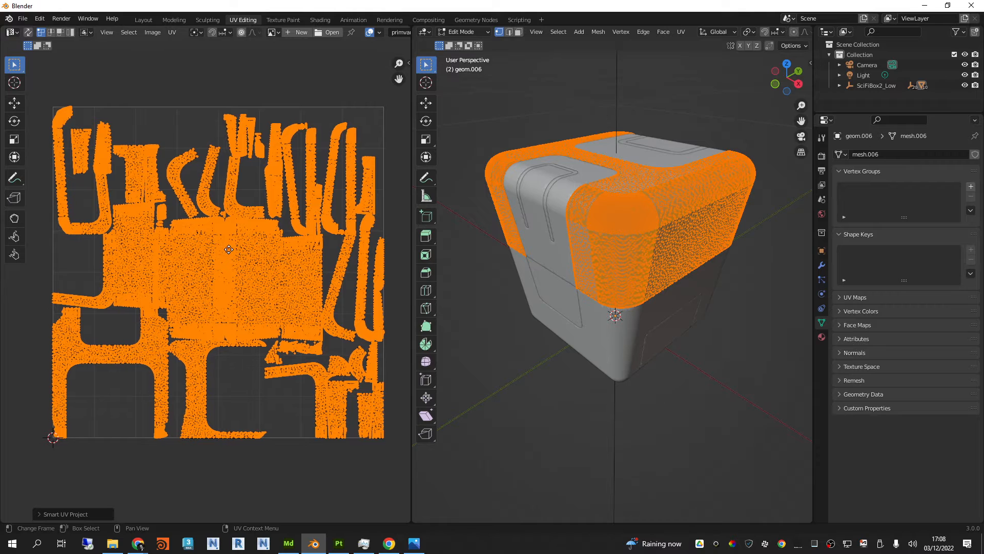
left_click(172, 32)
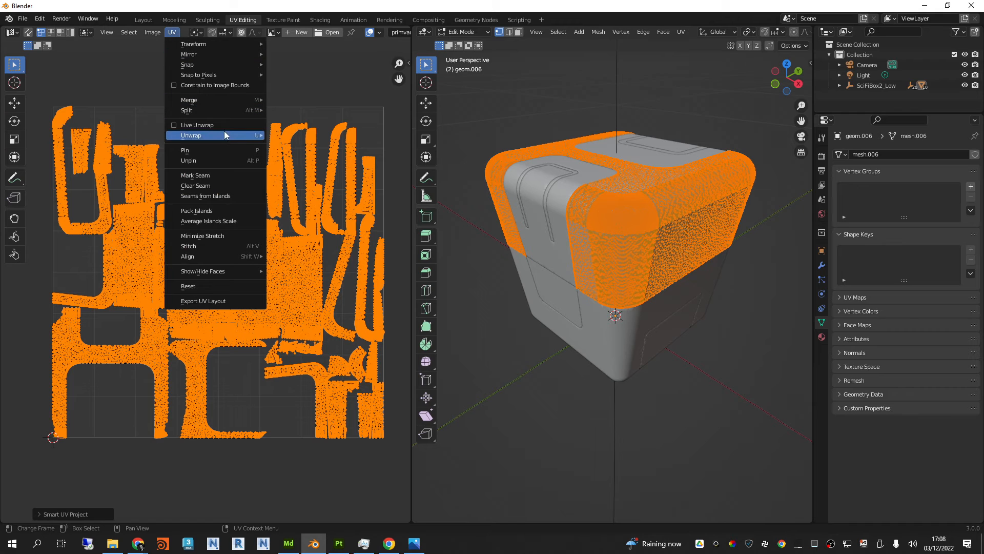
left_click(221, 210)
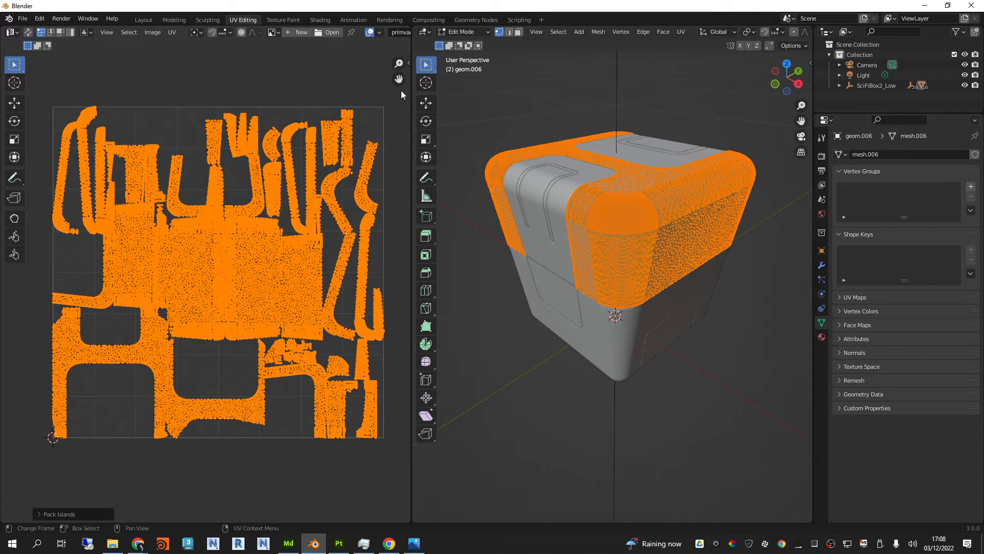
Step: Pack the orange upper body's UV islands with UVPackmaster3 in Single Tile mode with Heuristic Search enabled, then stop the search
left_click(409, 63)
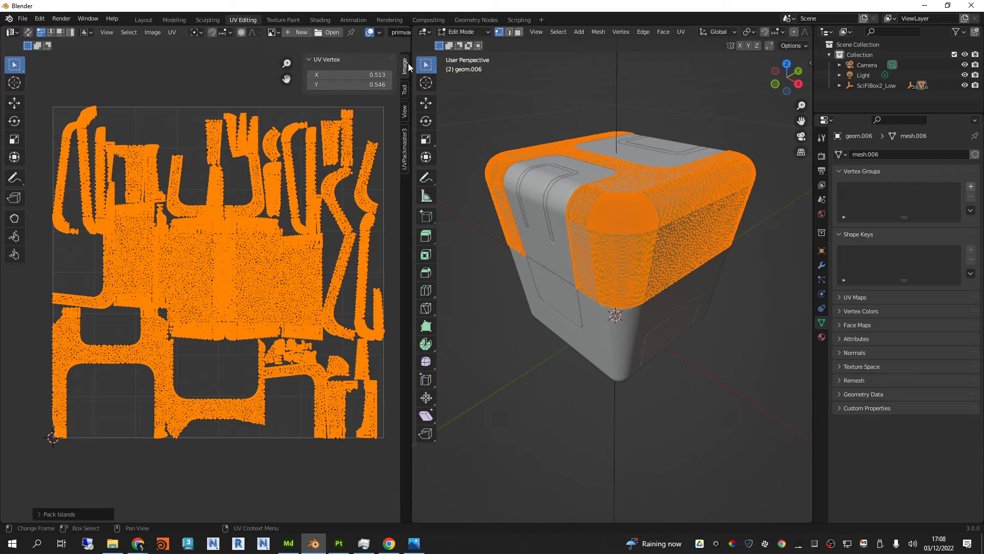
left_click(404, 144)
left_click(323, 357)
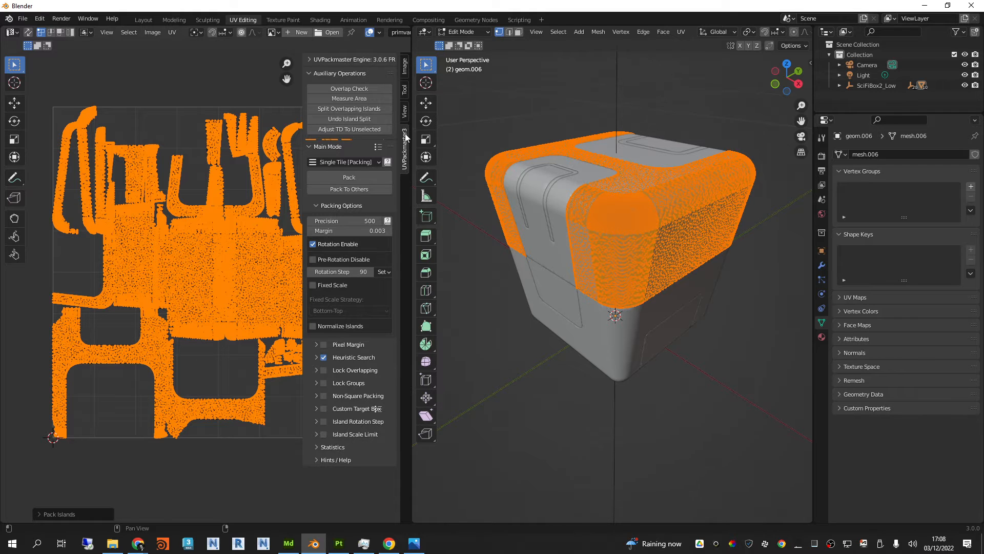
left_click(362, 175)
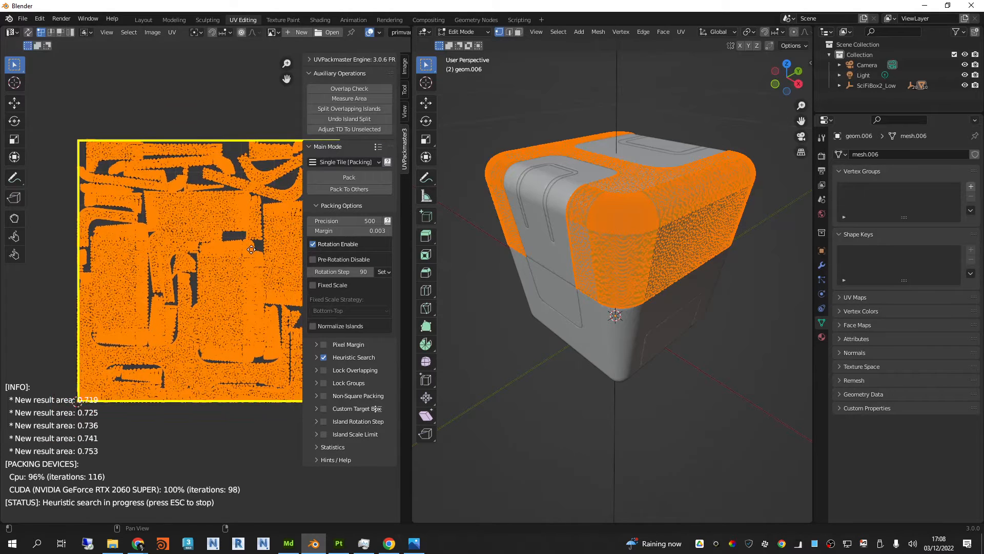
scroll(208, 238, "down", 1)
middle_click_drag(177, 234, 180, 233)
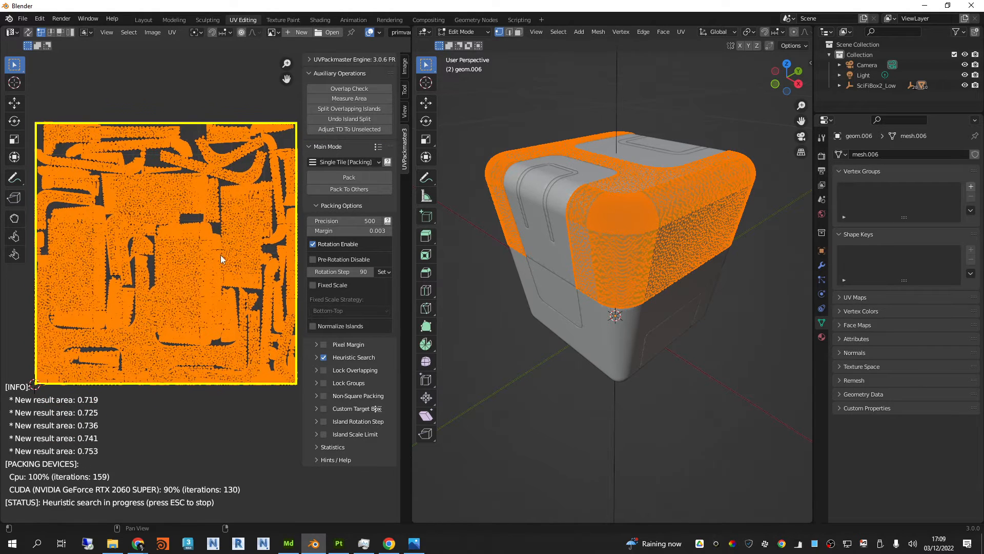
key("Escape")
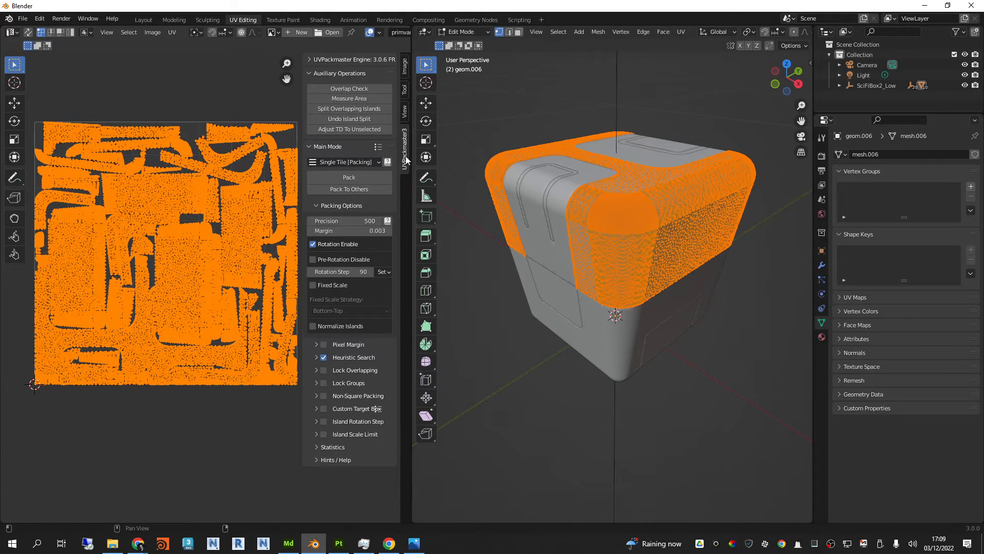
Step: Scale all of the orange upper body's UV islands down slightly to leave a small gap inside the tile border
scroll(310, 60, "up", 2)
left_click(310, 74)
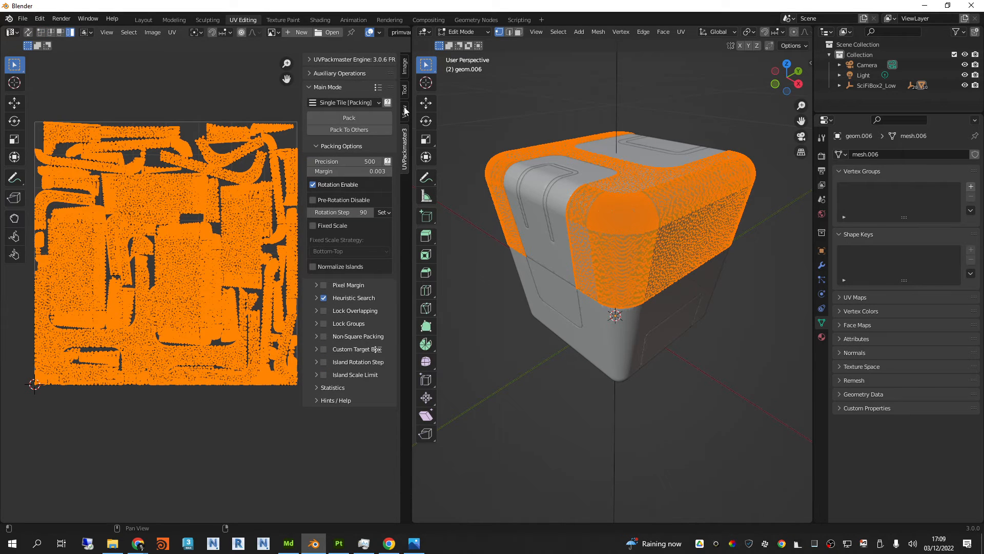
left_click(403, 72)
middle_click_drag(334, 131, 388, 117)
scroll(232, 192, "up", 1)
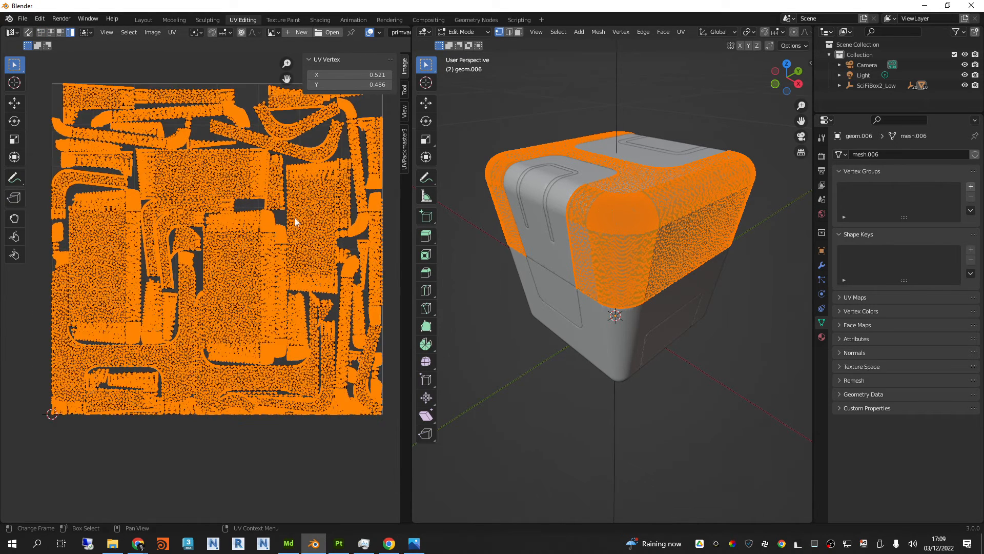
middle_click_drag(294, 217, 282, 258)
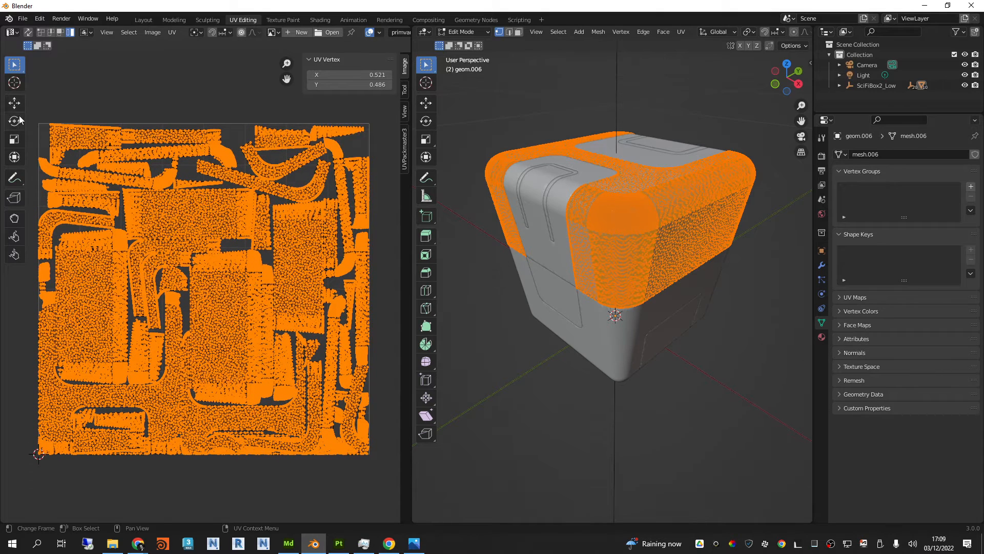
left_click(18, 143)
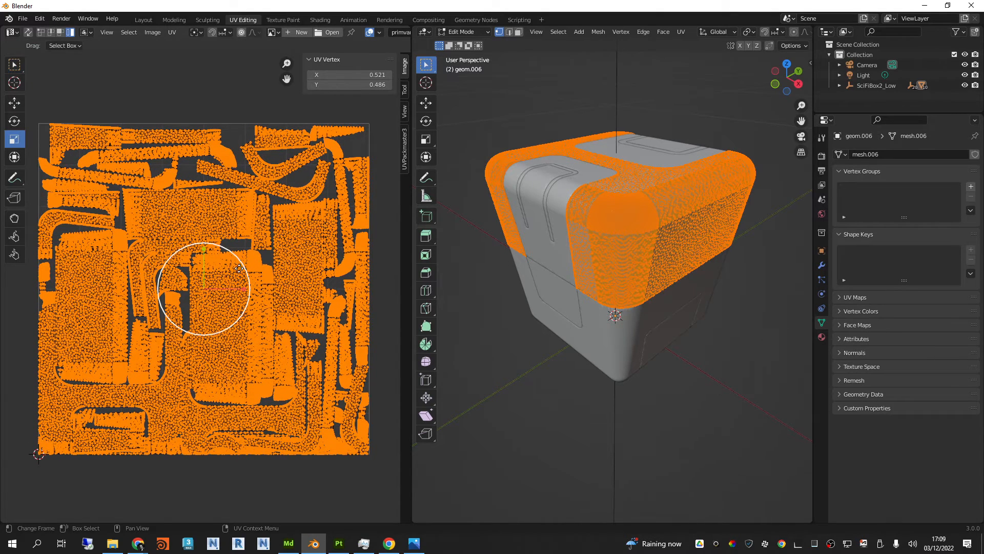
left_click_drag(239, 265, 237, 266)
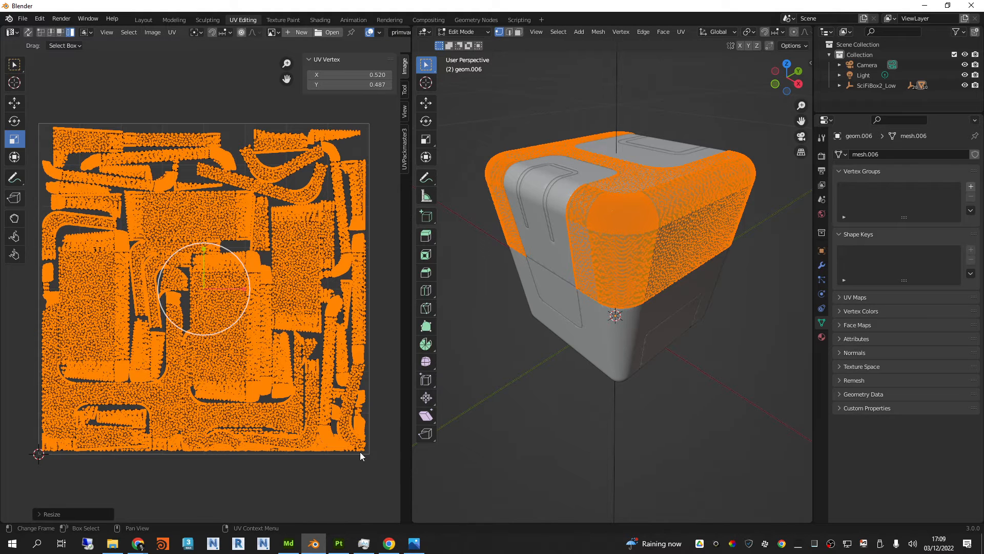
Step: Select individual UV islands along the tile's upper and side edges to check their spacing from the border
left_click(217, 140)
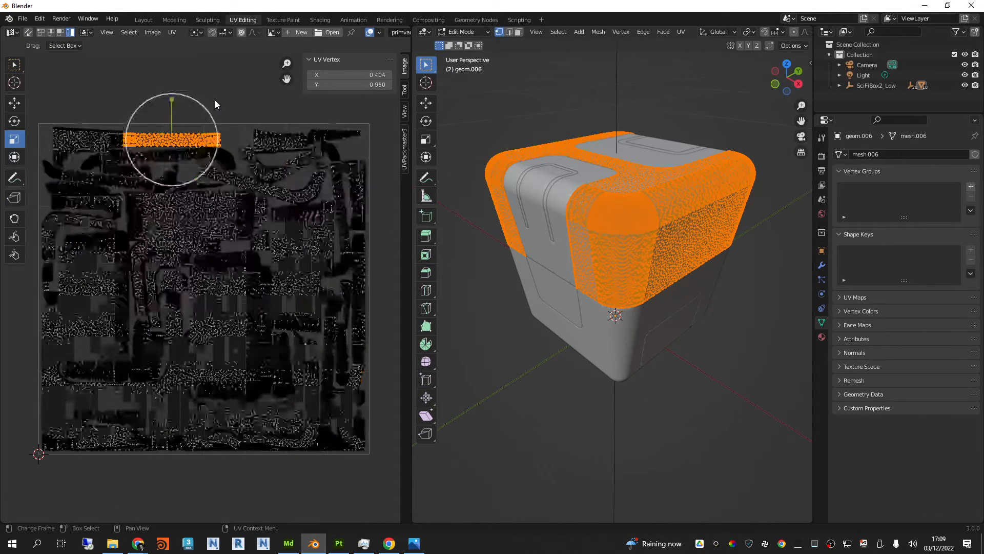
left_click(15, 65)
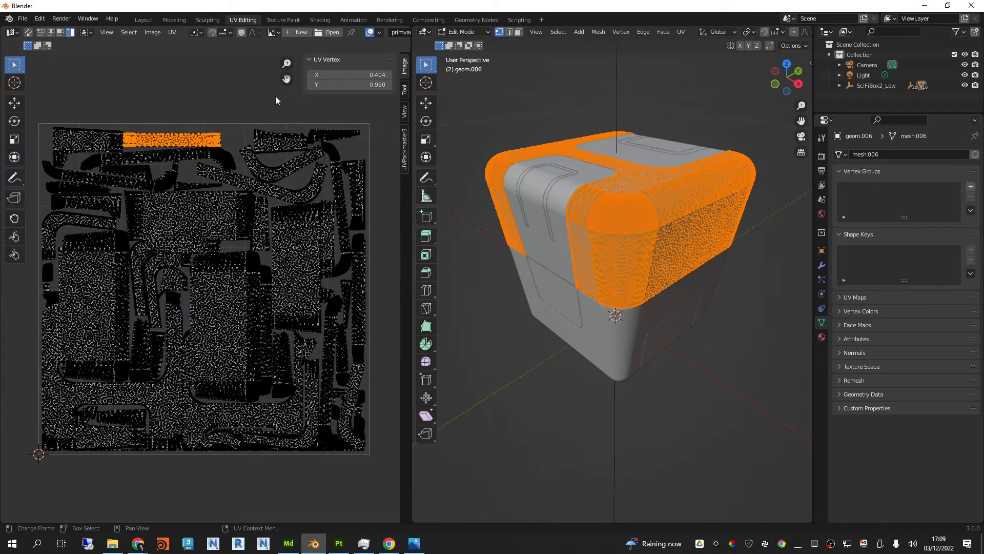
left_click(366, 119)
left_click(370, 151)
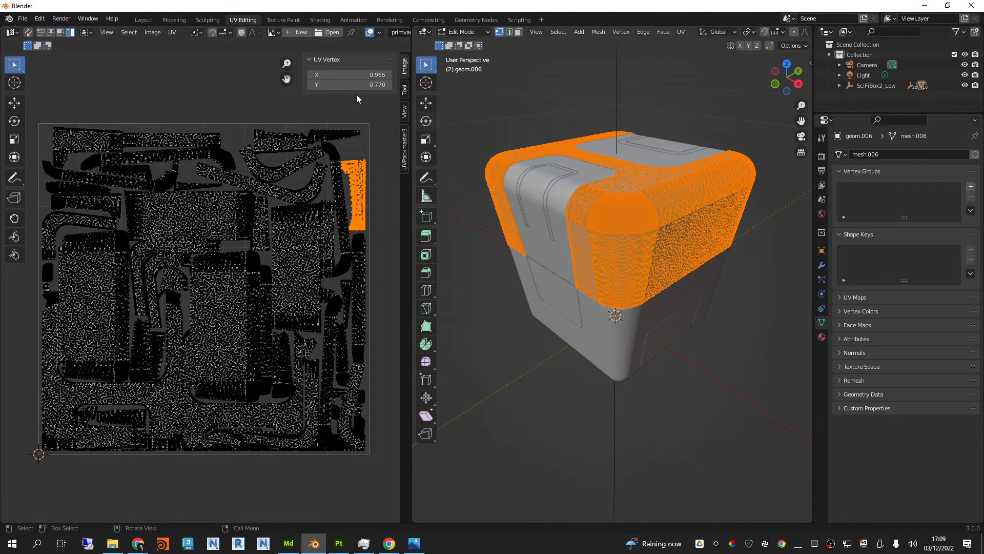
Step: Return to Object Mode and select both white upper panels together
left_click(488, 32)
left_click(472, 37)
left_click(463, 46)
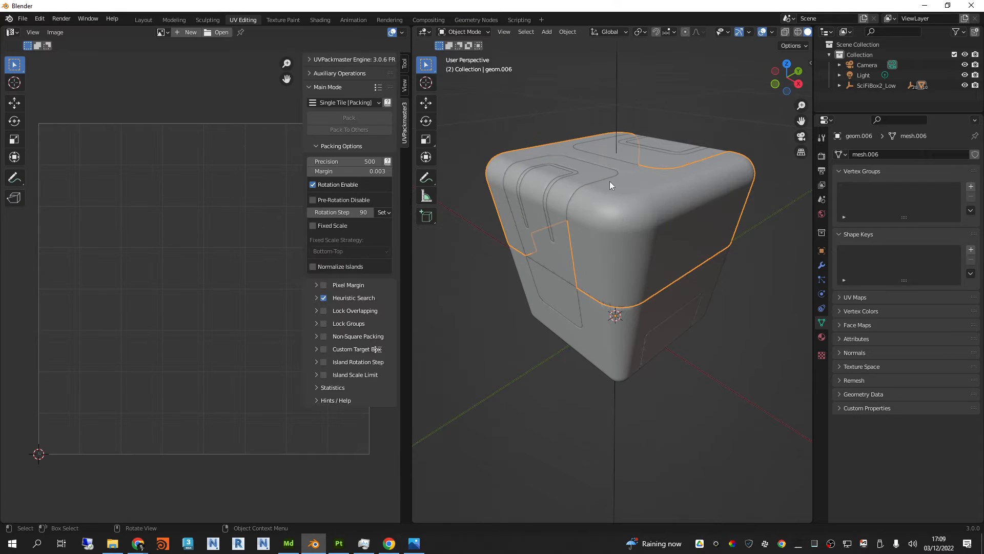
left_click(668, 161)
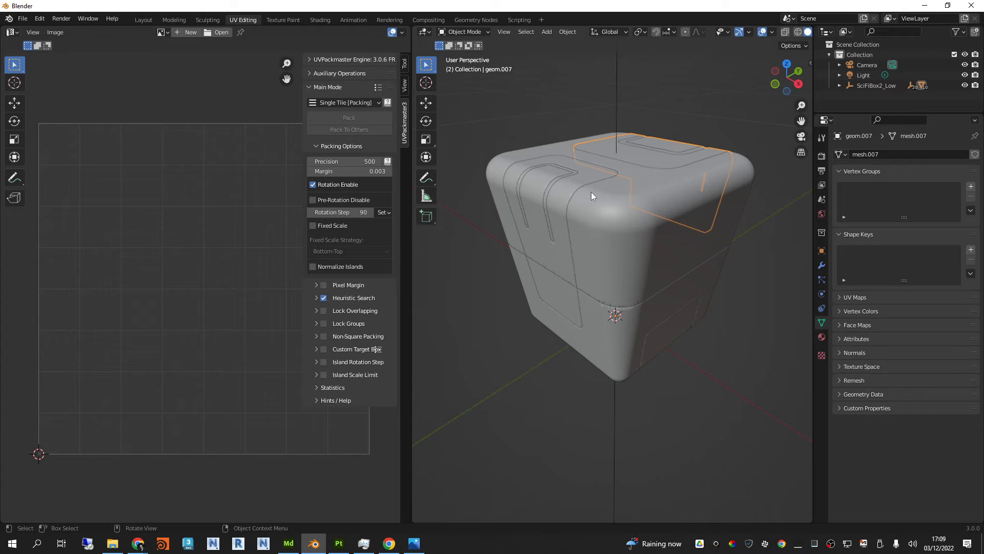
middle_click_drag(591, 191, 638, 205)
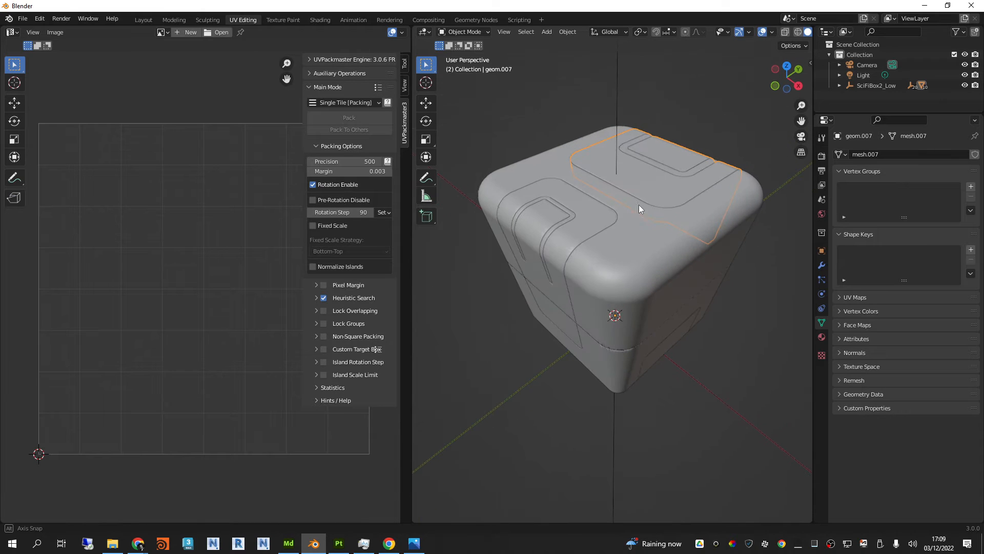
left_click(593, 226, "shift")
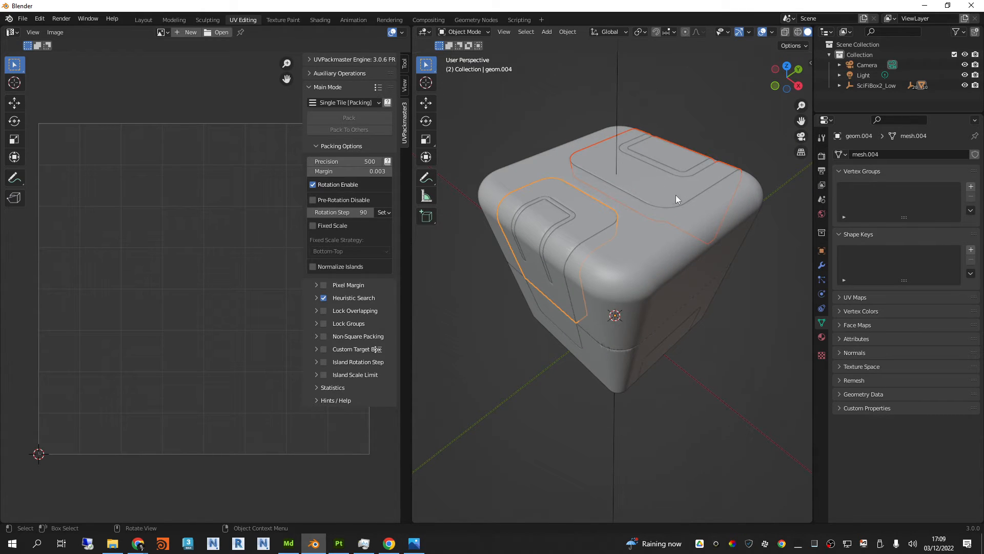
mouse_move(675, 201)
middle_mouse_down()
mouse_move(672, 229)
mouse_move(673, 192)
mouse_move(660, 197)
middle_mouse_up()
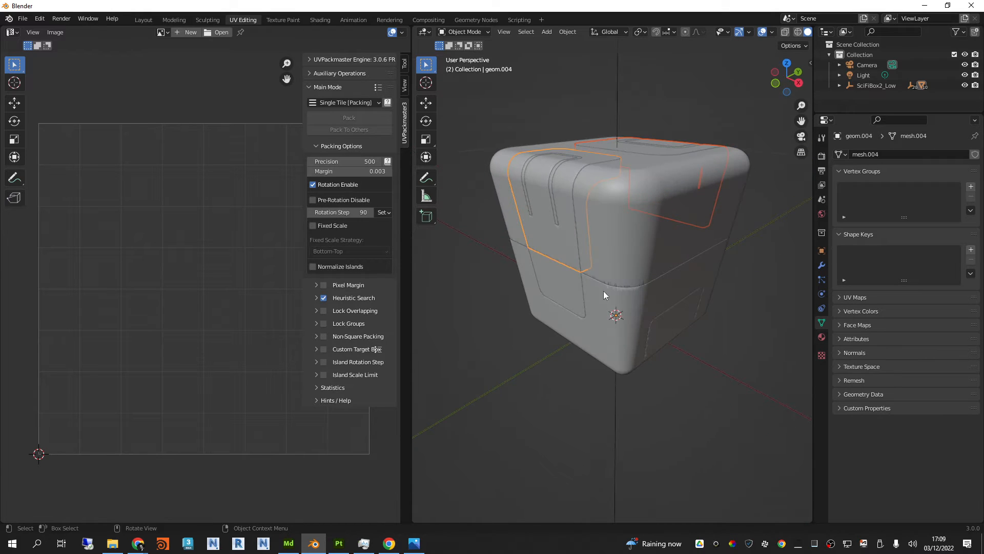
middle_click_drag(663, 241, 660, 258)
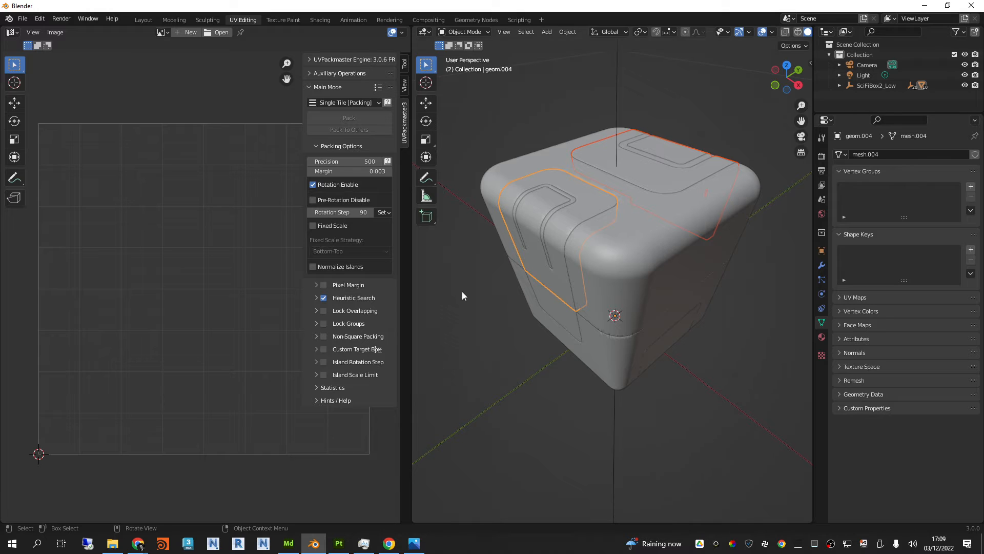
middle_click_drag(696, 251, 697, 244)
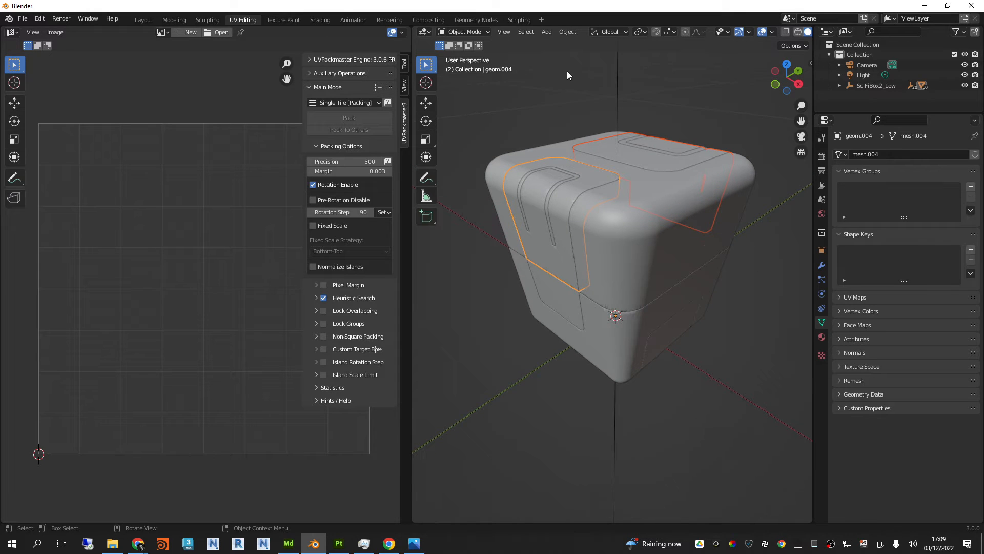
Step: Open the two white upper panels in Edit Mode and unwrap all their UVs with Smart UV Project
left_click(483, 32)
left_click(458, 44)
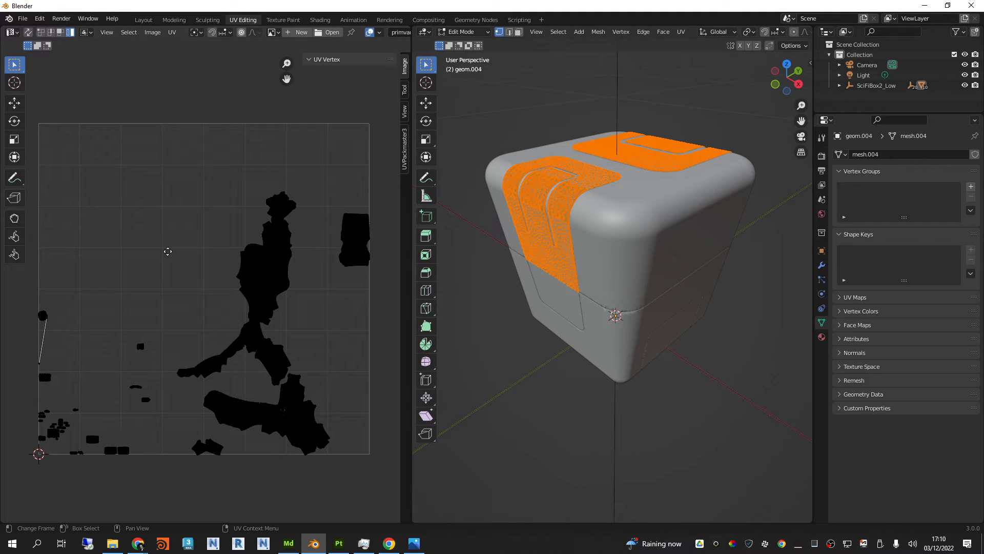
middle_click_drag(185, 200, 181, 213)
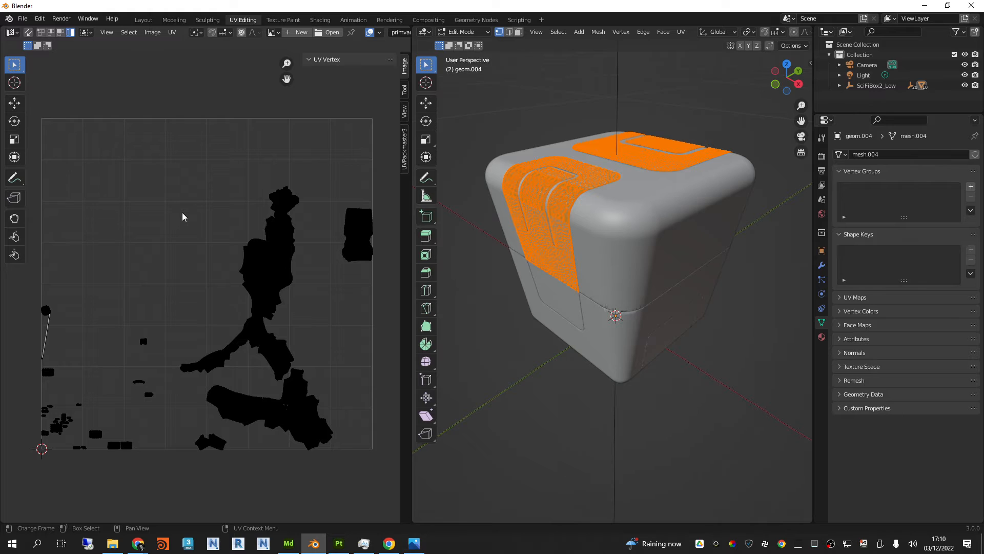
middle_click_drag(182, 215, 186, 222)
key("a")
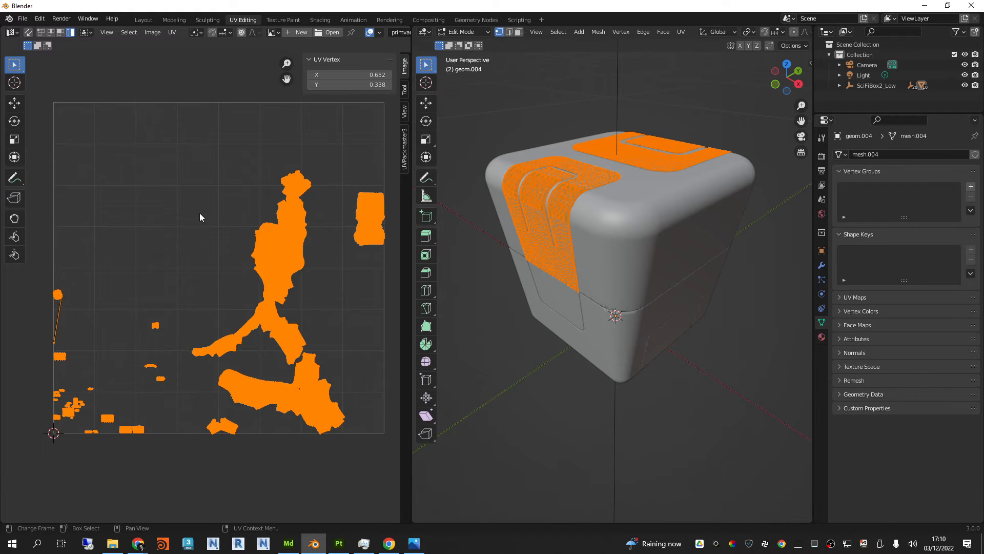
left_click(173, 31)
mouse_move(238, 133)
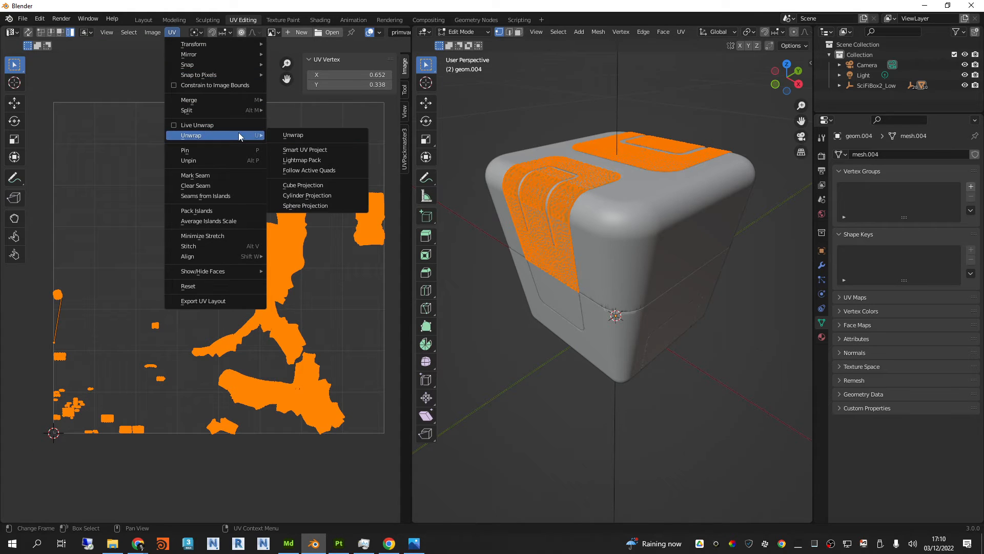
left_click(307, 149)
left_click(311, 230)
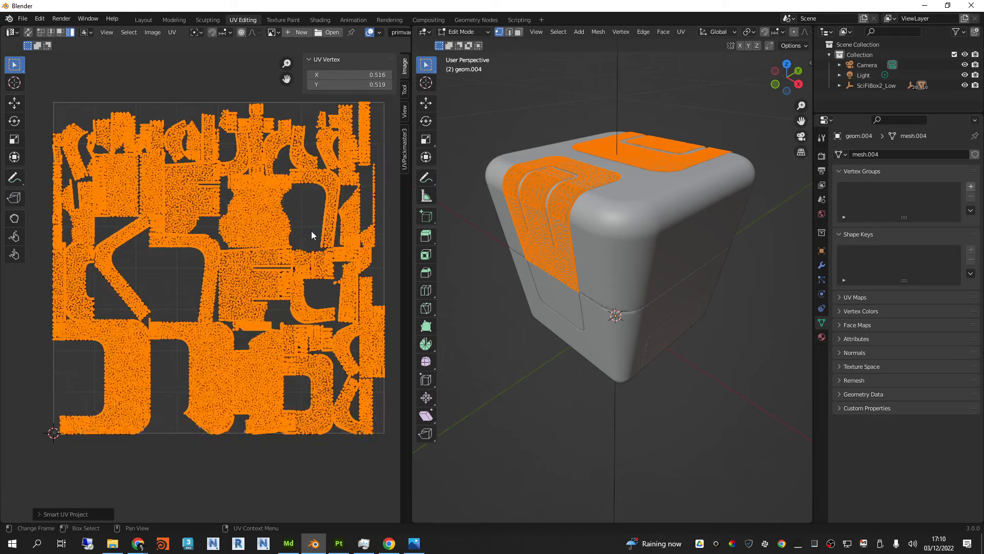
Step: Pack the two white panels' UV islands with Pack Islands and scale them down slightly inside the tile border
left_click(173, 31)
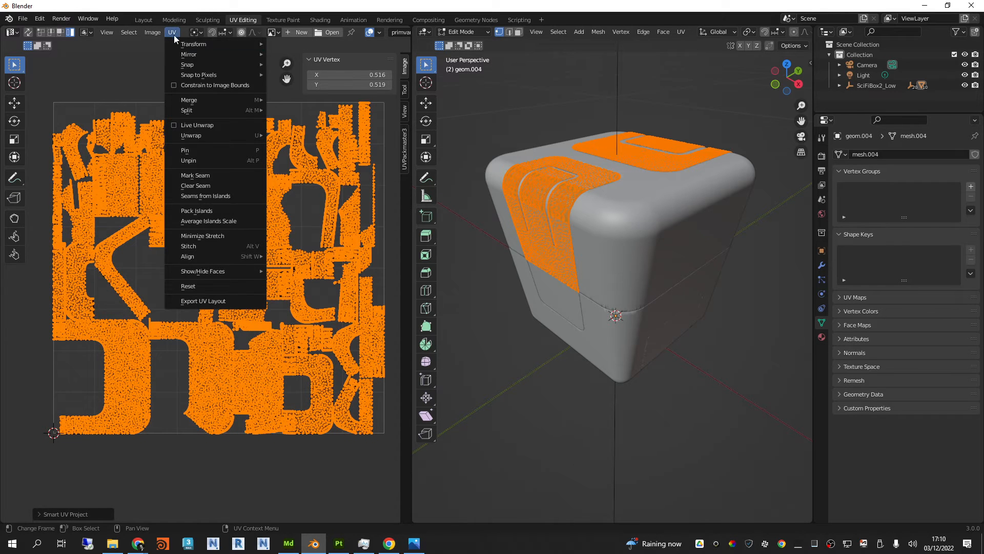
left_click(222, 211)
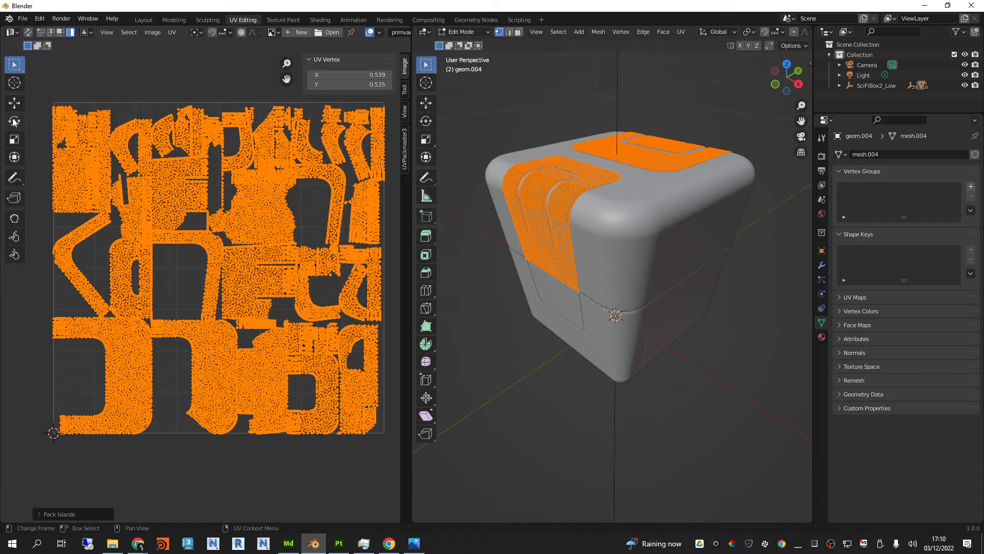
left_click(15, 139)
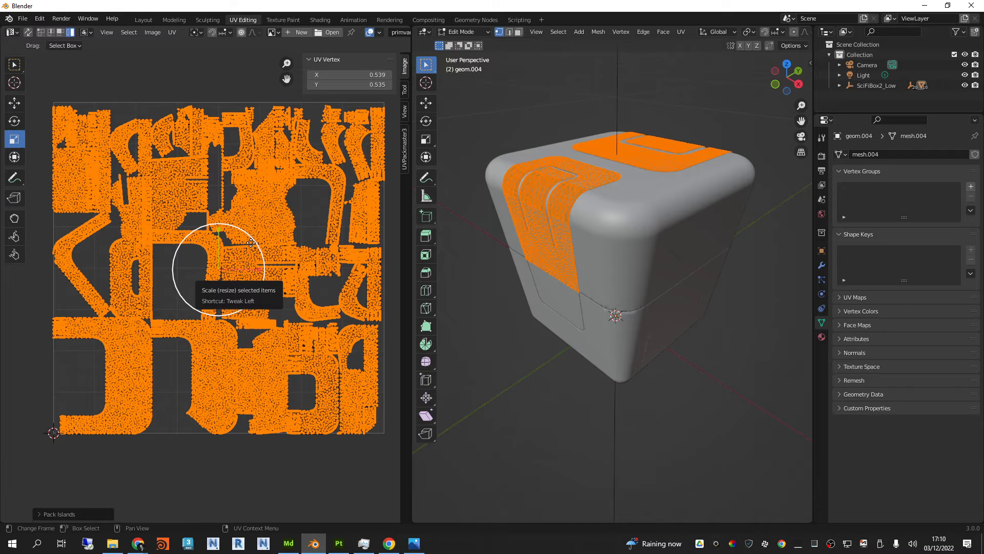
left_click_drag(250, 243, 250, 243)
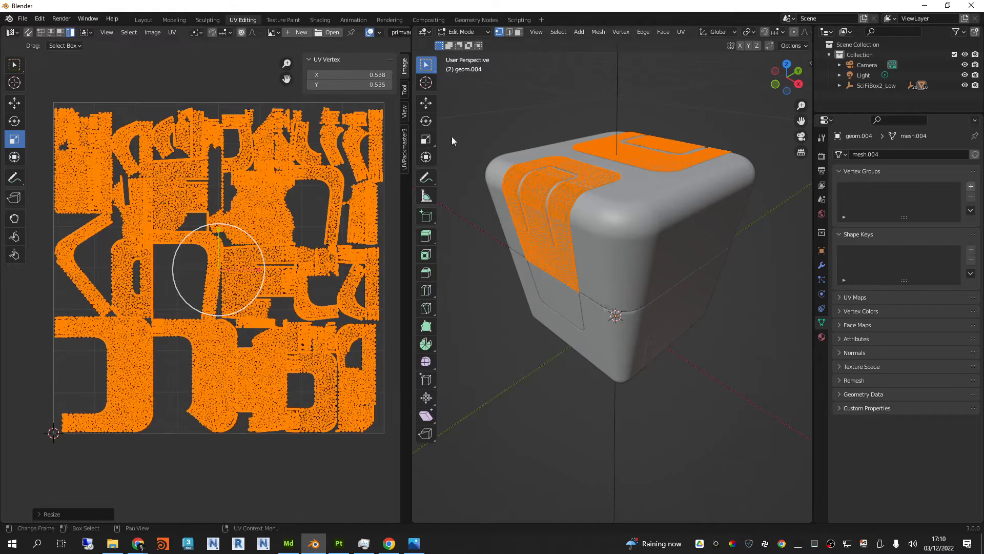
Step: Return to Object Mode and select both thin U-shaped red strips on the upper panels together
left_click(464, 31)
left_click(464, 43)
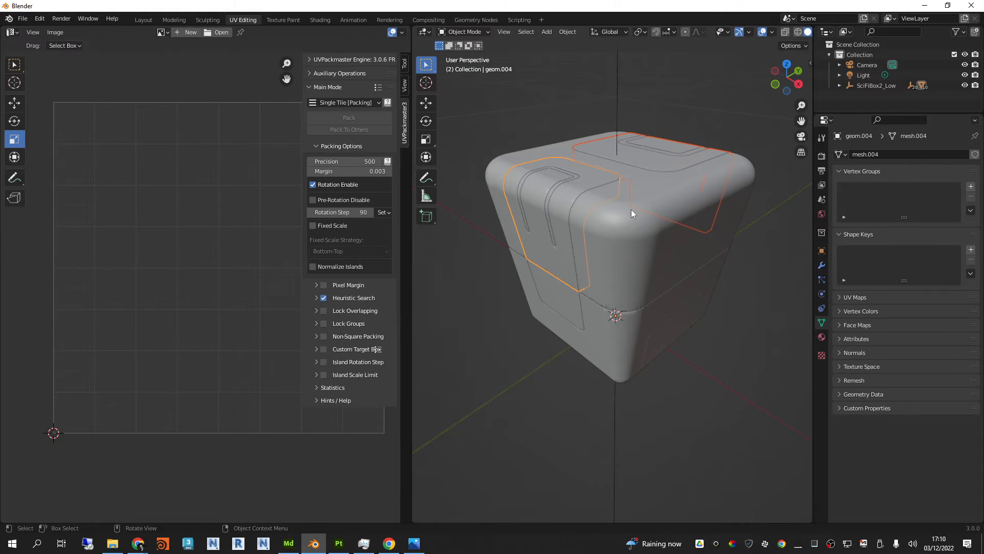
left_click(576, 180)
middle_click_drag(576, 174, 570, 137)
left_click(662, 174)
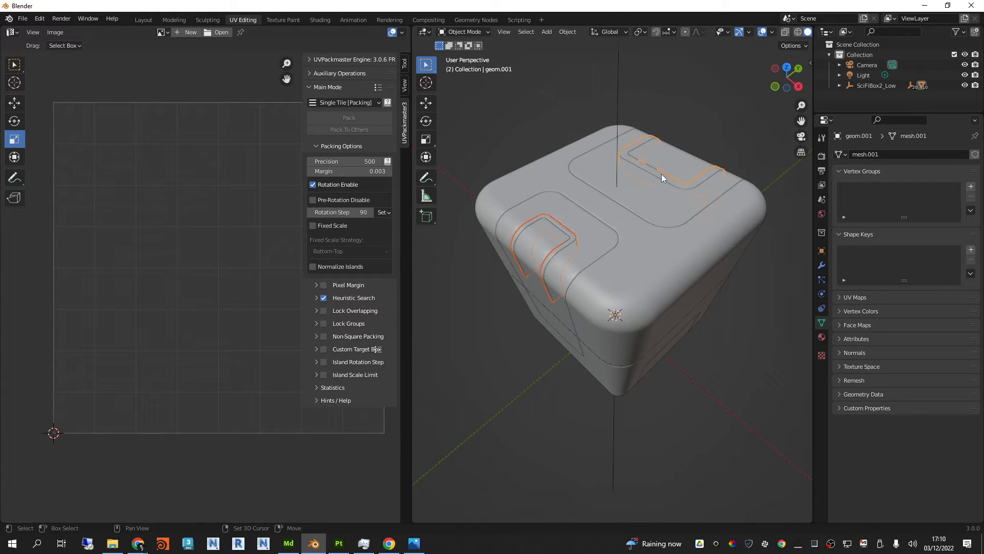
middle_click_drag(661, 174, 617, 191)
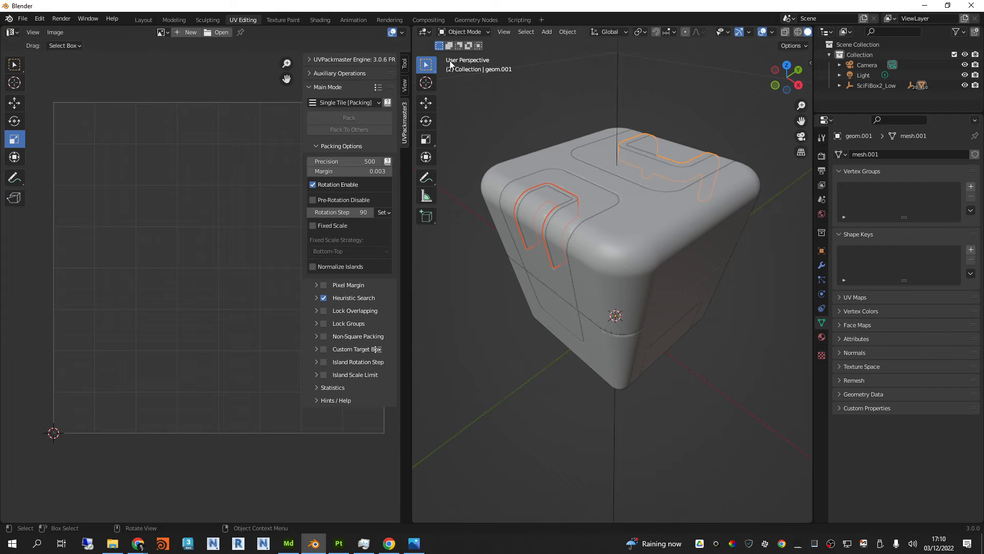
Step: Open the two red strips in Edit Mode and unwrap all their UVs with Smart UV Project
left_click(464, 31)
left_click(463, 54)
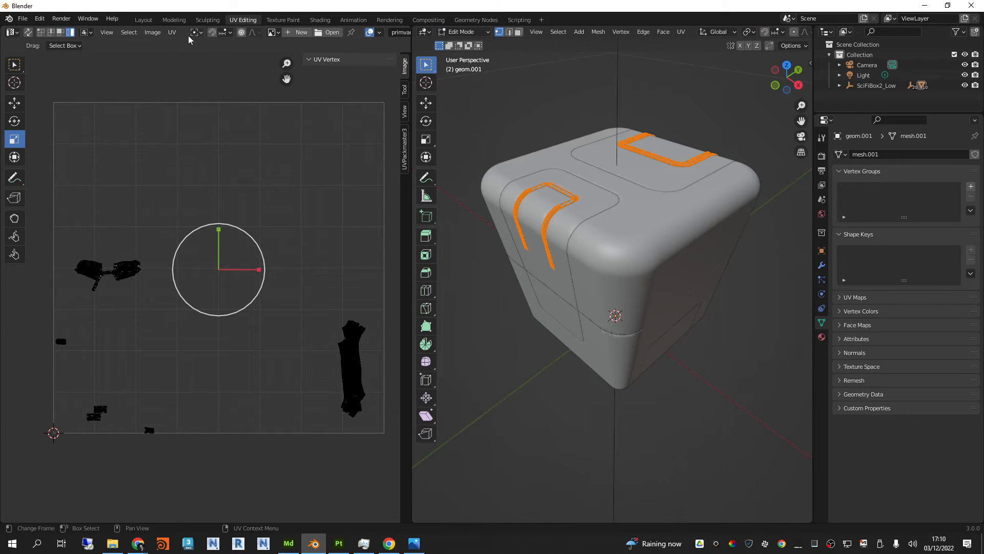
left_click(173, 32)
key("a")
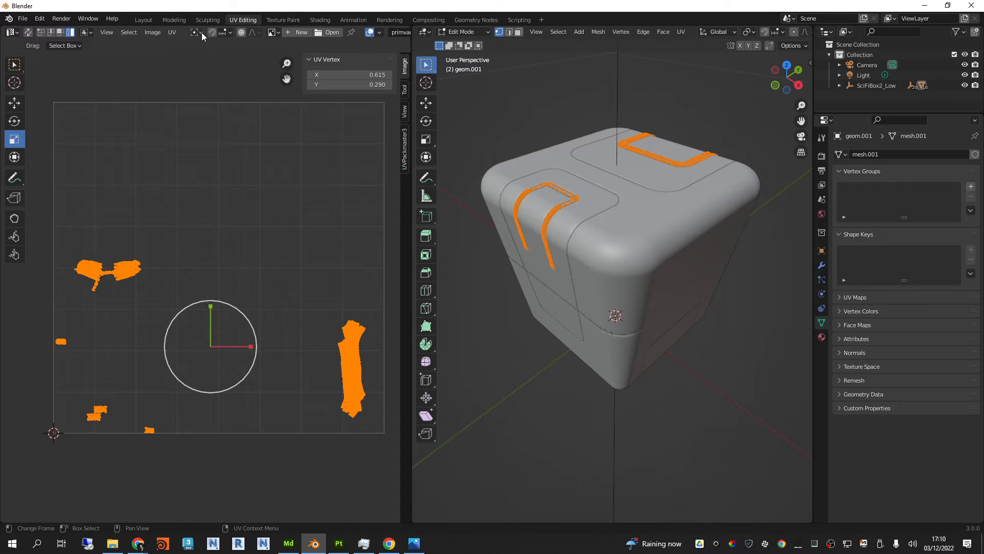
left_click(172, 32)
mouse_move(244, 134)
left_click(315, 150)
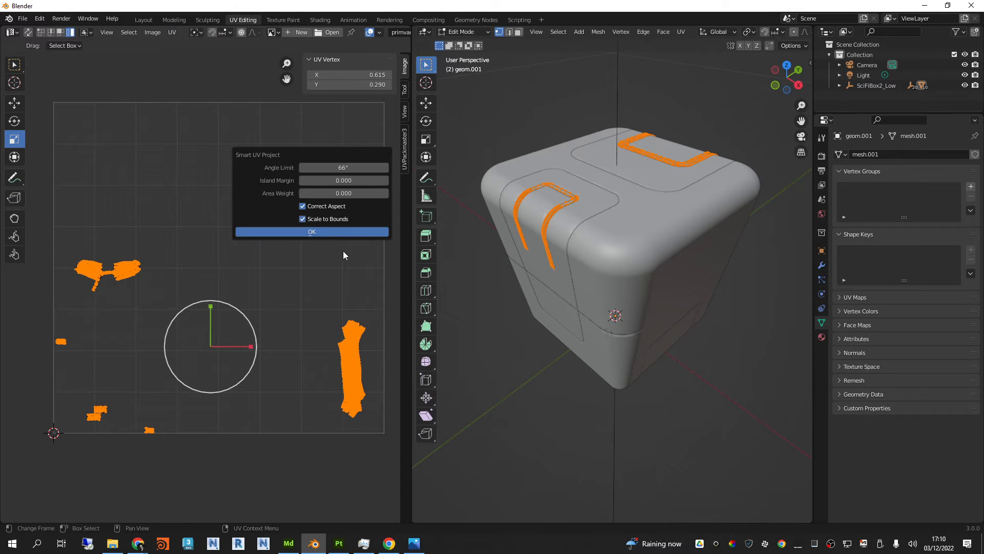
left_click(348, 236)
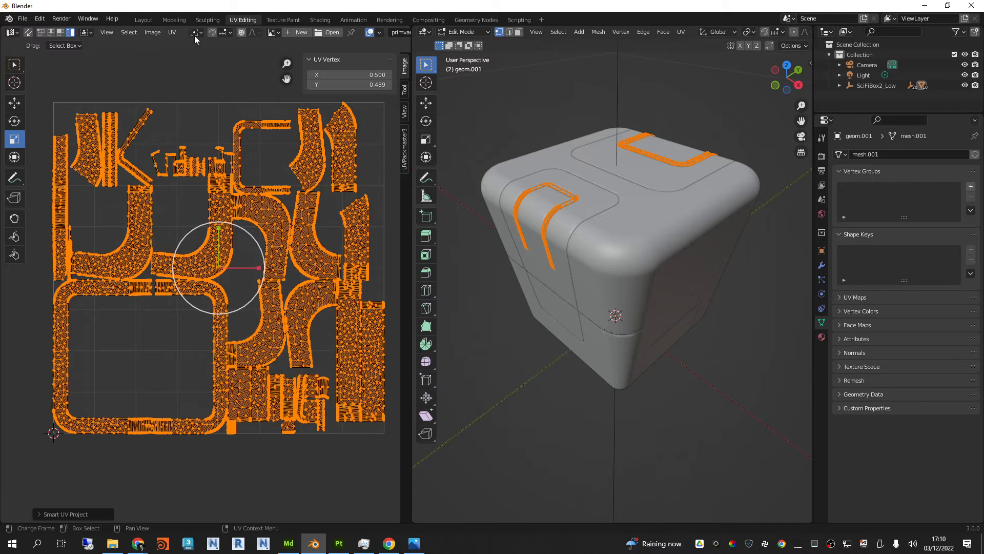
Step: Pack the red strips' UV islands with Pack Islands and scale them down slightly inside the tile border
left_click(173, 32)
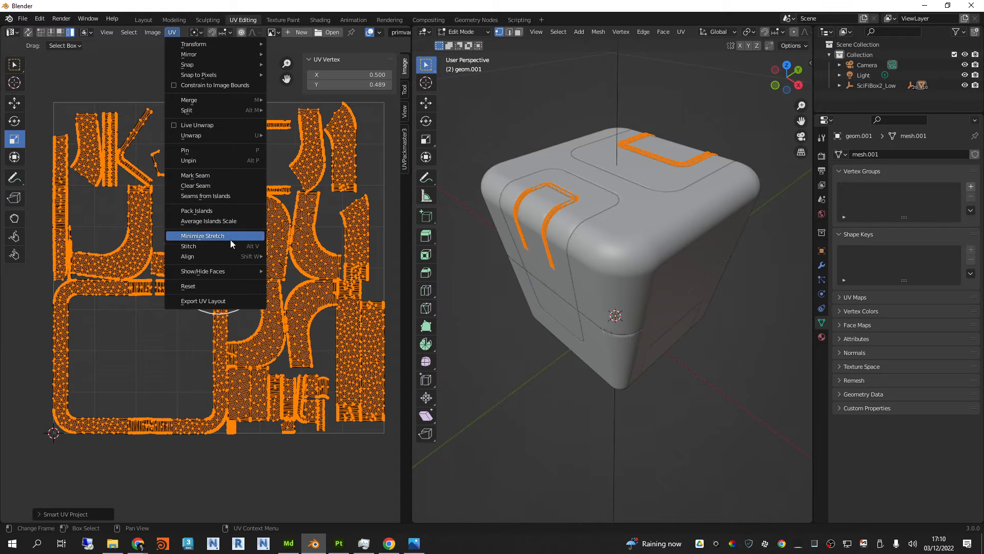
left_click(232, 211)
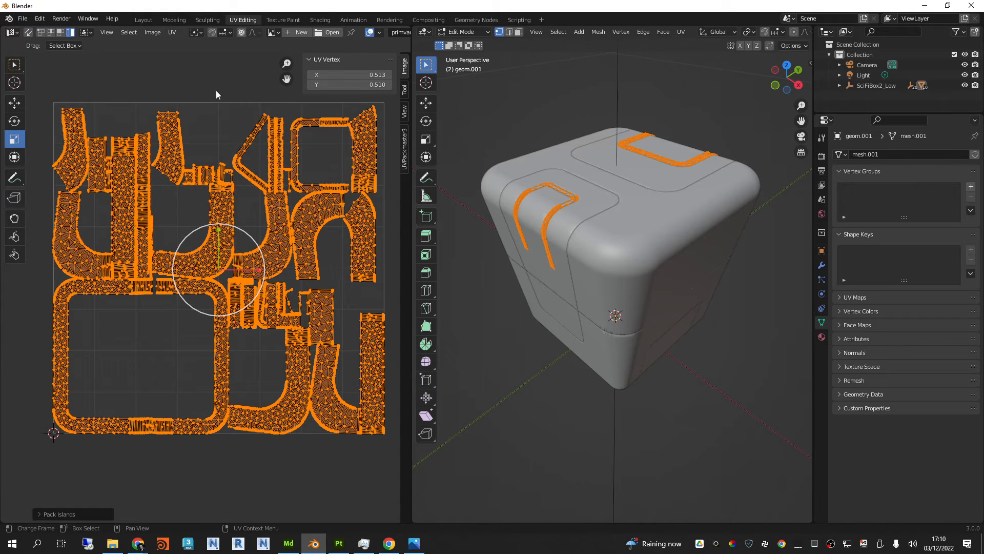
left_click_drag(239, 229, 237, 230)
Step: Return to Object Mode and select the dark grey lower body of the box
left_click(463, 32)
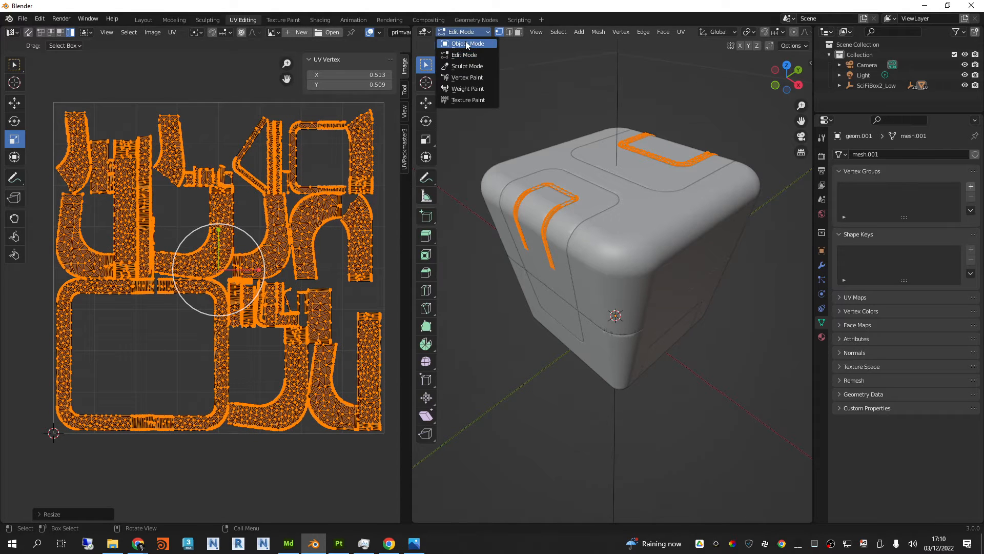
left_click(467, 43)
left_click(591, 194)
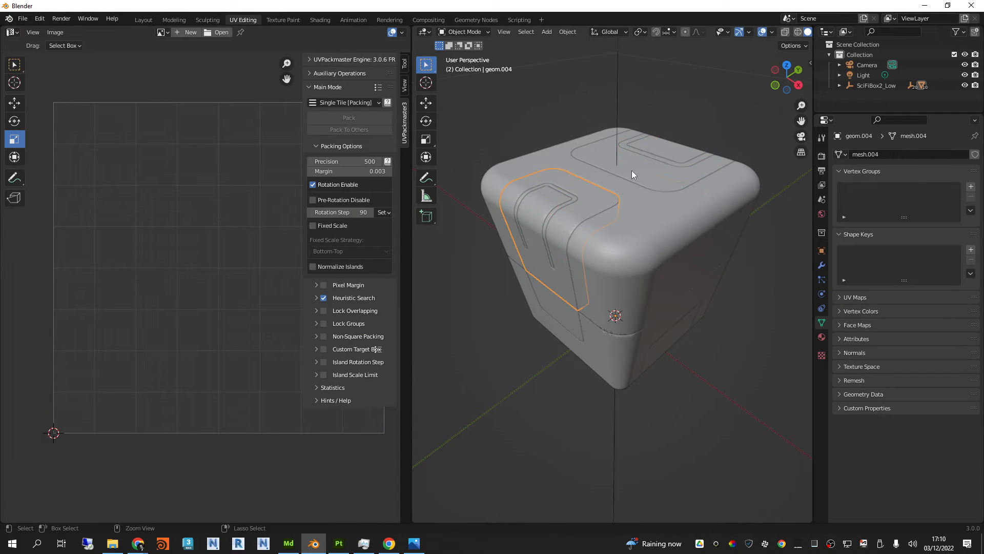
left_click(650, 179)
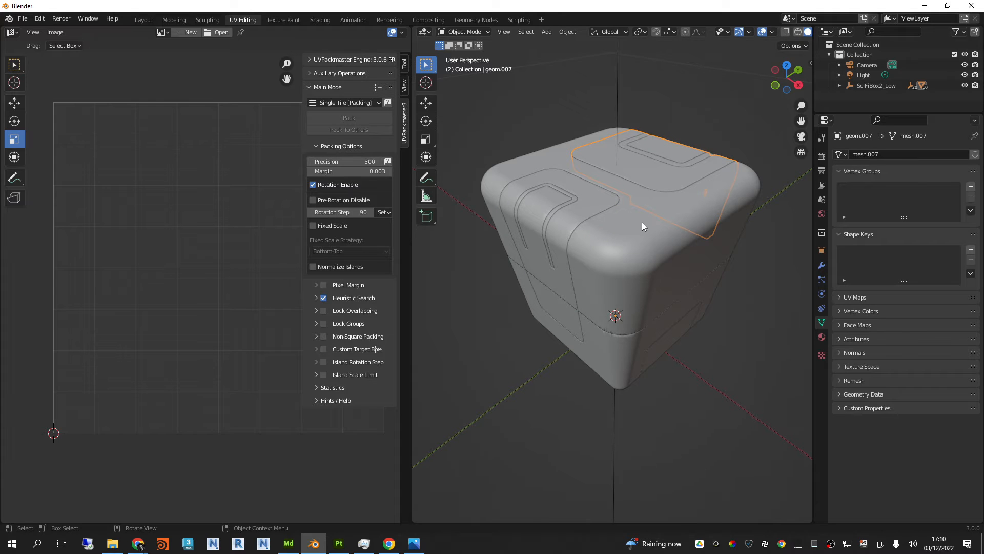
middle_click_drag(642, 222, 670, 238)
left_click(670, 238)
middle_click_drag(626, 207, 640, 226)
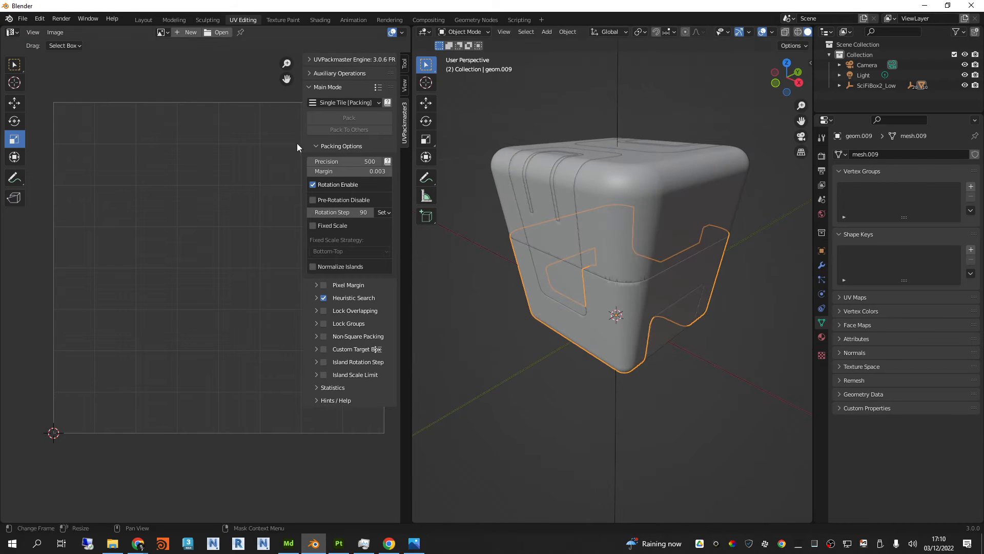
Step: Open the lower body in Edit Mode and unwrap all its UVs with Smart UV Project
left_click(464, 31)
left_click(461, 41)
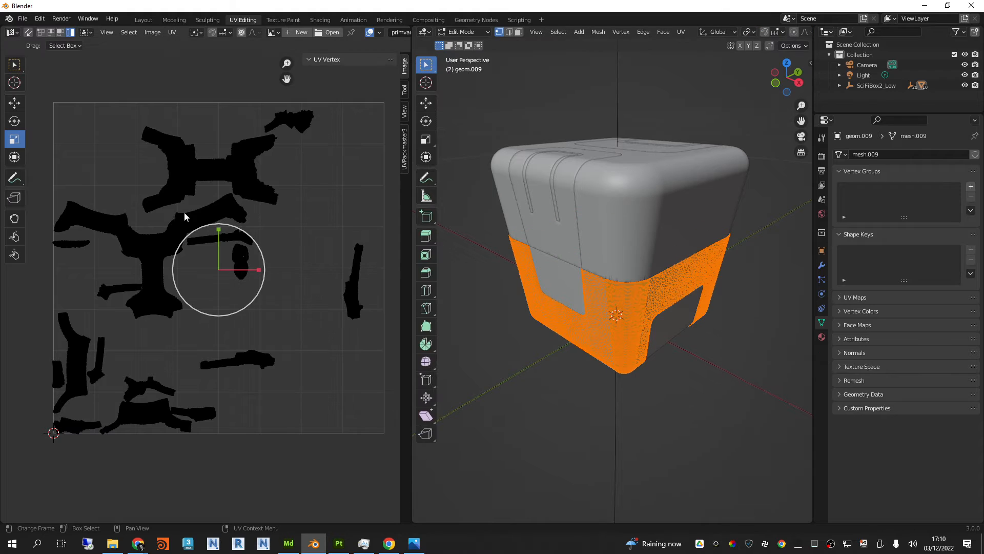
key("a")
left_click(171, 32)
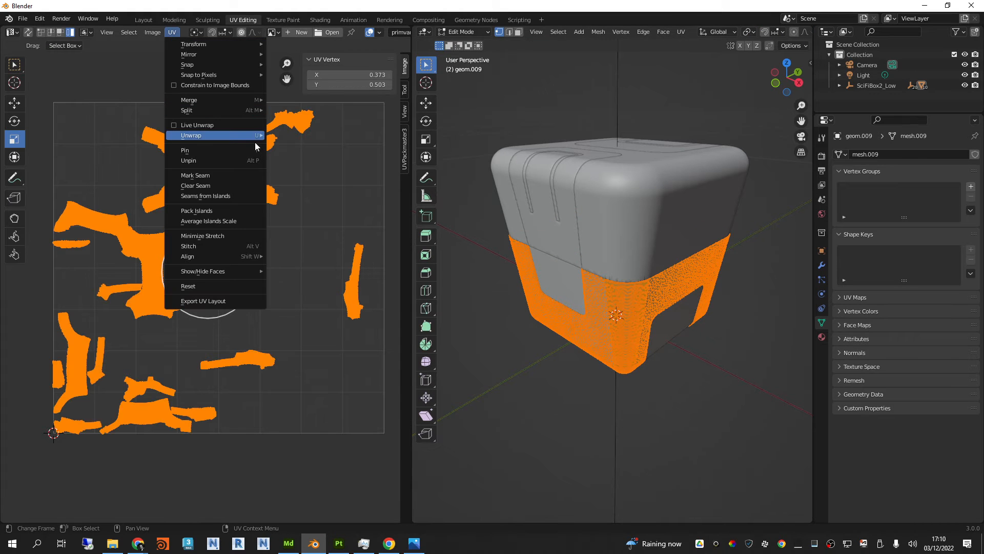
mouse_move(254, 136)
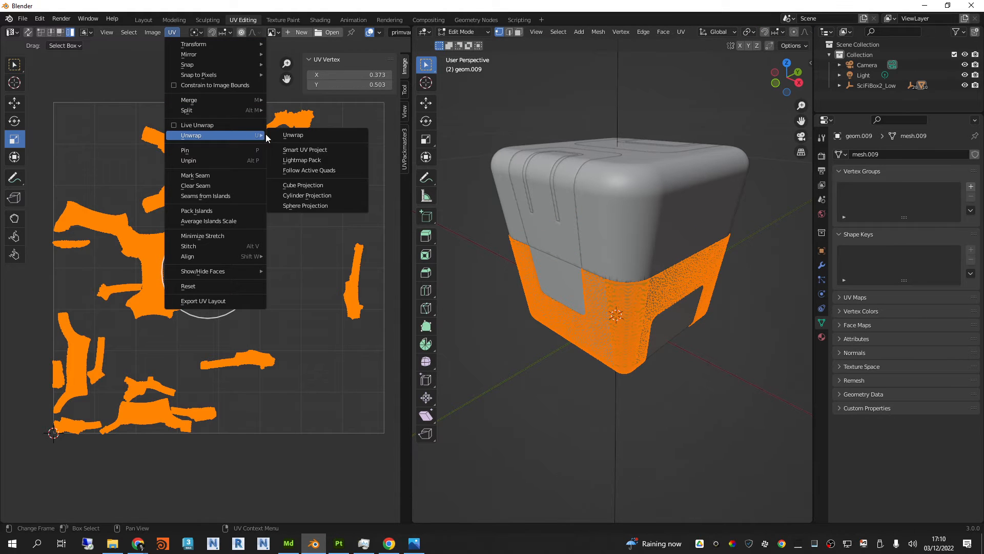
left_click(314, 134)
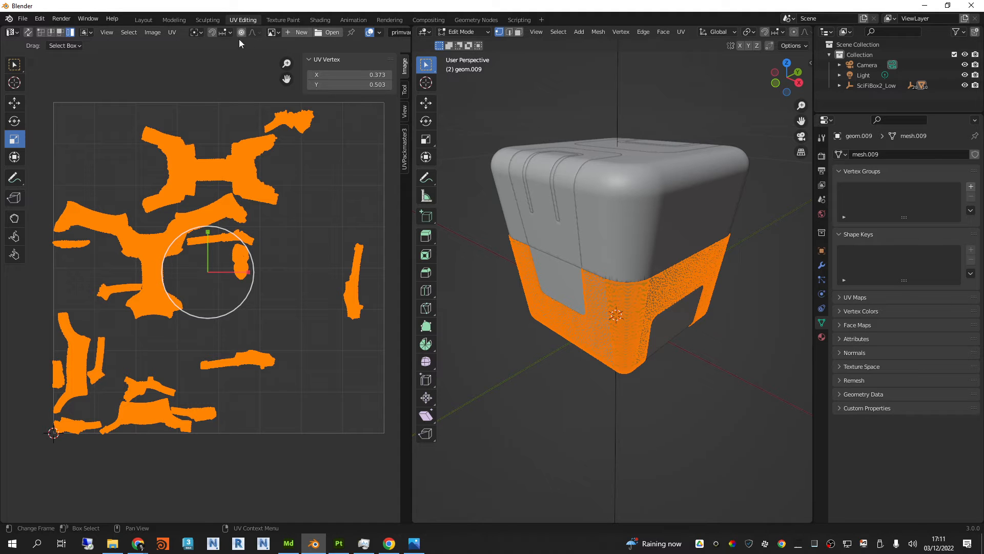
left_click(175, 32)
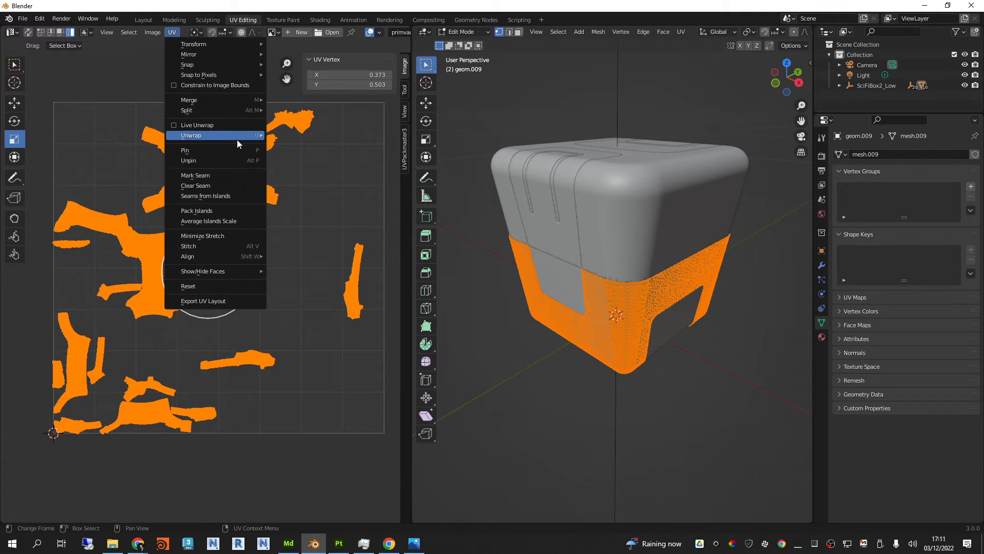
left_click(305, 149)
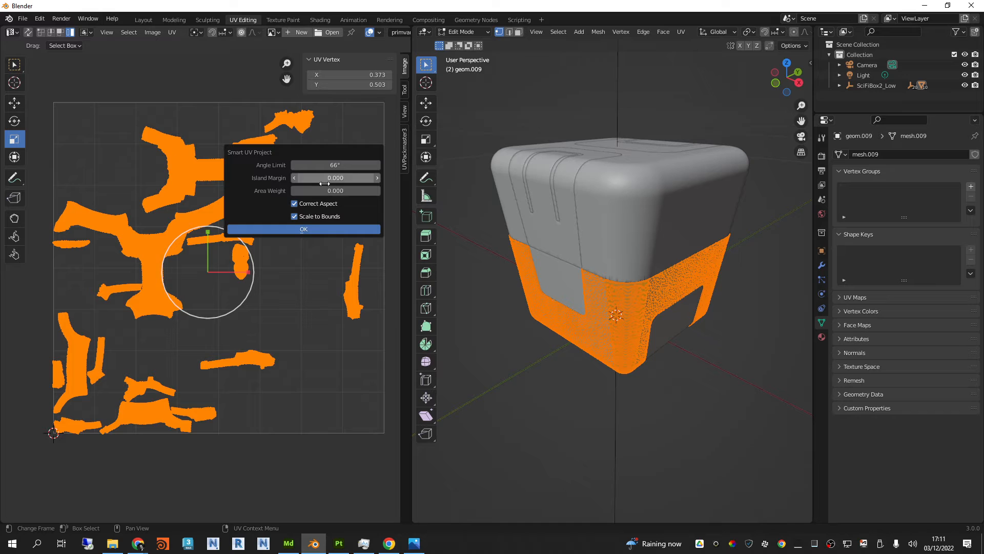
left_click(314, 232)
Step: Pack the lower body's UV islands with Pack Islands and scale them down slightly inside the tile border
left_click(174, 31)
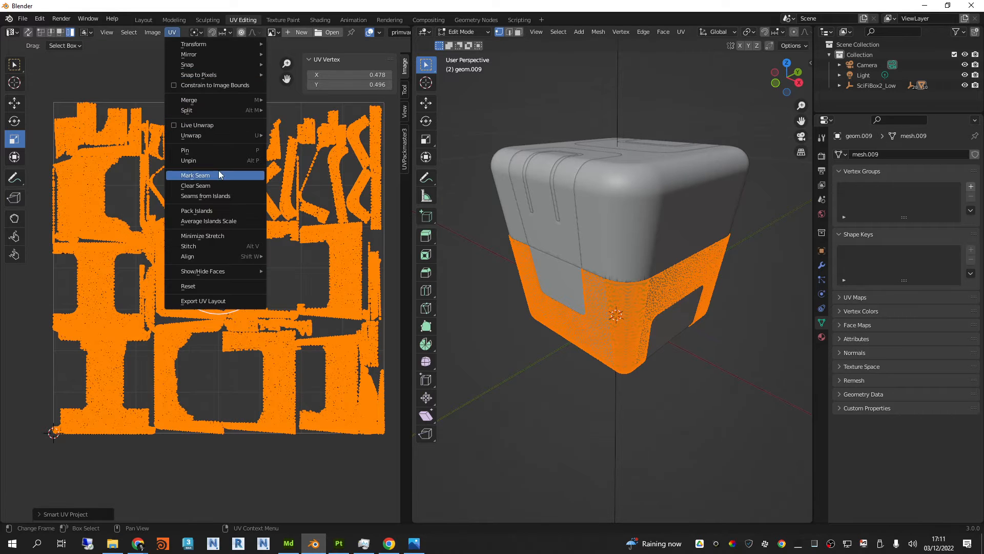
left_click(211, 210)
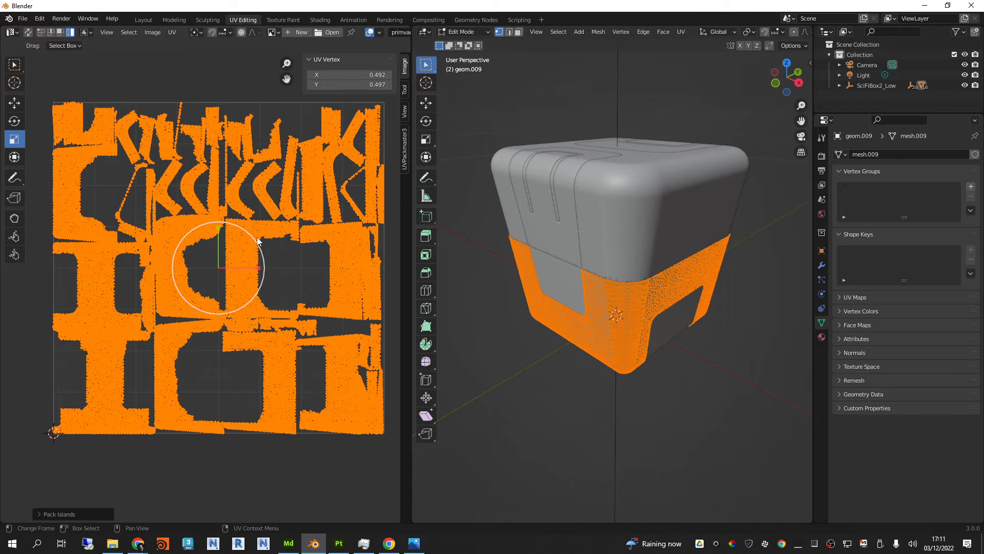
mouse_move(252, 236)
left_mouse_down()
mouse_move(266, 237)
mouse_move(254, 239)
left_mouse_up()
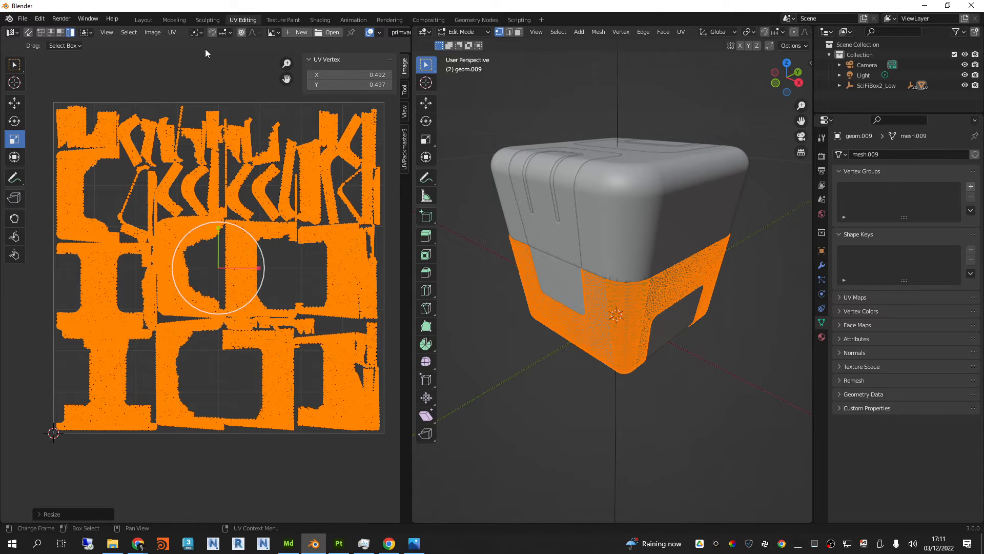
Step: Return to Object Mode and select the four light grey lower panels around the box together
left_click(464, 32)
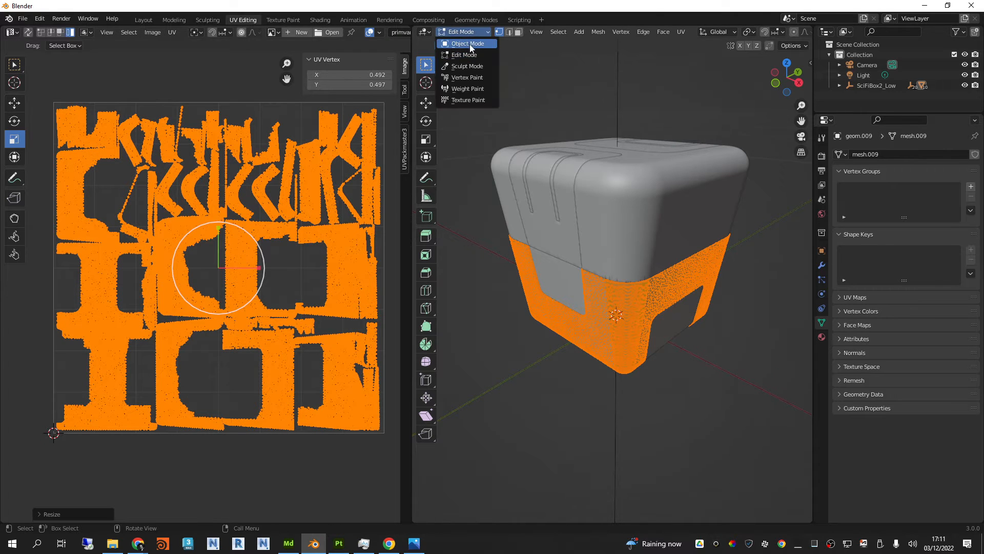
left_click(468, 44)
left_click(565, 274)
middle_click_drag(565, 275, 676, 276)
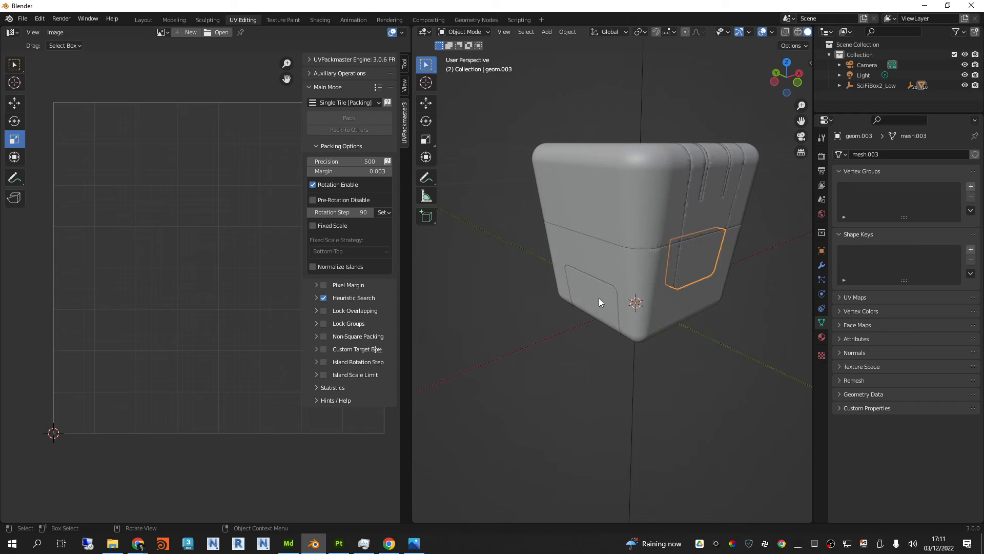
left_click(598, 297, "shift")
middle_click_drag(536, 268, 700, 267)
left_click(590, 252, "shift")
middle_click_drag(553, 256, 661, 268)
left_click(602, 326, "shift")
middle_click_drag(536, 279, 555, 226)
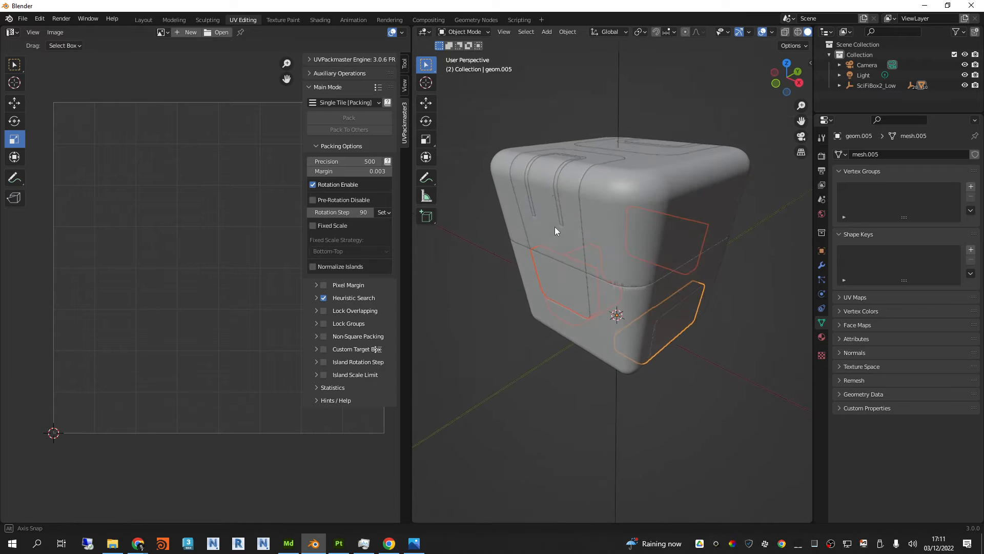
Step: Open the four light grey panels in Edit Mode and unwrap all their UVs with Smart UV Project
left_click(476, 32)
left_click(468, 55)
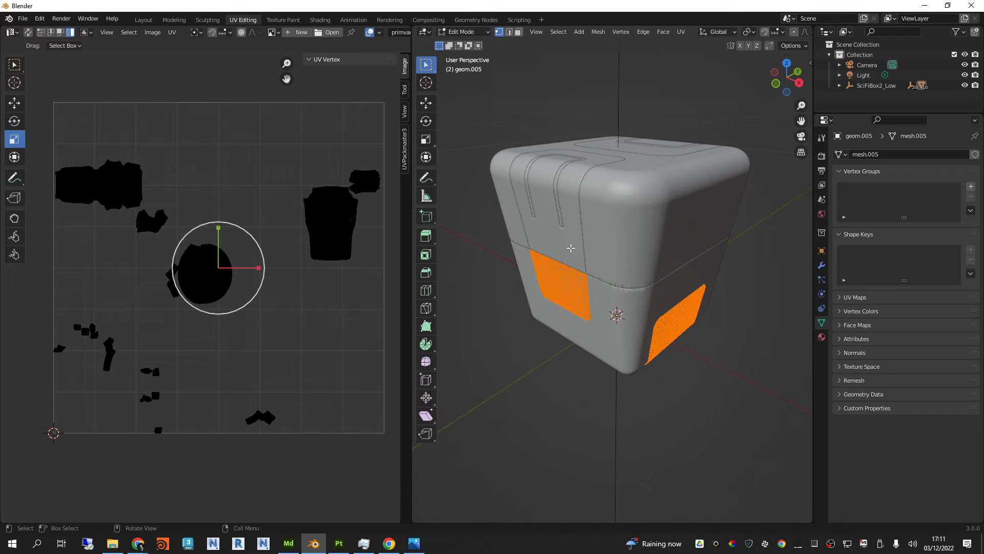
middle_click_drag(606, 252, 533, 215)
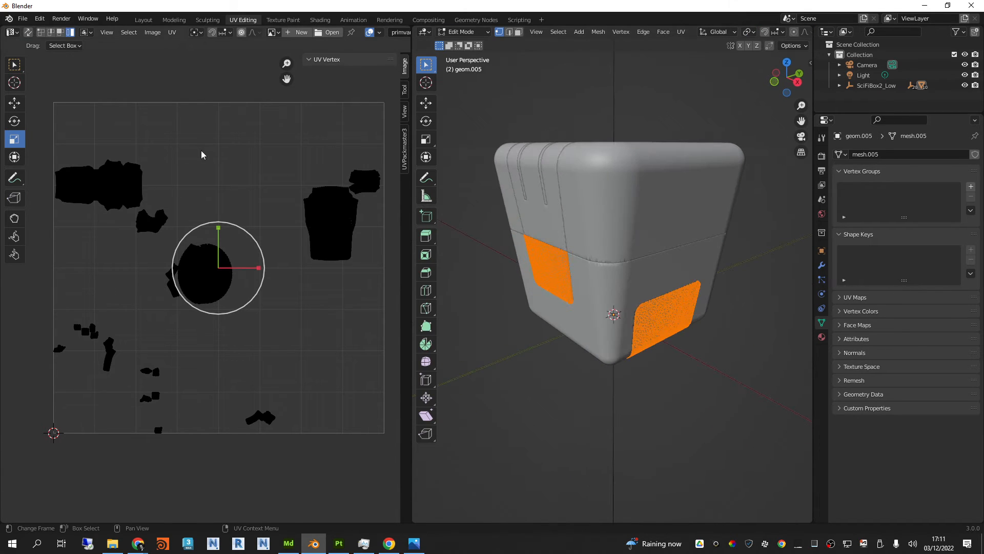
key("a")
left_click(172, 32)
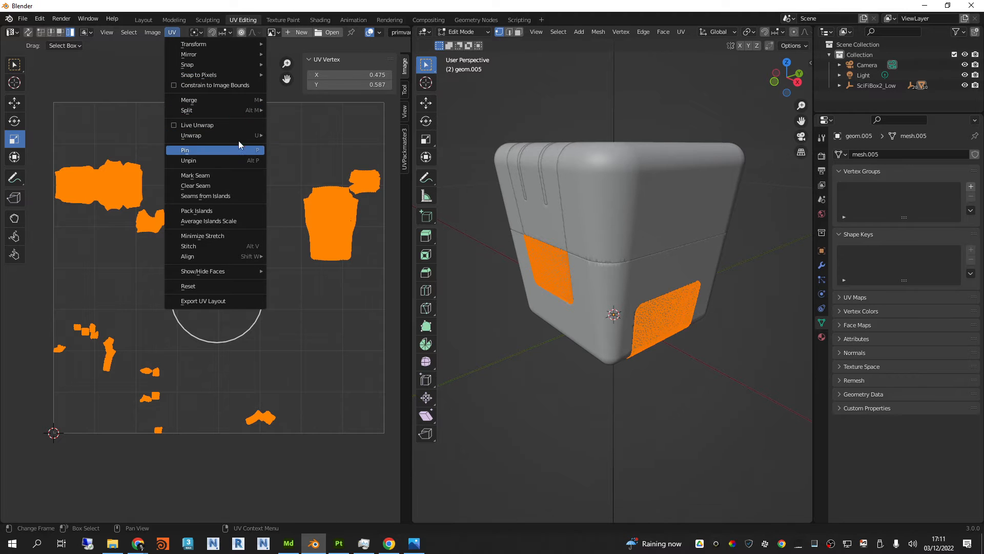
mouse_move(241, 136)
left_click(307, 149)
left_click(329, 239)
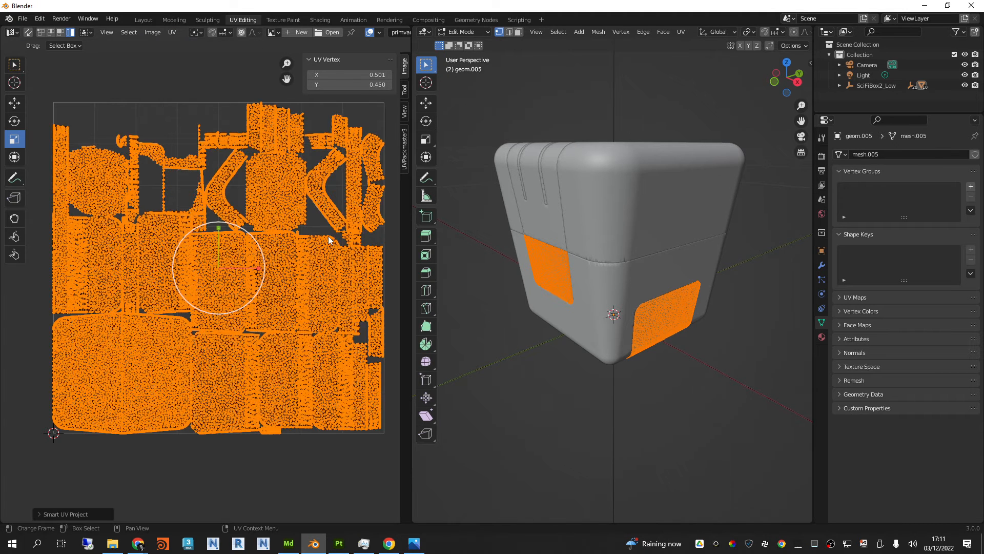
Step: Scale the light grey panels' UV islands down slightly inside the tile border, clear the mesh selection and return to Object Mode
left_click_drag(244, 233, 242, 232)
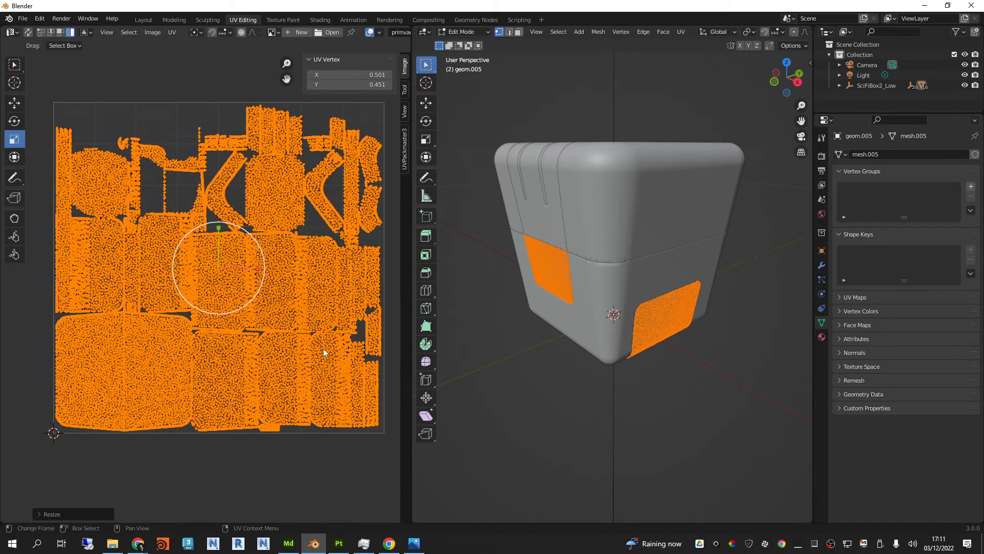
left_click(567, 110)
middle_click_drag(566, 109, 579, 125)
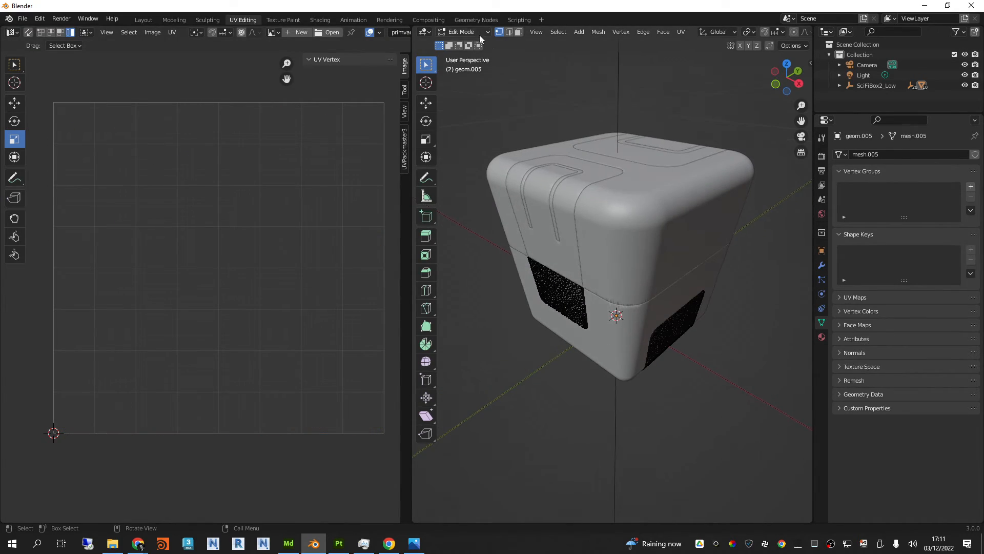
left_click(461, 32)
left_click(466, 42)
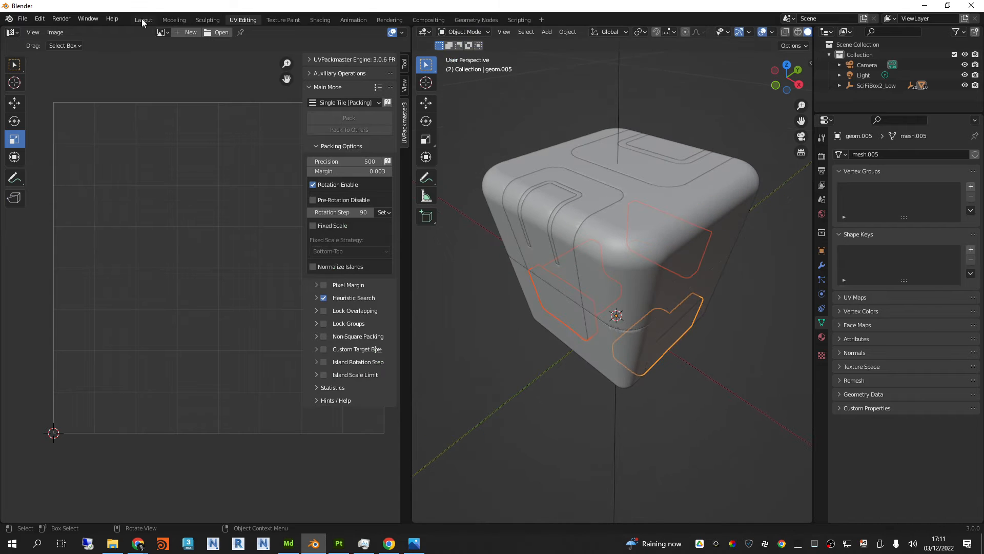
Step: Switch to the Layout workspace and select the lower body and the upper shell in turn to check their assigned materials
left_click(143, 20)
middle_click_drag(652, 232, 681, 214)
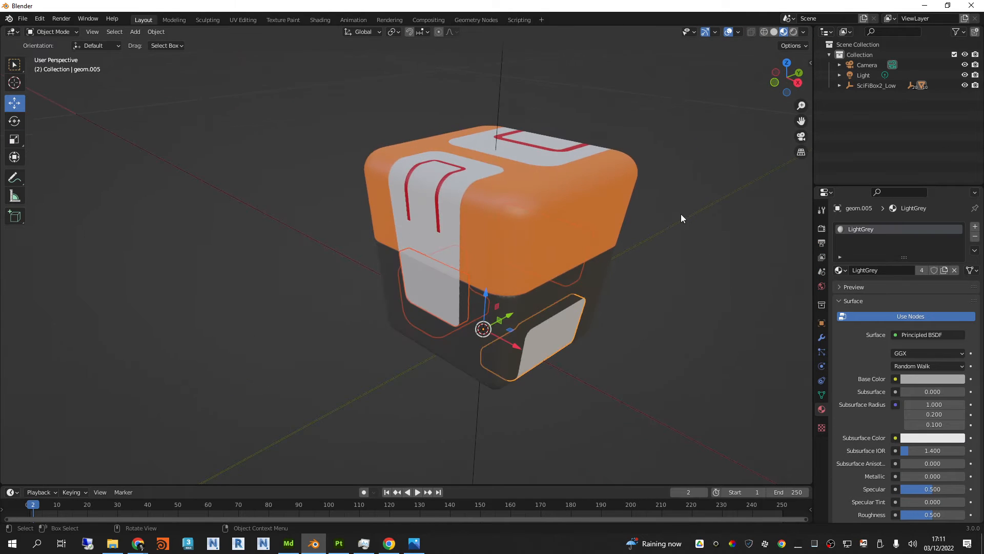
left_click(681, 218)
left_click(587, 288)
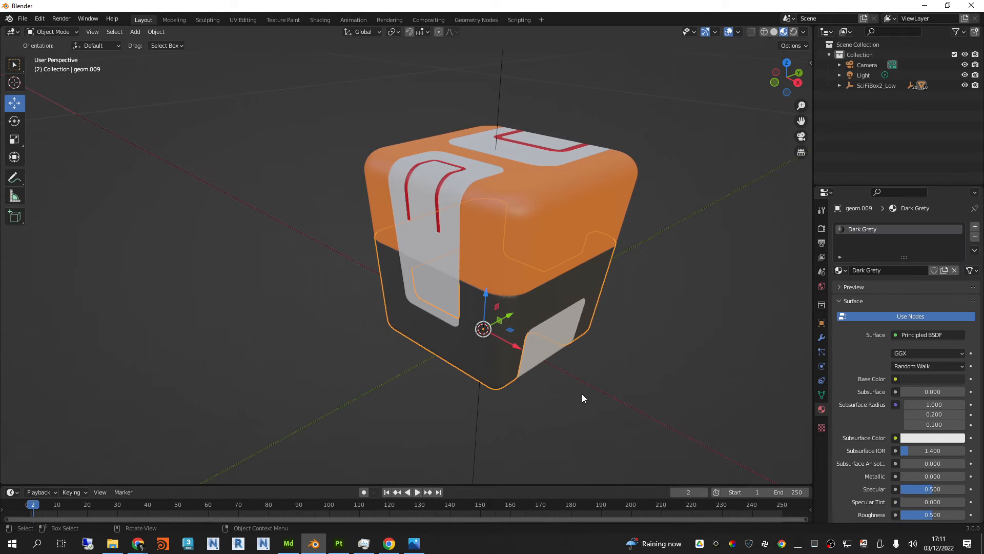
left_click(550, 352)
left_click(536, 226)
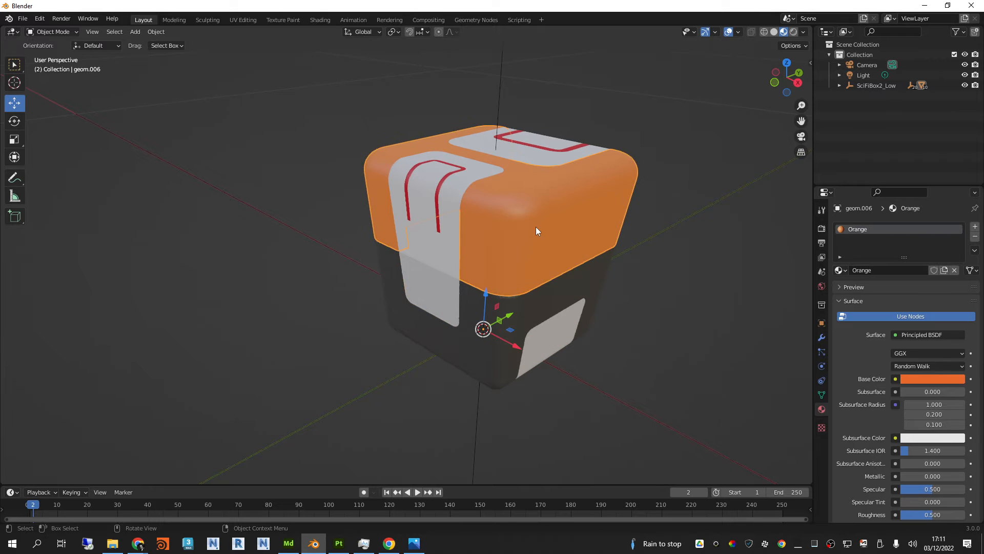
Step: Select the white top panel and the red strip in turn to check their assigned materials
middle_click_drag(536, 226, 496, 223)
left_click(497, 226)
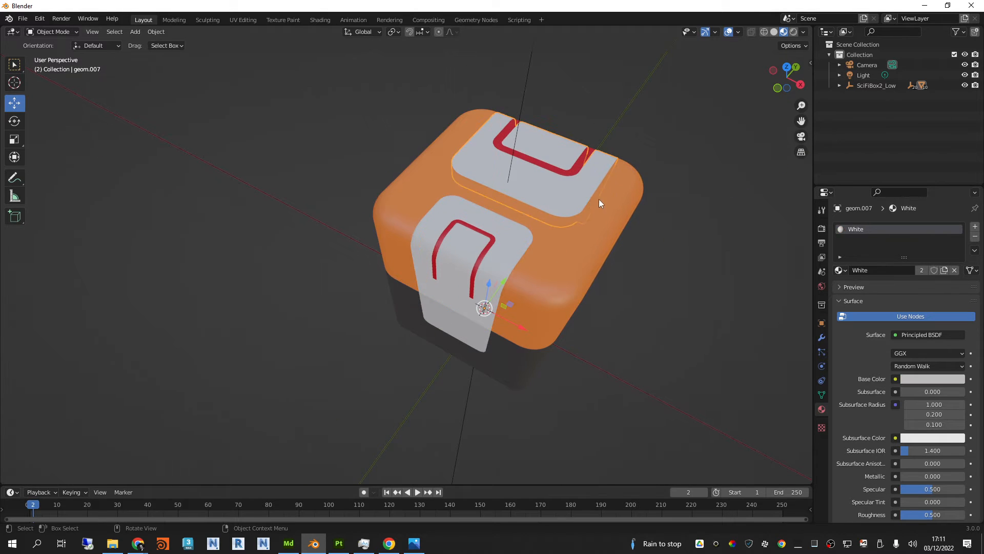
middle_click_drag(598, 199, 567, 168)
left_click(571, 160)
left_click(659, 202)
middle_click_drag(659, 202, 641, 205)
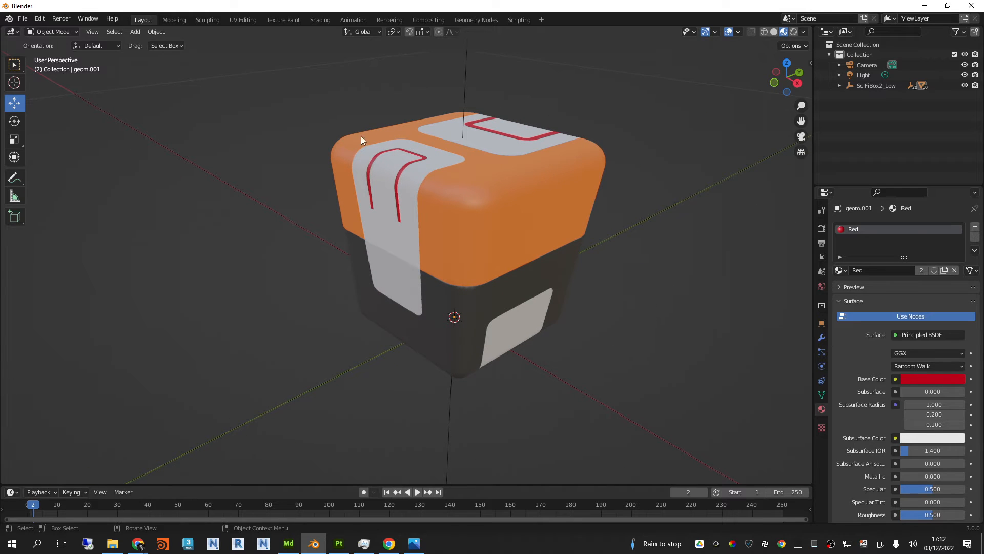
Step: Start an FBX export and browse to the Exports folder of Adobe Substance 3D Modeler in Documents
left_click(23, 19)
mouse_move(46, 167)
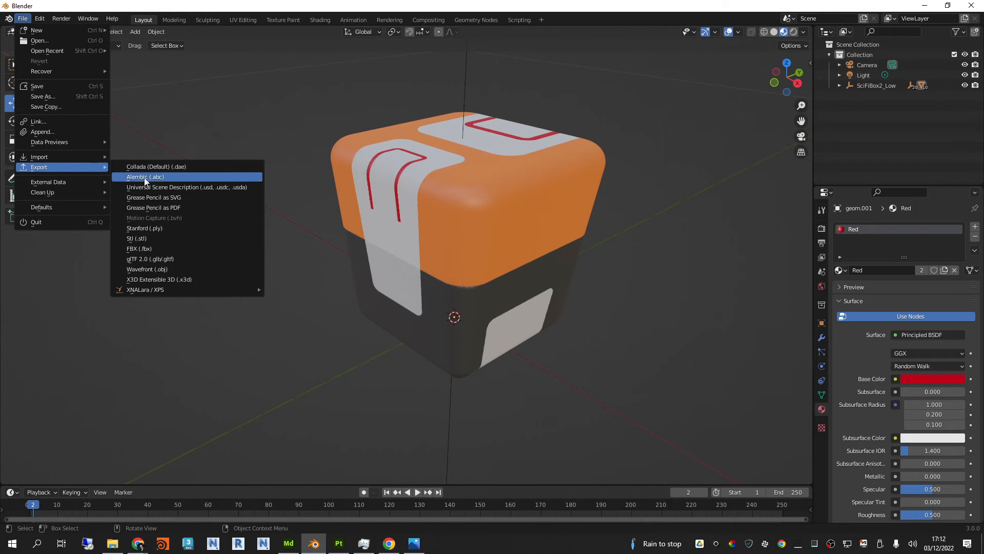
left_click(139, 249)
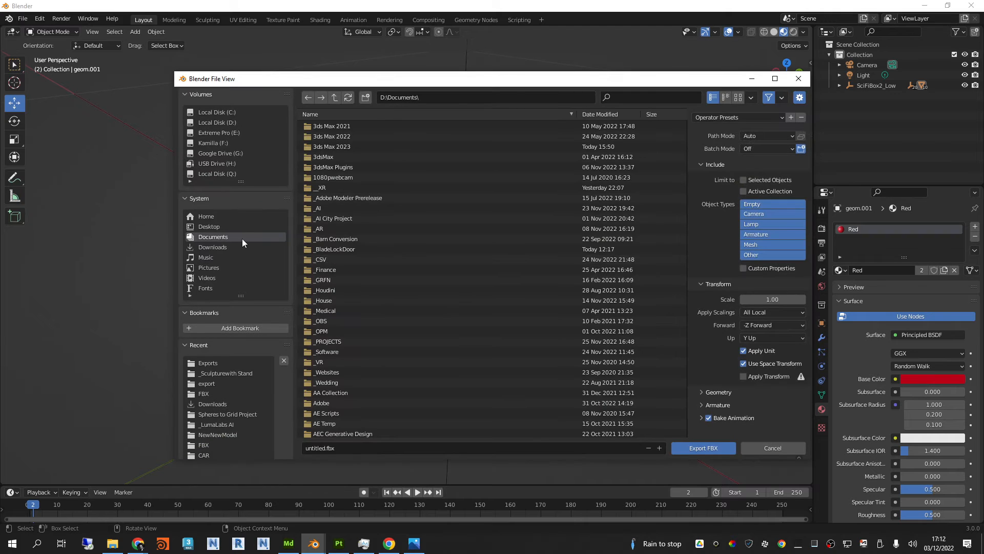
double_click(321, 403)
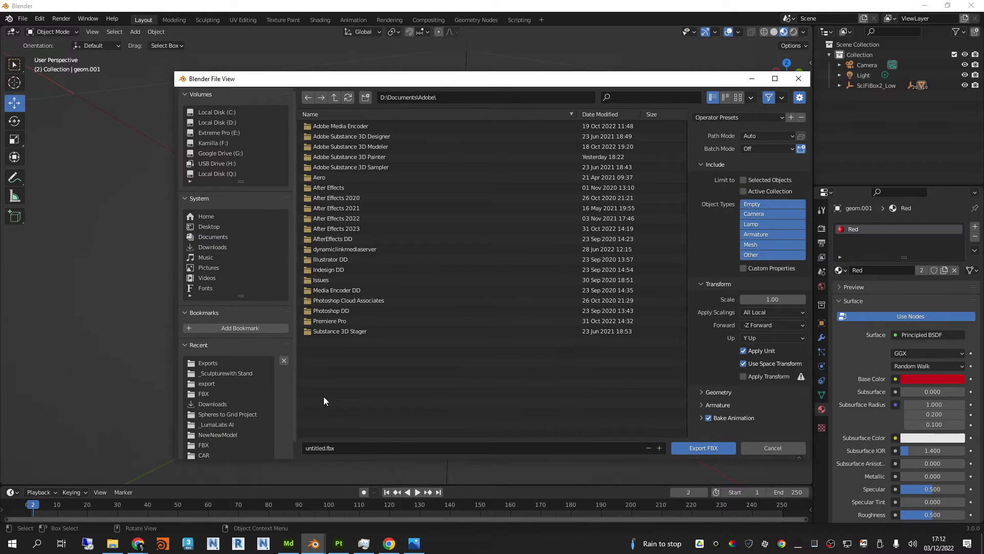
double_click(378, 149)
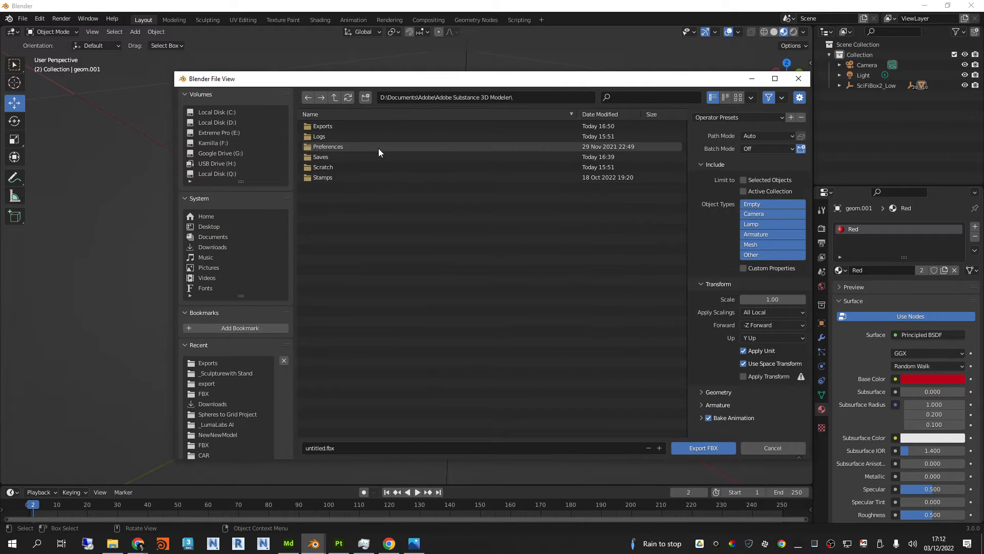
double_click(334, 127)
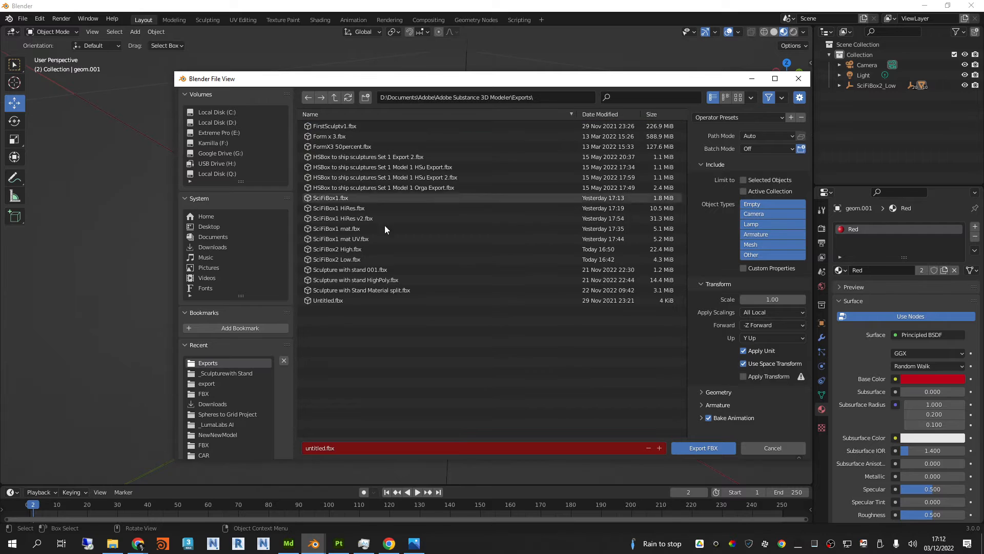
Step: Name the export file SciFiBox2 Low UV.fbx, disable Bake Animation and export the FBX
left_click(374, 260)
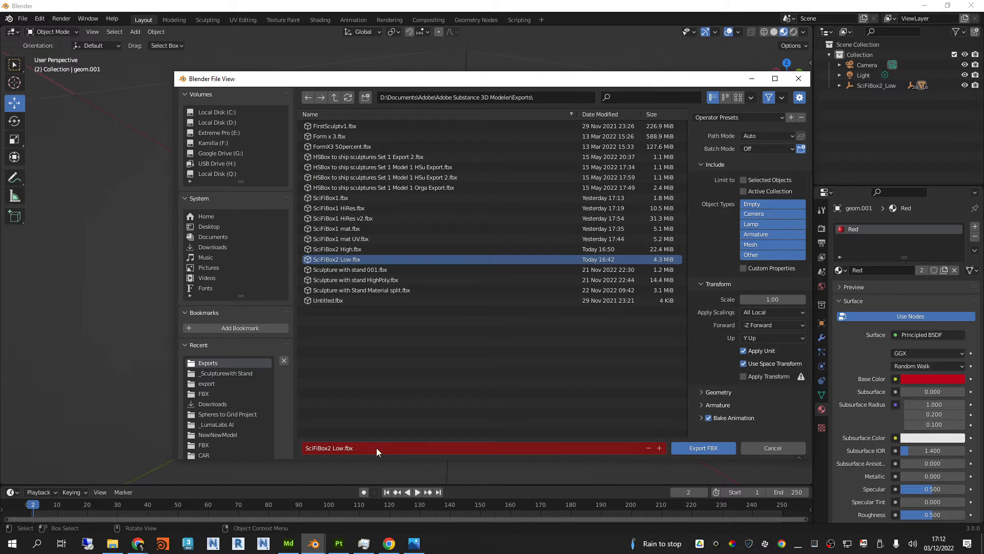
left_click(344, 449)
key("Return")
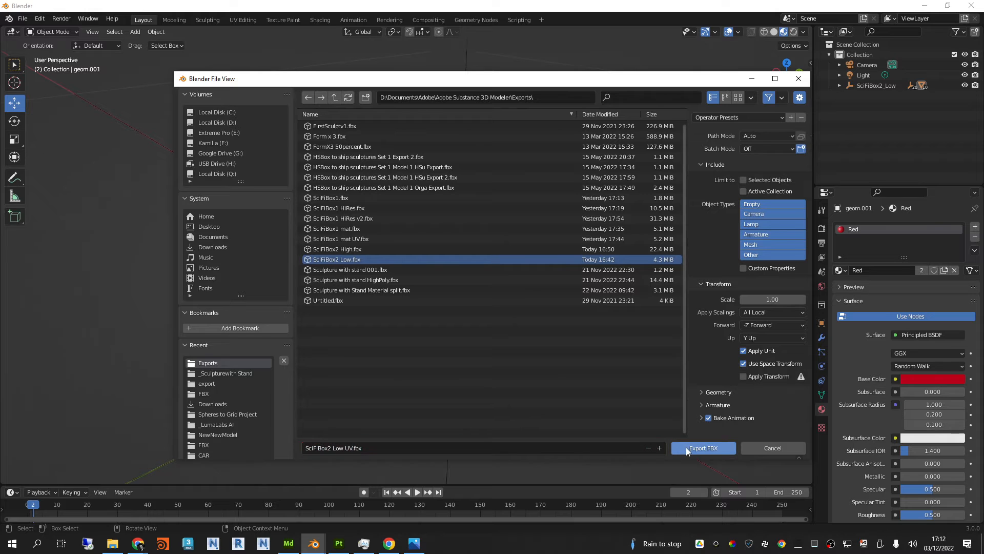
left_click(711, 419)
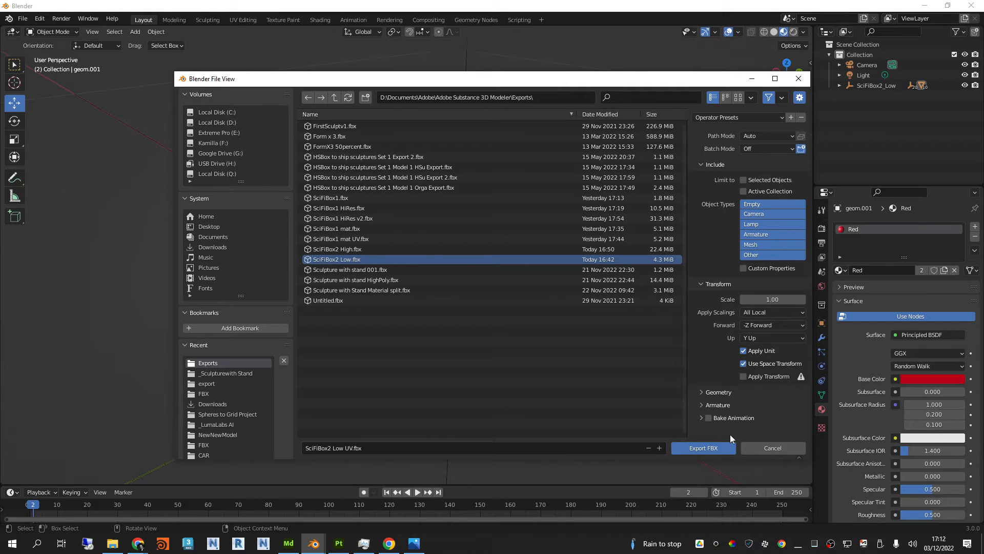
left_click(703, 446)
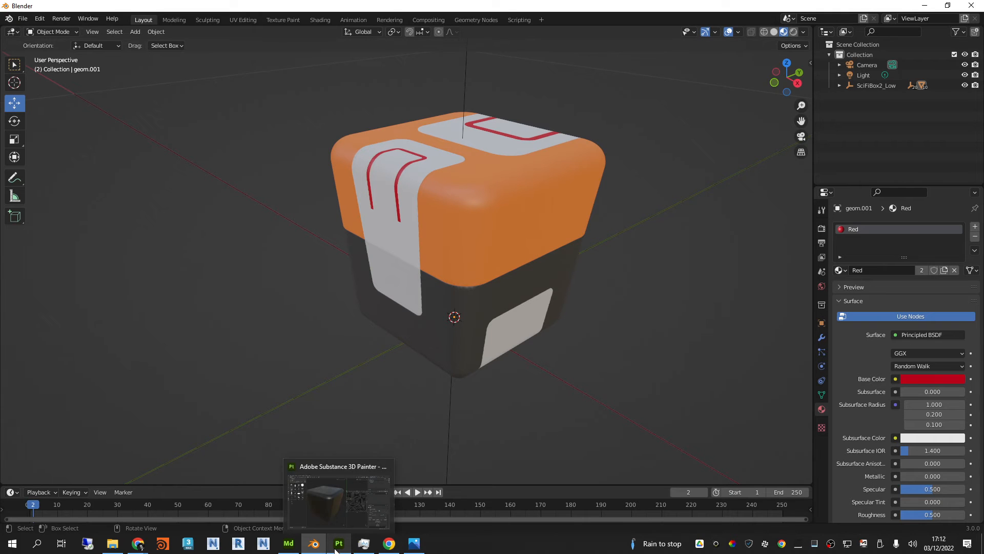
Step: Switch to Substance 3D Painter, clear the asset search and filter the assets to materials
left_click(344, 534)
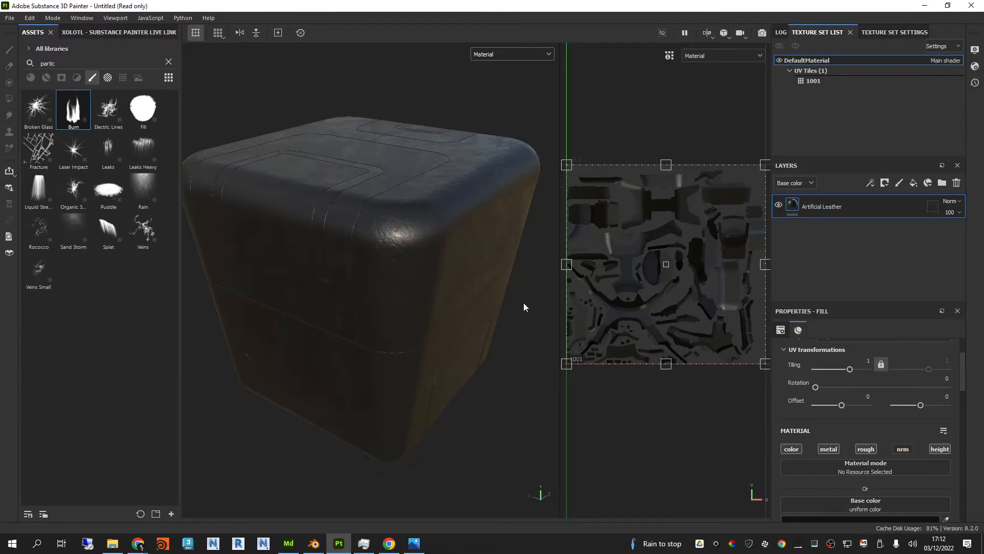
left_click(168, 62)
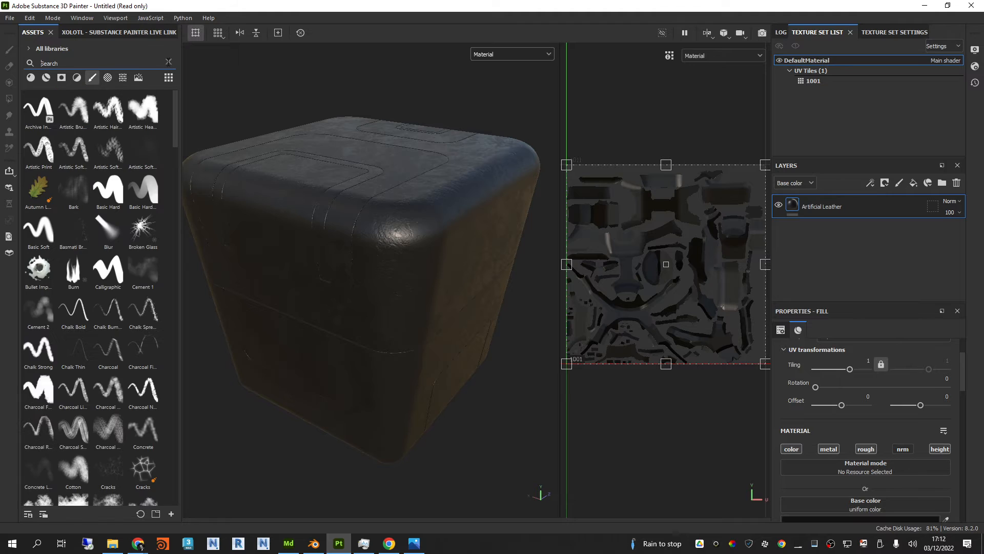
left_click(30, 76)
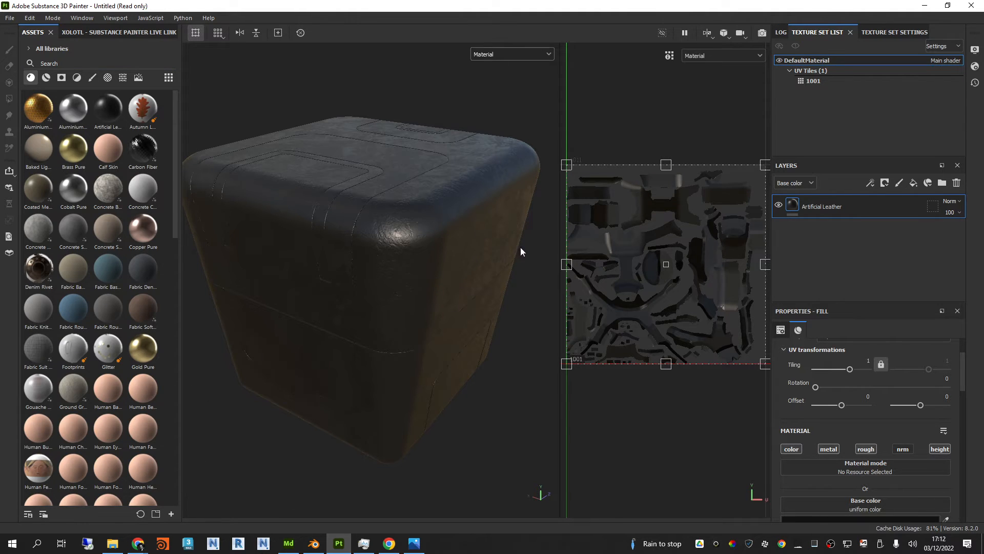
right_click(534, 270)
scroll(528, 255, "down", 1)
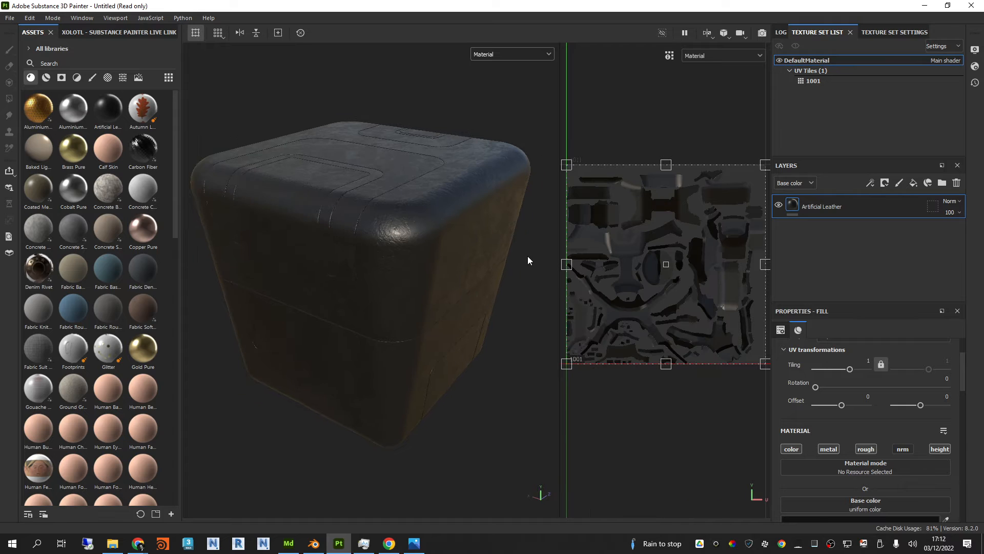
middle_click_drag(528, 260, 541, 268)
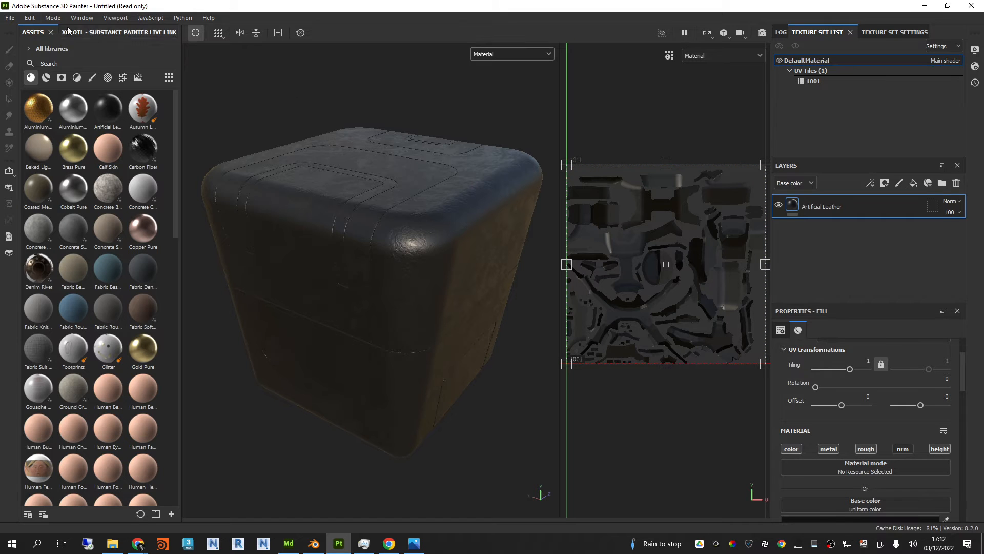
Step: Replace the project mesh with SciFiBox2 Low UV.fbx in the project configuration, with Preserve strokes positions on mesh turned off
left_click(29, 18)
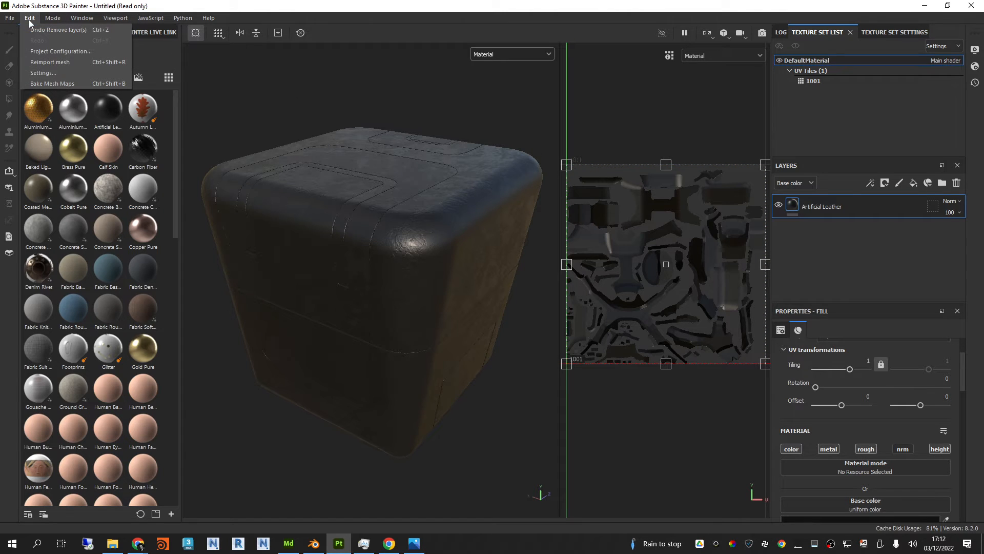
left_click(58, 51)
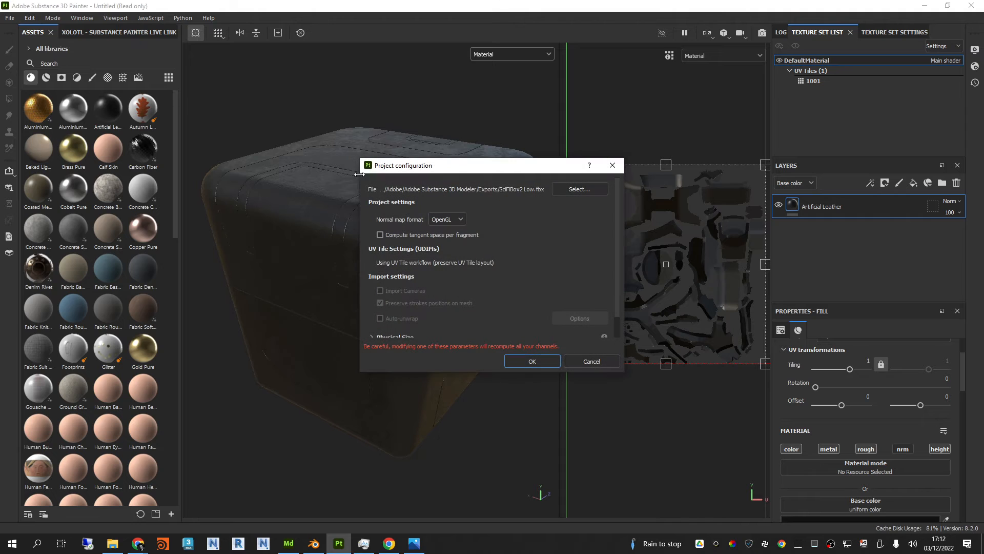
left_click(564, 190)
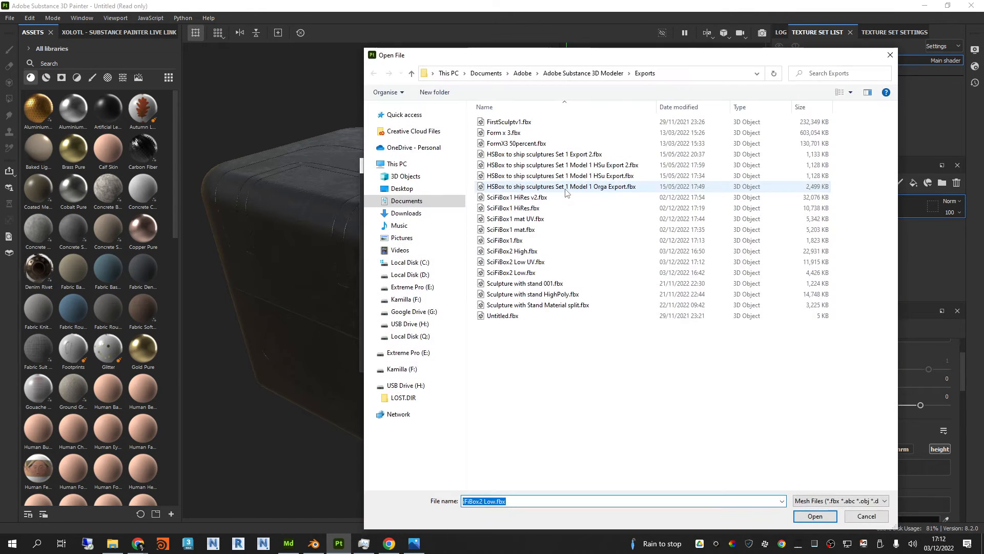
left_click(528, 263)
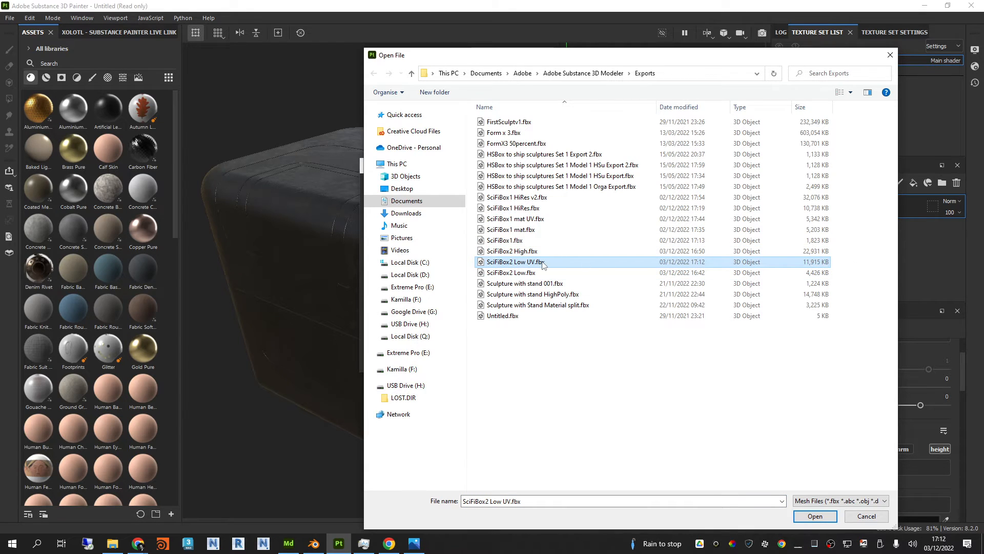
left_click(814, 515)
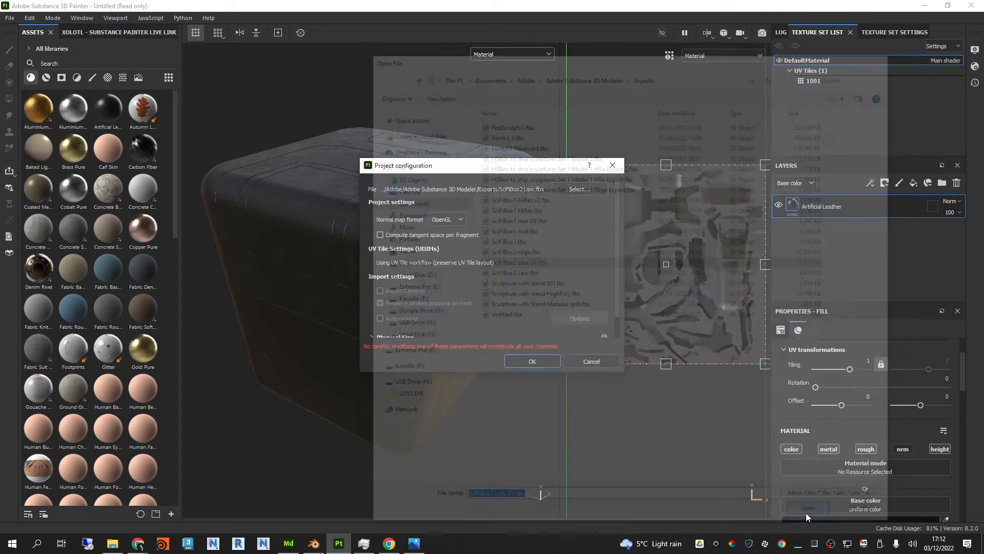
left_click(432, 302)
left_click(379, 303)
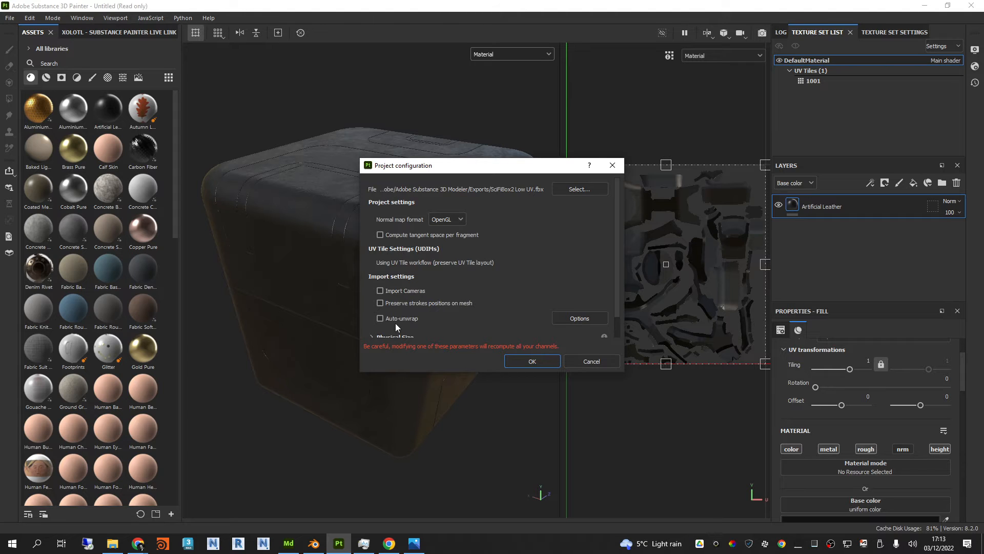
left_click(540, 360)
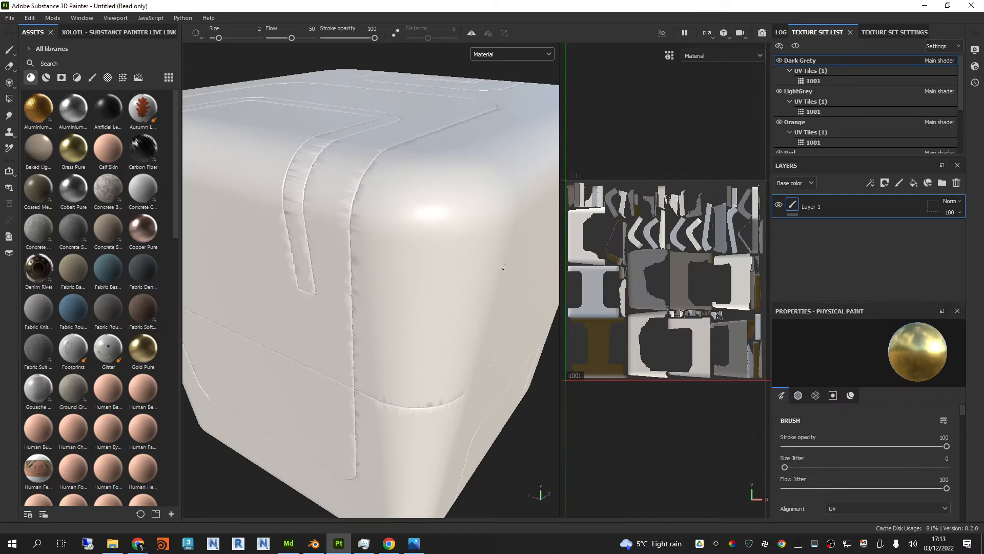
Step: Enlarge the texture set list to show more sets and look at the mesh map options in the texture set settings
scroll(426, 218, "down", 4)
mouse_move(397, 241)
left_mouse_down("alt")
mouse_move(417, 235)
mouse_move(396, 242)
left_mouse_up("alt")
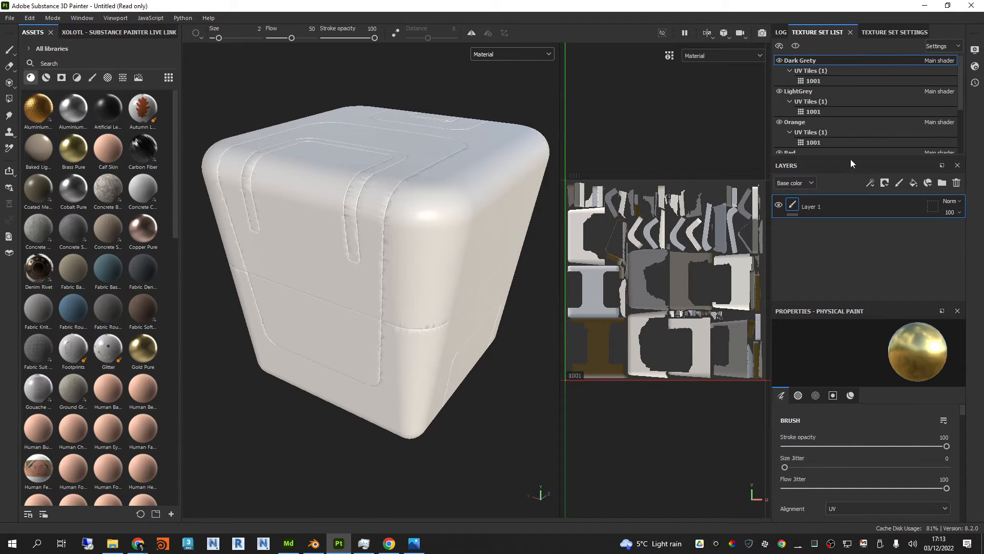
left_click_drag(850, 155, 850, 180)
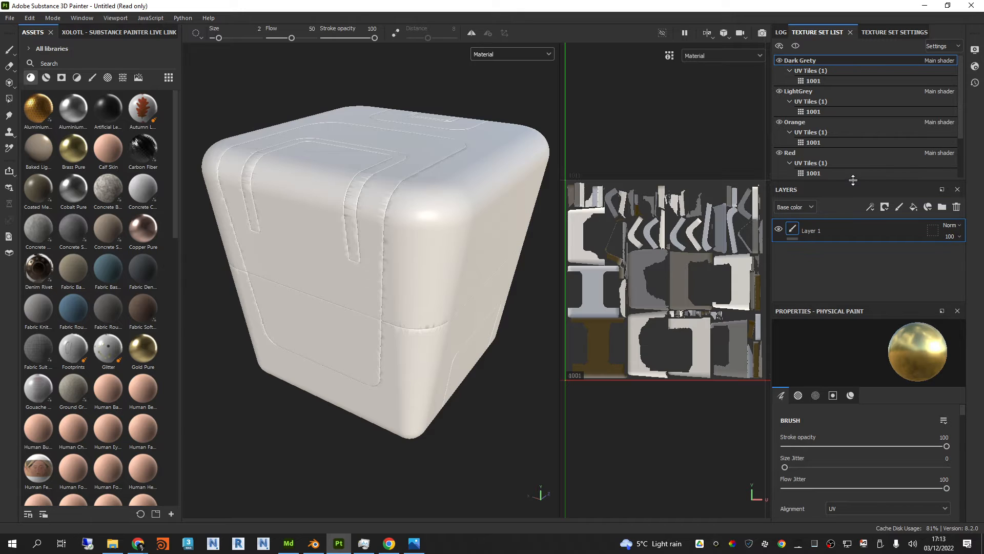
left_click(898, 33)
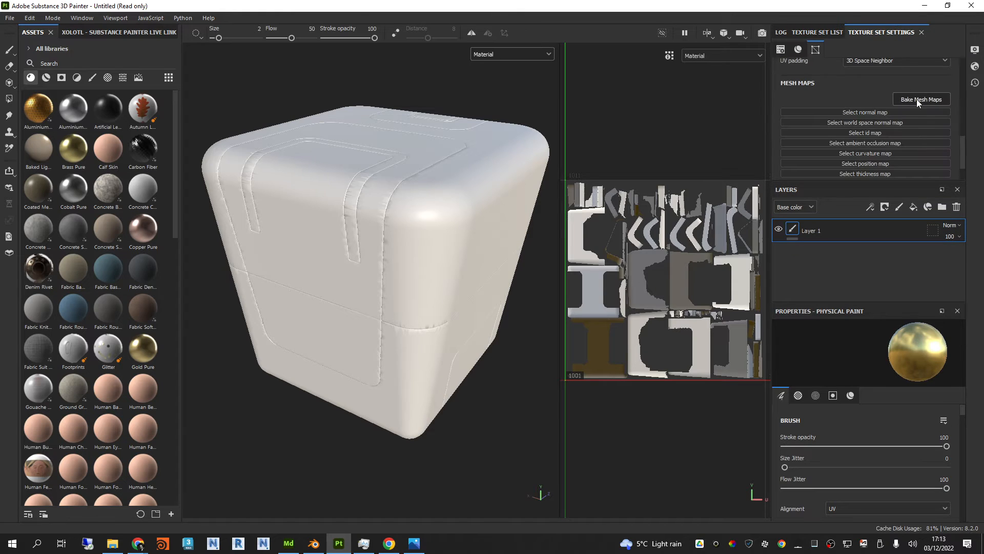
left_click(819, 31)
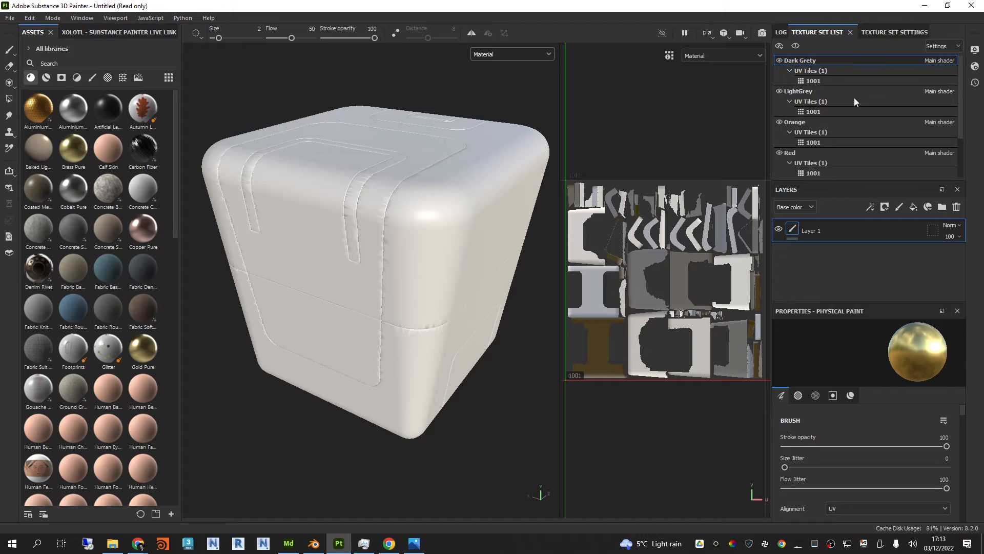
Step: Hide and reshow the Dark Grety, LightGrey, Orange, Red and White texture sets in turn to check which parts each covers
left_click(779, 60)
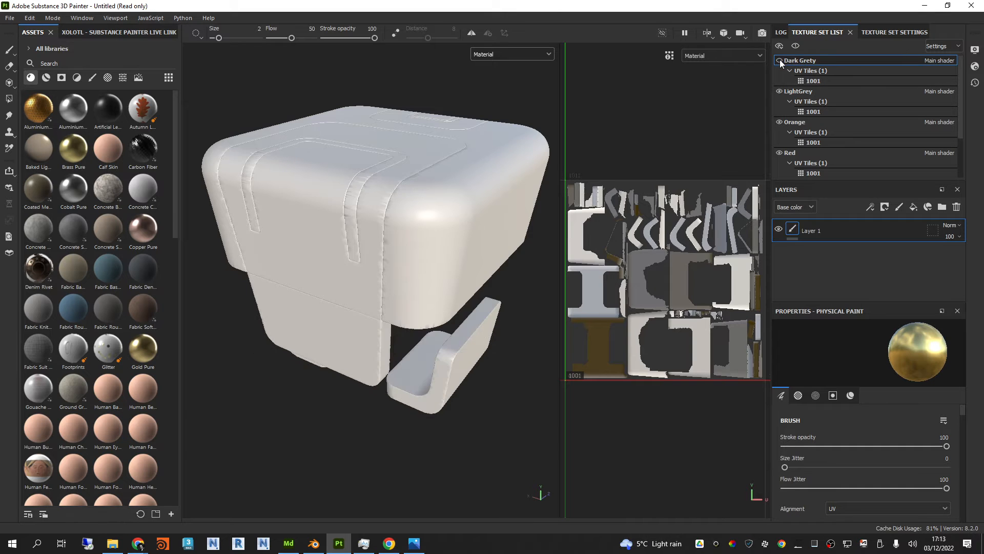
left_click(779, 60)
left_click(779, 91)
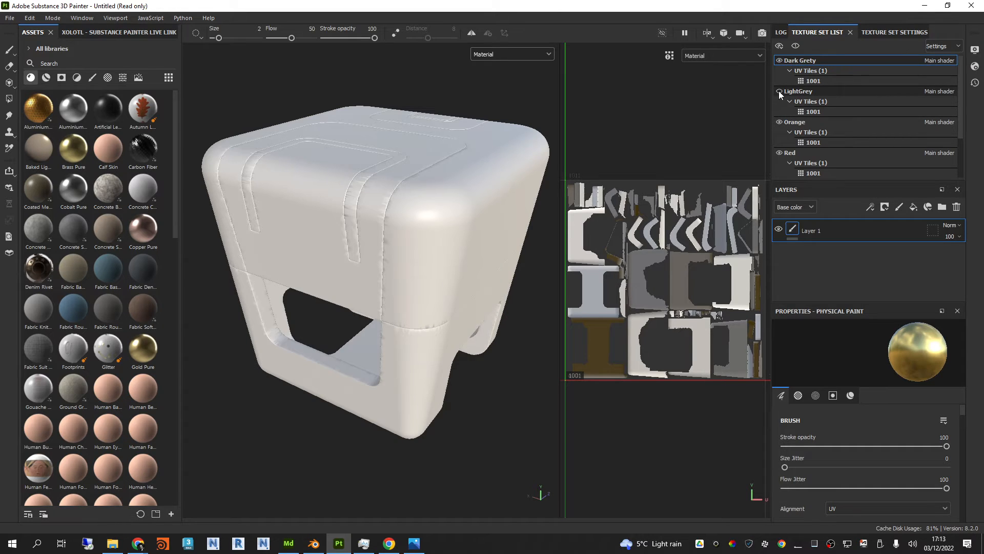
left_click(779, 91)
left_click(777, 122)
left_click(778, 122)
left_click(779, 152)
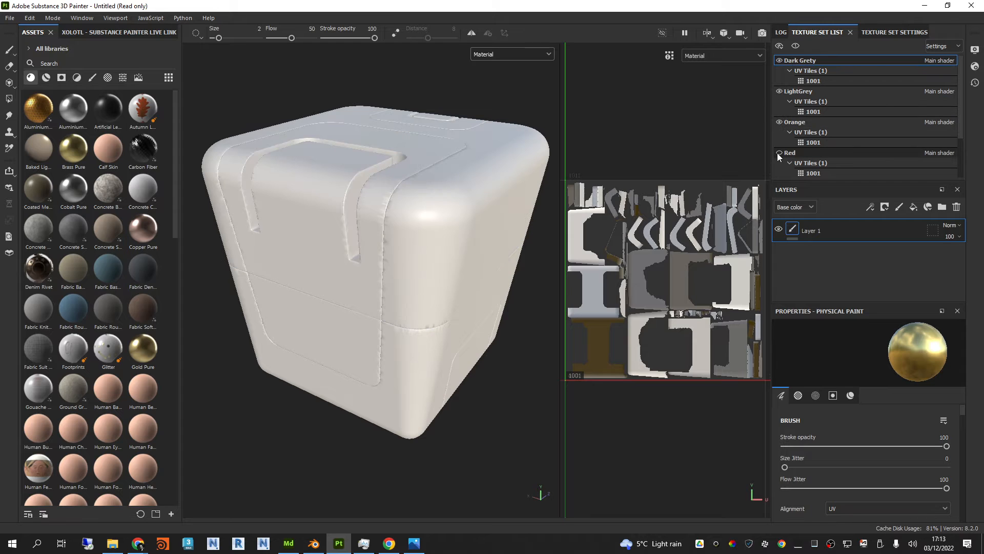
left_click(779, 152)
scroll(784, 149, "down", 2)
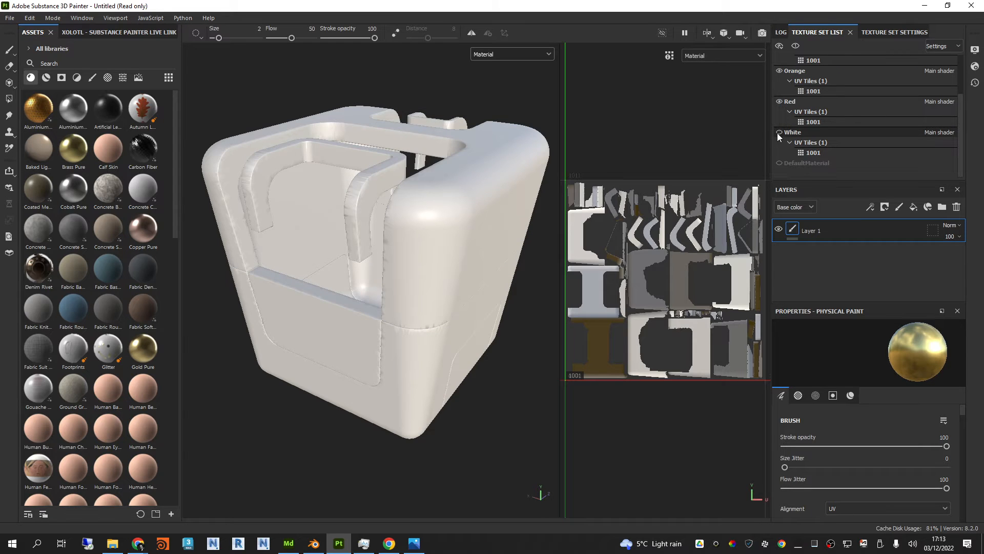
left_click(779, 133)
left_click_drag(371, 149, 437, 176, "alt")
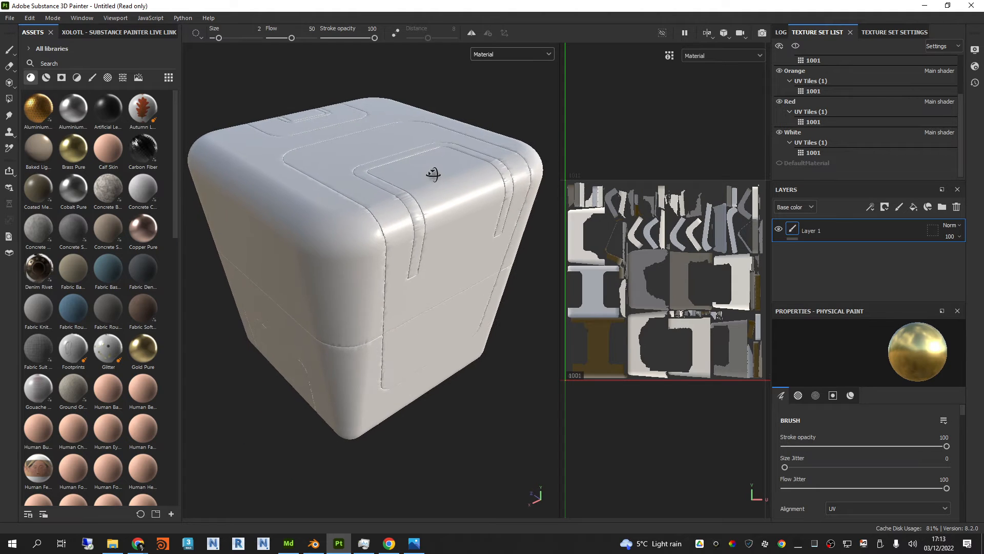
Step: Select the White, Red, Orange, LightGrey and Dark Grety texture sets in turn to examine their UV layouts
left_click(810, 136)
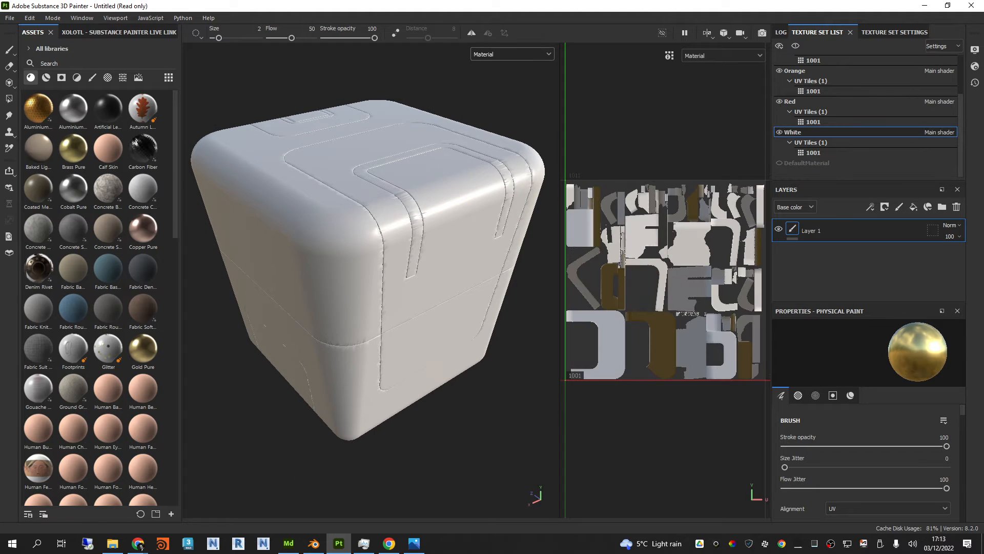
left_click(794, 103)
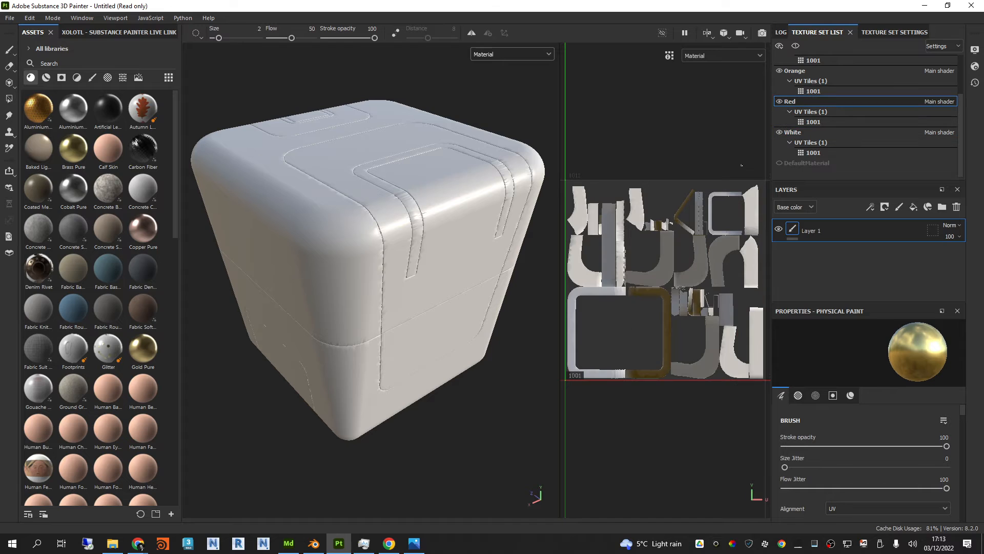
left_click(810, 72)
scroll(820, 99, "up", 2)
left_click(805, 92)
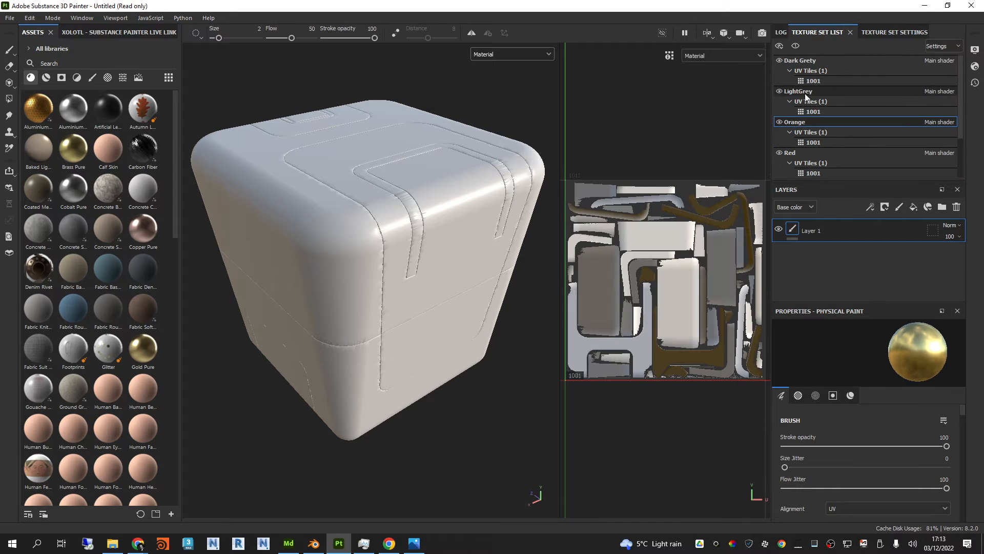
left_click(803, 63)
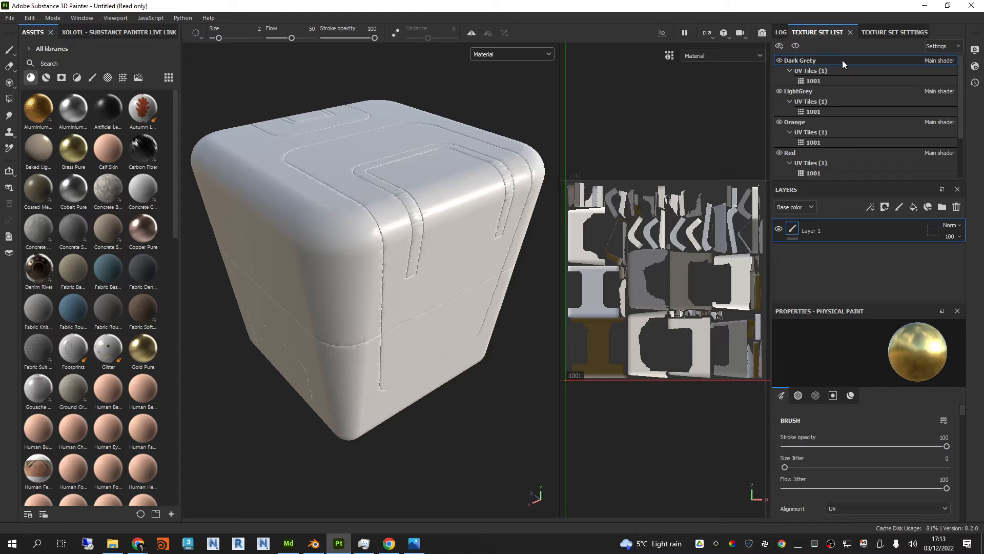
Step: Open the mesh map baking settings for the Dark Grety texture set and place the dialog clear of the model
middle_click_drag(461, 210, 469, 215, "alt")
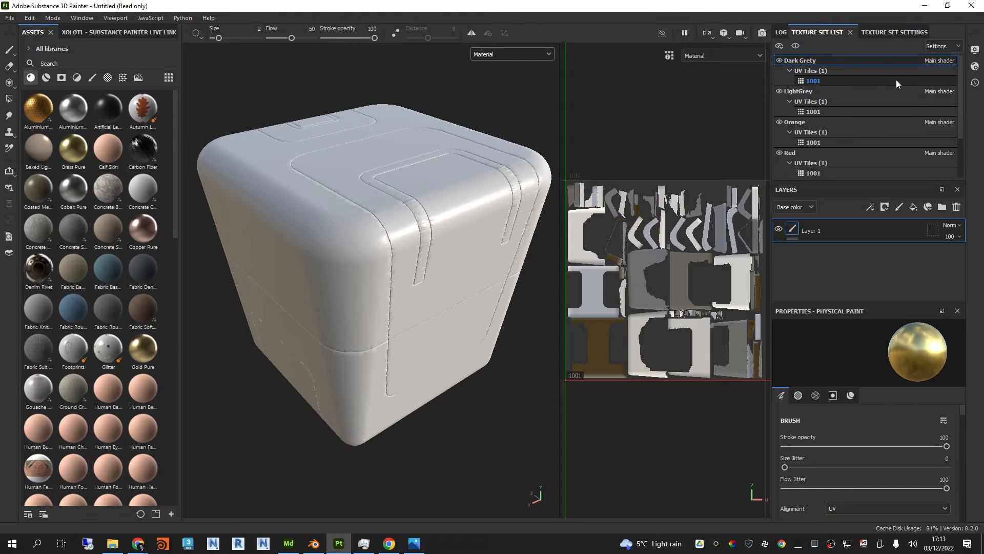
left_click(897, 33)
left_click(916, 99)
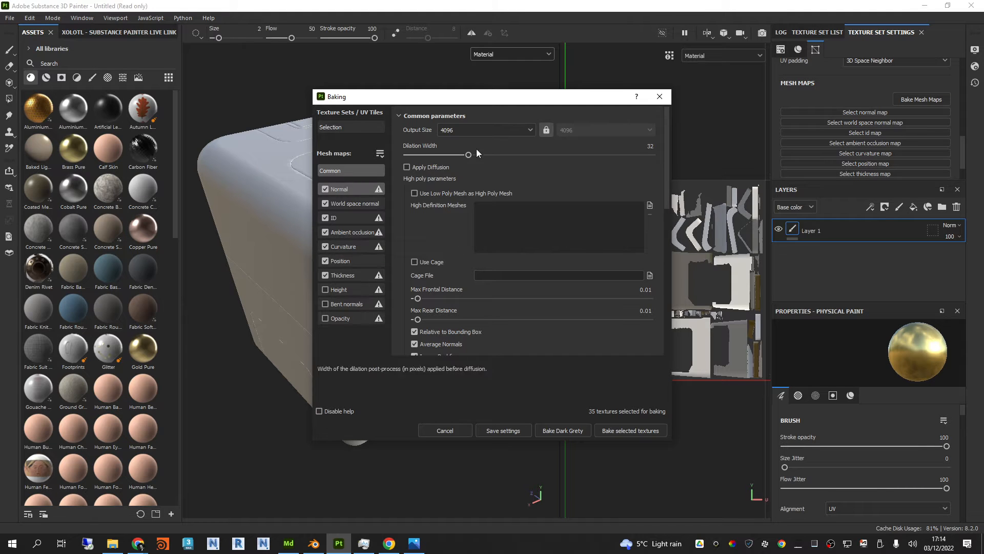
left_click_drag(497, 100, 743, 111)
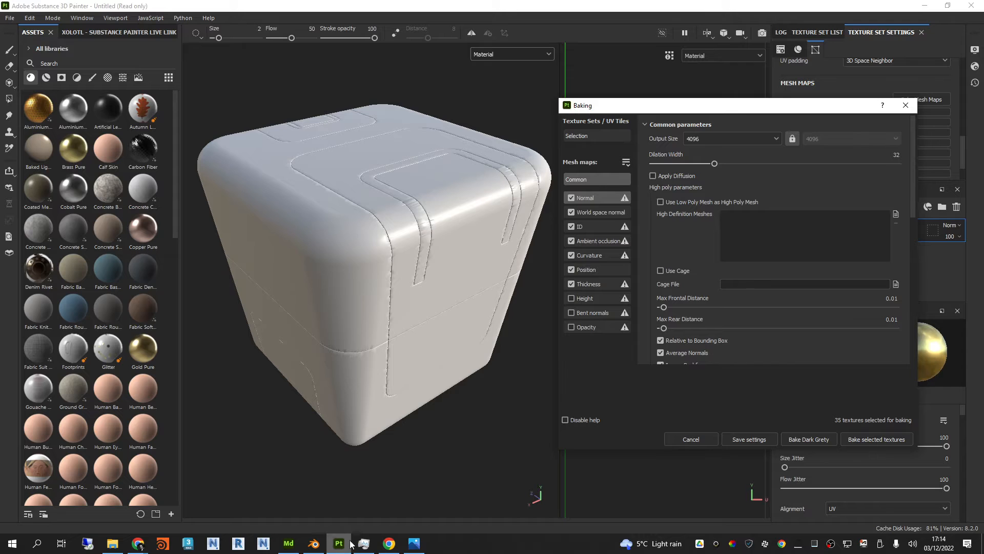
Step: Switch to Substance 3D Modeler, carve a wavy groove into the orange shell with a 1.01 cm Erase cube, and undo it
left_click(291, 551)
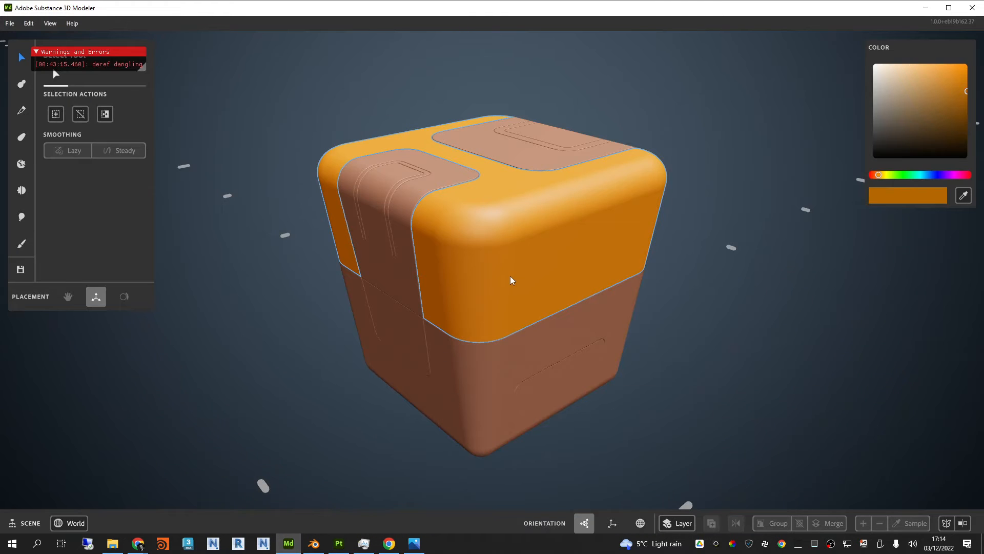
left_click(22, 84)
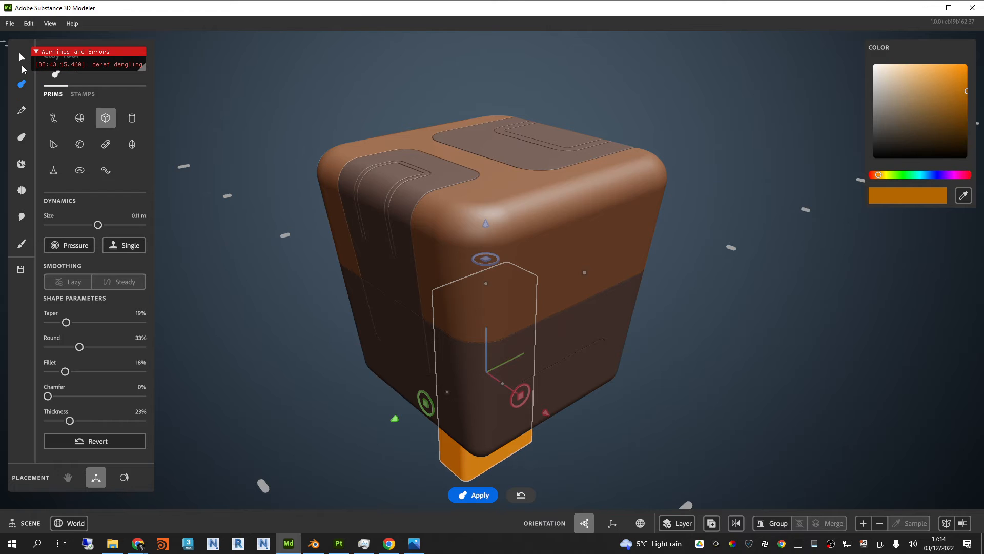
left_click(122, 476)
left_click(19, 112)
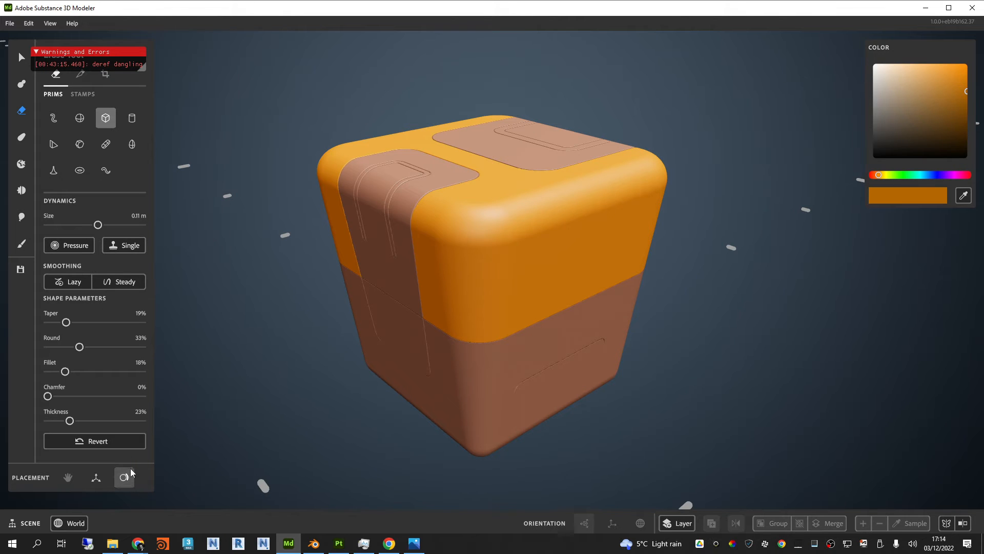
left_click_drag(98, 225, 62, 225)
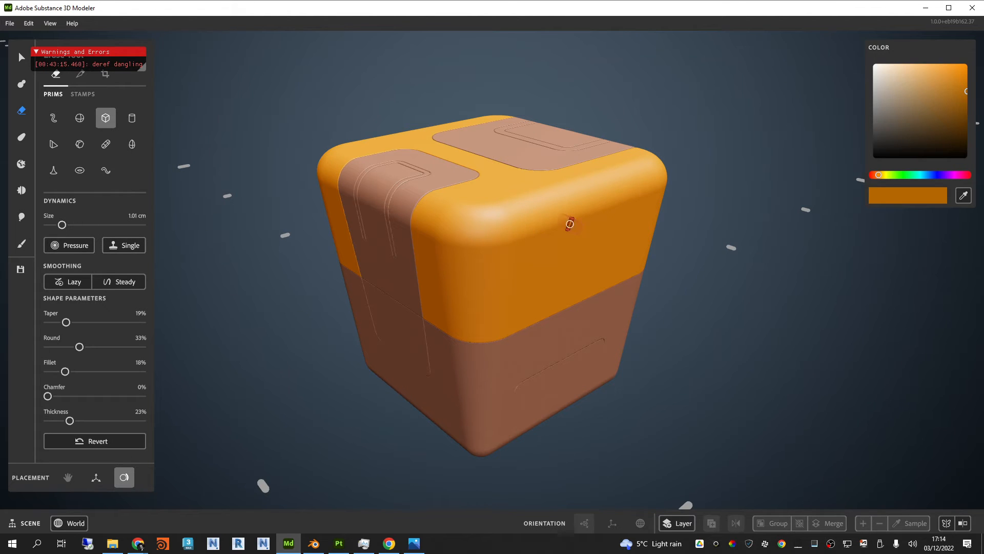
mouse_move(612, 220)
left_mouse_down()
mouse_move(607, 243)
mouse_move(574, 262)
mouse_move(543, 249)
mouse_move(525, 268)
mouse_move(551, 277)
mouse_move(558, 296)
mouse_move(509, 300)
left_mouse_up()
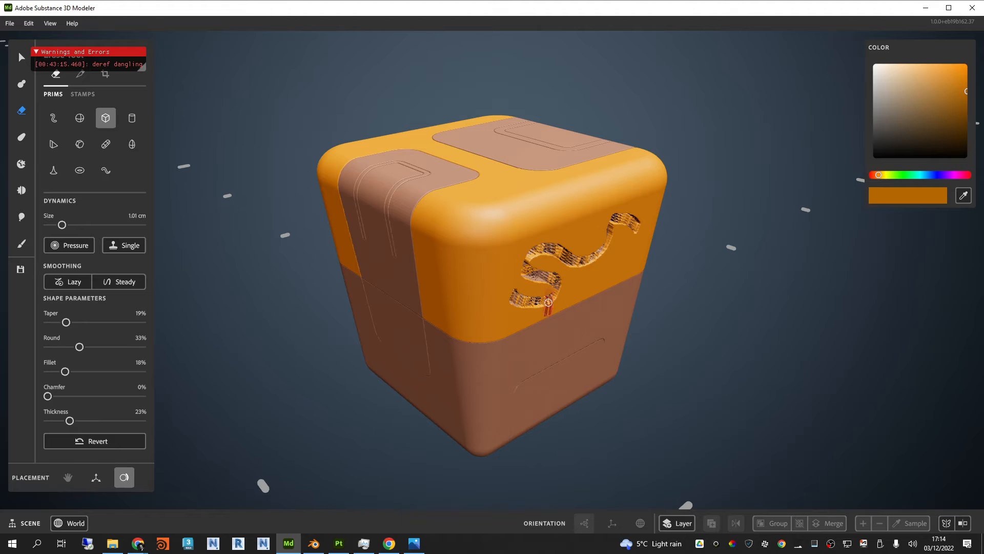
key("ctrl+z")
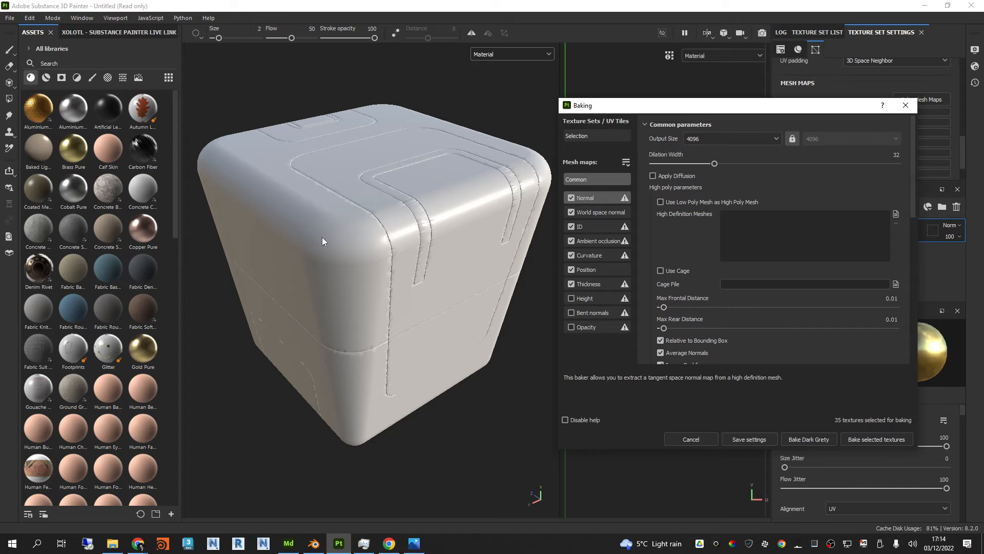
Step: Back in Substance 3D Painter, load SciFiBox2 High.fbx as the high definition mesh for baking
left_click_drag(770, 111, 766, 103)
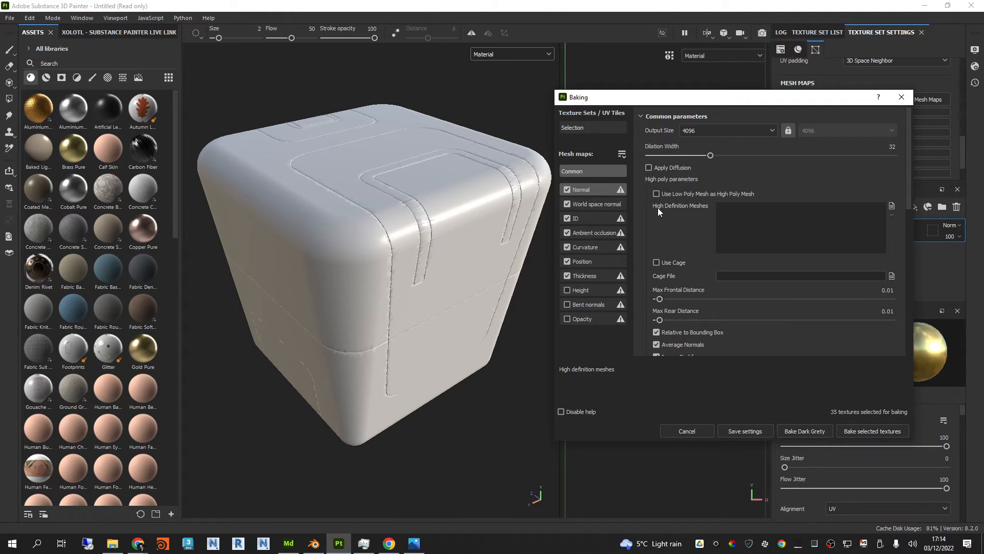
left_click(891, 206)
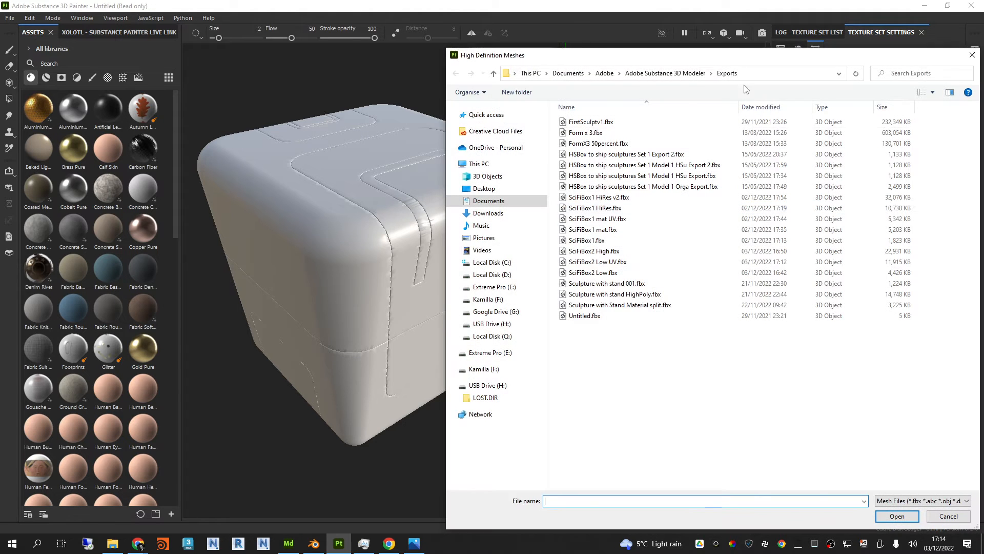
left_click_drag(722, 54, 584, 40)
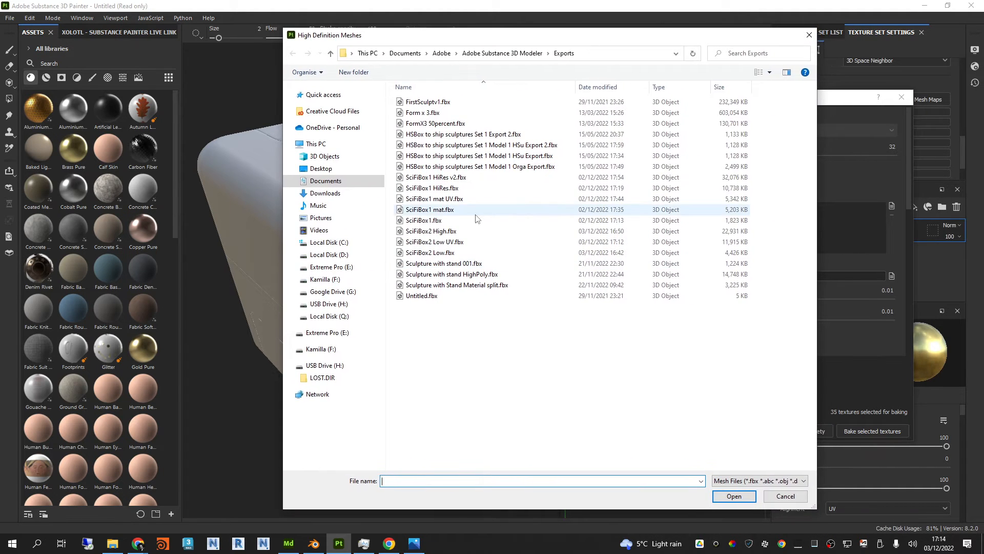
left_click(448, 231)
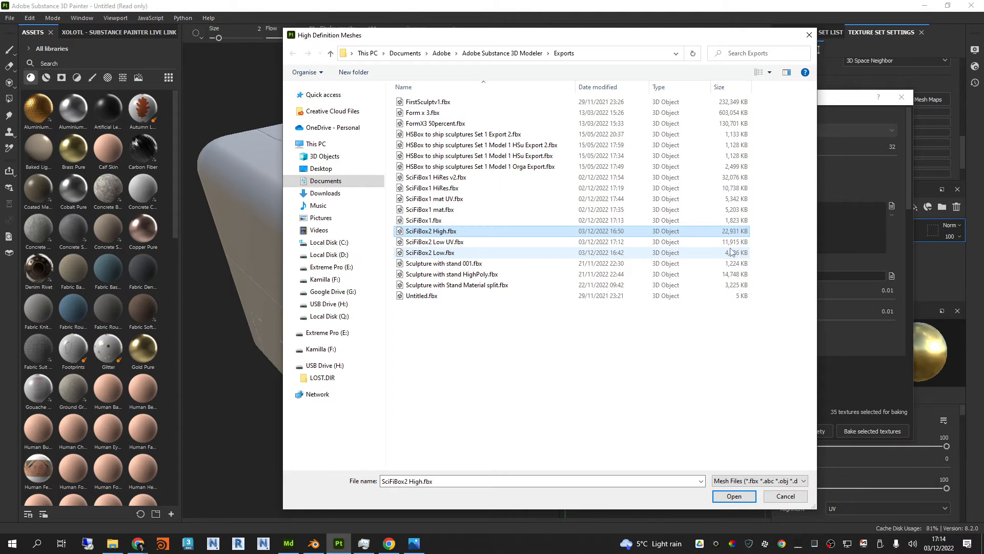
left_click(734, 496)
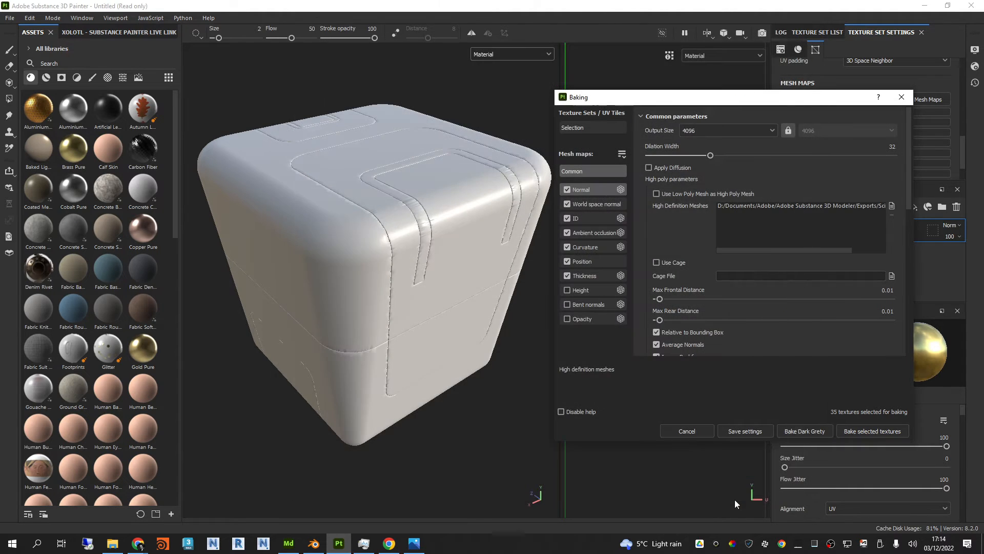
left_click_drag(758, 102, 757, 94)
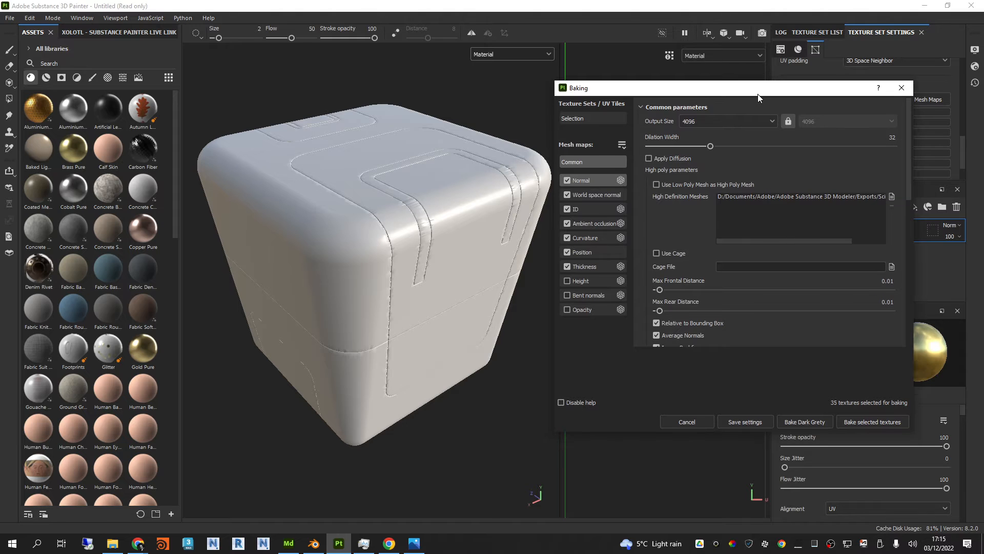
Step: Review the ambient occlusion and curvature baker parameters and raise the secondary rays of the thickness baker
left_click(594, 223)
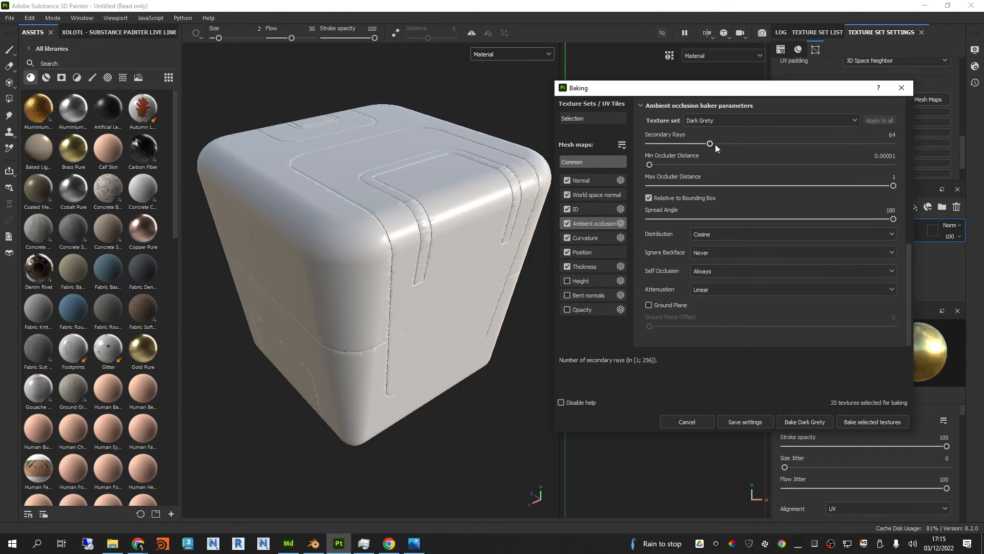
left_click(590, 237)
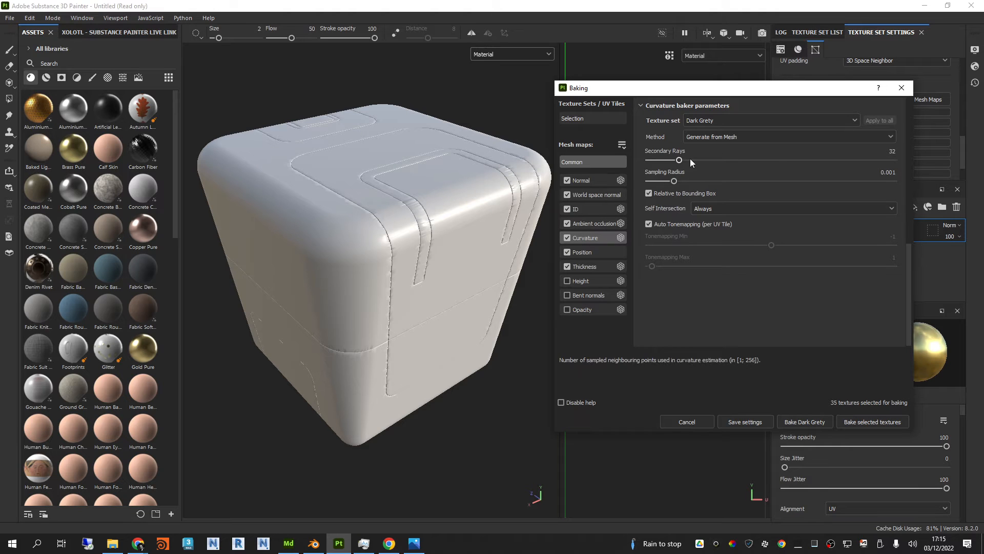
left_click(600, 264)
left_click(737, 144)
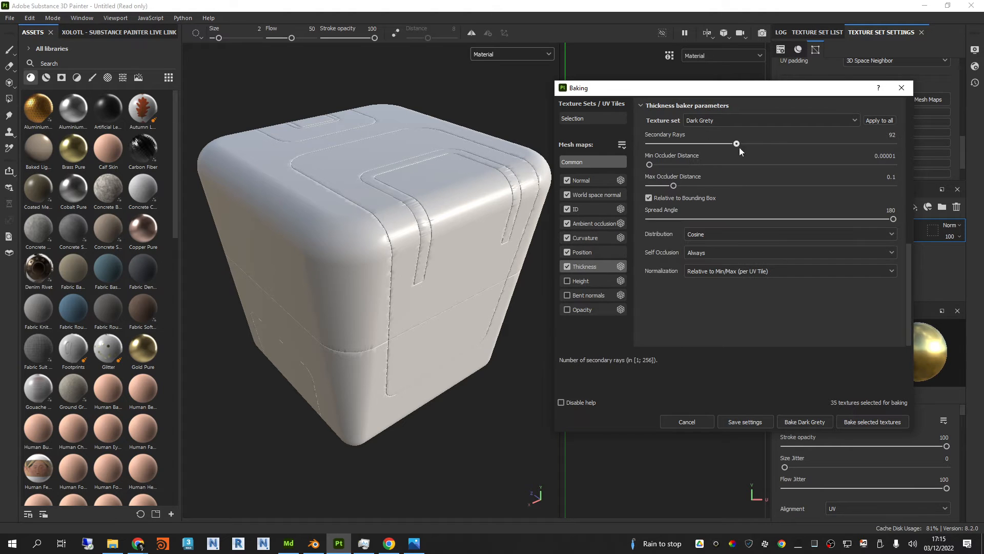
left_click_drag(739, 147, 776, 144)
Step: Bake all selected mesh maps for the texture sets and check the baked result on the box
left_click(864, 422)
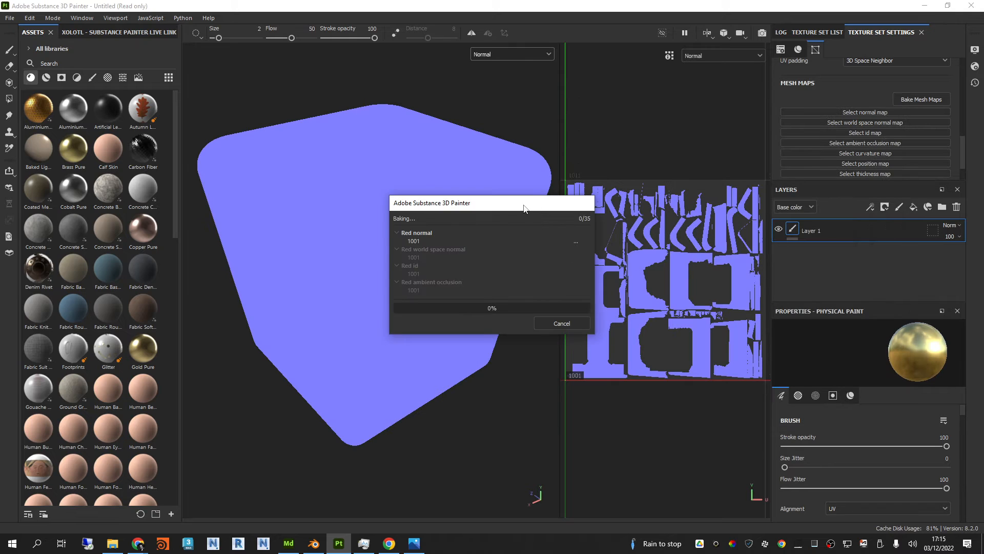
mouse_move(505, 205)
left_mouse_down()
mouse_move(540, 371)
mouse_move(565, 403)
left_mouse_up()
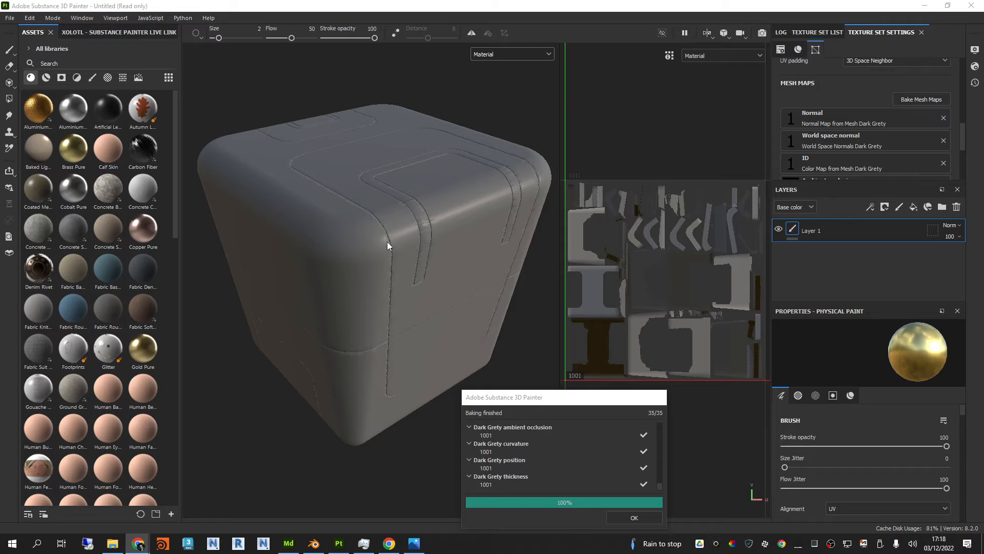
left_click(405, 244)
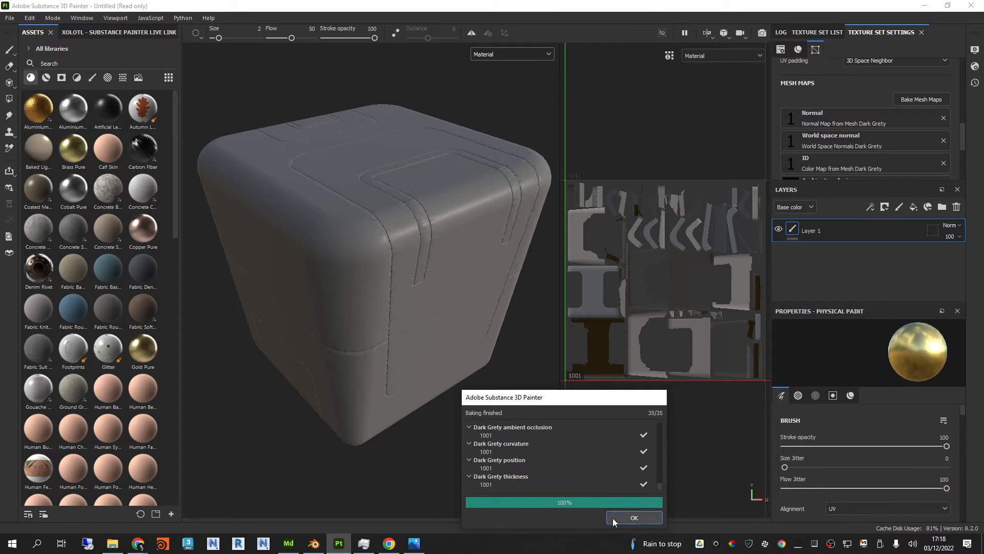
left_click(634, 517)
mouse_move(517, 328)
left_mouse_down("alt")
mouse_move(497, 307)
mouse_move(516, 231)
mouse_move(531, 341)
mouse_move(516, 292)
mouse_move(506, 316)
left_mouse_up("alt")
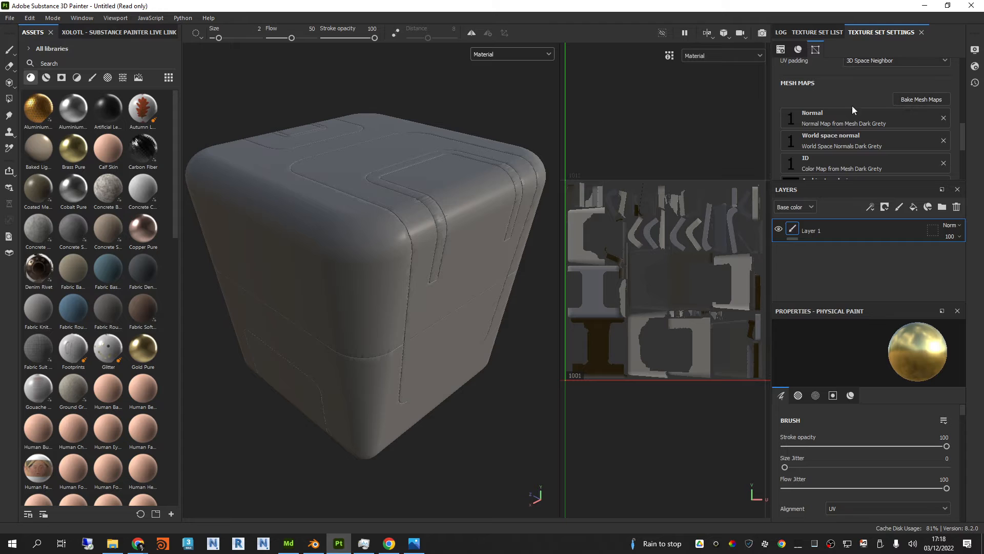
scroll(825, 111, "down", 2)
scroll(791, 115, "up", 2)
scroll(790, 122, "down", 3)
scroll(794, 98, "up", 2)
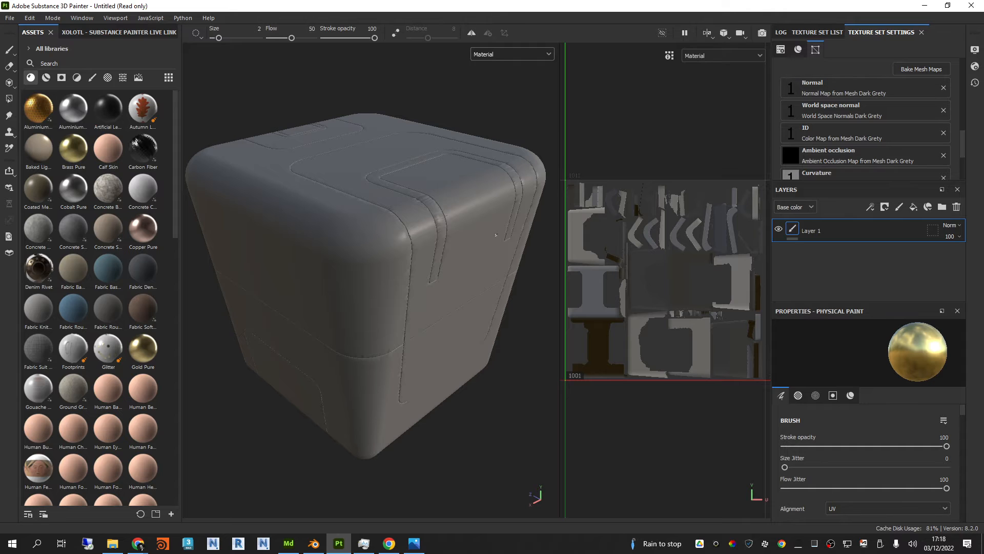
Step: Switch to Blender, import SciFiBox2 High.fbx into the scene and hide SciFiBox2_Low
left_click(314, 543)
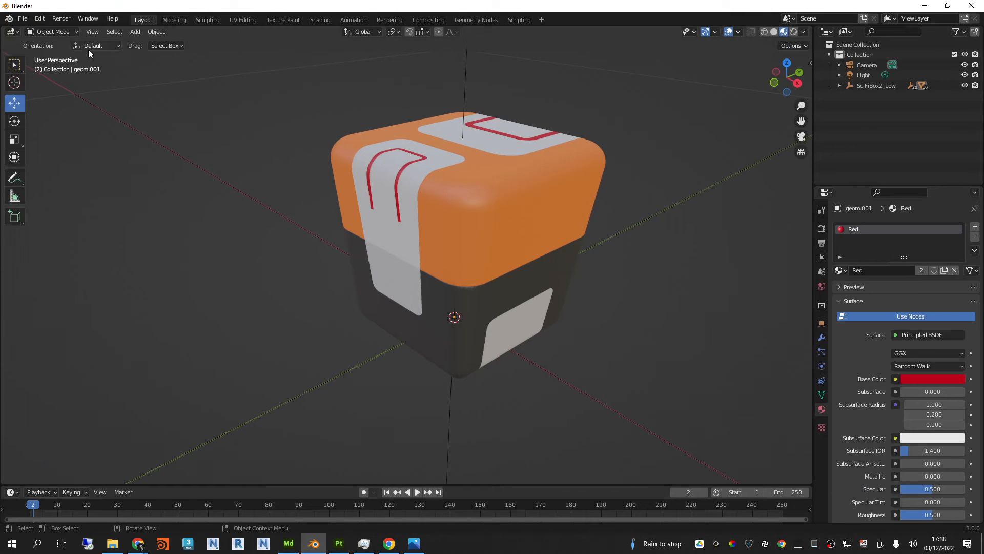
left_click(23, 19)
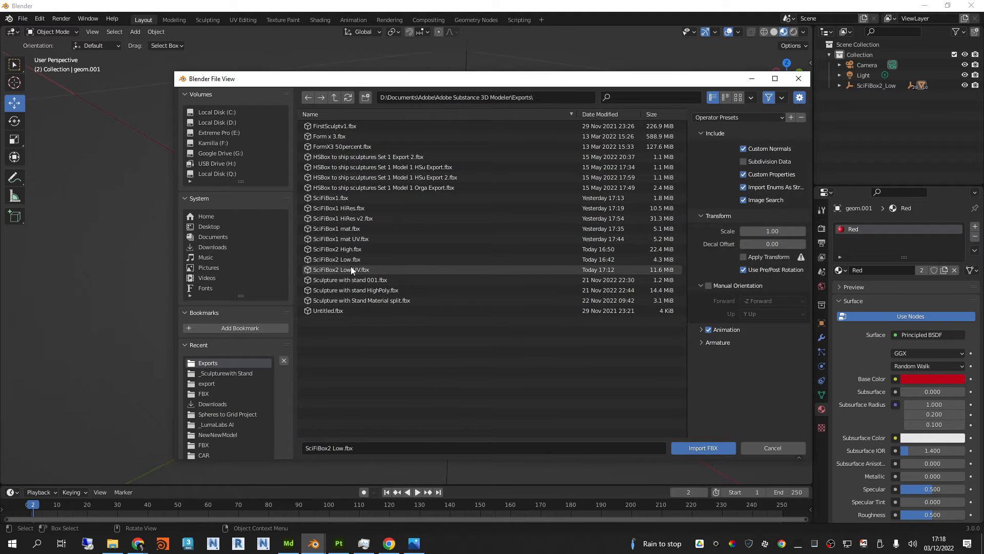
left_click(362, 249)
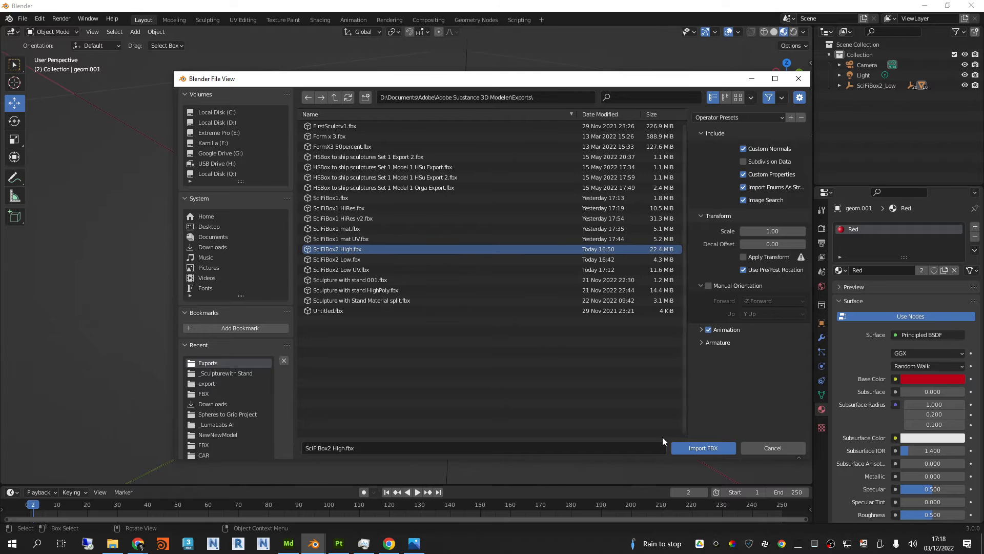
left_click(692, 450)
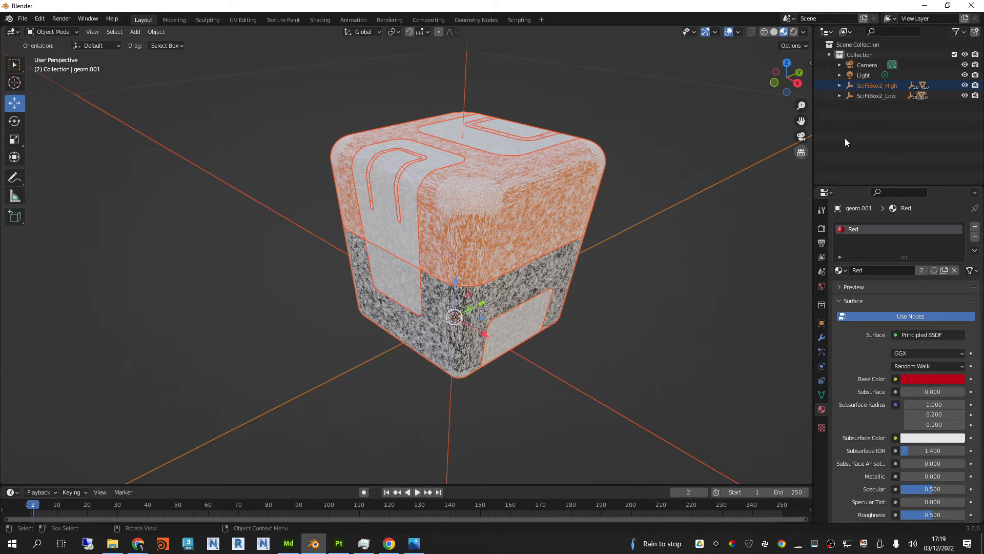
left_click(873, 96)
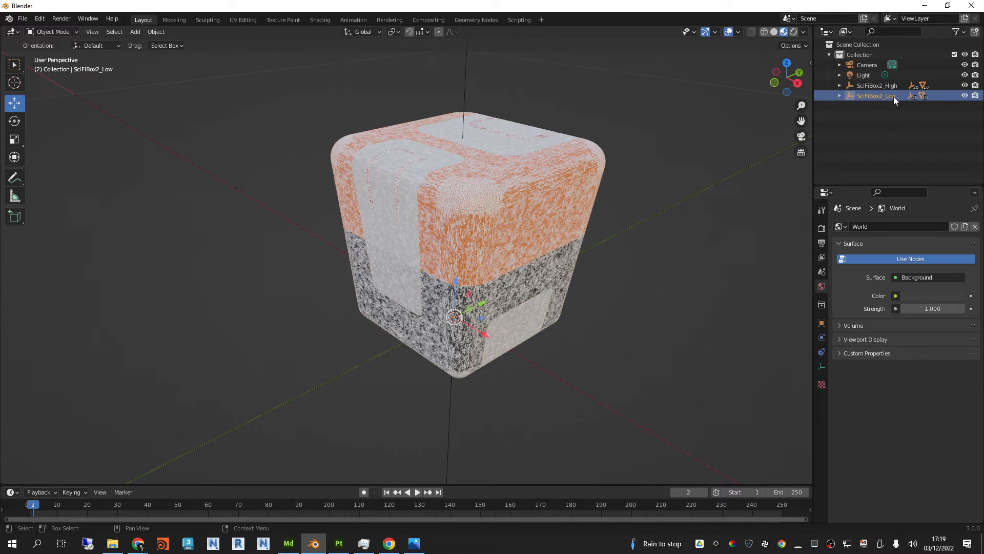
left_click(964, 96)
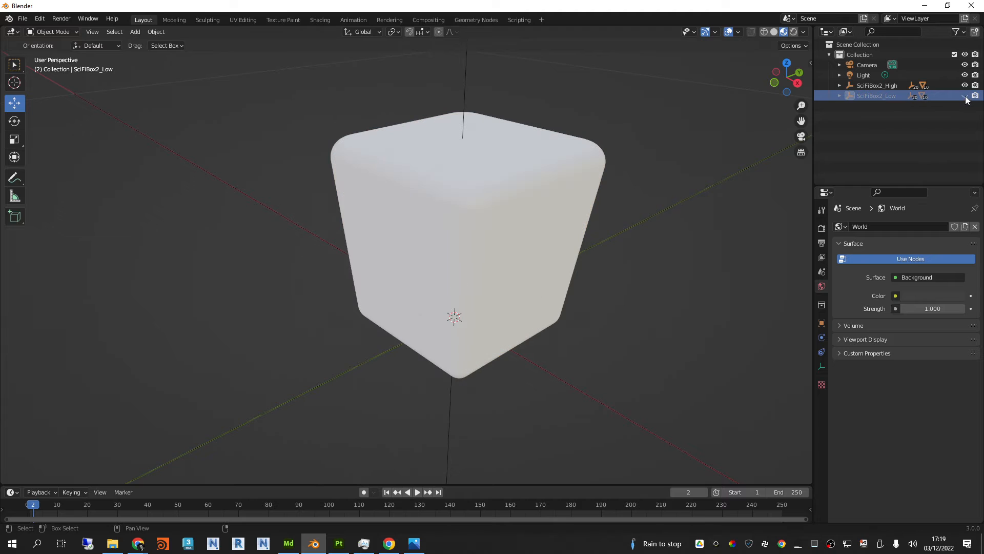
Step: Assign the existing Orange material to the upper shell of the high-poly box
left_click(515, 199)
middle_click_drag(612, 177, 577, 191)
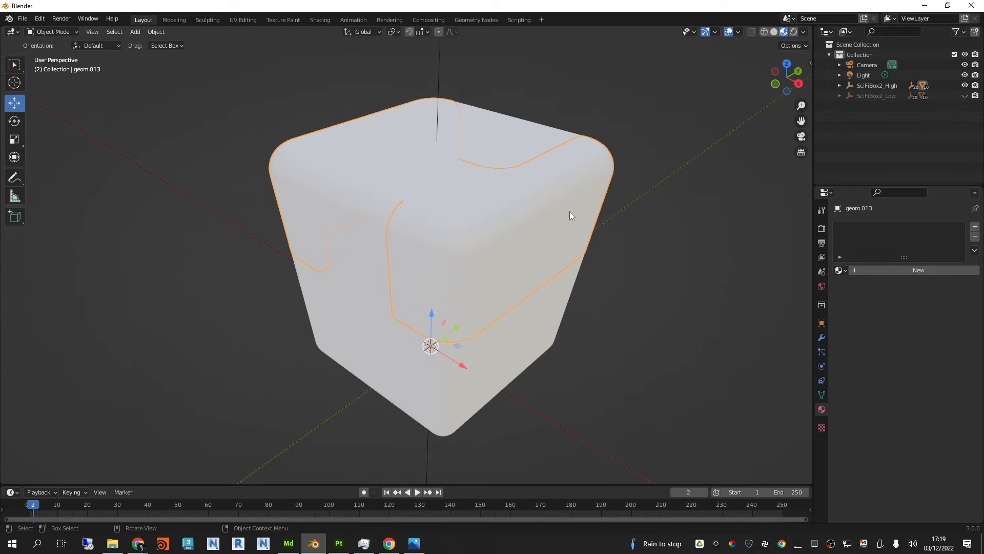
middle_click_drag(361, 211, 558, 214)
left_click(839, 270)
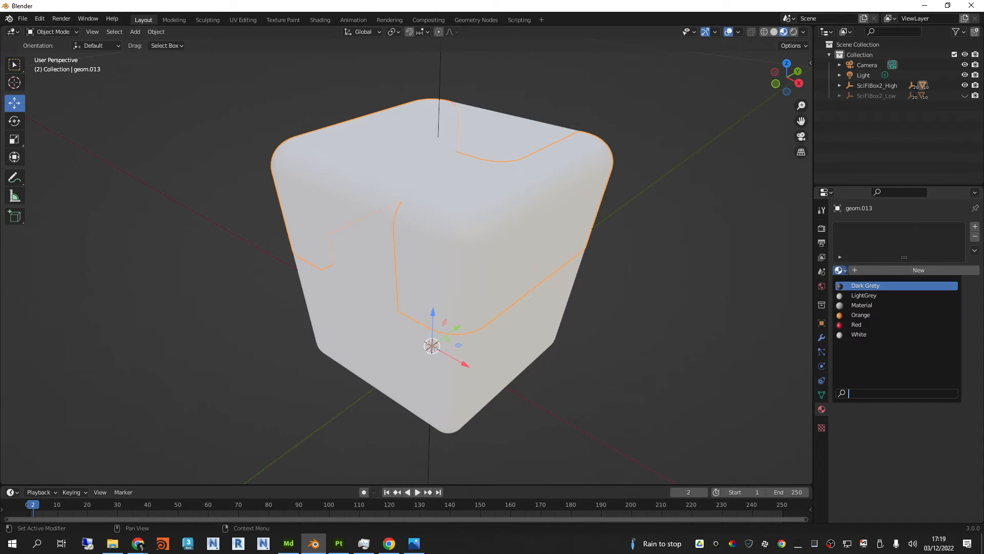
left_click(859, 334)
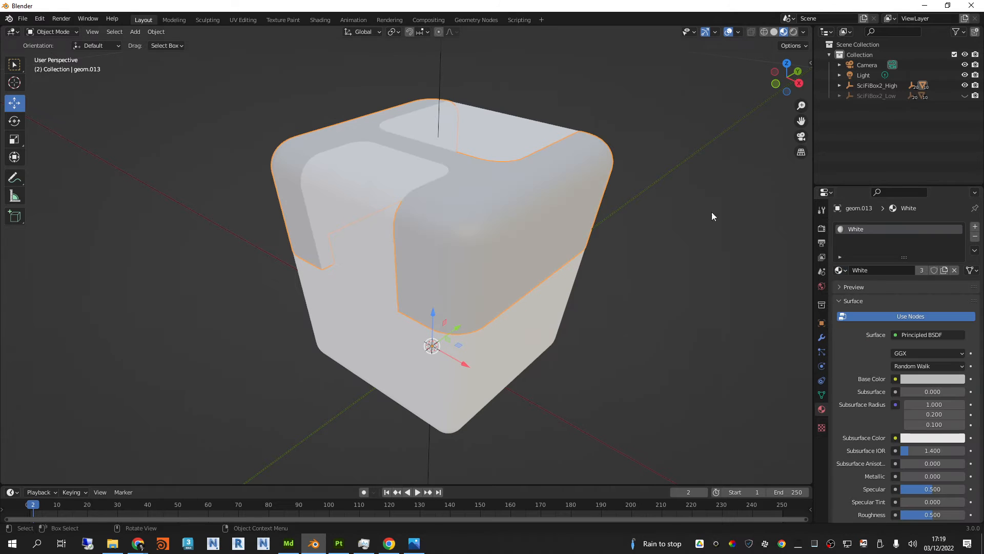
middle_click_drag(712, 213, 563, 167)
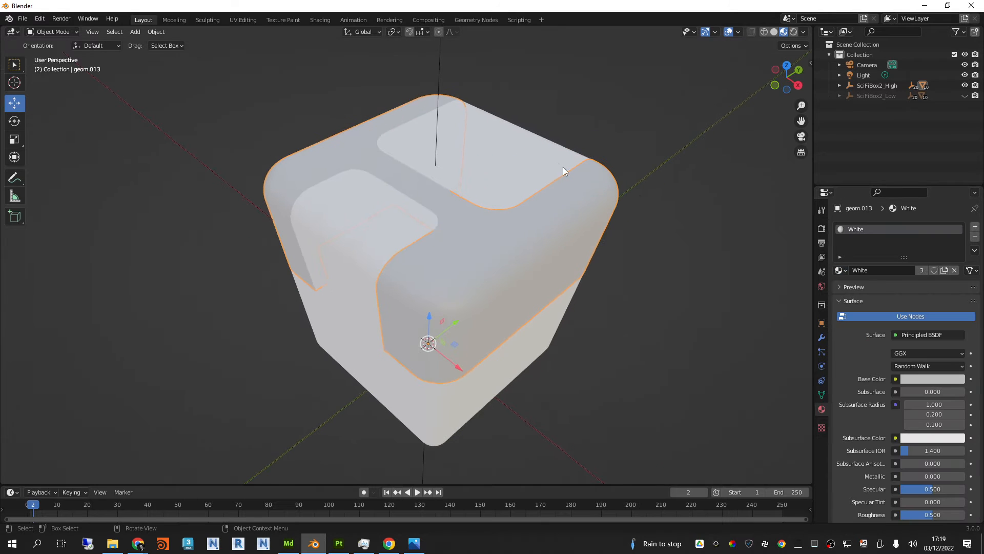
left_click(840, 270)
left_click(857, 313)
Step: Assign the existing White material to the two inset panels of the orange upper shell by linking materials
left_click(488, 198)
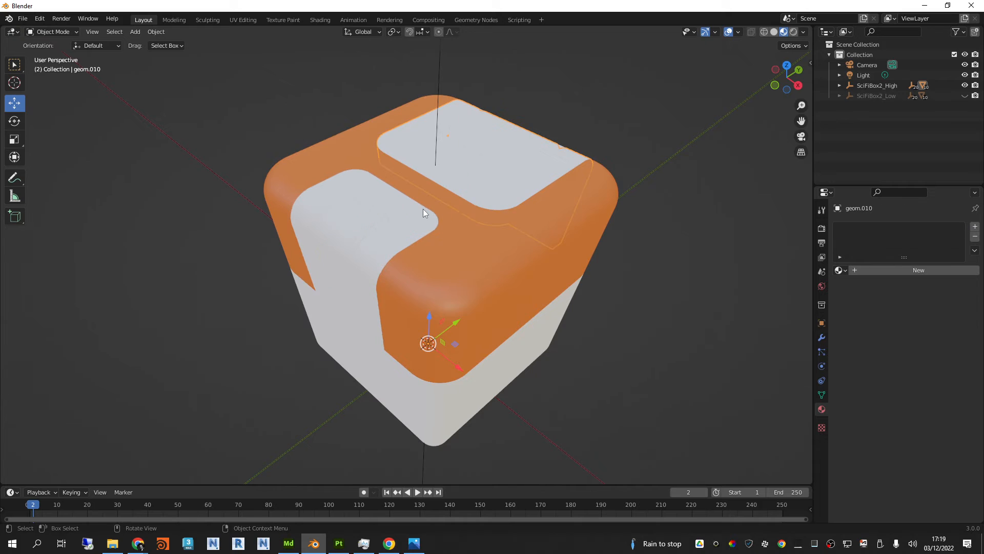
left_click(424, 220)
left_click(840, 270)
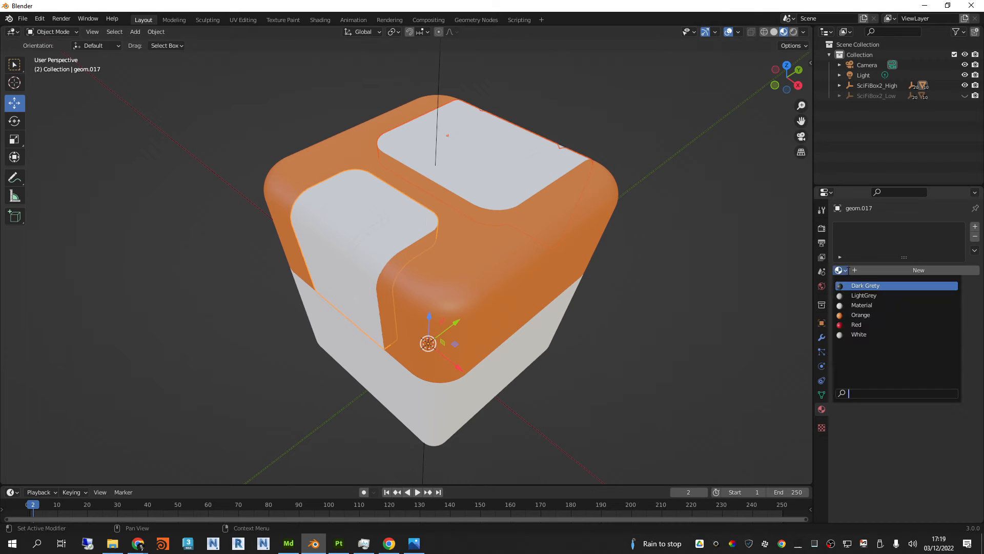
left_click(859, 334)
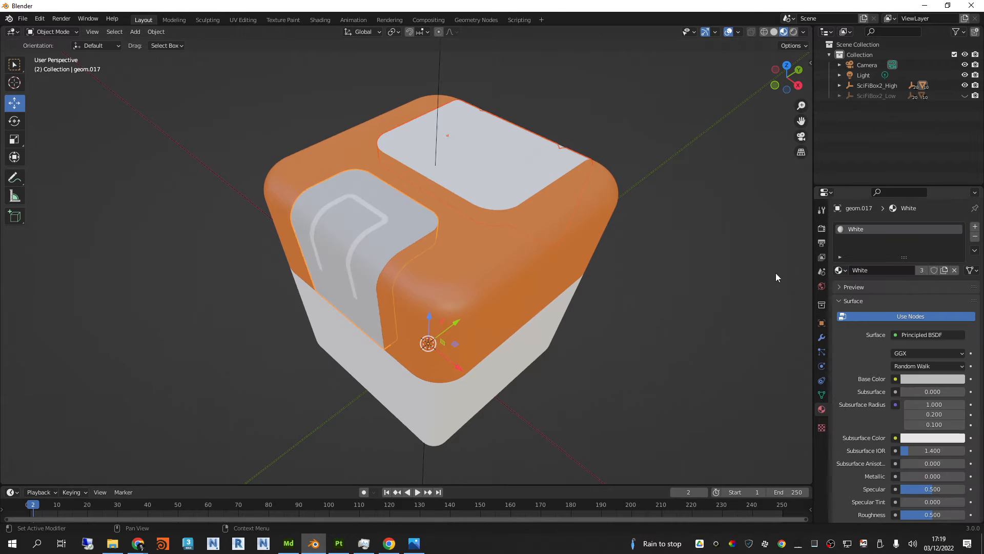
key("ctrl+l")
left_click(520, 186)
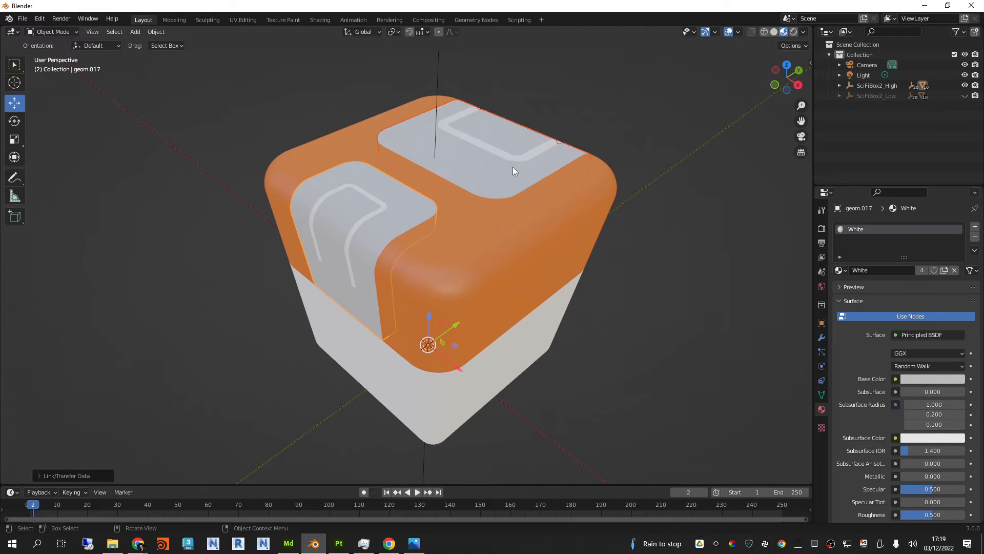
Step: Assign the existing Red material to the thin strips on the white panels and link it across all selected strips
left_click(513, 161)
left_click(500, 152)
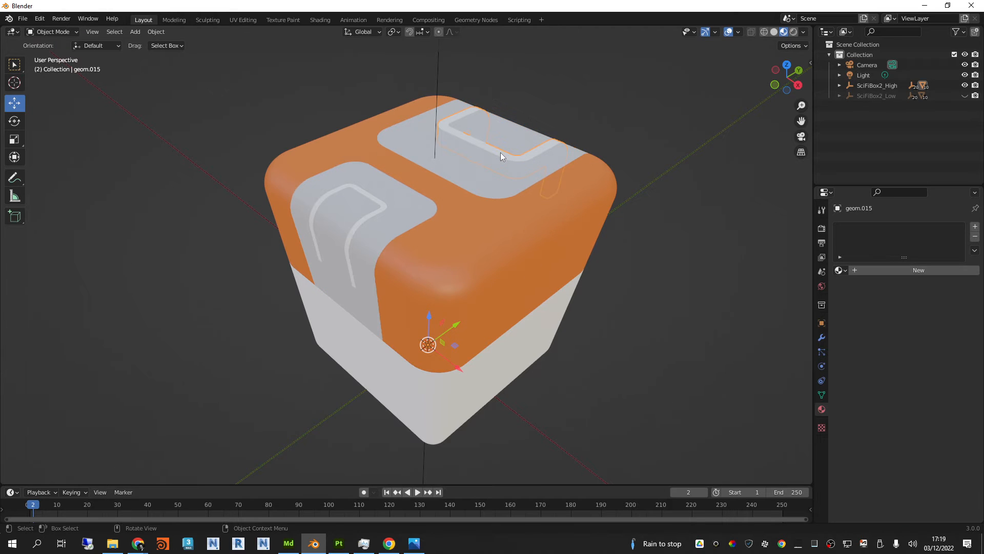
left_click(500, 152)
left_click(500, 153)
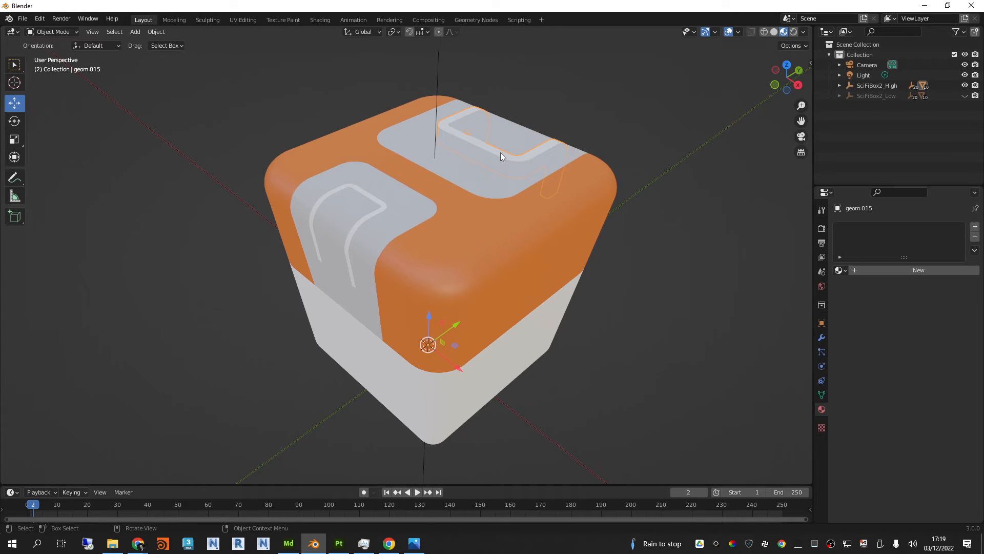
left_click(384, 204, "shift")
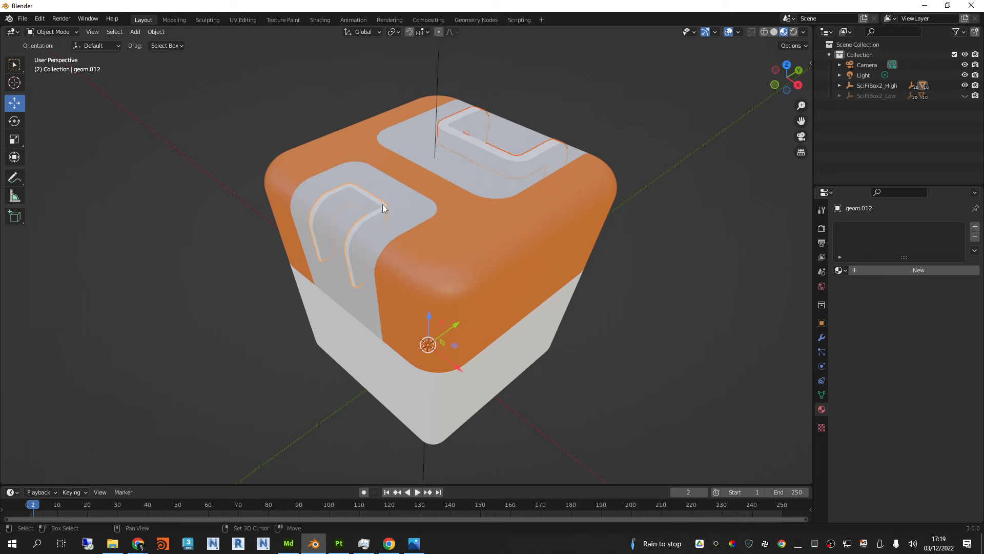
left_click(843, 271)
left_click(861, 325)
key("ctrl+l")
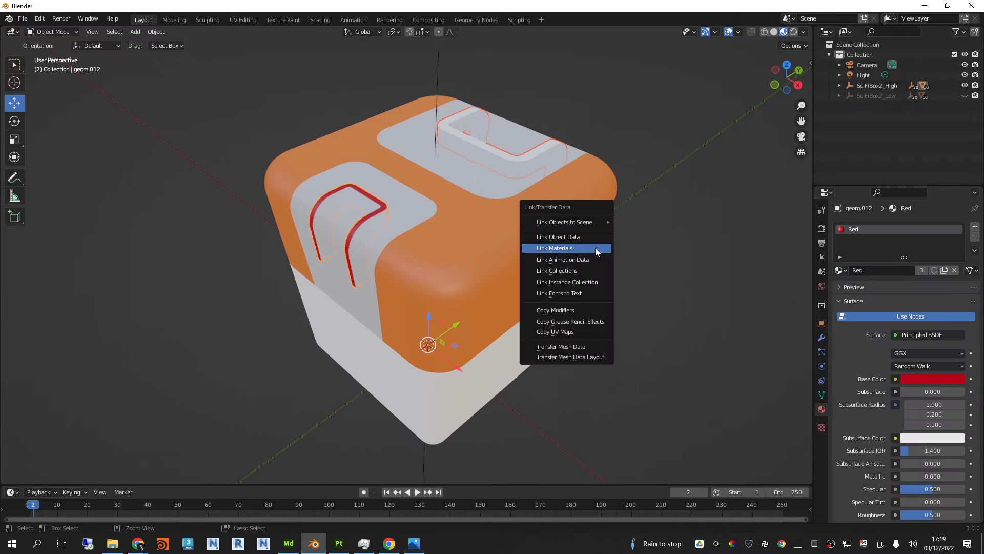
left_click(595, 247)
Step: Assign the existing Dark Grety material to the lower body of the high-poly box
middle_click_drag(585, 233, 566, 220)
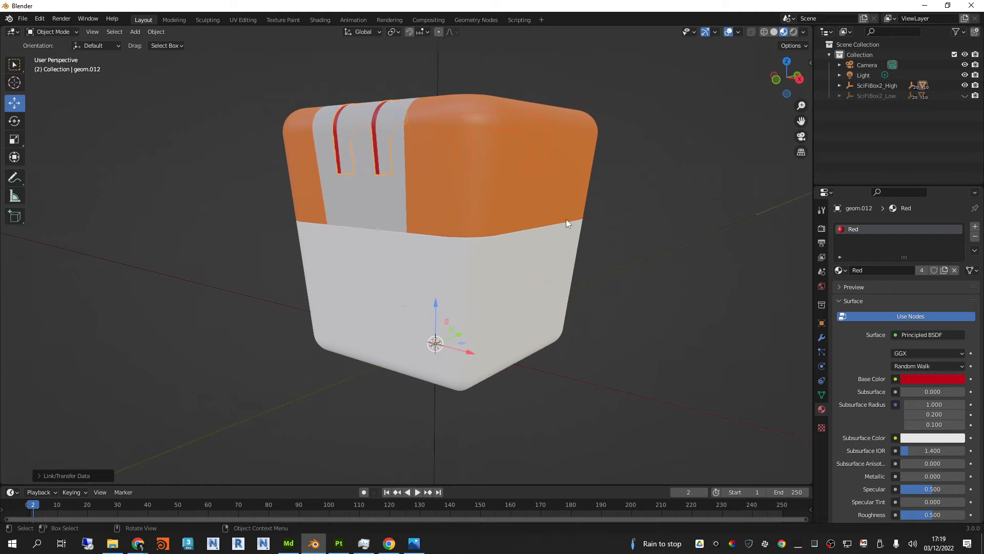
left_click(566, 220)
left_click(839, 270)
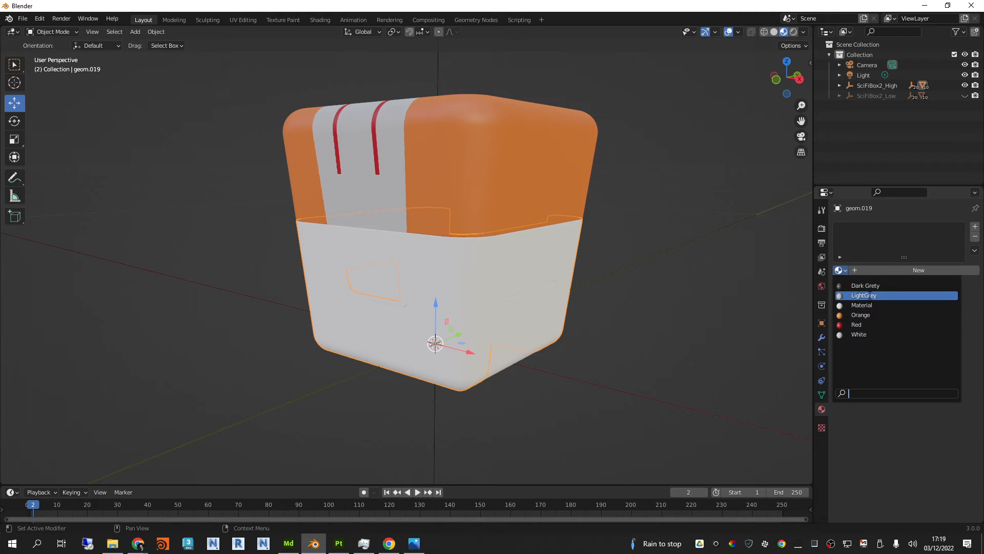
left_click(870, 286)
Step: Select the inset panels around the lower body and link the LightGrey material to all of them
left_click(536, 312)
left_click(375, 265, "shift")
middle_click_drag(374, 266, 544, 264, "shift")
left_click(387, 274, "shift")
middle_click_drag(387, 274, 672, 247)
left_click(395, 243, "shift")
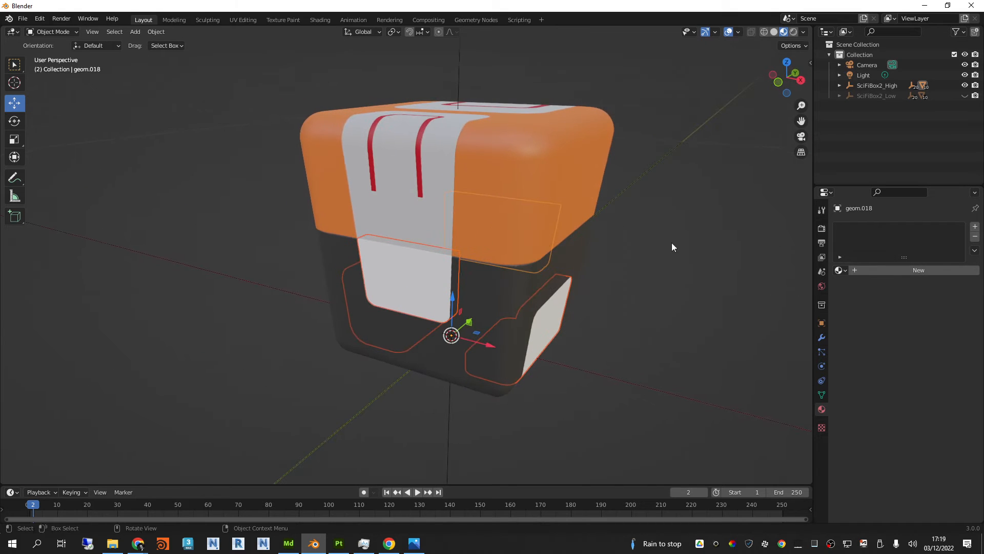
left_click(843, 270)
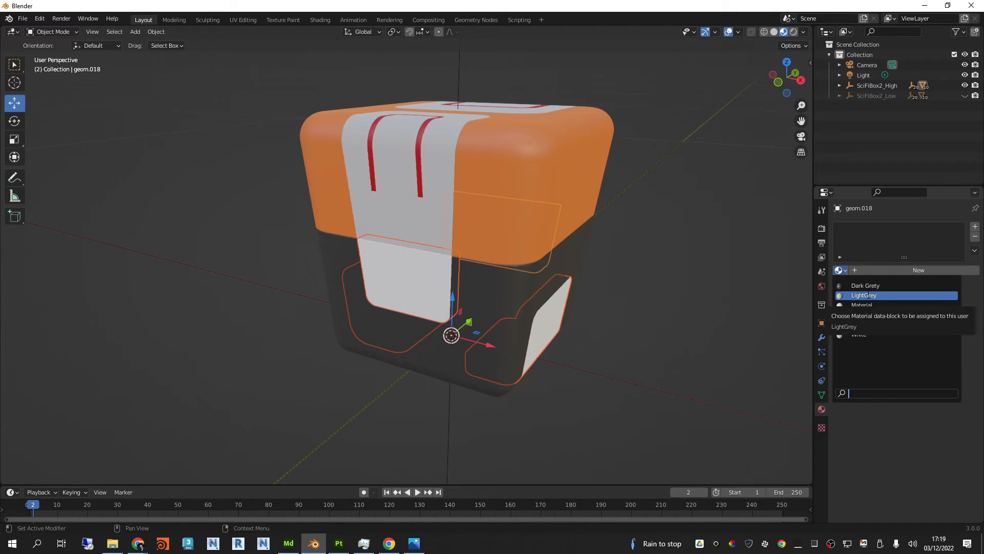
left_click(868, 295)
key("ctrl+l")
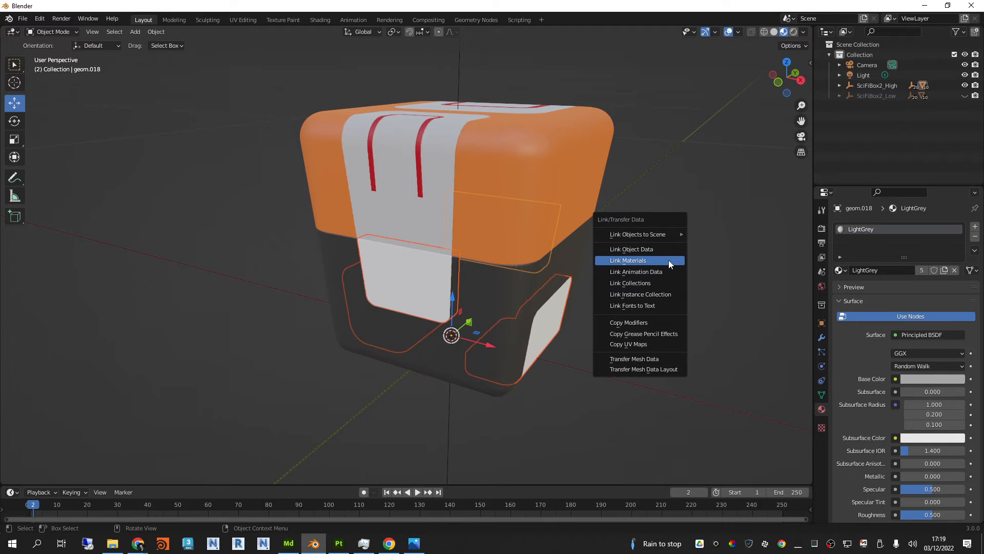
left_click(668, 260)
Step: Display the scene in wireframe and select every part of the high-poly box, including the hidden inner ones
middle_click_drag(650, 231, 632, 245)
left_click(647, 382)
middle_click_drag(648, 383, 676, 422)
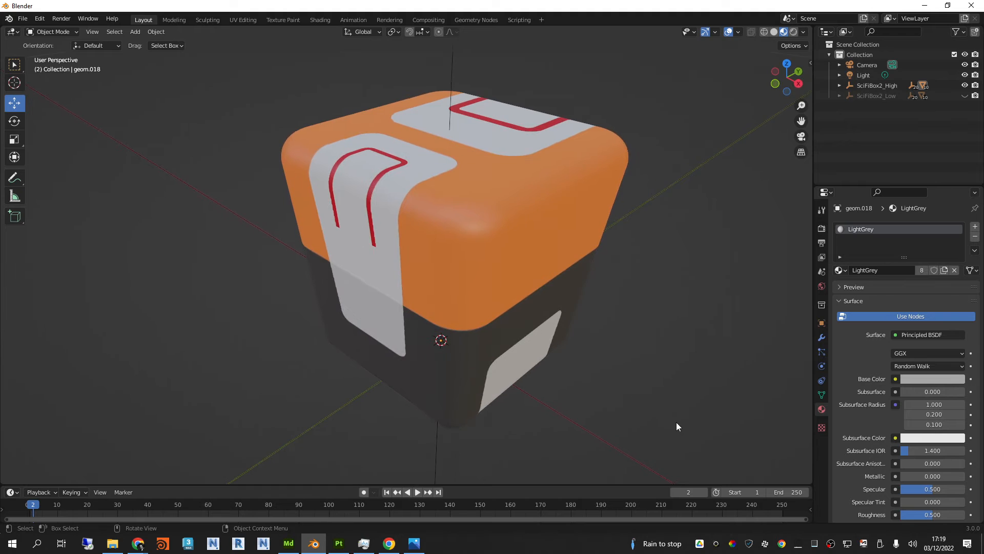
left_click_drag(675, 422, 245, 69)
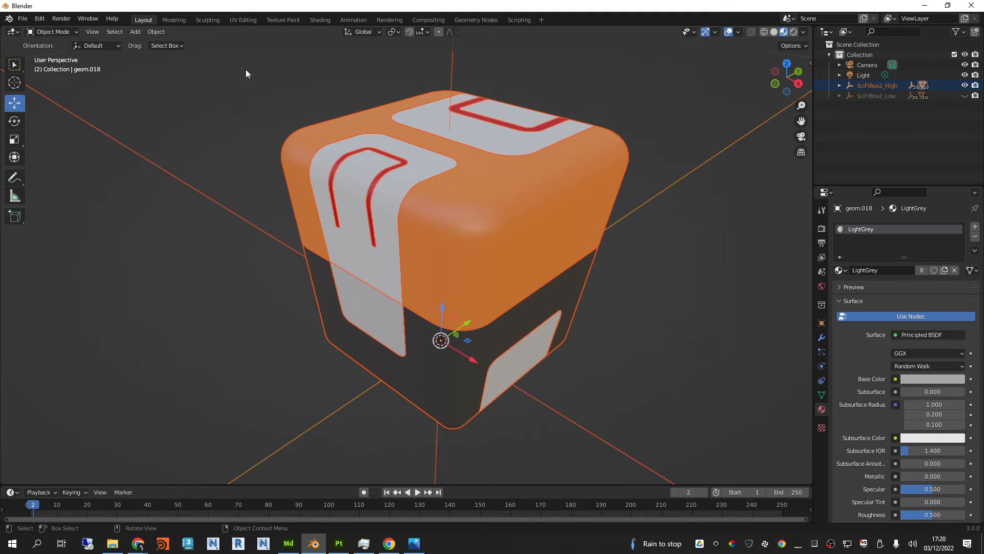
left_click(764, 34)
left_click(643, 147)
left_click_drag(677, 437, 257, 66)
mouse_move(397, 125)
middle_mouse_down()
mouse_move(558, 120)
mouse_move(395, 120)
middle_mouse_up()
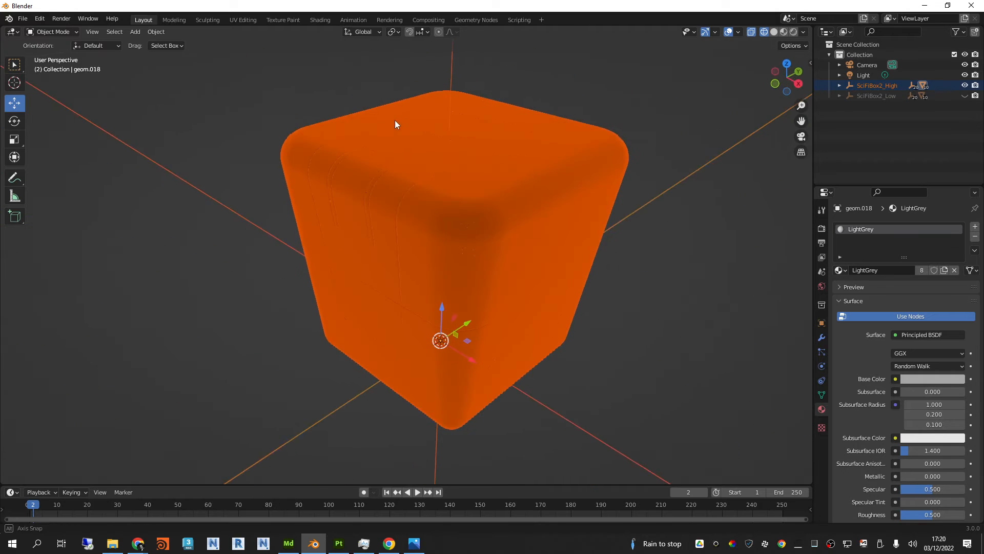
Step: Export the high-poly box as an FBX file named SciFiBox2 High Mat.fbx in the Exports folder
left_click(23, 19)
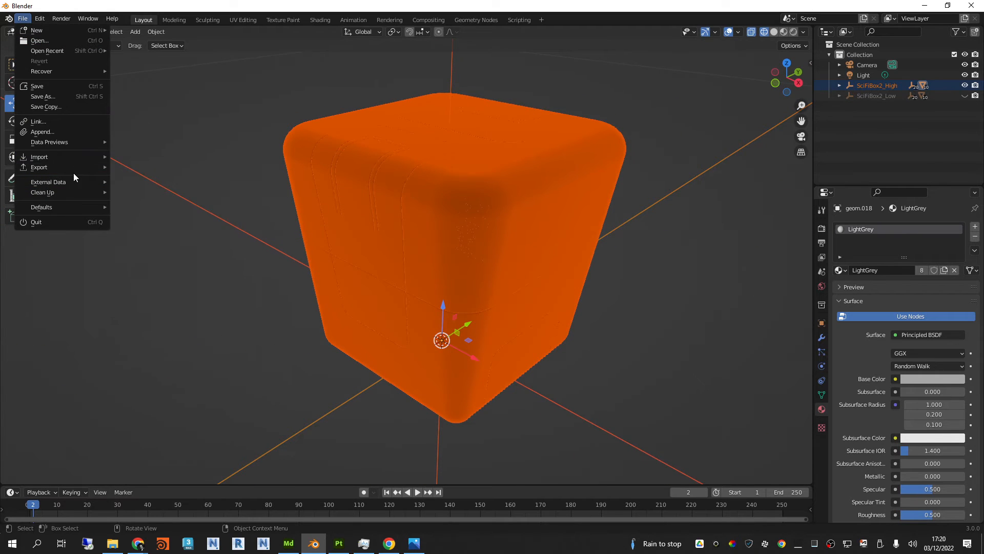
mouse_move(73, 167)
left_click(149, 253)
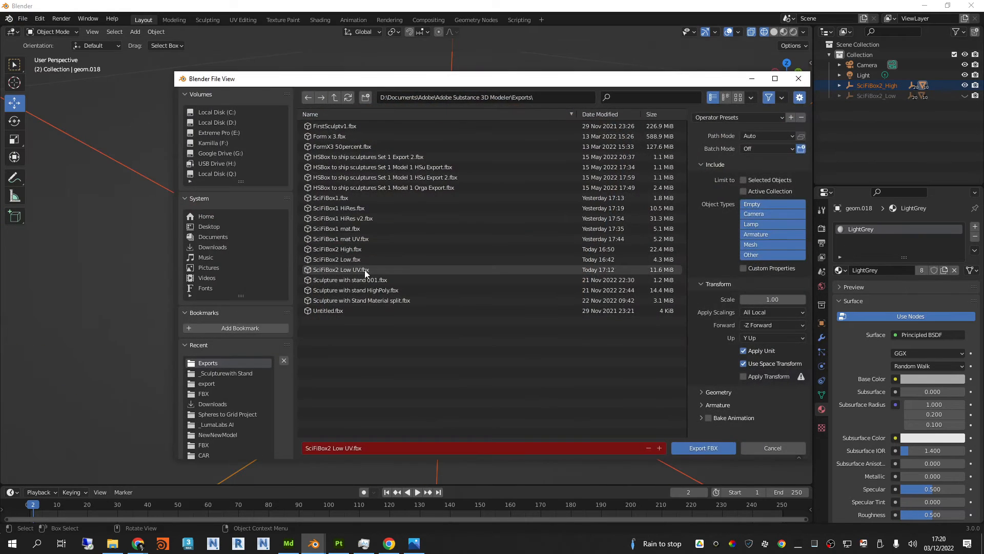
left_click(365, 250)
left_click(349, 449)
left_click(345, 448)
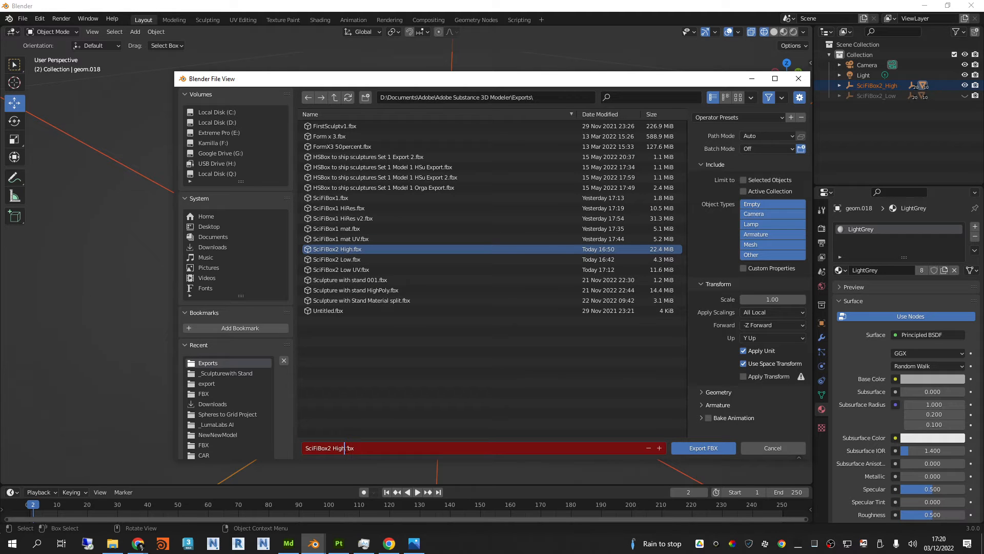
type("Mat")
left_click(462, 372)
key("Return")
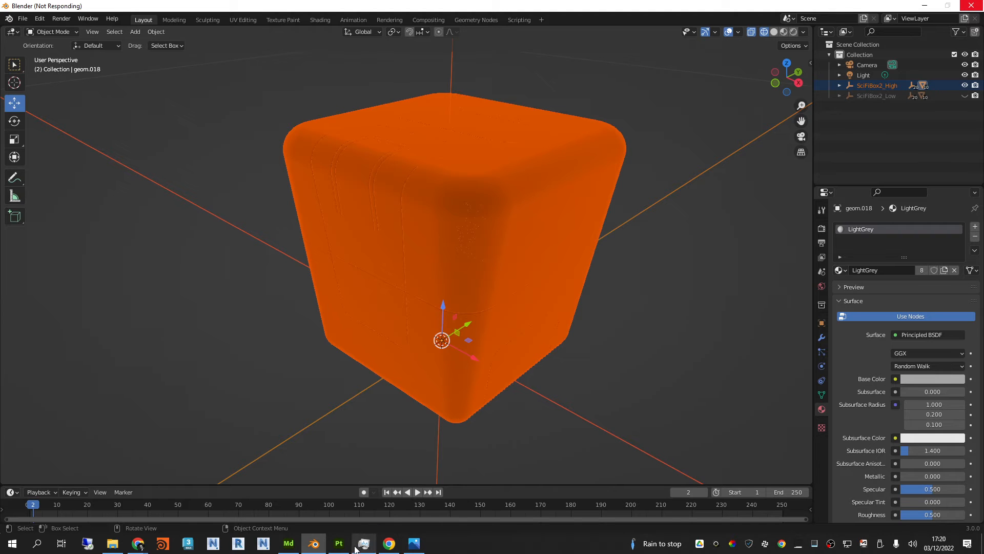
Step: Switch to Substance 3D Modeler, save the scene and close the program
left_click(337, 547)
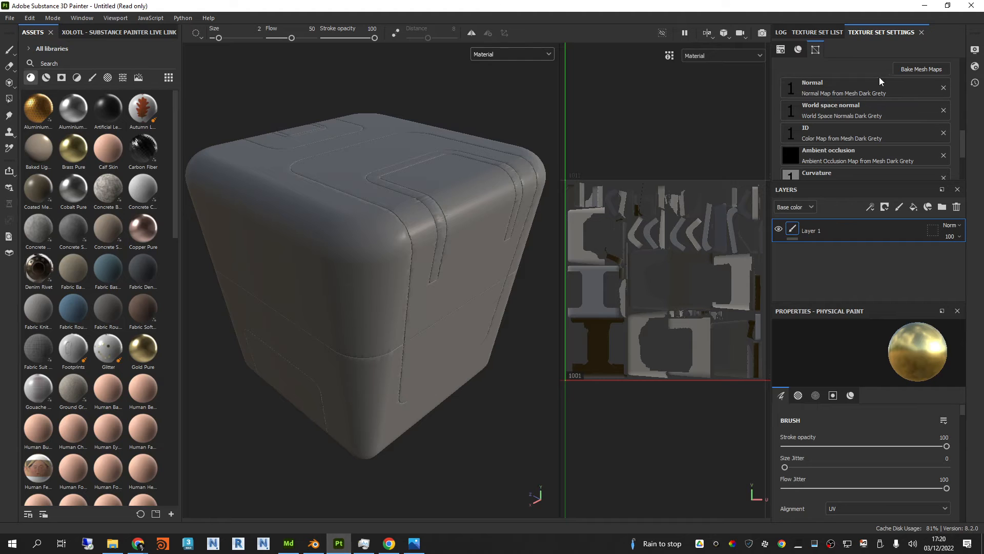
scroll(926, 118, "up", 2)
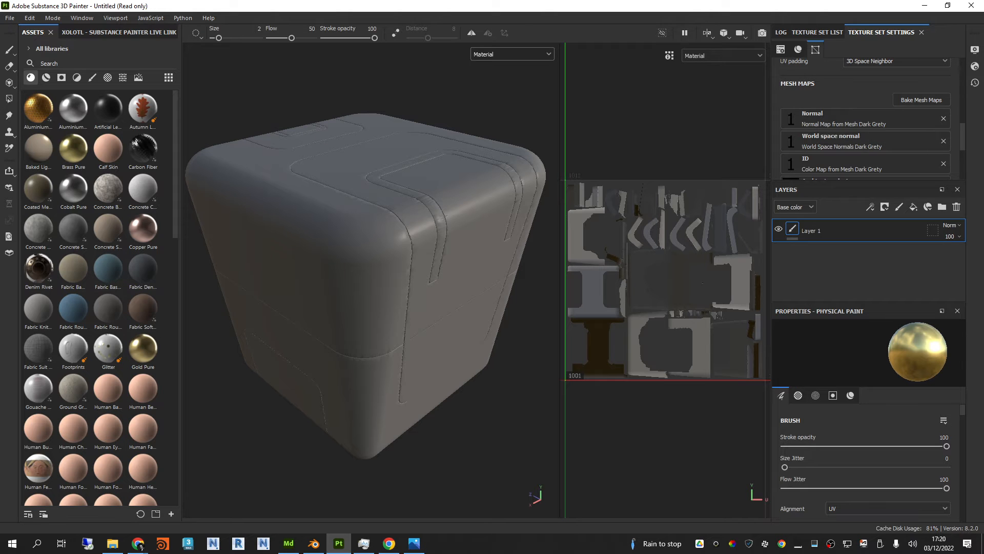
left_click(289, 543)
left_click(338, 543)
left_click(289, 542)
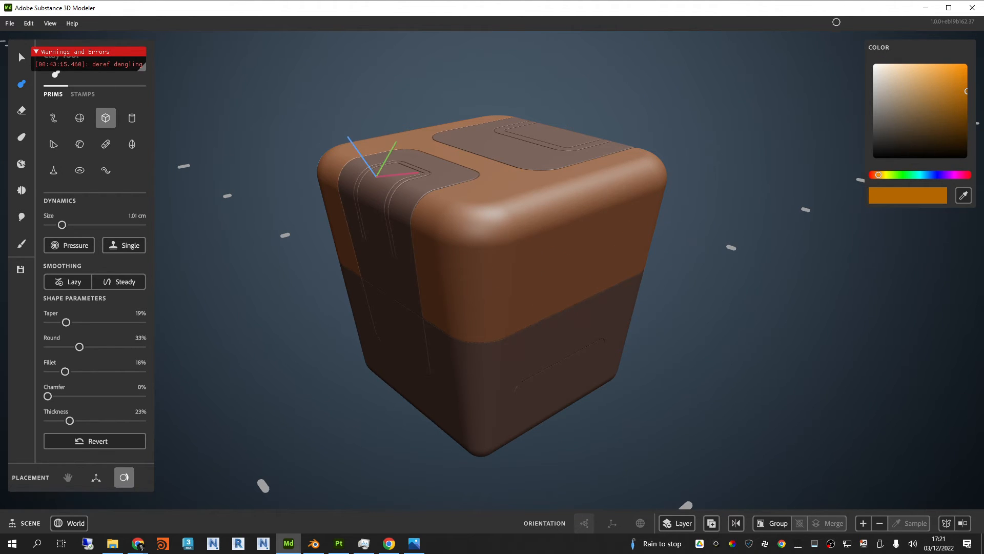
left_click(10, 23)
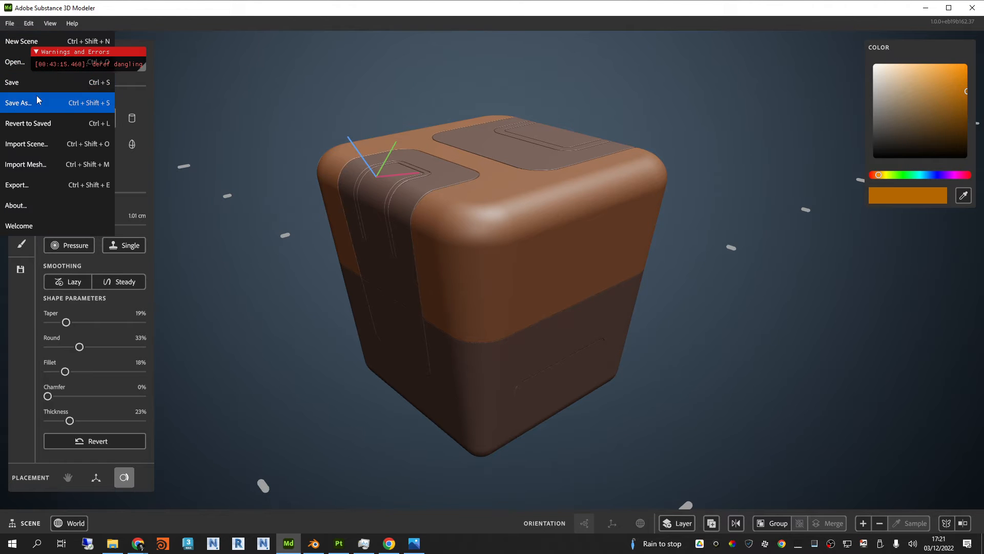
left_click(23, 80)
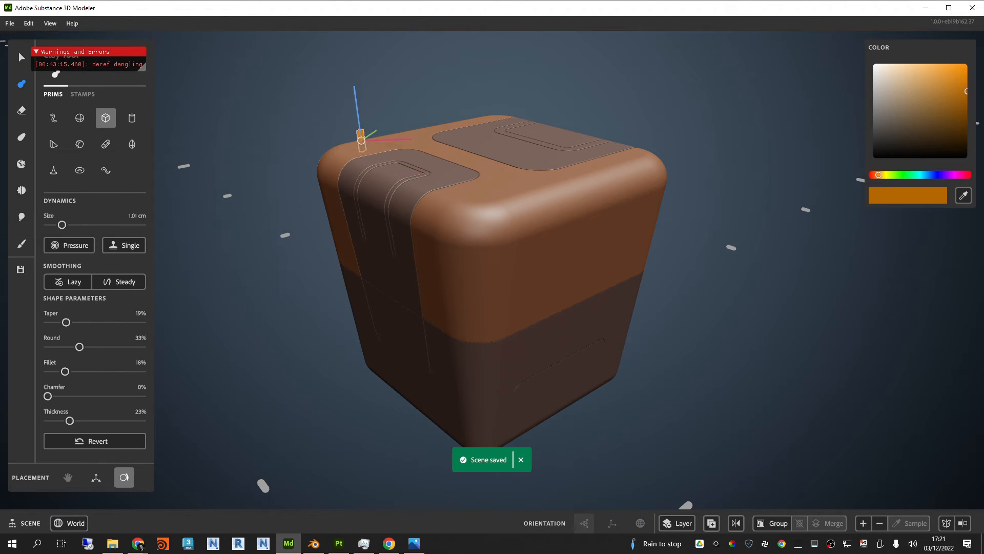
left_click(973, 10)
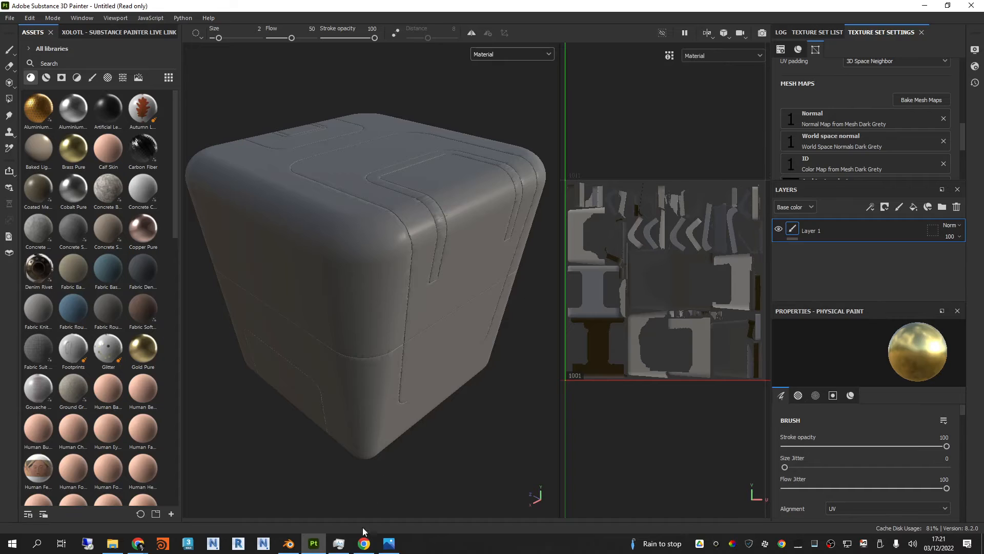
Step: Return to Substance 3D Painter, open the mesh map baking settings and remove the current high definition mesh
mouse_move(289, 543)
left_click(294, 517)
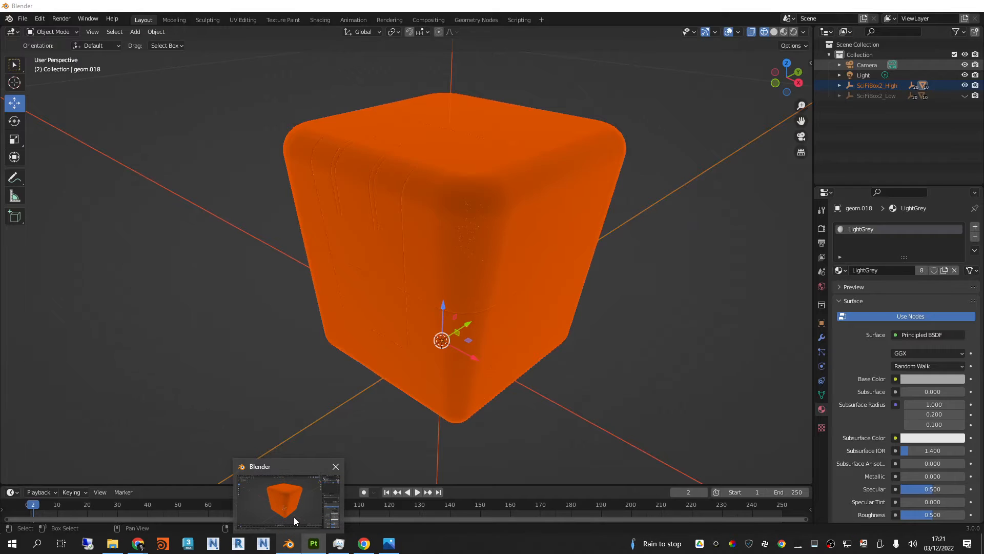
left_click(314, 543)
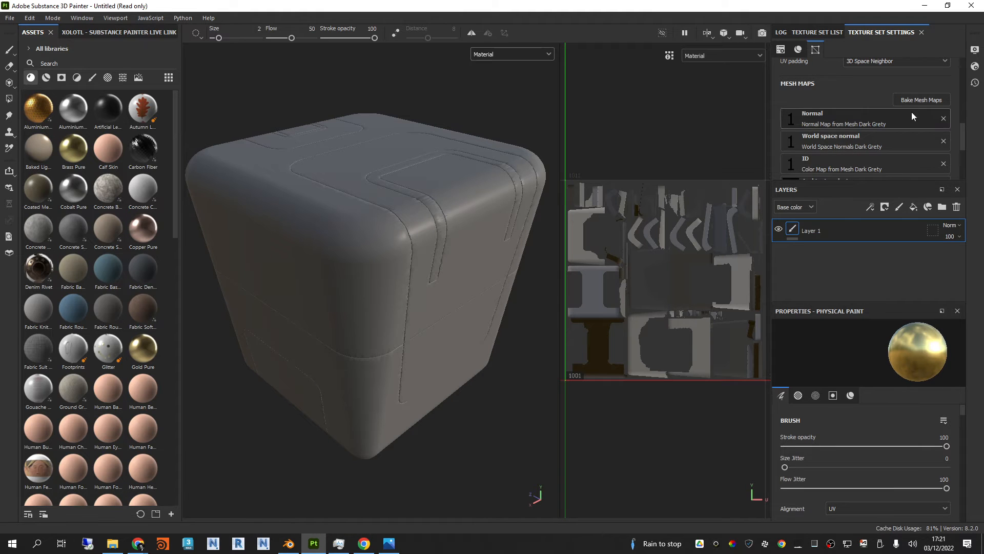
left_click(920, 100)
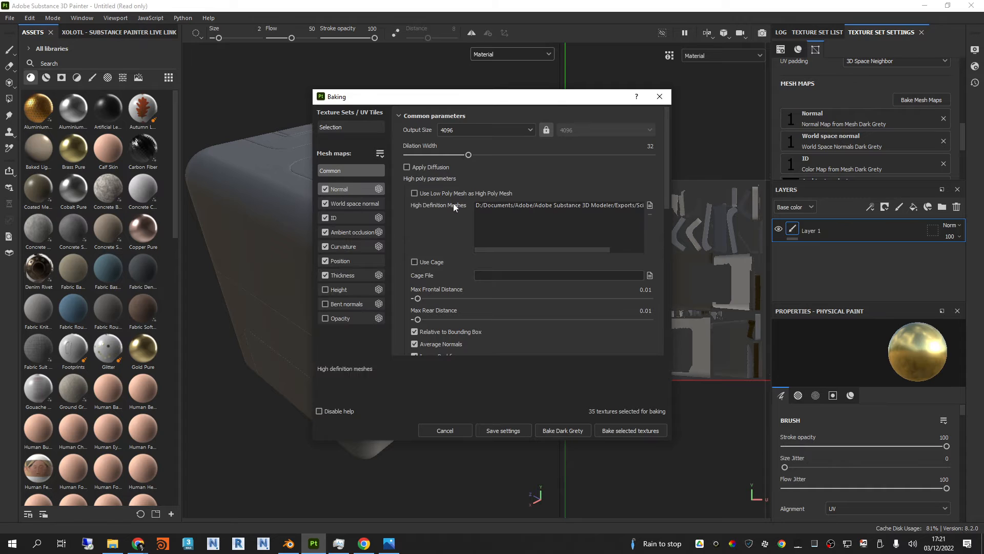
left_click(629, 205)
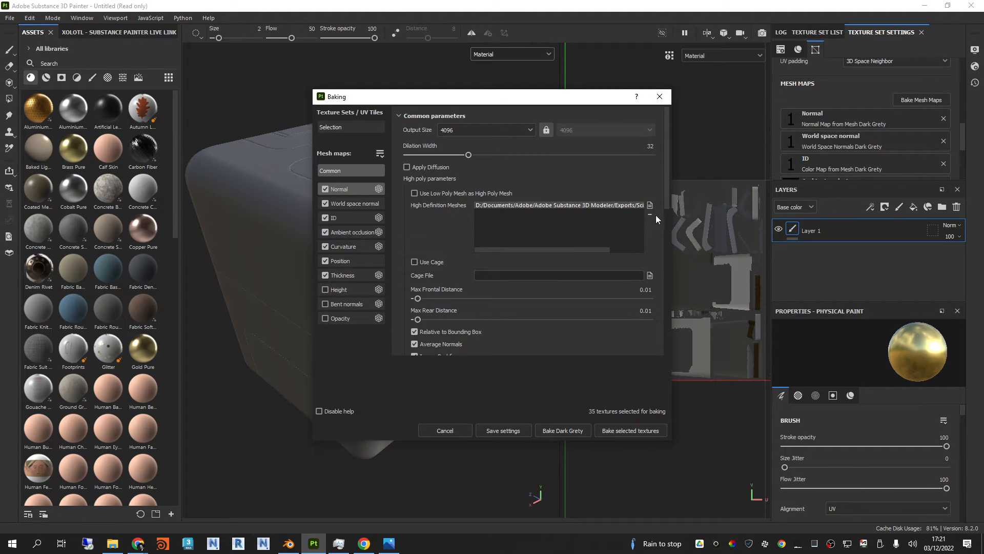
left_click(650, 214)
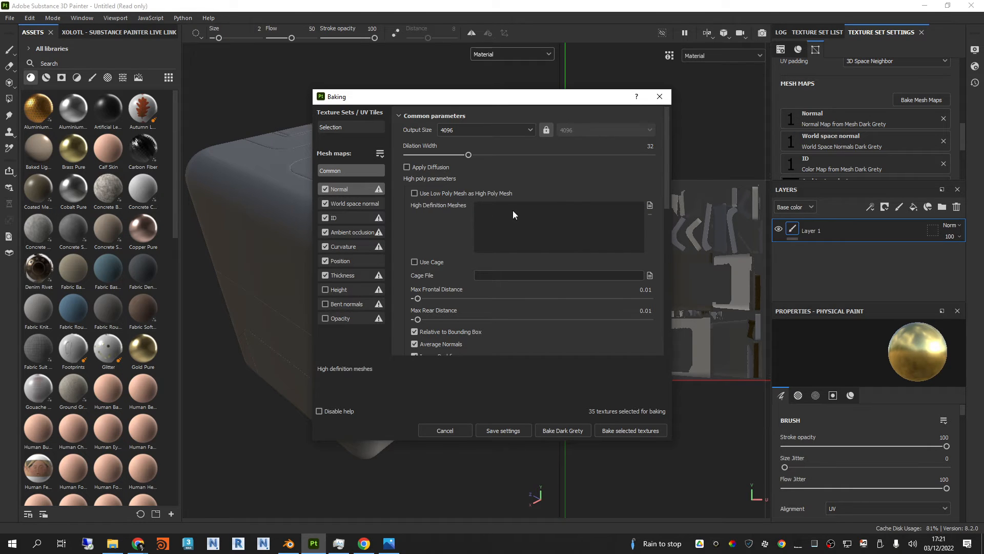
Step: Load SciFiBox2 High Mat.fbx as the high definition mesh for baking
left_click(649, 206)
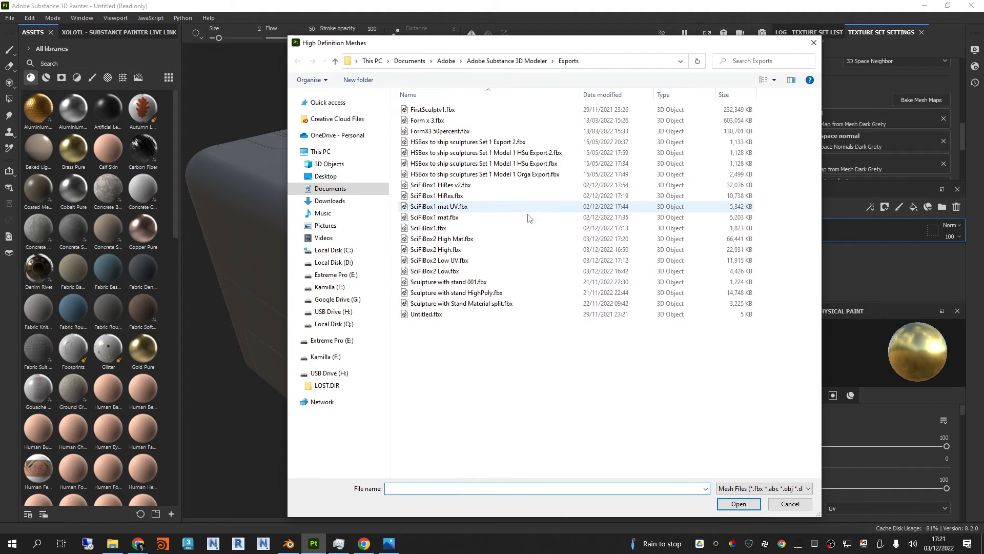
left_click(489, 242)
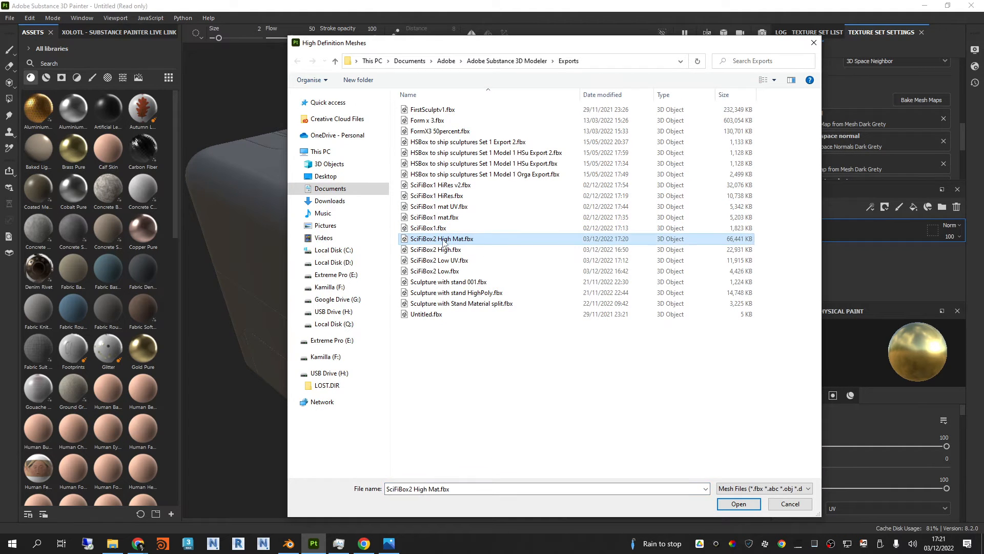
left_click(288, 544)
middle_click_drag(433, 297, 534, 281)
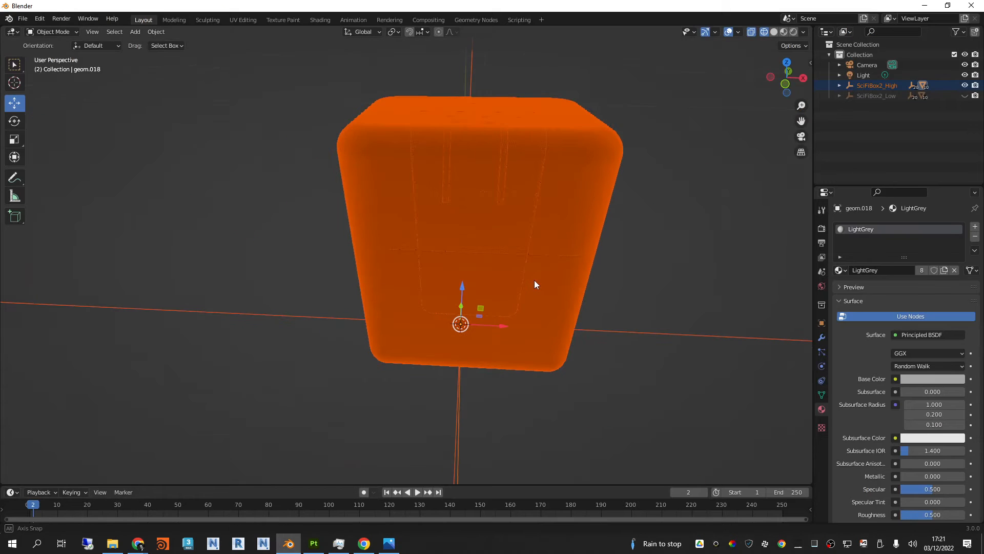
left_click(924, 8)
left_click(469, 250)
left_click(442, 240)
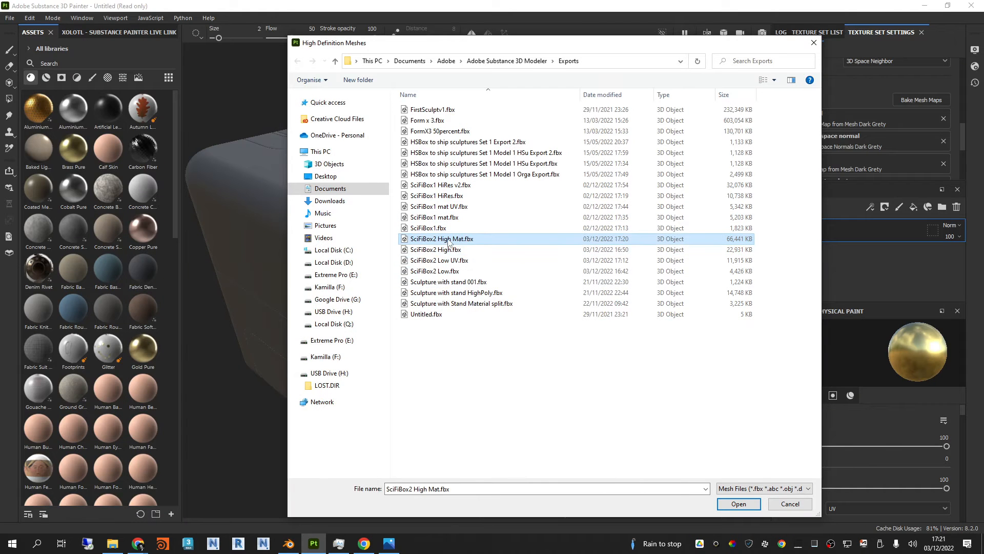
left_click(740, 504)
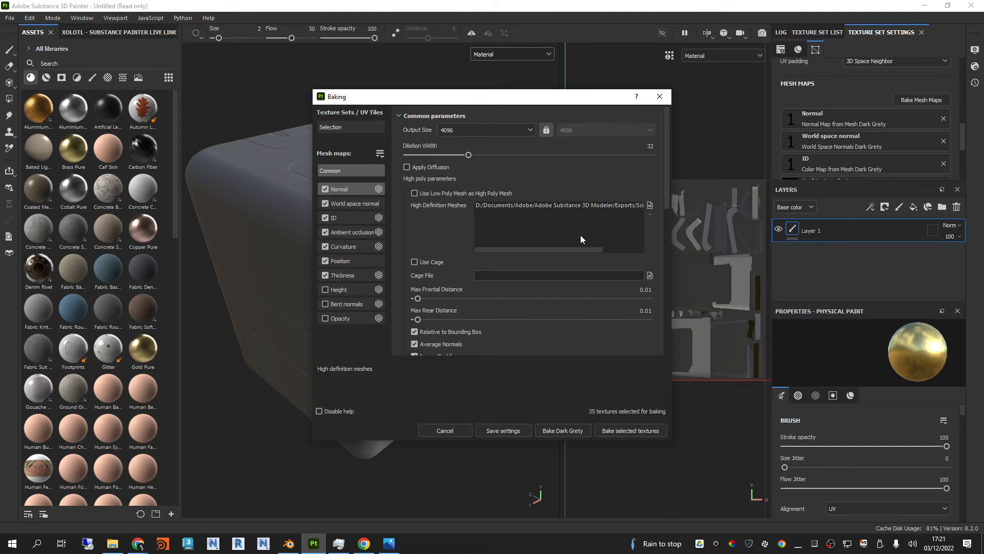
Step: Bake the selected mesh maps for all texture sets from the new high-poly mesh and close the baking report
left_click(354, 204)
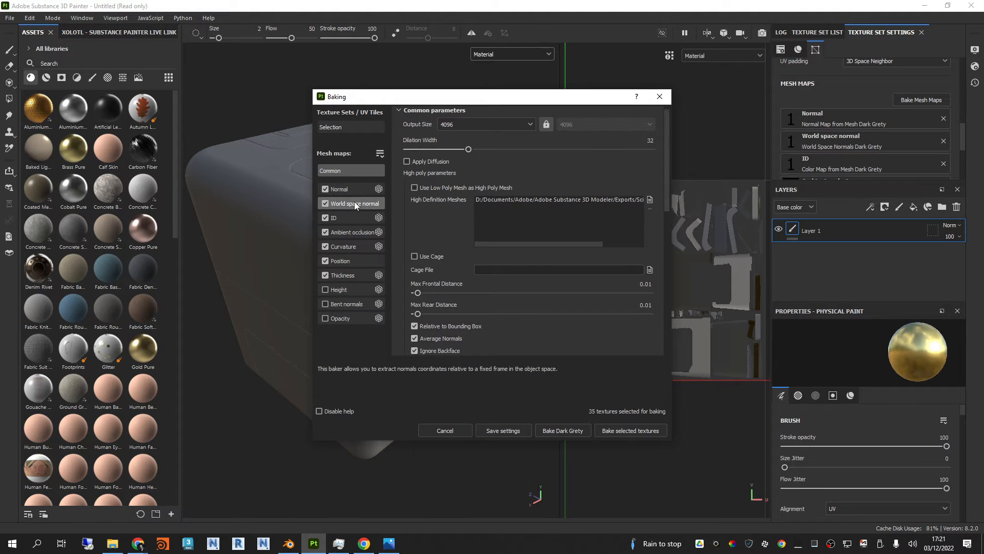
left_click(345, 231)
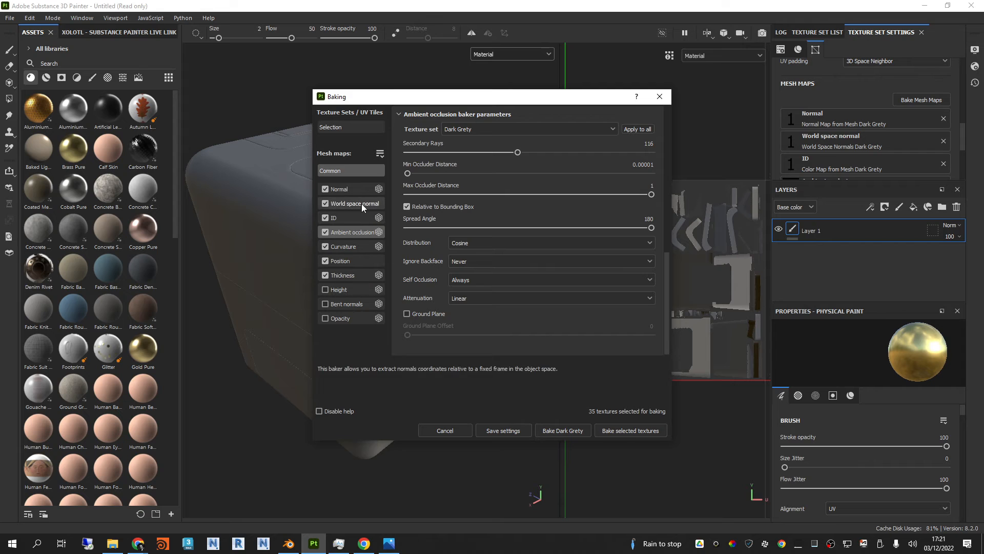
left_click(353, 190)
left_click(634, 431)
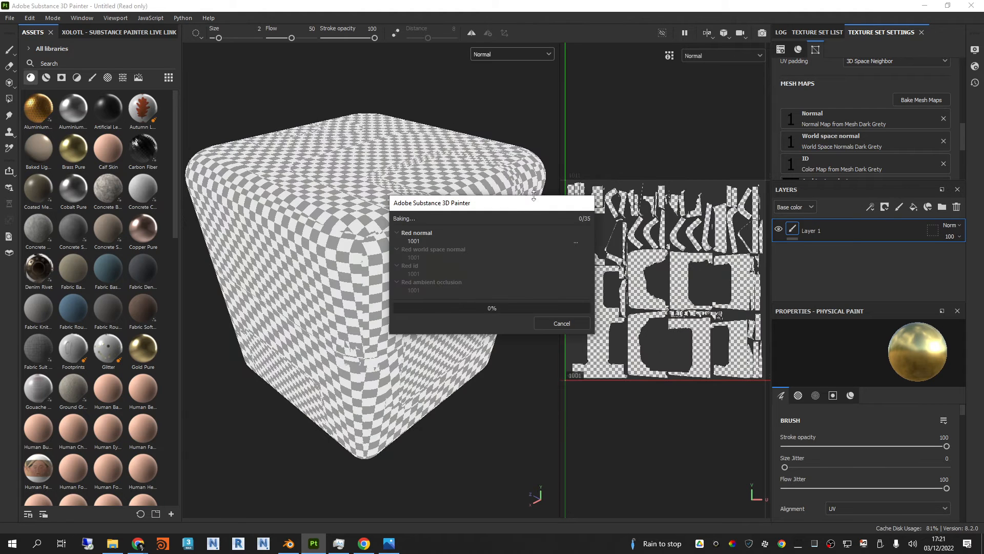
left_click_drag(584, 406, 610, 396)
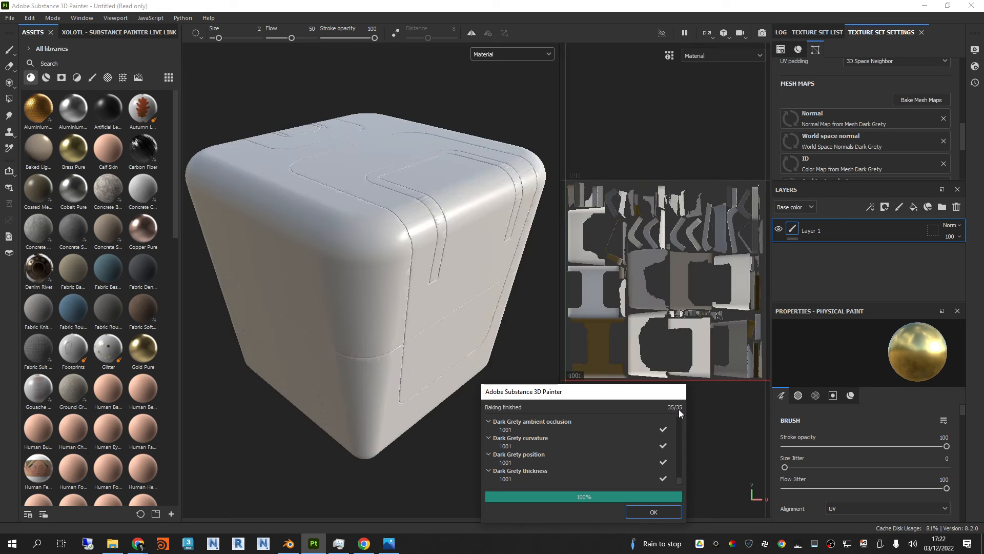
left_click(661, 512)
Step: Check the baked box and save the project as SciFIBox2 in the Exports folder
left_click_drag(532, 320, 484, 318, "alt")
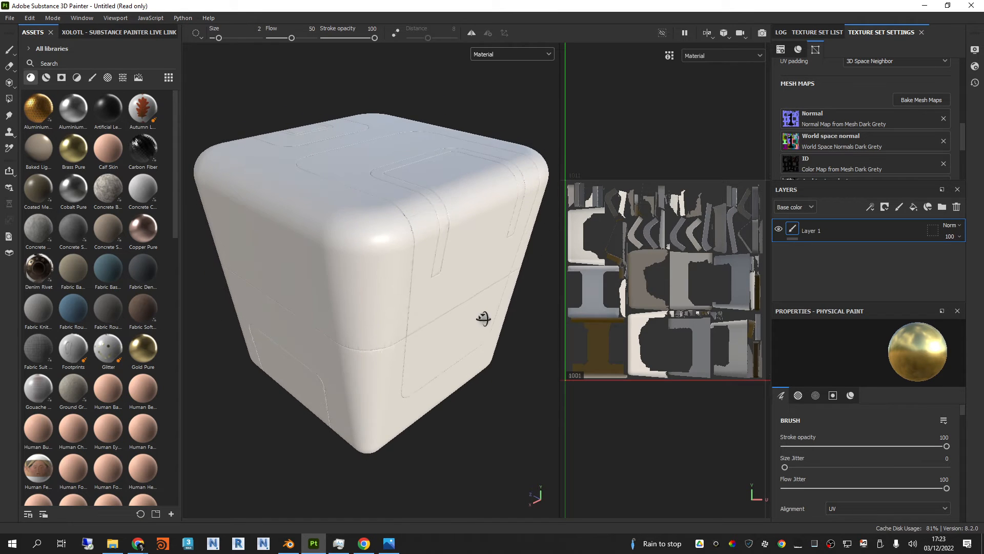
right_click_drag(484, 318, 476, 324, "shift")
left_click_drag(477, 325, 482, 312, "alt")
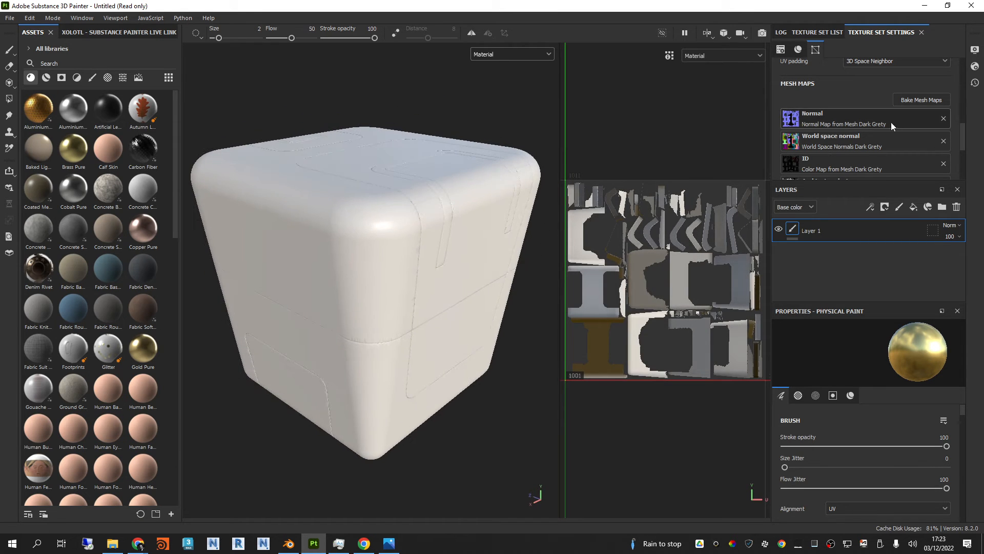
scroll(887, 137, "down", 2)
scroll(872, 137, "up", 2)
scroll(790, 131, "up", 2)
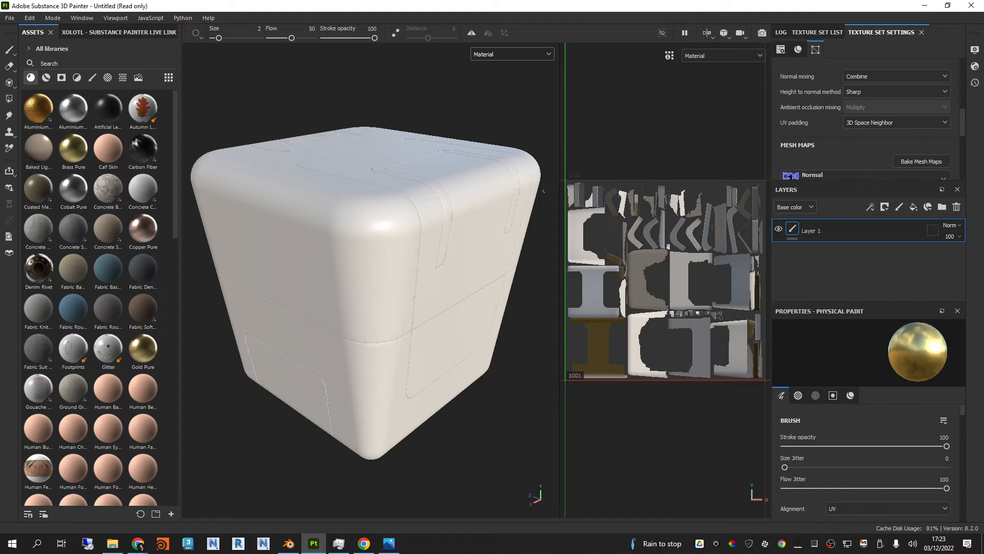
left_click(9, 18)
left_click(24, 93)
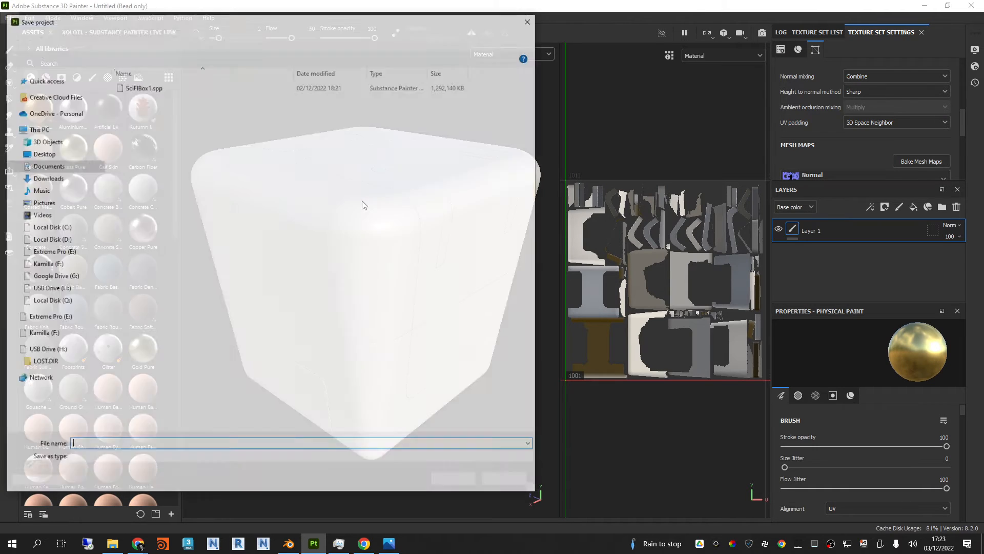
left_click(136, 87)
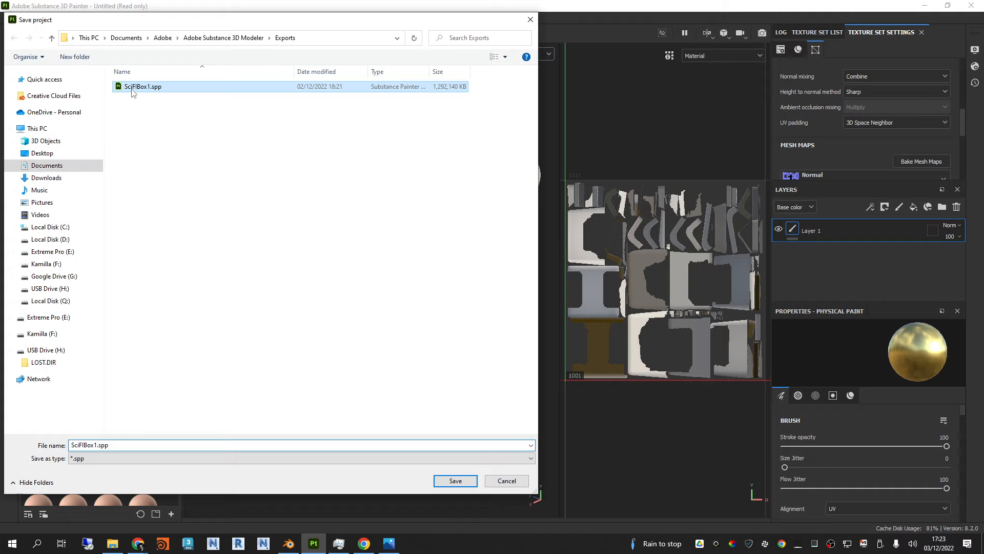
left_click(97, 445)
key("Return")
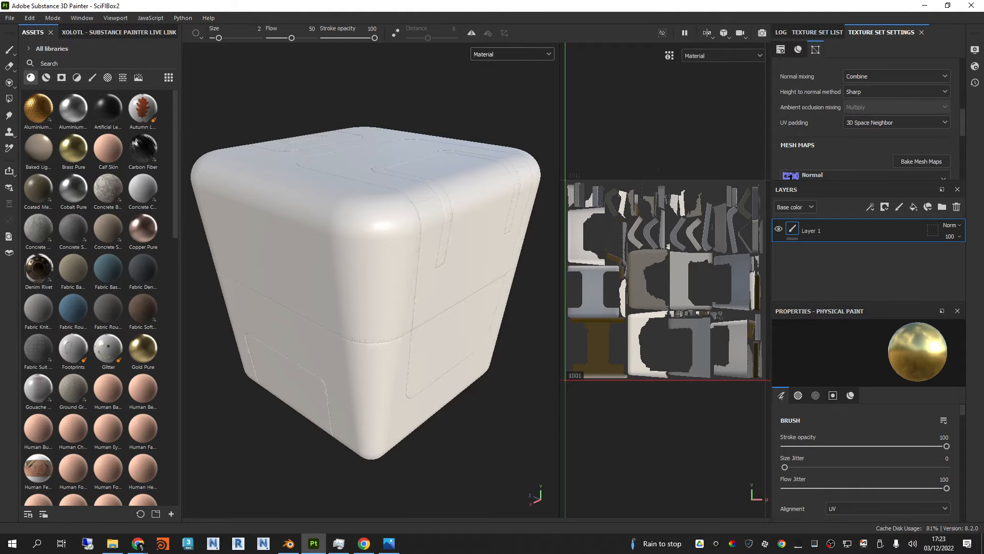
Step: Show the texture set list, collapse the sets' UV tile entries and select the Orange texture set
left_click_drag(855, 182, 864, 134)
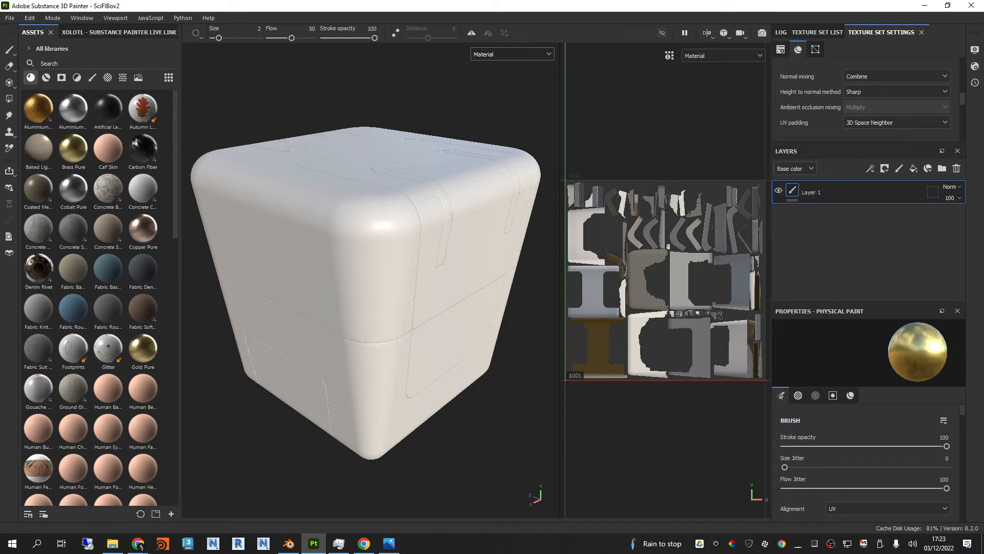
left_click(780, 32)
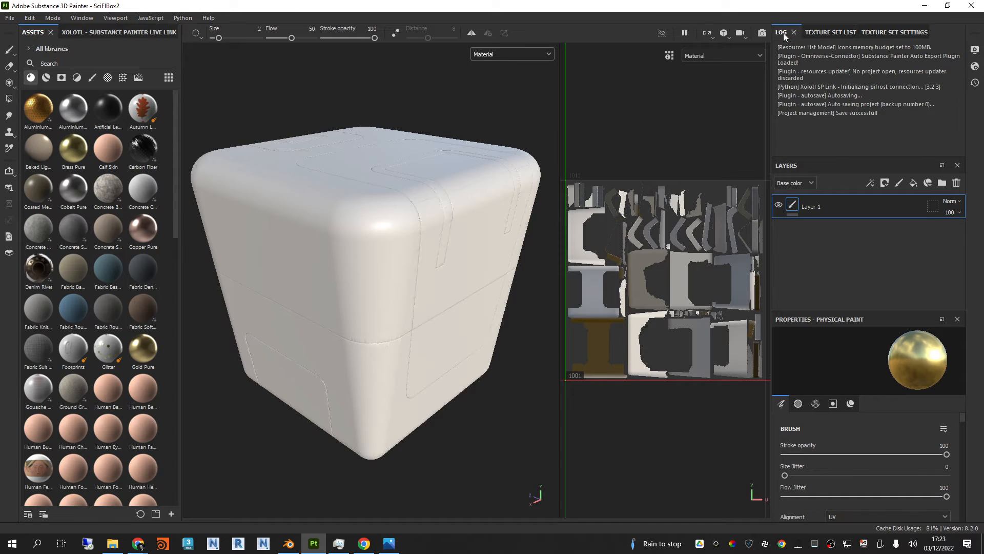
left_click(813, 33)
left_click(789, 71)
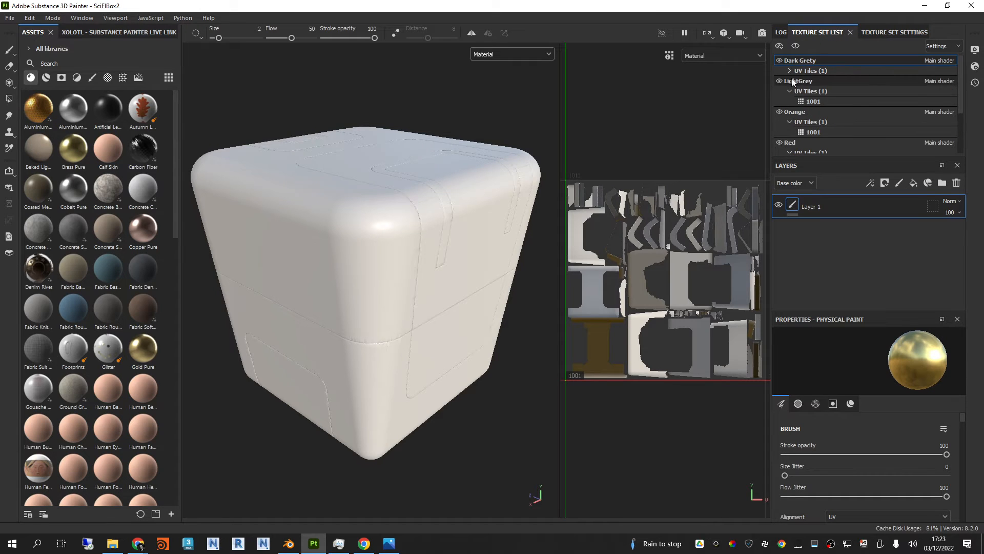
left_click(790, 91)
left_click(789, 132)
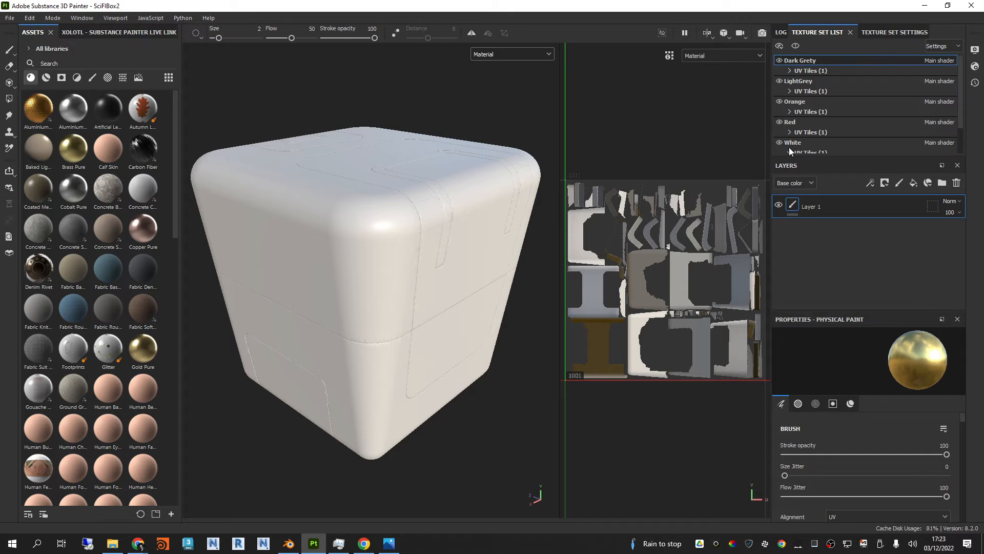
left_click(802, 104)
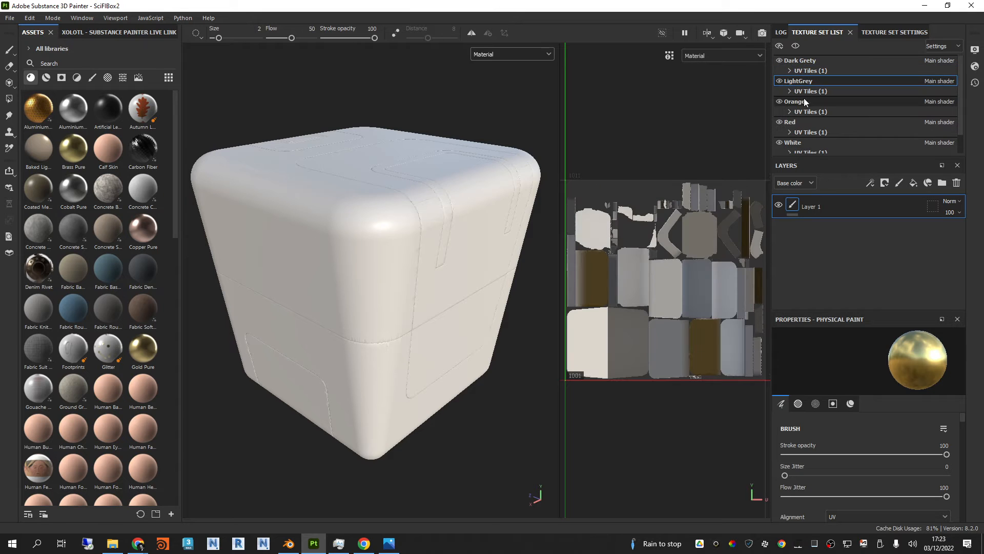
Step: Find the Machinery smart material in the asset library and apply it to the Orange texture set on the box
left_click(46, 78)
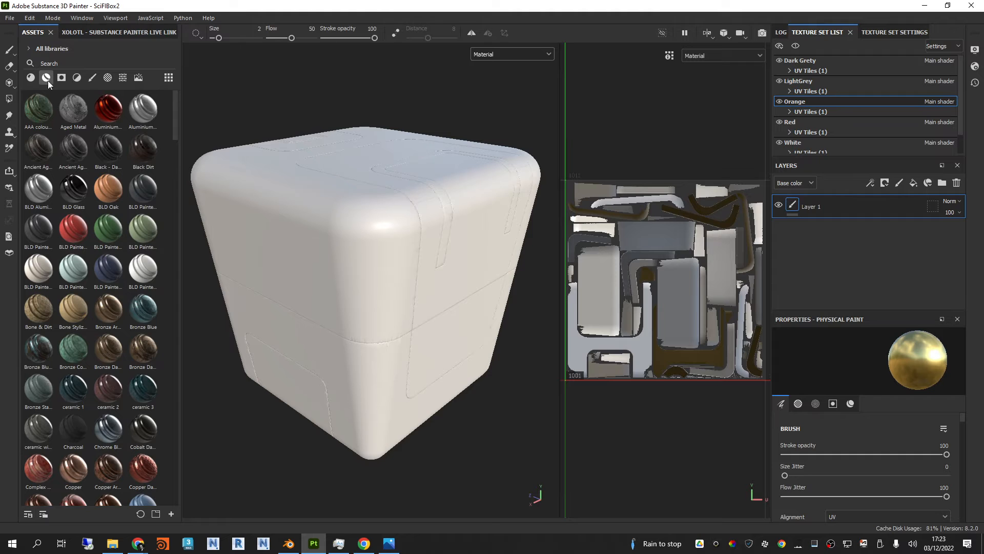
scroll(123, 251, "down", 10)
scroll(128, 246, "down", 10)
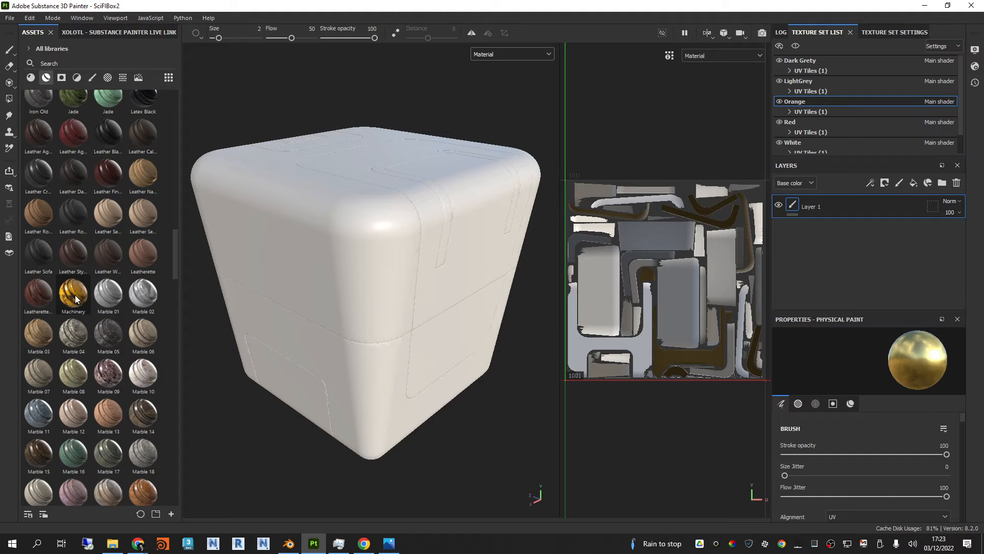
left_click_drag(76, 300, 363, 256)
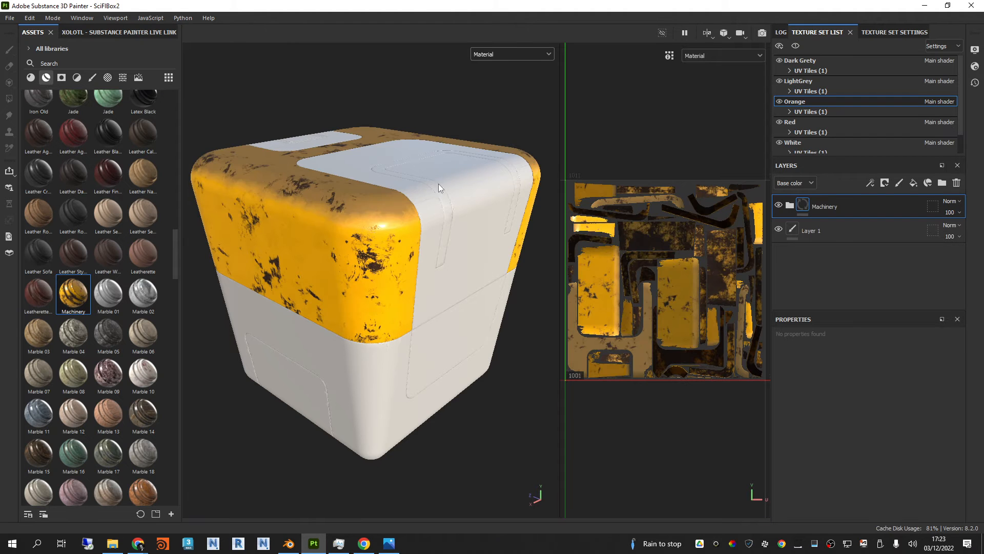
Step: Examine the Machinery material on the box's orange parts close up, from several angles and under different lighting
left_click_drag(438, 184, 459, 218, "alt")
middle_click_drag(416, 189, 439, 219, "alt")
mouse_move(439, 220)
right_mouse_down("alt")
mouse_move(427, 224)
mouse_move(454, 218)
mouse_move(421, 215)
right_mouse_up("alt")
scroll(402, 277, "up", 5)
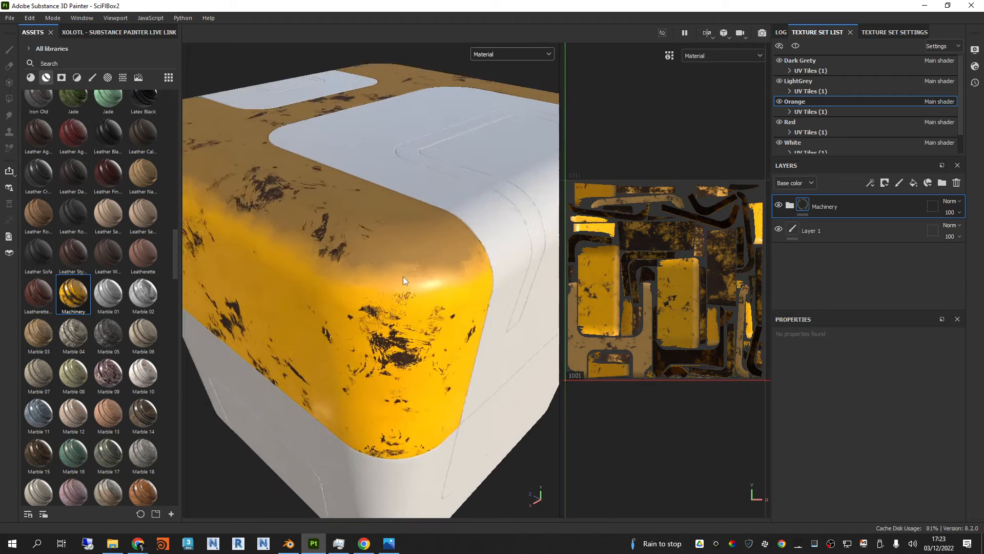
left_click_drag(403, 276, 411, 346, "alt")
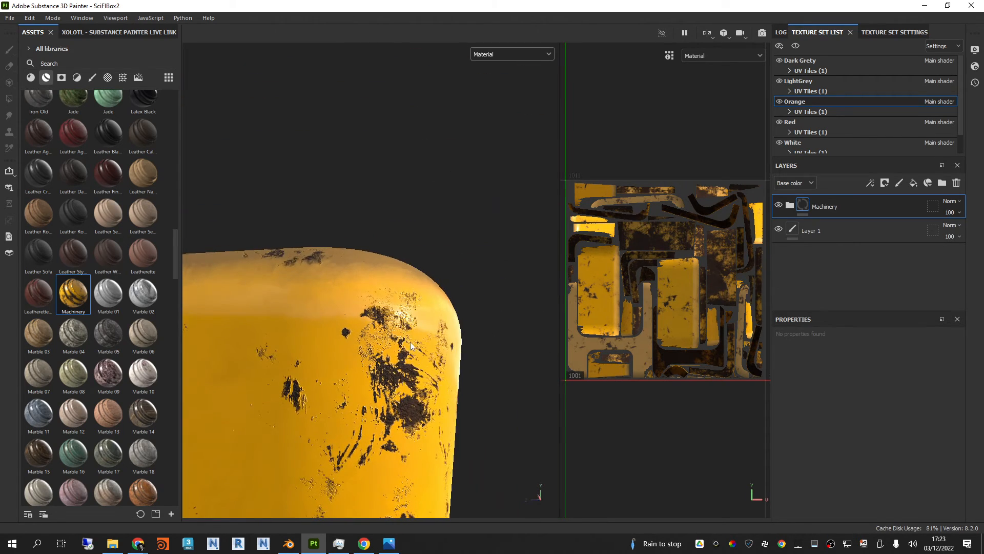
middle_click_drag(410, 346, 475, 193, "alt")
scroll(474, 192, "up", 4)
mouse_move(472, 237)
right_mouse_down("shift")
mouse_move(446, 237)
mouse_move(461, 231)
right_mouse_up("shift")
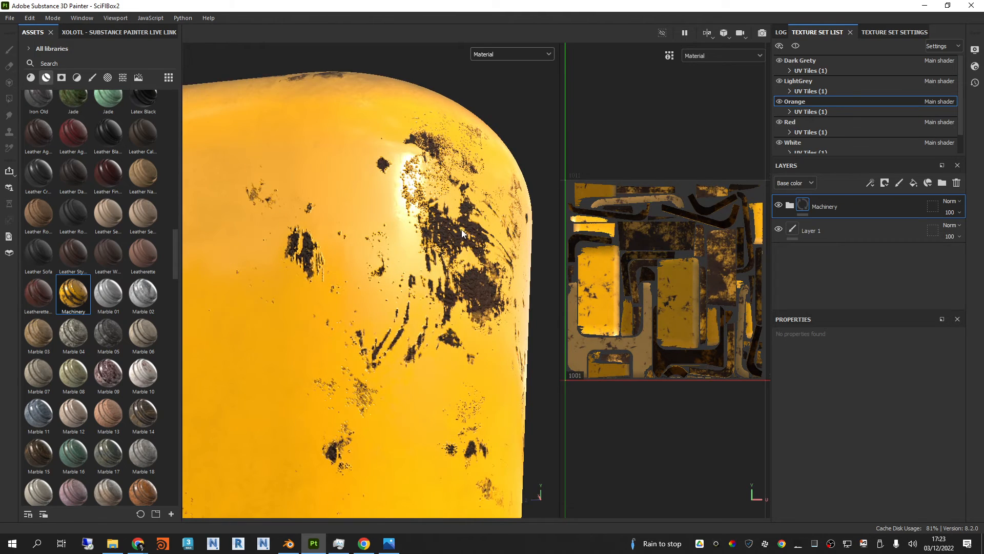
scroll(462, 233, "down", 3)
scroll(462, 233, "down", 2)
left_click_drag(462, 233, 433, 231, "alt")
scroll(433, 230, "down", 2)
middle_click_drag(433, 231, 392, 269, "alt")
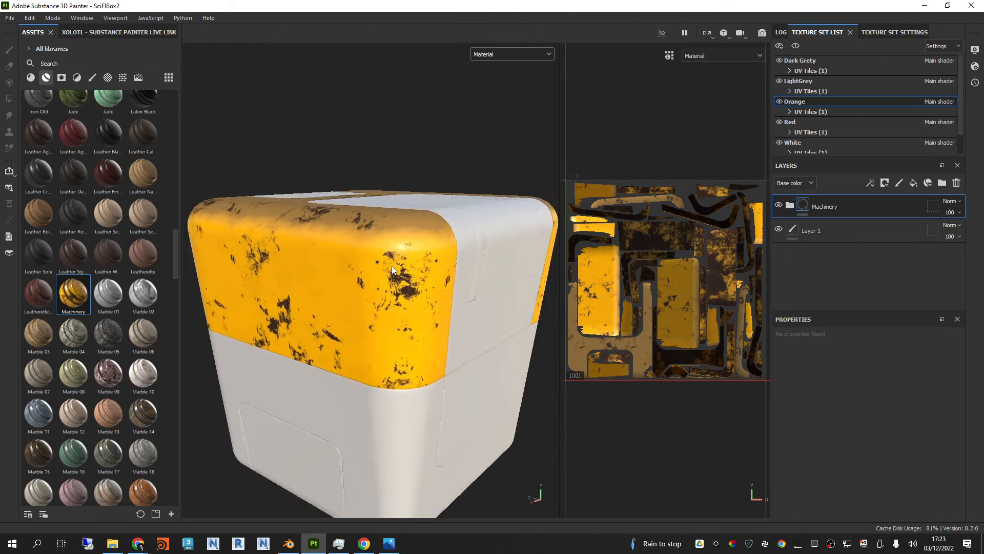
left_click_drag(392, 269, 403, 207, "alt")
middle_click_drag(402, 201, 399, 210, "alt")
right_click_drag(399, 211, 403, 209, "shift")
mouse_move(403, 208)
left_mouse_down("alt")
mouse_move(404, 226)
mouse_move(379, 94)
mouse_move(371, 103)
mouse_move(385, 203)
left_mouse_up("alt")
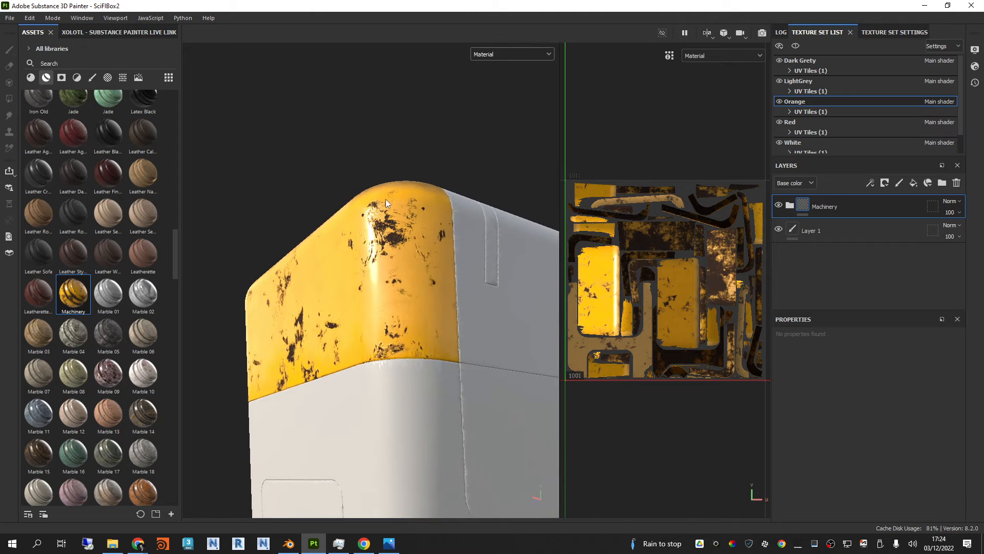
right_click_drag(387, 207, 387, 312, "alt")
left_click_drag(402, 230, 410, 225, "alt")
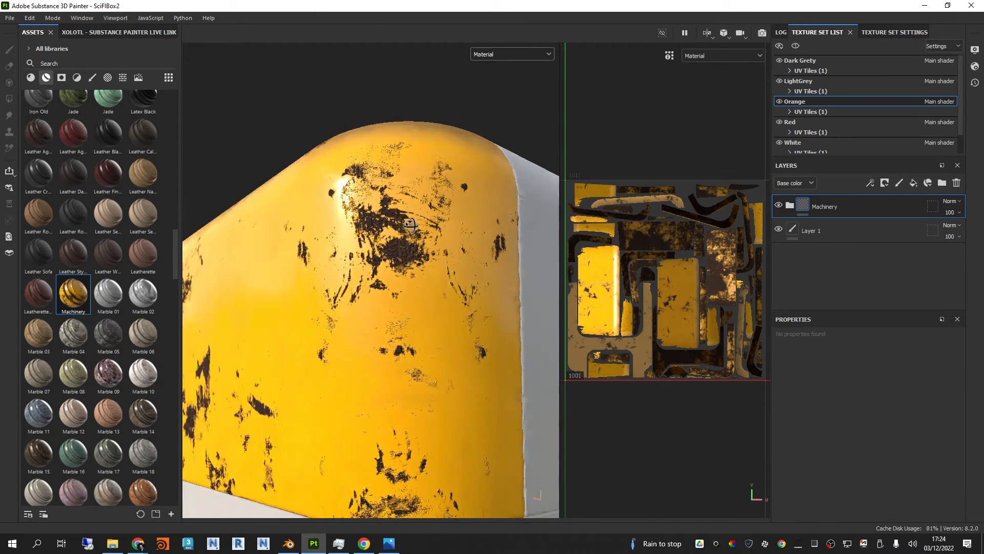
right_click_drag(411, 226, 399, 198, "alt")
left_click_drag(399, 198, 418, 276, "alt")
right_click_drag(418, 276, 395, 242, "alt")
middle_click_drag(394, 242, 398, 293, "alt")
left_click_drag(397, 293, 411, 282, "alt")
middle_click_drag(411, 282, 410, 260, "alt")
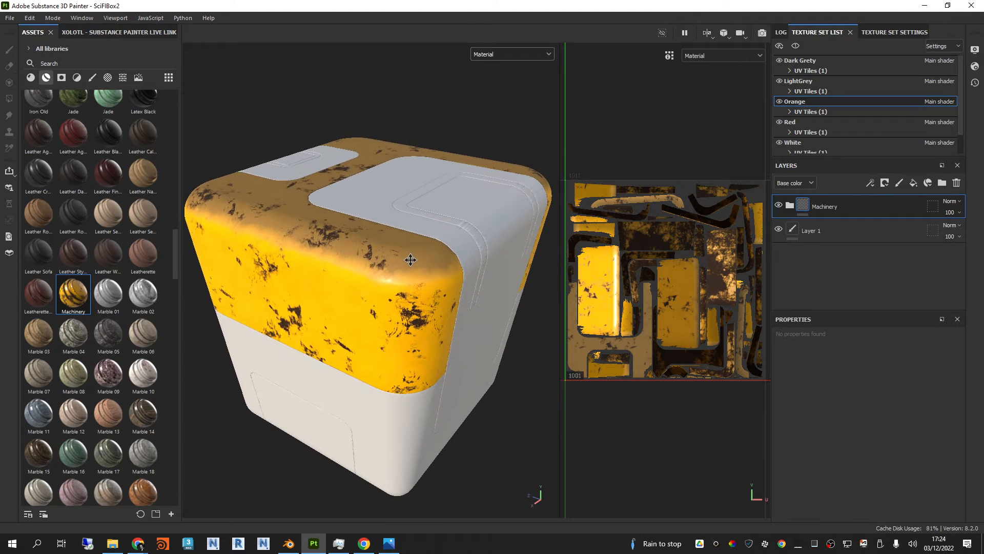
left_click_drag(414, 276, 412, 277, "alt")
mouse_move(412, 277)
right_mouse_down("shift")
mouse_move(432, 285)
mouse_move(422, 287)
right_mouse_up("shift")
scroll(416, 285, "up", 2)
left_click_drag(413, 284, 431, 271, "alt")
Step: Expand the Machinery layer group, hide its Rust and Dust layers, and toggle Dirt off and on to examine their effect
left_click(789, 206)
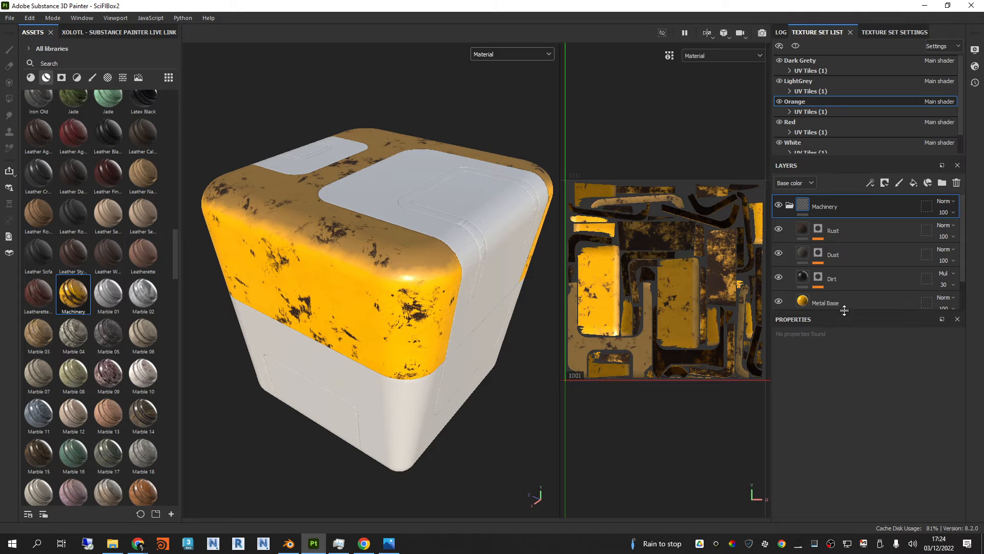
mouse_move(844, 312)
left_mouse_down()
mouse_move(852, 358)
mouse_move(852, 317)
left_mouse_up()
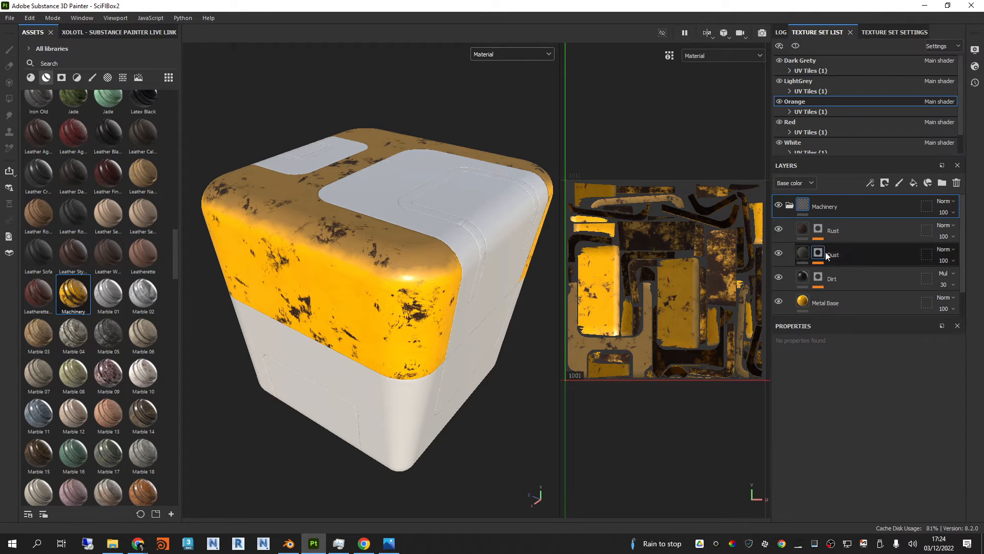
left_click(779, 230)
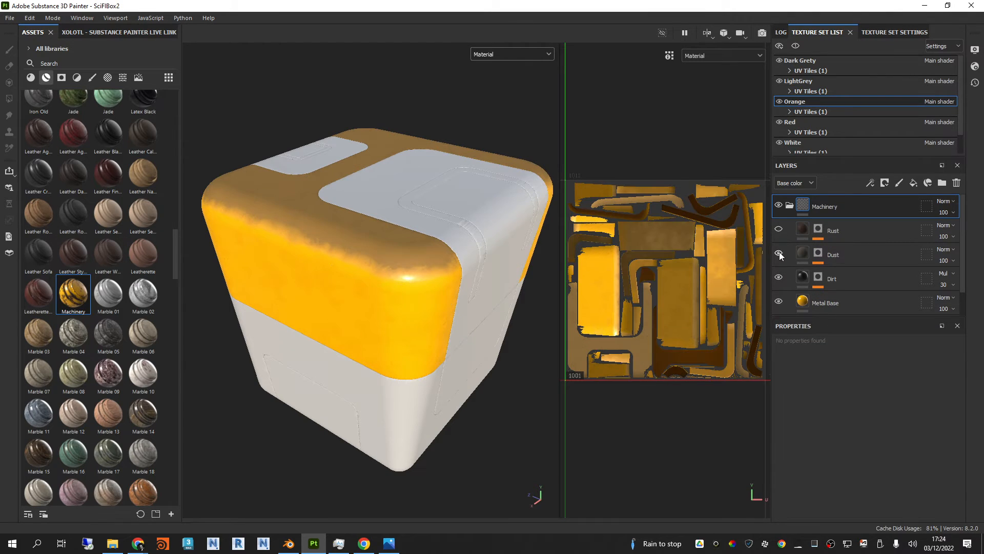
left_click(779, 254)
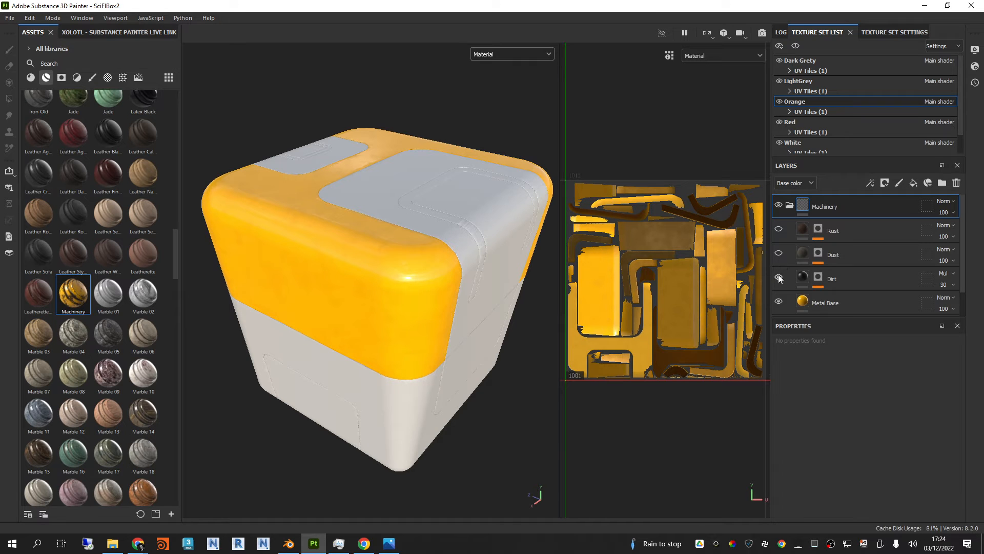
left_click(779, 278)
left_click(778, 278)
scroll(287, 212, "up", 5)
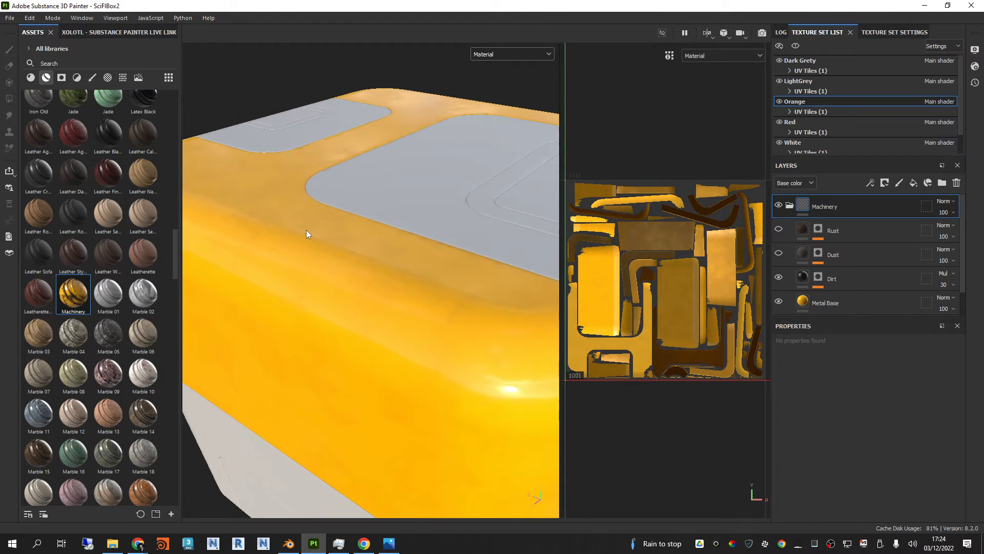
scroll(387, 123, "down", 5)
left_click_drag(390, 125, 410, 200, "alt")
Step: Toggle the Metal Base layer off and on, and show the Dust and Rust layers again
left_click(778, 301)
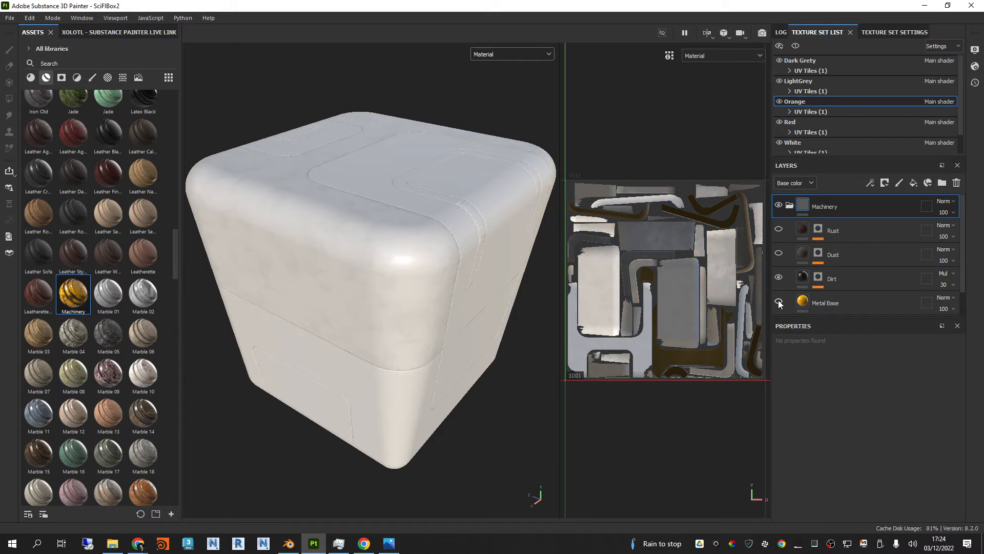
left_click(778, 301)
left_click(779, 253)
left_click(778, 229)
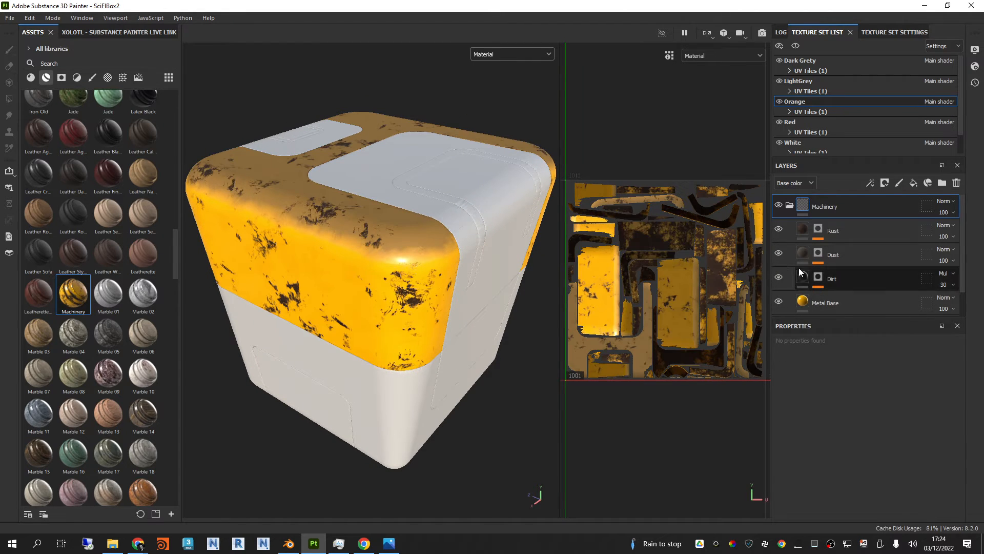
Step: Change the Metal Base layer's base colour to the deeper orange F79C00
left_click(826, 302)
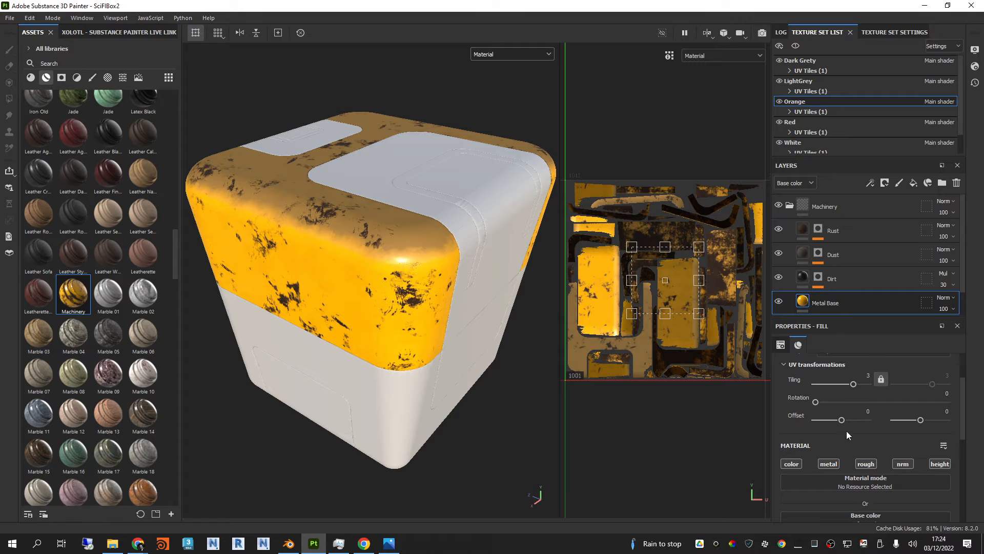
scroll(847, 430, "down", 5)
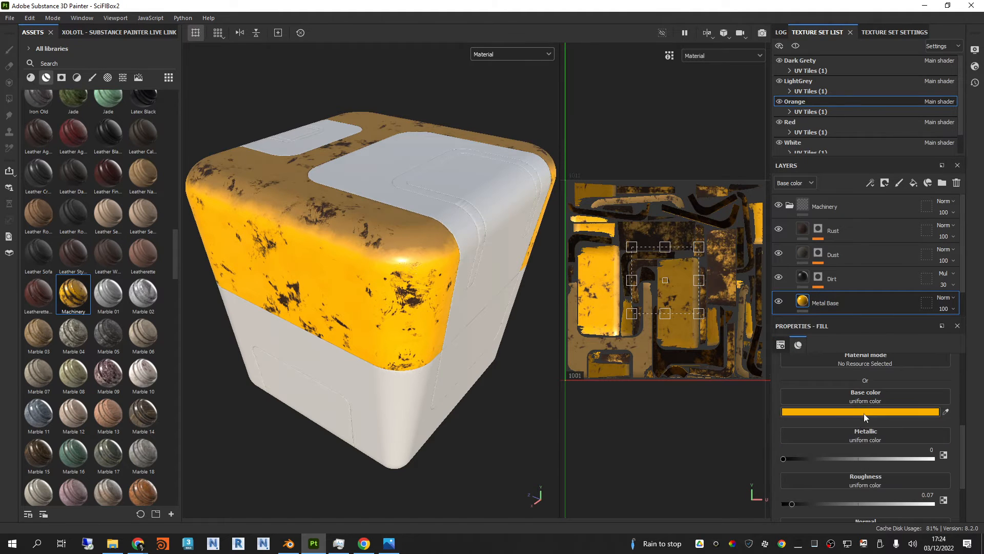
left_click(864, 412)
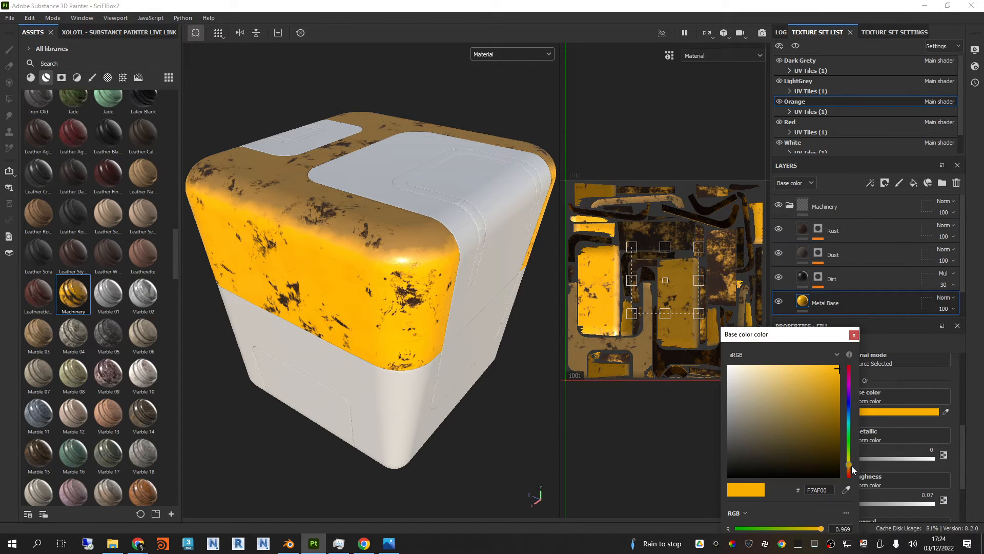
left_click_drag(851, 469, 854, 467)
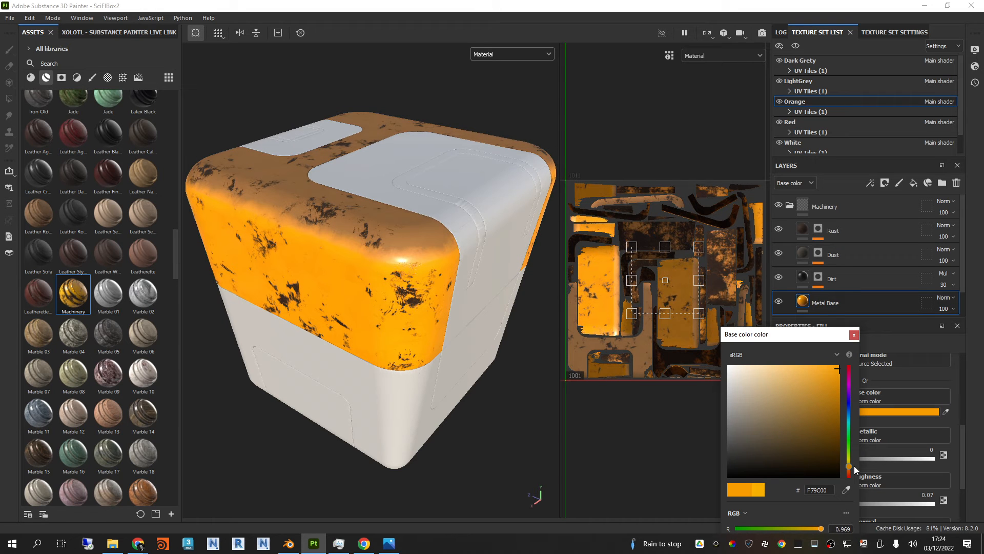
left_click(854, 336)
Step: Open the Mask Editor on the Rust layer's mask and set its Global Balance to 0.48
left_click_drag(427, 290, 414, 251, "alt")
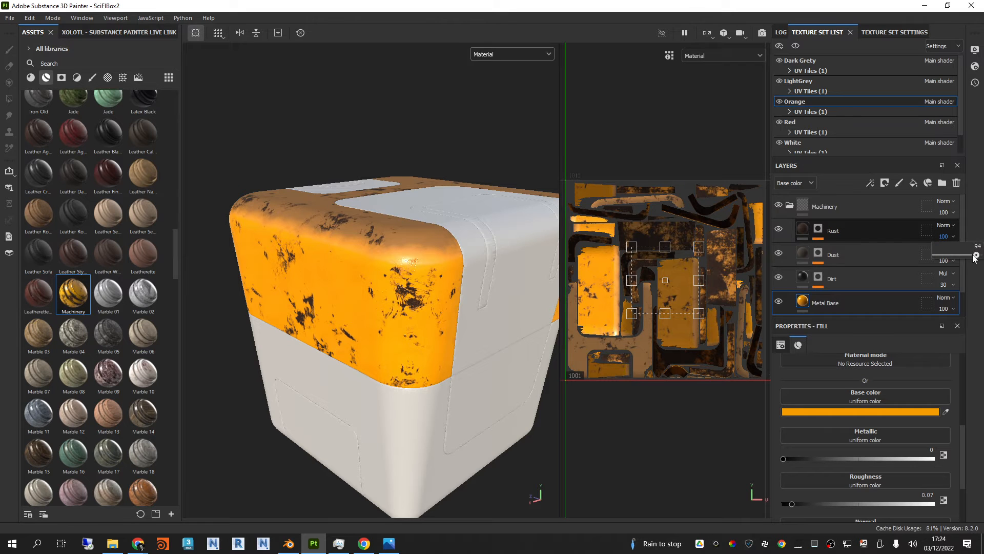
mouse_move(974, 258)
left_mouse_down()
mouse_move(964, 257)
mouse_move(981, 257)
left_mouse_up()
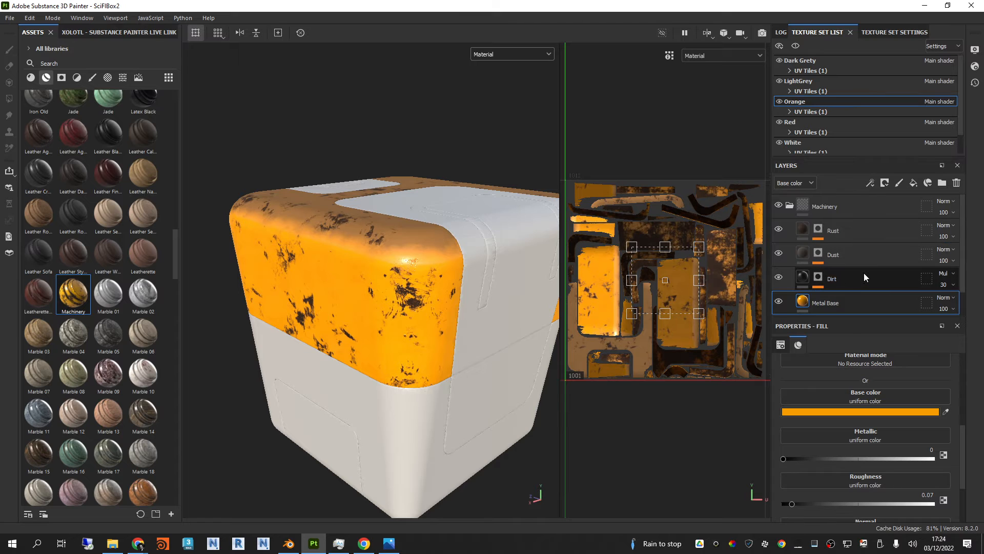
left_click(818, 229)
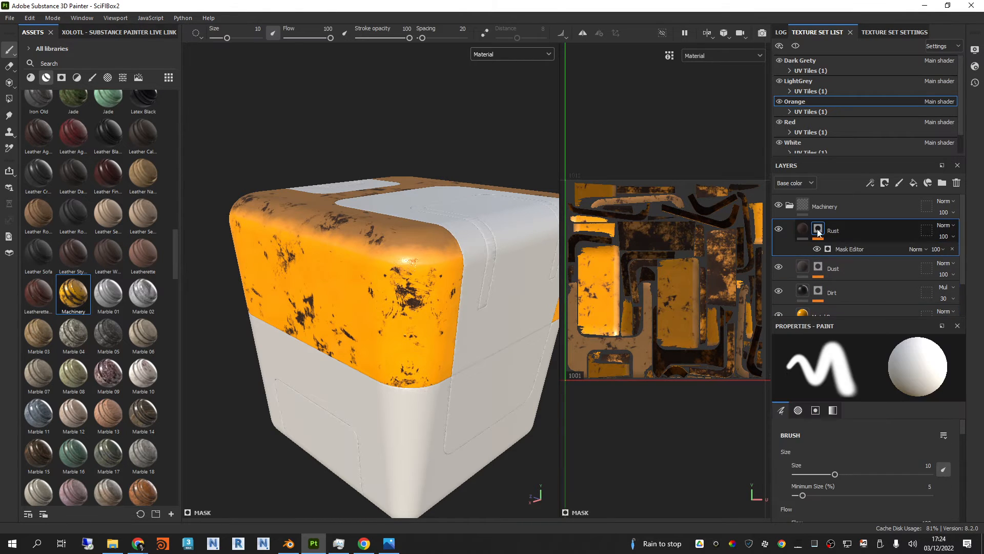
left_click(846, 250)
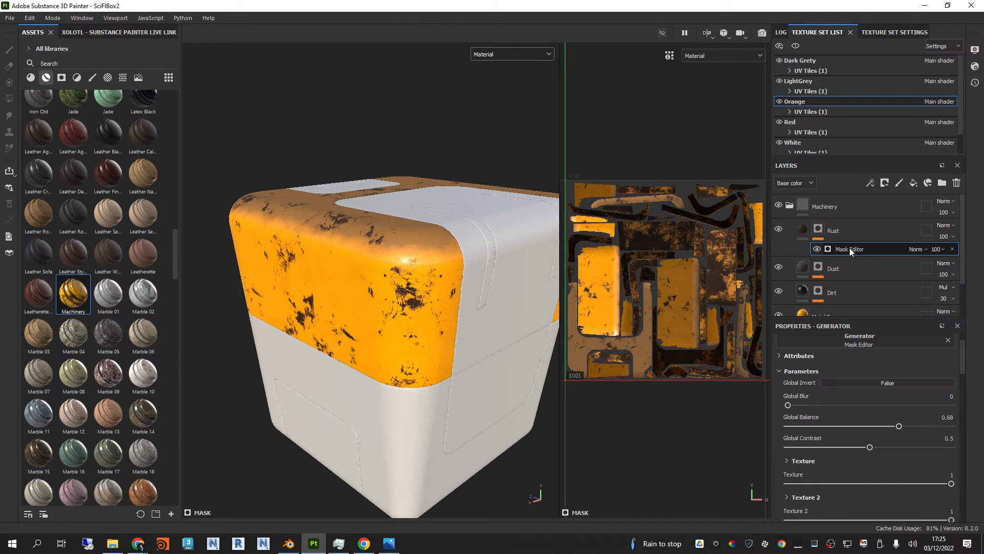
scroll(364, 292, "up", 3)
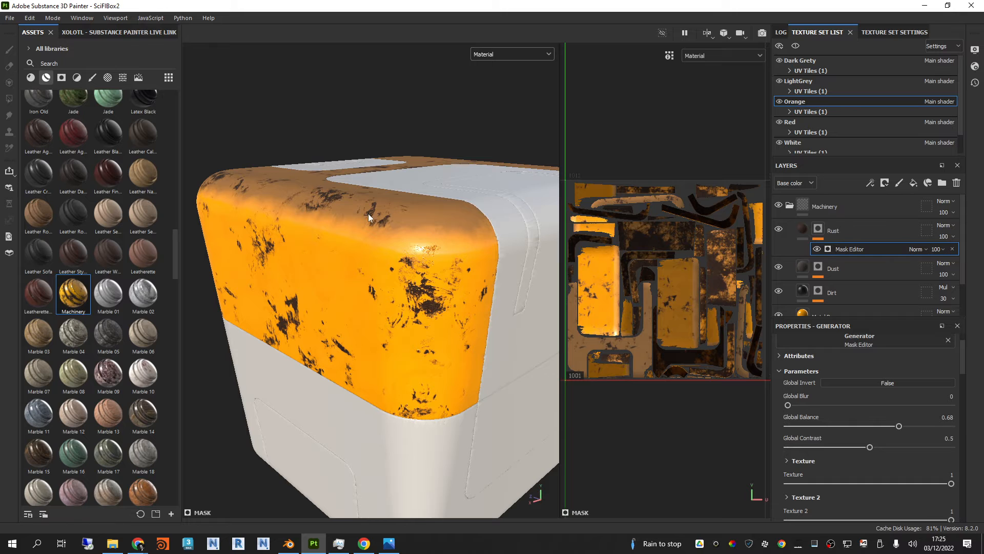
left_click_drag(368, 299, 438, 325, "alt")
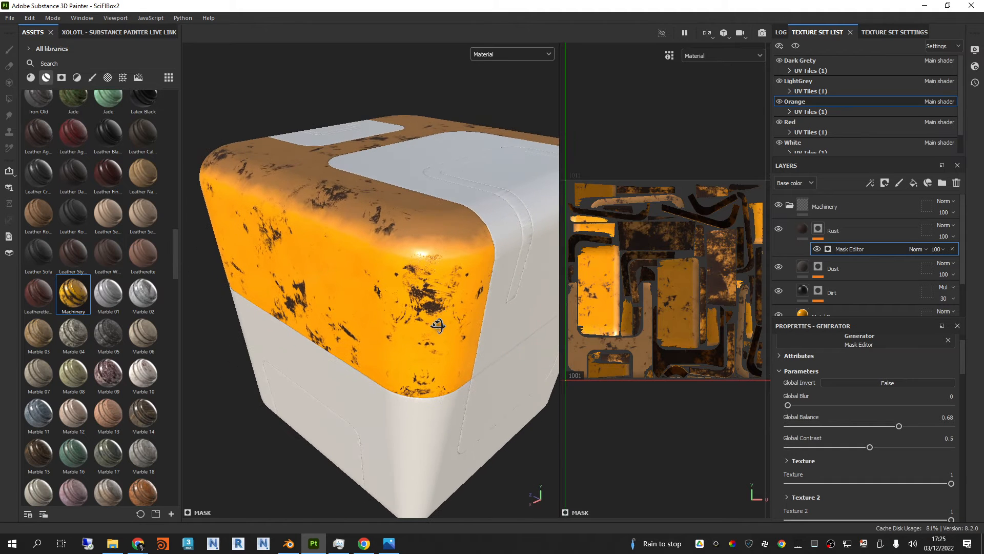
scroll(853, 407, "down", 1)
scroll(827, 407, "up", 1)
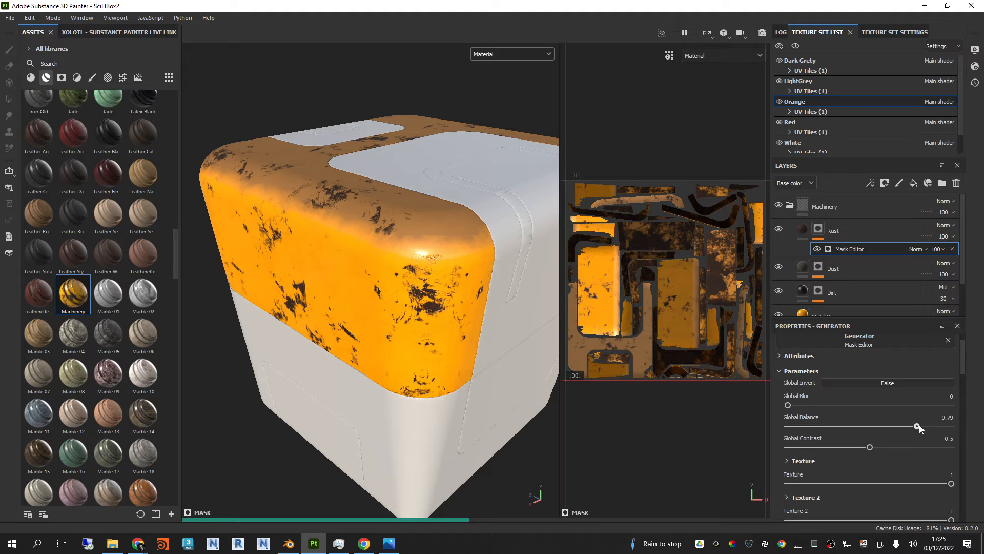
left_click_drag(919, 425, 950, 426)
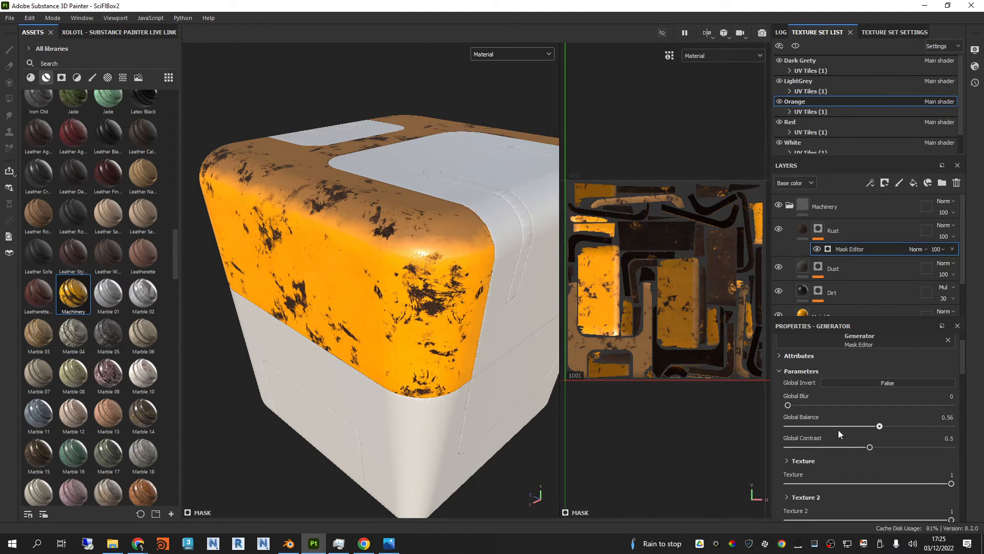
left_click_drag(839, 429, 865, 430)
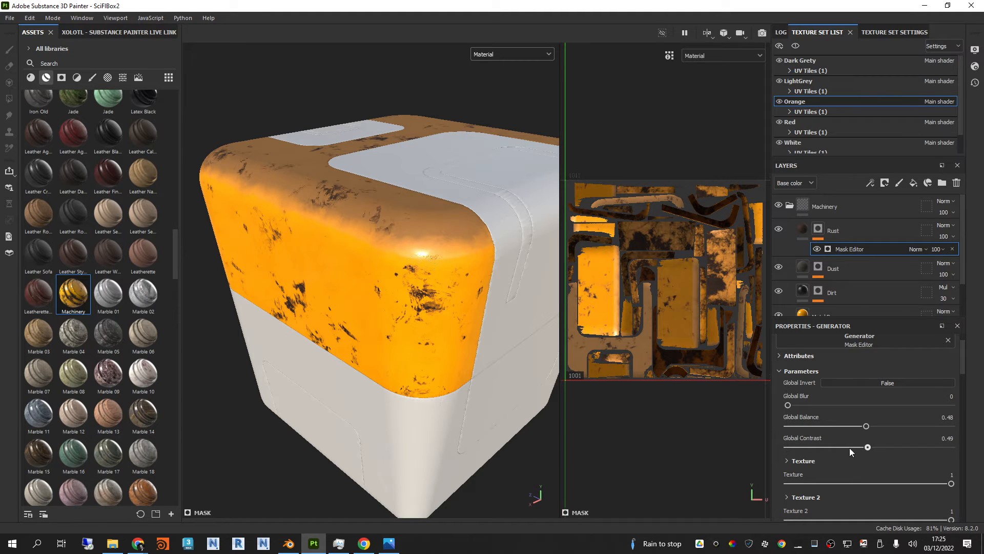
Step: Adjust the Rust mask's Global Contrast and set its Curvature to 0.53
left_click_drag(815, 448, 814, 448)
left_click_drag(913, 455, 892, 453)
scroll(884, 453, "down", 4)
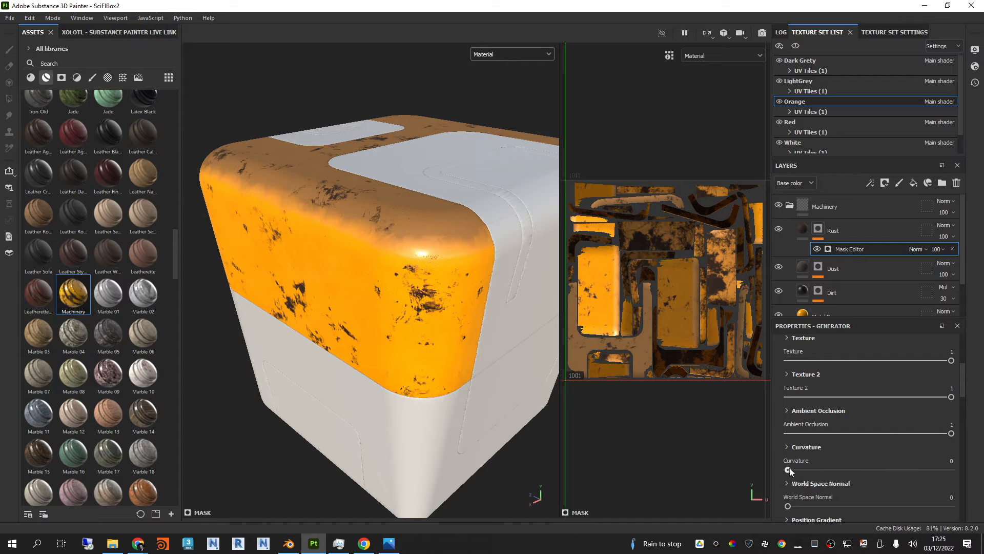
left_click_drag(845, 470, 930, 470)
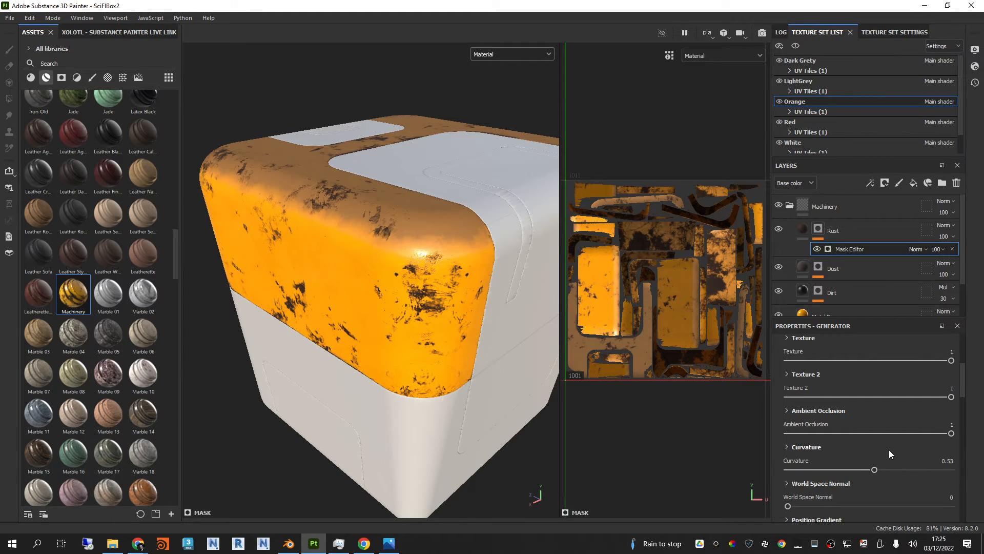
Step: Randomise the seed of the Rust mask's Grunge Map 008 texture and set its Balance to 0.26 and Contrast to 0.8
scroll(889, 450, "down", 10)
scroll(884, 426, "up", 4)
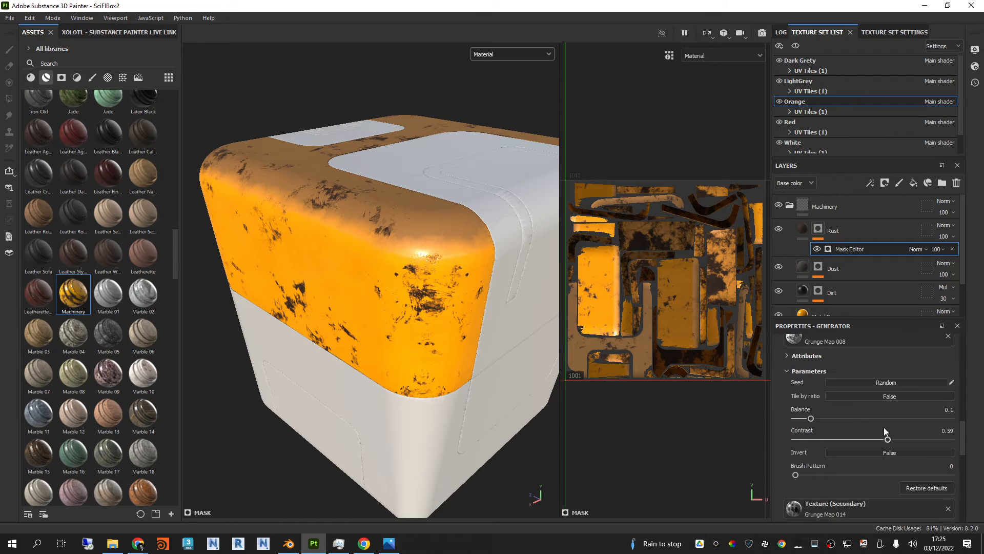
scroll(881, 428, "down", 4)
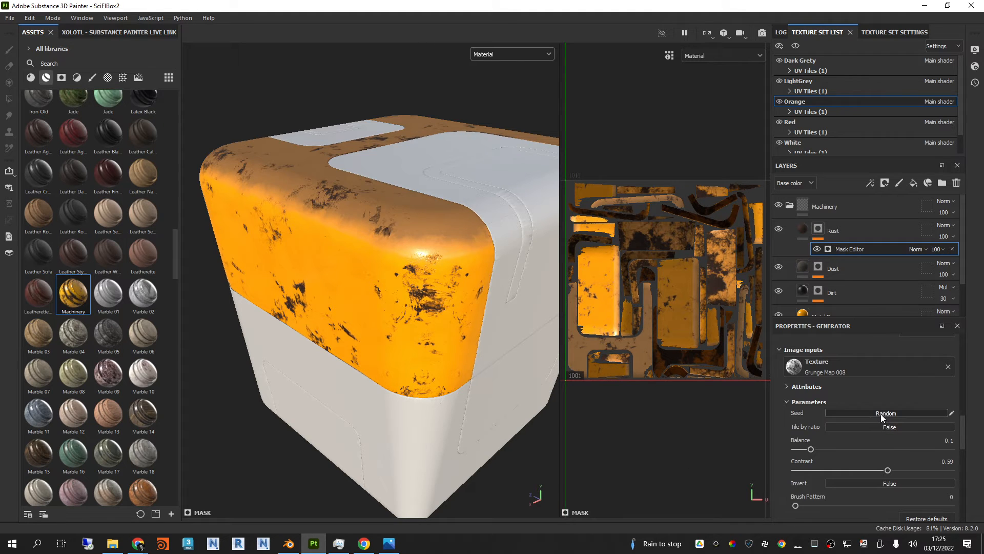
left_click(881, 413)
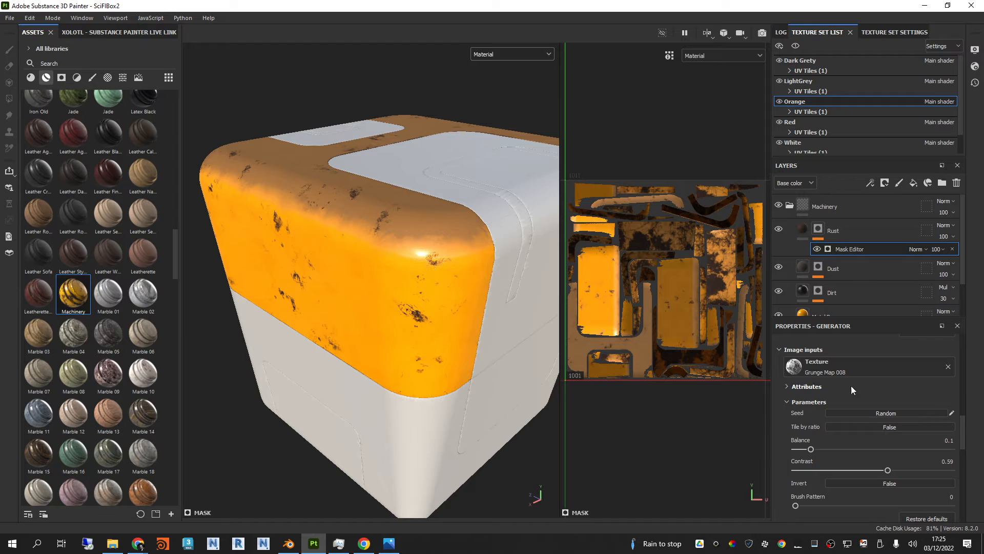
left_click(872, 413)
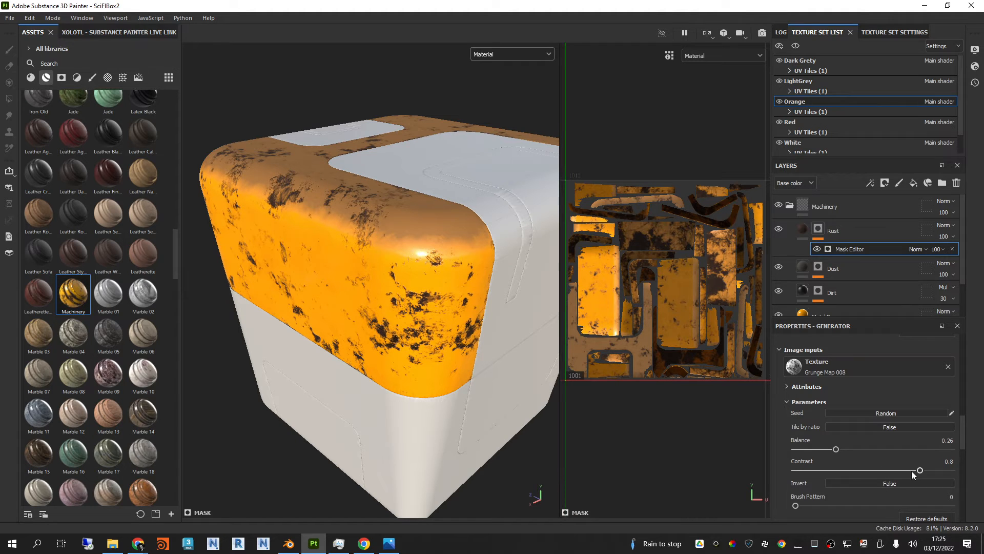
left_click_drag(471, 322, 407, 267, "alt")
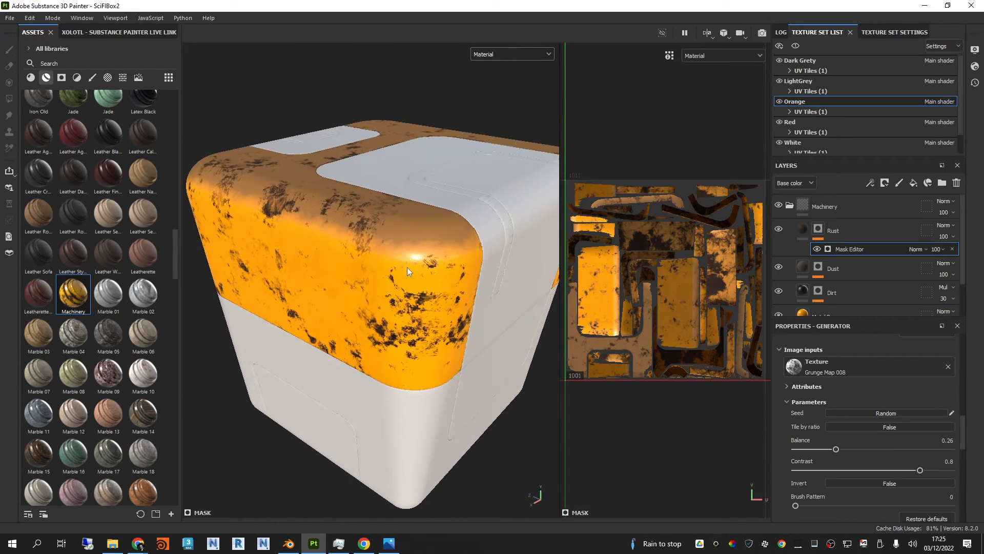
Step: Set the Dust layer's opacity to 57 and collapse the Machinery layer group
left_click(840, 270)
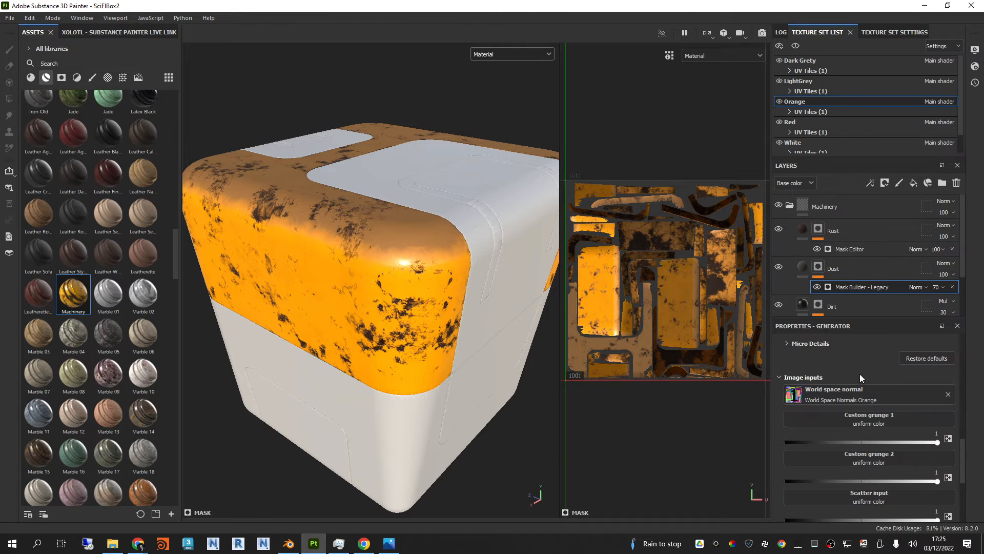
left_click(953, 275)
left_click_drag(977, 293, 958, 294)
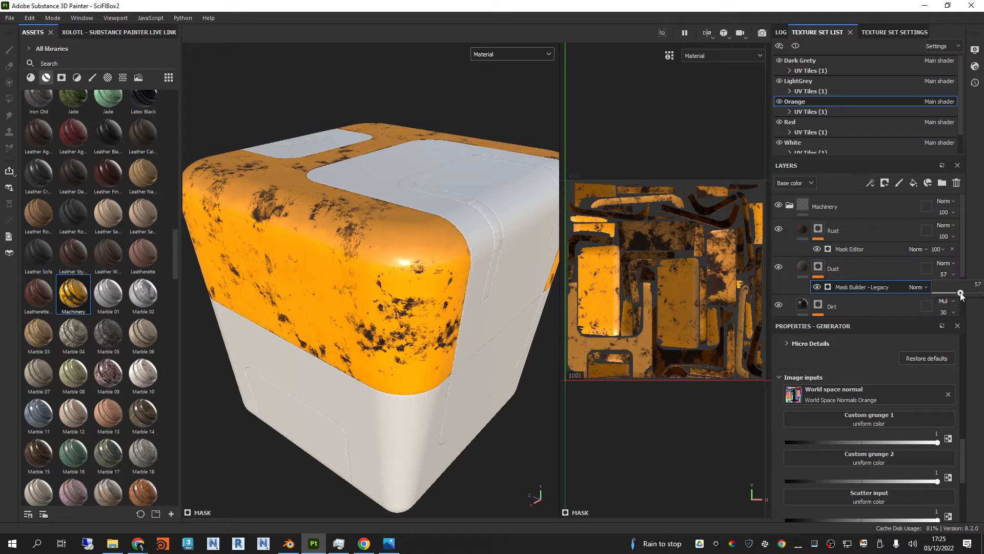
left_click_drag(498, 309, 425, 246, "alt")
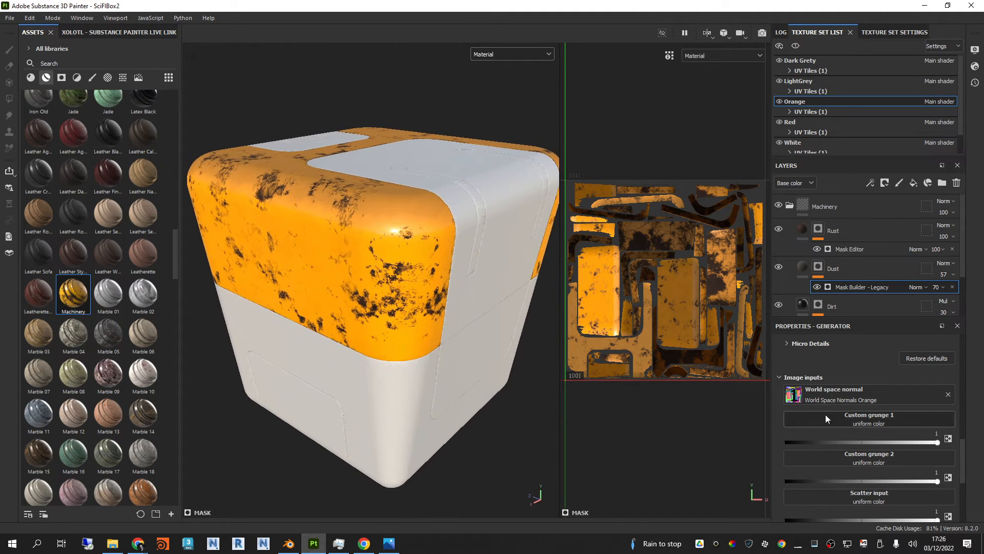
left_click(789, 205)
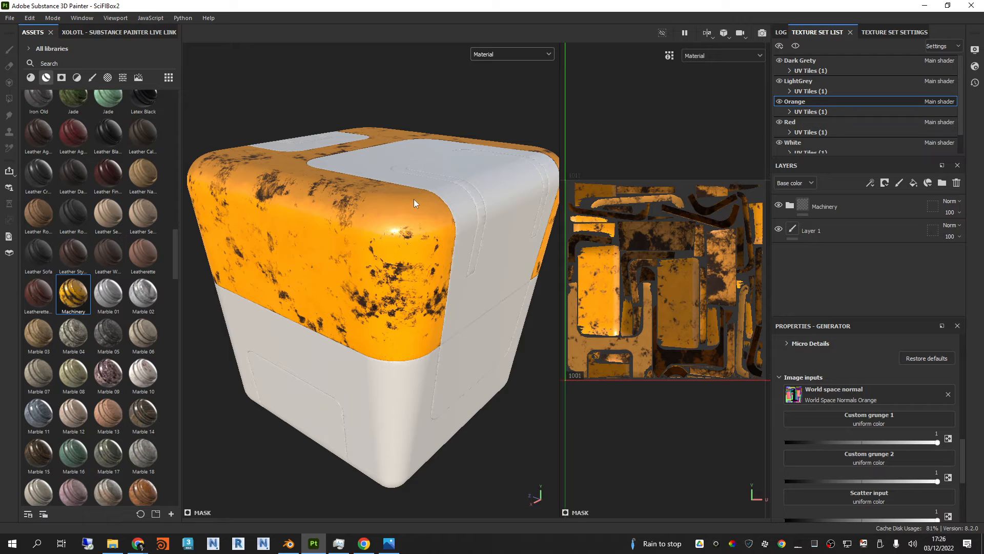
Step: Apply the Plastic Rough Scratched smart material to the Red texture set
left_click(808, 121)
mouse_move(73, 133)
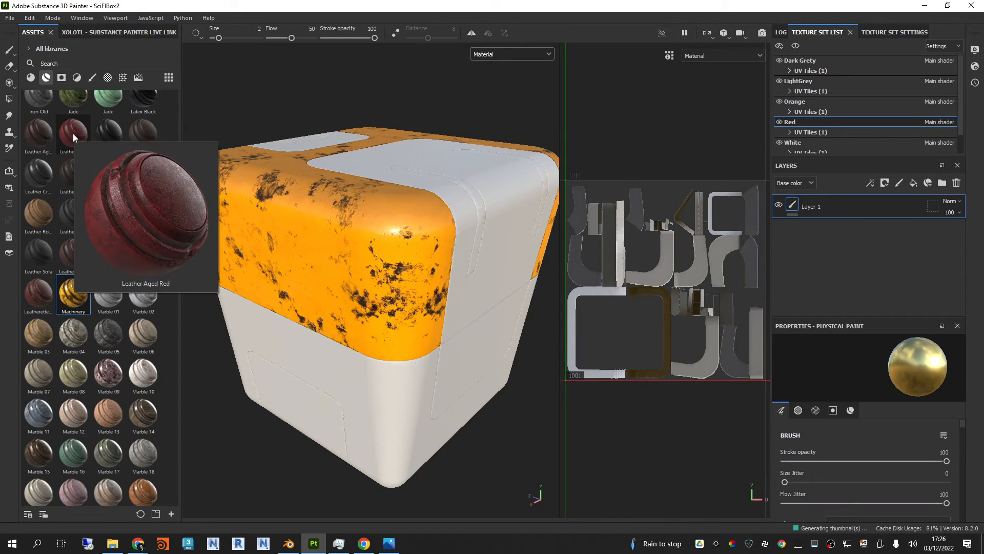
scroll(124, 312, "down", 10)
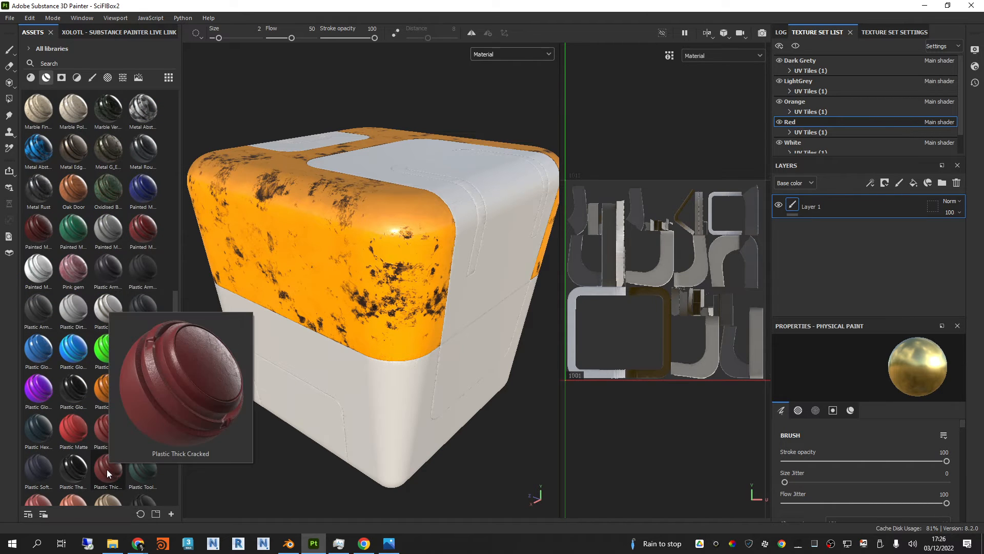
mouse_move(106, 431)
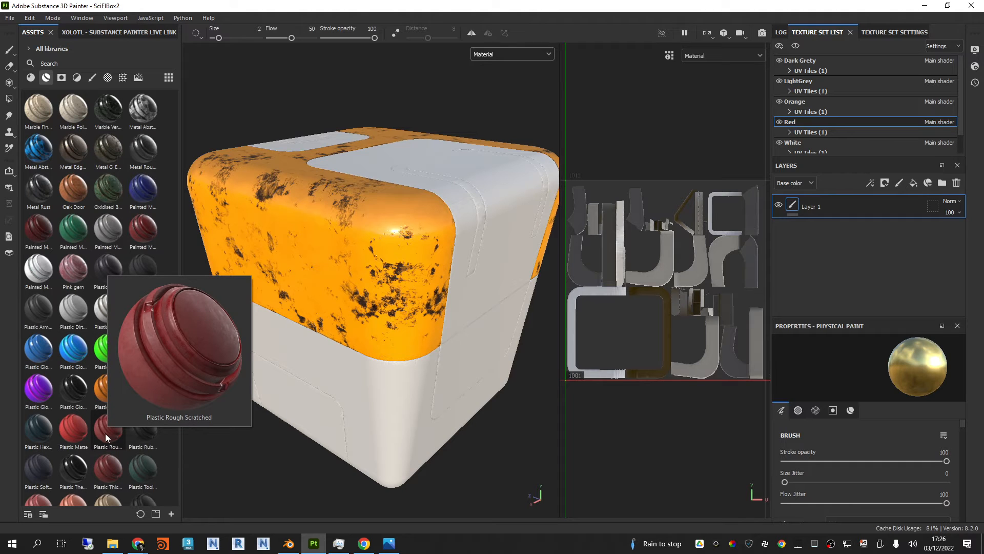
left_click_drag(105, 432, 467, 192)
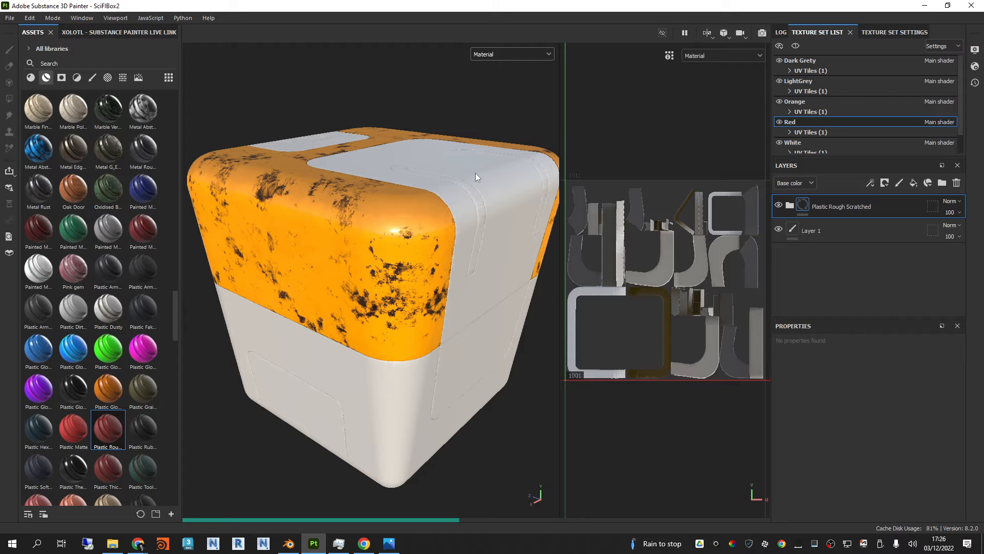
Step: Apply the Painted Metal White smart material to the box's white panels
left_click_drag(476, 167, 479, 193, "alt")
mouse_move(41, 272)
left_mouse_down()
mouse_move(154, 231)
mouse_move(460, 176)
left_mouse_up()
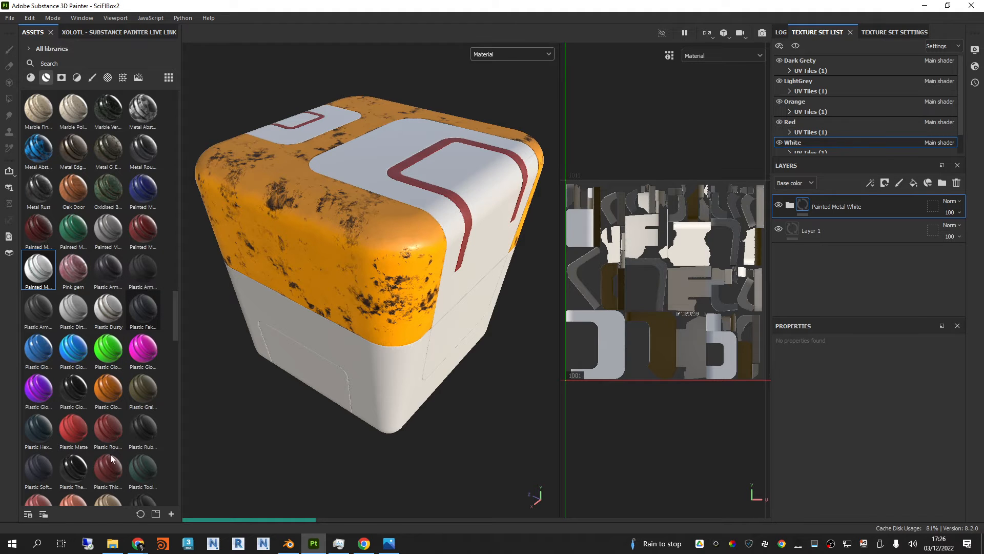
Step: Find the Steel Painted Rough Damaged smart material and apply it to the Dark Grety parts around the box's base
scroll(118, 333, "down", 10)
scroll(104, 387, "down", 3)
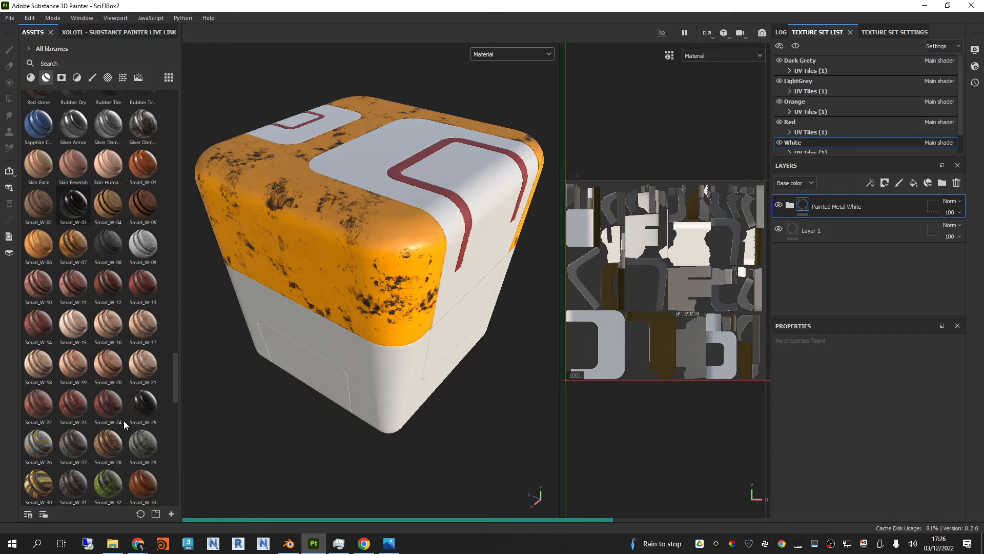
scroll(82, 287, "down", 10)
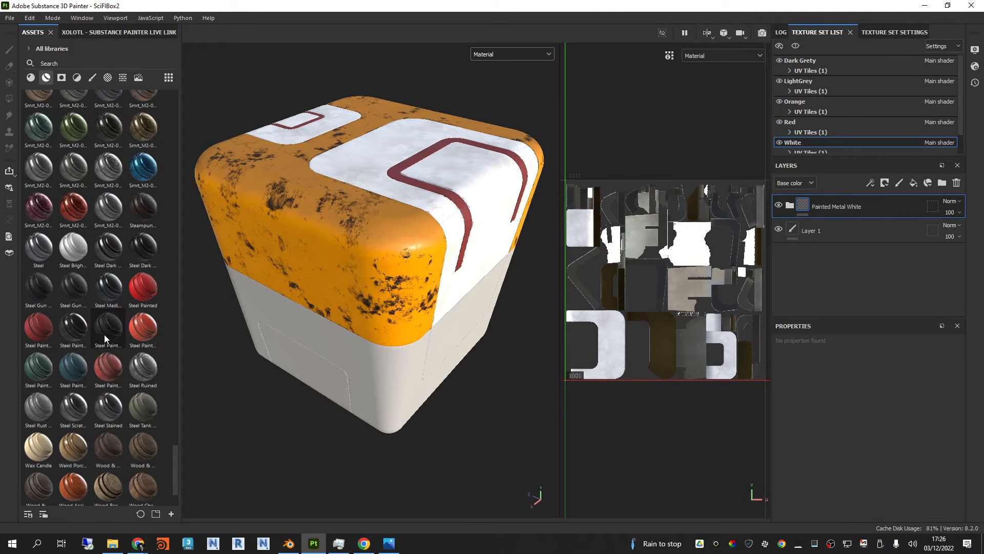
left_click_drag(104, 334, 370, 363)
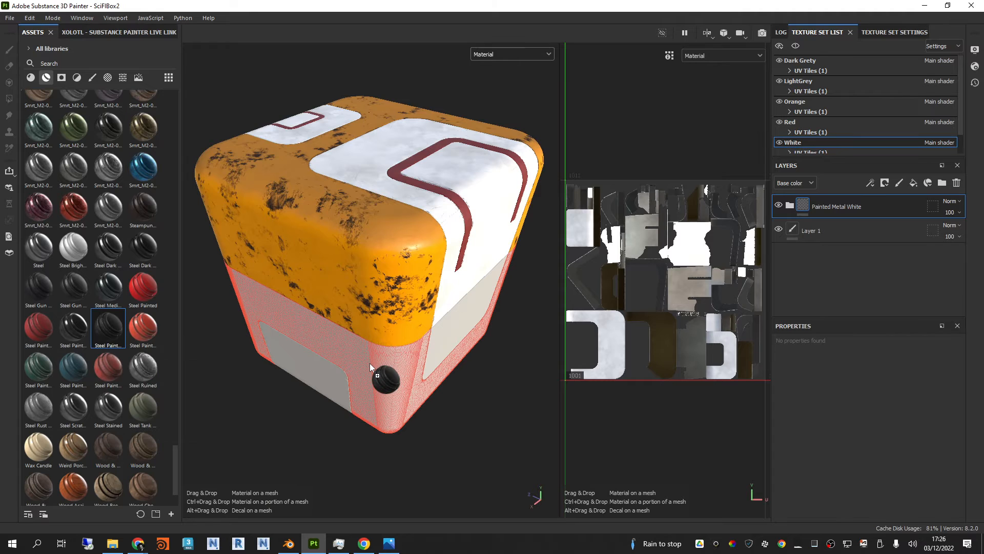
left_click_drag(370, 363, 371, 363)
mouse_move(498, 387)
left_mouse_down("alt")
mouse_move(494, 346)
mouse_move(494, 404)
left_mouse_up("alt")
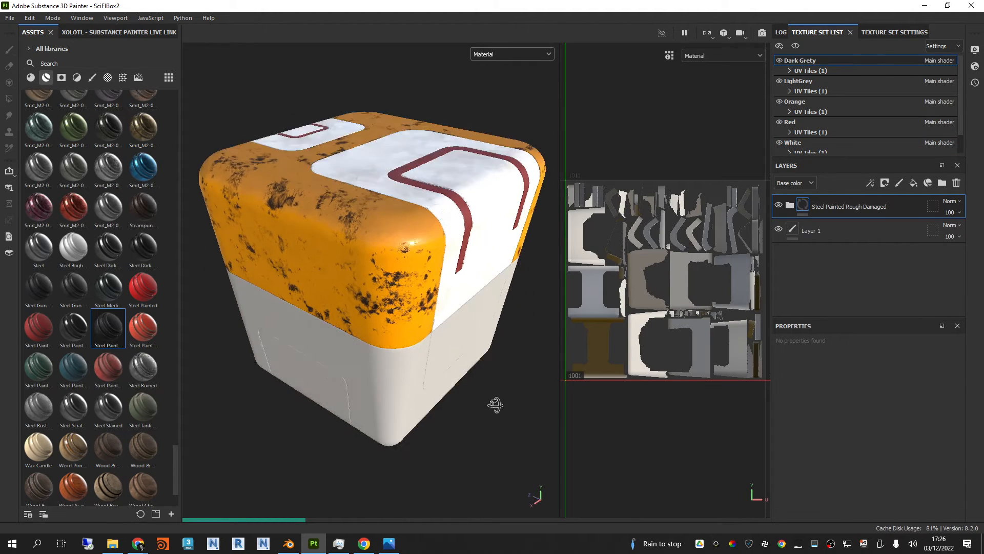
Step: Examine the new white, red and dark grey materials on the box close up and from several angles
scroll(477, 145, "up", 4)
middle_click_drag(476, 146, 425, 271, "alt")
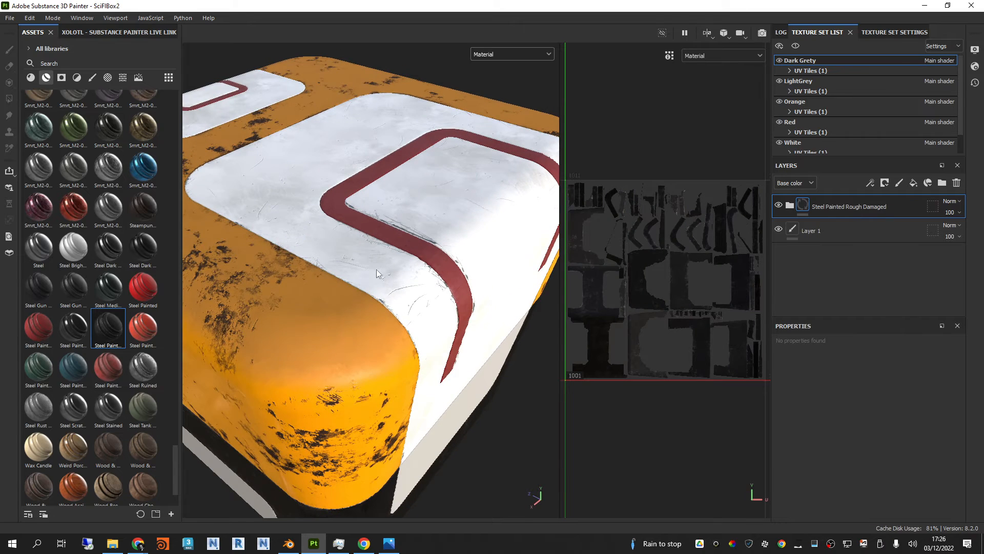
left_click_drag(377, 272, 483, 248, "alt")
scroll(463, 255, "down", 3)
right_click_drag(483, 248, 450, 293, "shift")
scroll(450, 293, "down", 1)
left_click_drag(450, 293, 258, 212, "alt")
scroll(410, 272, "up", 3)
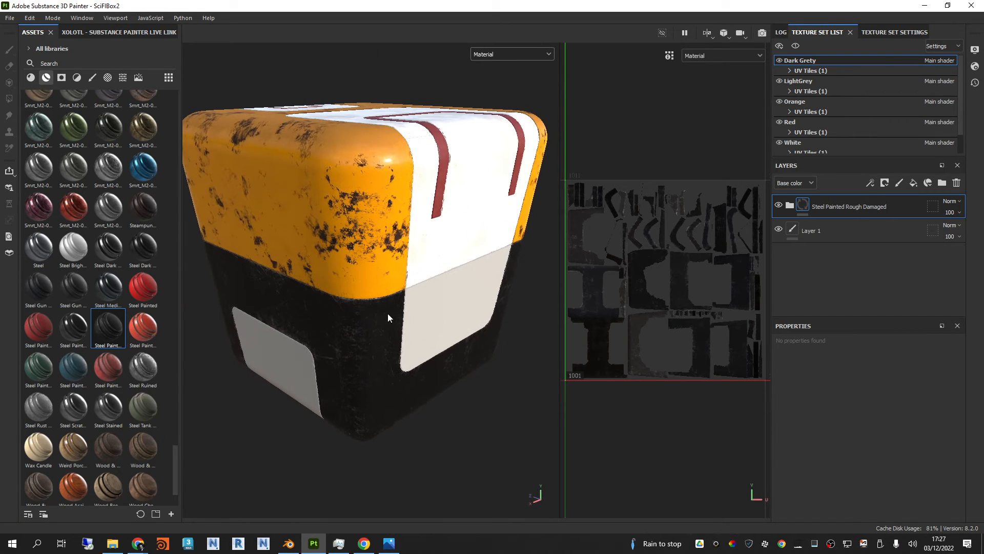
Step: Check the reference picture and apply the Steel Painted Rough Damaged smart material to the box's light grey lower panels
left_click_drag(388, 316, 428, 344, "alt")
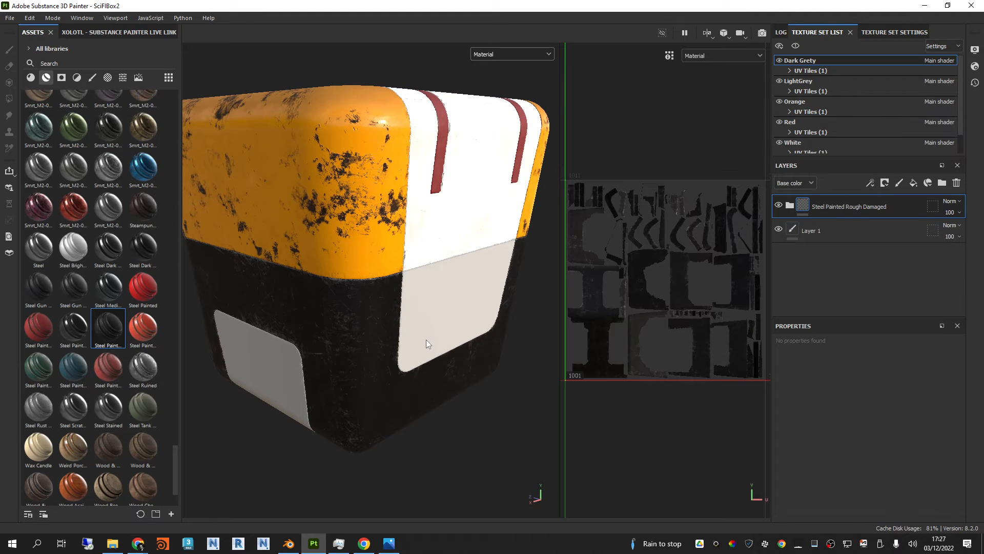
key("alt+Tab")
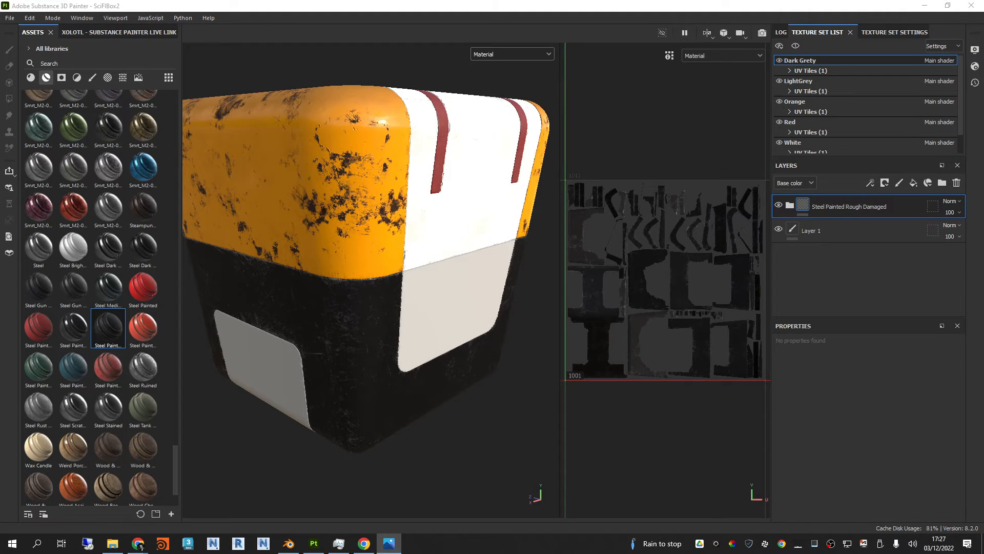
left_click(574, 403)
left_click_drag(103, 341, 448, 299)
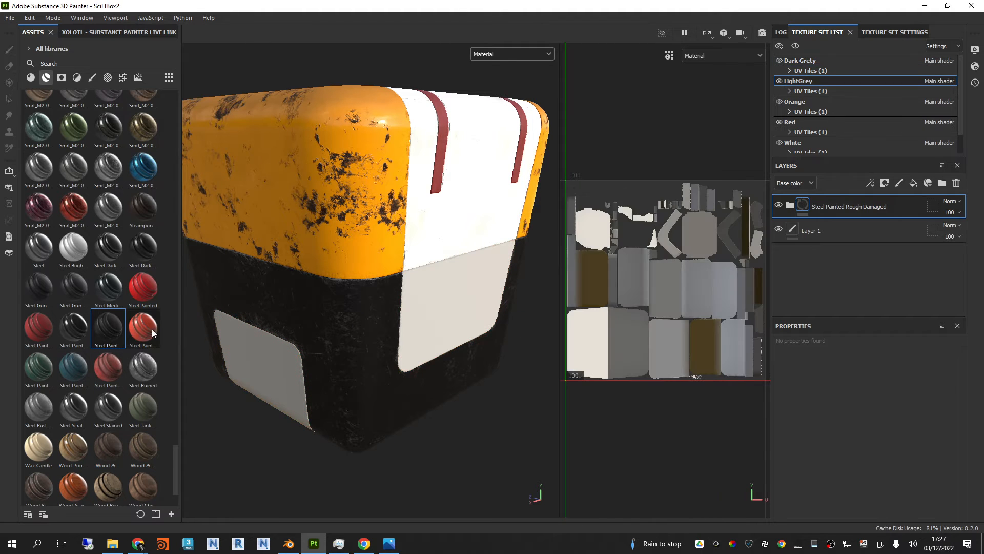
Step: Try the Steel Ruined and Metal Rough smart materials on the Dark Grety parts around the box's base
left_click_drag(143, 367, 319, 323)
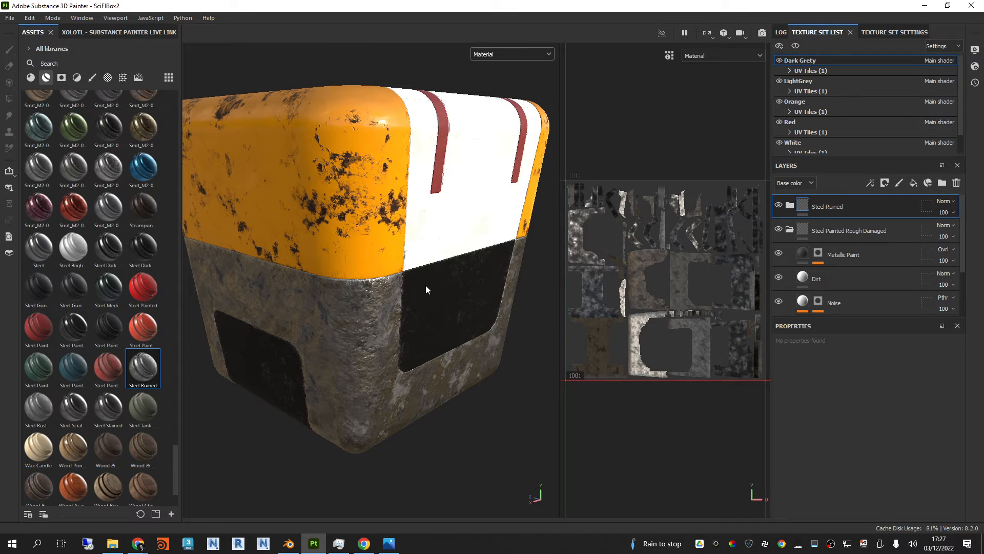
scroll(121, 402, "up", 10)
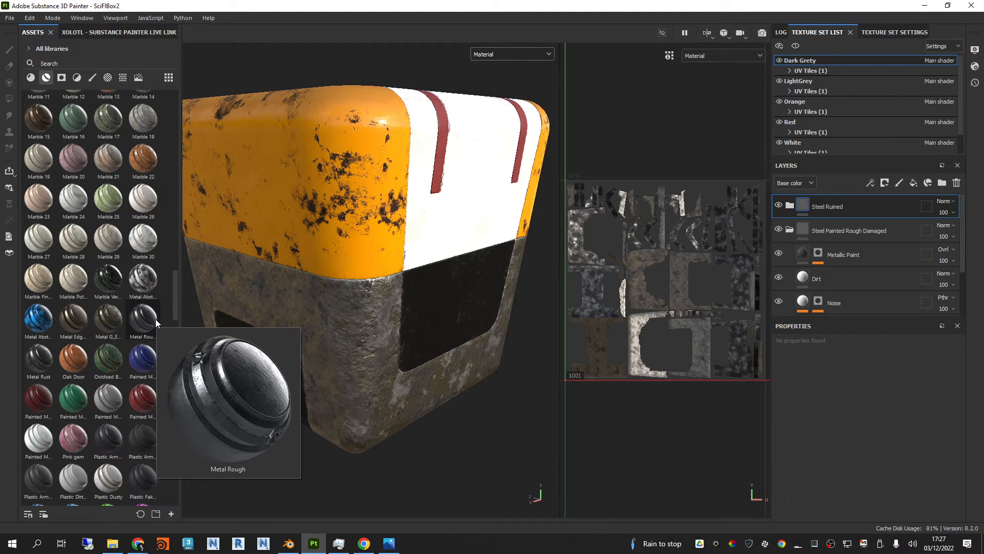
left_click_drag(156, 320, 468, 347)
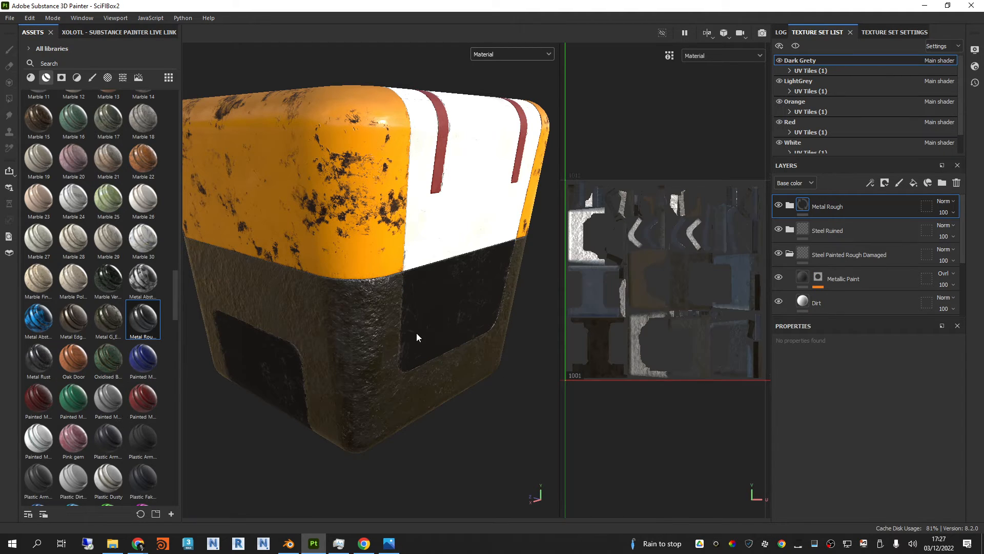
Step: Find the Fabric Composite Reinforced Used smart material and apply it to the Dark Grety parts around the box's base
scroll(105, 243, "up", 10)
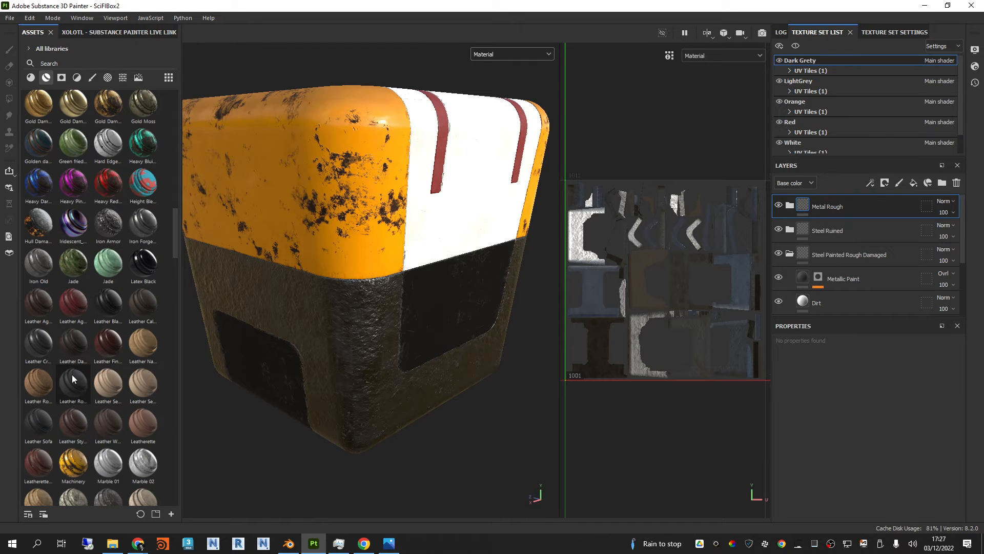
scroll(72, 374, "up", 10)
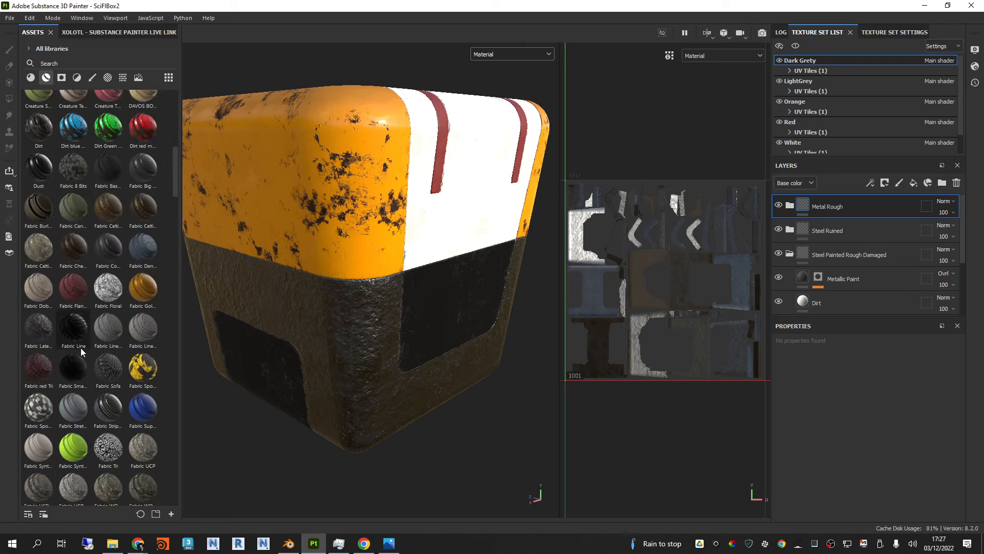
scroll(81, 347, "up", 3)
mouse_move(109, 384)
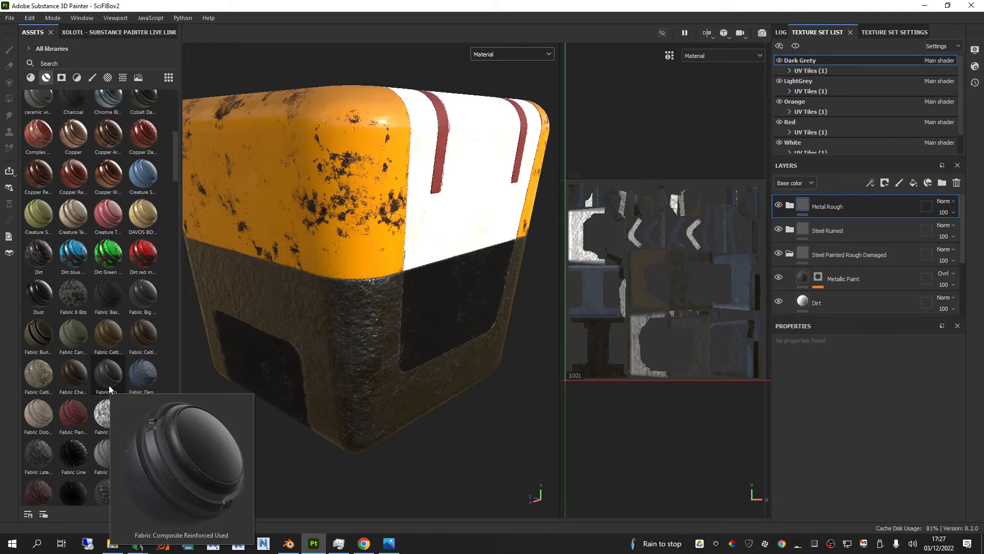
left_click_drag(109, 385, 419, 219)
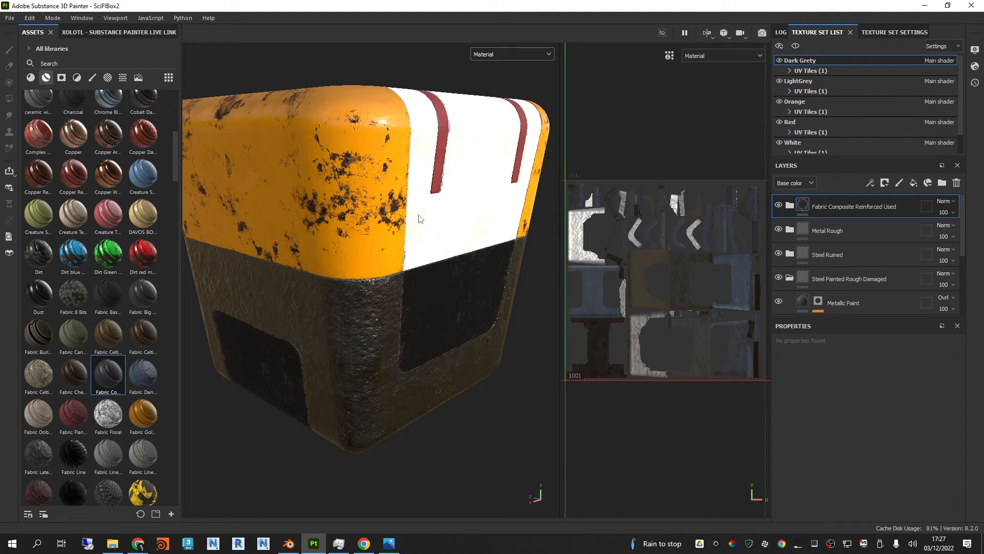
left_click_drag(375, 350, 376, 288, "alt")
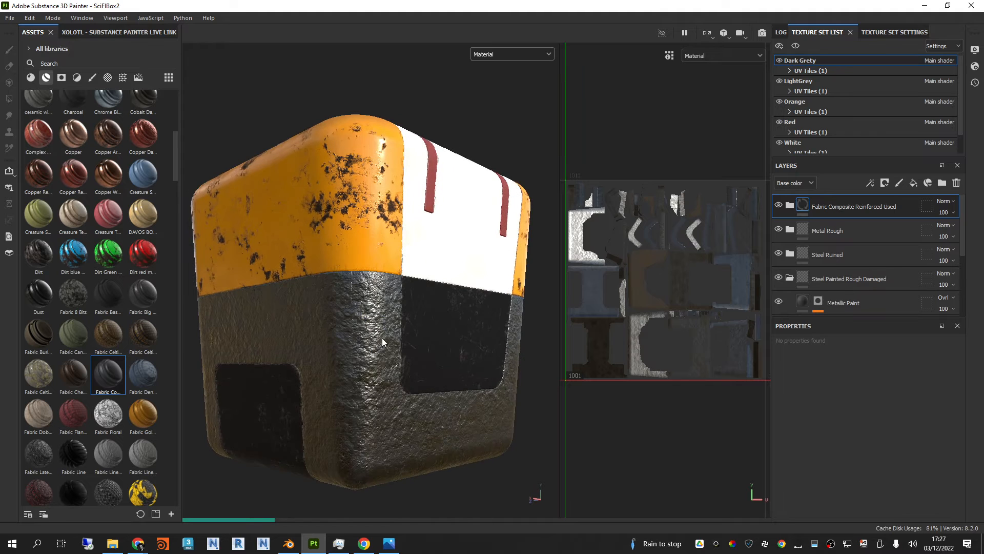
left_click_drag(382, 337, 385, 339, "alt")
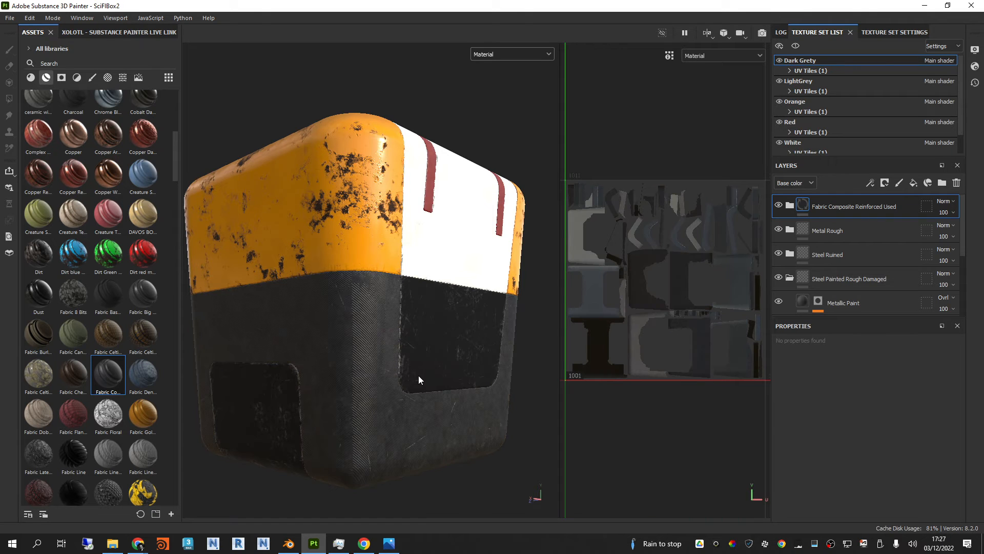
Step: Examine the fabric composite base together with the orange, white and red parts from several angles
left_click_drag(419, 375, 416, 259, "alt")
middle_click_drag(416, 259, 416, 304, "alt")
scroll(417, 303, "down", 3)
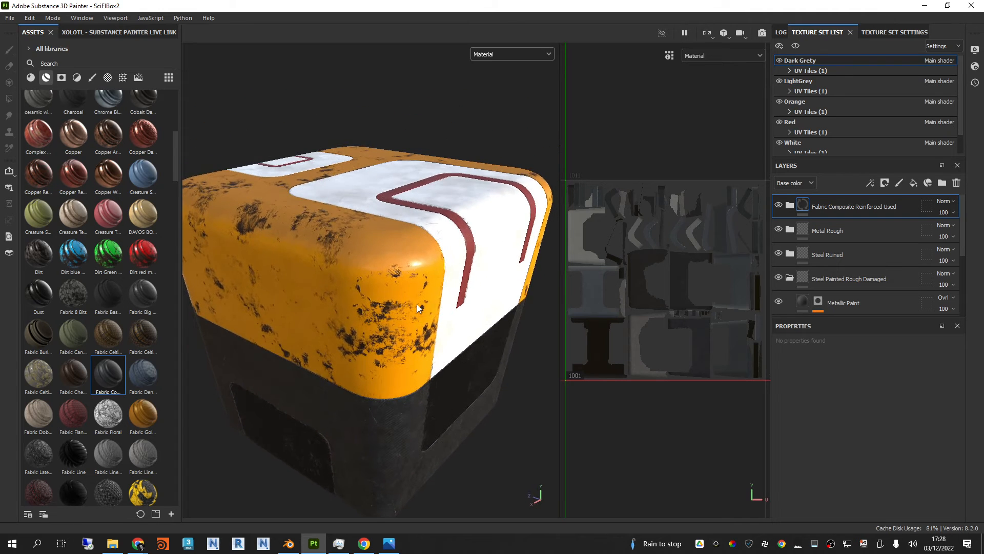
right_click_drag(417, 303, 457, 360, "shift")
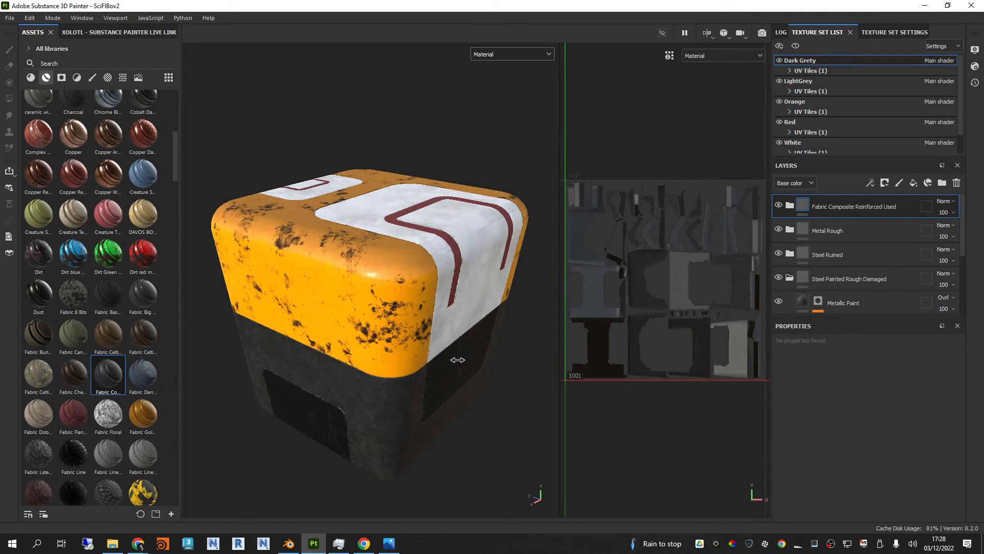
left_click_drag(515, 296, 441, 261, "alt")
scroll(506, 261, "up", 2)
middle_click_drag(507, 261, 464, 270, "alt")
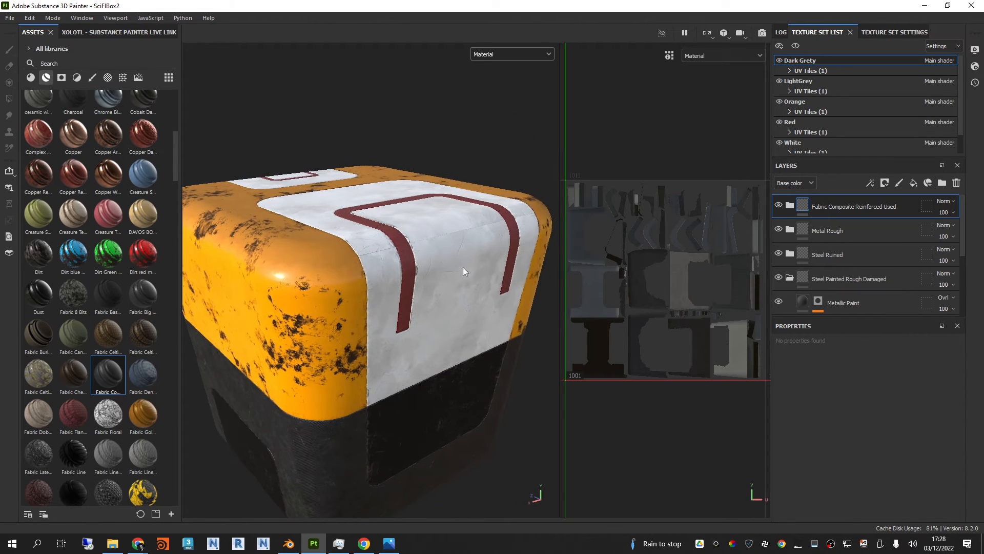
left_click_drag(464, 270, 460, 277, "alt")
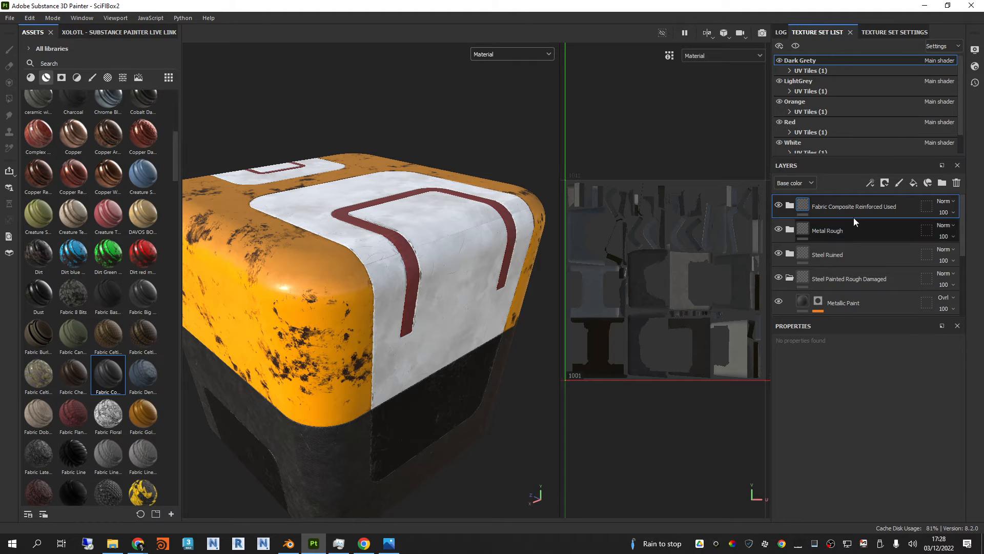
Step: Delete the Steel Painted Rough Damaged, Steel Ruined and Metal Rough layer groups from the Dark Grety texture set
left_click(850, 279)
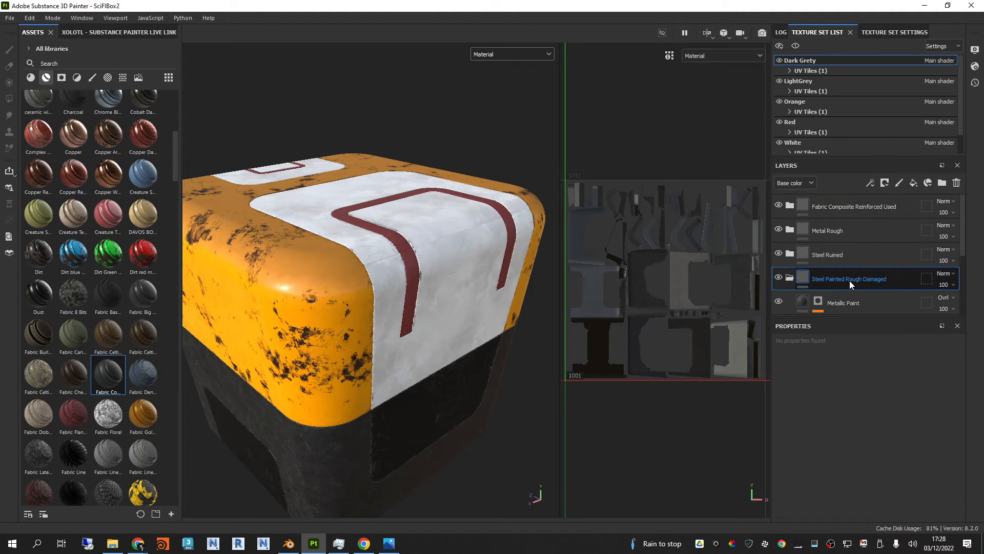
key("Delete")
left_click(849, 251)
key("Delete")
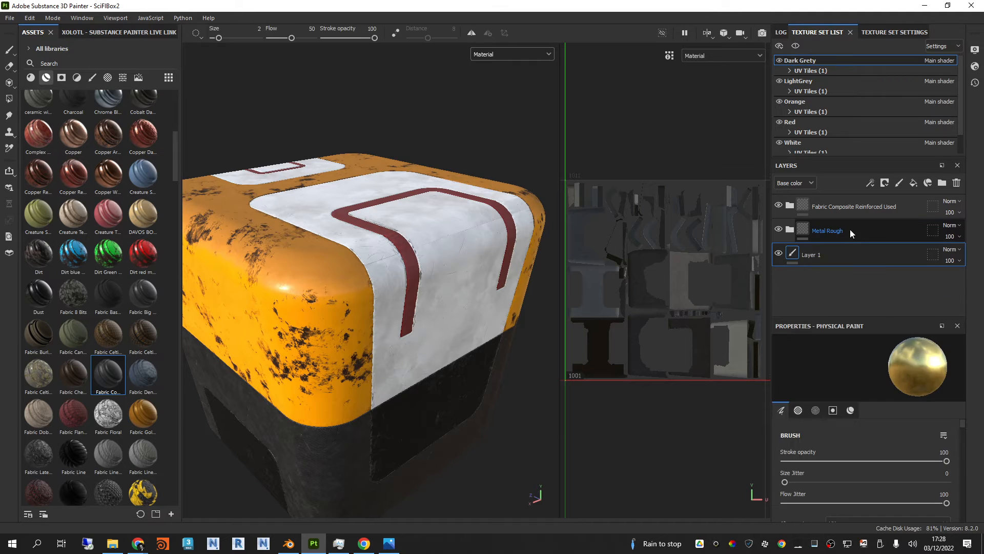
left_click(850, 230)
key("Delete")
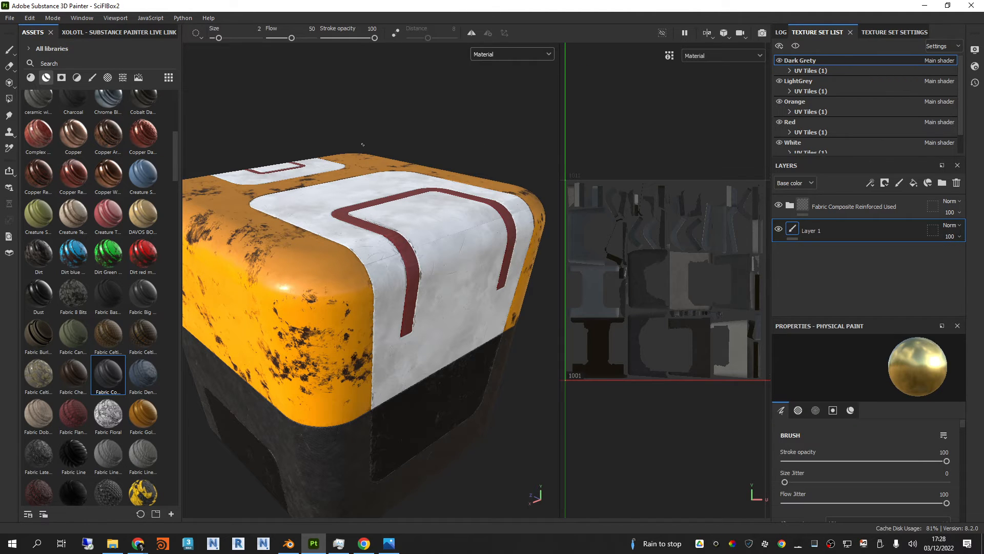
Step: In the White texture set, change the paint colour of Painted Metal White's Color layer to a light grey
left_click(810, 142)
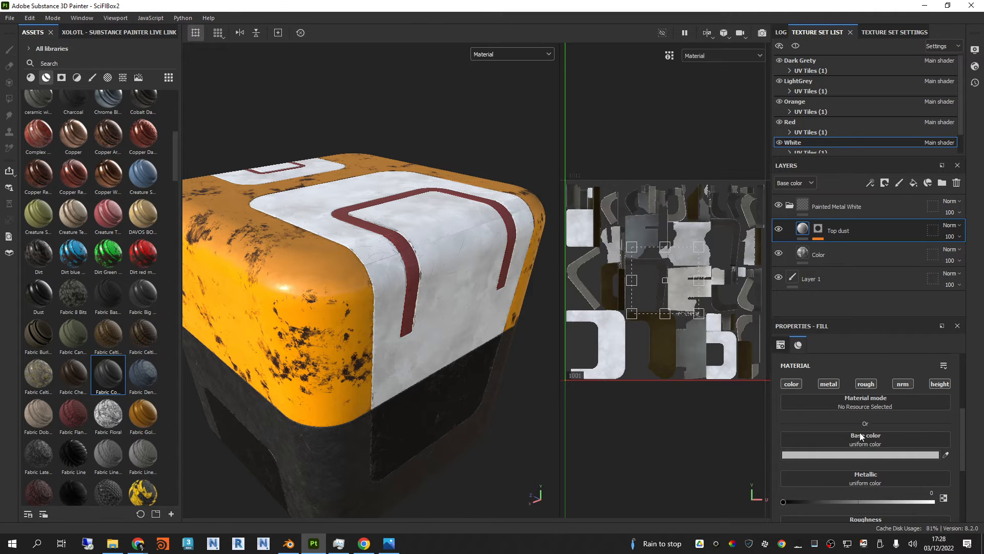
left_click(790, 205)
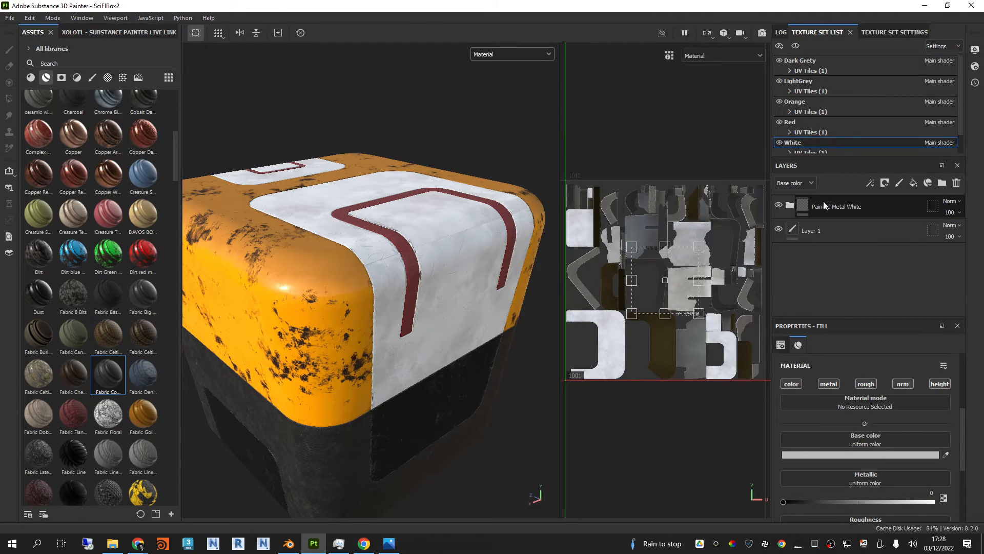
left_click(790, 205)
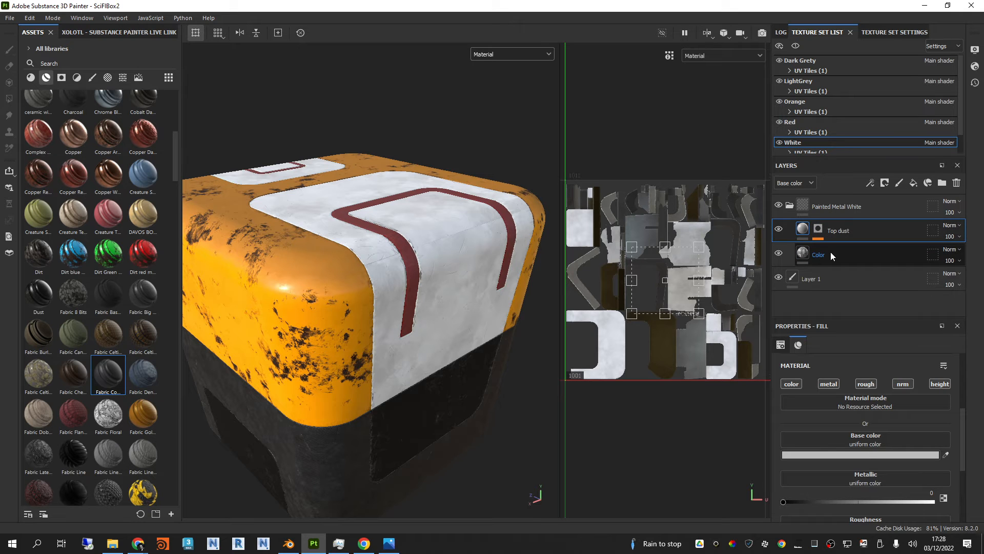
left_click(830, 251)
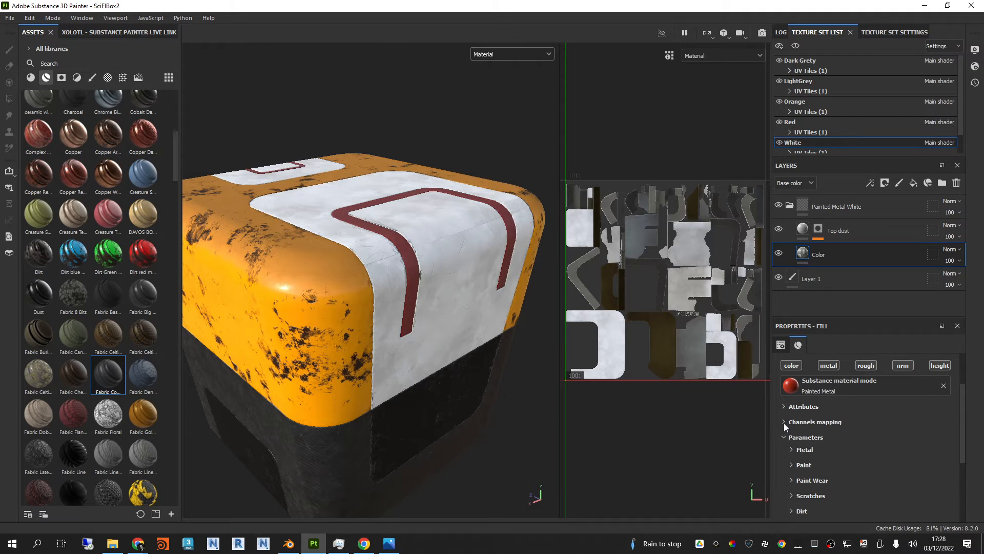
scroll(809, 451, "down", 2)
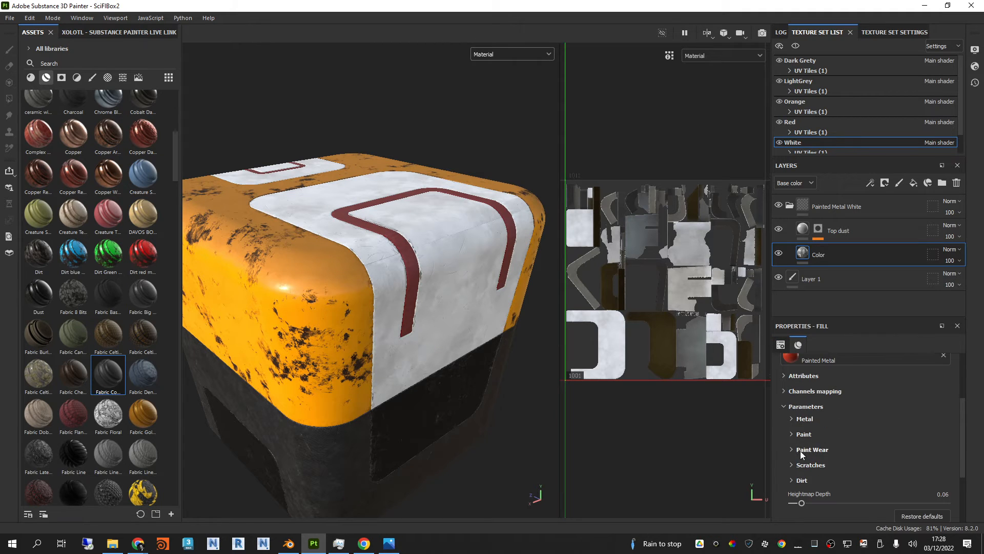
left_click(789, 432)
left_click(871, 449)
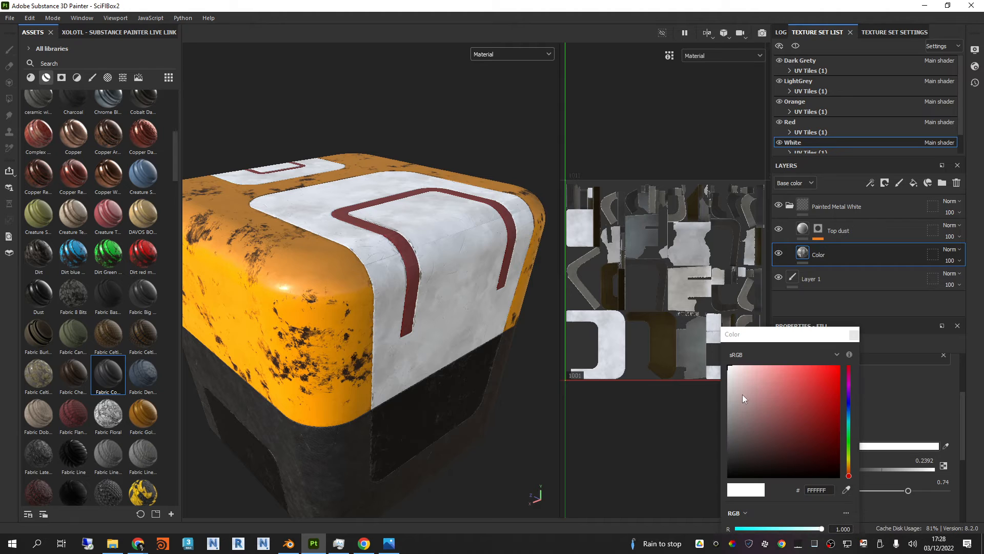
left_click_drag(742, 395, 712, 388)
left_click(854, 335)
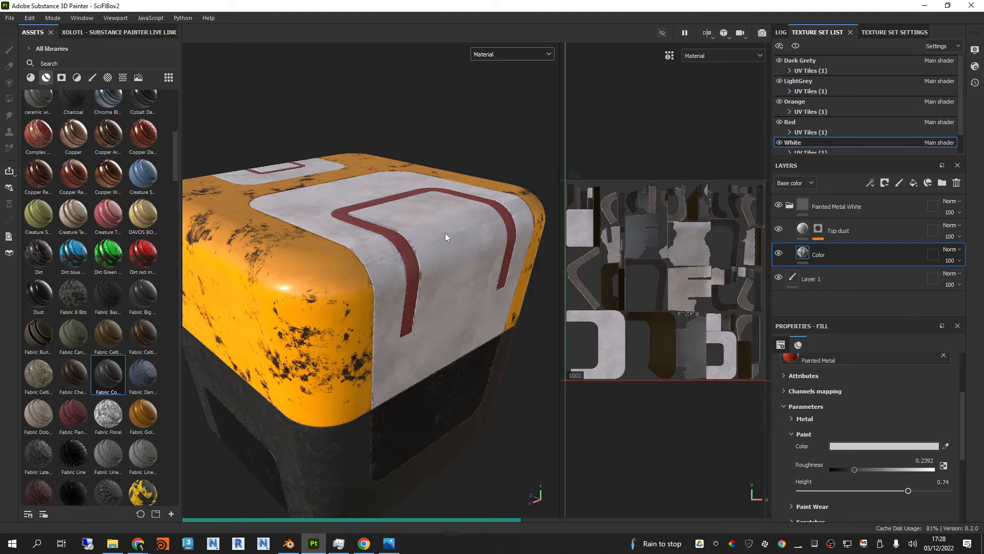
Step: Examine the recoloured white panels and the red stripes under different viewing angles
left_click_drag(445, 232, 389, 229, "alt")
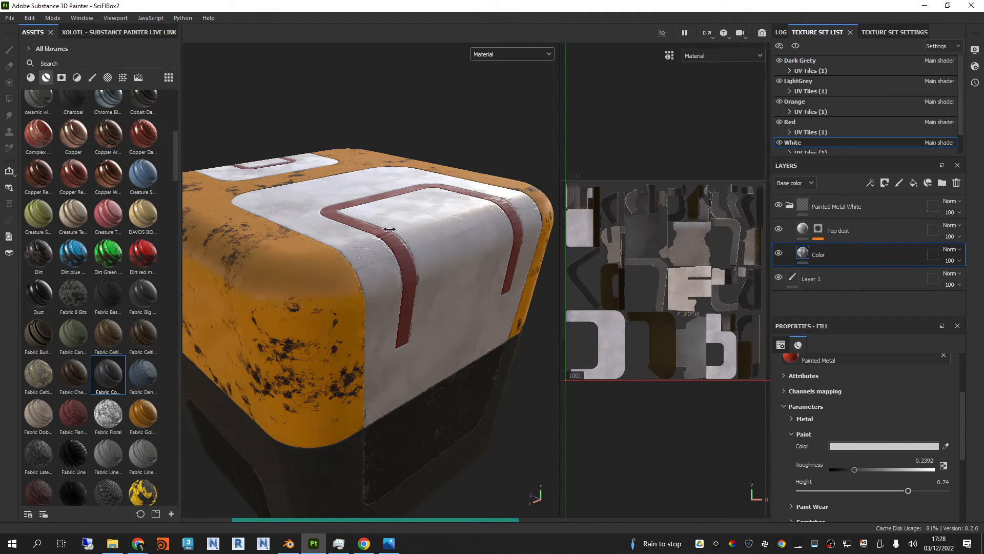
right_click_drag(389, 229, 437, 247, "shift")
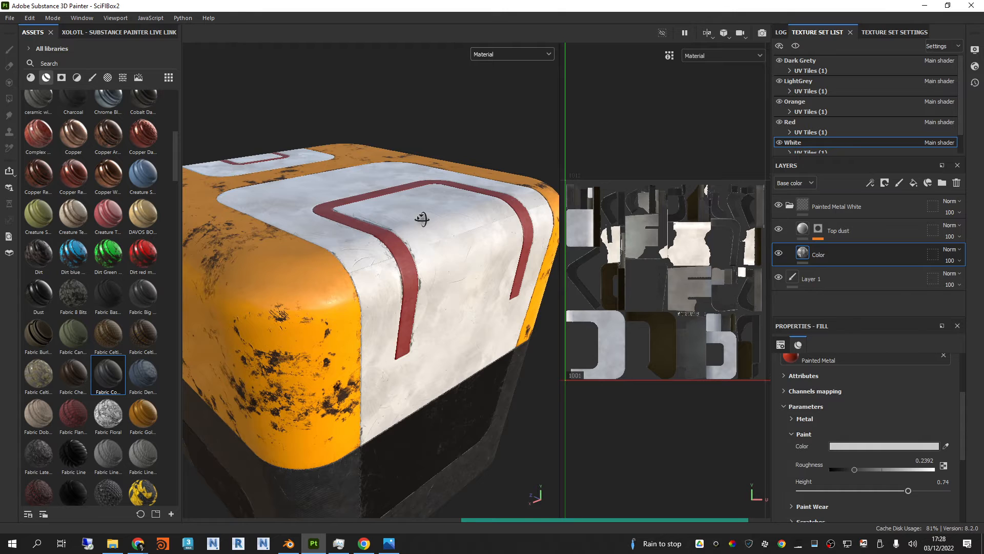
left_click_drag(422, 218, 356, 259, "alt")
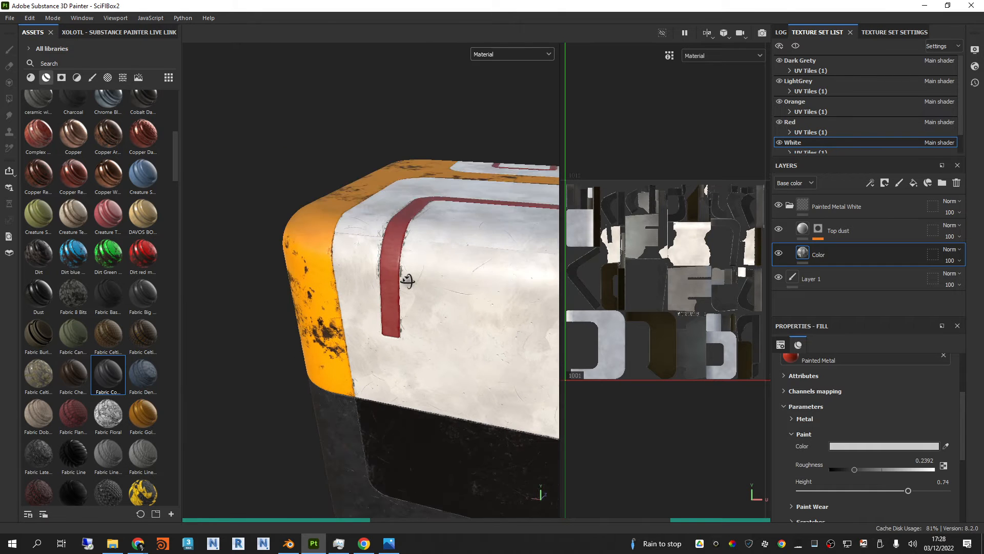
left_click_drag(408, 281, 407, 282, "alt")
right_click_drag(407, 281, 443, 256, "alt")
mouse_move(444, 256)
left_mouse_down("alt")
mouse_move(432, 227)
mouse_move(447, 246)
mouse_move(438, 284)
left_mouse_up("alt")
right_click_drag(438, 284, 461, 262, "alt")
left_click(459, 259)
mouse_move(456, 246)
left_mouse_down("alt")
mouse_move(457, 217)
mouse_move(438, 245)
left_mouse_up("alt")
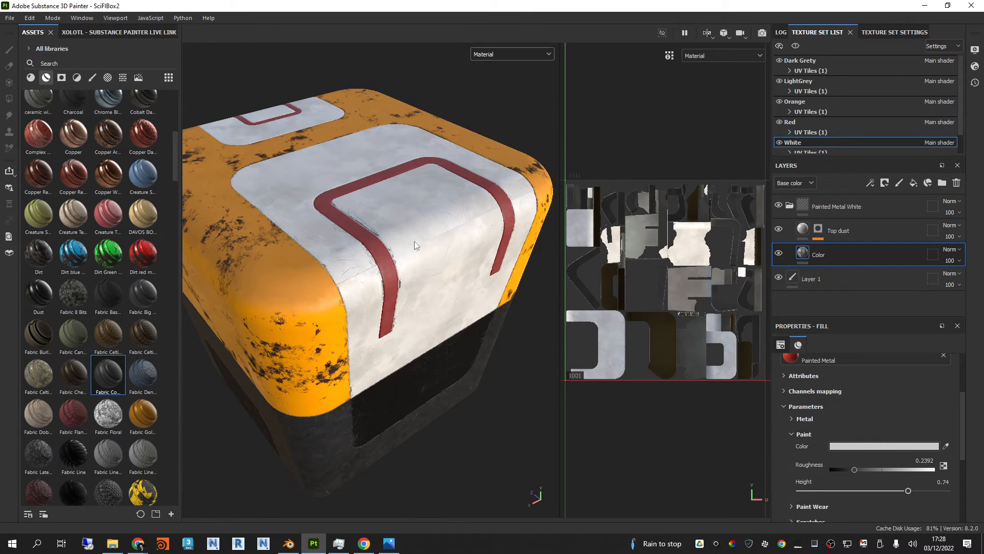
left_click_drag(401, 241, 481, 207, "alt")
Step: Compare the box with the SciFiBox1.jpg reference picture and move the picture off the working area
key("alt+Tab")
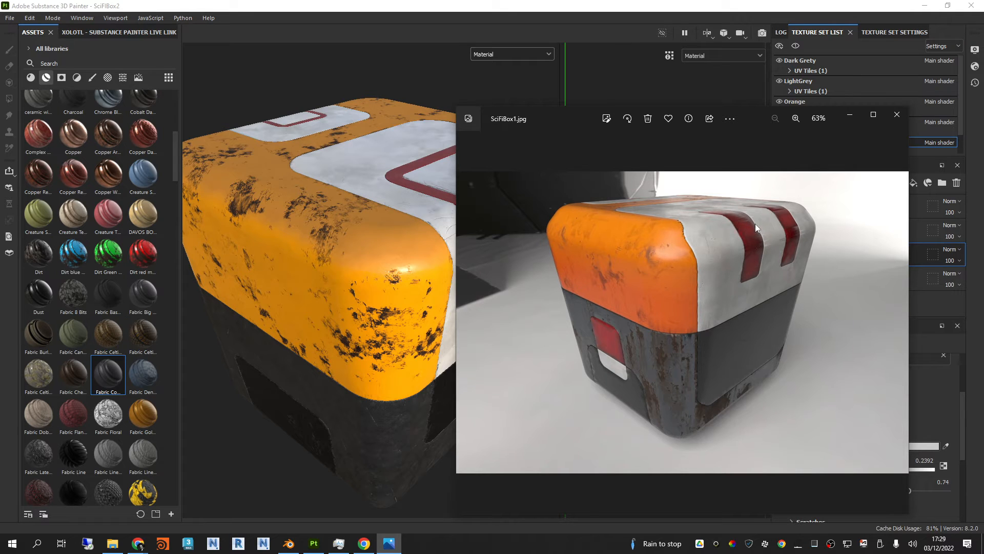
left_click_drag(569, 113, 983, 118)
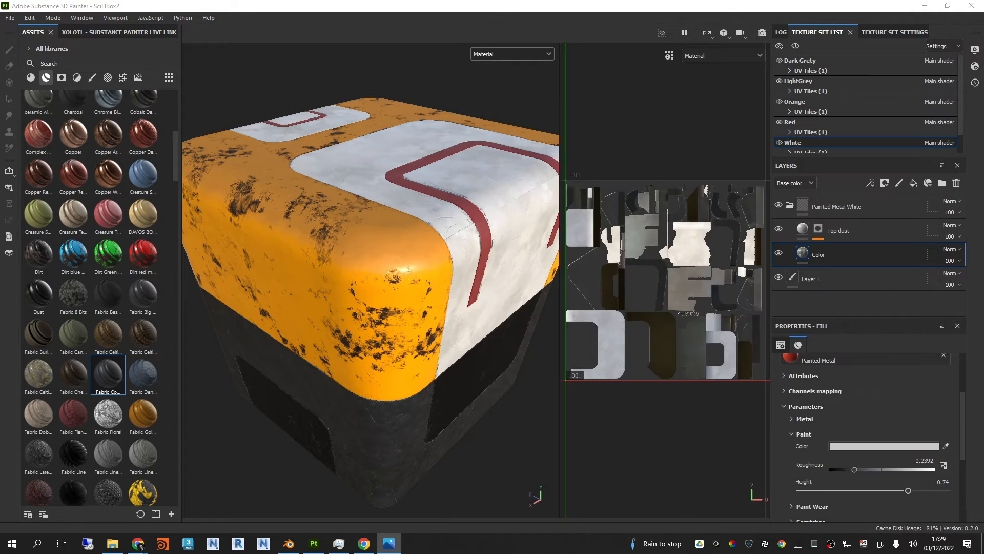
left_click_drag(387, 128, 405, 225, "alt")
Step: Select the Red texture set, save the project and inspect the red stripe's edges close up
left_click(801, 124)
key("ctrl+s")
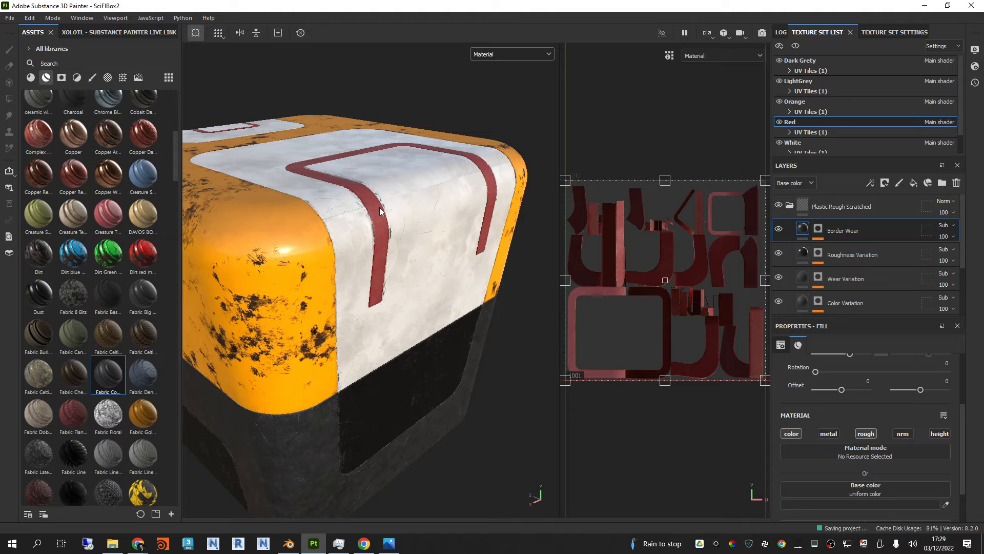
scroll(390, 215, "up", 3)
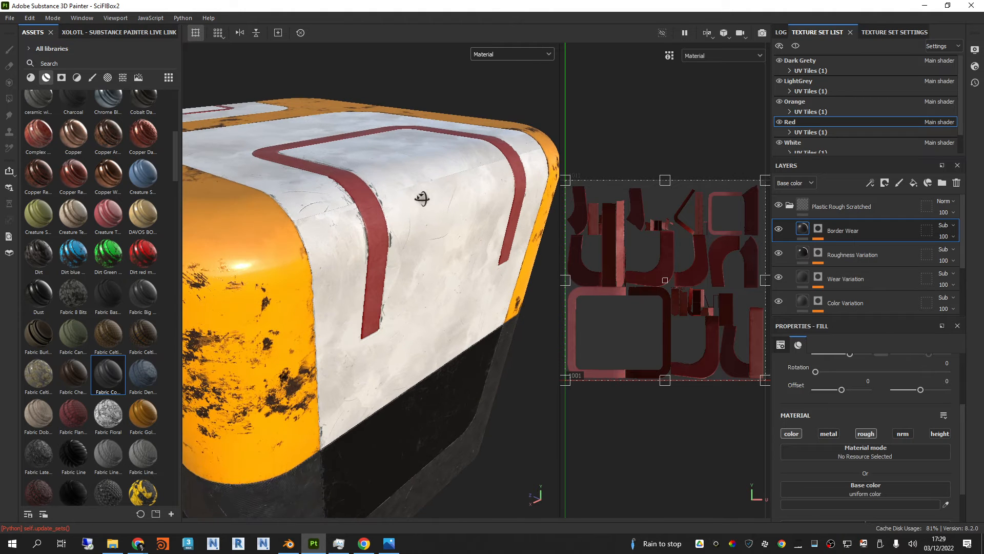
left_click_drag(422, 198, 415, 209, "alt")
middle_click_drag(416, 208, 407, 226, "alt")
scroll(354, 245, "up", 6)
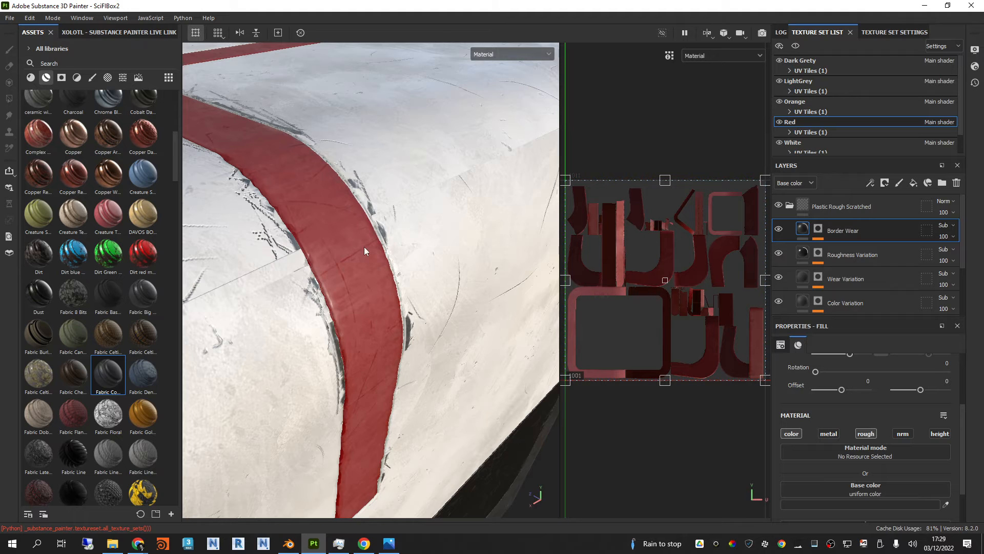
Step: In the Red texture set, add a paint layer above Plastic Rough Scratched and give it an empty generator
mouse_move(367, 248)
left_mouse_down("alt")
mouse_move(318, 238)
mouse_move(352, 291)
mouse_move(362, 243)
left_mouse_up("alt")
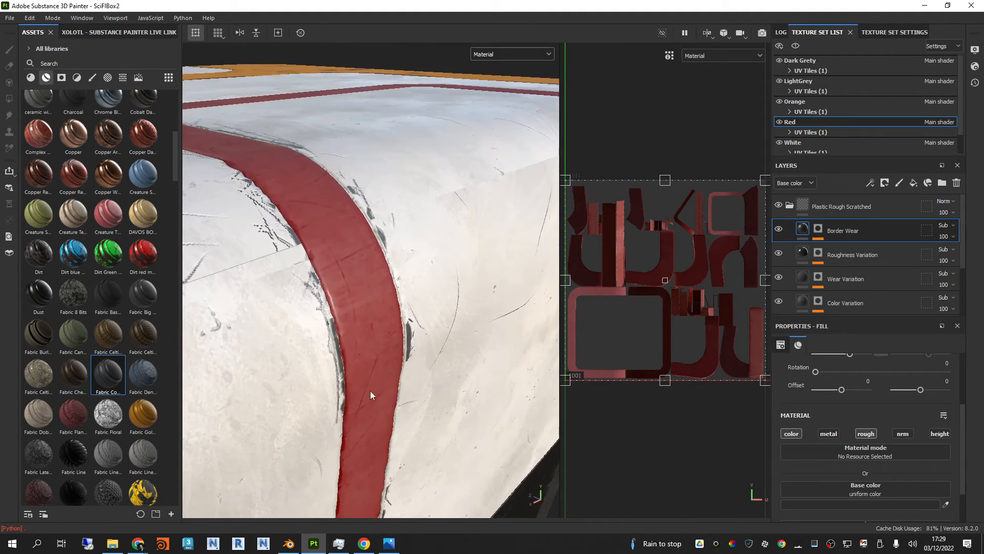
scroll(376, 265, "down", 4)
left_click_drag(409, 276, 372, 265, "alt")
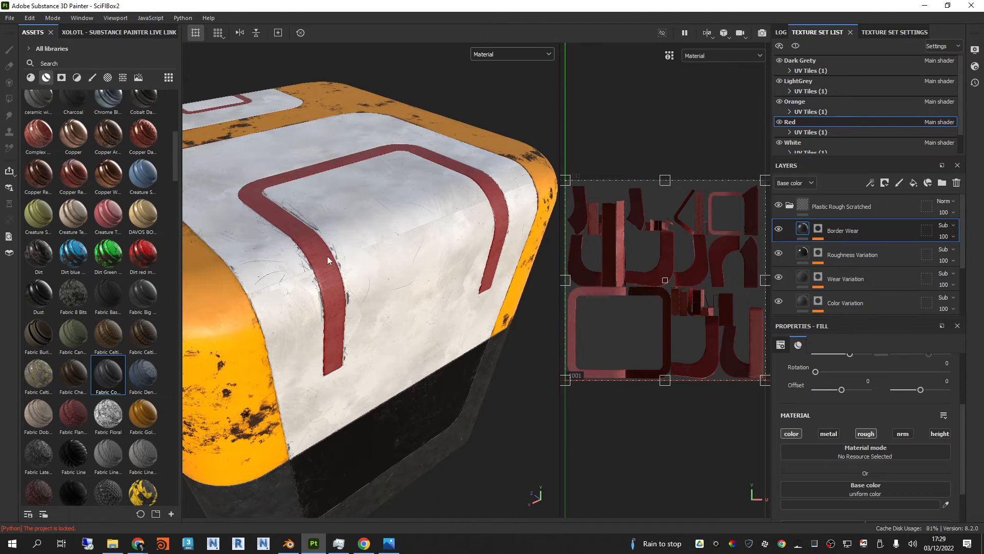
left_click(788, 208)
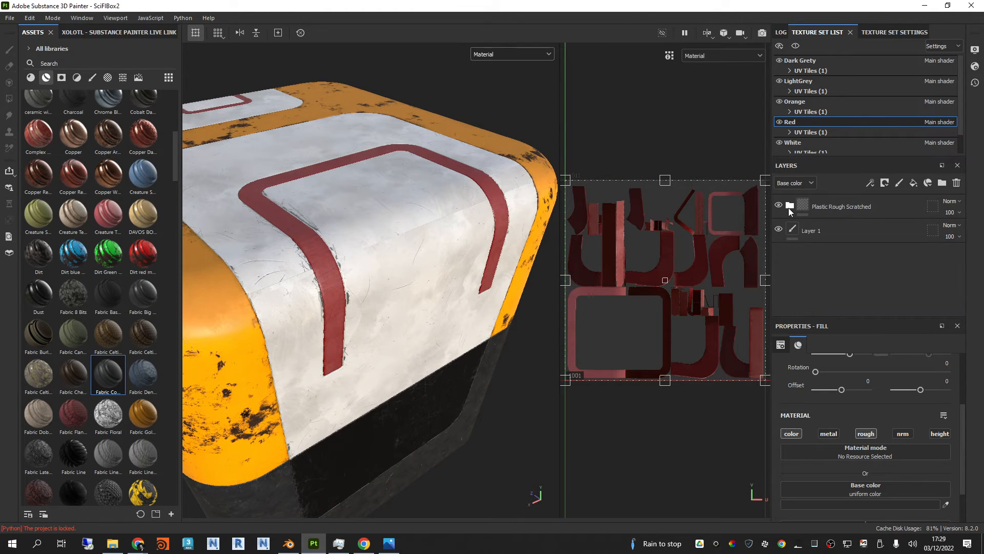
left_click(839, 205)
left_click(900, 183)
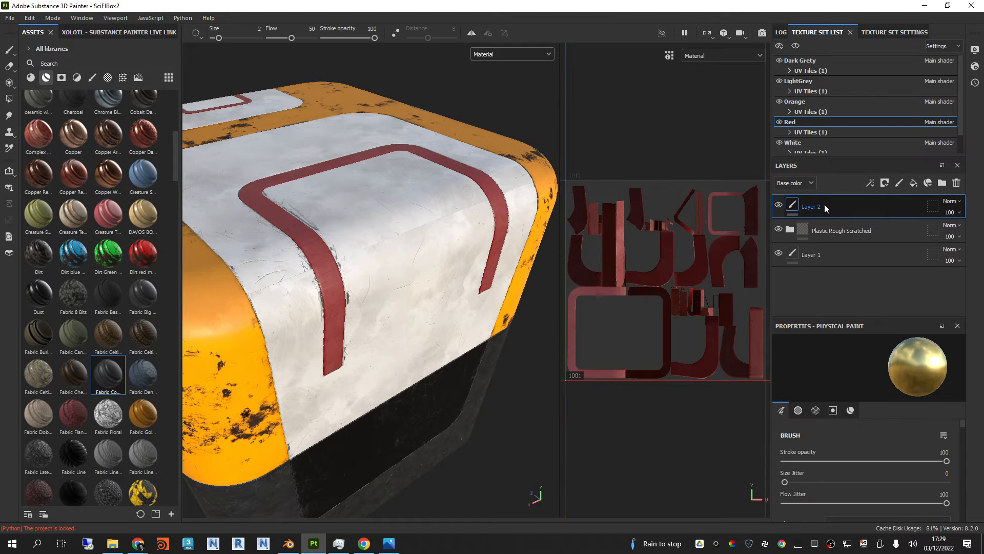
left_click(885, 184)
left_click(883, 198)
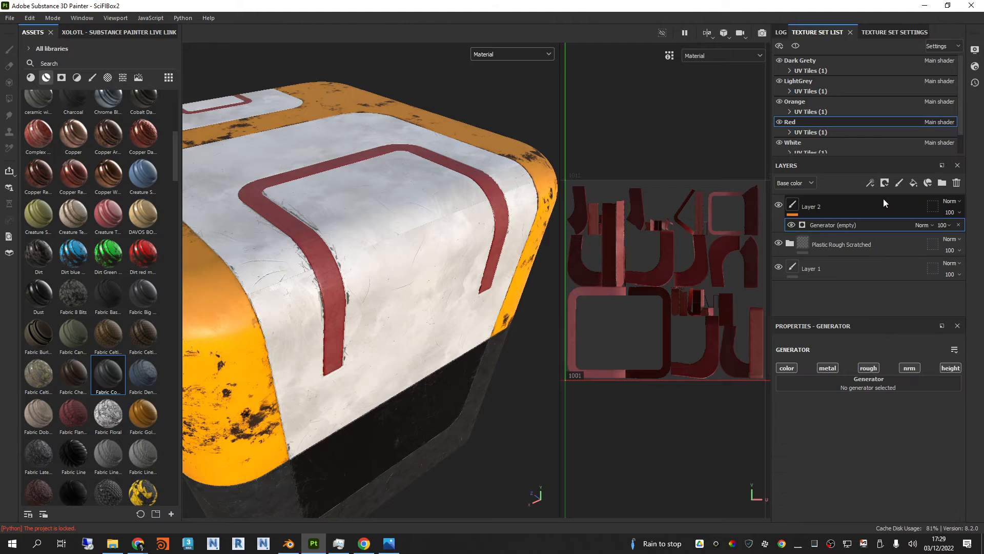
Step: Assign the Curvature generator to the new paint layer in the Red texture set
left_click(851, 385)
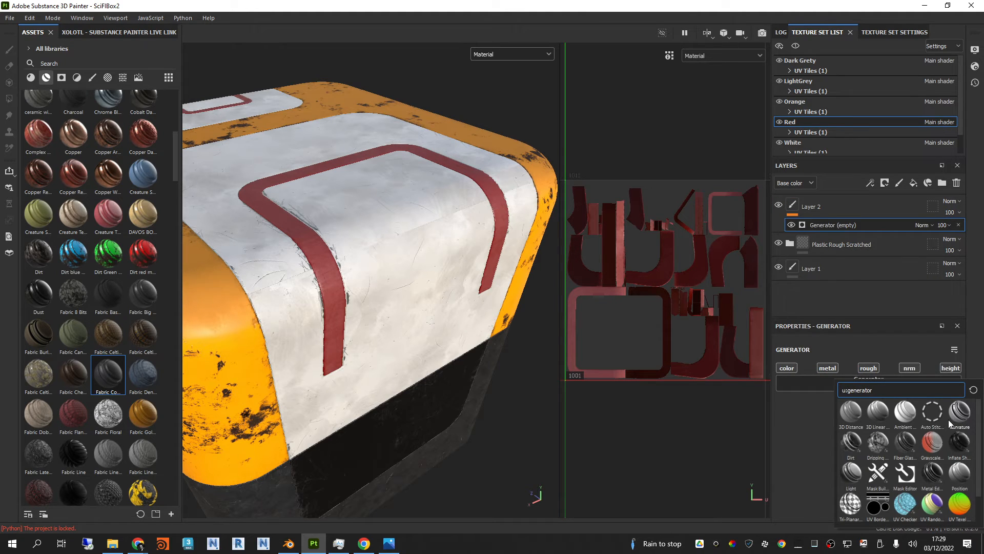
mouse_move(959, 418)
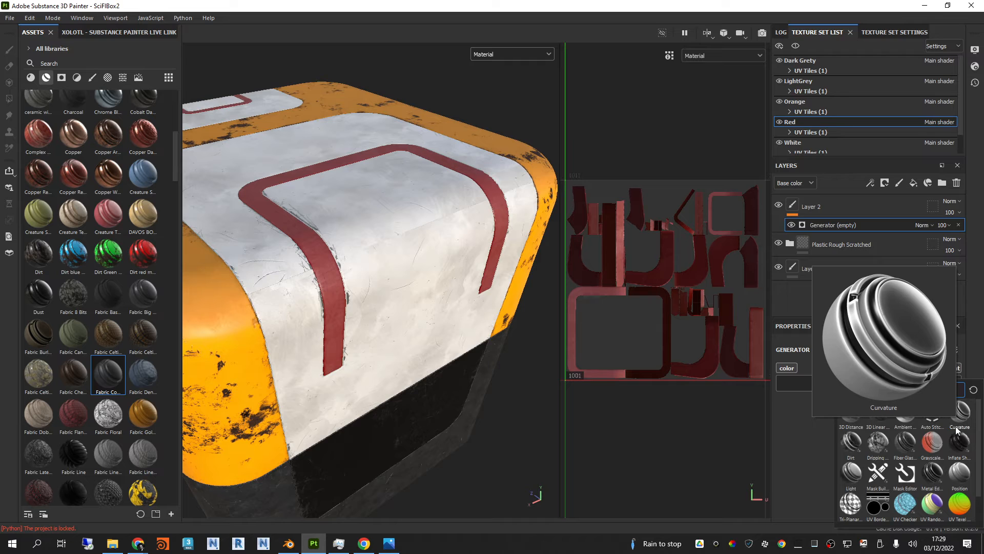
mouse_move(954, 512)
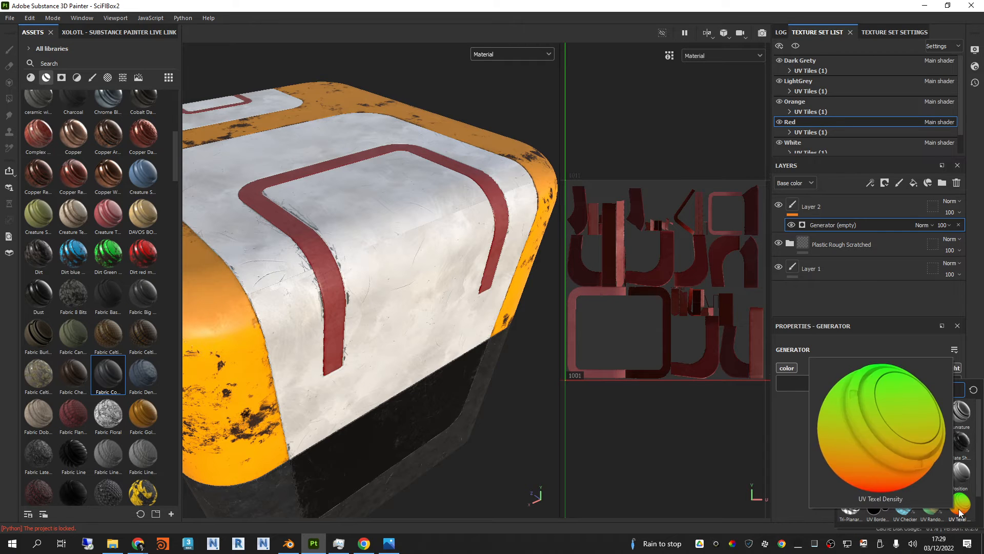
mouse_move(963, 480)
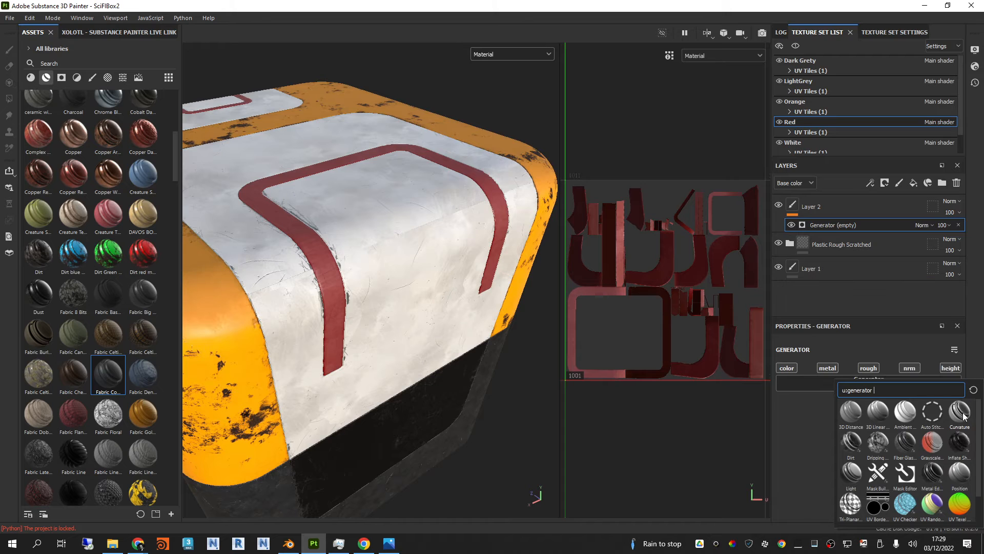
left_click(960, 412)
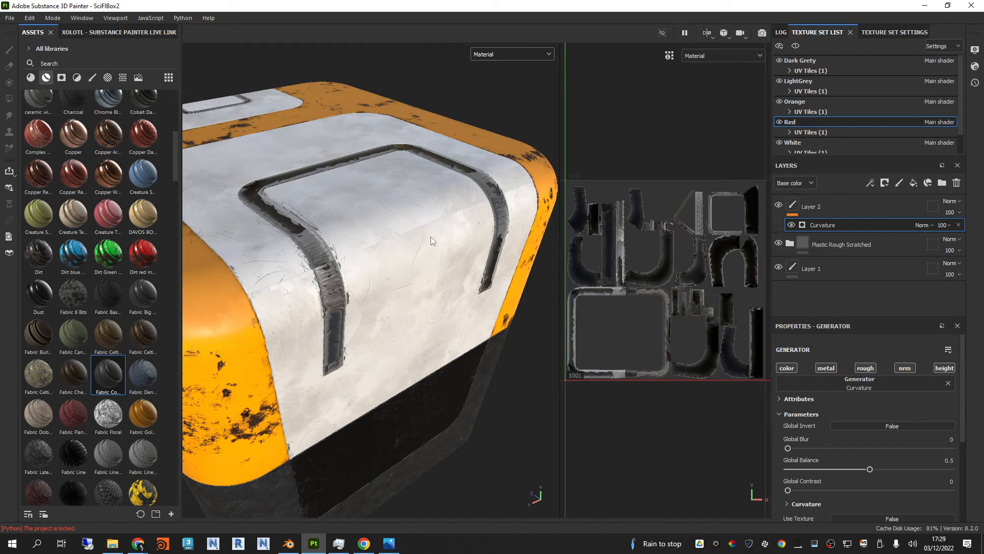
Step: Try out different base colour blending modes on Layer 2 of the Red texture set and settle on Color dodge
left_click_drag(454, 201, 427, 198, "alt")
scroll(333, 262, "up", 1)
left_click_drag(384, 256, 390, 229, "alt")
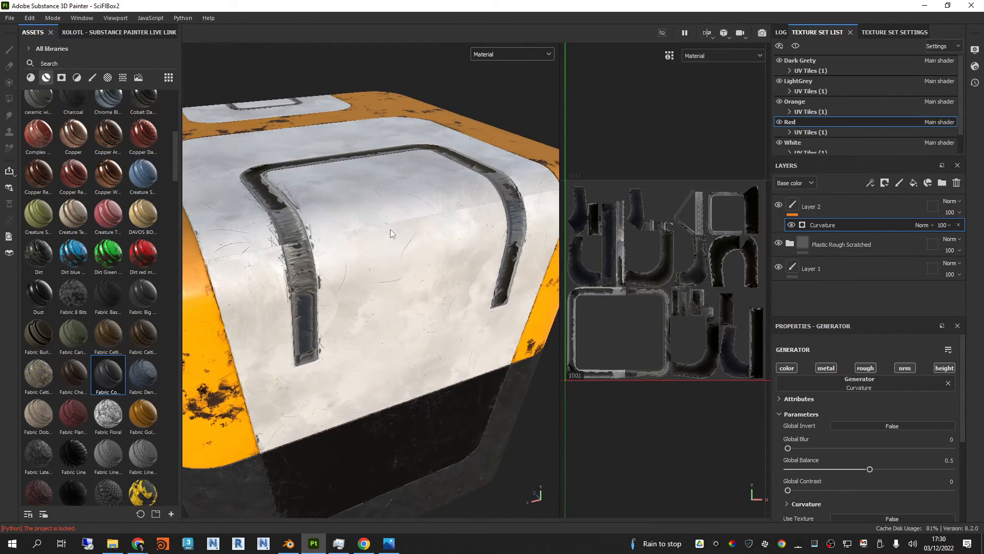
middle_click_drag(390, 229, 411, 242, "alt")
left_click_drag(411, 243, 404, 251, "alt")
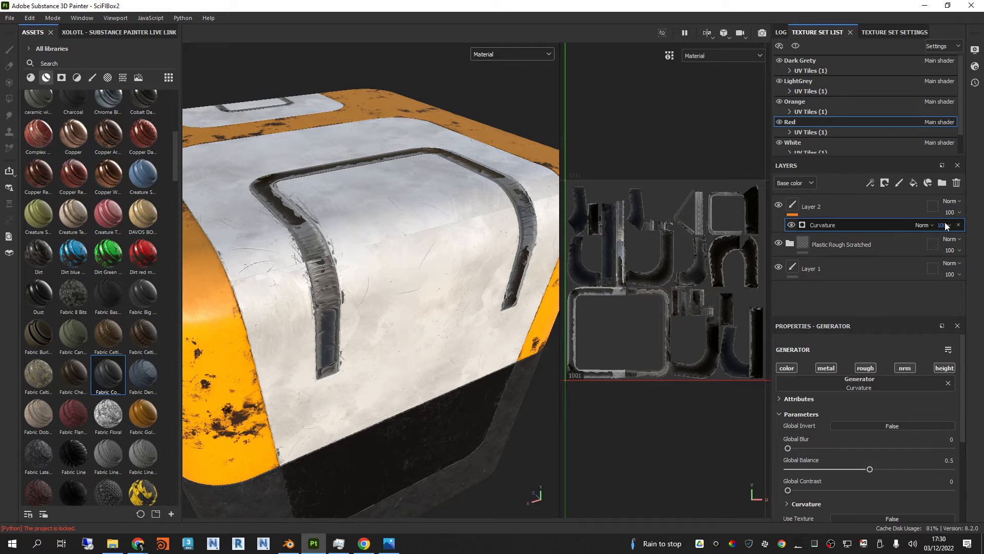
left_click(954, 201)
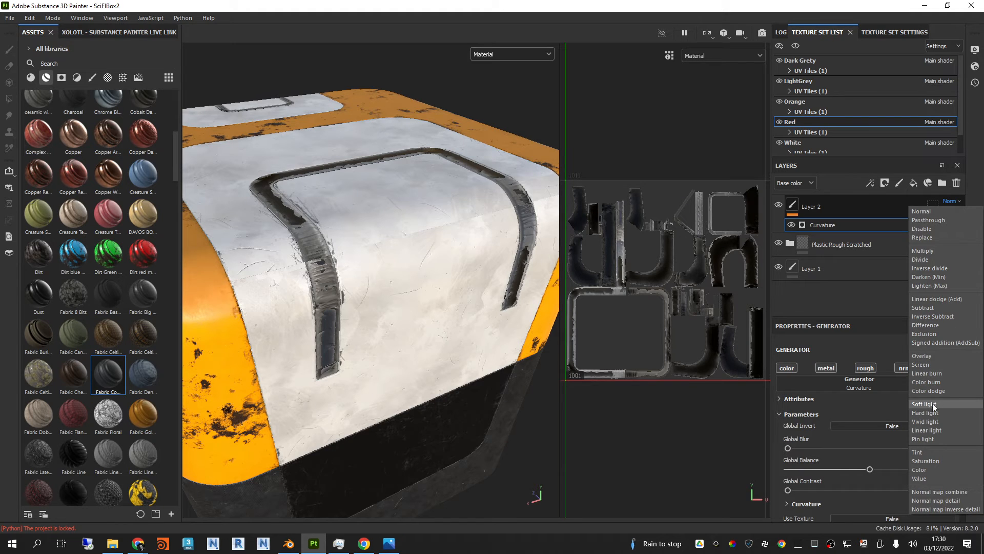
left_click(933, 306)
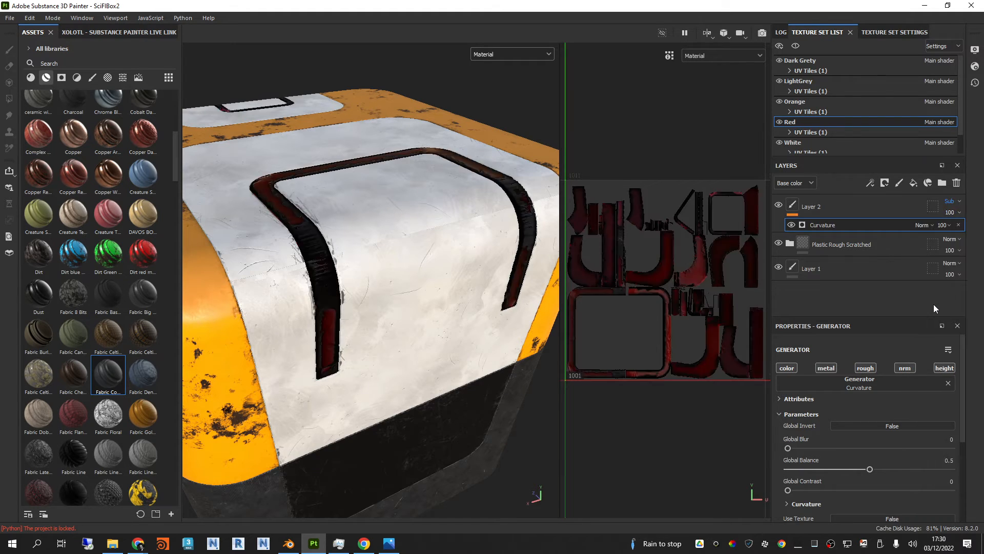
key("Down")
key("Down")
key("Down")
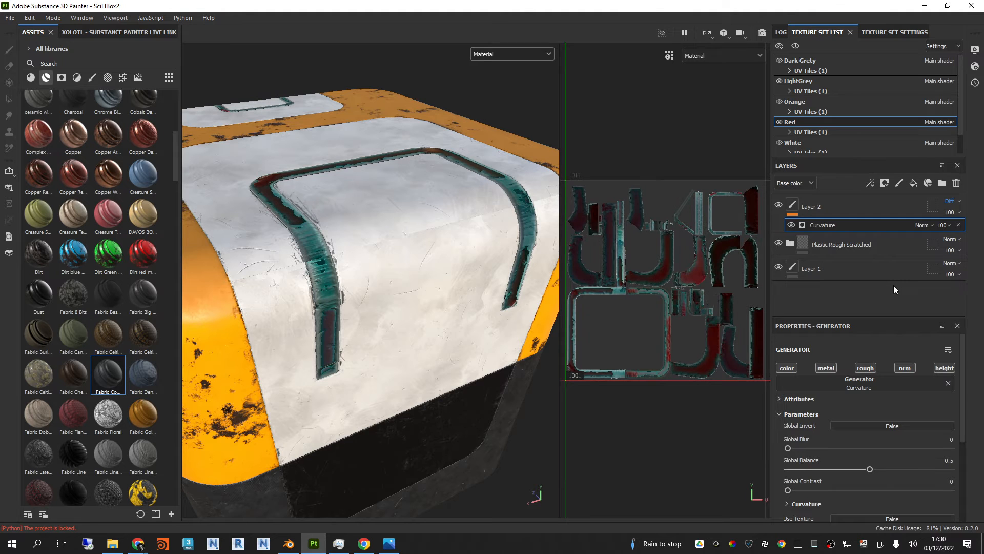
key("Down")
key("Down")
key("Down")
key("Down")
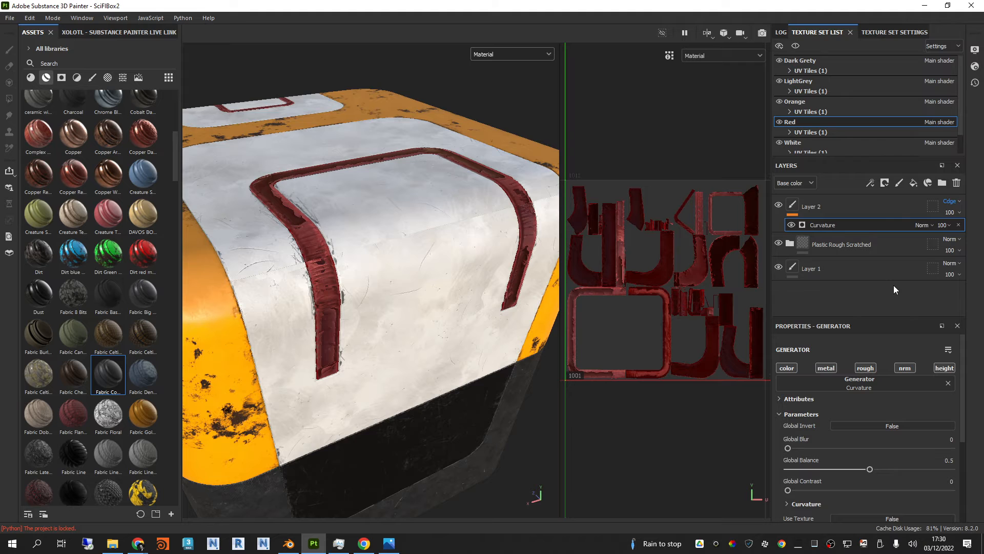
key("Down")
key("Down")
key("Down")
key("Down")
key("Down")
key("Down")
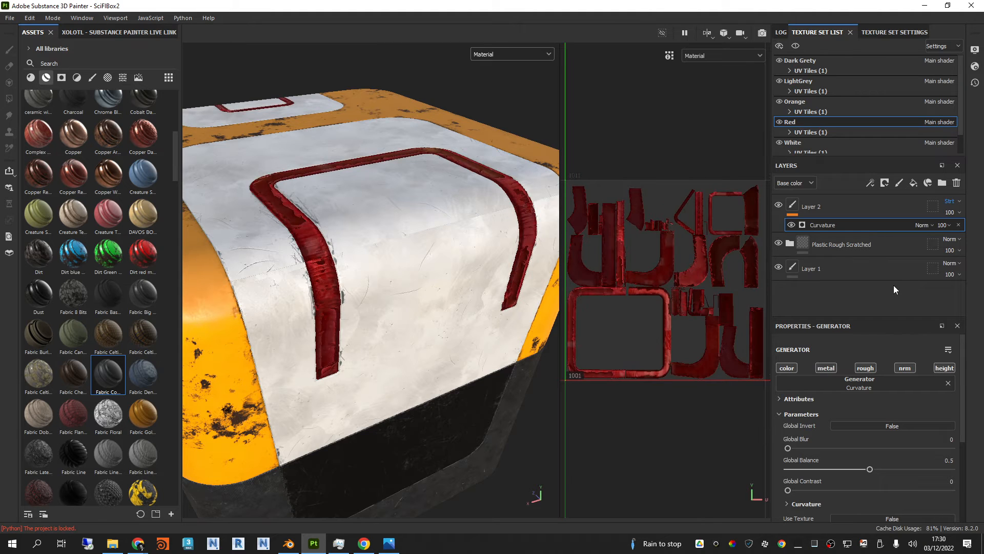
key("Down")
key("Down")
key("Down")
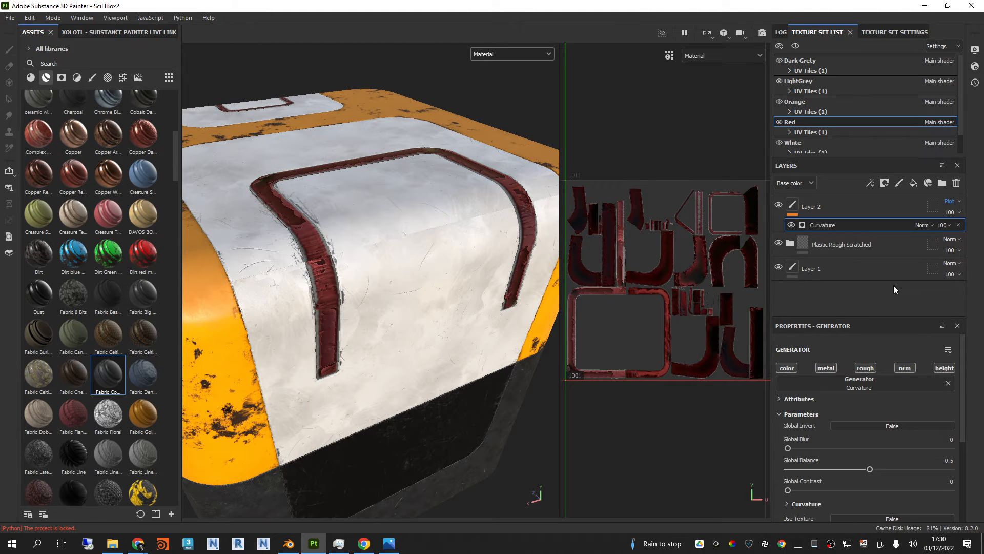
key("Up")
key("Up")
key("Up")
key("Down")
key("Down")
key("Down")
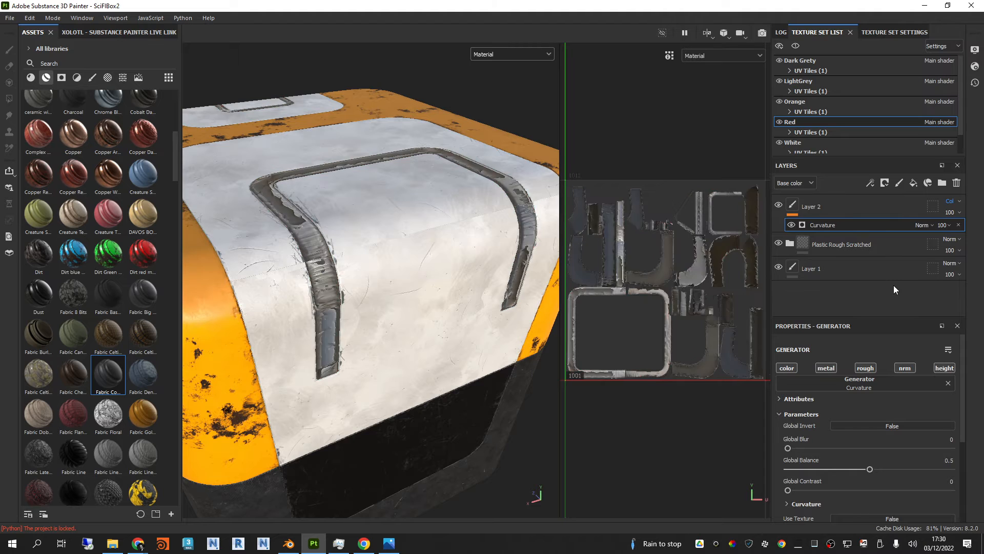
key("Up")
key("Up")
key("Up")
key("Up")
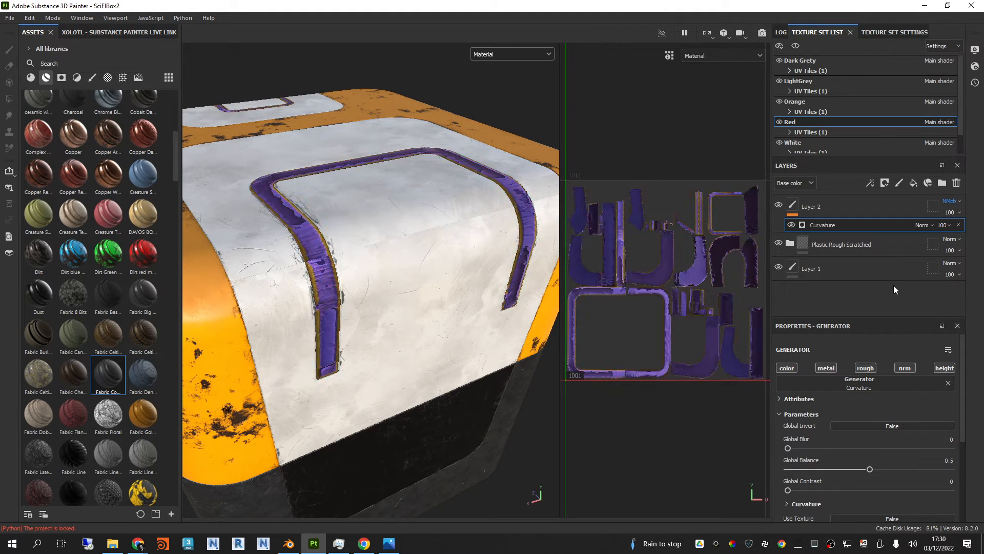
key("Up")
key("Up")
key("Up")
key("Up")
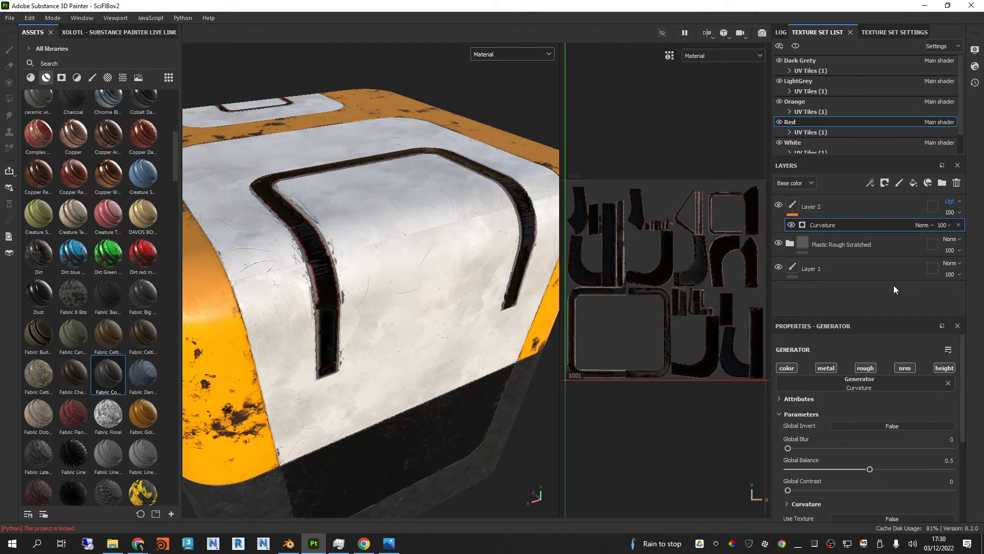
key("Up")
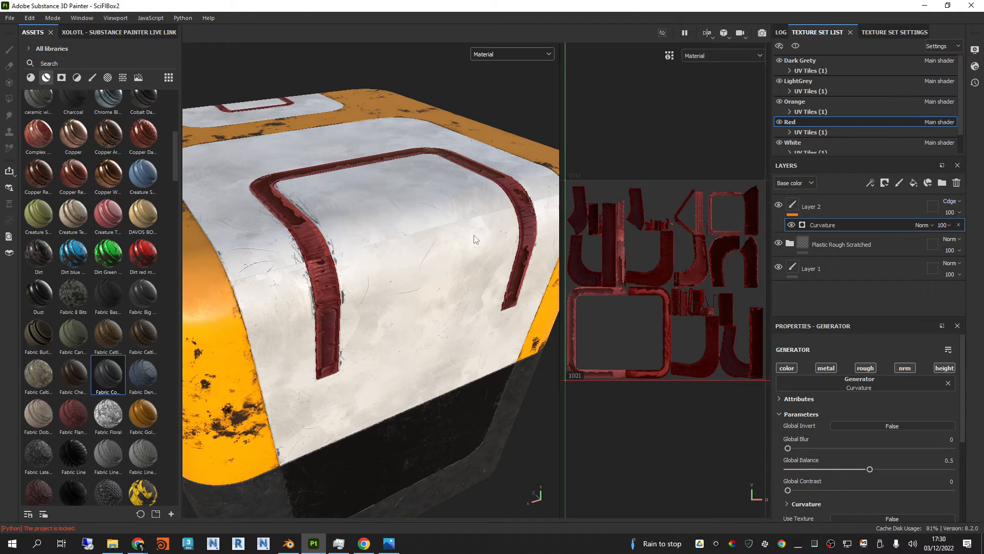
Step: Examine the brightened red stripes together with the box's worn orange corner from several angles
left_click_drag(473, 234, 448, 235, "alt")
mouse_move(448, 235)
right_mouse_down("shift")
mouse_move(404, 228)
mouse_move(446, 232)
right_mouse_up("shift")
left_click_drag(446, 232, 427, 223, "alt")
right_click_drag(427, 223, 440, 221, "shift")
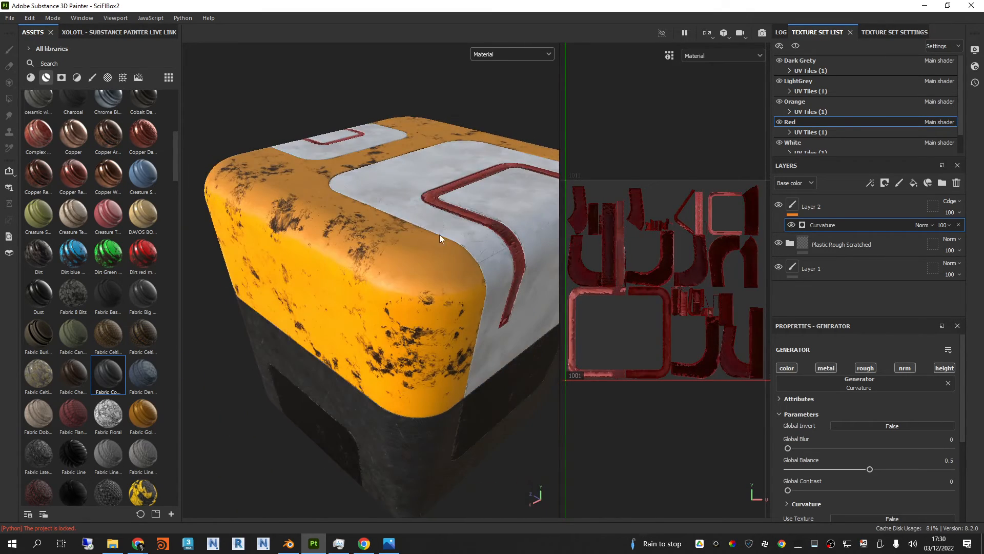
mouse_move(440, 236)
left_mouse_down("alt")
mouse_move(432, 189)
mouse_move(436, 218)
left_mouse_up("alt")
right_click_drag(436, 218, 454, 219, "shift")
left_click_drag(452, 216, 448, 215, "alt")
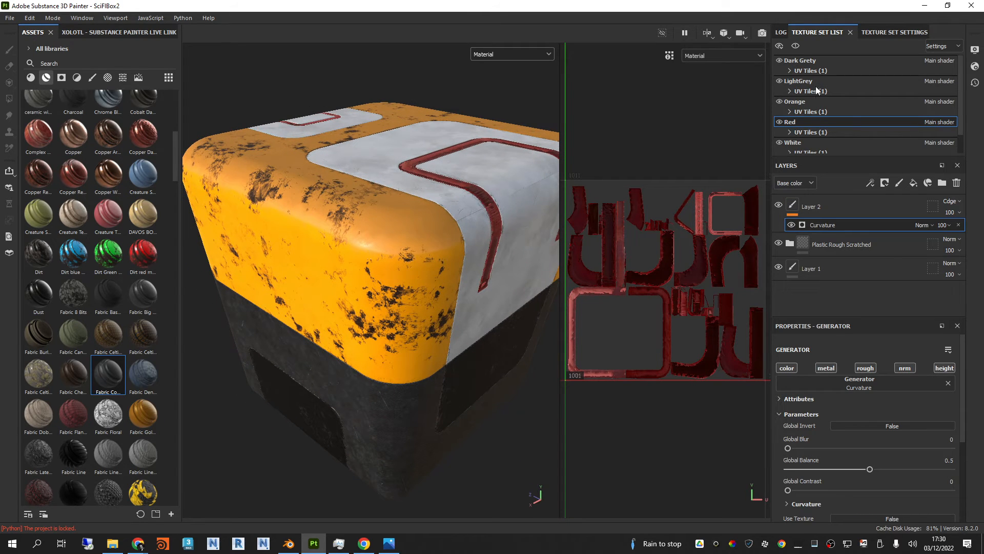
Step: In the Orange texture set, add a paint layer above the Machinery material and give it an empty generator
left_click(810, 101)
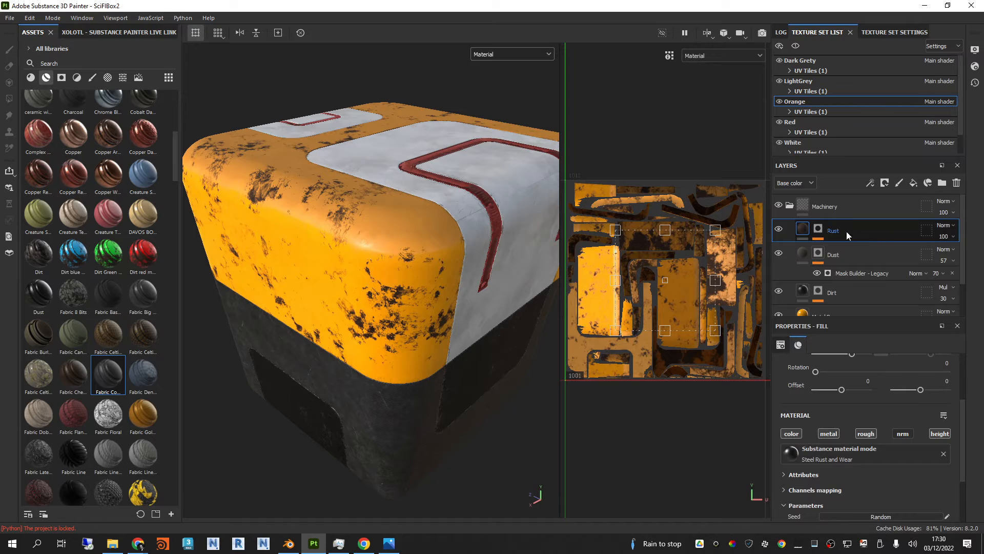
left_click(790, 205)
left_click(832, 214)
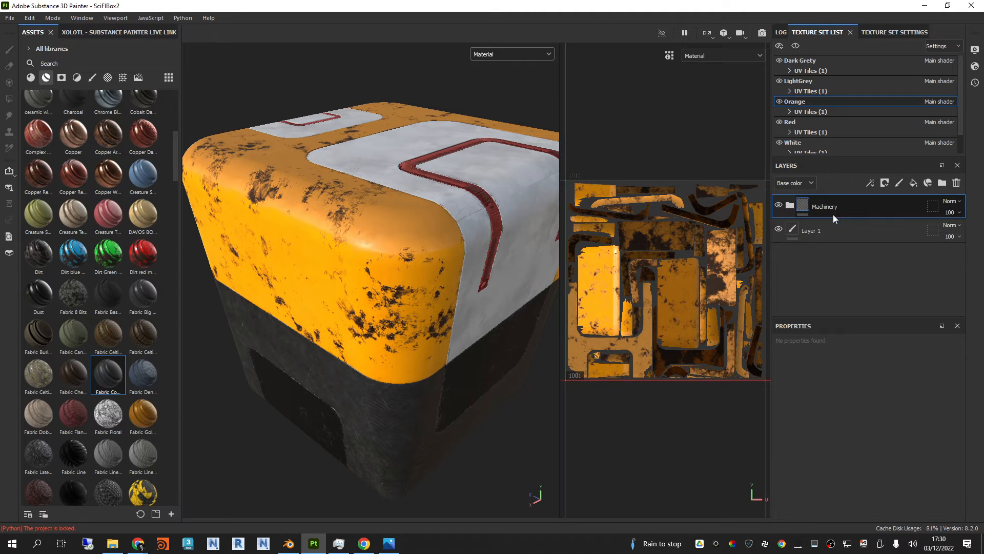
left_click(898, 182)
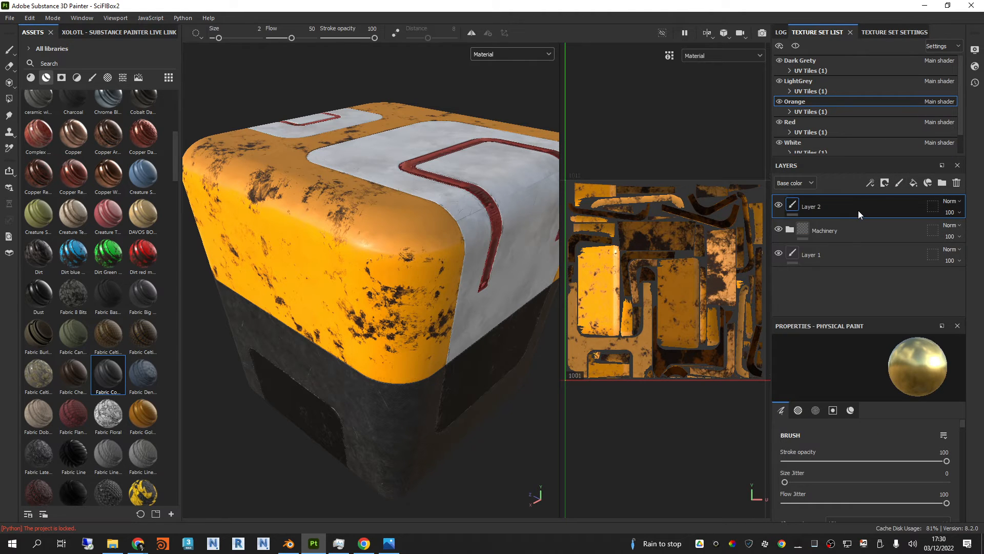
left_click(871, 184)
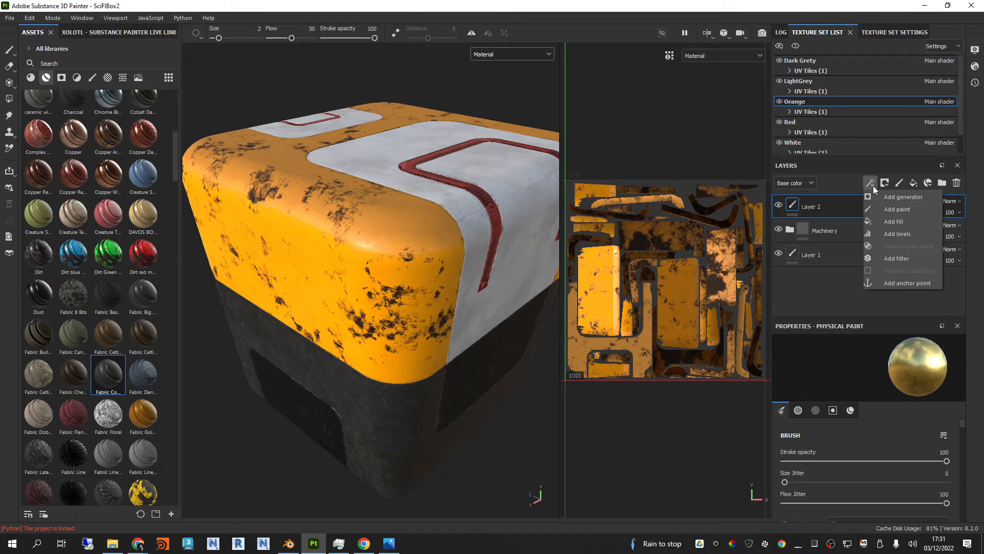
left_click(892, 198)
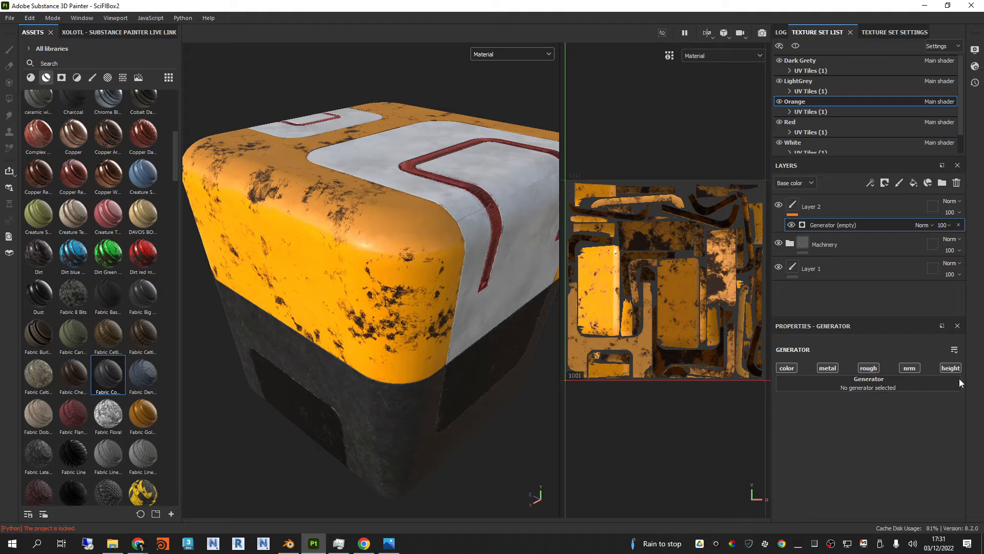
Step: Assign the Position generator to the Orange set's new layer and limit it to the color channel
left_click(896, 387)
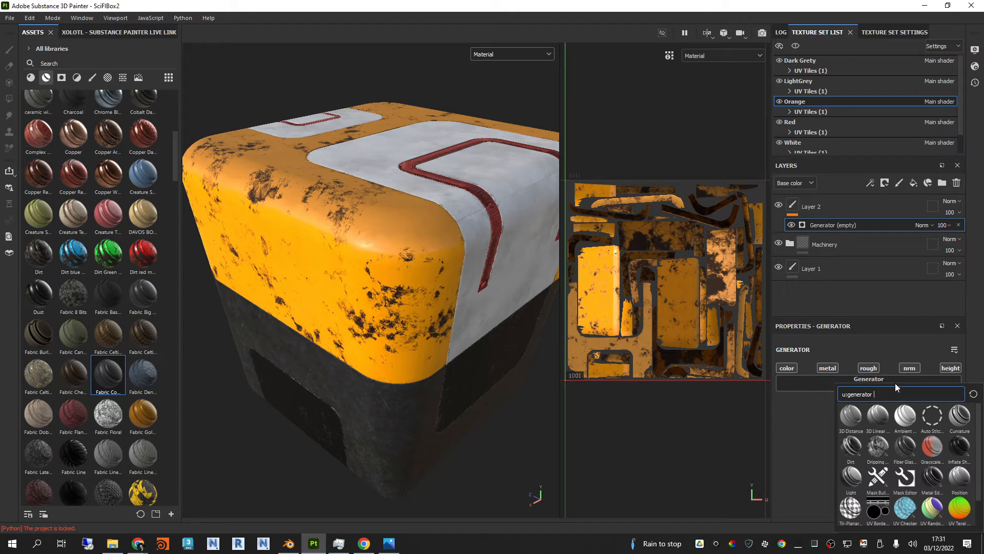
left_click(956, 482)
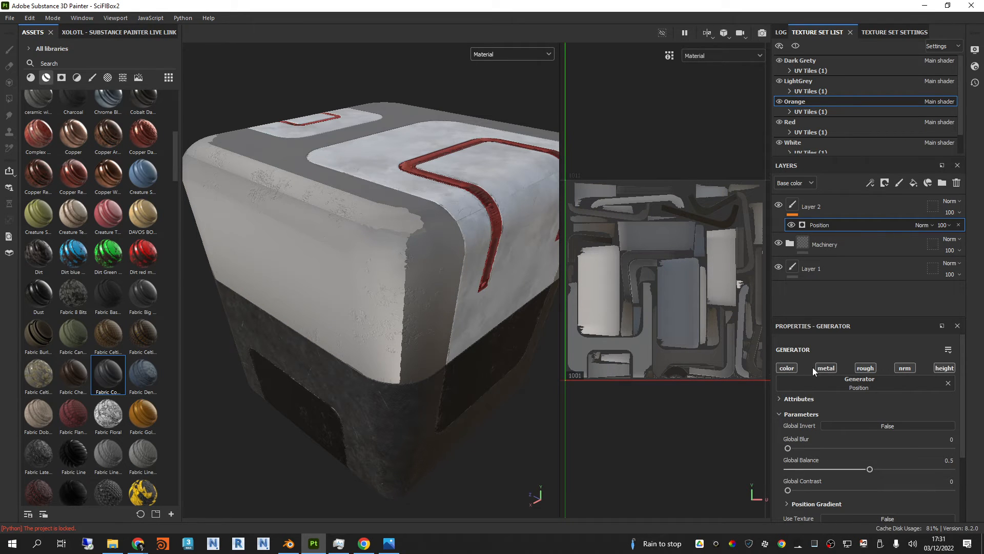
left_click(911, 369)
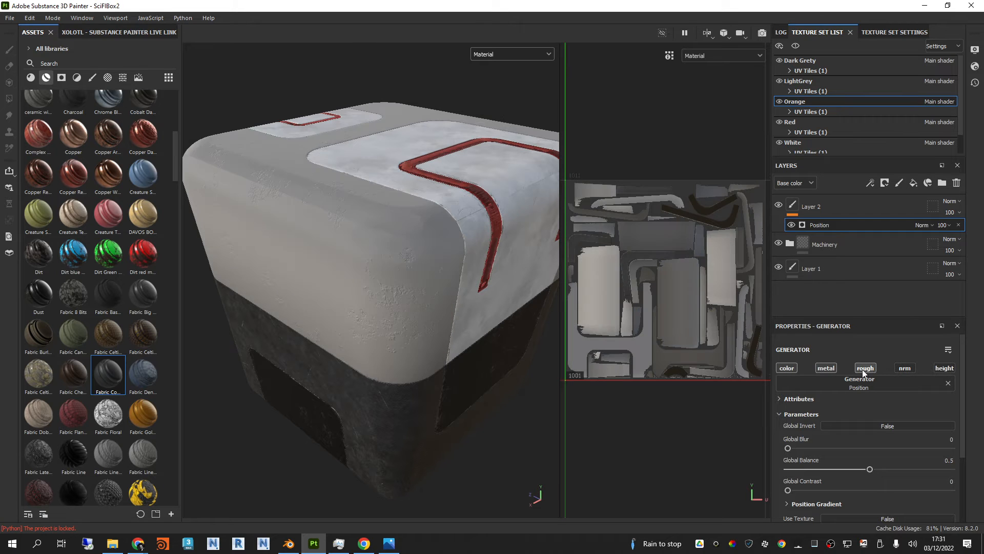
left_click(866, 369)
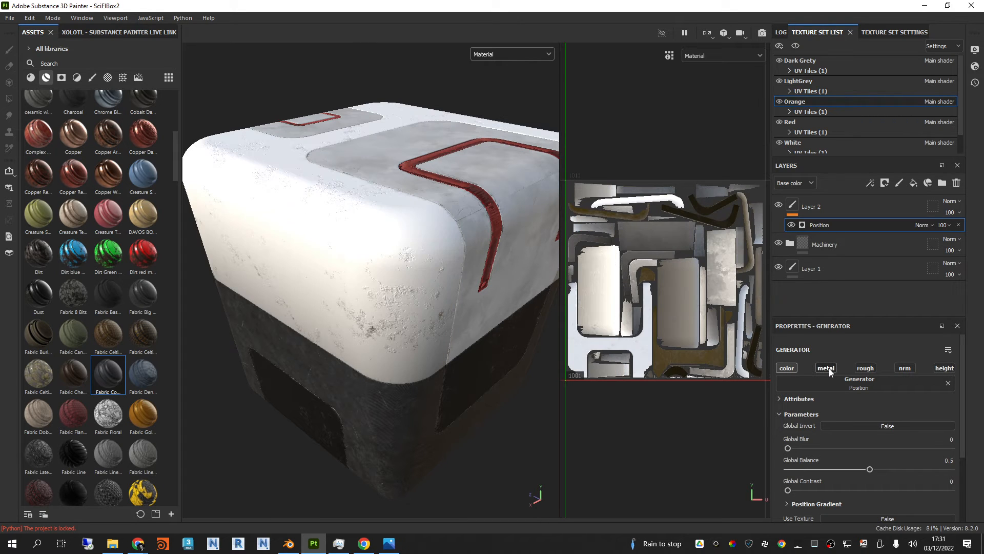
left_click(787, 368)
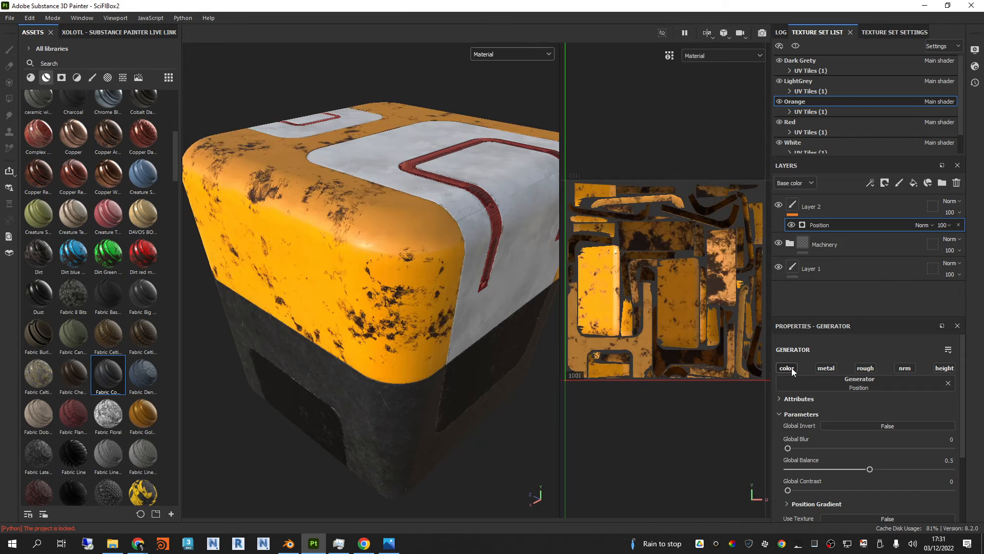
left_click(789, 369)
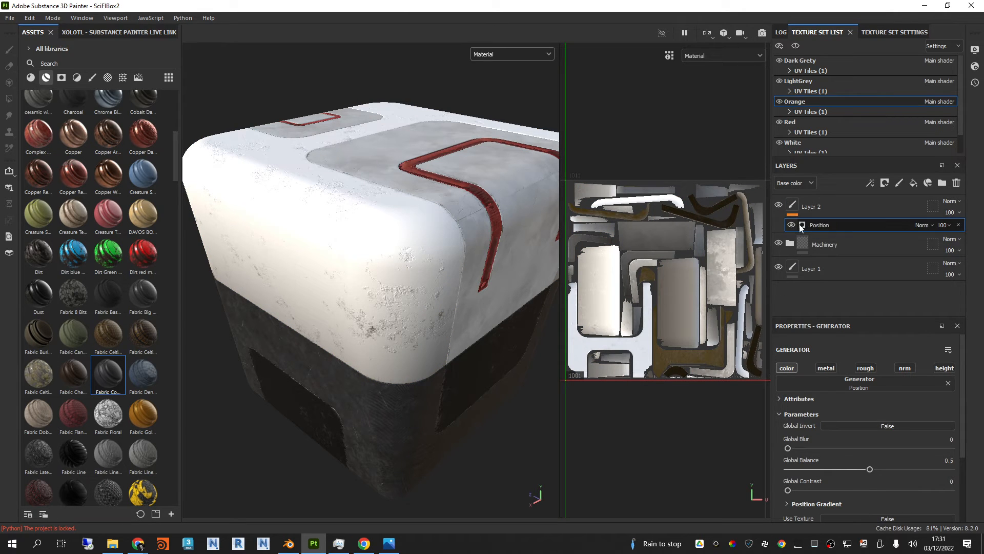
Step: Set the global balance of the Position generator on the Orange set's Layer 2 to 0.2
scroll(383, 238, "down", 2)
scroll(386, 239, "up", 1)
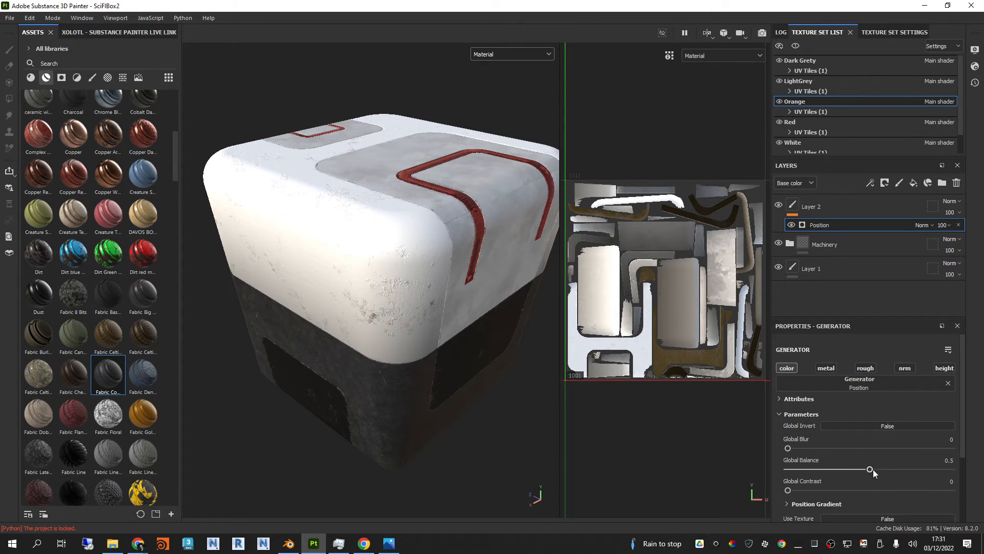
left_click_drag(872, 469, 902, 470)
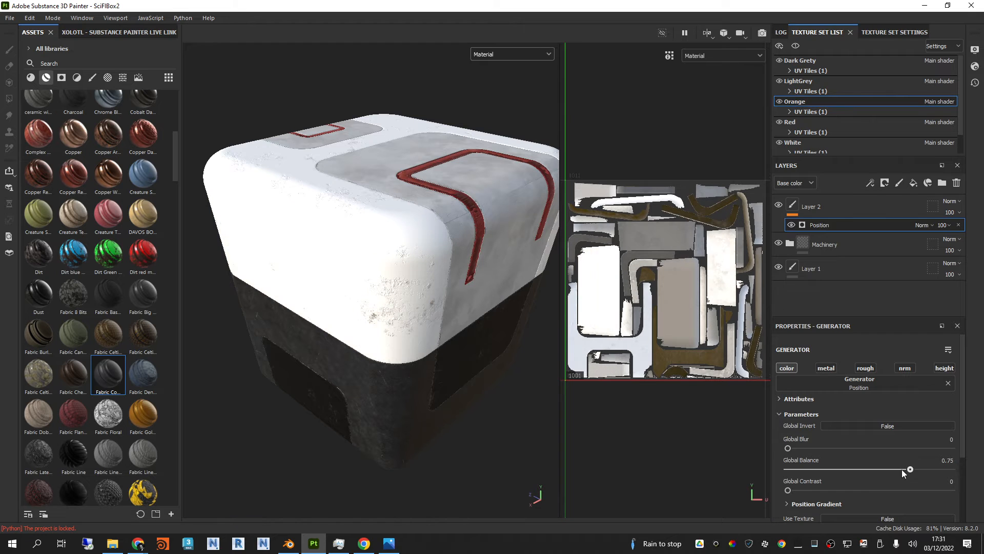
left_click_drag(838, 466, 822, 472)
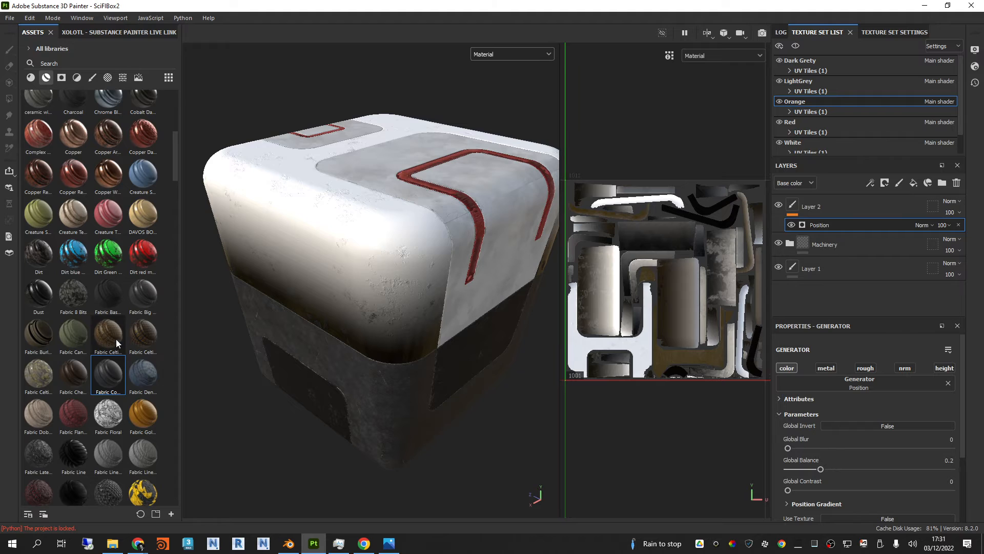
Step: Compare the box with the orange corner in the SciFiBox1.jpg reference picture
scroll(116, 339, "up", 5)
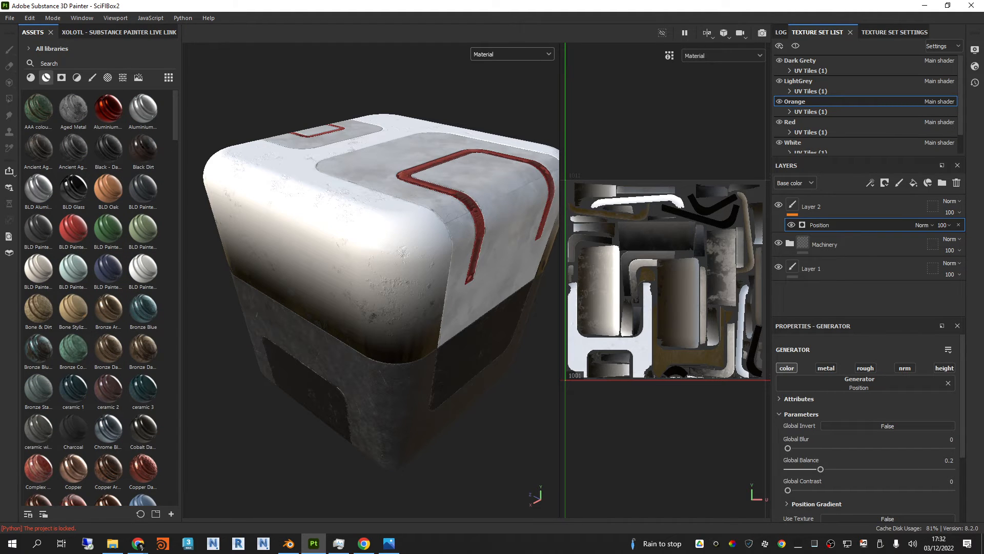
left_click_drag(983, 99, 446, 99)
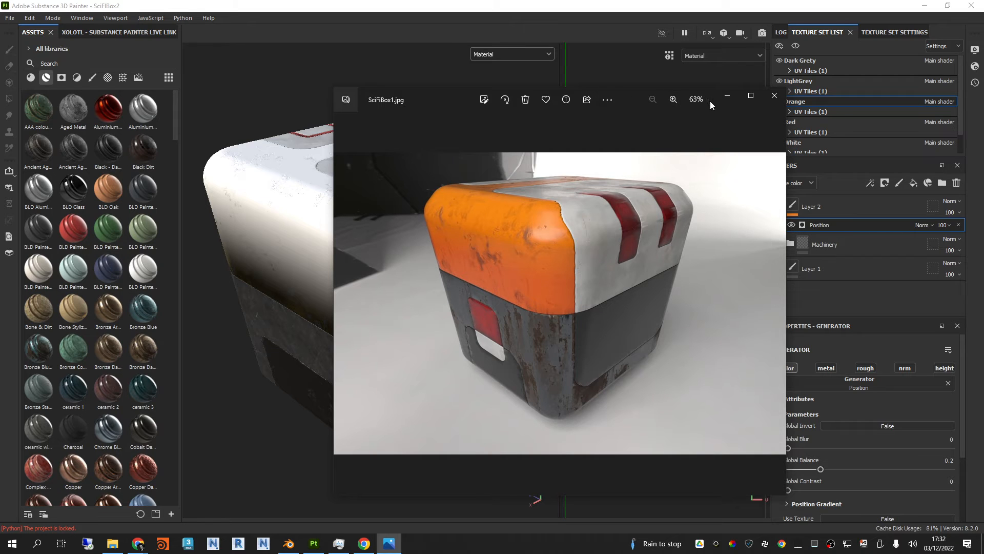
left_click_drag(451, 102, 983, 107)
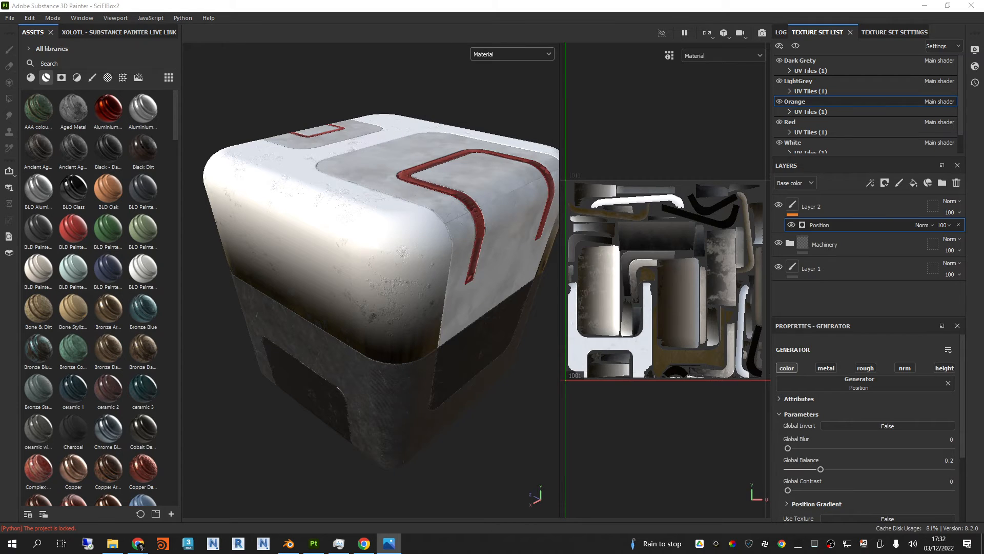
Step: Copy the Orange set's Machinery folder and paste the duplicate above Layer 2
left_click(846, 251)
right_click(849, 244)
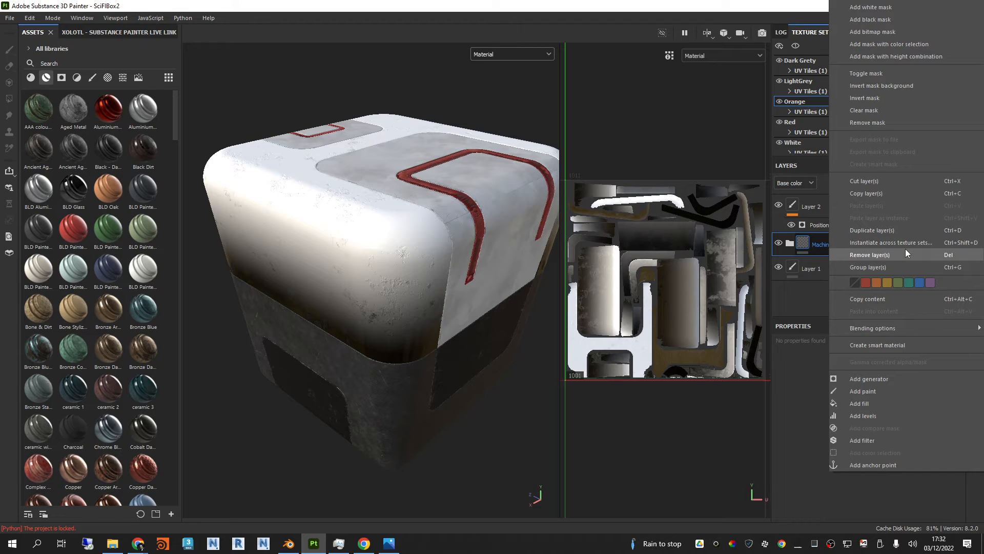
left_click(880, 193)
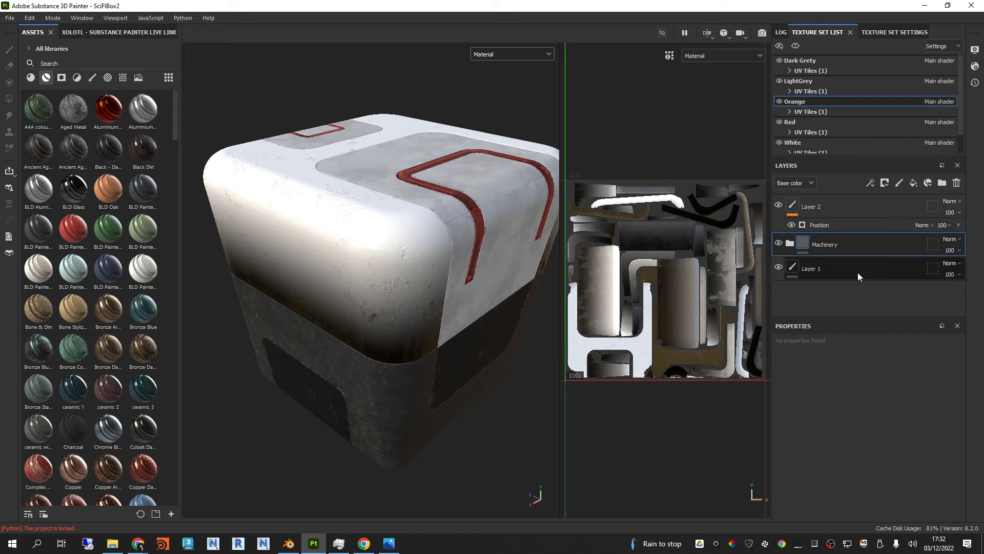
left_click(852, 211)
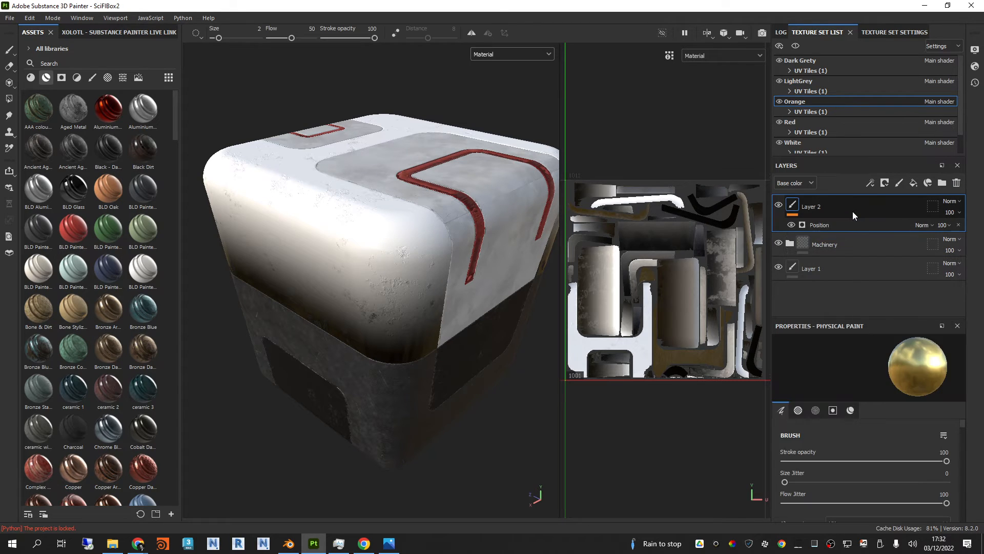
key("ctrl+v")
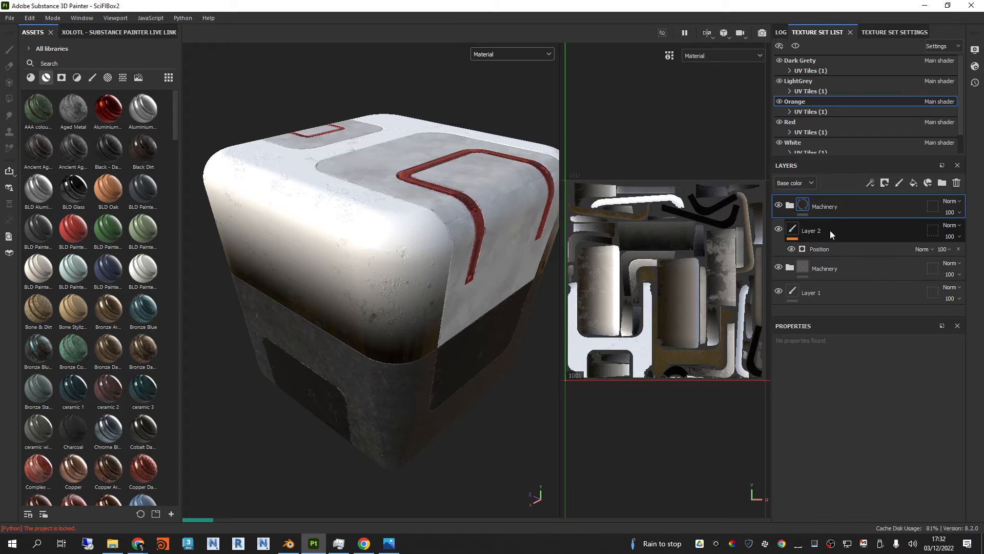
Step: Copy the Position generator from Layer 2 onto the upper Machinery folder and delete Layer 2
left_click(817, 230)
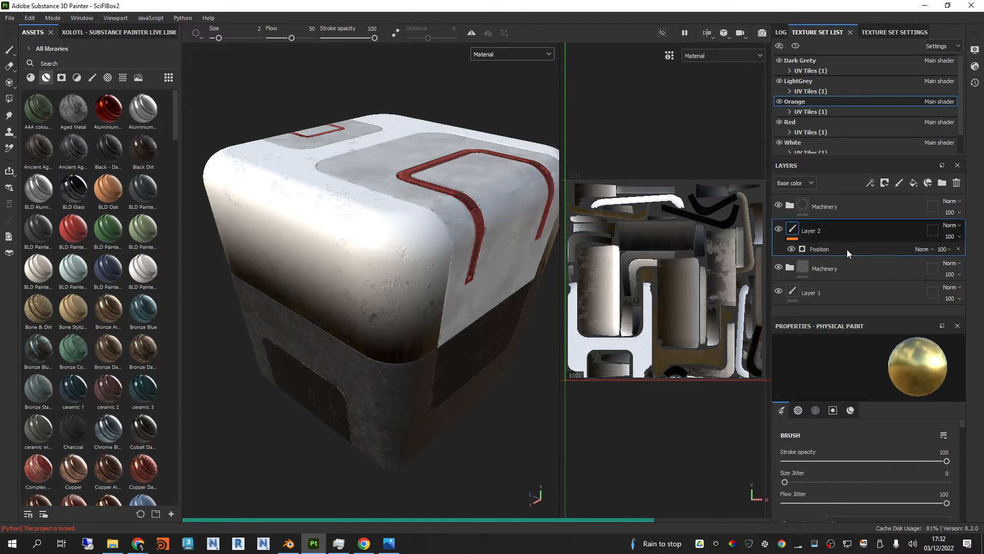
left_click_drag(835, 251, 804, 215)
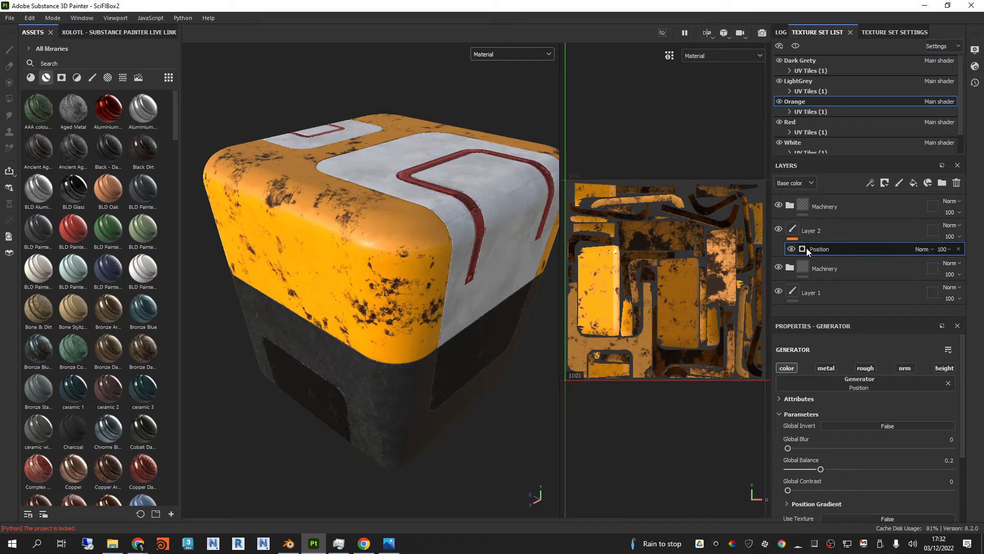
right_click(830, 214)
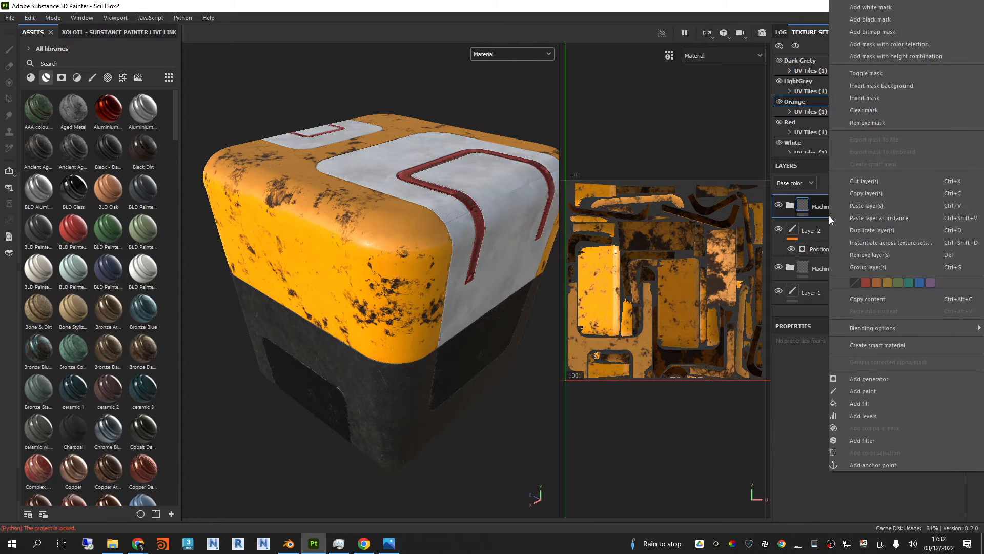
left_click(814, 247)
right_click(824, 249)
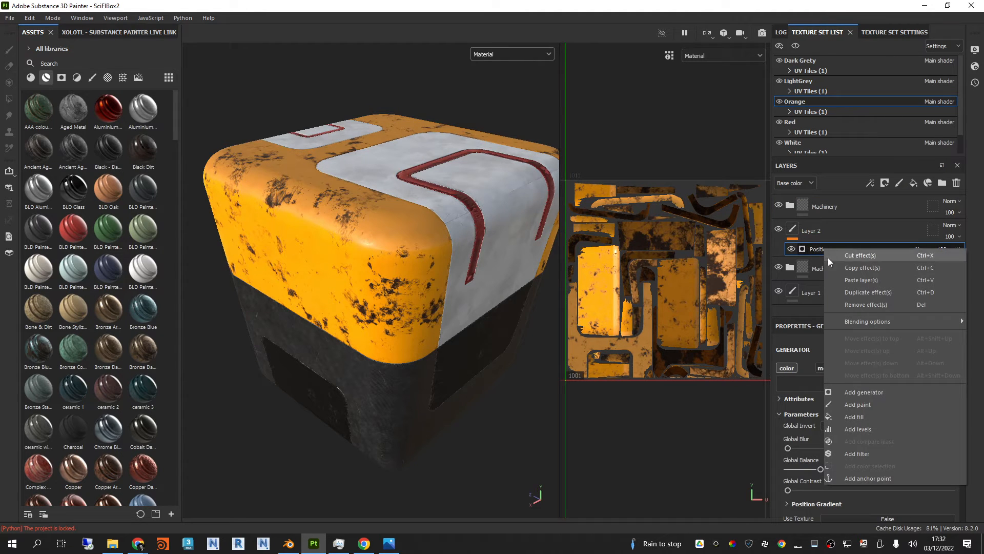
left_click(866, 268)
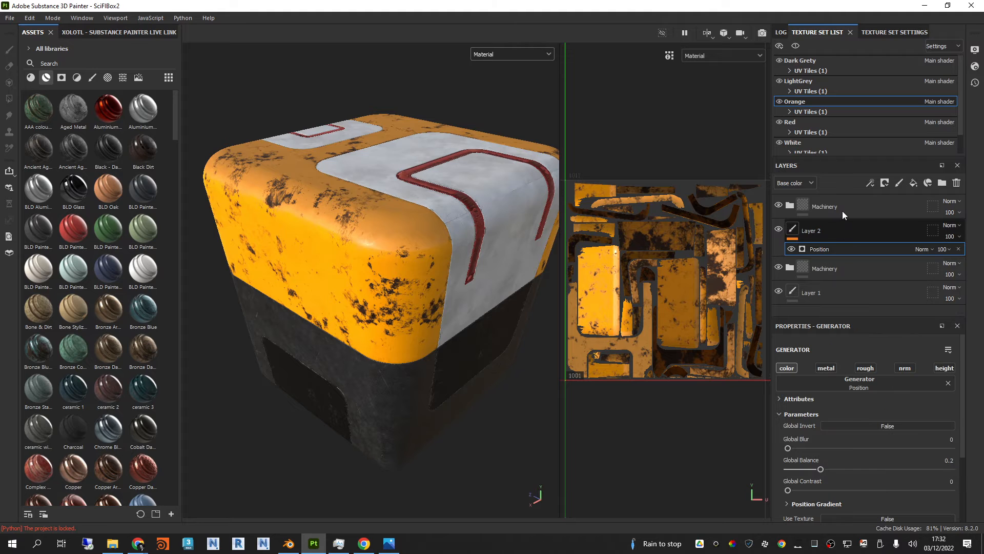
left_click(842, 212)
right_click(841, 208)
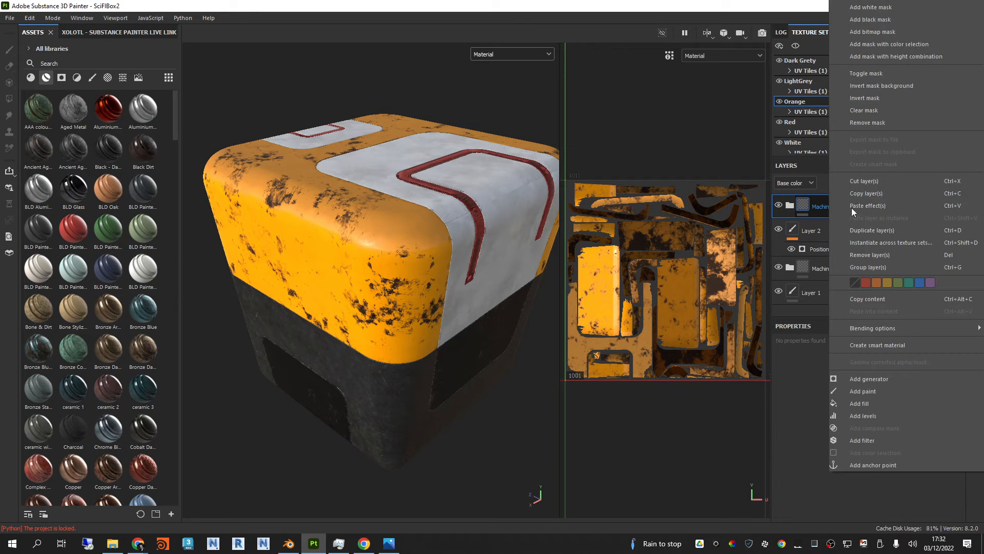
left_click(879, 205)
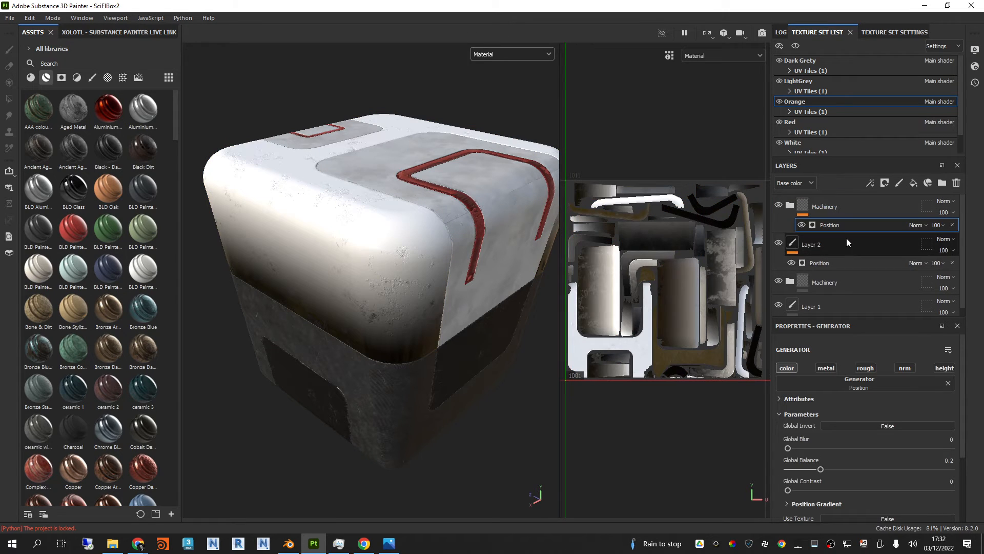
left_click(846, 242)
key("Delete")
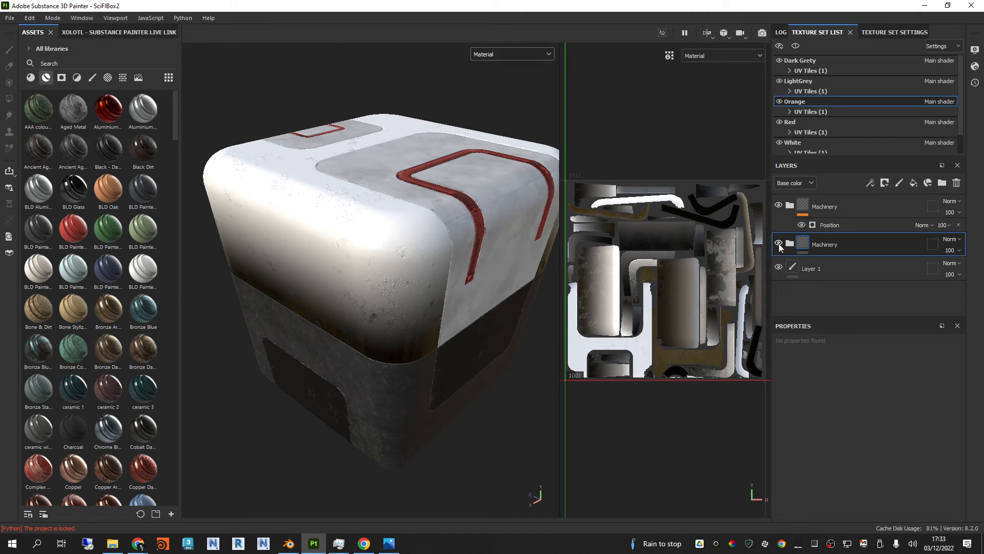
Step: Hide the upper Machinery folder and set the base color of the lower Machinery folder's Metal Base layer to orange F76600
left_click(779, 206)
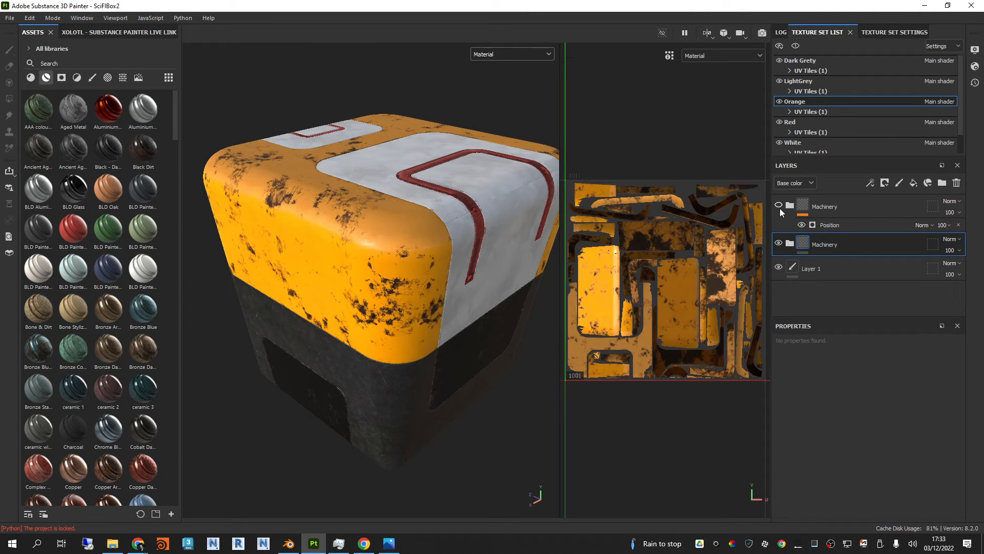
left_click(789, 245)
scroll(831, 278, "down", 1)
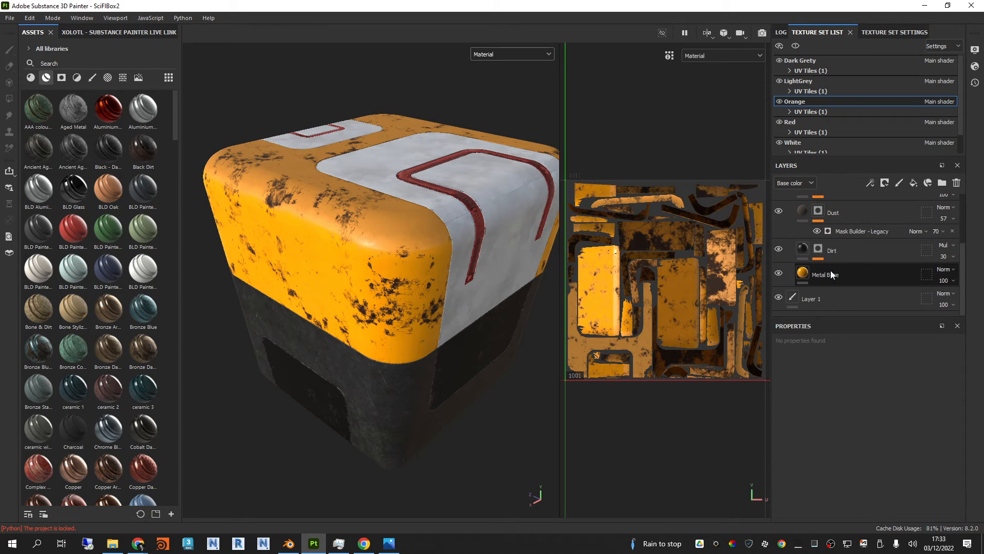
left_click(831, 275)
left_click(864, 505)
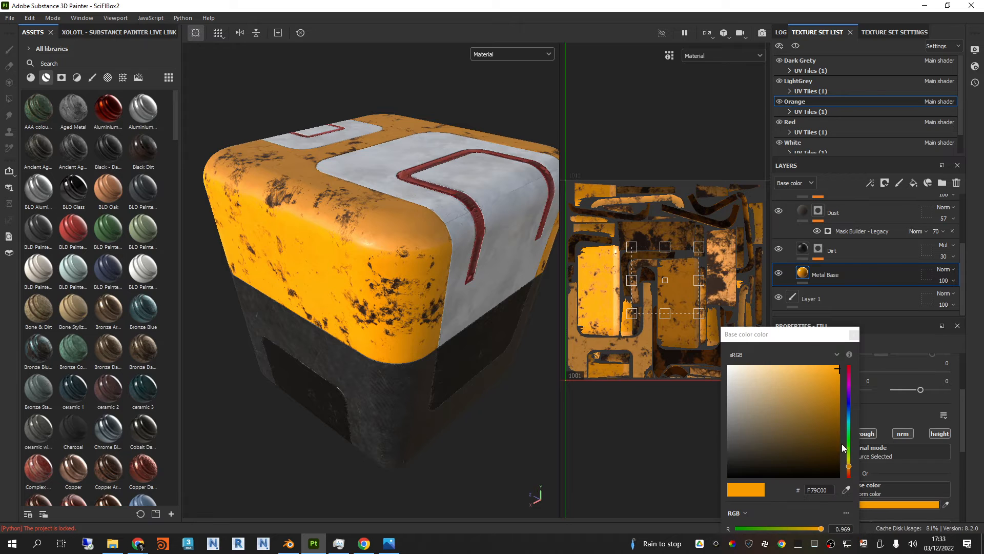
left_click_drag(852, 472, 853, 474)
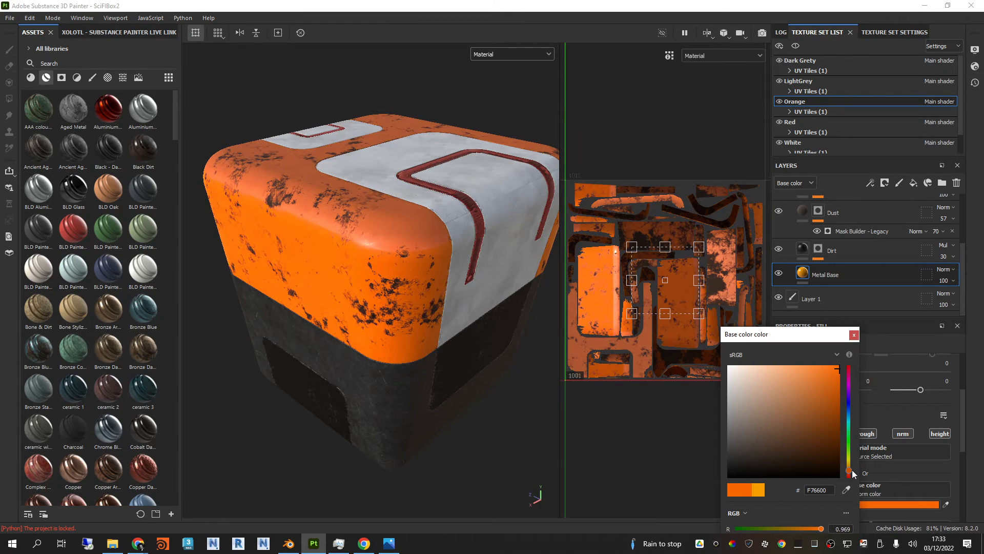
left_click(854, 335)
scroll(846, 251, "up", 2)
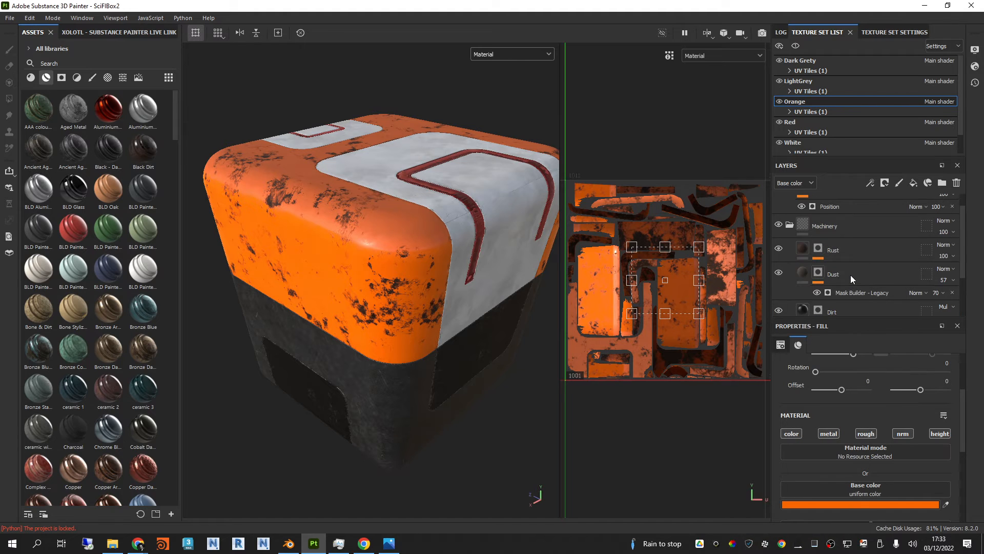
left_click(795, 231)
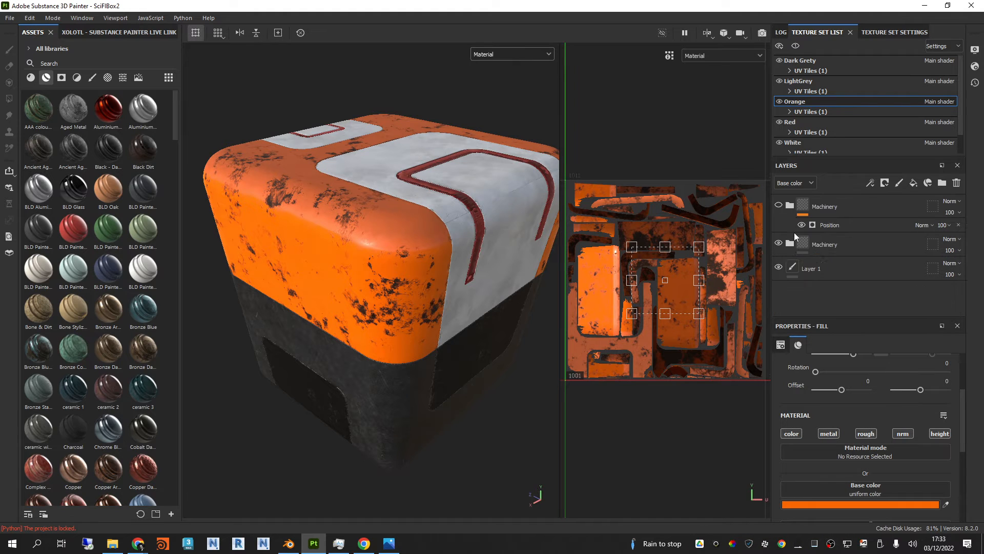
Step: Show the upper Machinery folder again and try out base color blending modes on it, settling on Soft light
left_click(780, 205)
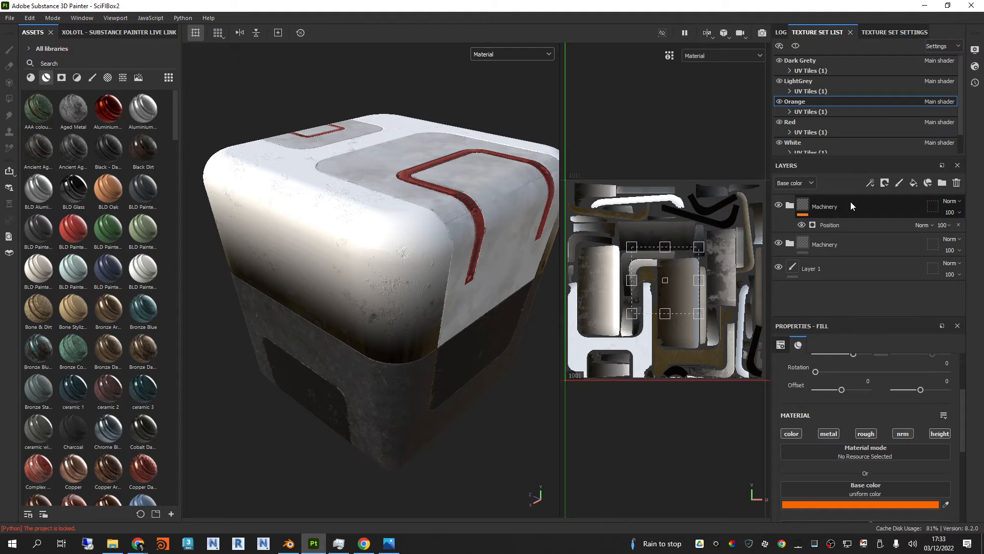
left_click(953, 202)
left_click(951, 210)
key("Down")
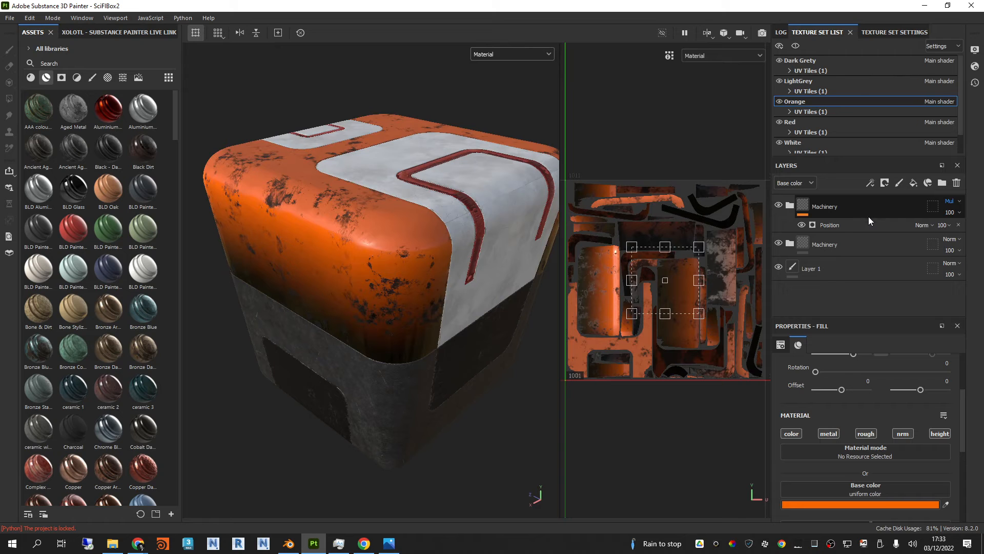
key("Down")
key("Down")
key("Down")
key("Down")
key("Down")
key("Down")
key("Down")
key("Down")
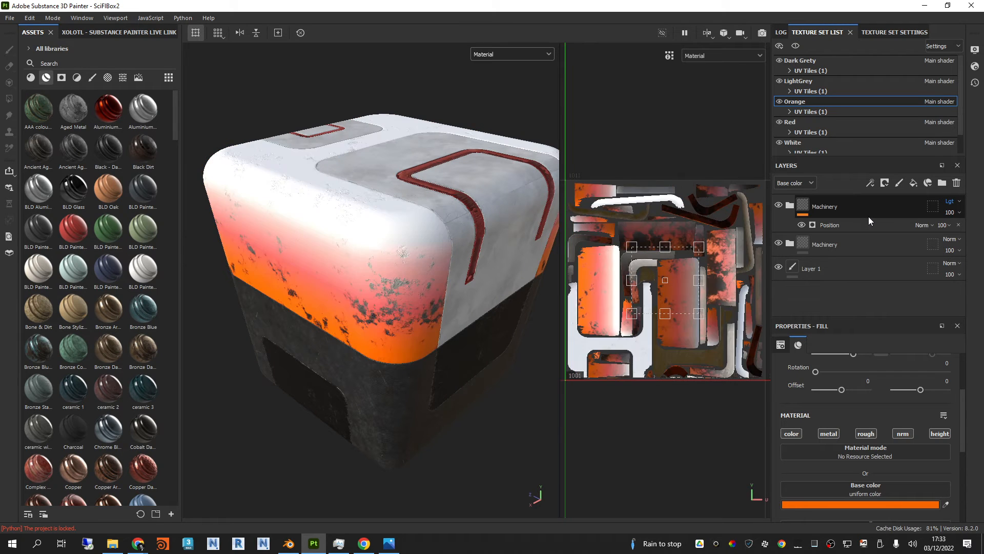
key("Down")
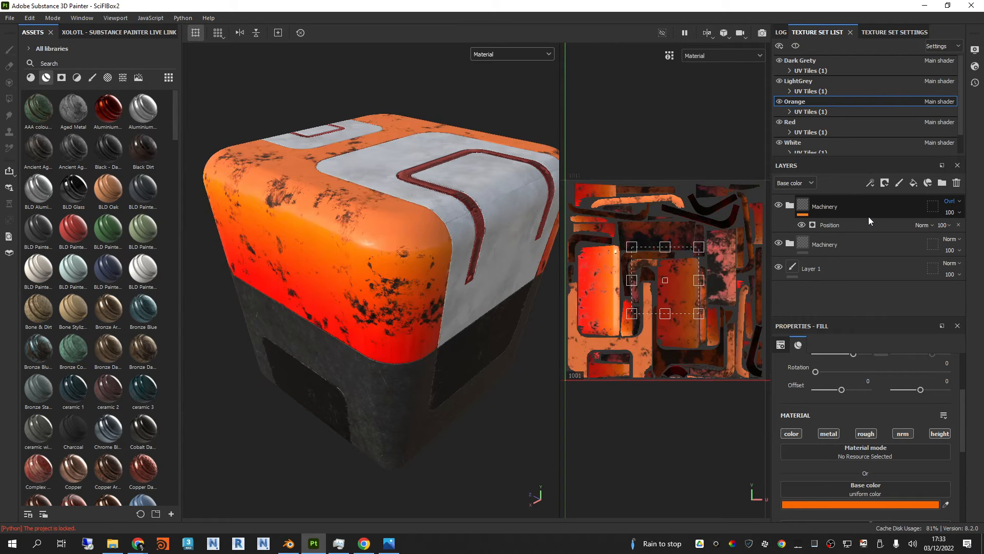
key("Down")
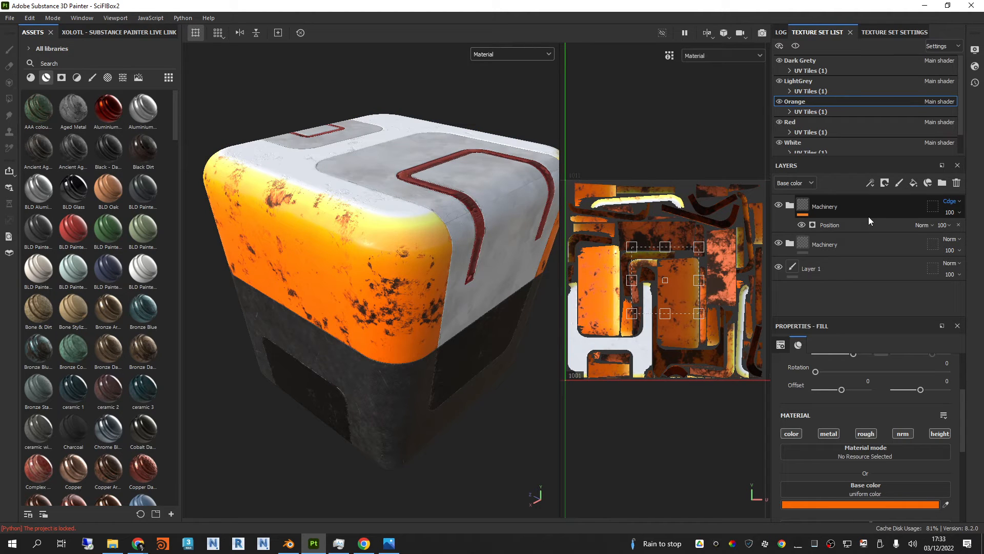
key("Up")
key("Down")
key("Down")
key("Down")
key("Down")
key("Down")
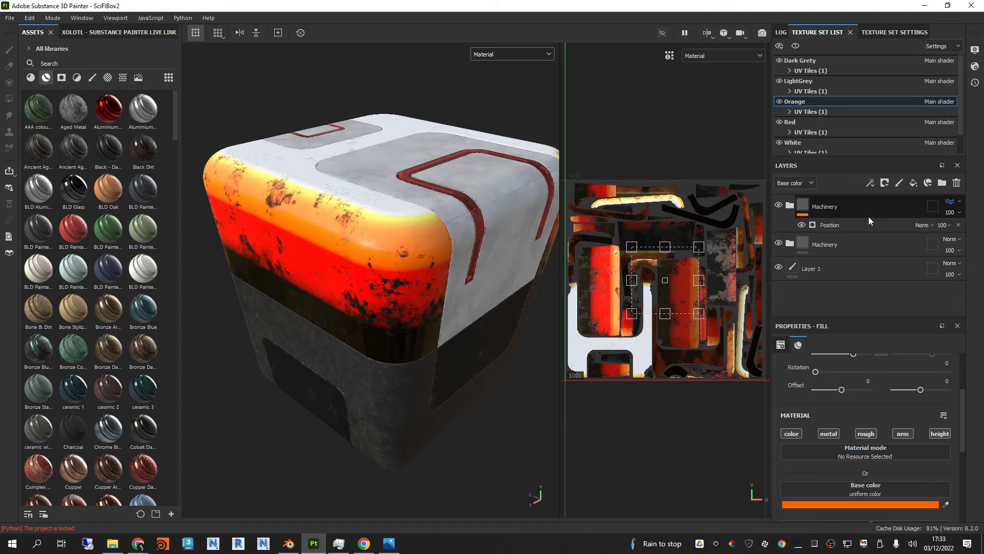
key("Down")
key("Down")
key("Down")
key("Down")
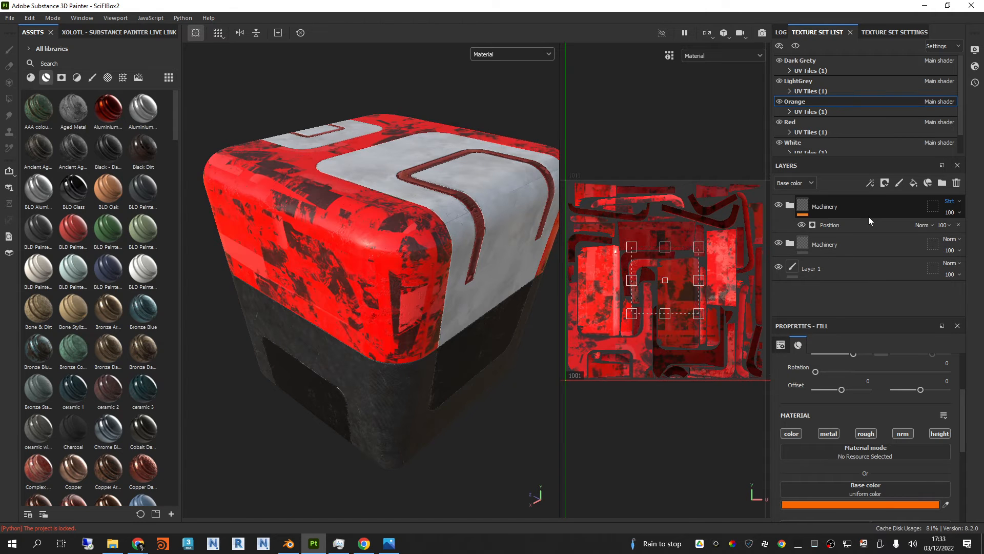
key("Down")
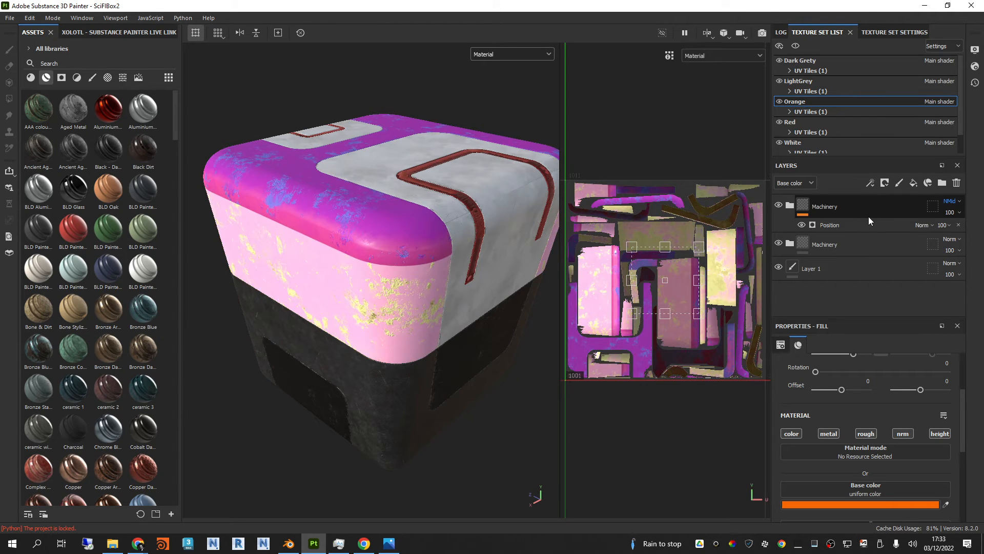
key("Down")
key("Down")
key("Down")
key("Down")
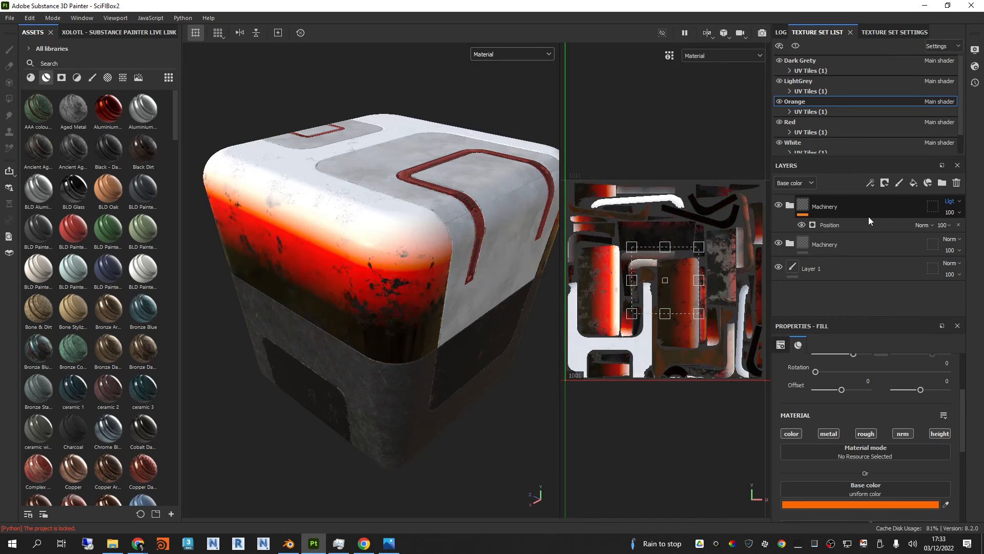
key("Down")
key("Down")
key("Down")
key("Down")
key("Down")
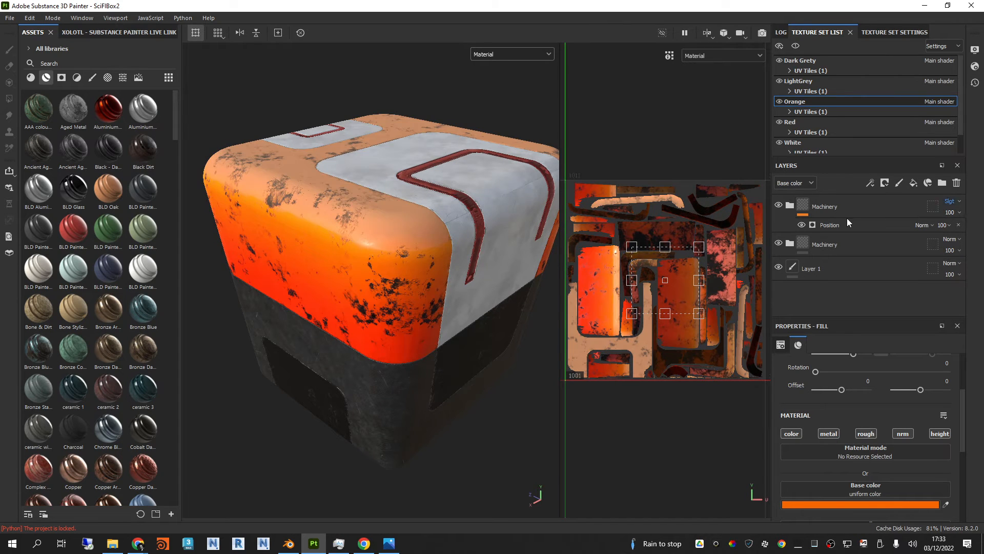
left_click_drag(448, 266, 476, 293, "alt")
left_click_drag(329, 199, 448, 269, "alt")
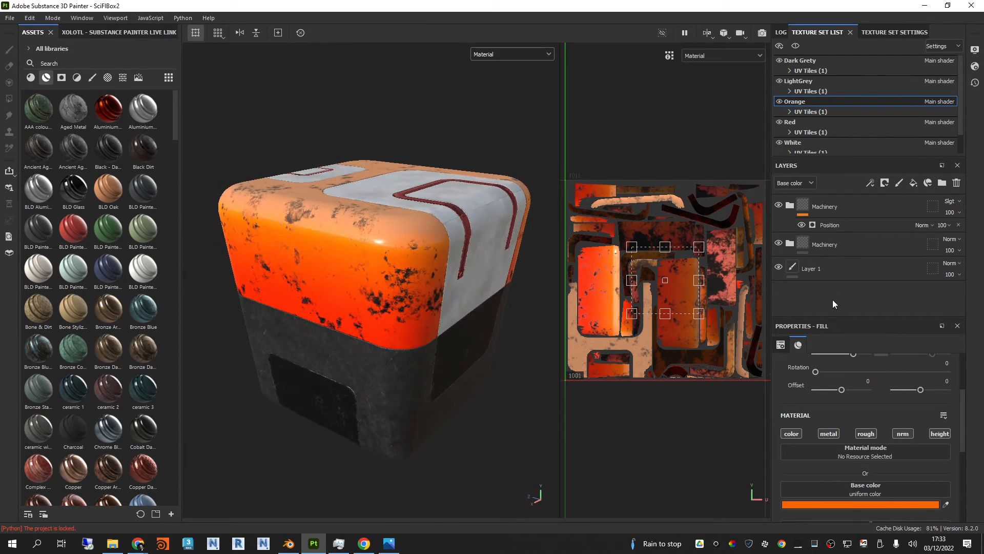
Step: Compare the box with the upper Machinery folder toggled off and on, and with its Dust and Rust layers hidden, restoring their visibility
left_click(778, 205)
left_click(778, 205)
mouse_move(437, 233)
left_mouse_down("alt")
mouse_move(479, 248)
mouse_move(477, 281)
mouse_move(439, 240)
left_mouse_up("alt")
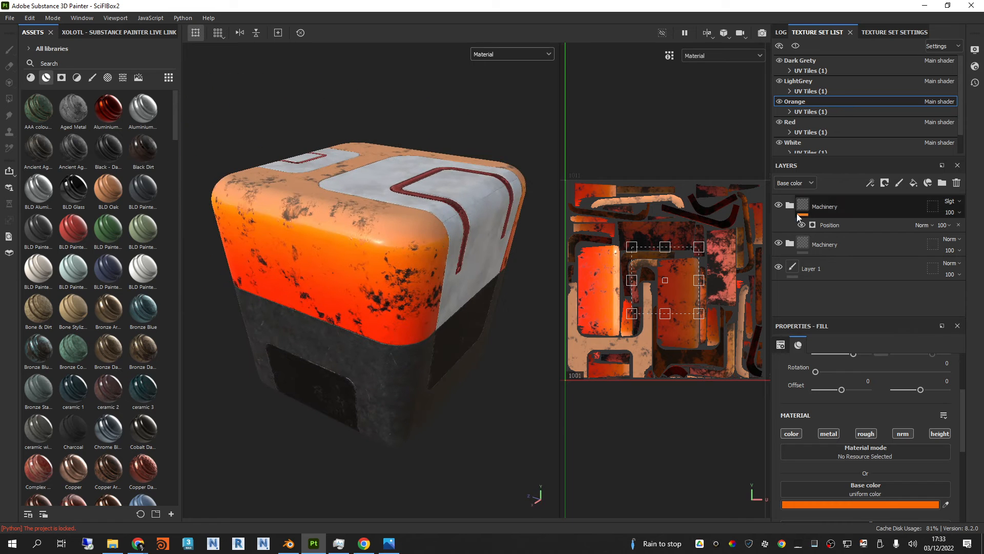
left_click(790, 206)
left_click(779, 266)
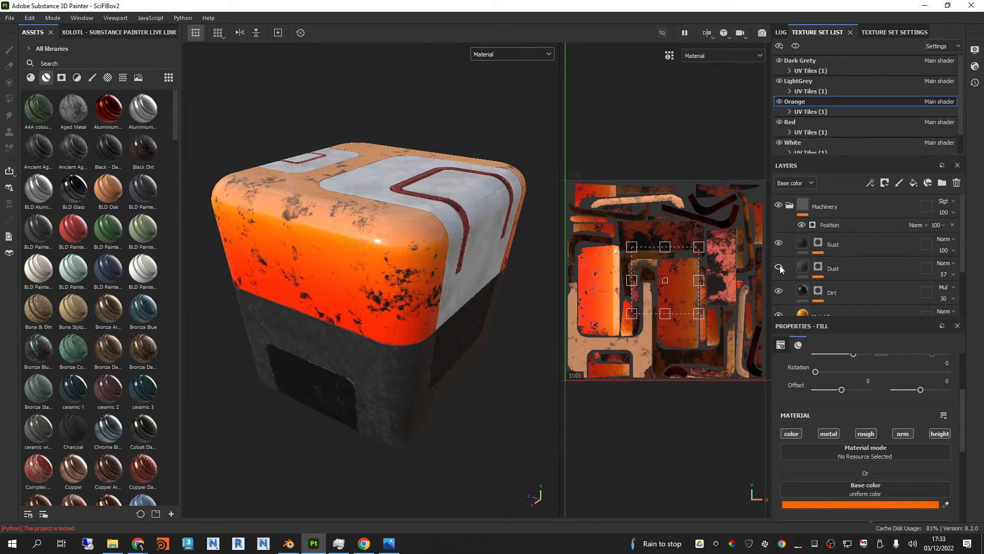
left_click(778, 244)
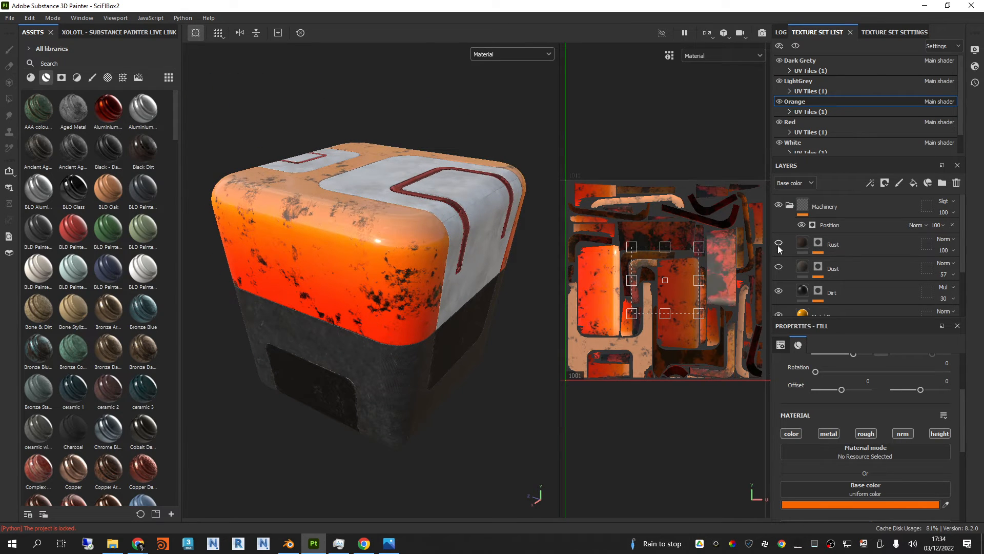
left_click(777, 244)
left_click(778, 266)
left_click(789, 205)
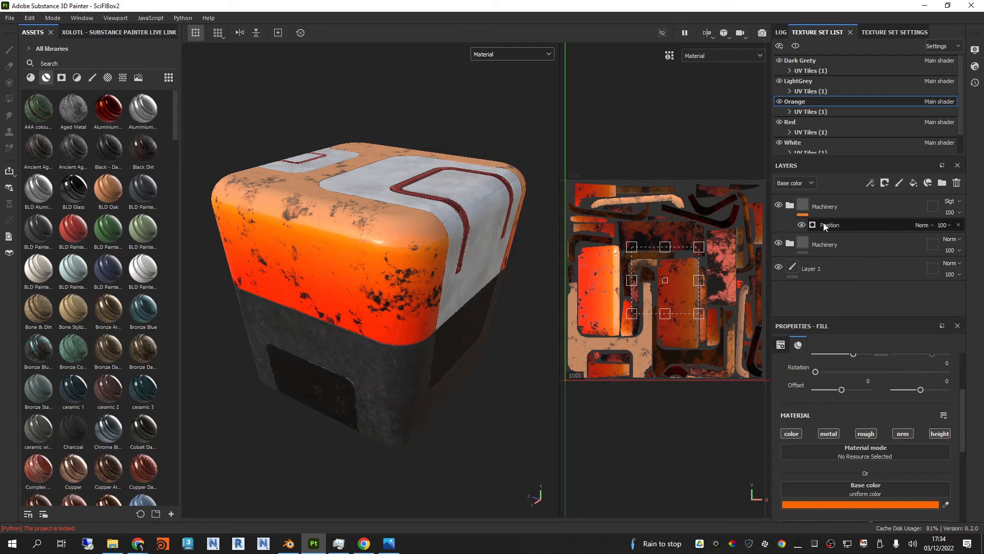
Step: Try enabling the metal, rough, nrm and height channels on the upper Machinery folder's Position generator, returning to color only
left_click(843, 223)
left_click_drag(400, 280, 398, 256, "alt")
left_click(836, 368)
left_click(868, 368)
left_click(904, 368)
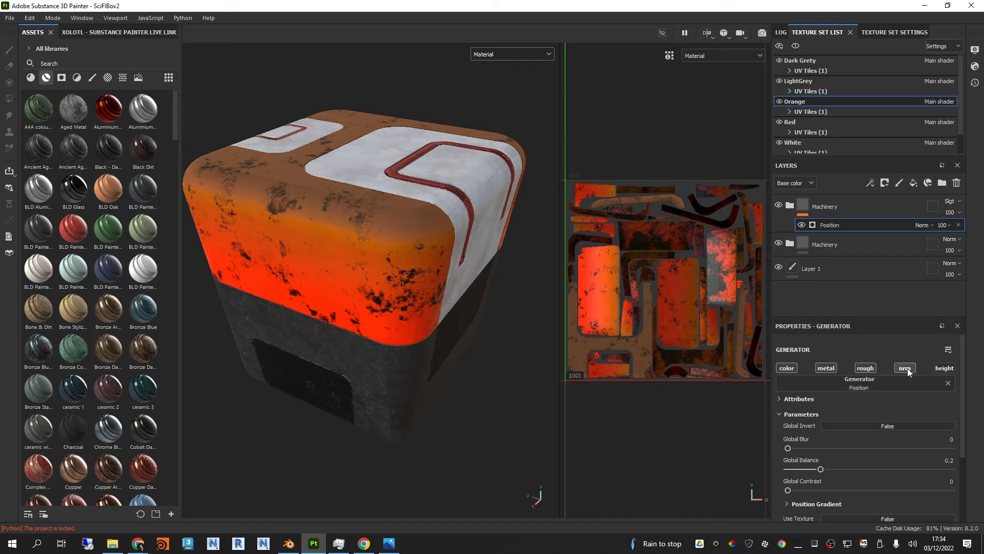
left_click(950, 369)
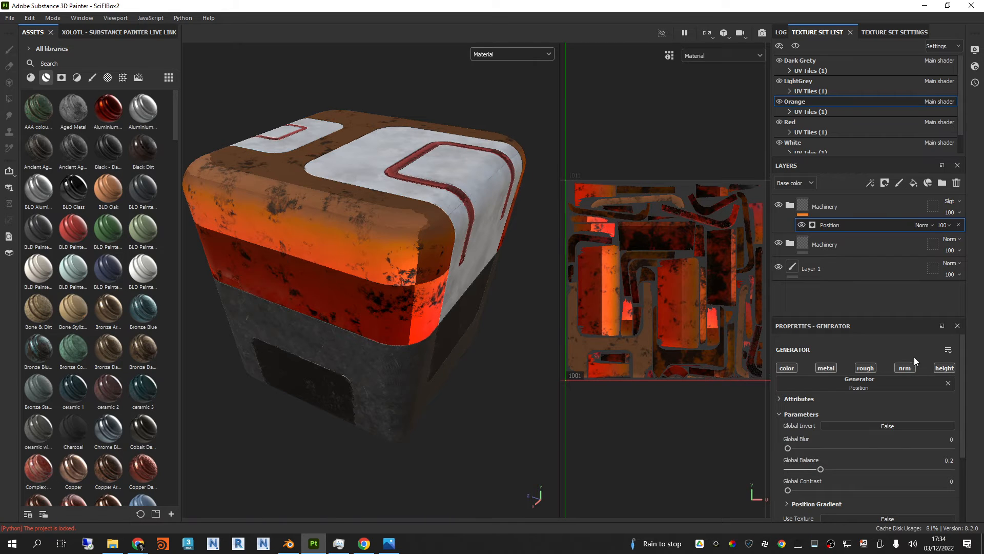
left_click(905, 369)
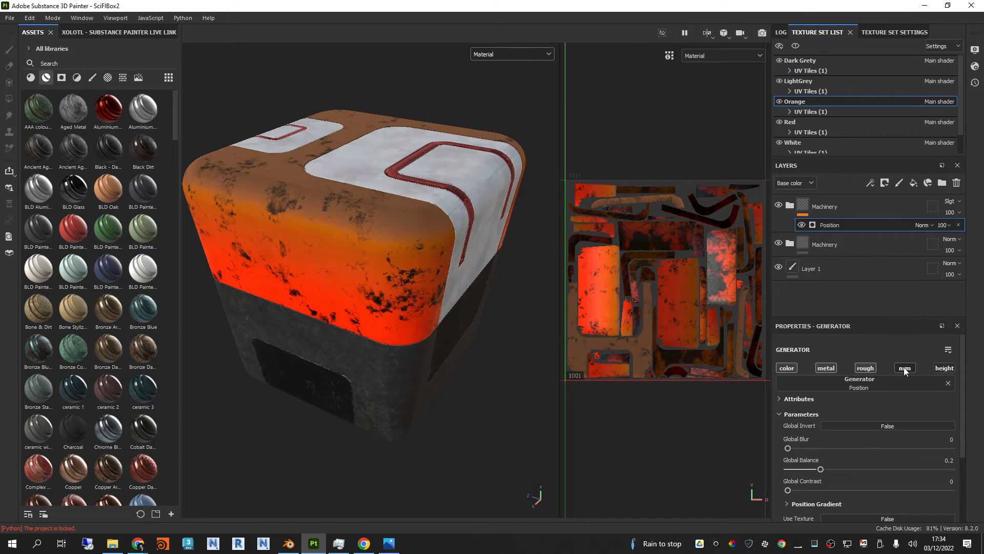
left_click(868, 368)
left_click_drag(366, 303, 401, 306, "alt")
left_click(826, 368)
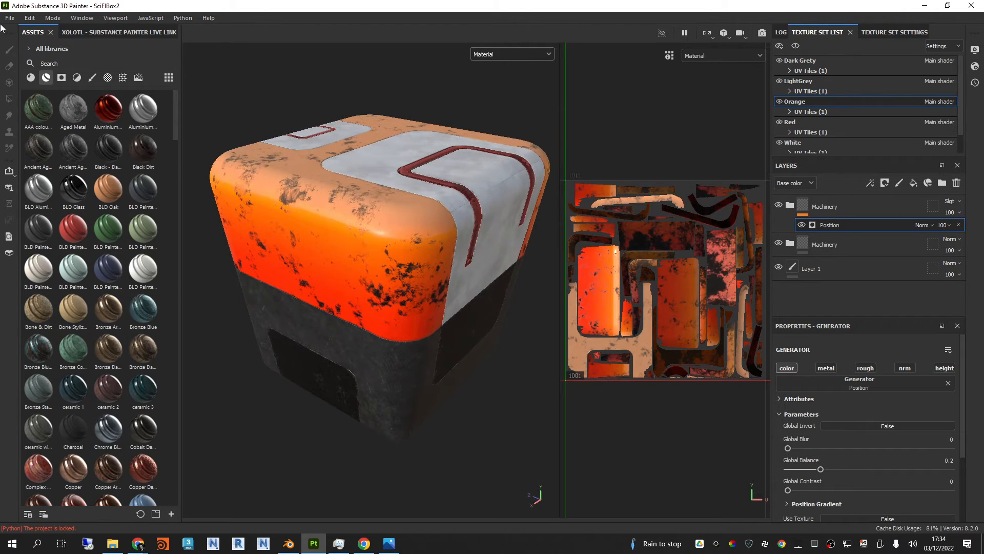
Step: Save the current project and open the recent project SciFiBox1.spp
left_click(9, 18)
left_click(16, 98)
left_click(10, 18)
mouse_move(115, 51)
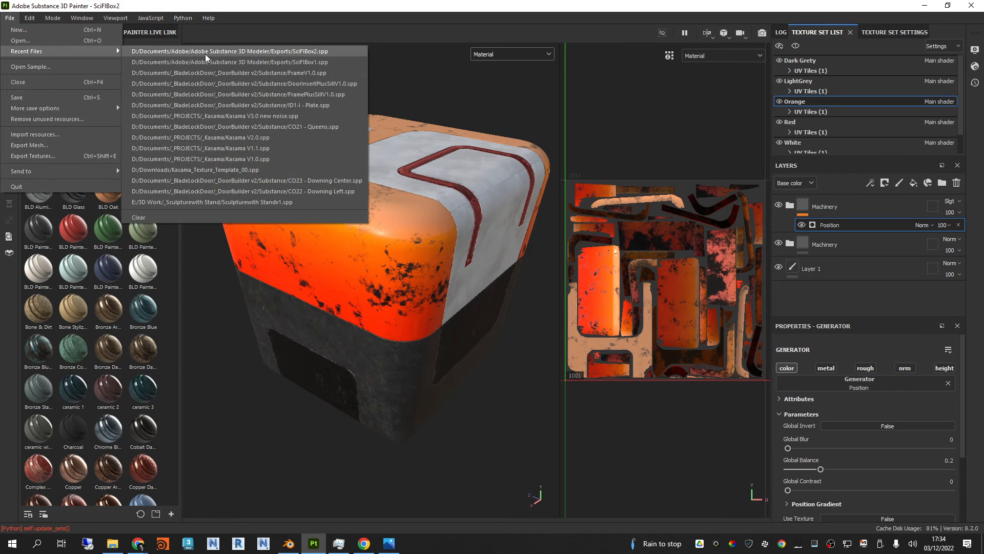
left_click(231, 57)
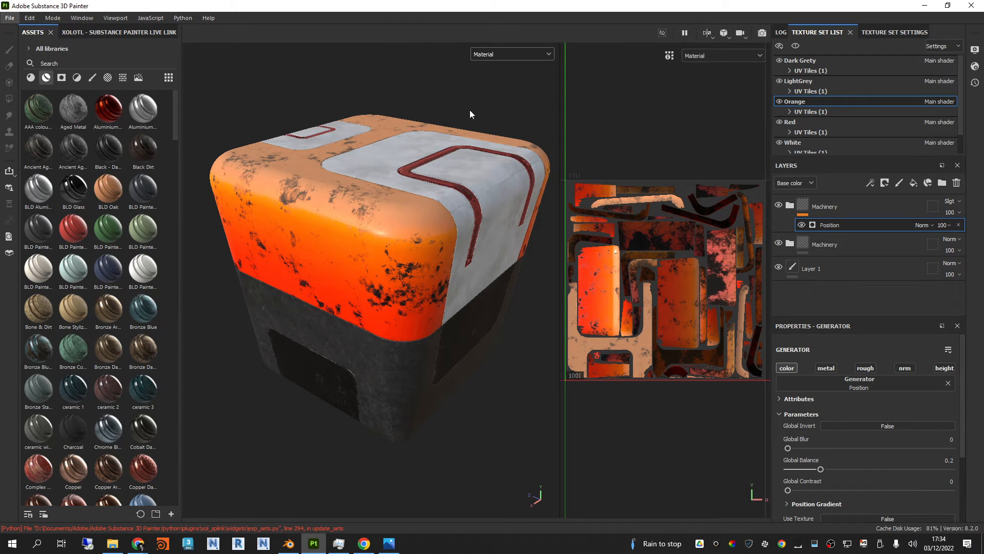
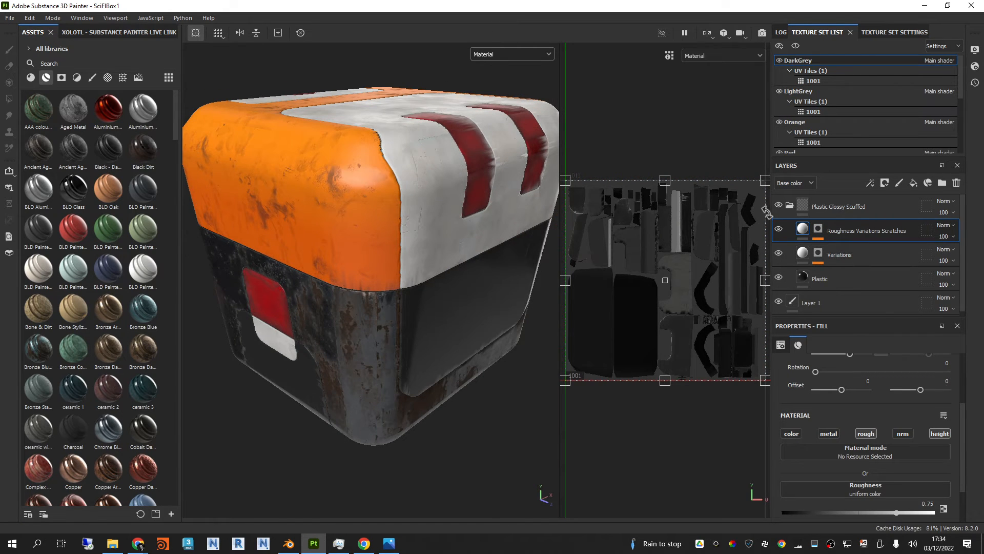
Step: Examine the layers inside the Plastic Glossy Scuffed folder and the Orange set's Plastic Glossy Stained folder, toggling the latter's visibility
left_click(791, 205)
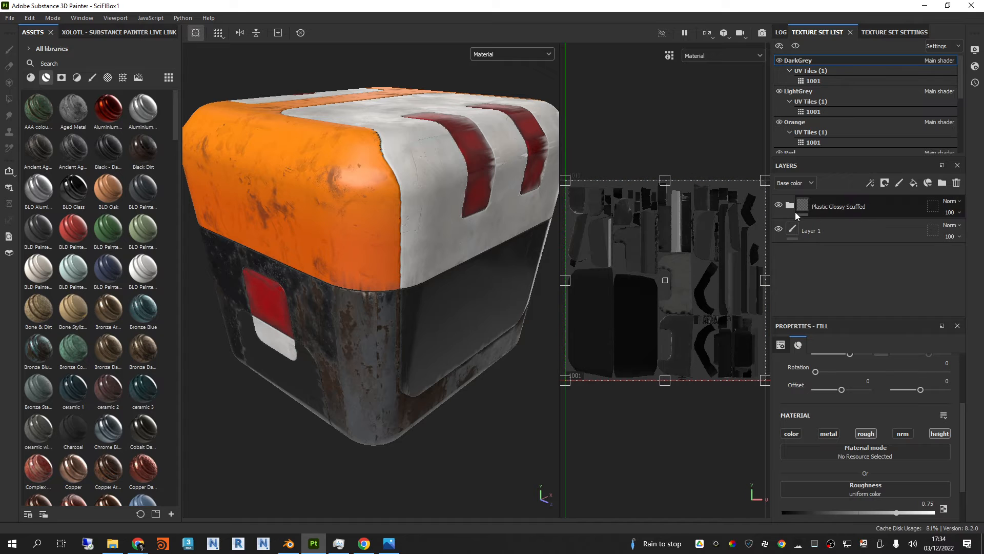
left_click(793, 207)
scroll(855, 266, "up", 1)
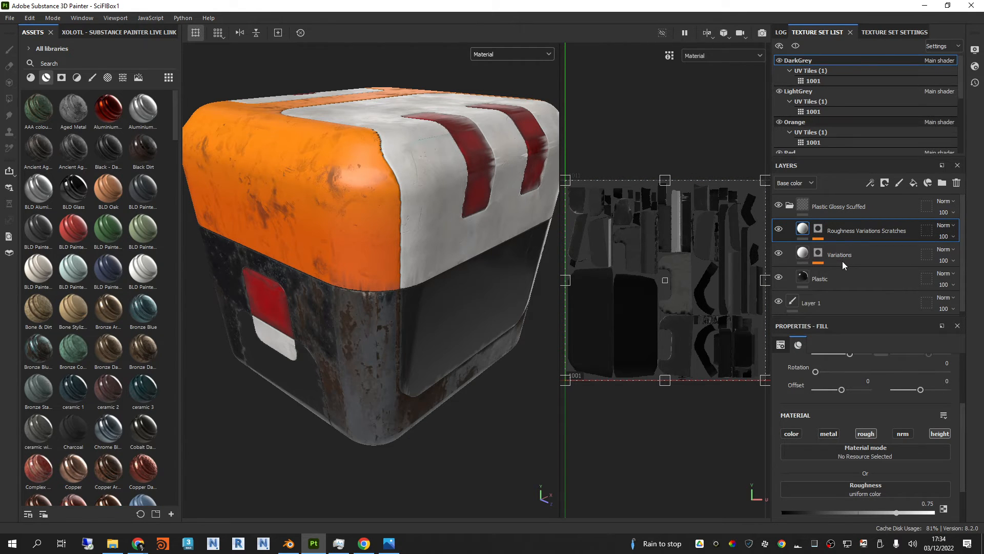
left_click(790, 230)
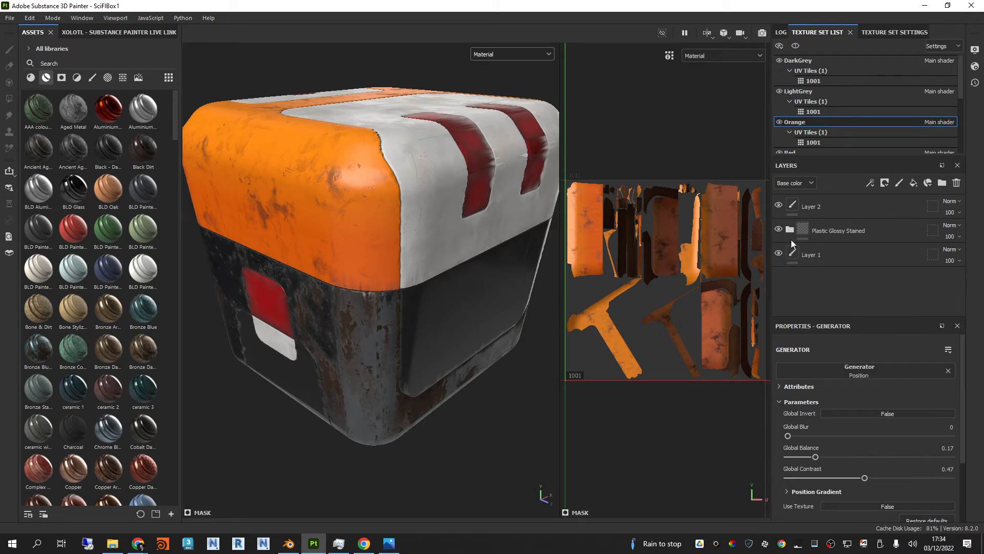
left_click(778, 229)
left_click(789, 230)
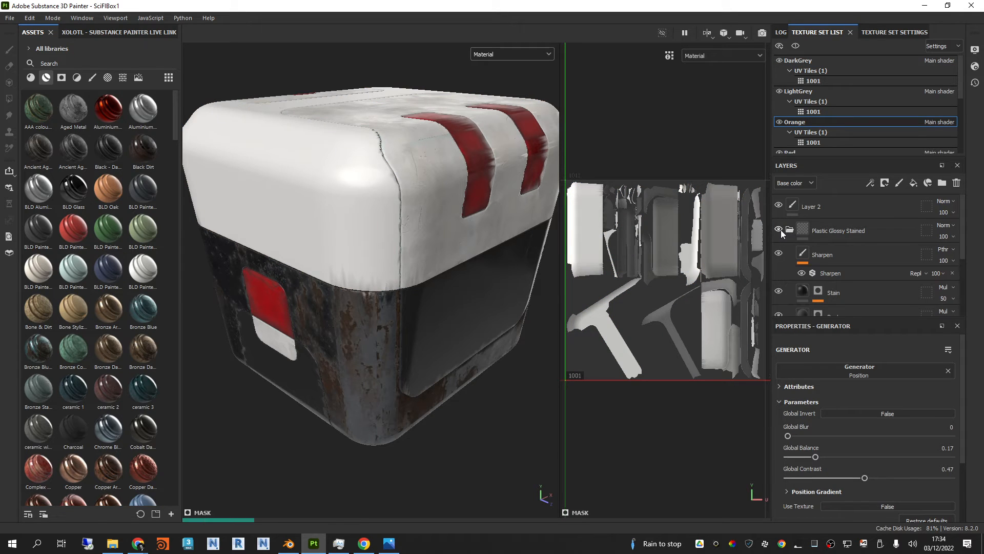
left_click(779, 230)
scroll(852, 261, "down", 2)
scroll(853, 275, "down", 1)
scroll(860, 282, "up", 1)
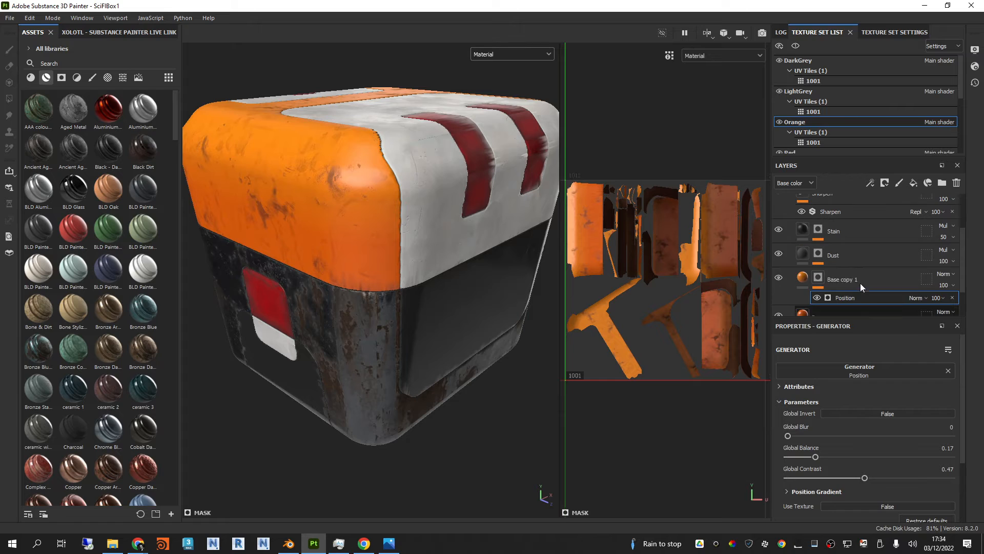
scroll(842, 305, "down", 1)
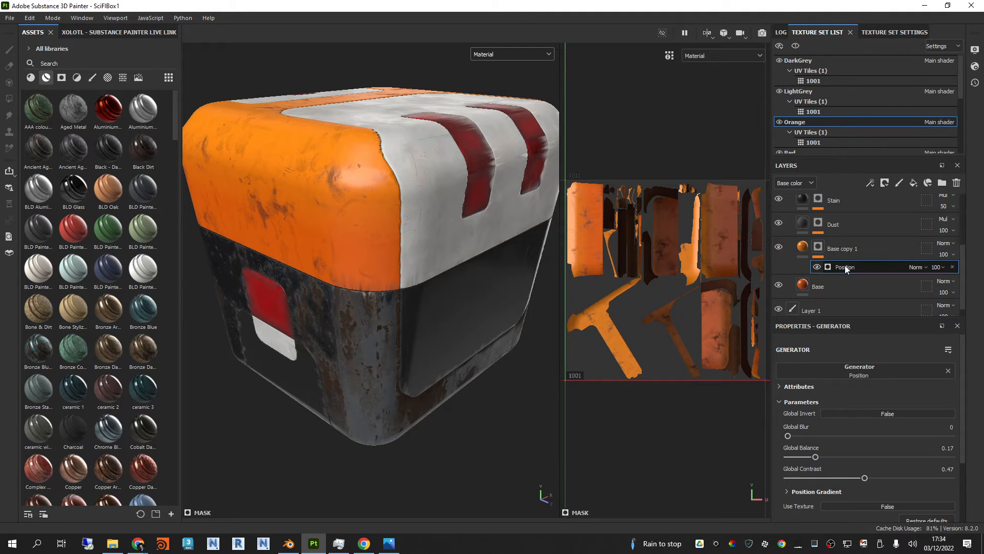
scroll(840, 276, "up", 2)
scroll(841, 278, "up", 1)
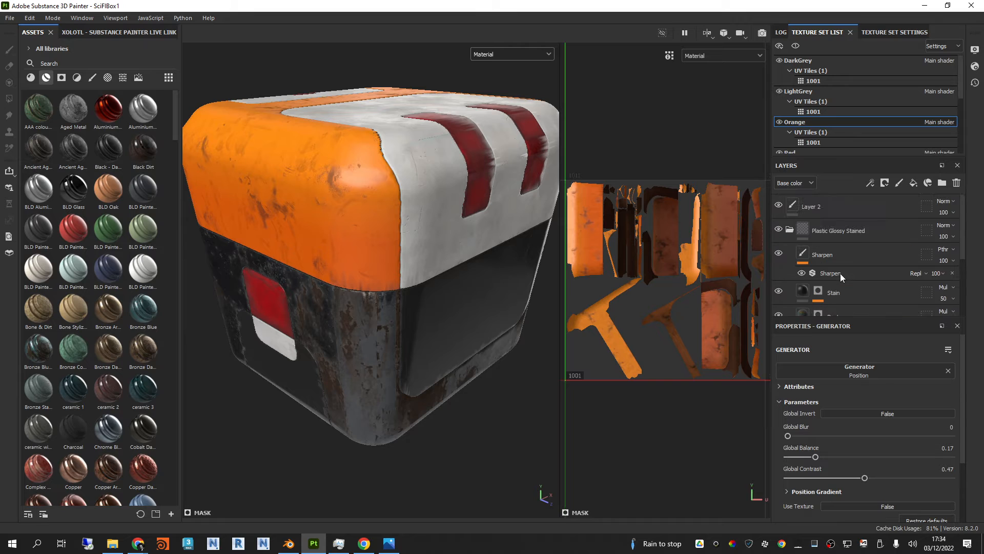
left_click(790, 230)
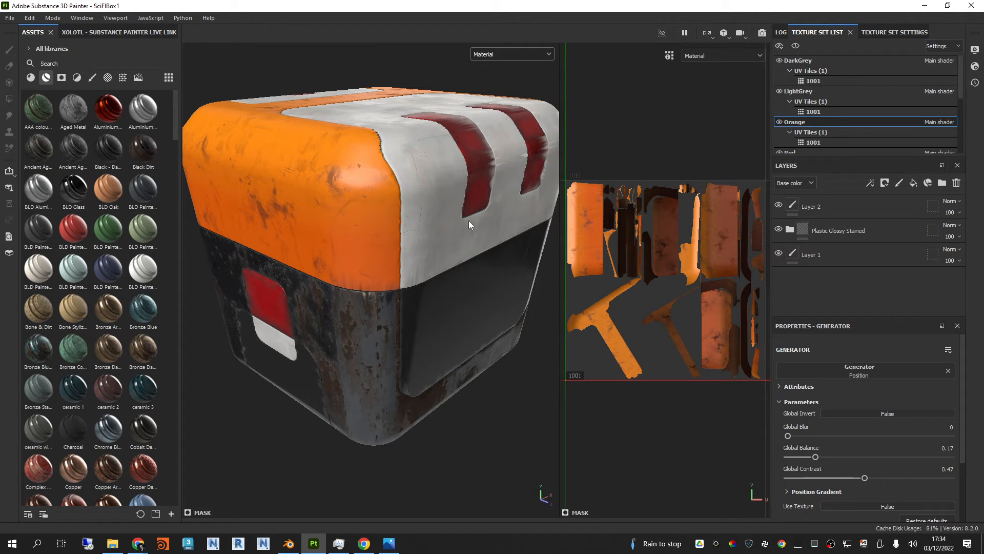
Step: Create a smart material from the Plastic Glossy Stained folder and locate it among the smart materials
right_click(878, 229)
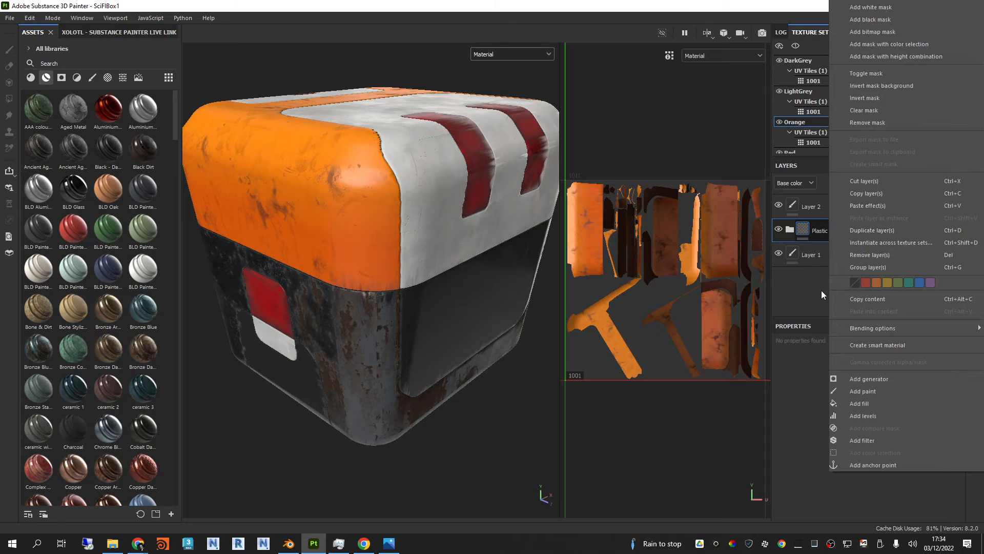
left_click(842, 231)
right_click(882, 231)
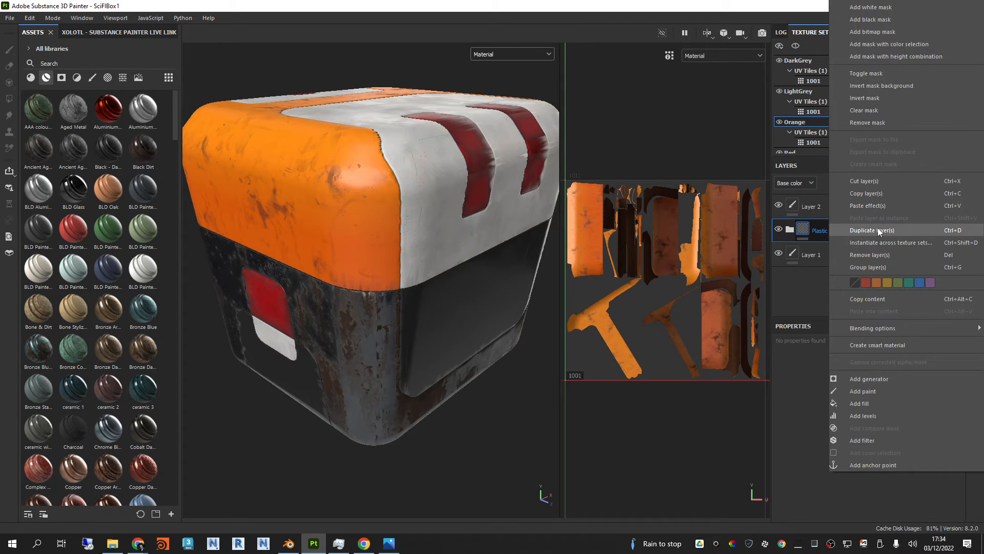
left_click(877, 345)
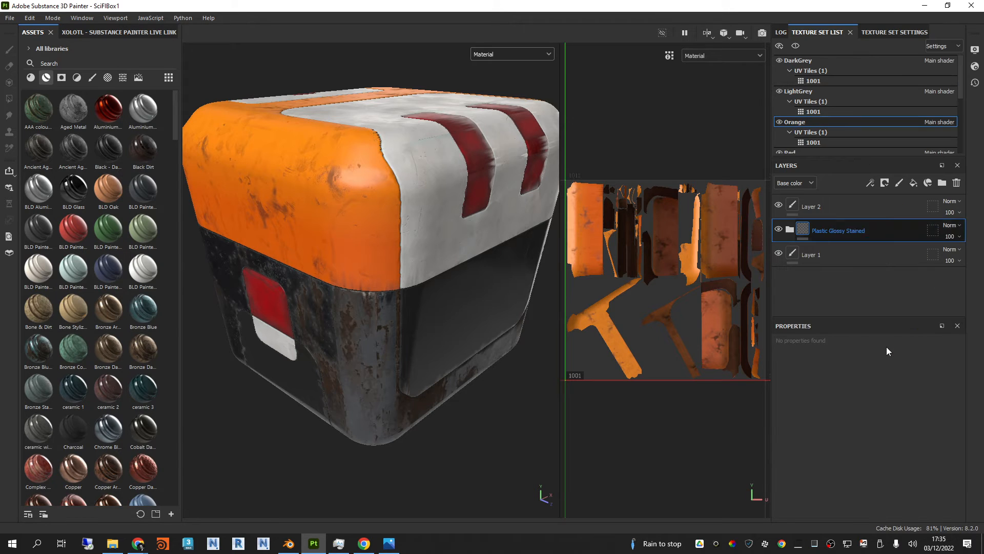
scroll(140, 491, "down", 3)
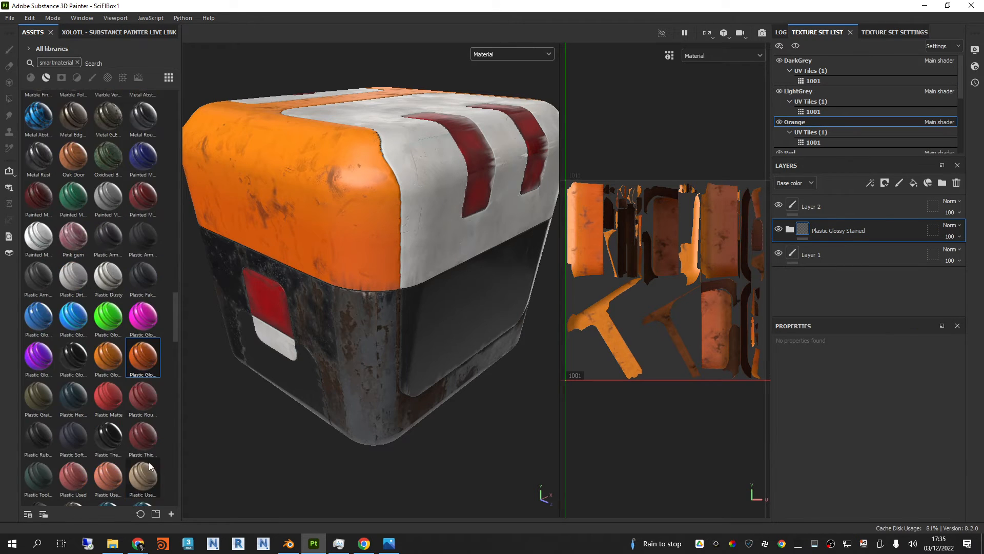
mouse_move(133, 351)
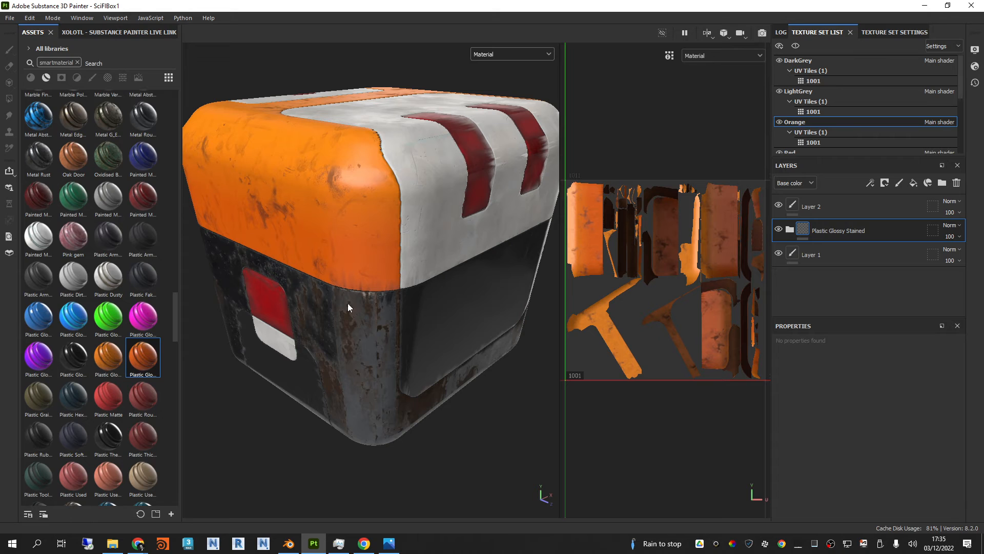
Step: Open the recent project SciFiBox2, discarding the changes to the current project
left_click(10, 18)
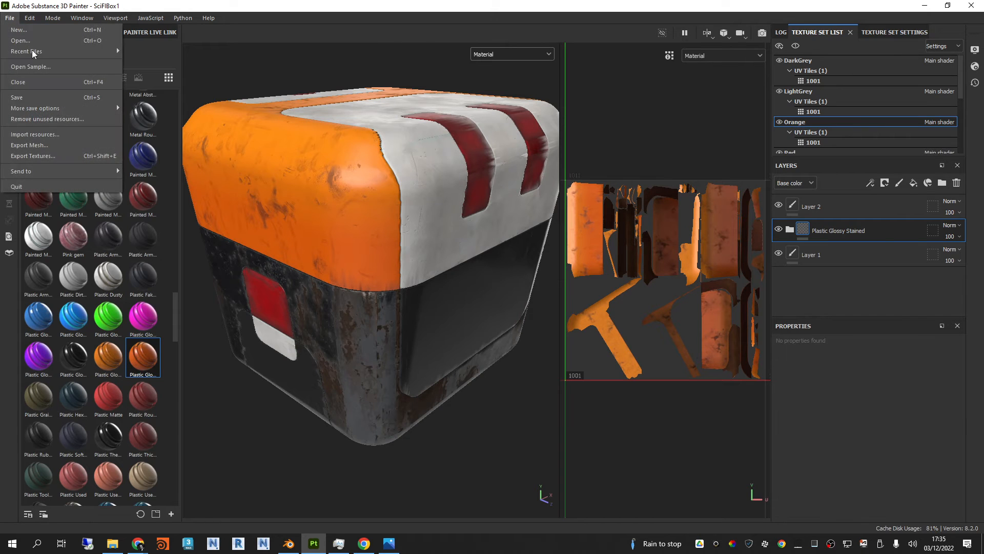
mouse_move(38, 53)
left_click(169, 51)
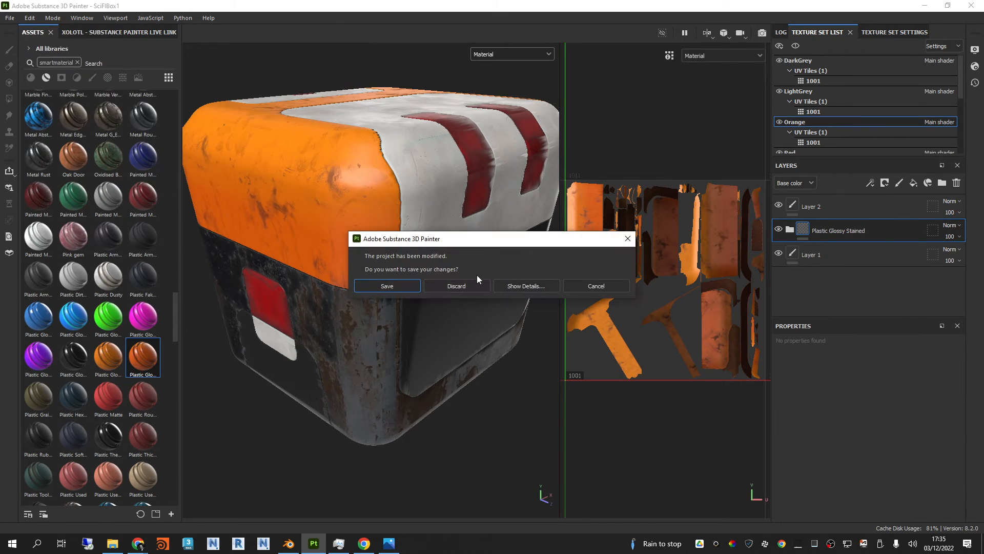
left_click(466, 286)
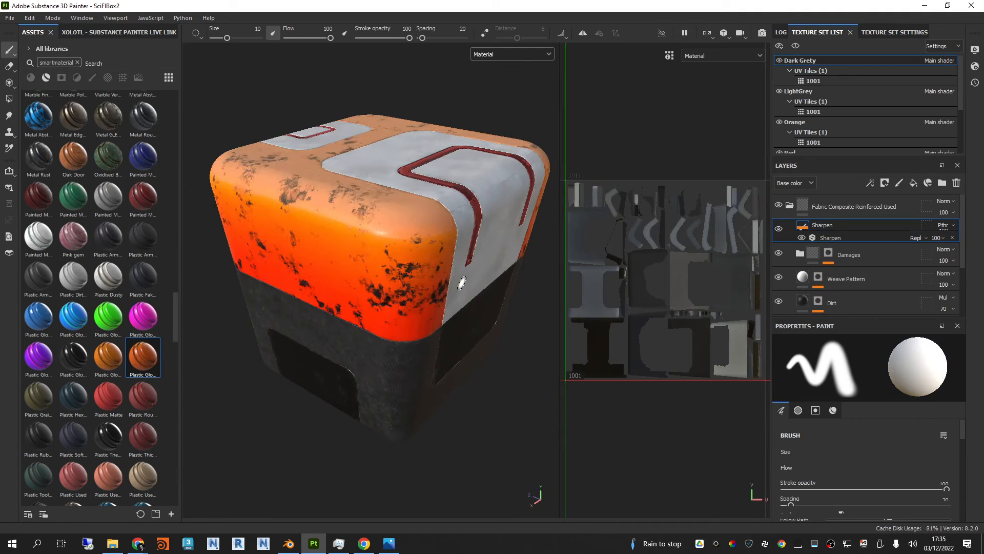
Step: Delete the upper Machinery folder with the Position generator from the Orange texture set
left_click(790, 205)
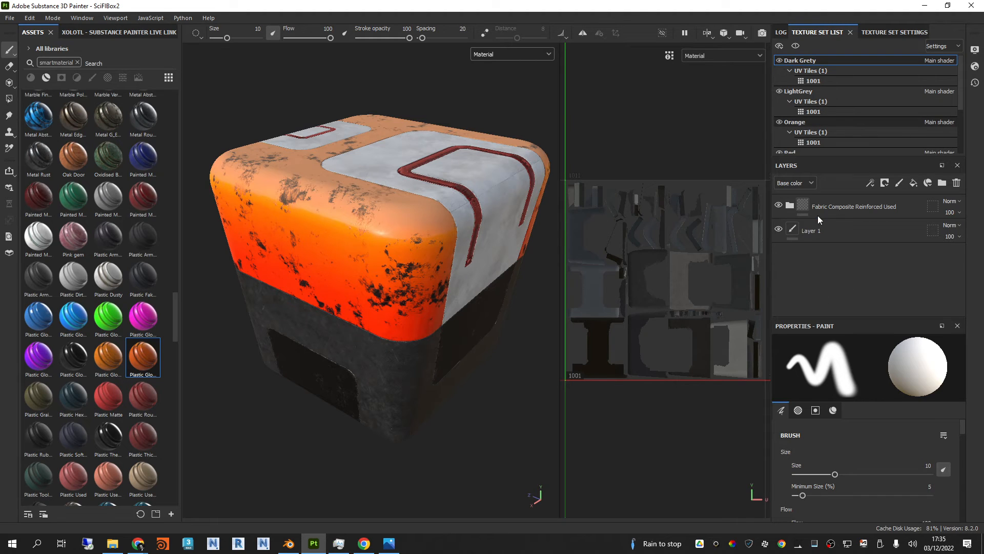
left_click(842, 205)
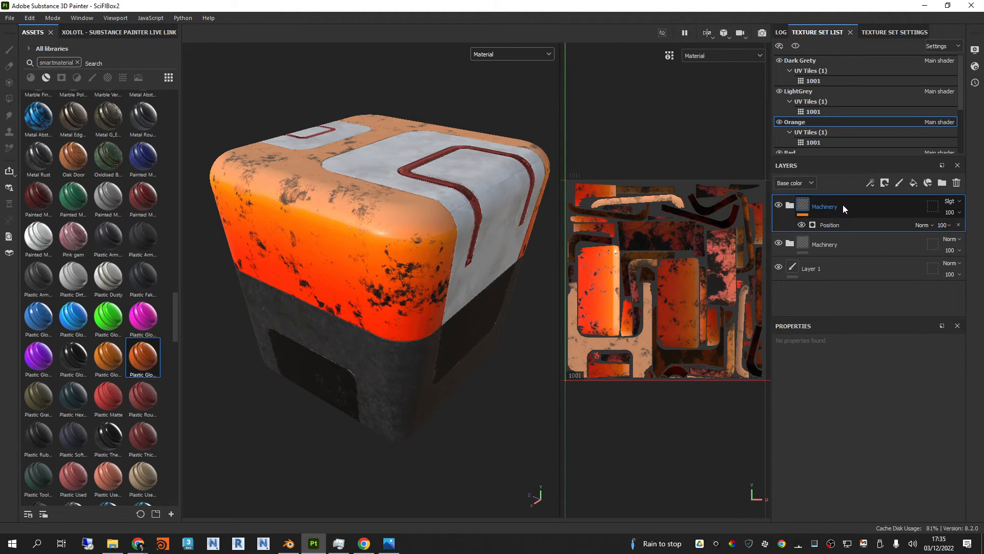
key("Delete")
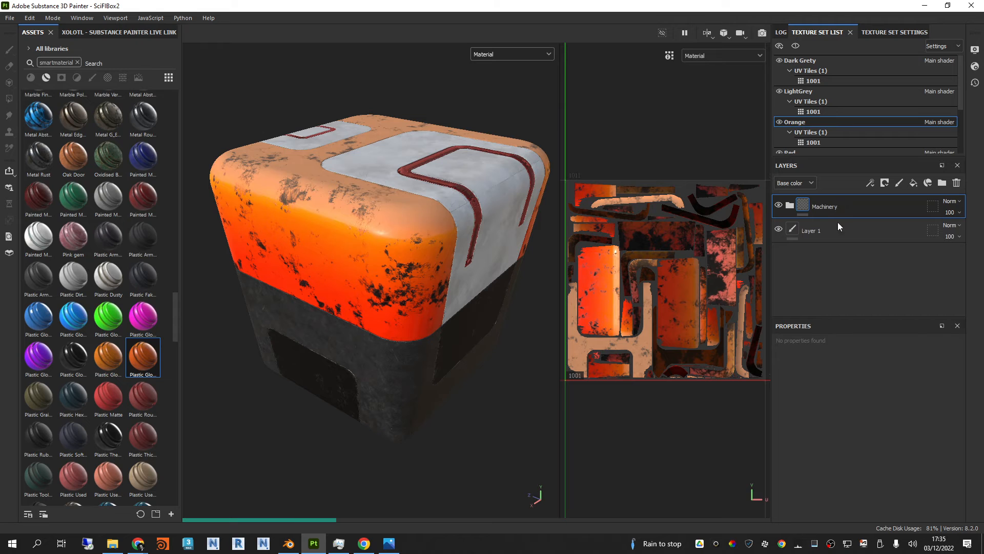
Step: Duplicate the Metal Base layer in the Machinery folder and set the upper copy's base color to yellow-orange F78E00
left_click_drag(421, 235, 428, 211, "alt")
left_click(790, 209)
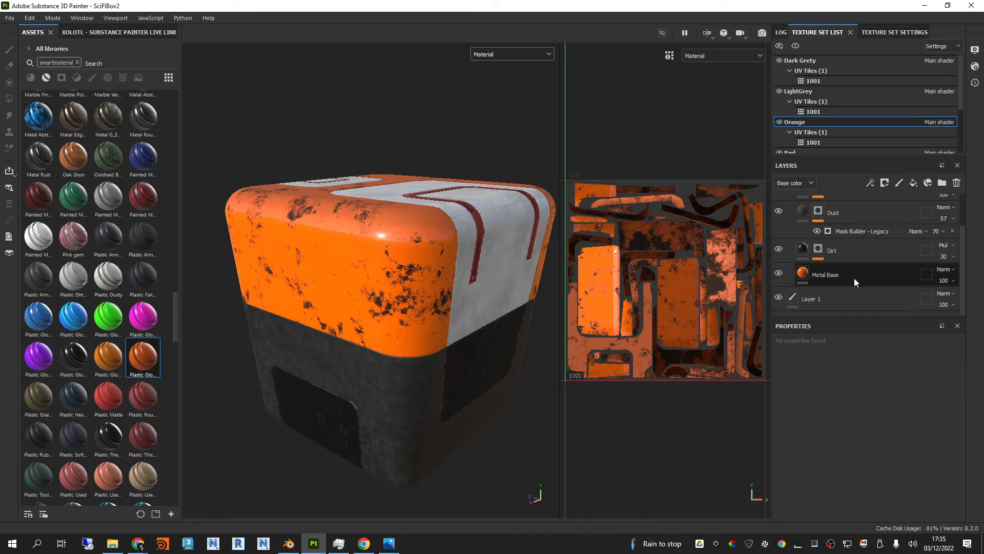
left_click(854, 278)
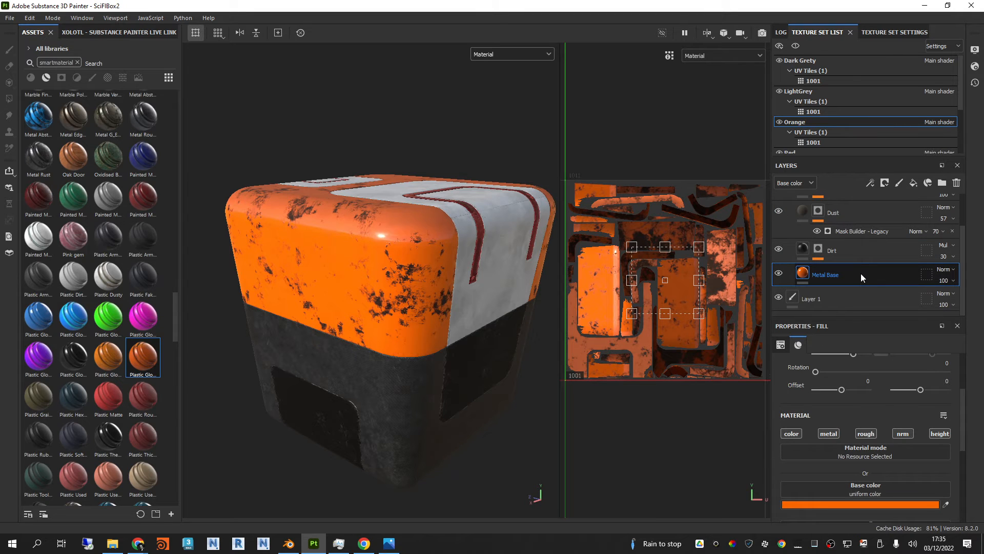
key("ctrl+d")
left_click(854, 506)
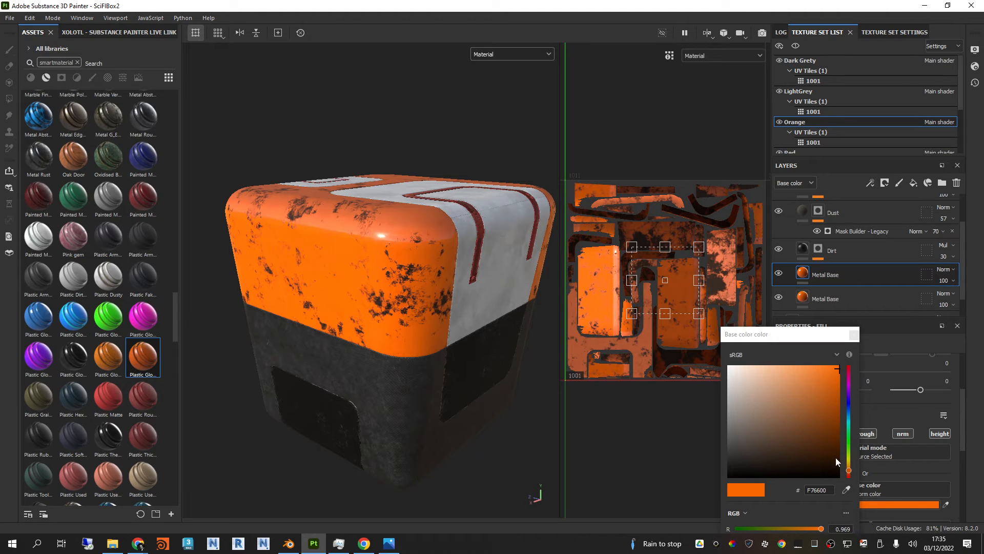
left_click_drag(848, 472, 851, 468)
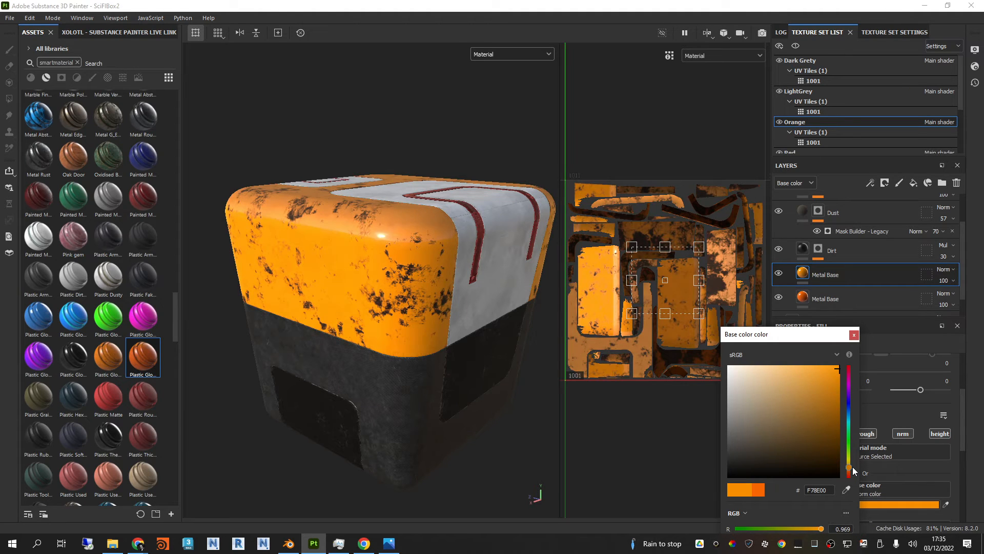
left_click(853, 335)
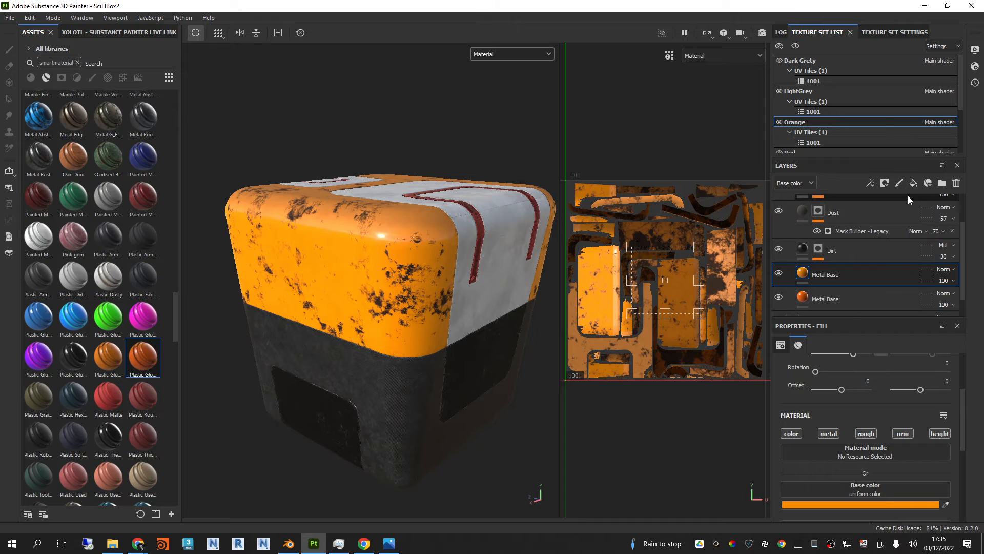
Step: Add a black mask to the upper Metal Base layer
left_click(883, 186)
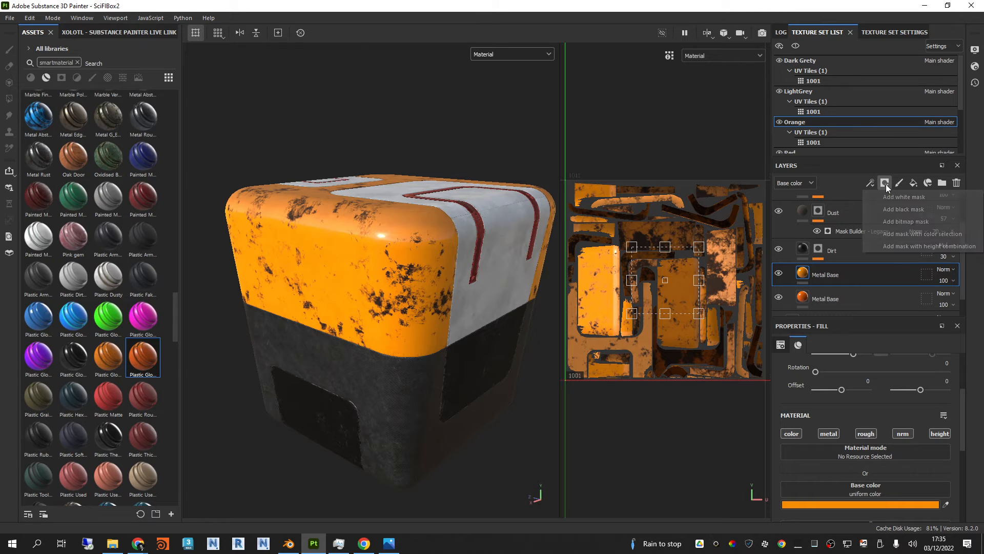
left_click(893, 211)
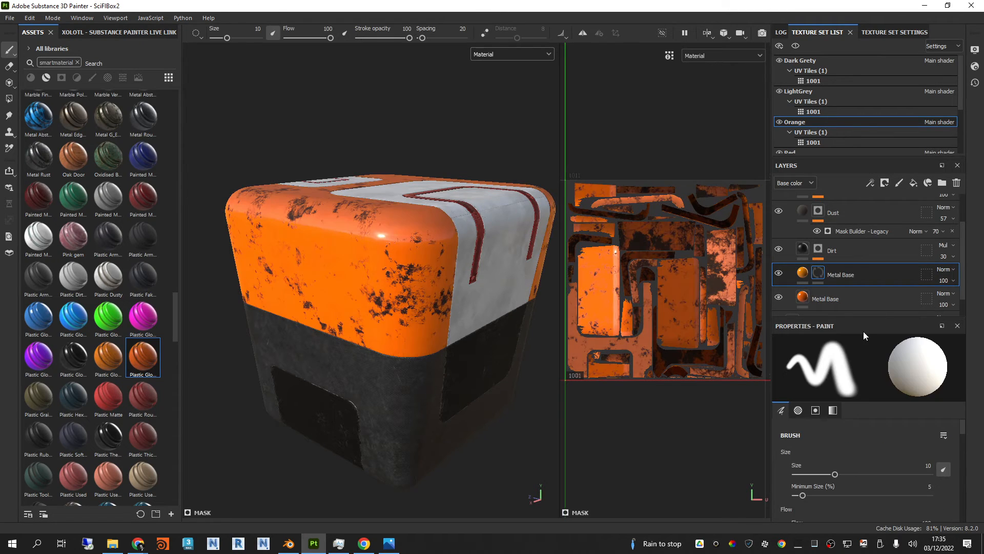
scroll(876, 462, "down", 10)
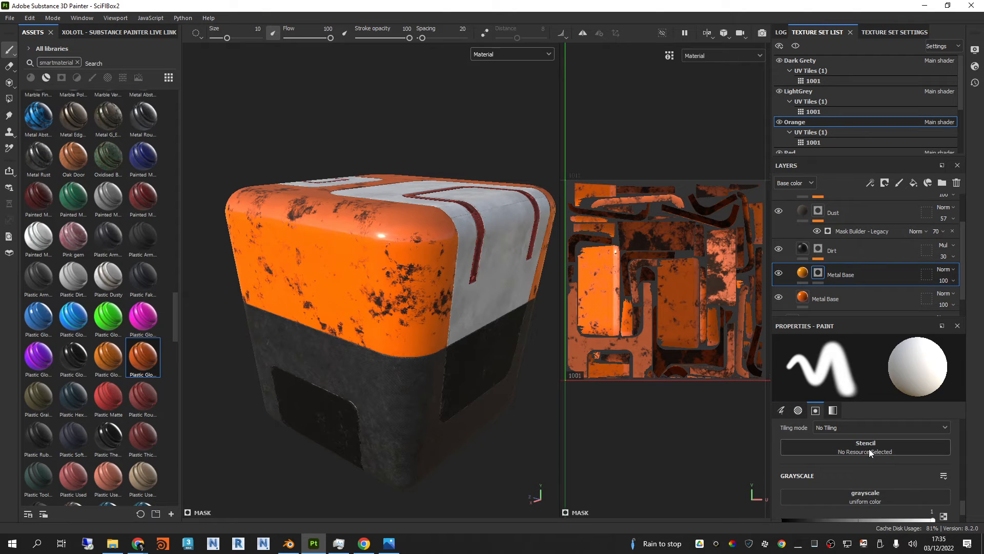
scroll(871, 462, "down", 2)
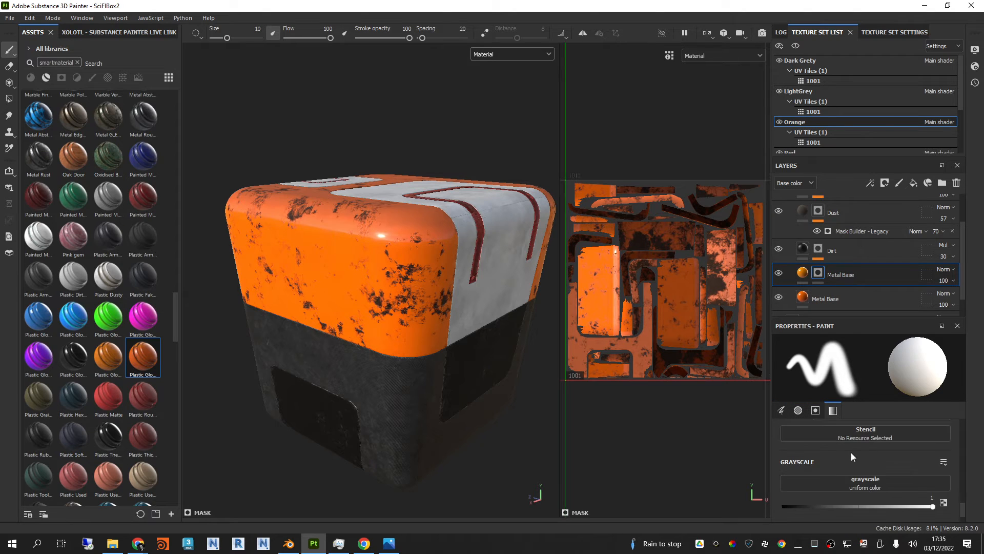
left_click(851, 452)
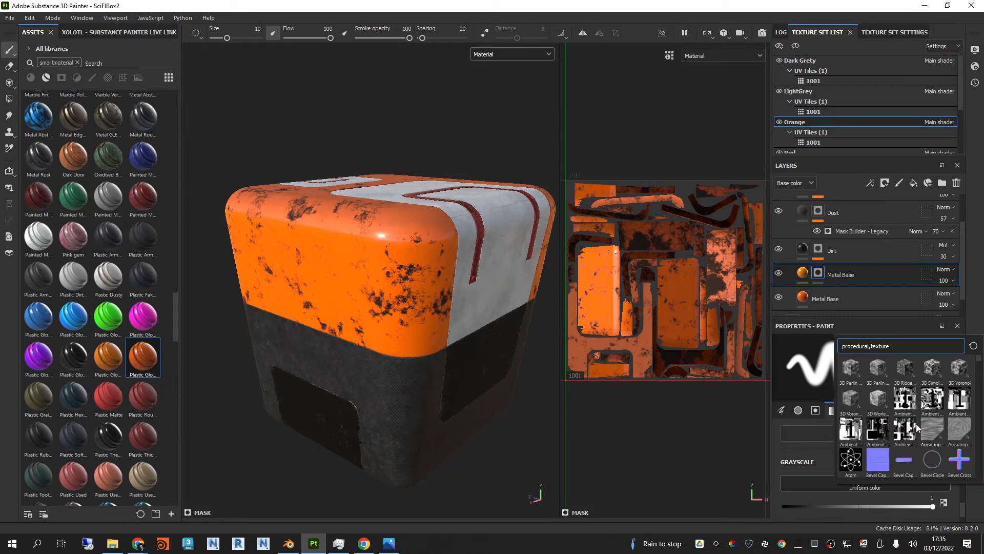
left_click(820, 511)
scroll(821, 509, "up", 1)
scroll(851, 494, "up", 3)
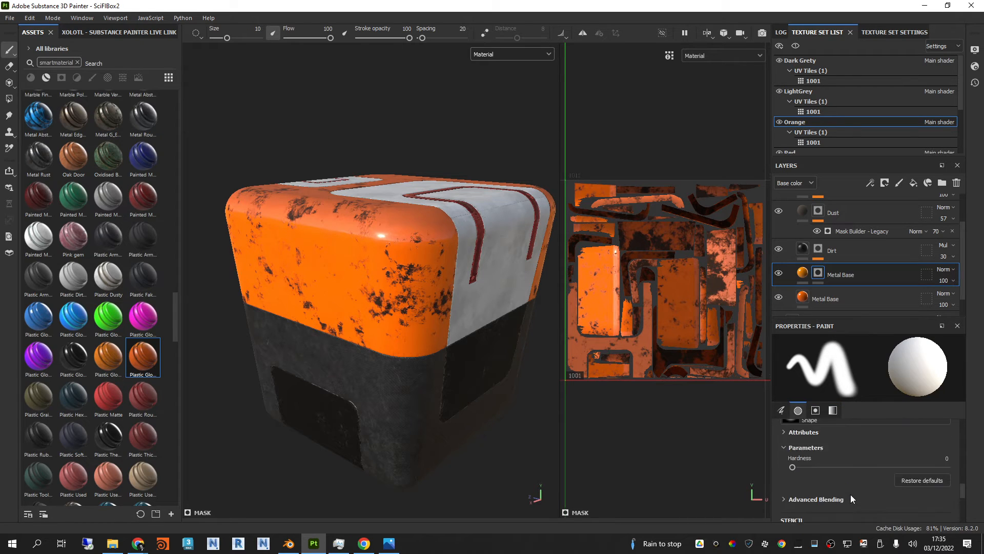
scroll(851, 493, "up", 5)
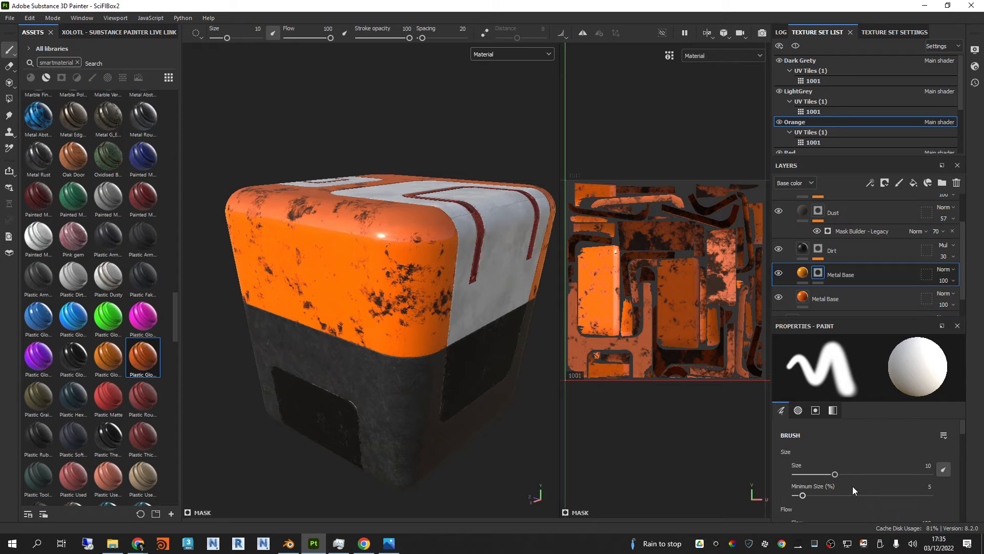
Step: Add a Position generator to the upper Metal Base layer's mask and set its Global Balance to 0.16
double_click(842, 275)
left_click(870, 183)
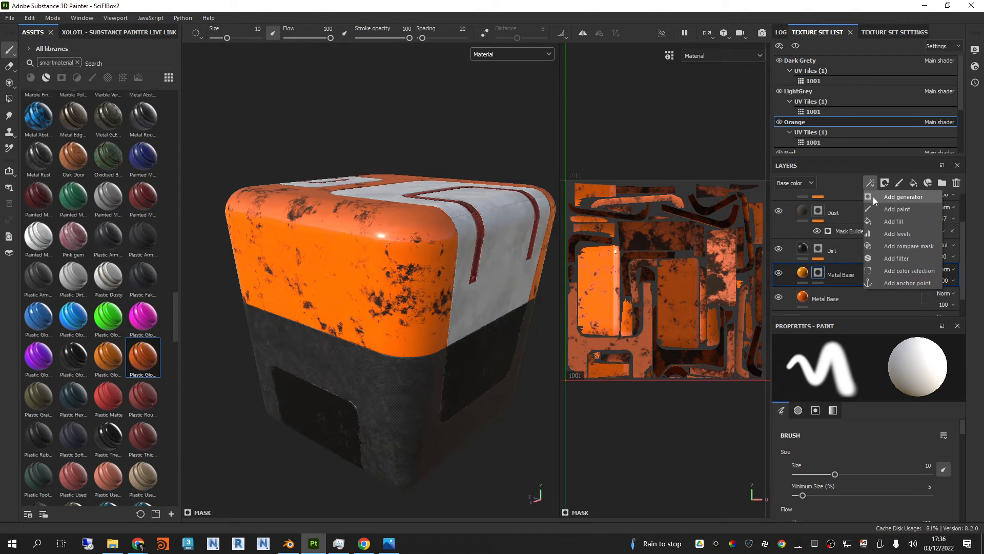
left_click(872, 196)
left_click(875, 372)
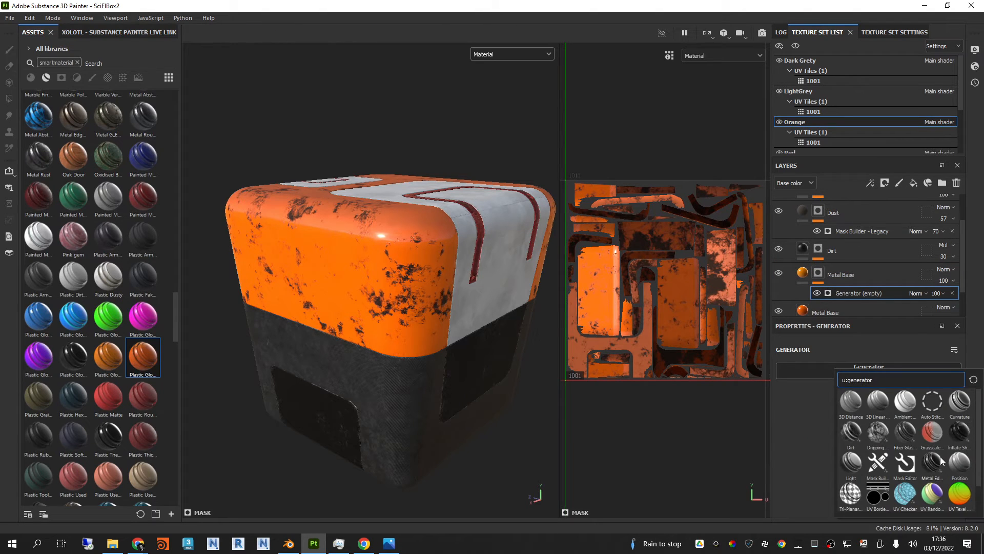
left_click(959, 464)
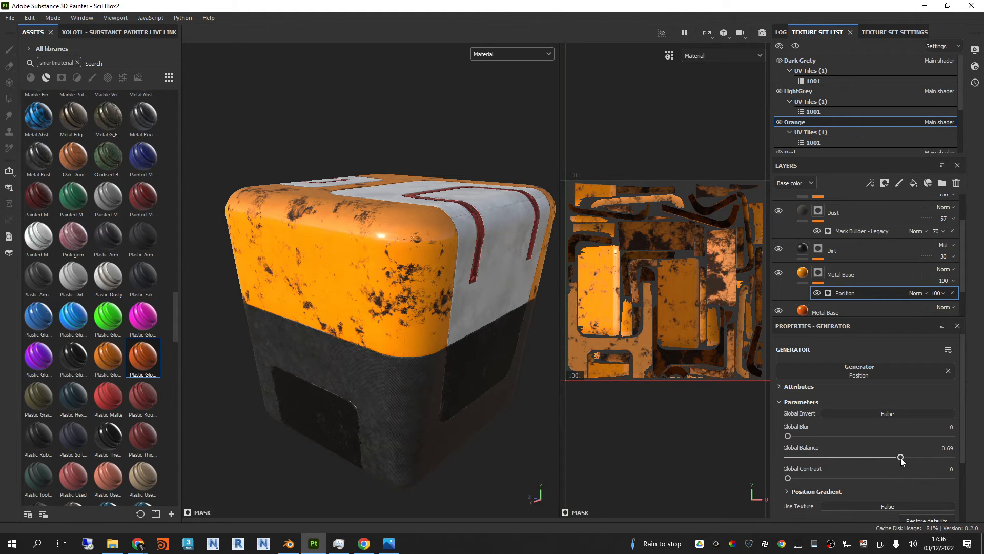
left_click_drag(901, 460, 811, 458)
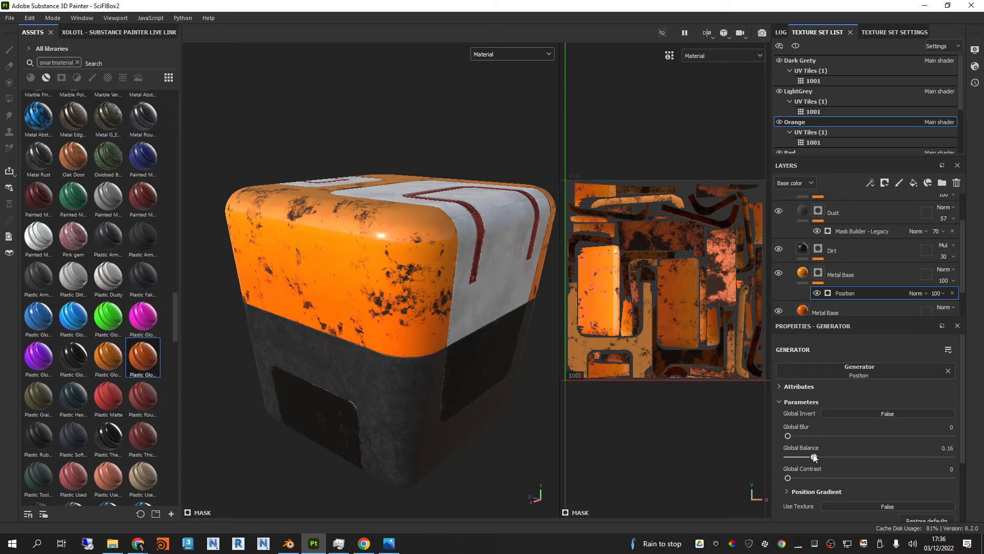
Step: Set the Position generator's Global Balance to 0.19 and Global Contrast to 0.39 on the upper Metal Base mask
left_click_drag(386, 297, 521, 310, "alt")
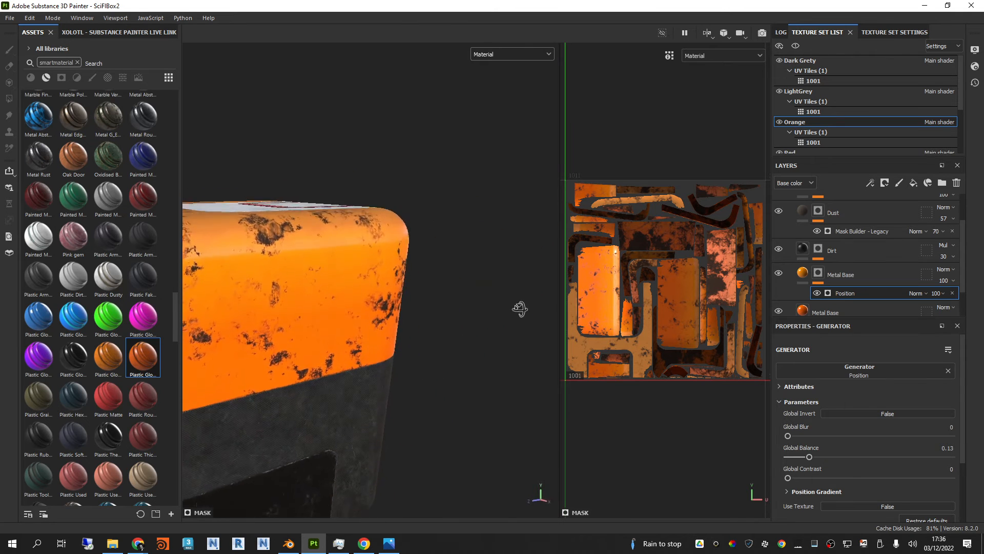
middle_click_drag(421, 312, 500, 294, "alt")
left_click_drag(501, 294, 400, 301, "alt")
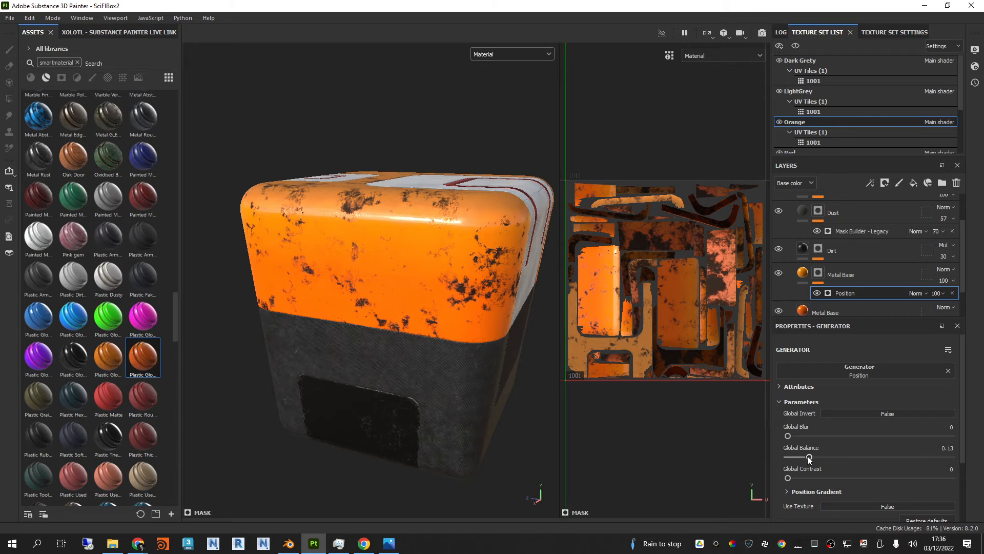
mouse_move(808, 457)
left_mouse_down()
mouse_move(796, 478)
mouse_move(853, 478)
mouse_move(841, 457)
mouse_move(820, 458)
left_mouse_up()
left_click_drag(496, 372, 614, 322, "alt")
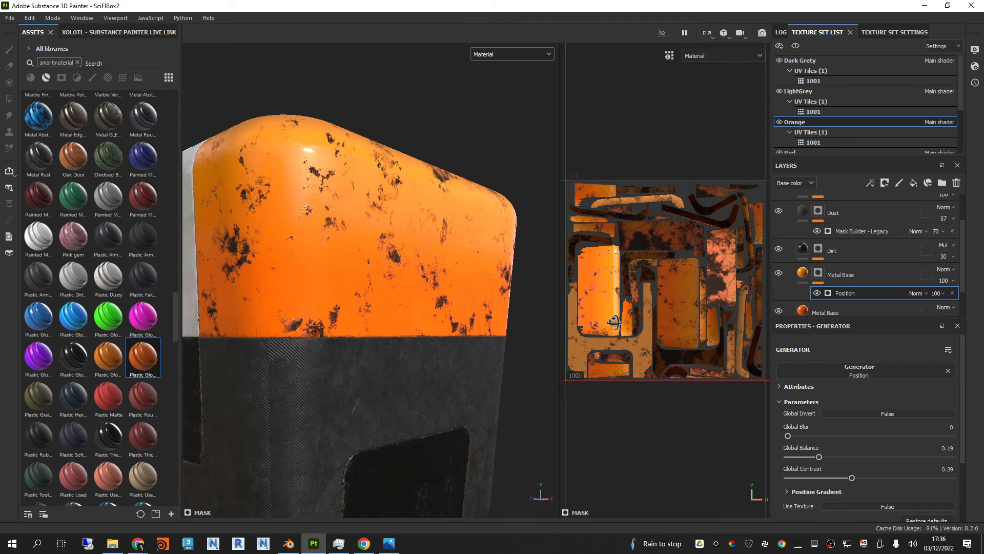
scroll(426, 245, "up", 3)
left_click_drag(397, 246, 371, 253, "alt")
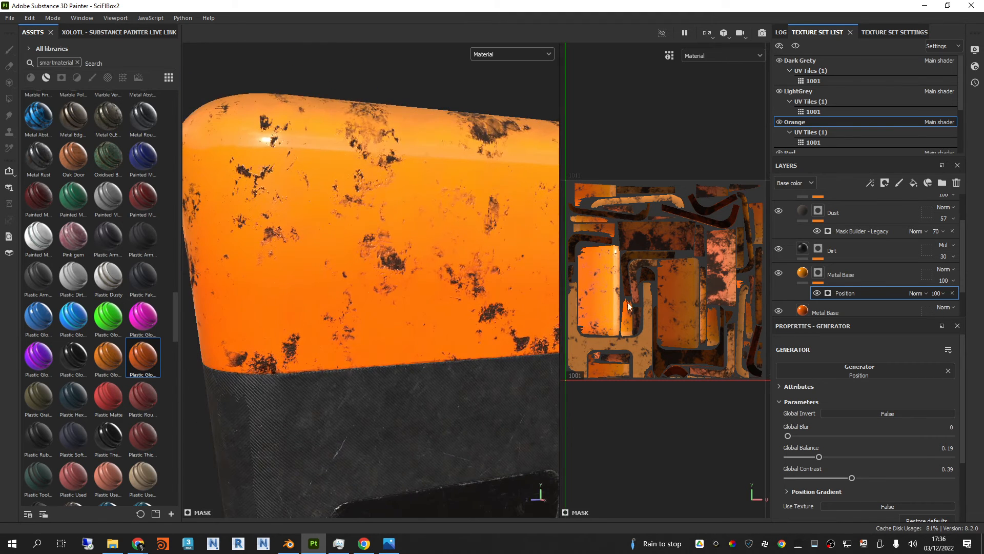
Step: Set the lower Metal Base layer's base color to the redder orange F75100
left_click(846, 311)
left_click(895, 504)
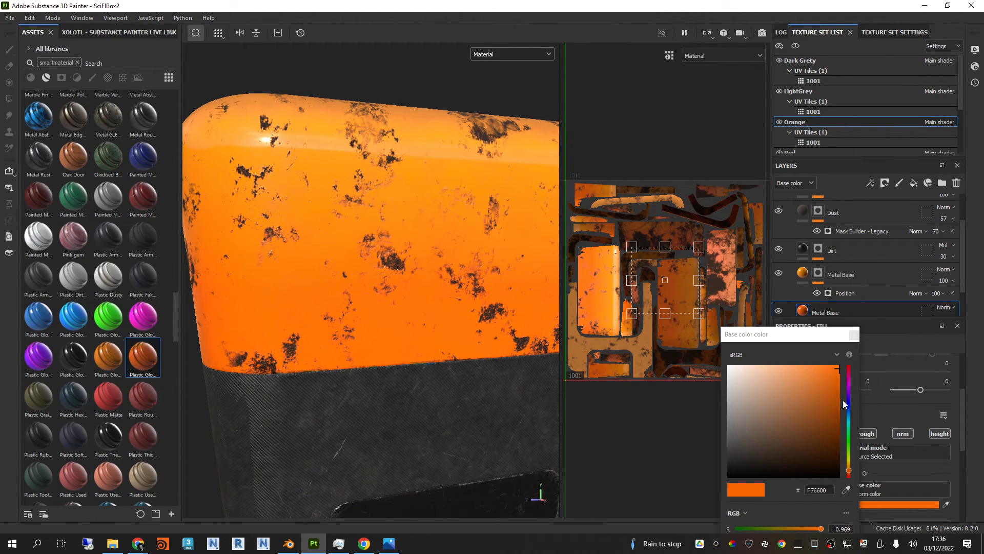
left_click_drag(847, 476, 851, 475)
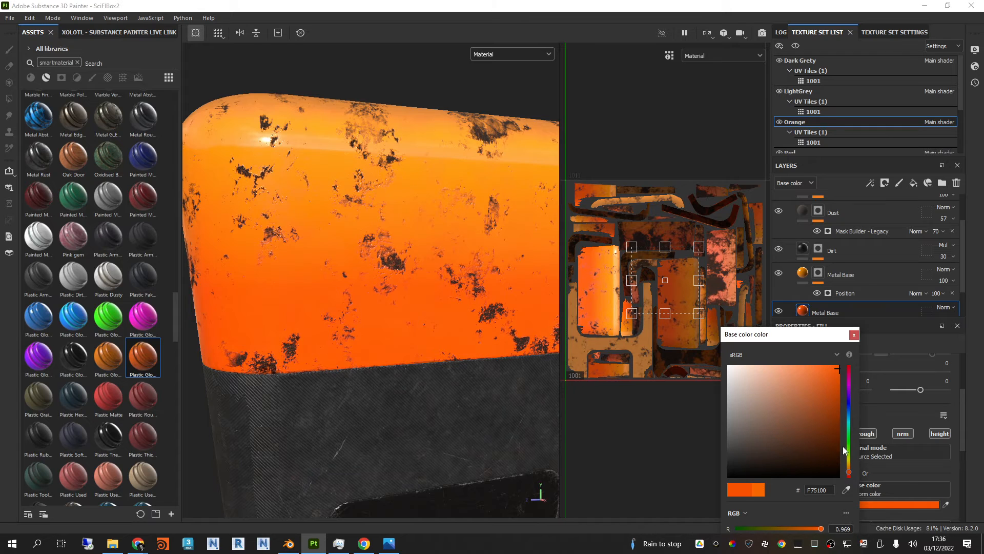
left_click_drag(433, 251, 486, 251, "alt")
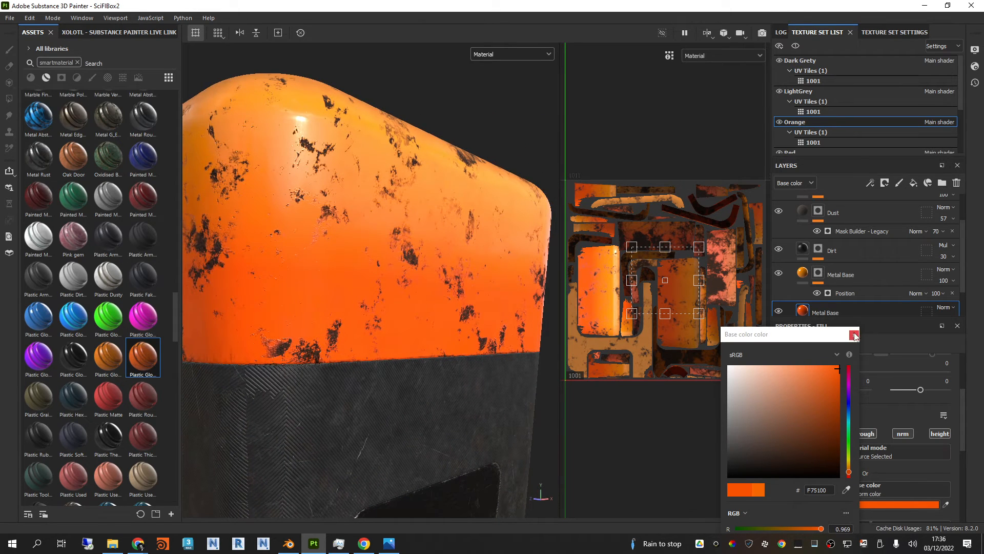
left_click(854, 336)
Step: Add the Plastic Glossy Stained smart material above the collapsed Machinery folder in the Orange texture set and hide the Machinery folder
scroll(837, 272, "up", 3)
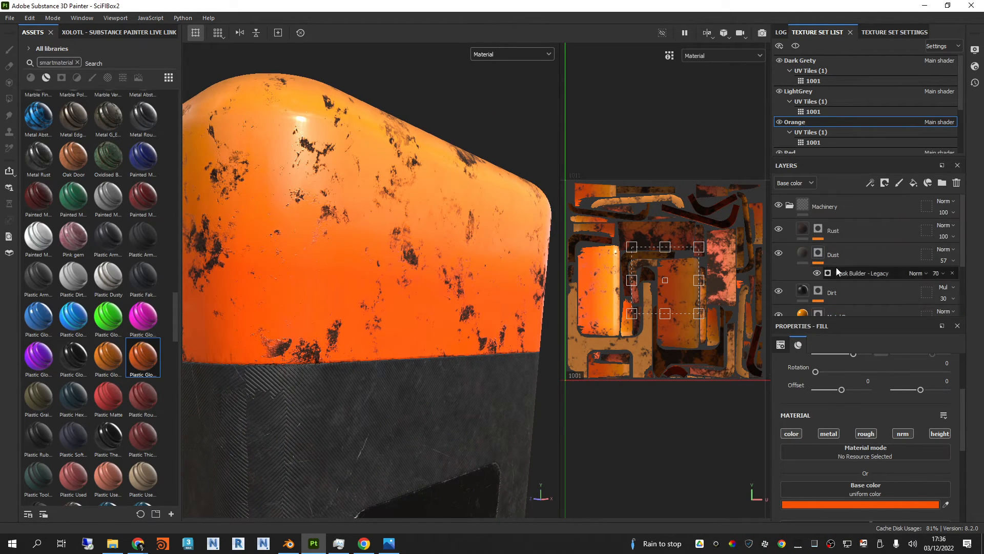
left_click_drag(446, 217, 539, 249, "alt")
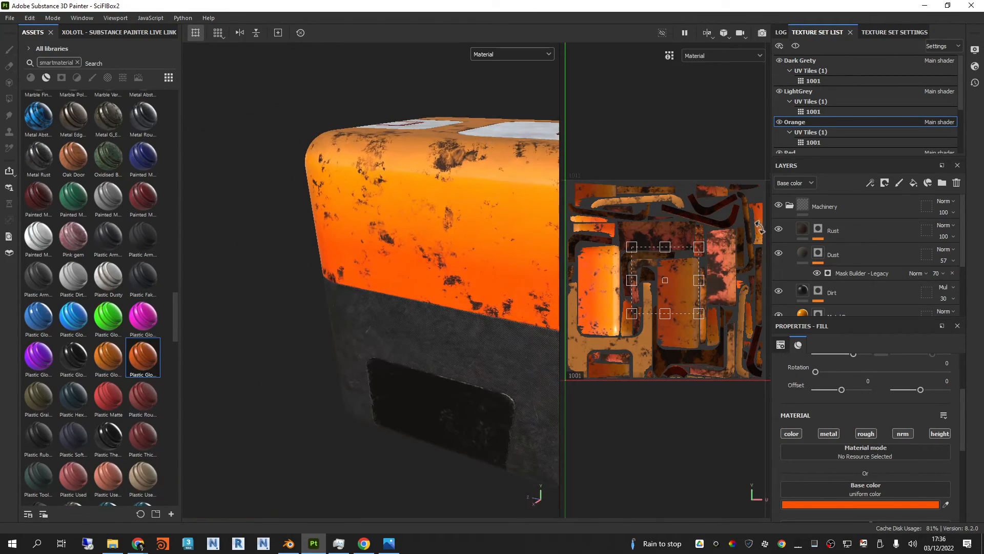
left_click(790, 206)
left_click_drag(496, 202, 255, 235, "alt")
left_click_drag(422, 271, 387, 260, "alt")
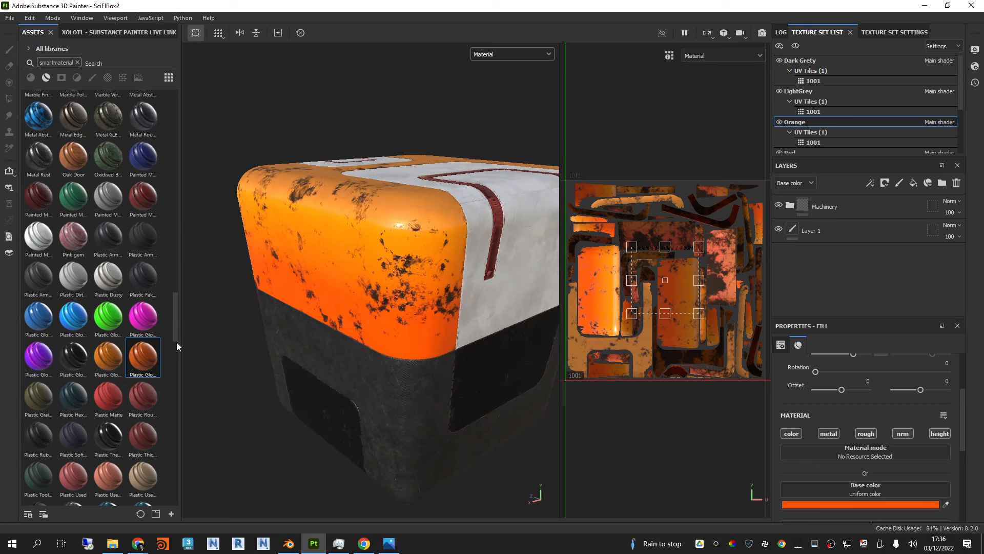
left_click_drag(154, 360, 459, 236)
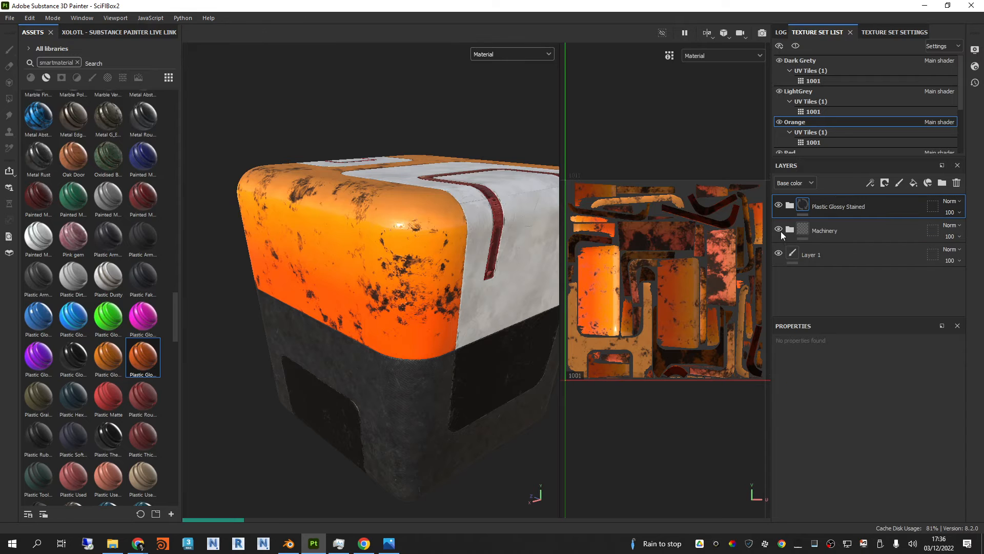
Step: Examine the glossy stained orange plastic and the dark grey surfaces of the box up close and from several sides
mouse_move(448, 216)
left_mouse_down("alt")
mouse_move(521, 235)
mouse_move(511, 378)
mouse_move(523, 391)
mouse_move(542, 240)
mouse_move(487, 193)
mouse_move(472, 136)
mouse_move(562, 179)
mouse_move(465, 256)
mouse_move(465, 248)
mouse_move(457, 309)
mouse_move(455, 216)
left_mouse_up("alt")
scroll(424, 383, "up", 4)
left_click_drag(424, 386, 476, 340, "alt")
scroll(393, 318, "up", 4)
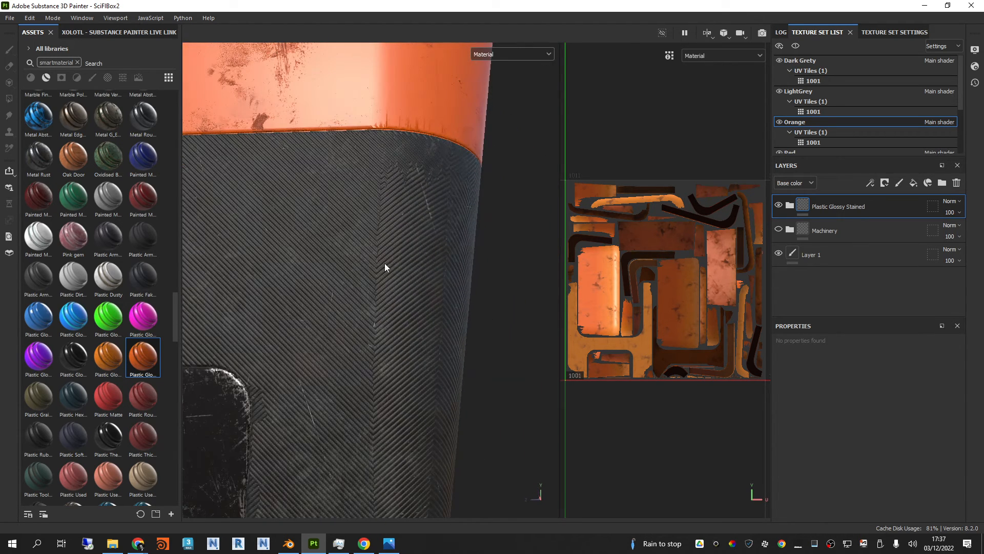
left_click_drag(374, 240, 395, 336, "alt")
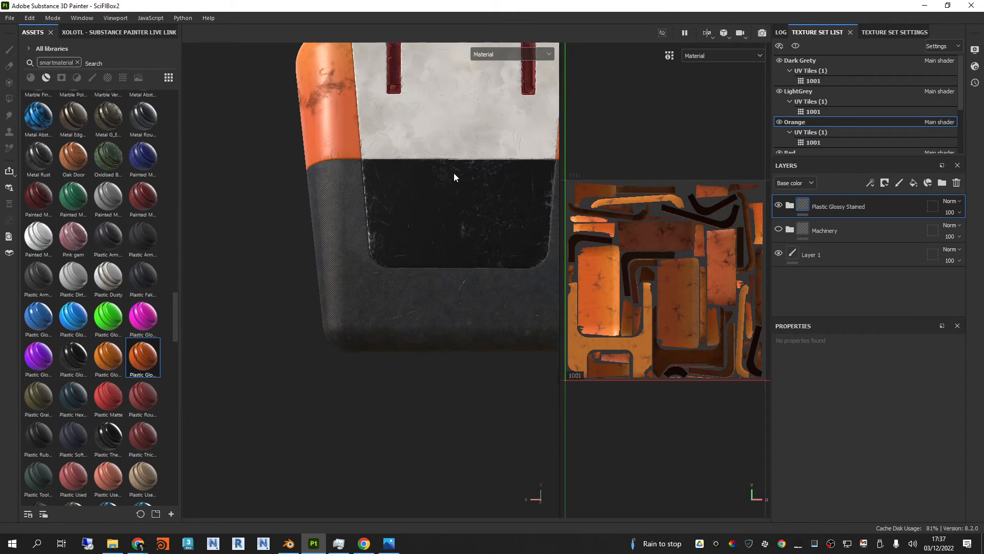
left_click_drag(448, 288, 444, 336, "alt")
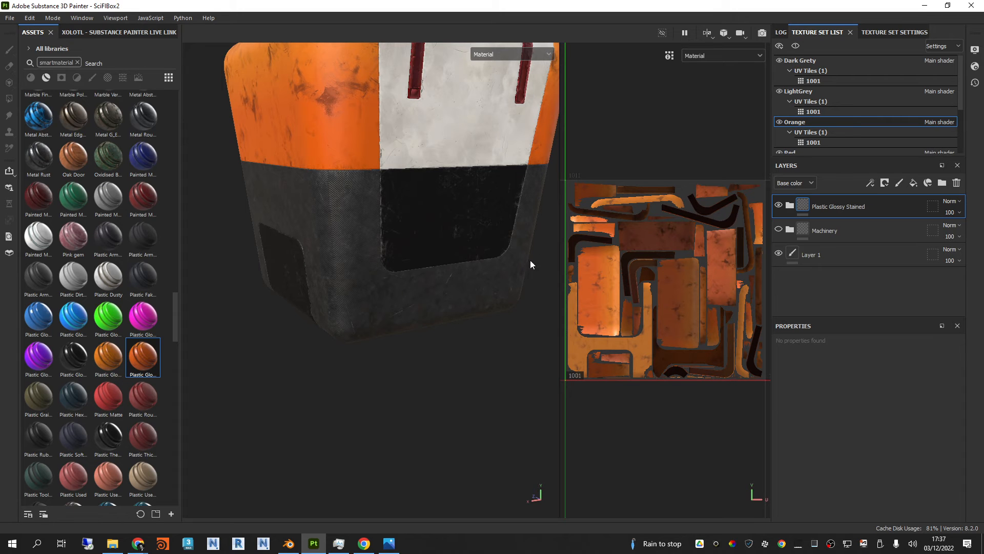
left_click_drag(335, 306, 436, 279, "alt")
middle_click_drag(437, 279, 423, 288, "alt")
scroll(422, 287, "down", 1)
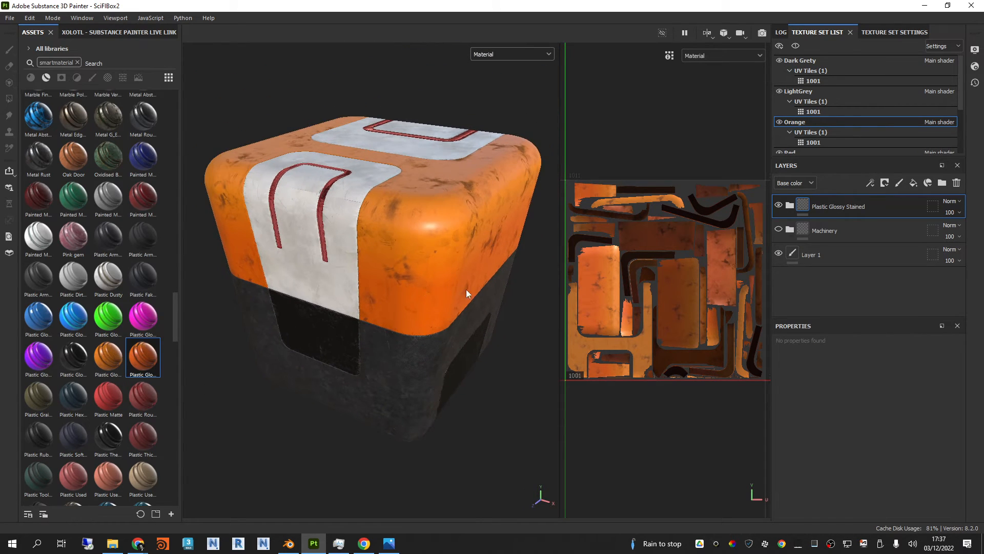
mouse_move(475, 290)
right_mouse_down("shift")
mouse_move(491, 293)
mouse_move(433, 293)
mouse_move(488, 289)
right_mouse_up("shift")
left_click_drag(488, 290, 332, 272, "alt")
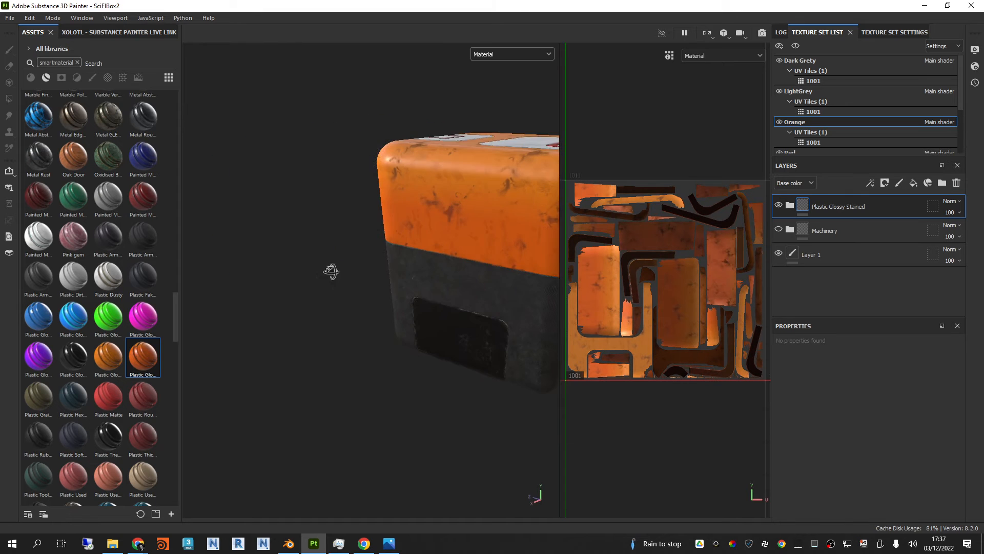
middle_click_drag(492, 282, 352, 289, "alt")
right_click_drag(436, 279, 485, 264, "shift")
left_click_drag(485, 241, 479, 259, "alt")
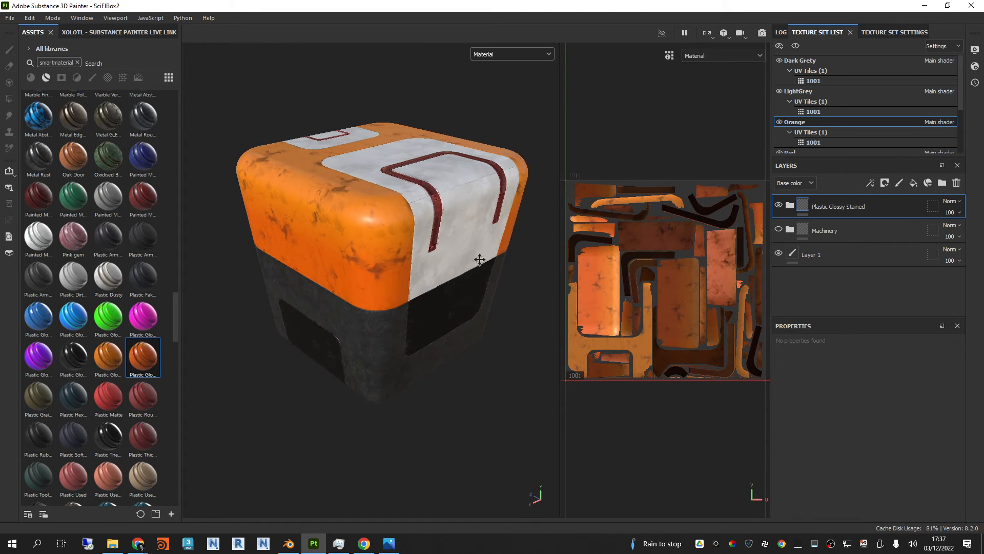
middle_click_drag(479, 260, 472, 262, "alt")
scroll(405, 214, "up", 1)
scroll(393, 204, "up", 1)
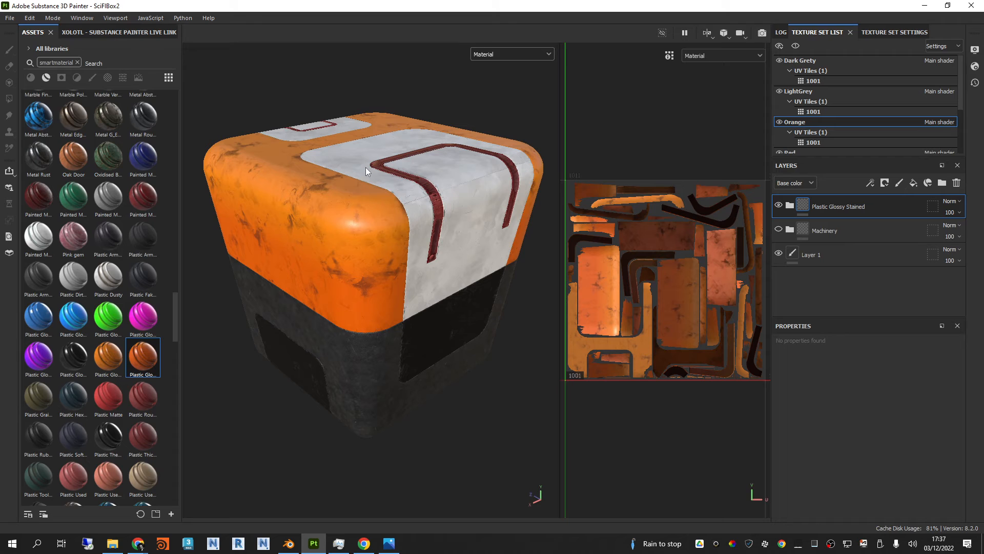
Step: Open the texture export settings and set the output directory to a new folder named SciFiBoxTextures inside the export folder
left_click(10, 18)
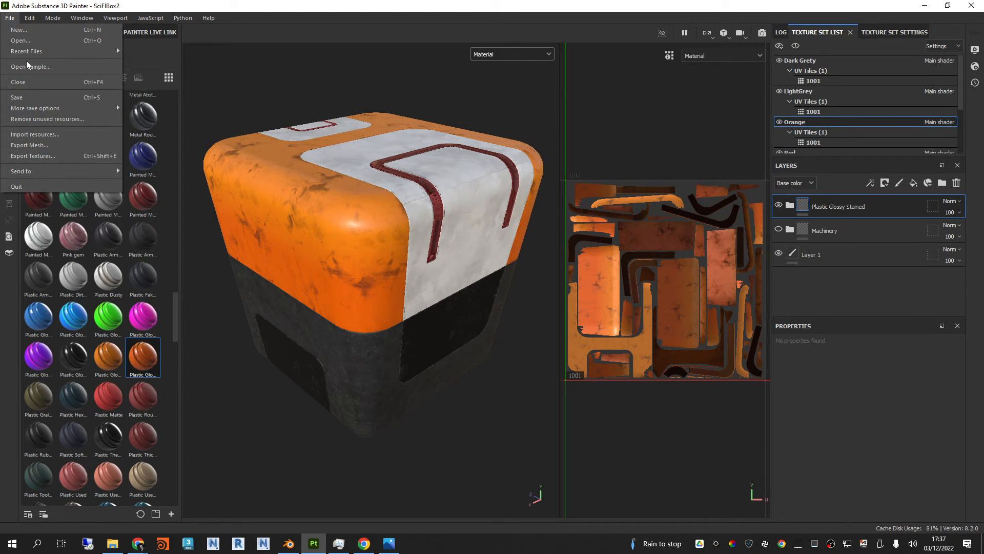
left_click(42, 156)
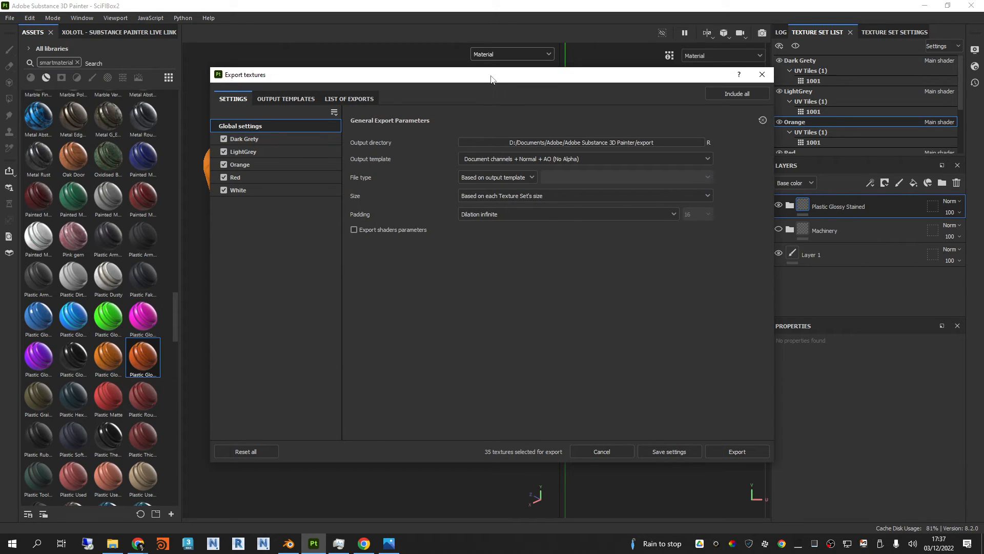
left_click_drag(489, 79, 483, 80)
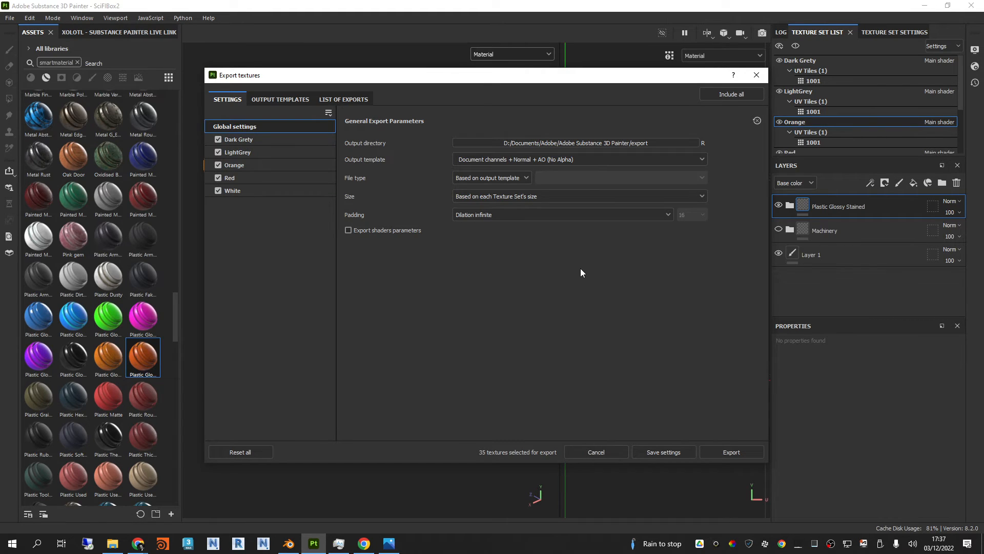
left_click(590, 143)
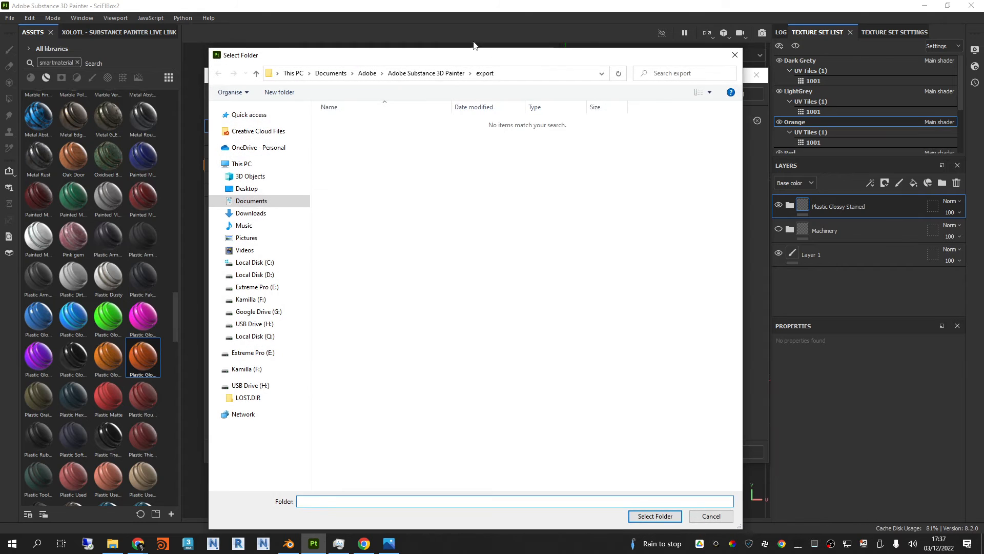
left_click(280, 91)
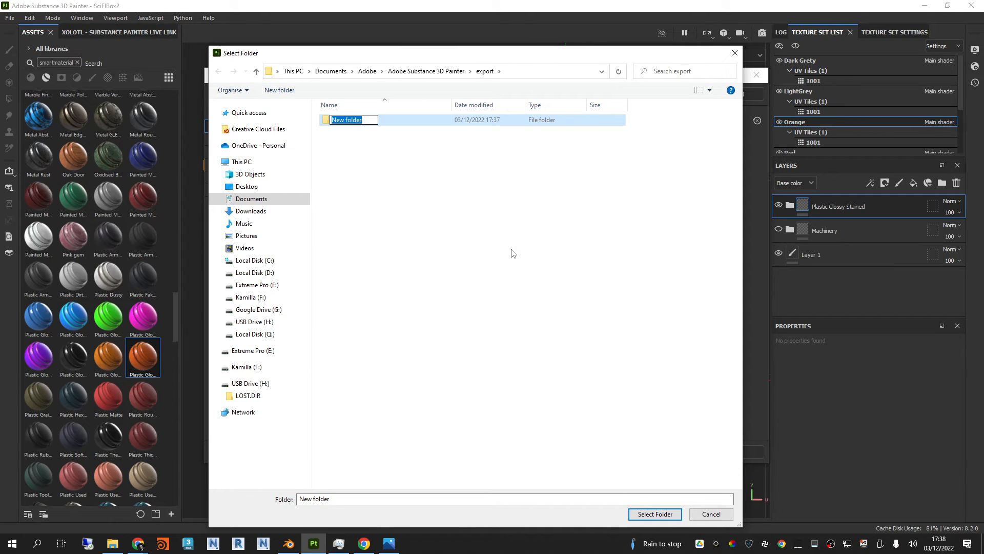
type("SciFiBoxTextures")
left_click(493, 235)
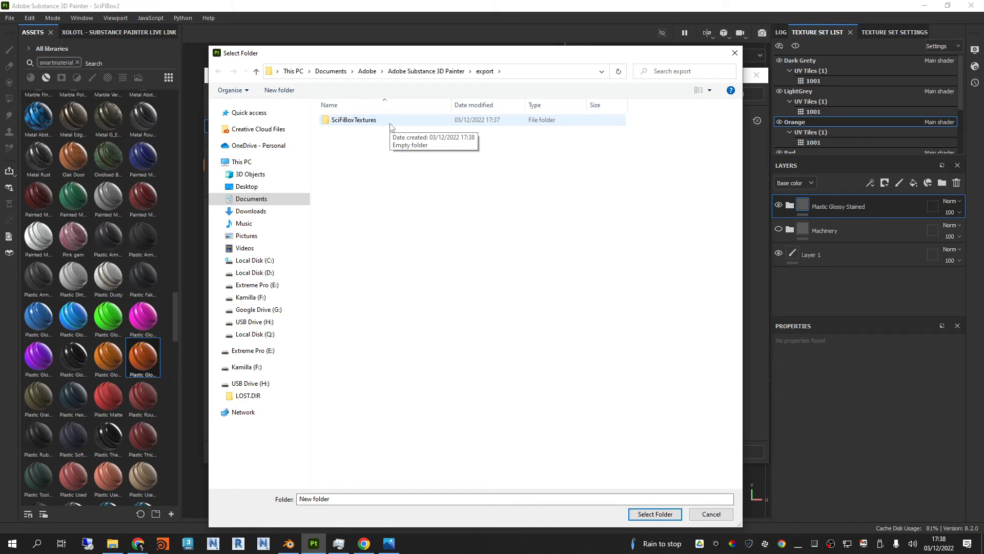
double_click(390, 126)
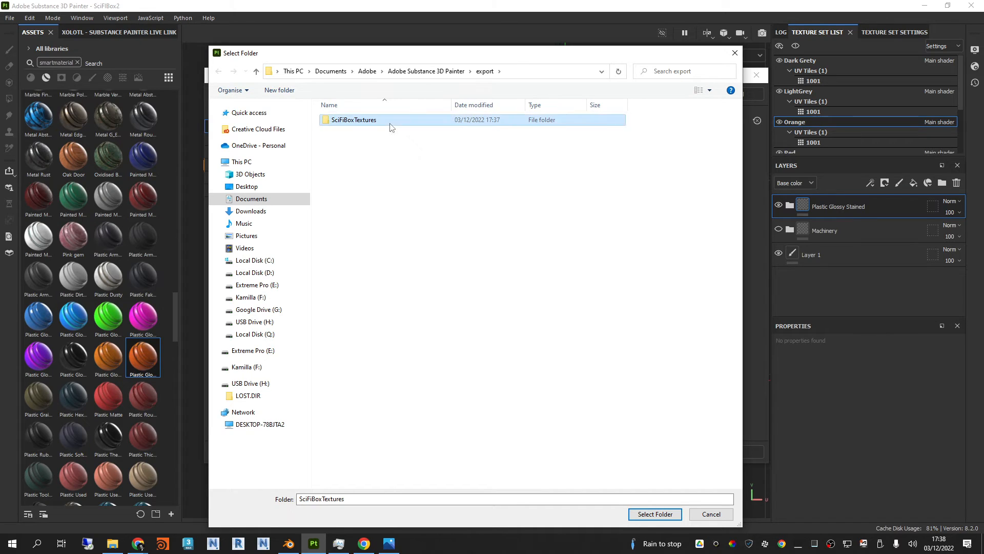
left_click(655, 514)
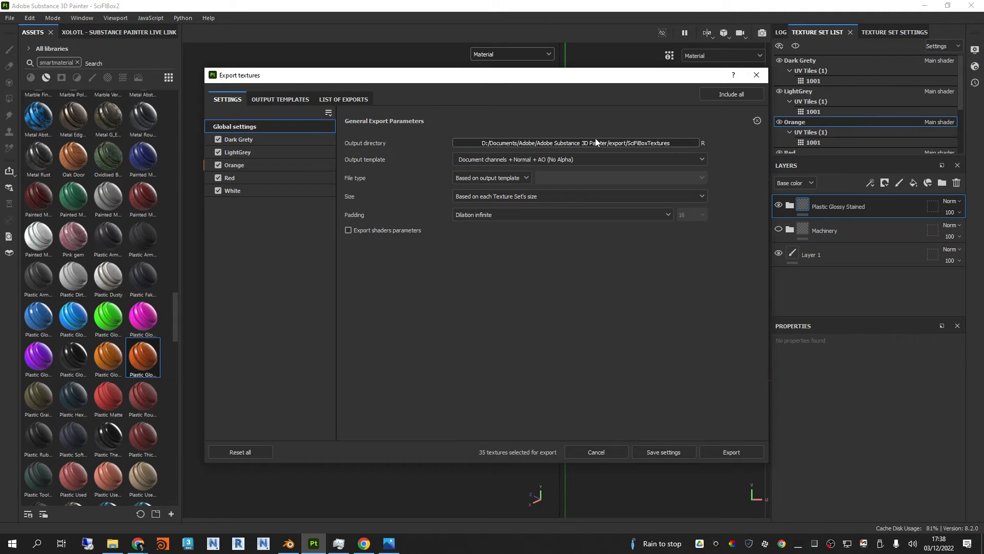
Step: Set the export's output template to PBR Metallic Roughness
left_click(530, 160)
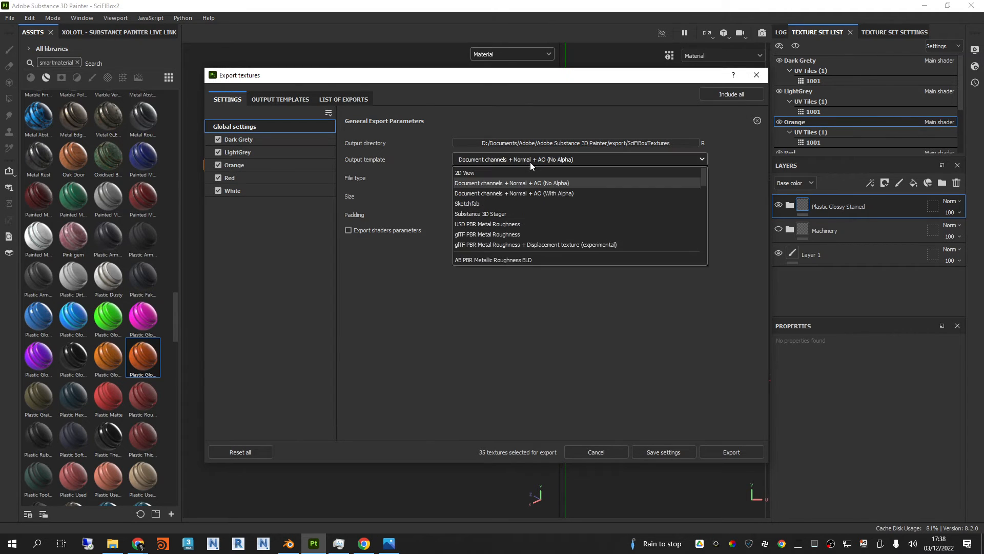
scroll(554, 207, "down", 2)
scroll(555, 210, "down", 2)
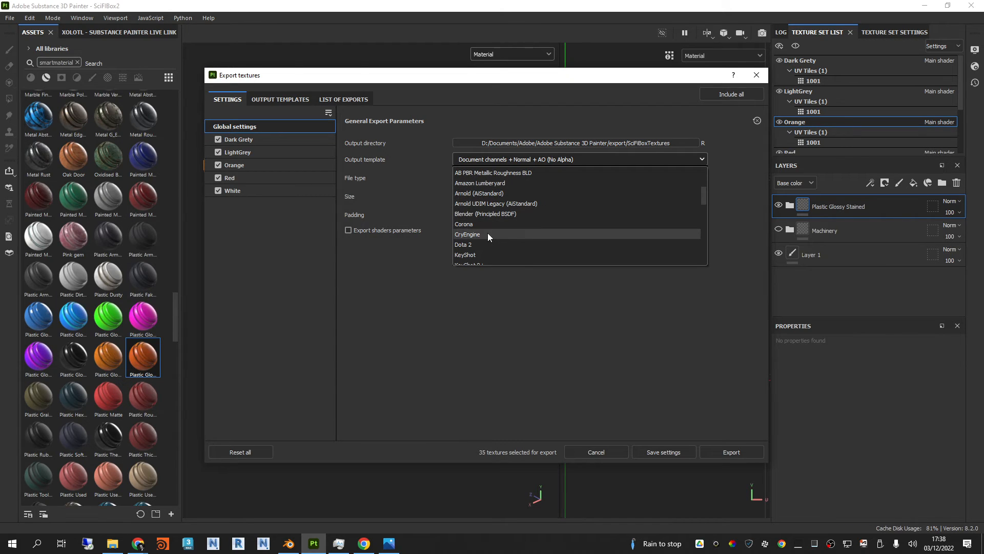
scroll(488, 232, "down", 3)
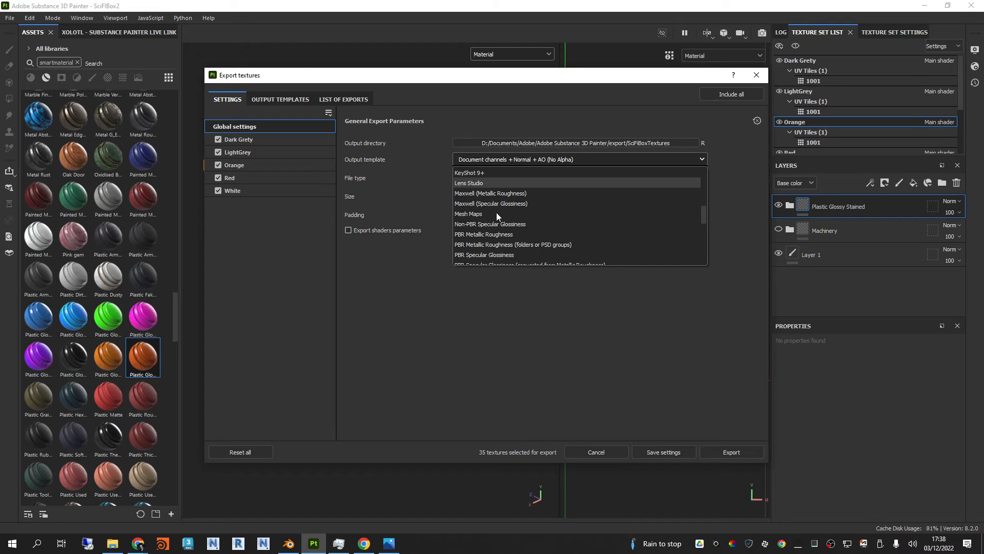
scroll(502, 212, "down", 1)
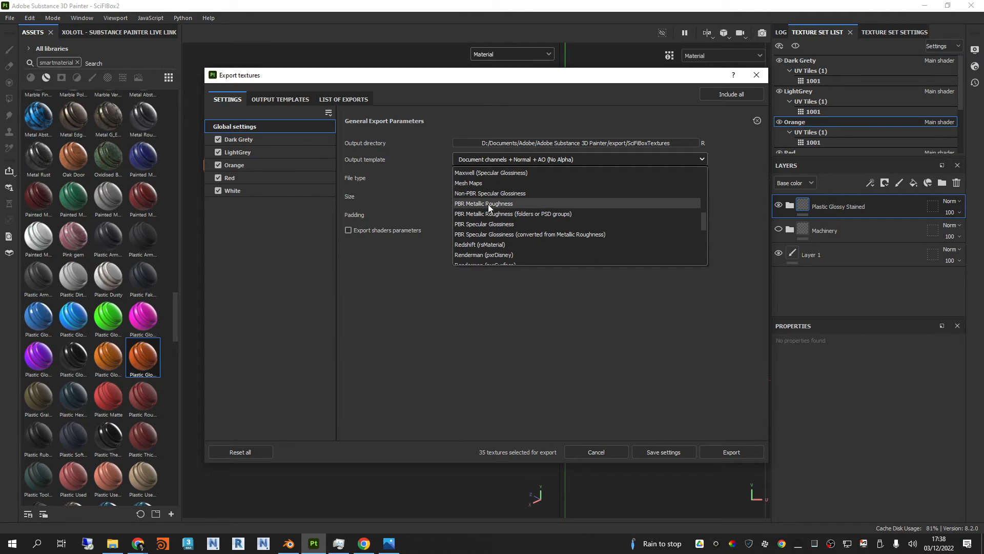
scroll(564, 210, "down", 3)
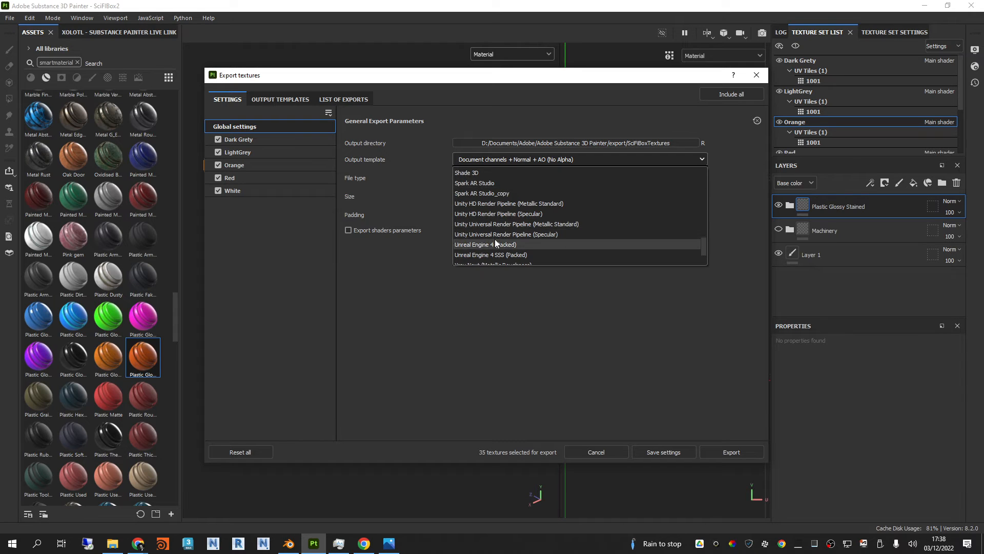
scroll(494, 239, "down", 3)
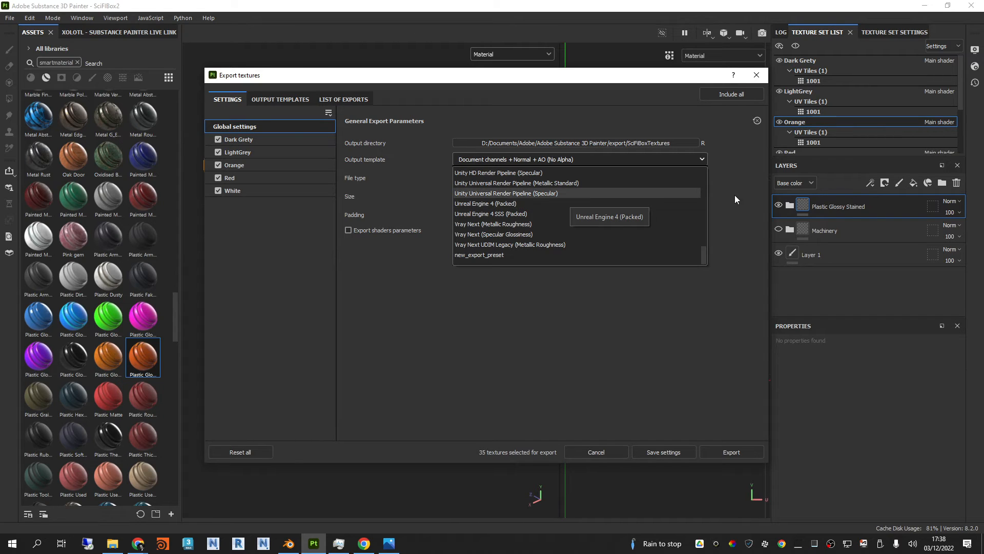
scroll(560, 213, "up", 15)
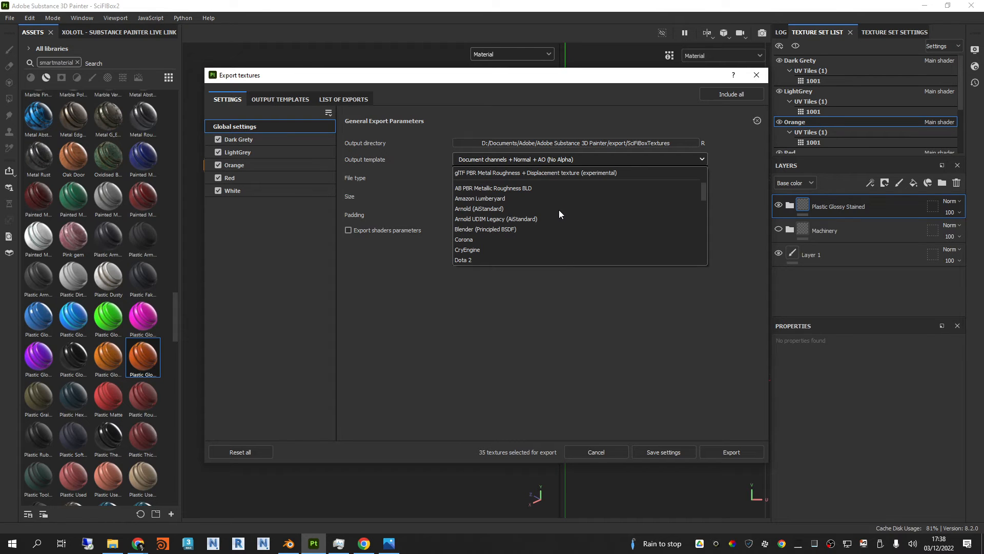
scroll(559, 210, "down", 5)
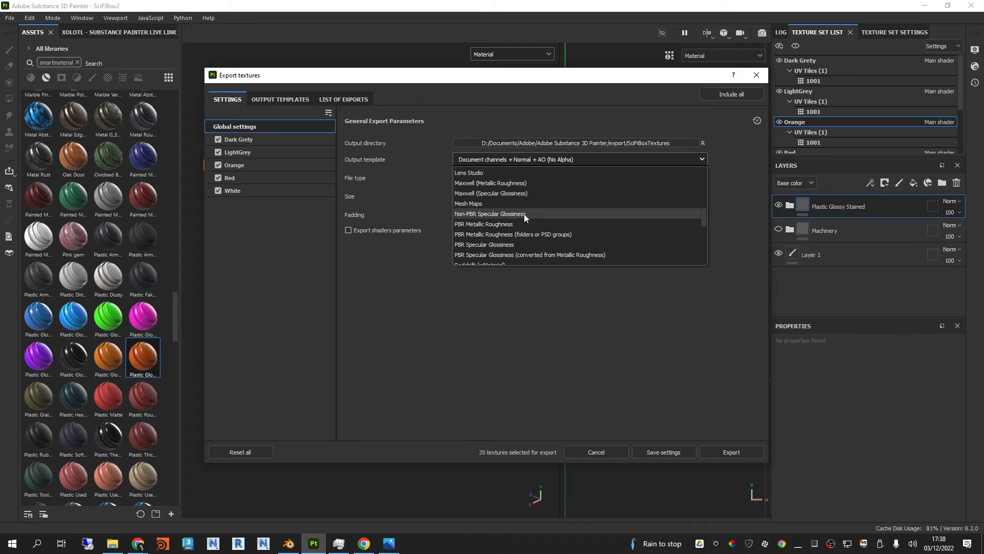
left_click(468, 223)
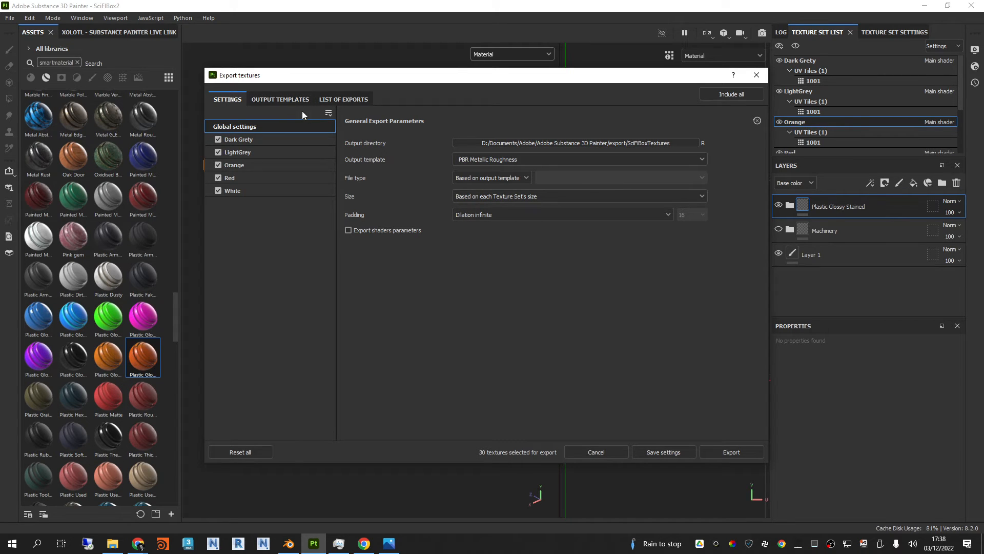
Step: Set the export's file type to jpeg and check the texture size options
left_click(528, 177)
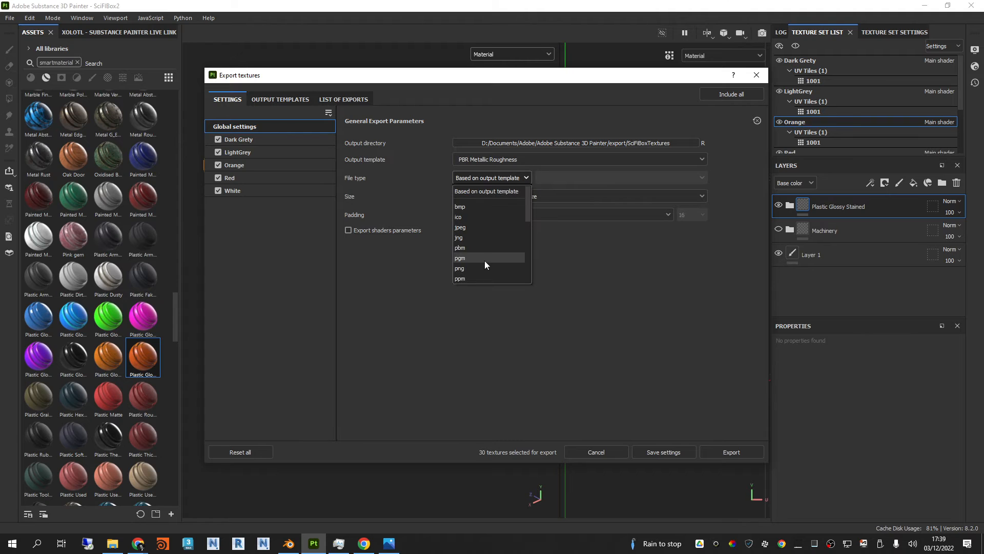
left_click(472, 226)
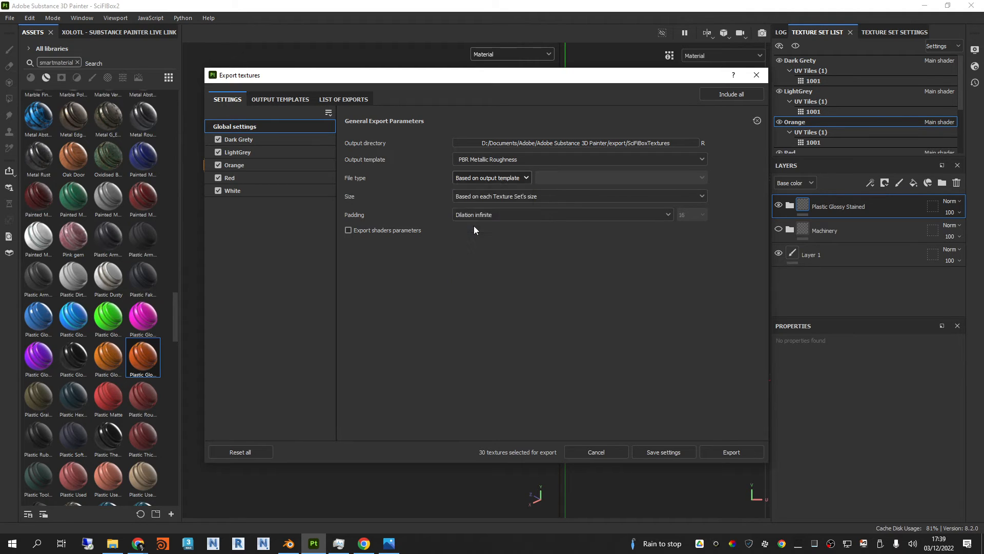
left_click_drag(628, 76, 614, 85)
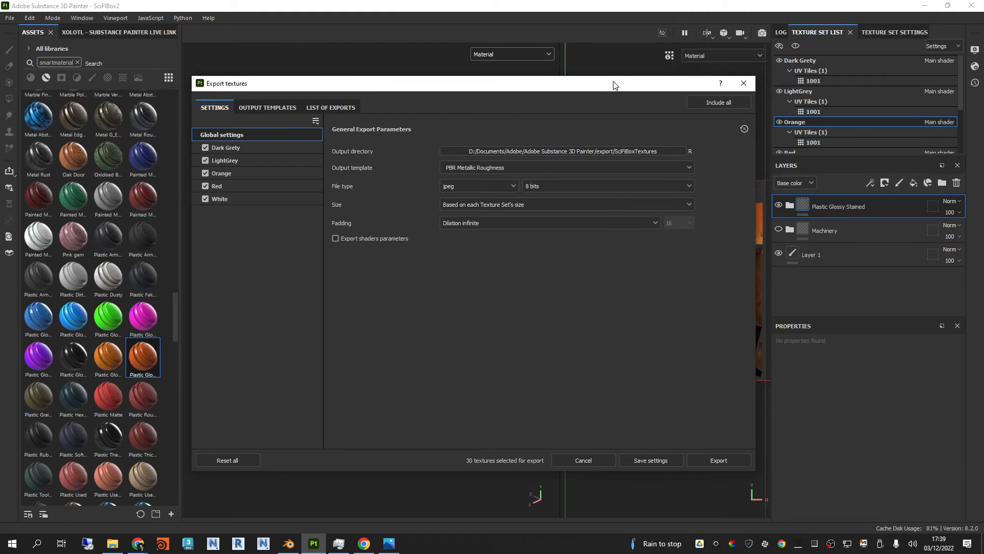
left_click(502, 204)
left_click(469, 285)
Step: Review the output maps and file naming pattern of the PBR Metallic Roughness template, along with the list of files for export
left_click(256, 107)
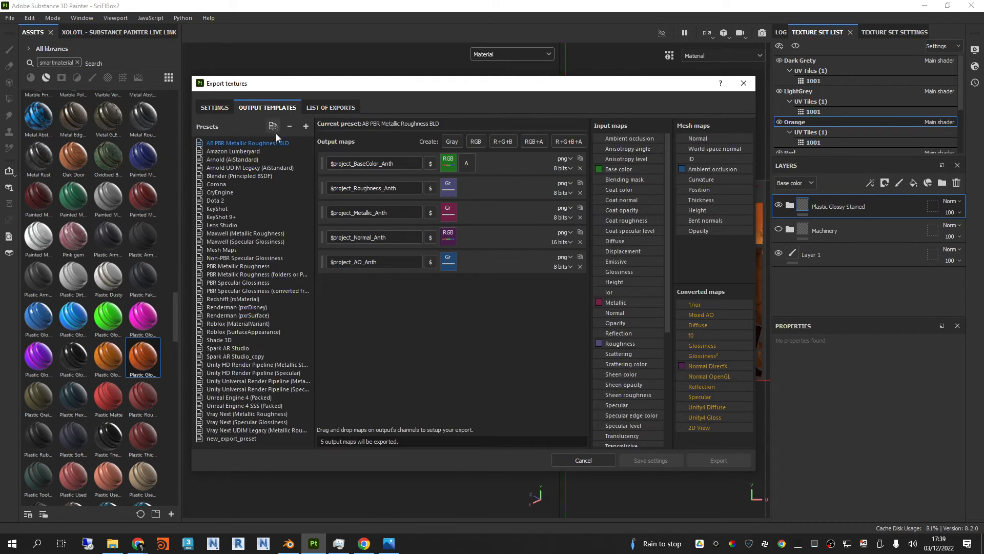
left_click(254, 266)
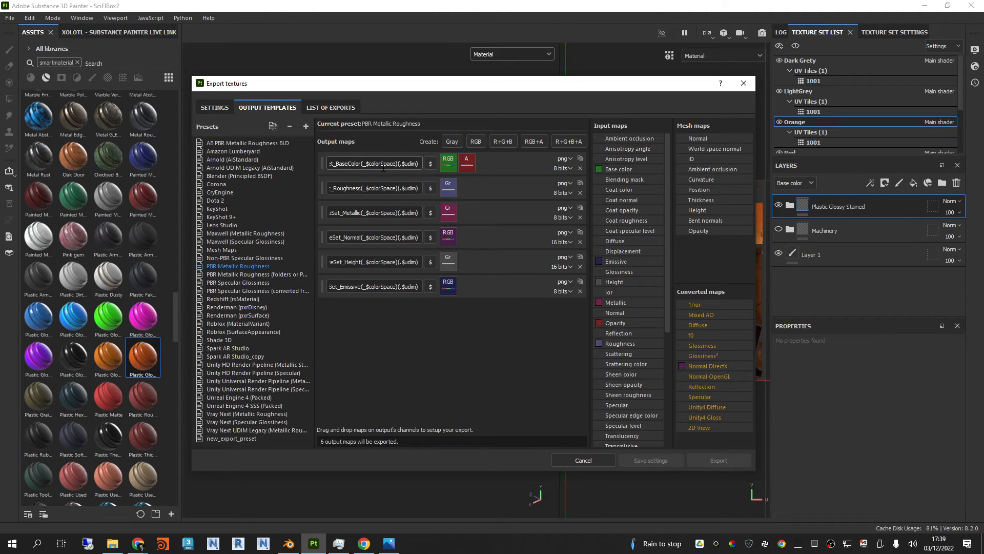
left_click_drag(392, 165, 342, 161)
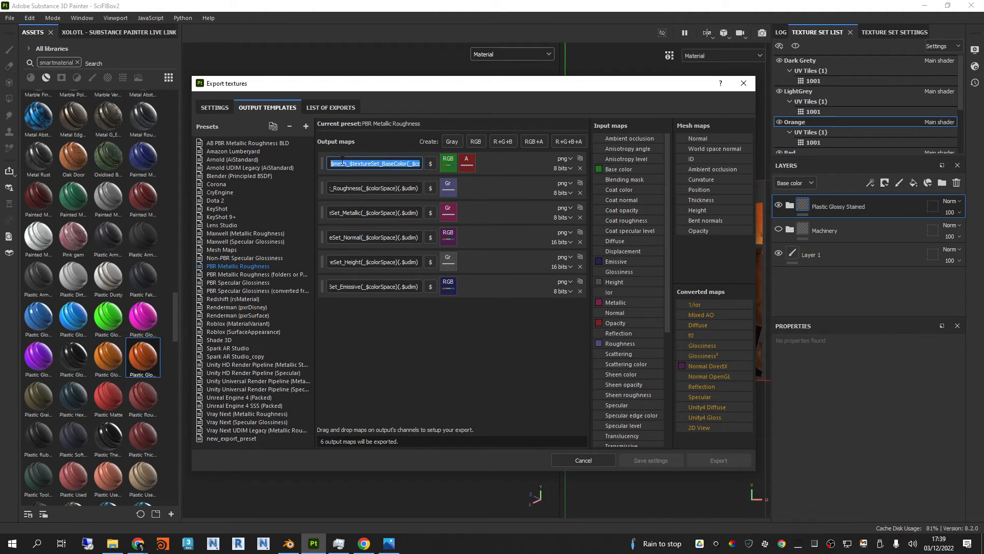
left_click(362, 163)
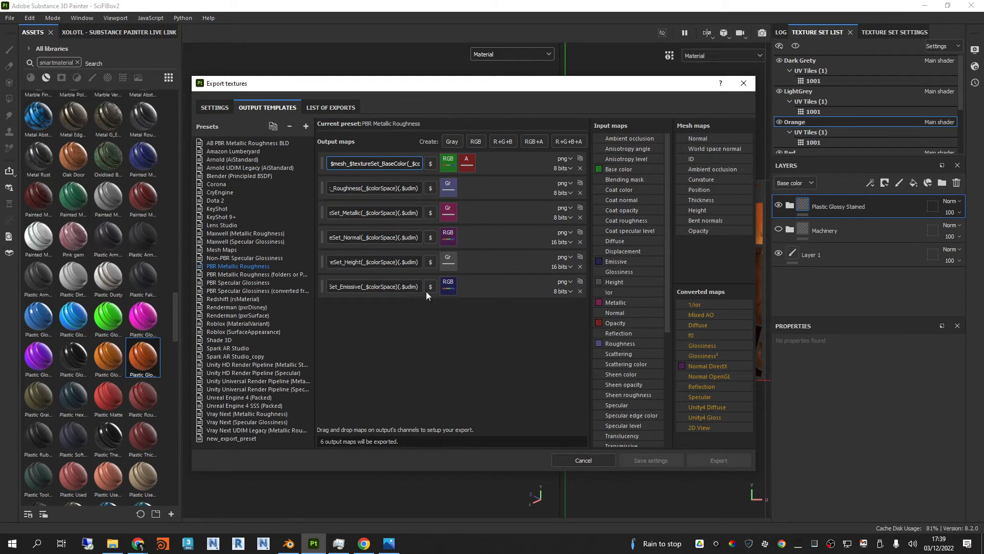
left_click(325, 108)
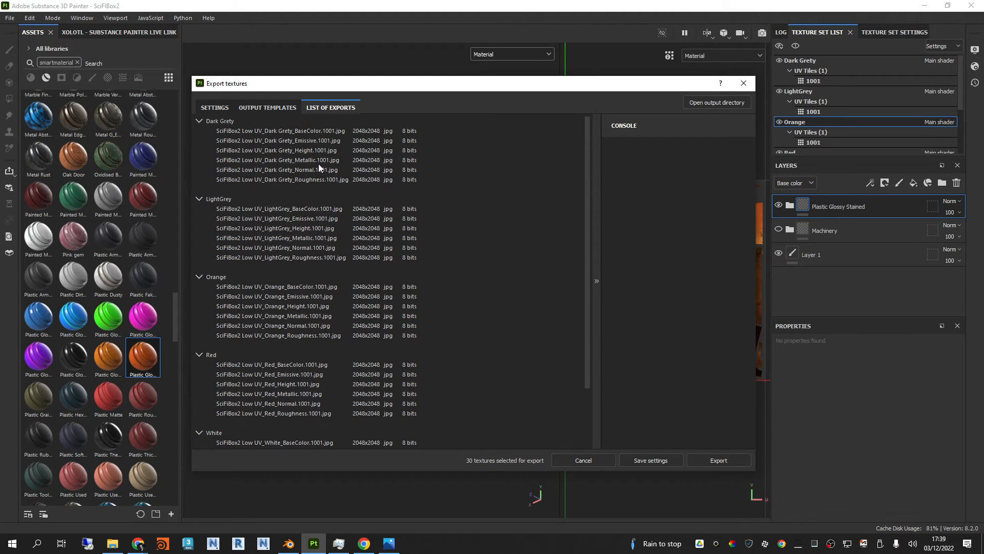
left_click(267, 107)
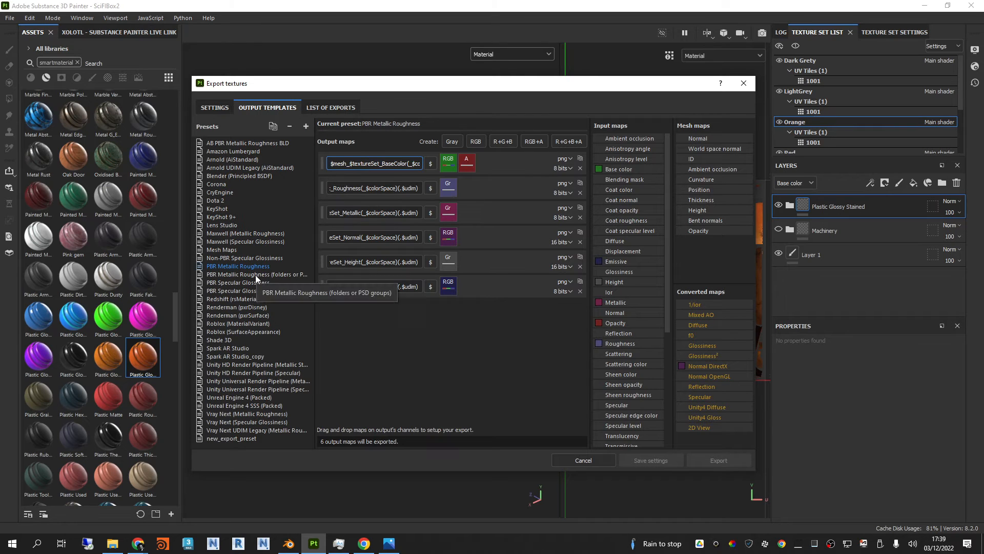
Step: Set the export's output template to AB PBR Metallic Roughness BLD after checking its output maps
left_click(235, 142)
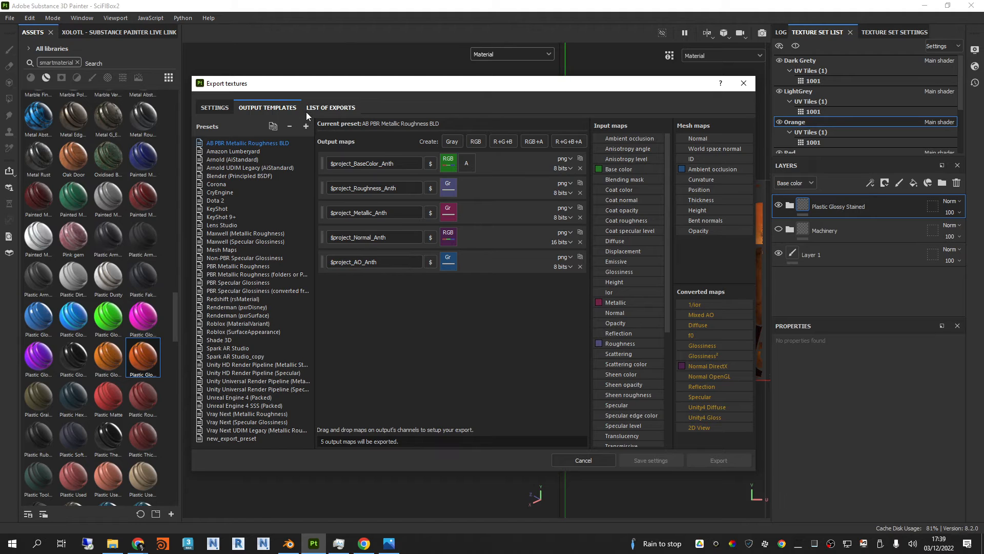
left_click(333, 107)
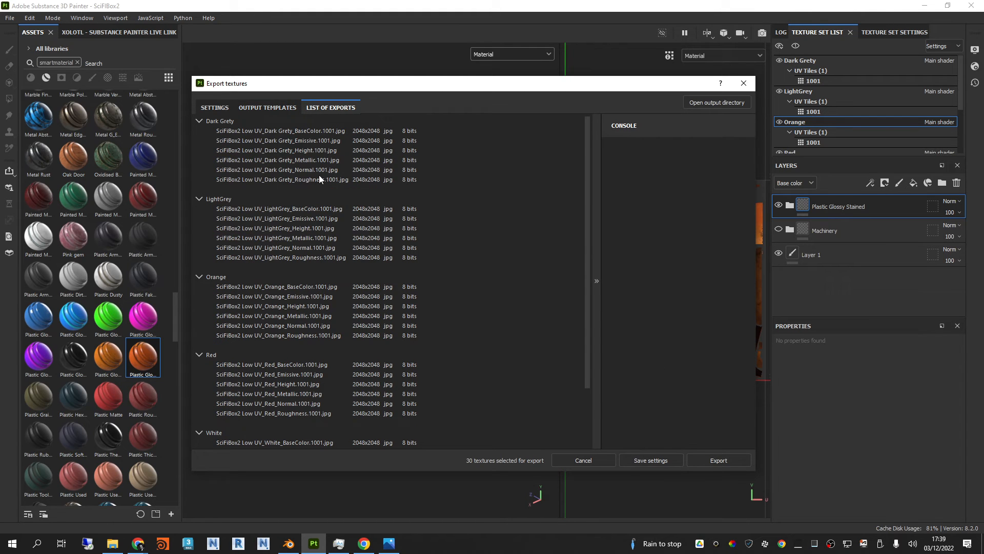
left_click(264, 108)
left_click(214, 108)
left_click(479, 168)
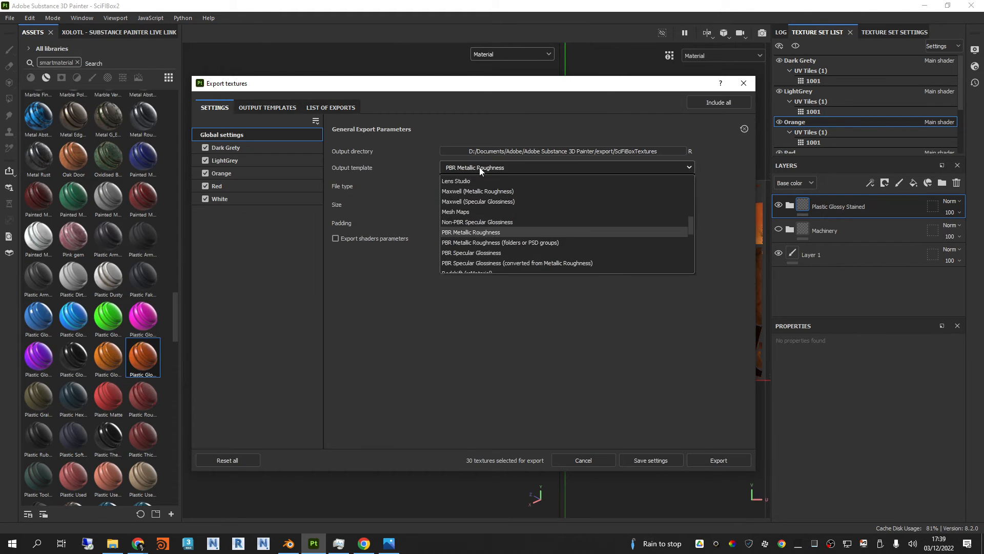
scroll(512, 236, "up", 5)
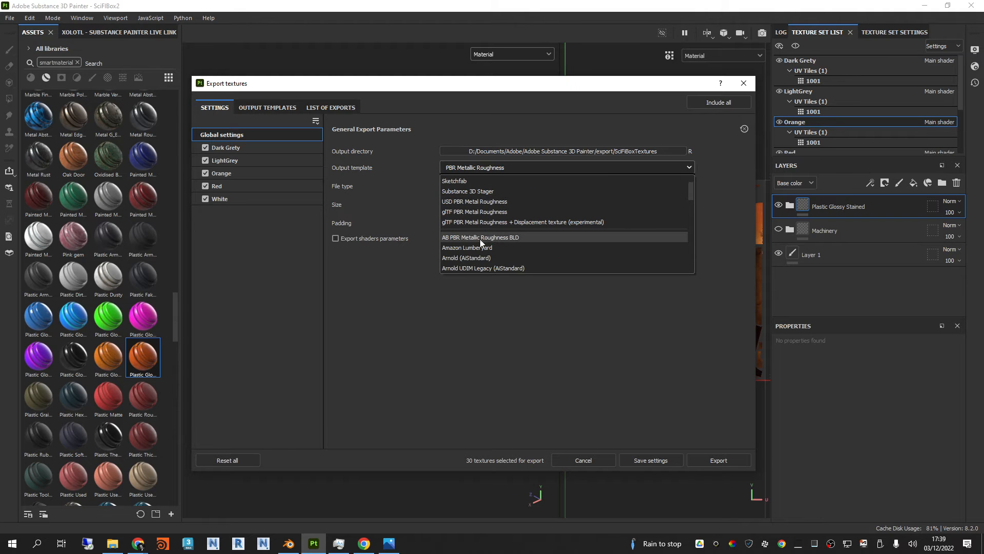
left_click(481, 237)
Step: Review the full list of files for export under the AB PBR Metallic Roughness BLD template
left_click(332, 109)
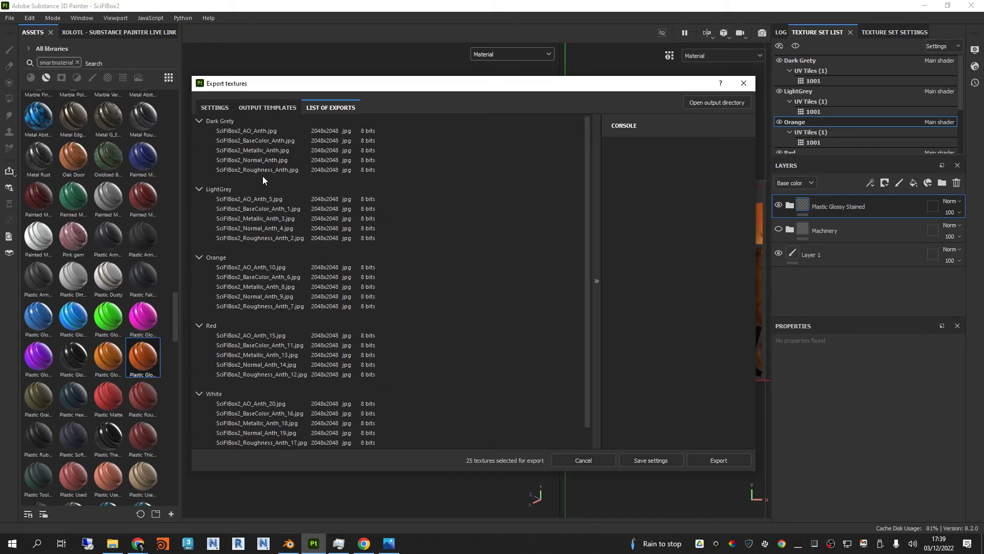
scroll(224, 115, "down", 1)
scroll(292, 180, "up", 1)
left_click_drag(529, 89, 466, 92)
left_click_drag(525, 80, 549, 92)
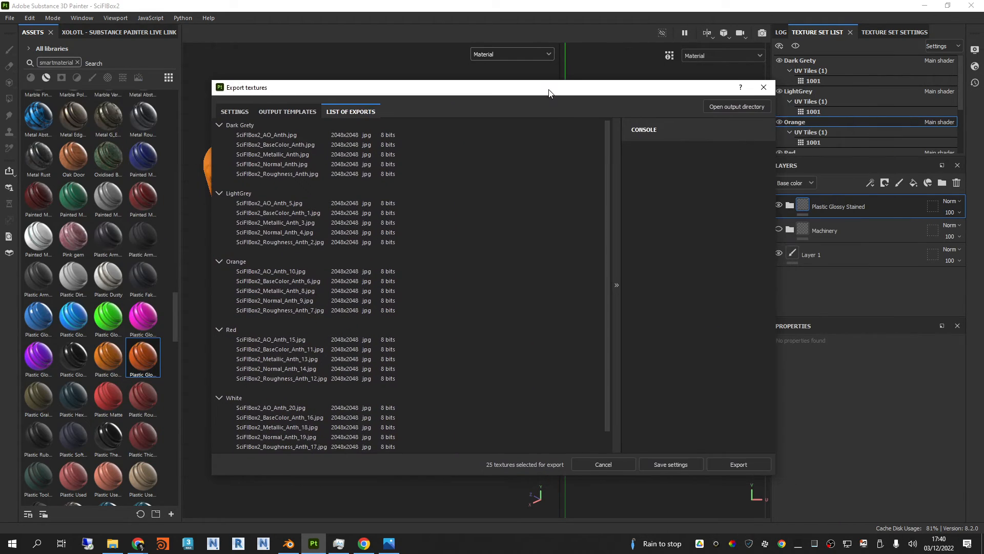
Step: Switch to Blender and make SciFiBox2_Low visible in the viewport together with SciFiBox2_High
left_click(288, 543)
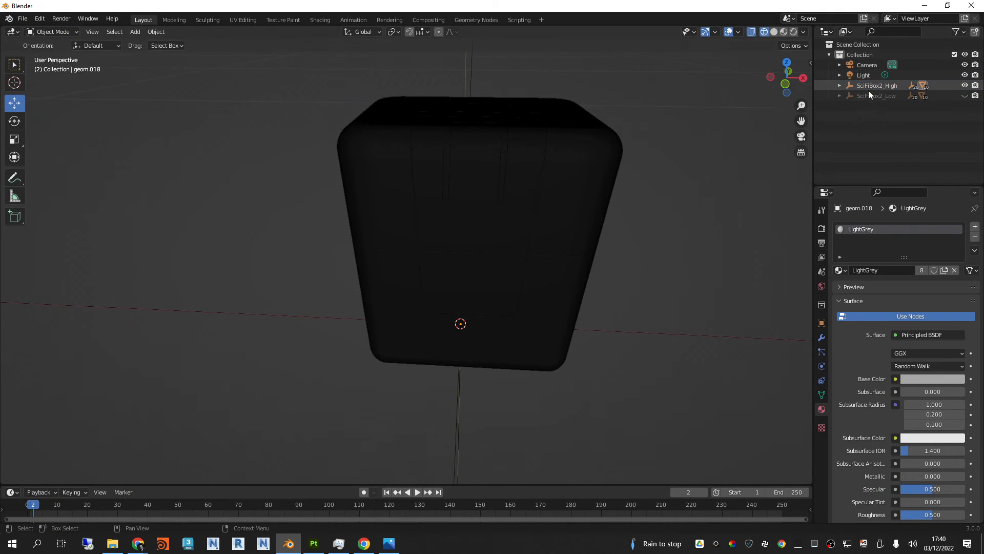
left_click(869, 85)
left_click(964, 86)
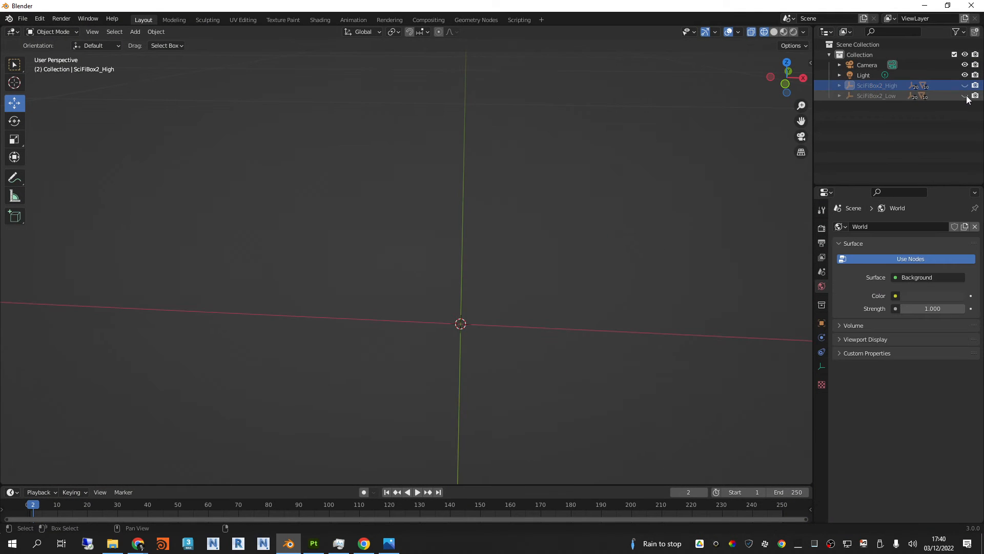
left_click(965, 96)
left_click(944, 96)
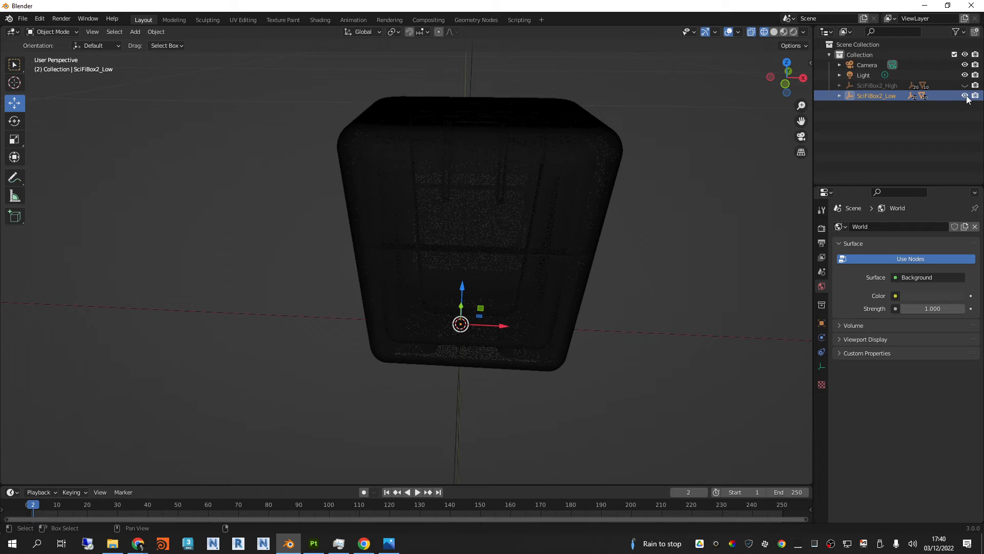
left_click(965, 96)
left_click(964, 96)
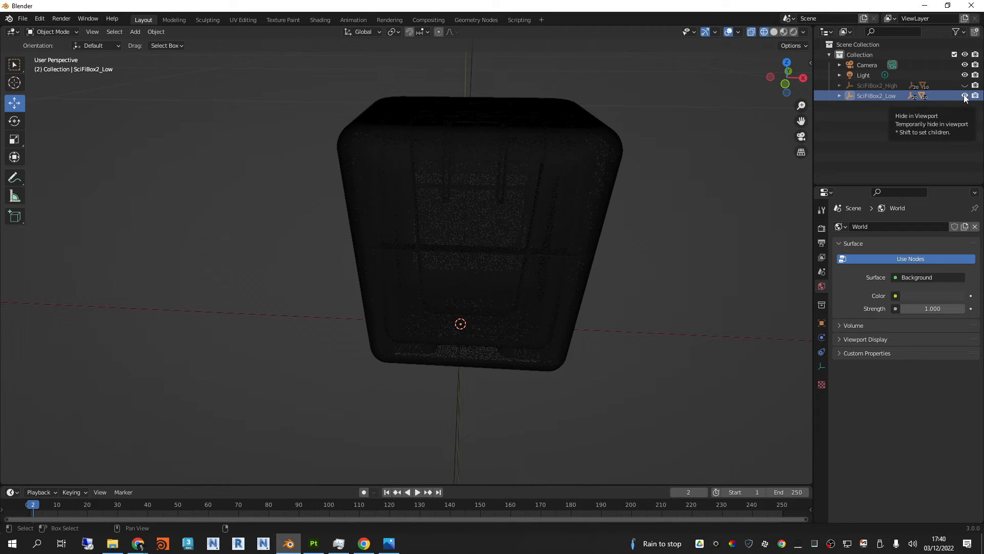
left_click(966, 85)
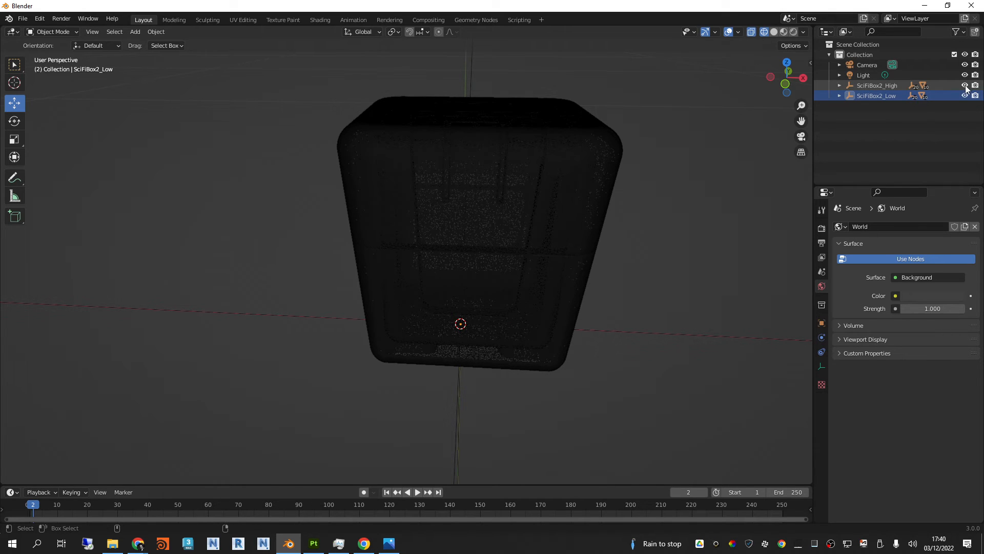
left_click(966, 86)
left_click(965, 86)
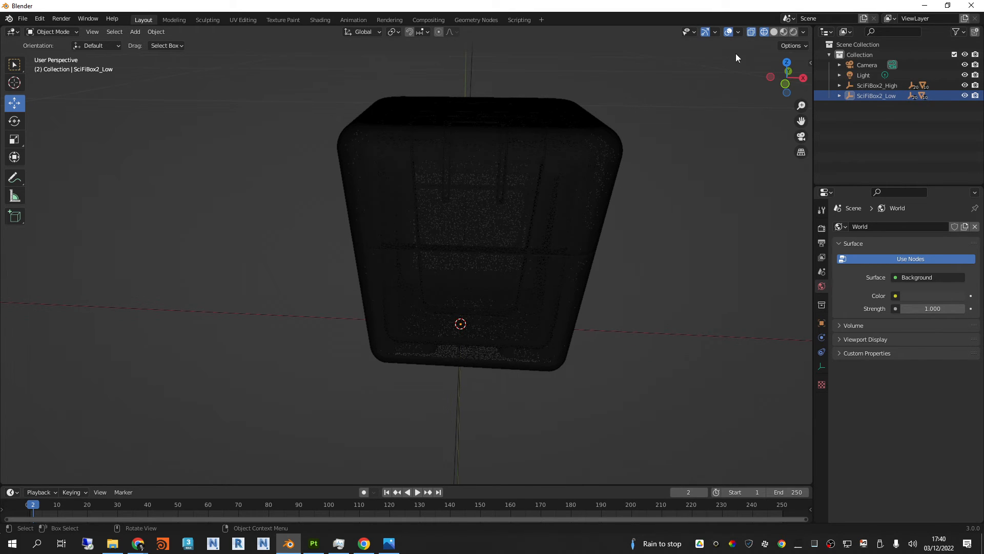
Step: Return to Substance 3D Painter and close the texture export dialog without exporting
left_click(925, 8)
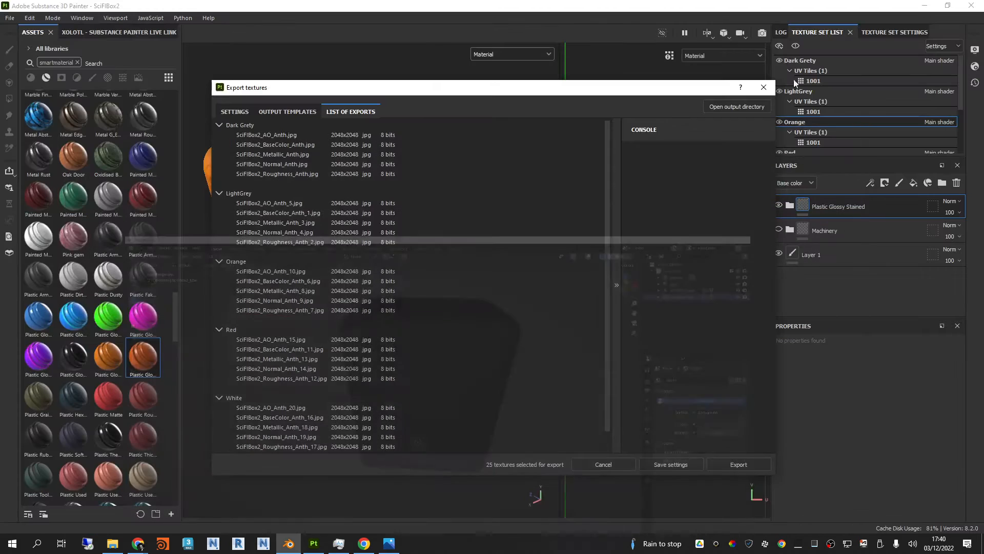
left_click_drag(681, 94, 834, 78)
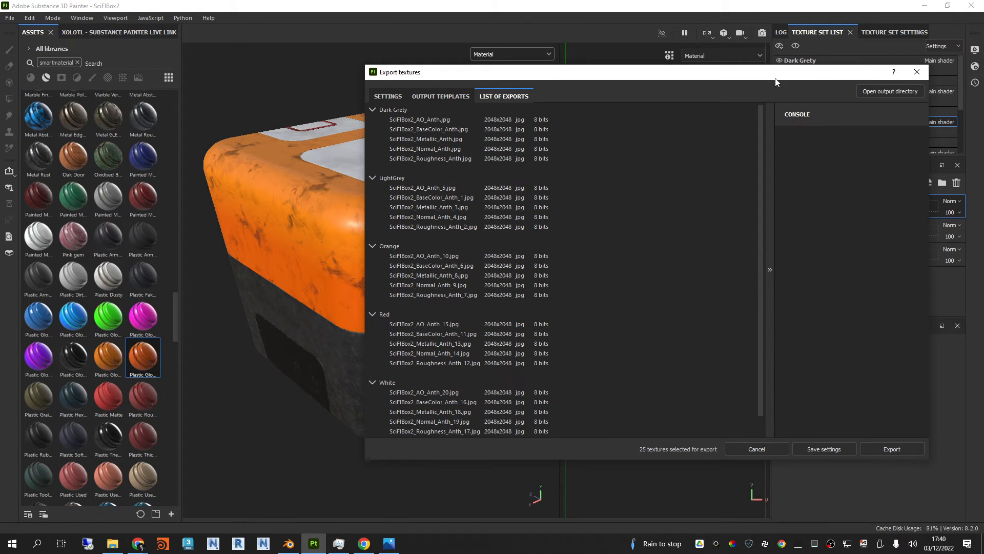
left_click(917, 72)
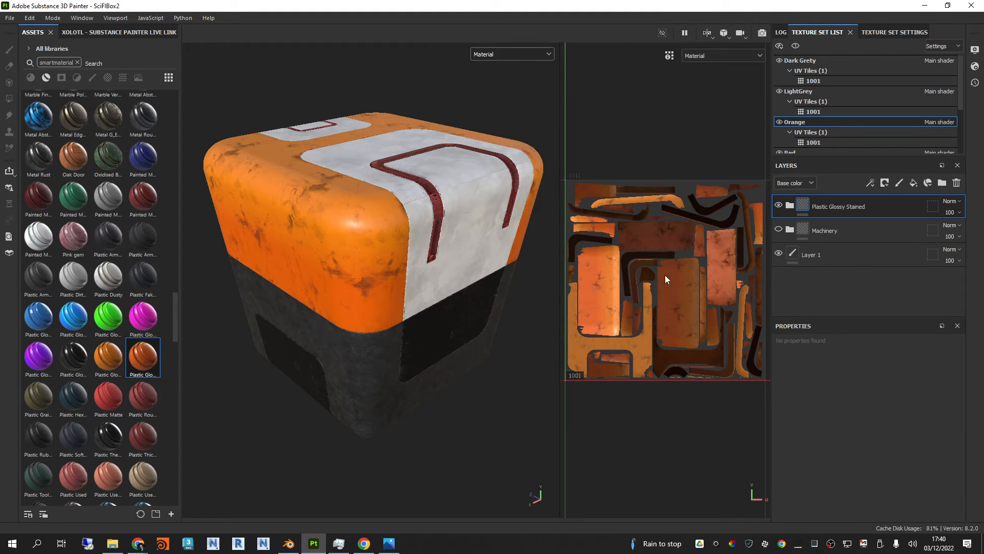
Step: Widen the 2D view and examine the UV layouts of the Dark Grety and LightGrey texture sets in it
scroll(665, 274, "down", 1)
scroll(665, 274, "up", 1)
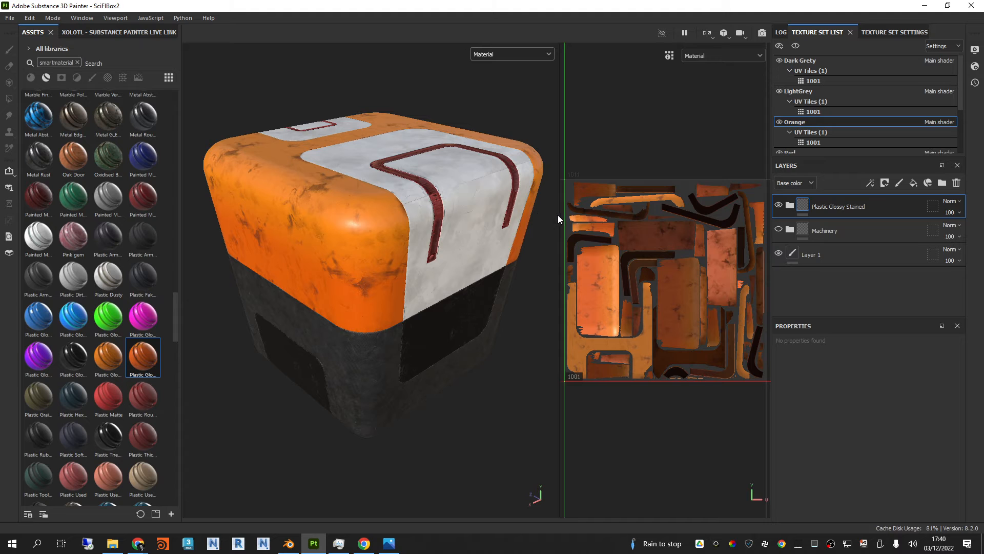
left_click_drag(563, 214, 428, 214)
scroll(594, 275, "up", 3)
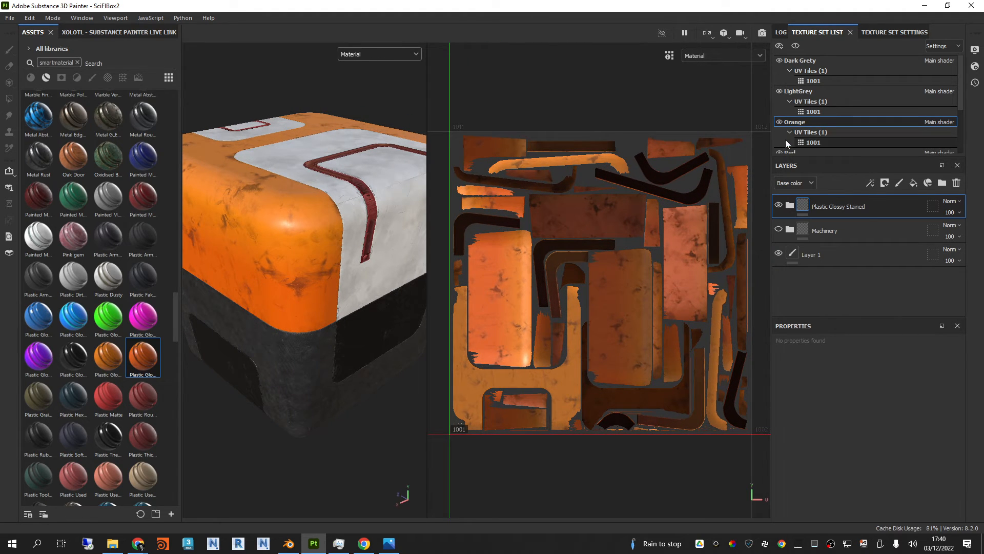
left_click(814, 60)
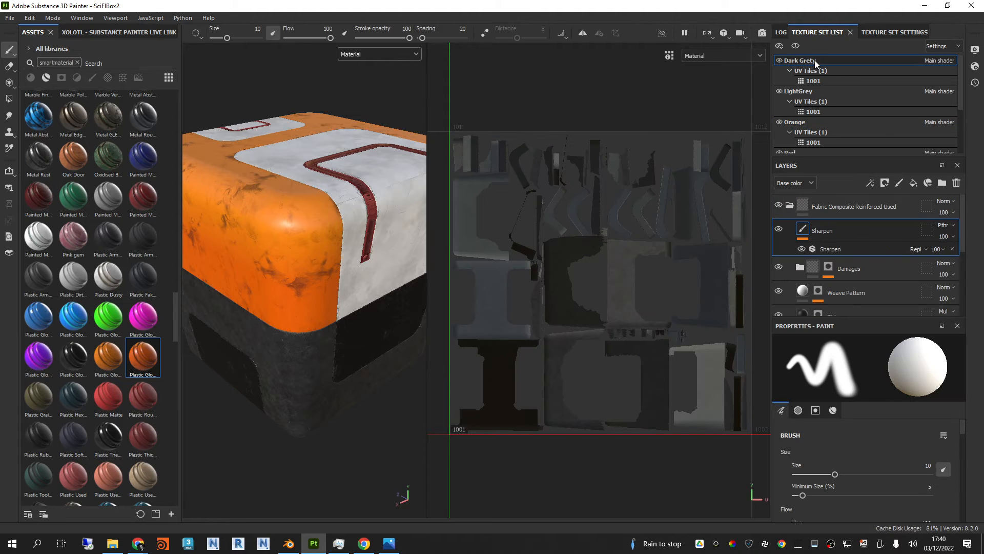
scroll(623, 336, "up", 6)
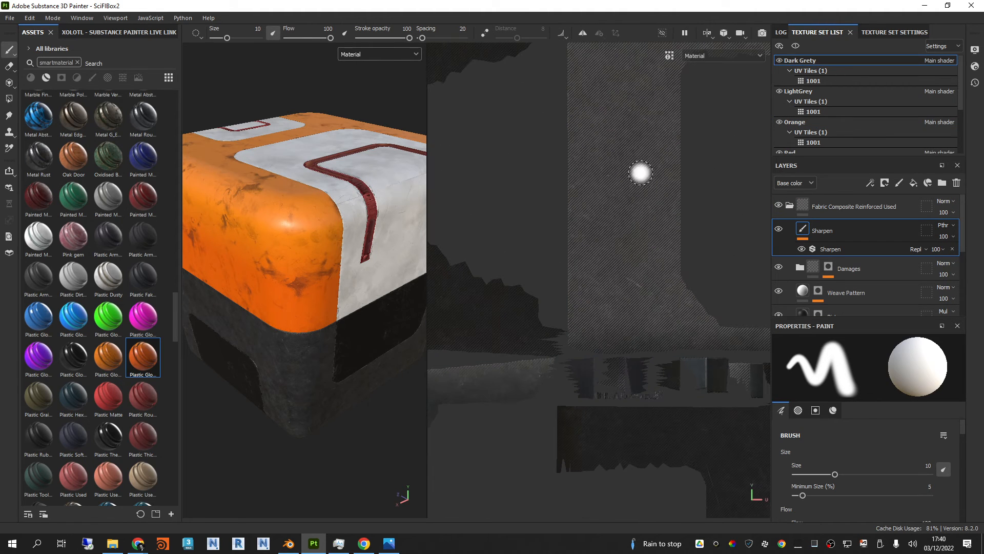
left_click(818, 91)
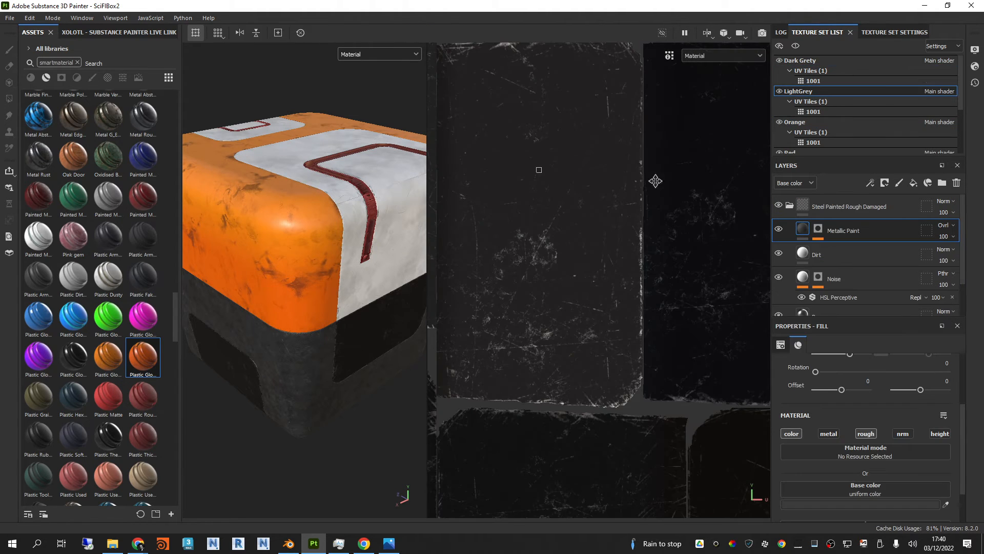
scroll(602, 308, "down", 2)
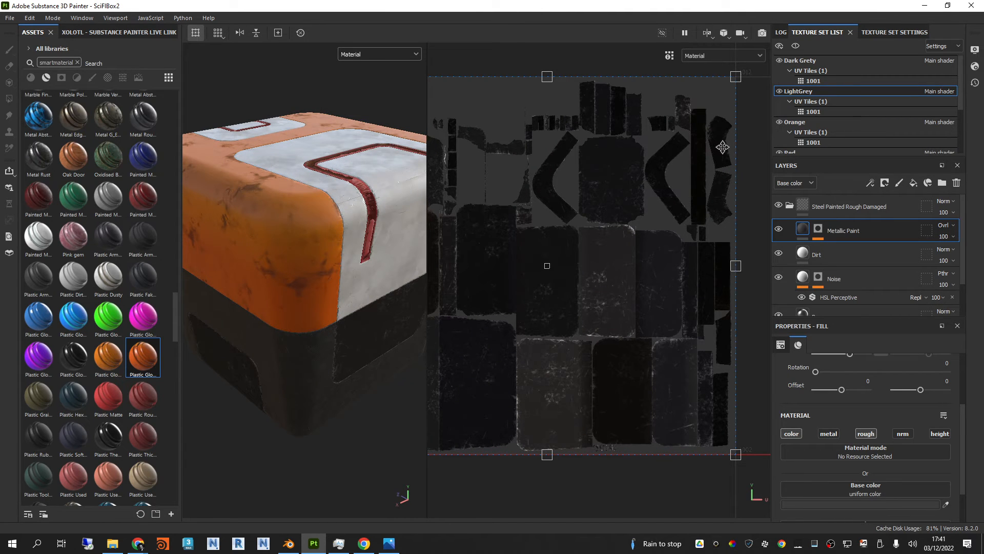
middle_click_drag(582, 60, 619, 65, "alt")
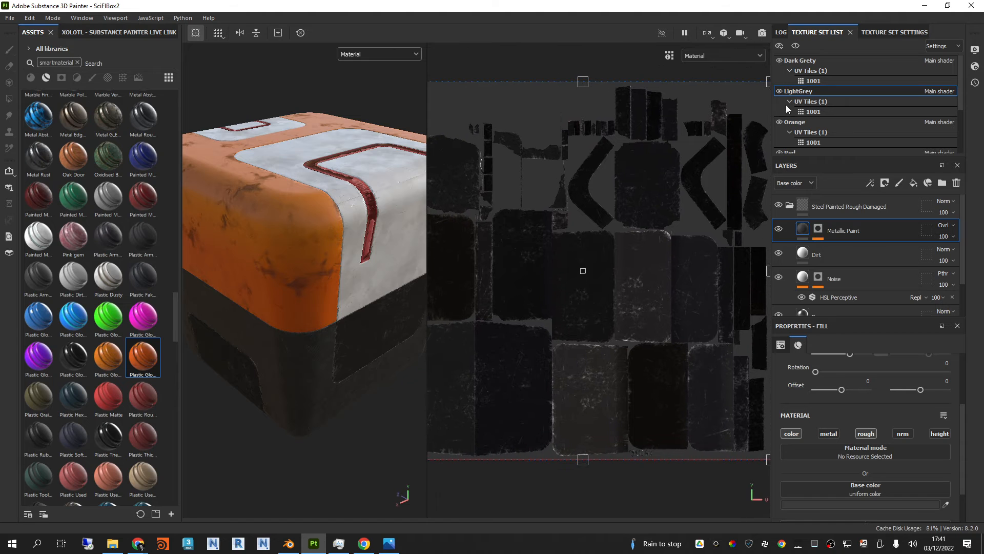
Step: Examine the UV layouts and surface detail of the Orange, Red and White texture sets in the 2D view
left_click(795, 122)
scroll(804, 122, "down", 2)
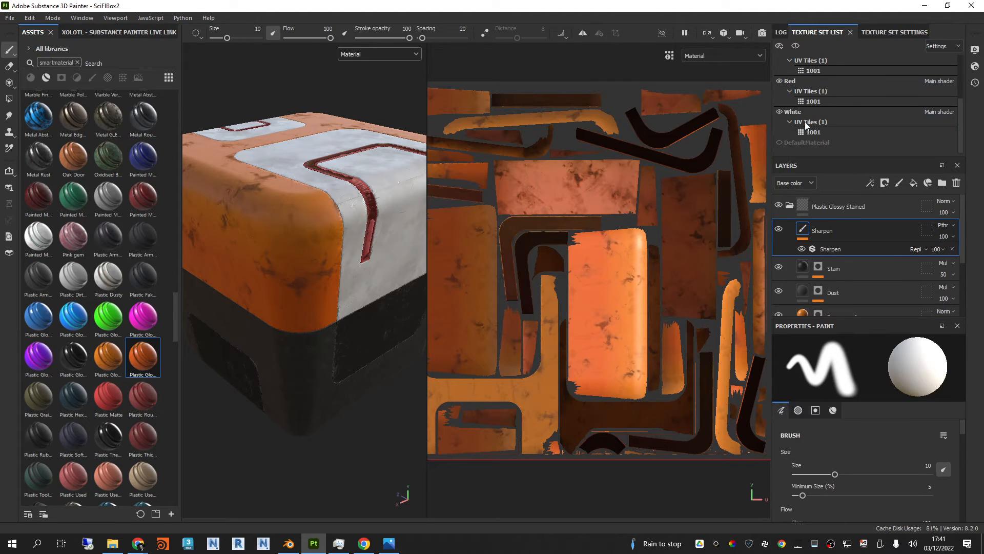
left_click(806, 81)
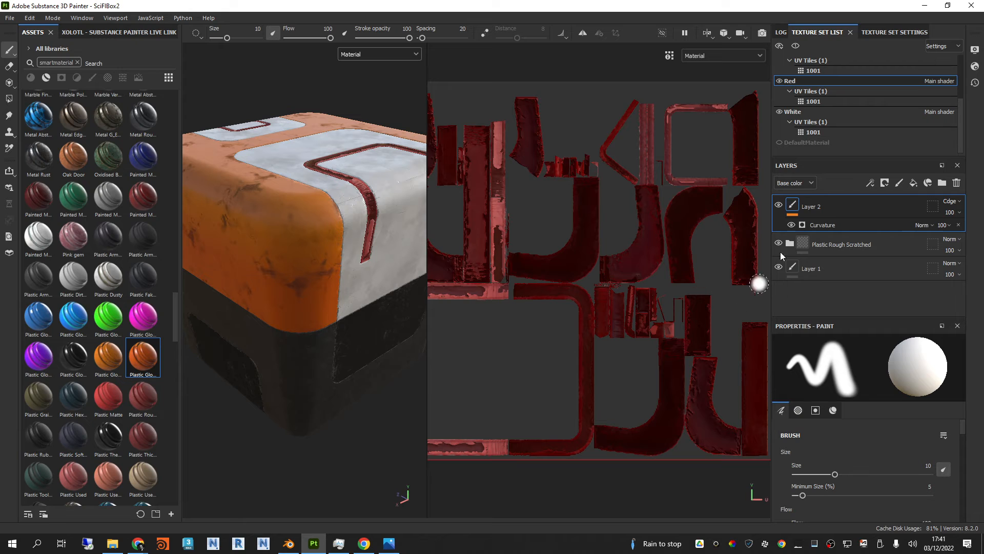
left_click(811, 115)
scroll(641, 254, "up", 8)
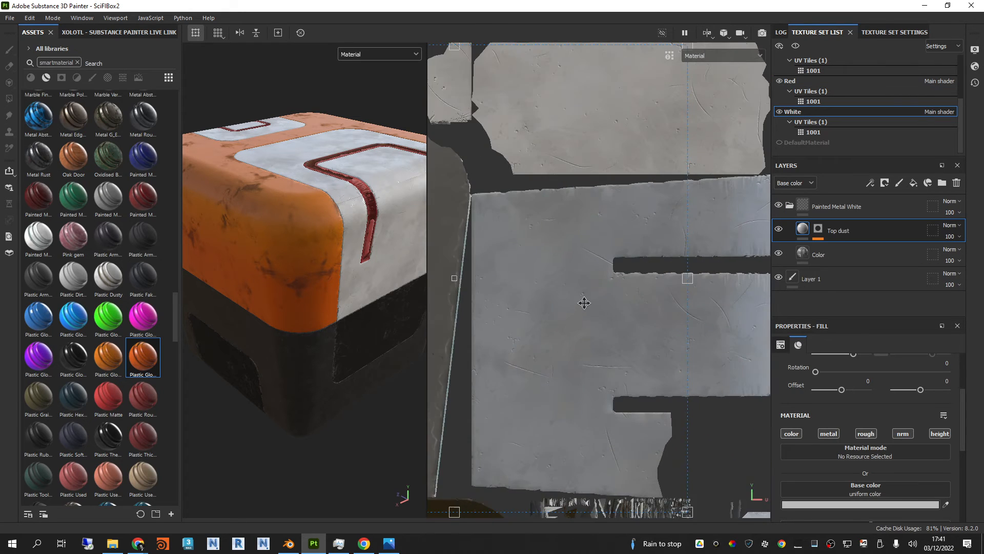
scroll(591, 253, "down", 8)
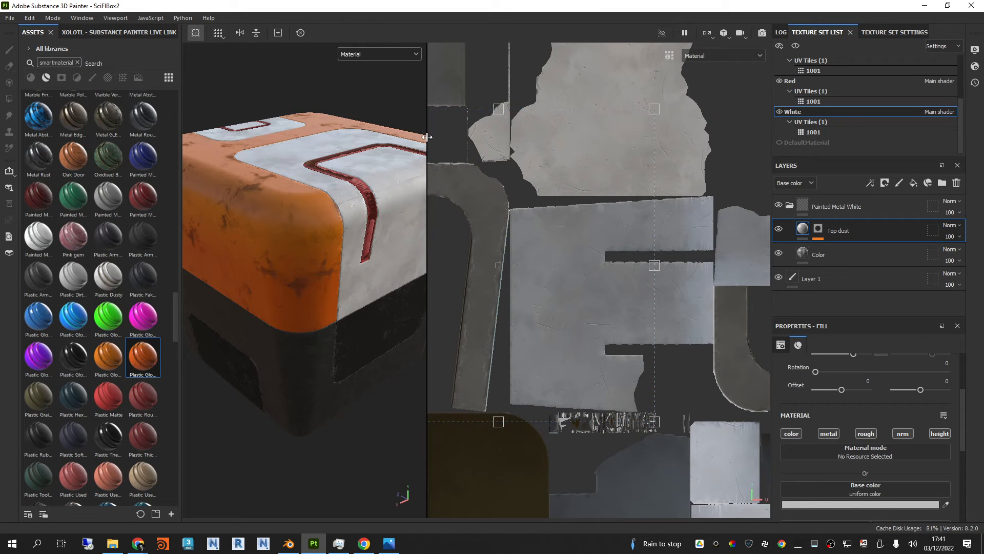
Step: Widen the 3D view and inspect the box's orange, white and dark surfaces from several angles
left_click_drag(425, 143, 558, 151)
left_click_drag(460, 184, 471, 192, "alt")
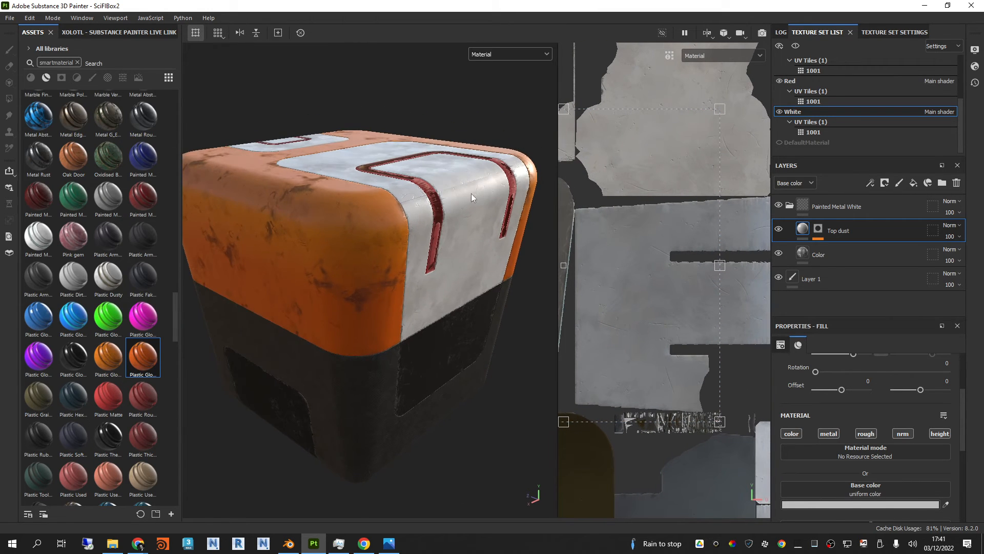
right_click_drag(471, 192, 460, 220, "shift")
middle_click_drag(460, 219, 477, 207, "alt")
left_click_drag(476, 207, 471, 212, "alt")
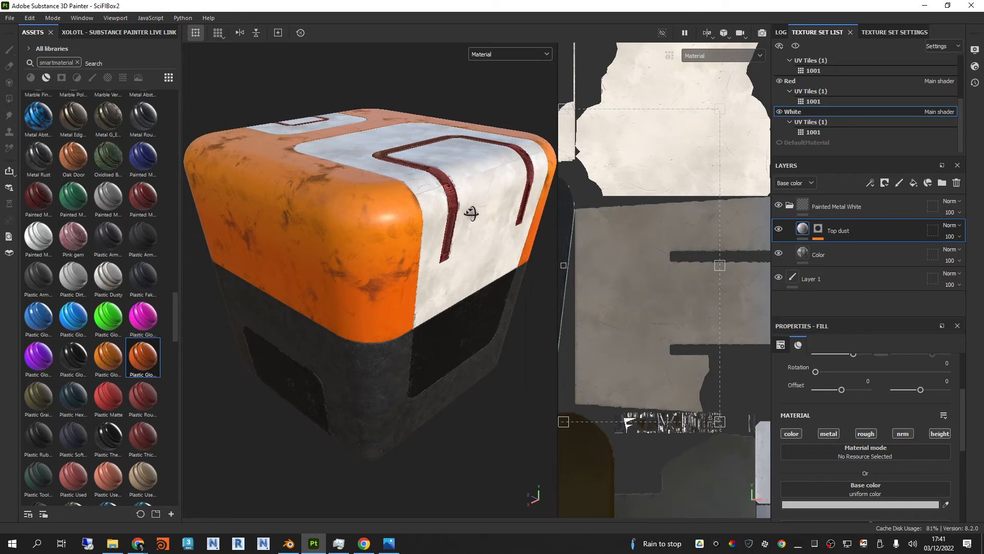
Step: Display only the Base color channel and examine it on the box's upper shell and lower dark panels
left_click(524, 54)
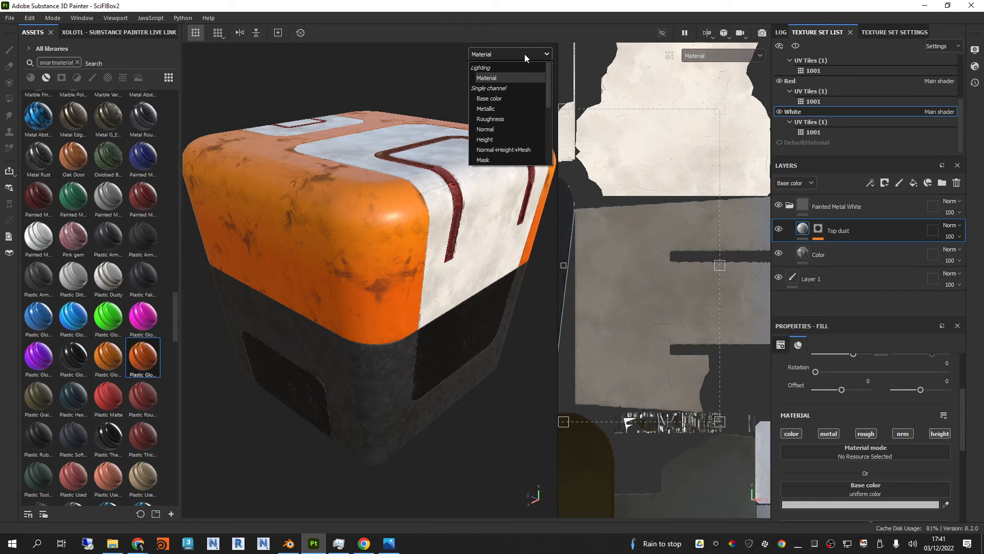
left_click(513, 97)
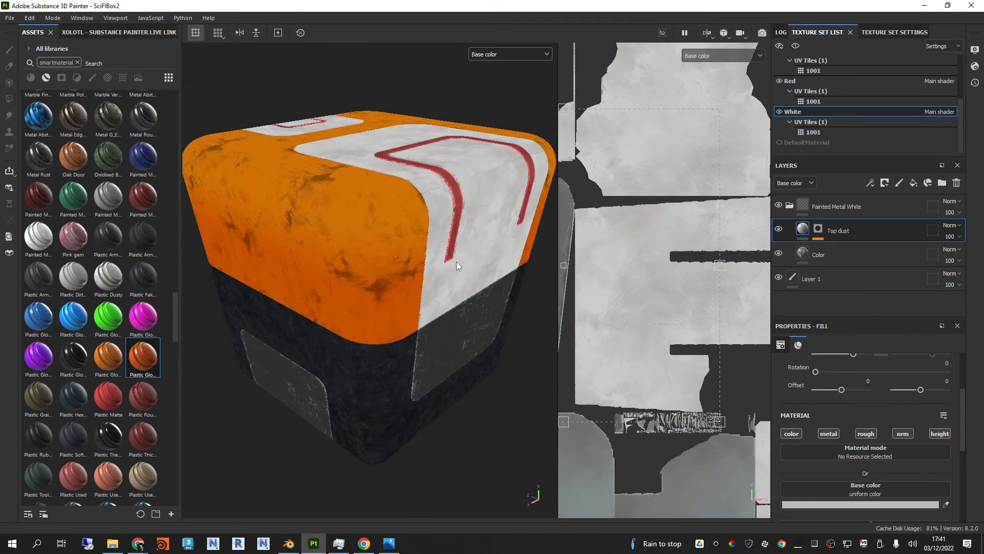
left_click_drag(456, 262, 450, 237, "alt")
left_click_drag(381, 313, 409, 303, "alt")
scroll(395, 350, "up", 5)
left_click_drag(395, 351, 417, 307, "alt")
scroll(385, 334, "down", 2)
scroll(386, 330, "down", 2)
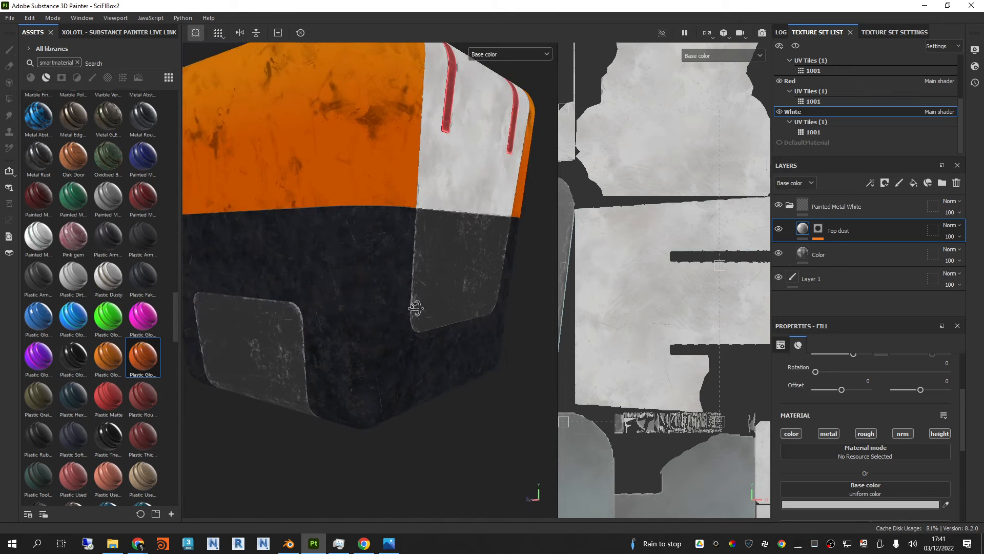
middle_click_drag(412, 210, 410, 268, "alt")
scroll(411, 268, "down", 2)
left_click_drag(430, 238, 430, 265, "alt")
middle_click_drag(429, 265, 407, 241, "alt")
left_click_drag(407, 241, 391, 259, "alt")
scroll(399, 262, "up", 1)
middle_click_drag(389, 250, 392, 263, "alt")
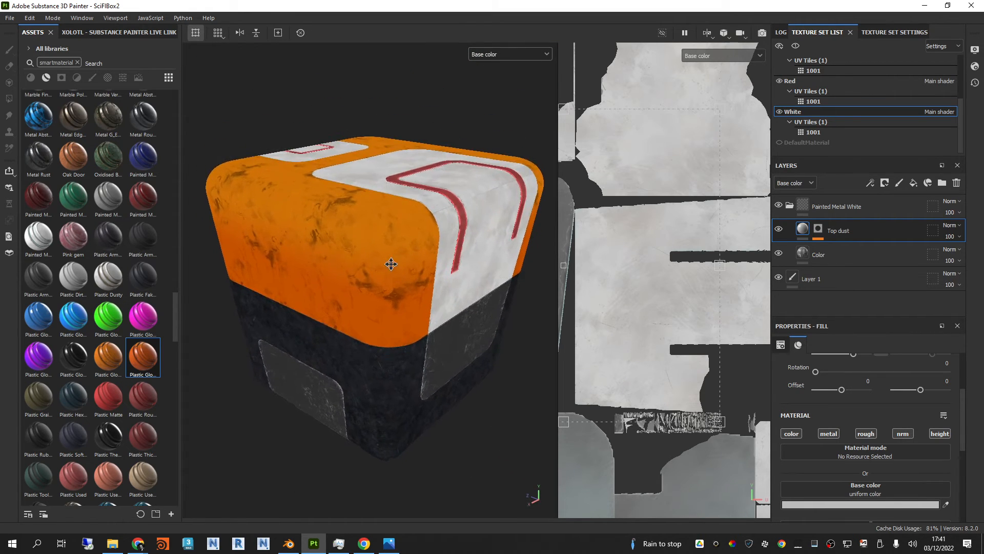
scroll(391, 263, "up", 1)
Step: Collapse the Painted Metal White layer group and display only the Metallic channel
left_click(790, 205)
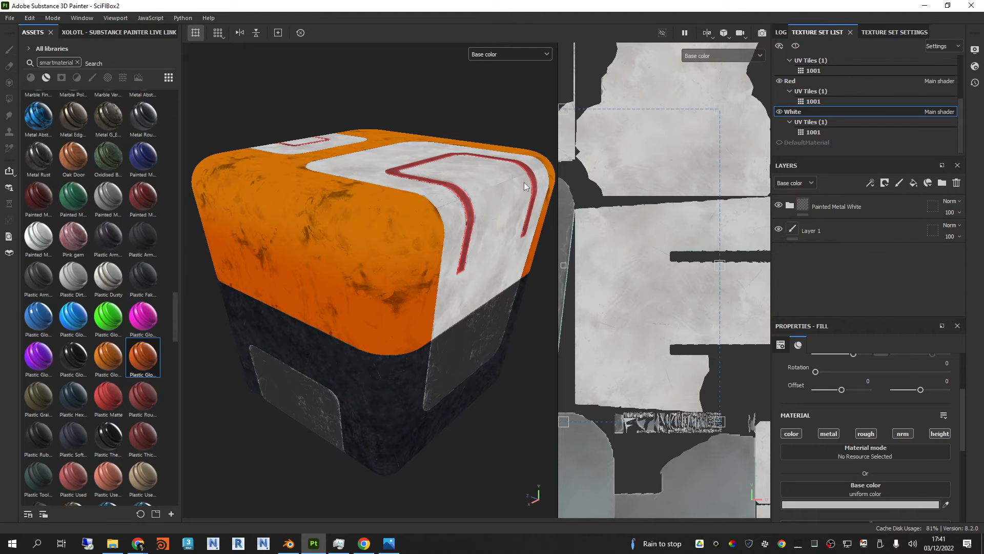
left_click(527, 57)
left_click(500, 130)
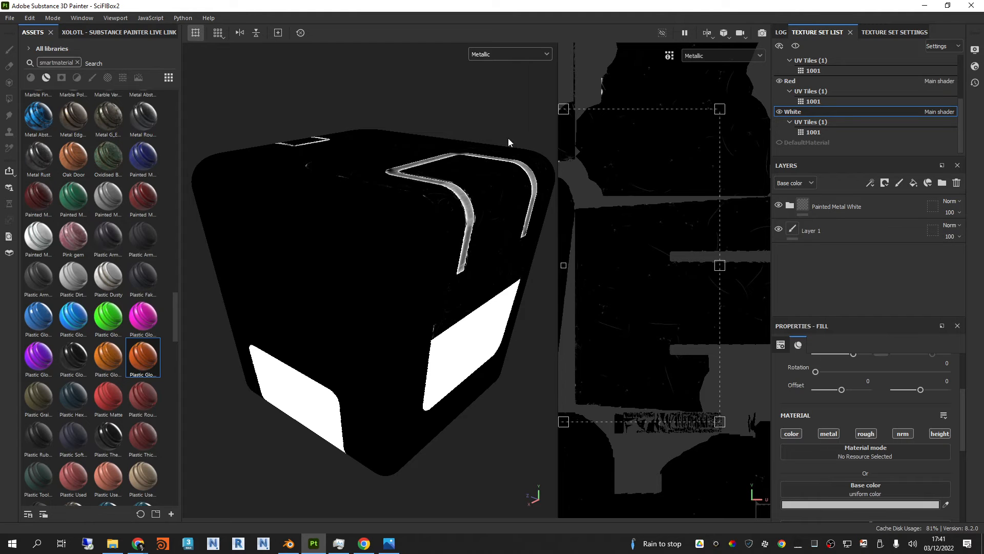
Step: Display only the Roughness channel and examine it across the box's top, sides and lower panels
left_click(512, 53)
left_click(512, 118)
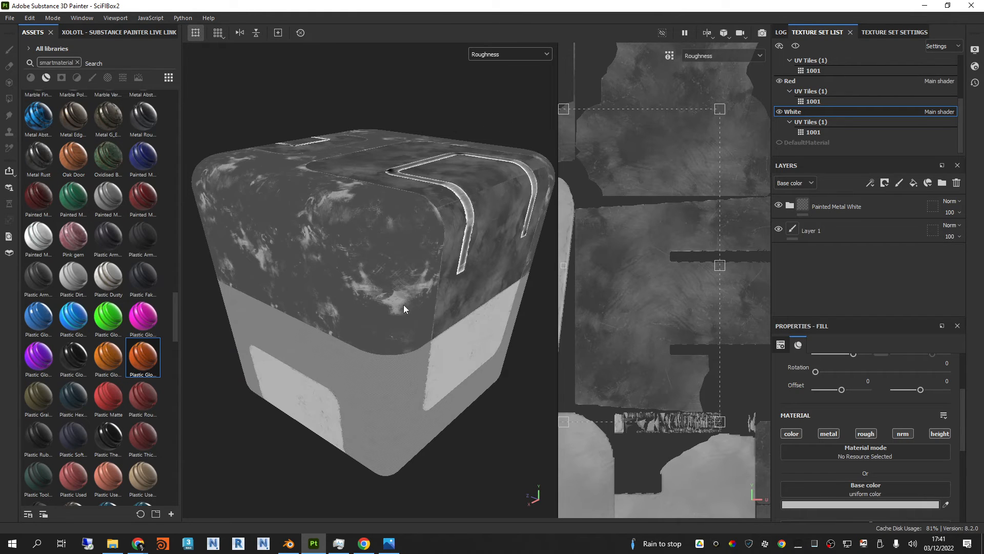
scroll(396, 395, "up", 4)
mouse_move(399, 377)
left_mouse_down("alt")
mouse_move(412, 339)
mouse_move(375, 283)
mouse_move(399, 360)
left_mouse_up("alt")
middle_click_drag(402, 192, 389, 259, "alt")
scroll(385, 266, "down", 3)
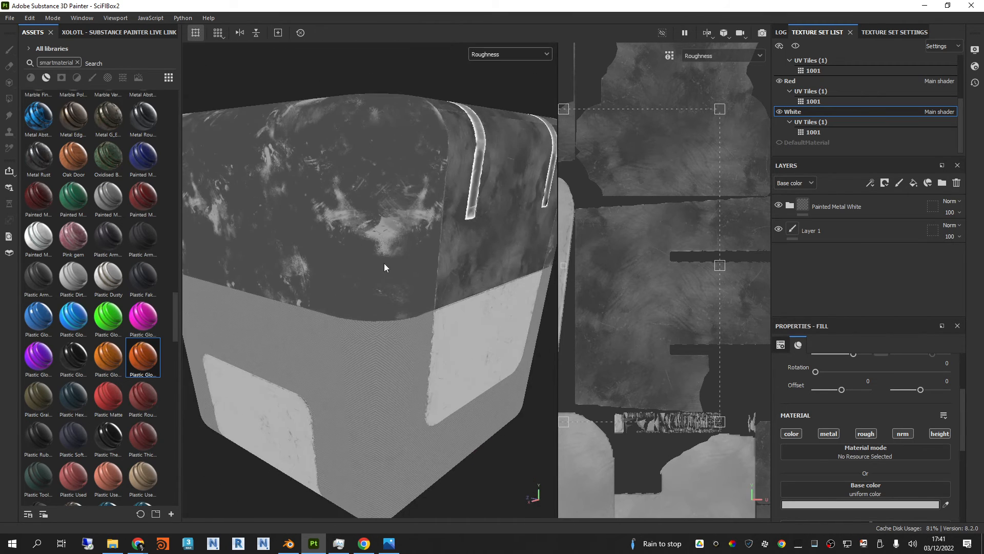
scroll(385, 263, "down", 2)
left_click_drag(384, 263, 394, 285, "alt")
scroll(398, 237, "down", 1)
middle_click_drag(399, 236, 397, 285, "alt")
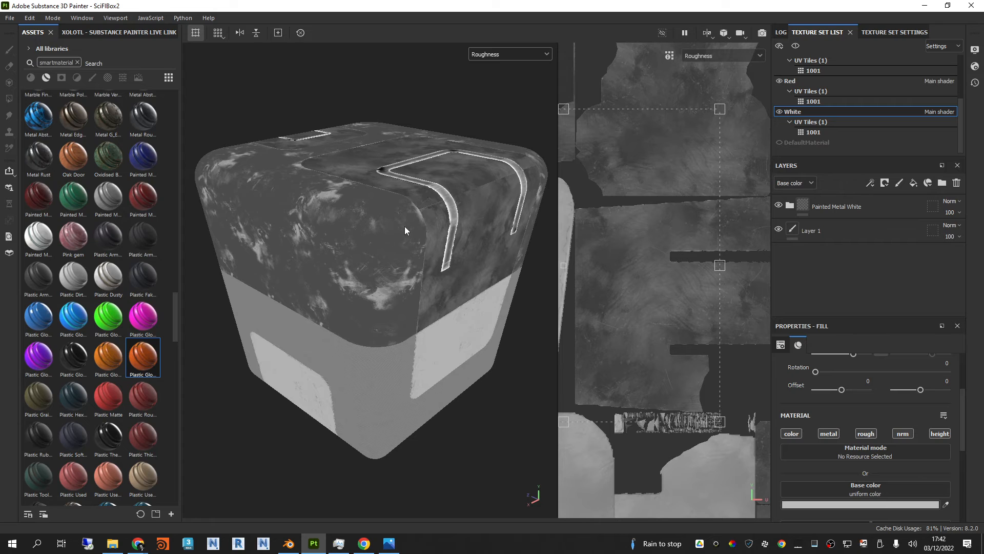
Step: Display only the Normal channel and examine the fine scratches and dents on the White texture set in the 2D view
left_click(507, 54)
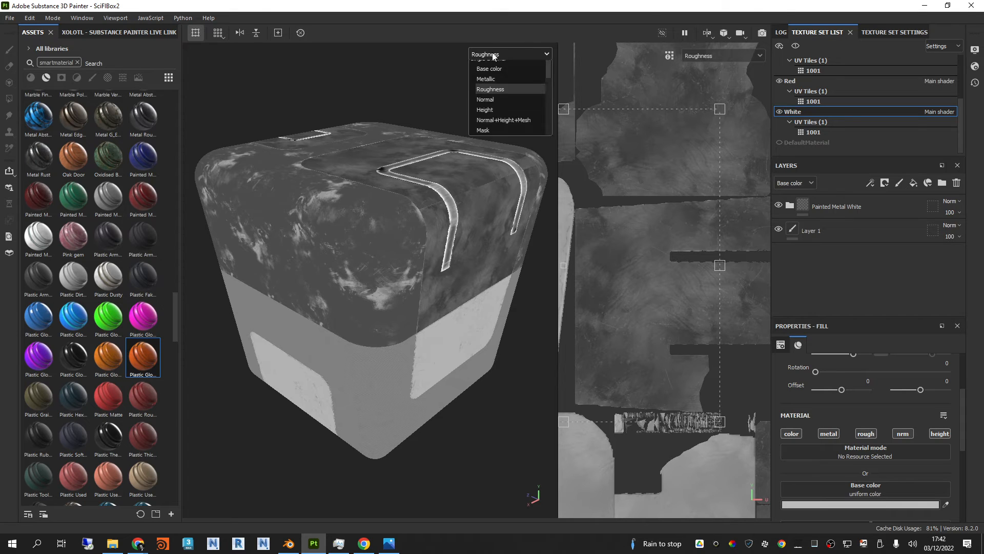
left_click(503, 128)
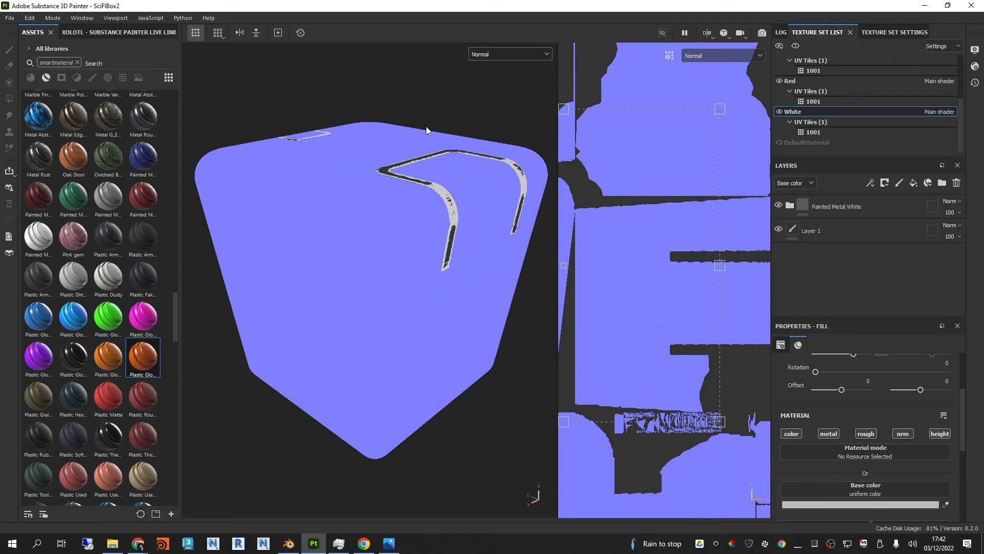
scroll(659, 229, "up", 5)
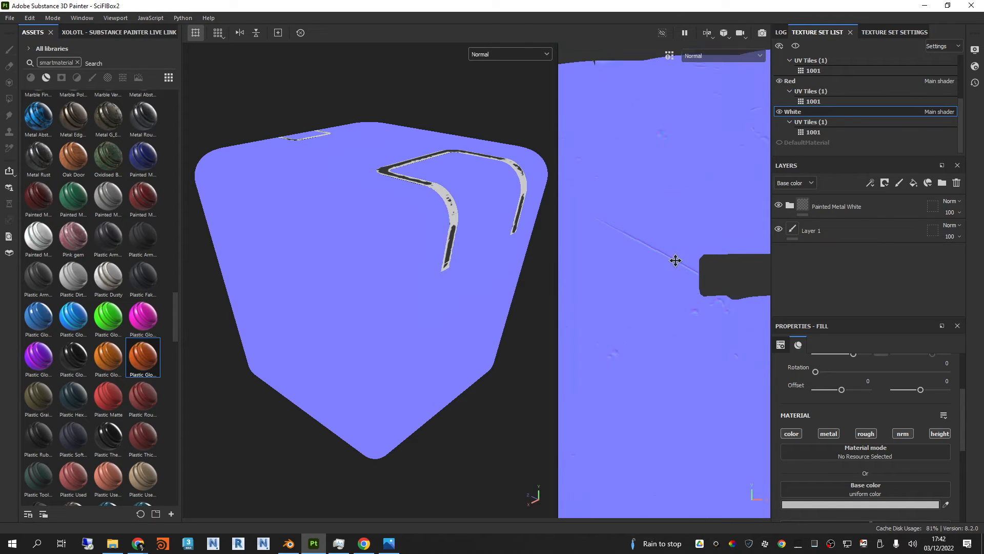
scroll(676, 260, "up", 2)
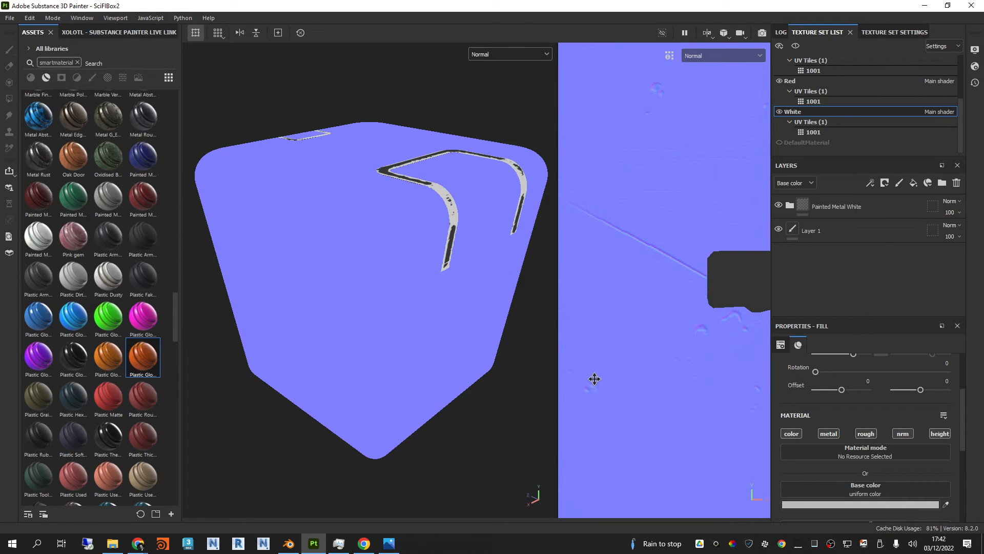
scroll(628, 303, "down", 2)
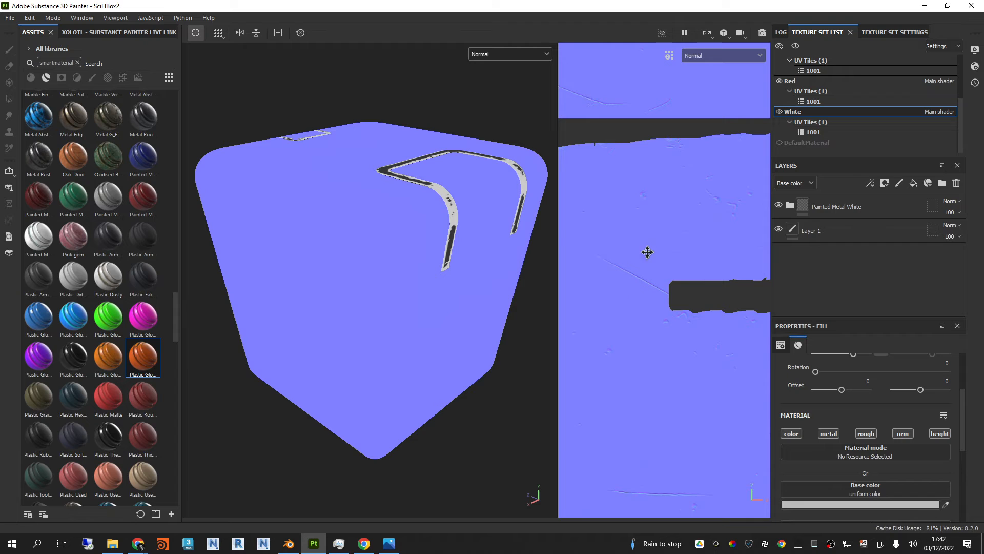
scroll(644, 251, "down", 2)
scroll(642, 251, "up", 3)
scroll(642, 251, "up", 1)
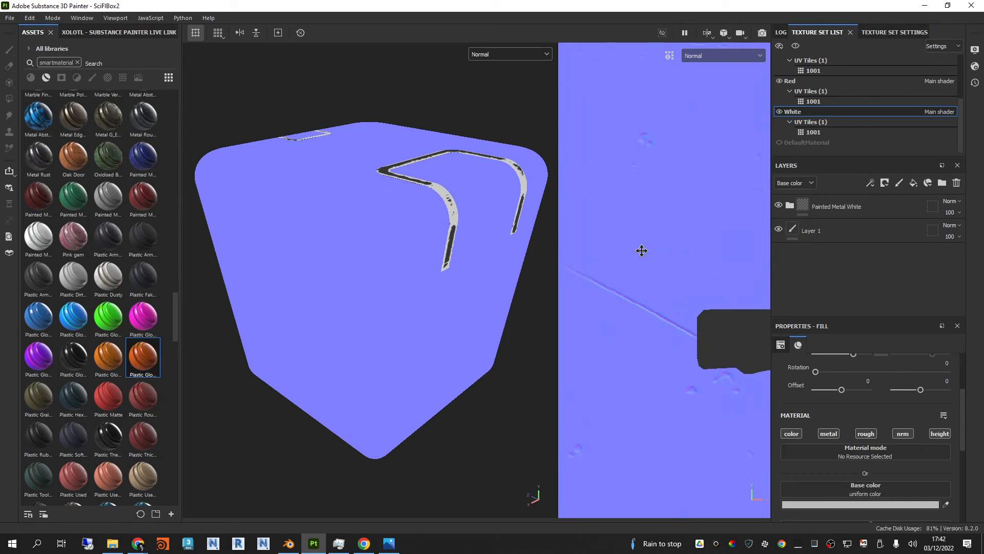
scroll(642, 251, "down", 2)
scroll(656, 322, "down", 2)
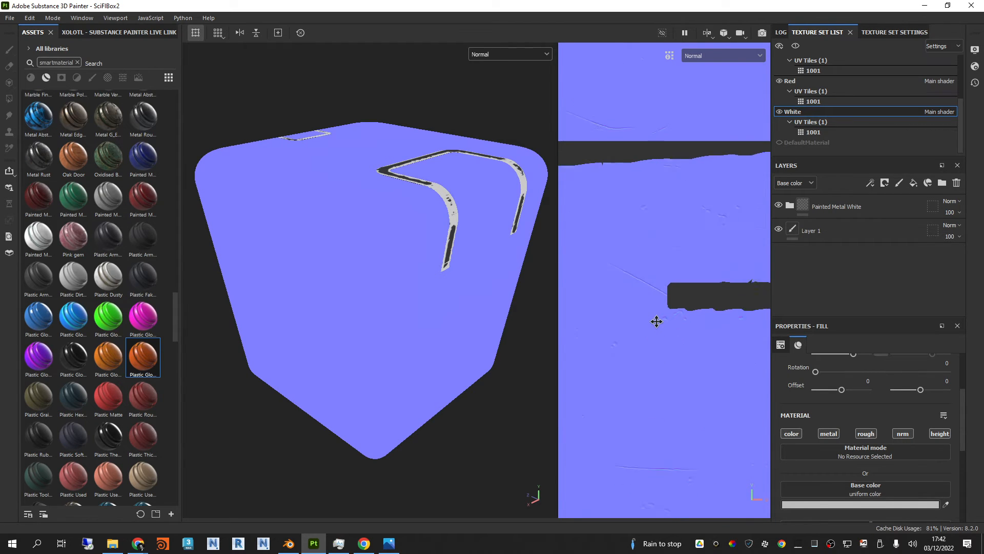
Step: View the Height channel on the box, followed by the combined Normal+Height+Mesh channel
left_click(521, 52)
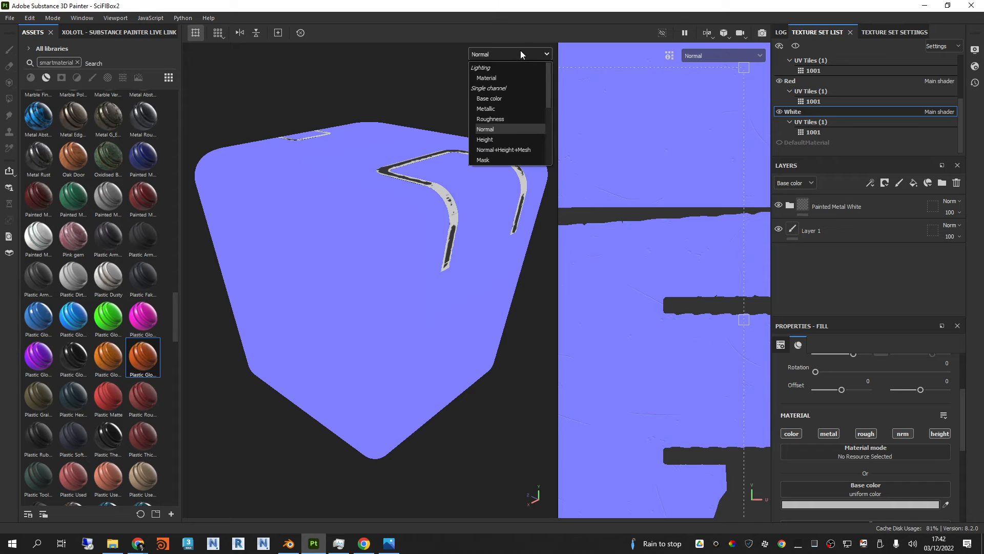
left_click(498, 140)
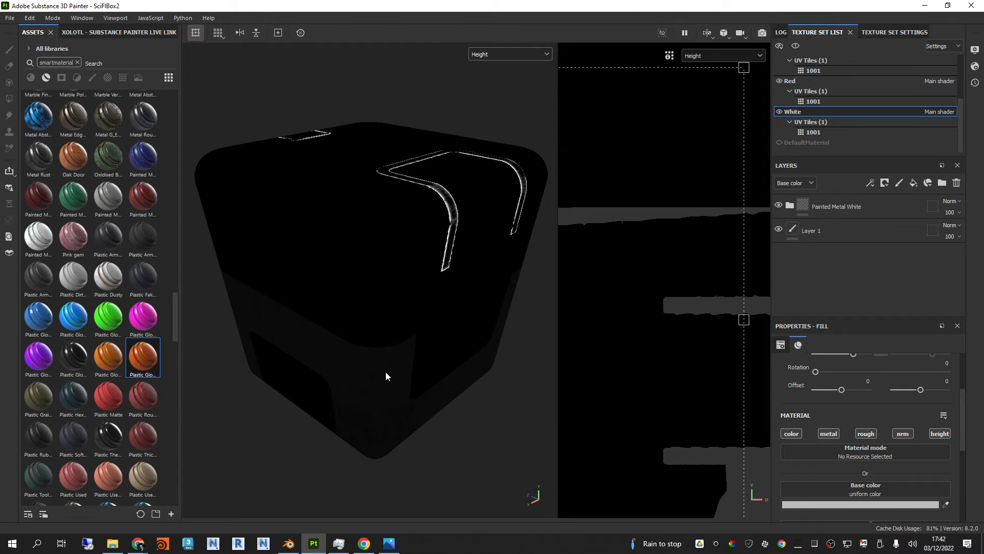
left_click(513, 53)
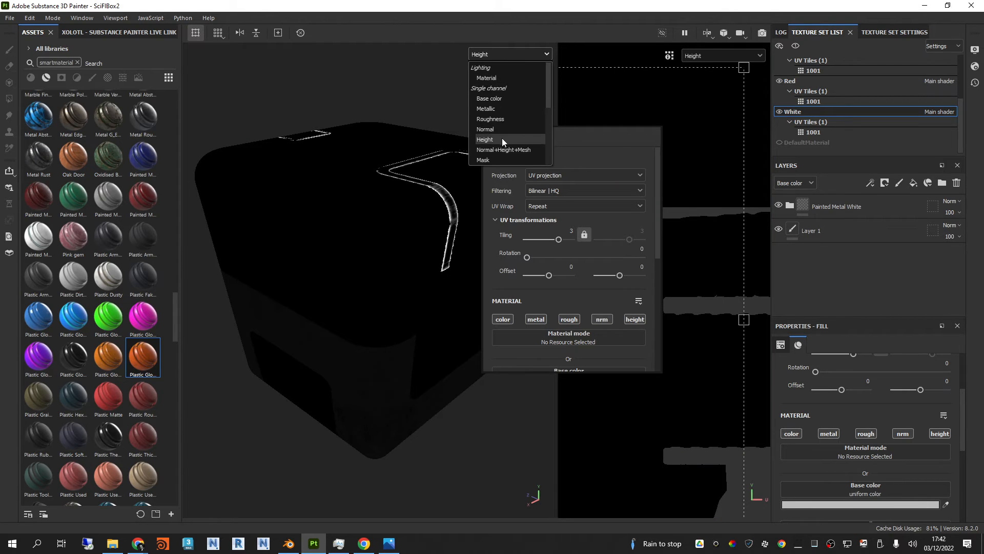
left_click(502, 137)
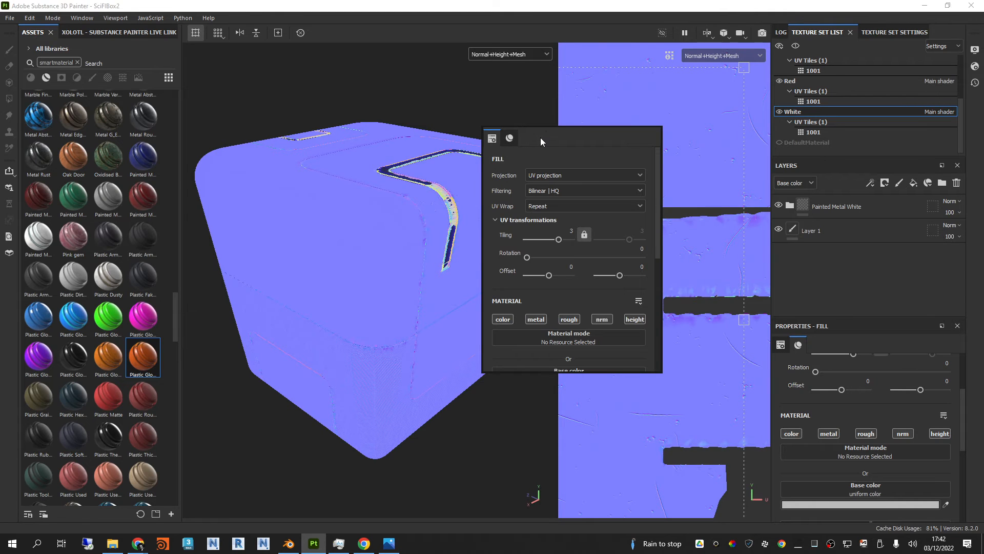
Step: Return the viewports to Material display and shift the fill's UV offset to about 0.081 and 0.033
left_click(495, 54)
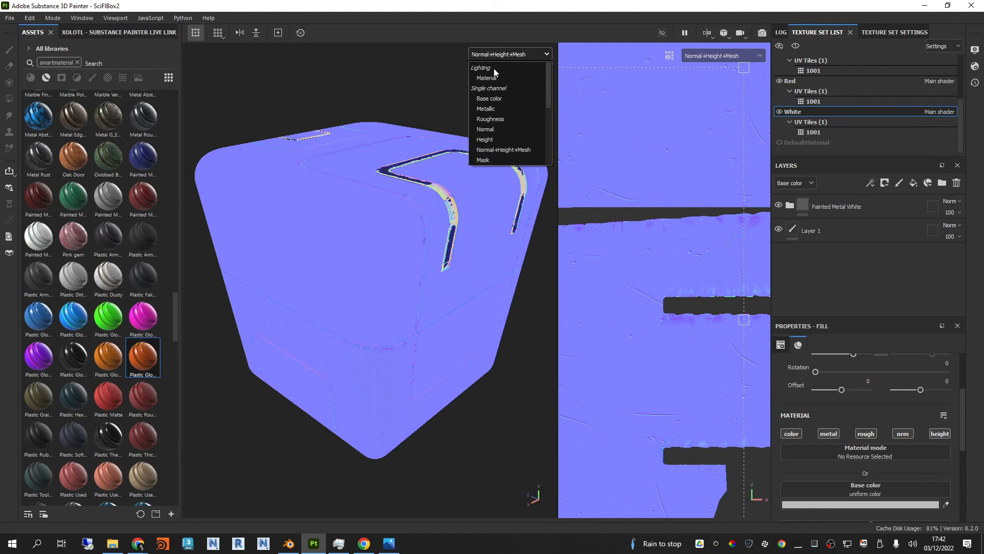
left_click(500, 59)
left_click(504, 59)
left_click(565, 128)
key("m")
scroll(622, 286, "down", 2)
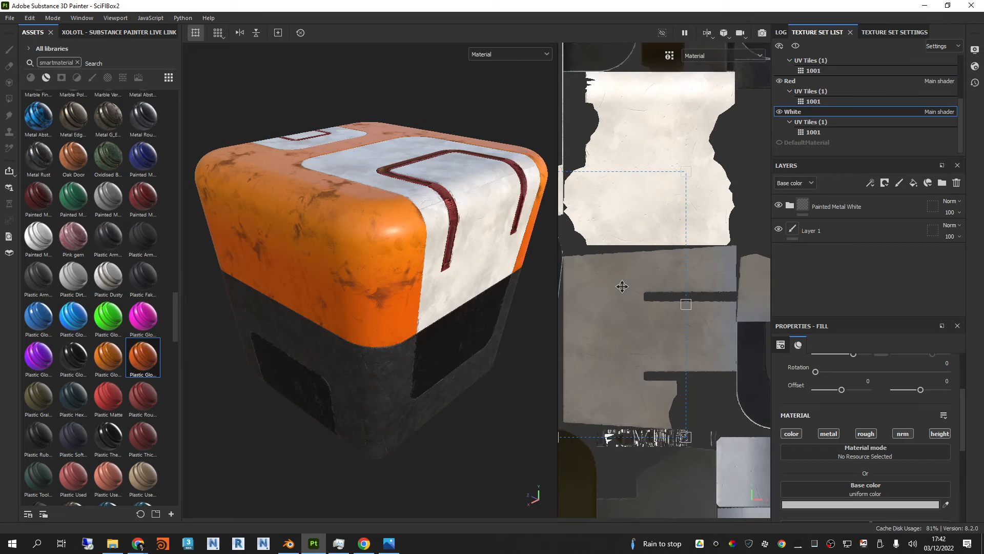
left_click_drag(636, 285, 675, 269)
scroll(678, 269, "down", 1)
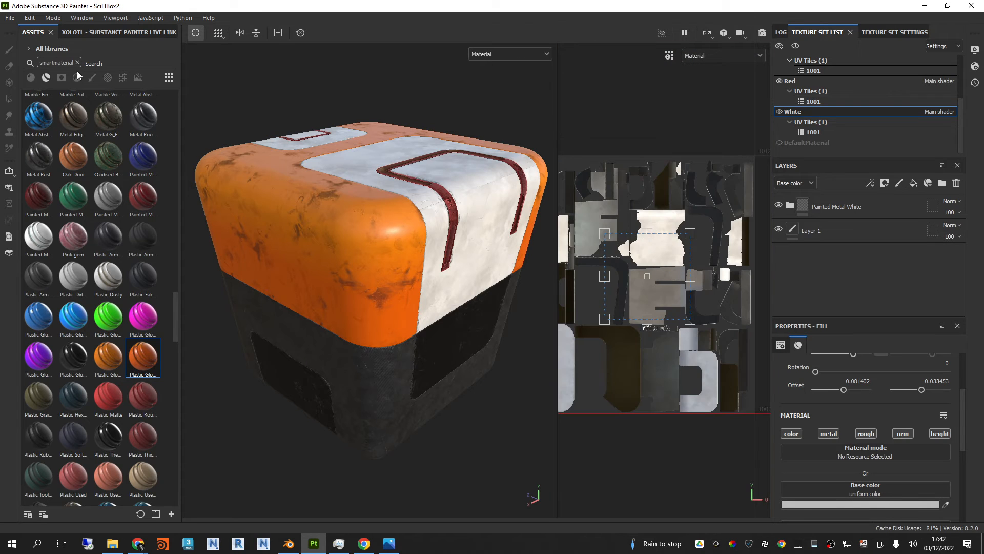
Step: Open the texture export dialog and set the output template to AB PBR Metallic Roughness BLD
left_click(10, 18)
left_click(32, 156)
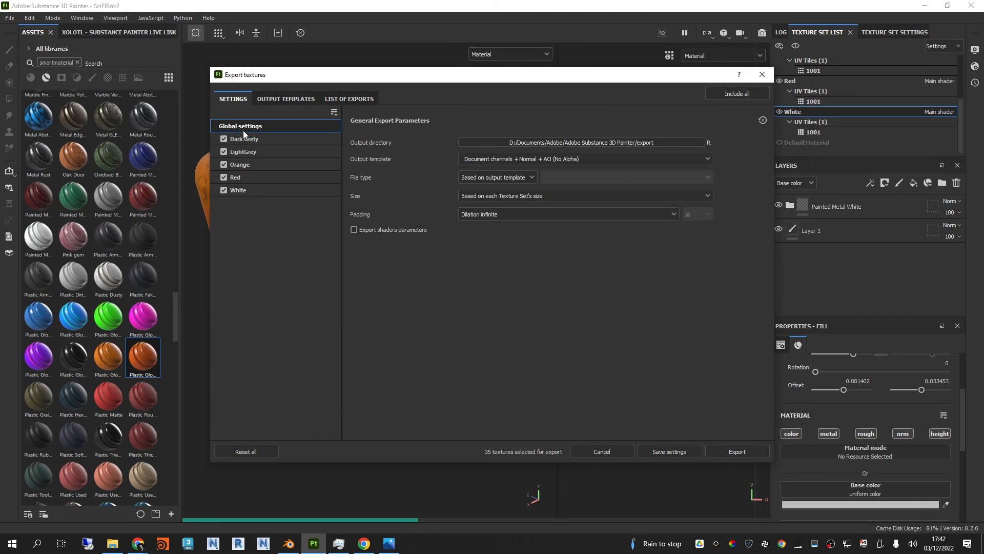
left_click(564, 158)
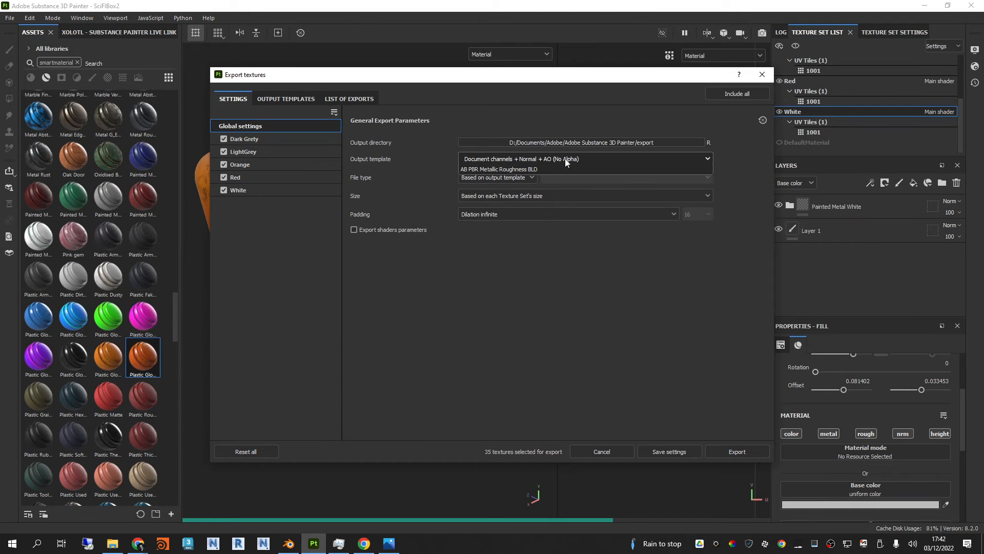
left_click(492, 259)
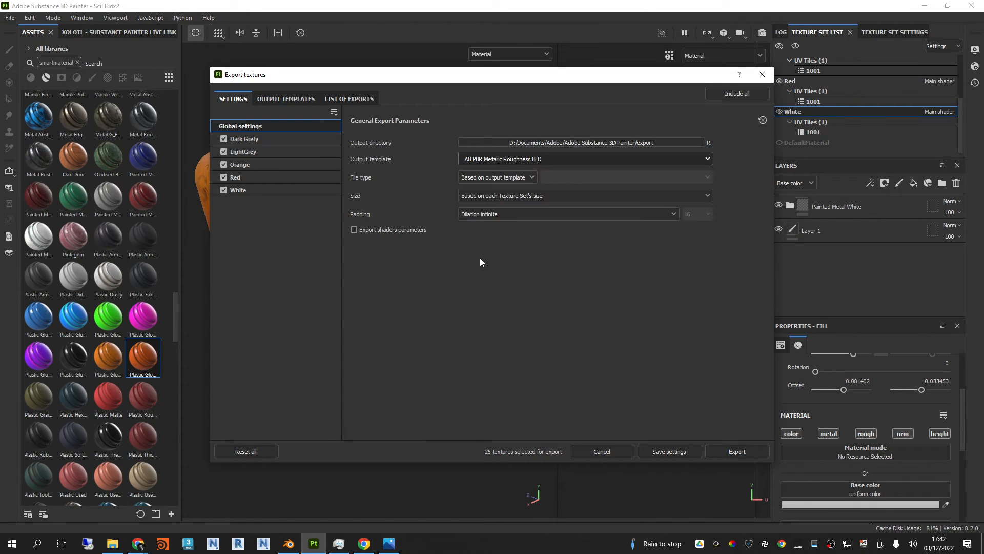
Step: Set the export's output directory to the SciFiBoxTextures folder inside the export folder
left_click(499, 178)
left_click(638, 138)
left_click(638, 139)
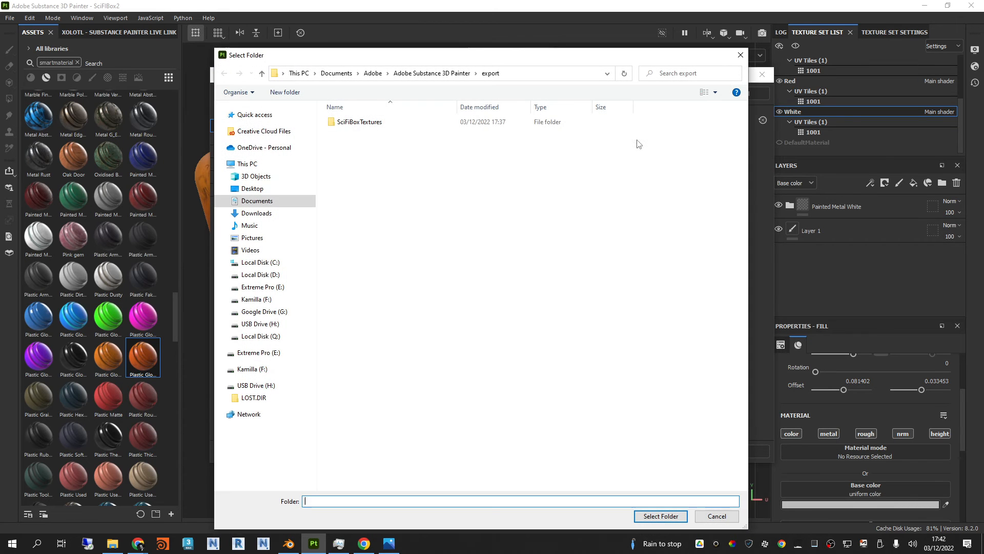
double_click(375, 119)
left_click(661, 516)
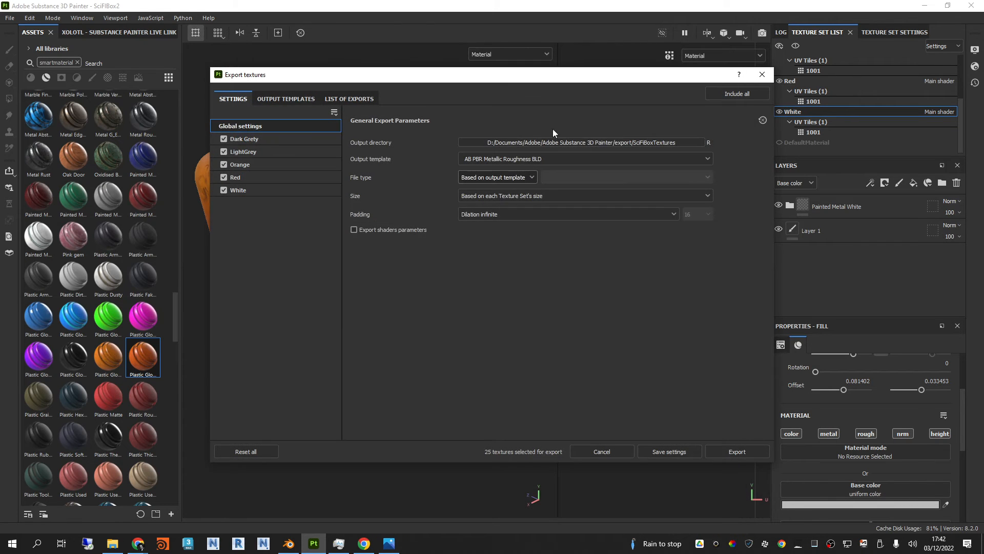
Step: Set the export file type to jpeg and the size to 2048, and export all texture sets
left_click(498, 177)
left_click(481, 217)
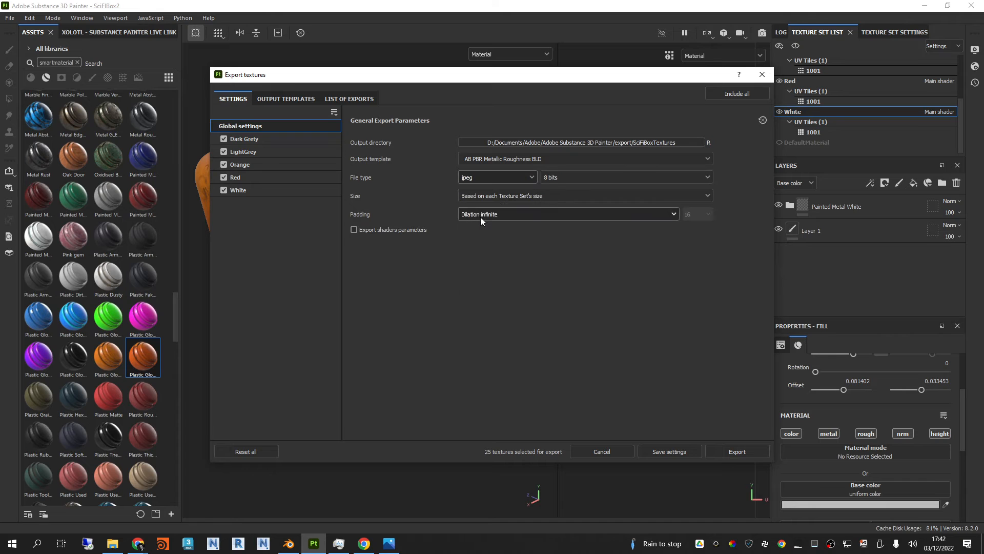
left_click(494, 198)
left_click(481, 275)
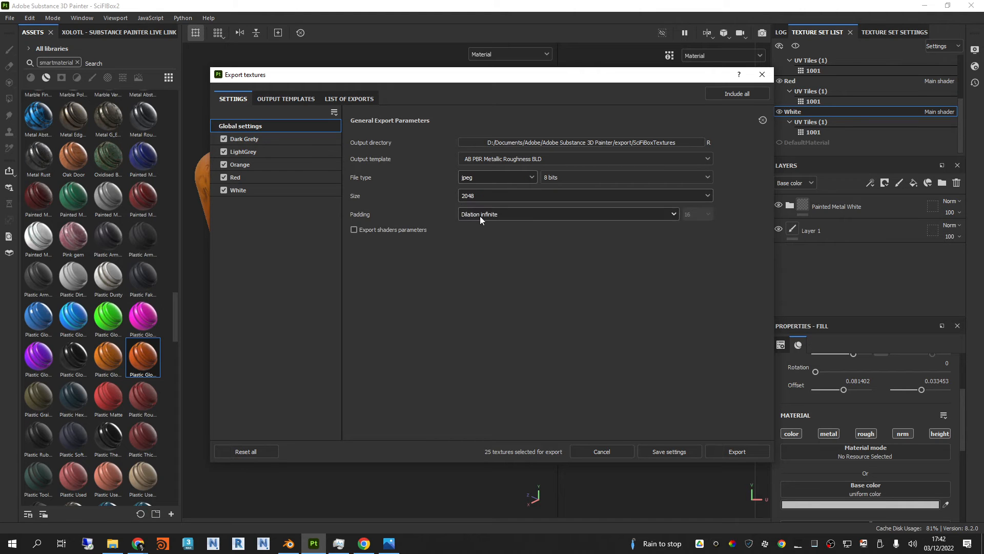
left_click(732, 451)
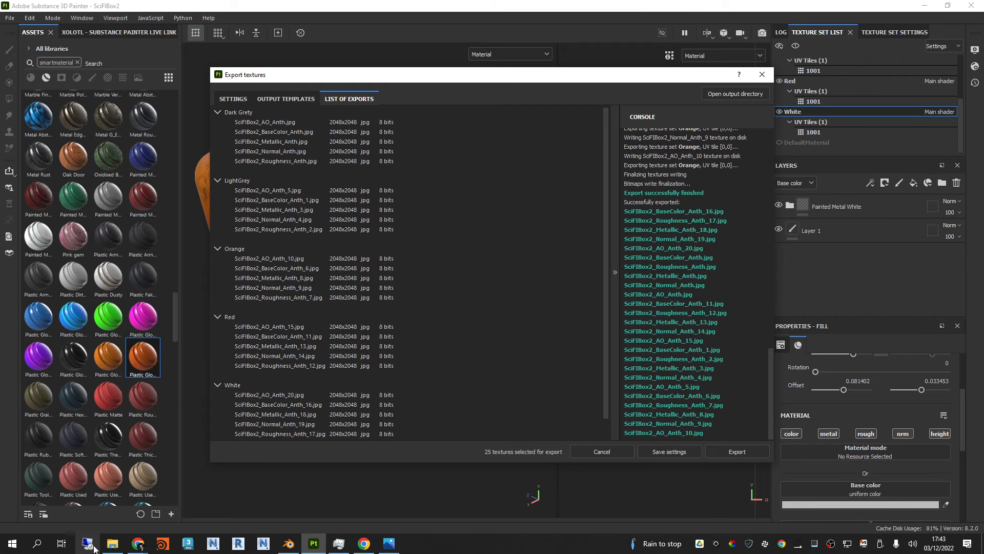
Step: Switch to File Explorer and look for the exported textures in the Adobe Substance 3D Modeler Exports folder
left_click(110, 546)
mouse_move(983, 31)
left_mouse_down()
mouse_move(465, 37)
mouse_move(467, 72)
mouse_move(469, 50)
mouse_move(566, 49)
left_mouse_up()
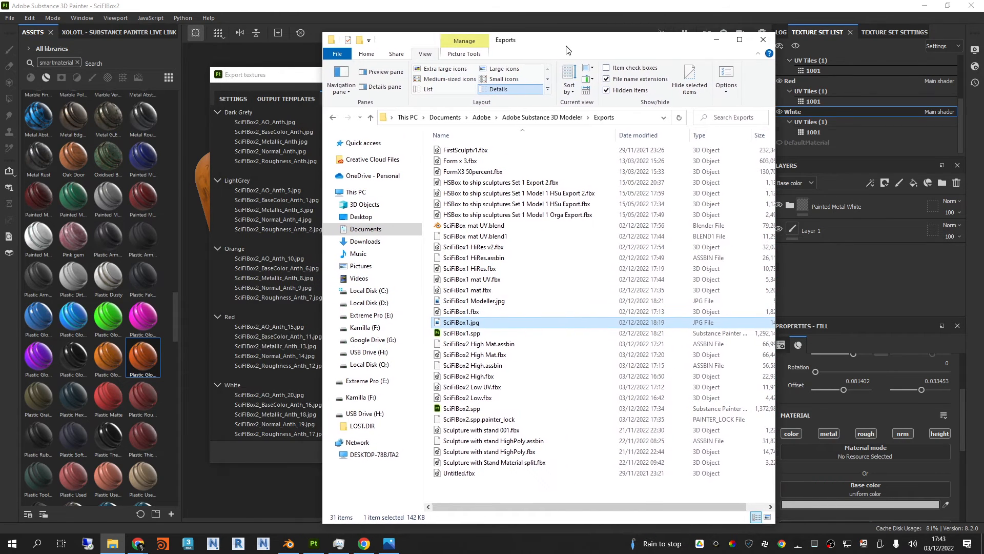
left_click(336, 119)
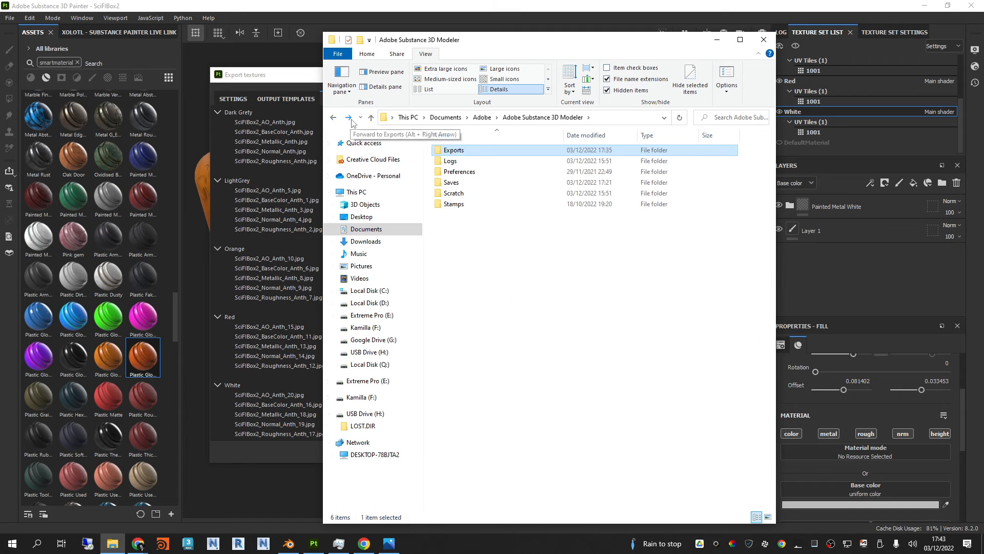
left_click(350, 119)
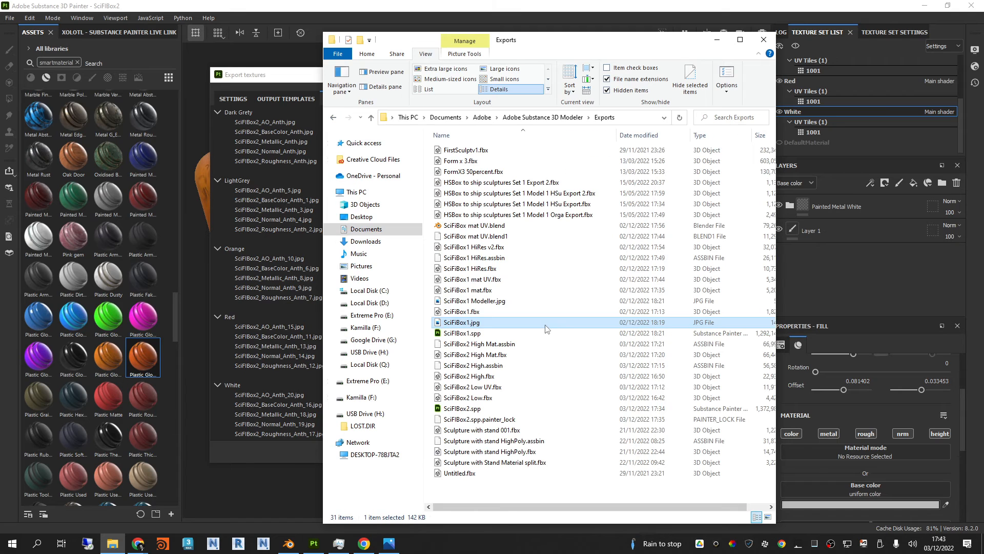
Step: Switch back to Substance 3D Painter and check the output directory in the texture export settings
left_click(285, 82)
left_click(281, 99)
left_click(233, 98)
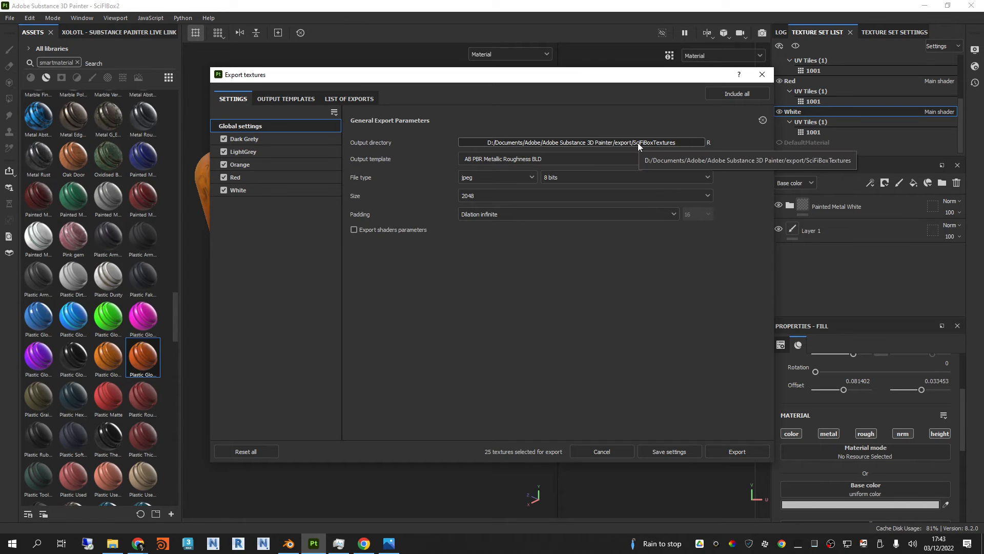
Step: In File Explorer, open Adobe Substance 3D Painter's export/SciFiBoxTextures folder, maximize the window, and show the files as extra large icons
left_click(112, 543)
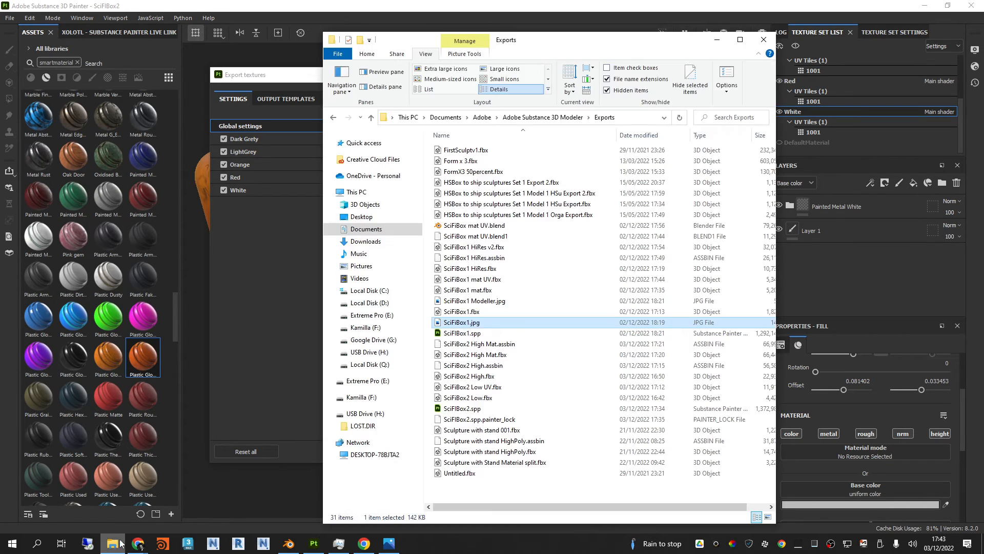
left_click(481, 117)
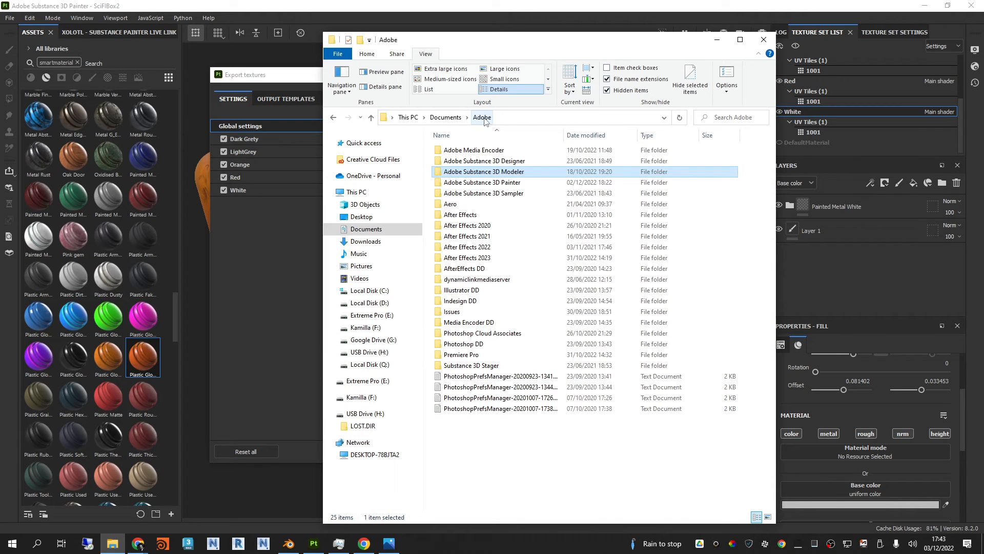
left_click(509, 183)
double_click(509, 183)
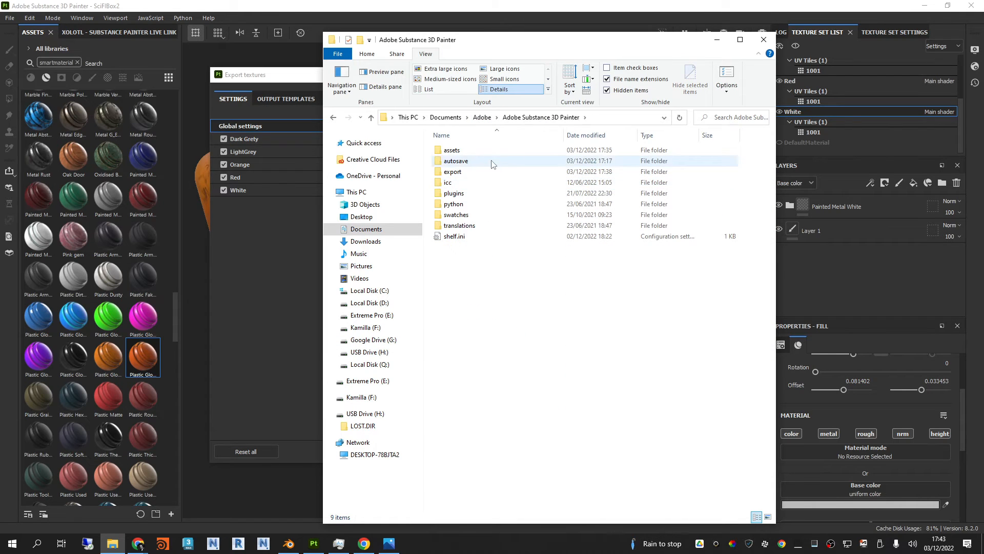
double_click(465, 176)
double_click(465, 163)
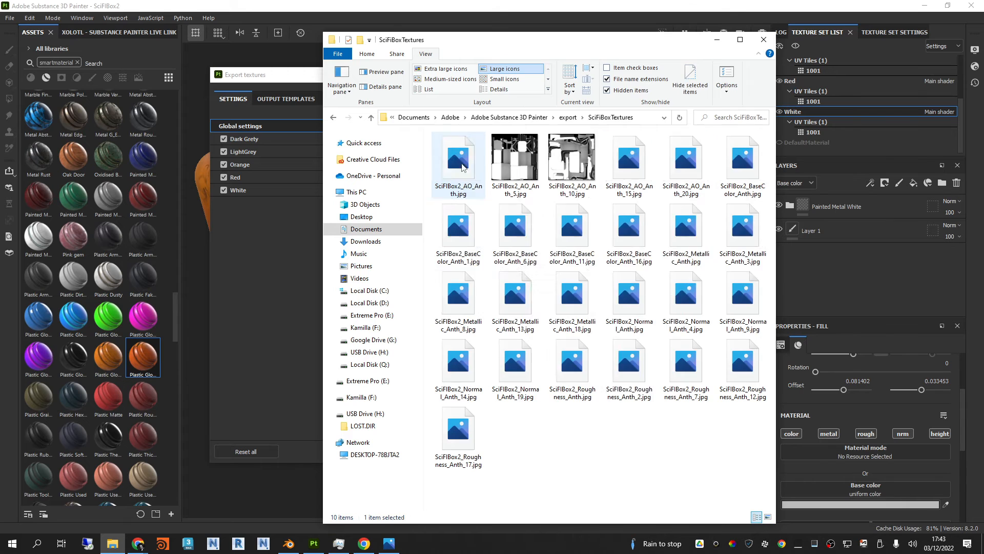
left_click(740, 40)
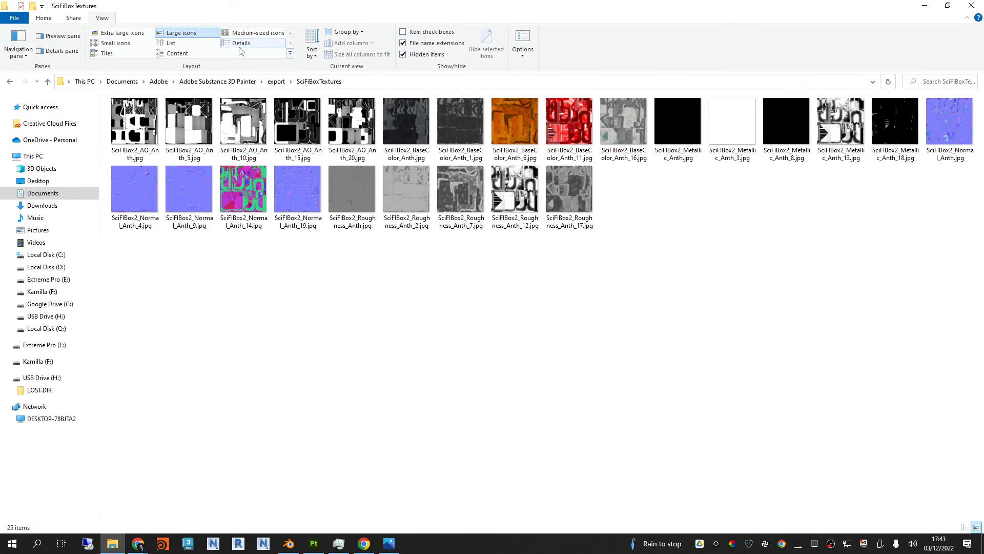
left_click(122, 32)
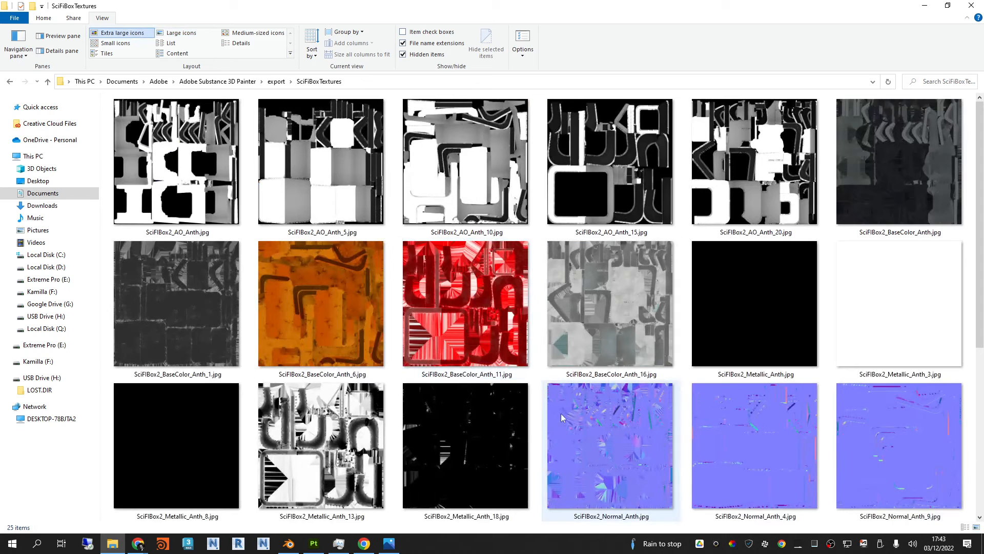
Step: Examine the exported ambient occlusion maps from SciFIBox2_AO_Anth.jpg through SciFIBox2_AO_Anth_20.jpg in the image viewer
left_click(203, 199)
left_click(302, 185)
left_click(454, 174)
left_click(546, 171)
left_click(683, 179)
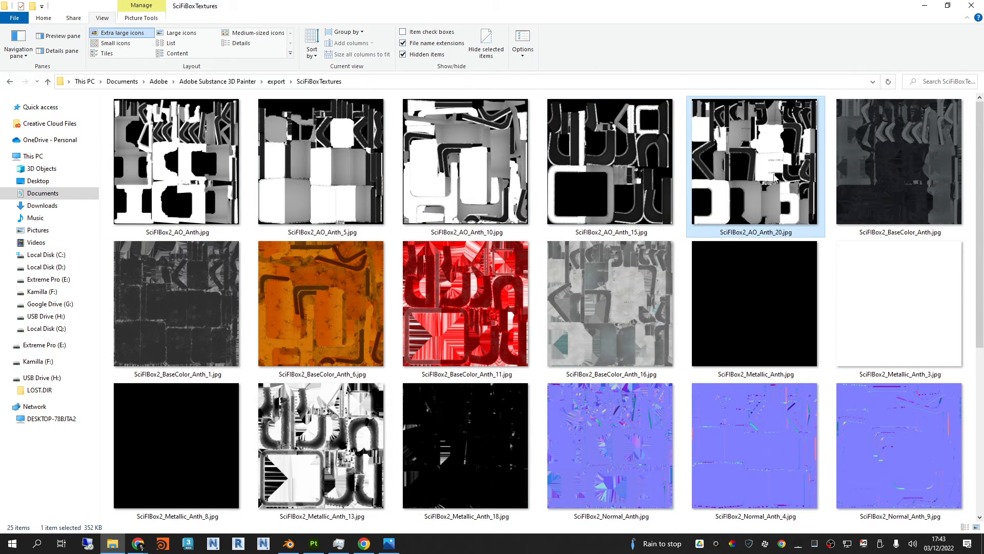
double_click(207, 180)
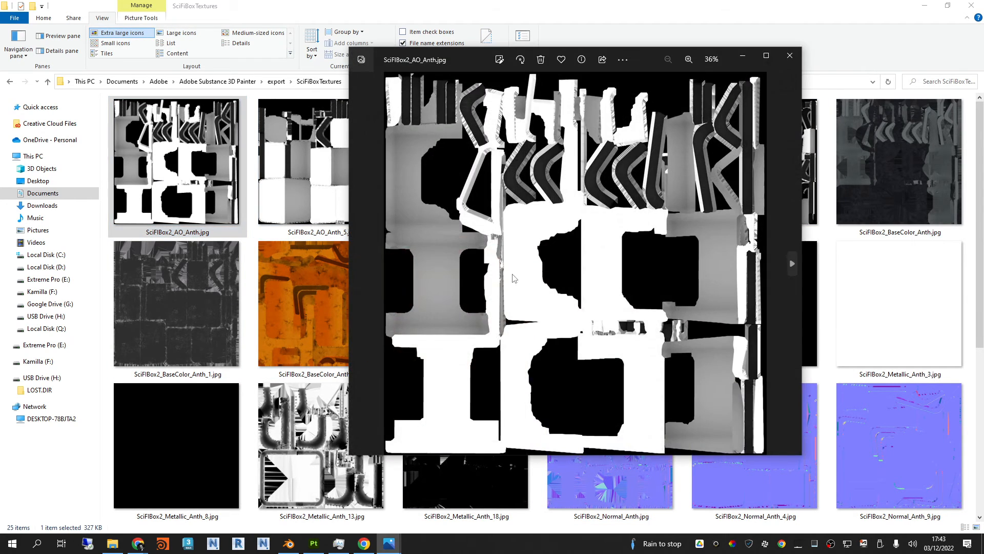
key("Right")
key("Right")
key("Right")
key("Right")
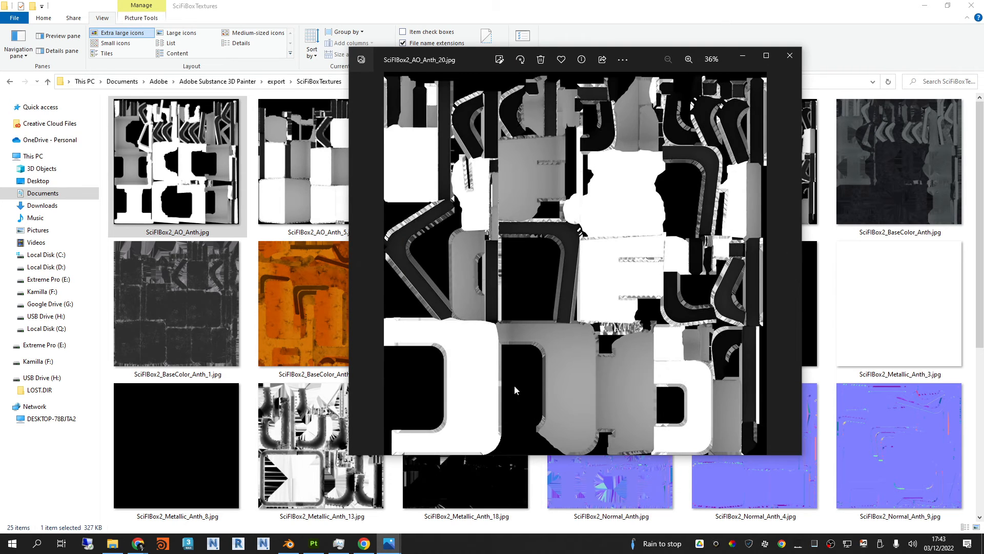
left_click(790, 55)
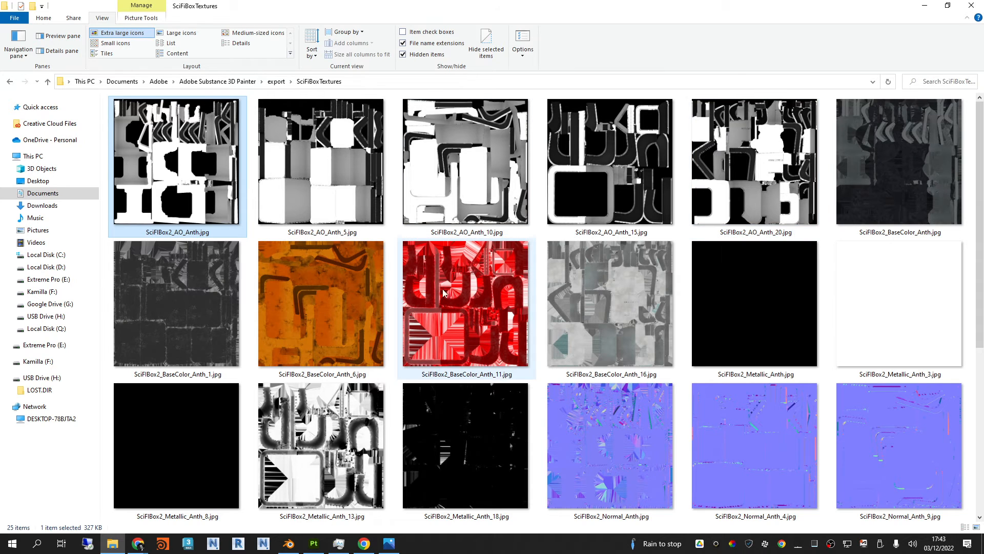
Step: Examine the exported base color maps in the image viewer, inspecting the red and white texture sets up close
double_click(891, 174)
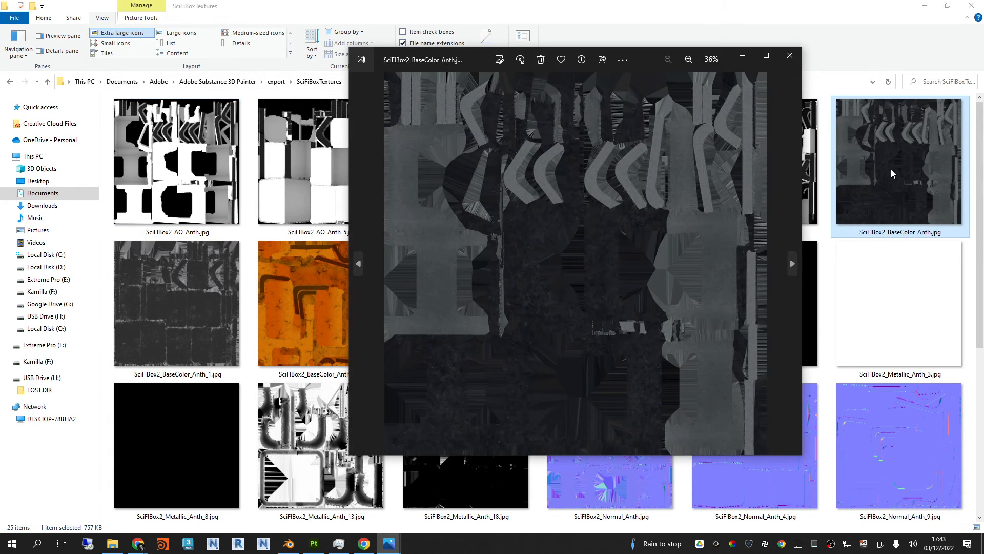
key("Right")
key("Right")
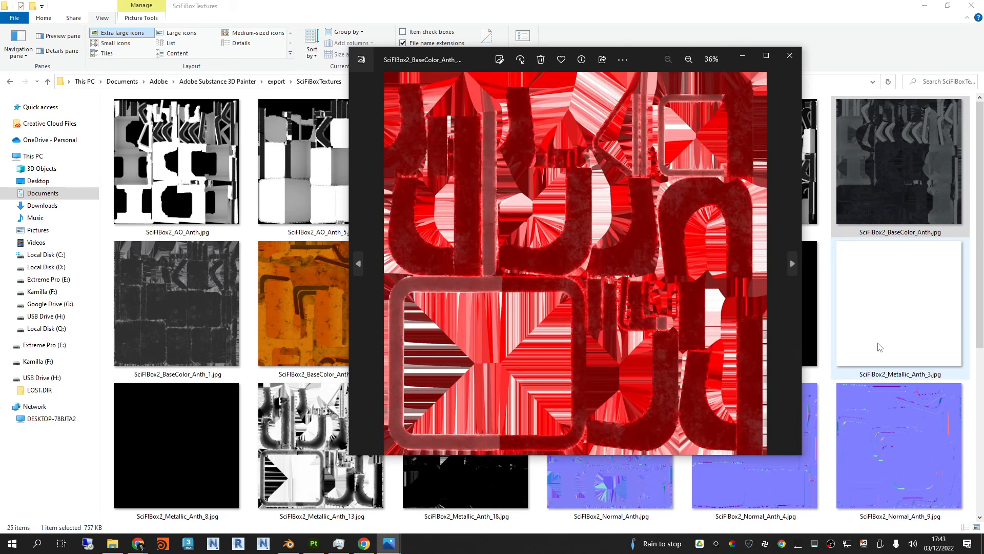
scroll(591, 247, "up", 3)
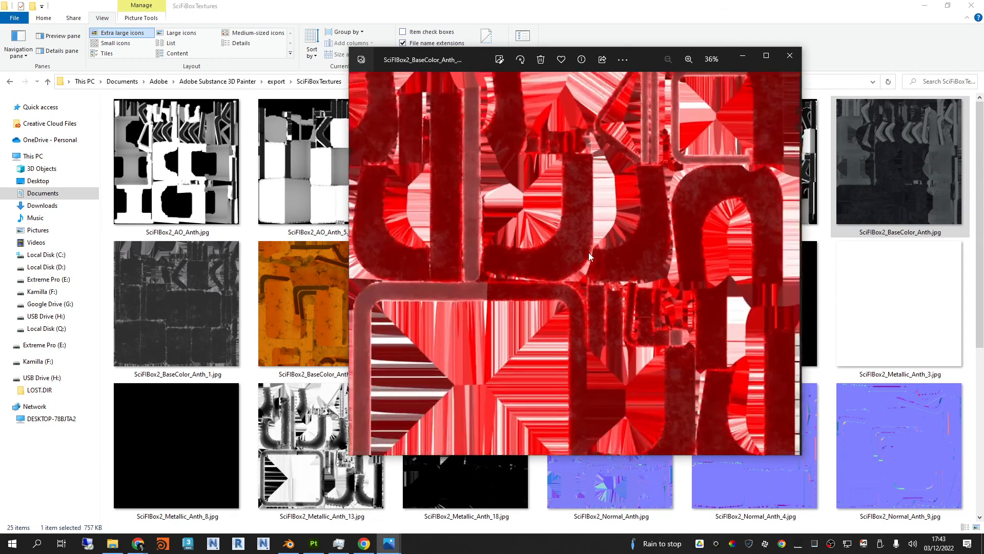
scroll(589, 252, "down", 4)
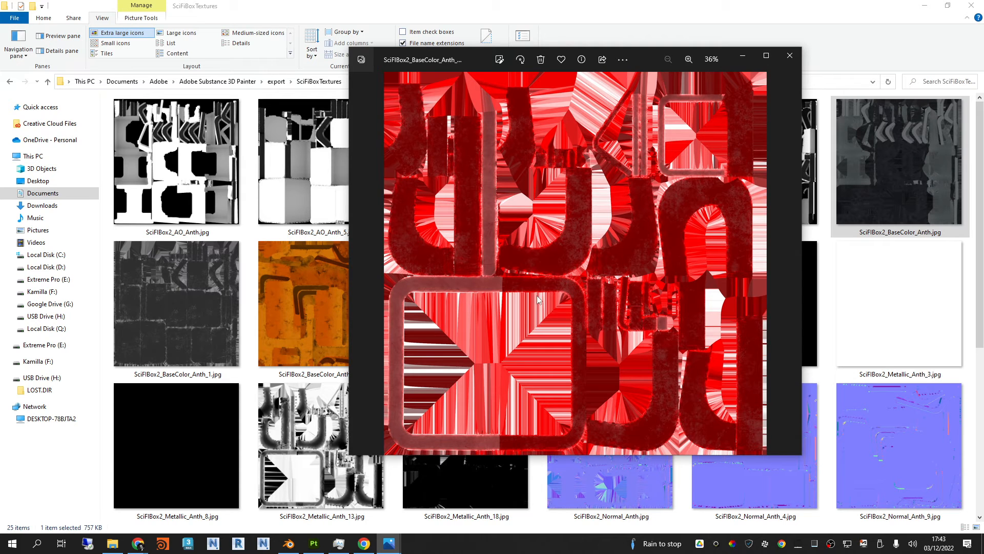
key("Right")
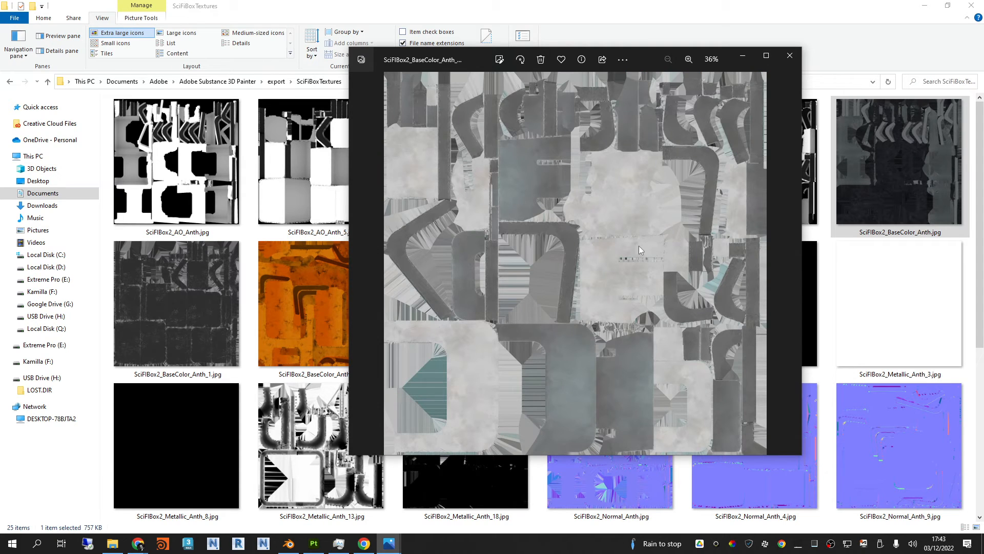
scroll(638, 250, "up", 5)
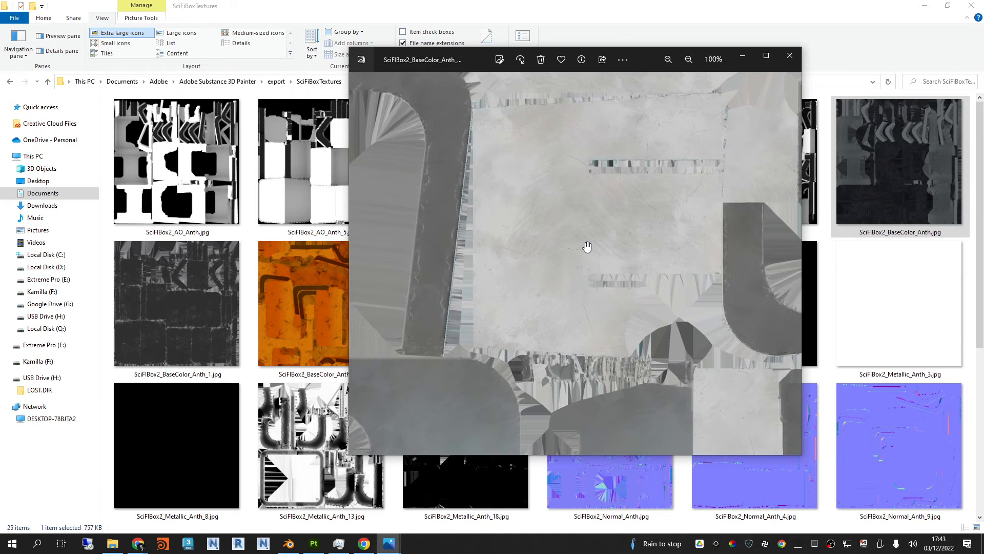
Step: Examine the exported metallic maps, first in the image viewer and in the folder's thumbnails
key("Right")
key("Right")
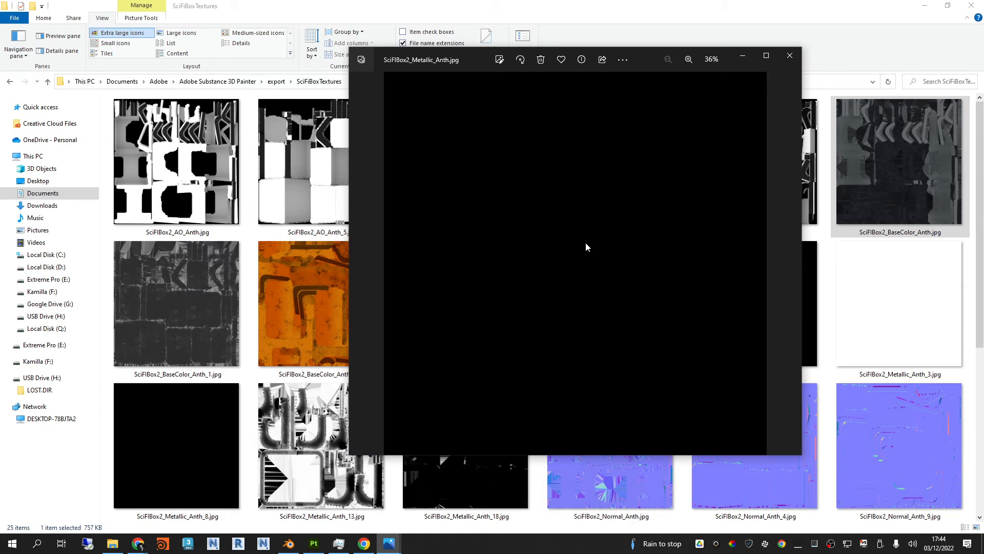
key("Right")
left_click(789, 55)
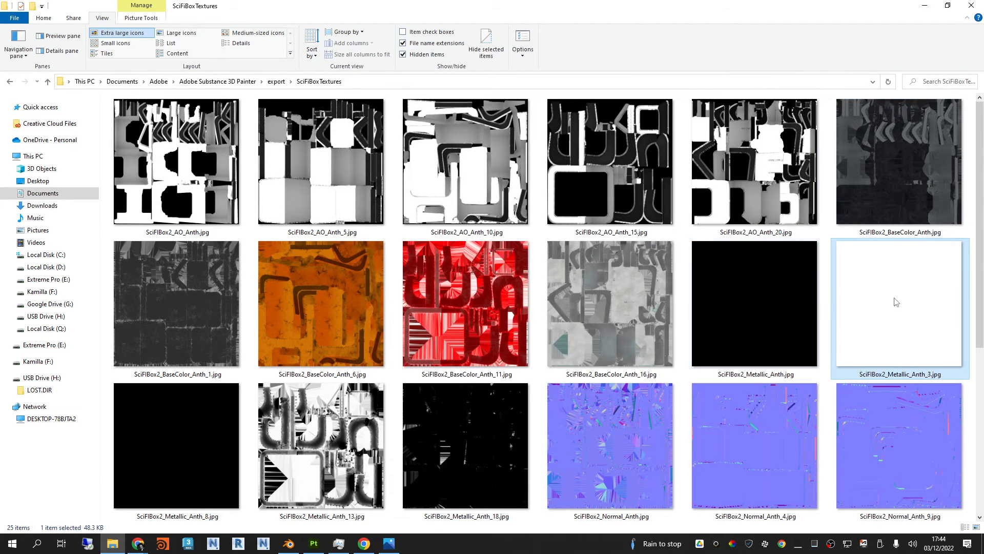
scroll(359, 317, "down", 4)
scroll(315, 320, "up", 2)
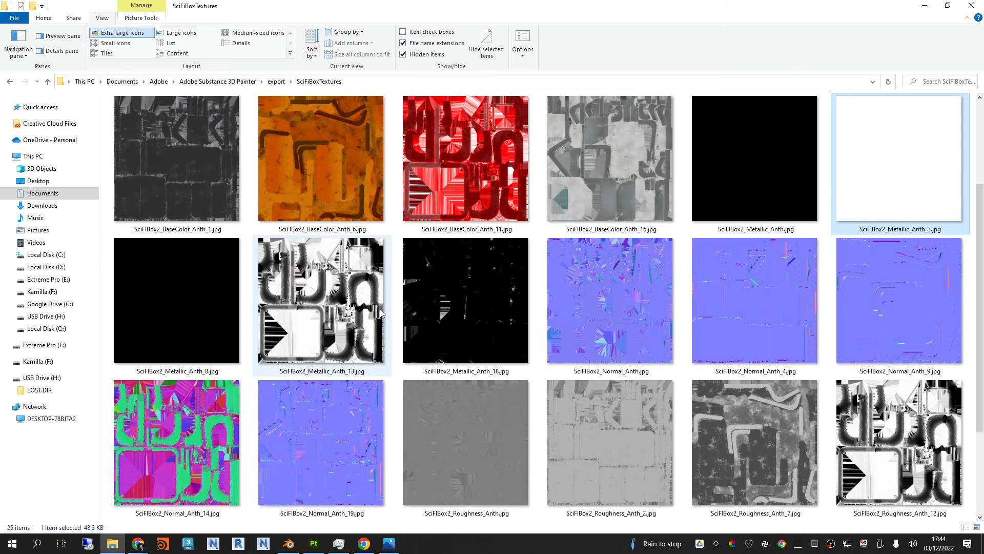
left_click(753, 159)
left_click(863, 174)
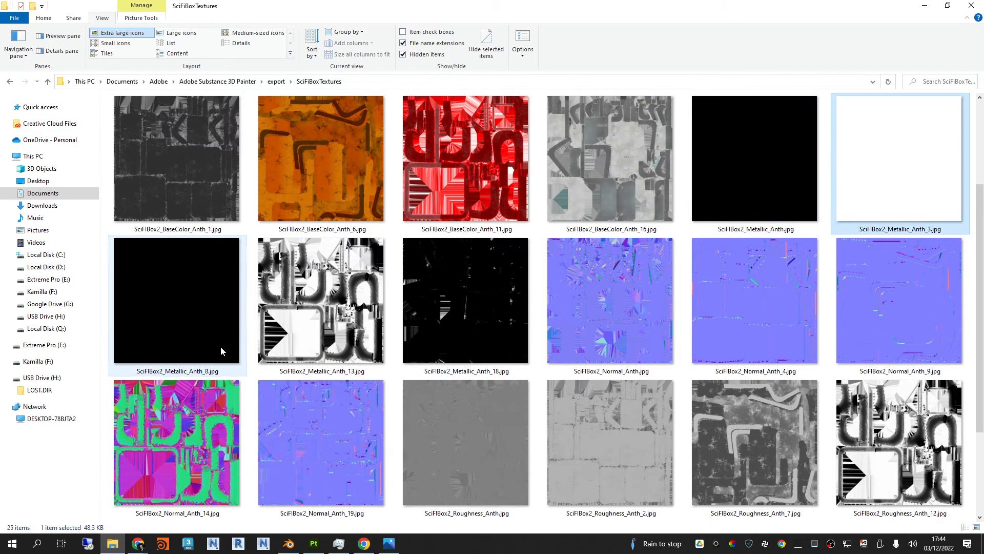
left_click(221, 350)
scroll(210, 341, "down", 2)
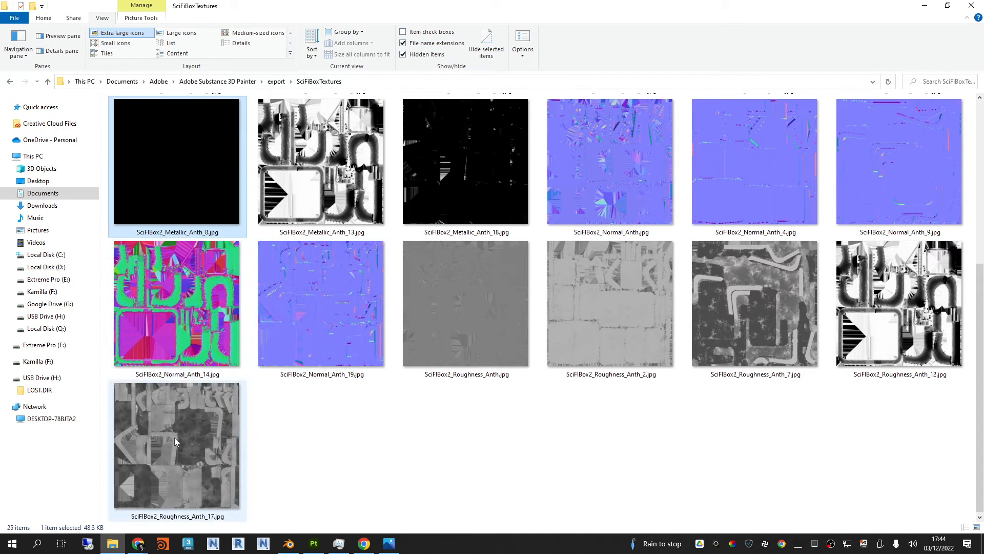
Step: Examine the exported normal maps in the image viewer, inspecting the surface detail of SciFIBox2_Normal_Anth_19.jpg up close
double_click(619, 182)
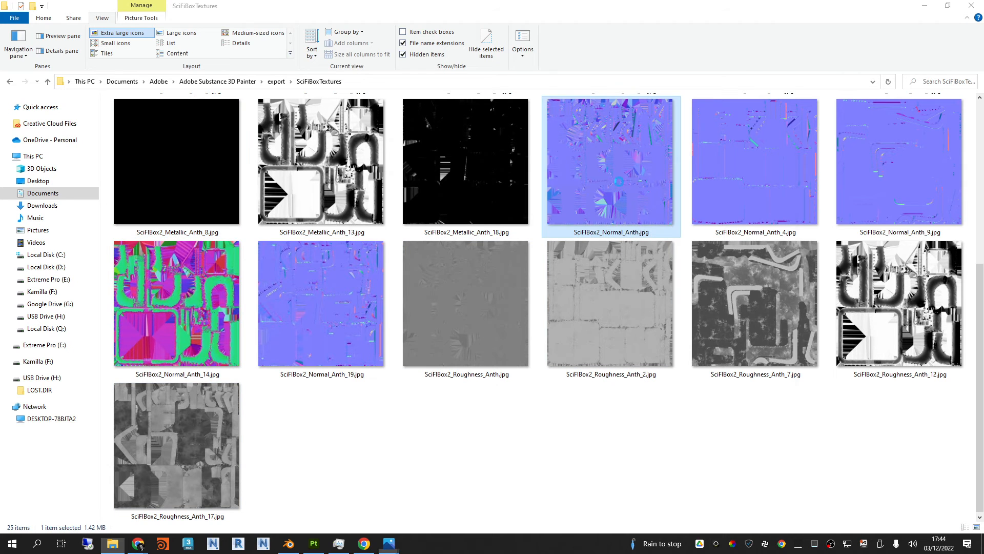
key("Right")
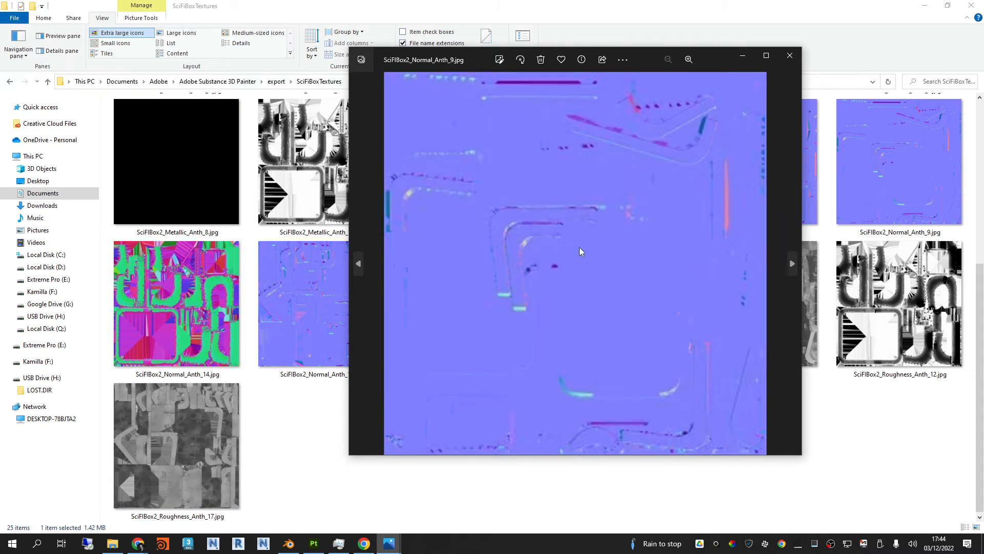
key("Right")
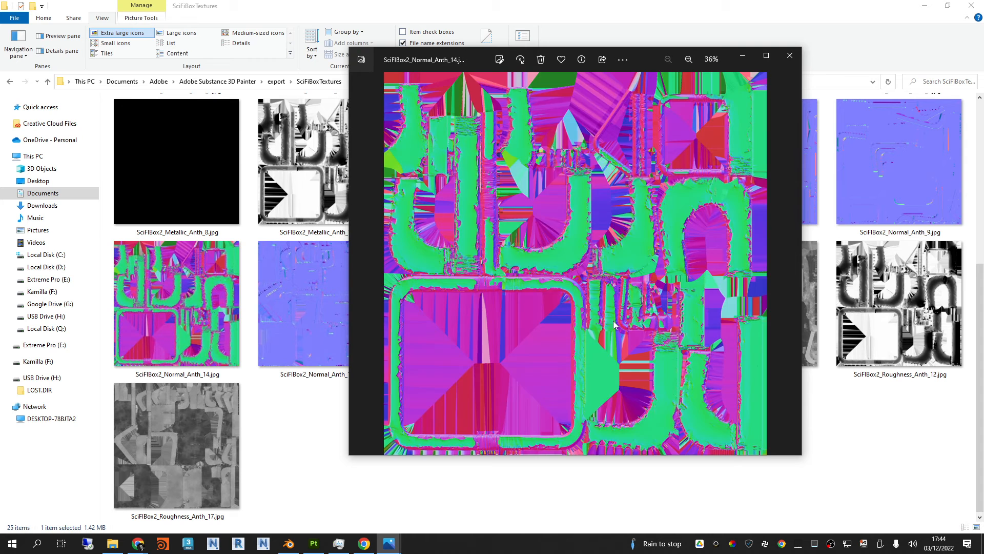
key("Left")
key("Right")
key("Right")
scroll(613, 321, "up", 5)
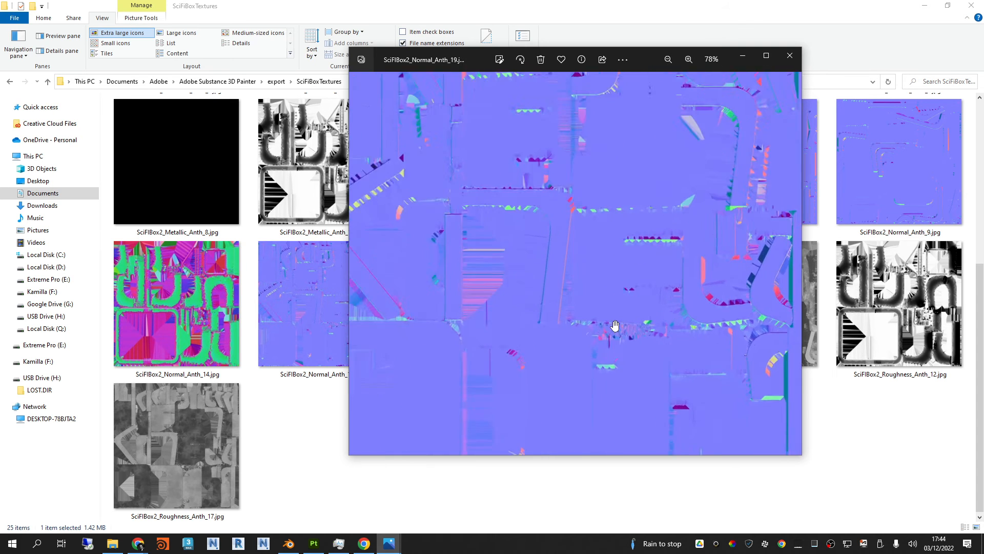
left_click_drag(697, 256, 533, 435)
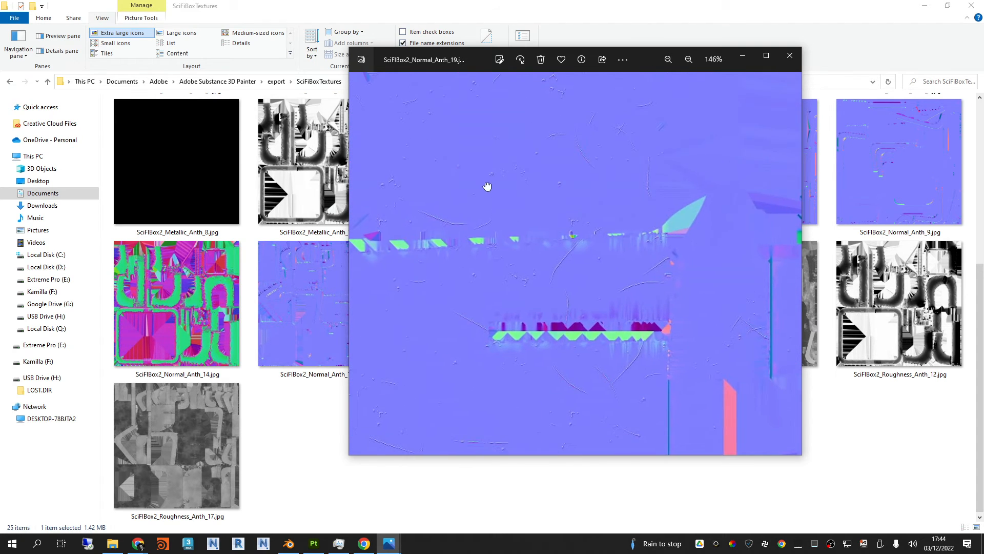
left_click_drag(487, 186, 647, 359)
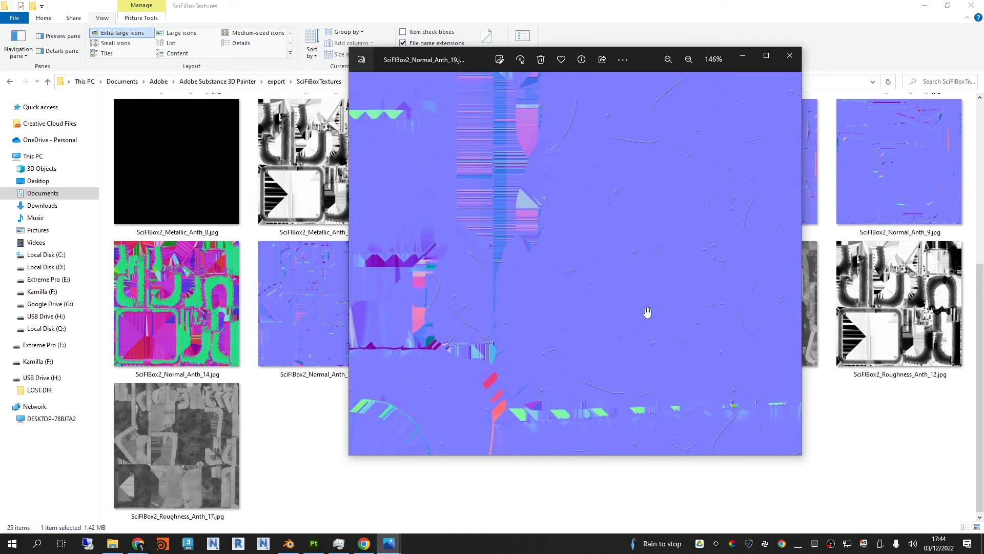
left_click(789, 55)
Step: Examine the exported roughness maps in the image viewer and return to the start of the texture folder
double_click(502, 307)
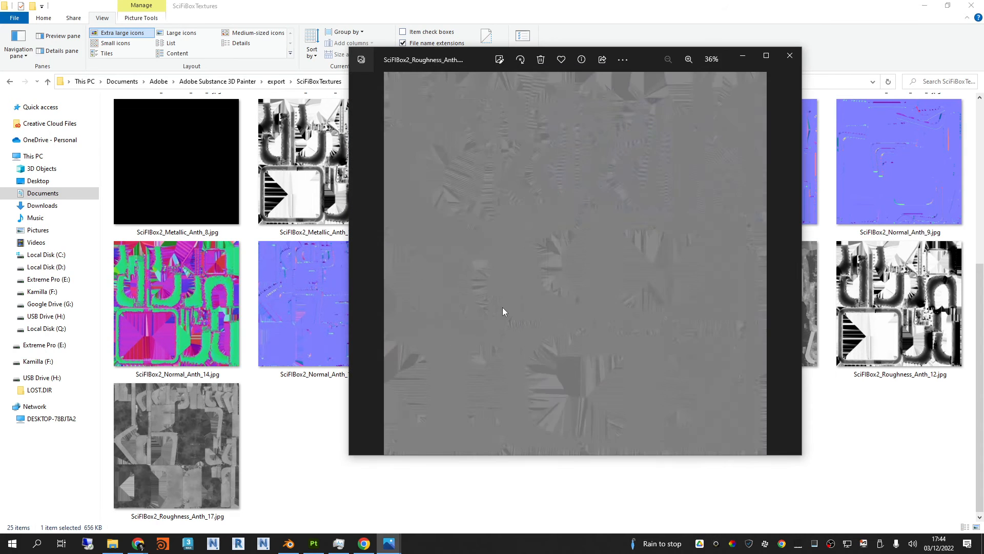
key("Right")
key("Right")
key("Right")
key("Right")
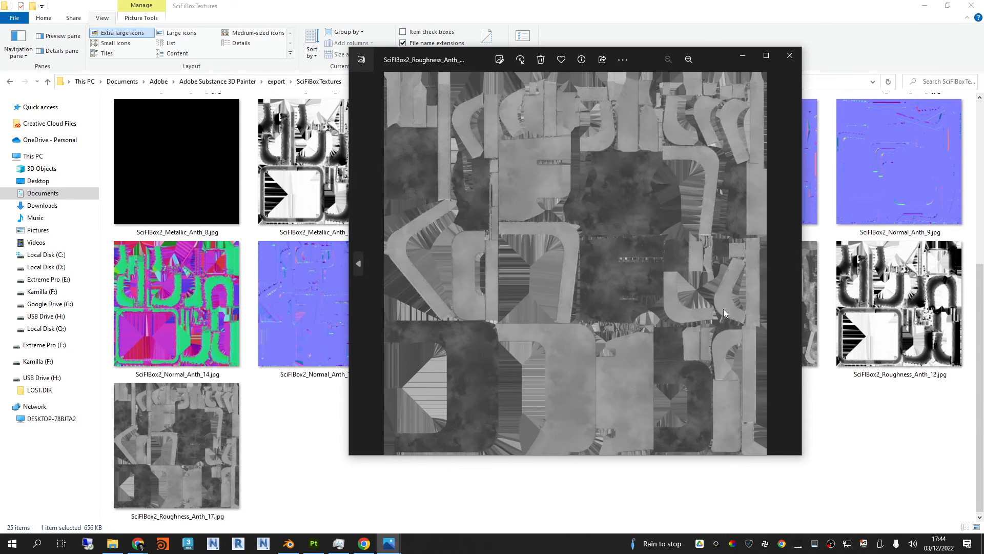
left_click(790, 55)
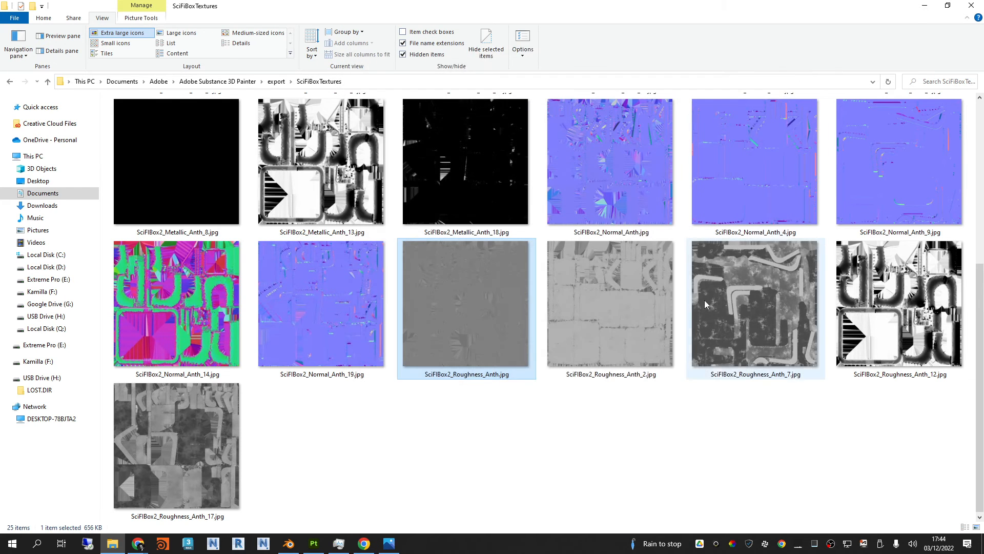
scroll(701, 418, "up", 5)
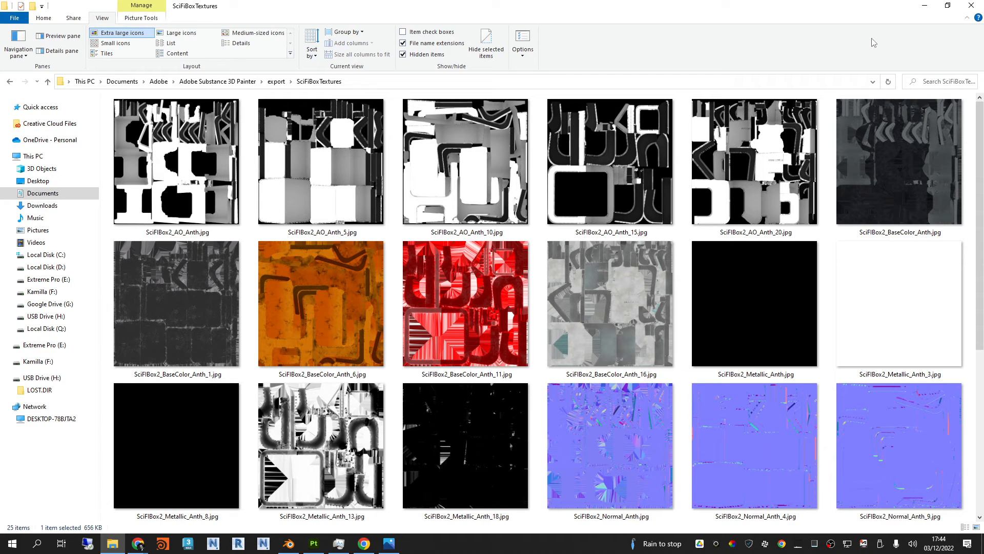
Step: Put the texture folder away and close the Export textures dialog without exporting again
left_click(925, 5)
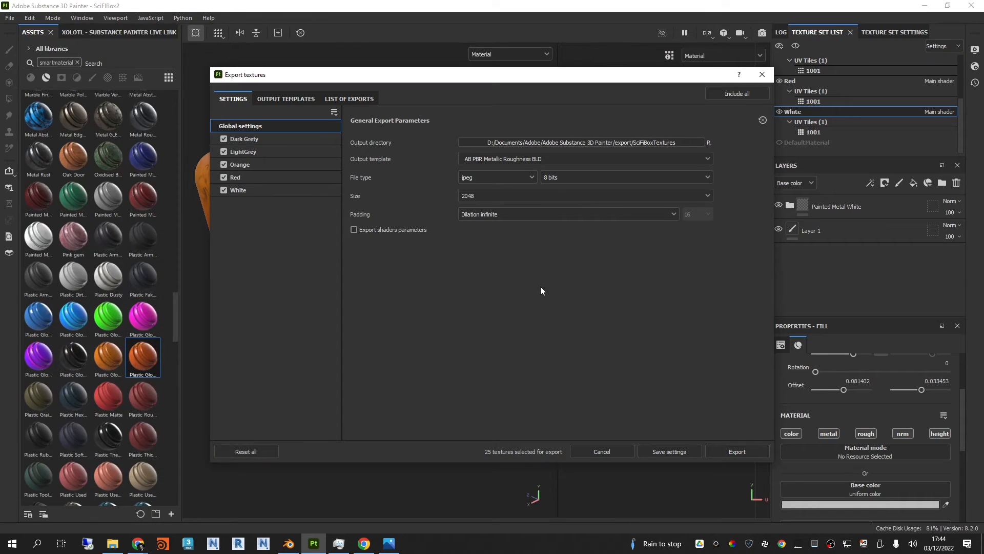
left_click_drag(611, 78, 697, 74)
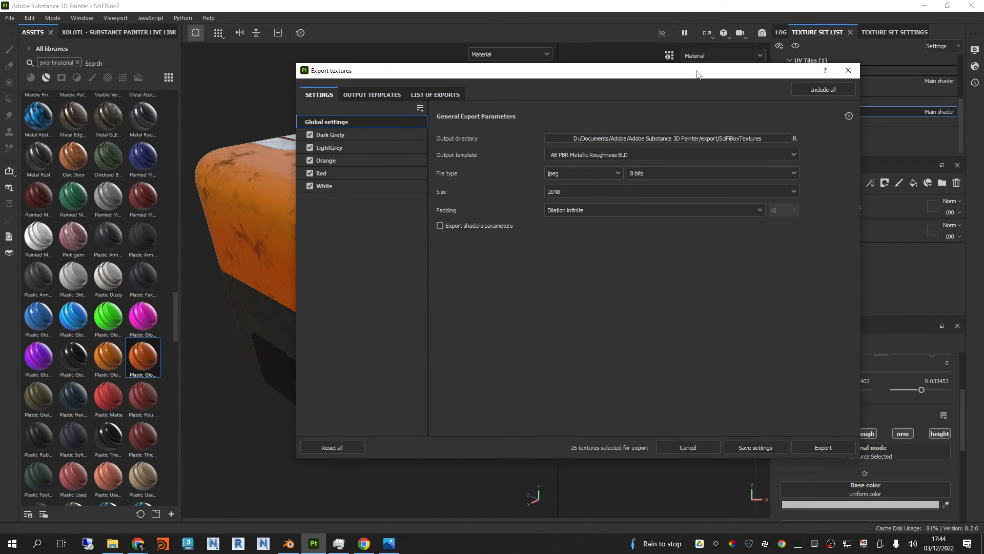
left_click_drag(684, 73, 678, 89)
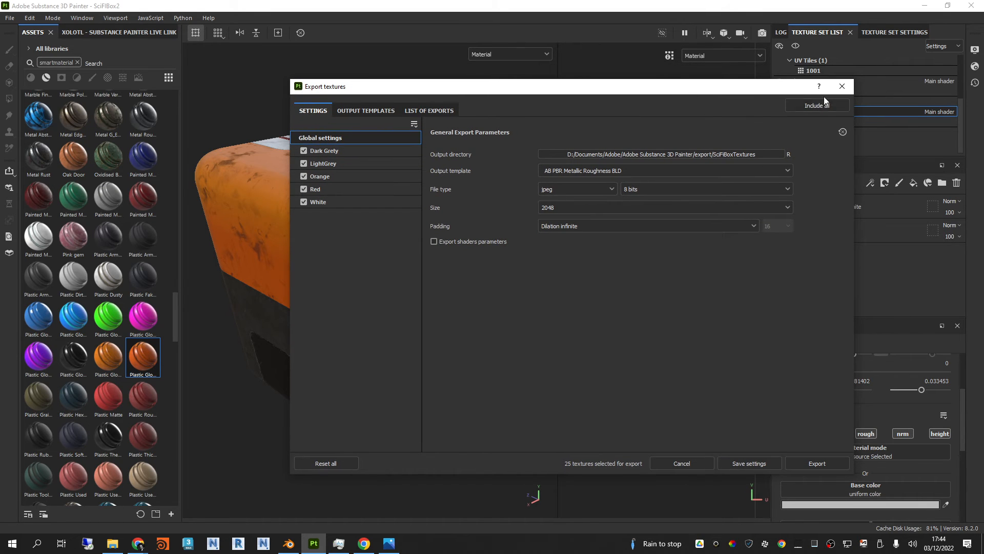
left_click(841, 87)
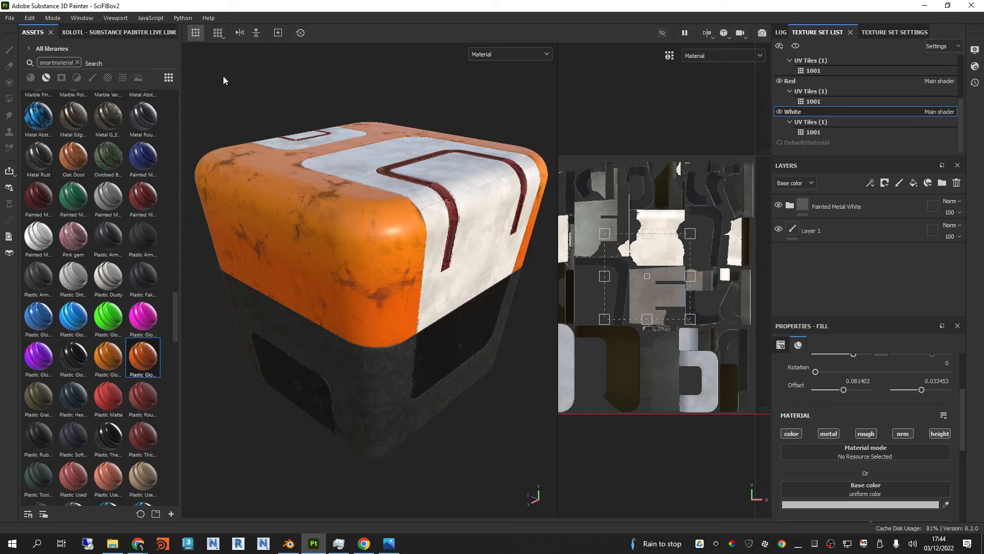
Step: Review the Xolotl Substance Painter Live Link's export, configuration and client installation settings, widening its area for readability
left_click(118, 33)
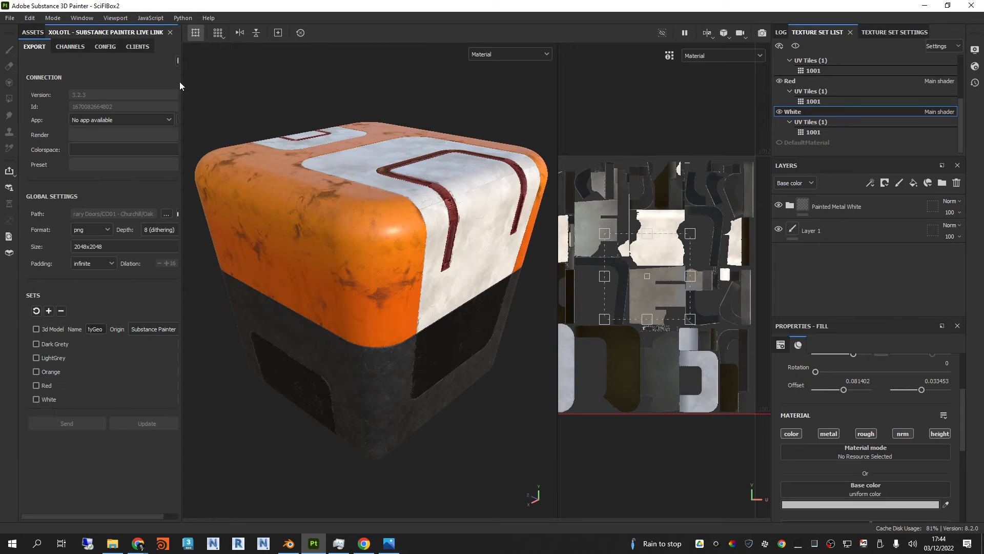
left_click_drag(180, 83, 216, 83)
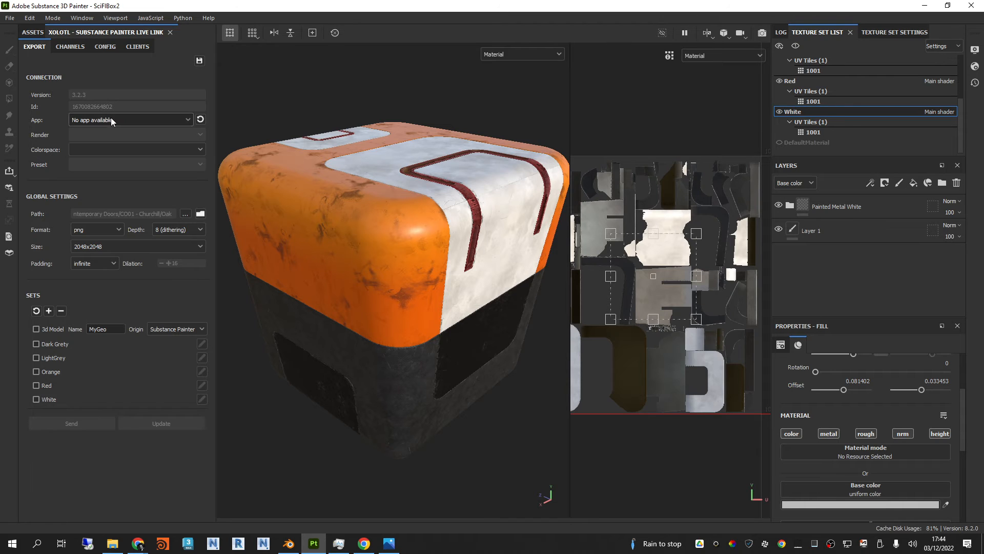
left_click(106, 47)
left_click(126, 48)
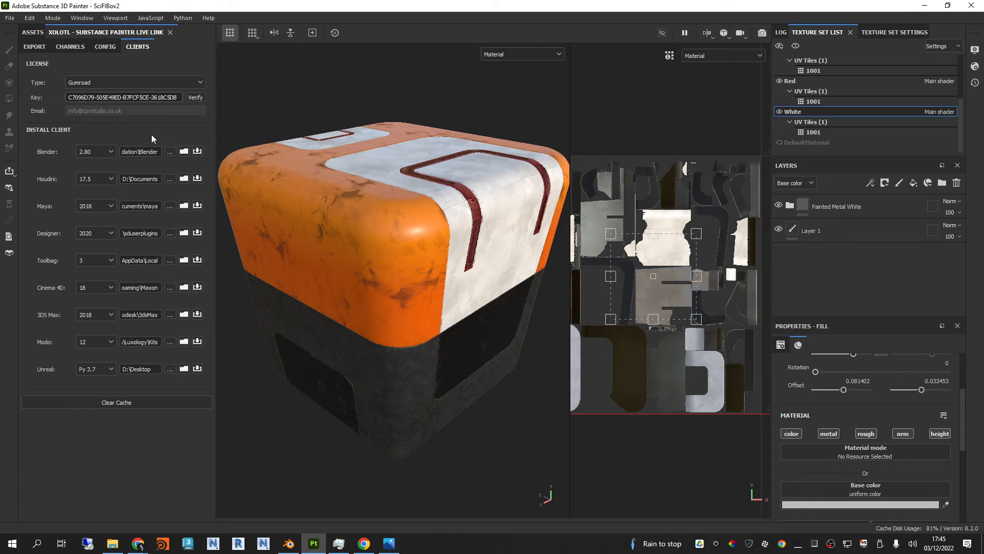
Step: Switch to Blender and delete the SciFiBox2_High object together with its whole hierarchy
left_click(289, 543)
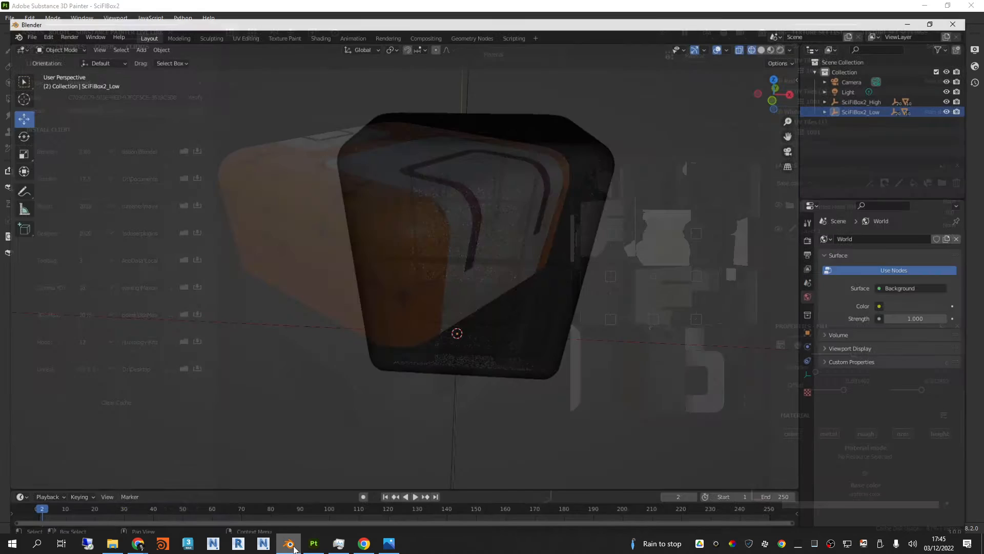
double_click(881, 85)
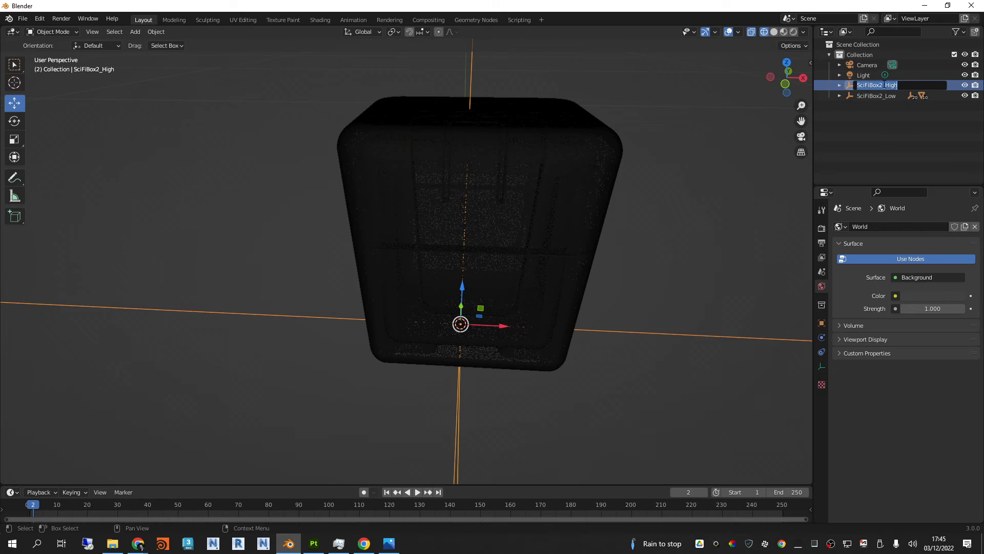
left_click(840, 85)
left_click(840, 85)
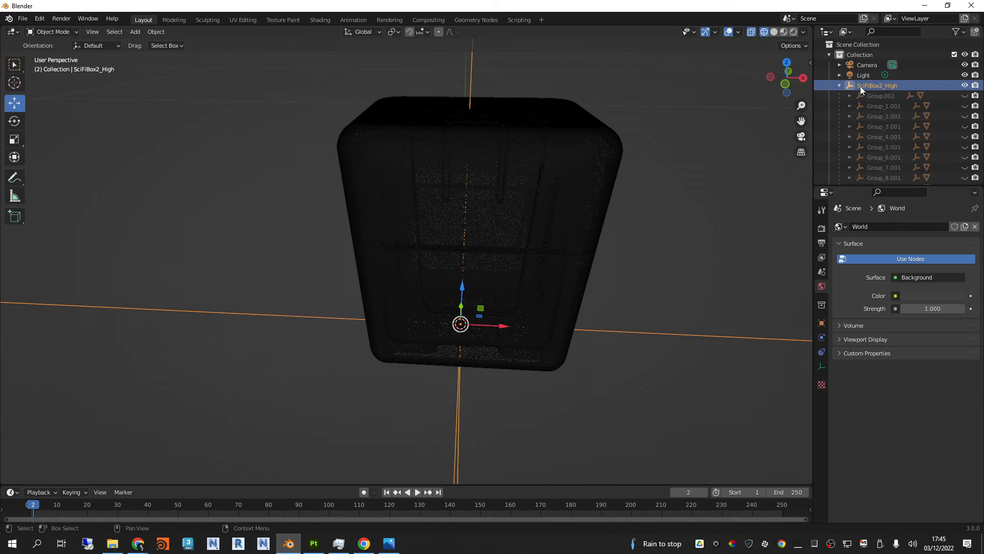
right_click(892, 85)
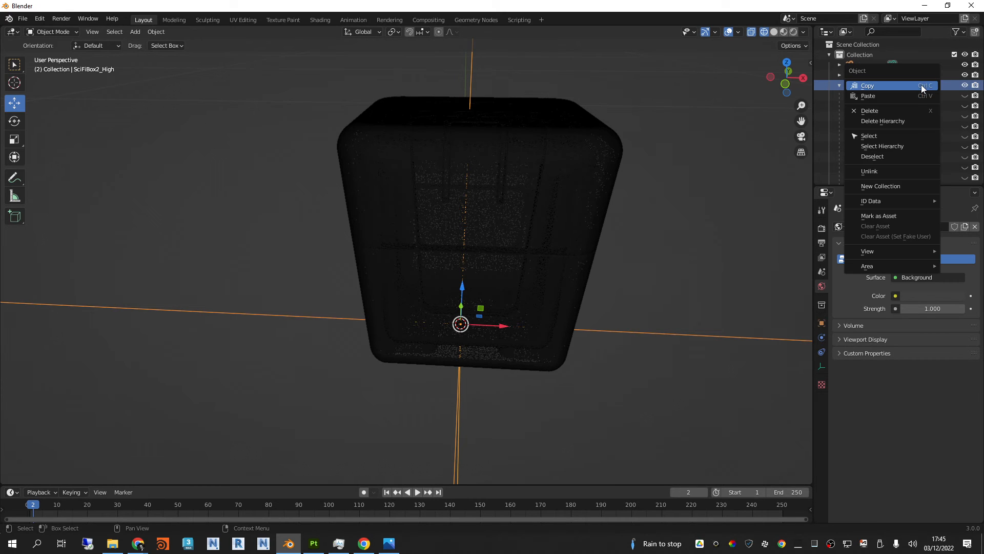
left_click(887, 121)
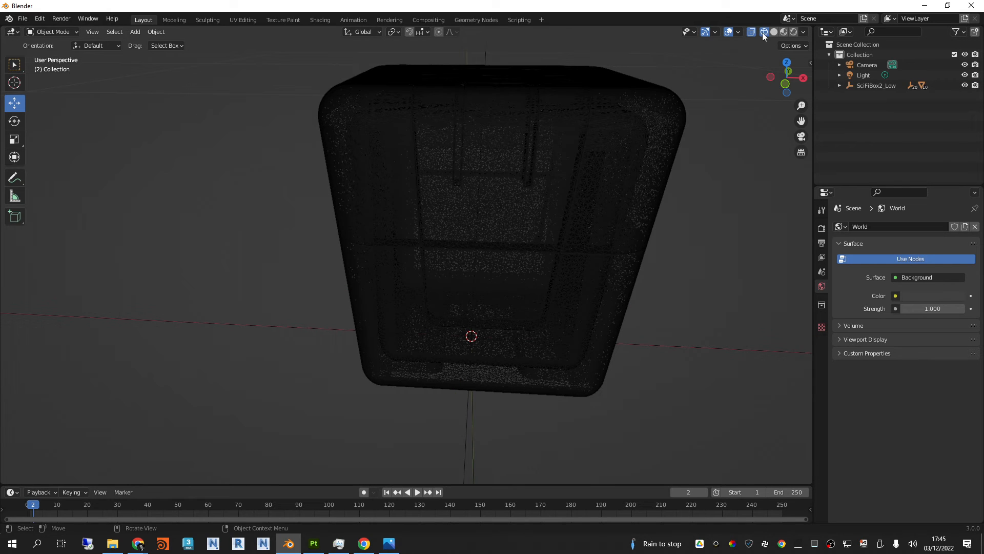
Step: Display the remaining low-poly box in Material Preview shading and view it from a raised corner
left_click(783, 34)
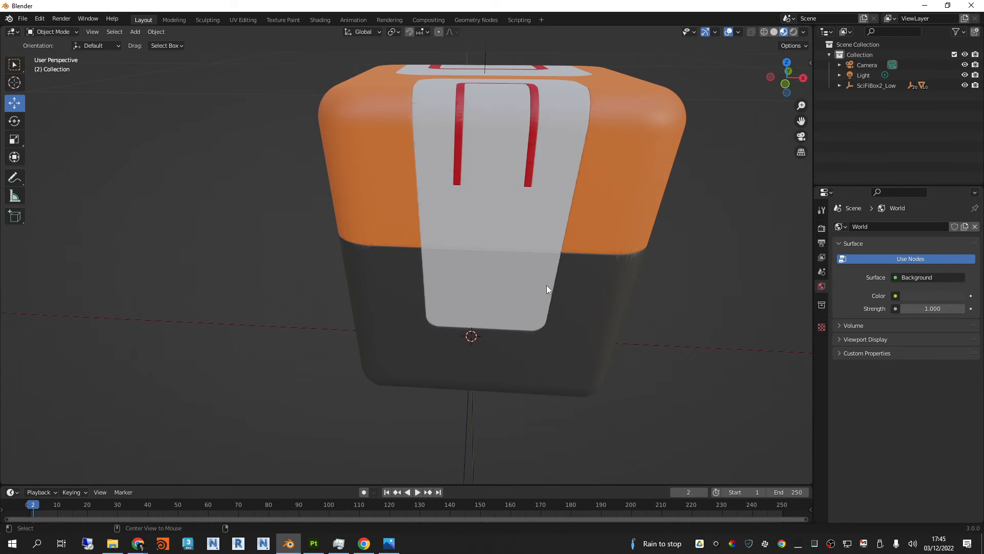
middle_click_drag(546, 285, 671, 265, "alt")
middle_click_drag(547, 221, 539, 468)
mouse_move(542, 484)
left_mouse_down()
mouse_move(539, 370)
mouse_move(533, 473)
left_mouse_up()
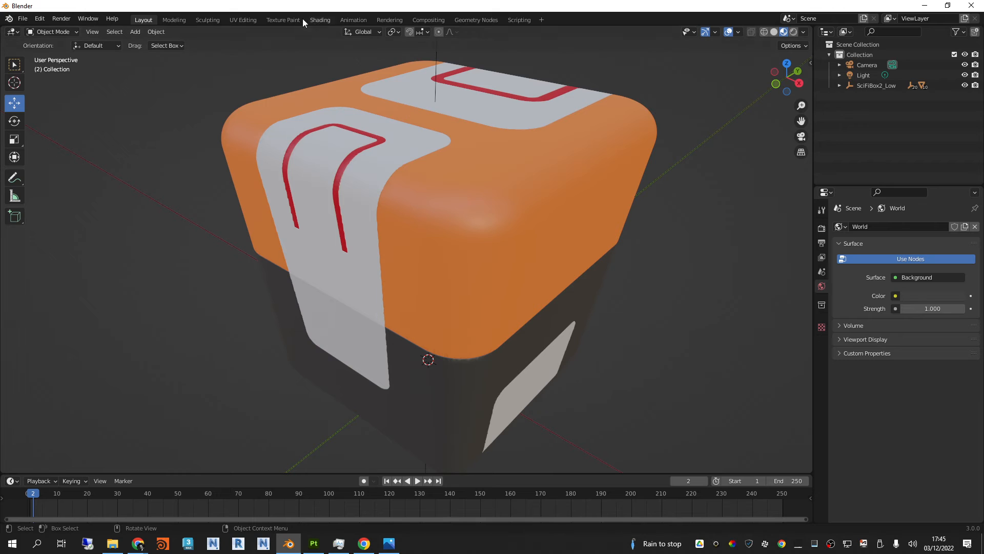
Step: Switch to the Shading workspace, select the box's orange shell to show its material nodes, and frame the box in the viewport
left_click(320, 19)
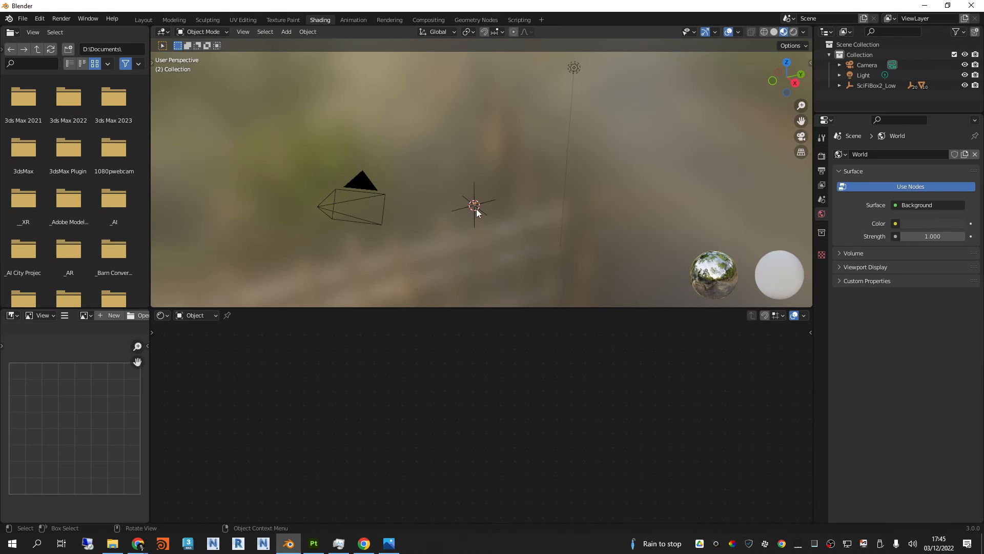
middle_click_drag(476, 208, 451, 250)
left_click(456, 246)
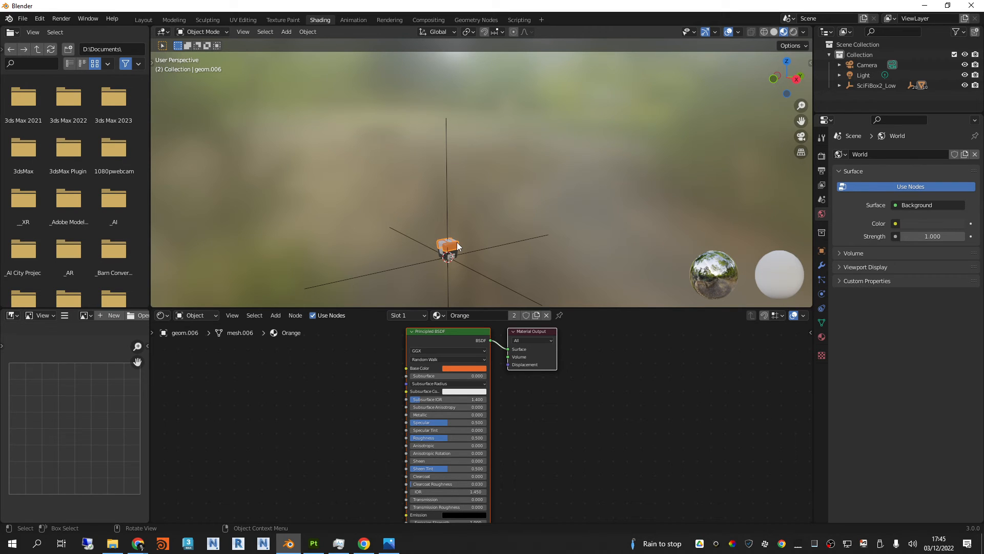
key("ctrl+KP_0")
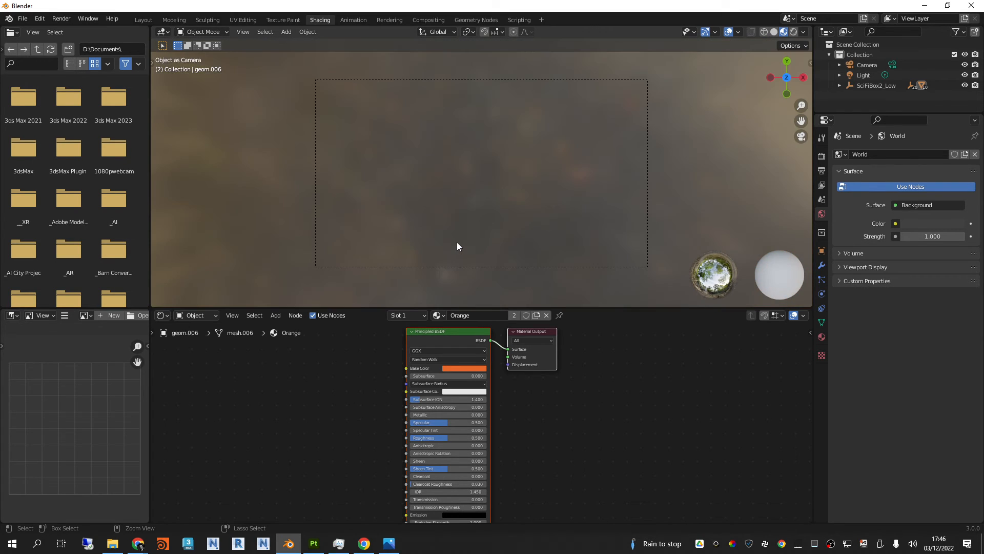
middle_click_drag(515, 225, 447, 140)
middle_click_drag(506, 130, 494, 307, "shift")
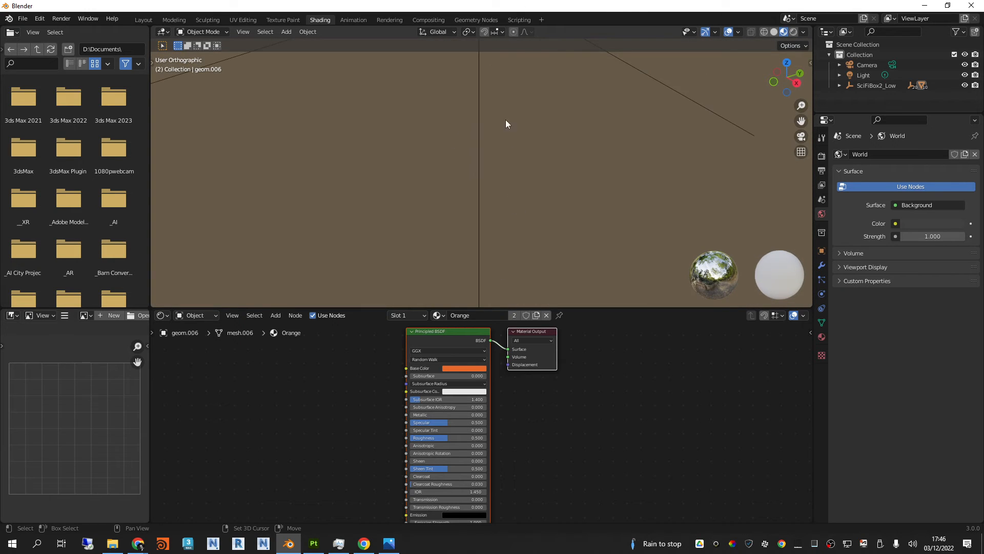
middle_click_drag(505, 119, 510, 306, "shift")
scroll(488, 169, "up", 5)
mouse_move(488, 168)
middle_mouse_down()
mouse_move(496, 153)
mouse_move(485, 152)
middle_mouse_up()
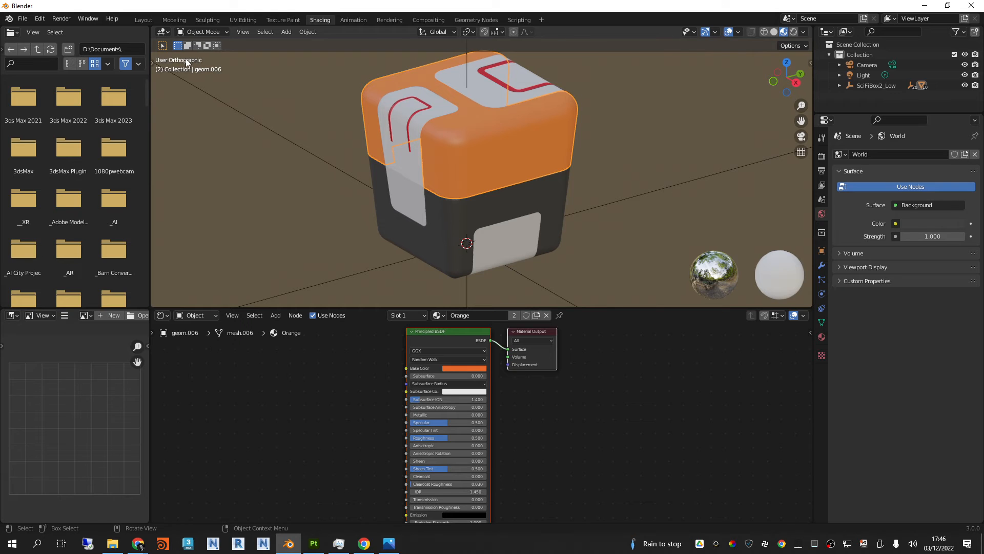
middle_click_drag(425, 116, 545, 133)
middle_click_drag(545, 133, 554, 104, "shift")
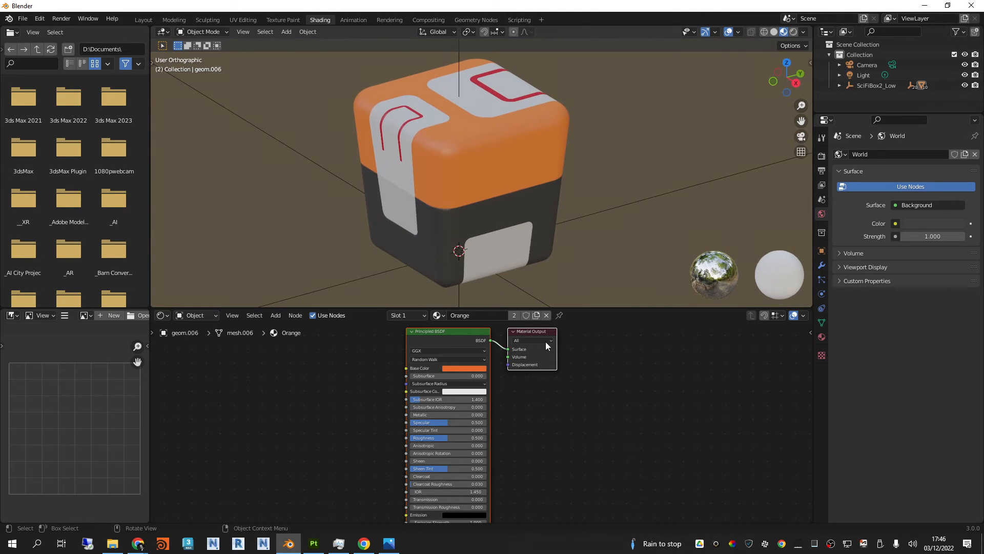
Step: Try to add an Image Texture node beside the Principled BSDF in the Orange material
middle_click_drag(528, 405, 595, 418)
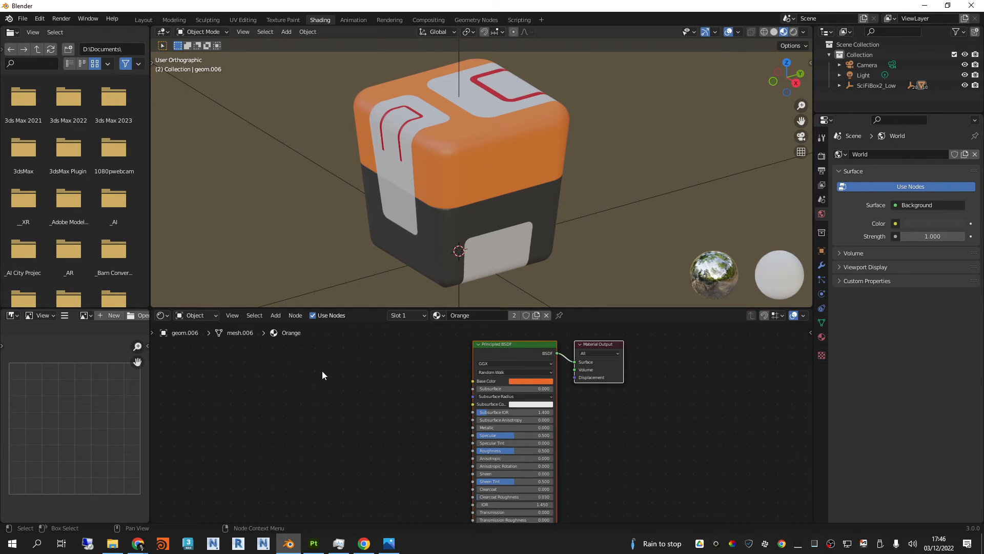
left_click(318, 410)
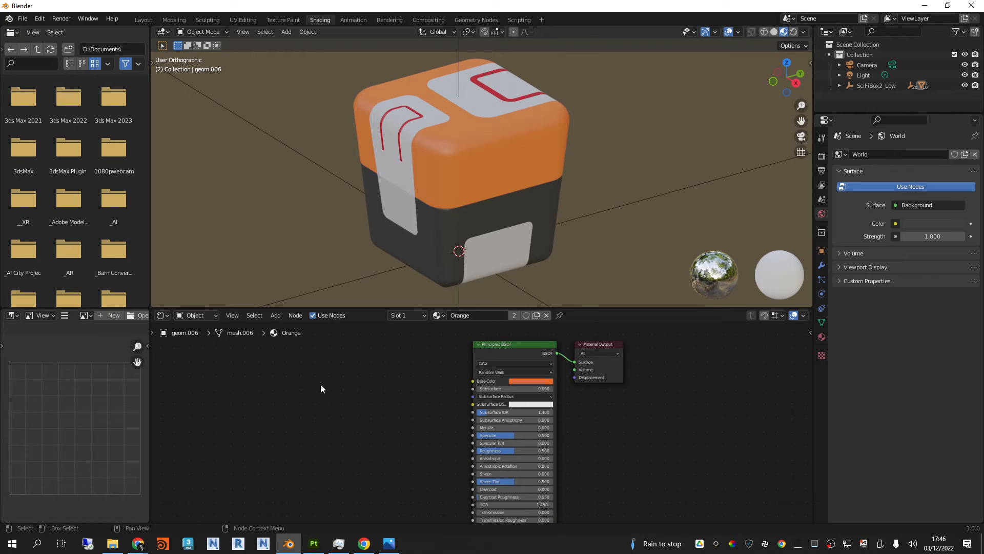
right_click(321, 383)
key("shift+s")
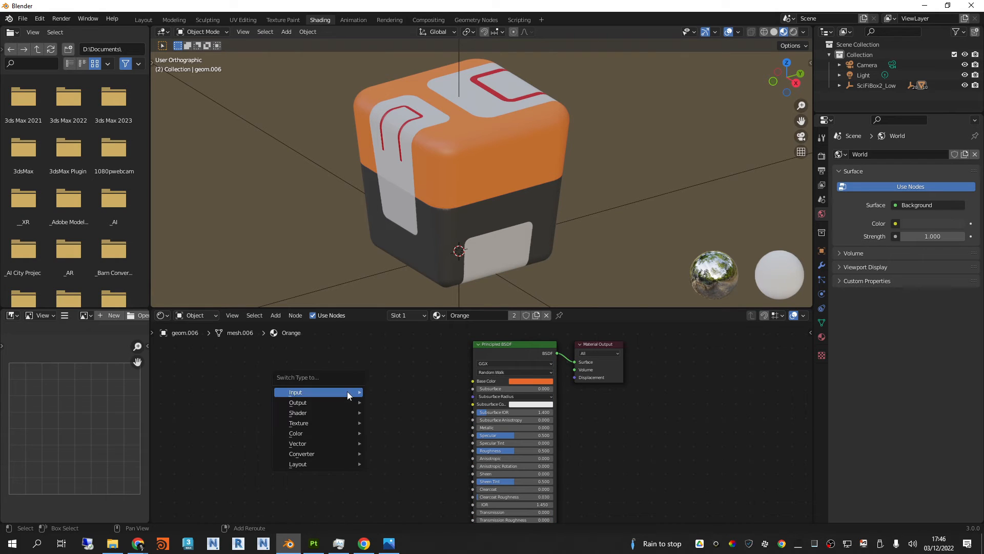
mouse_move(346, 391)
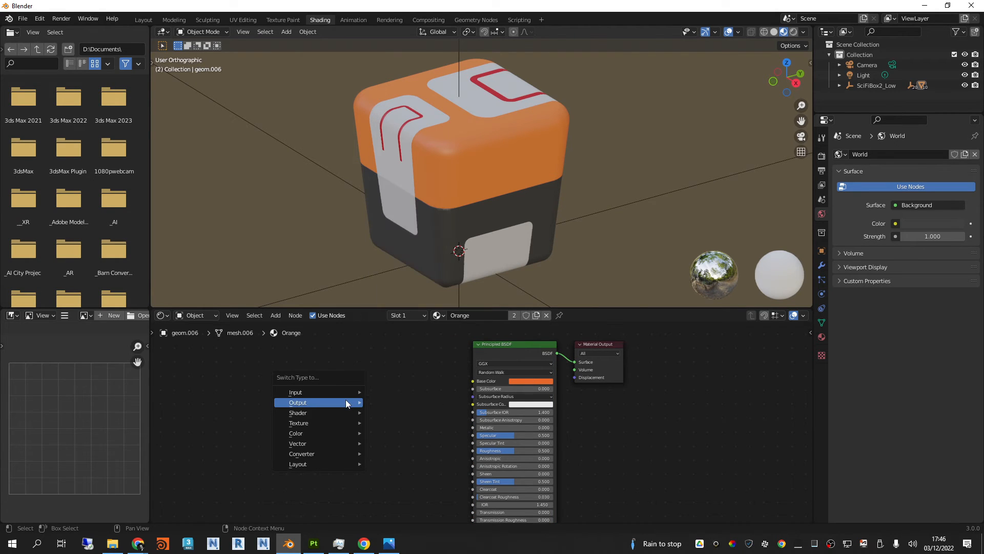
mouse_move(359, 423)
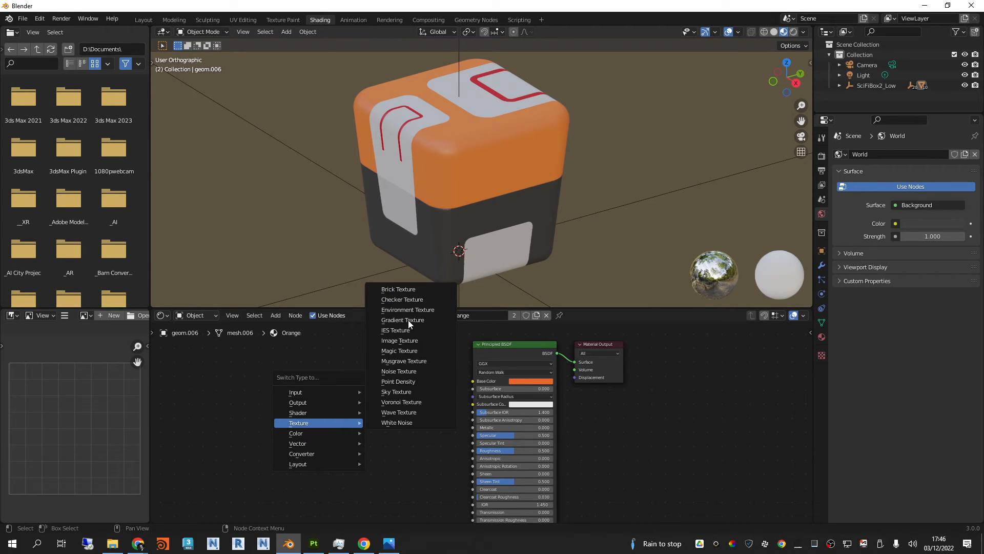
left_click(408, 340)
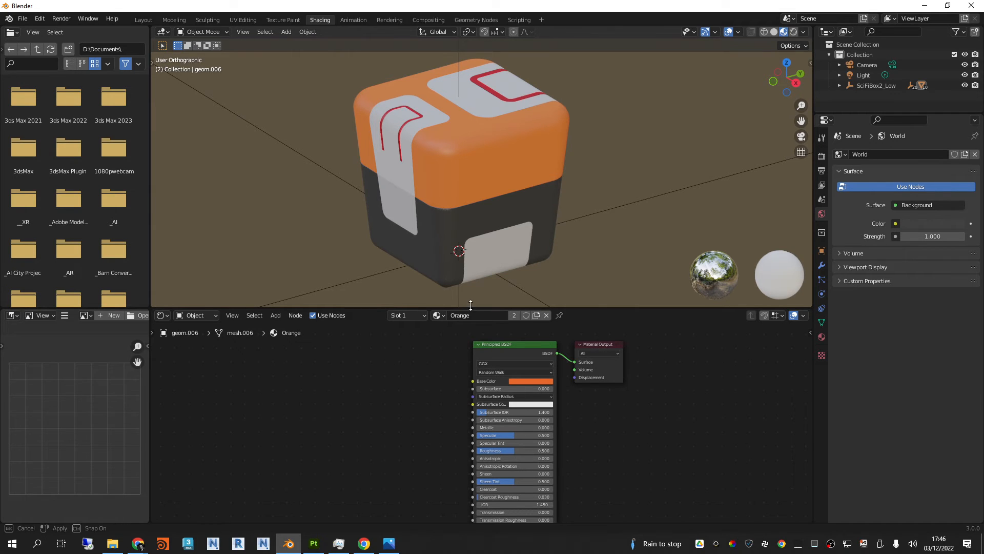
left_click_drag(471, 307, 473, 298)
scroll(405, 422, "down", 1)
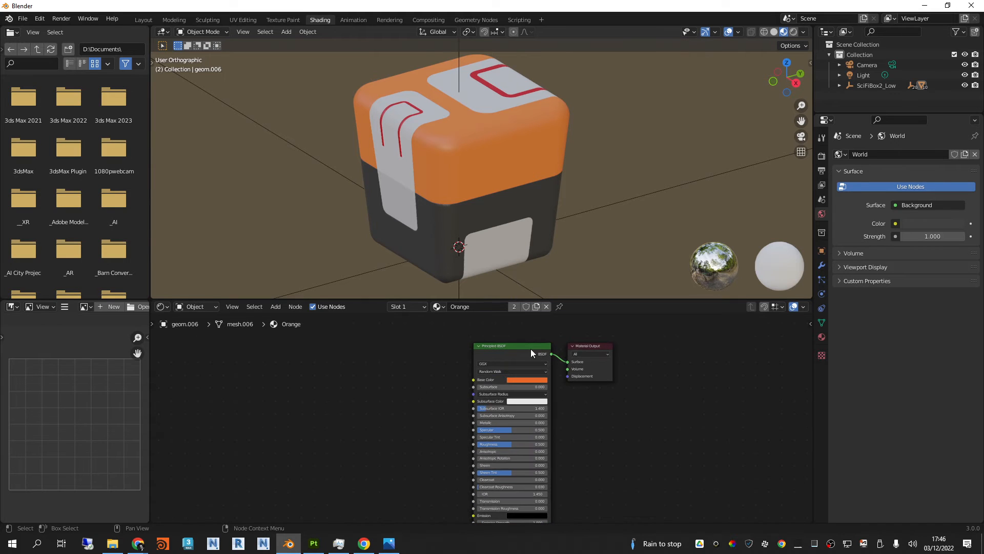
right_click(412, 436)
key("shift+s")
mouse_move(310, 392)
scroll(500, 370, "down", 9)
scroll(481, 376, "up", 7)
middle_click_drag(571, 438, 510, 463)
mouse_move(483, 363)
left_mouse_down()
mouse_move(452, 379)
mouse_move(469, 364)
left_mouse_up()
scroll(513, 364, "up", 1)
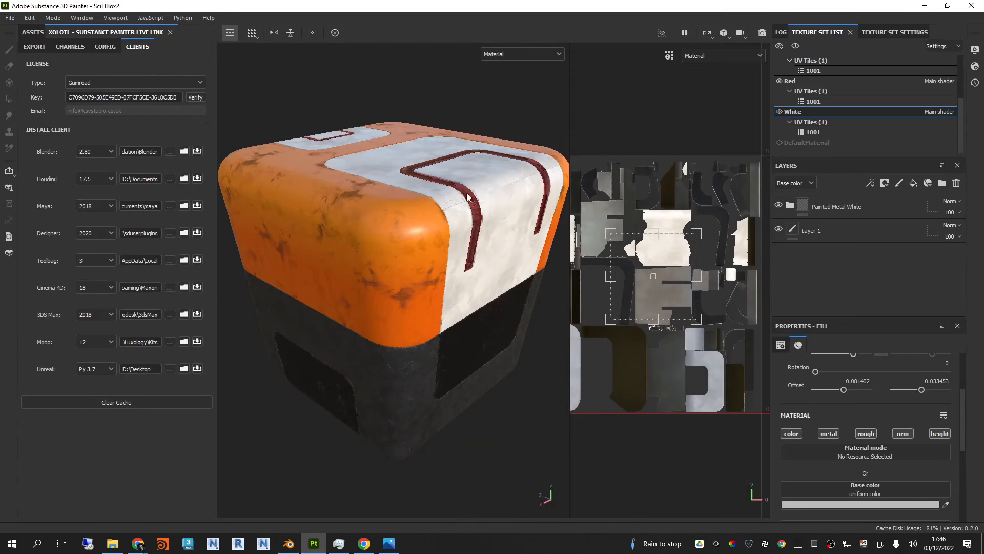
Step: Switch to Substance 3D Painter, bring back the Assets library and start Iray rendering of the box
left_click_drag(216, 119, 201, 121)
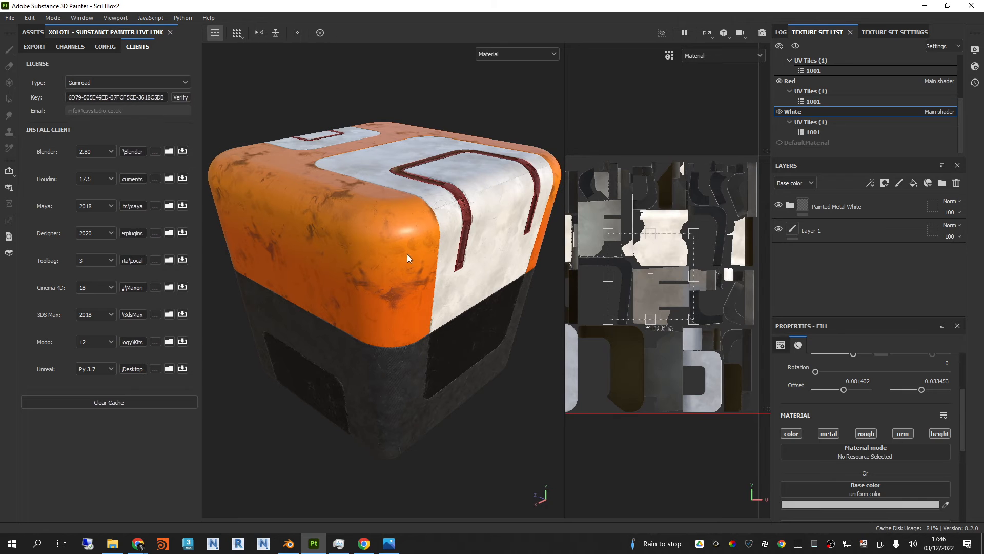
left_click(31, 33)
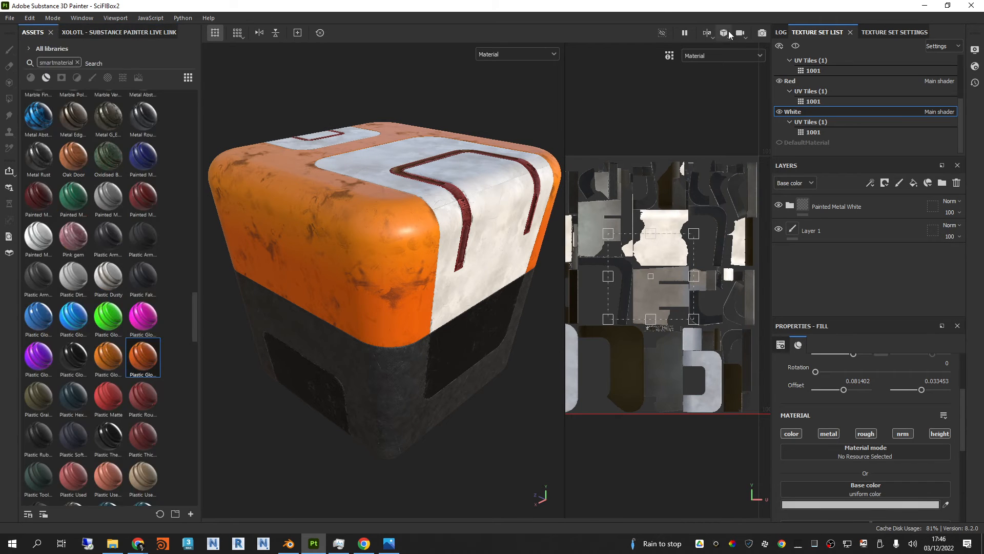
left_click(762, 33)
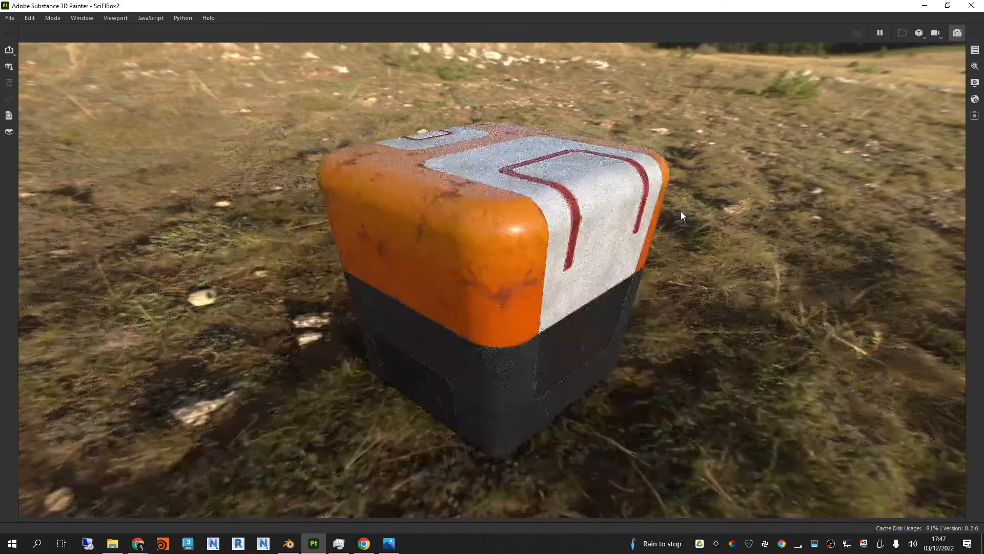
Step: Set the render's environment map to Studio White Umbrella and rotate the environment to 230
left_click(974, 83)
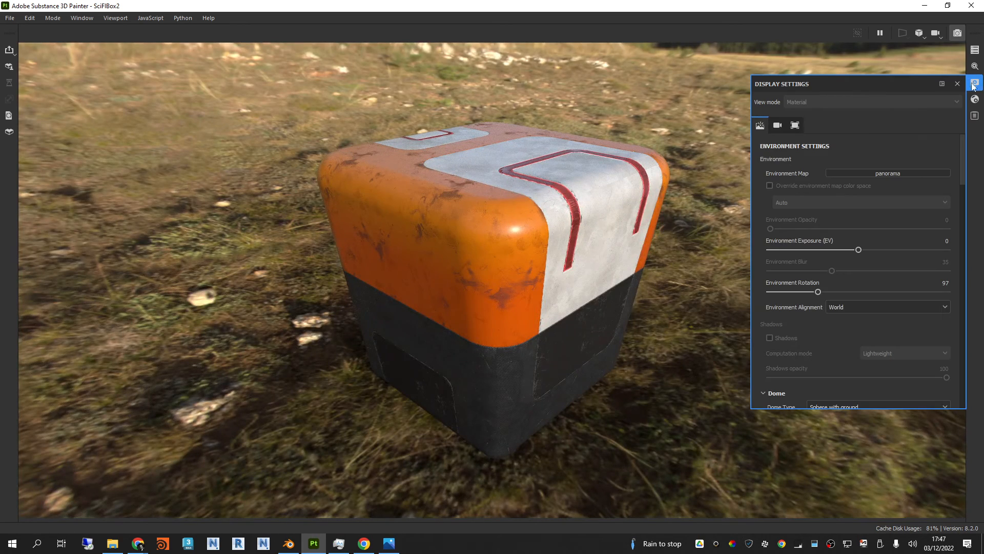
left_click(898, 174)
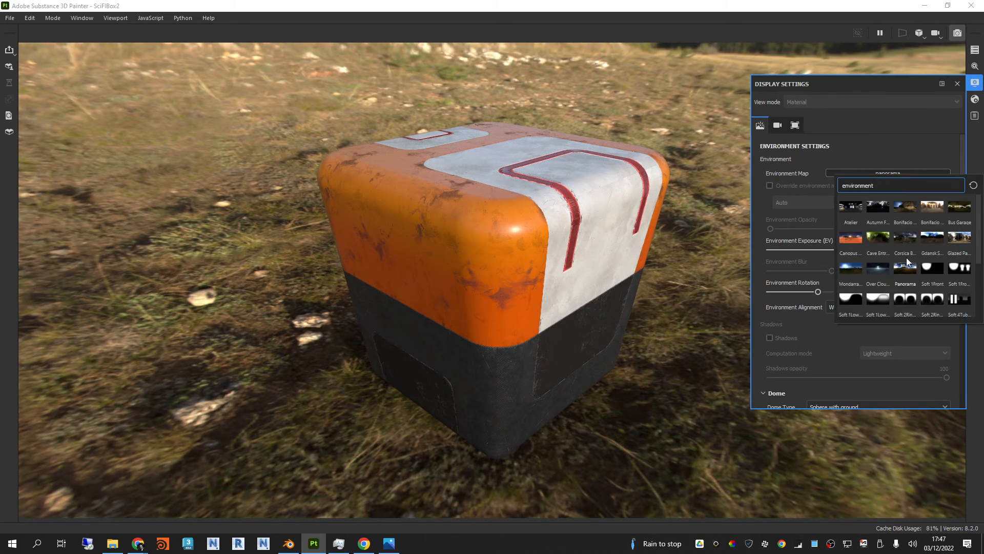
left_click(850, 300)
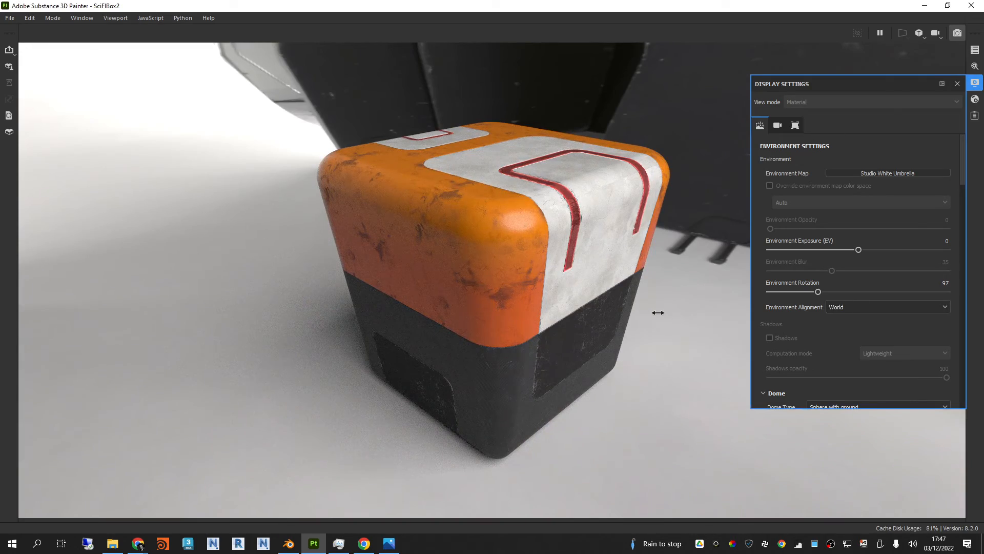
right_click_drag(655, 309, 583, 307, "shift")
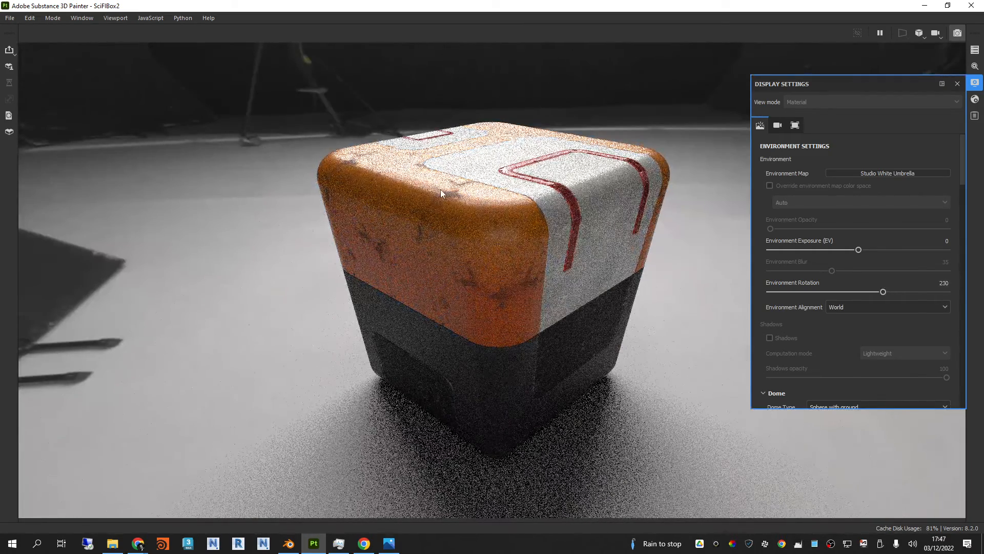
Step: Set the Iray maximum render time to 50 seconds, then rotate the studio environment and reframe the box slightly closer
left_click(974, 66)
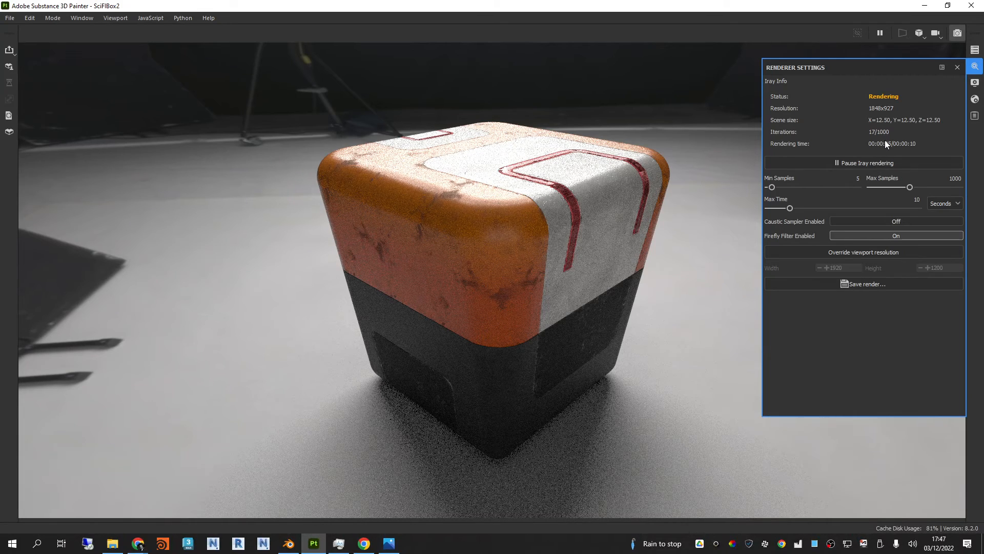
left_click(803, 208)
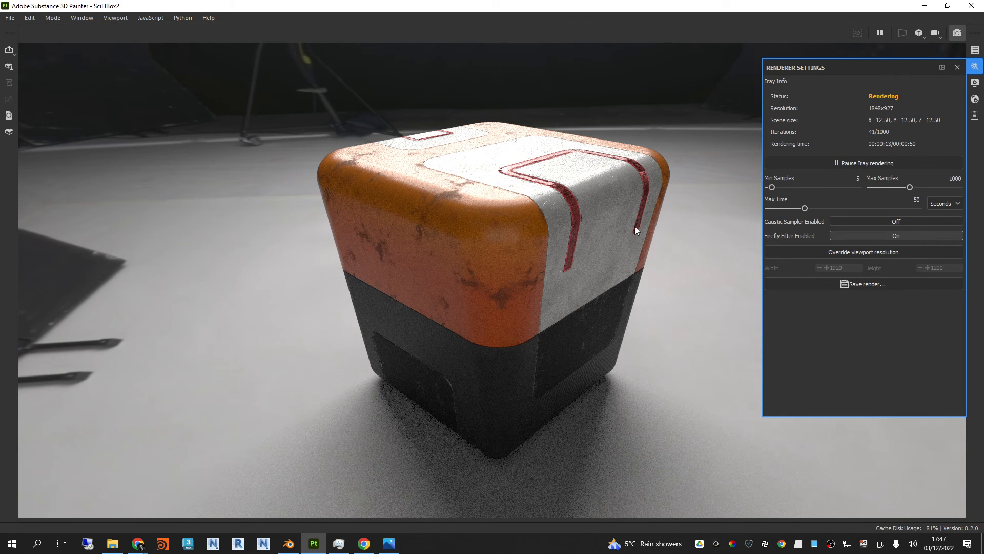
right_click_drag(616, 226, 483, 232, "shift")
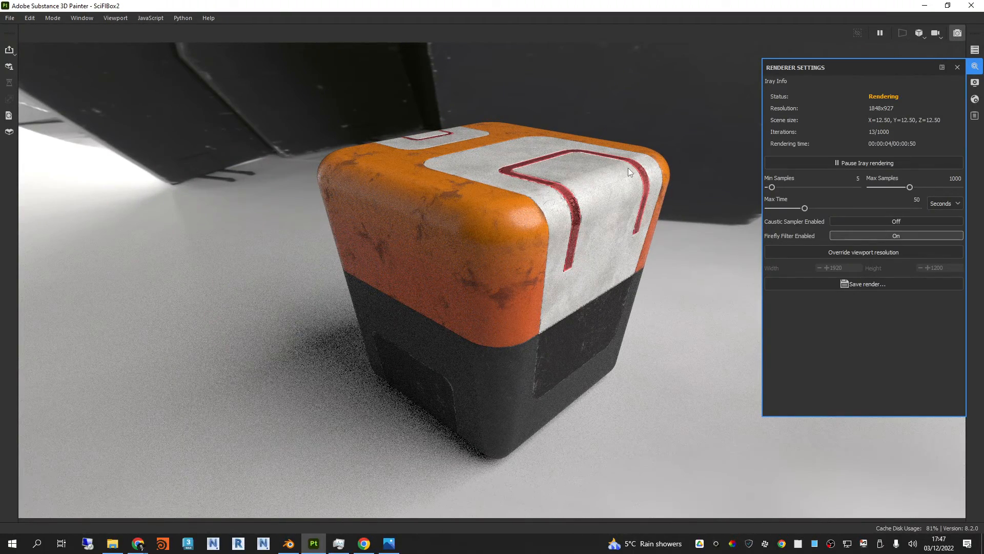
right_click_drag(514, 236, 506, 254, "alt")
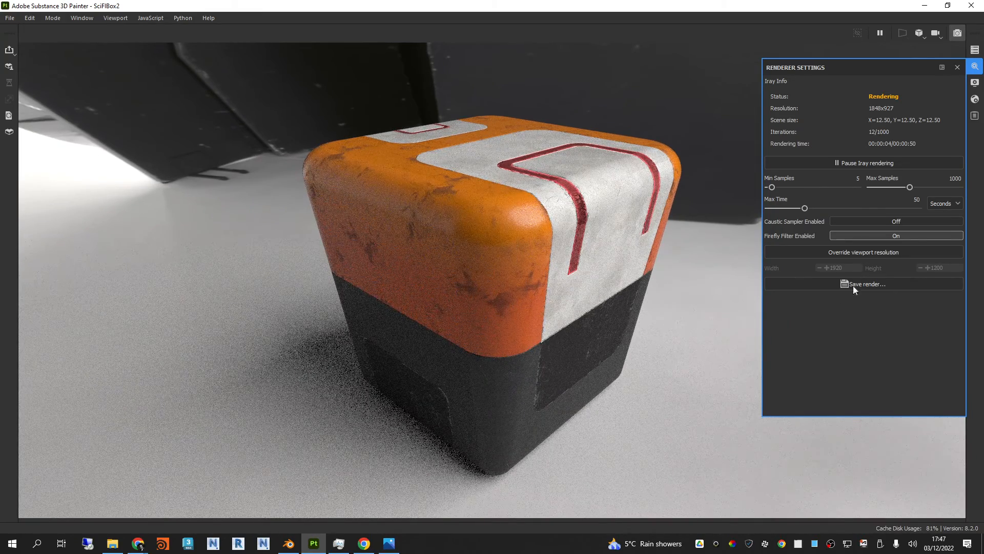
left_click(847, 253)
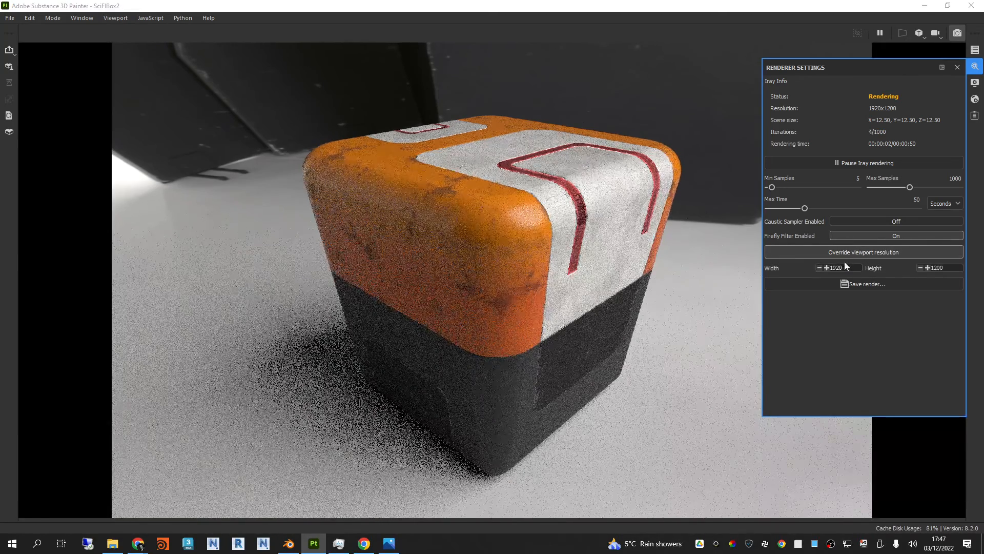
left_click(851, 254)
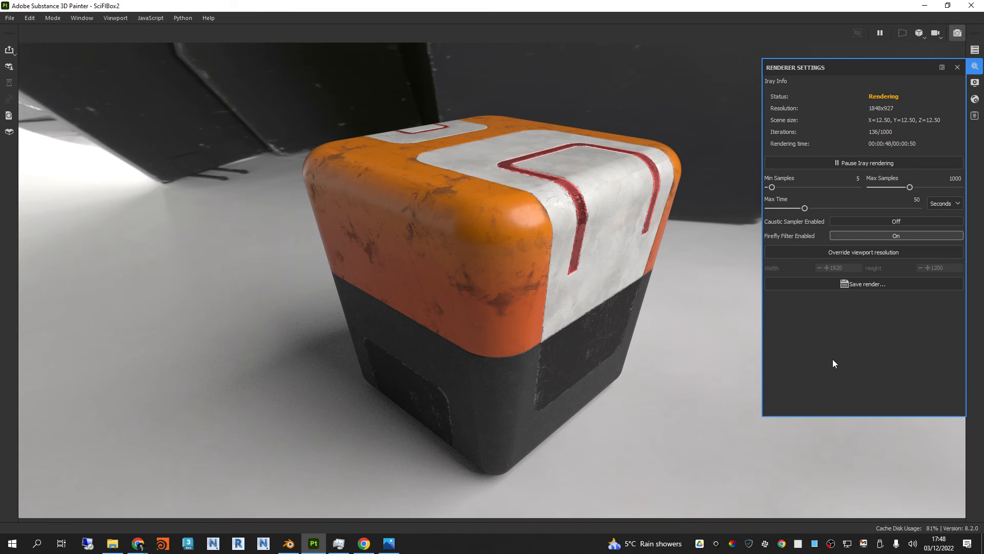
Step: Open Task Manager to examine the GPU utilisation and memory usage, and return to the Iray render
right_click(572, 543)
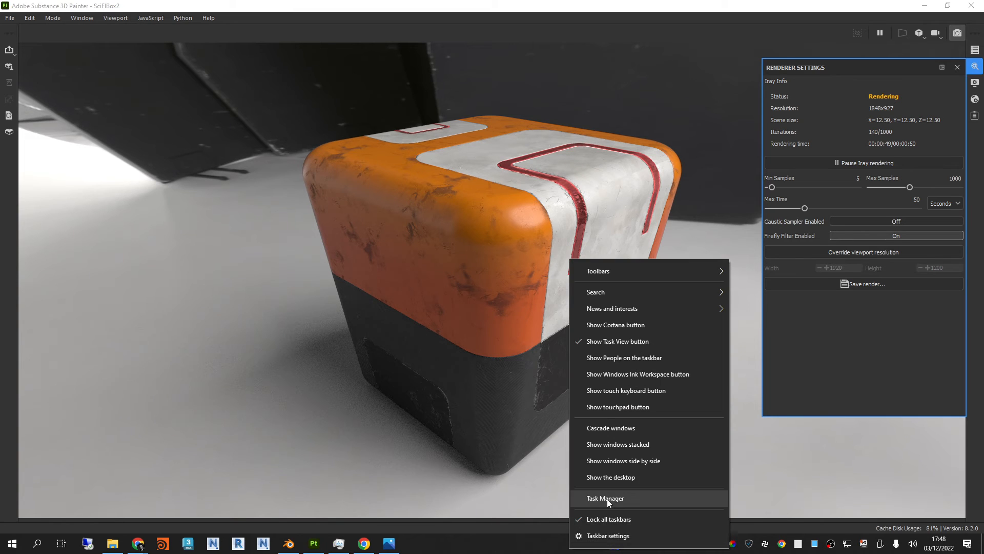
left_click(607, 500)
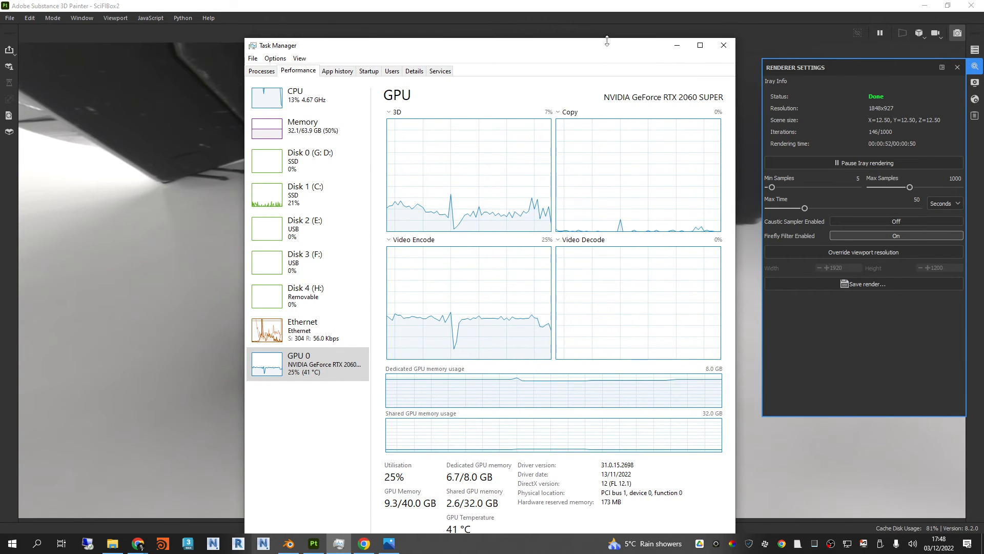
left_click_drag(607, 49, 588, 23)
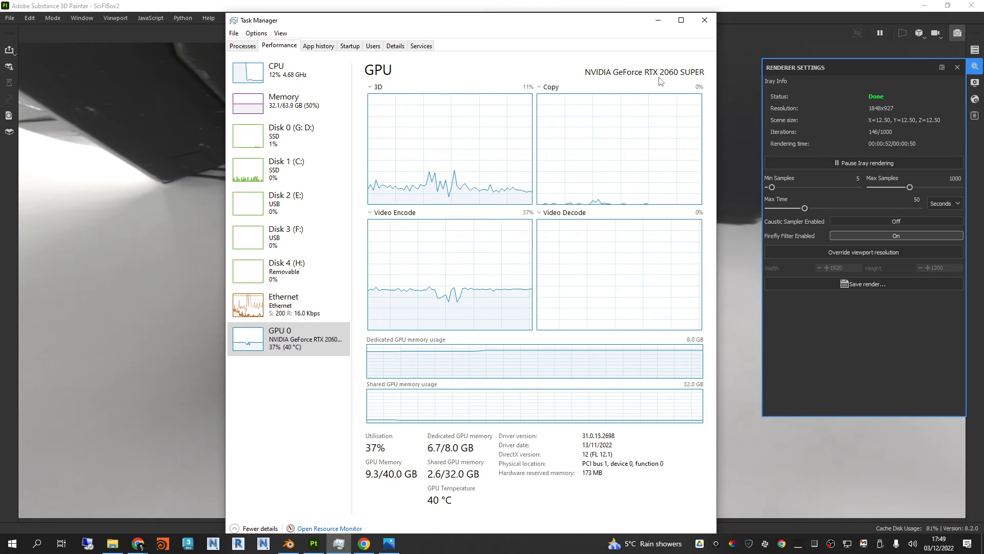
left_click(658, 20)
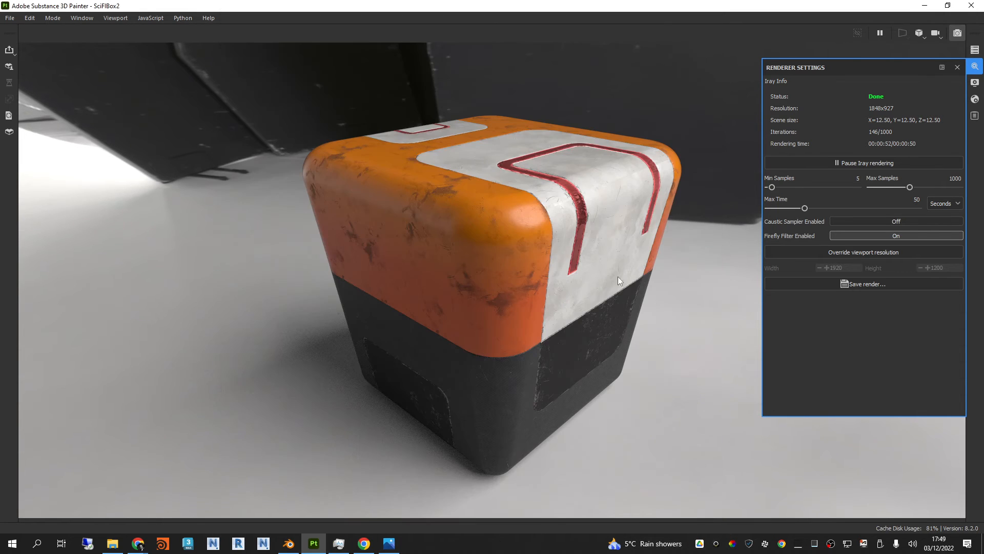
Step: Save the Iray render as SciFiBox2.jpg in the Exports folder
left_click(847, 281)
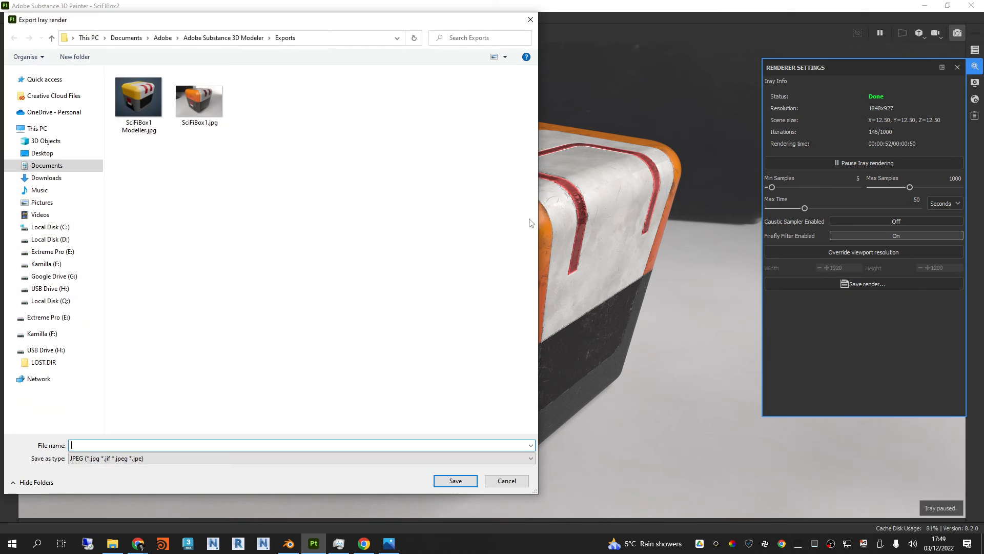
left_click(219, 126)
left_click(103, 444)
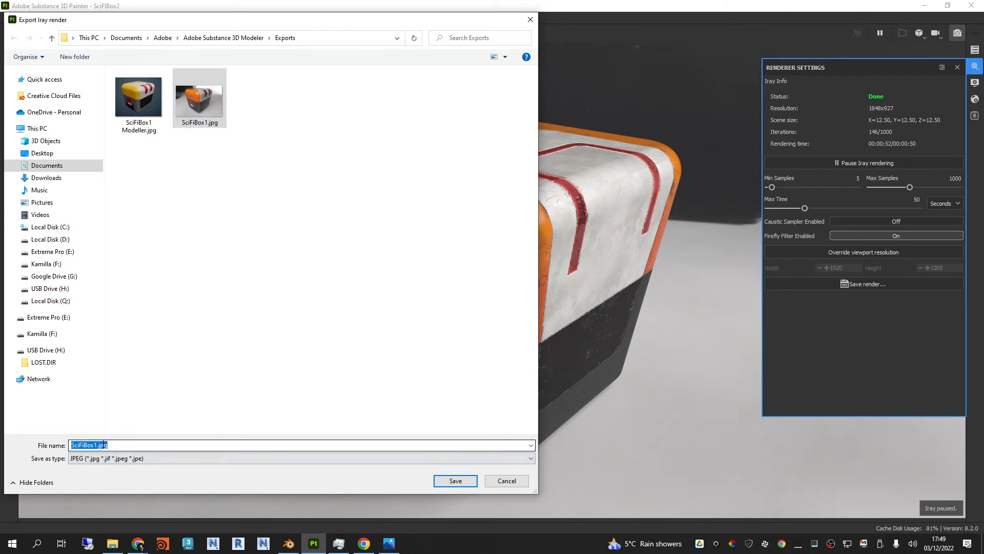
left_click(98, 444)
key("BackSpace")
type("2")
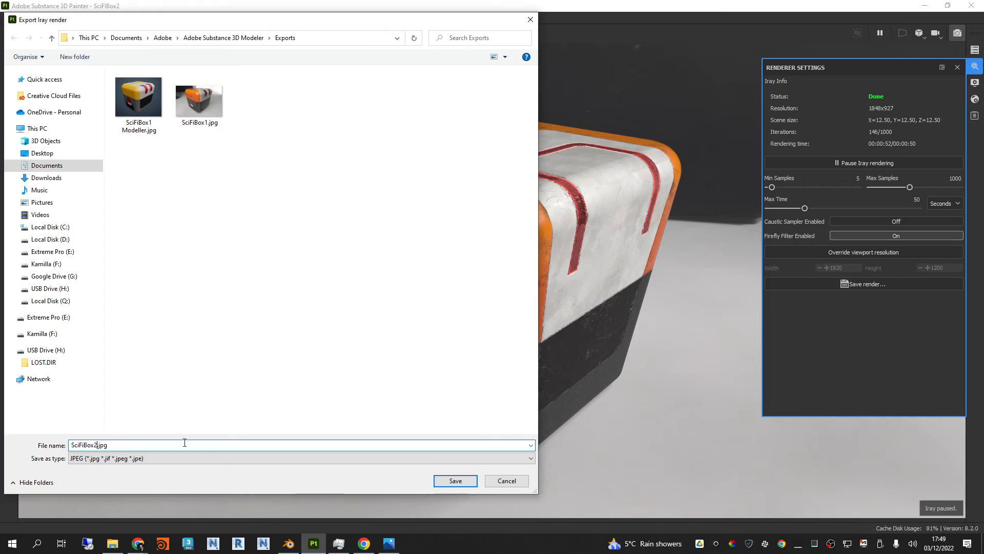
left_click(457, 481)
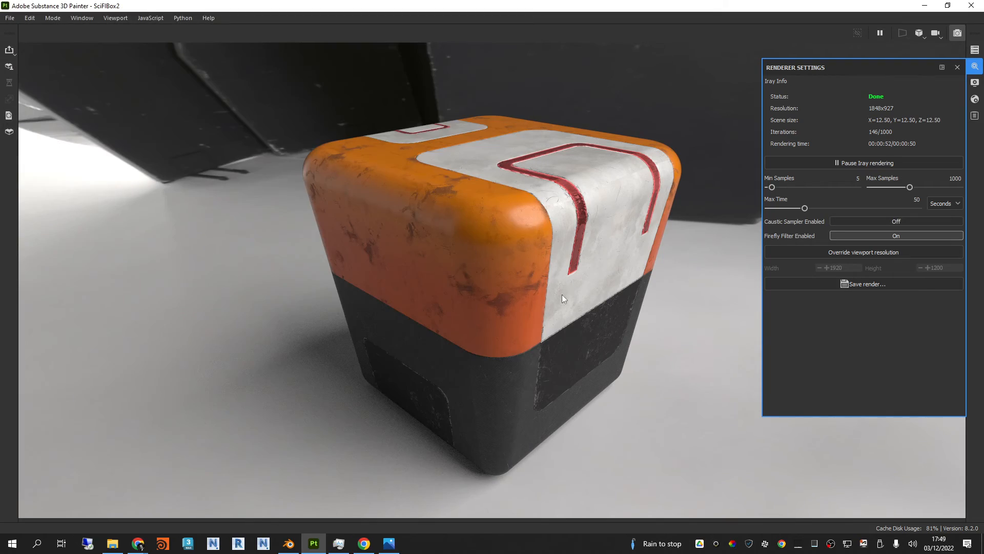
Step: Render a close-up of the box's upper corner and red stripe, checking the GPU and CPU load in Task Manager
scroll(551, 256, "up", 5)
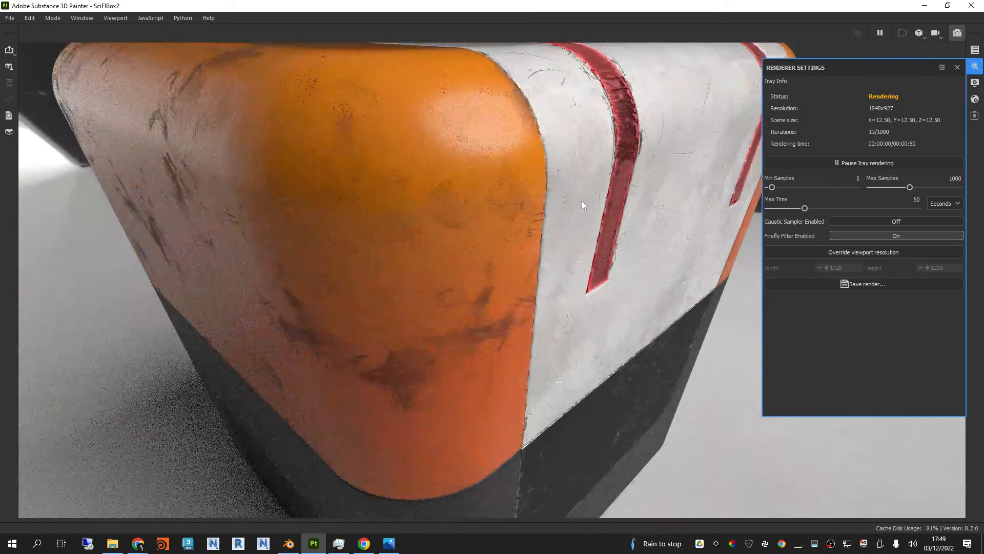
left_click_drag(595, 264, 477, 282, "alt")
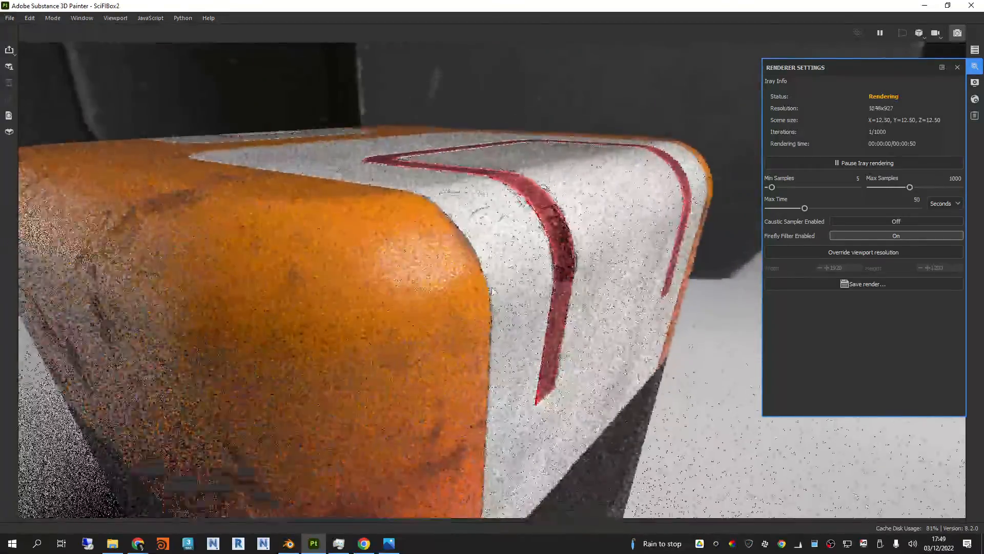
left_click(338, 543)
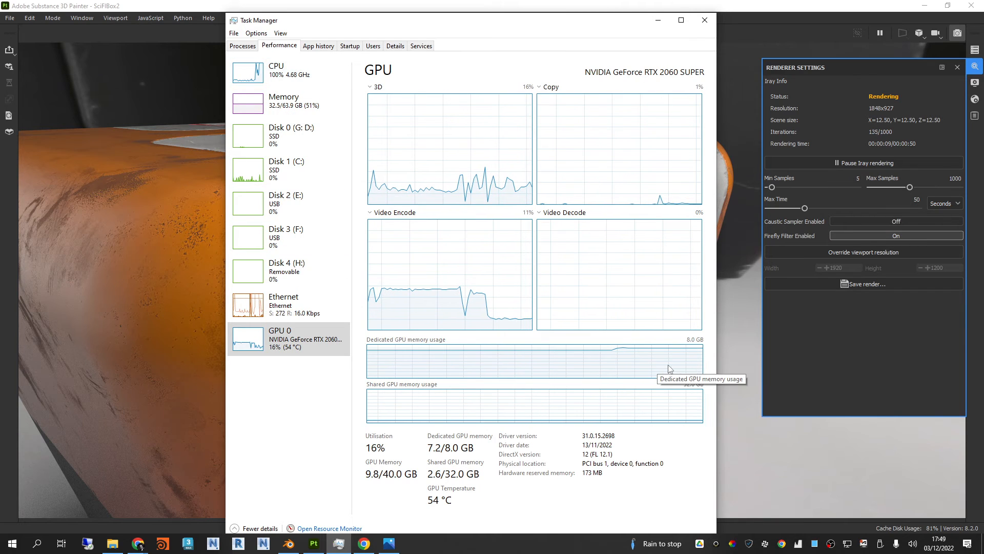
left_click(305, 72)
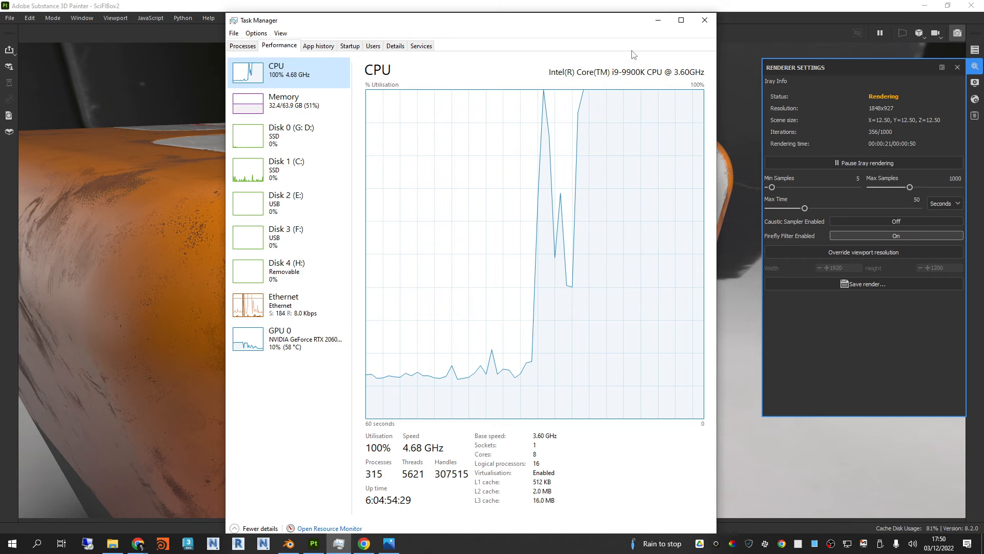
left_click(658, 20)
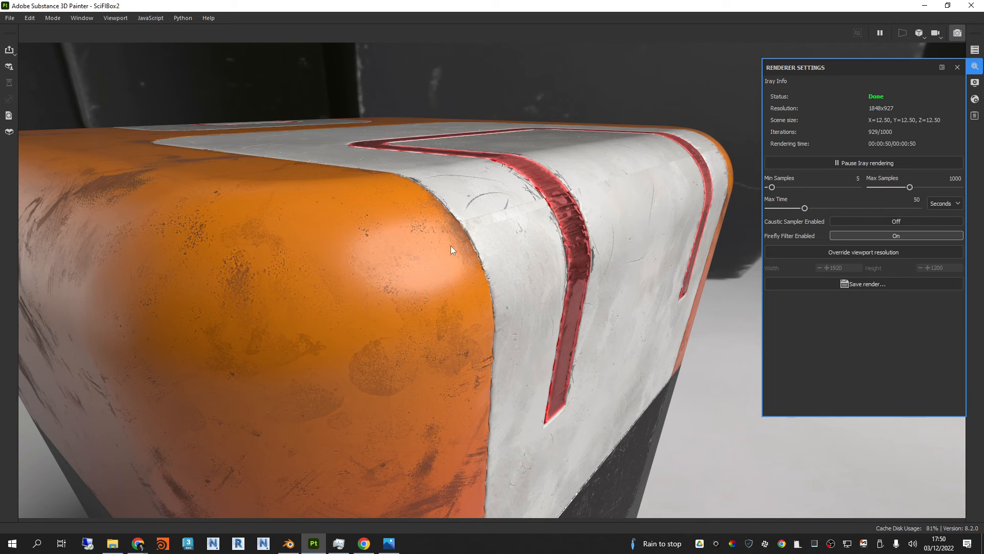
Step: Orbit around the box in the Iray render, viewing its orange corners and the white panel with the red stripe
scroll(451, 245, "down", 3)
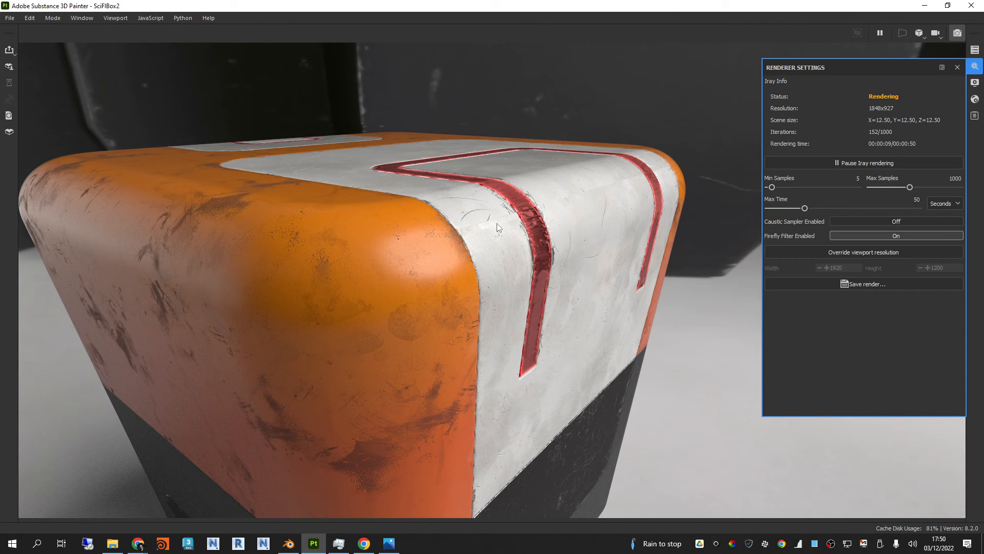
scroll(446, 217, "down", 2)
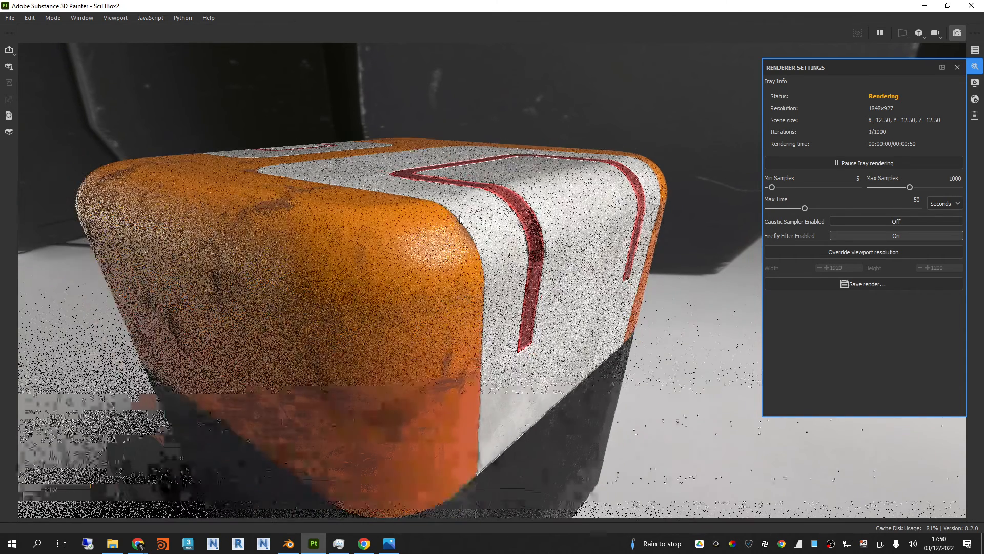
left_click_drag(456, 223, 528, 216, "alt")
right_click_drag(528, 216, 408, 226, "alt")
left_click_drag(408, 226, 513, 214, "alt")
right_click_drag(389, 214, 568, 220, "alt")
left_click_drag(383, 217, 512, 219, "alt")
right_click_drag(321, 228, 352, 226, "alt")
left_click_drag(351, 226, 435, 226, "alt")
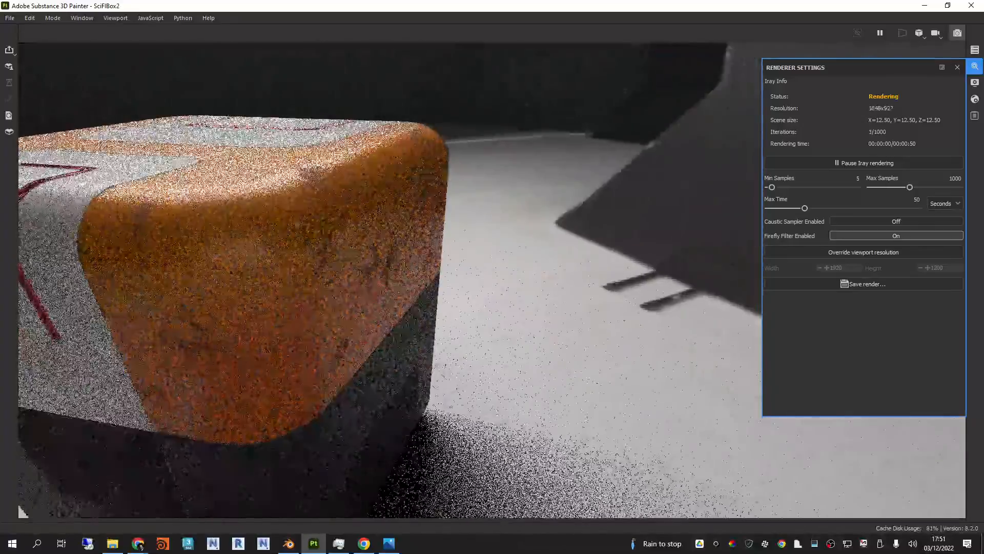
middle_click_drag(358, 226, 587, 234, "alt")
left_click_drag(587, 233, 530, 229, "alt")
middle_click_drag(531, 230, 577, 238, "alt")
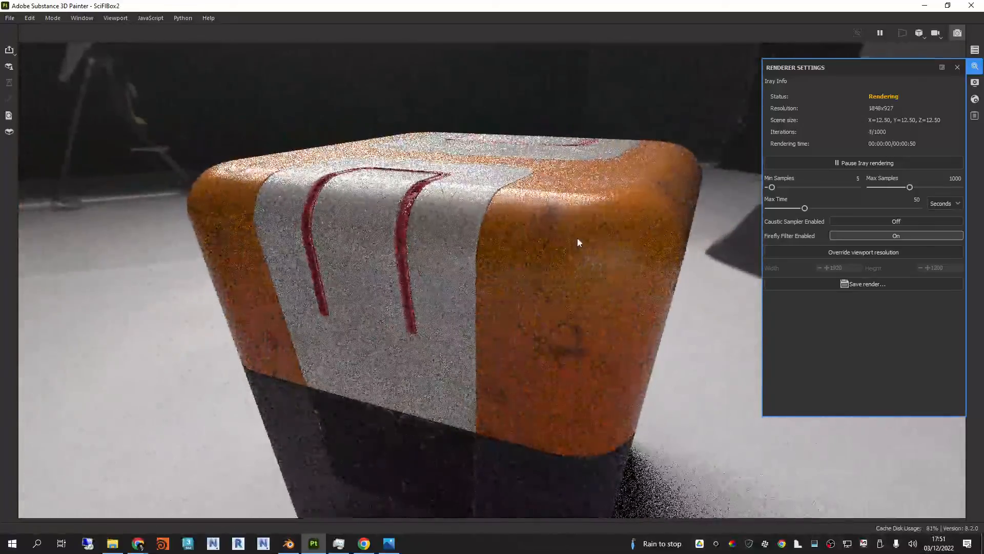
Step: Rotate the studio environment and reframe the Iray render to show the whole box from above
left_click_drag(586, 229, 545, 216, "alt")
right_click_drag(544, 216, 514, 213, "alt")
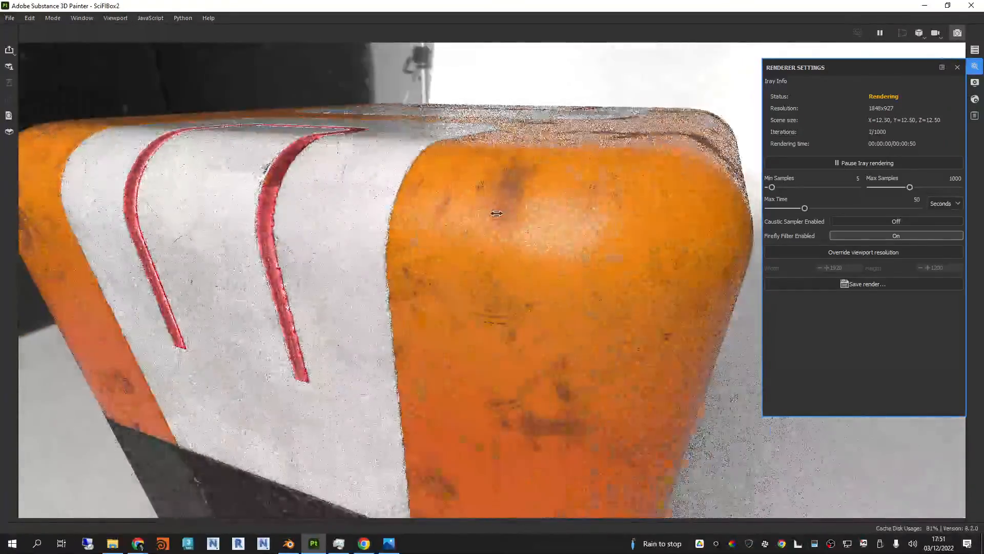
left_click_drag(547, 255, 459, 223, "alt")
right_click_drag(459, 224, 495, 225, "alt")
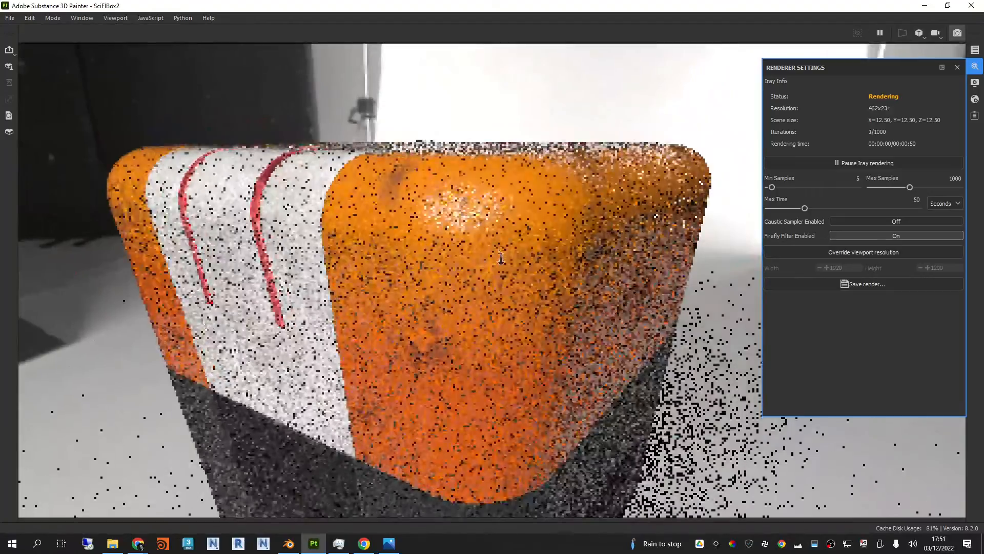
left_click_drag(499, 239, 485, 334, "alt")
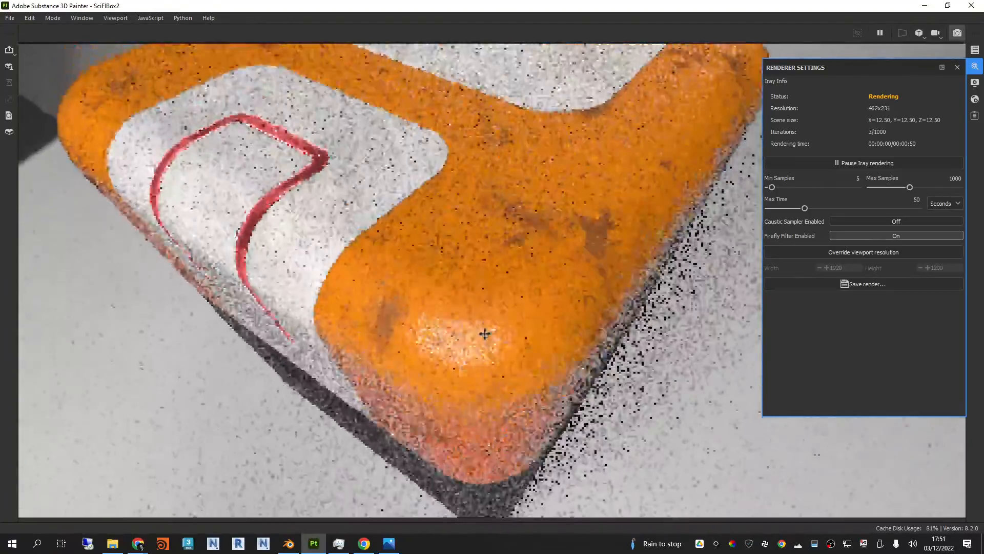
scroll(484, 301, "down", 5)
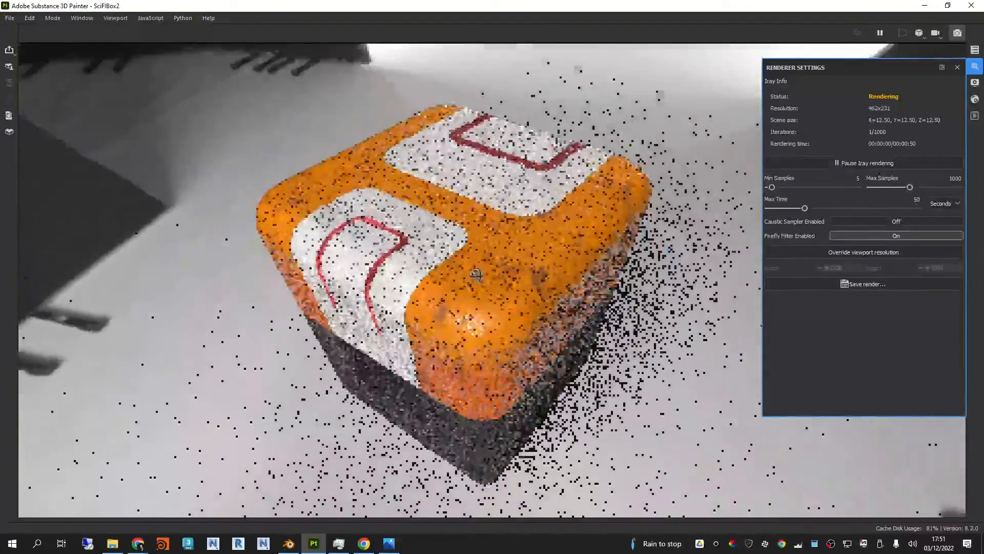
middle_click_drag(481, 272, 477, 247, "alt")
scroll(475, 251, "up", 5)
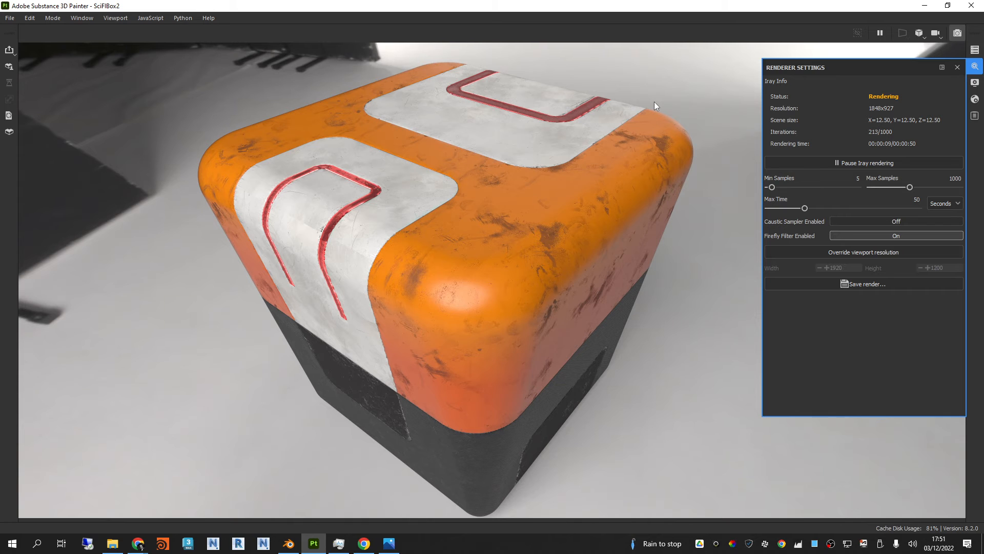
Step: Close the renderer settings and return from Iray to the painting view, framing the whole textured box
left_click(957, 67)
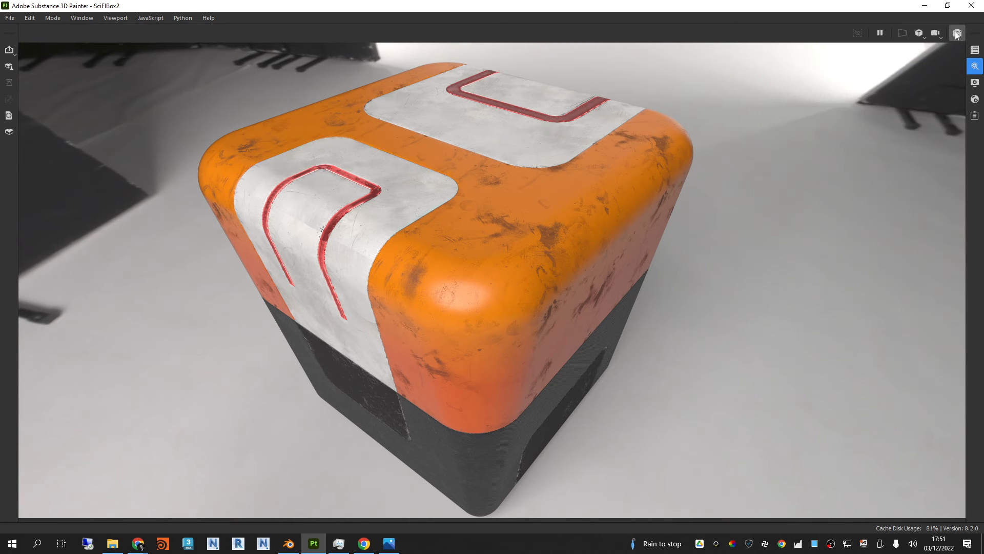
left_click(957, 33)
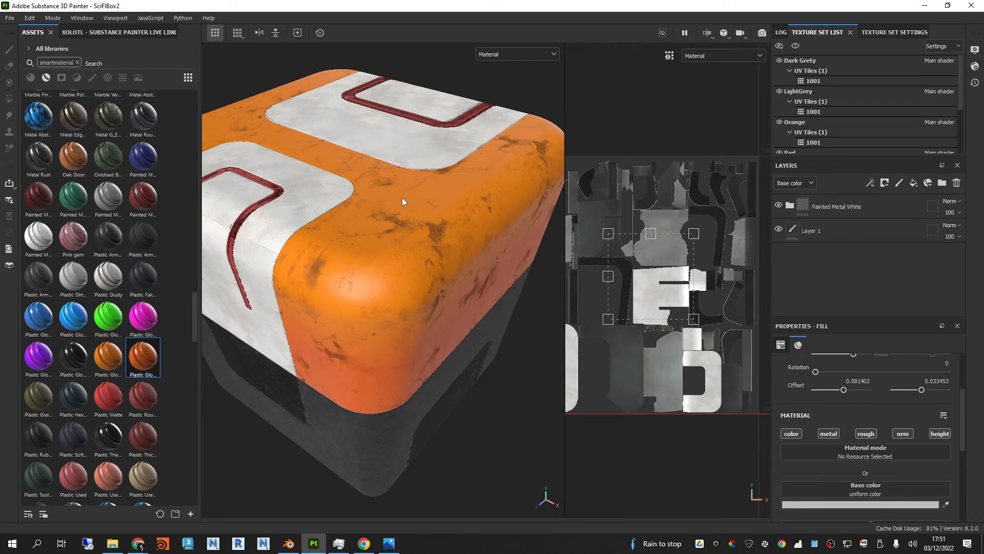
left_click_drag(505, 453, 424, 418, "alt")
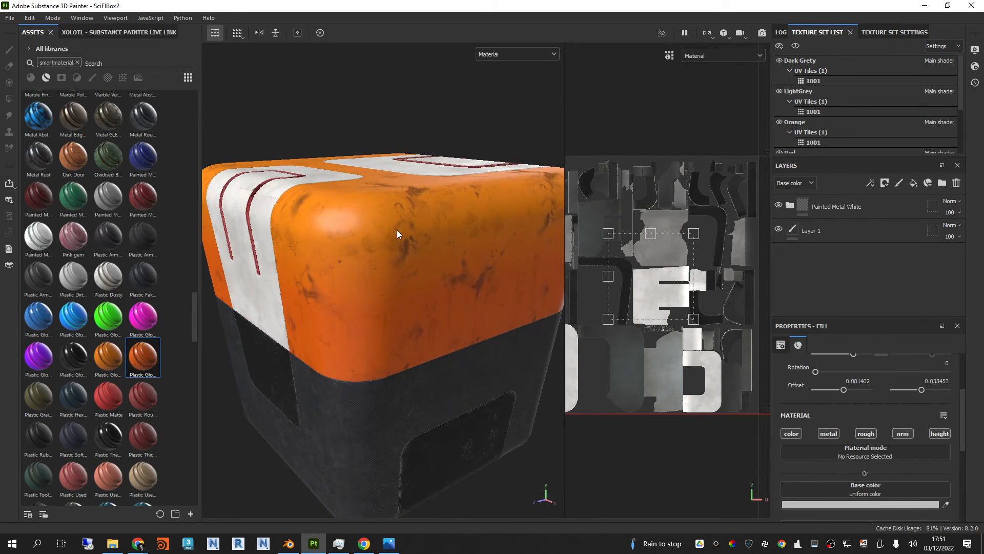
mouse_move(400, 234)
left_mouse_down("alt")
mouse_move(413, 263)
mouse_move(383, 279)
mouse_move(358, 248)
mouse_move(365, 265)
mouse_move(389, 235)
mouse_move(402, 247)
left_mouse_up("alt")
scroll(392, 246, "down", 4)
scroll(394, 242, "up", 5)
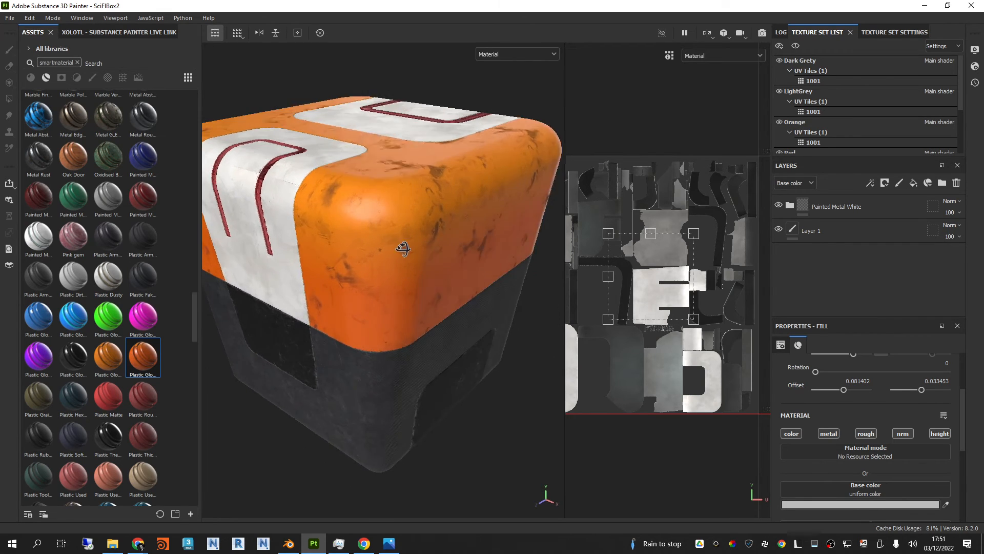
middle_click_drag(402, 247, 418, 256, "alt")
scroll(418, 256, "up", 2)
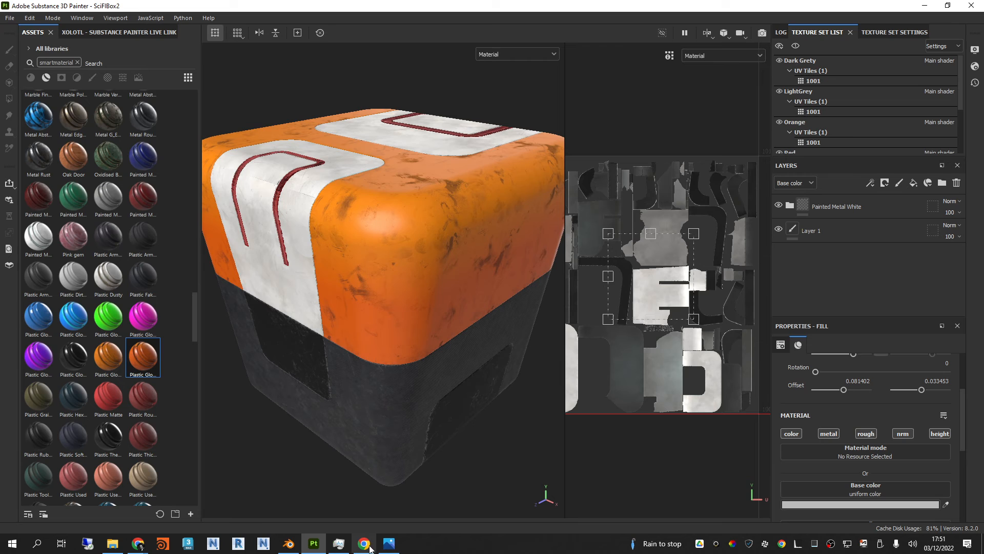
Step: Switch to Blender, inspect the low-poly box in the Layout workspace, and return to Substance 3D Painter
left_click(288, 543)
middle_click_drag(517, 208, 524, 208)
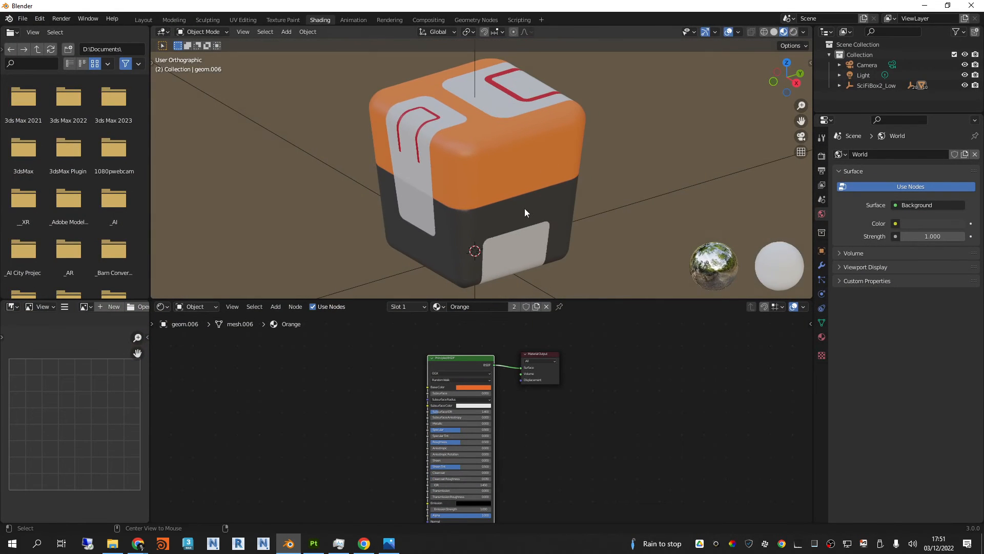
middle_click_drag(644, 157, 622, 168, "alt")
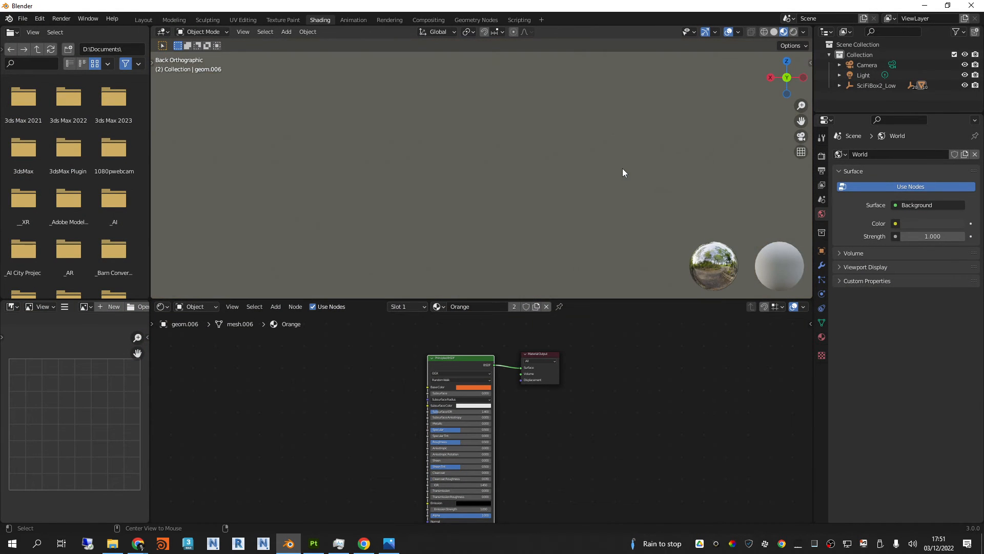
middle_click_drag(478, 131, 237, 24)
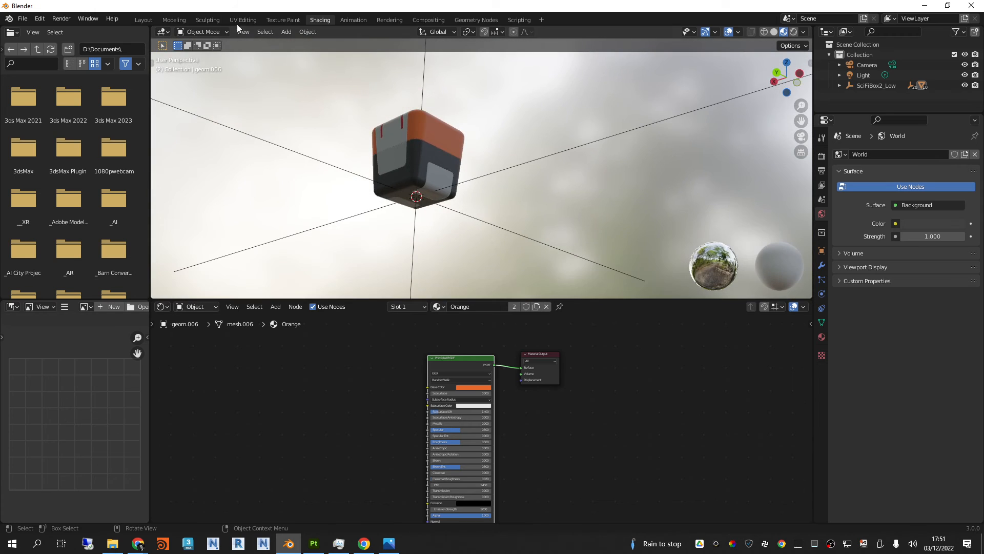
left_click(143, 20)
mouse_move(689, 260)
middle_mouse_down("alt")
mouse_move(651, 178)
mouse_move(658, 317)
mouse_move(622, 345)
mouse_move(656, 231)
mouse_move(683, 255)
mouse_move(699, 253)
middle_mouse_up("alt")
middle_click_drag(680, 198, 615, 287)
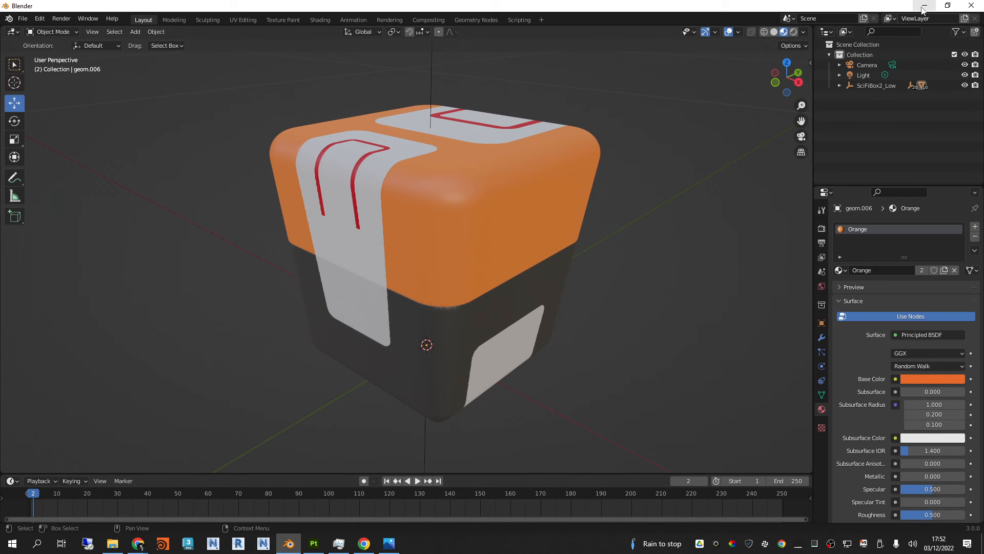
left_click(923, 6)
Step: Review the mesh map baking parameters and high-definition mesh in the texture set settings, and close them without baking
left_click_drag(450, 217, 417, 210, "alt")
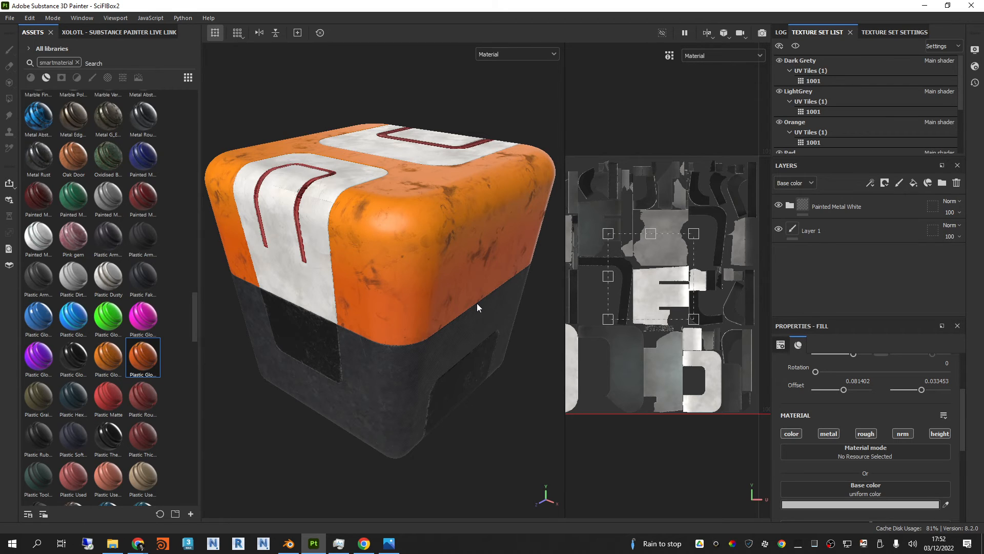
left_click(894, 32)
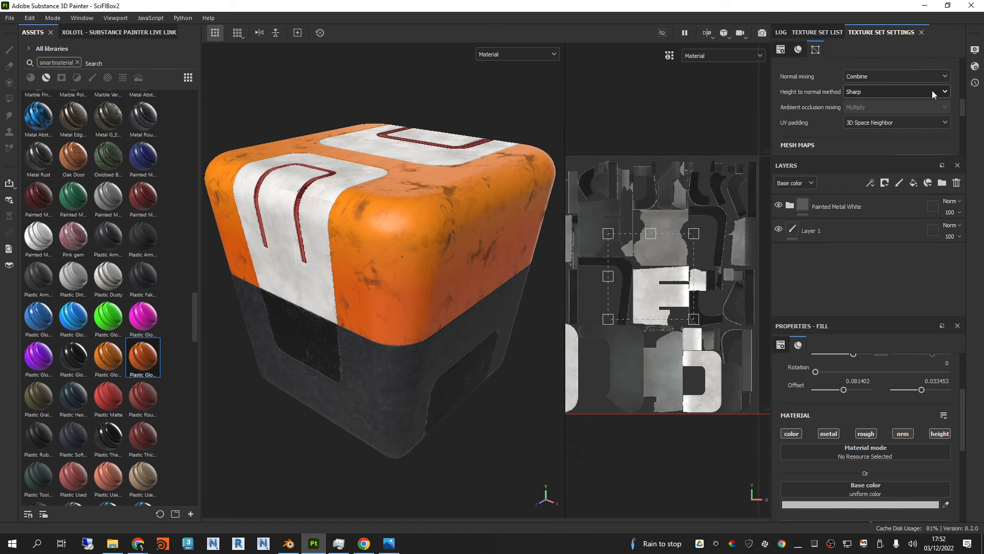
left_click(920, 132)
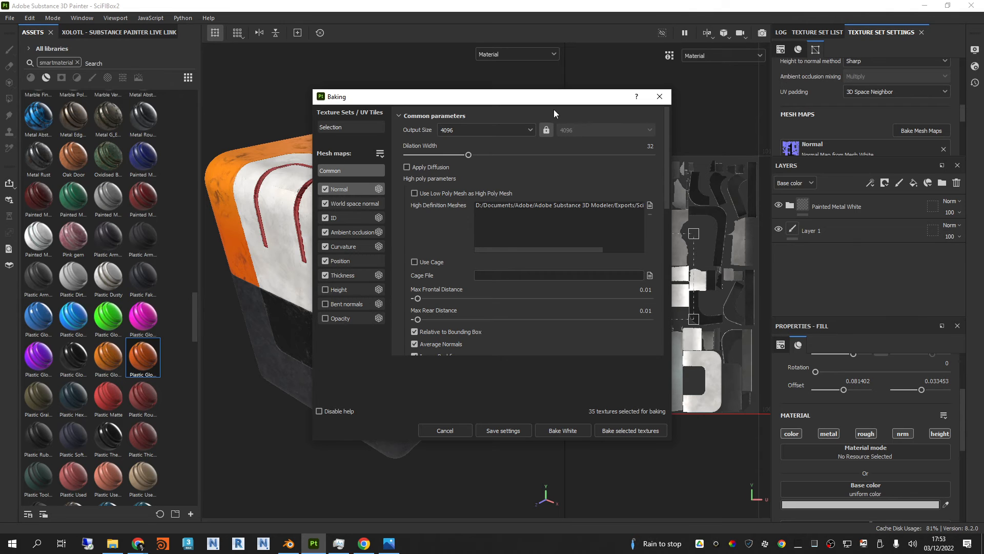
left_click_drag(549, 102, 688, 119)
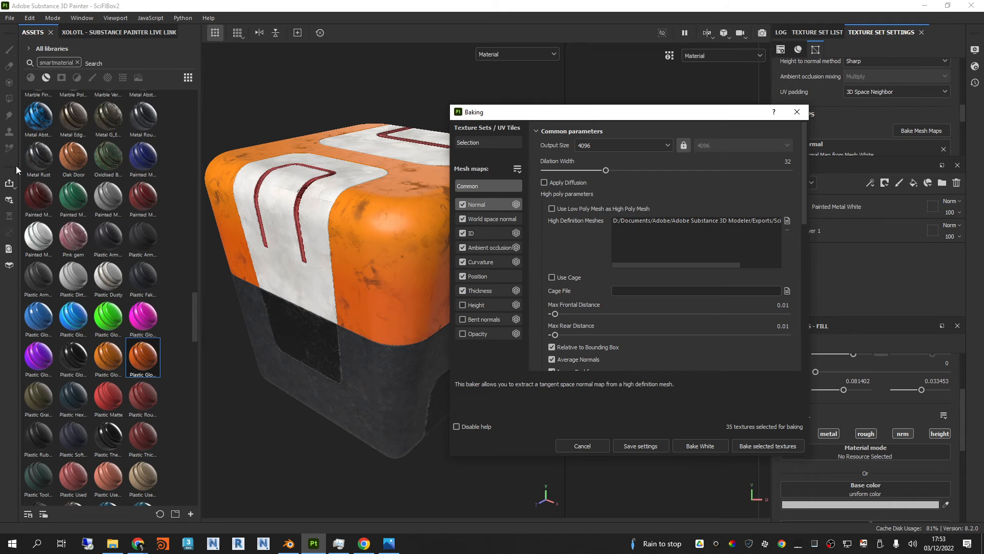
mouse_move(615, 116)
left_mouse_down()
mouse_move(667, 120)
mouse_move(618, 114)
left_mouse_up()
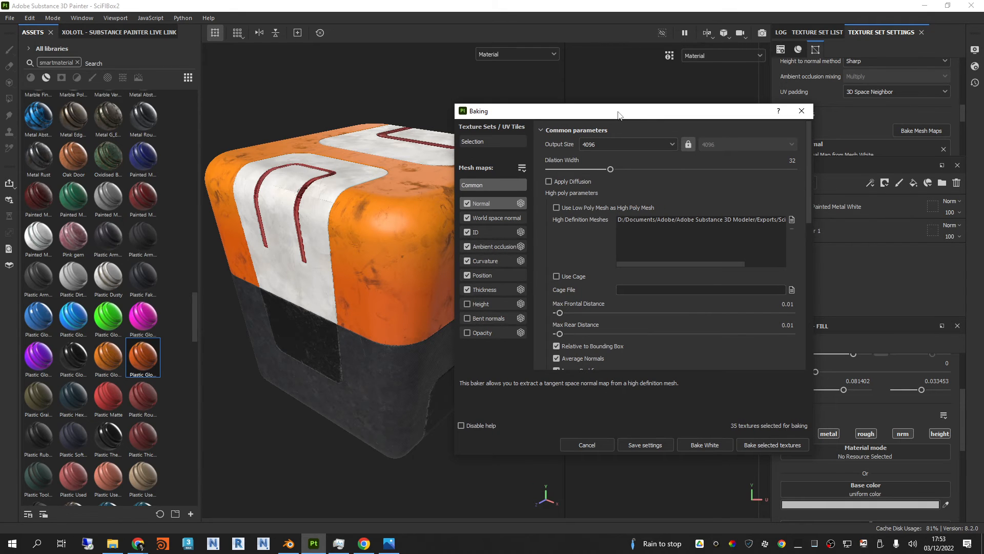
left_click(802, 110)
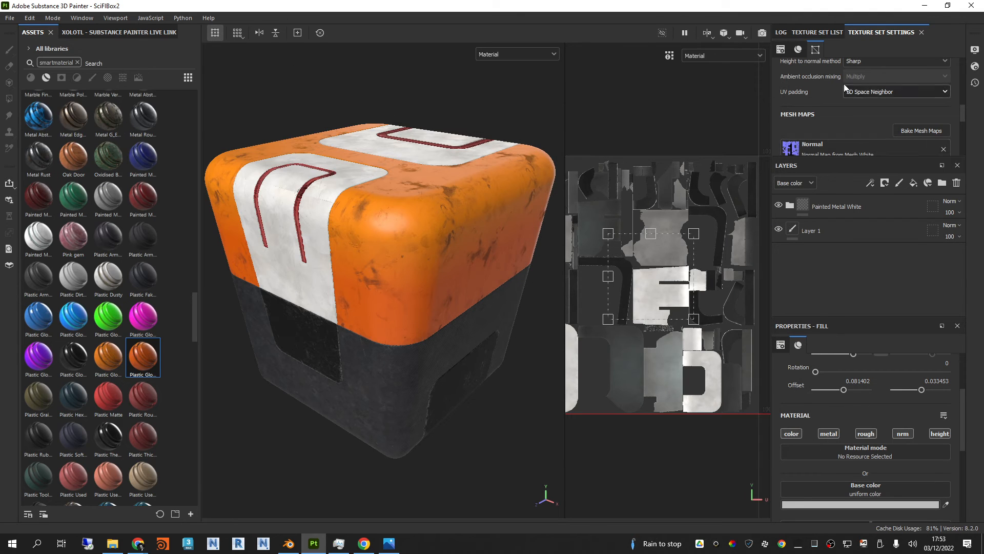
left_click_drag(848, 156, 849, 174)
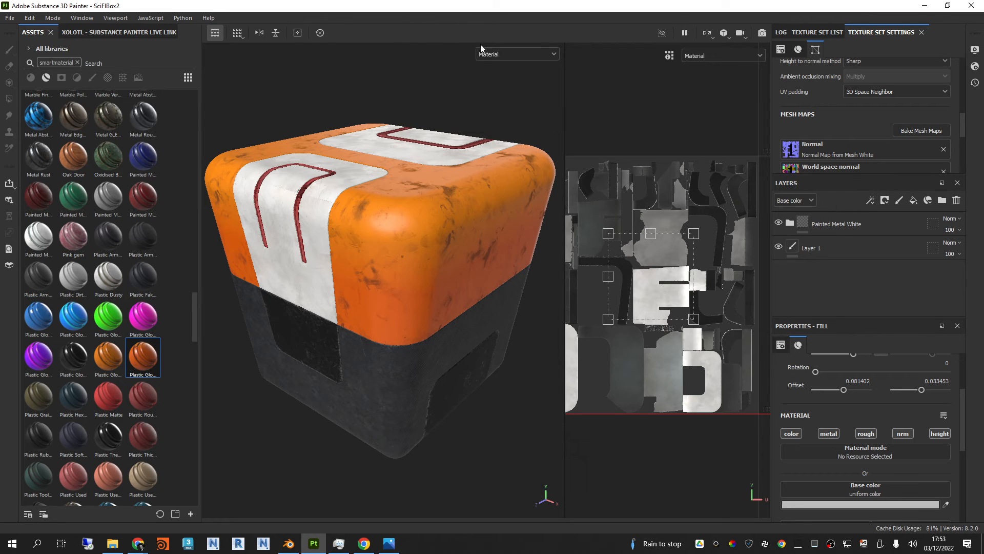
Step: Display the box's Base color and Metallic channels individually, returning to the Base color channel
left_click(495, 54)
left_click(496, 98)
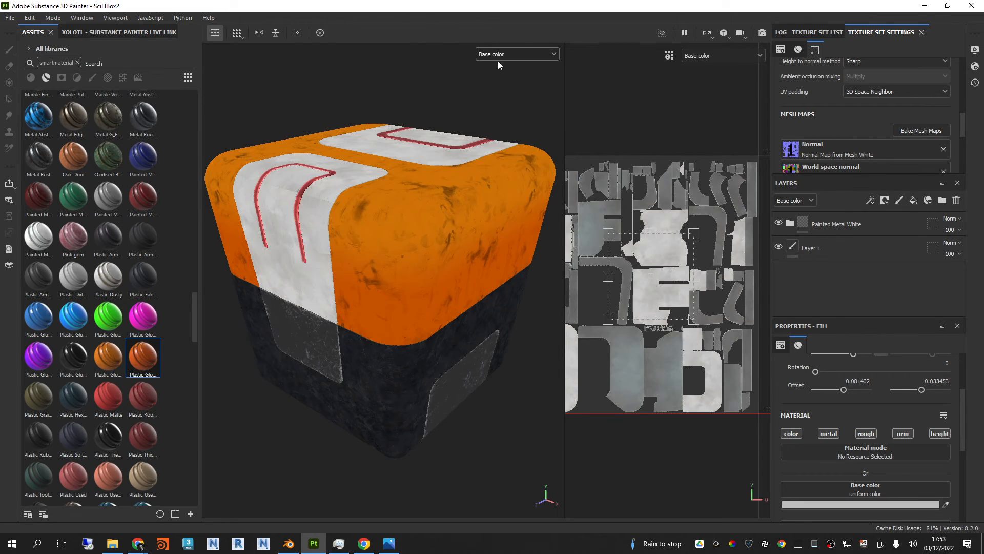
left_click(497, 55)
left_click(499, 109)
left_click(499, 57)
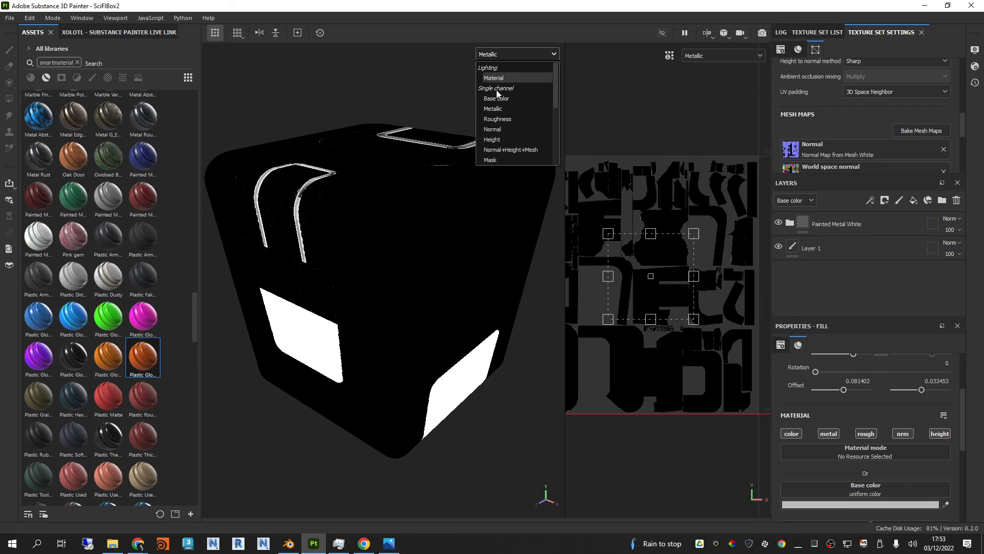
left_click(496, 98)
Step: Switch to File Explorer and open the Exports folder of Adobe Substance 3D Modeler
left_click(112, 543)
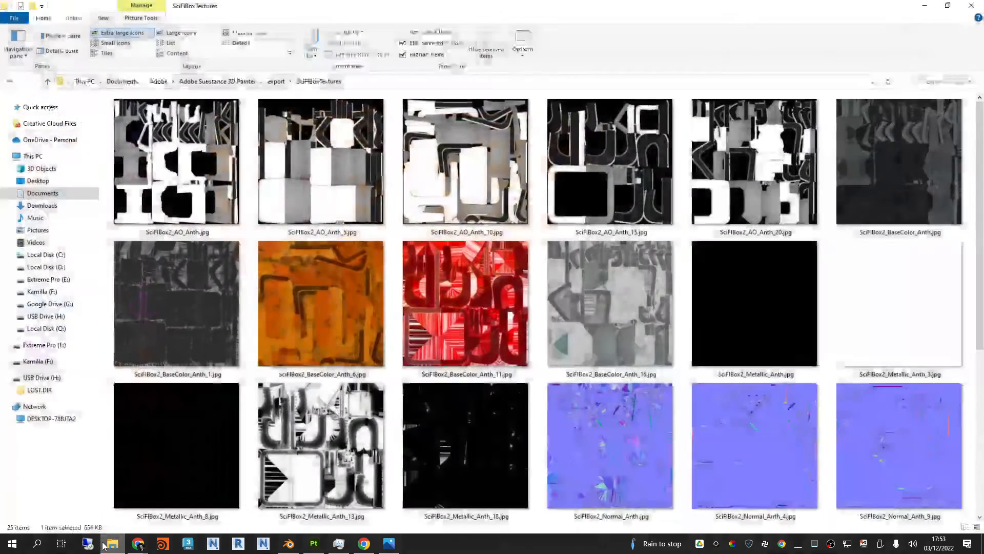
left_click(226, 82)
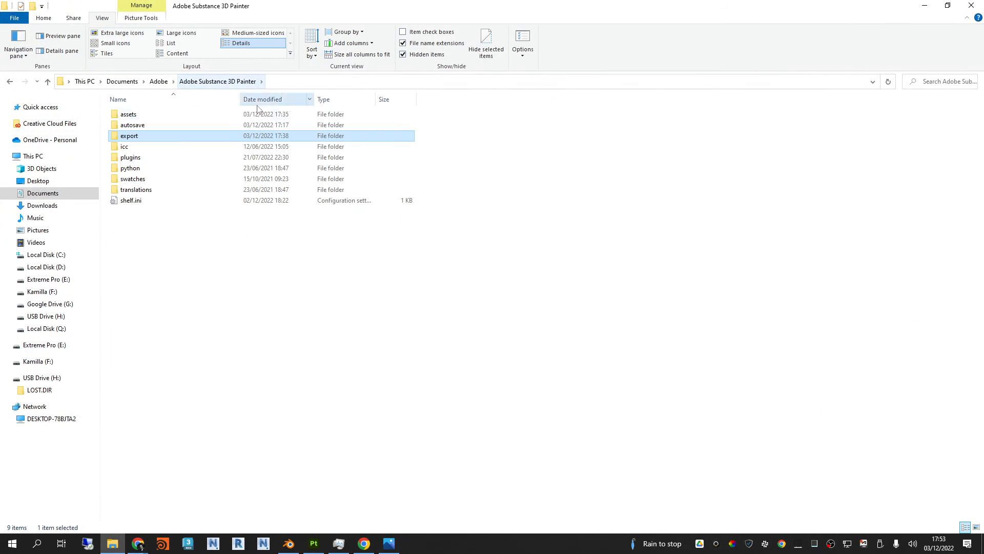
left_click(165, 83)
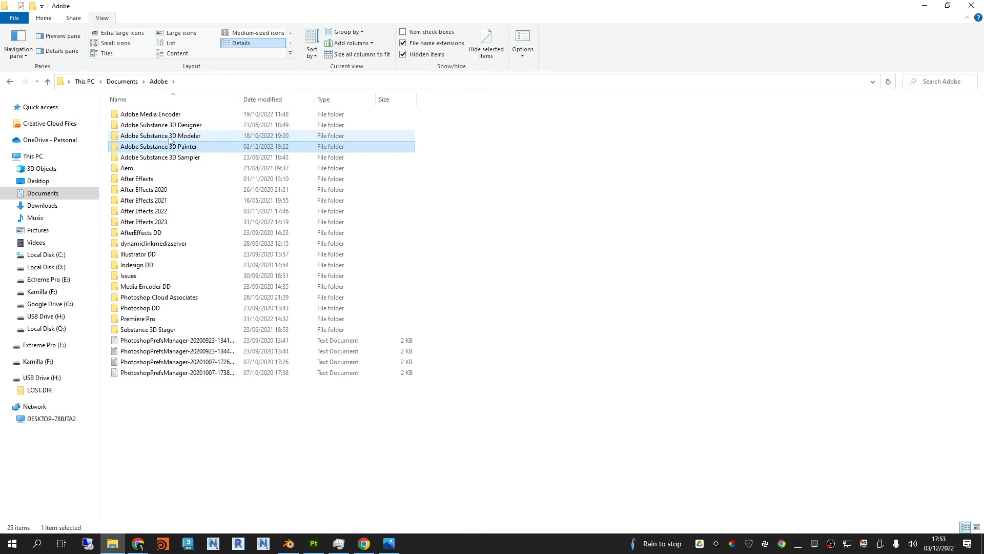
double_click(171, 136)
double_click(167, 116)
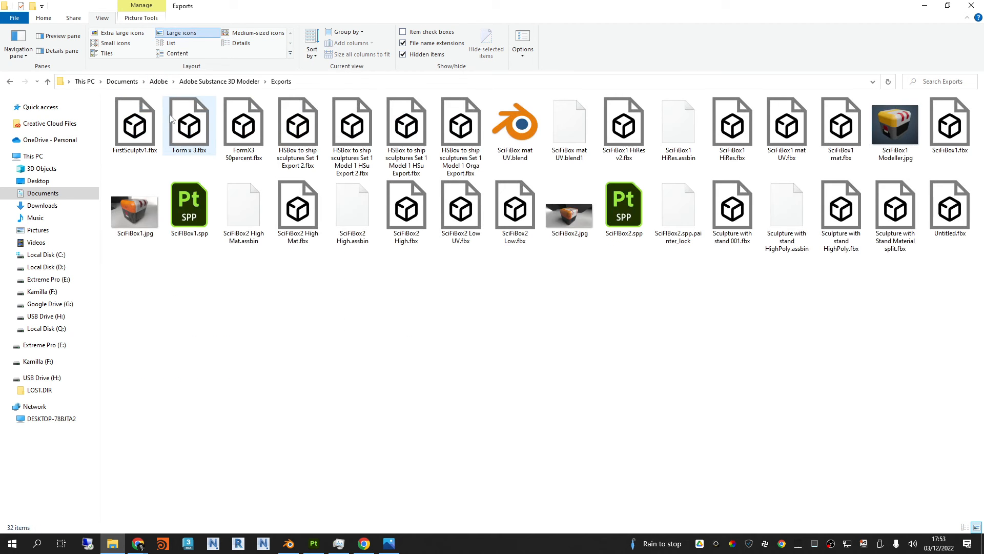
Step: Show the Exports files with their details in a smaller window, and widen the Name column
left_click(259, 43)
mouse_move(297, 6)
left_mouse_down()
mouse_move(352, 24)
mouse_move(489, 34)
left_mouse_up()
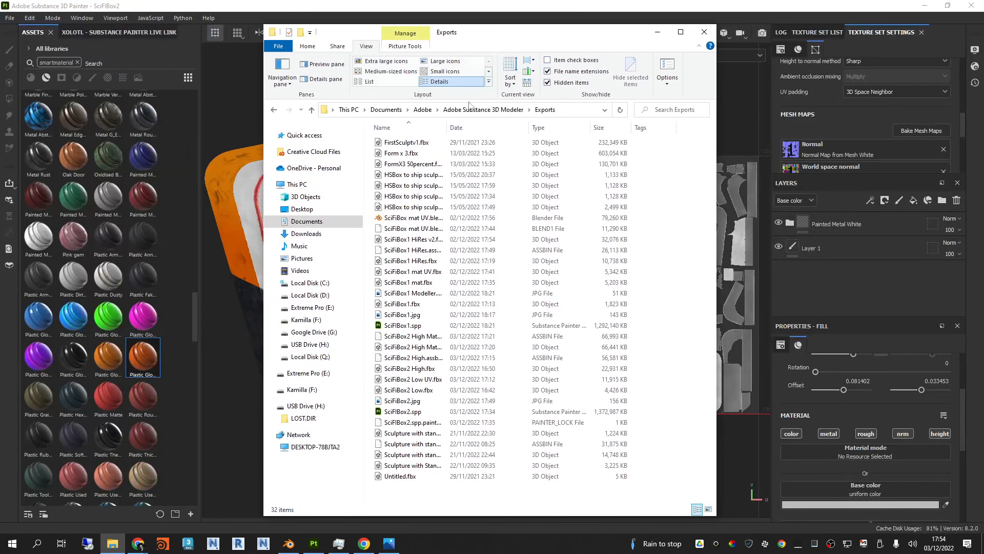
left_click_drag(492, 130, 528, 130)
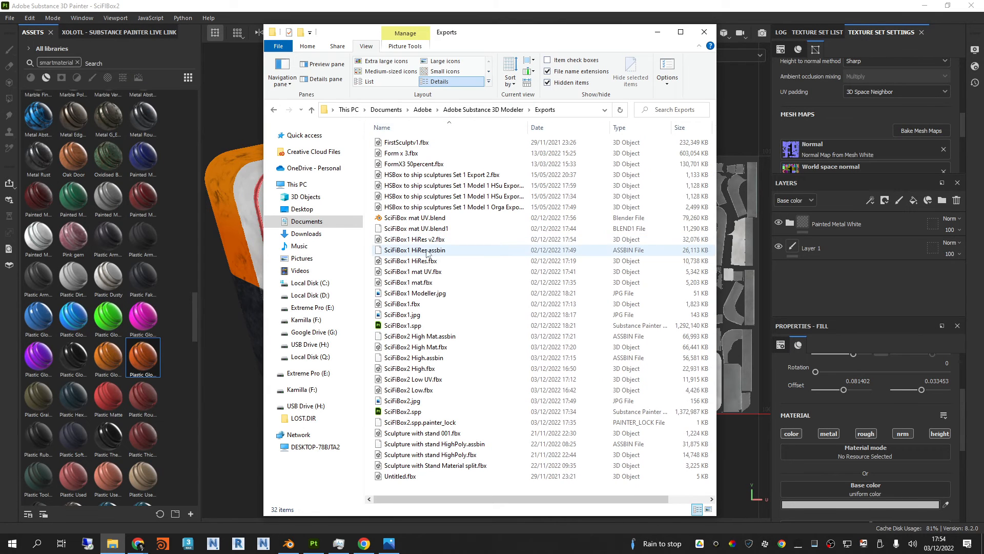
Step: Select SciFiBox1 HiRes v2.fbx, SciFiBox1 HiRes.fbx, SciFiBox1 mat UV.fbx, SciFiBox1 mat.fbx and SciFiBox1.fbx together
left_click(415, 239)
left_click(415, 260, "ctrl")
left_click(415, 271, "ctrl")
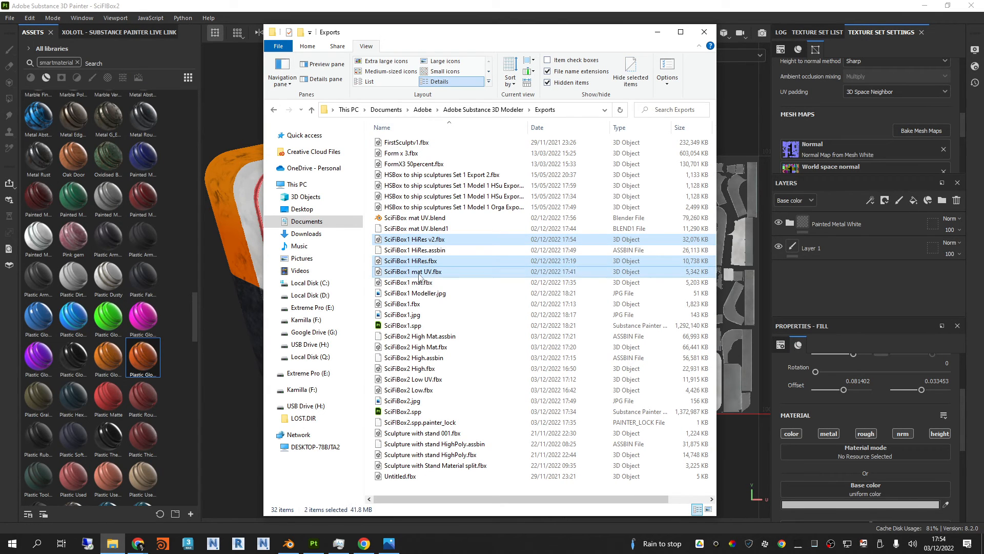
left_click(415, 282, "ctrl")
left_click(415, 304, "ctrl")
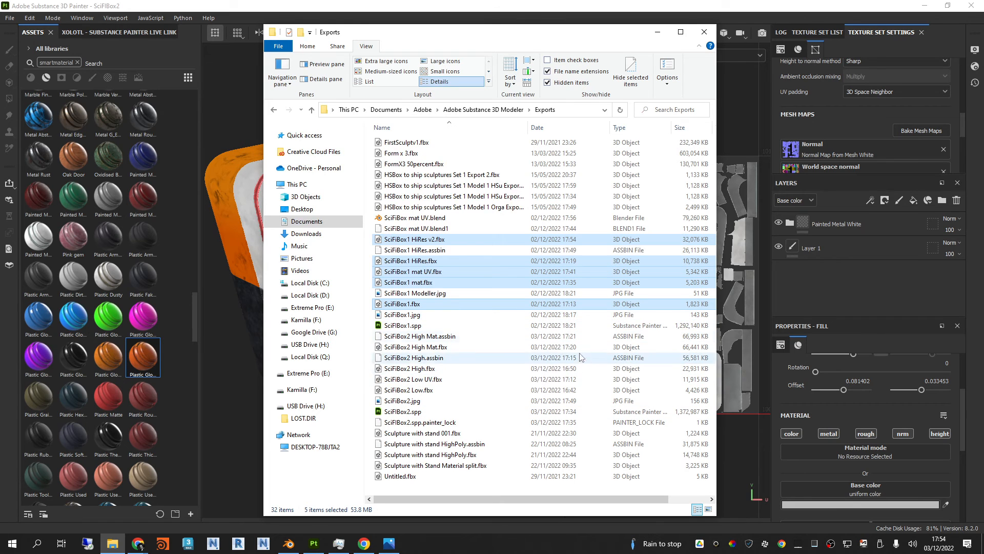
Step: Select SciFiBox2 High Mat.fbx, SciFiBox2 High.fbx, SciFiBox2 Low UV.fbx and SciFiBox2 Low.fbx together
left_click(435, 347)
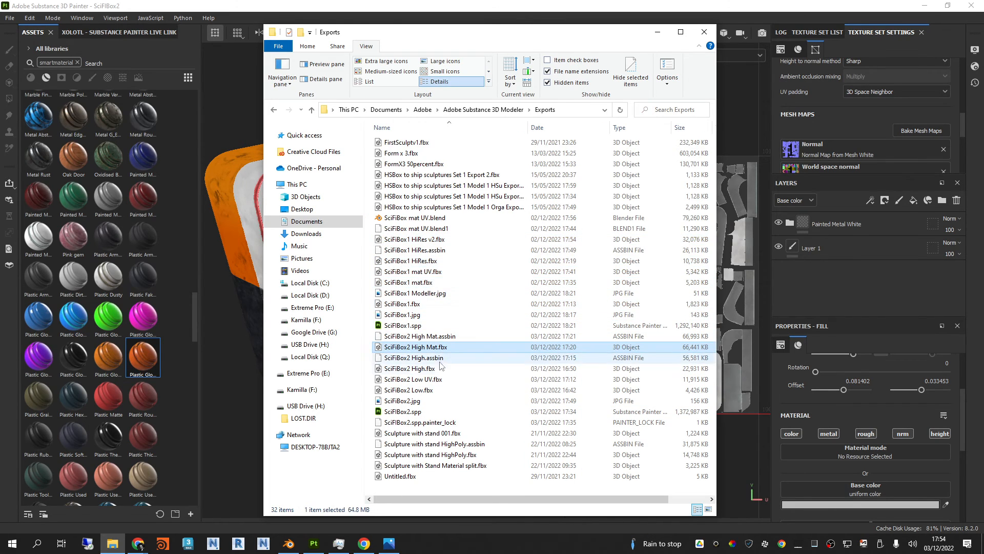
left_click(420, 368, "ctrl")
left_click(425, 379, "ctrl")
left_click(433, 389, "ctrl")
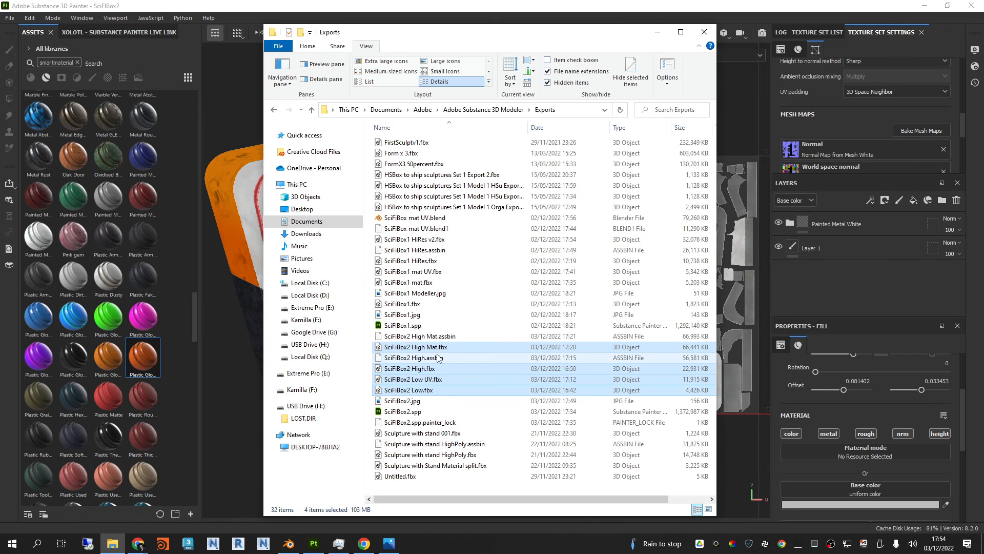
Step: Highlight SciFiBox2 Low.fbx, SciFiBox2 High.fbx and SciFiBox2 Low UV.fbx one at a time
left_click(435, 391)
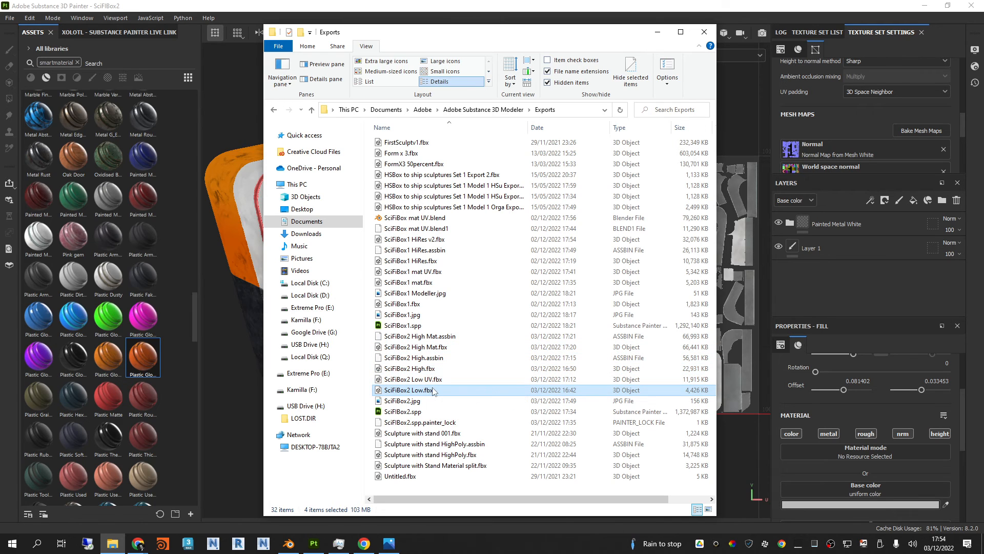
left_click(433, 369)
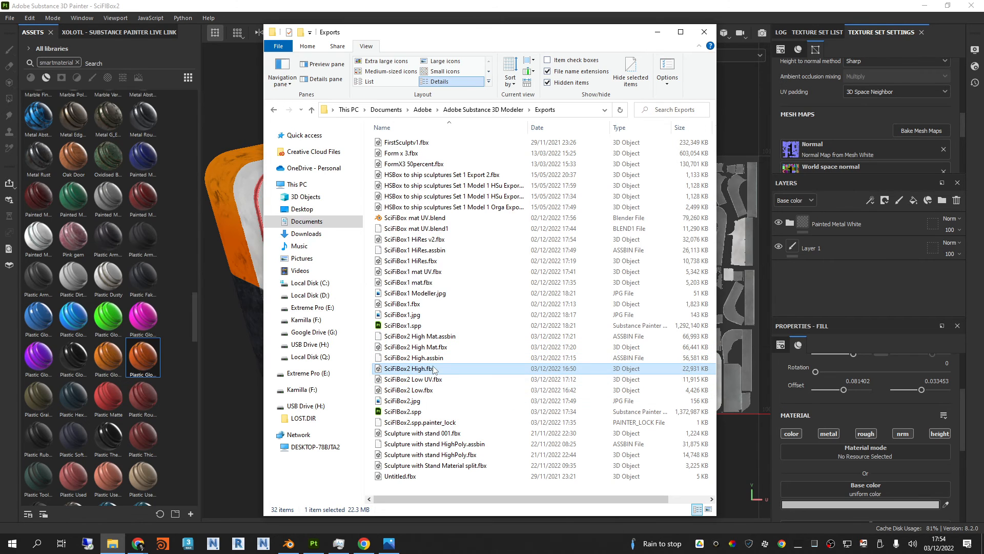
left_click(436, 379)
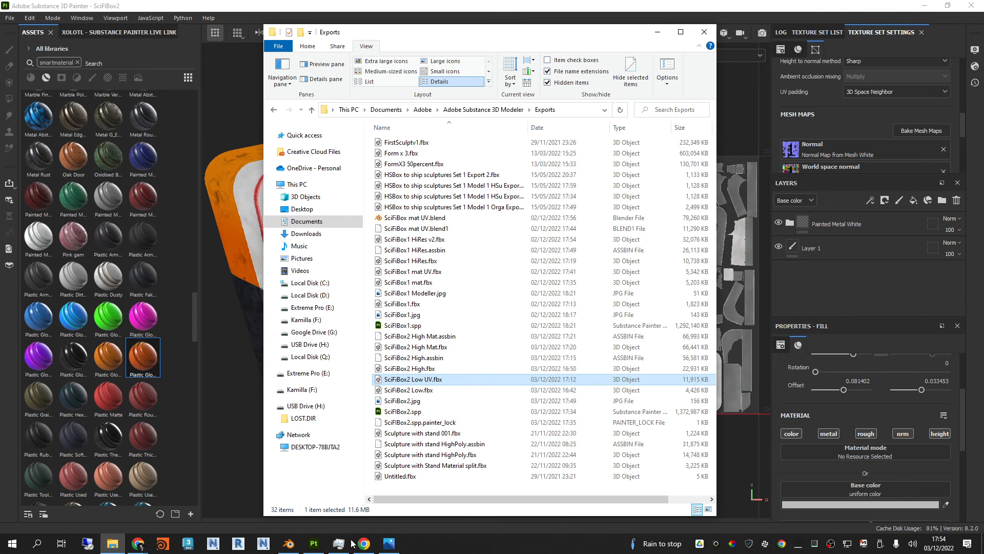
Step: Switch to Blender and show the orange lid's UV layout in the UV Editing workspace with all its UVs selected
left_click(288, 543)
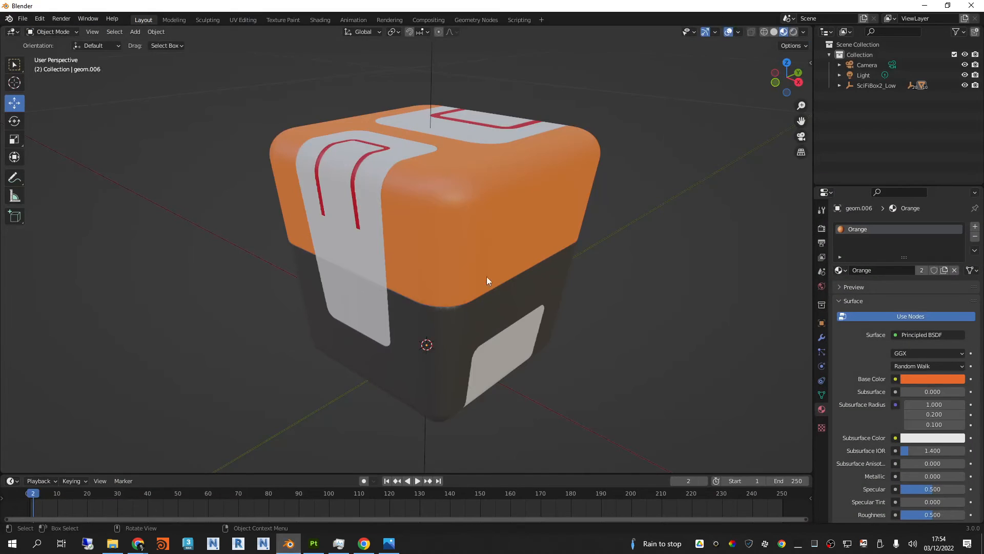
left_click(466, 200)
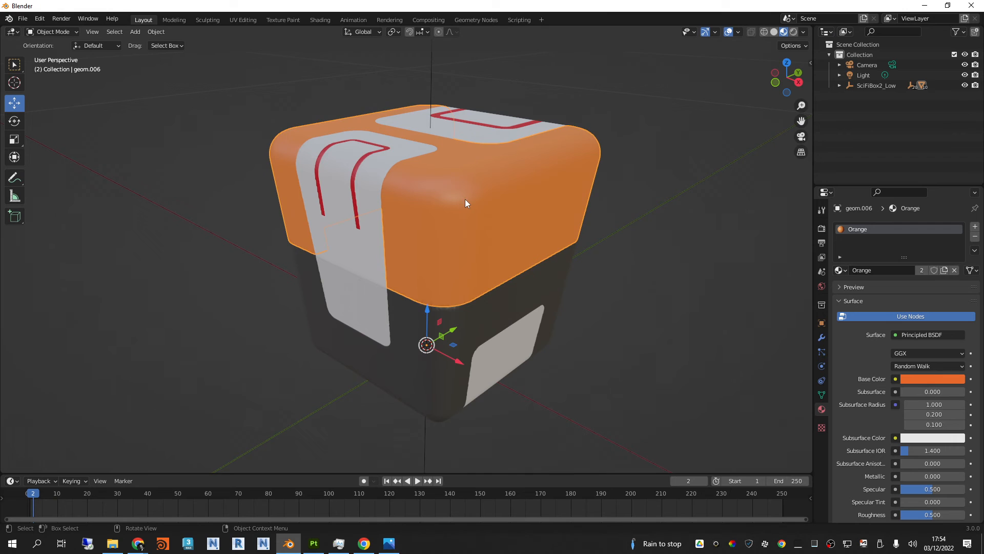
left_click(251, 21)
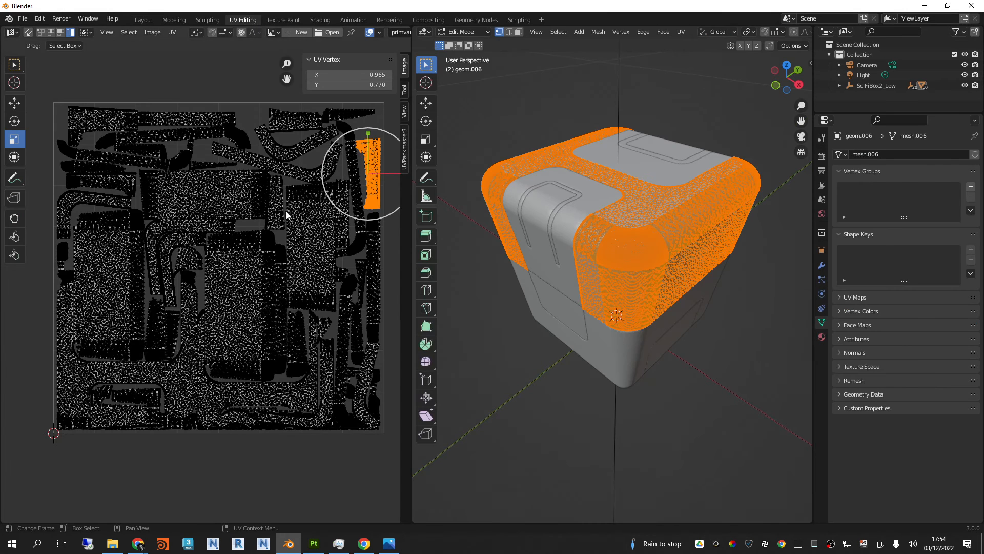
left_click(198, 74)
key("a")
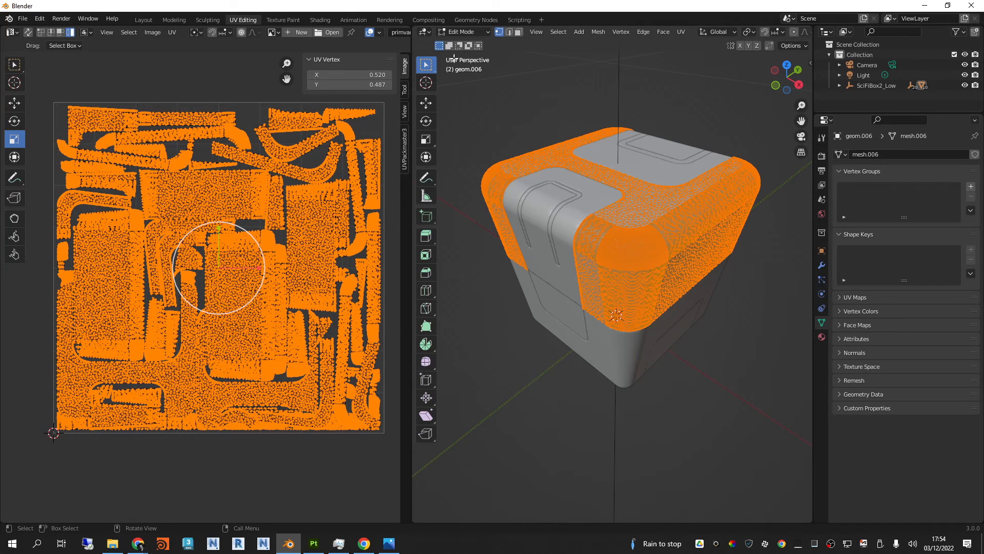
Step: Return to Object Mode and box-select every part of the box, including the inner ones, with X-ray enabled
left_click(461, 32)
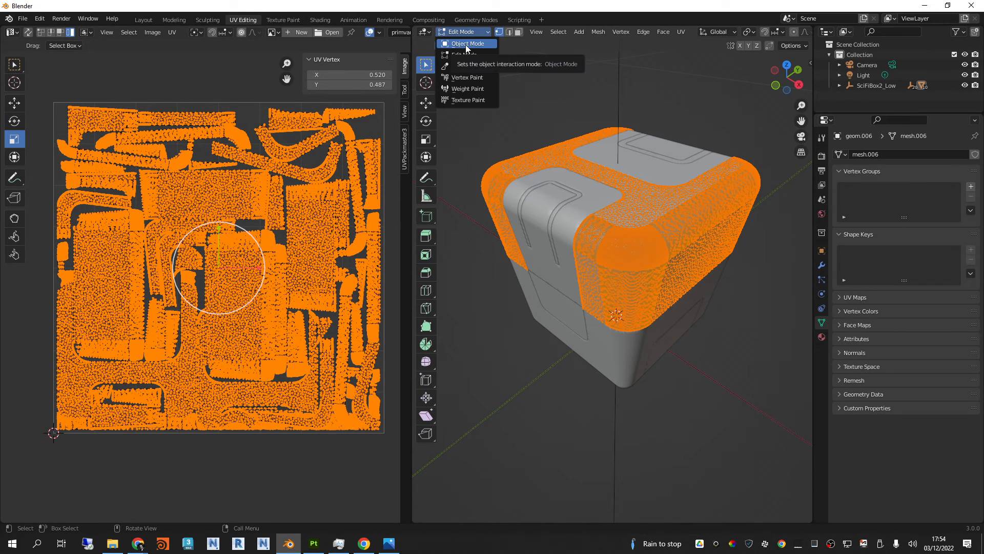
left_click(467, 45)
left_click_drag(748, 449, 505, 106)
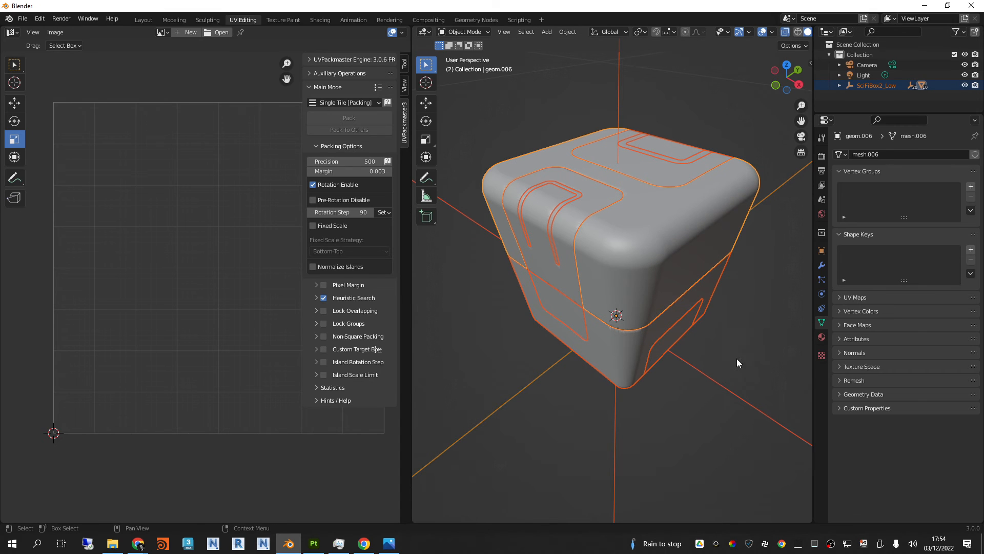
key("alt+z")
left_click_drag(761, 428, 526, 110)
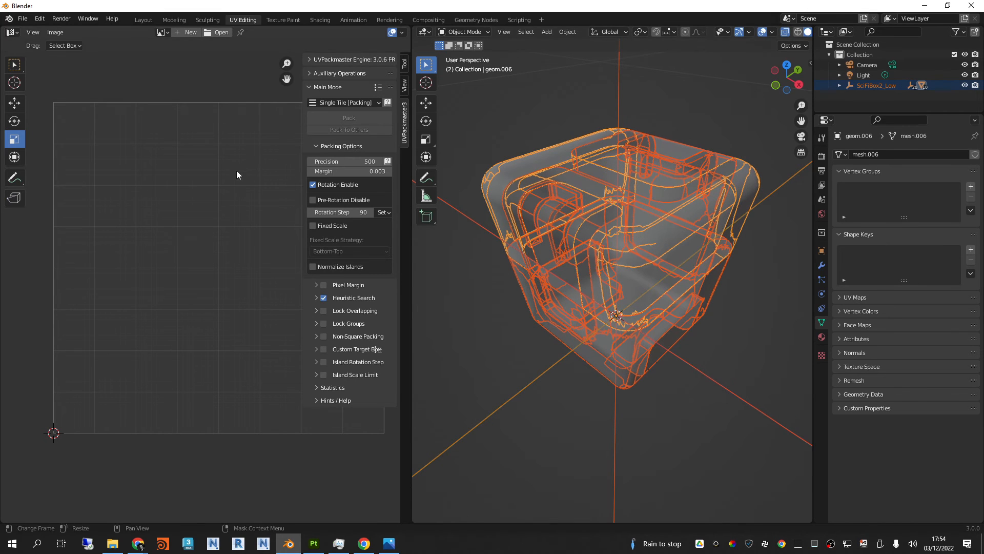
Step: Unwrap all selected parts together in Edit Mode using Smart UV Project with a 66° angle limit and 0.000 island margin
left_click(459, 31)
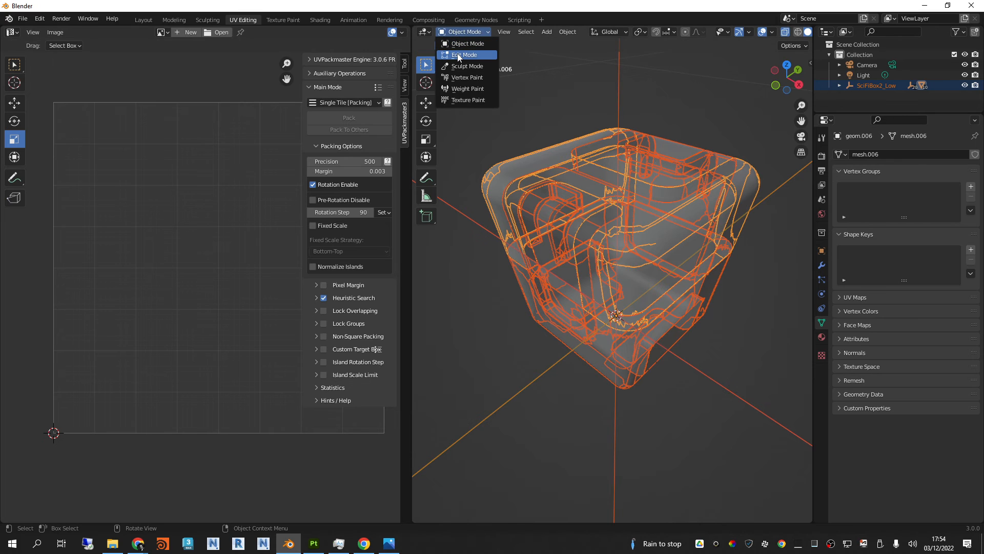
left_click(464, 55)
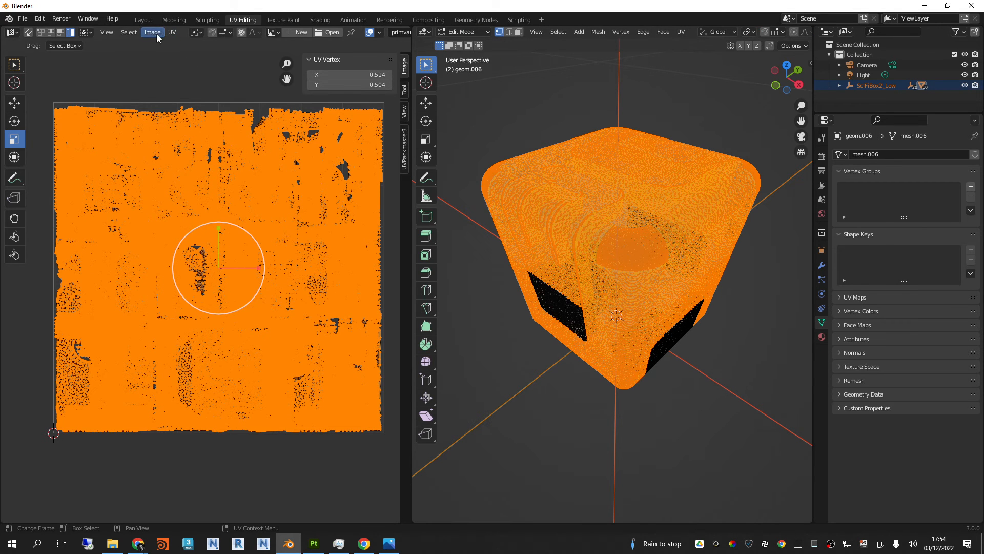
left_click(172, 32)
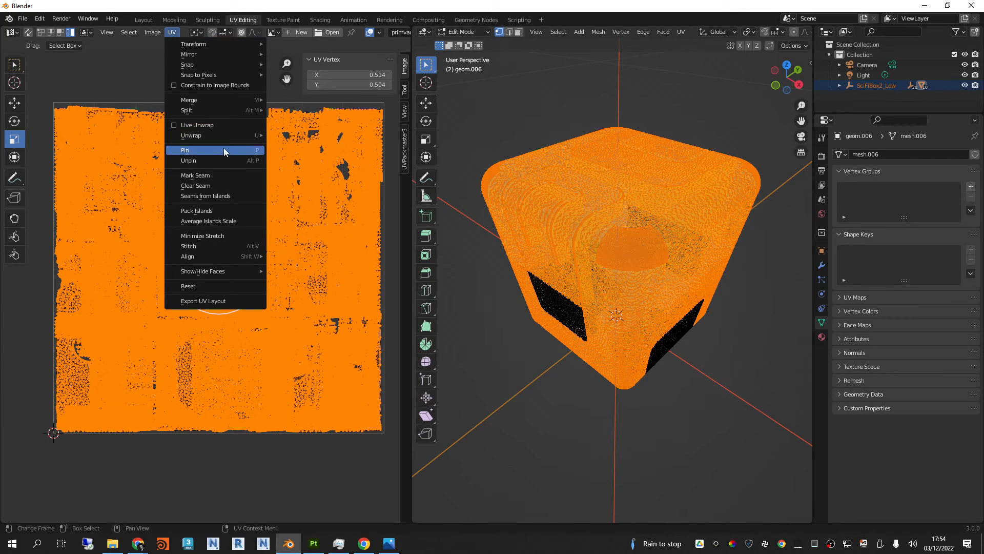
mouse_move(220, 135)
left_click(307, 150)
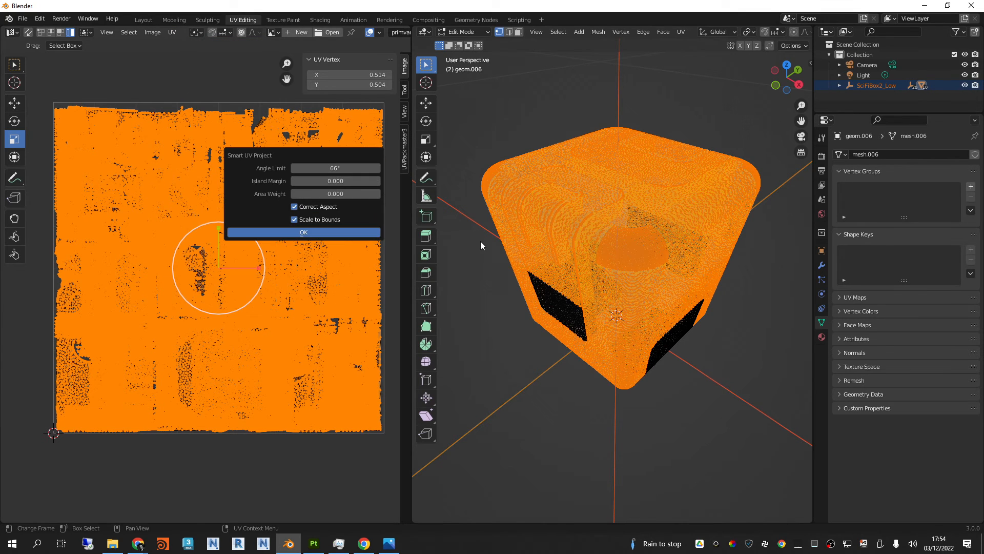
left_click(340, 233)
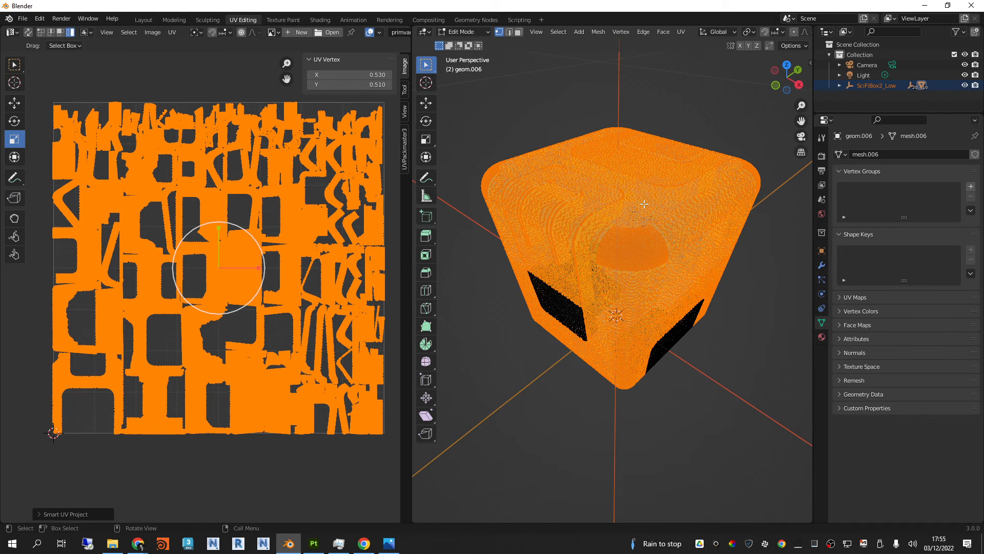
Step: Minimize Blender and File Explorer to return to Substance 3D Painter, and switch the viewport display to Material
left_click(924, 6)
left_click(657, 34)
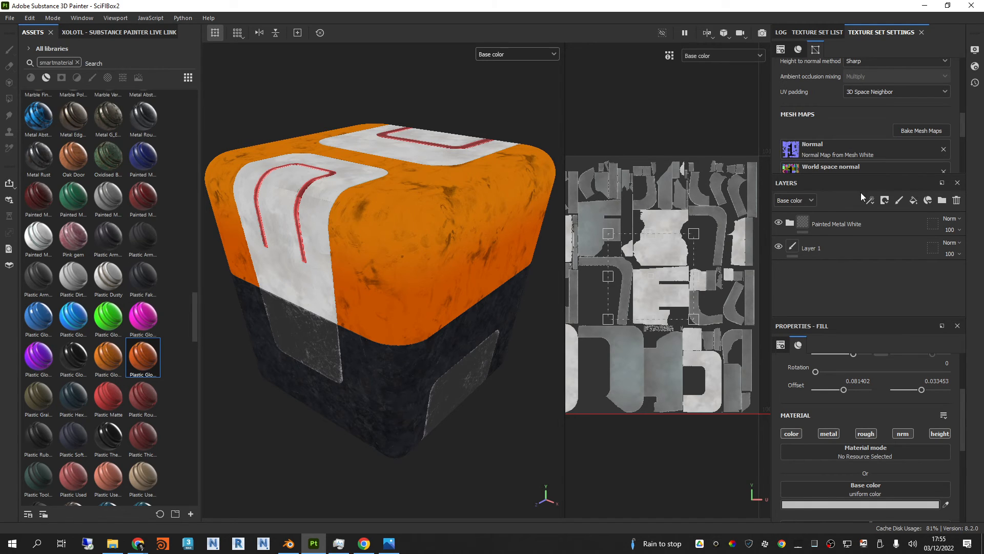
left_click(518, 55)
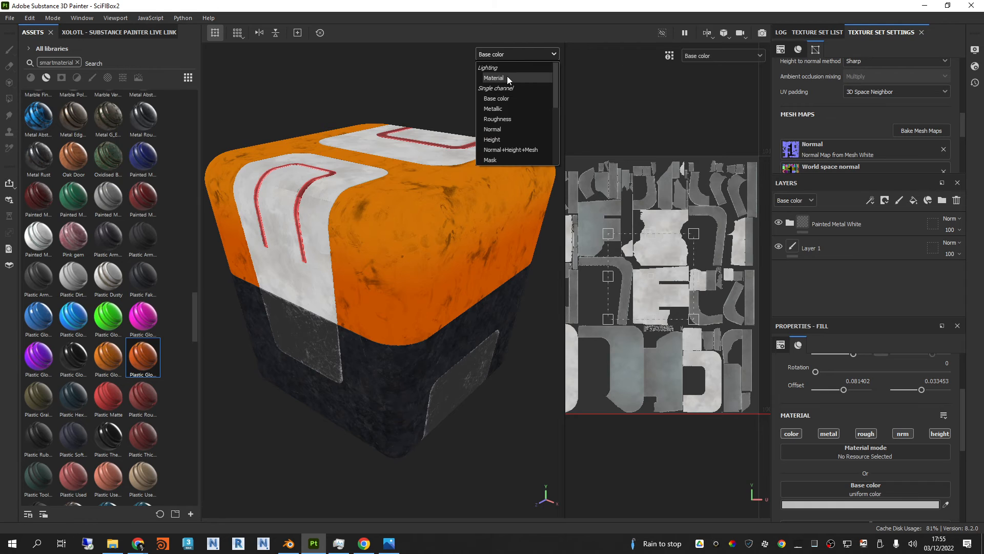
left_click(507, 77)
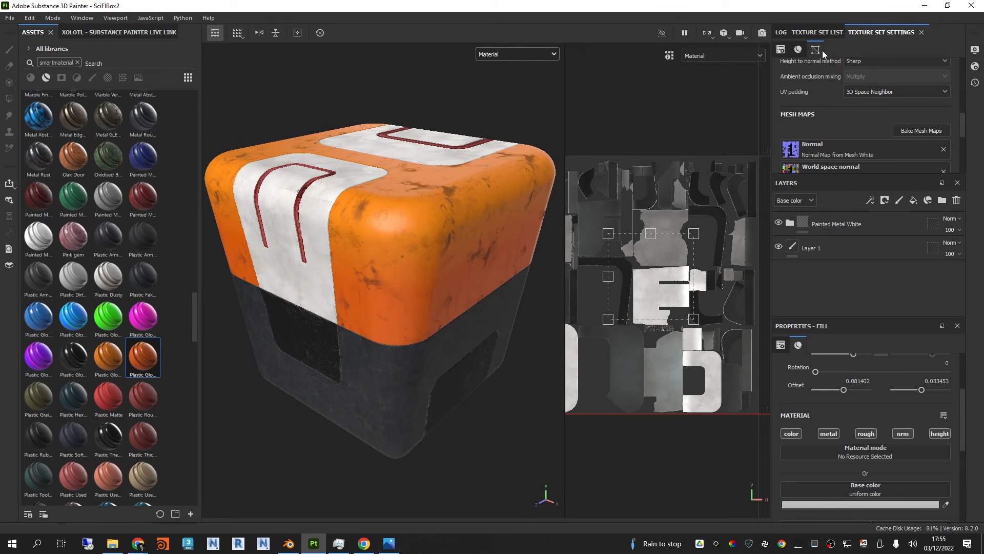
Step: Show the texture set list with the Orange set's layers, and collapse the Plastic Glossy Stained group
left_click(781, 32)
left_click(819, 33)
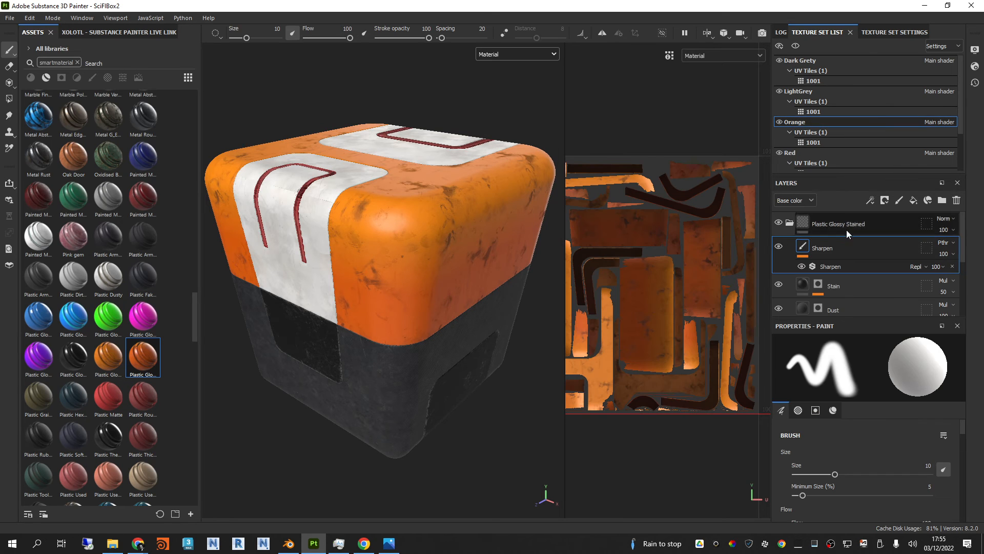
left_click(871, 224)
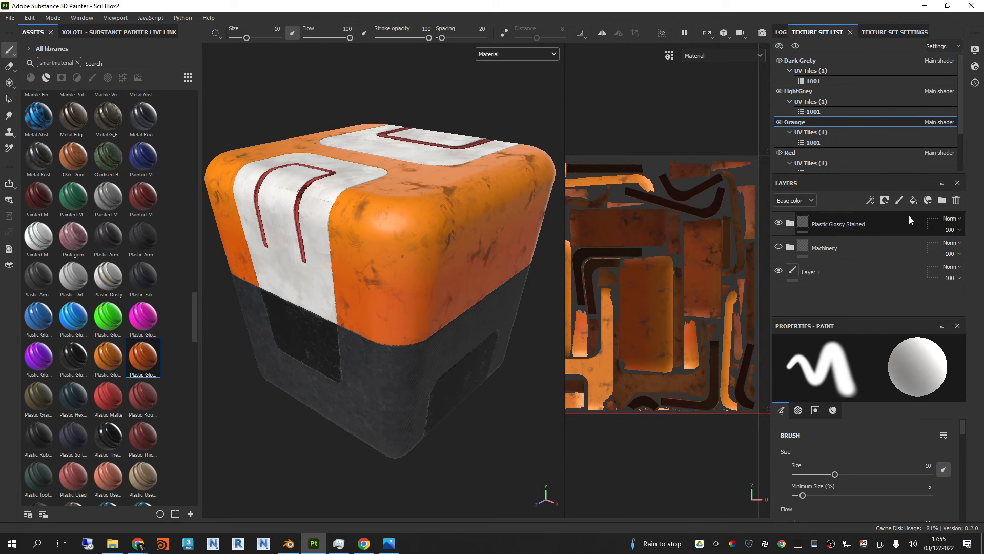
Step: Add a paint layer above the Plastic Glossy Stained group, collapse the group and enlarge the layer stack area
left_click(898, 201)
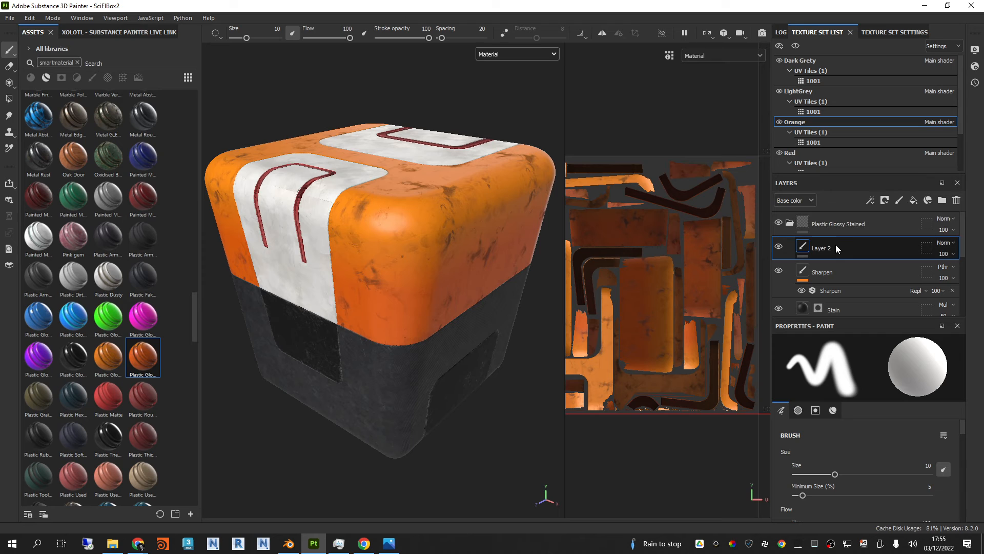
left_click_drag(836, 246, 829, 222)
left_click(790, 247)
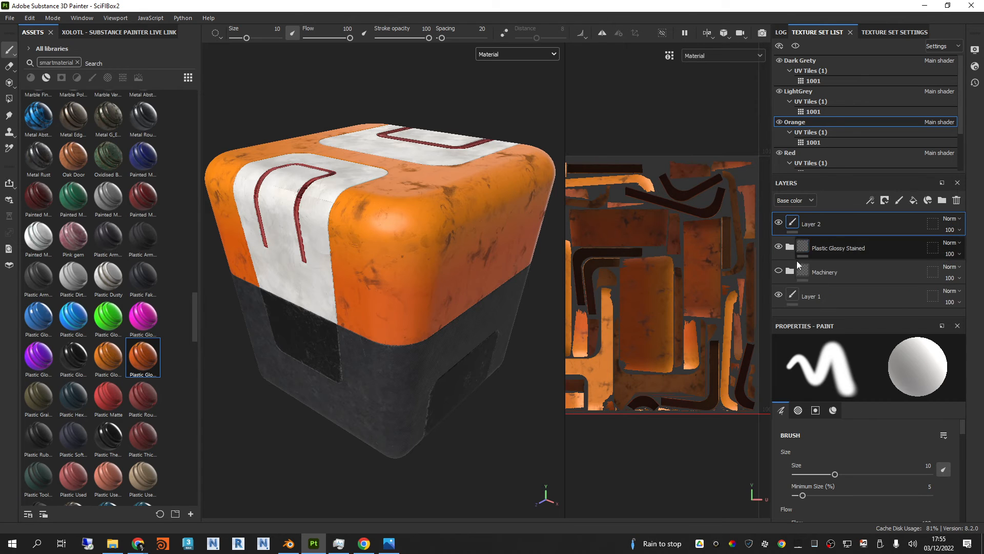
left_click_drag(825, 316, 824, 352)
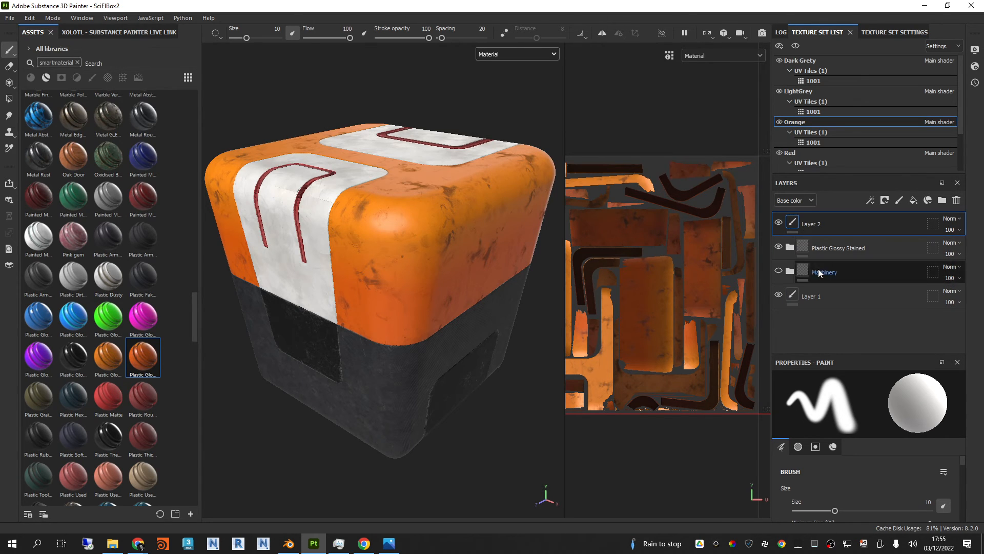
Step: Compare the Plastic Glossy Stained and Machinery looks by toggling both groups' visibility, leaving only Plastic Glossy Stained shown
left_click(779, 247)
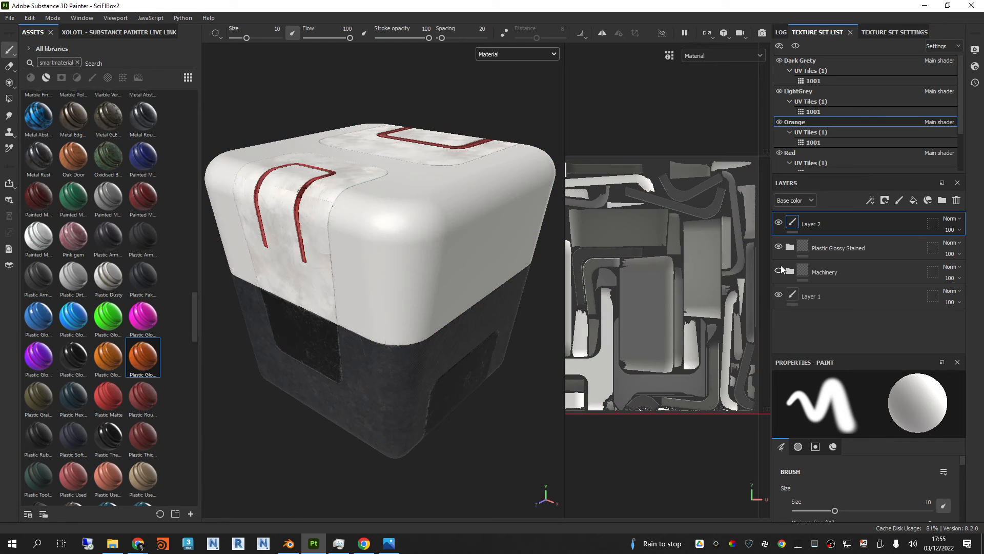
left_click(779, 247)
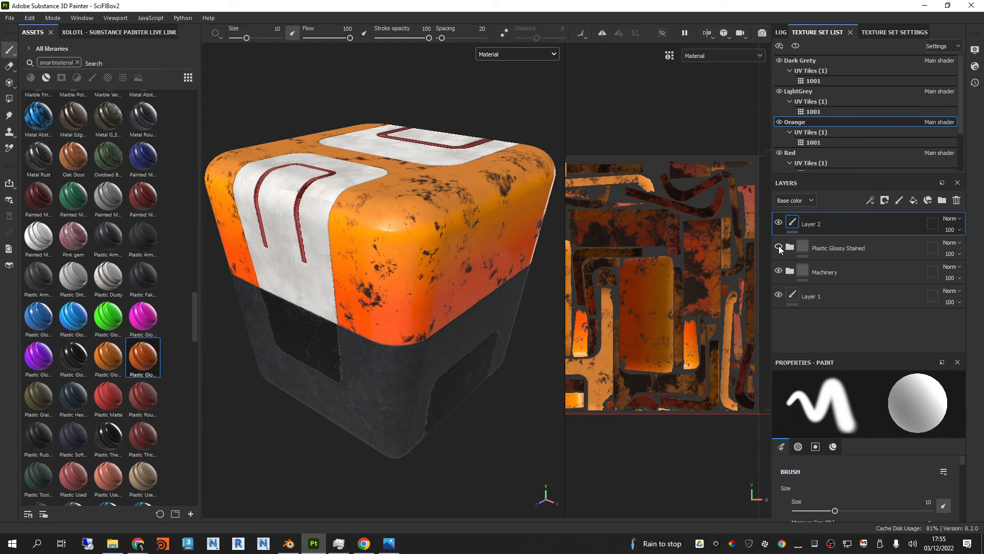
left_click(778, 270)
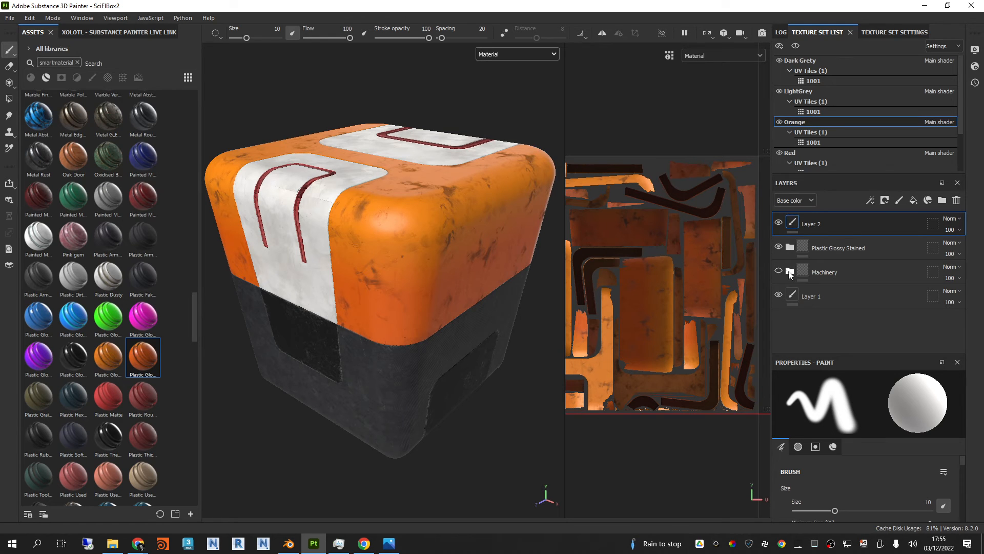
Step: Browse the materials without the smartmaterial filter and load Cobalt Pure as the paint material
scroll(870, 487, "down", 1)
scroll(870, 487, "down", 2)
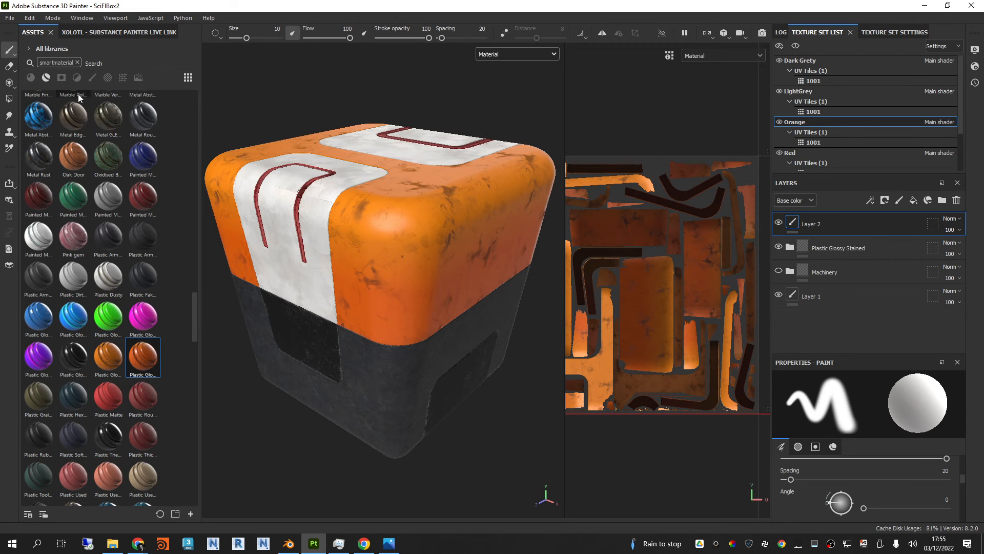
left_click(31, 77)
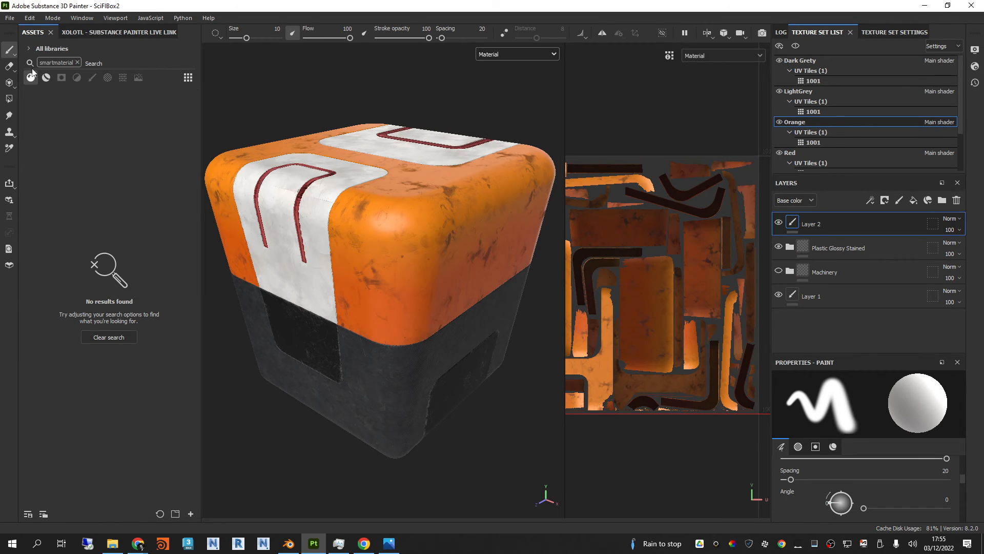
left_click(77, 62)
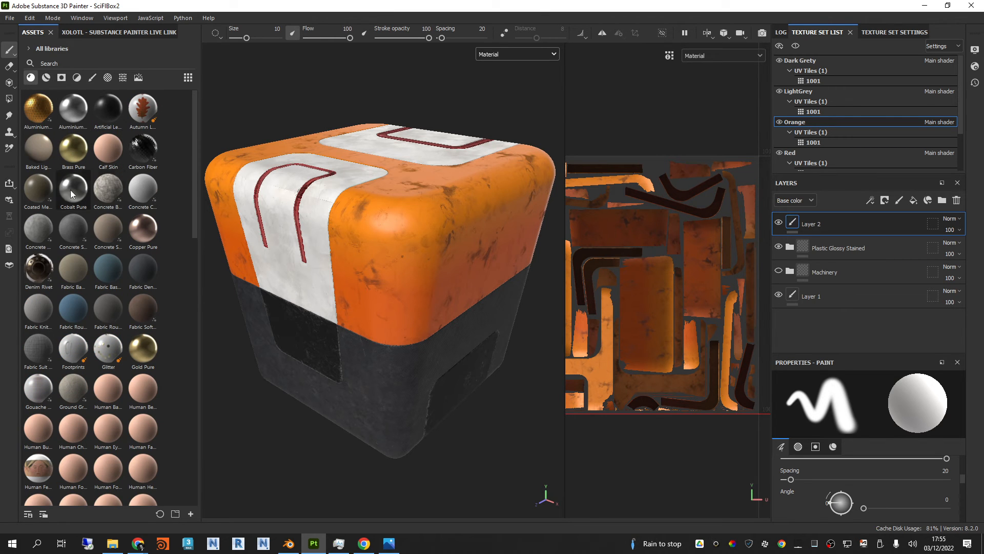
left_click(77, 195)
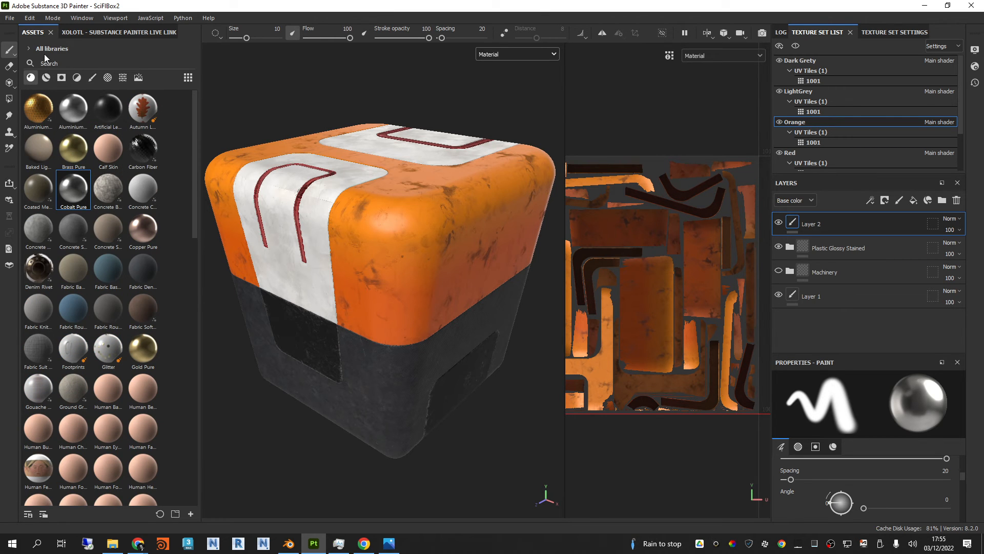
Step: Search the brushes for "parti" and choose the Fracture particle brush
left_click(92, 78)
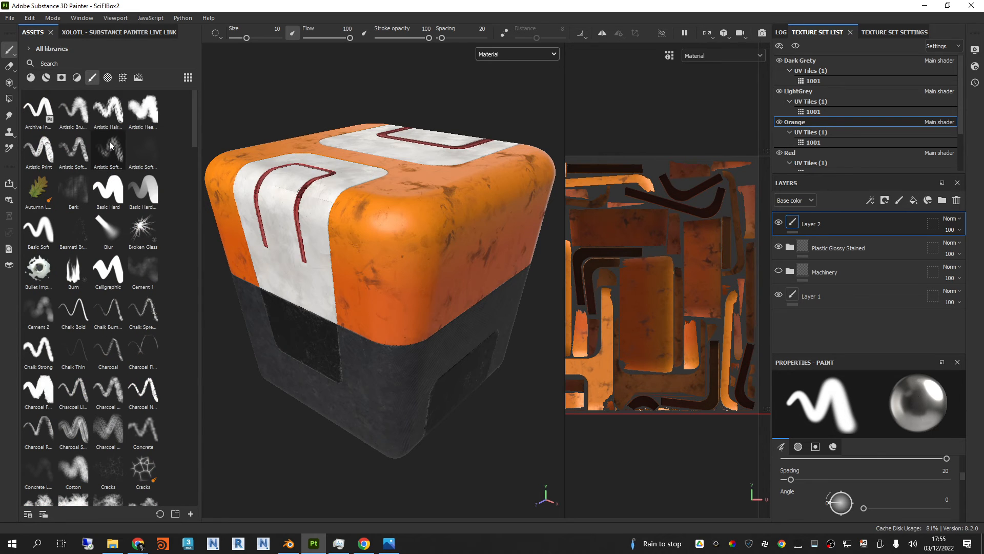
left_click(86, 64)
type("parti")
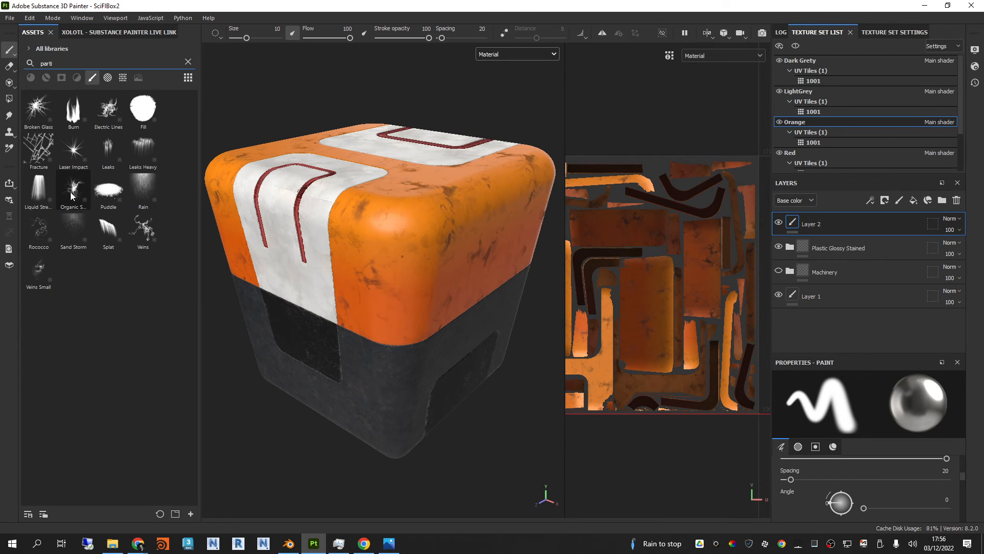
left_click(38, 149)
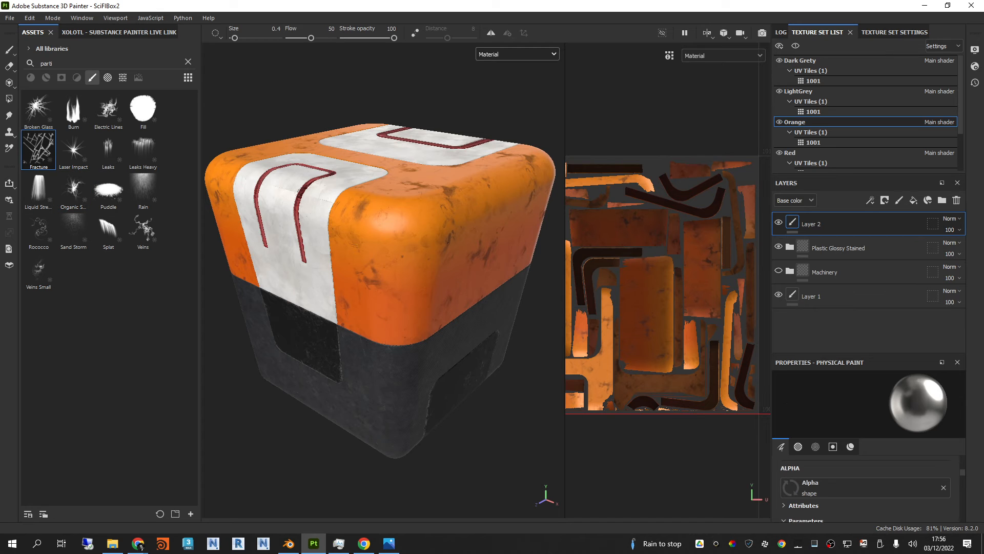
Step: Paint Cobalt Pure fracture lines across the orange rounded corner and side of the box with the Fracture brush
mouse_move(456, 215)
left_mouse_down()
mouse_move(425, 209)
mouse_move(369, 265)
mouse_move(434, 212)
left_mouse_up()
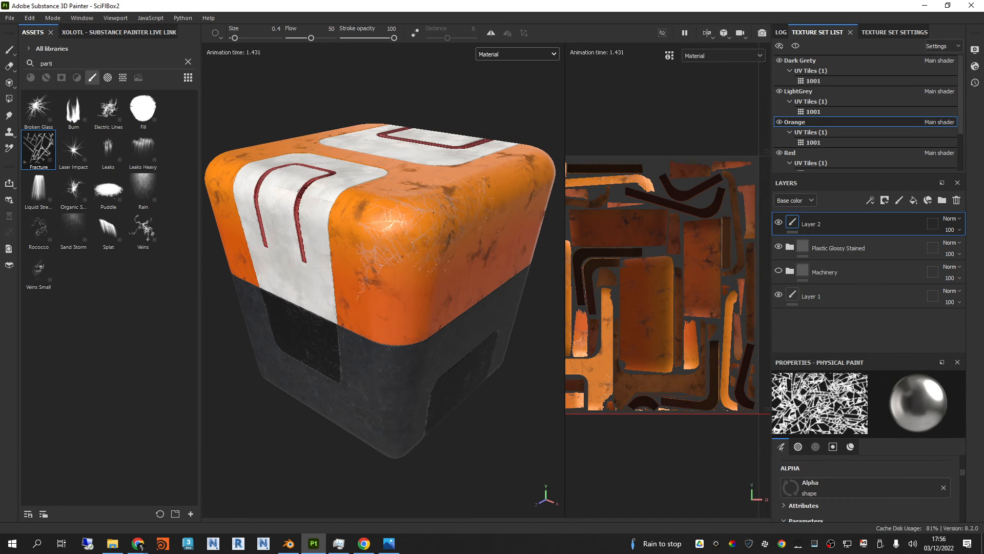
scroll(435, 223, "up", 2)
right_click_drag(446, 226, 426, 226, "shift")
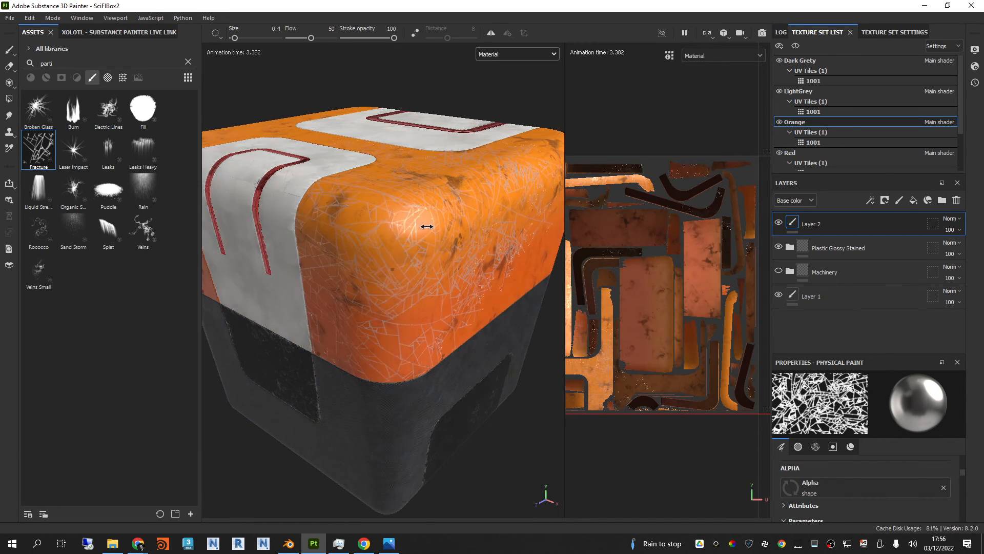
mouse_move(427, 226)
left_mouse_down("alt")
mouse_move(389, 223)
mouse_move(410, 191)
mouse_move(437, 229)
mouse_move(458, 216)
mouse_move(478, 221)
mouse_move(471, 278)
mouse_move(442, 310)
mouse_move(404, 294)
mouse_move(411, 267)
left_mouse_up("alt")
scroll(404, 293, "down", 4)
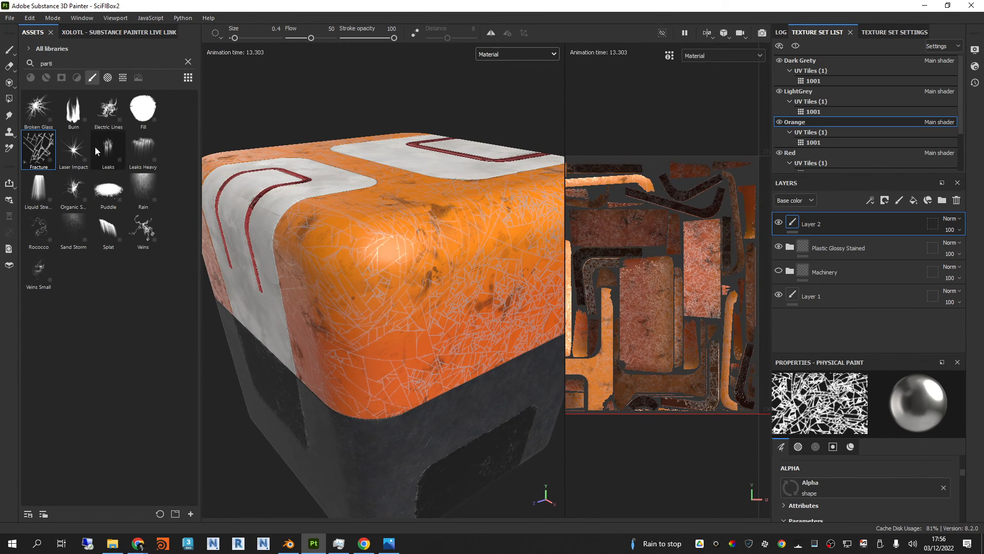
Step: Choose the Leaks particle brush and paint a streak along the upper rounded edge of the orange corner
left_click(108, 149)
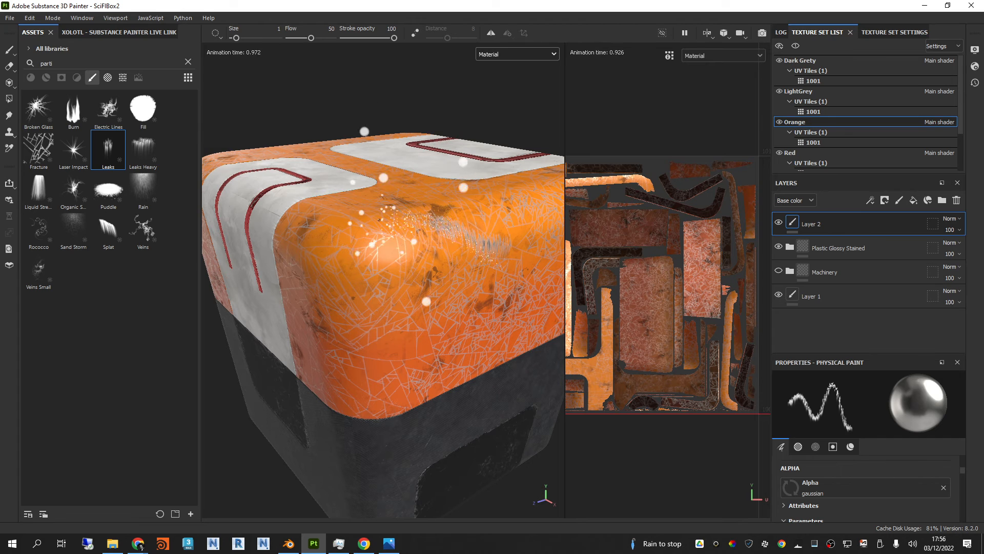
mouse_move(379, 219)
left_mouse_down()
mouse_move(345, 222)
mouse_move(313, 287)
mouse_move(315, 338)
left_mouse_up()
scroll(447, 236, "up", 3)
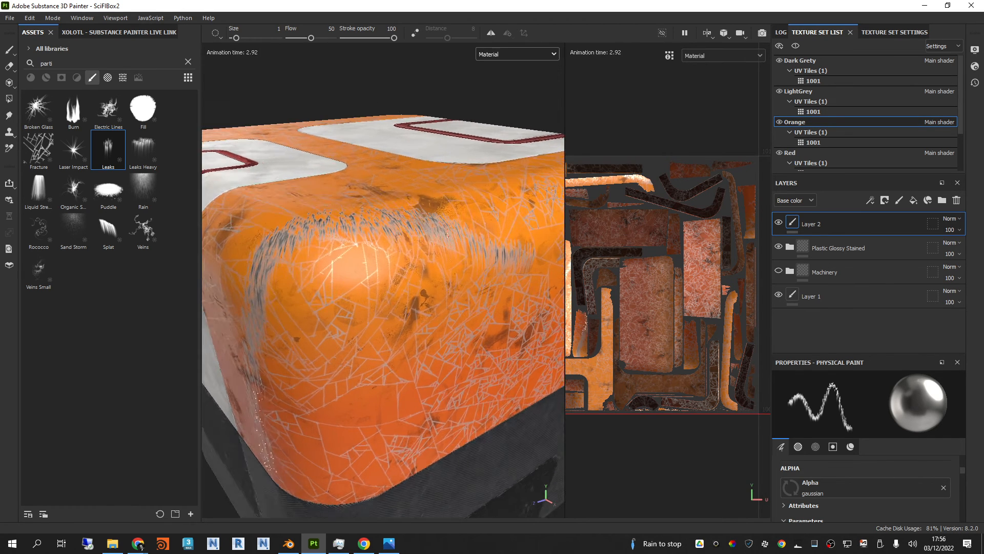
left_click_drag(447, 235, 424, 235, "alt")
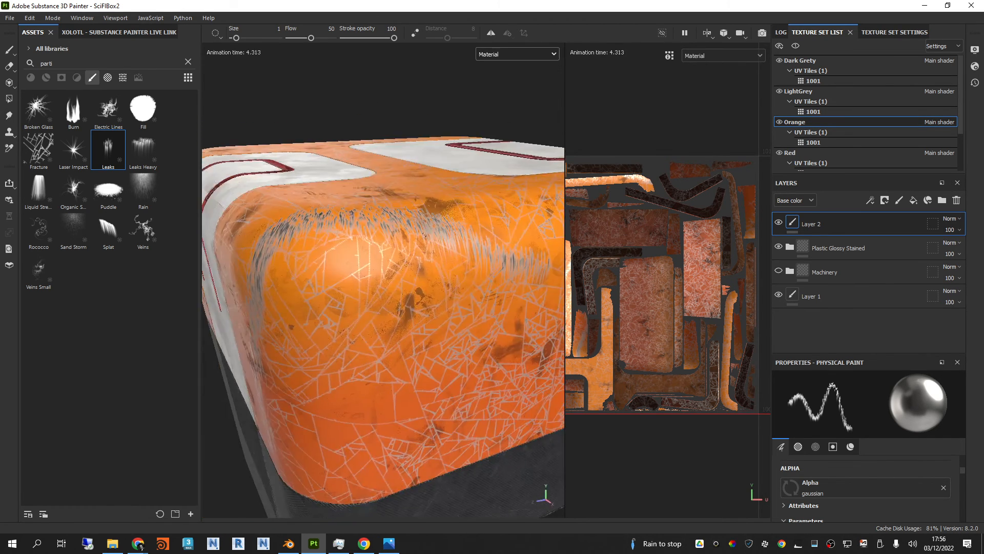
Step: Inspect the painted strokes in the Metallic and Roughness channel views, returning the viewport to the Material view
scroll(631, 264, "down", 3)
middle_click_drag(631, 264, 647, 286, "alt")
scroll(648, 269, "up", 2)
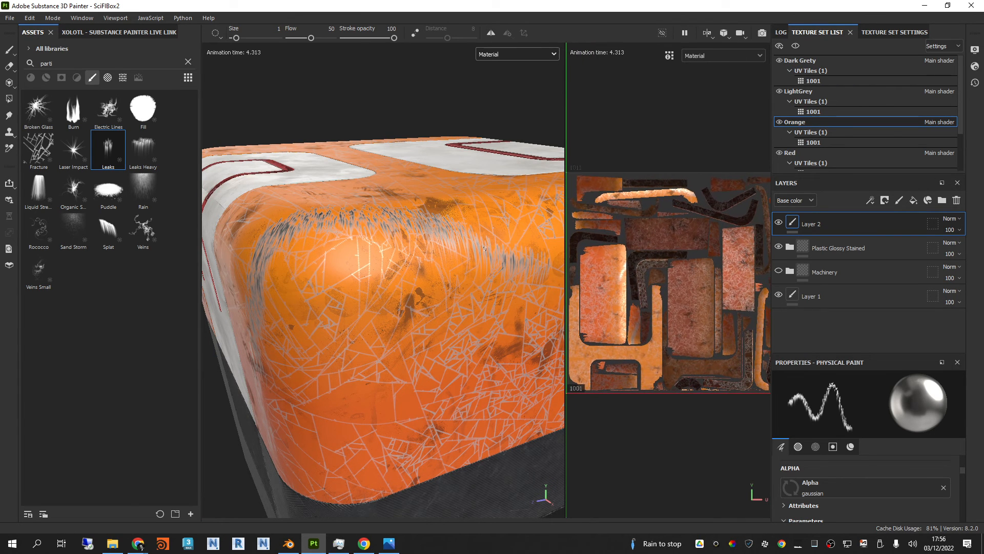
left_click_drag(442, 248, 472, 251, "alt")
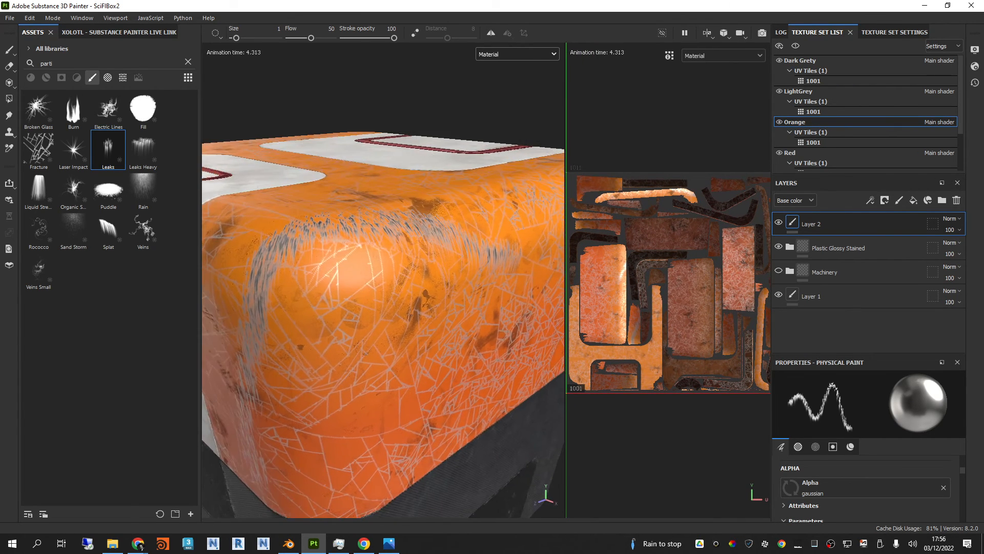
left_click(507, 55)
left_click(503, 108)
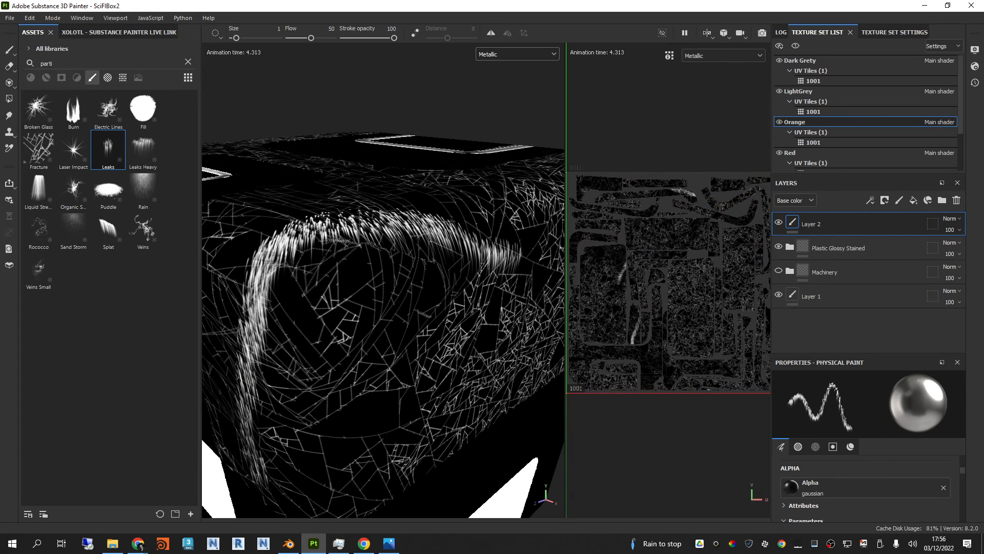
left_click_drag(451, 246, 487, 226, "alt")
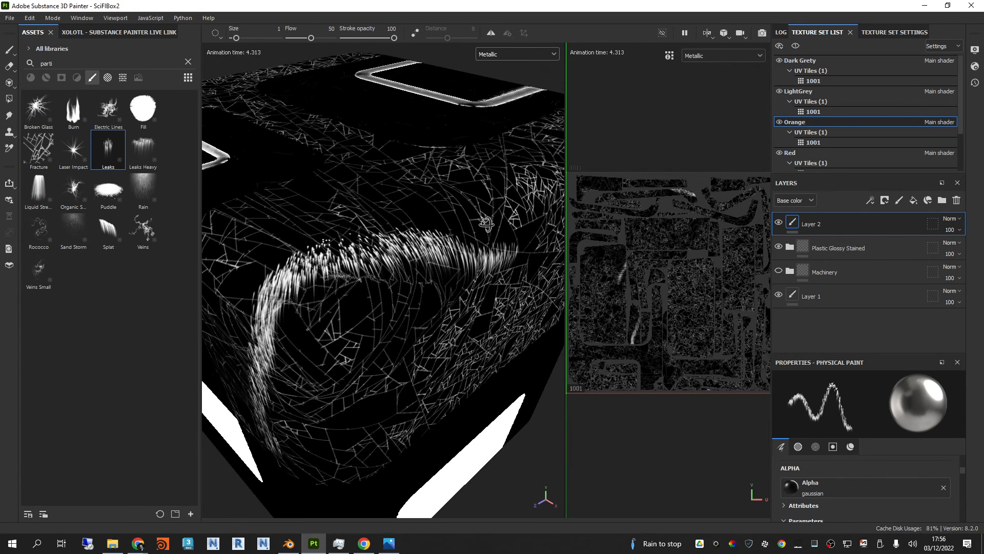
left_click(527, 55)
left_click(498, 119)
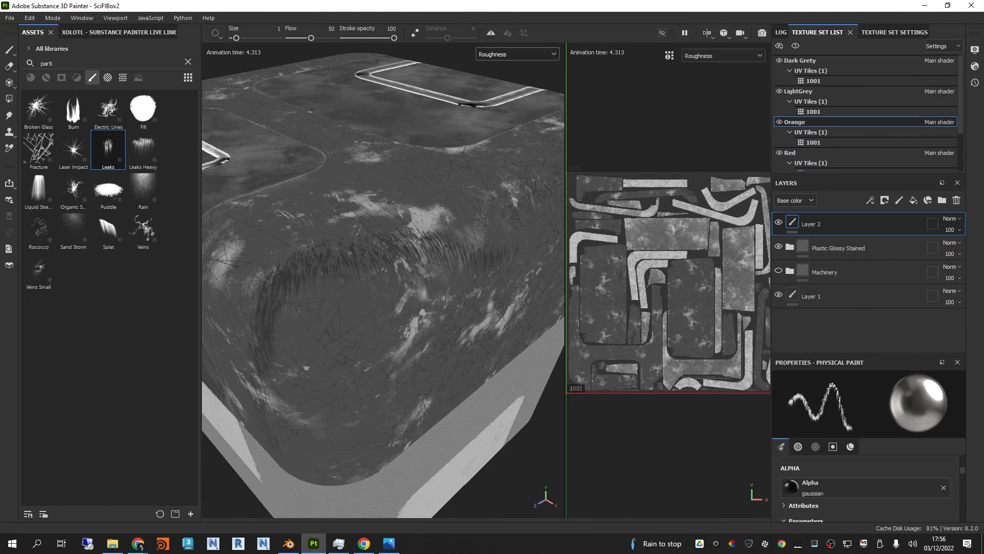
left_click(543, 54)
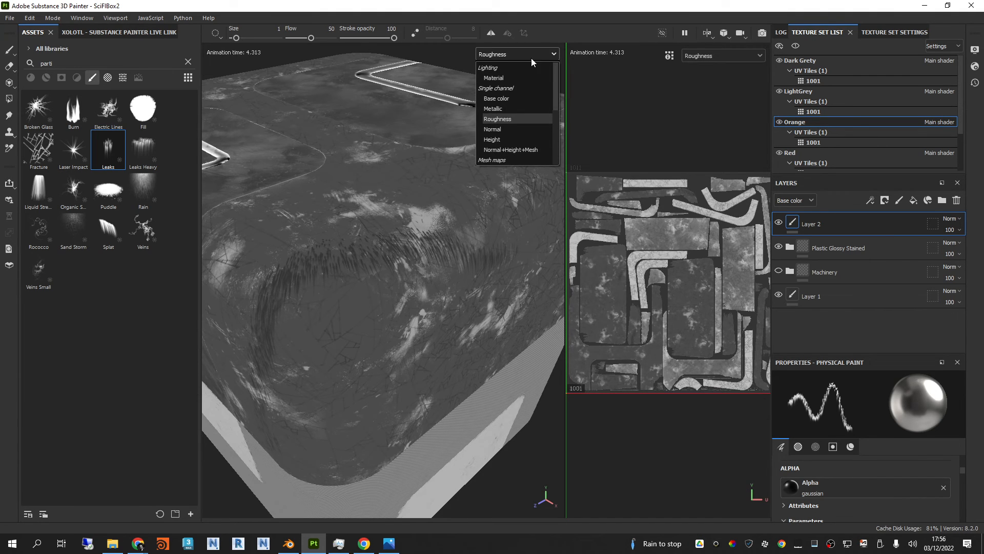
left_click(500, 66)
left_click_drag(426, 194, 436, 177, "alt")
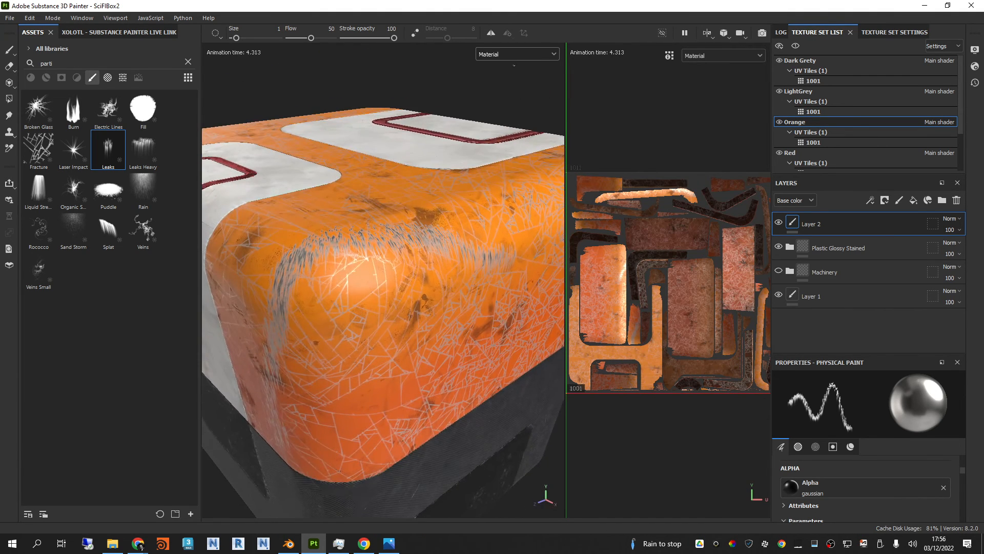
Step: Examine the fracture and leak strokes on the orange surfaces from several angles, ending near the white panels
left_click(518, 54)
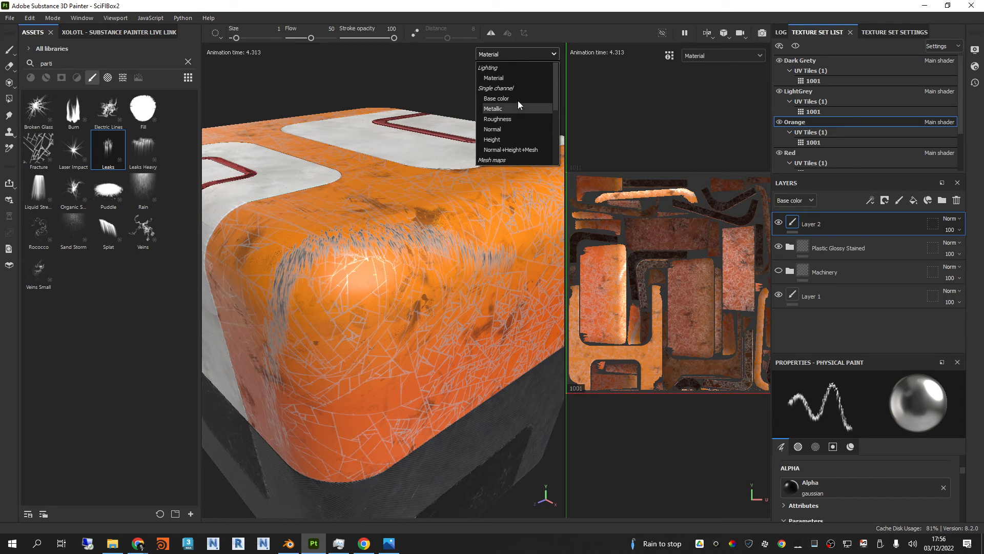
left_click(509, 54)
scroll(481, 203, "down", 3)
left_click_drag(376, 259, 412, 226, "alt")
left_click_drag(420, 165, 290, 289, "alt")
scroll(436, 263, "up", 3)
middle_click_drag(436, 263, 442, 272, "alt")
left_click_drag(441, 272, 321, 307, "alt")
middle_click_drag(320, 307, 295, 295, "alt")
left_click_drag(398, 295, 380, 266, "alt")
middle_click_drag(430, 224, 400, 229, "alt")
left_click_drag(400, 229, 394, 231, "alt")
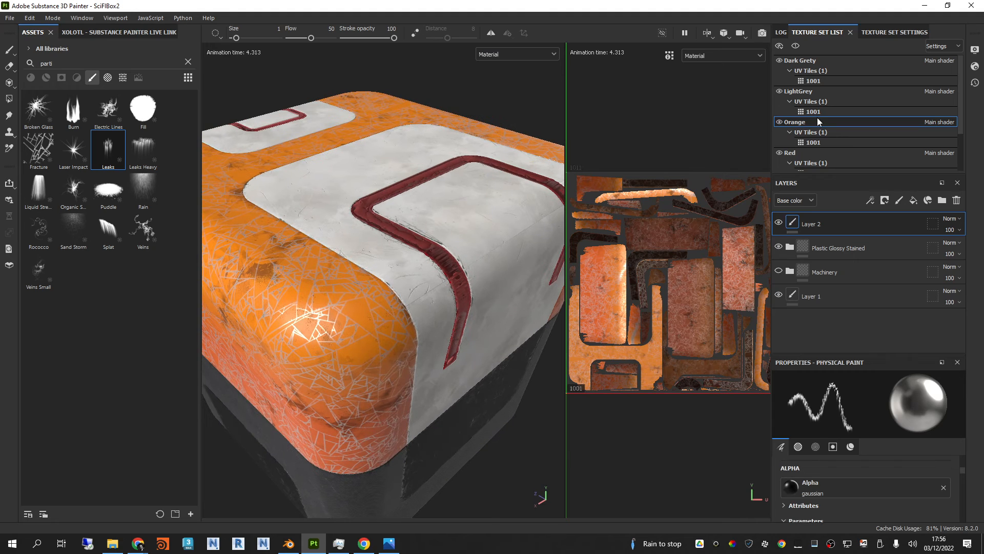
Step: Switch to the White texture set, collapse the Painted Metal White group and add a paint layer above it
scroll(809, 131, "down", 2)
left_click(807, 134)
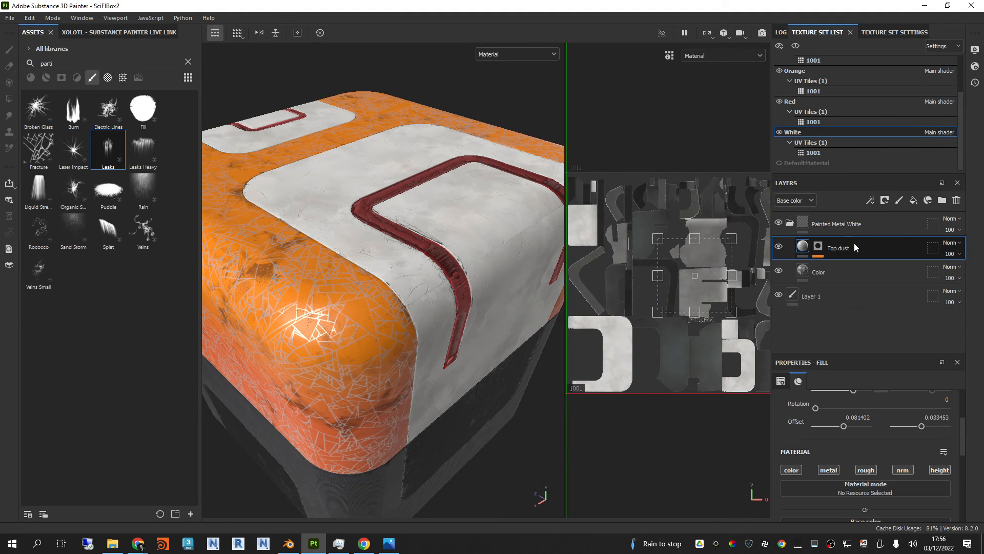
left_click(846, 224)
left_click(790, 222)
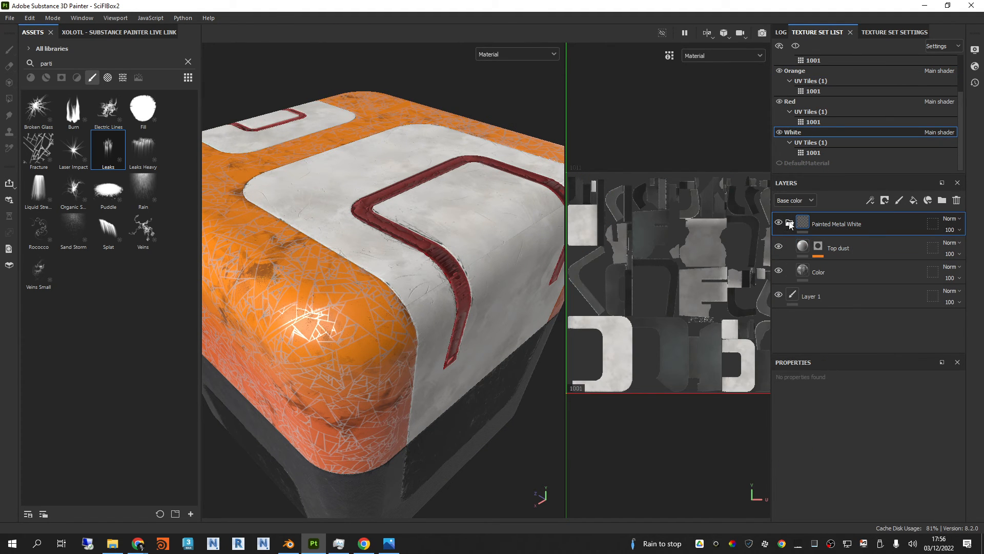
left_click(898, 202)
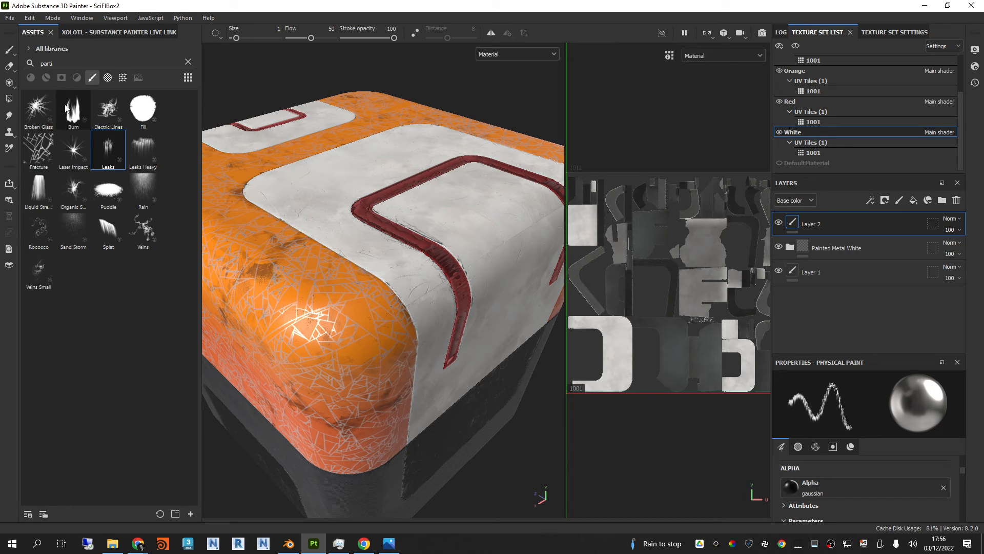
Step: Clear the asset search among the materials and load Brass Pure as the paint material
left_click(30, 78)
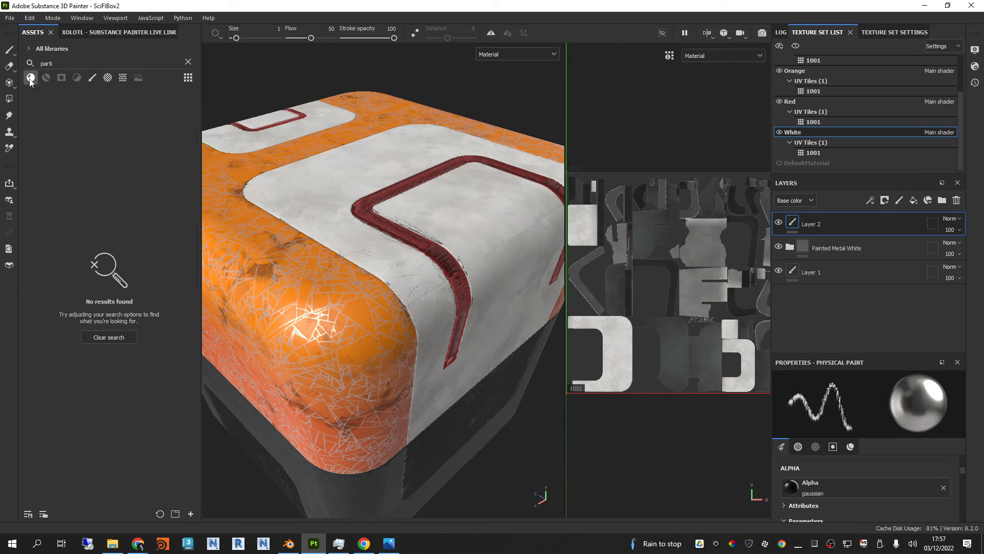
left_click(188, 62)
left_click(72, 152)
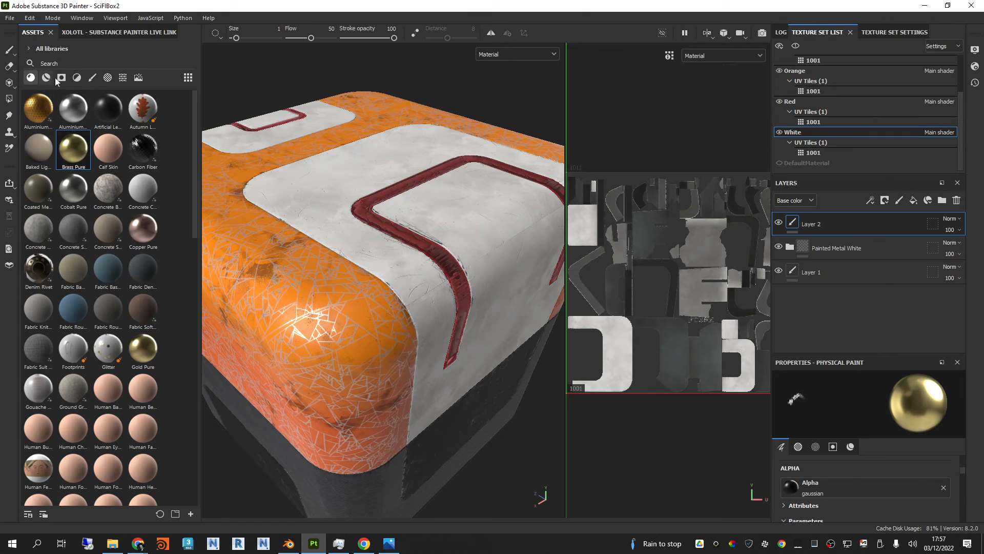
Step: Search the brushes for "parti" and choose the Organic particle brush next to Liquid Stream
left_click(91, 78)
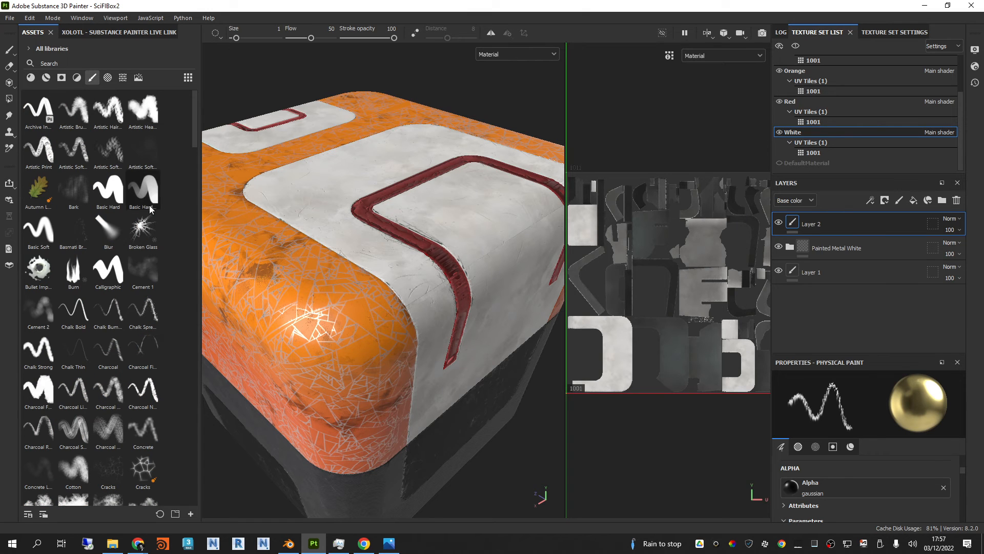
left_click(92, 62)
type("parti")
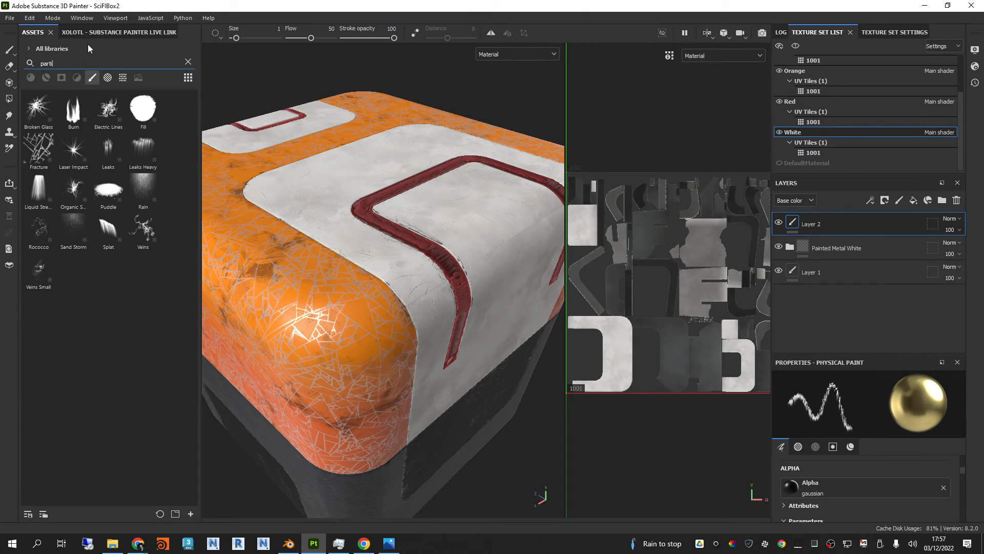
left_click(73, 190)
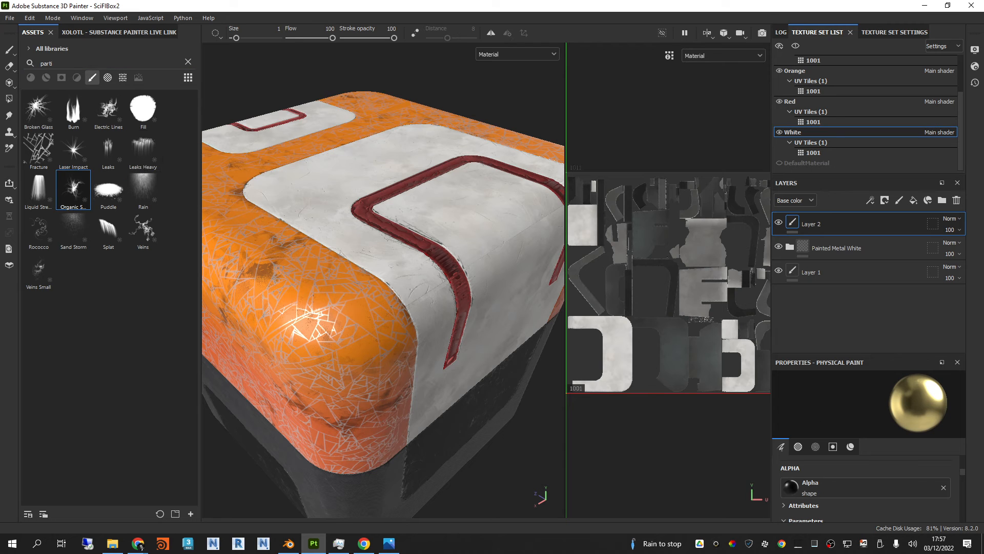
Step: Widen the 2D view and paint brass organic growth on the vertical part of the white C-shaped UV island
scroll(698, 252, "up", 2)
middle_click_drag(642, 343, 686, 290, "alt")
right_click_drag(685, 290, 658, 288, "shift")
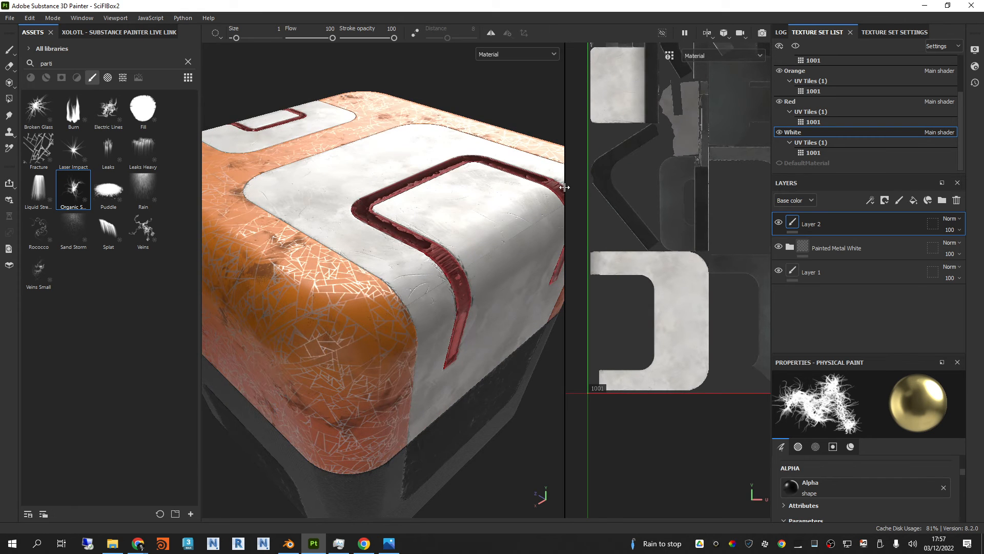
left_click_drag(562, 185, 514, 185)
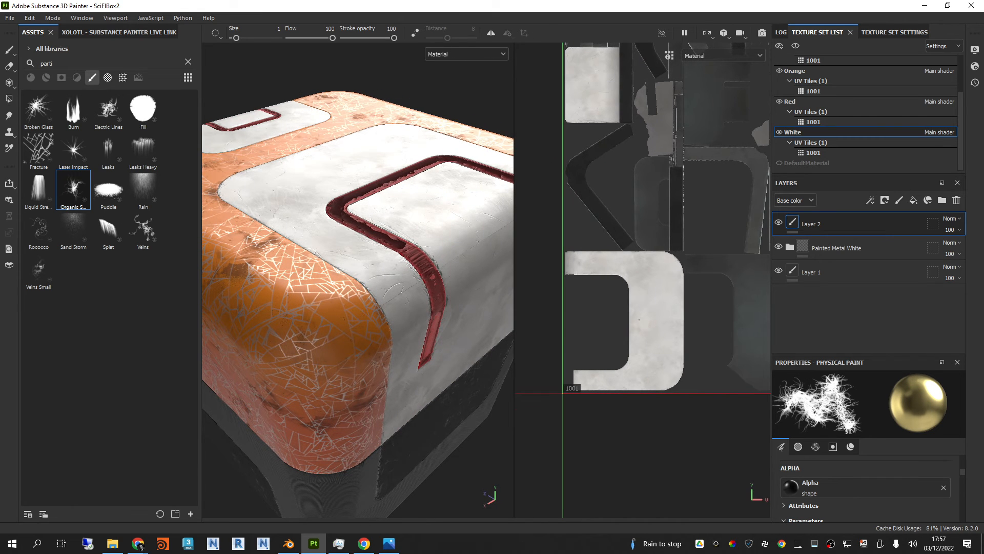
scroll(640, 319, "up", 3)
left_click_drag(664, 317, 664, 317)
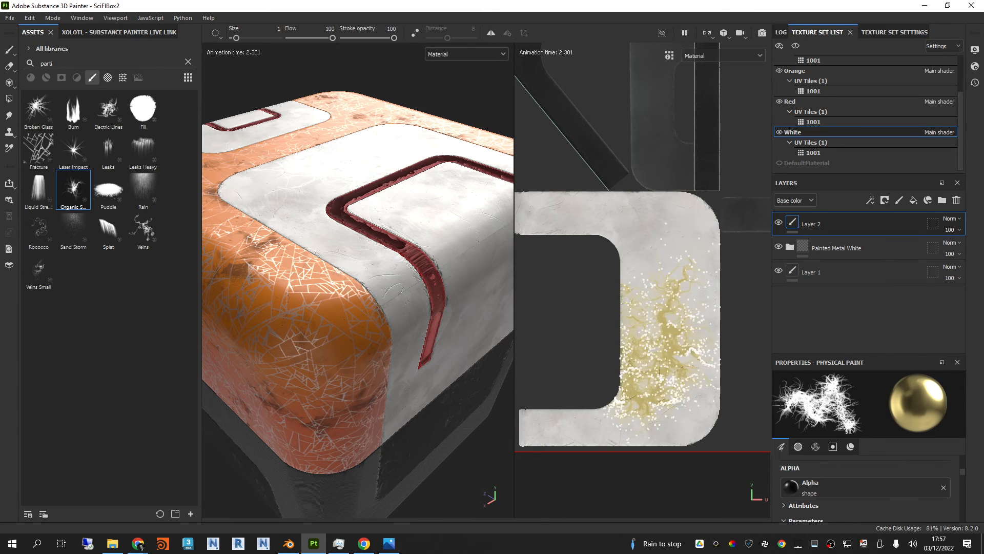
Step: Paint a second brass organic stroke in the 2D view along the upper arm of the C-shaped UV island
mouse_move(388, 190)
left_mouse_down("alt")
mouse_move(454, 231)
mouse_move(451, 246)
left_mouse_up("alt")
mouse_move(451, 246)
middle_mouse_down("alt")
mouse_move(419, 251)
mouse_move(432, 267)
middle_mouse_up("alt")
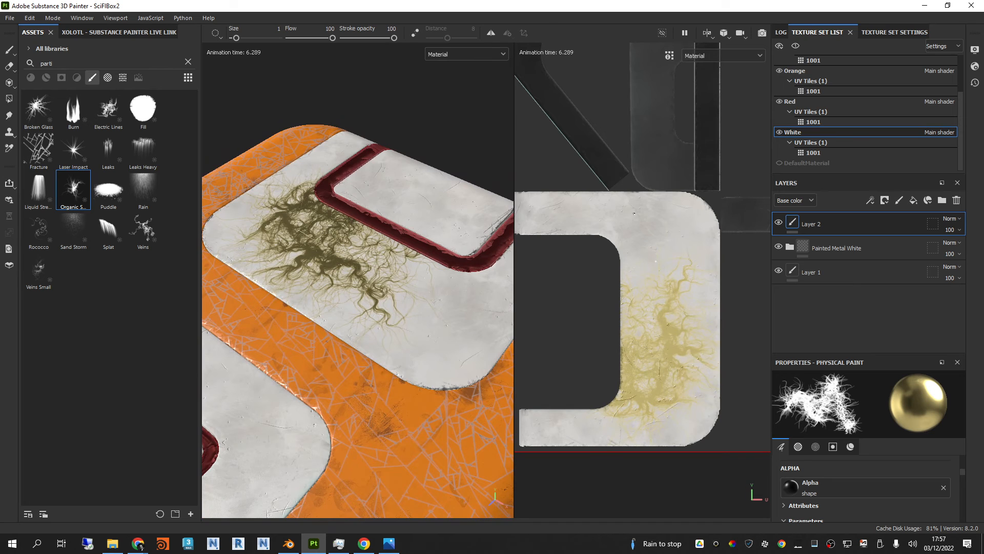
left_click_drag(634, 209, 553, 222)
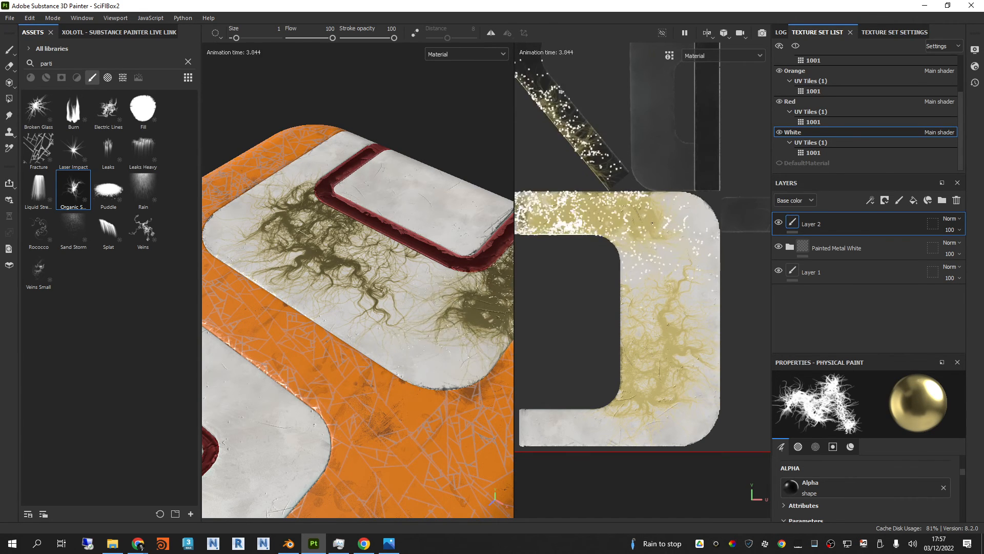
scroll(654, 219, "down", 1)
scroll(654, 219, "down", 1)
middle_click_drag(634, 290, 652, 267, "alt")
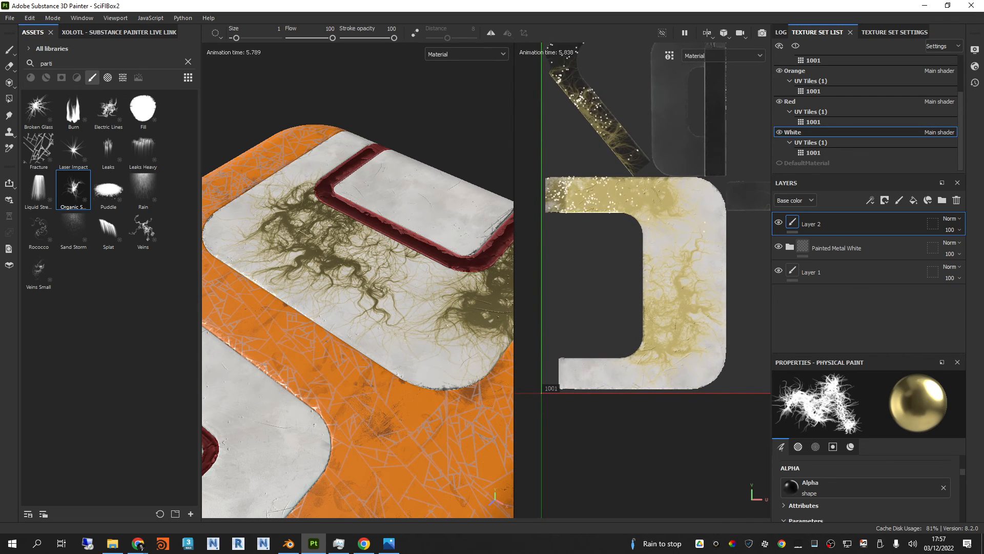
Step: Choose the Veins particle brush and paint brass veins on the white side panel between and around the red stripes
left_click_drag(391, 261, 390, 236, "alt")
scroll(393, 226, "down", 3)
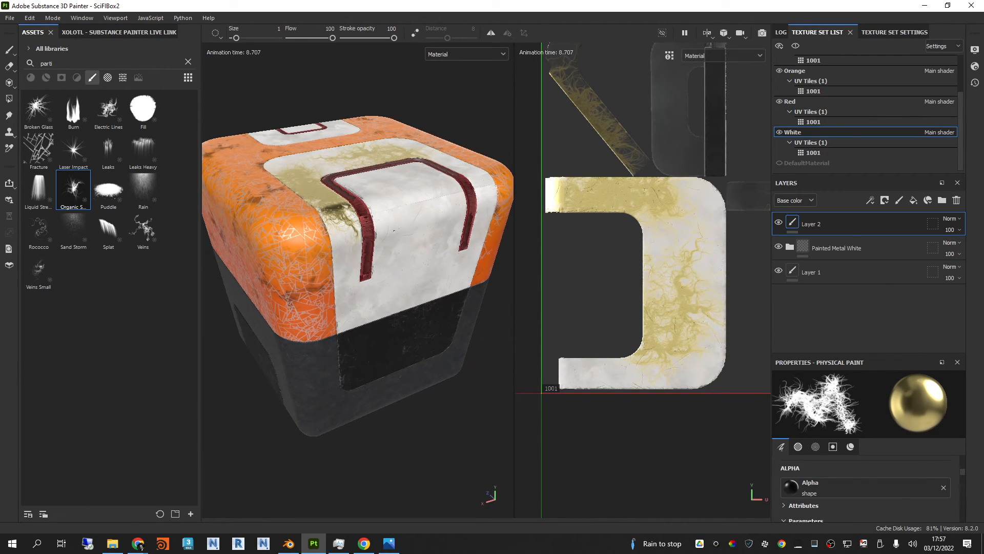
left_click(143, 231)
scroll(416, 251, "up", 2)
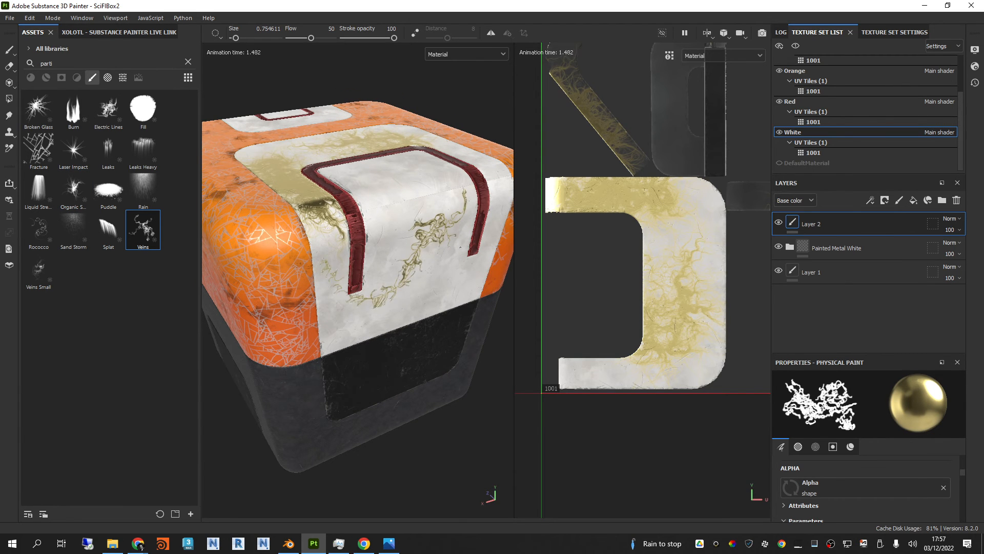
left_click_drag(460, 248, 391, 248, "alt")
scroll(436, 211, "up", 4)
scroll(435, 212, "down", 4)
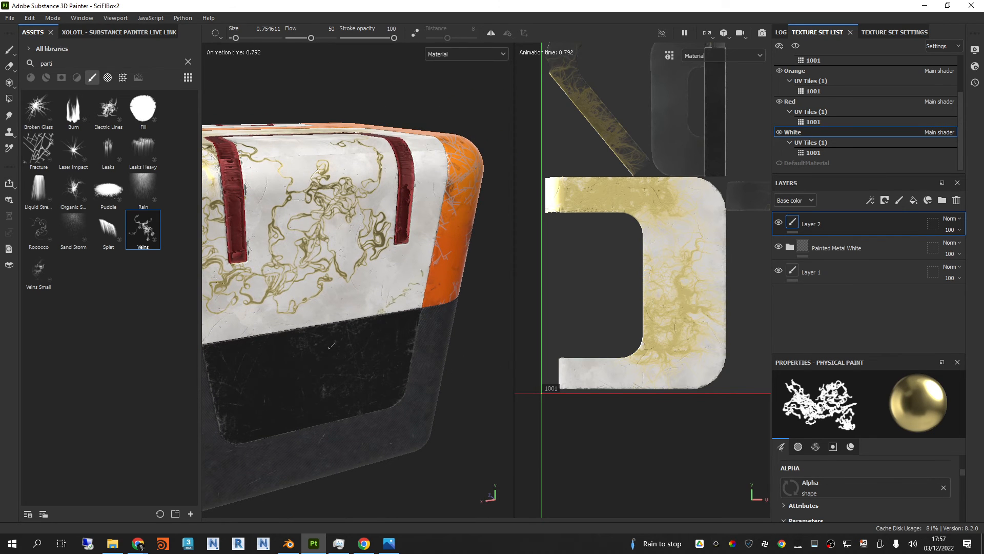
Step: Add another paint layer at the top of the White texture set's layer stack
left_click_drag(442, 244, 481, 212, "alt")
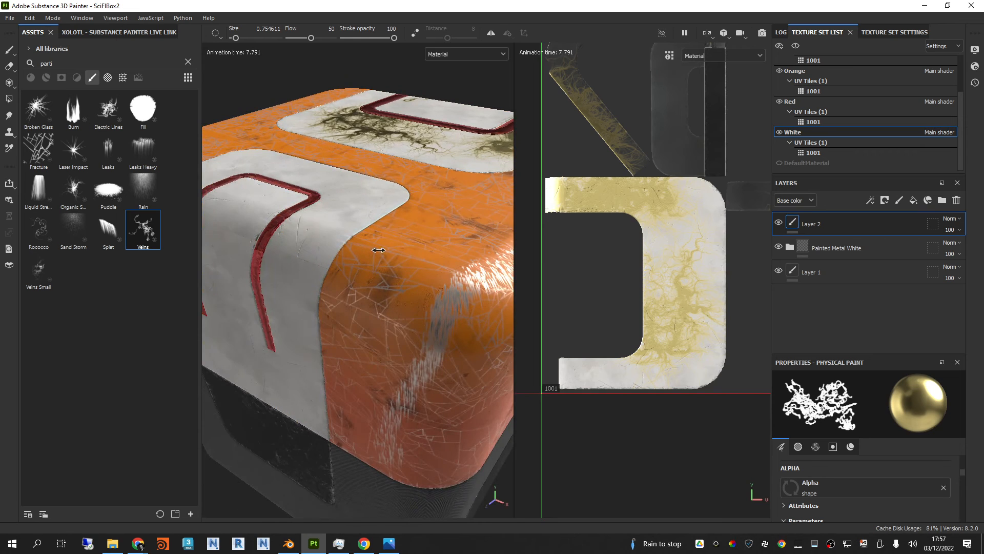
left_click_drag(378, 249, 419, 218, "alt")
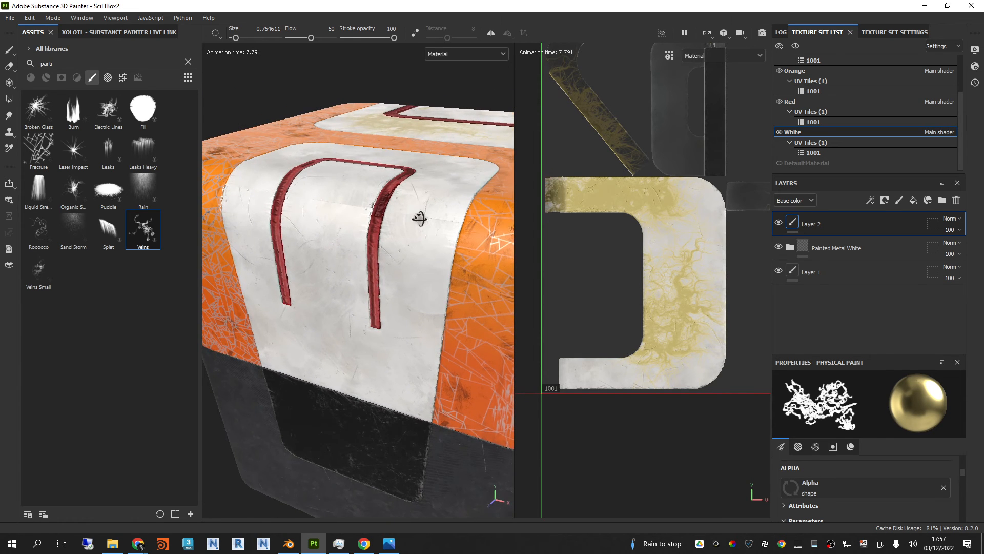
left_click(899, 200)
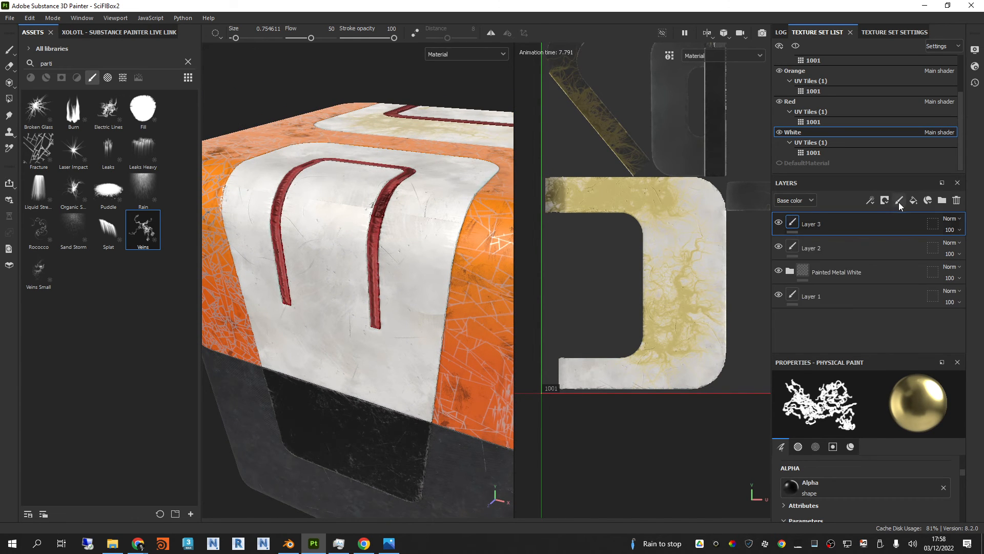
Step: Clear the brush search, show the library's alphas and choose the Arrow Simple Split alpha
left_click(188, 61)
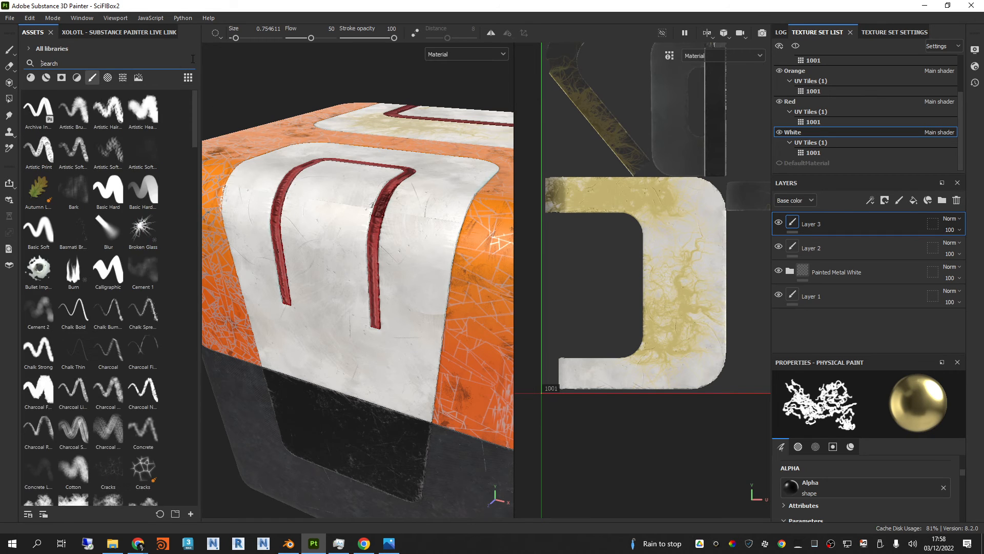
left_click(62, 78)
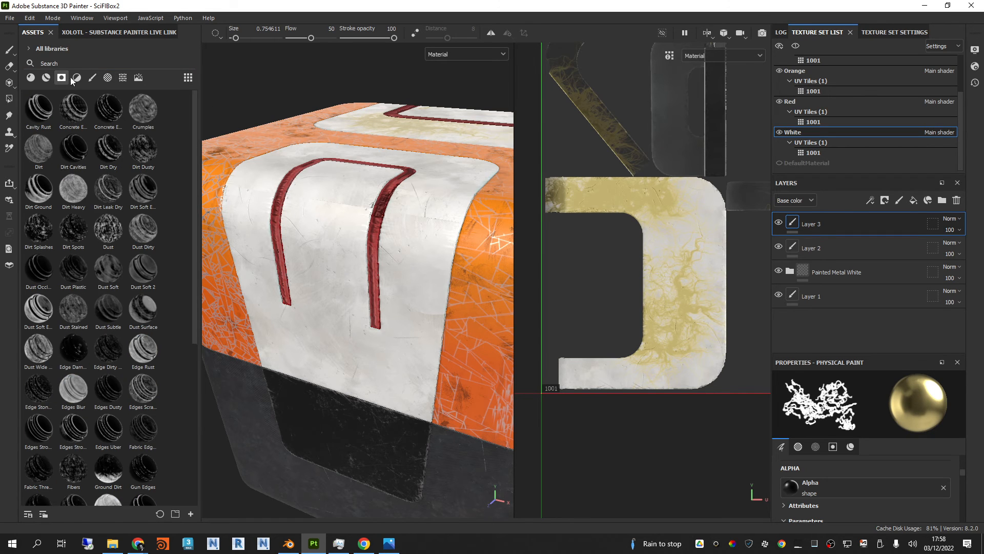
left_click(107, 77)
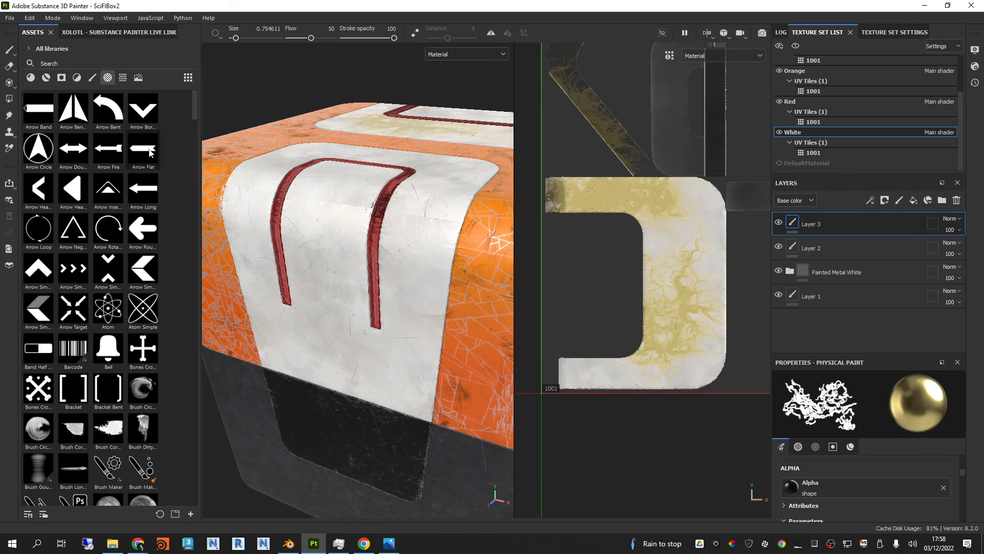
left_click(143, 275)
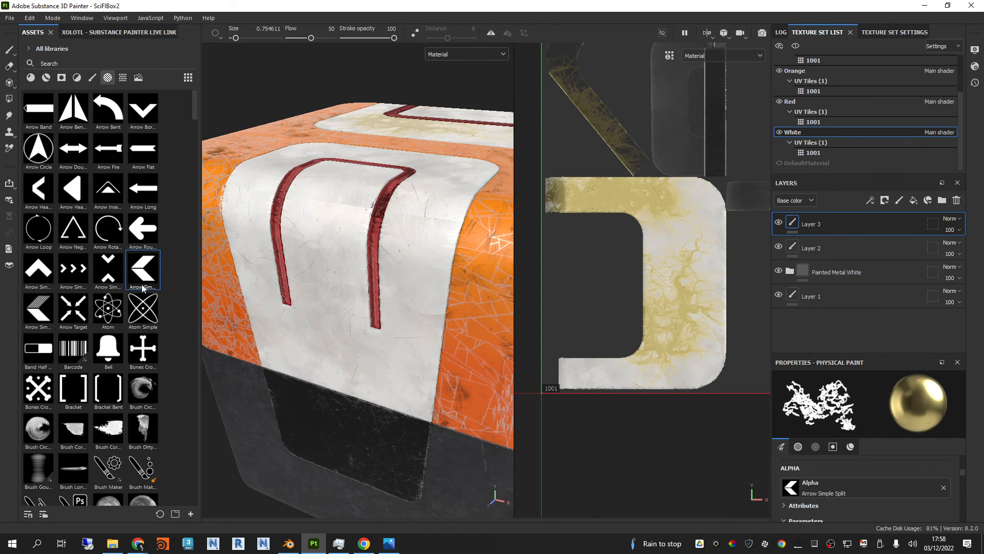
Step: Project the Arrow Simple Split alpha as a base color fill on the white side panel, between the two red stripes
left_click_drag(287, 309, 337, 327)
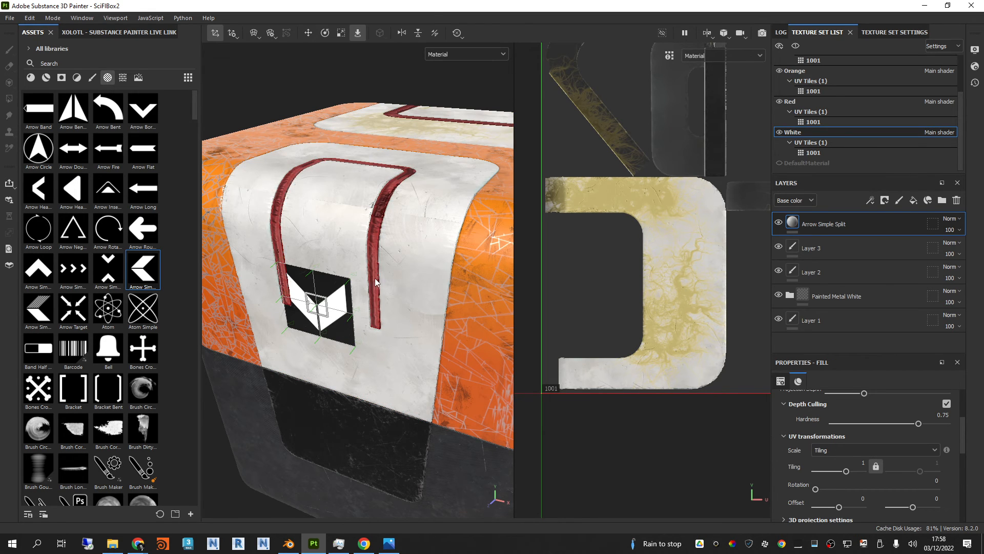
left_click(337, 293)
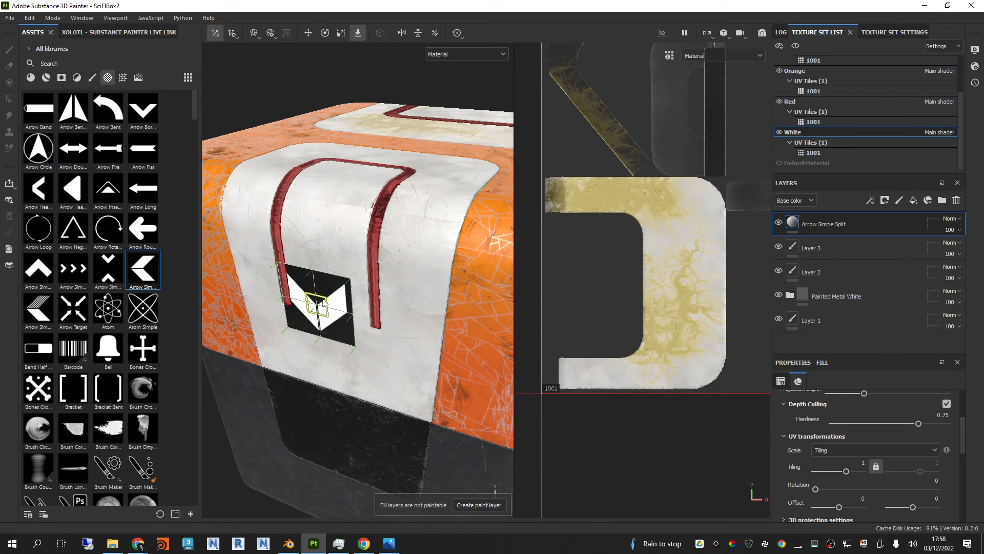
left_click_drag(323, 300, 339, 317)
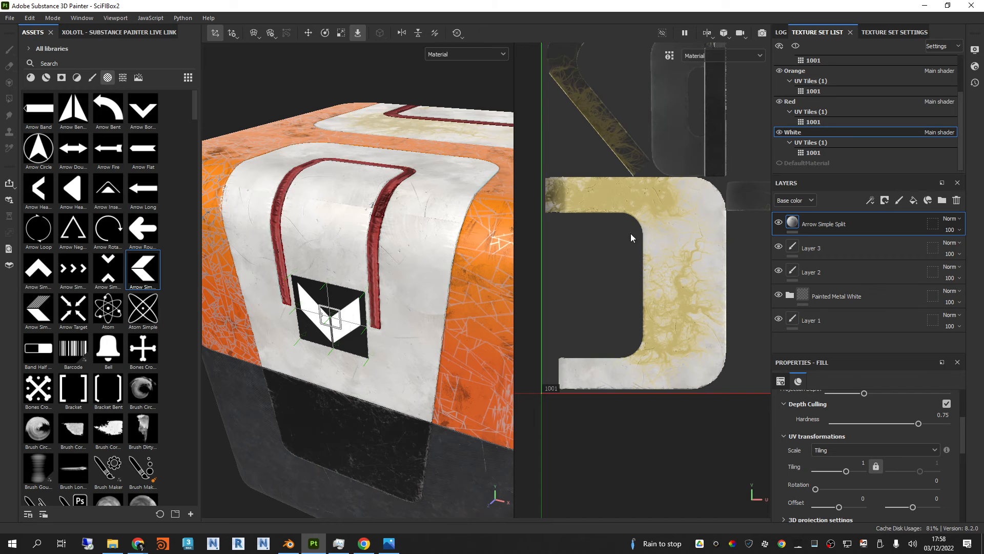
Step: Toggle the Arrow Simple Split layer's visibility and set its Invert parameter to True
left_click(778, 224)
left_click(778, 223)
scroll(871, 381, "down", 2)
left_click_drag(874, 353, 874, 316)
scroll(875, 447, "down", 5)
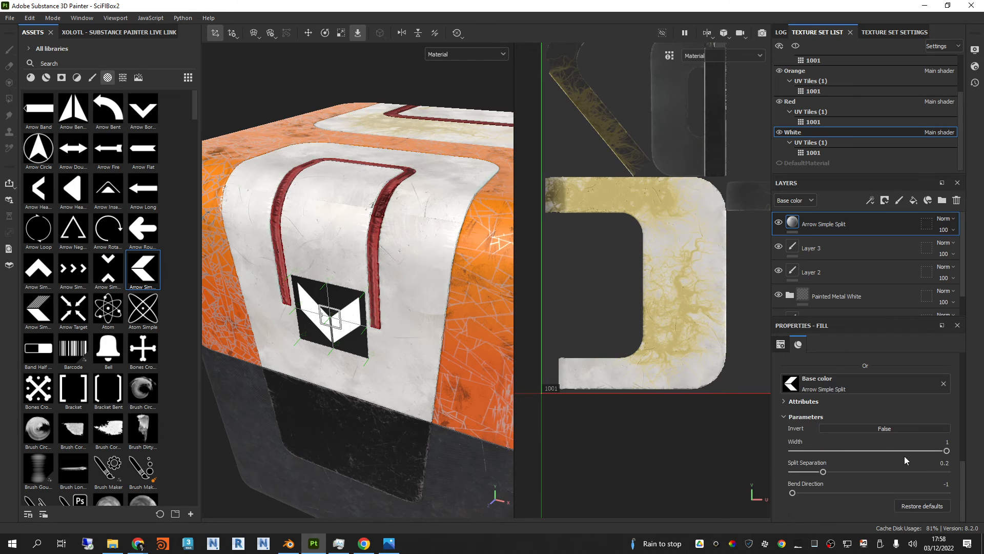
left_click(874, 429)
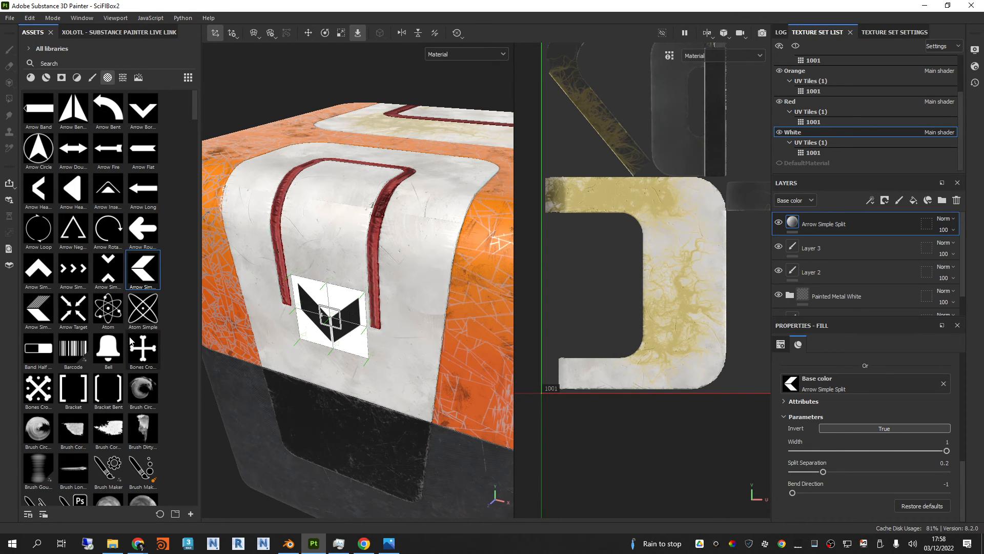
Step: Browse the alpha library and examine the inverted arrow projection on the white panel along with its fill properties
scroll(123, 298, "down", 15)
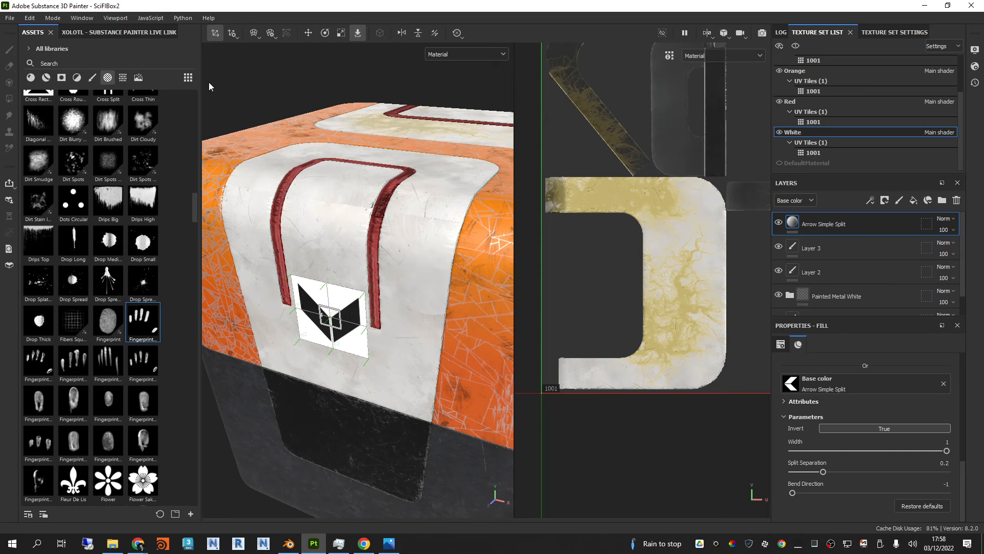
scroll(849, 412, "up", 5)
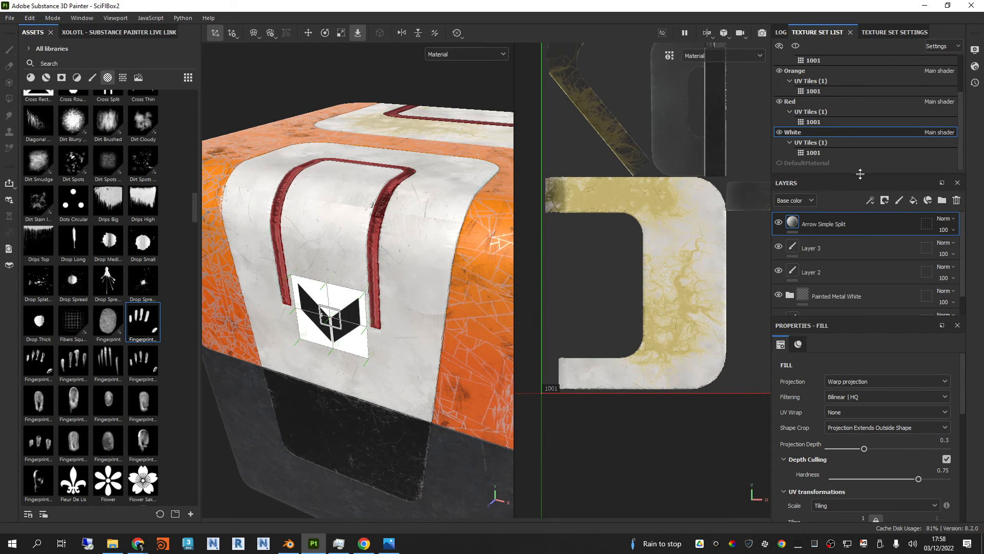
left_click_drag(860, 172, 860, 166)
left_click_drag(859, 317, 863, 348)
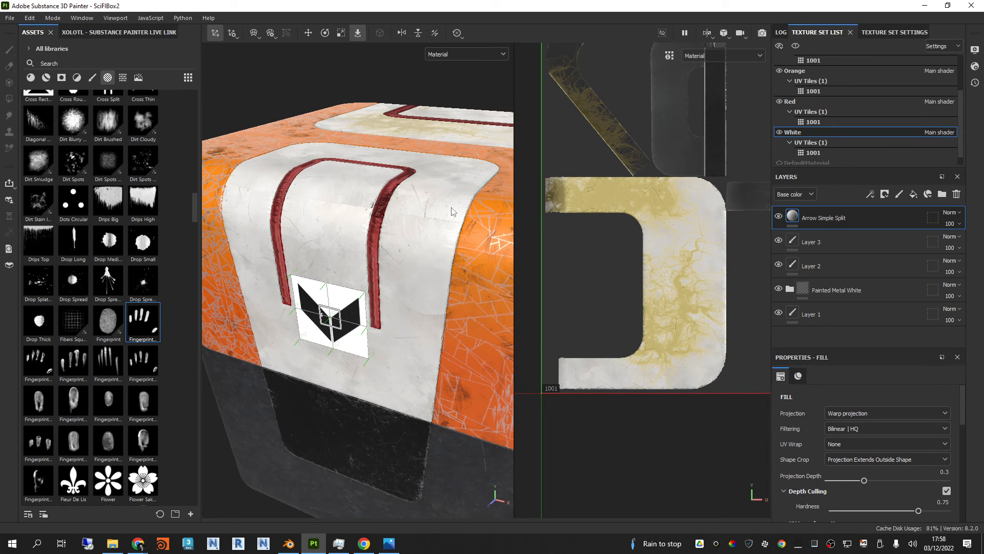
left_click(779, 219)
left_click(779, 218)
scroll(908, 442, "down", 8)
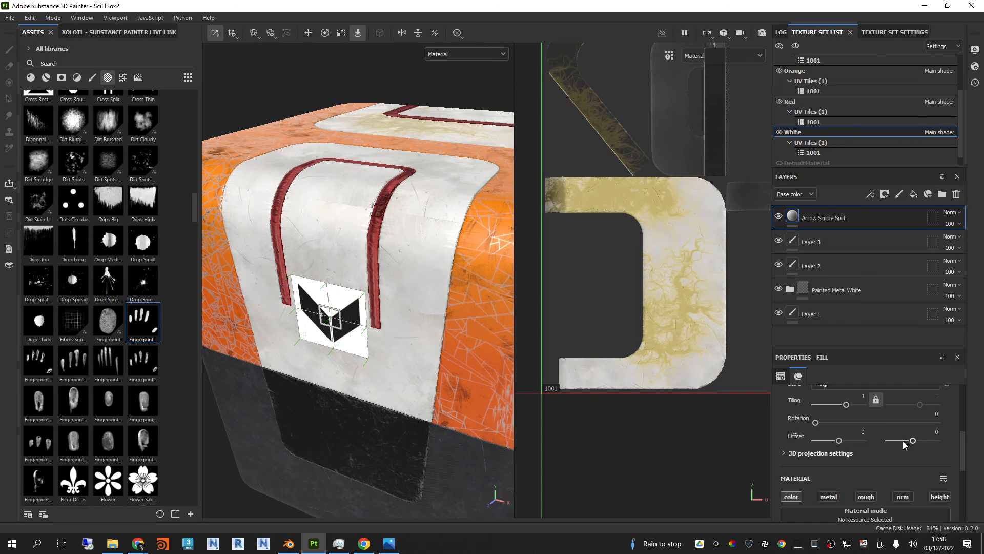
left_click_drag(865, 348, 865, 338)
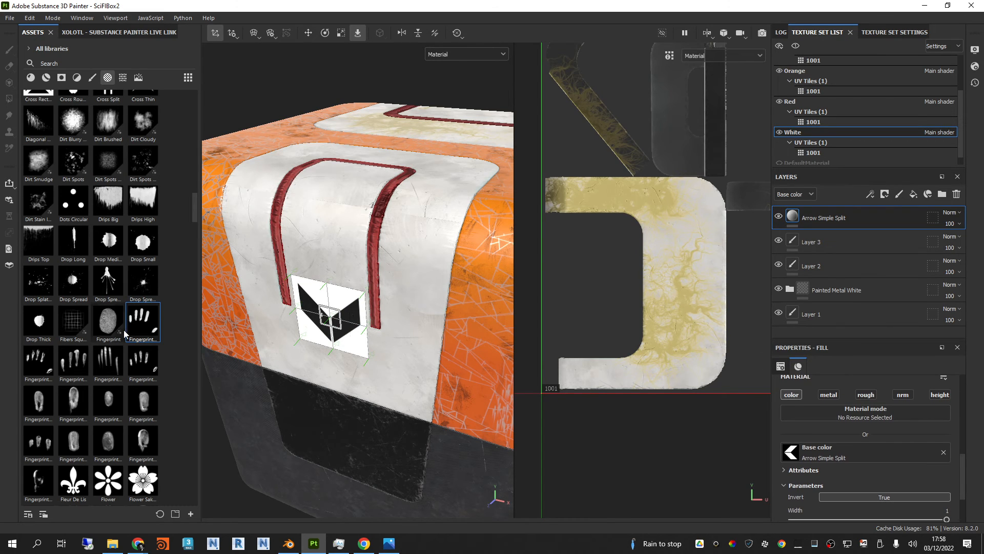
scroll(334, 279, "down", 1)
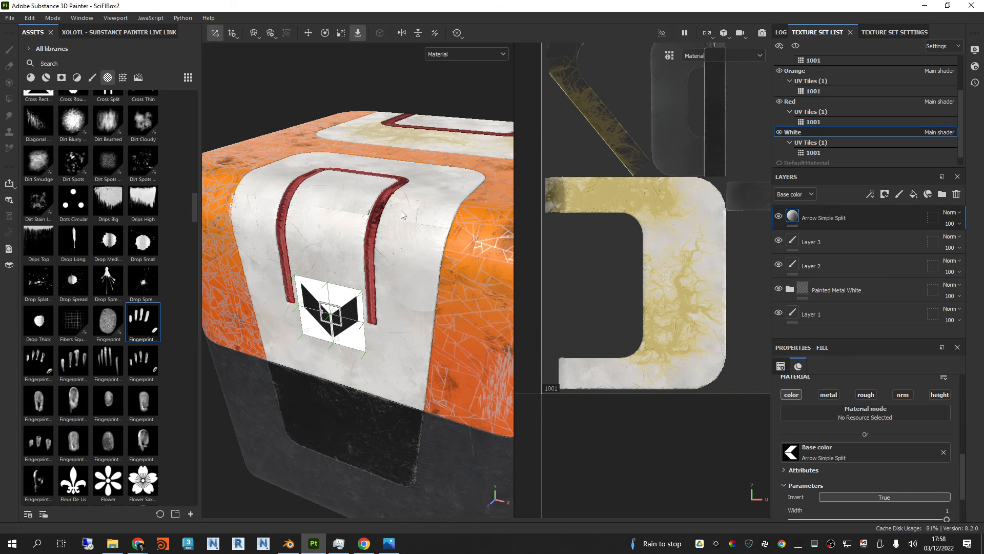
left_click_drag(401, 210, 375, 283, "alt")
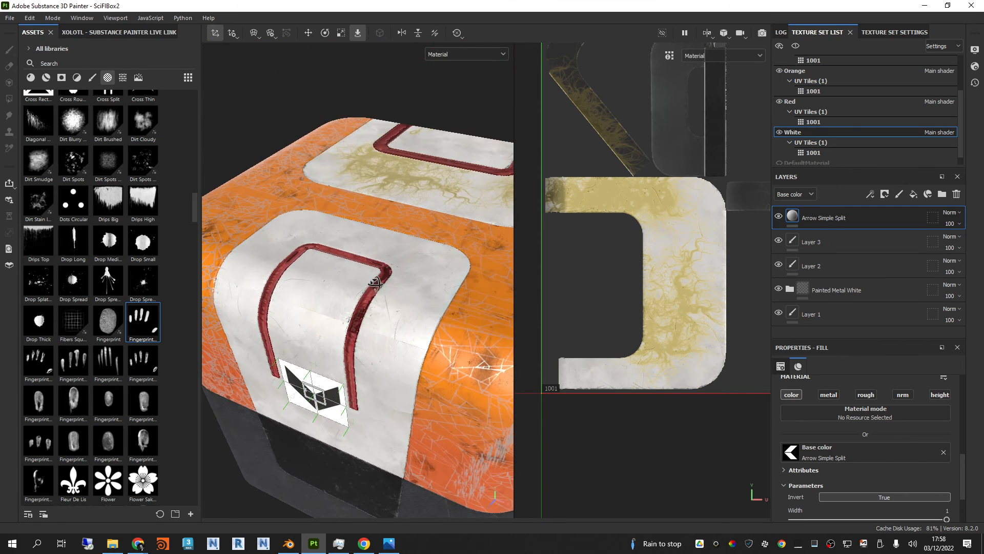
scroll(647, 202, "down", 2)
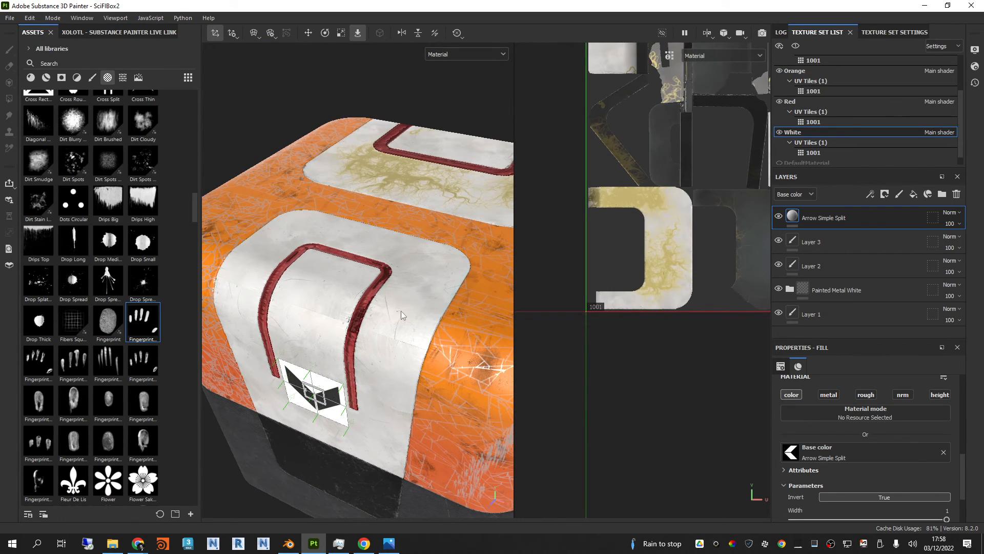
mouse_move(378, 348)
left_mouse_down("alt")
mouse_move(413, 351)
mouse_move(416, 334)
mouse_move(387, 349)
mouse_move(408, 351)
mouse_move(376, 333)
mouse_move(397, 319)
mouse_move(377, 318)
left_mouse_up("alt")
scroll(84, 267, "up", 8)
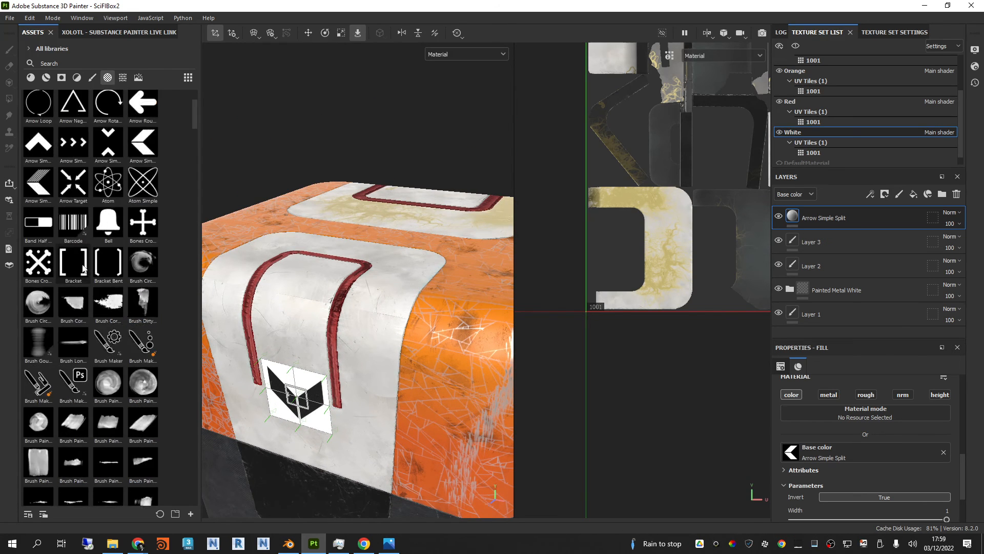
scroll(84, 269, "up", 3)
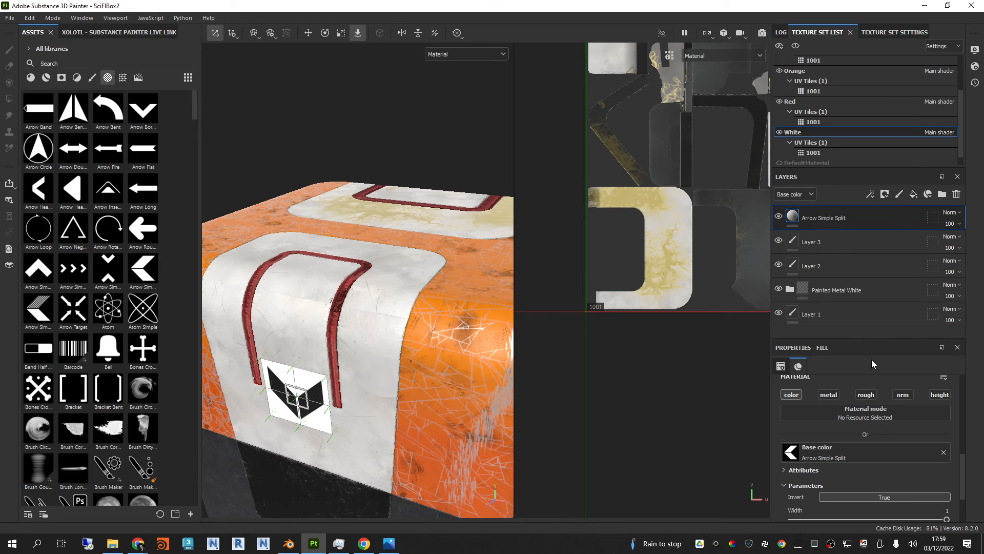
Step: Delete the Arrow Simple Split fill layer and select Layer 3 for painting
left_click(851, 233)
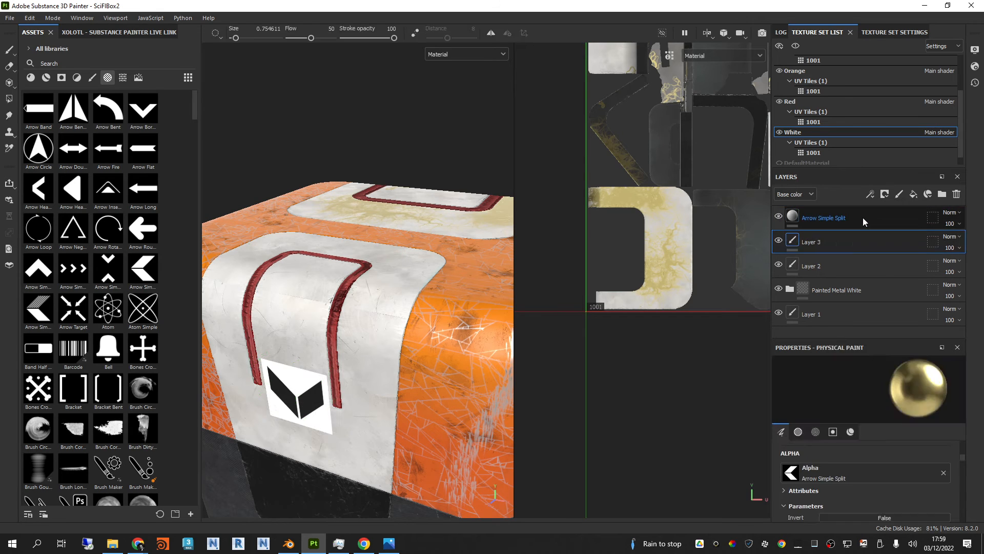
left_click(863, 217)
key("Delete")
left_click(831, 231)
left_click(846, 218)
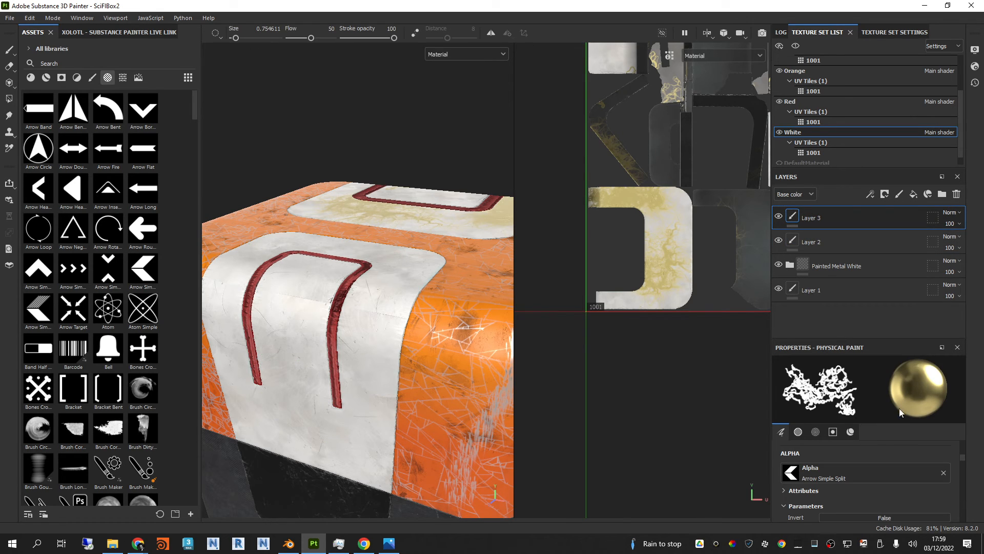
Step: Look over the white side panel from several angles and browse further through the brush, celtic and circle alphas
mouse_move(370, 288)
left_mouse_down("alt")
mouse_move(384, 299)
mouse_move(378, 282)
mouse_move(383, 301)
left_mouse_up("alt")
scroll(132, 339, "down", 10)
scroll(131, 338, "down", 3)
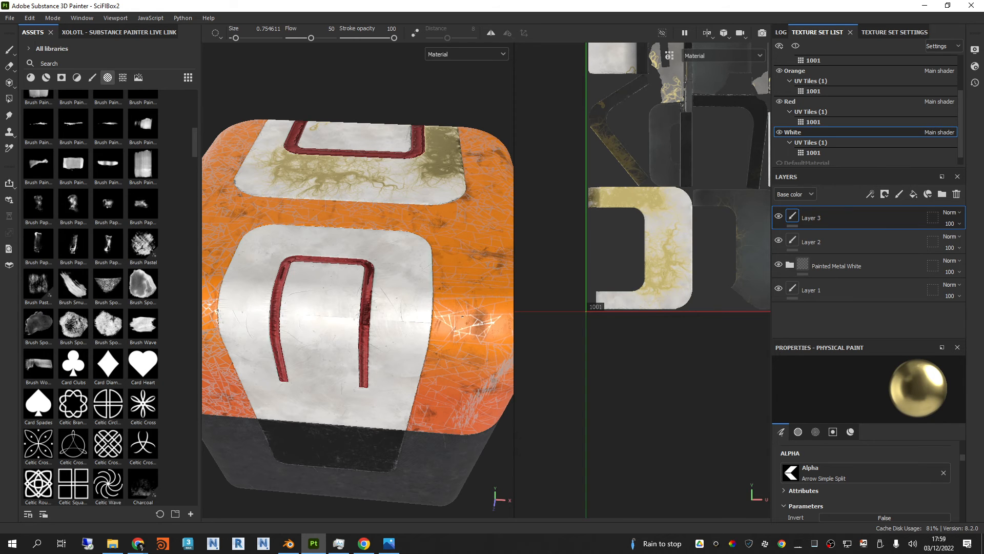
left_click_drag(463, 317, 463, 333, "alt")
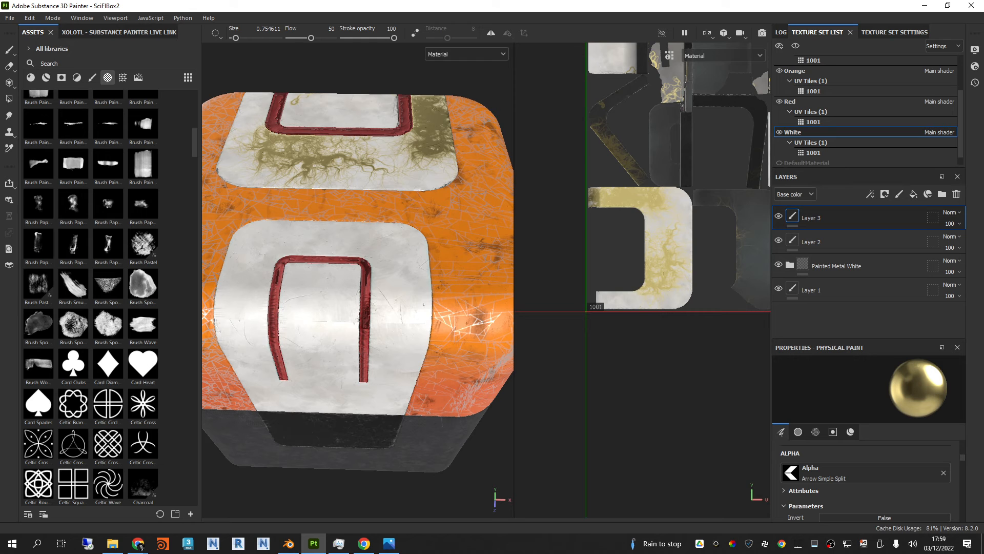
left_click_drag(412, 302, 363, 271, "alt")
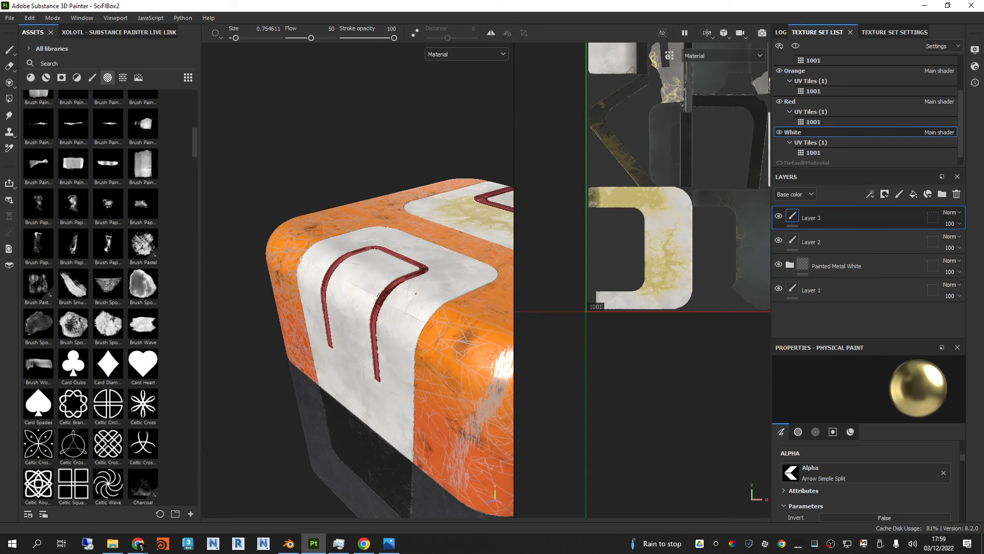
left_click_drag(441, 301, 425, 336, "alt")
scroll(160, 290, "down", 3)
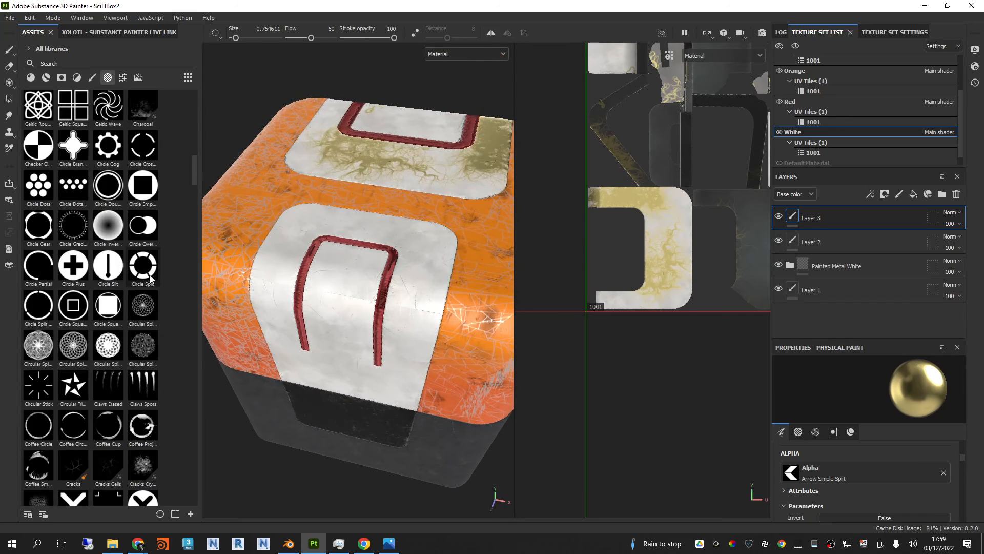
scroll(149, 278, "up", 2)
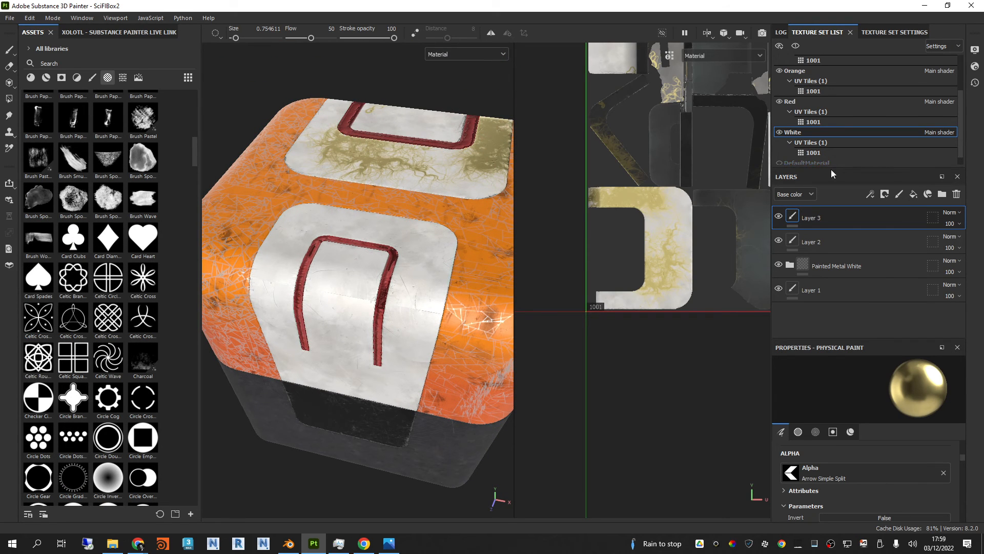
left_click_drag(839, 166, 840, 185)
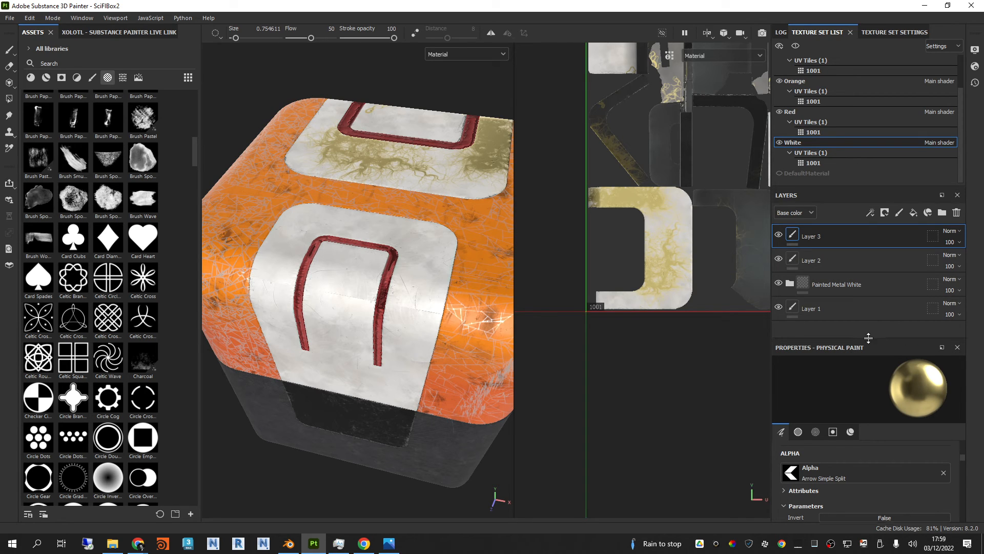
left_click_drag(868, 338, 868, 316)
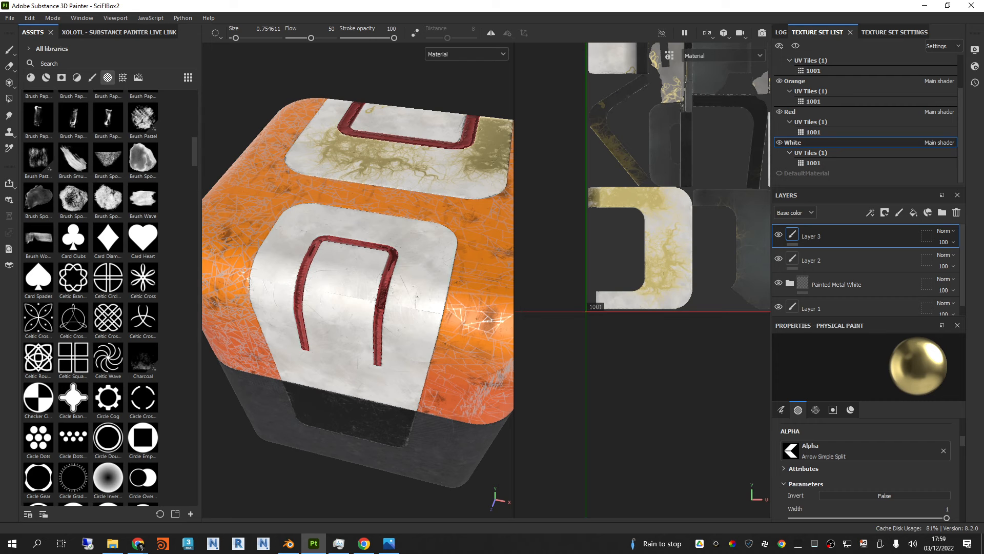
Step: Try stamping the brass split arrow on the white side panel with the particle brush at size 26.18, and undo it
right_click_drag(417, 296, 440, 296, "ctrl")
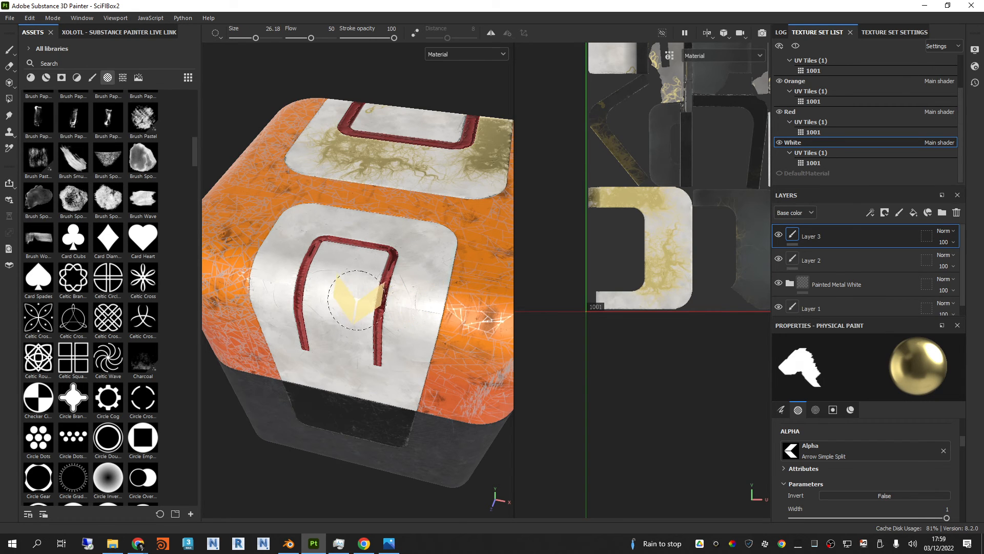
scroll(355, 298, "up", 2)
mouse_move(361, 306)
left_mouse_down("alt")
mouse_move(382, 291)
mouse_move(371, 295)
left_mouse_up("alt")
left_click(333, 302)
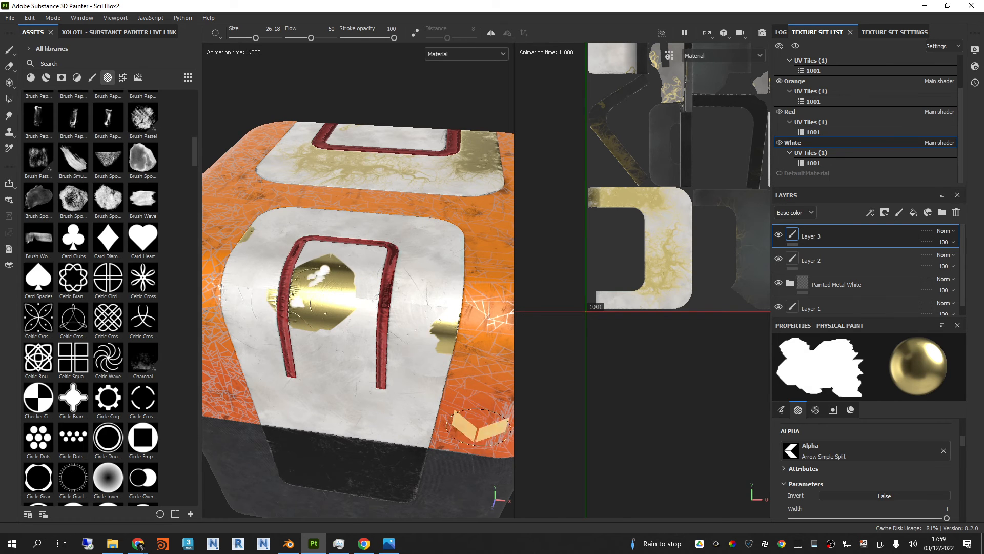
key("ctrl+z")
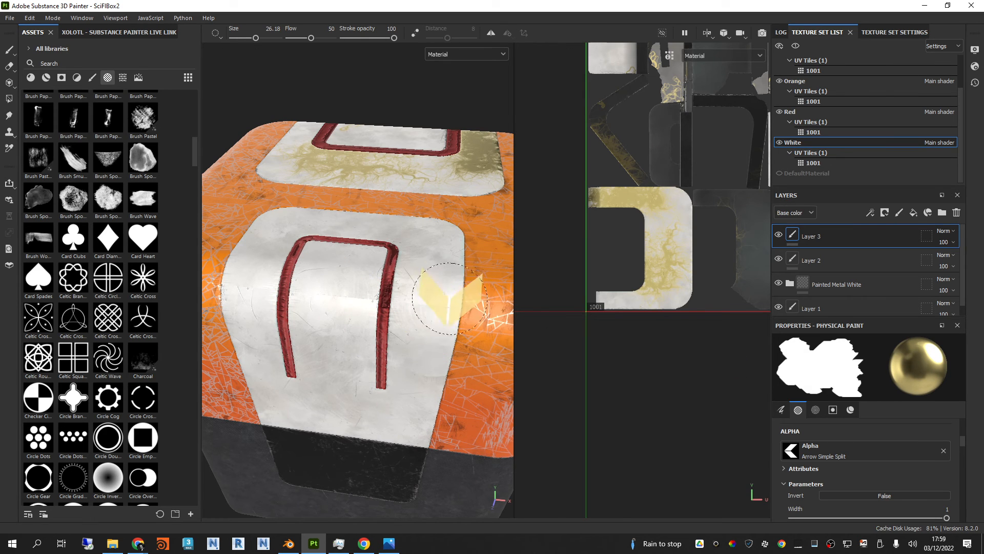
Step: Replace the particle brush with the Basic Hard brush and give it the Arrow Simple Split alpha
scroll(431, 311, "up", 1)
left_click_drag(430, 311, 436, 290, "alt")
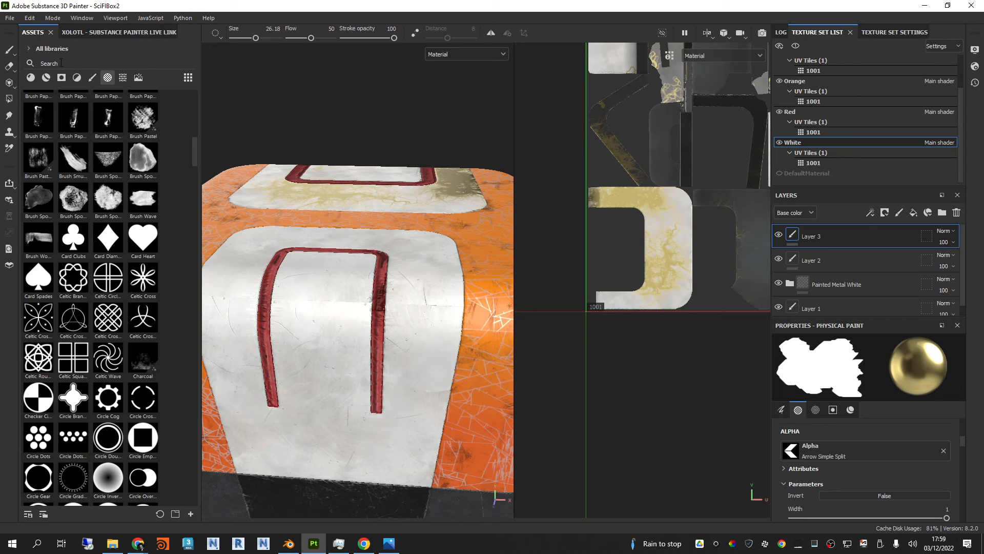
scroll(147, 429, "up", 5)
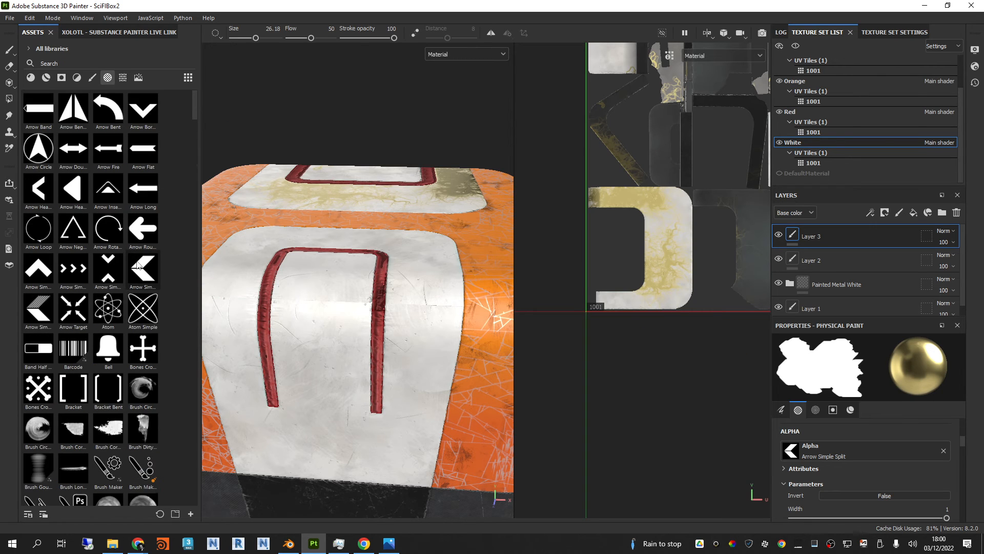
left_click(143, 275)
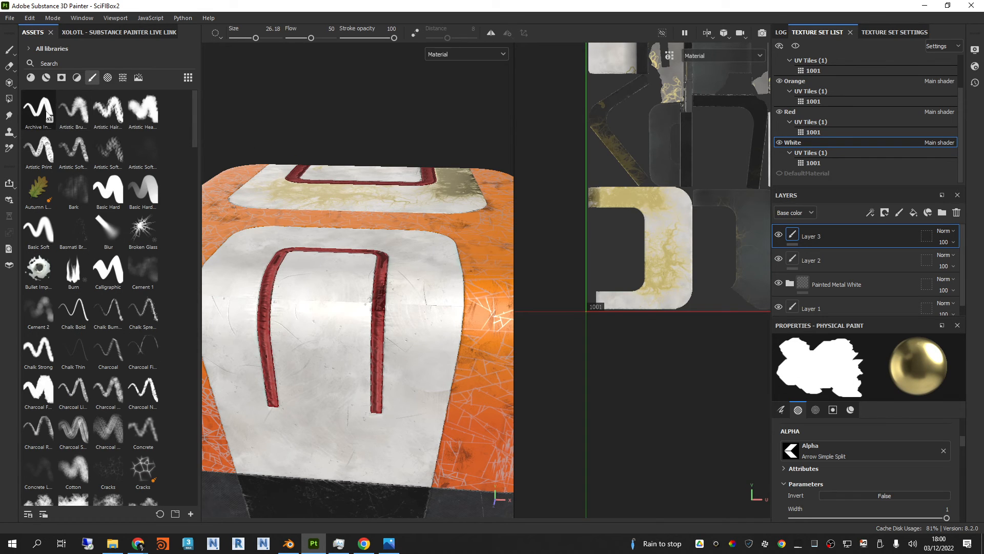
left_click(108, 190)
left_click(107, 78)
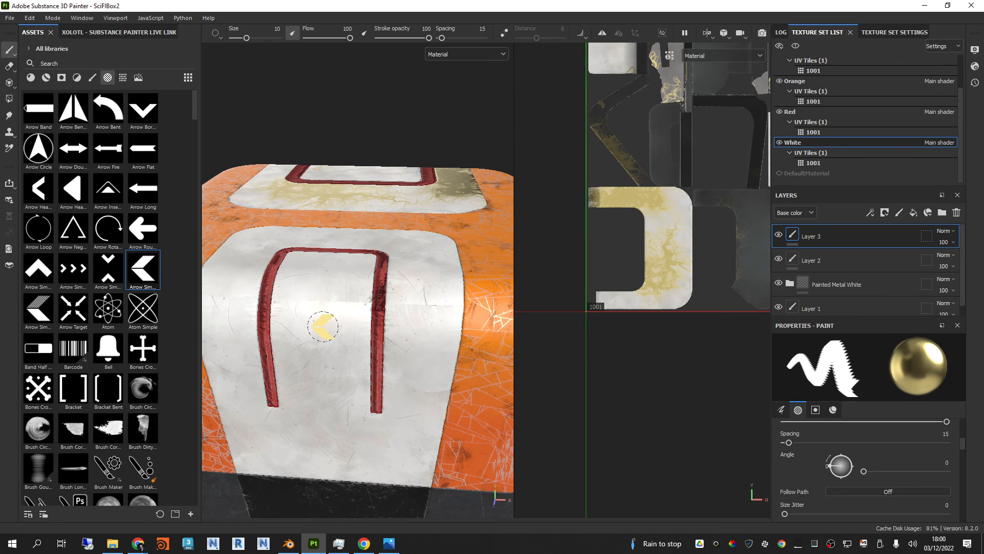
Step: Enlarge the split-arrow brush to size 19.06 and give it the red Plastic Grid Small material
mouse_move(323, 308)
right_mouse_down("ctrl")
mouse_move(305, 308)
mouse_move(350, 309)
right_mouse_up("ctrl")
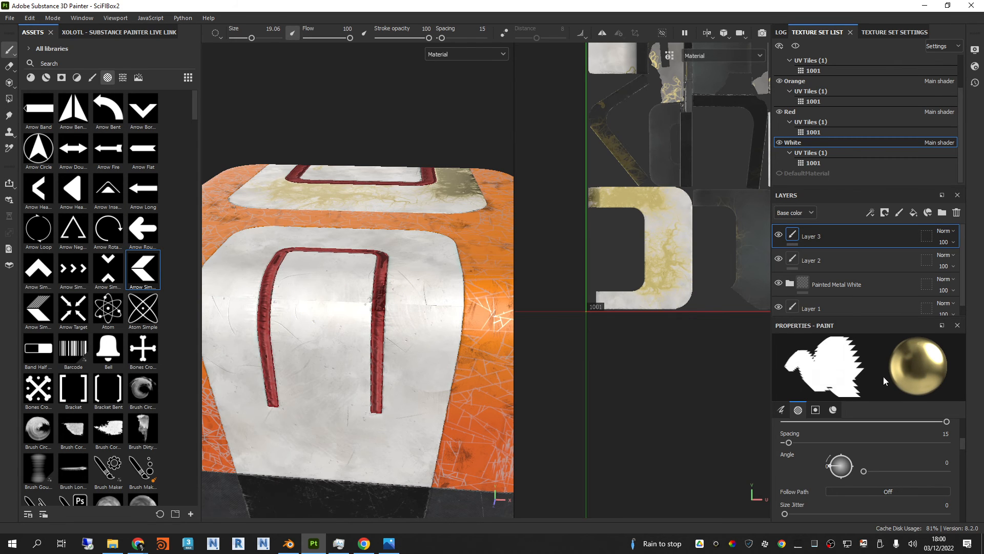
left_click(32, 78)
scroll(115, 263, "down", 10)
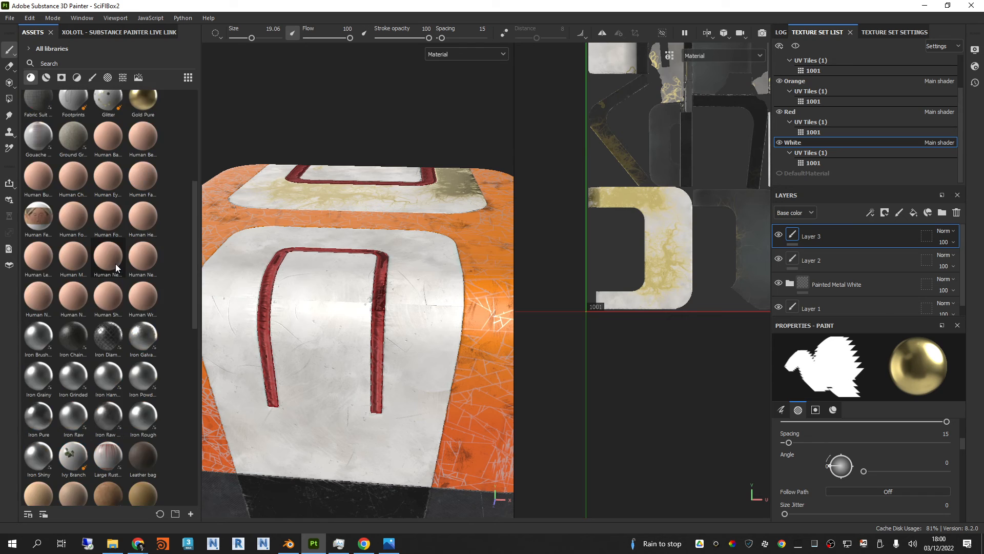
left_click(107, 287)
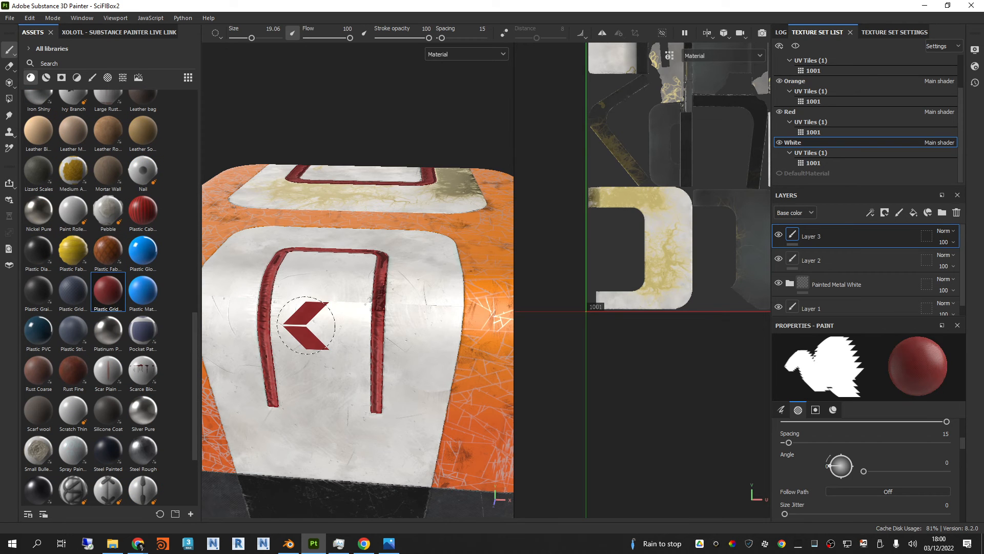
Step: Stamp a red split arrow beside the red stripe on the white side panel, with brush size 22.38, flow 91 and angle 278
scroll(329, 297, "up", 2)
mouse_move(363, 309)
left_mouse_down("alt")
mouse_move(386, 321)
mouse_move(266, 277)
mouse_move(352, 286)
mouse_move(343, 332)
mouse_move(362, 261)
left_mouse_up("alt")
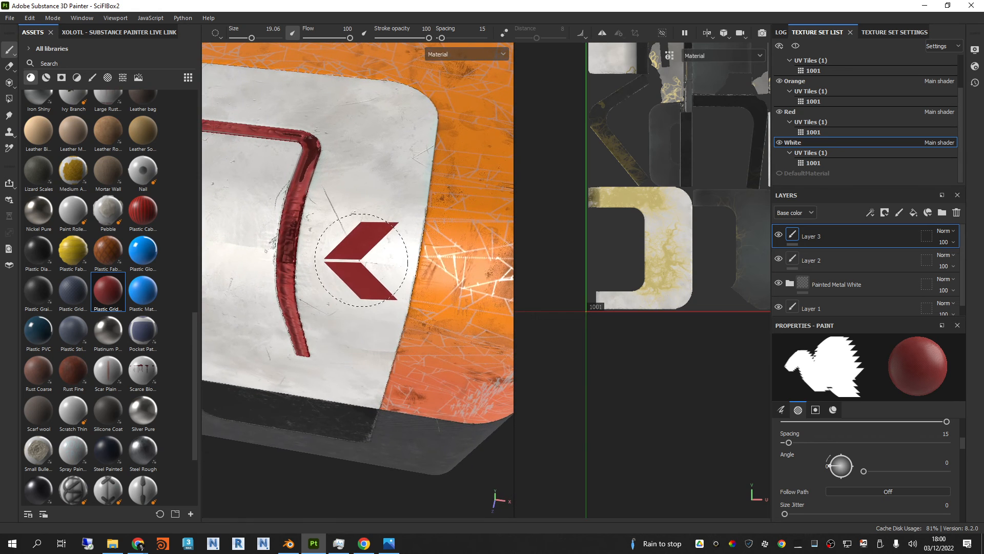
right_click_drag(358, 257, 344, 257, "ctrl")
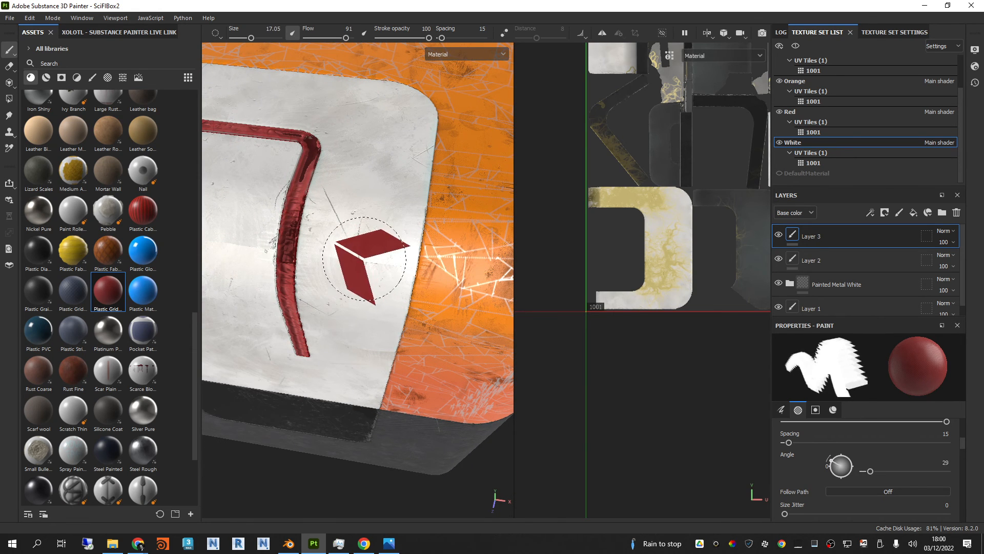
left_click_drag(364, 259, 364, 225, "ctrl")
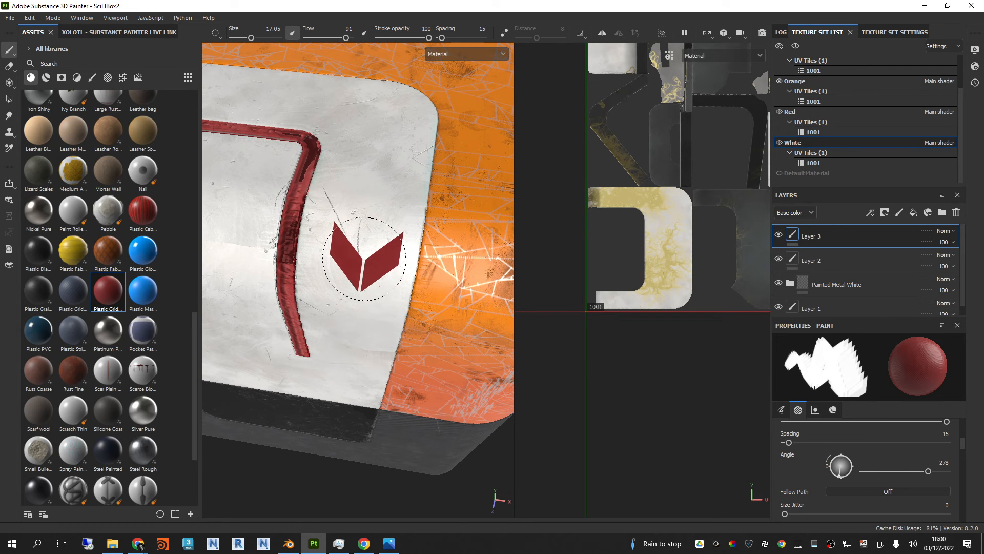
right_click_drag(353, 264, 377, 264, "ctrl")
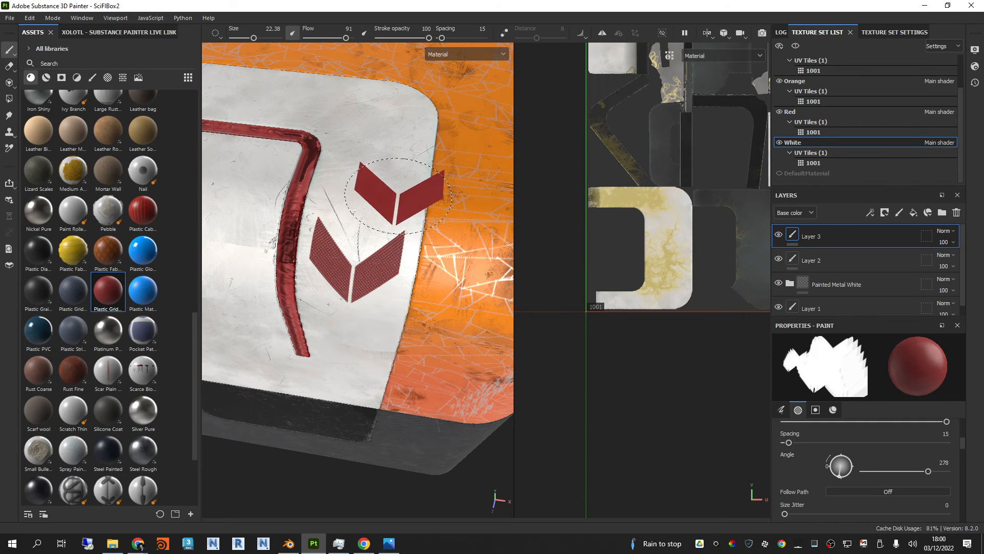
Step: Stamp a smaller split arrow below the first one on the white panel, with brush size 17.74 and angle 272
mouse_move(421, 309)
left_mouse_down("alt")
mouse_move(417, 292)
mouse_move(370, 247)
mouse_move(349, 169)
mouse_move(454, 184)
mouse_move(476, 343)
mouse_move(558, 281)
mouse_move(494, 125)
mouse_move(499, 160)
mouse_move(374, 238)
left_mouse_up("alt")
scroll(408, 259, "up", 4)
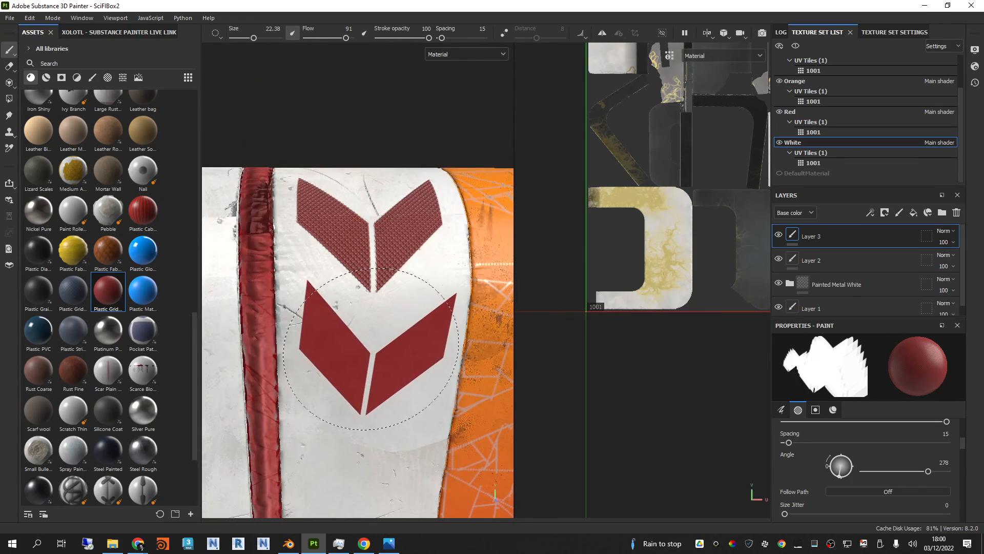
left_click_drag(371, 350, 371, 286, "alt")
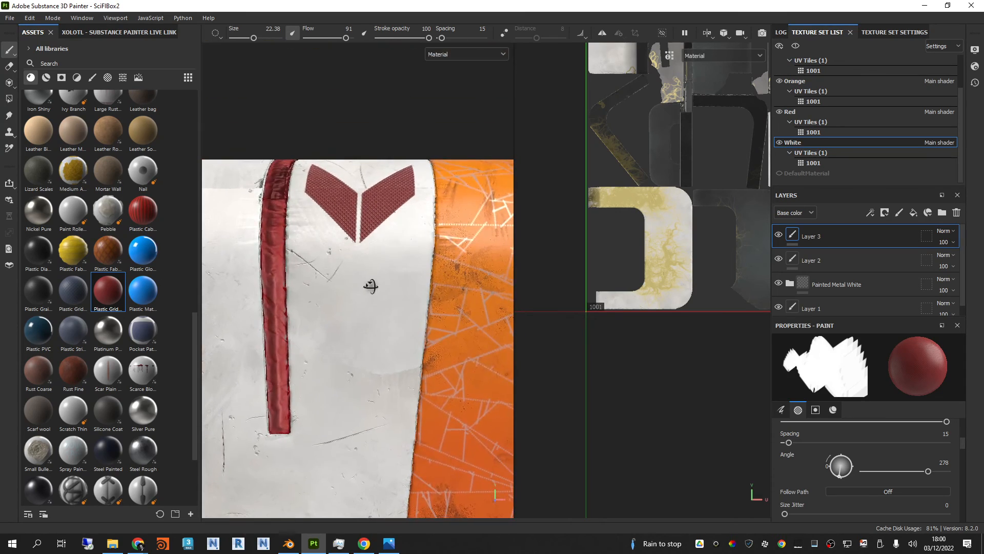
scroll(354, 331, "down", 2)
scroll(359, 342, "up", 2)
left_click_drag(355, 350, 356, 338, "alt")
right_click_drag(361, 333, 348, 332, "ctrl")
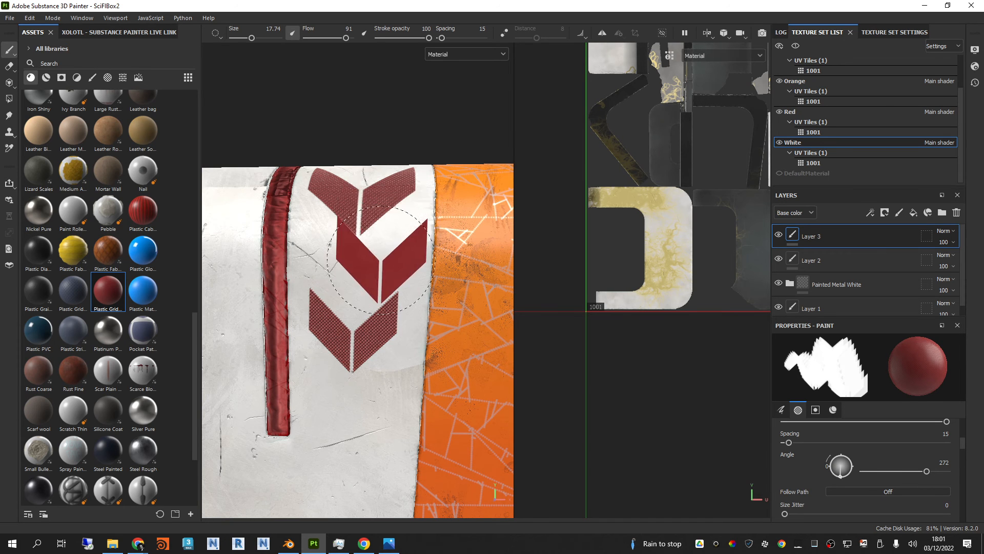
Step: Hide and show Layer 3 to compare the white panel with and without the arrow decals
left_click_drag(354, 328, 328, 287, "alt")
left_click(780, 235)
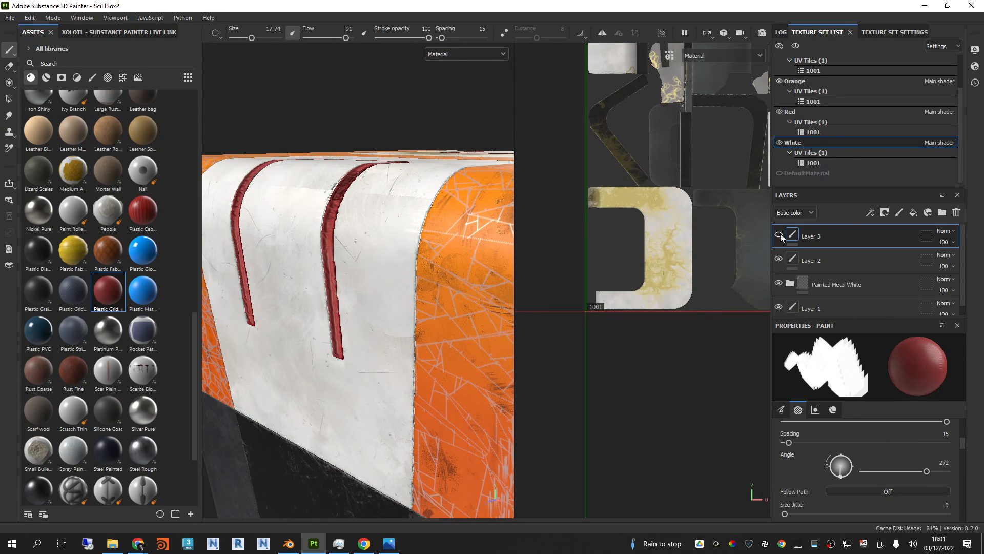
left_click(780, 233)
Step: Try the Divide and Linear dodge (Add) blend modes on Layer 3's base color
left_click(941, 231)
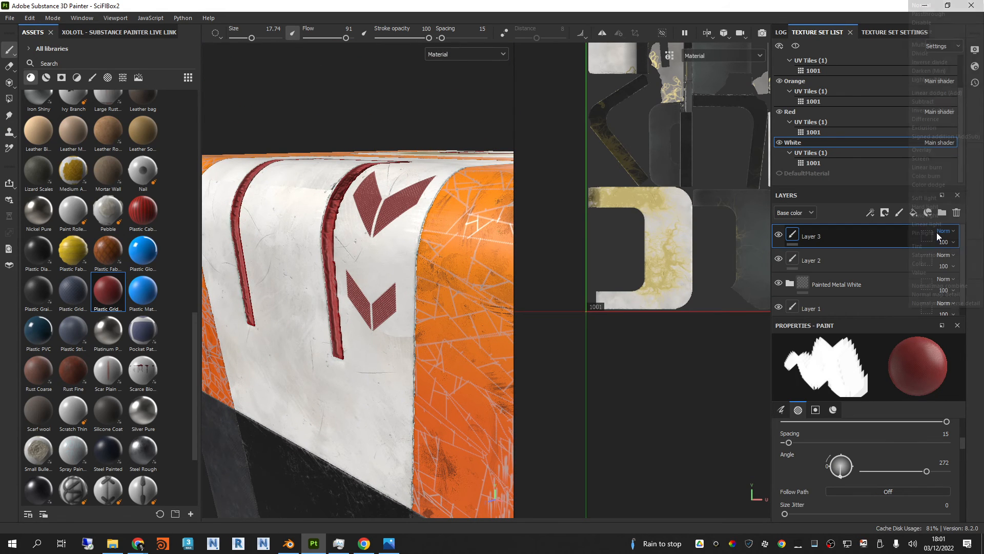
left_click(937, 52)
scroll(866, 272, "down", 1)
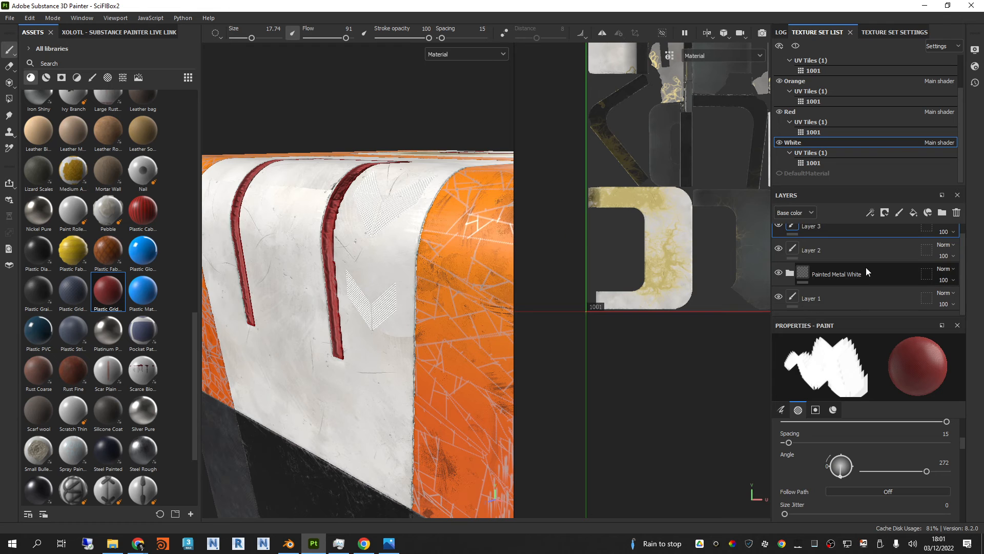
scroll(892, 272, "up", 1)
left_click(943, 231)
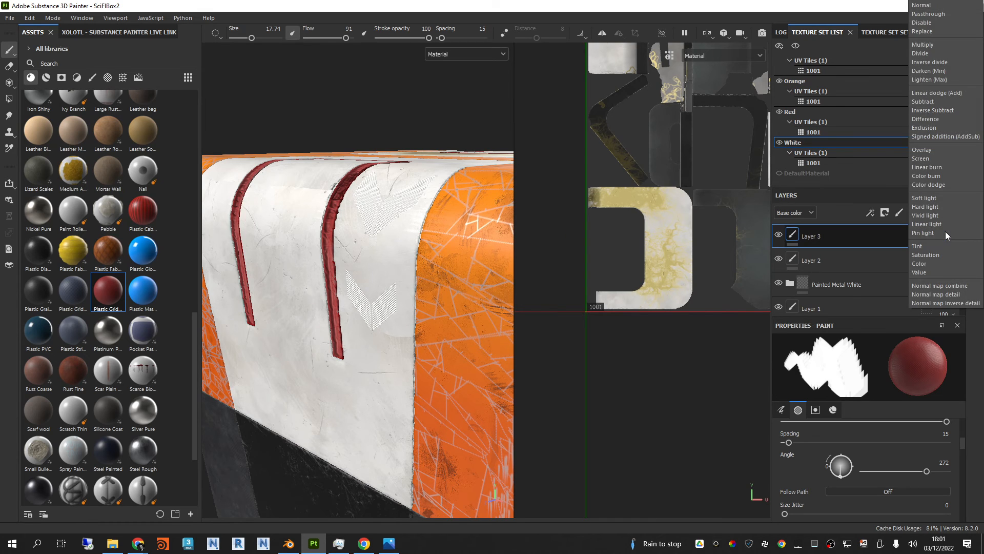
left_click(945, 232)
left_click(945, 231)
left_click(940, 96)
scroll(946, 233, "down", 5)
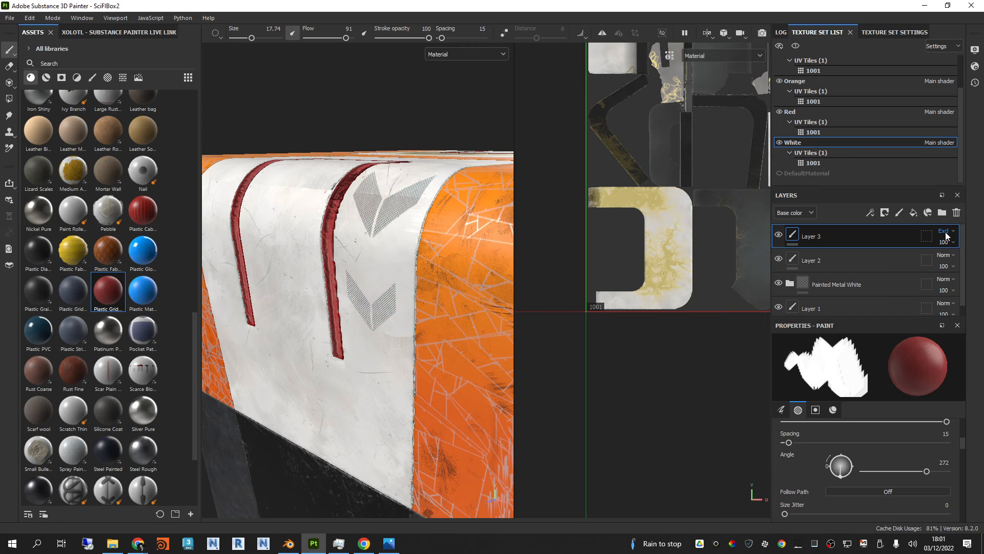
Step: Cycle through the remaining light, color and normal map blend modes for Layer 3 and settle on Hard light
scroll(946, 233, "down", 6)
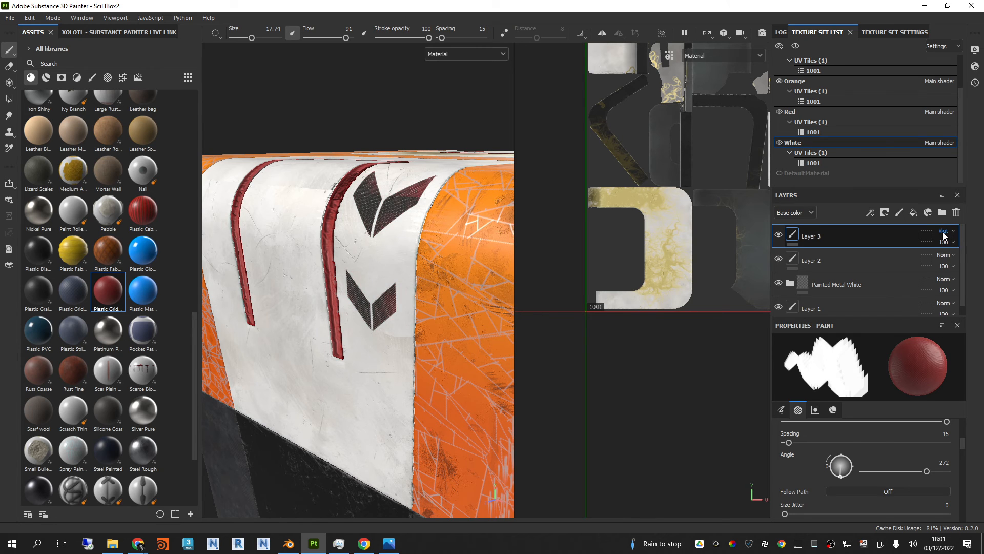
scroll(945, 236, "down", 3)
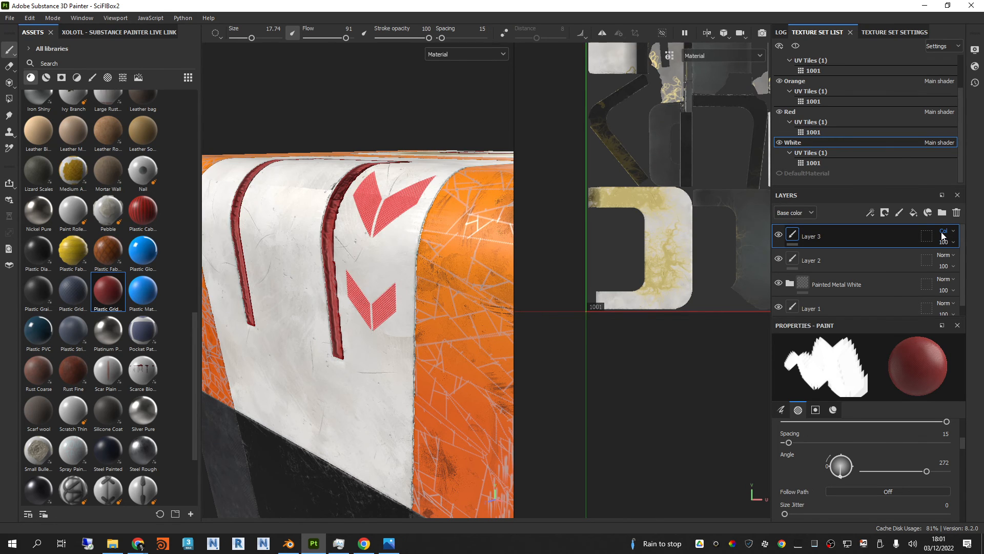
scroll(942, 236, "down", 4)
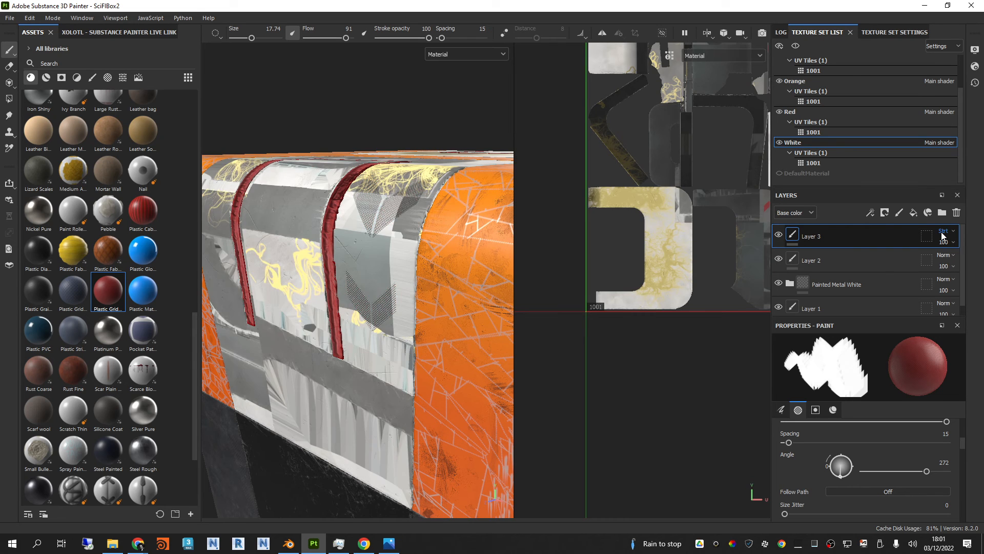
scroll(942, 237, "down", 1)
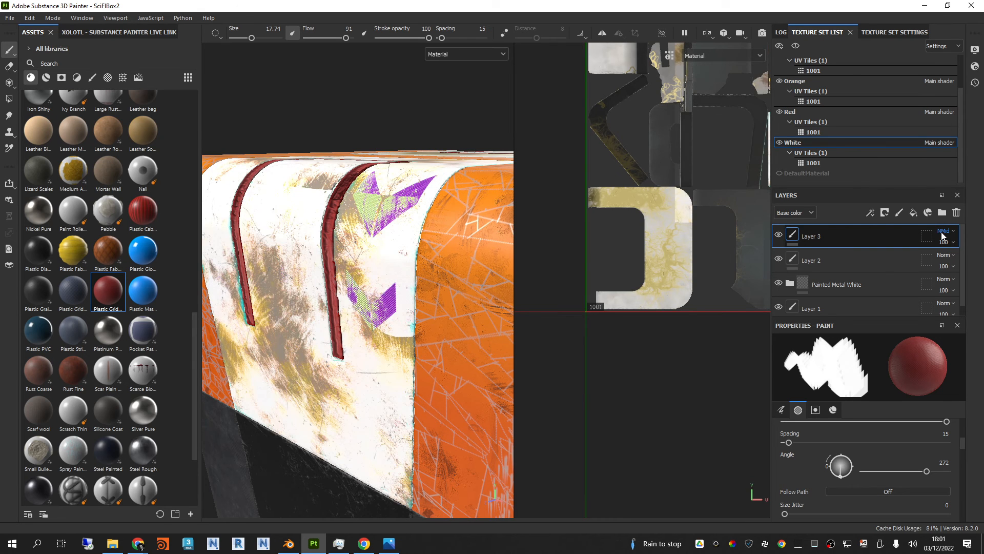
scroll(942, 236, "down", 6)
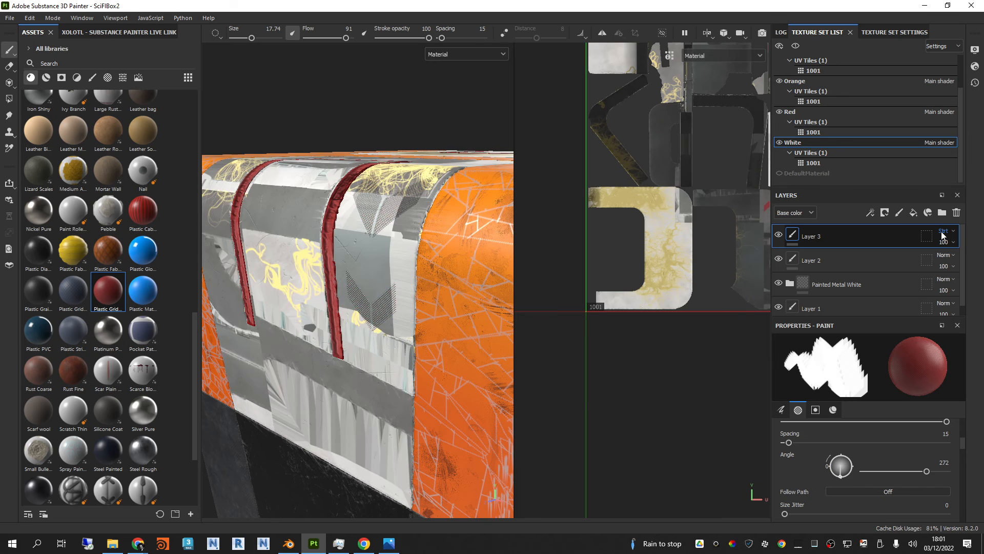
scroll(942, 237, "down", 4)
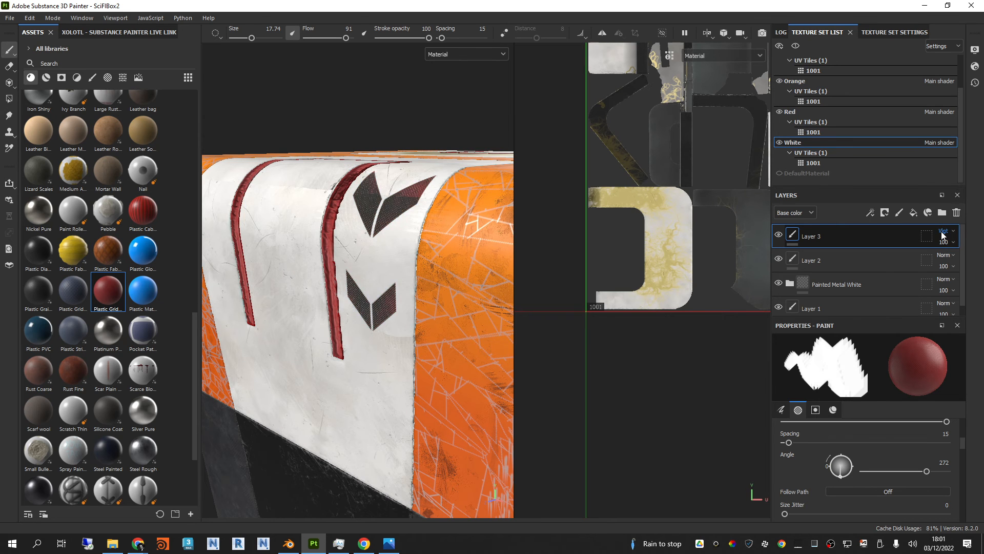
scroll(449, 286, "up", 6)
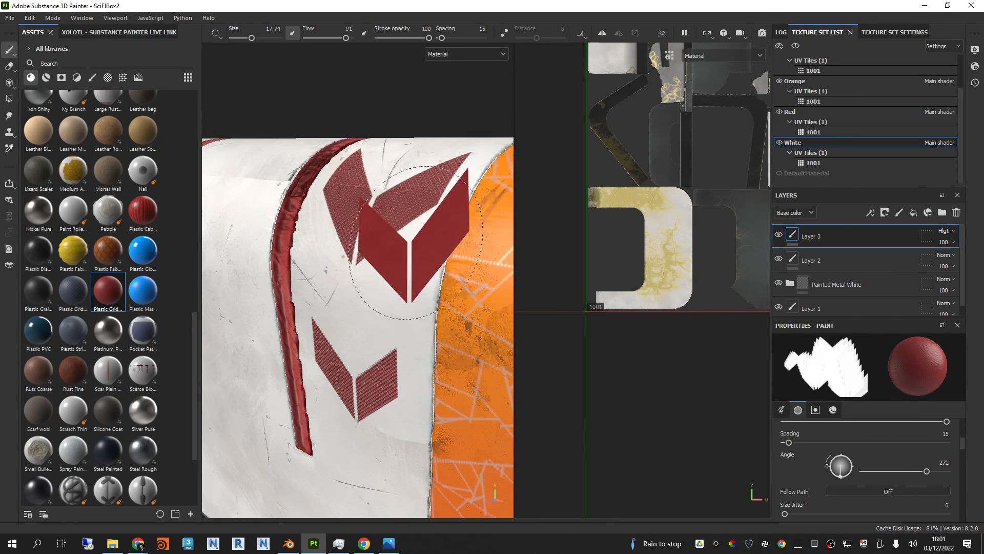
Step: Inspect the arrow decals up close and review the brush, alpha and material properties
scroll(890, 475, "up", 5)
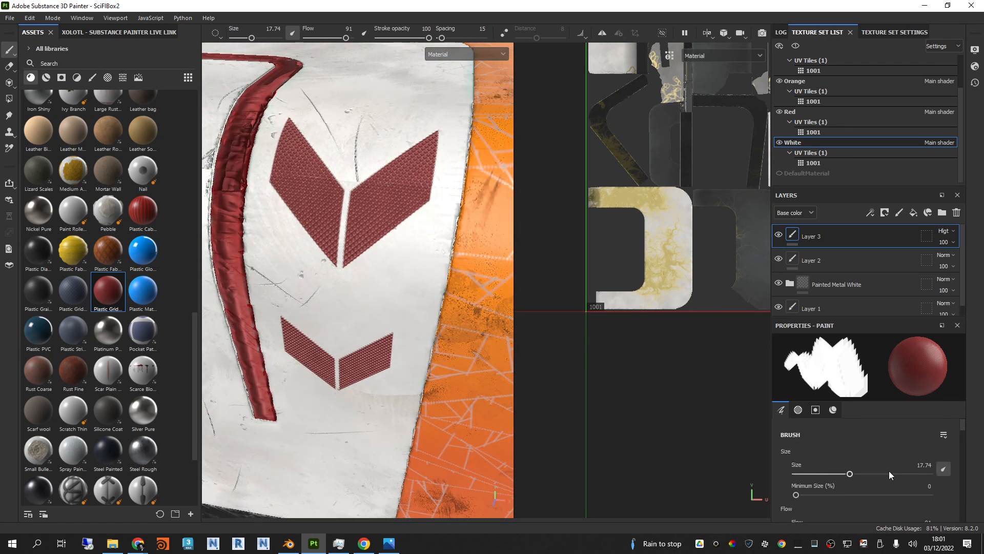
scroll(889, 471, "down", 4)
scroll(881, 444, "down", 8)
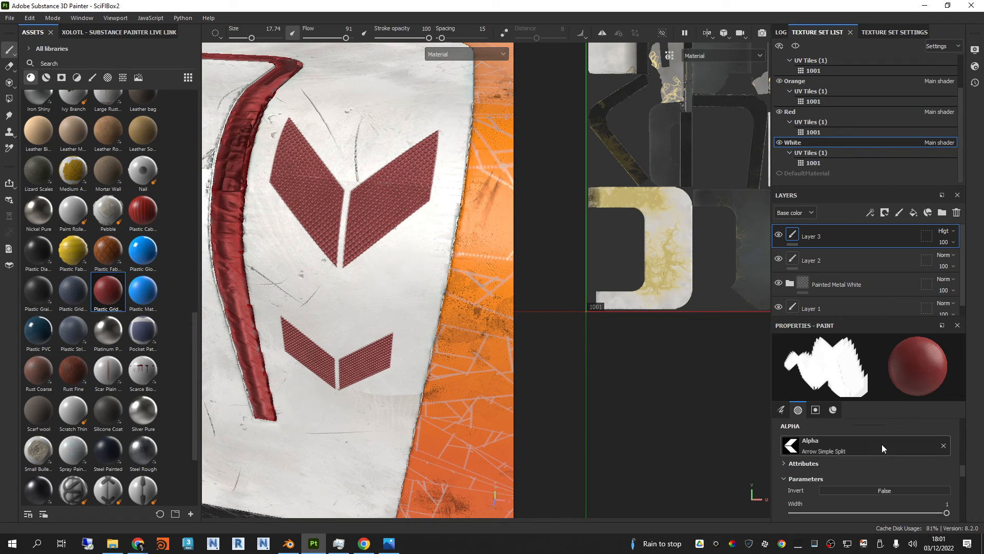
scroll(884, 464, "up", 1)
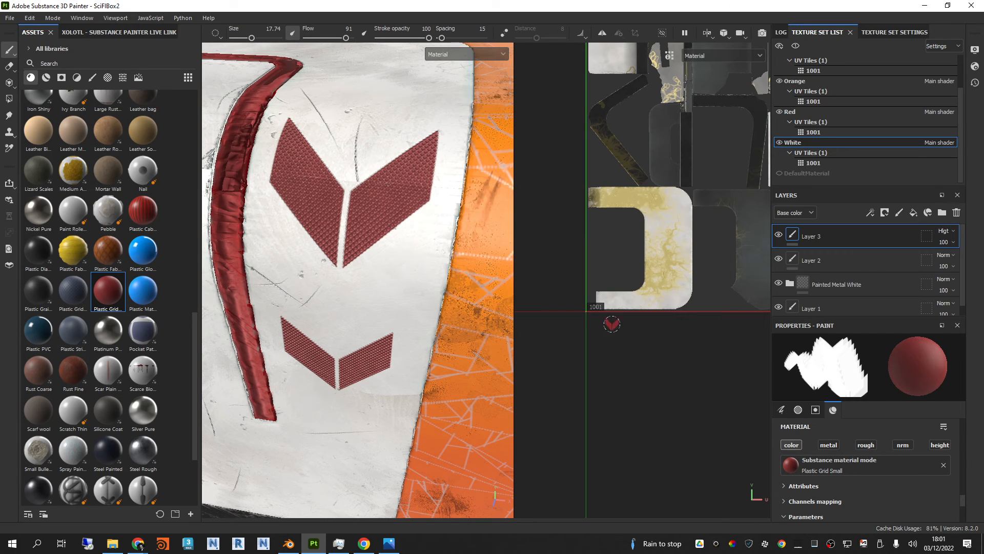
scroll(373, 248, "down", 3)
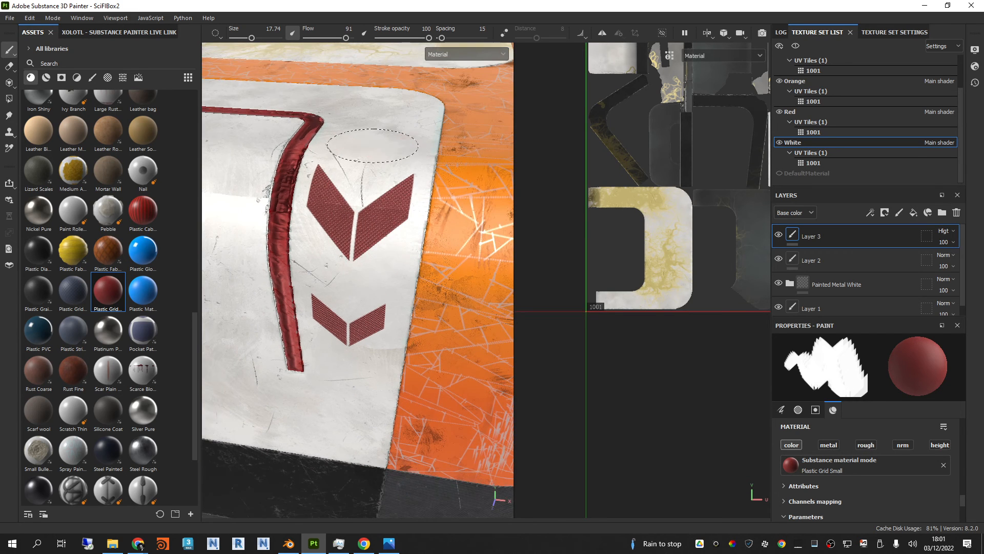
Step: Stamp another red split arrow above the existing pair and one between the two red stripes, undoing the stray stamp
mouse_move(373, 145)
left_mouse_down("alt")
mouse_move(411, 198)
mouse_move(439, 303)
mouse_move(492, 329)
mouse_move(412, 173)
mouse_move(461, 164)
mouse_move(466, 208)
mouse_move(430, 169)
mouse_move(445, 222)
mouse_move(369, 96)
mouse_move(391, 222)
mouse_move(307, 164)
mouse_move(306, 302)
mouse_move(318, 310)
left_mouse_up("alt")
key("ctrl+z")
mouse_move(397, 264)
left_mouse_down("alt")
mouse_move(352, 230)
mouse_move(357, 225)
left_mouse_up("alt")
left_click(325, 207)
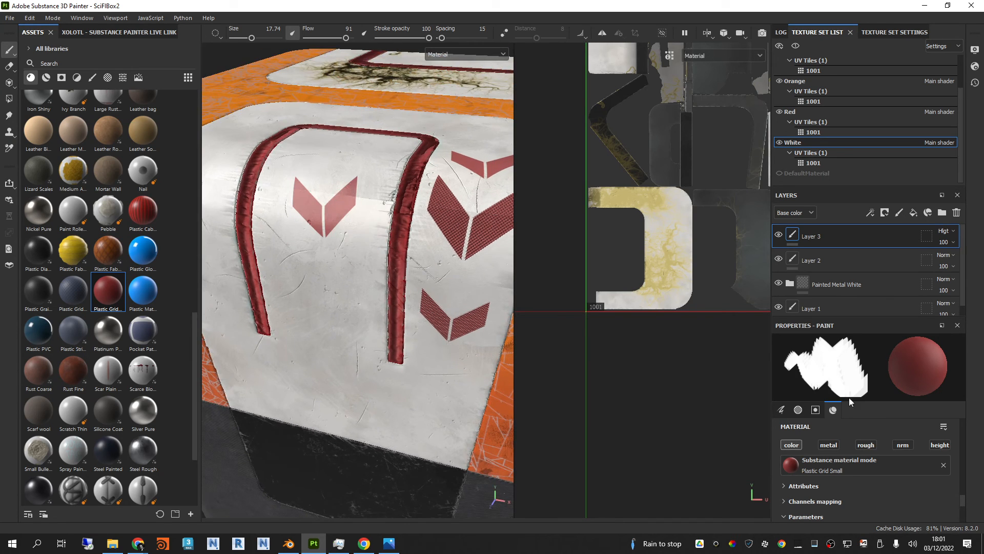
Step: Reset the paint brush to the Basic Hard preset
left_click(93, 77)
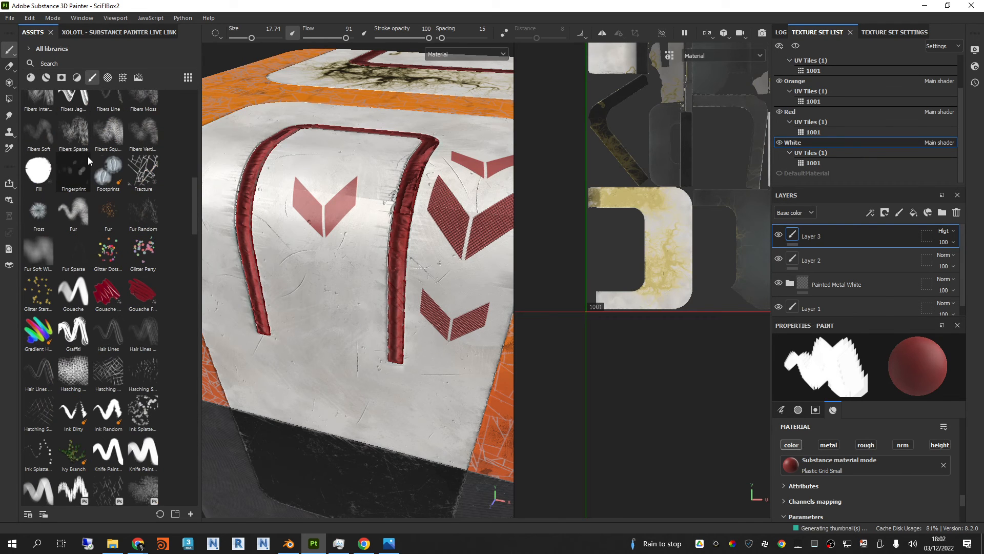
scroll(97, 174, "up", 3)
scroll(105, 190, "up", 10)
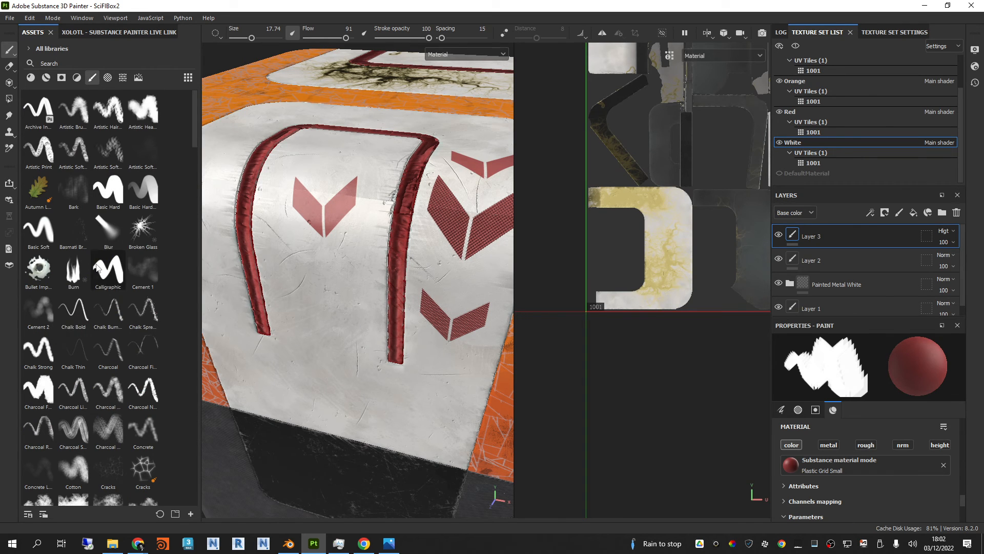
left_click(106, 193)
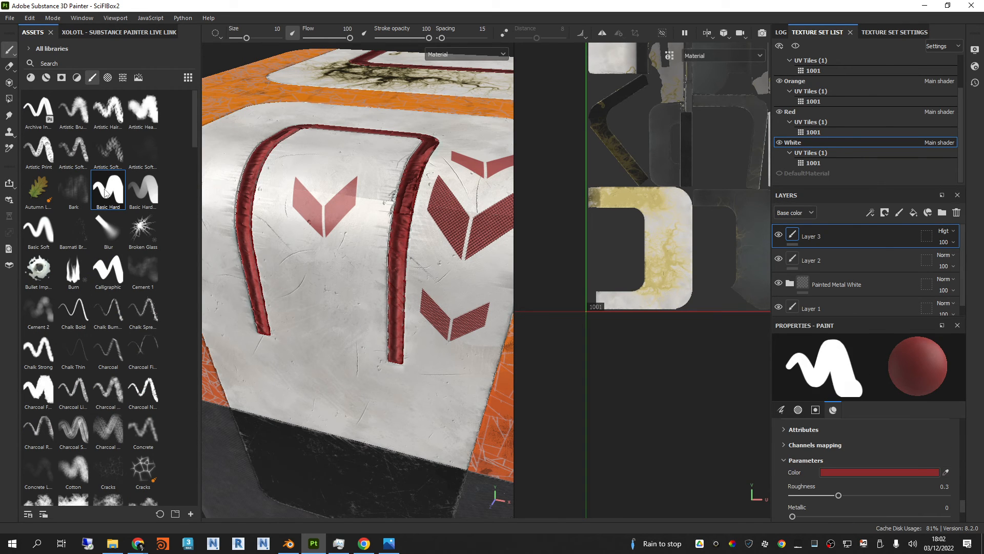
Step: Look through the alpha library, from the arrow alphas past the Kyle brushes to the sign alphas
left_click(123, 78)
left_click(108, 77)
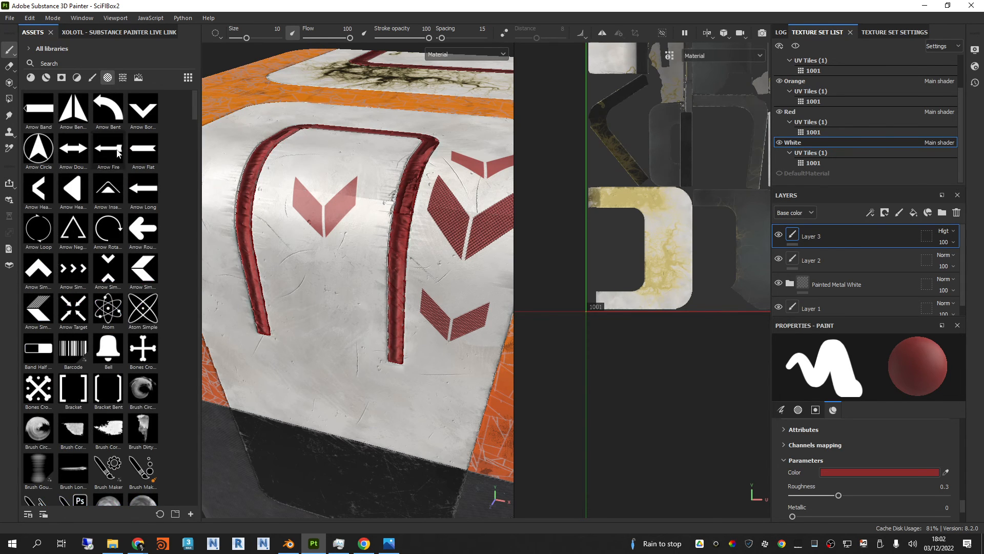
scroll(117, 152, "down", 20)
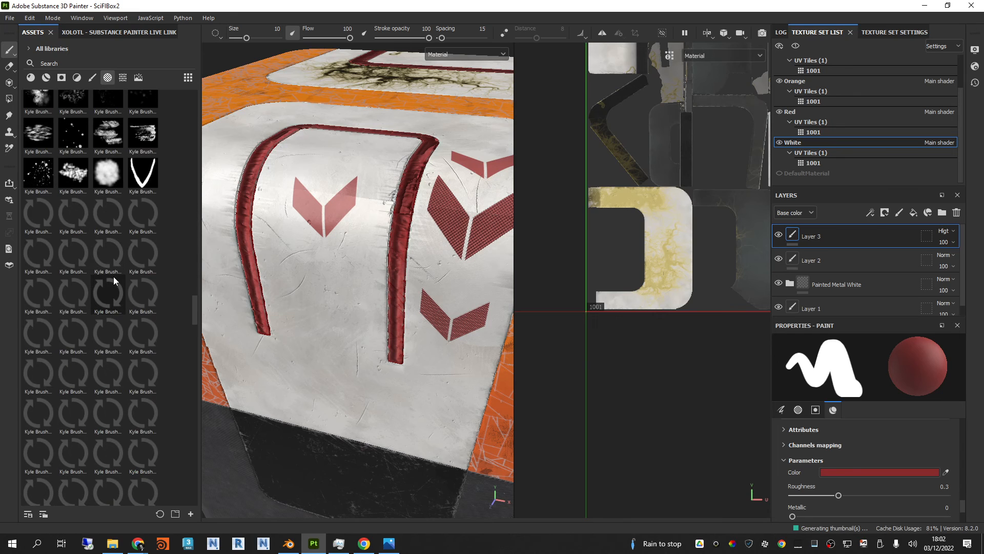
scroll(115, 272, "up", 3)
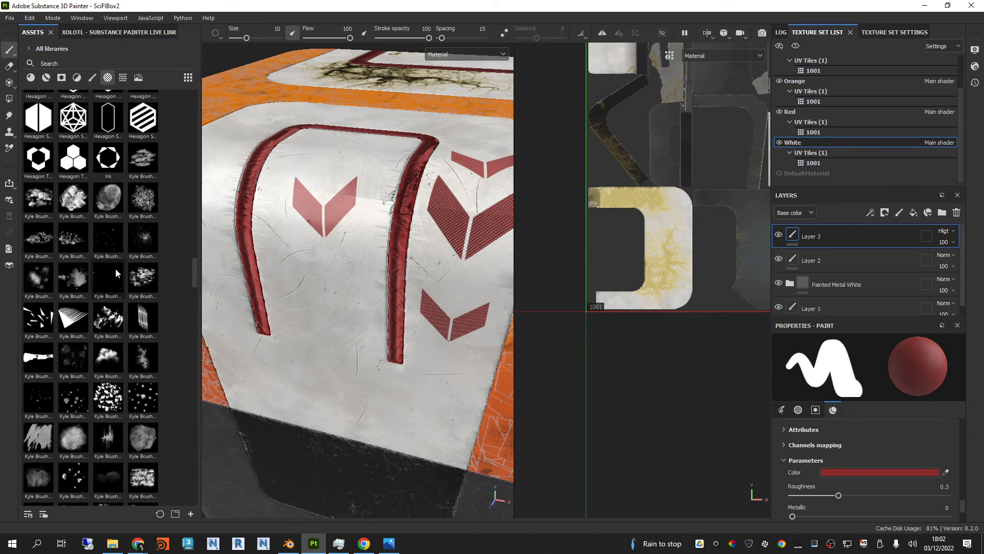
scroll(116, 268, "down", 10)
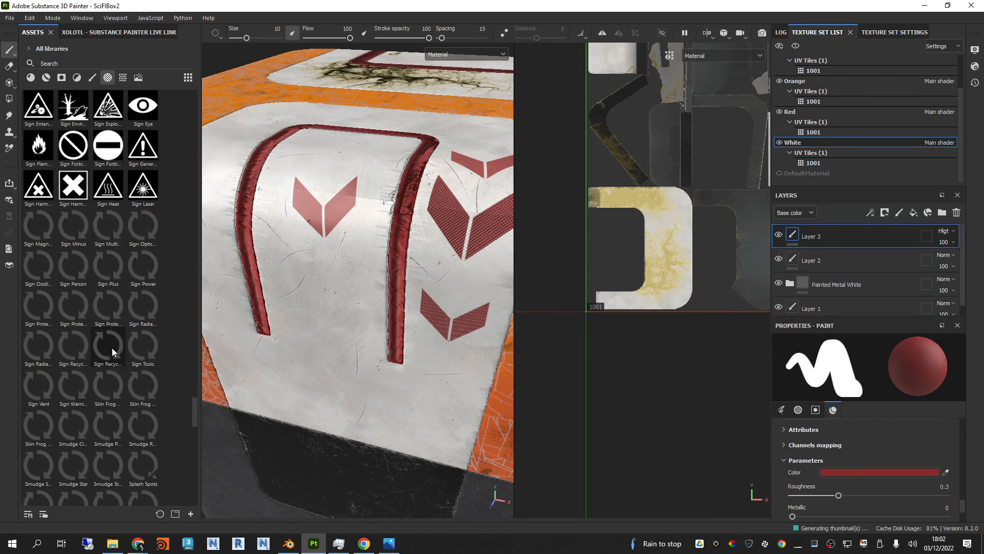
scroll(113, 347, "up", 3)
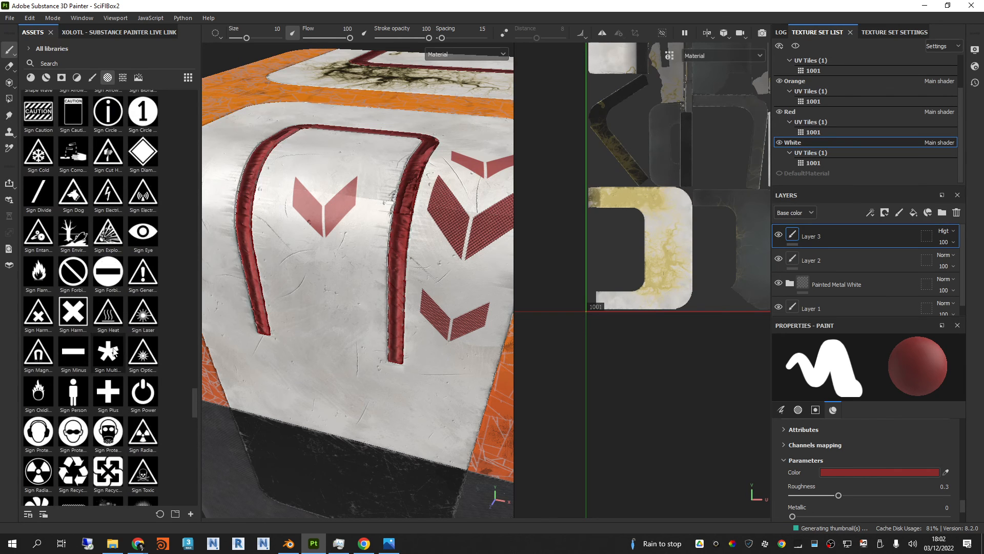
mouse_move(313, 258)
left_mouse_down("alt")
mouse_move(337, 242)
mouse_move(367, 241)
mouse_move(394, 259)
mouse_move(416, 313)
mouse_move(397, 282)
left_mouse_up("alt")
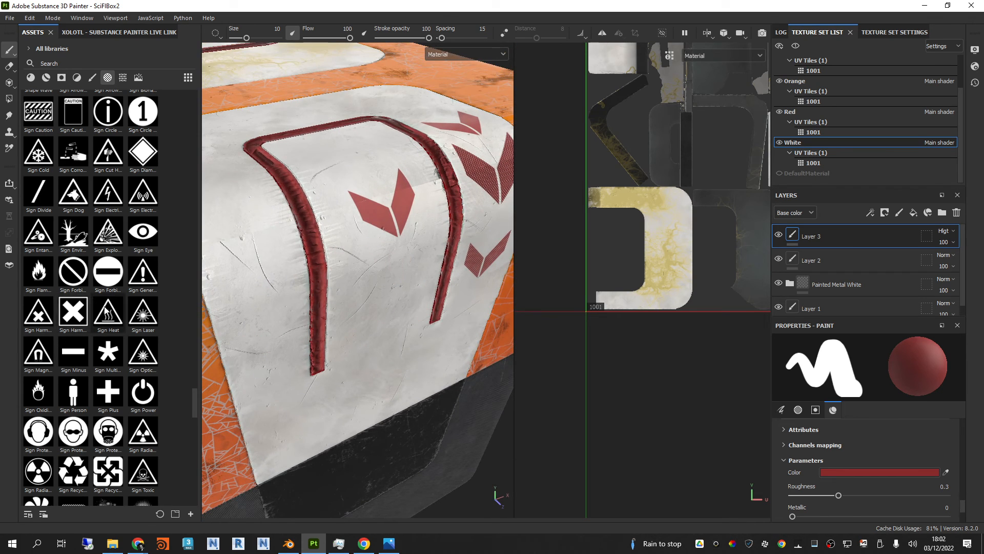
scroll(105, 309, "down", 5)
Step: Browse the texture library for the handle normal maps and select handle_12
left_click(123, 77)
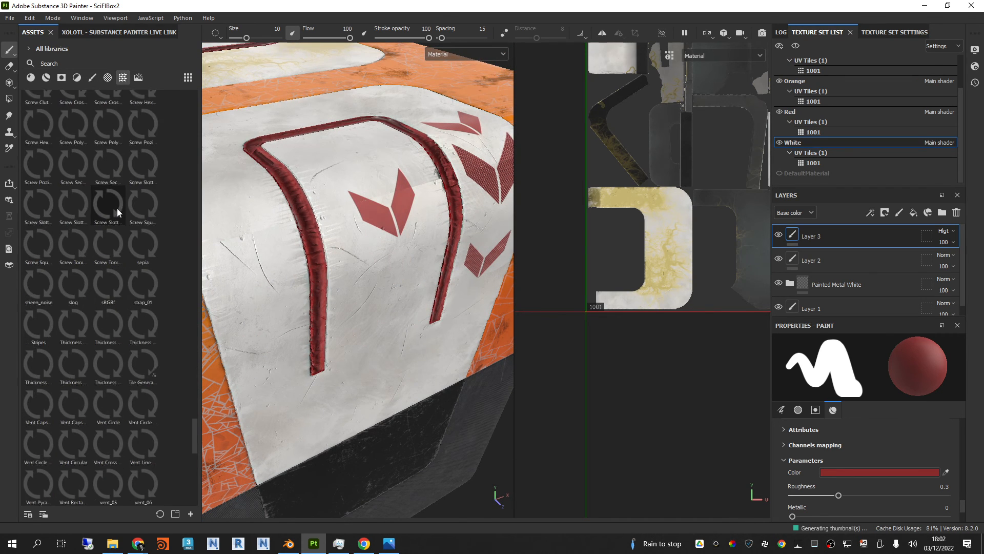
scroll(145, 114, "up", 10)
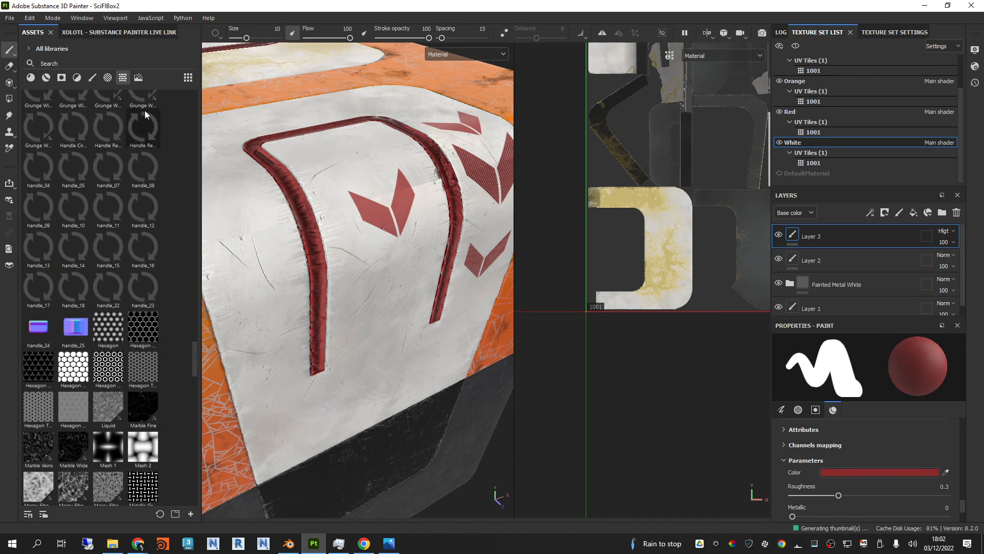
left_click(38, 330)
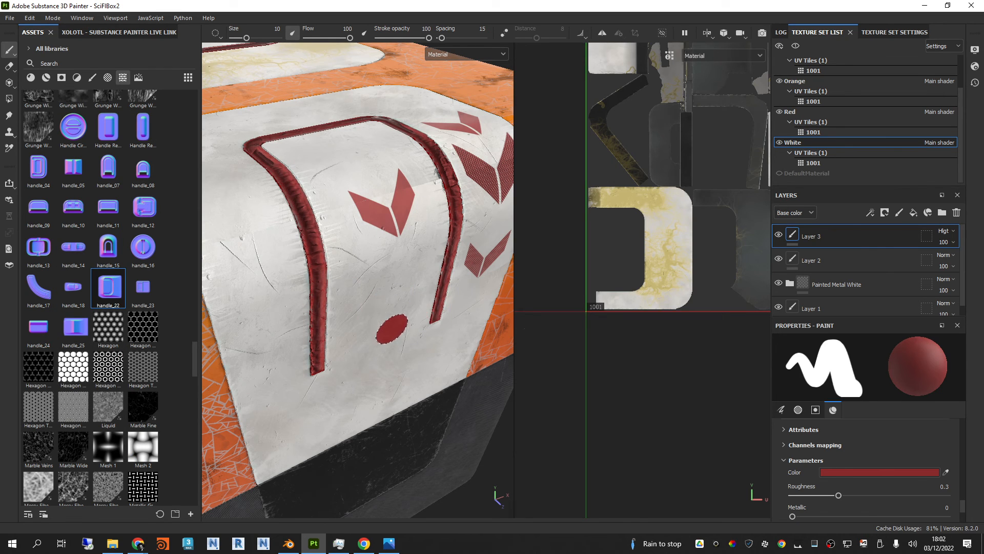
left_click(133, 197)
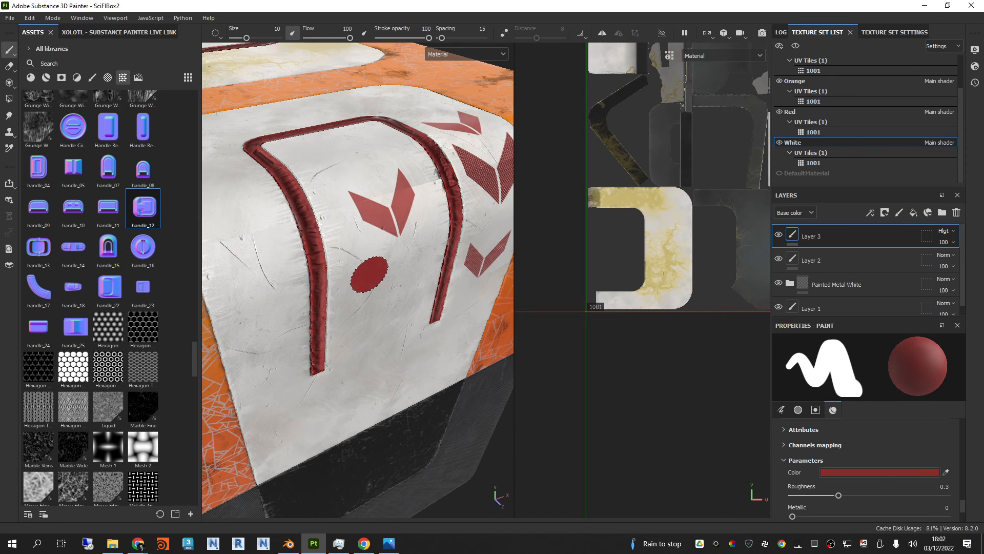
Step: Enable the normal channel in the paint material and stamp a red dot between the two red stripes
scroll(862, 446, "up", 3)
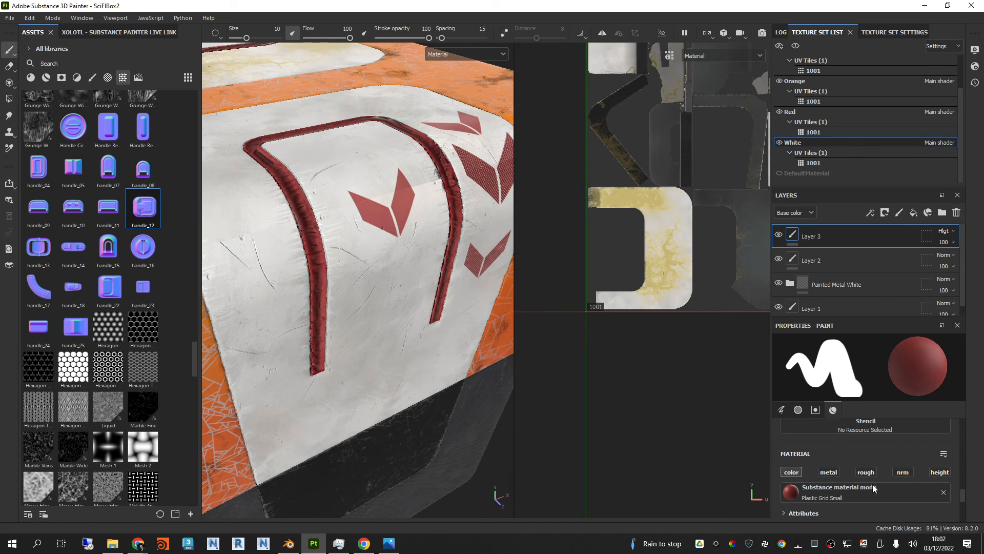
left_click(903, 472)
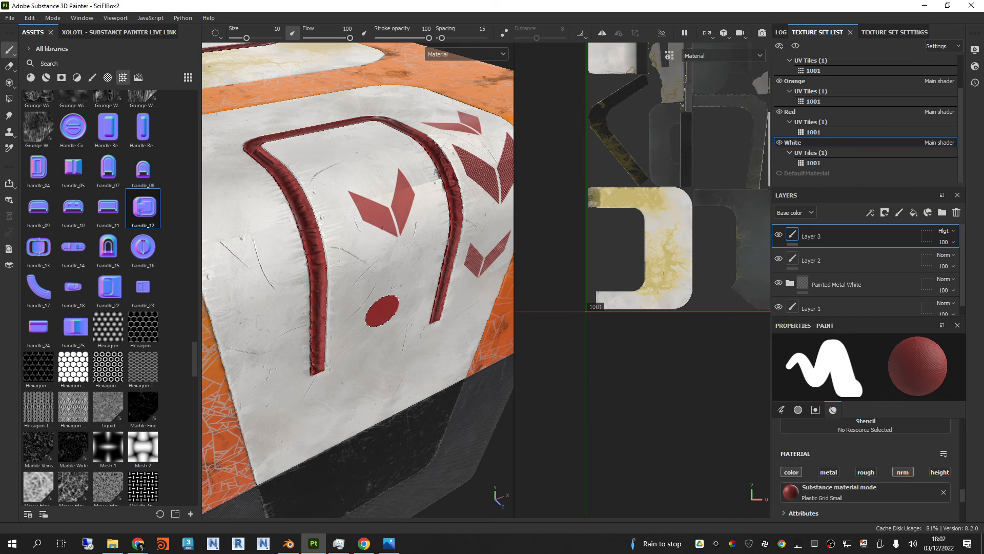
left_click(403, 351)
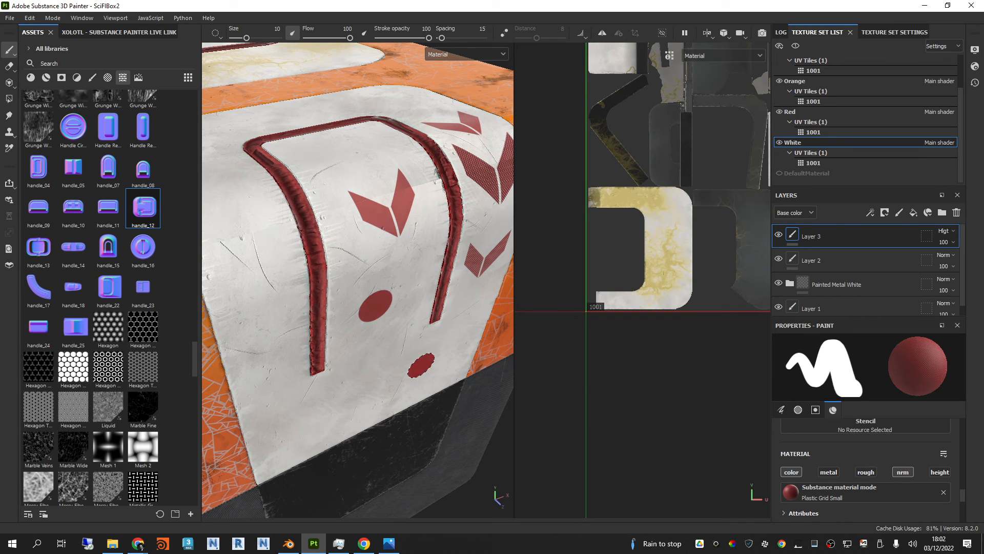
left_click_drag(403, 351, 433, 313, "alt")
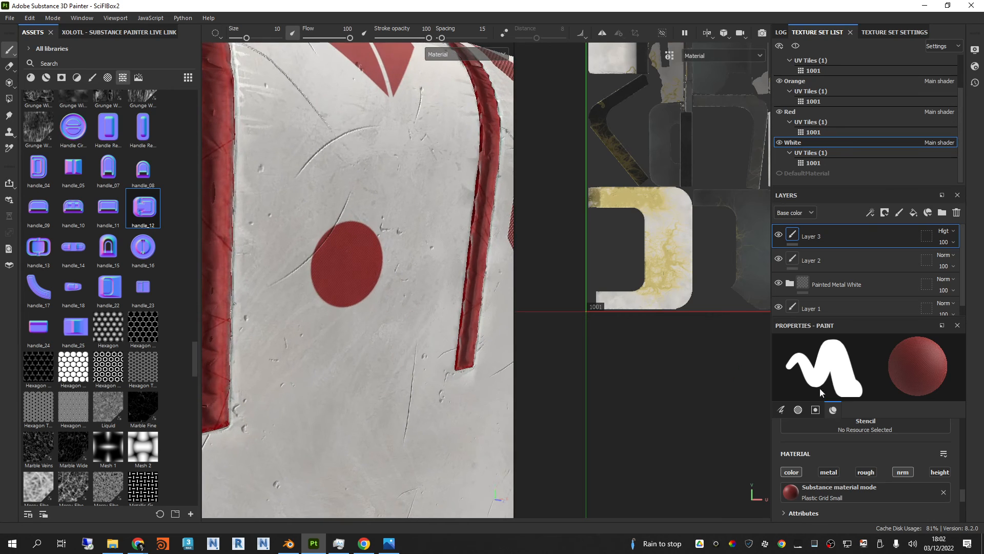
Step: Search the texture library for the circle bump and circle button normal maps
scroll(143, 217, "up", 20)
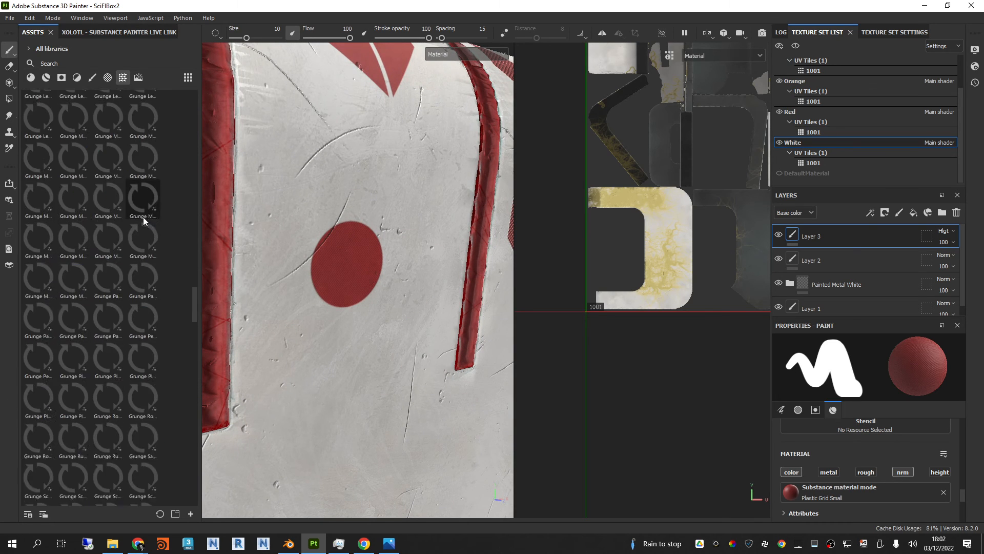
scroll(137, 211, "down", 3)
scroll(399, 227, "down", 1)
scroll(399, 227, "down", 3)
Step: Examine where the arrow and dot decals sit on the White texture set's UV layout
left_click_drag(398, 226, 376, 260, "alt")
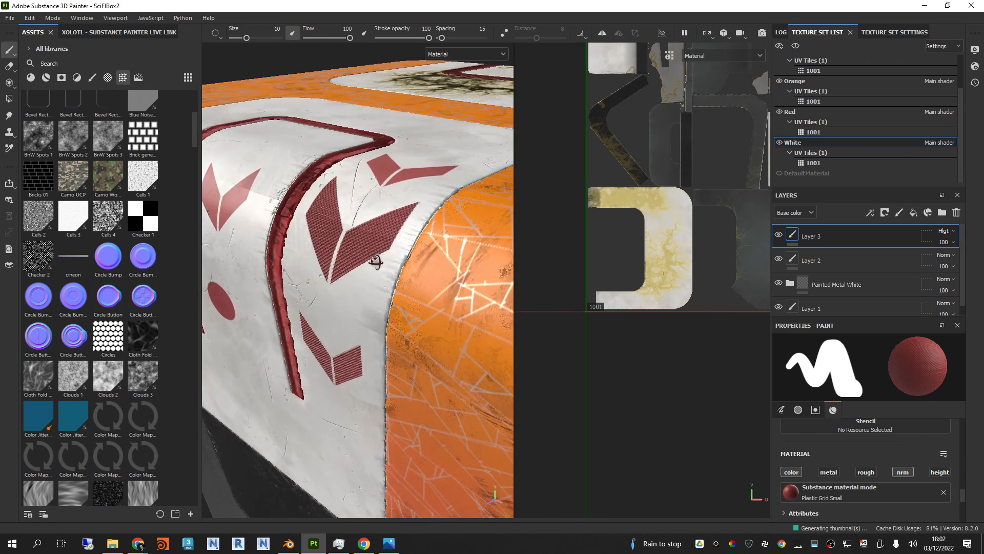
scroll(380, 192, "down", 4)
scroll(665, 217, "up", 2)
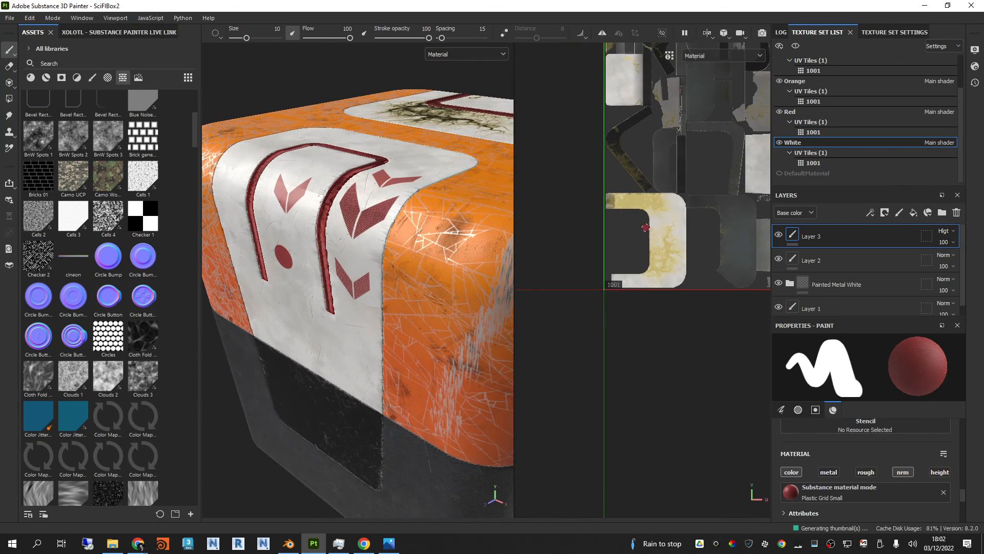
scroll(665, 216, "down", 5)
scroll(634, 317, "up", 5)
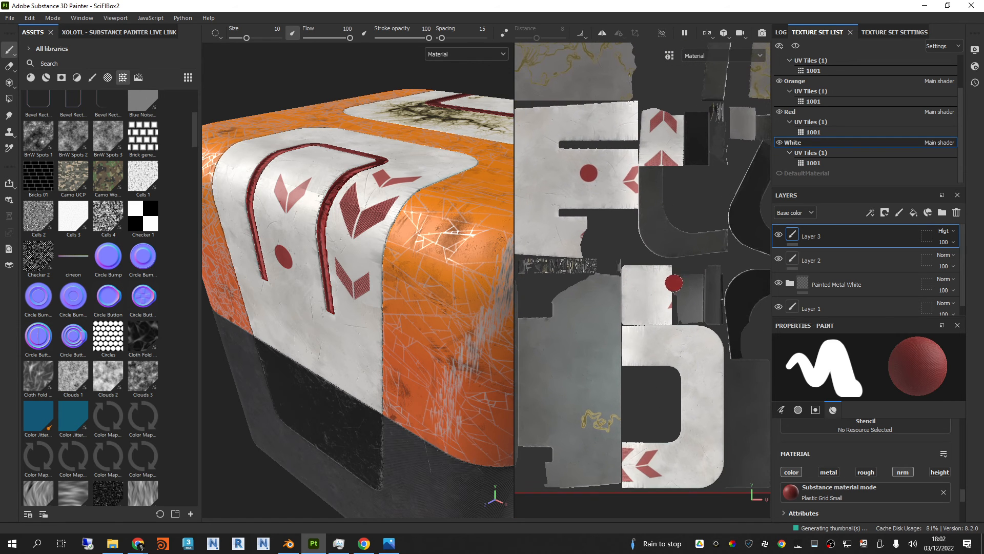
Step: Inspect the stripes, arrow decals and red dot up close and from different sides of the box
scroll(654, 265, "down", 1)
left_click_drag(328, 233, 371, 235, "alt")
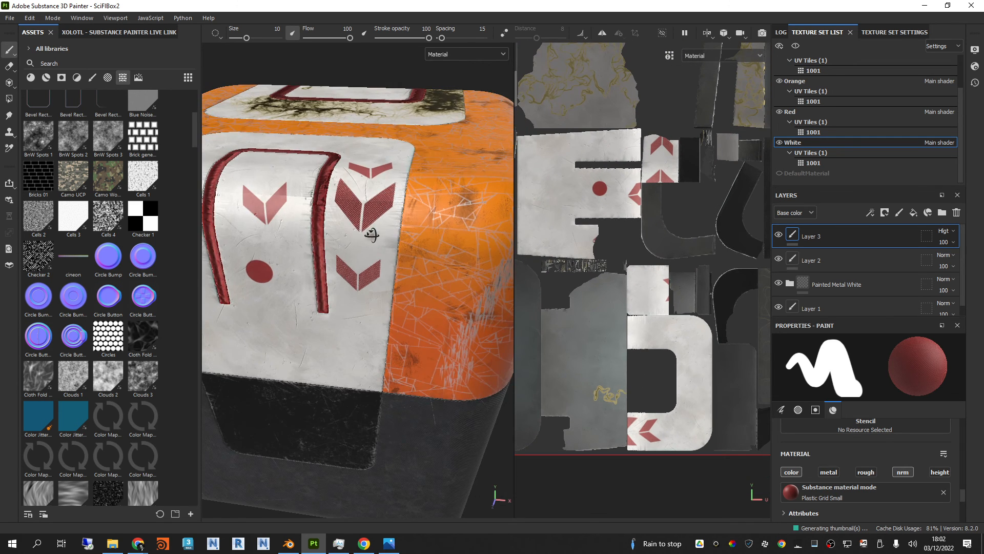
mouse_move(364, 238)
right_mouse_down("shift")
mouse_move(406, 239)
mouse_move(364, 238)
right_mouse_up("shift")
scroll(365, 238, "up", 1)
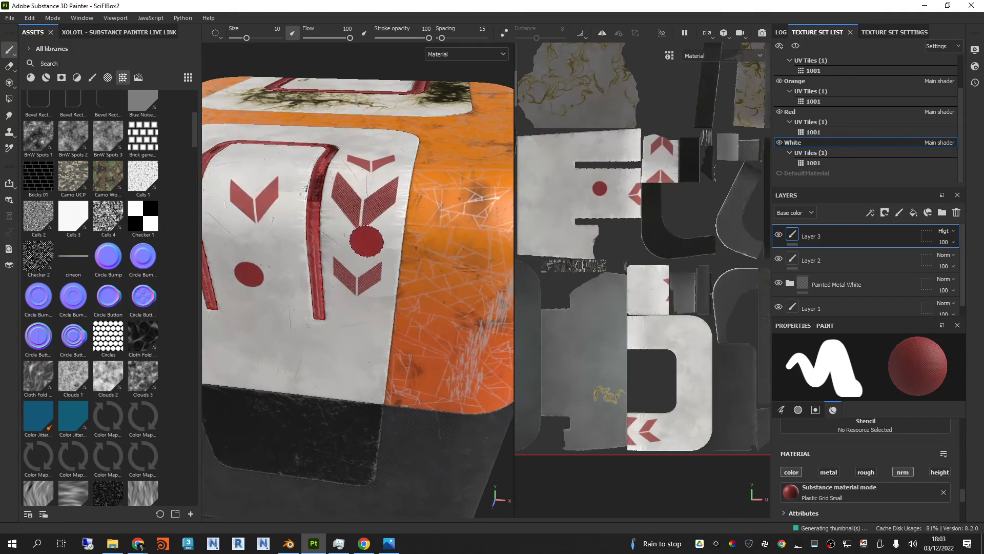
left_click_drag(364, 237, 433, 238, "alt")
middle_click_drag(433, 237, 519, 220, "alt")
left_click_drag(519, 220, 404, 208, "alt")
scroll(413, 226, "down", 3)
middle_click_drag(318, 191, 359, 230, "alt")
scroll(359, 231, "down", 3)
left_click_drag(359, 231, 374, 319, "alt")
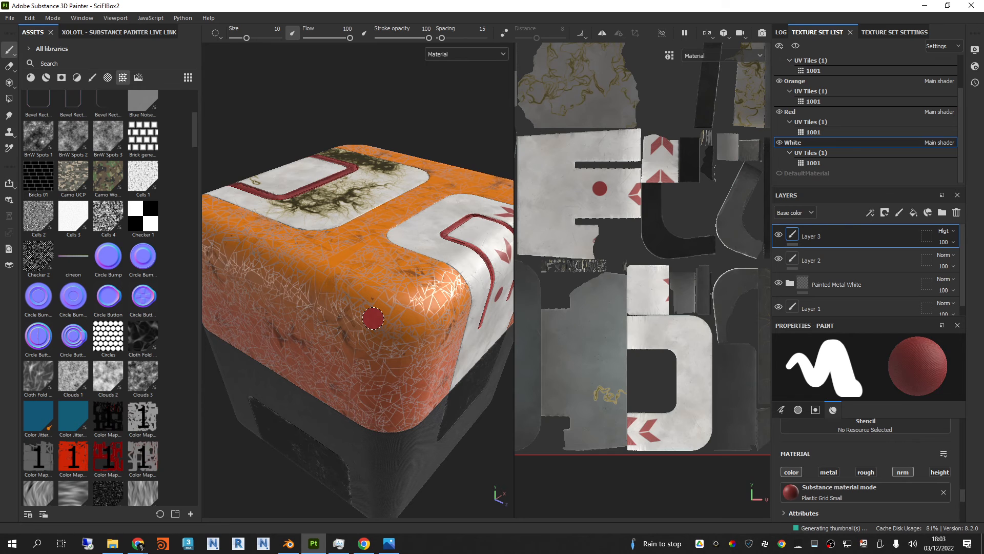
scroll(321, 259, "down", 3)
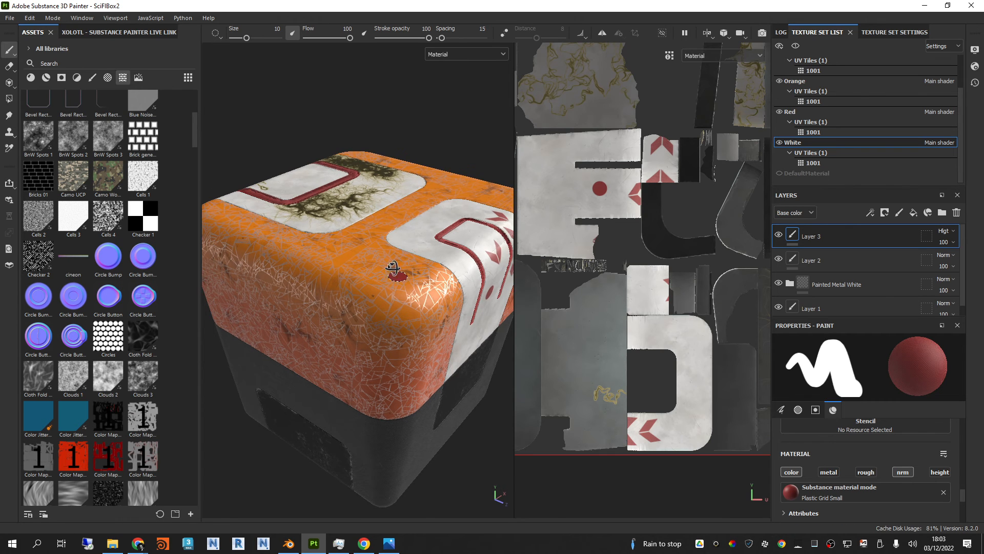
left_click_drag(397, 268, 313, 210, "alt")
scroll(394, 206, "up", 4)
left_click_drag(393, 206, 352, 211, "alt")
scroll(352, 211, "up", 4)
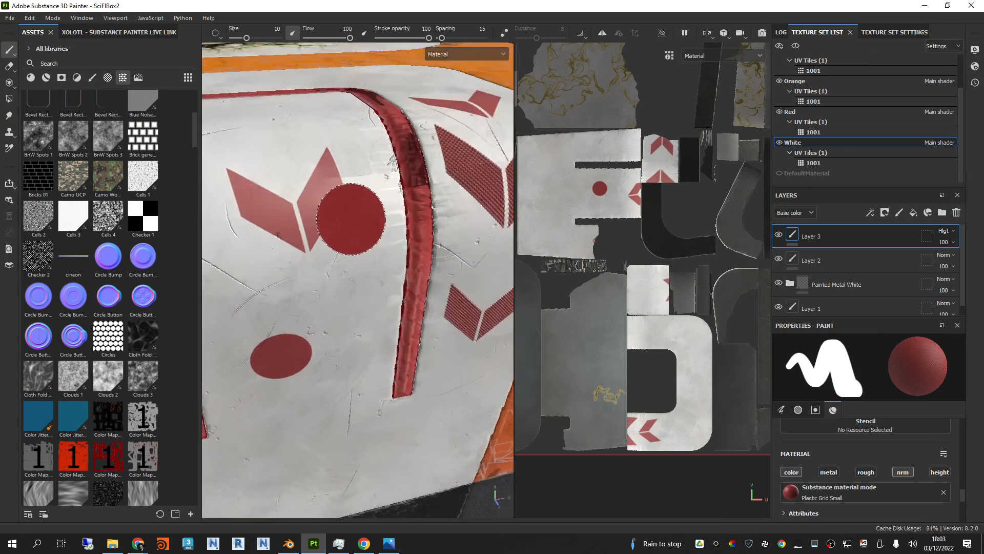
scroll(379, 251, "down", 5)
left_click_drag(382, 248, 435, 238, "alt")
scroll(394, 245, "down", 3)
middle_click_drag(435, 238, 448, 243, "alt")
left_click_drag(448, 243, 412, 218, "alt")
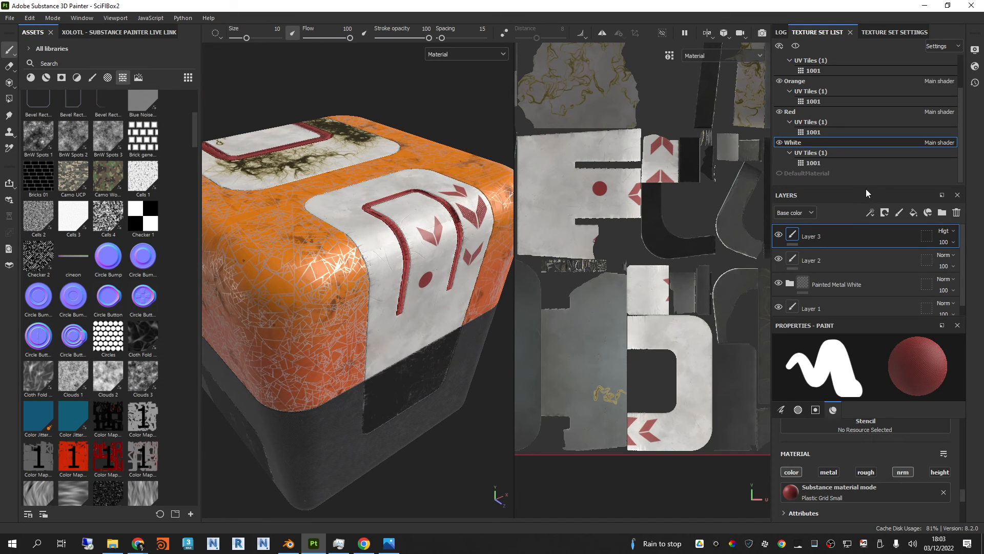
Step: Delete Layer 3 and Layer 2 from the White texture set and expand the Painted Metal White folder
left_click_drag(868, 185, 867, 179)
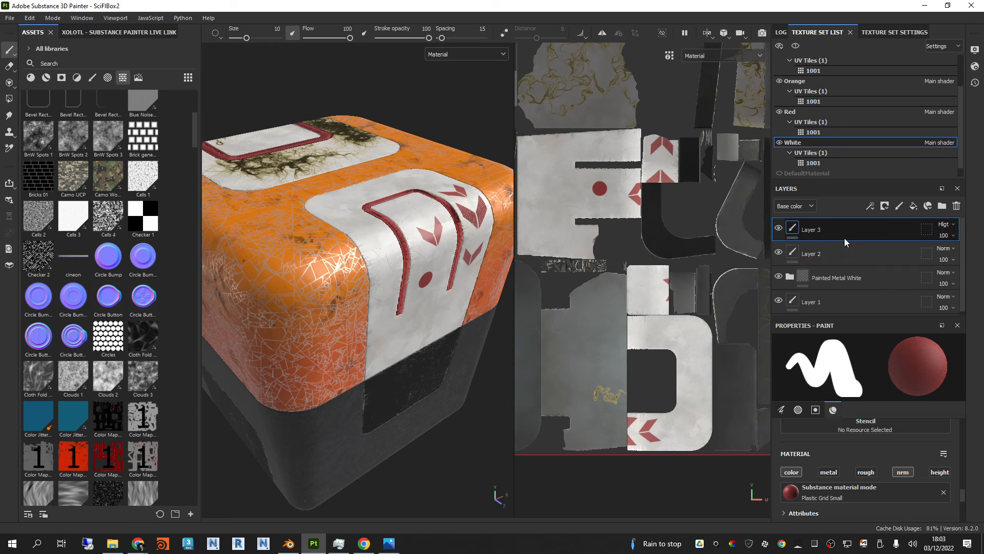
key("Delete")
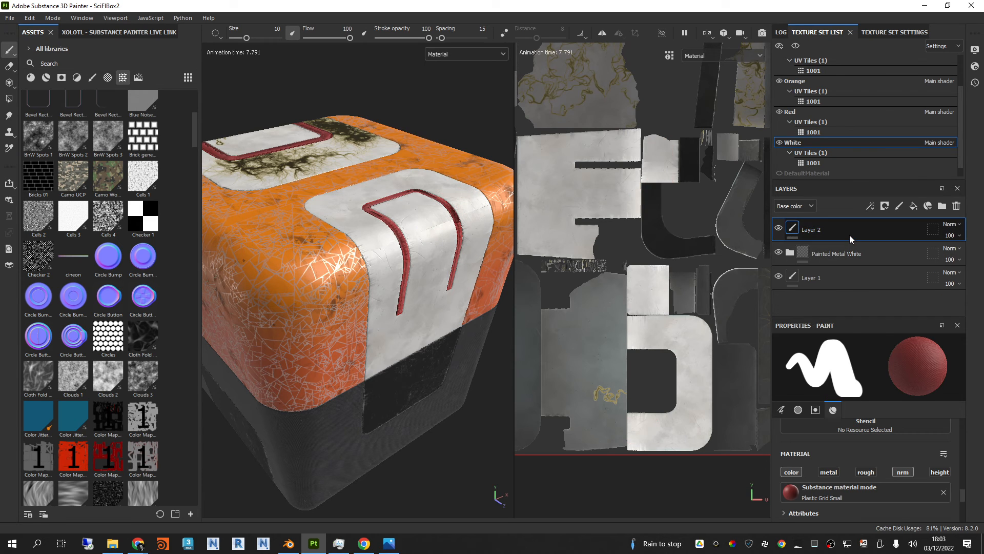
key("Delete")
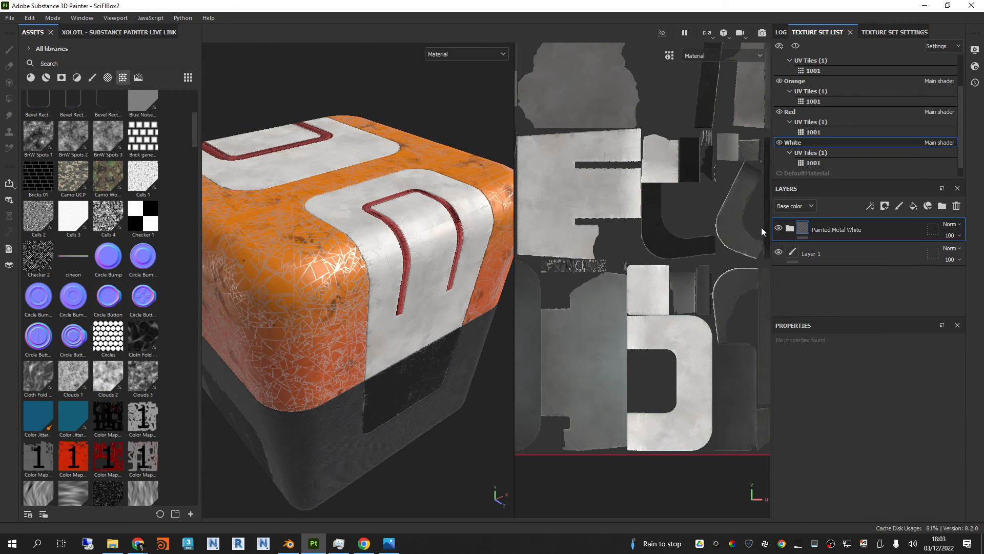
left_click(789, 230)
Step: Display the World space normal mesh map on the box, followed by the ID map
left_click(500, 54)
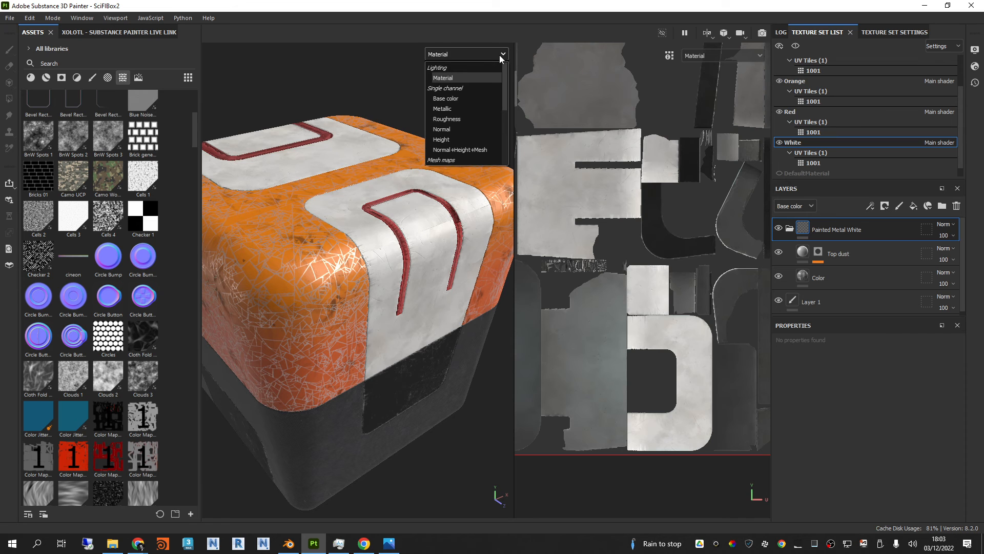
scroll(485, 88, "down", 2)
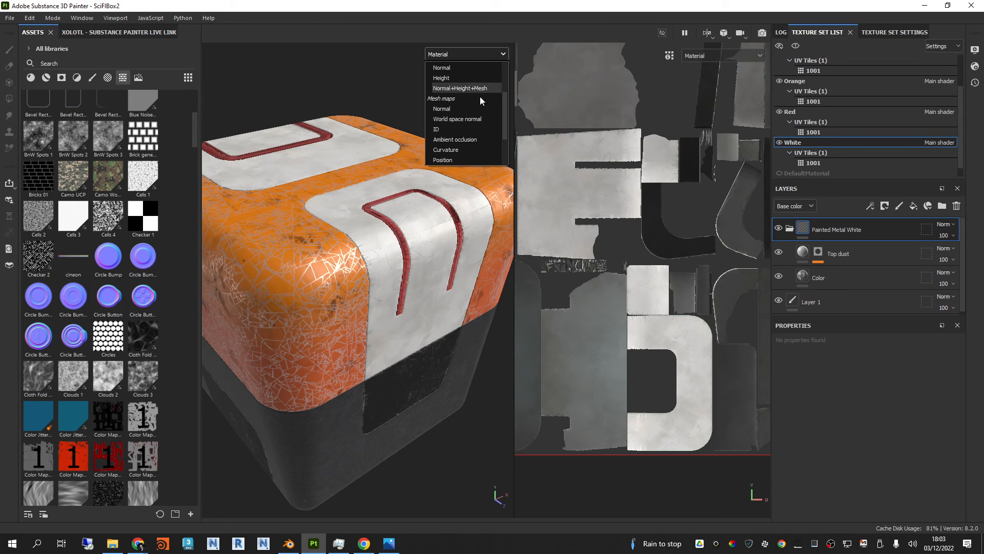
left_click(458, 118)
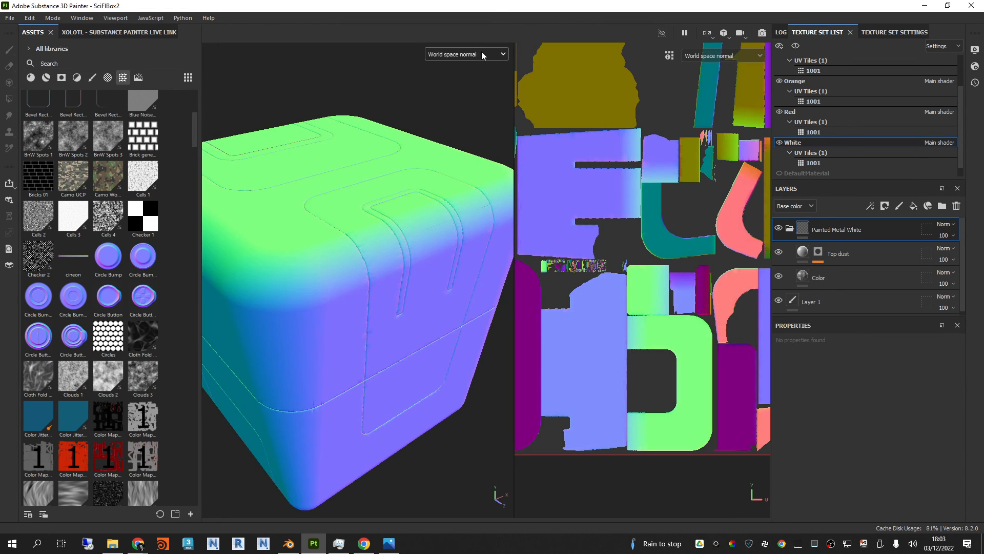
left_click(481, 54)
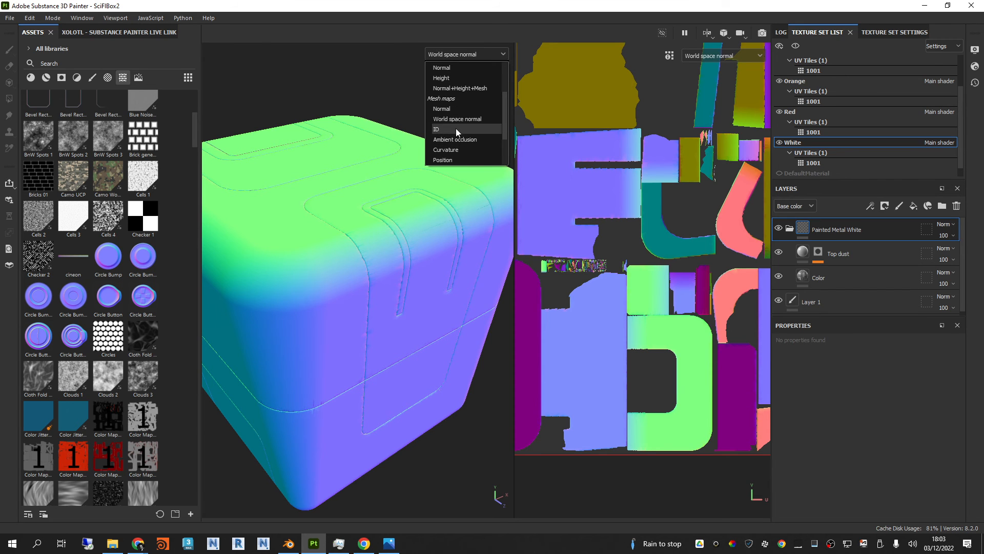
left_click(456, 129)
Step: Display the Ambient occlusion mesh map on the box, followed by the Curvature map
left_click(475, 54)
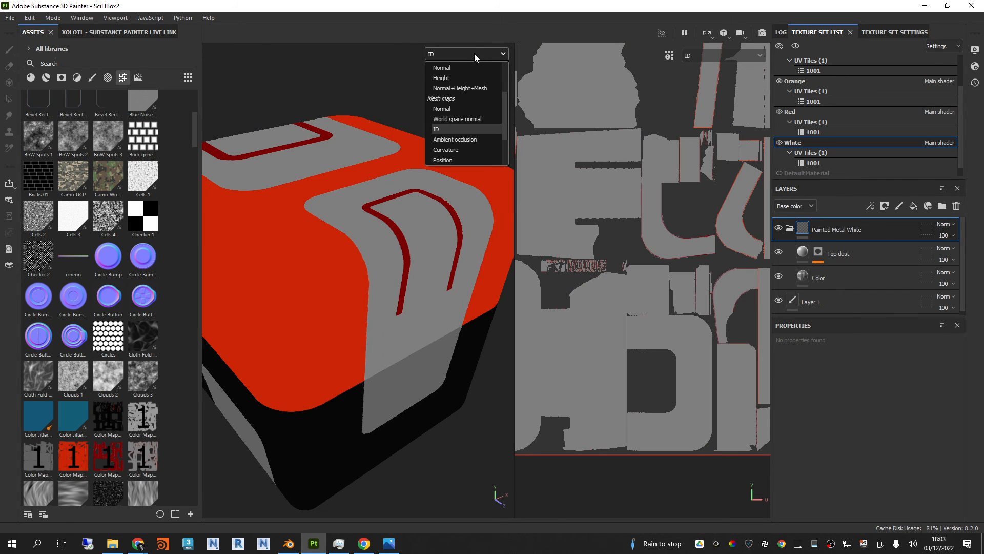
left_click(459, 139)
left_click_drag(400, 215, 418, 190, "alt")
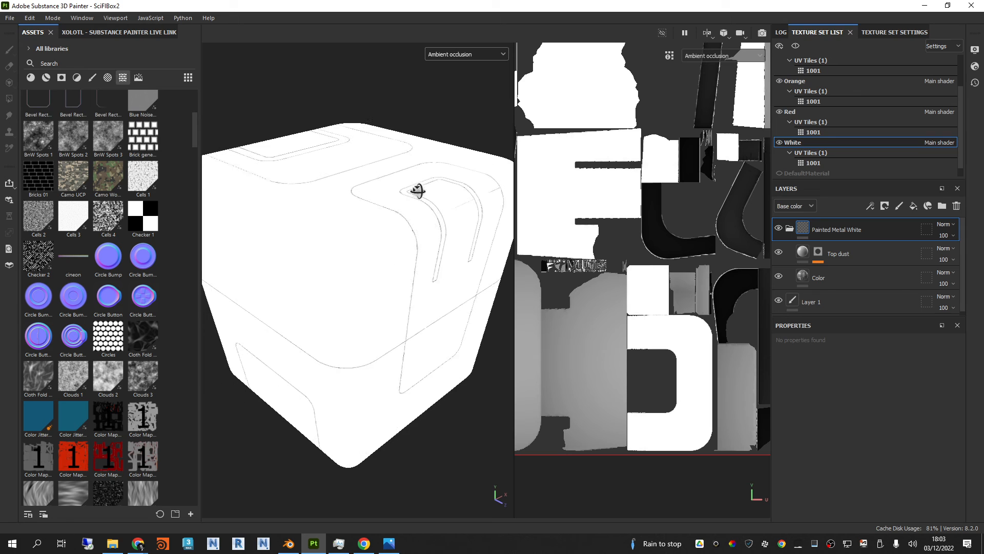
left_click(463, 56)
left_click(461, 149)
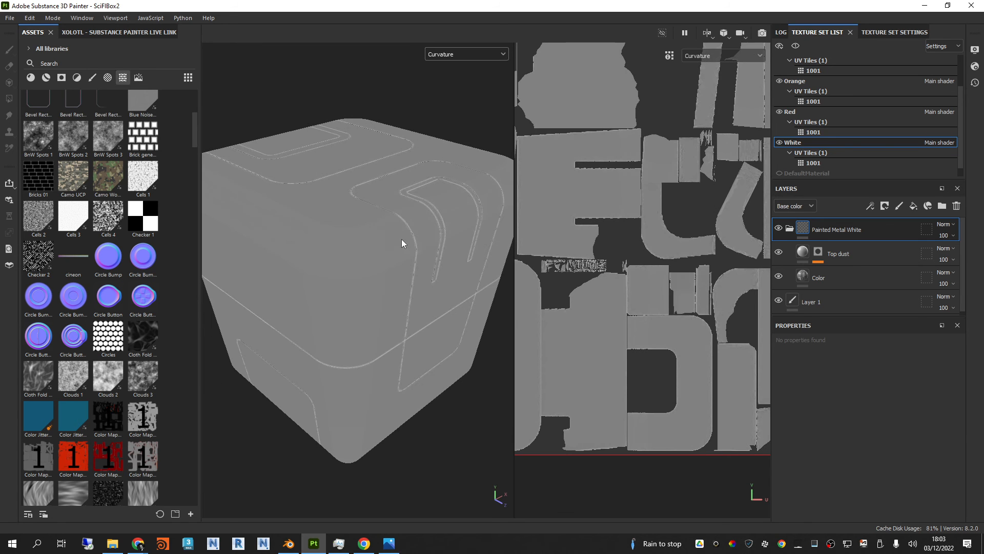
Step: Switch the viewport back to the Material display and collapse the Painted Metal White folder
left_click(471, 58)
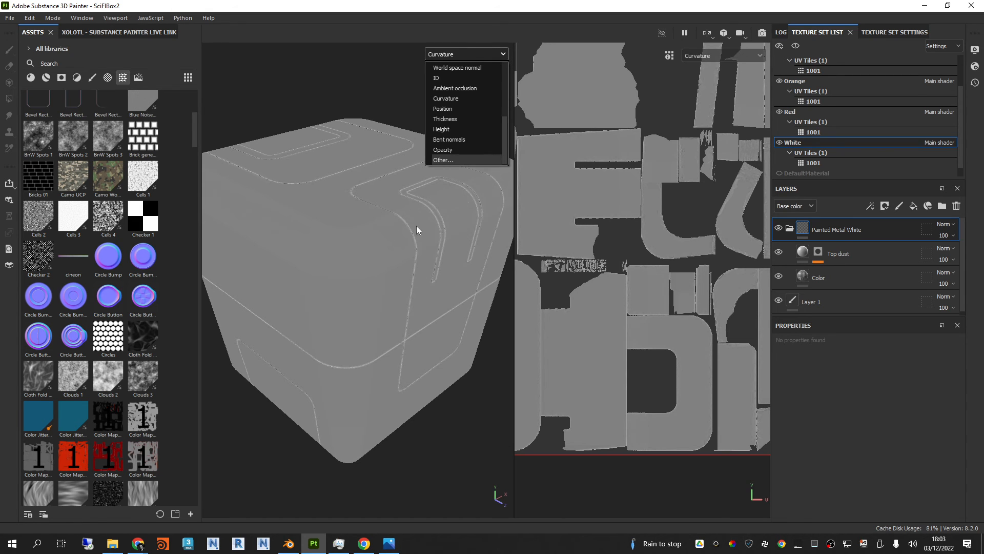
scroll(455, 122, "up", 5)
left_click(466, 78)
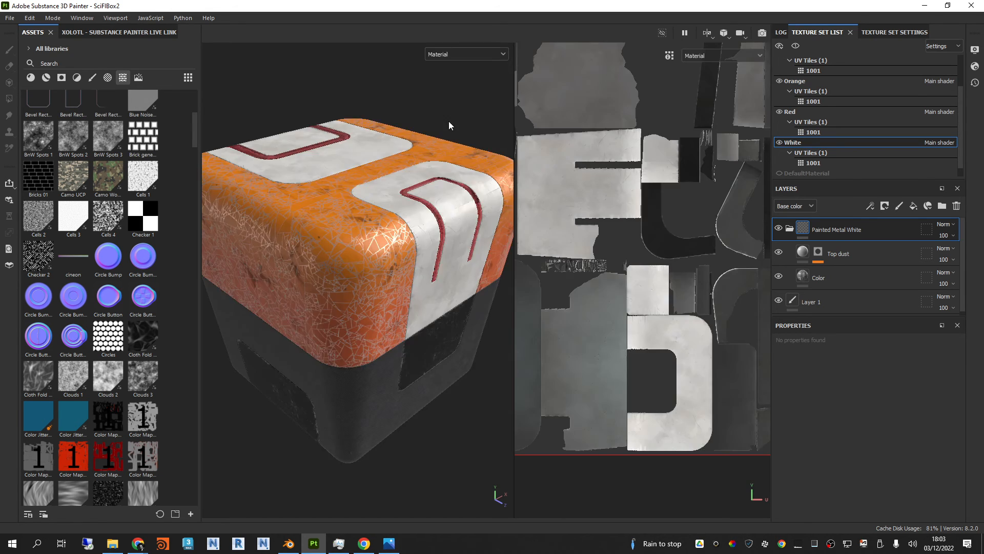
left_click(790, 229)
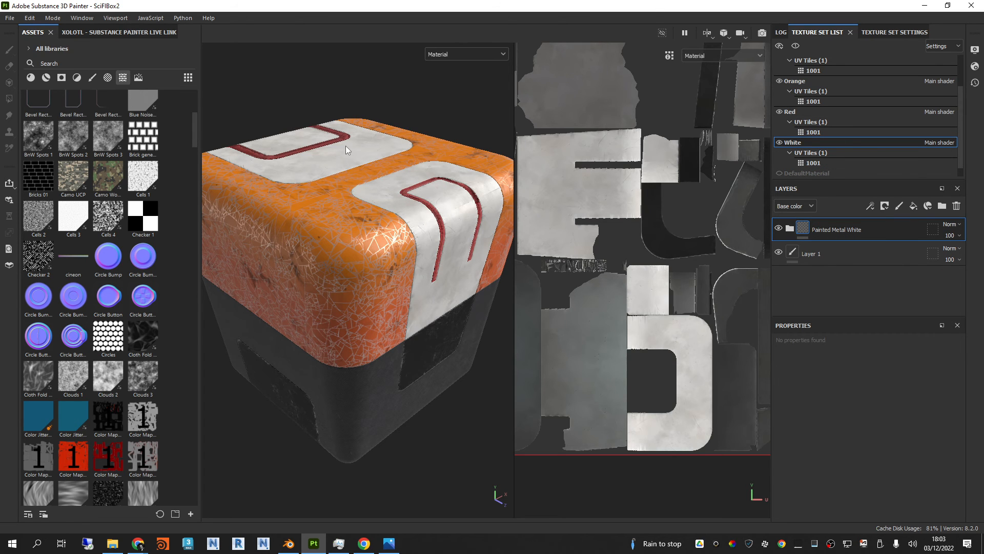
Step: Apply the Brass Pure material to the White texture set and hide the Painted Metal White folder
scroll(346, 150, "up", 5)
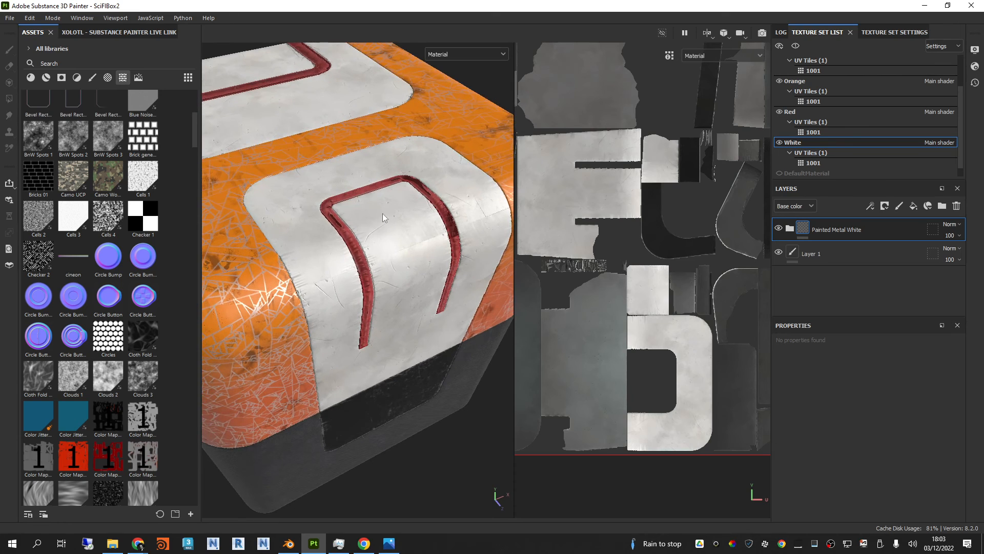
scroll(133, 213, "up", 5)
left_click(51, 78)
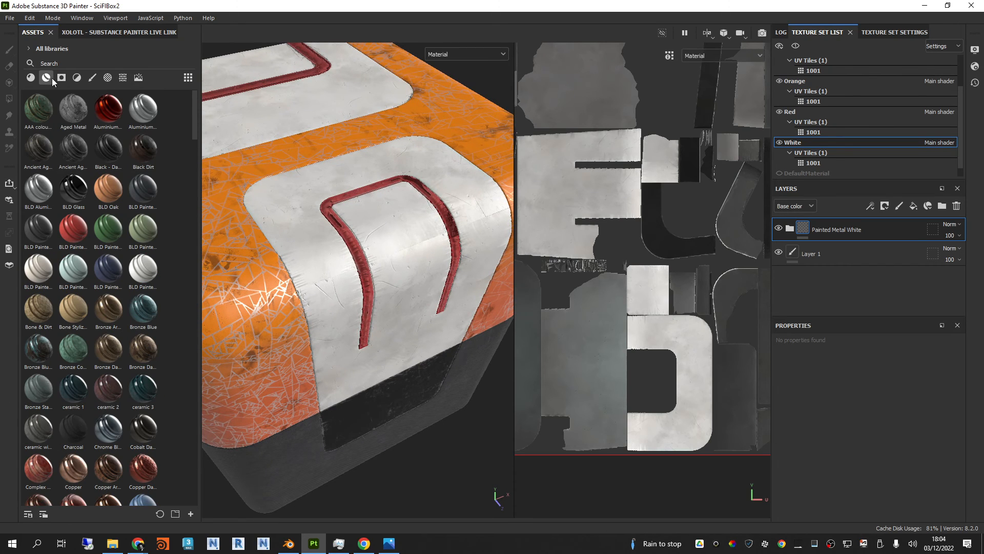
left_click(30, 78)
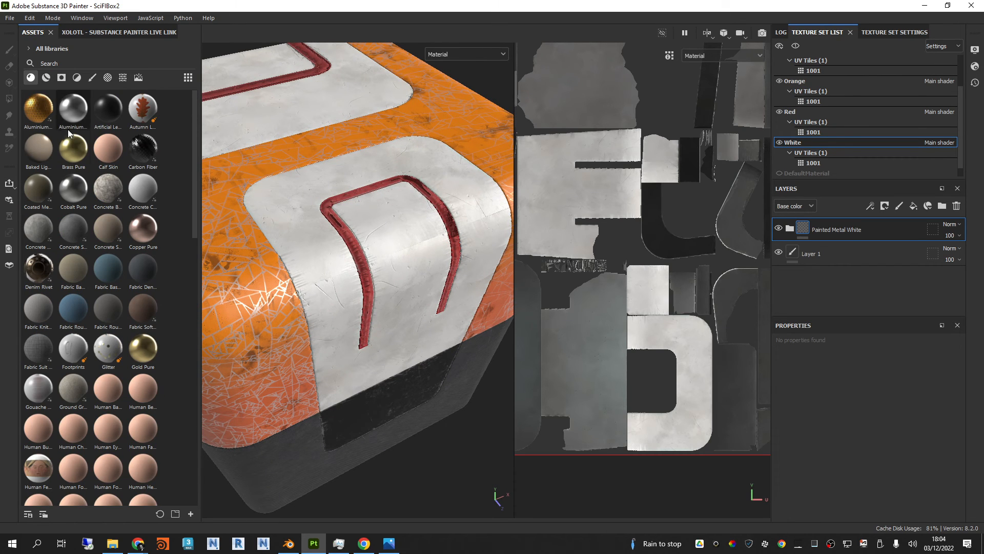
left_click_drag(76, 149, 376, 174)
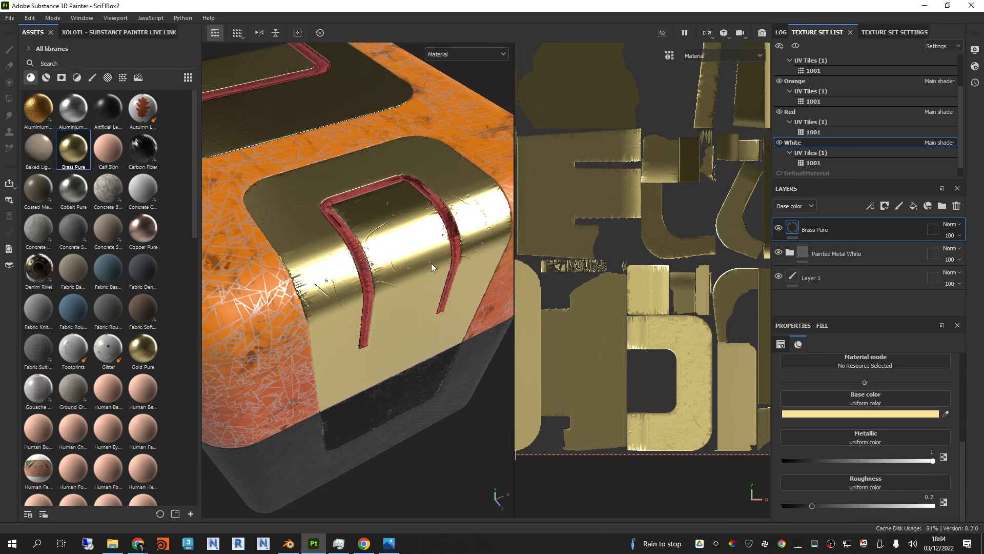
left_click_drag(432, 263, 451, 246, "alt")
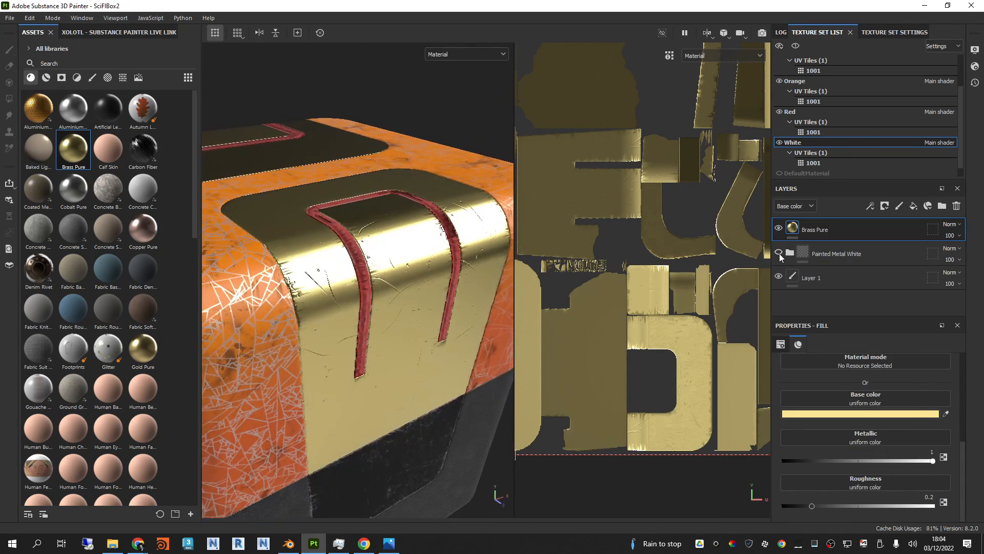
left_click_drag(405, 288, 378, 304, "alt")
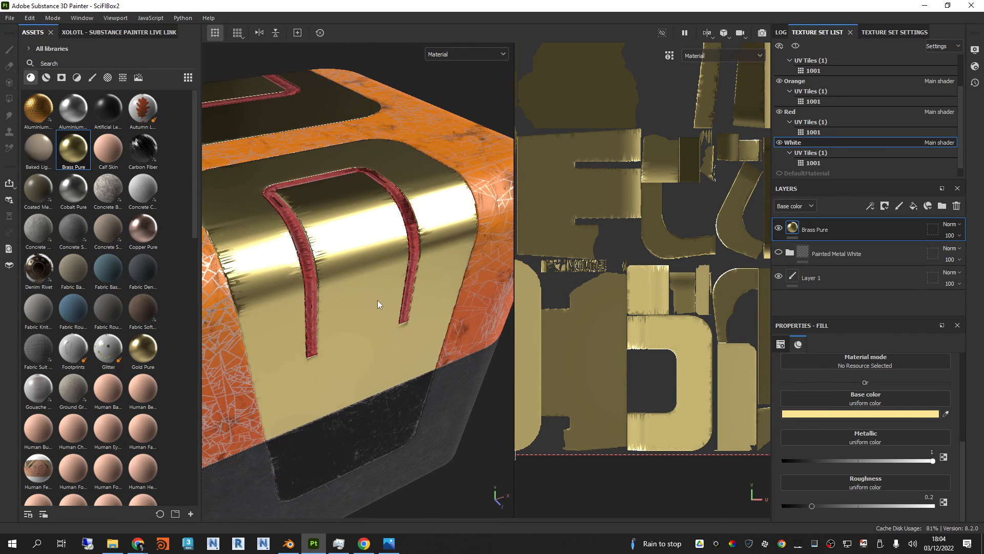
Step: Apply the Bronze Armor smart material to the White texture set above Brass Pure and hide the Brass Pure layer
left_click(47, 78)
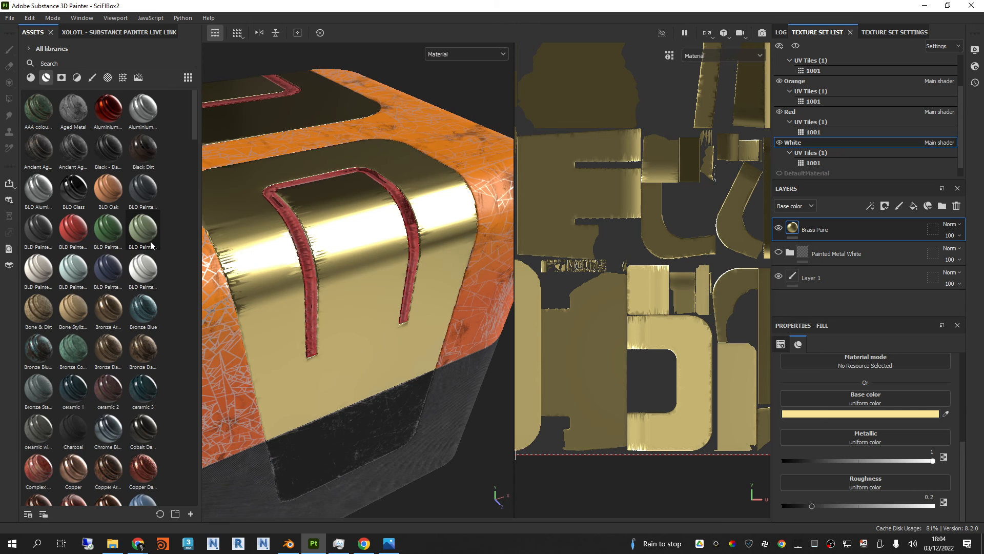
mouse_move(108, 314)
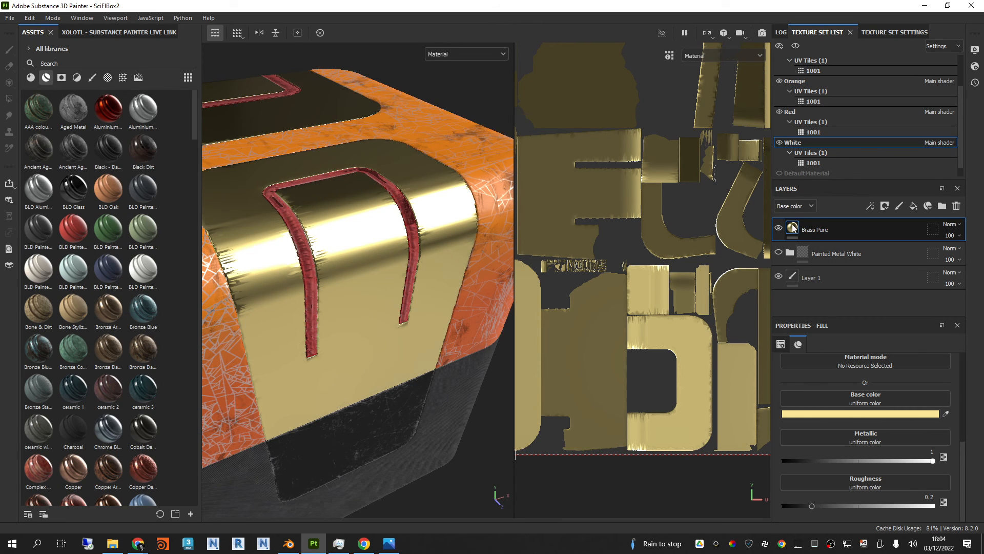
left_click(779, 228)
left_click(779, 227)
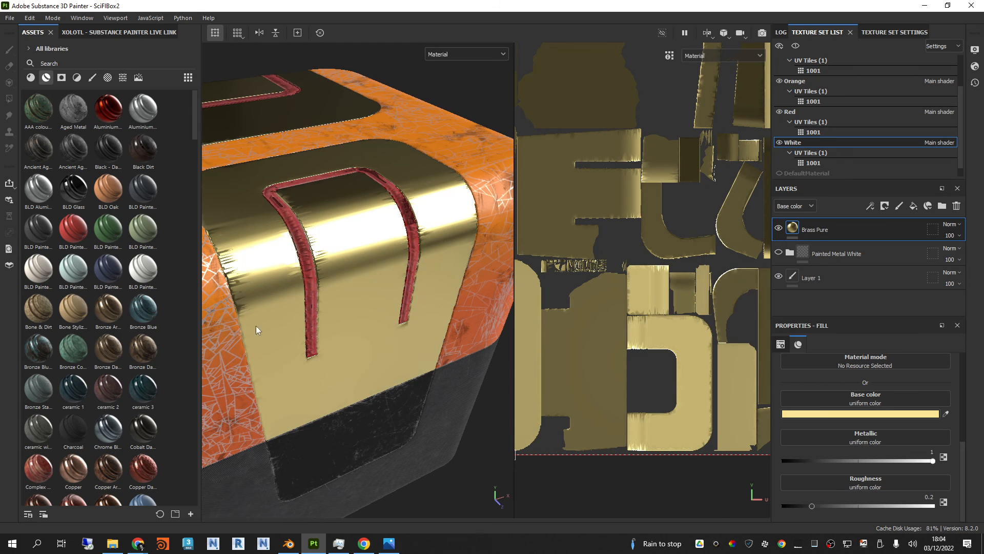
left_click(113, 353)
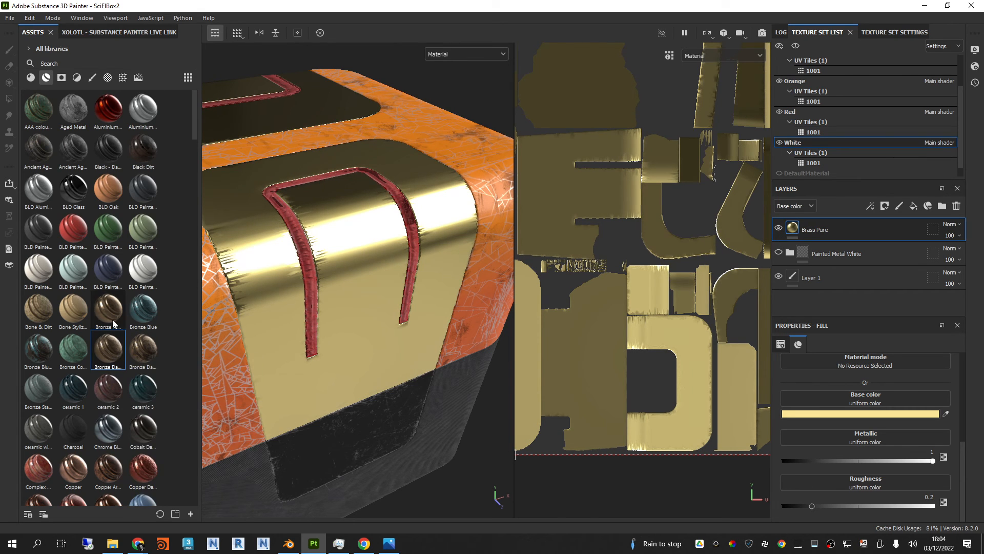
left_click_drag(107, 310, 398, 301)
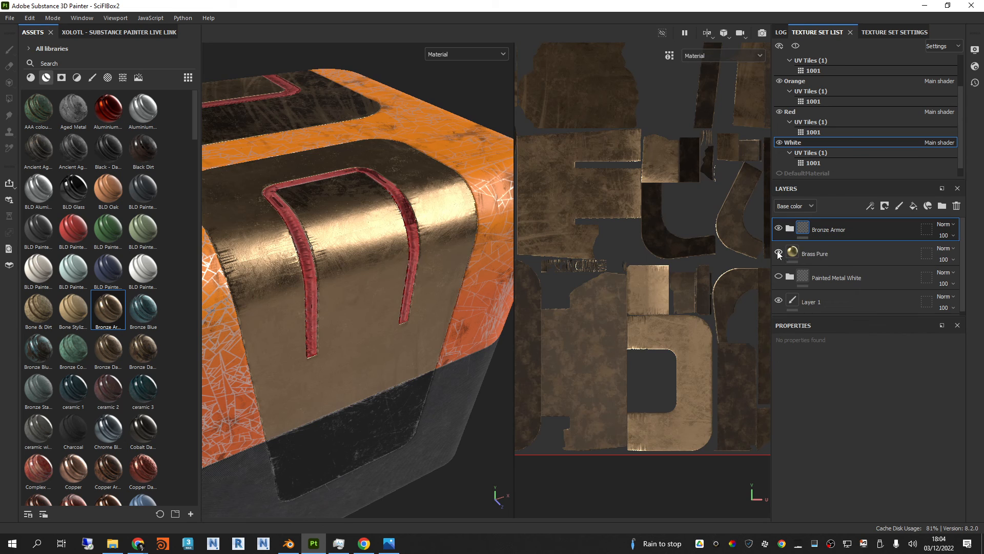
Step: Expand the Bronze Armor folder, enlarge the layer list and view the properties of Base Metal and Surface Details
left_click(790, 230)
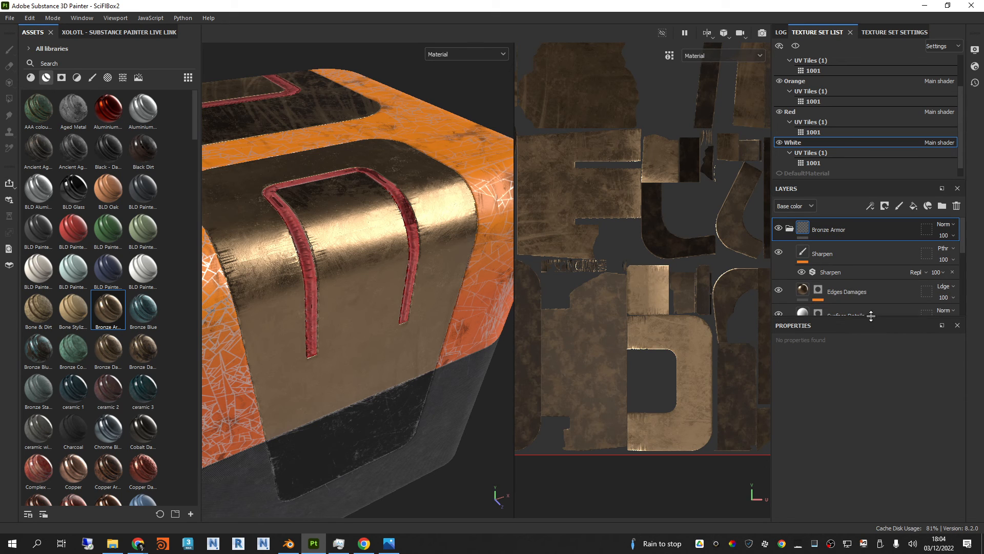
left_click_drag(871, 317, 891, 426)
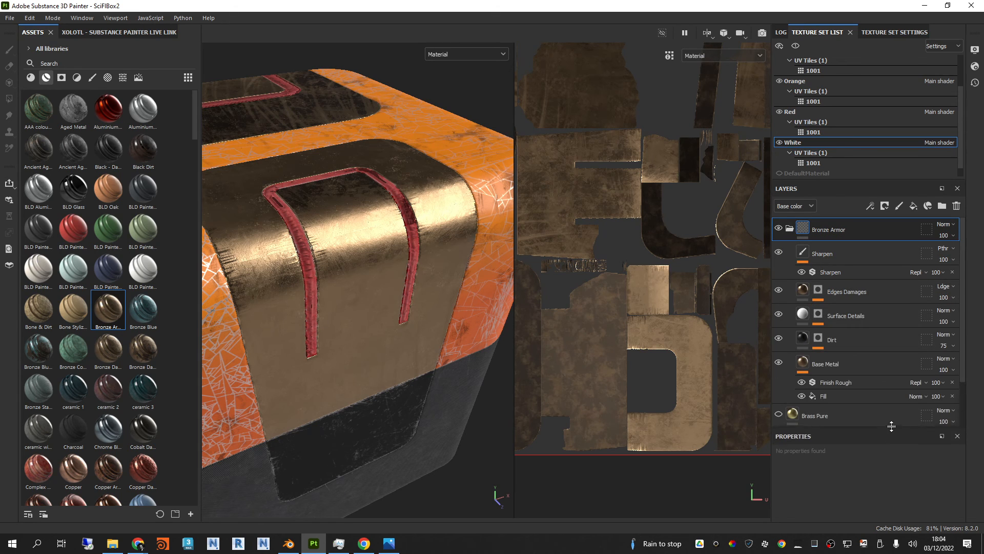
left_click(853, 364)
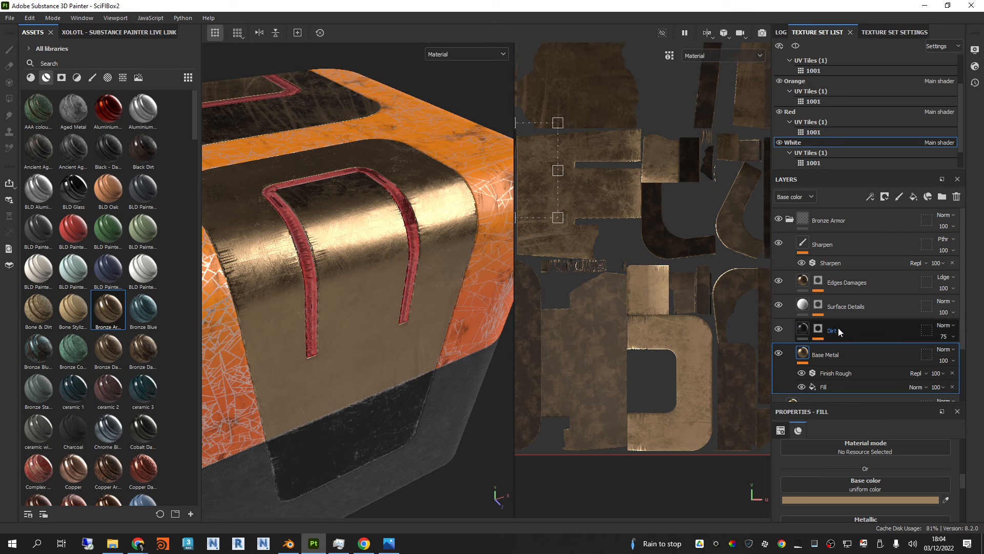
left_click(843, 306)
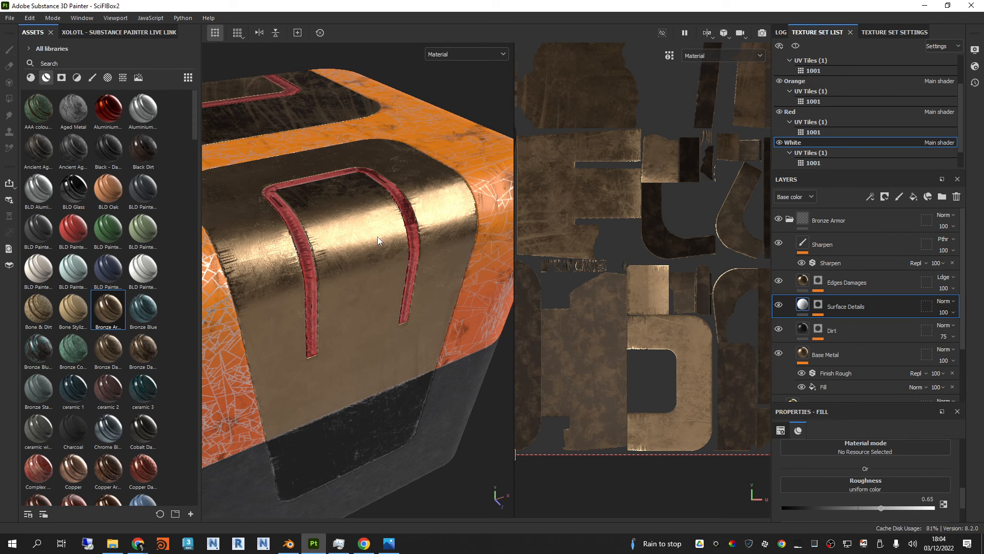
Step: Inspect the bronze surface up close around the red groove, comparing it with Edges Damages hidden and shown
left_click_drag(377, 236, 337, 385, "alt")
right_click_drag(391, 343, 351, 334, "shift")
left_click_drag(354, 328, 361, 314, "alt")
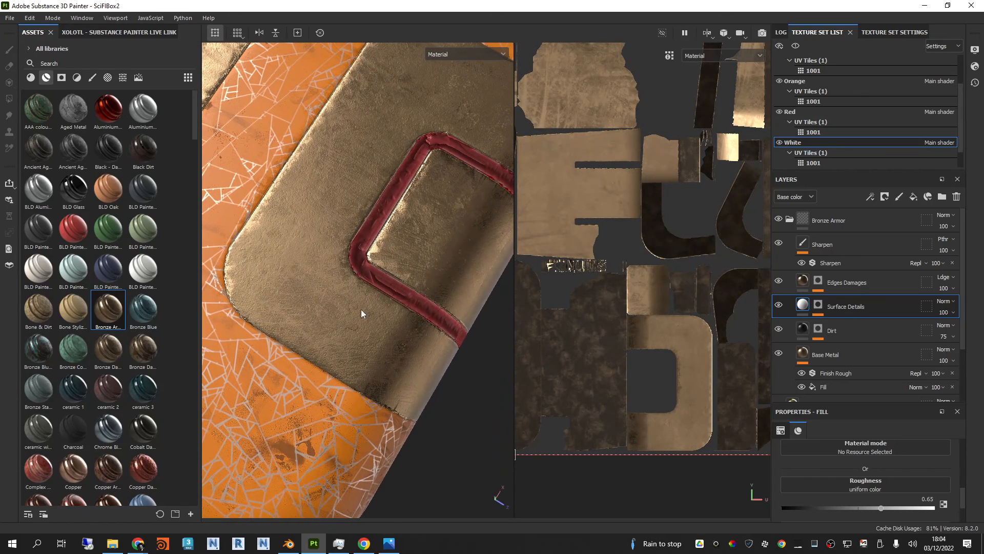
left_click(778, 282)
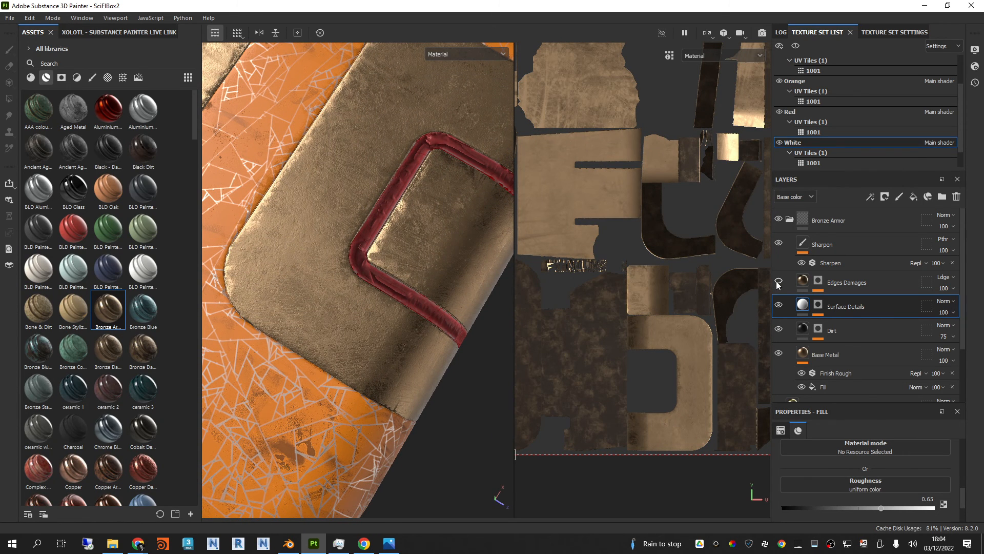
left_click(779, 282)
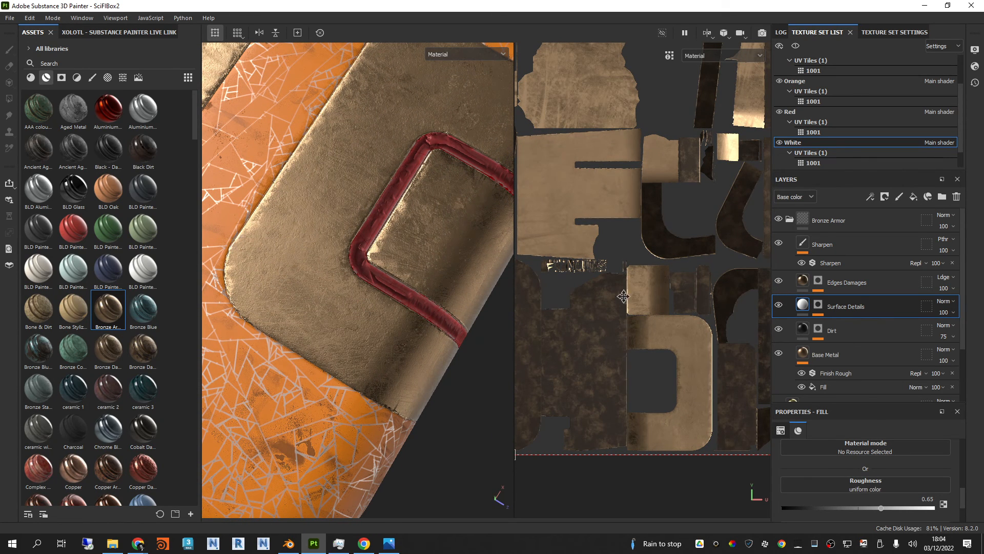
Step: Open the Mask Editor generator on the Edges Damages mask and review its parameters and image inputs
left_click(820, 283)
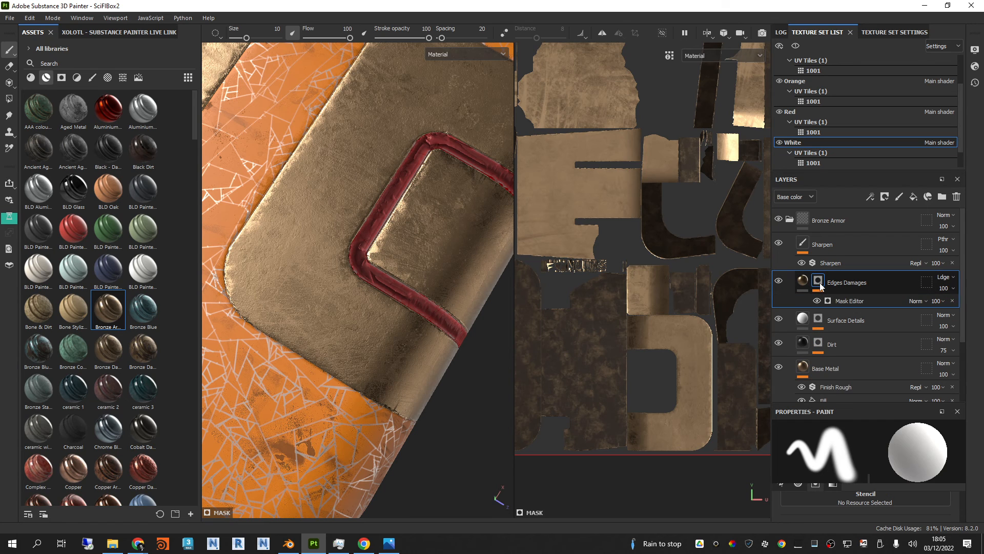
left_click(849, 301)
left_click_drag(869, 404, 866, 352)
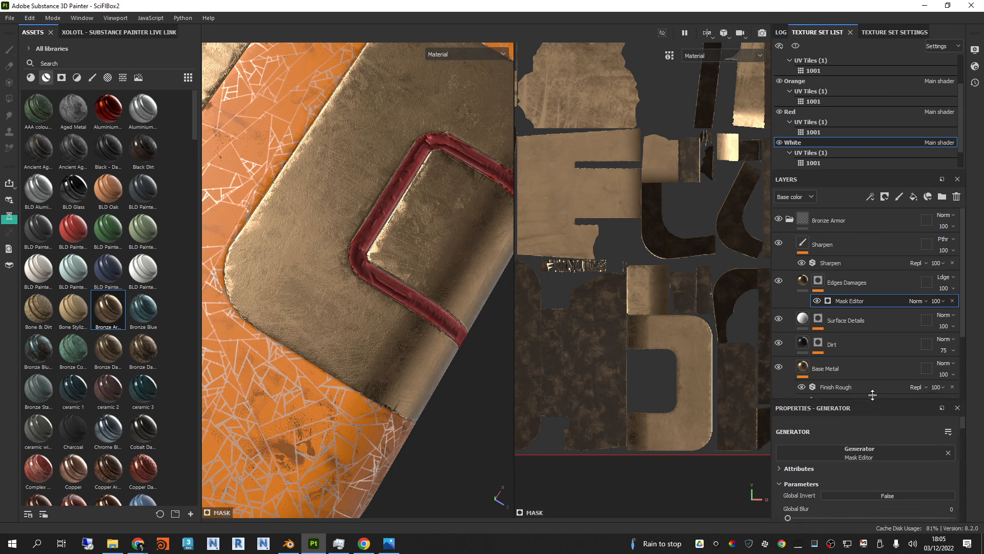
scroll(855, 428, "down", 5)
scroll(857, 431, "down", 6)
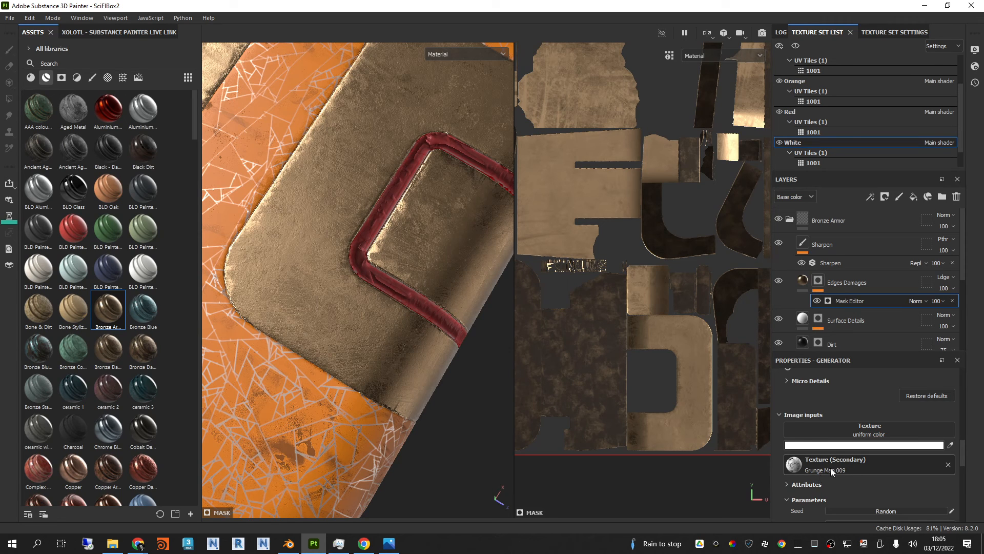
scroll(857, 463, "down", 2)
scroll(858, 464, "up", 6)
scroll(857, 465, "up", 2)
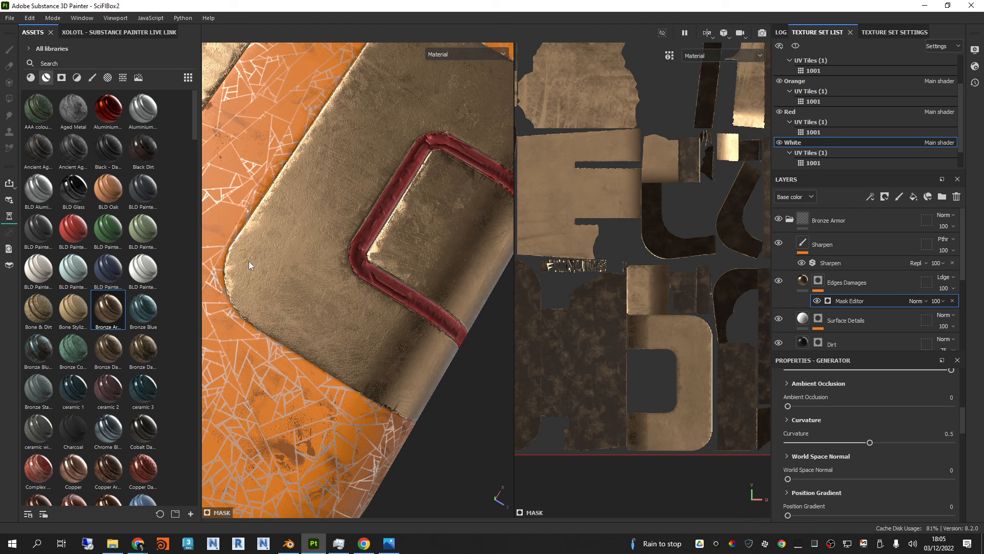
Step: Save the project and hide the Edges Damages and Surface Details layers of Bronze Armor
key("ctrl+s")
left_click(779, 319)
left_click(778, 319)
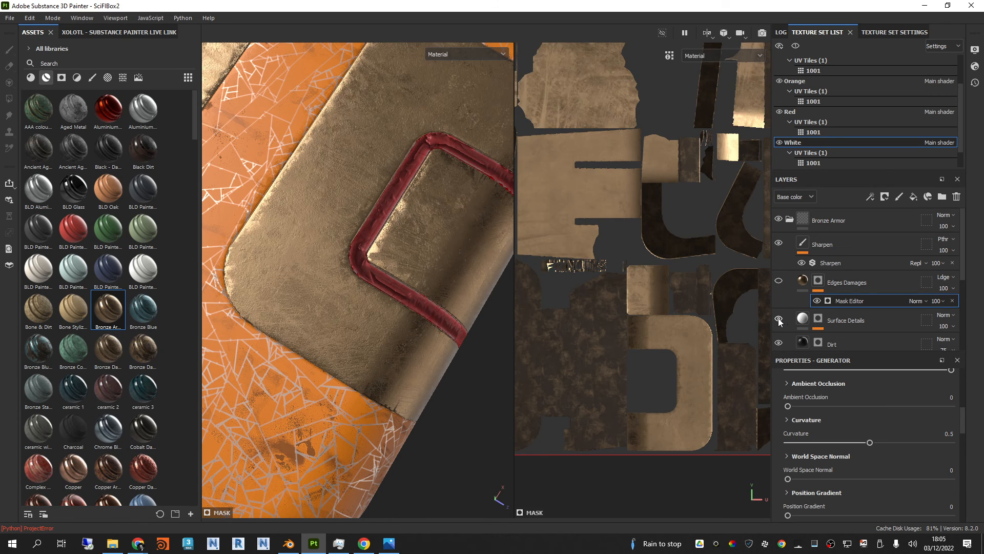
left_click(778, 318)
Step: Compare the bronze with the Dirt and Base Metal layers toggled, leaving Dirt hidden and Base Metal shown
left_click(779, 343)
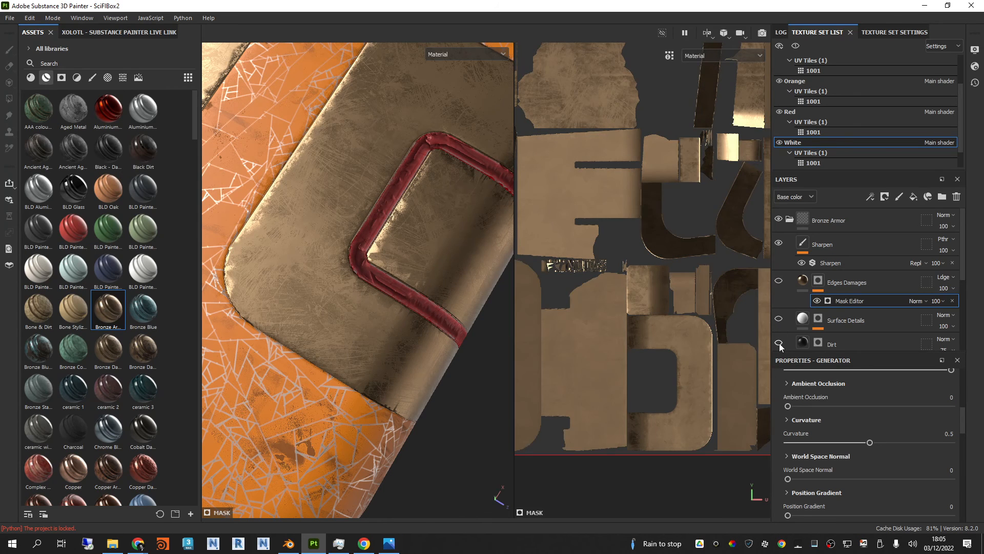
left_click(779, 343)
left_click(779, 343)
left_click(779, 343)
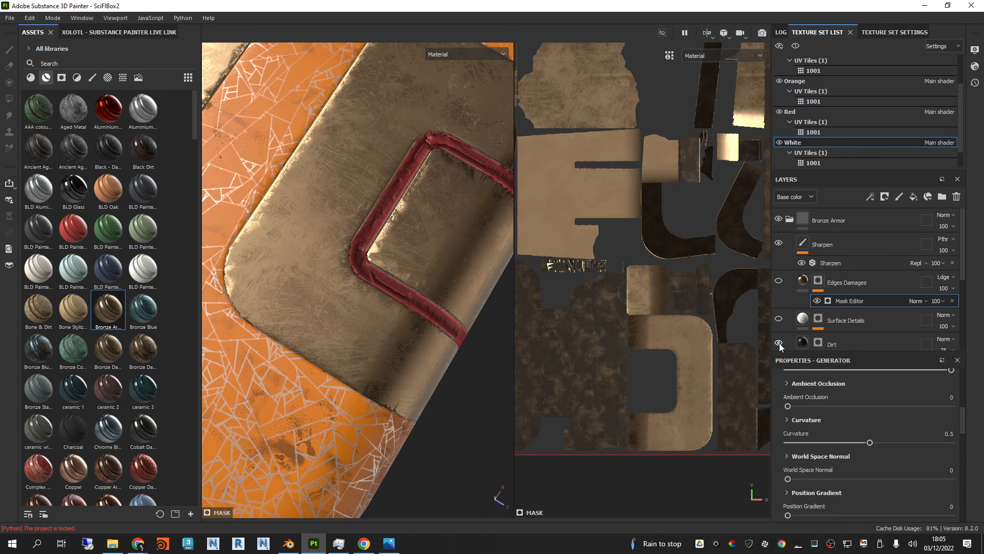
scroll(845, 318, "down", 2)
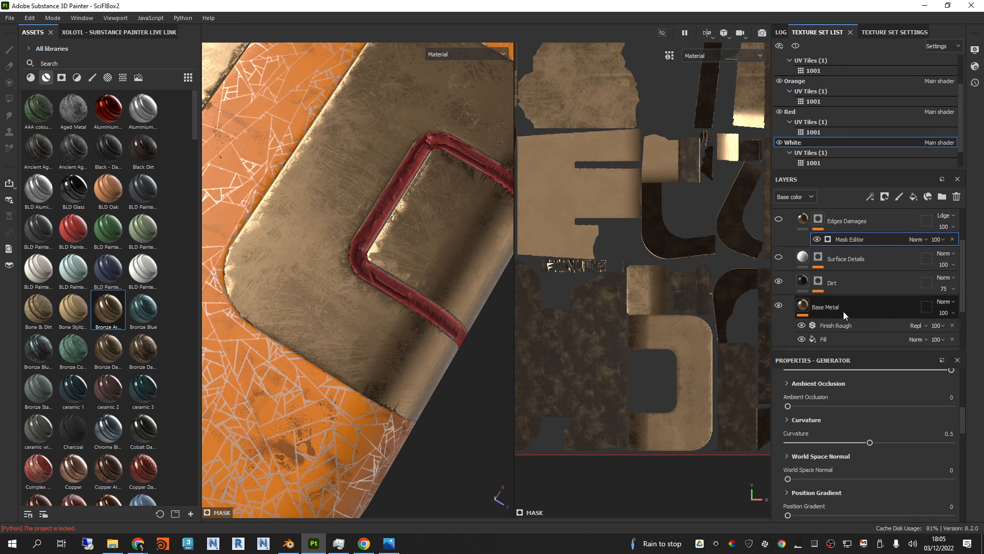
left_click(778, 305)
left_click(779, 306)
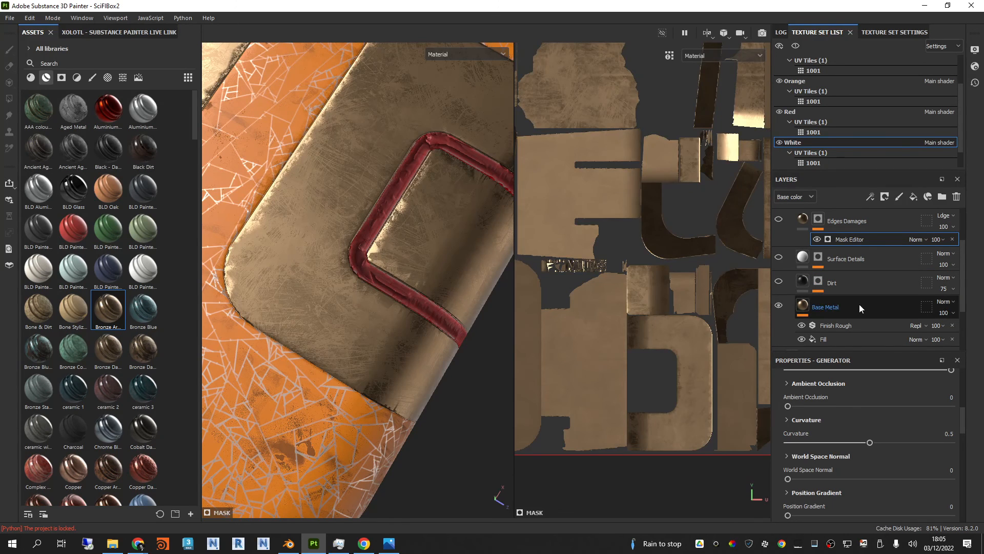
Step: Hide the Finish Rough filter on Base Metal and toggle its Fill effect off and on
scroll(858, 304, "down", 1)
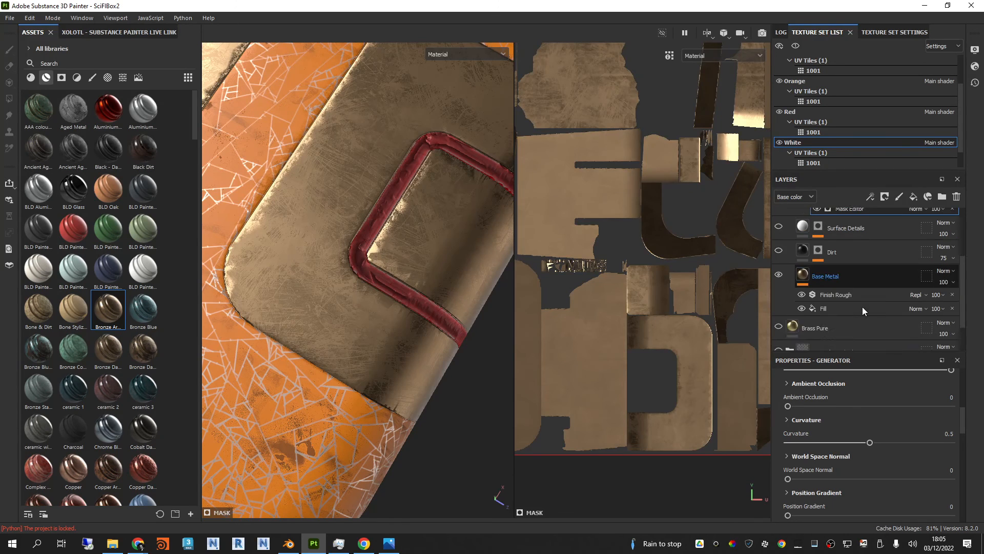
left_click(801, 294)
left_click(802, 309)
left_click(802, 308)
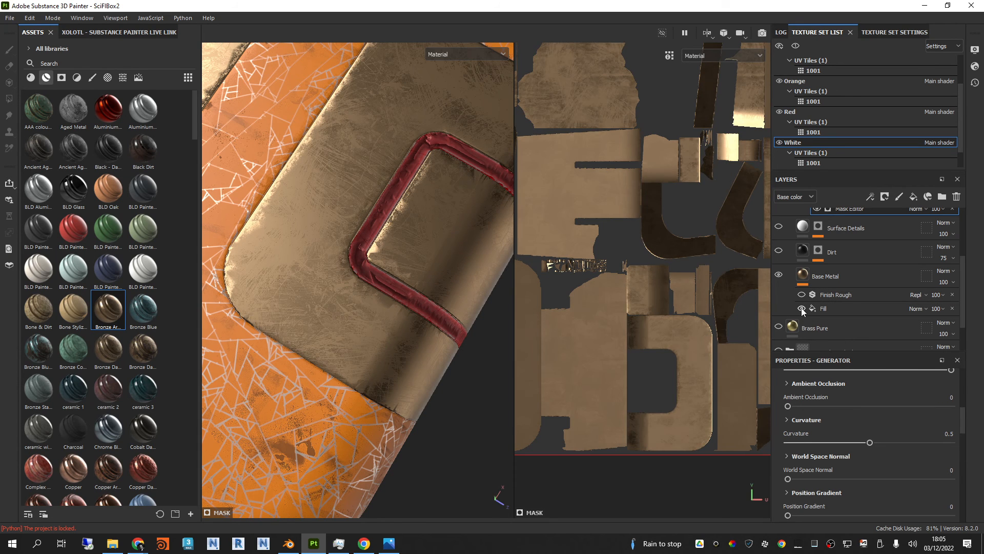
Step: Show Base Metal's Finish Rough filter again and set the Balance of its Fill effect's Grunge Map 012 to 0.28
left_click(835, 308)
scroll(831, 473, "down", 3)
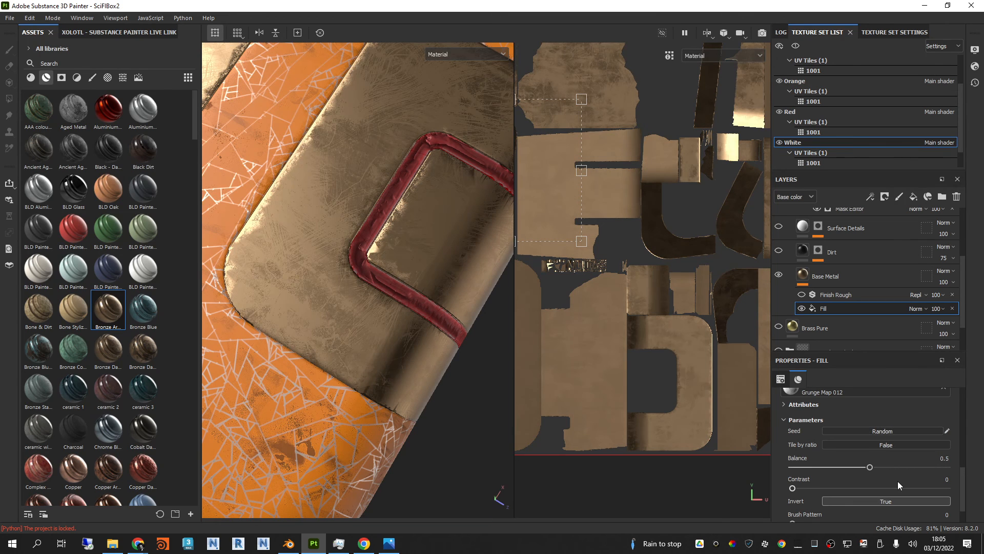
scroll(820, 294, "up", 1)
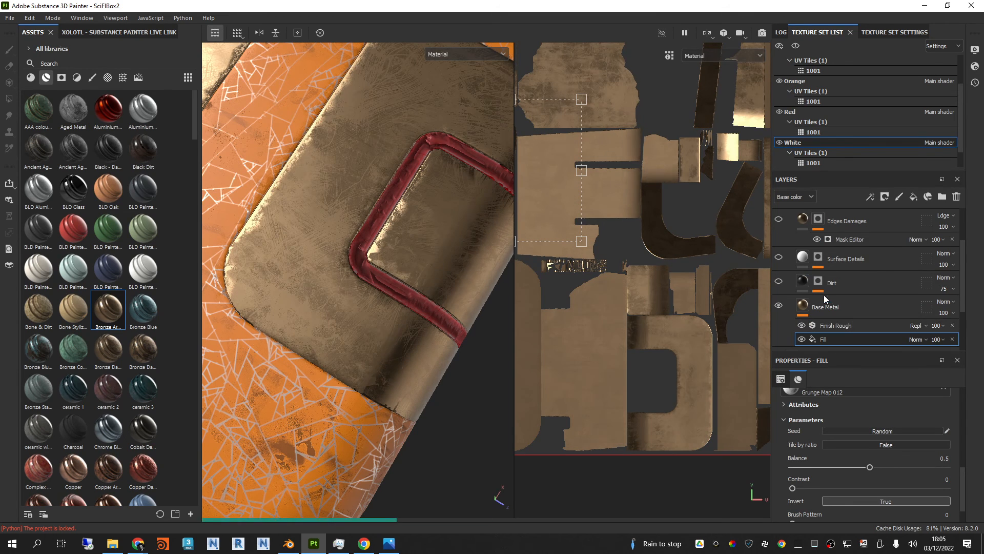
mouse_move(809, 282)
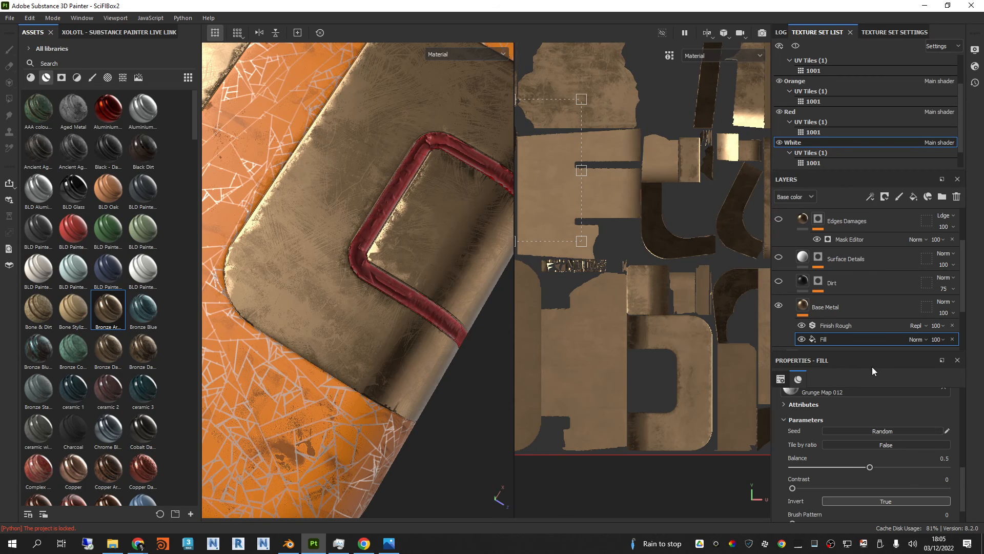
left_click_drag(873, 353, 873, 341)
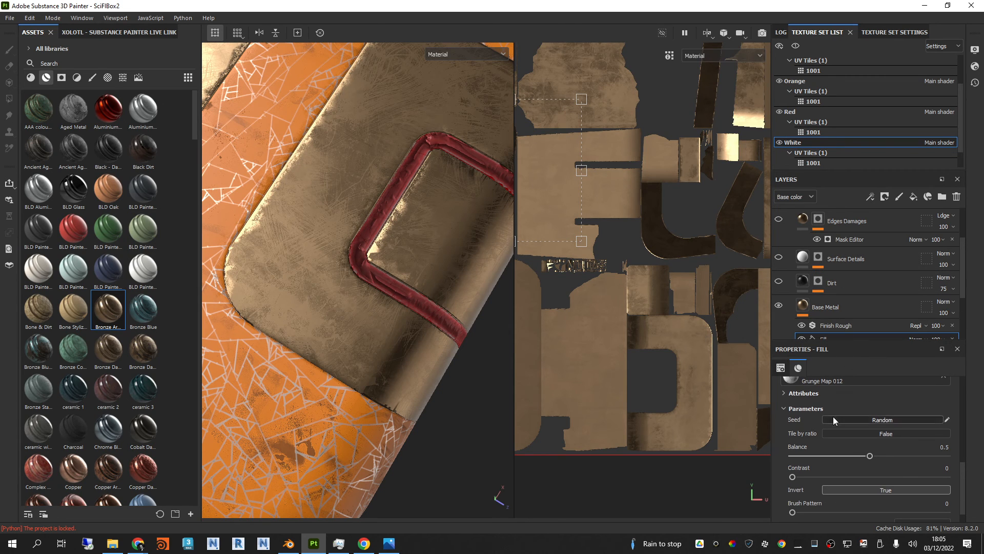
scroll(847, 481, "down", 1)
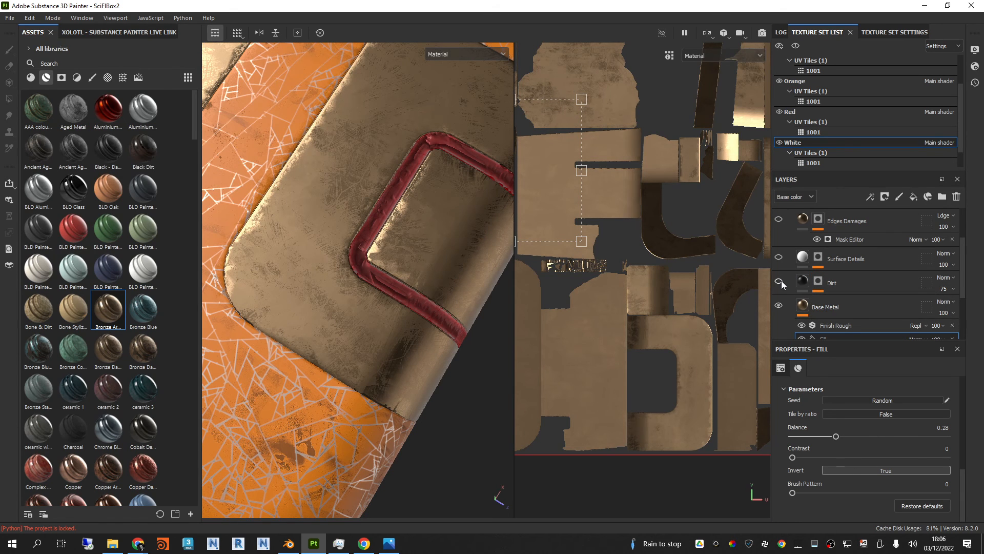
Step: Show Bronze Armor's hidden layers again, collapse the group, and compare its properties with those of Brass Pure
scroll(796, 228, "up", 2)
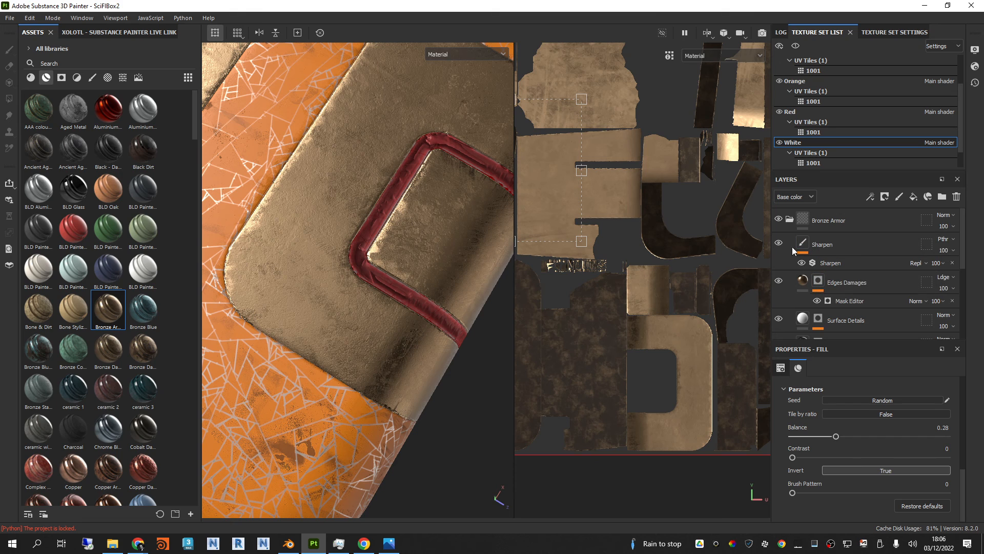
left_click(789, 219)
left_click(862, 245)
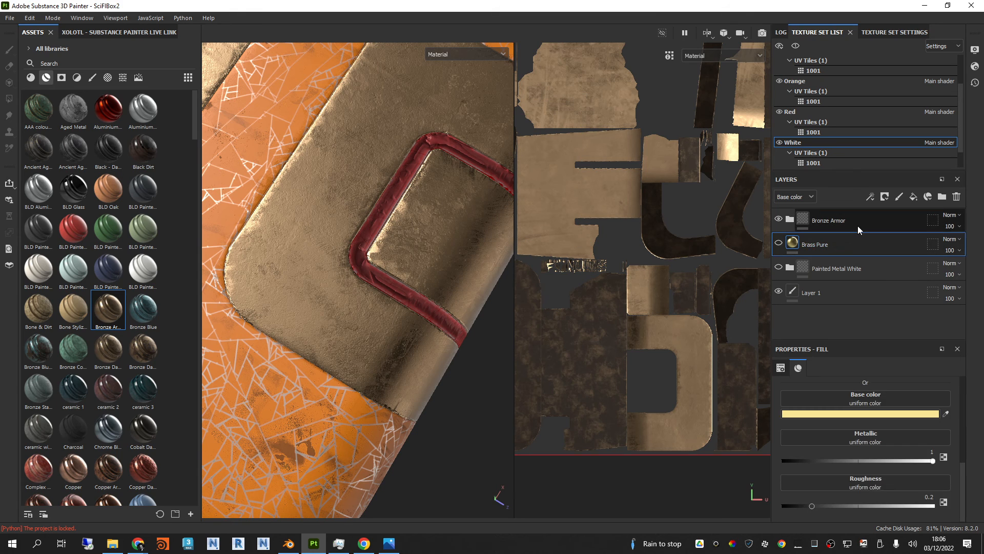
left_click(858, 226)
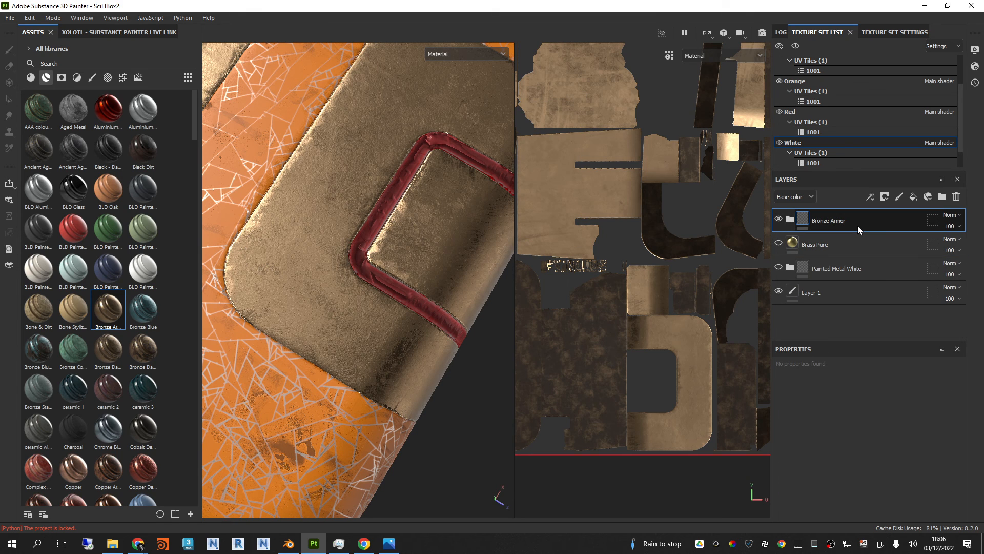
left_click(853, 243)
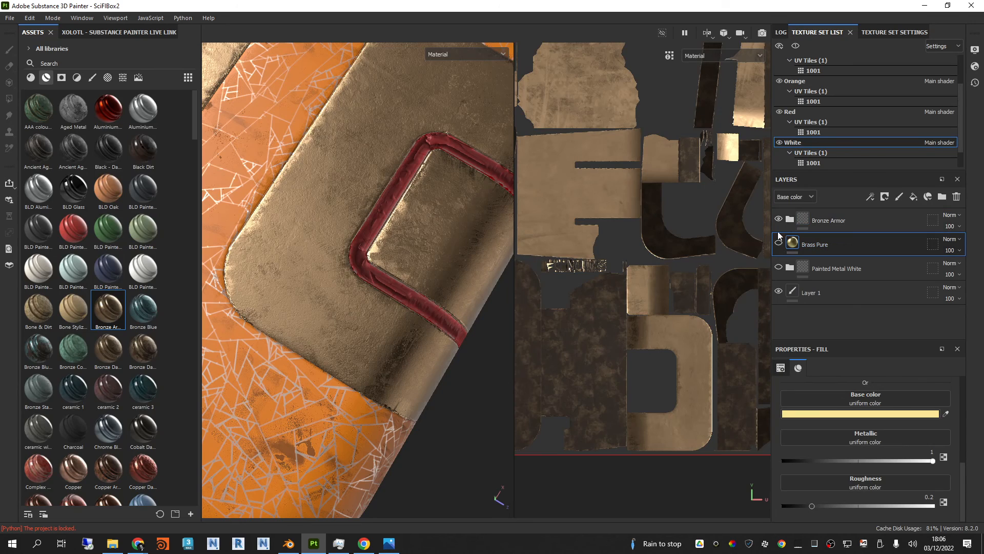
Step: Examine the whole box under different lighting and browse the library of basic materials
left_click_drag(420, 274, 439, 212, "alt")
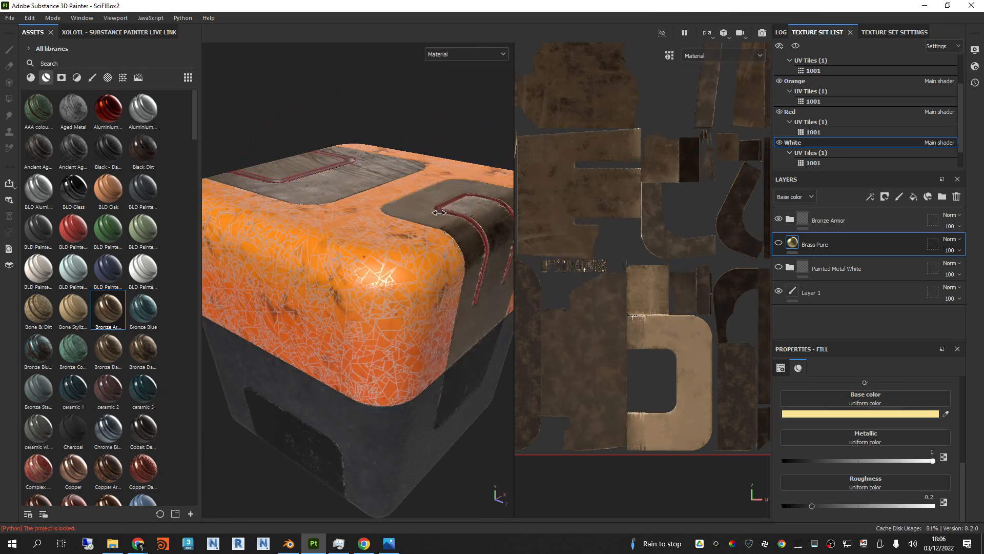
mouse_move(439, 212)
right_mouse_down("shift")
mouse_move(454, 215)
mouse_move(445, 216)
right_mouse_up("shift")
left_click_drag(445, 216, 410, 328, "alt")
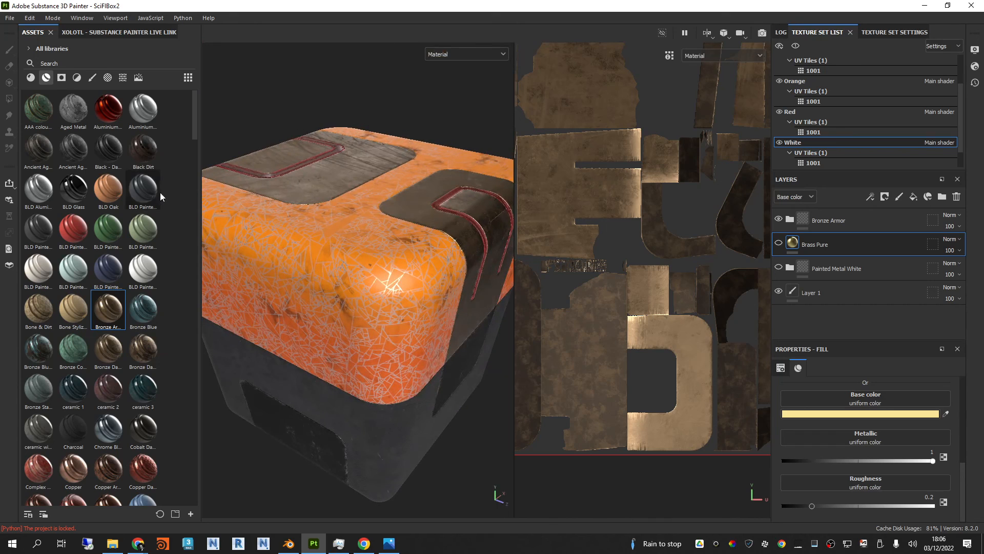
left_click(30, 77)
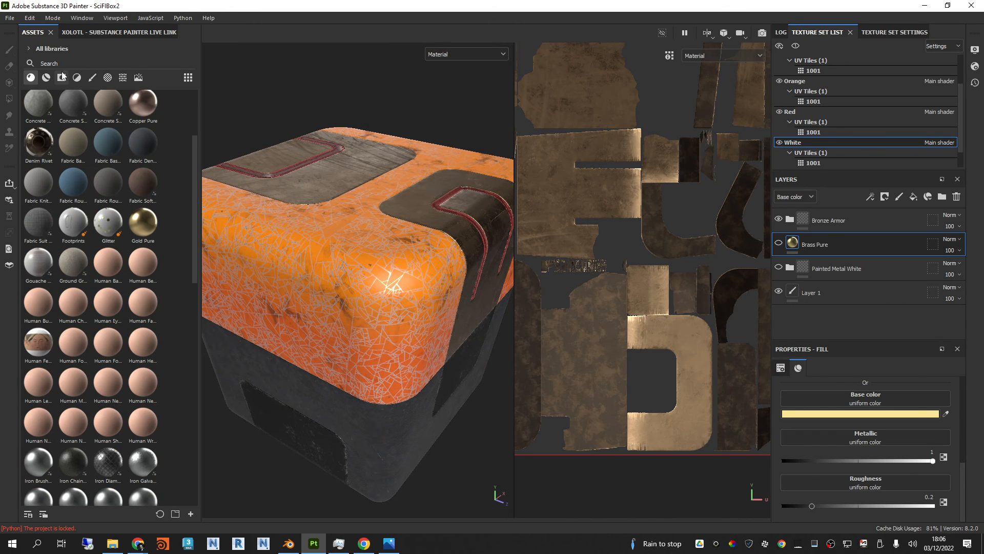
scroll(131, 483, "down", 15)
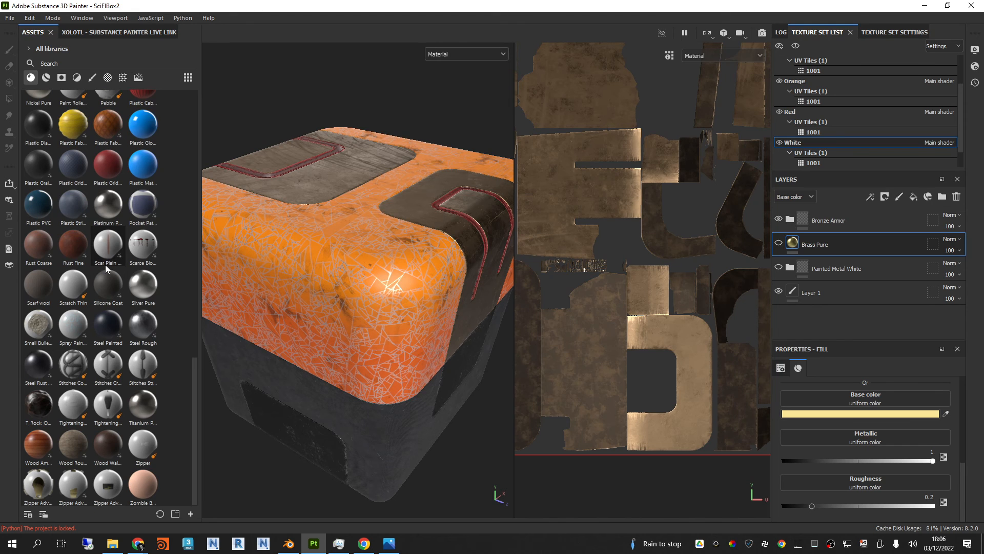
Step: Browse the smart materials and apply Marble 09 to the orange part of the box
left_click(48, 78)
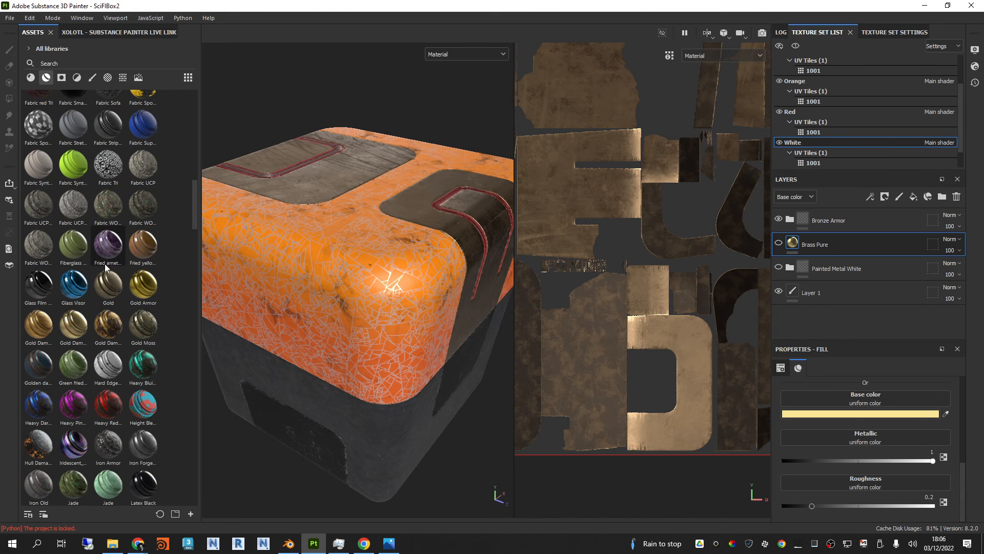
scroll(114, 264, "down", 5)
scroll(113, 264, "down", 5)
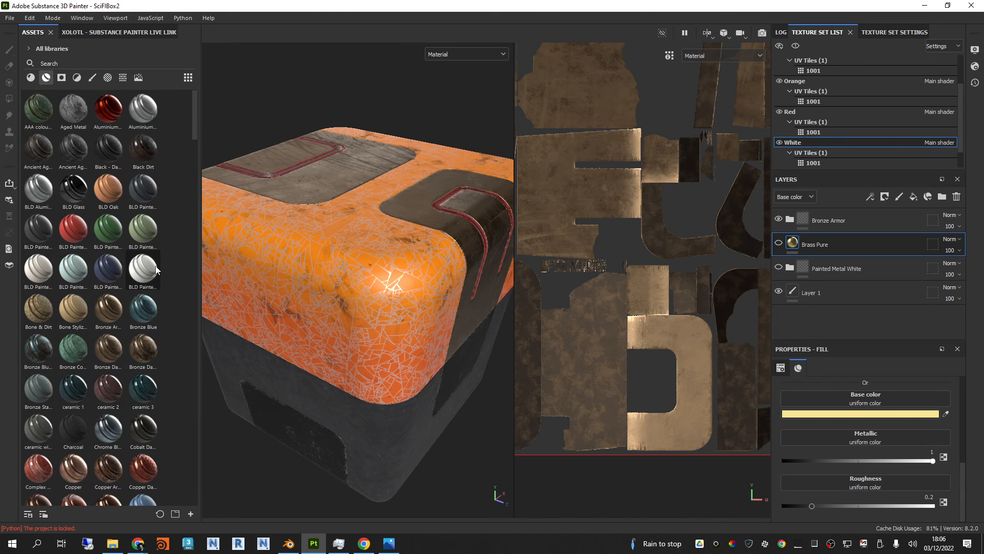
scroll(155, 265, "down", 5)
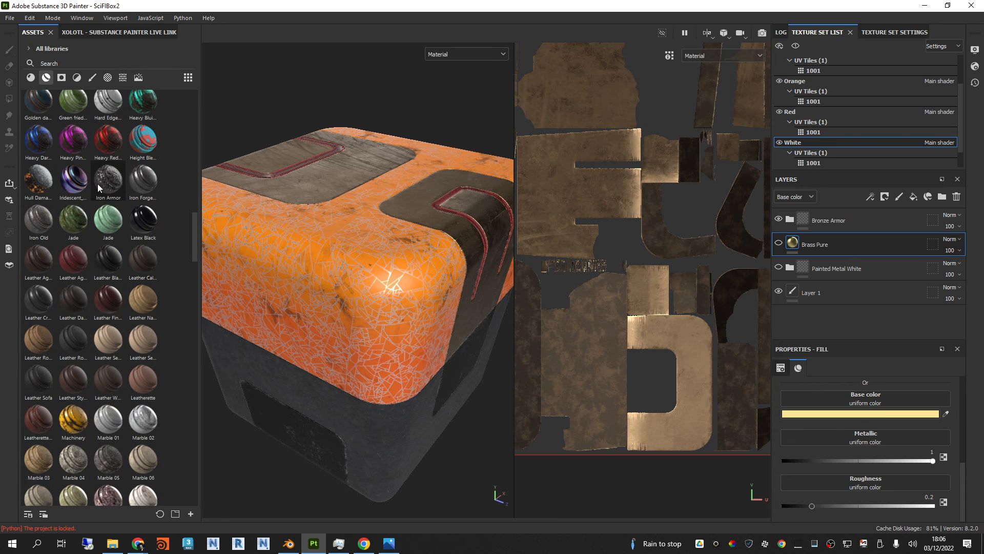
scroll(70, 219, "down", 3)
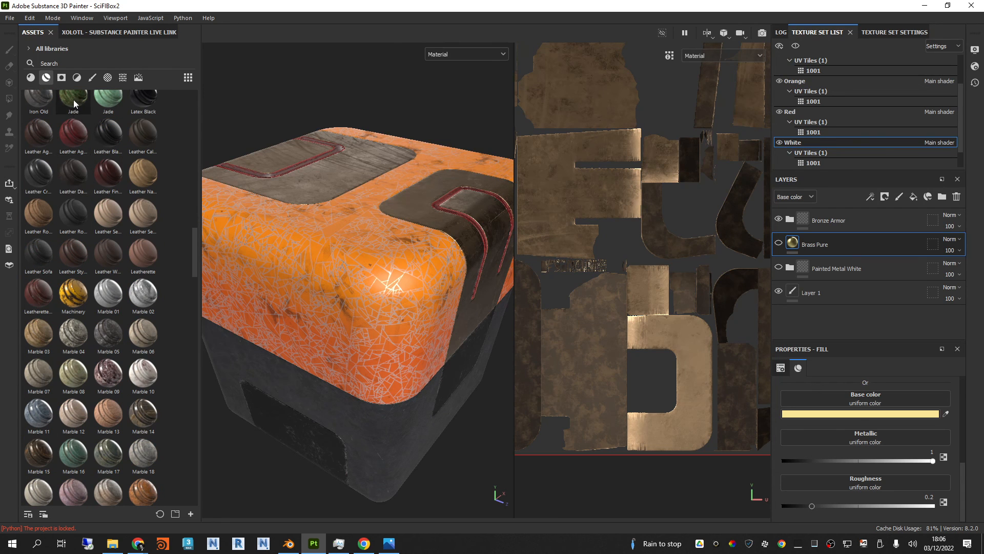
scroll(73, 154, "down", 3)
left_click_drag(108, 246, 346, 251)
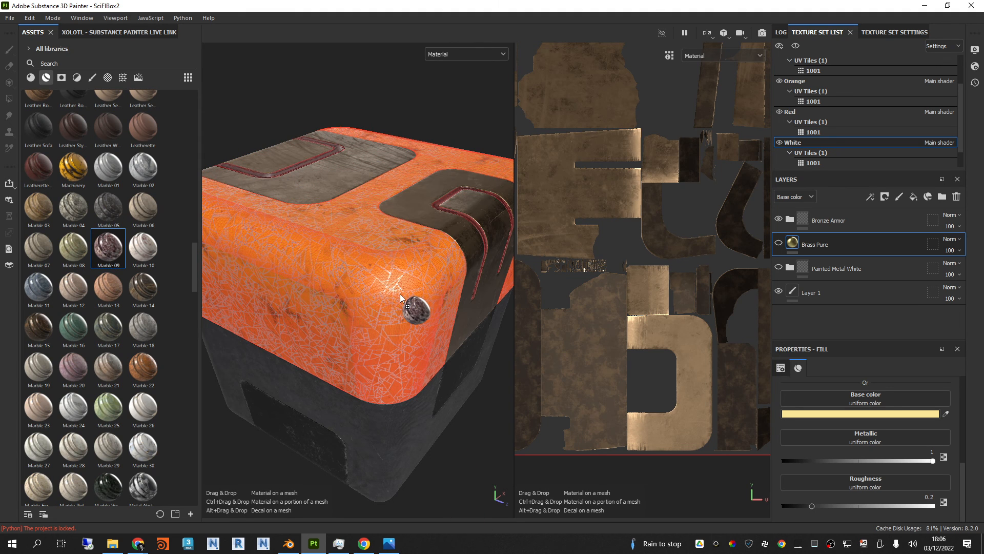
left_click_drag(400, 294, 401, 295)
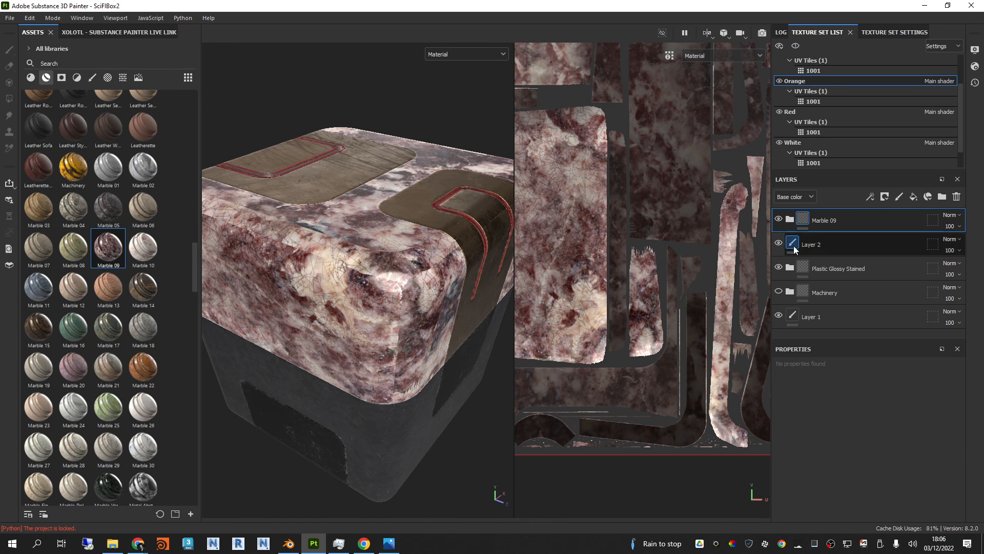
Step: Hide Layer 2 and Plastic Glossy Stained beneath Marble 09, and inspect the marble around the box's bronze panels
left_click(779, 243)
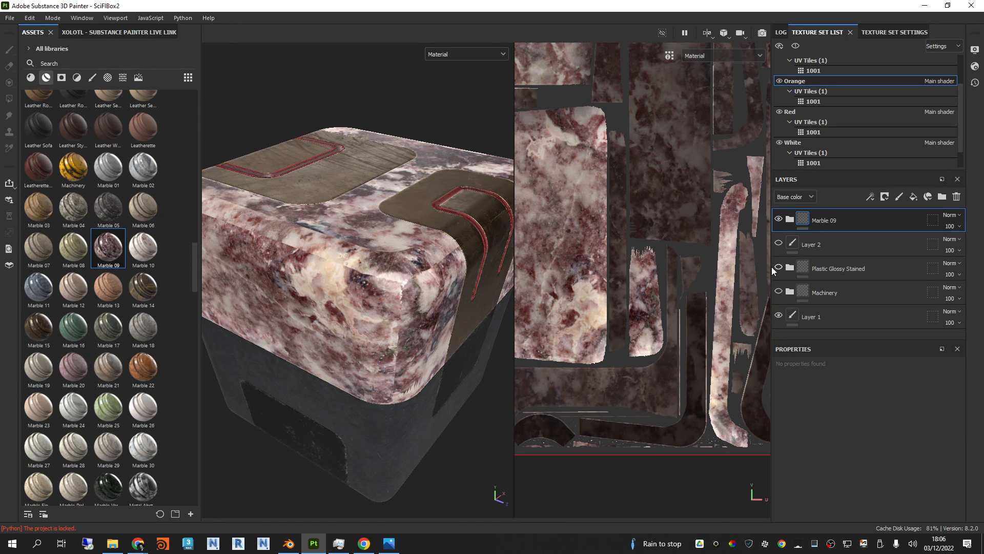
left_click_drag(386, 250, 408, 258, "alt")
mouse_move(409, 256)
right_mouse_down("shift")
mouse_move(348, 249)
mouse_move(410, 245)
right_mouse_up("shift")
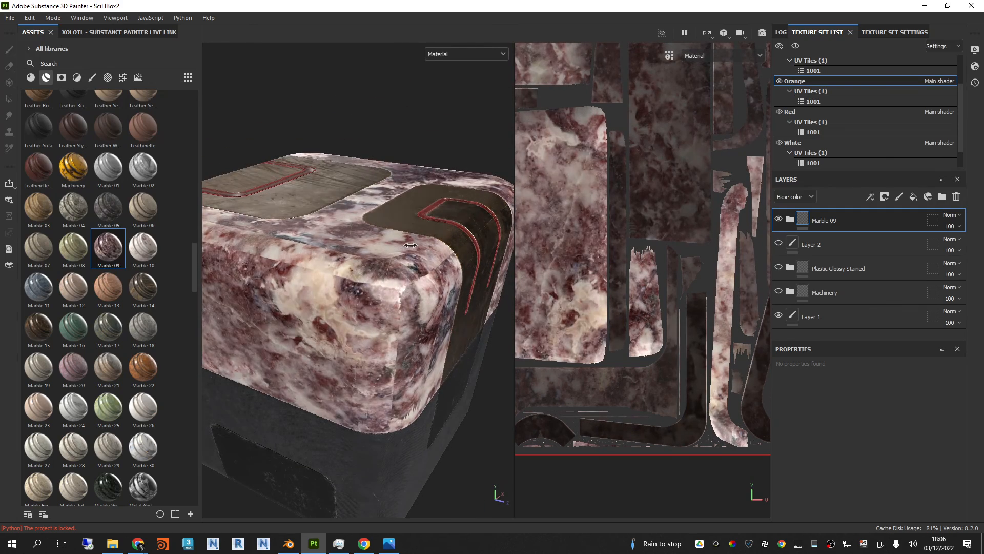
left_click_drag(411, 186, 344, 180, "alt")
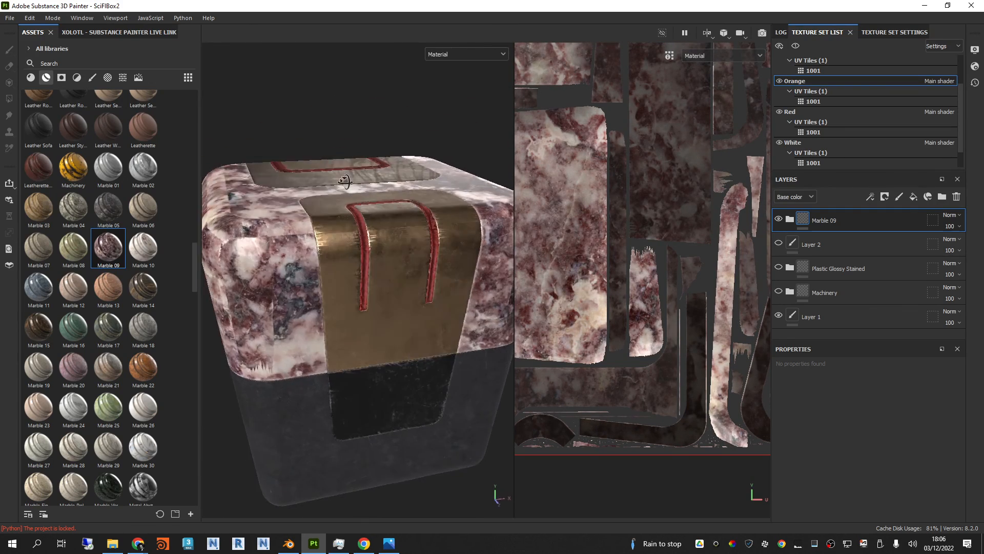
right_click_drag(344, 180, 370, 178, "shift")
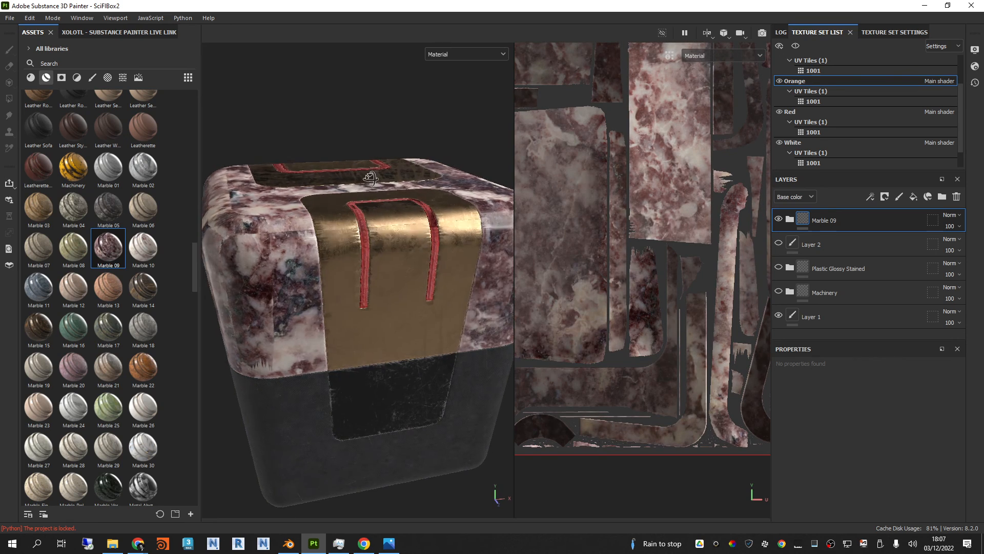
left_click_drag(370, 178, 425, 220, "alt")
Step: Apply the Smart_W-05 smart material to the box's dark lower part, then collapse and hide the Fabric Composite Reinforced Used group
scroll(119, 339, "down", 8)
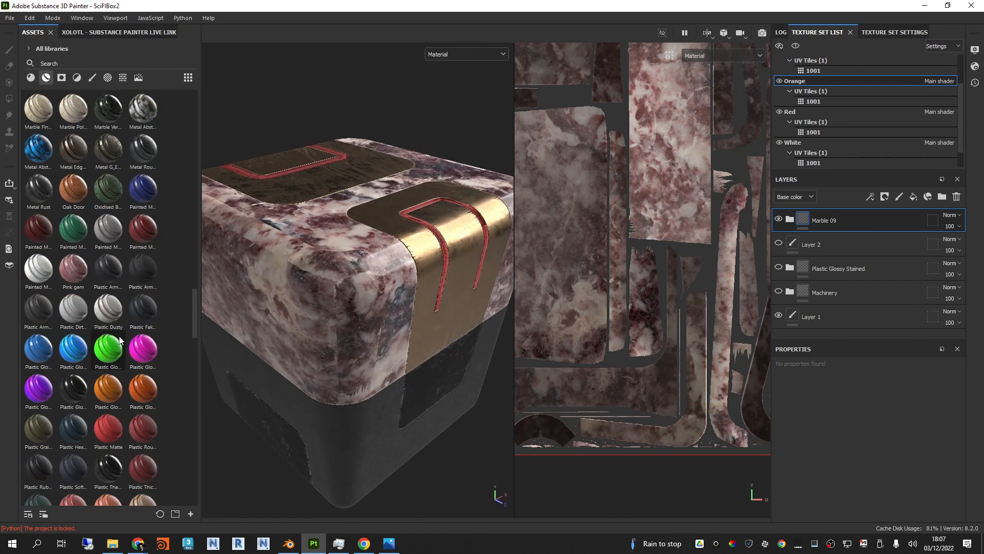
scroll(119, 339, "down", 9)
mouse_move(31, 374)
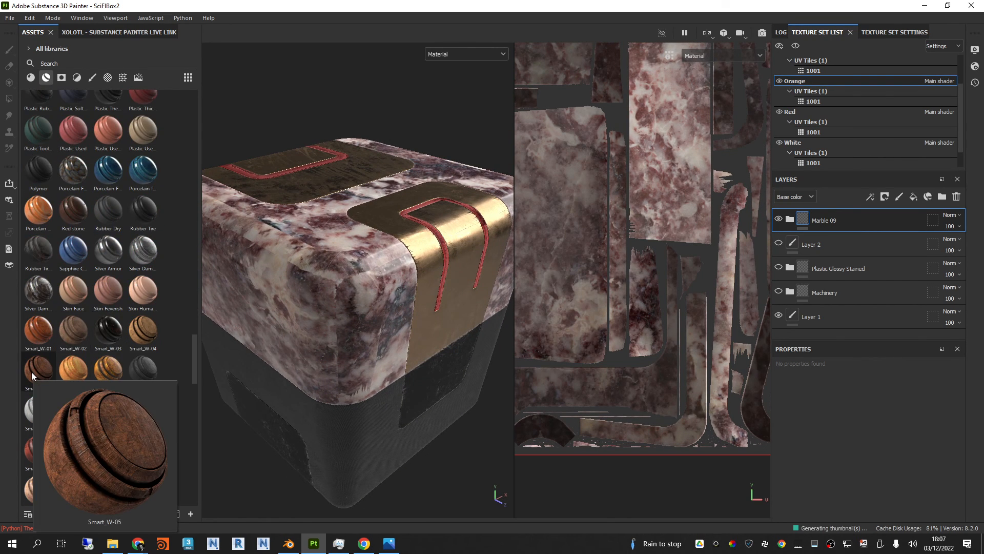
left_click_drag(32, 371, 385, 389)
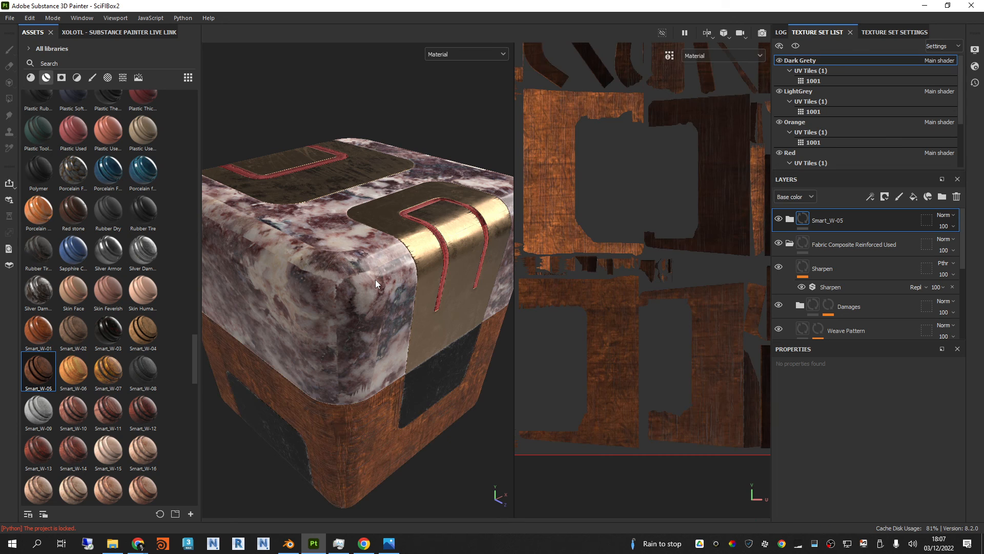
left_click_drag(375, 281, 430, 286, "alt")
left_click(789, 243)
left_click(779, 244)
Step: Inspect the wood, marble and bronze surfaces of the box from several angles
scroll(379, 312, "up", 5)
mouse_move(431, 286)
right_mouse_down("shift")
mouse_move(440, 311)
mouse_move(398, 308)
mouse_move(428, 301)
right_mouse_up("shift")
scroll(428, 301, "down", 4)
left_click_drag(417, 285, 335, 209, "alt")
middle_click_drag(391, 184, 460, 275, "alt")
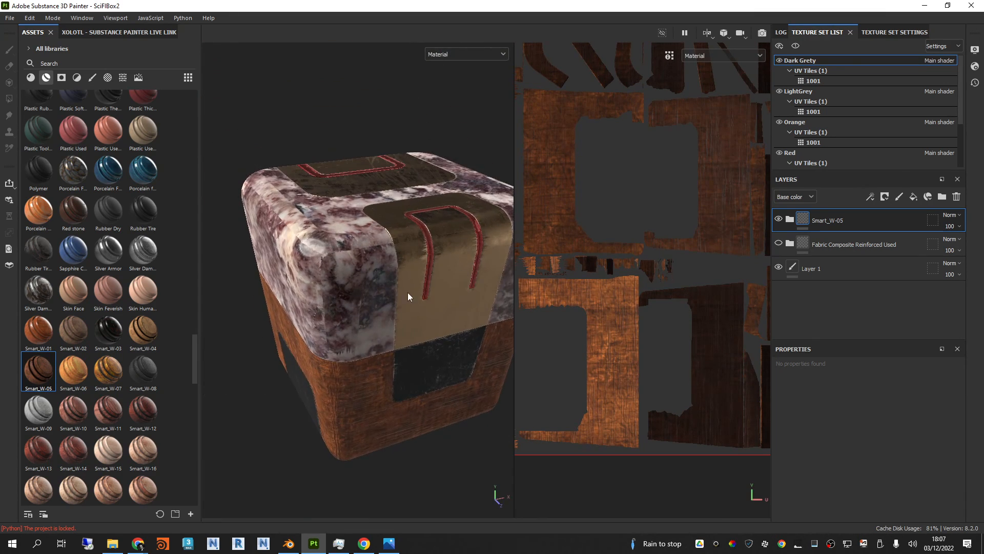
left_click_drag(409, 297, 438, 326, "alt")
right_click_drag(439, 326, 399, 328, "shift")
Step: Browse the remaining smart materials to the end of the library and examine the box under varied lighting
scroll(102, 378, "down", 10)
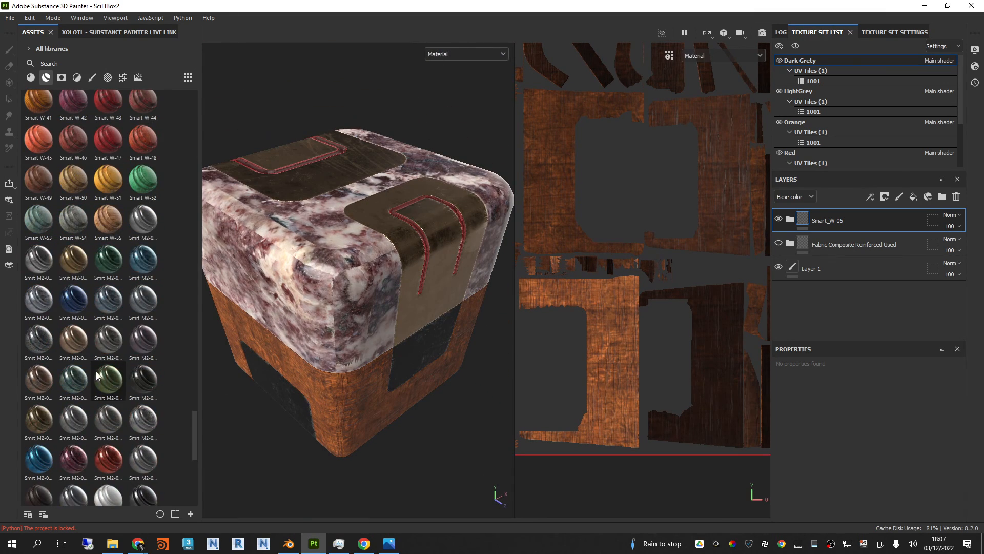
scroll(141, 369, "down", 9)
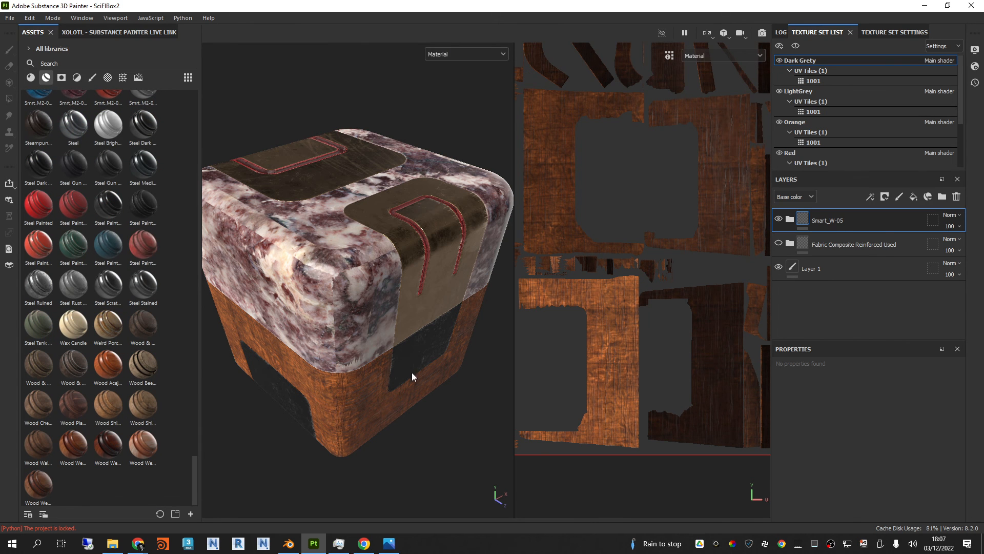
left_click_drag(413, 377, 299, 244, "alt")
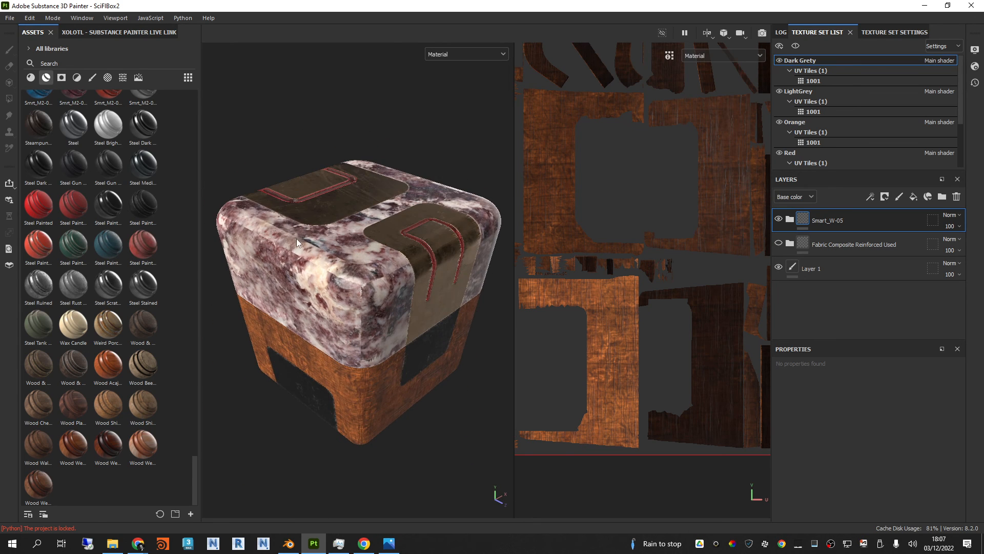
left_click_drag(285, 293, 380, 283, "alt")
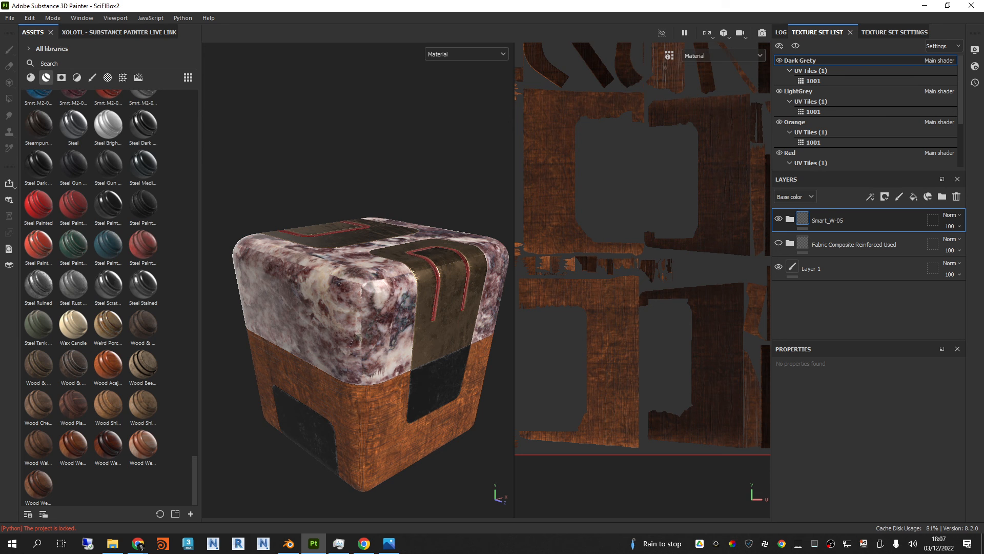
left_click_drag(403, 278, 408, 320, "alt")
right_click_drag(407, 321, 463, 307, "shift")
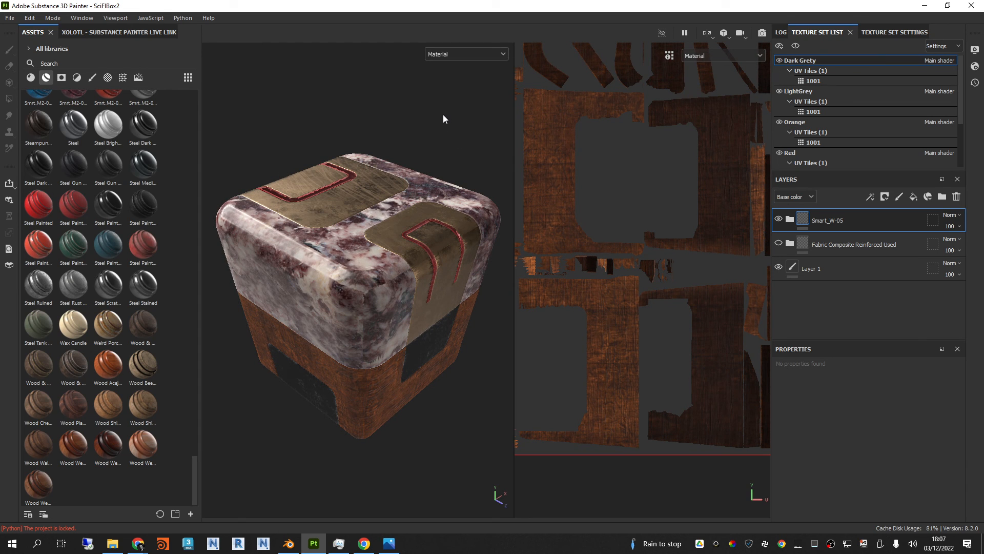
left_click_drag(423, 288, 415, 229, "alt")
mouse_move(366, 275)
right_mouse_down("shift")
mouse_move(390, 273)
mouse_move(374, 275)
right_mouse_up("shift")
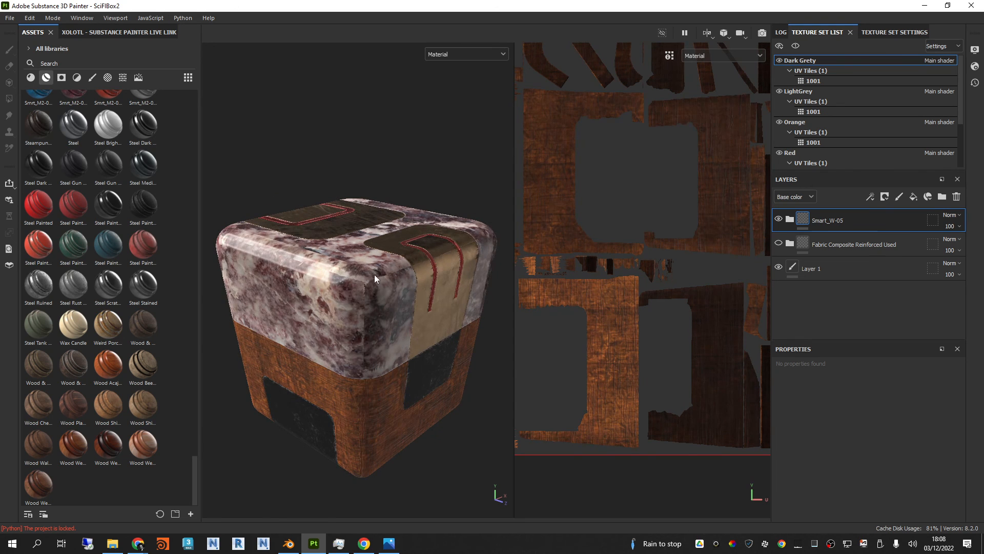
Step: Narrow the asset library to give the 3D and UV views more room
scroll(371, 282, "up", 5)
mouse_move(371, 283)
left_mouse_down("alt")
mouse_move(324, 240)
mouse_move(288, 279)
mouse_move(359, 285)
mouse_move(379, 307)
mouse_move(382, 268)
mouse_move(370, 284)
mouse_move(369, 269)
left_mouse_up("alt")
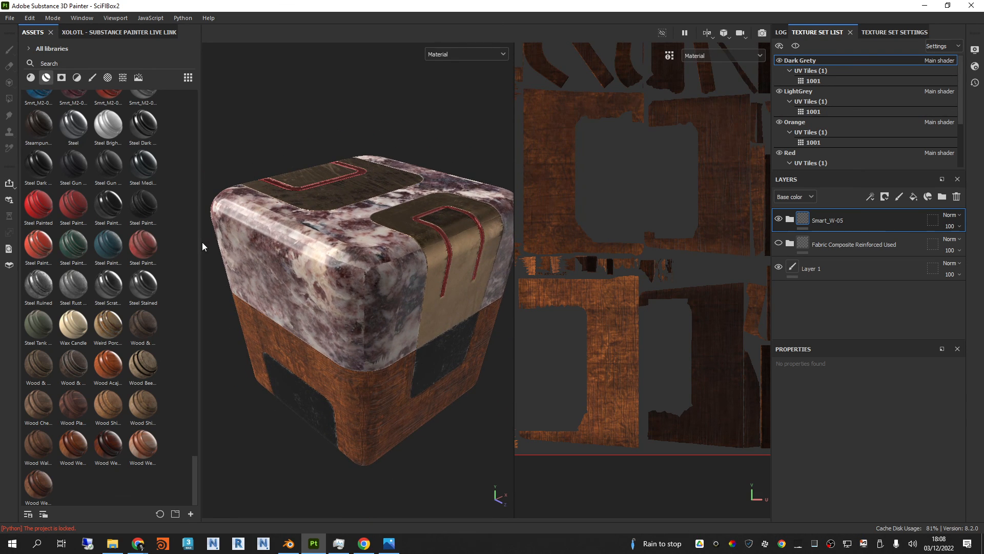
mouse_move(202, 241)
left_mouse_down()
mouse_move(187, 240)
mouse_move(216, 240)
mouse_move(185, 238)
left_mouse_up()
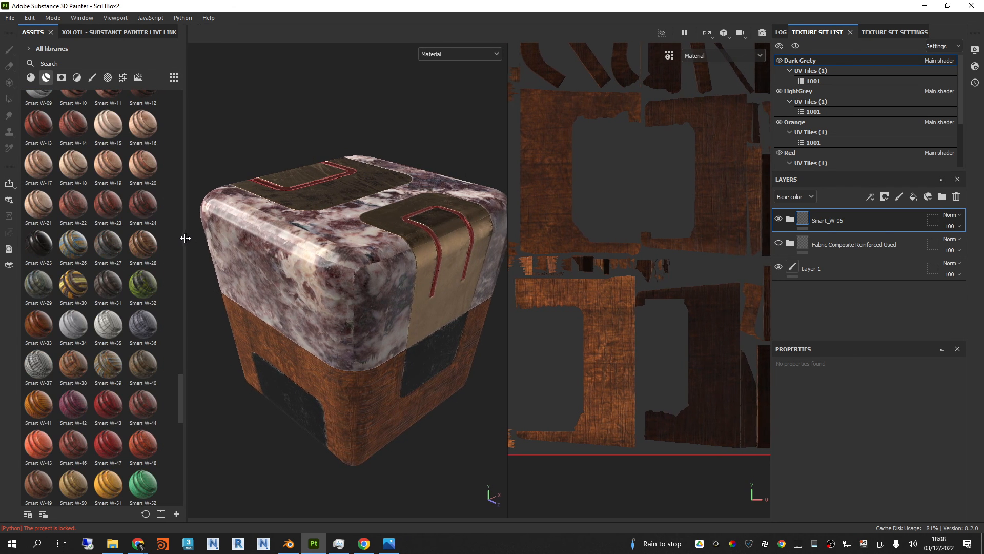
Step: Zoom out the UV layout to its full extent and widen the 3D view so the whole box fits
mouse_move(319, 242)
left_mouse_down("alt")
mouse_move(337, 286)
mouse_move(326, 209)
mouse_move(328, 249)
left_mouse_up("alt")
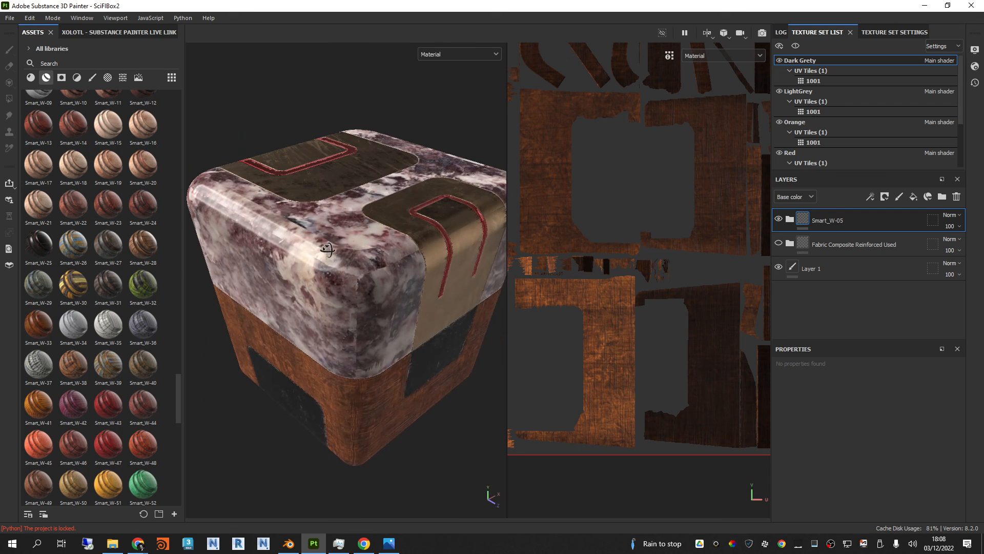
scroll(666, 243, "down", 3)
scroll(662, 241, "down", 3)
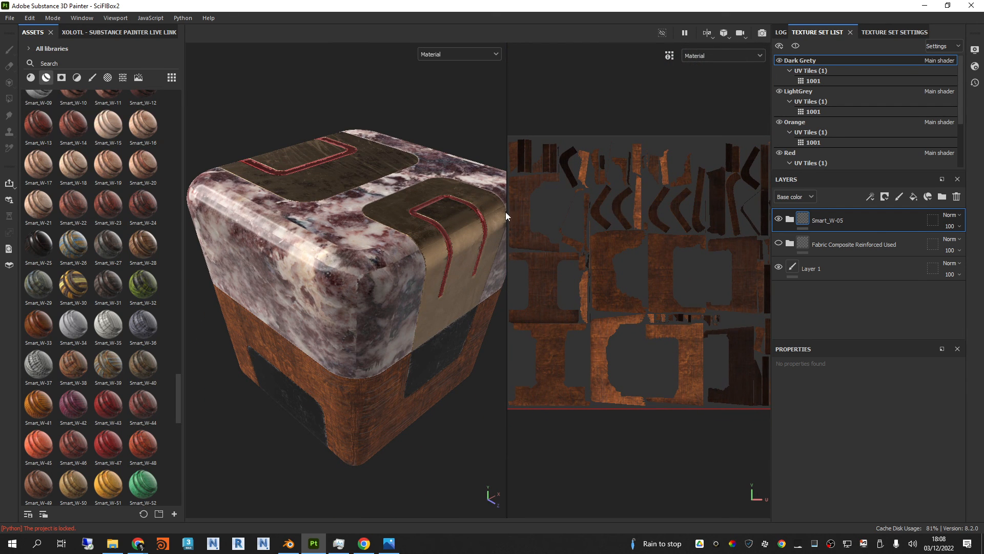
left_click_drag(505, 211, 543, 216)
left_click(333, 275)
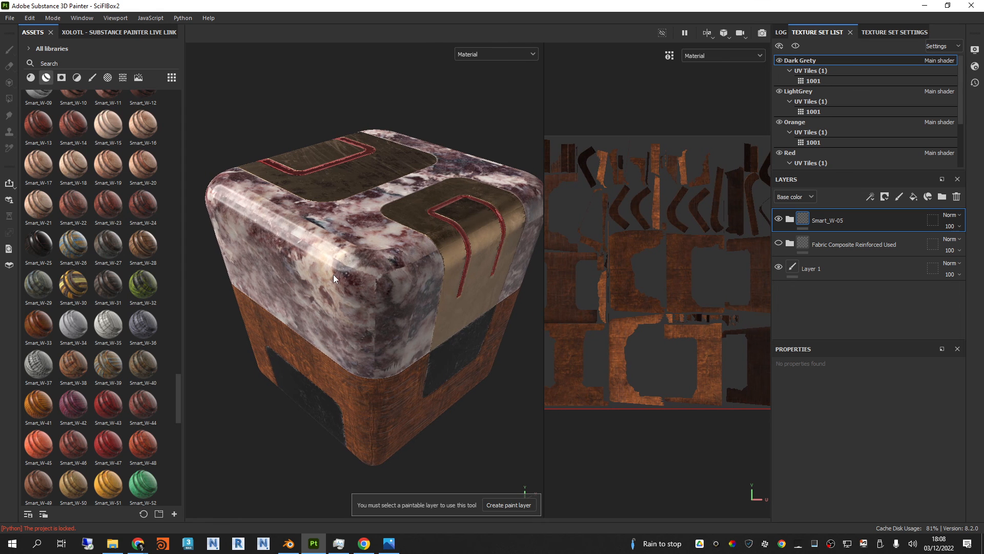
mouse_move(387, 251)
left_mouse_down("alt")
mouse_move(379, 243)
mouse_move(394, 231)
mouse_move(405, 246)
left_mouse_up("alt")
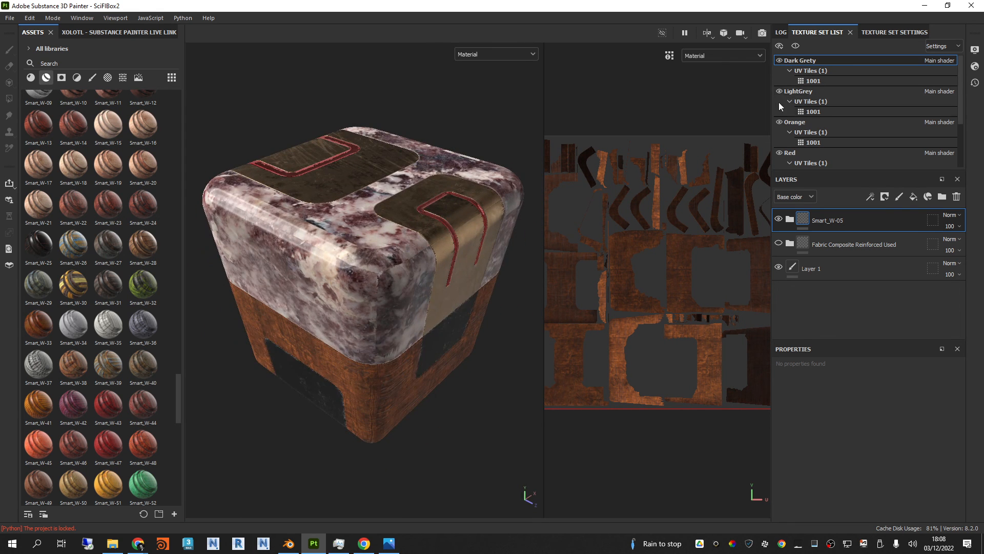
Step: Hide and show the Orange texture set to identify the parts it covers, and inspect the box from another side
left_click(779, 122)
left_click(779, 122)
left_click(779, 122)
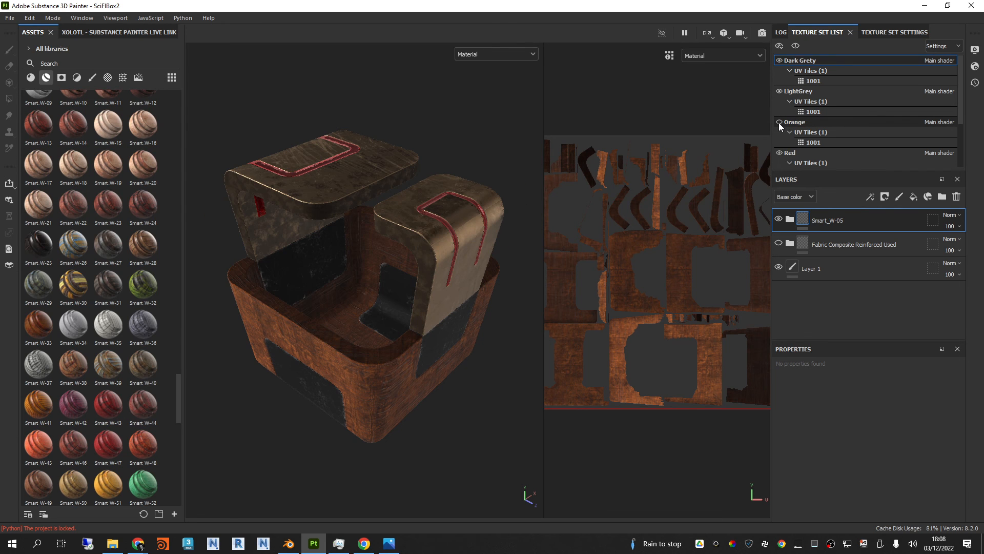
left_click(779, 122)
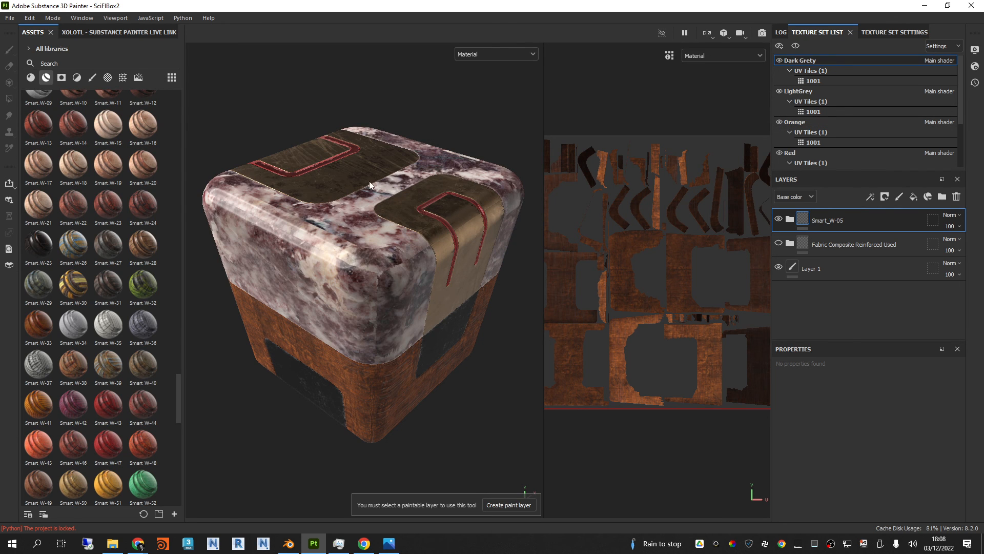
mouse_move(376, 196)
left_mouse_down("alt")
mouse_move(442, 224)
mouse_move(416, 236)
mouse_move(472, 220)
mouse_move(456, 287)
mouse_move(435, 216)
left_mouse_up("alt")
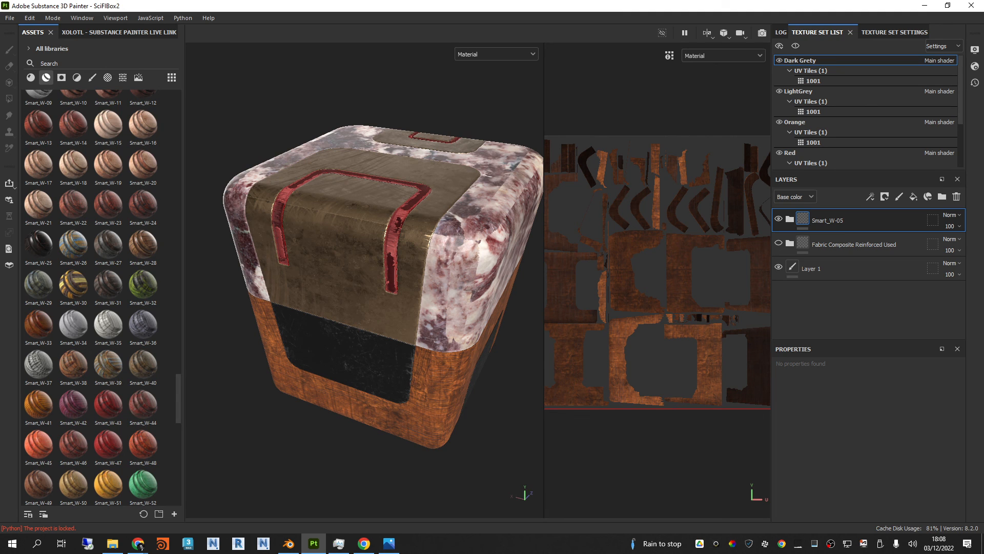
Step: Show the Fabric Composite Reinforced Used group again and delete the Smart_W-05 group from the Dark Grety texture set
left_click(138, 545)
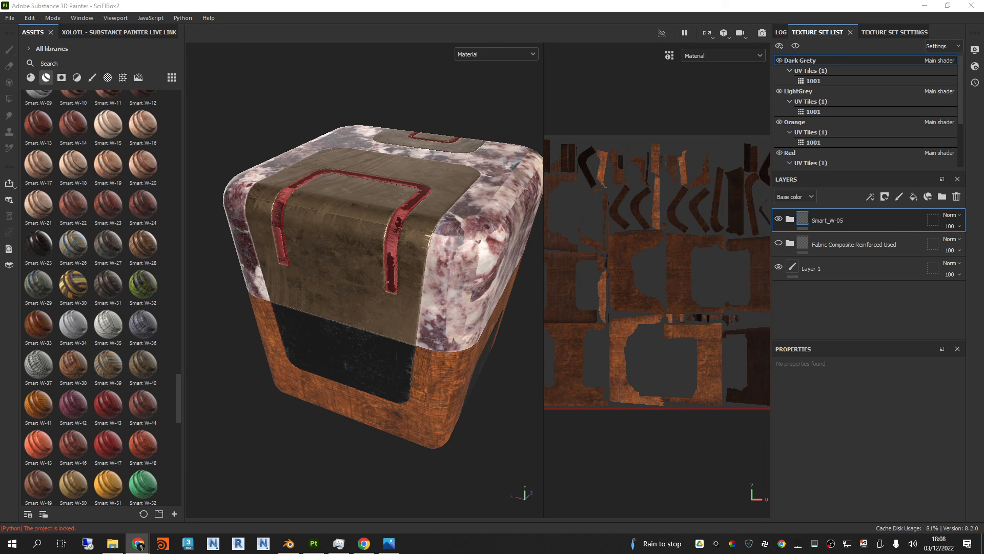
left_click(778, 243)
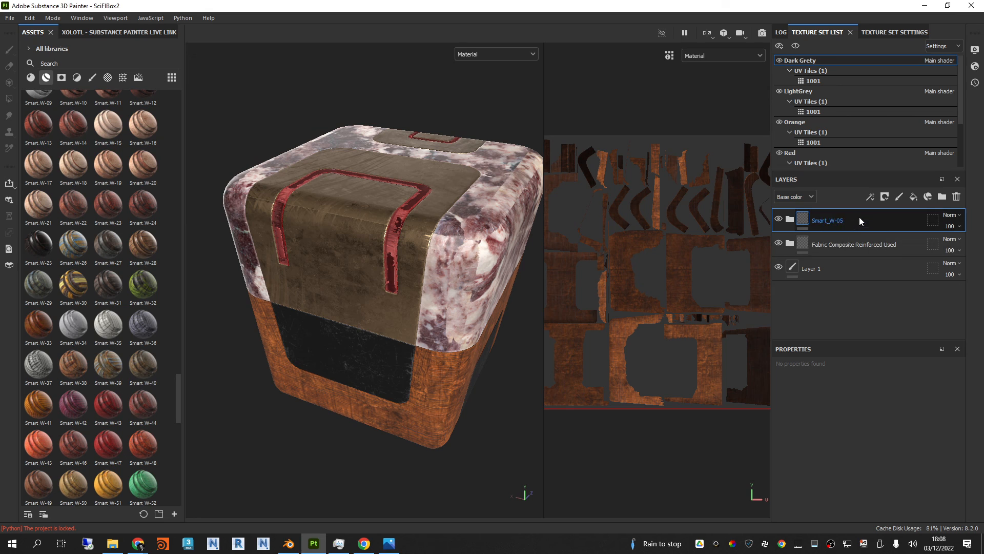
key("Delete")
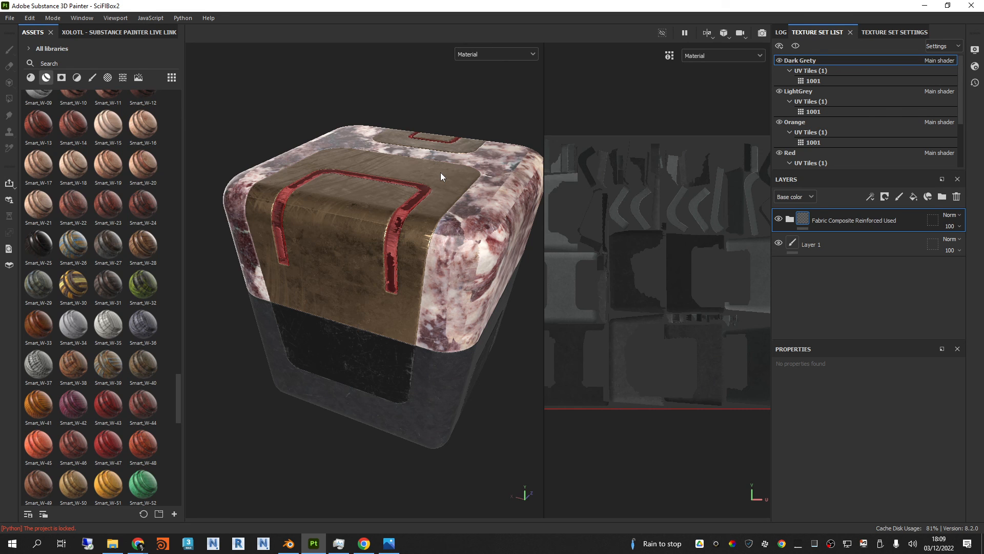
Step: Switch from painting to rendering mode to preview a ray-traced render of the box
mouse_move(416, 201)
left_mouse_down("alt")
mouse_move(414, 193)
mouse_move(413, 214)
mouse_move(410, 202)
left_mouse_up("alt")
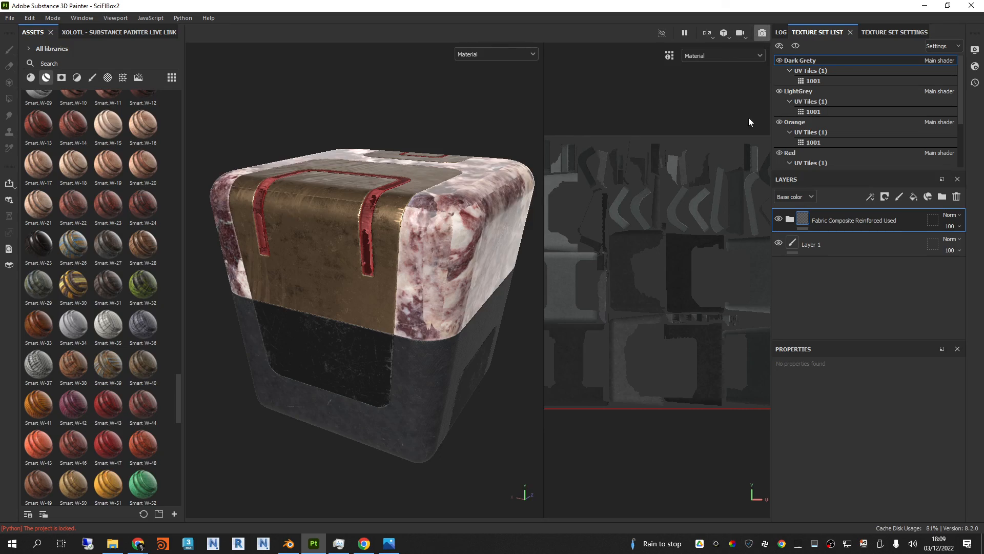
key("F10")
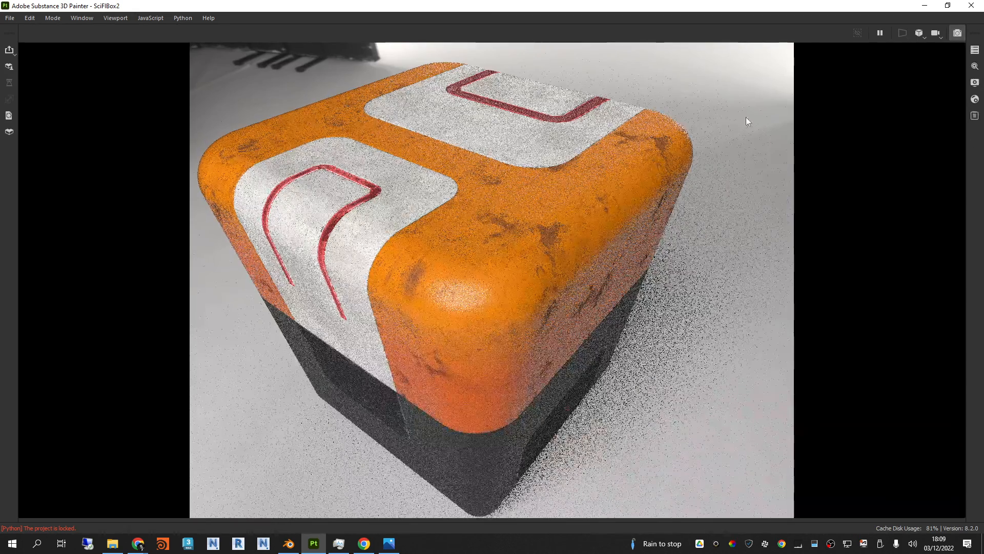
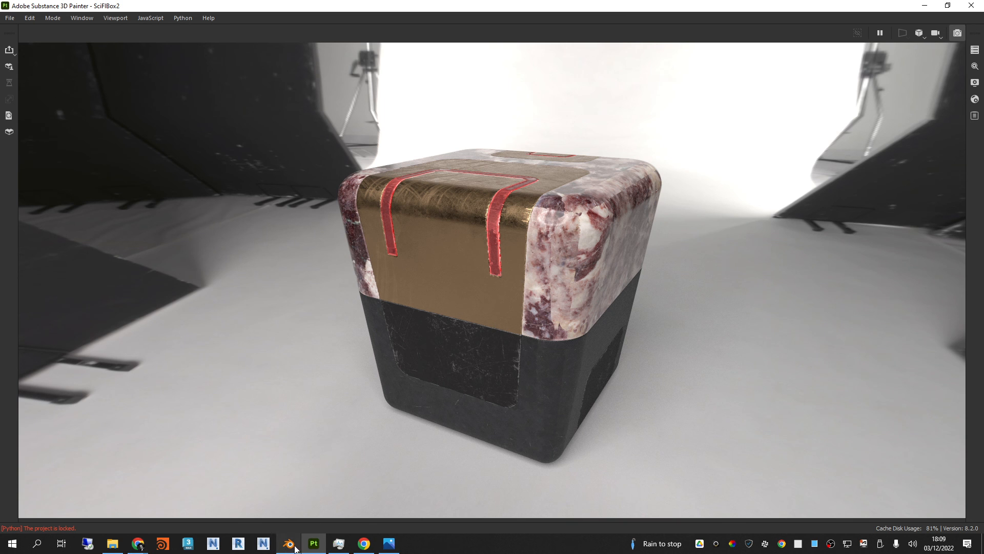
Step: Launch Substance 3D Modeler and close Blender without saving its untitled scene
left_click(13, 543)
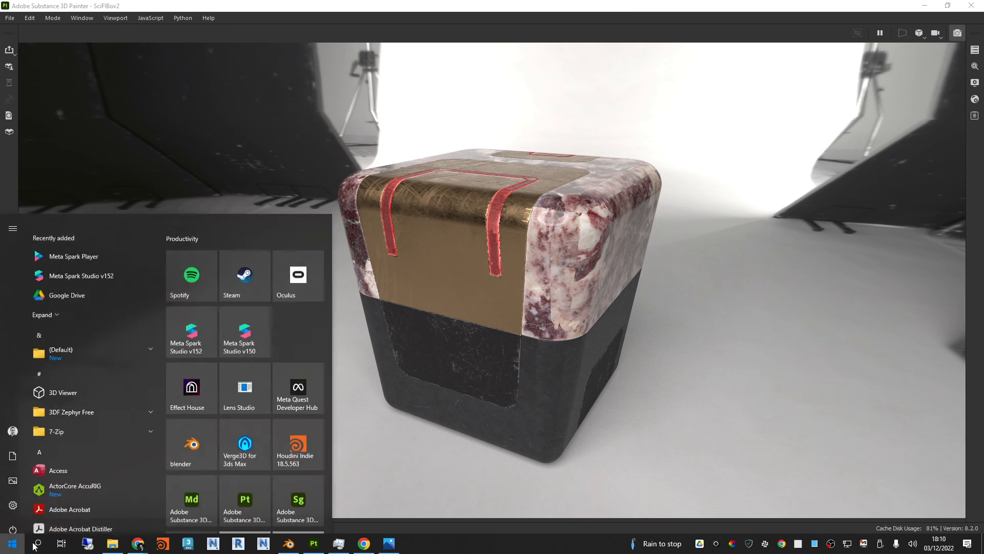
left_click(183, 476)
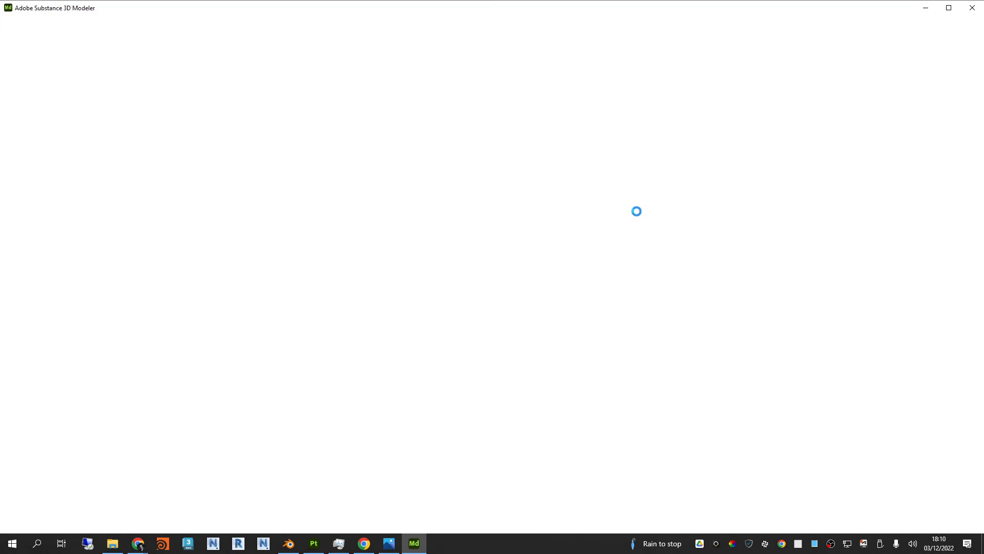
left_click(289, 542)
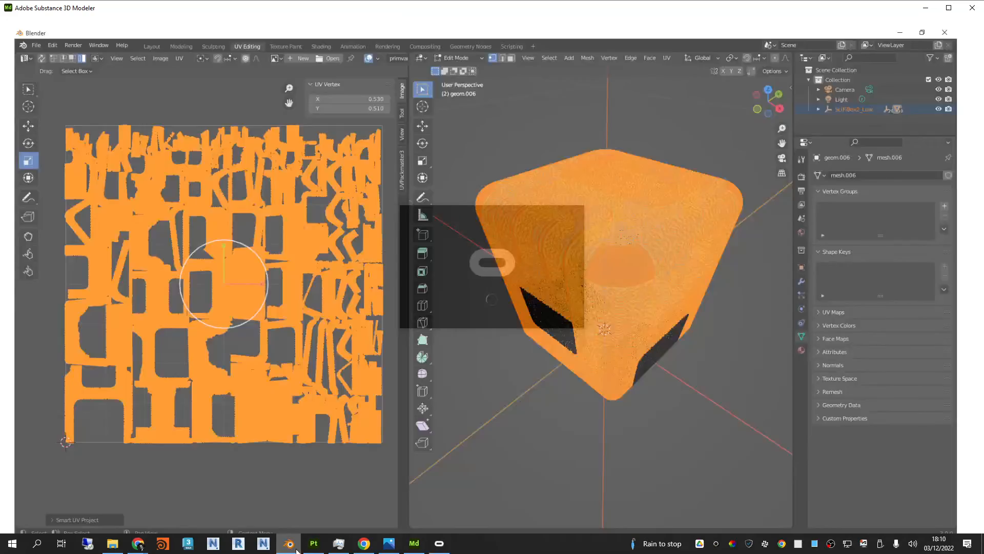
left_click(971, 5)
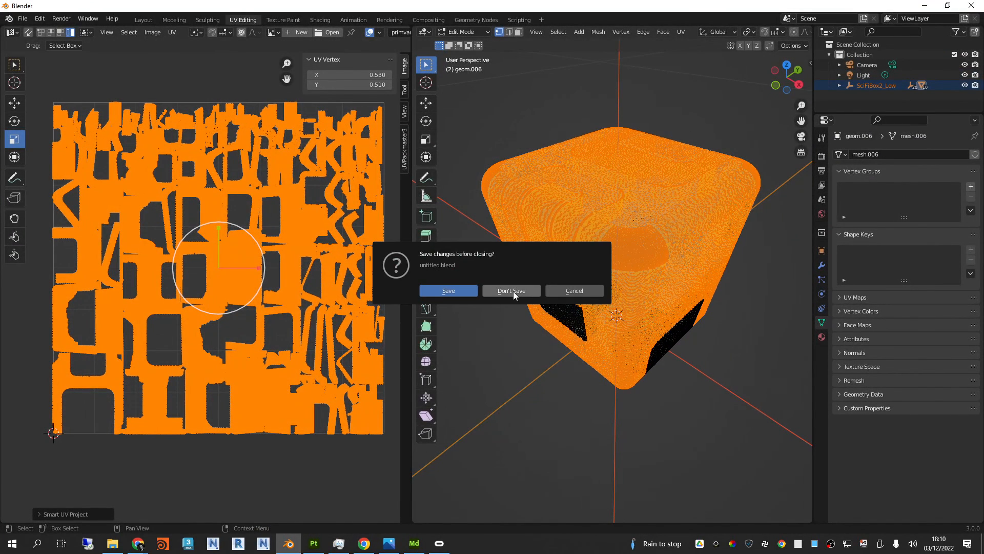
left_click(512, 291)
Step: Close Substance 3D Painter, switch to Substance 3D Modeler and dismiss its getting-started window
left_click(288, 543)
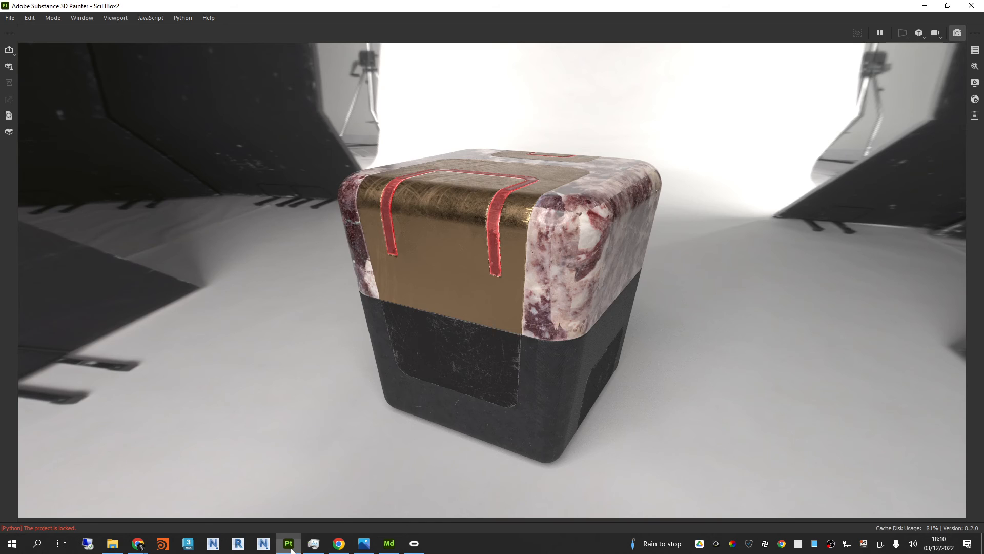
left_click(971, 6)
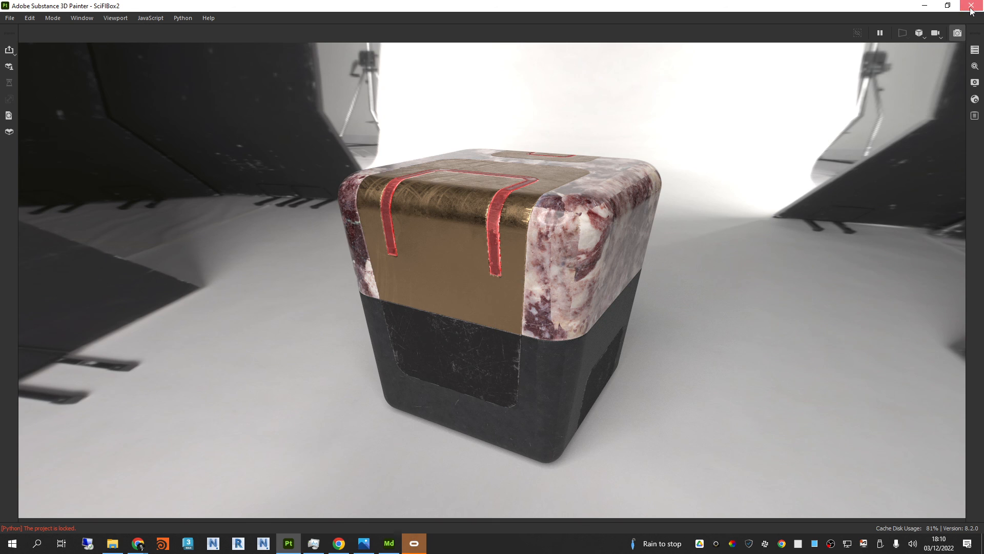
left_click(460, 287)
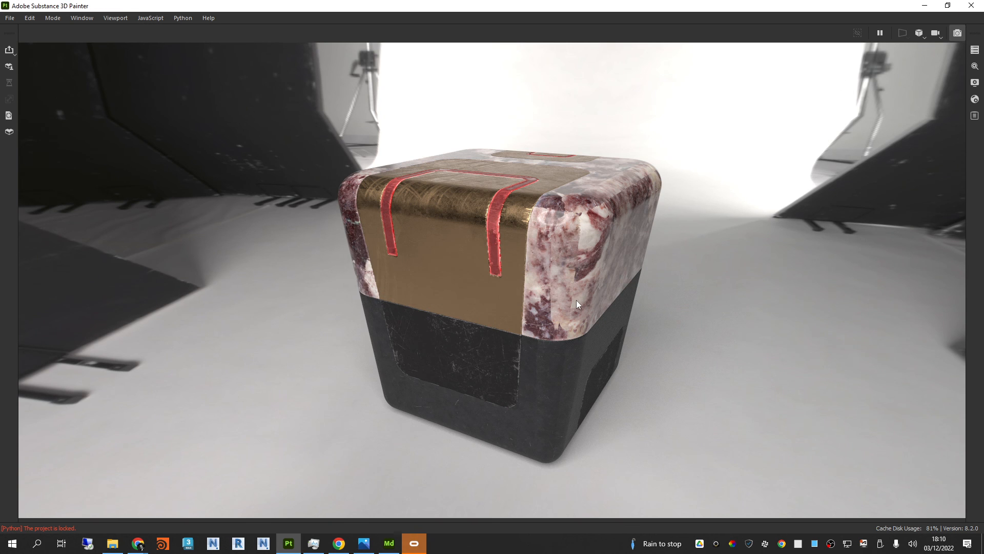
left_click(397, 546)
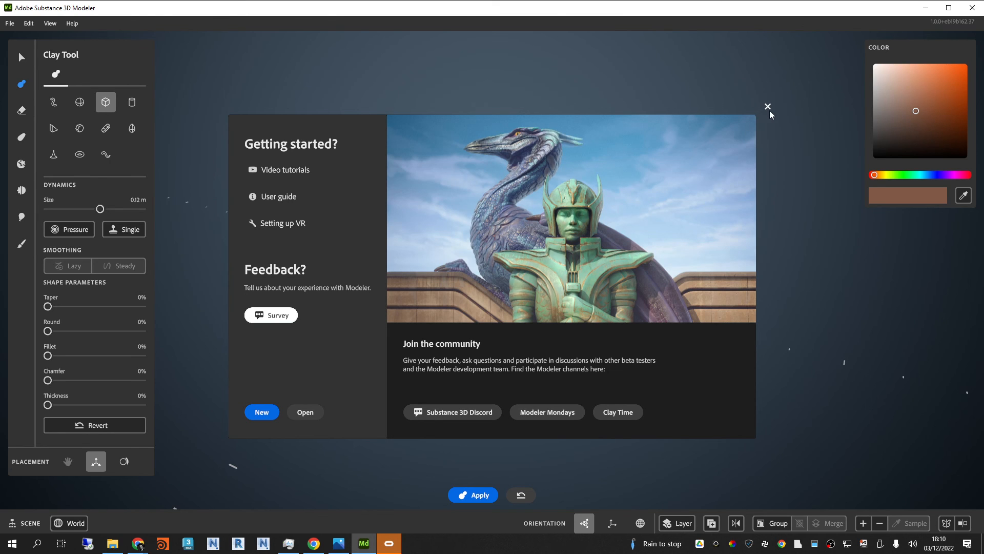
left_click(768, 106)
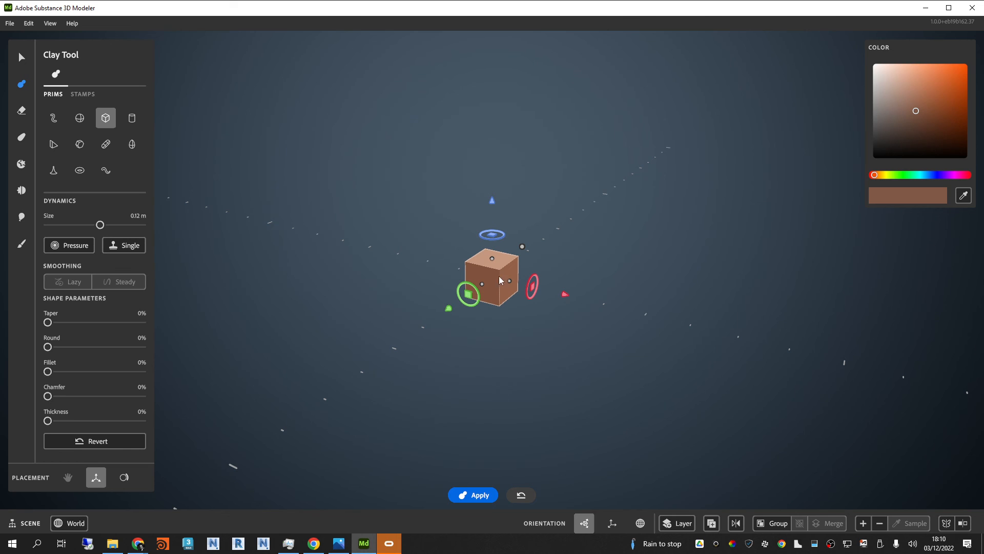
Step: Sweep the cube clay primitive into a long bar and add a second overlapping, slightly offset bar along its side
scroll(495, 276, "up", 2)
scroll(438, 331, "up", 2)
scroll(417, 342, "down", 1)
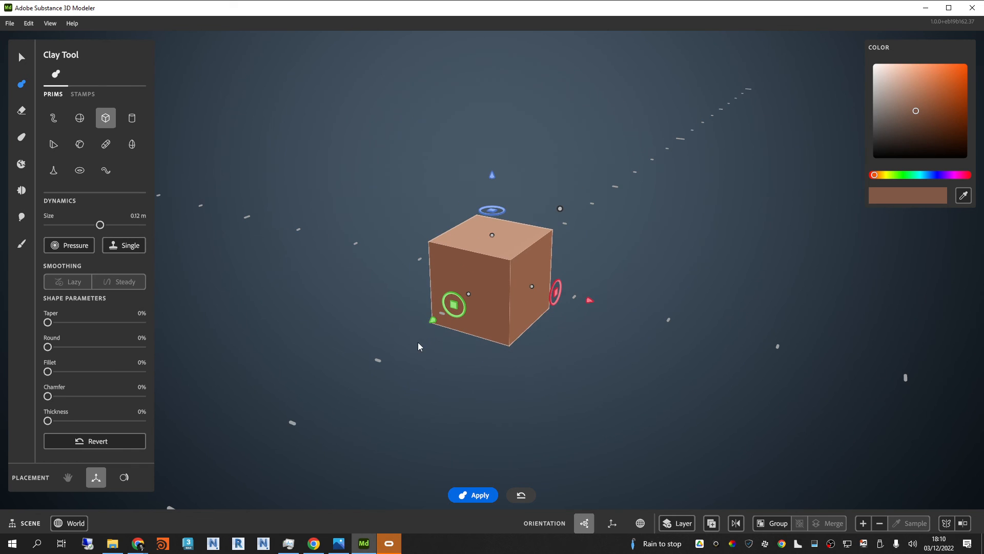
left_click_drag(432, 322, 349, 389)
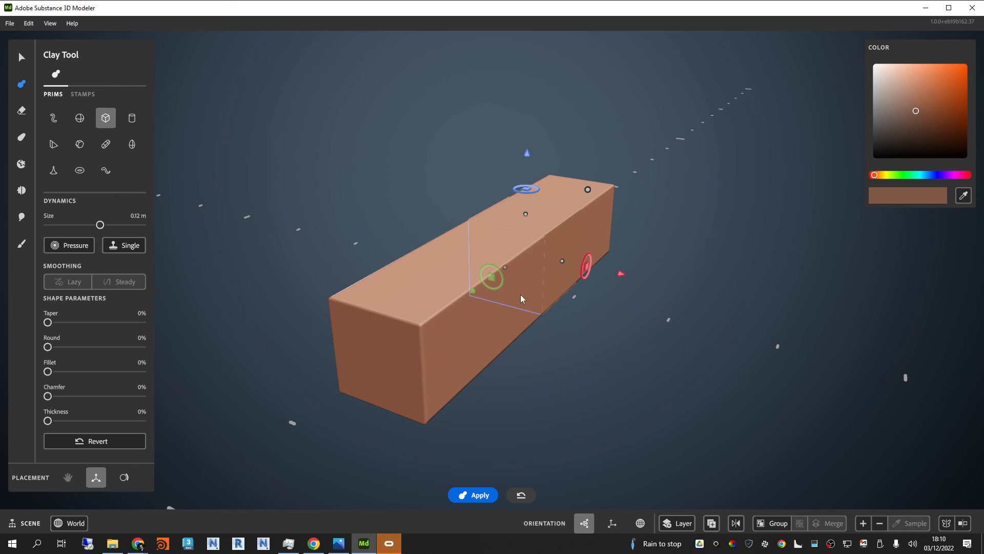
left_click_drag(619, 274, 651, 279)
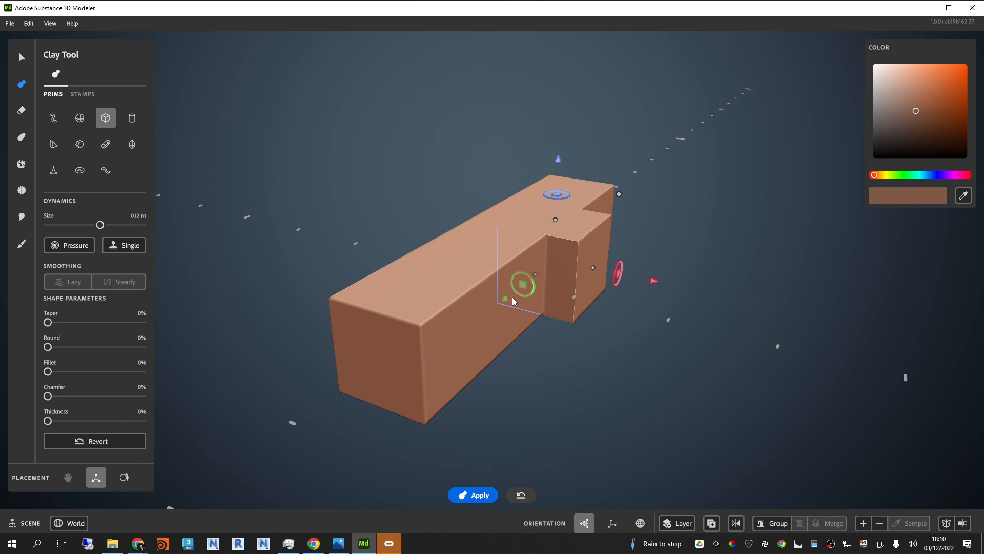
left_click_drag(508, 298, 426, 369)
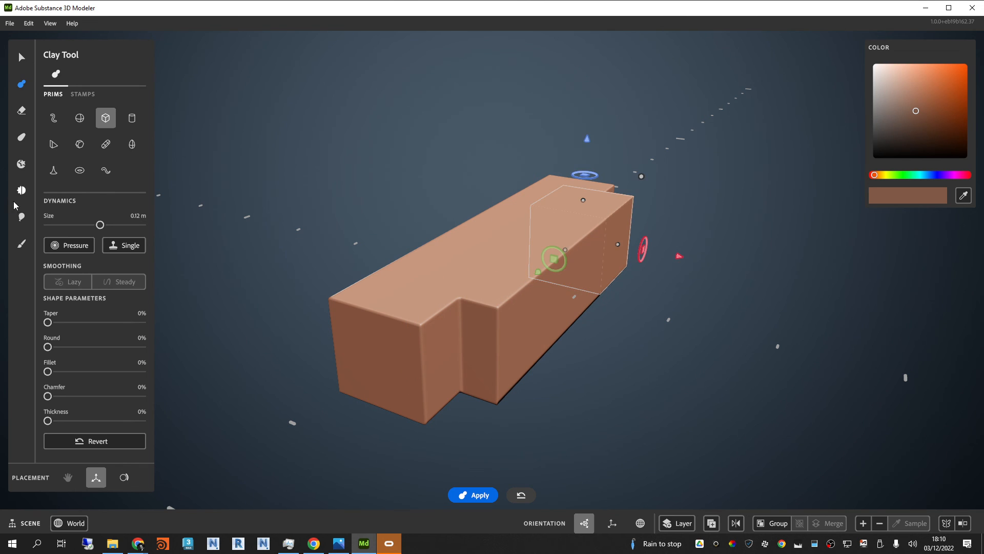
Step: Smooth the step between the two bars and their long side edge using the Smooth tool's second mode
left_click(21, 216)
left_click(22, 190)
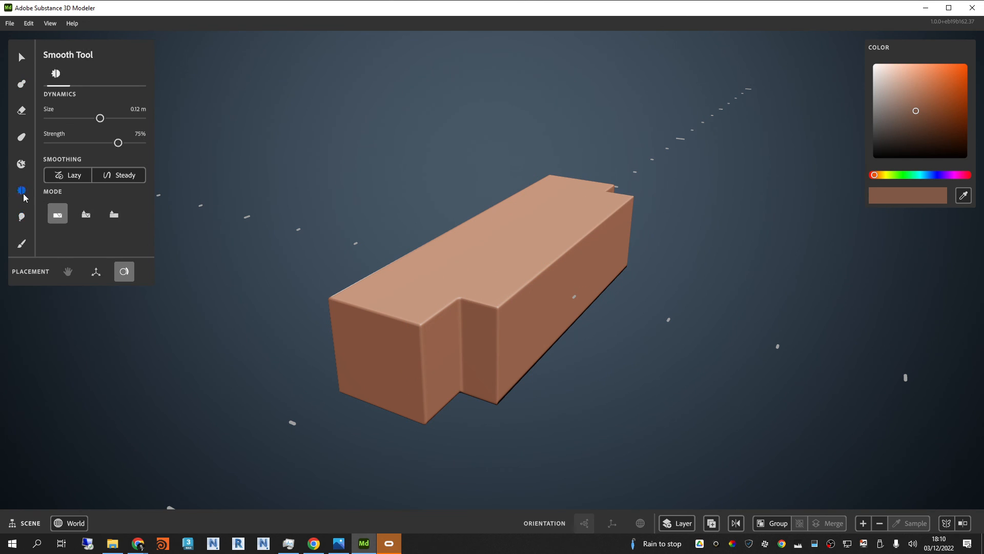
left_click(85, 214)
mouse_move(472, 330)
left_mouse_down()
mouse_move(472, 307)
mouse_move(451, 373)
mouse_move(464, 381)
left_mouse_up()
mouse_move(609, 208)
left_mouse_down()
mouse_move(518, 323)
mouse_move(600, 310)
mouse_move(442, 378)
left_mouse_up()
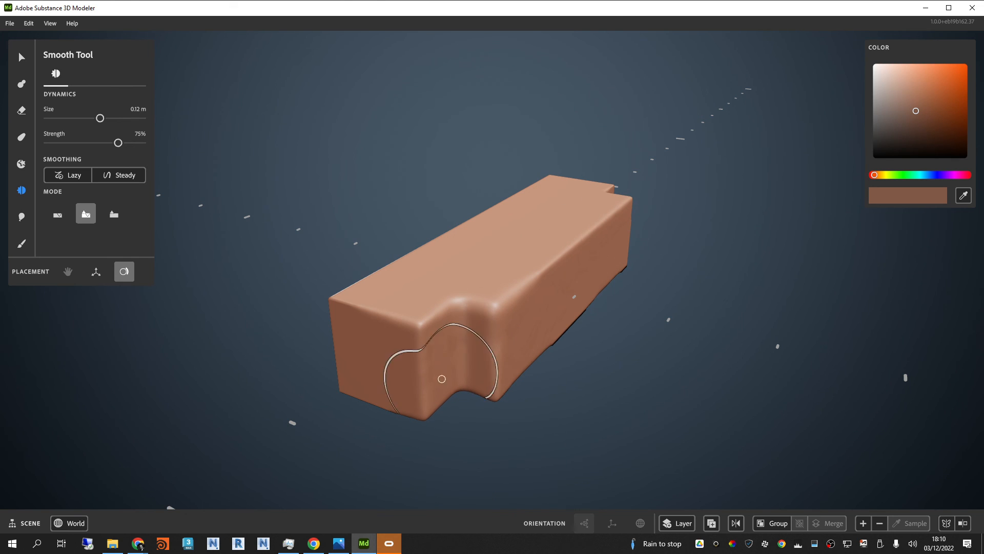
Step: Flatten the cube eraser, carve a long groove along the bar's side and move the eraser clear of the clay
left_click(21, 110)
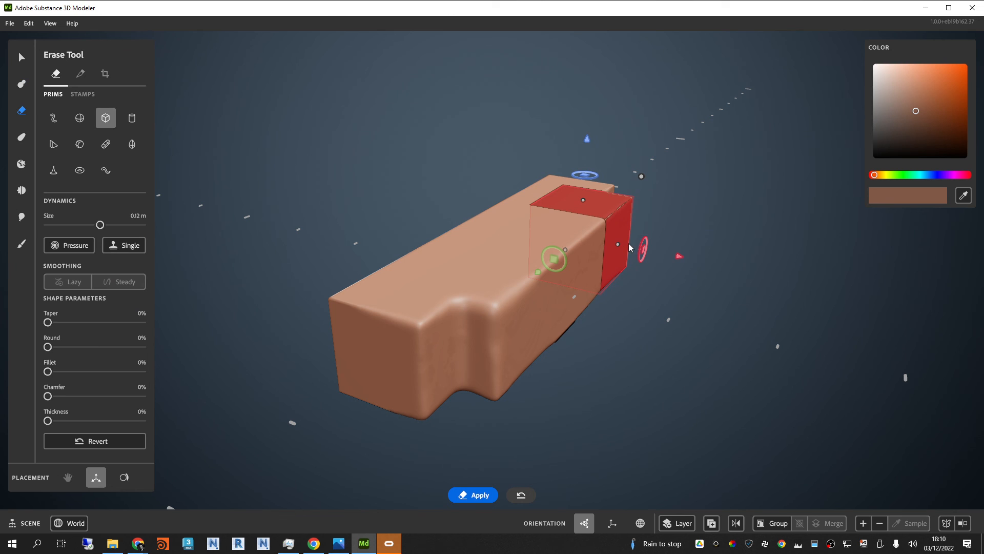
mouse_move(582, 197)
left_mouse_down()
mouse_move(583, 226)
mouse_move(604, 230)
left_mouse_up()
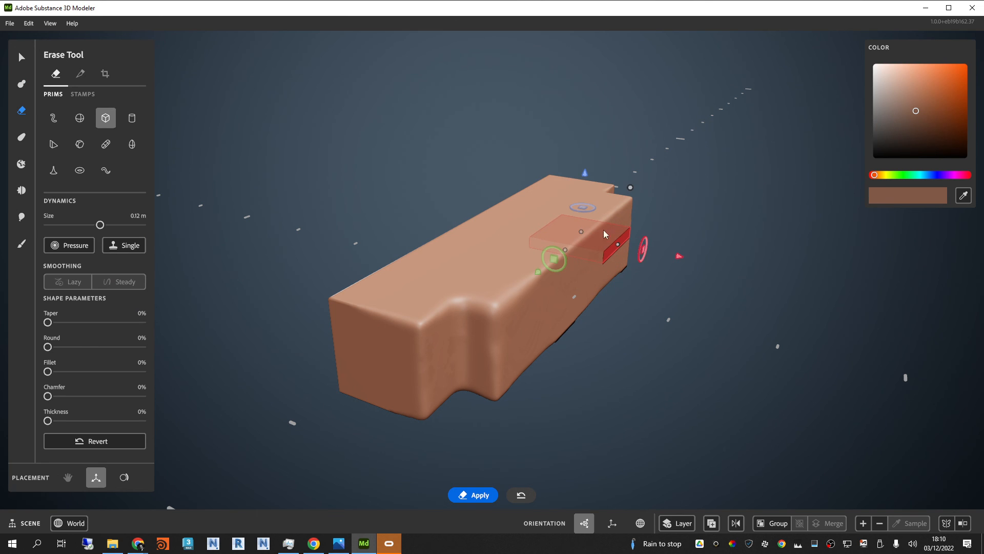
mouse_move(676, 259)
left_mouse_down()
mouse_move(767, 274)
mouse_move(755, 271)
left_mouse_up()
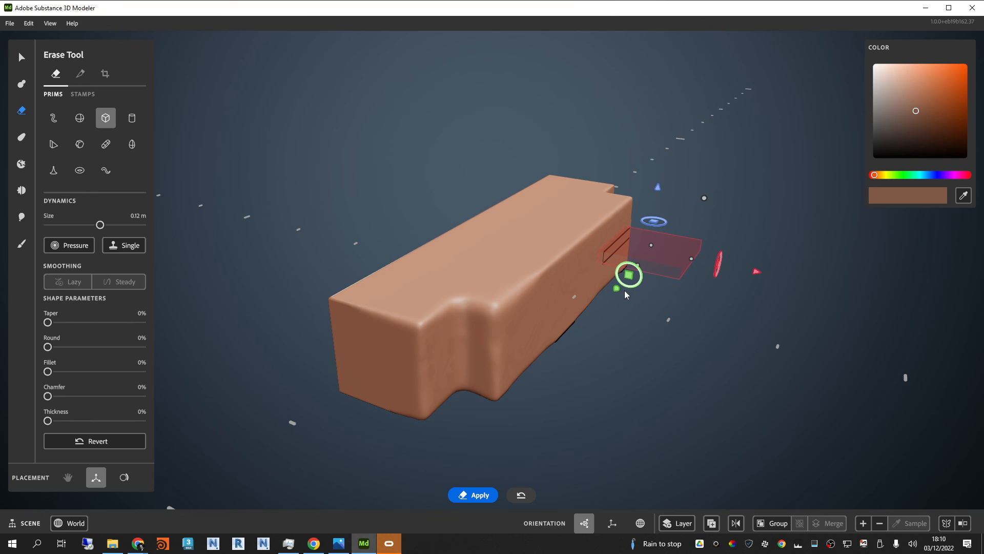
mouse_move(625, 290)
left_mouse_down()
mouse_move(506, 388)
mouse_move(518, 396)
mouse_move(484, 411)
mouse_move(714, 265)
left_mouse_up()
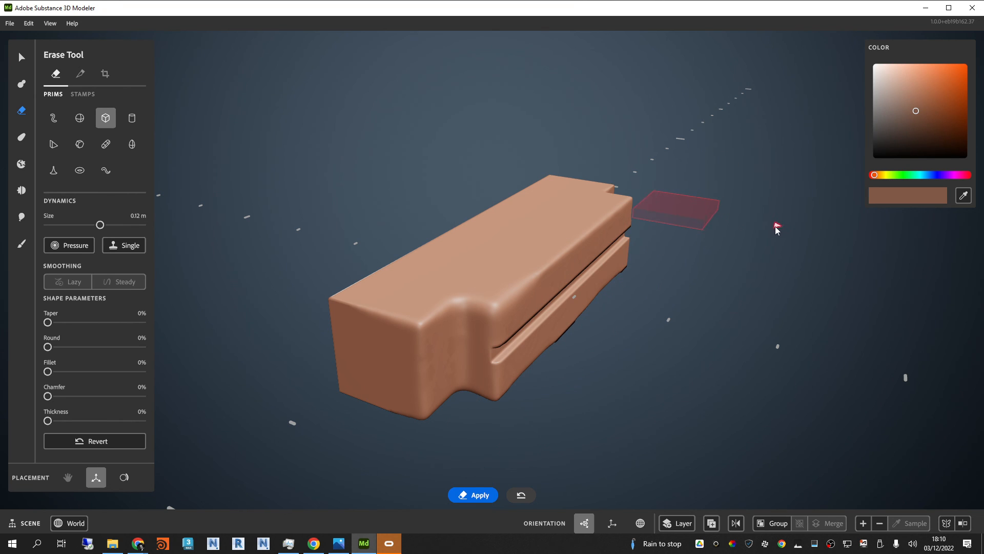
left_click_drag(775, 227, 775, 226)
left_click_drag(684, 144, 684, 136)
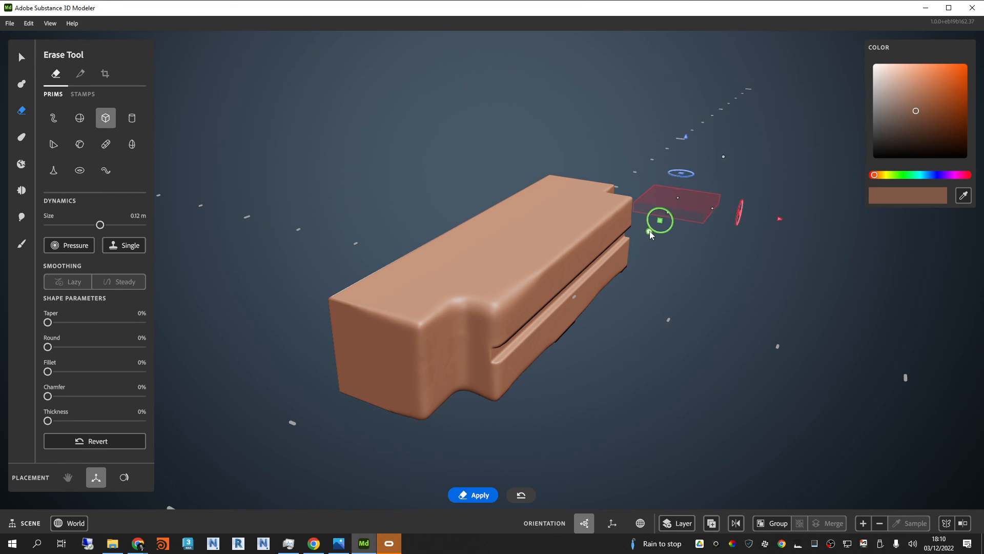
mouse_move(649, 230)
left_mouse_down()
mouse_move(538, 385)
mouse_move(688, 213)
left_mouse_up()
scroll(558, 221, "down", 3)
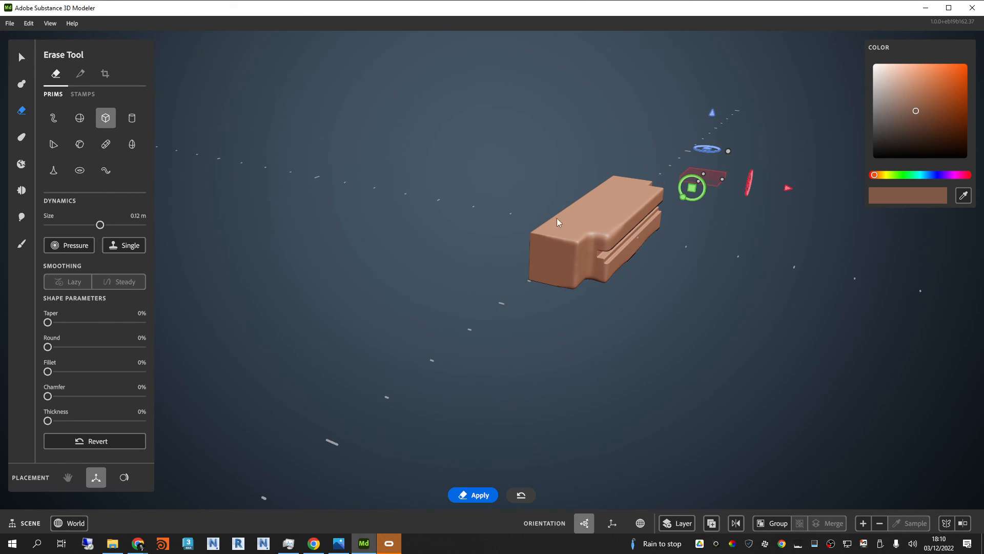
Step: Switch to the Warp tool with the sphere shape, try warping the bar's near end and undo that warp
left_click(17, 192)
left_click(21, 165)
left_click(21, 217)
left_click(25, 194)
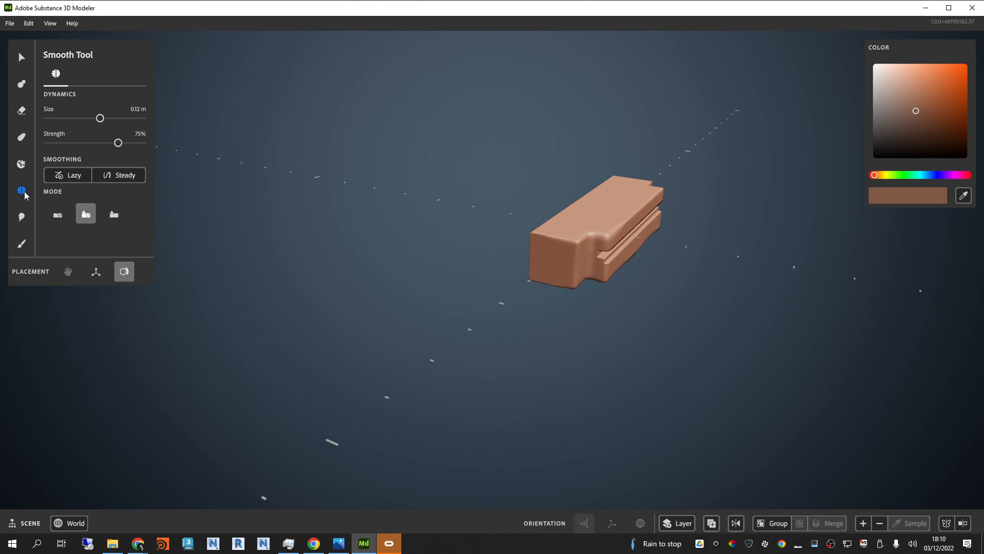
left_click(21, 137)
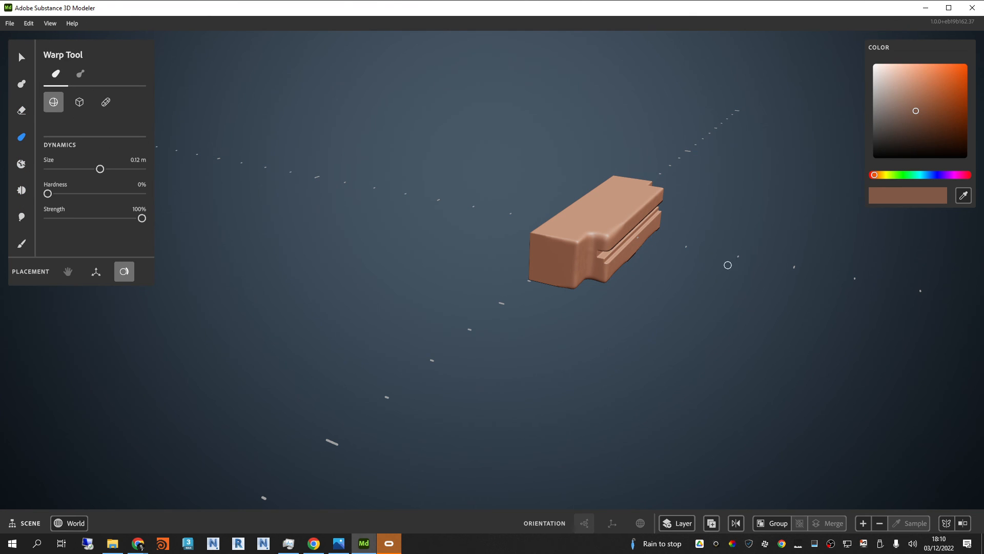
scroll(564, 277, "up", 1)
scroll(538, 285, "up", 1)
scroll(505, 285, "down", 1)
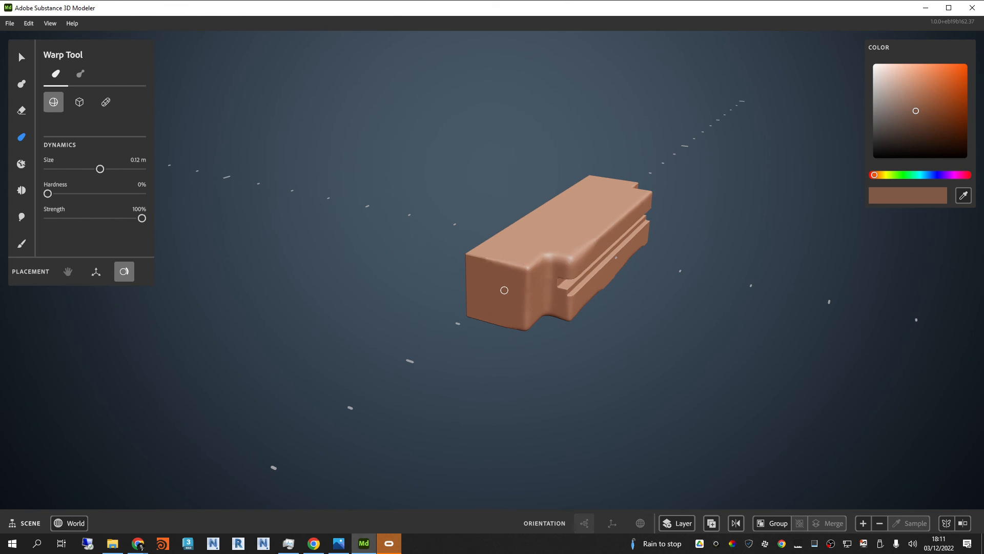
mouse_move(505, 291)
left_mouse_down()
mouse_move(257, 250)
mouse_move(532, 336)
left_mouse_up()
key("ctrl+z")
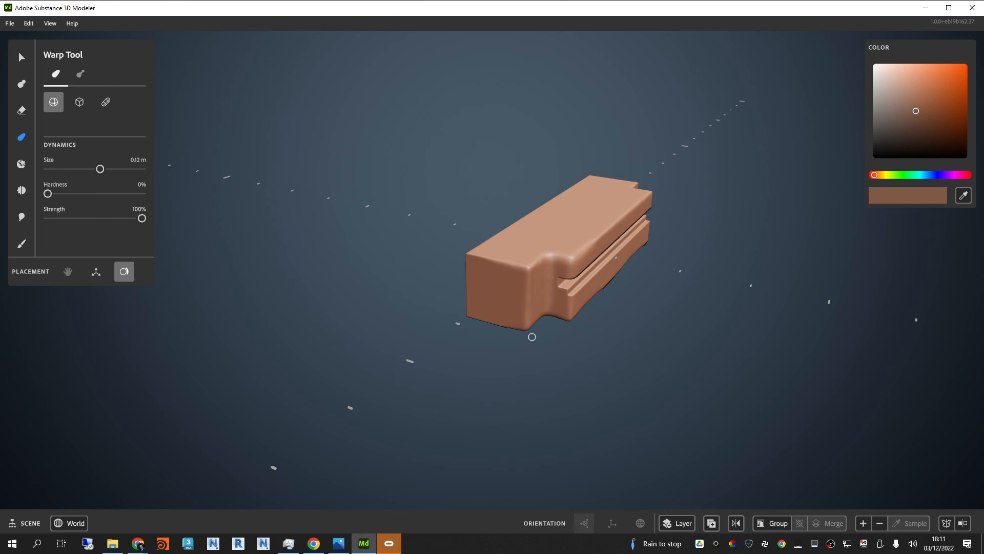
Step: Warp the middle of the bar outward using gizmo placement and a 0.33 m sphere, and undo the extra warp at its near end
left_click(96, 273)
mouse_move(680, 199)
left_mouse_down()
mouse_move(565, 314)
mouse_move(580, 301)
left_mouse_up()
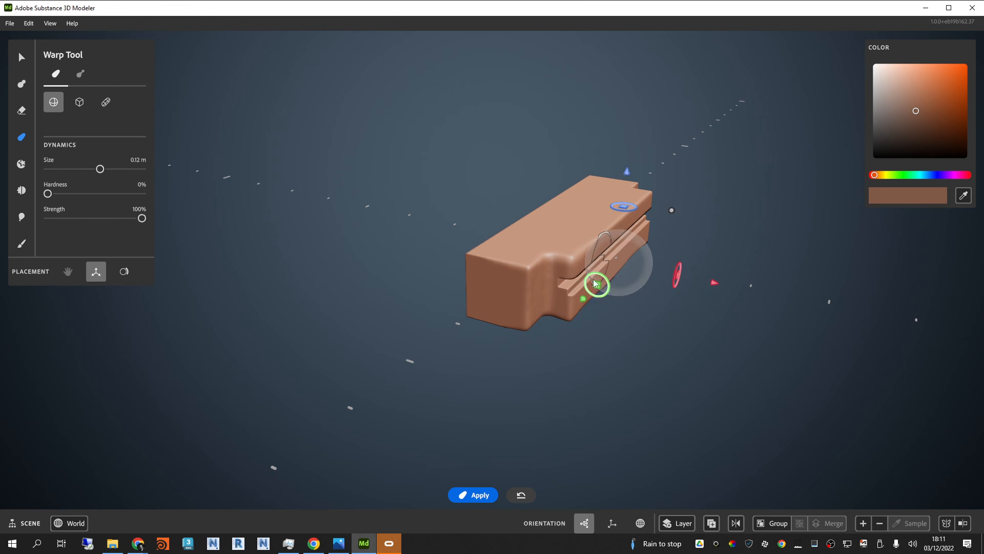
left_click_drag(668, 208, 760, 118)
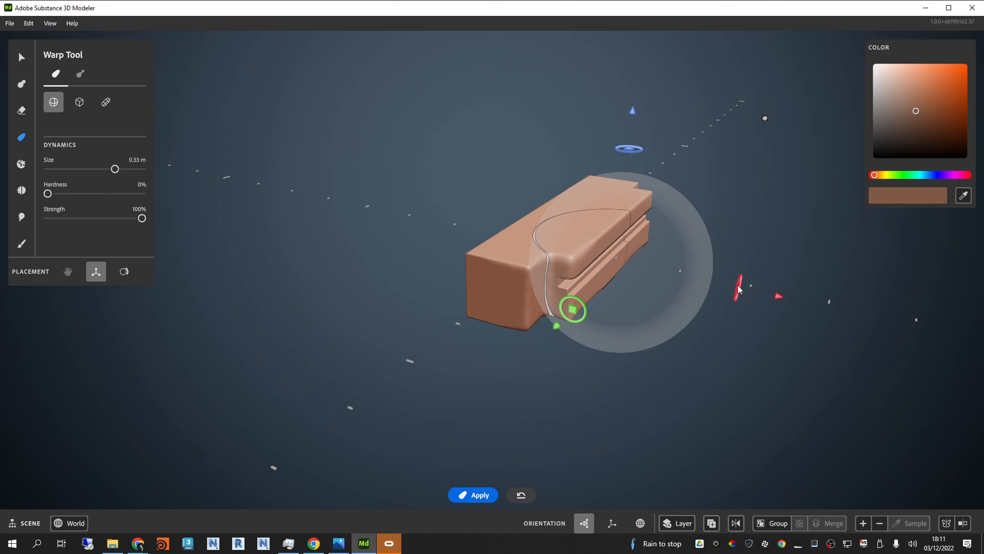
mouse_move(777, 296)
left_mouse_down()
mouse_move(869, 305)
mouse_move(743, 286)
mouse_move(804, 297)
mouse_move(777, 279)
left_mouse_up()
left_click_drag(605, 317, 389, 405)
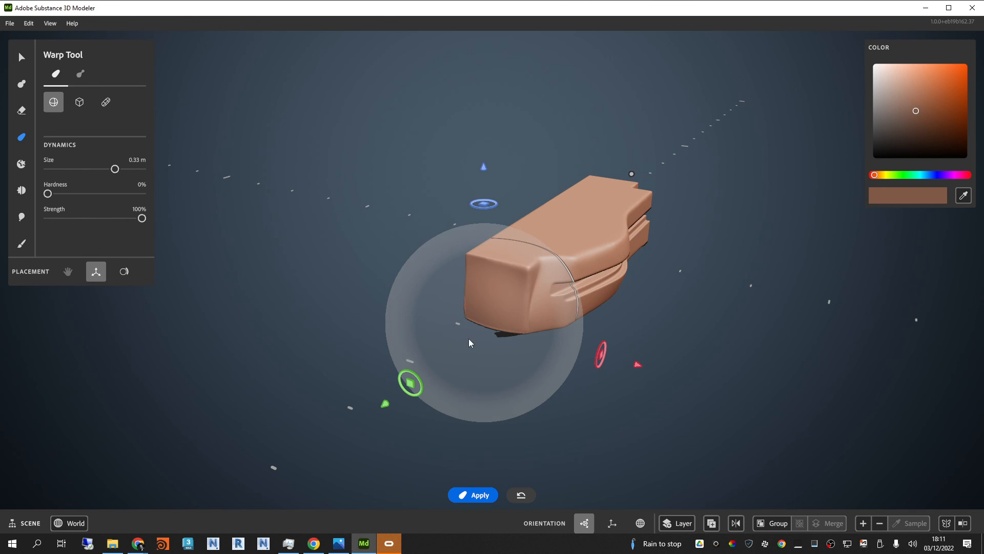
key("ctrl+z")
Step: Enlarge the warp sphere to 0.43 m, stretch the bar's near end outward and bend it downward
left_click_drag(758, 289, 679, 244, "alt")
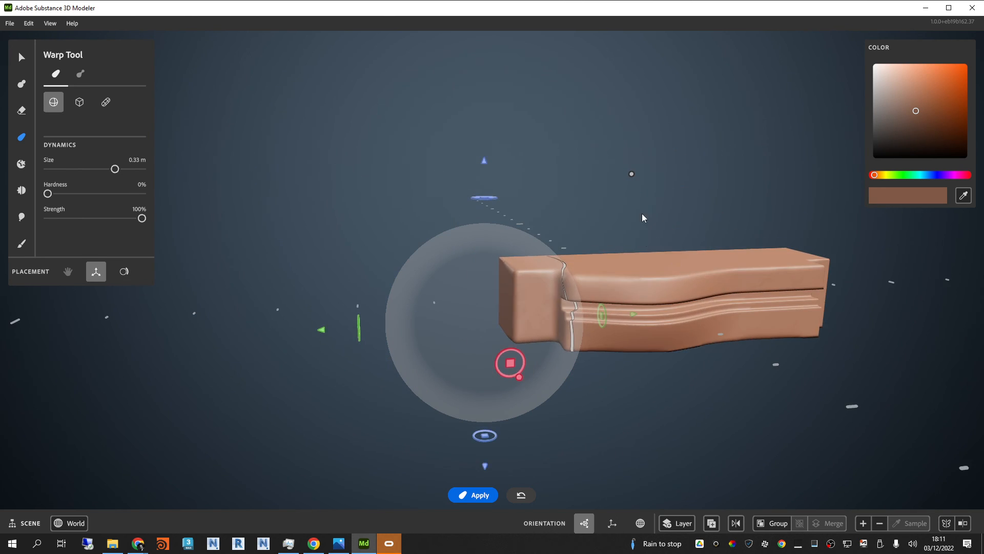
left_click_drag(632, 174, 671, 133)
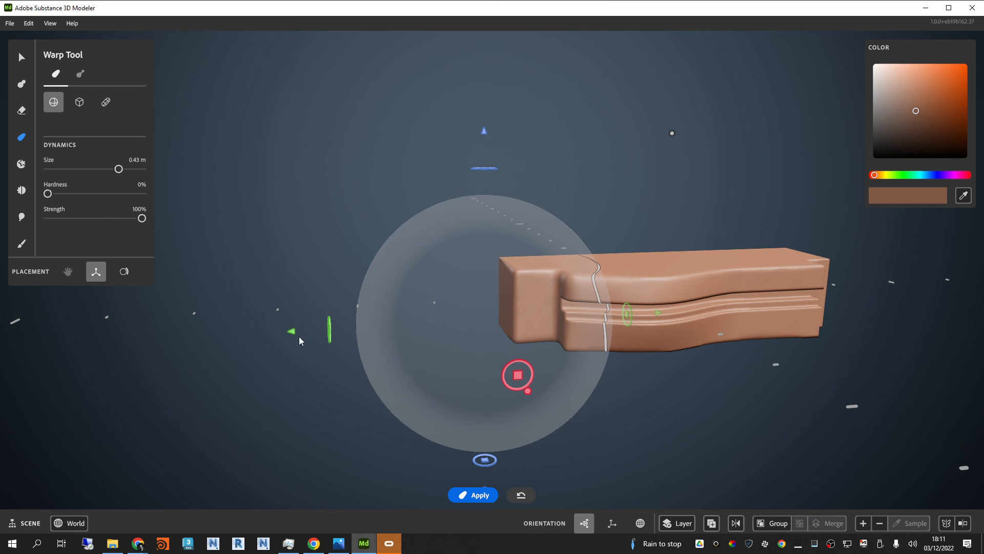
left_click_drag(299, 337, 283, 319)
mouse_move(610, 400)
left_mouse_down()
mouse_move(688, 400)
mouse_move(630, 442)
mouse_move(583, 404)
mouse_move(617, 388)
left_mouse_up()
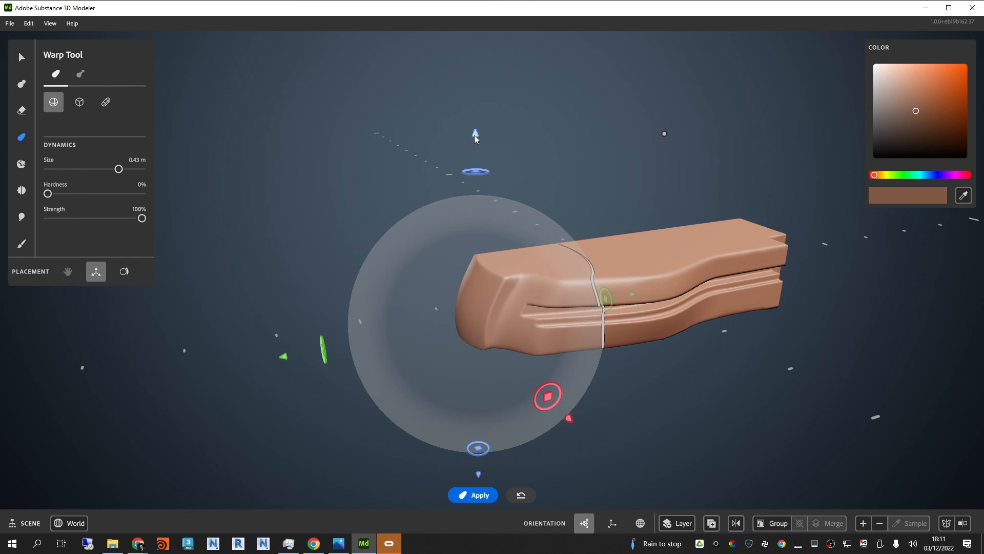
left_click_drag(476, 137, 488, 202)
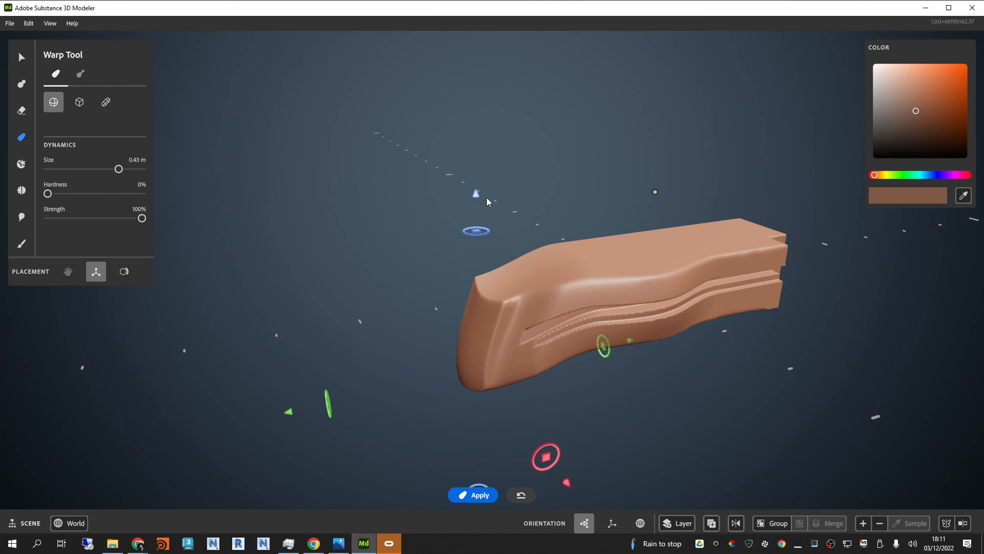
Step: Move the warp sphere over the bar's middle, pull that section upward and reposition the sphere toward the bar's side
left_click_drag(546, 460, 695, 300)
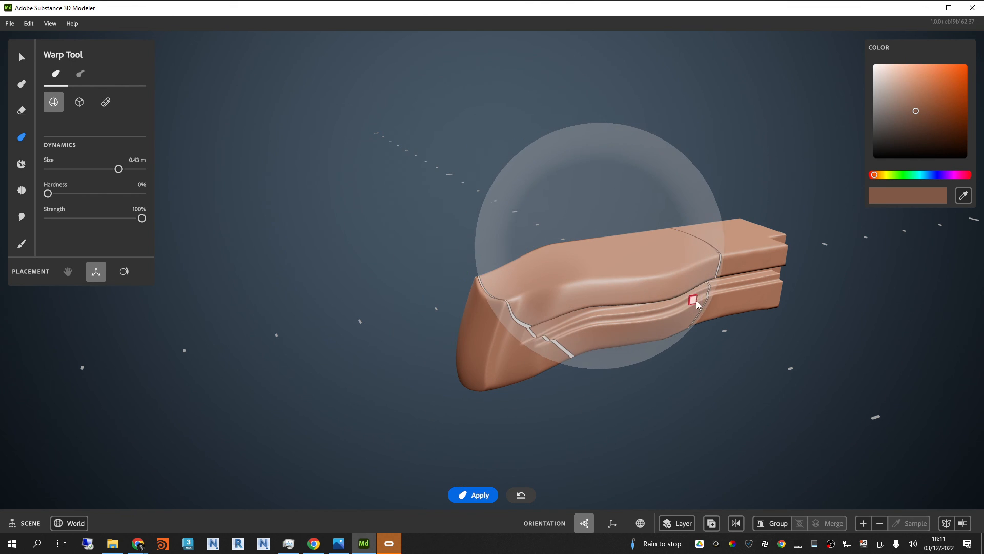
left_click_drag(609, 55, 628, 3)
scroll(592, 305, "down", 3)
left_click_drag(592, 304, 708, 304, "alt")
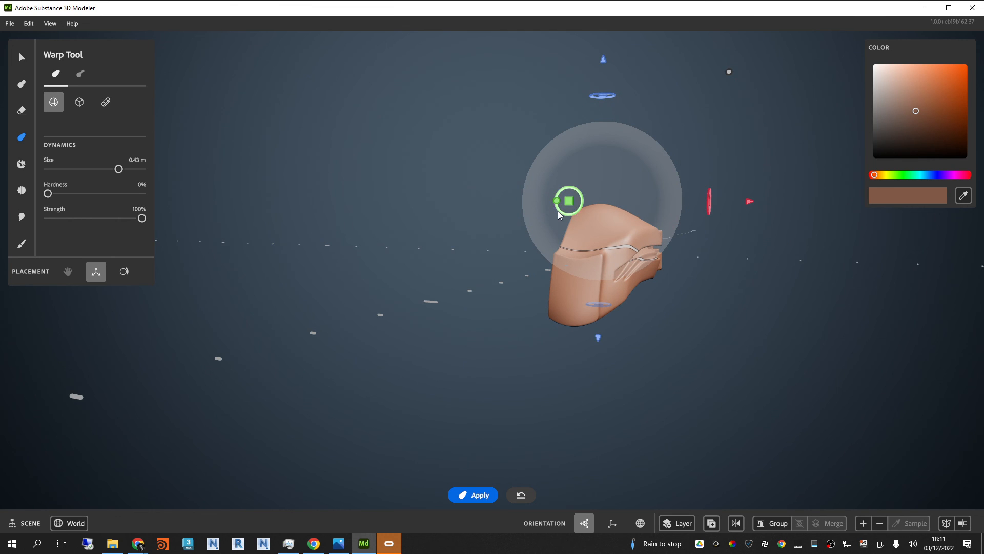
left_click_drag(568, 201, 623, 237)
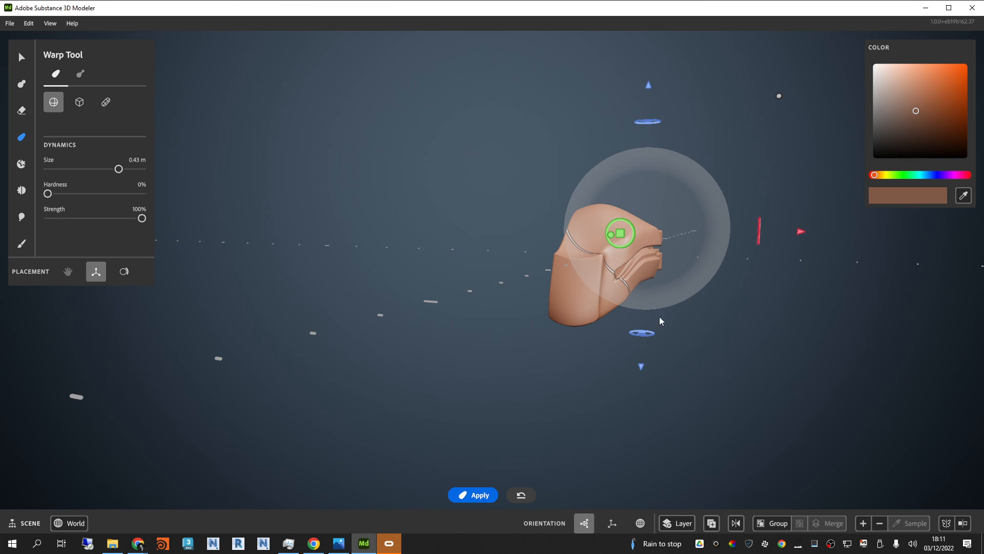
Step: Try pulling the bar's middle section upward with the 0.43 m warp sphere, and undo that warp
left_click_drag(642, 368, 665, 315)
left_click_drag(744, 322, 635, 312, "alt")
scroll(693, 237, "up", 2)
scroll(693, 238, "up", 5)
scroll(690, 330, "down", 1)
left_click_drag(690, 331, 704, 366, "alt")
scroll(667, 360, "down", 3)
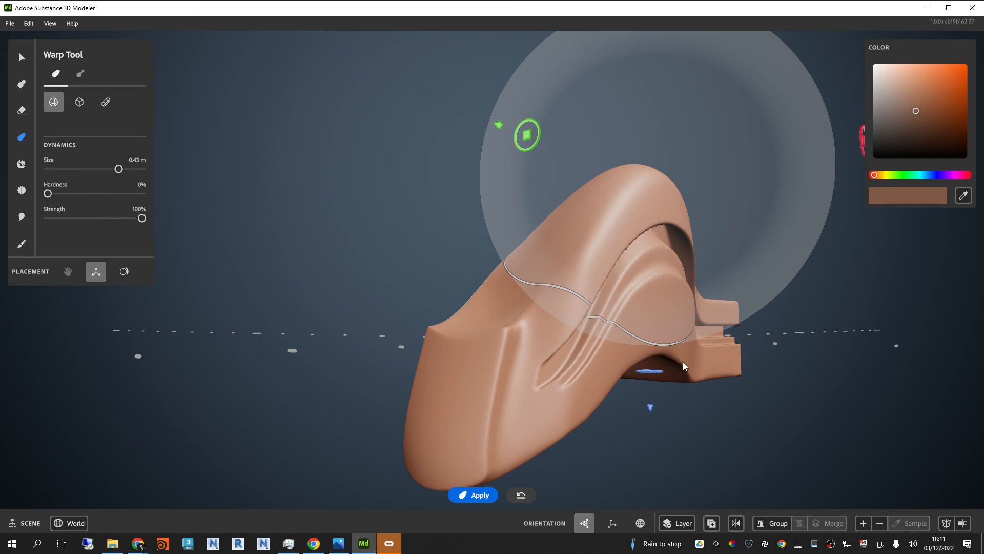
key("ctrl+z")
Step: Increase the layer's resolution, reposition the warp sphere over the bar and pull its middle upward into an arch
left_click(863, 523)
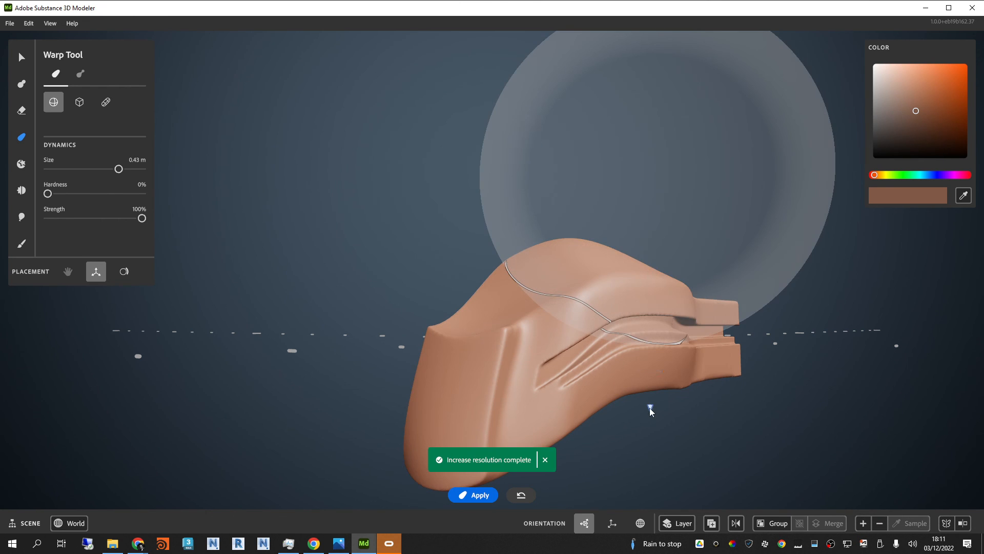
left_click_drag(650, 407, 675, 314)
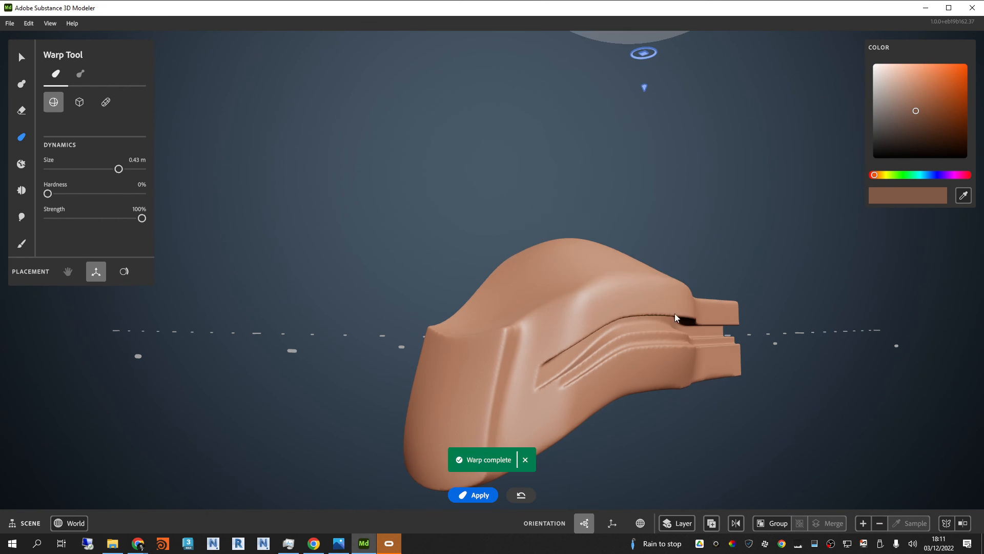
left_click_drag(643, 87, 690, 533)
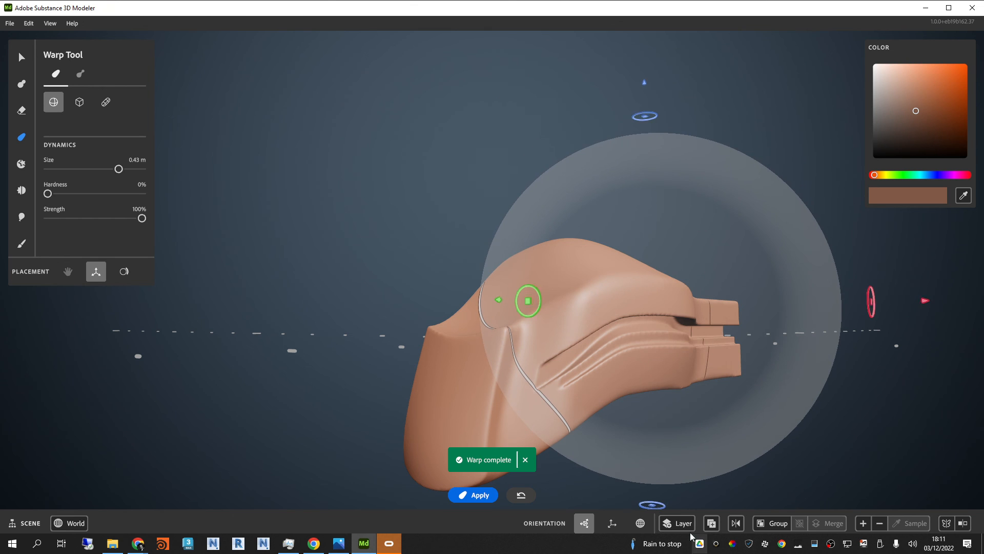
scroll(712, 426, "down", 3)
mouse_move(712, 427)
left_mouse_down("alt")
mouse_move(695, 393)
mouse_move(709, 393)
mouse_move(700, 433)
left_mouse_up("alt")
middle_click_drag(700, 433, 649, 383, "alt")
left_click_drag(599, 368, 607, 299)
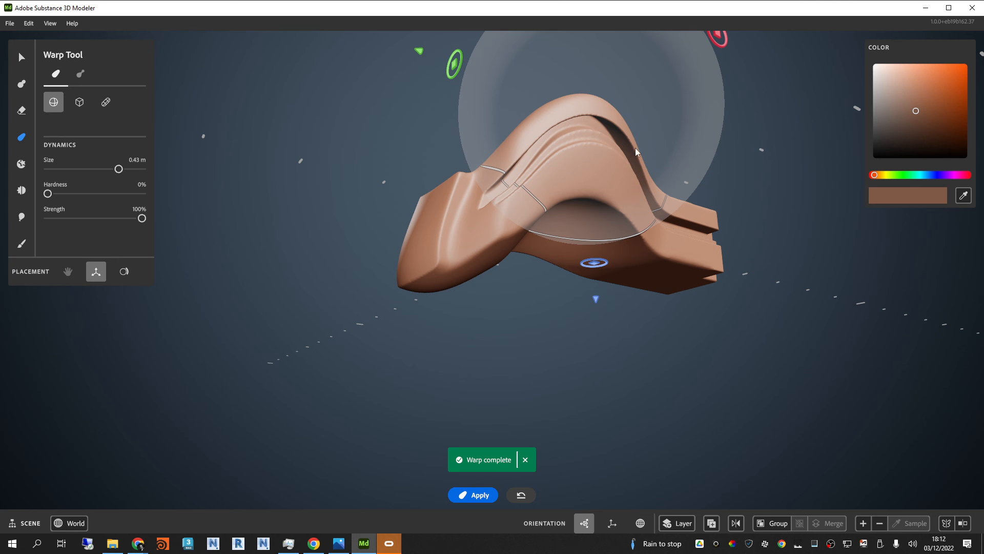
left_click_drag(635, 147, 591, 223, "alt")
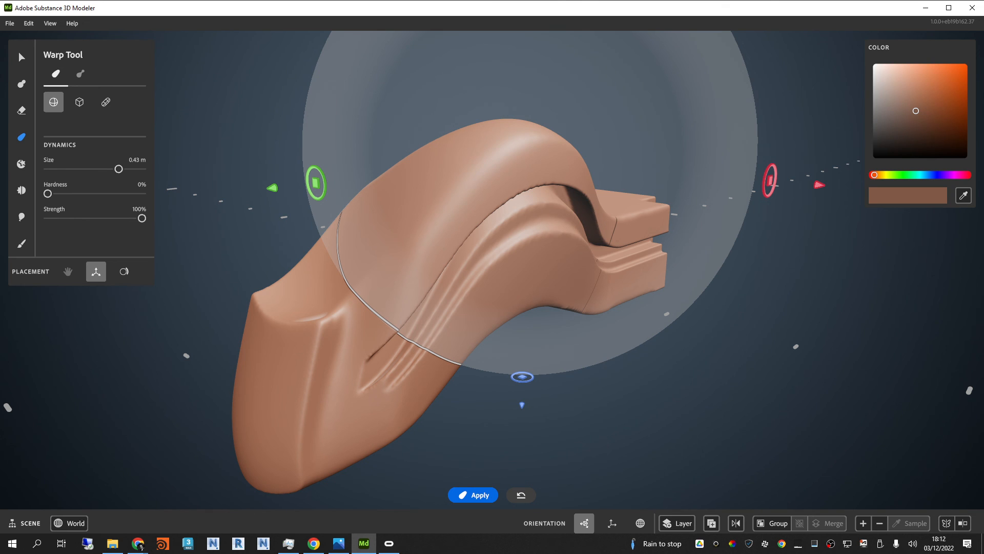
Step: Add an upright clay cylinder, 0.20 m in size, standing clear of the bar near its far end
scroll(524, 217, "down", 5)
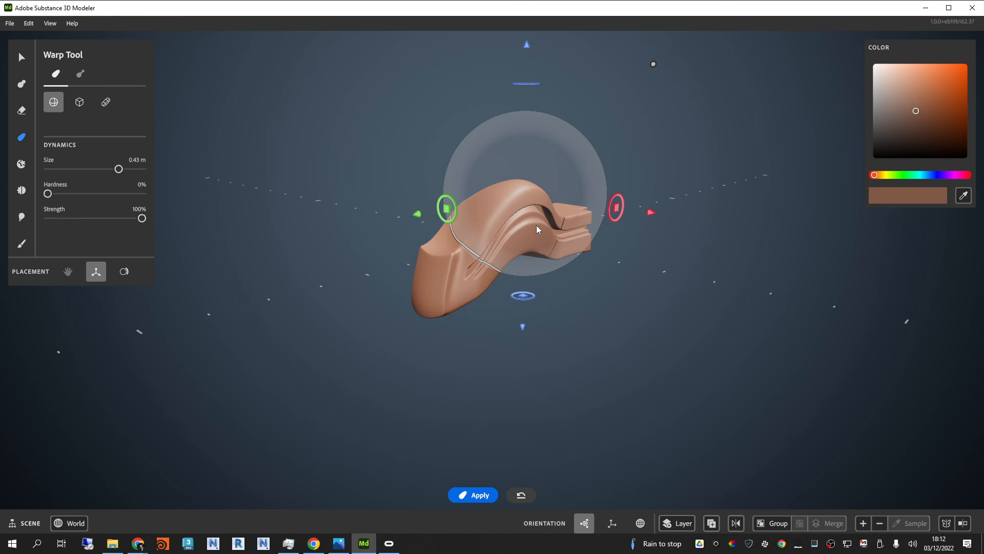
scroll(537, 229, "up", 3)
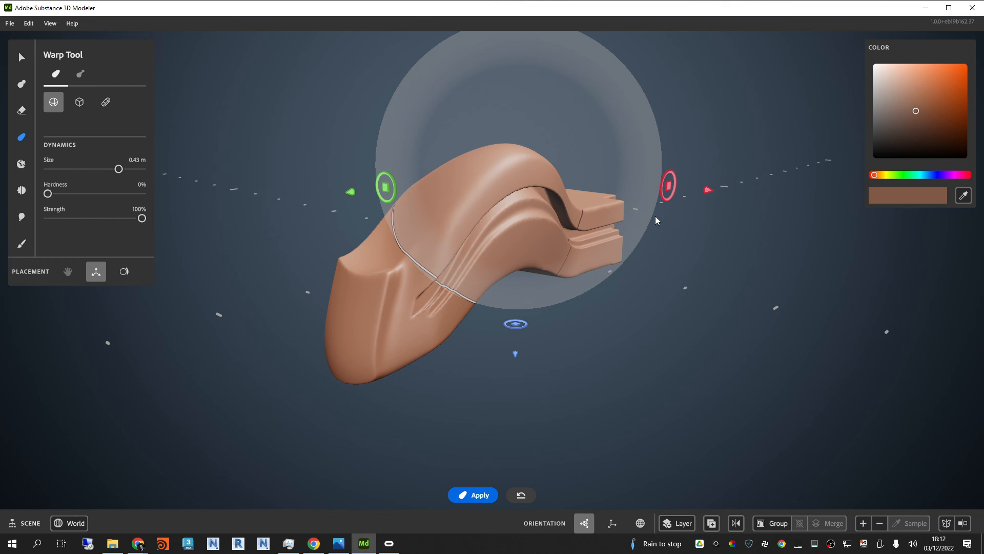
scroll(524, 245, "down", 2)
mouse_move(525, 245)
left_mouse_down("alt")
mouse_move(546, 272)
mouse_move(537, 256)
left_mouse_up("alt")
middle_click_drag(537, 256, 508, 290, "alt")
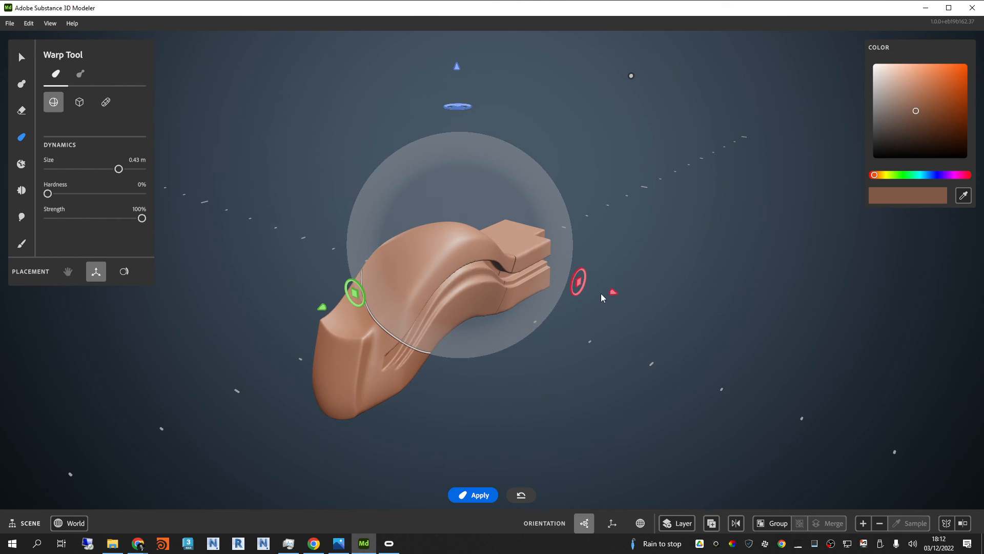
left_click(16, 58)
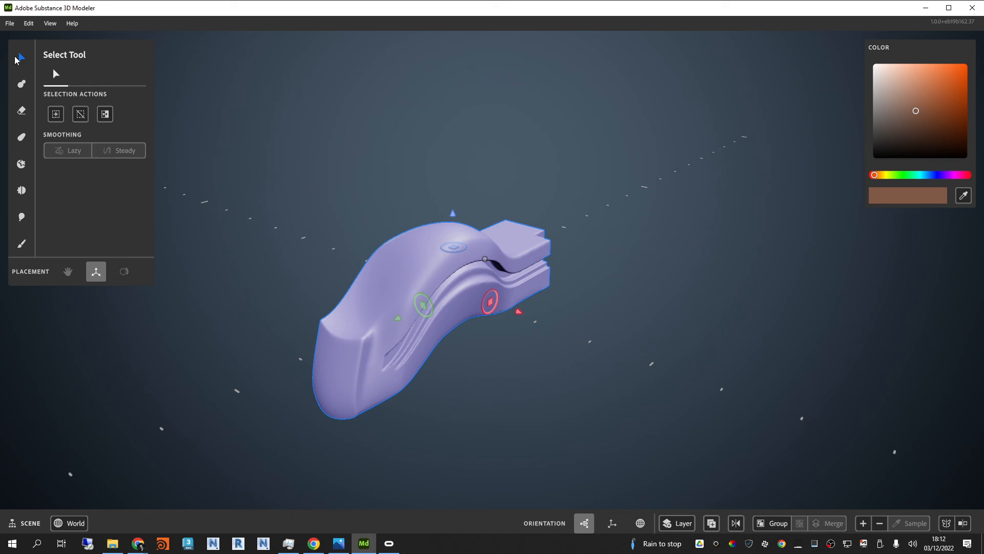
left_click(21, 83)
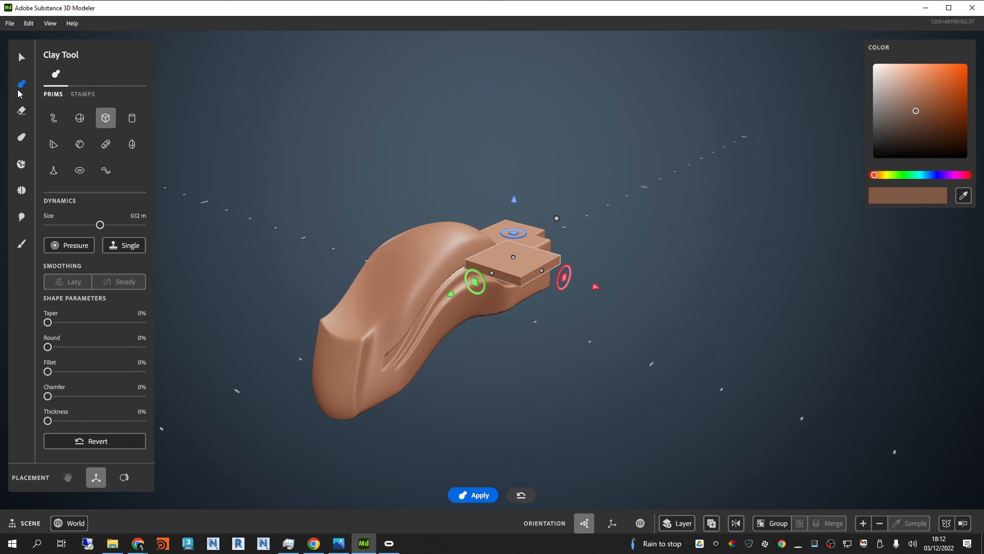
left_click(133, 119)
left_click_drag(512, 258, 525, 210)
left_click_drag(593, 296, 712, 315)
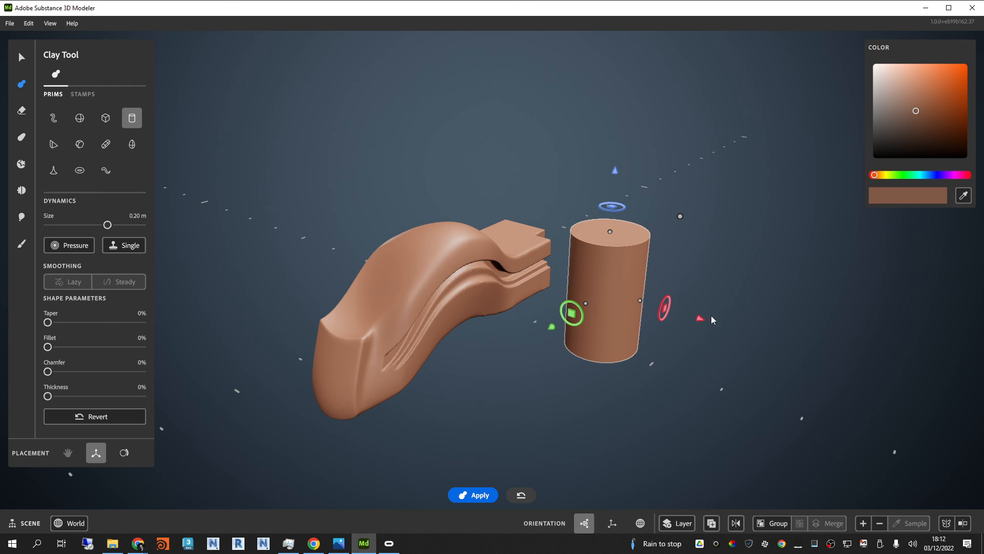
Step: Hollow out the cylinder from above with a slimmer, raised 0.22 m cylindrical eraser, leaving a thin wall and a floor
left_click(22, 111)
left_click_drag(680, 216, 671, 225)
left_click_drag(611, 239, 611, 229)
left_click_drag(616, 168, 616, 161)
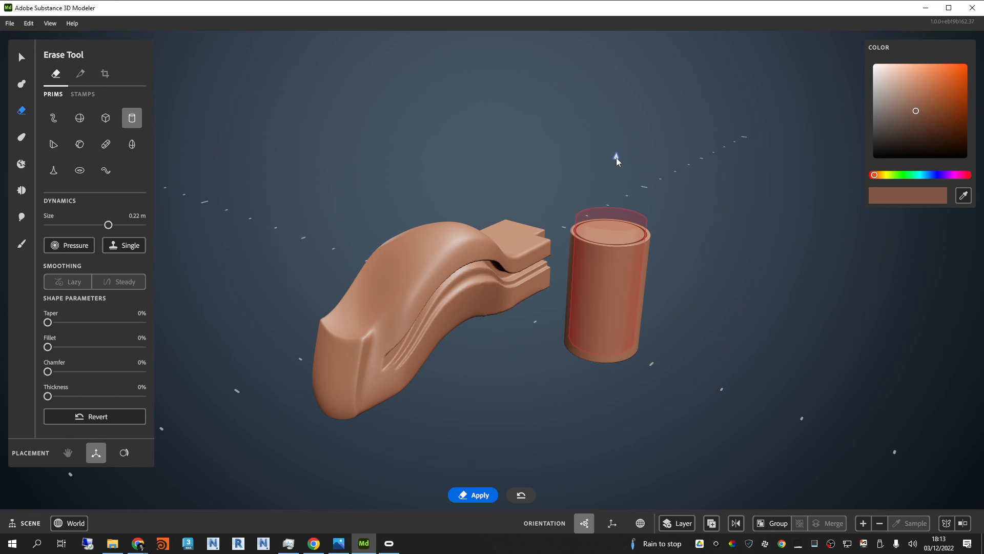
scroll(721, 271, "up", 3)
mouse_move(723, 272)
left_mouse_down("alt")
mouse_move(754, 309)
mouse_move(822, 456)
mouse_move(755, 331)
mouse_move(449, 243)
mouse_move(723, 308)
mouse_move(605, 305)
mouse_move(654, 232)
left_mouse_up("alt")
scroll(654, 232, "down", 5)
scroll(480, 252, "up", 2)
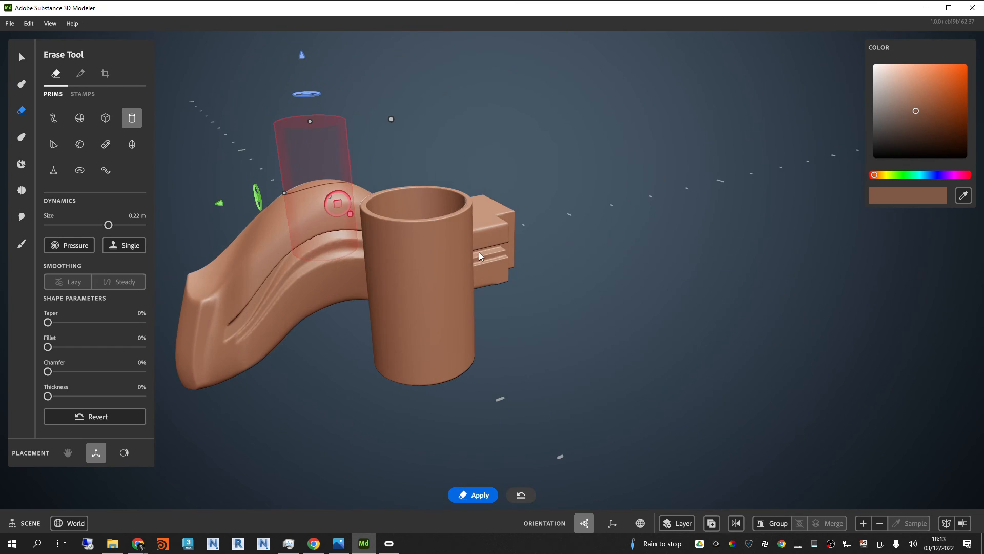
left_click_drag(480, 252, 538, 260, "alt")
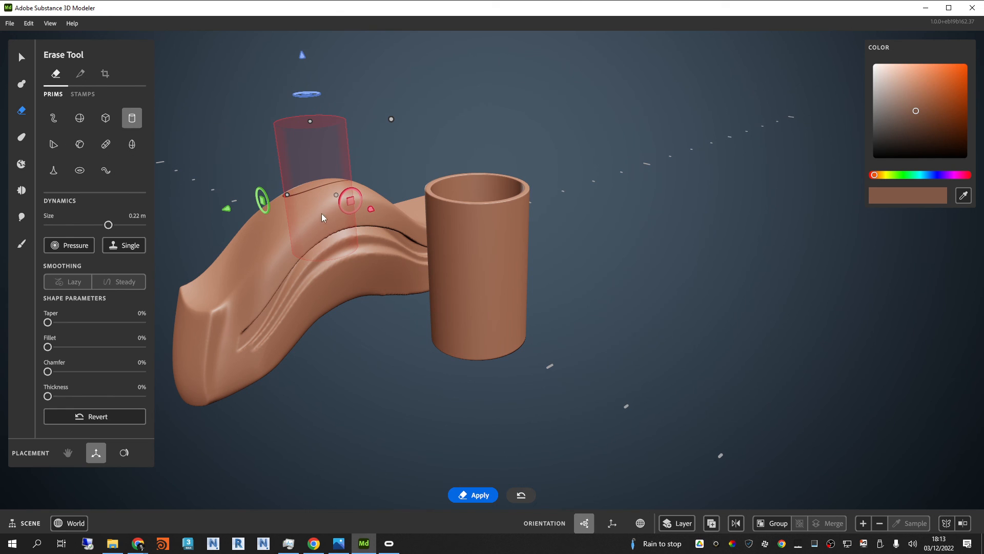
Step: Move the 0.43 m warp sphere over the hollow cylinder and bend the cylinder's middle sideways
left_click(21, 138)
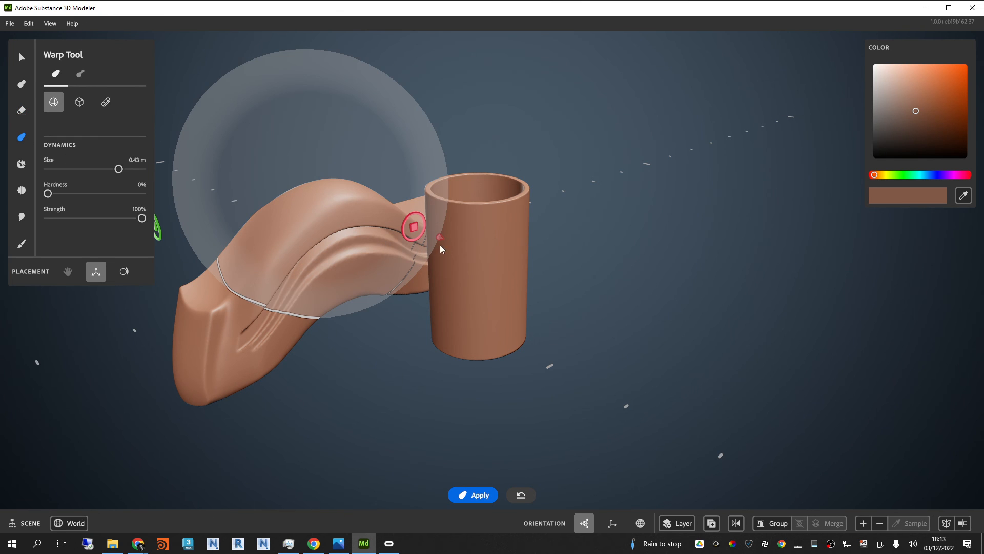
left_click_drag(440, 238, 664, 293)
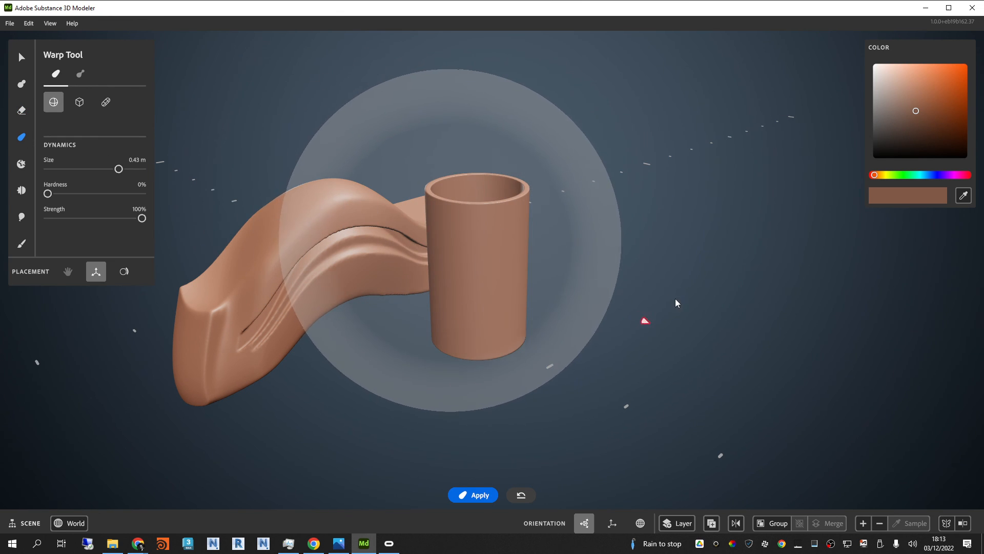
left_click_drag(723, 282, 669, 270, "alt")
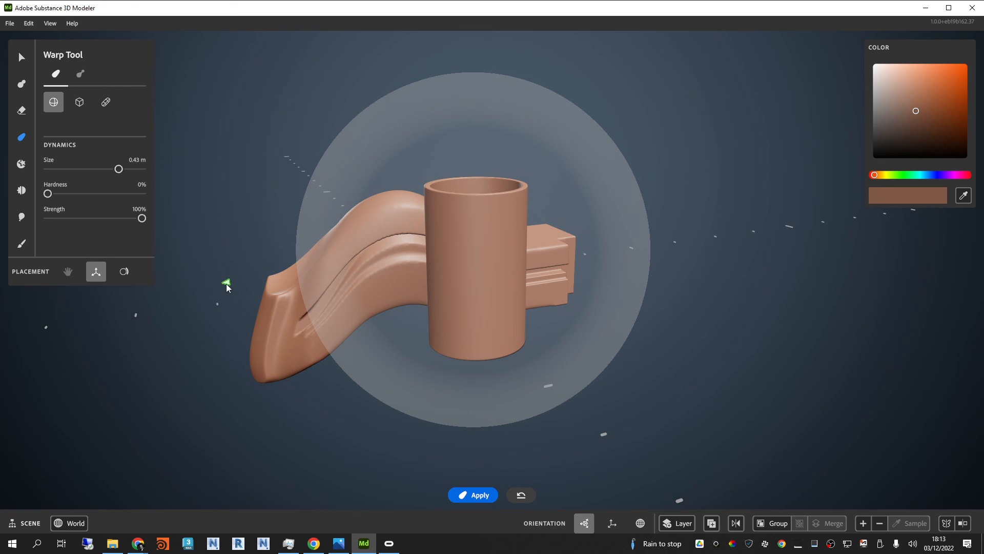
left_click_drag(226, 284, 328, 290)
left_click_drag(612, 216, 532, 243, "alt")
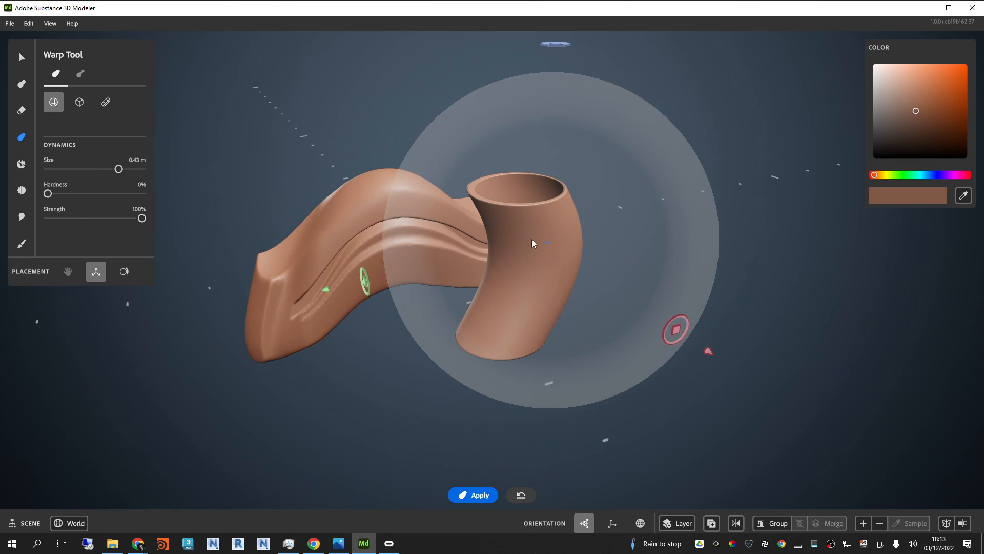
Step: Use the Split tool with a 0.22 m cylinder to separate a segment from the outer side of the bent tube's wall
left_click(21, 110)
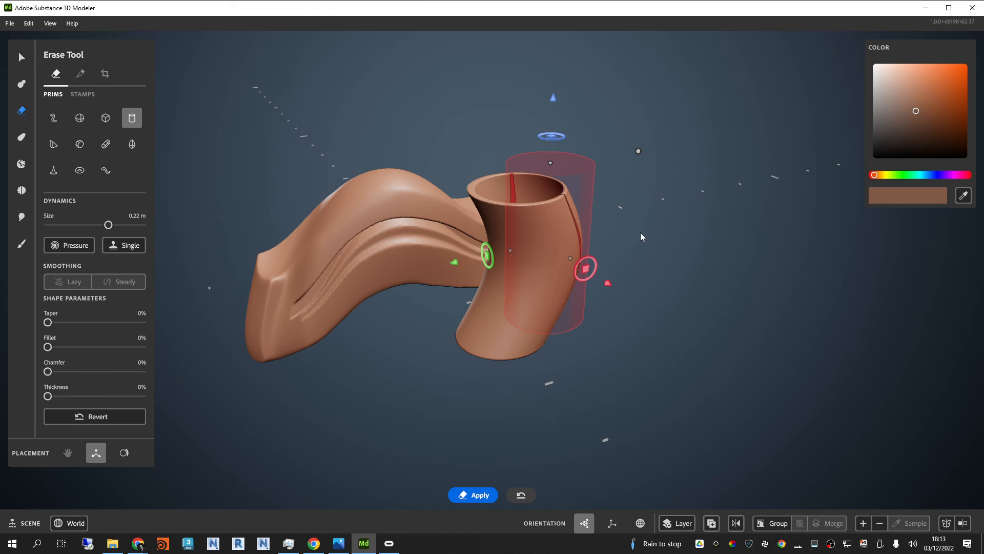
scroll(641, 232, "up", 2)
left_click_drag(711, 179, 645, 325, "alt")
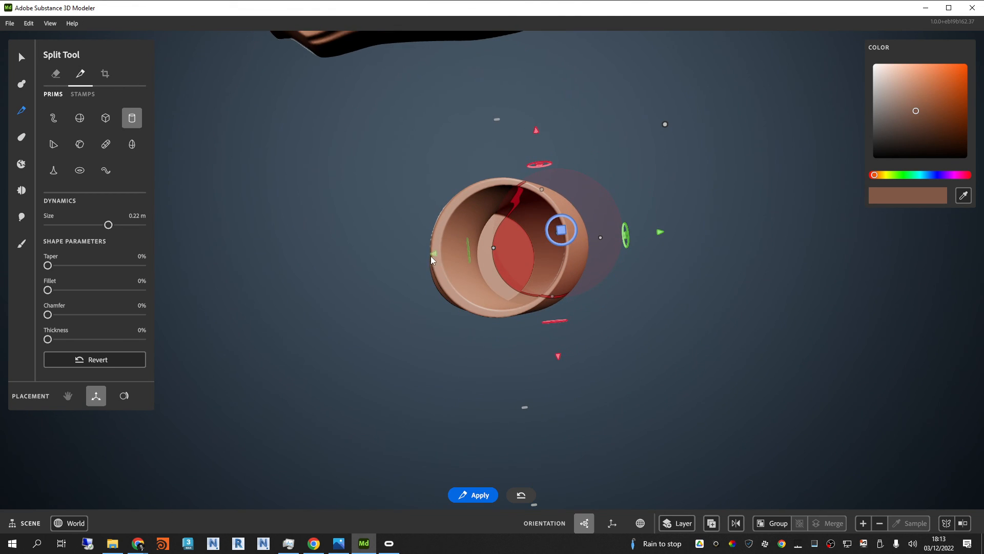
left_click_drag(709, 338, 586, 221, "alt")
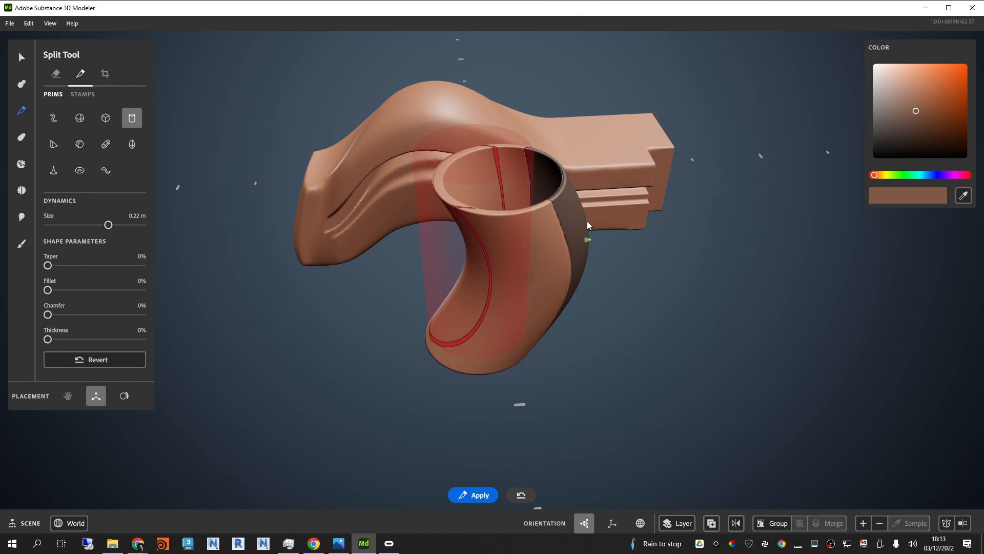
Step: Split off a segment on the tube's opposite wall, and rotate the cutter 90° to split the tube crosswise
left_click_drag(647, 303, 725, 305, "alt")
left_click_drag(433, 292, 390, 235)
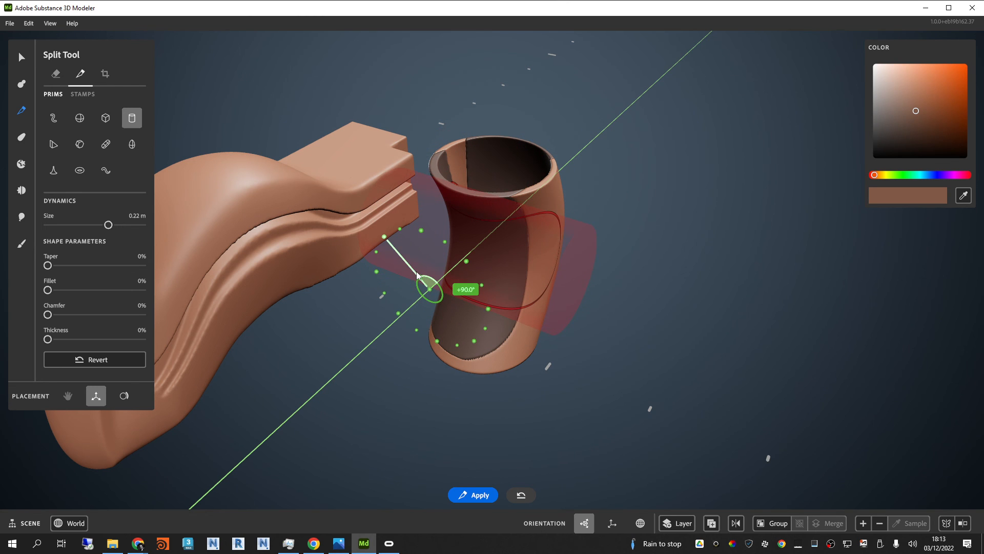
left_click_drag(696, 294, 578, 214, "alt")
Step: Select the two large split wall segments one at a time and move them outward on opposite sides of the tube
left_click(21, 56)
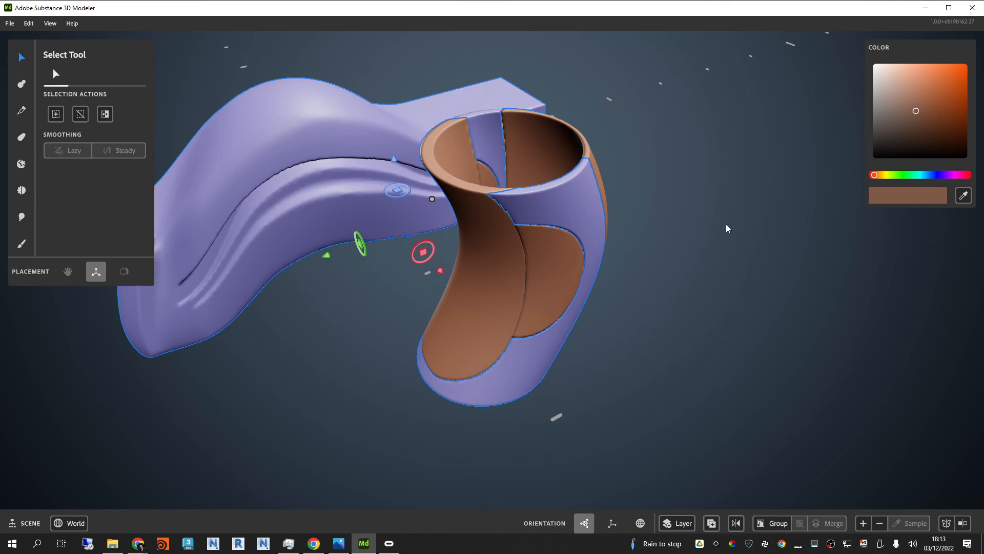
left_click_drag(681, 291, 755, 301, "alt")
left_click(584, 199)
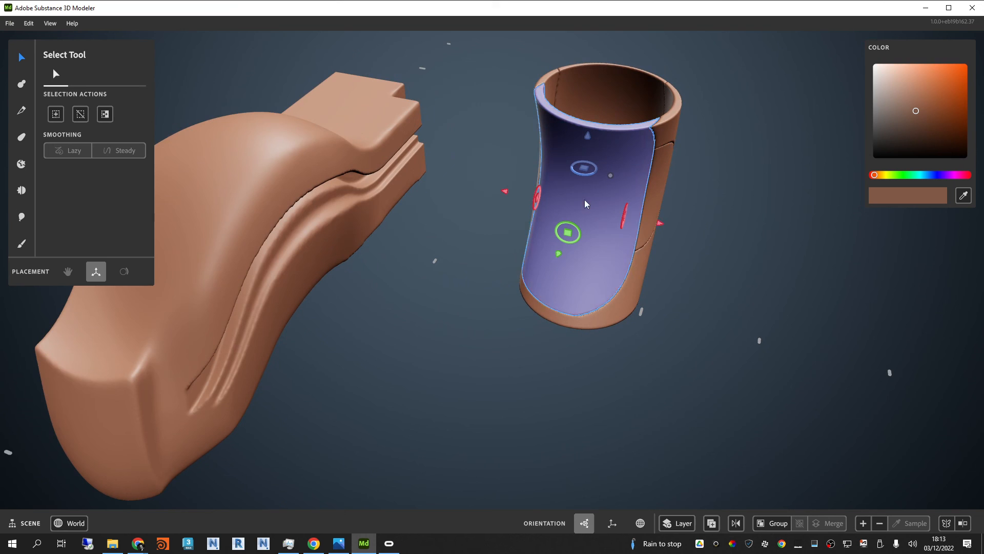
left_click_drag(559, 253, 694, 235)
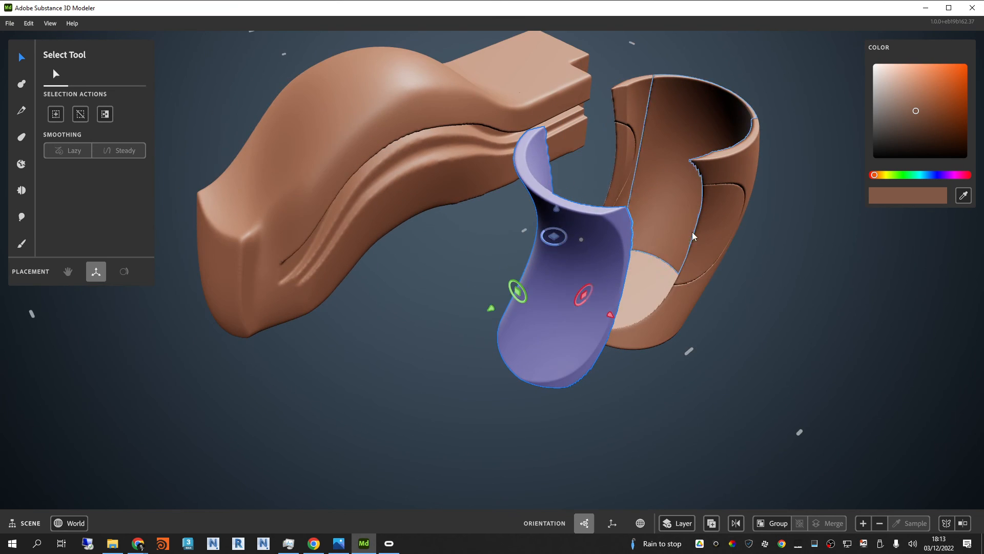
left_click(692, 228)
left_click_drag(815, 258, 778, 267, "alt")
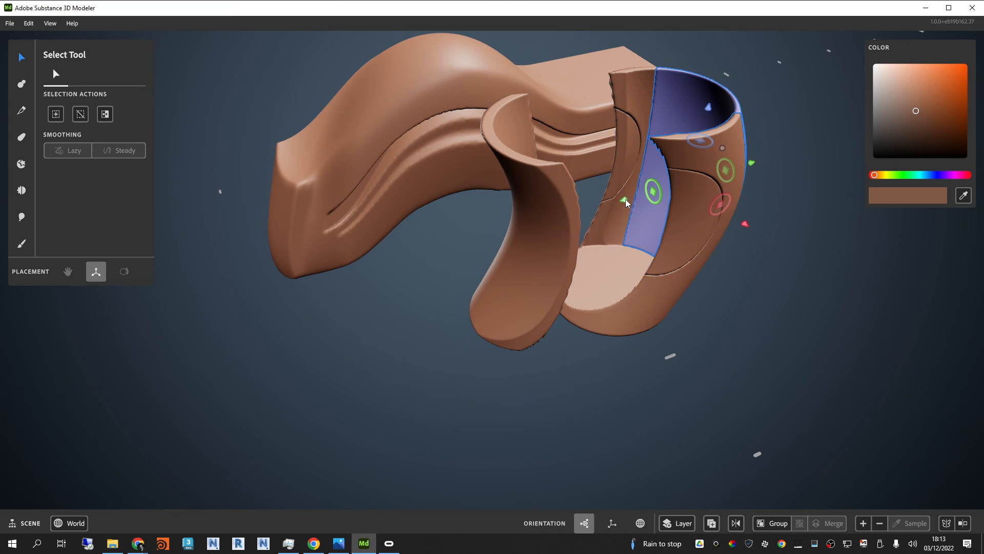
left_click_drag(625, 198, 692, 191)
Step: Select the two small rounded pieces cut from the tube's side walls and lift them above the tube
left_click(699, 216)
left_click(630, 278)
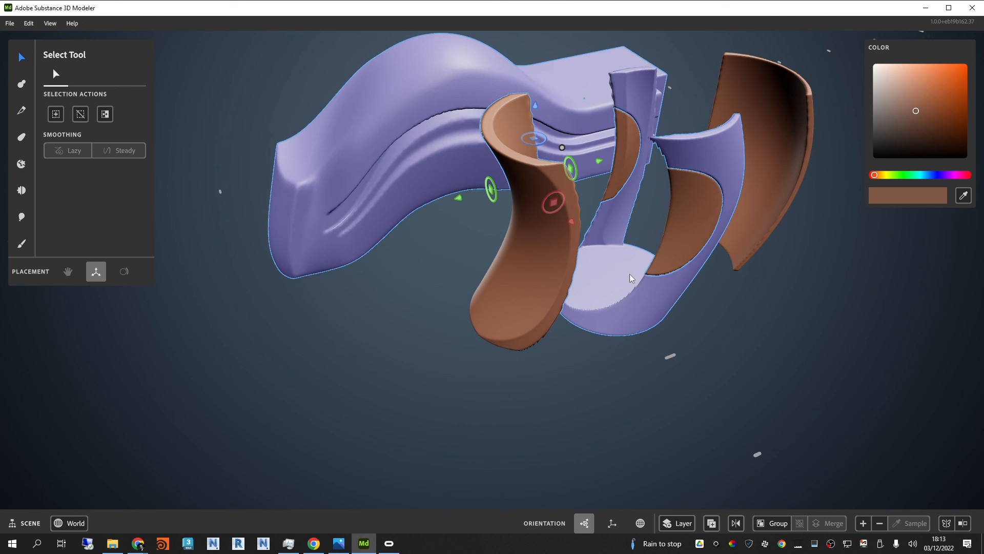
left_click_drag(834, 321, 805, 342, "alt")
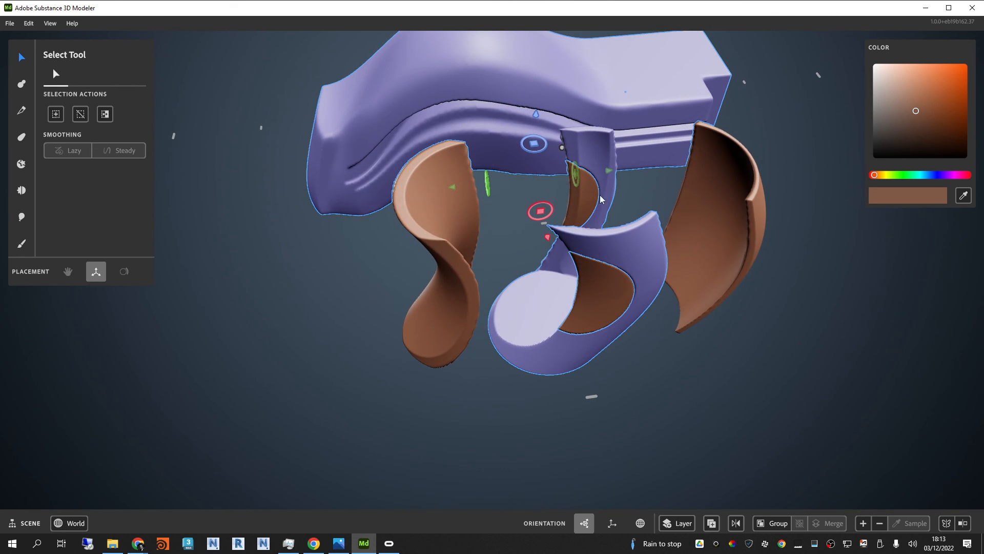
left_click(583, 191)
left_click_drag(583, 191, 611, 1, "alt")
middle_click_drag(670, 158, 613, 323, "alt")
left_click_drag(536, 176, 727, 266)
left_click(727, 266)
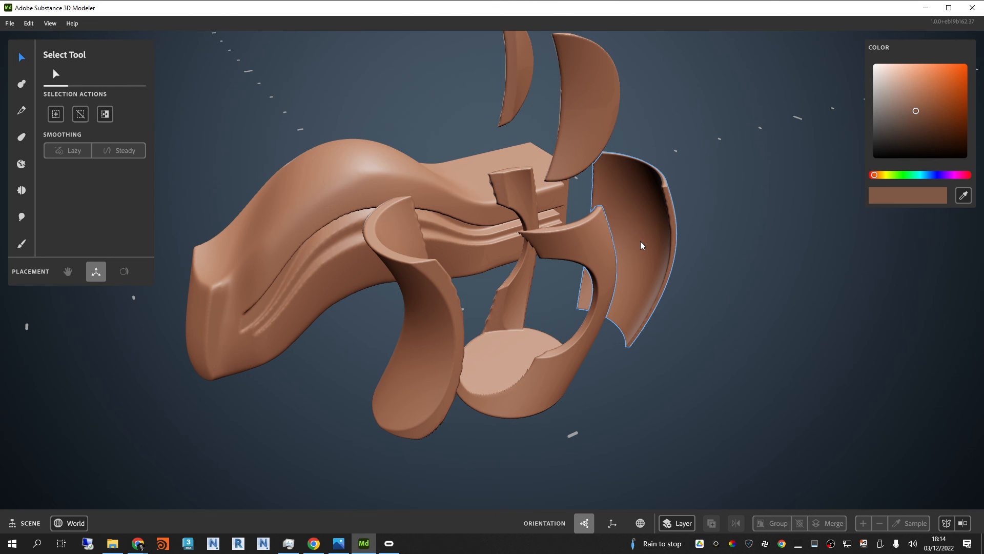
Step: Examine the separated tube pieces and their cut edges from several angles
scroll(640, 241, "down", 3)
mouse_move(634, 283)
left_mouse_down("alt")
mouse_move(748, 251)
mouse_move(762, 405)
mouse_move(672, 309)
mouse_move(624, 296)
mouse_move(636, 218)
mouse_move(650, 207)
mouse_move(659, 239)
mouse_move(631, 270)
left_mouse_up("alt")
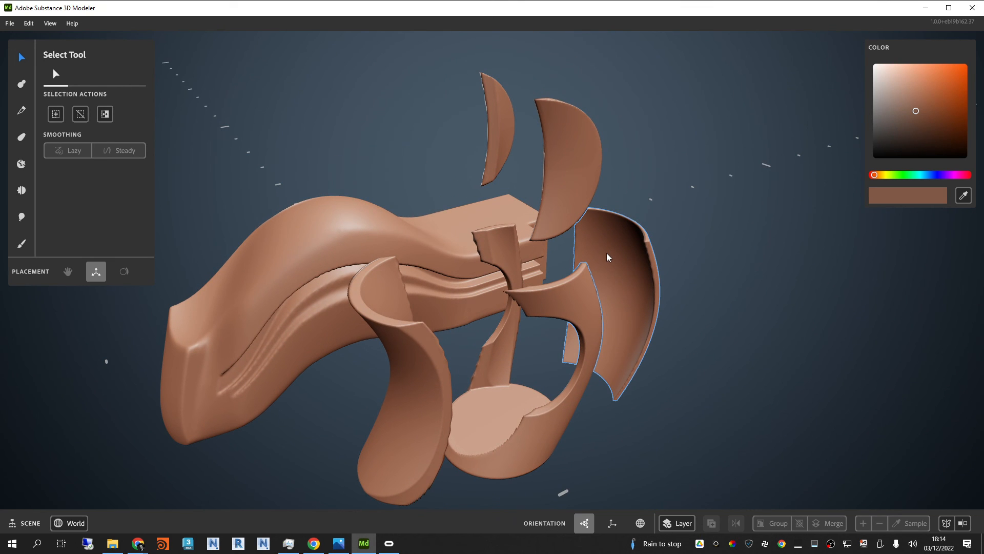
mouse_move(606, 253)
left_mouse_down("alt")
mouse_move(709, 244)
mouse_move(706, 227)
mouse_move(570, 261)
left_mouse_up("alt")
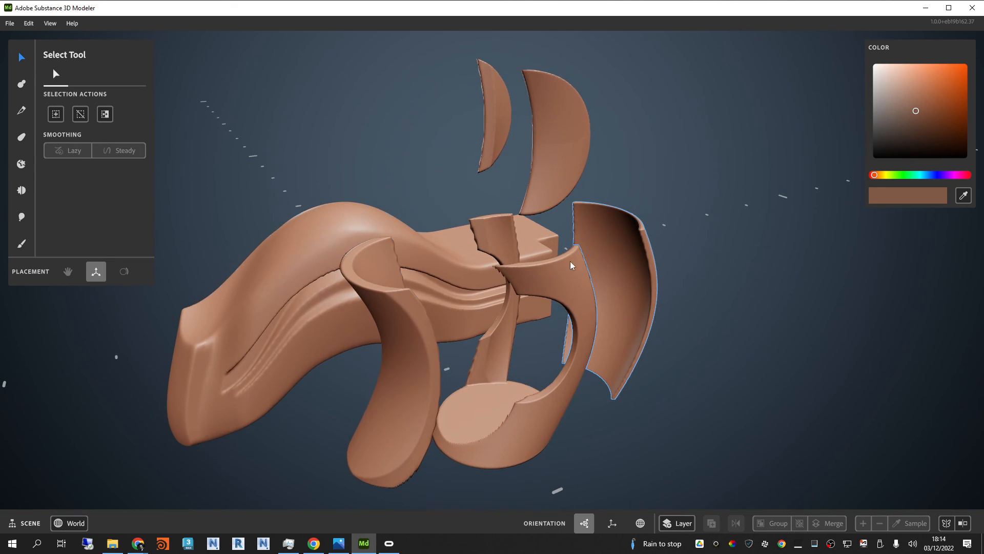
mouse_move(500, 315)
left_mouse_down("alt")
mouse_move(573, 306)
mouse_move(551, 252)
left_mouse_up("alt")
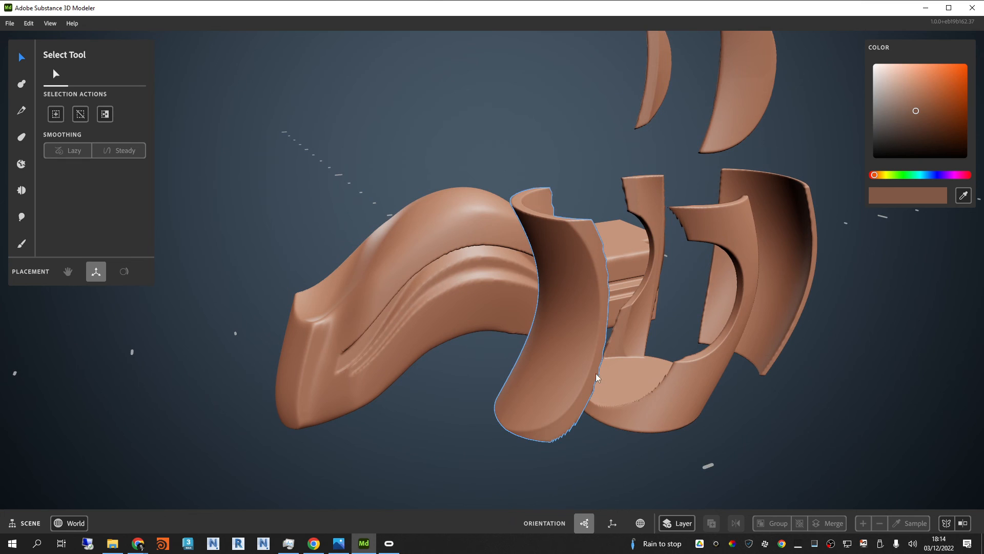
scroll(622, 357, "up", 2)
mouse_move(624, 366)
left_mouse_down("alt")
mouse_move(617, 356)
mouse_move(681, 323)
mouse_move(434, 322)
mouse_move(707, 349)
mouse_move(698, 302)
mouse_move(737, 346)
mouse_move(631, 258)
mouse_move(618, 203)
mouse_move(601, 180)
mouse_move(612, 175)
mouse_move(623, 221)
mouse_move(521, 203)
mouse_move(478, 232)
mouse_move(572, 372)
mouse_move(637, 245)
mouse_move(767, 261)
mouse_move(650, 293)
mouse_move(596, 286)
mouse_move(561, 260)
left_mouse_up("alt")
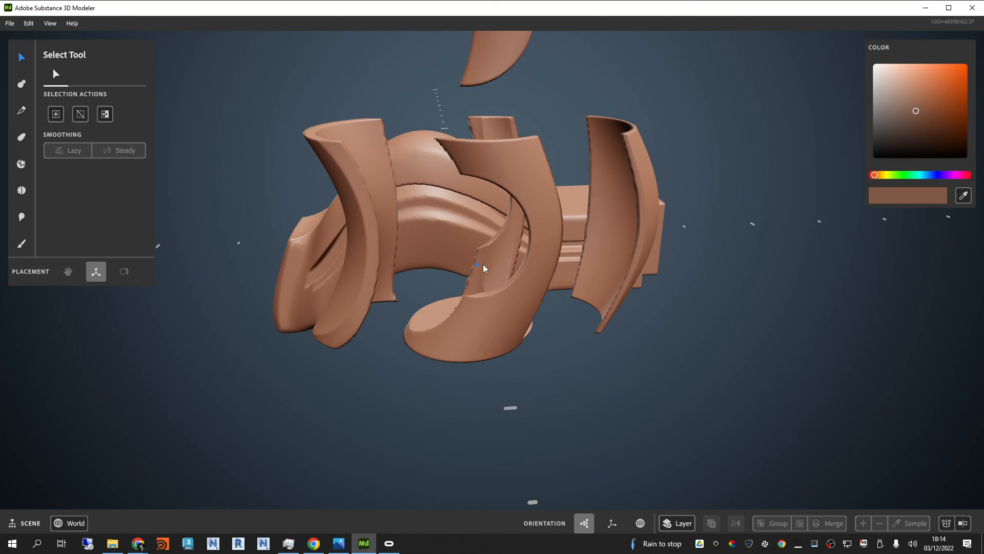
left_click_drag(482, 263, 640, 180, "alt")
mouse_move(635, 221)
left_mouse_down("alt")
mouse_move(605, 302)
mouse_move(730, 318)
mouse_move(867, 257)
mouse_move(805, 293)
mouse_move(671, 262)
mouse_move(491, 255)
mouse_move(476, 235)
mouse_move(522, 232)
mouse_move(498, 198)
left_mouse_up("alt")
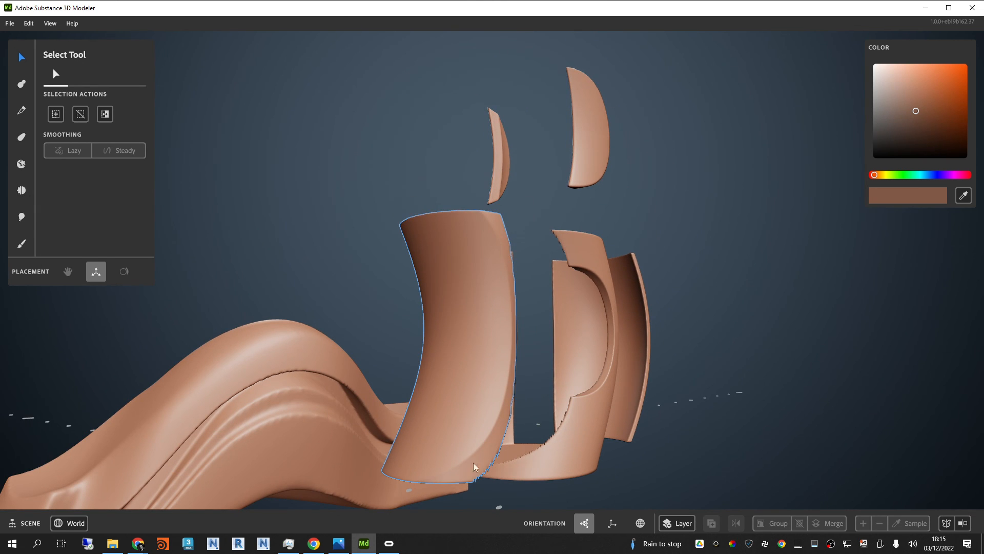
Step: Deselect the wall segment, place a round clay brush shape in front of the tube's base, and reduce its size to 7.72 cm
mouse_move(476, 466)
left_mouse_down("alt")
mouse_move(616, 303)
mouse_move(586, 371)
mouse_move(607, 324)
left_mouse_up("alt")
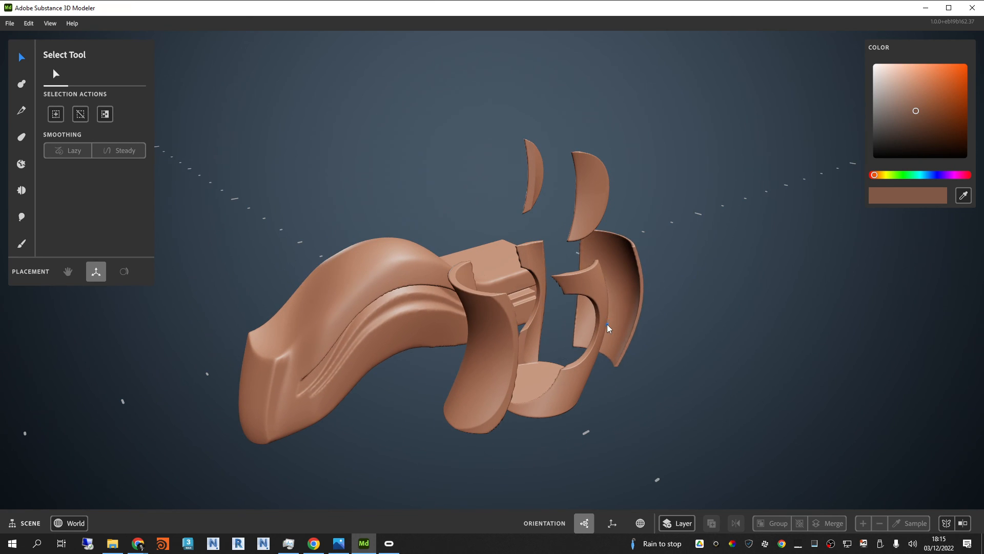
left_click(607, 324)
left_click(21, 84)
left_click(53, 118)
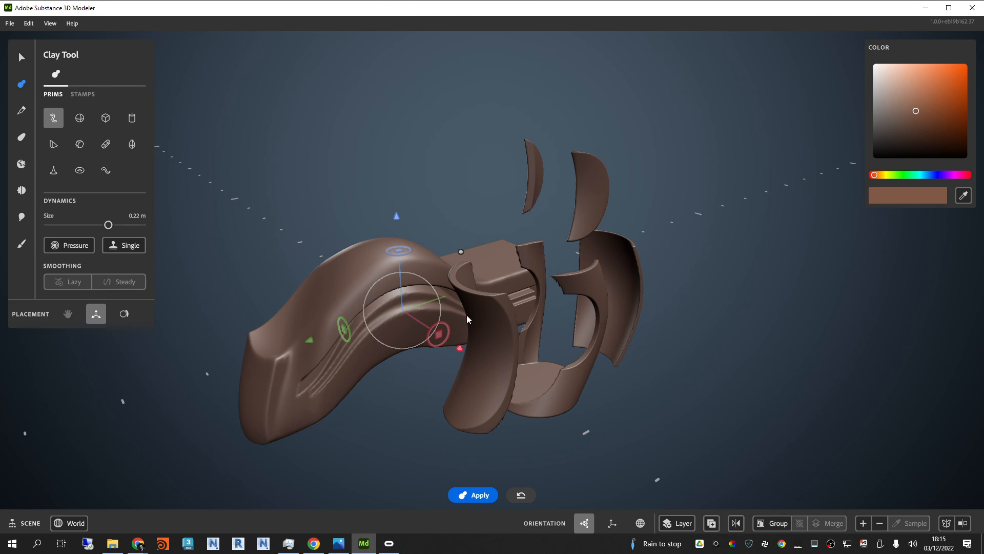
left_click(589, 435)
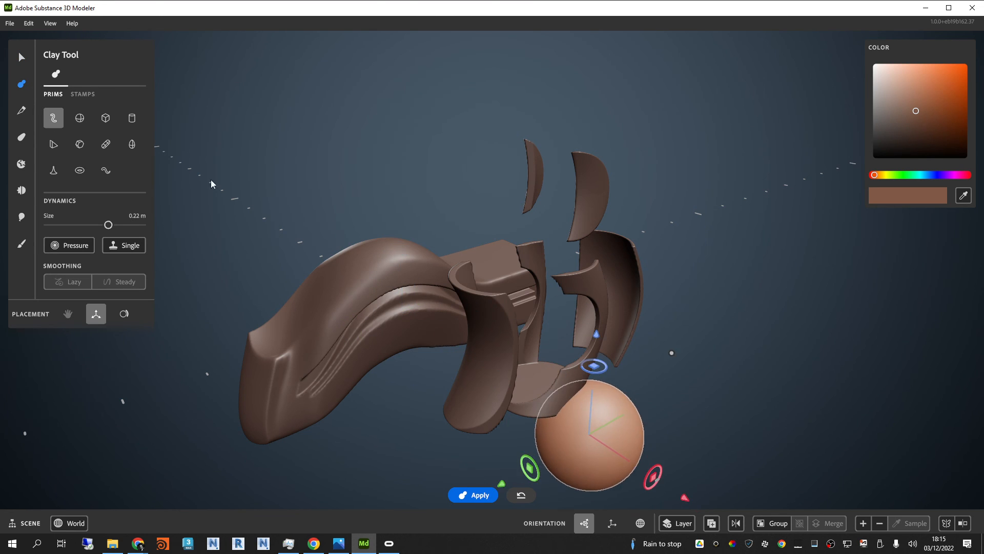
left_click_drag(108, 225, 92, 224)
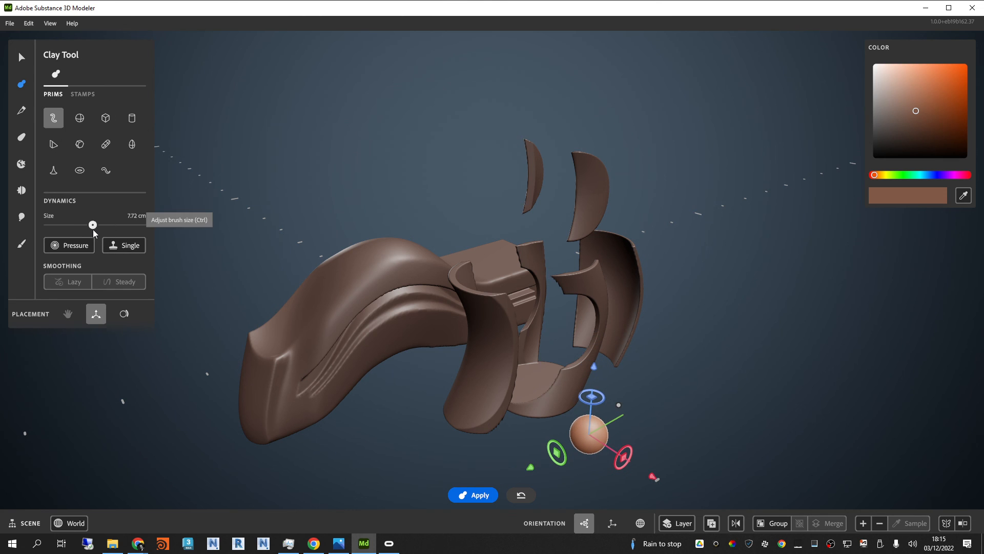
Step: Switch the clay brush to the curve primitive with taper, pinch and radius parameters, and shift its teardrop preview slightly along the red axis
left_click(108, 170)
scroll(684, 401, "down", 4)
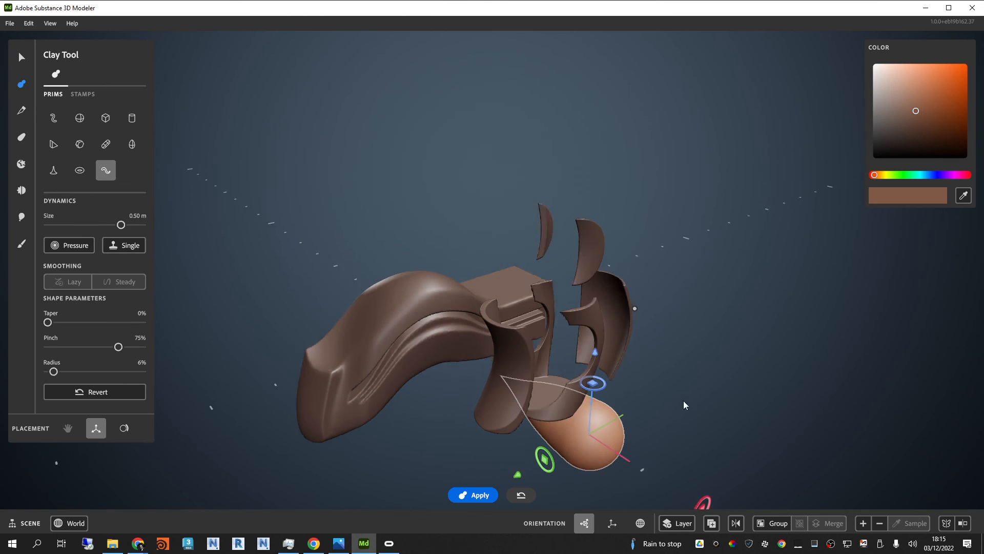
right_click_drag(661, 419, 777, 413)
left_click_drag(778, 410, 862, 421)
scroll(705, 399, "up", 3)
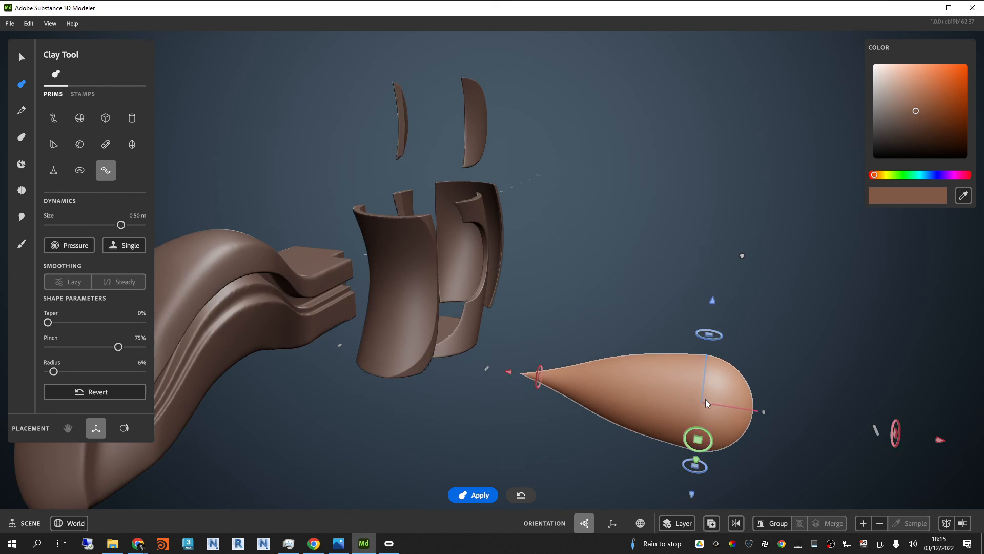
right_click_drag(705, 398, 737, 396)
middle_click_drag(737, 395, 709, 328)
right_click_drag(710, 332, 733, 325)
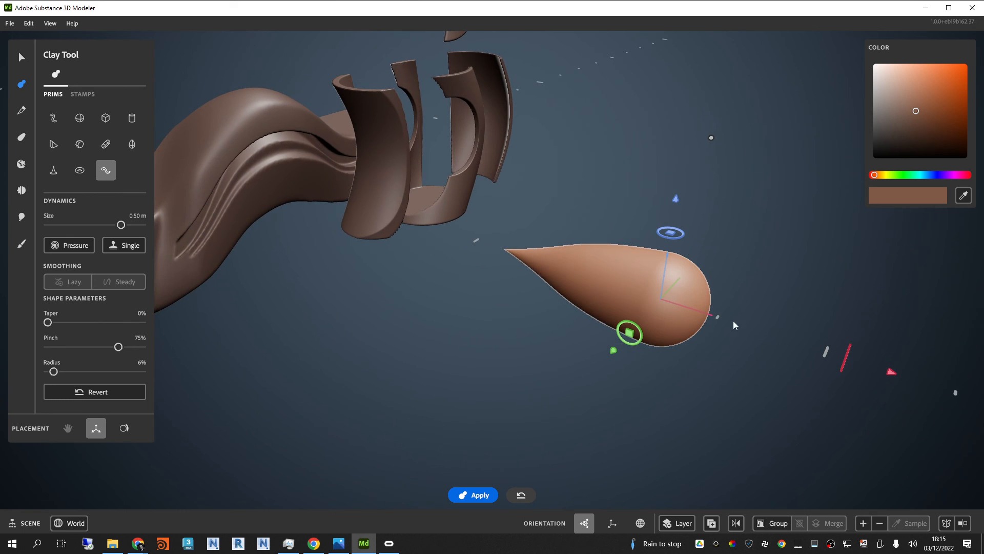
mouse_move(892, 376)
left_mouse_down()
mouse_move(915, 381)
mouse_move(898, 386)
left_mouse_up()
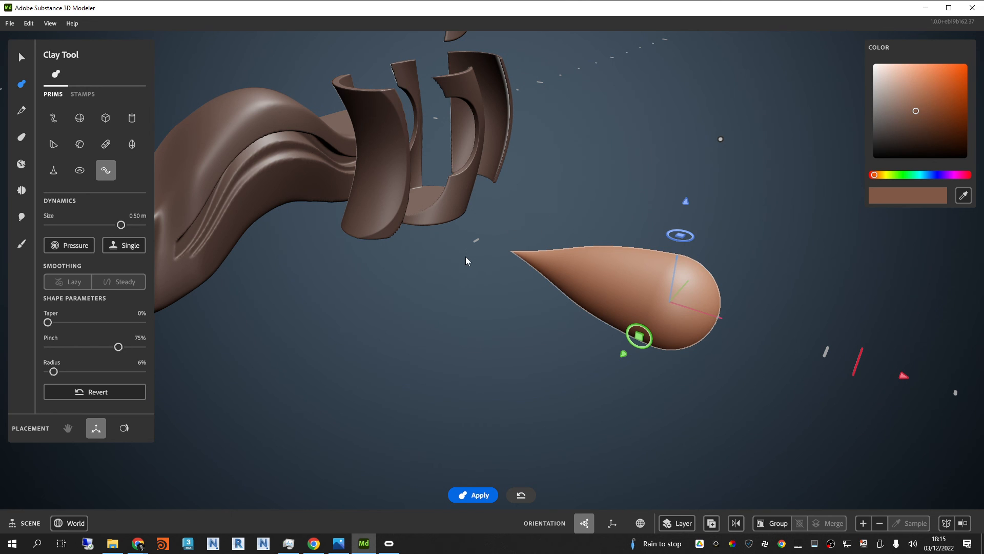
Step: Examine the sculpted form and split tube pieces from several angles, leaving the teardrop unapplied by returning to the Select tool
scroll(457, 302, "down", 3)
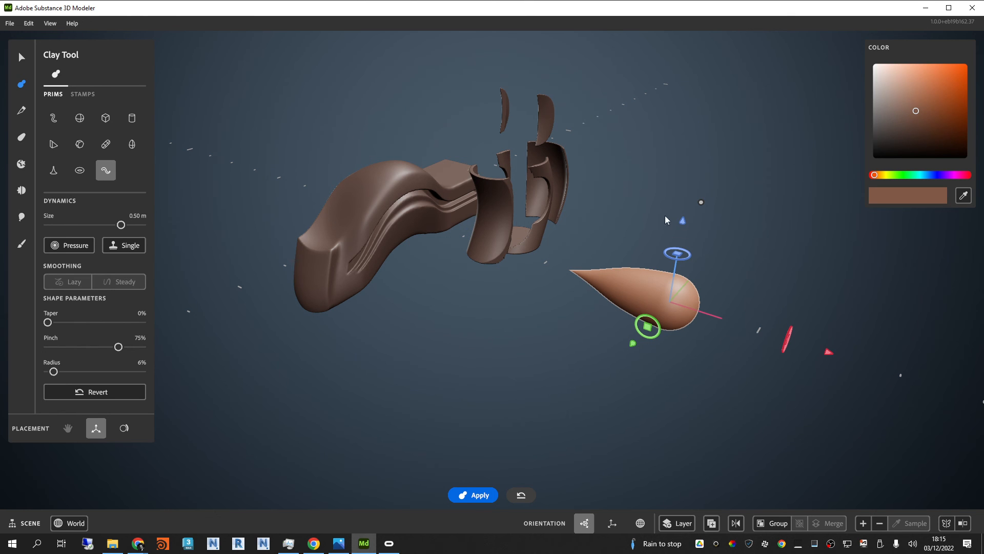
scroll(601, 213, "up", 3)
left_click_drag(600, 213, 588, 189, "alt")
middle_click_drag(589, 189, 605, 214, "alt")
left_click_drag(605, 214, 499, 283, "alt")
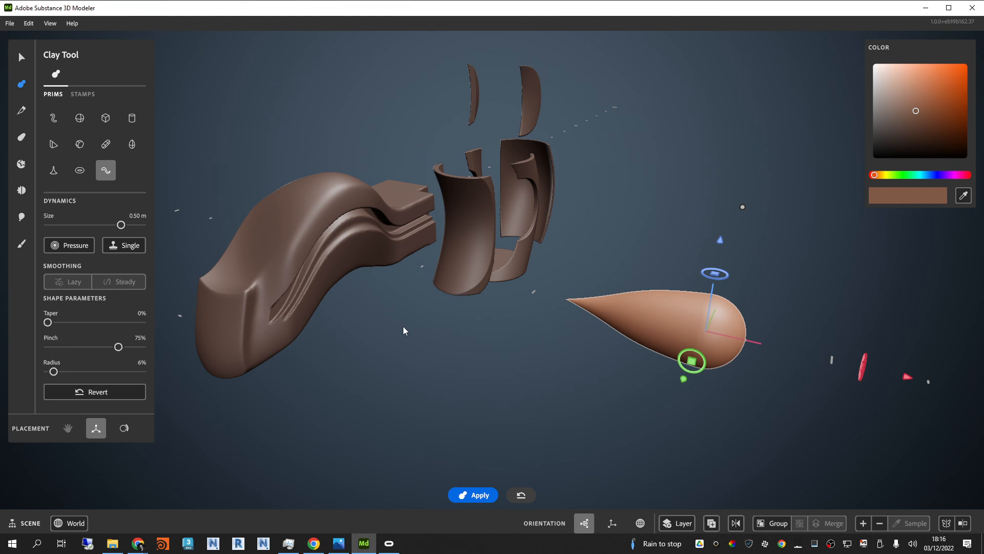
left_click(21, 57)
scroll(471, 181, "up", 2)
left_click_drag(482, 184, 618, 196, "alt")
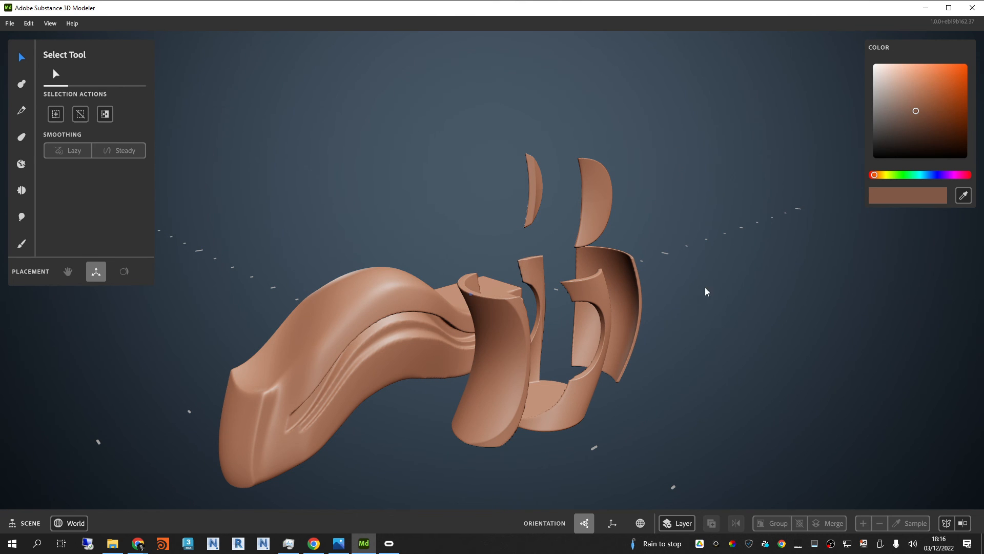
mouse_move(706, 288)
left_mouse_down("alt")
mouse_move(621, 247)
mouse_move(659, 315)
left_mouse_up("alt")
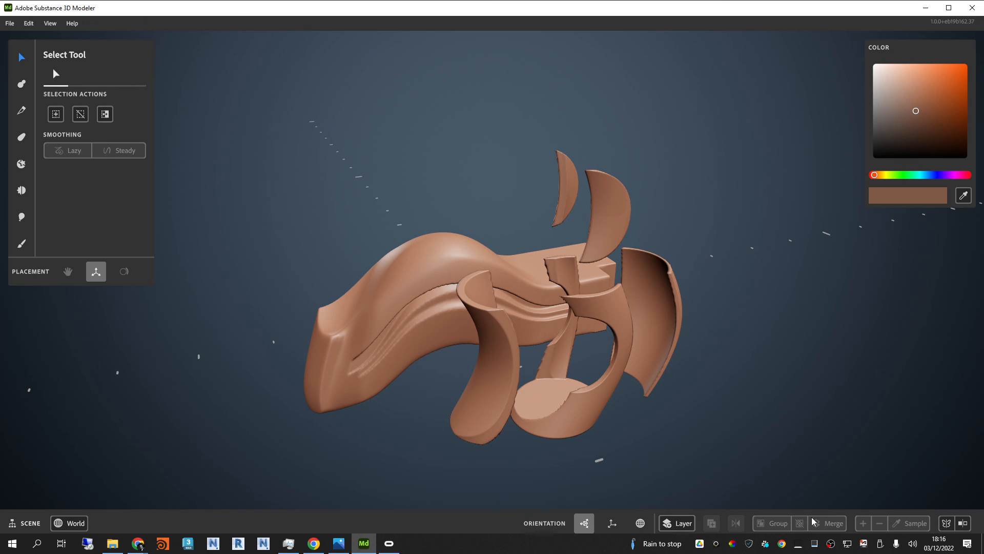
left_click(830, 544)
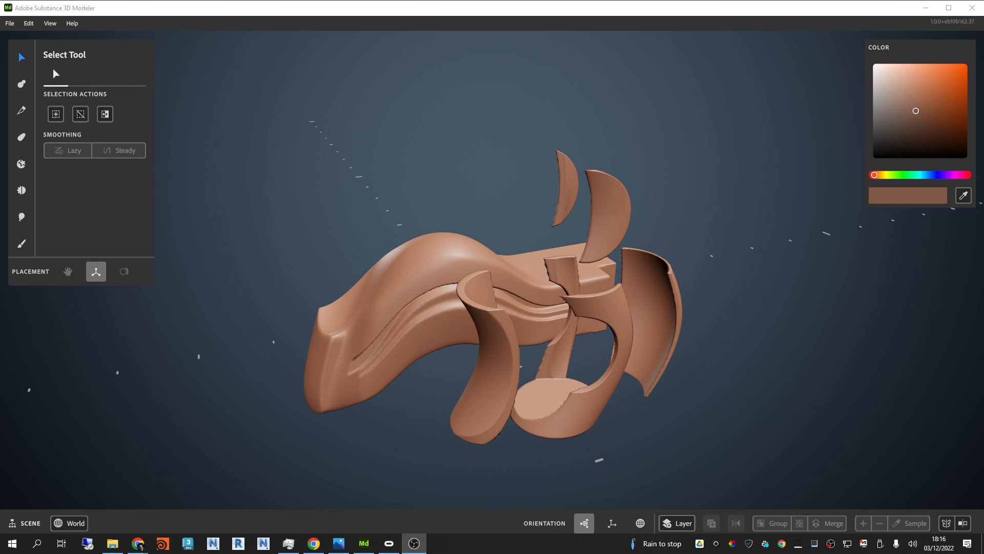